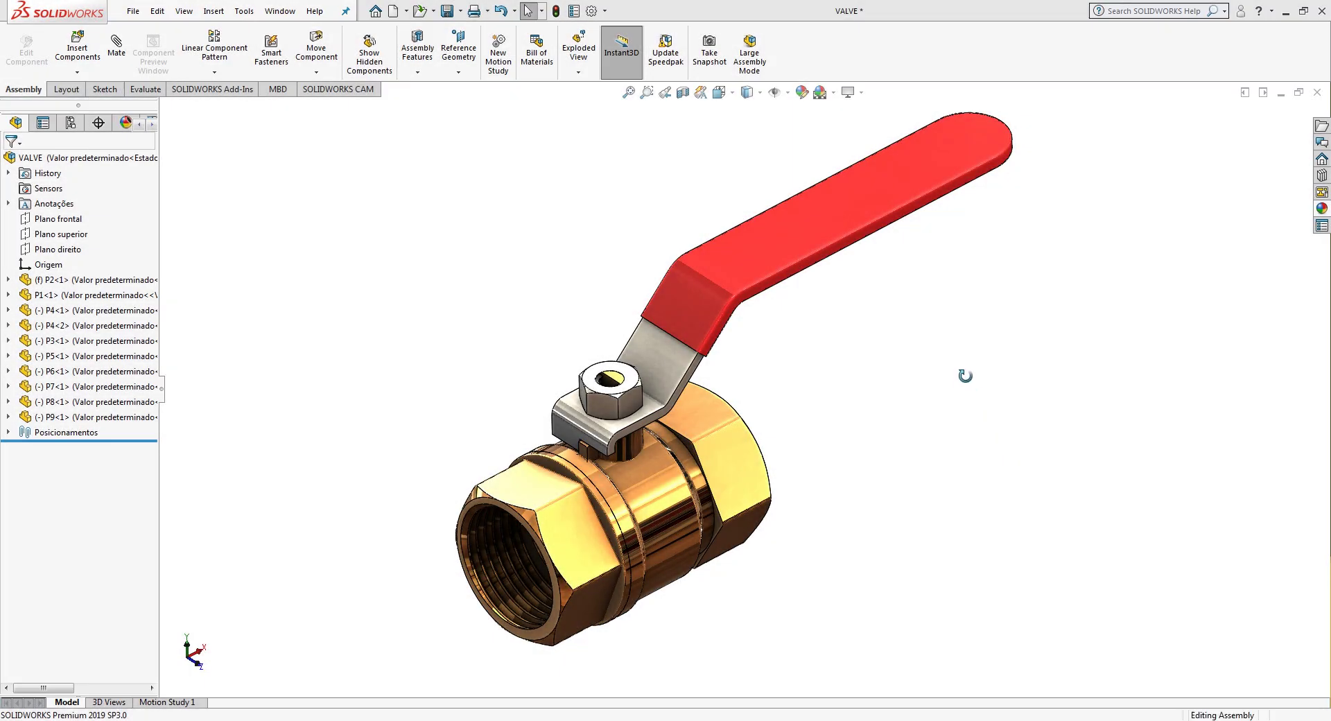
Step: Orbit the valve and swing the red handle to point right
mouse_move(966, 375)
middle_mouse_down()
mouse_move(911, 316)
mouse_move(768, 341)
mouse_move(901, 332)
mouse_move(945, 353)
mouse_move(947, 378)
middle_mouse_up()
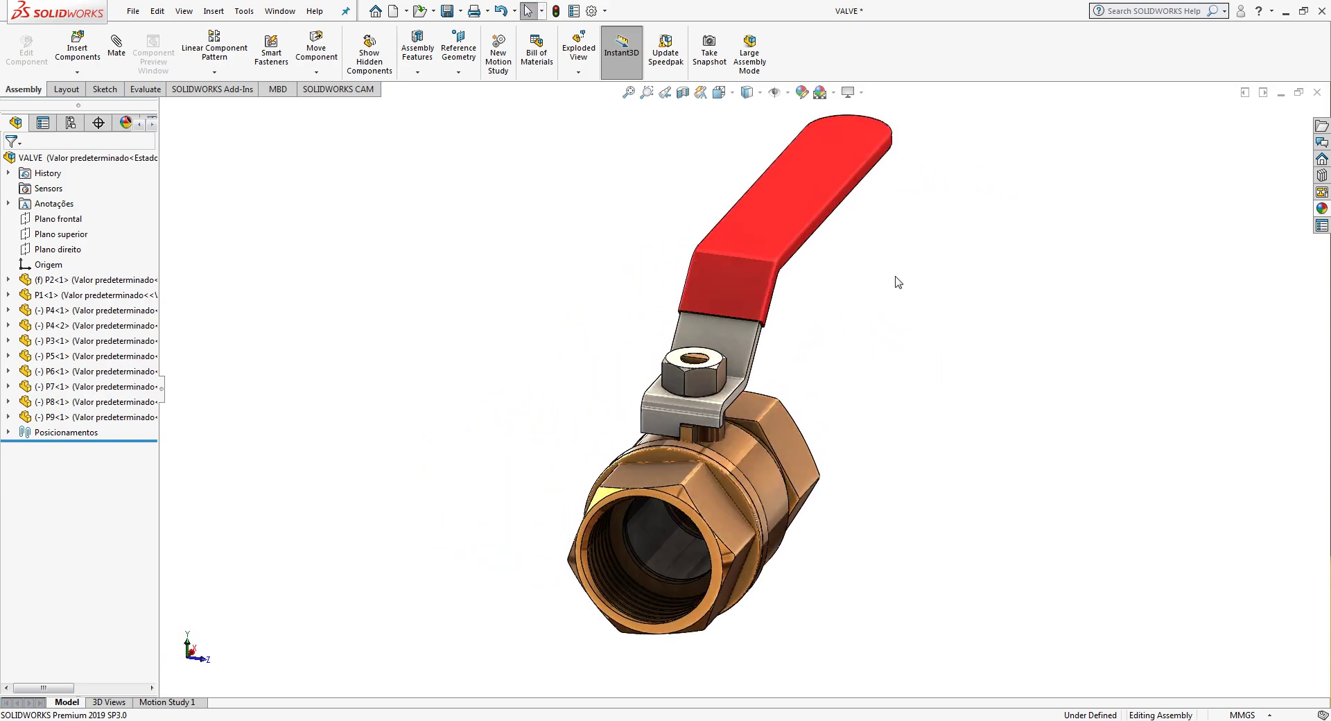
mouse_move(842, 140)
left_mouse_down()
mouse_move(1061, 288)
mouse_move(1072, 267)
mouse_move(972, 190)
mouse_move(842, 153)
mouse_move(908, 237)
left_mouse_up()
left_click(905, 234)
Step: Apply a section view to the valve, then orbit it and move the handle
left_click(682, 93)
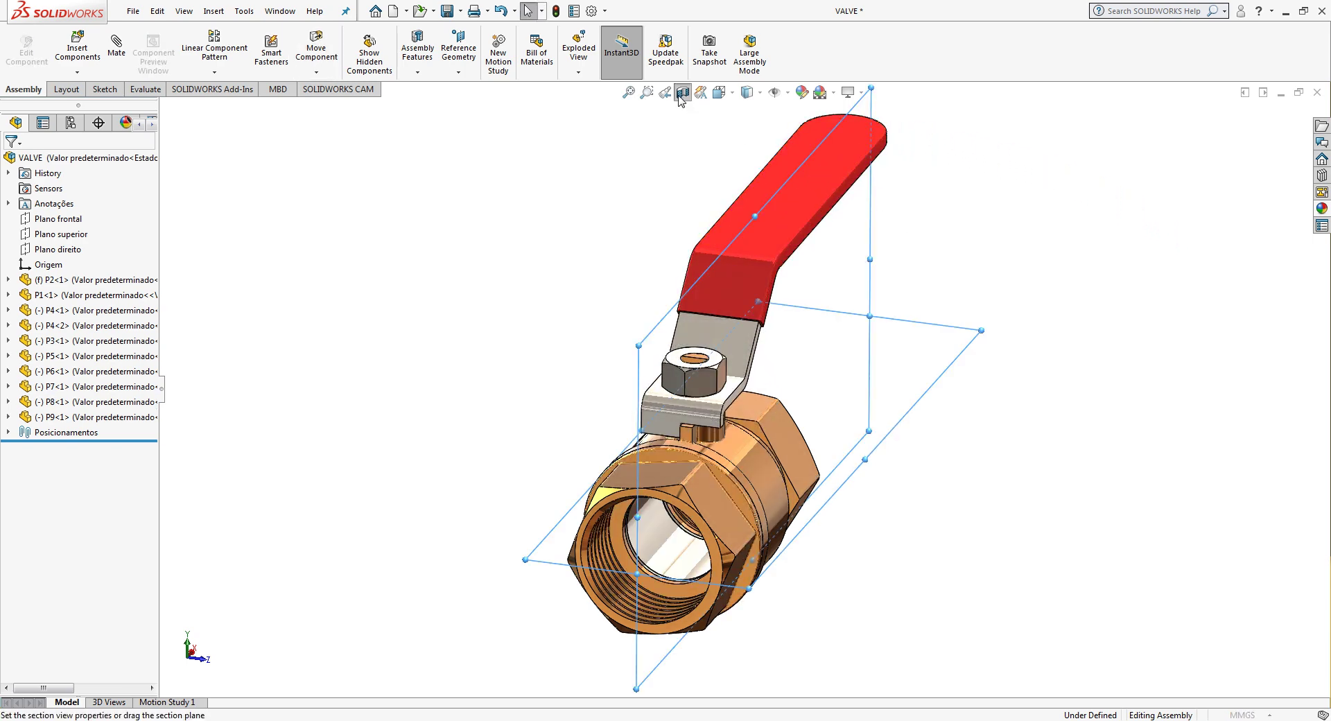
left_click(1268, 116)
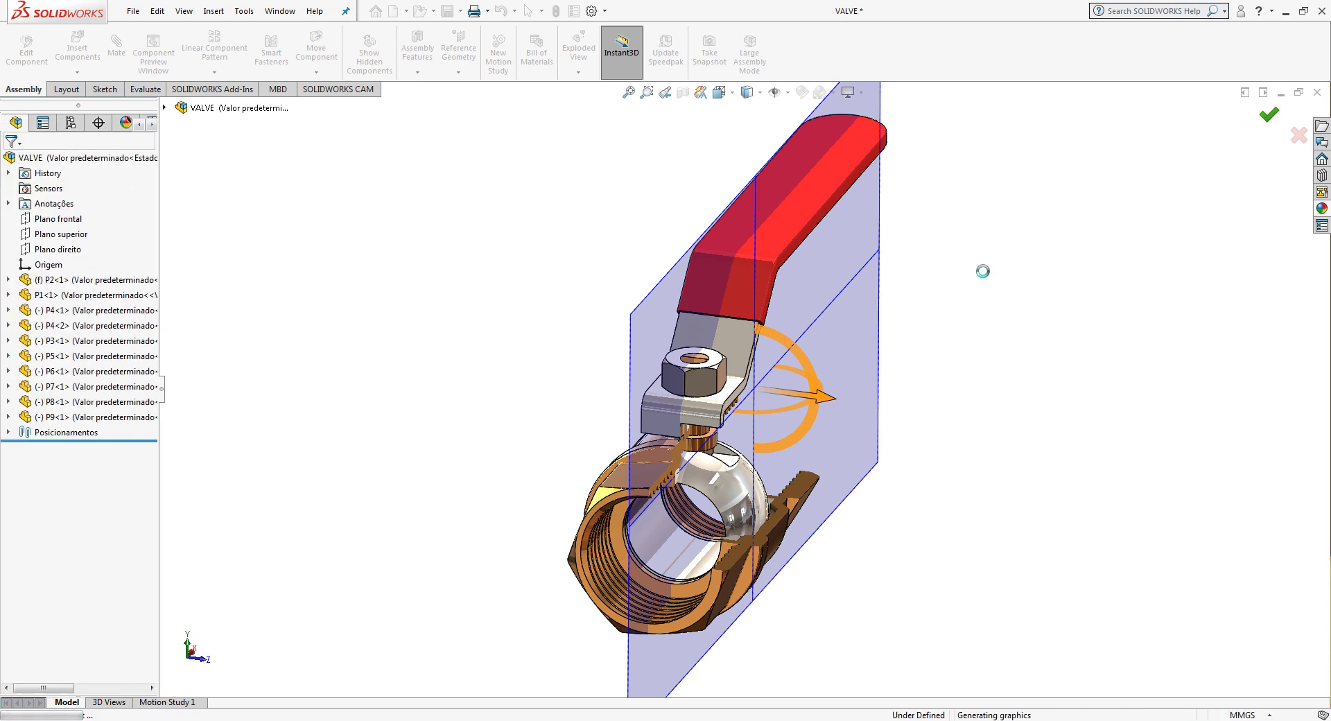
mouse_move(899, 270)
middle_mouse_down()
mouse_move(857, 285)
mouse_move(873, 345)
mouse_move(935, 119)
middle_mouse_up()
mouse_move(1047, 218)
left_mouse_down()
mouse_move(1031, 183)
mouse_move(994, 163)
left_mouse_up()
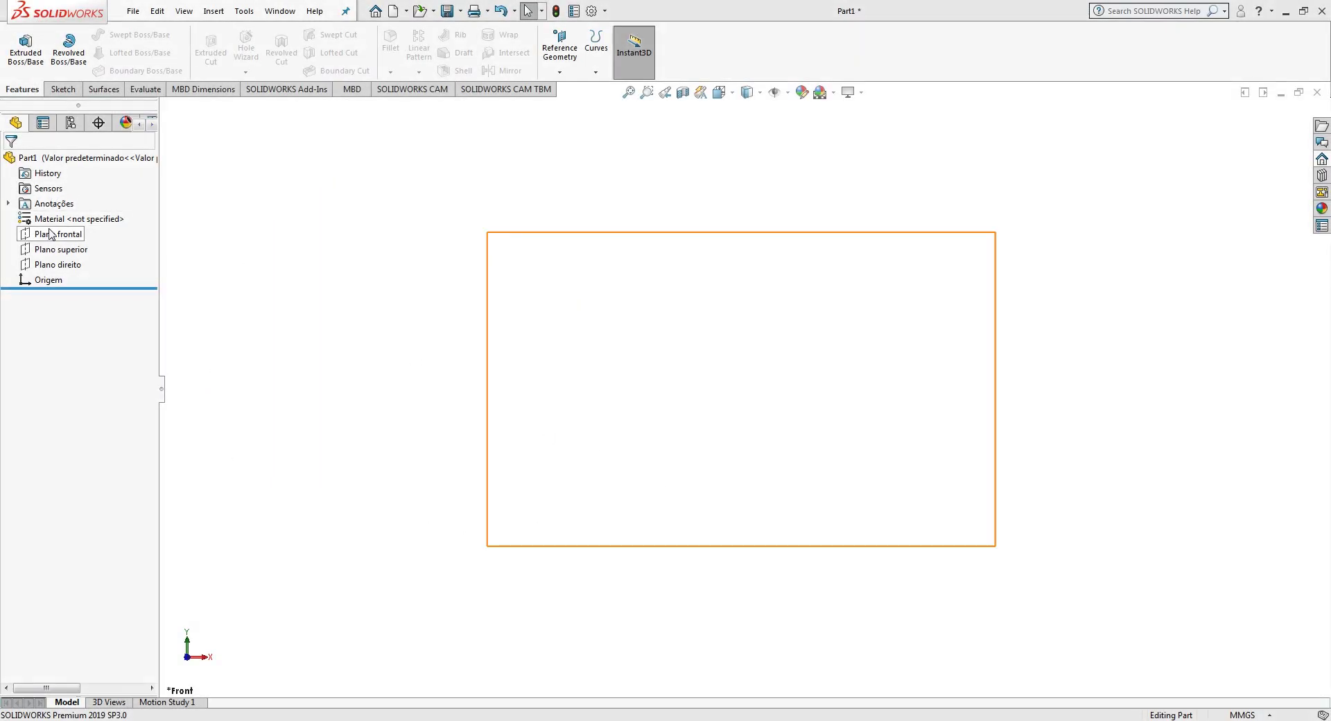
Step: Start a sketch on the front plane with a horizontal centerline from the origin
left_click(57, 235)
left_click(61, 89)
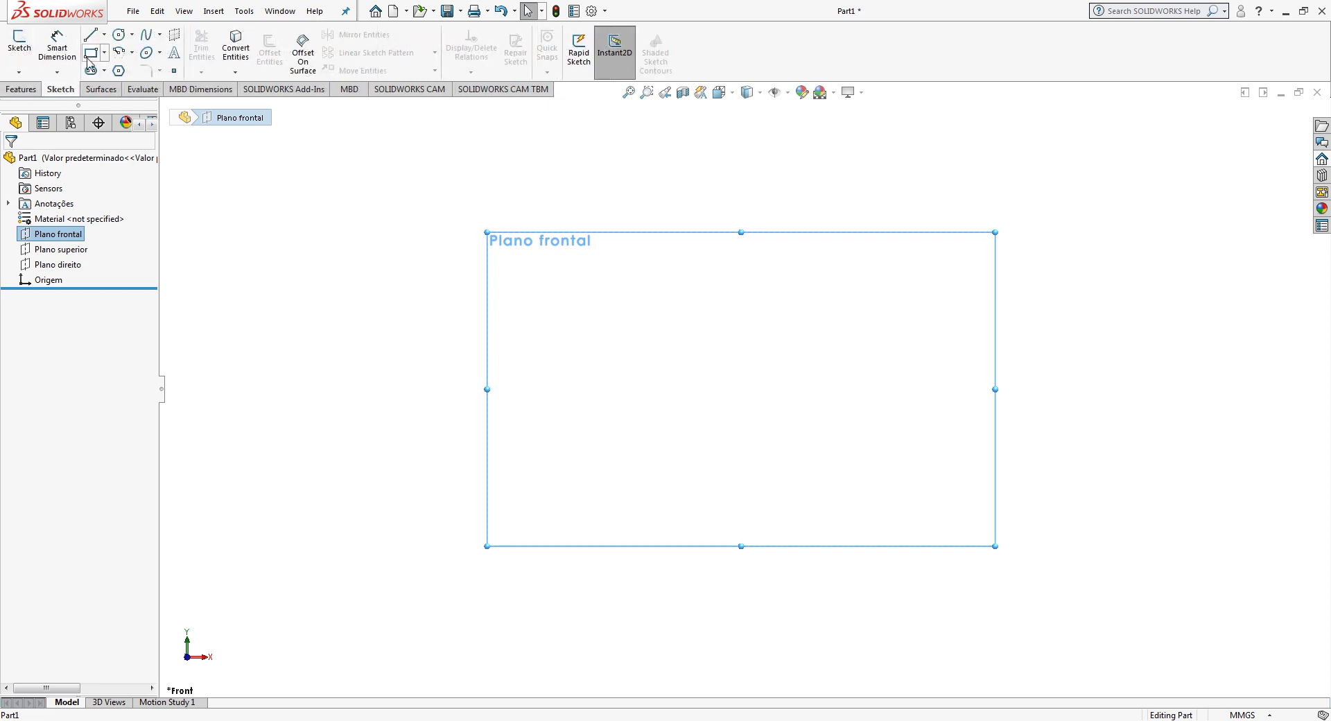
left_click(105, 35)
left_click(121, 68)
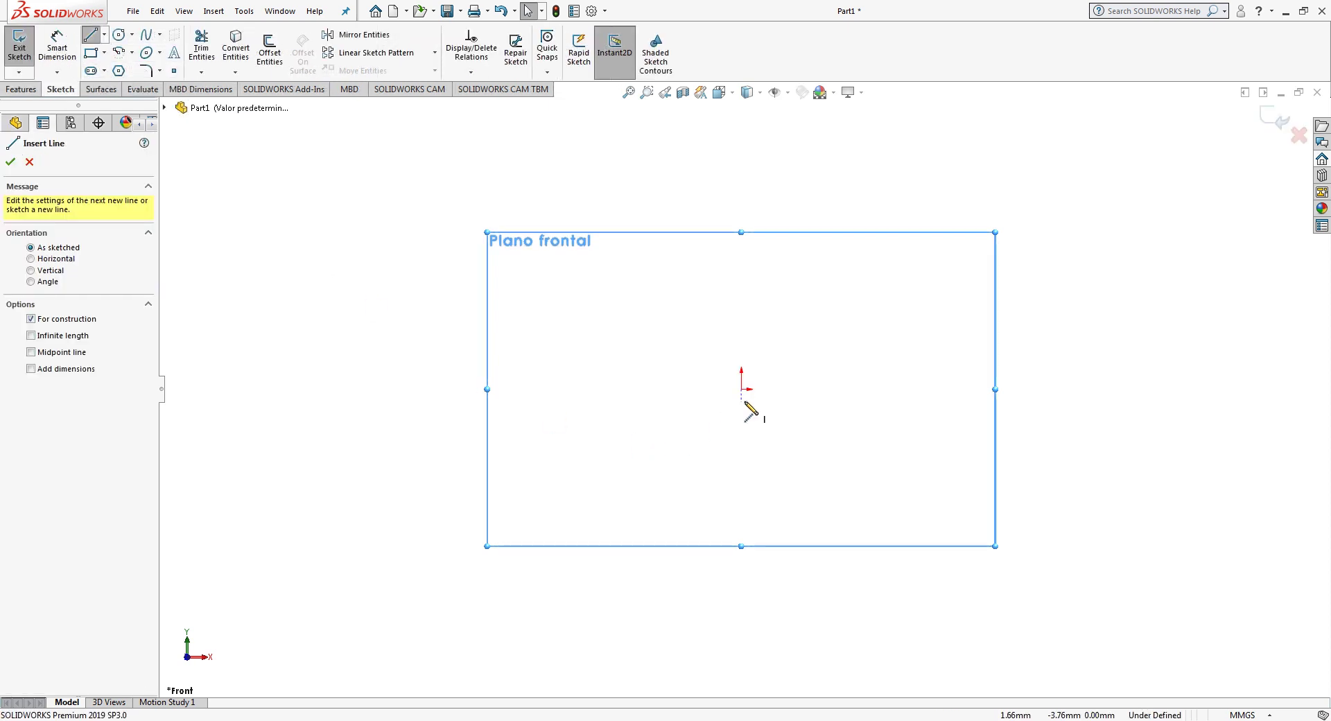
left_click(742, 389)
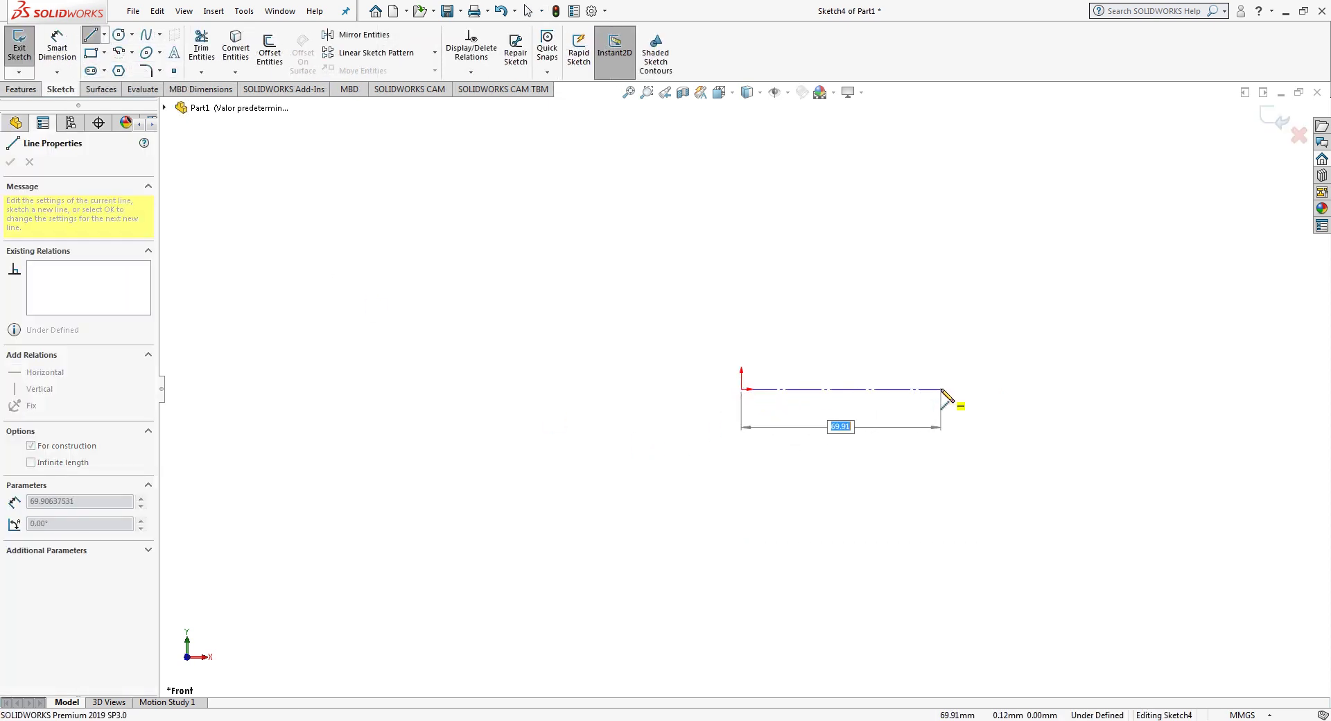
left_click(941, 391)
key("Escape")
Step: Draw the profile's top edge, downward slope and lower step edges with the Line tool
scroll(965, 345, "down", 1)
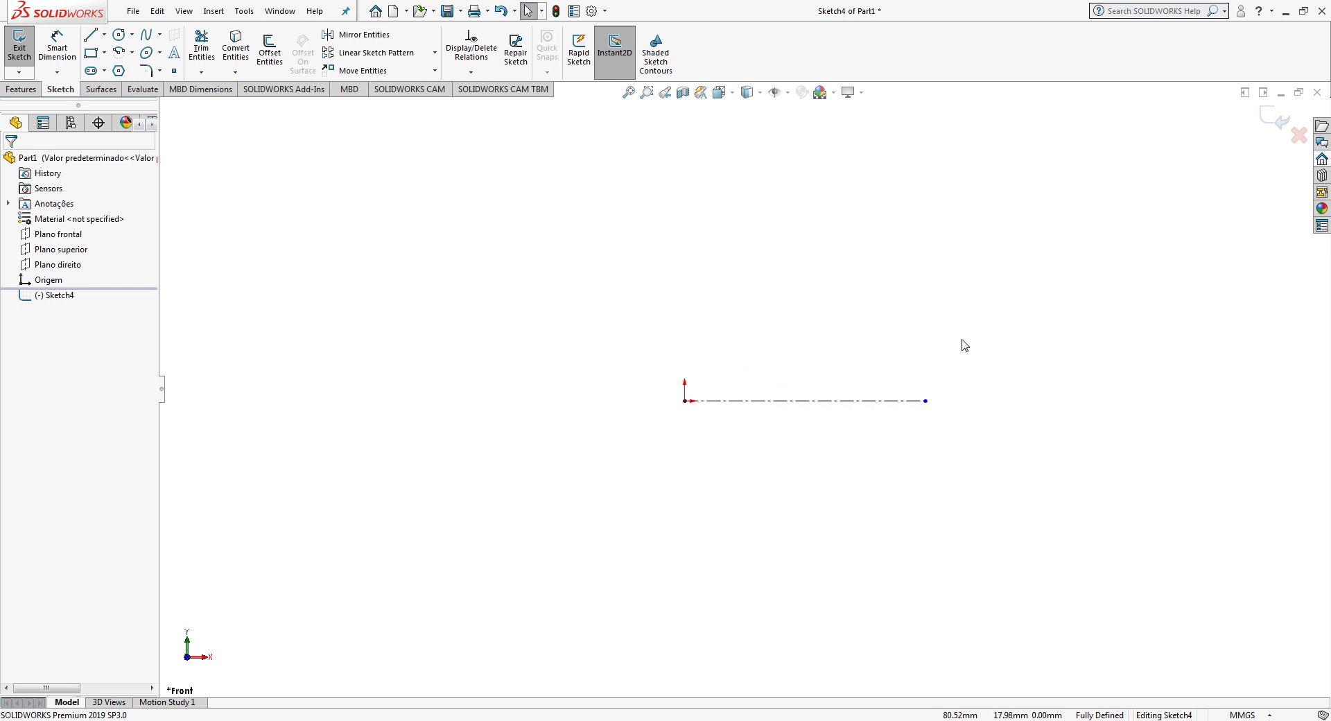
key("l")
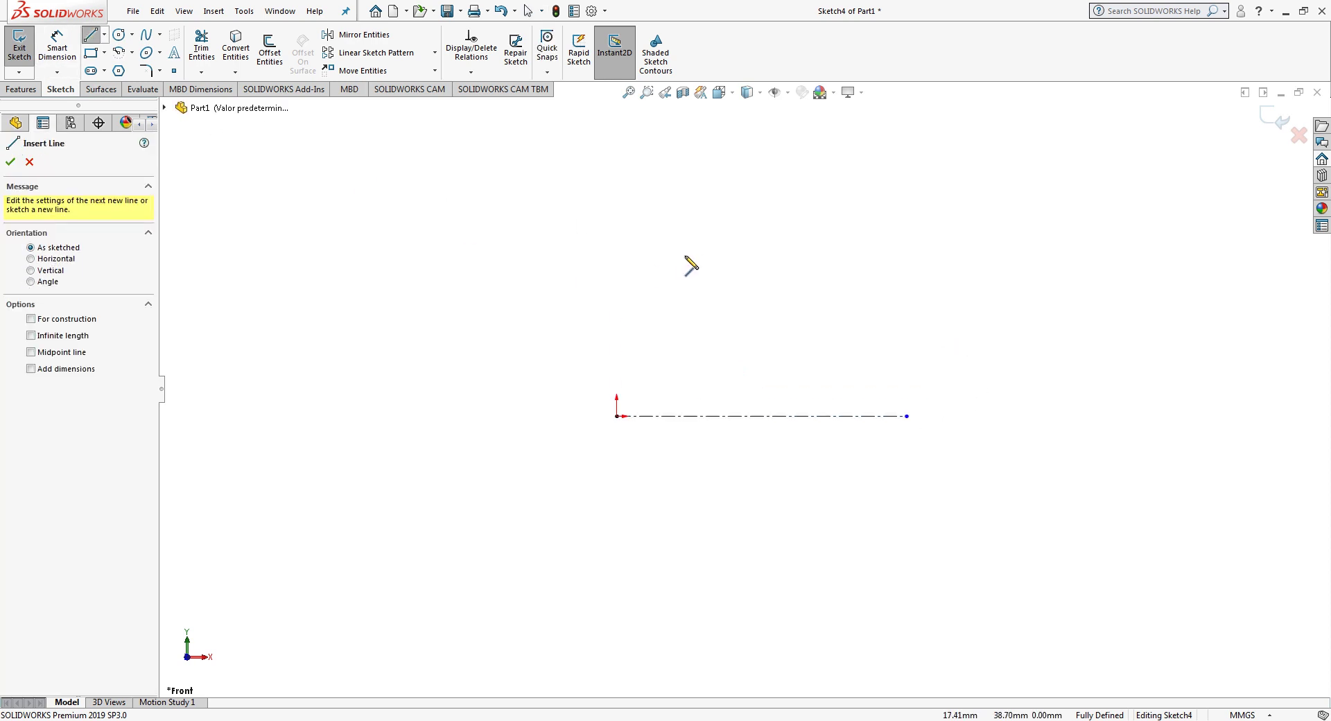
left_click(586, 339)
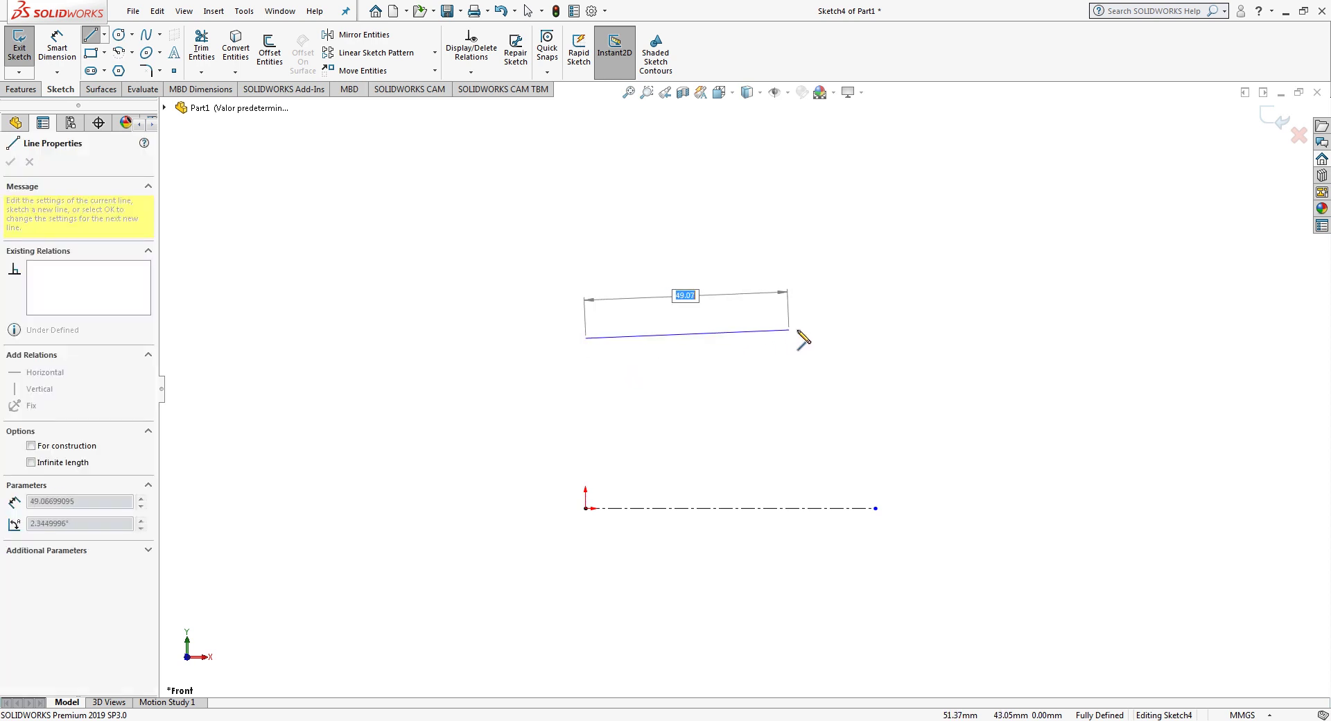
left_click(817, 338)
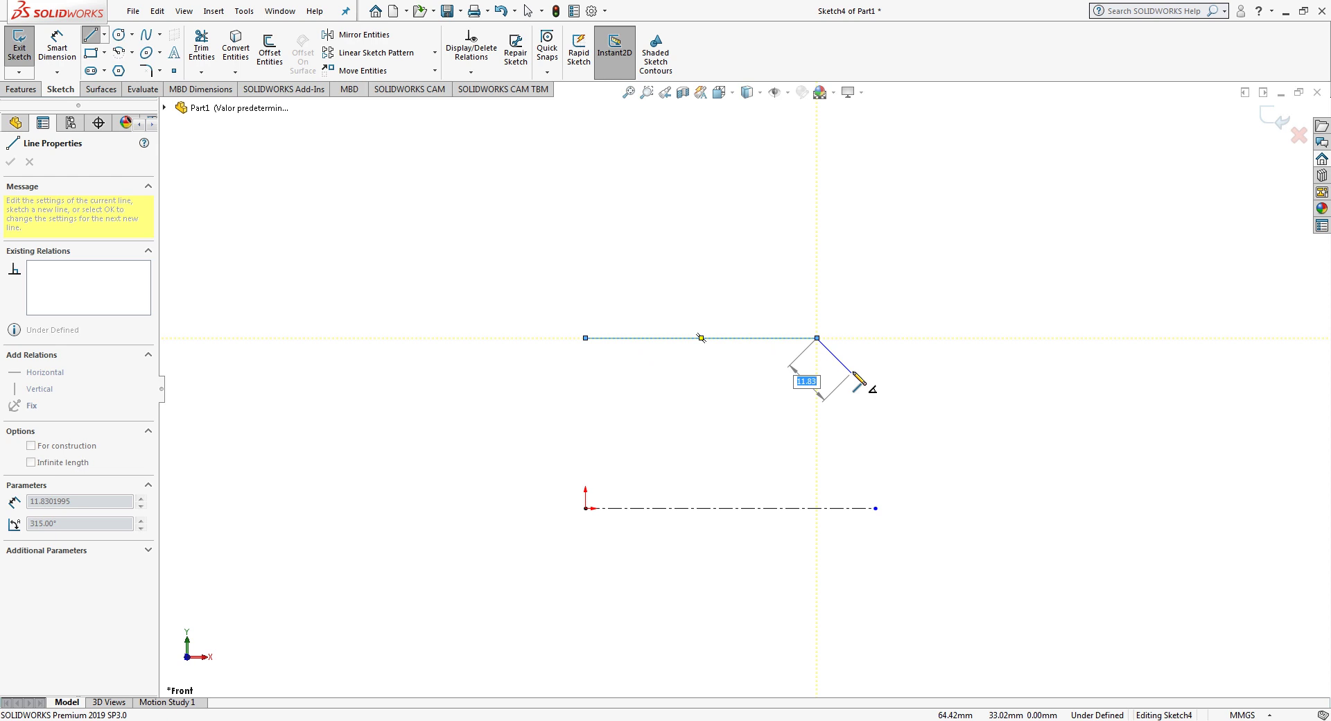
left_click(852, 373)
left_click(896, 373)
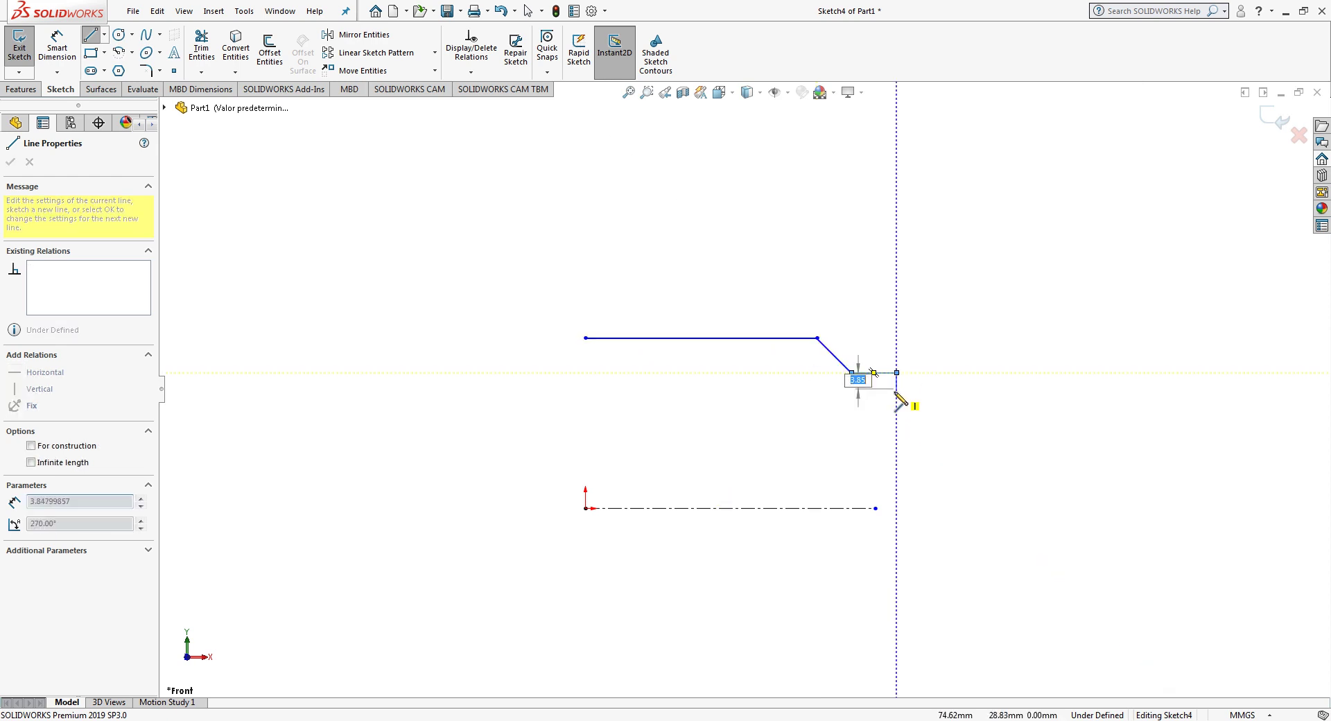
left_click(896, 402)
left_click(924, 402)
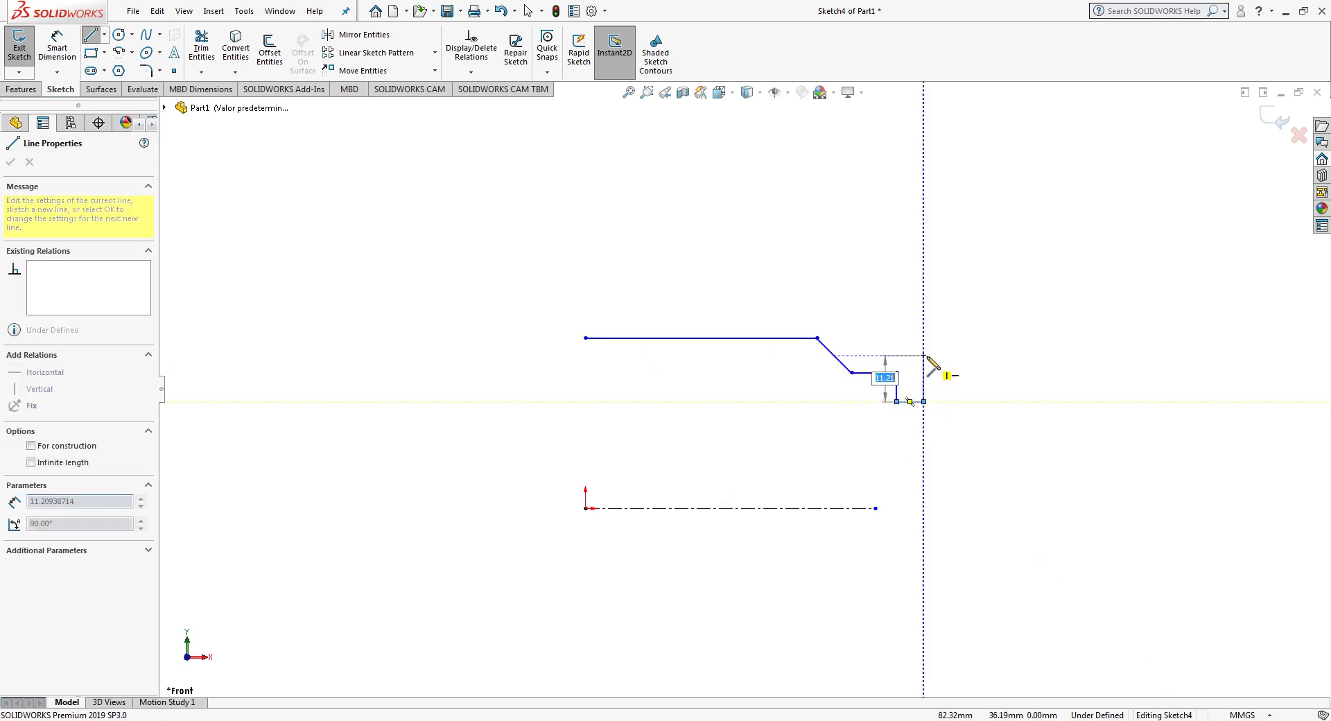
left_click(923, 355)
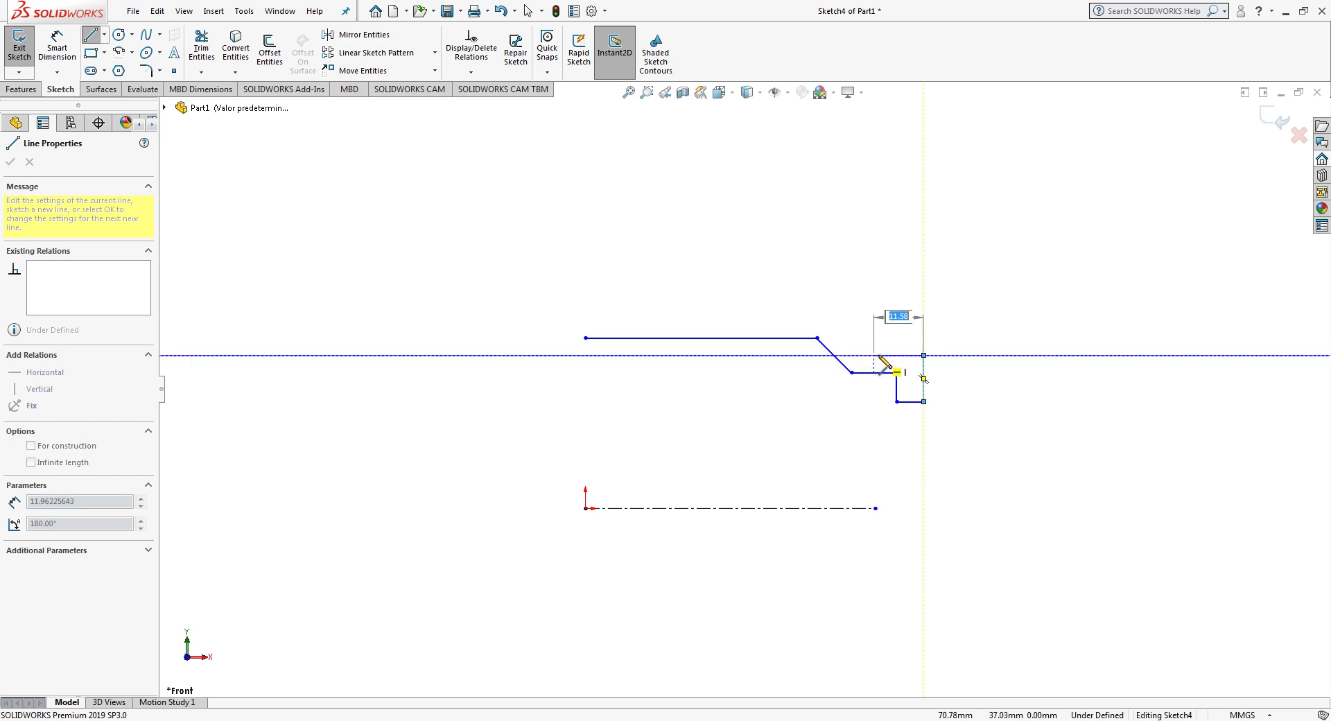
Step: Finish the profile with the upper slopes and horizontal edges, closing it at the start
left_click(879, 355)
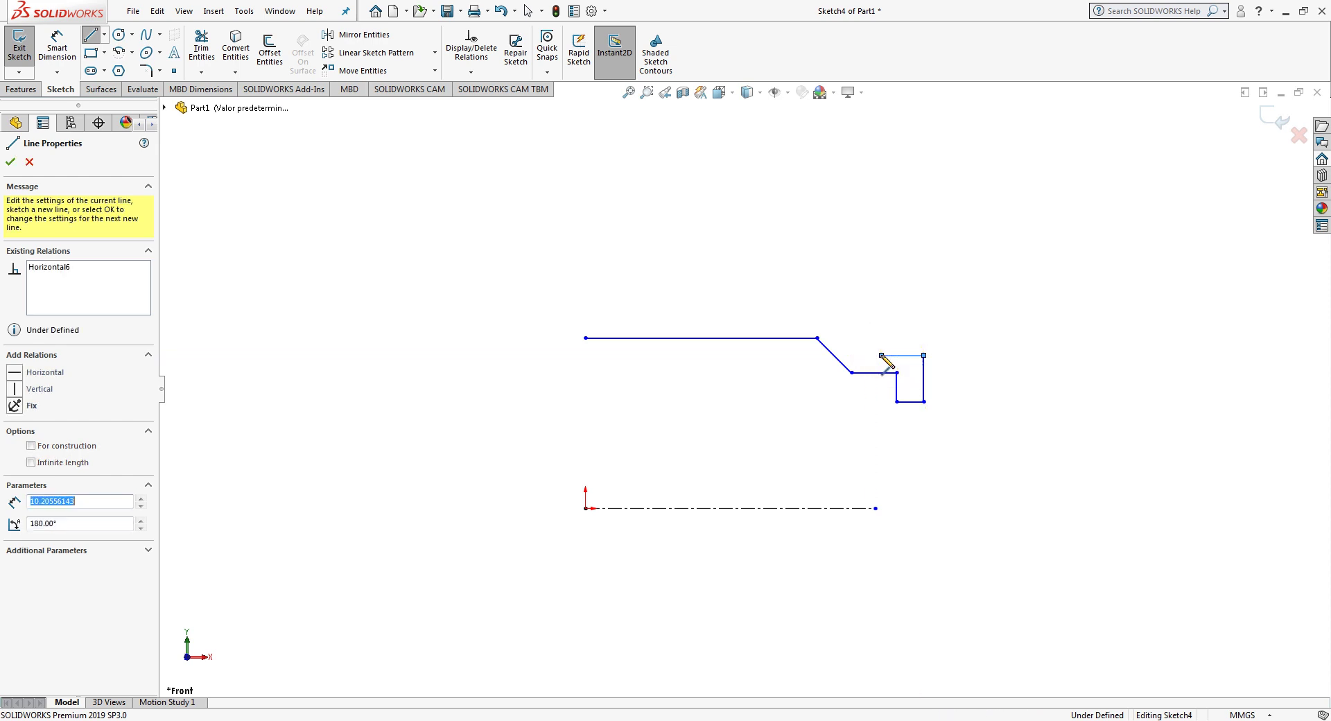
left_click(826, 300)
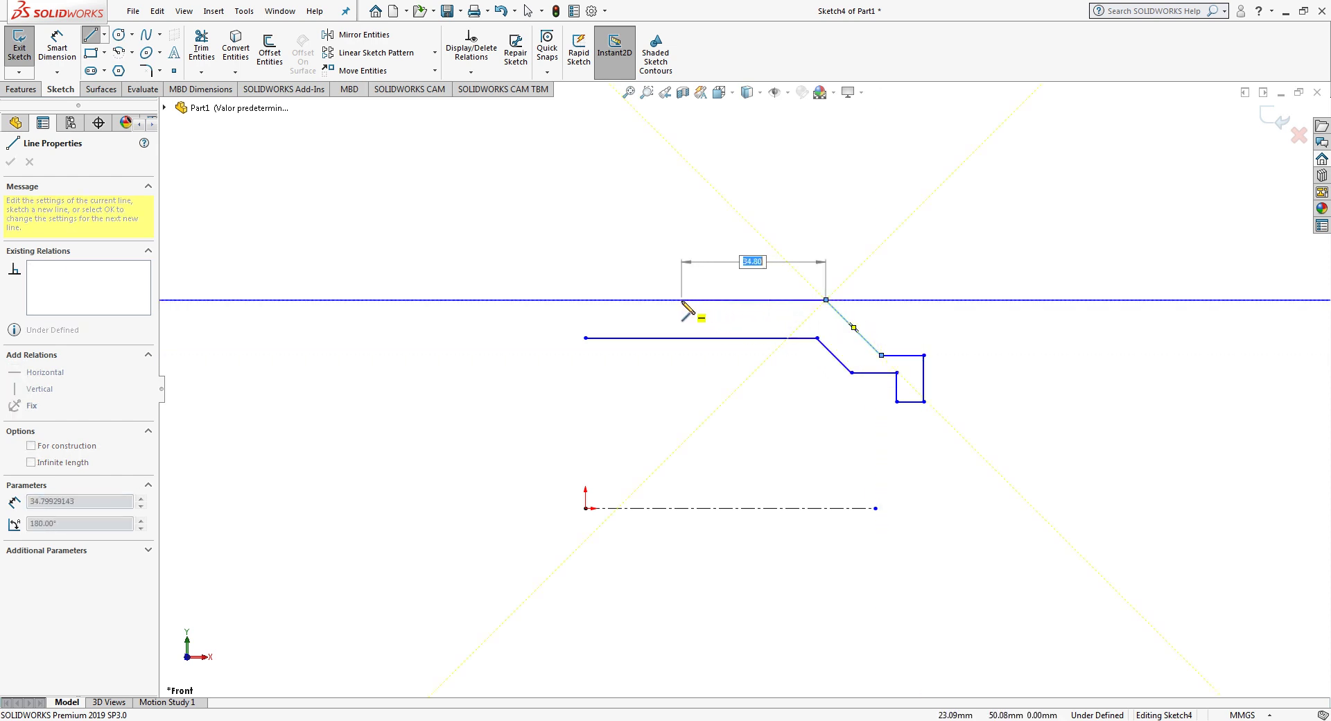
left_click(676, 299)
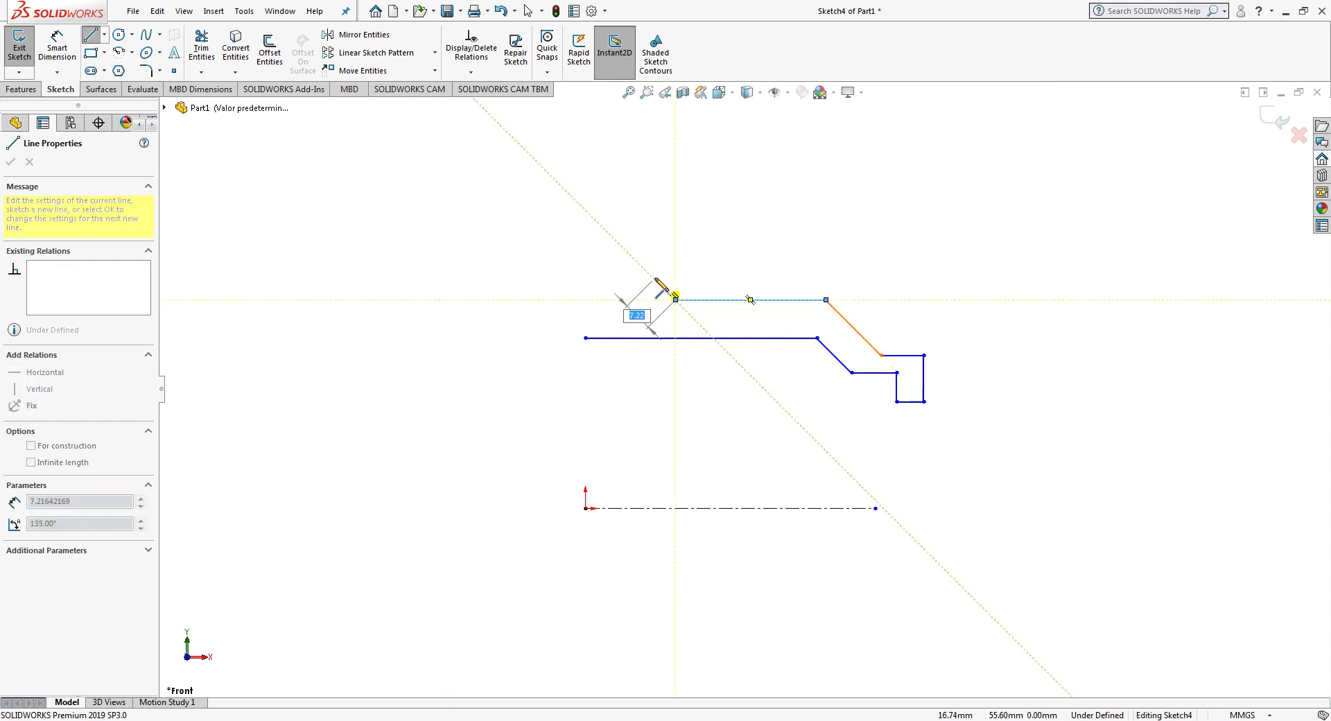
left_click(654, 279)
left_click(585, 279)
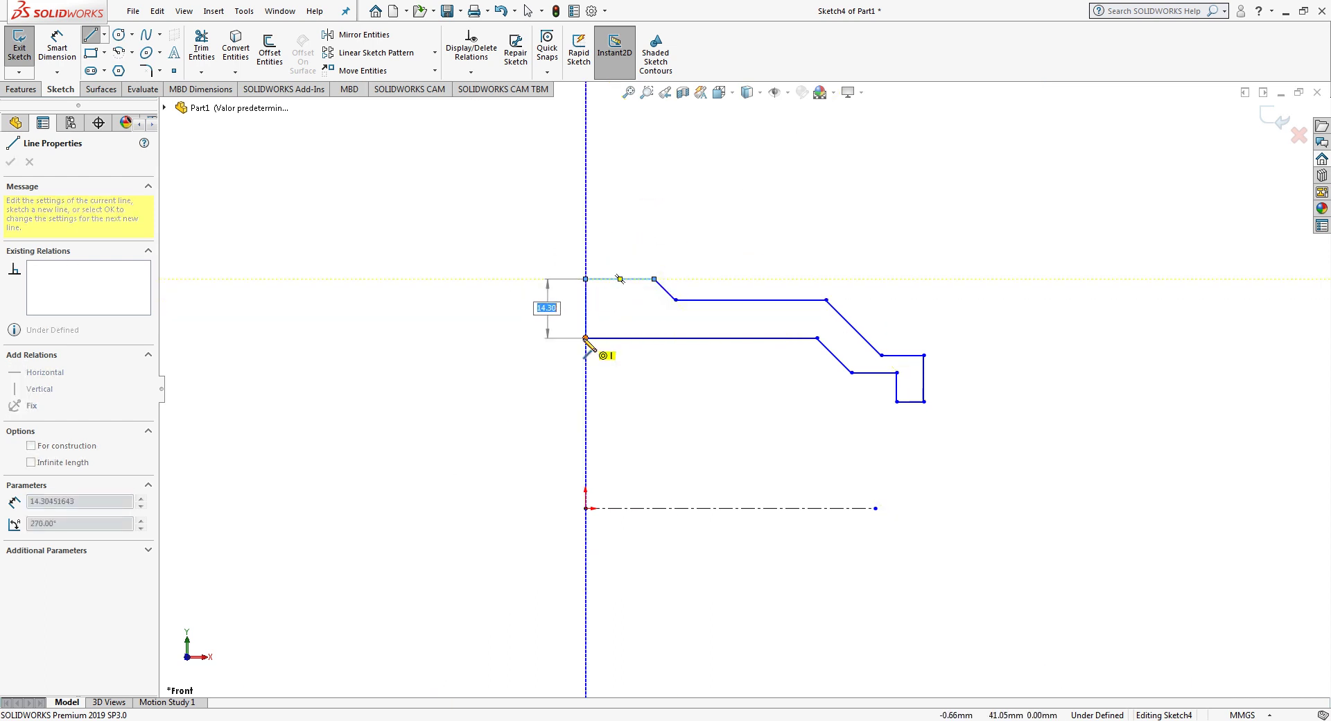
left_click(586, 338)
key("Escape")
Step: Dimension the left vertical edge to 3 and the top-left edge to 3.50
left_click(586, 323)
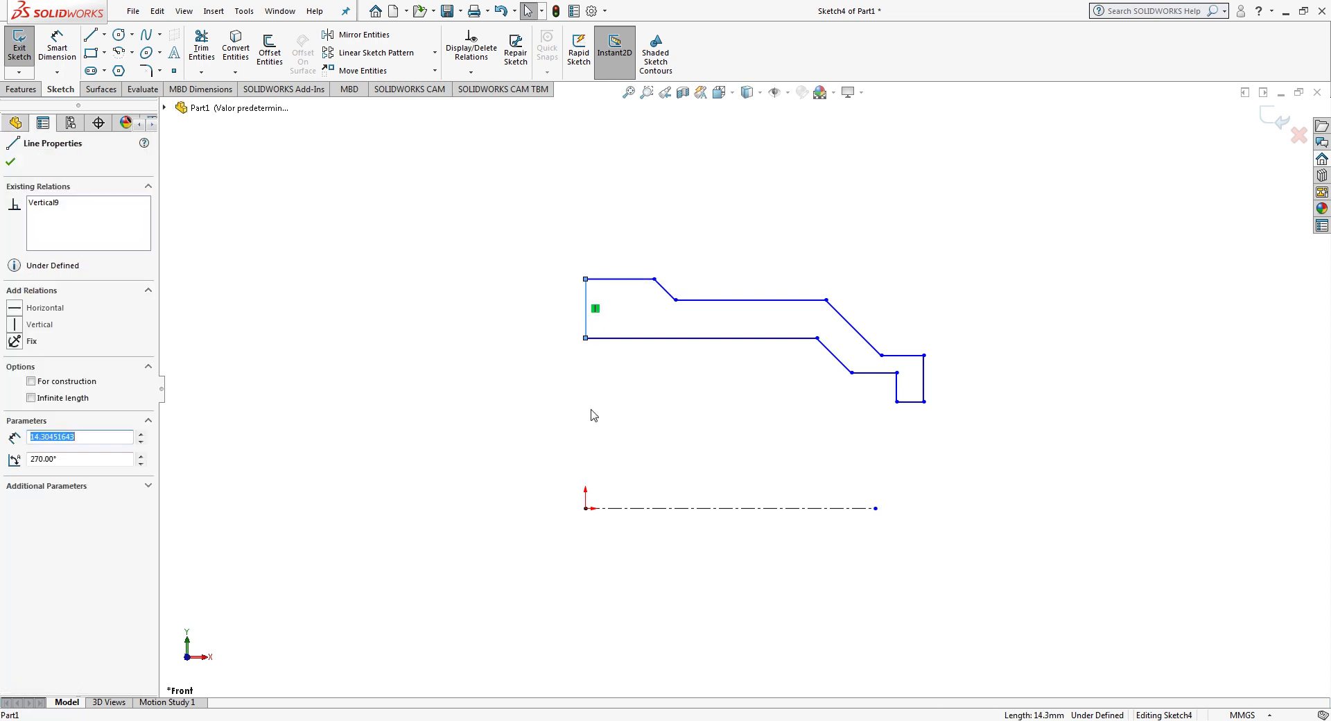
left_click(586, 509, "ctrl")
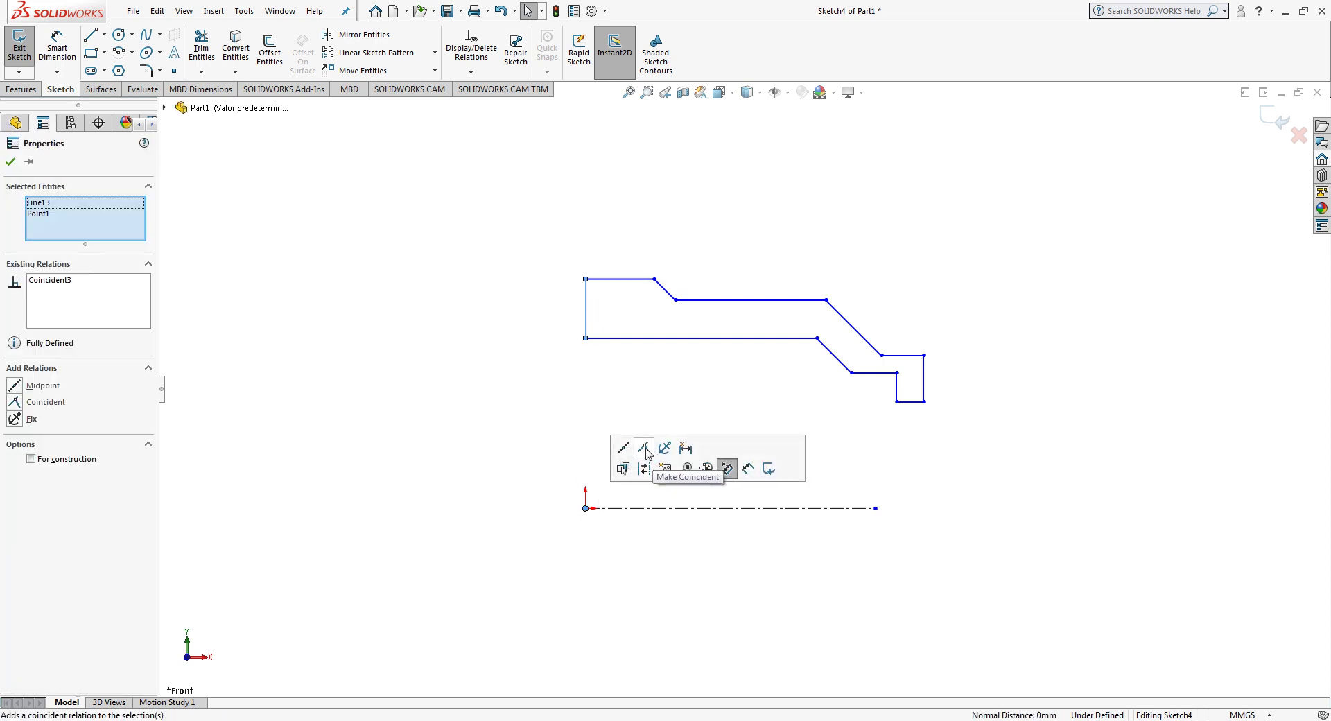
key("Escape")
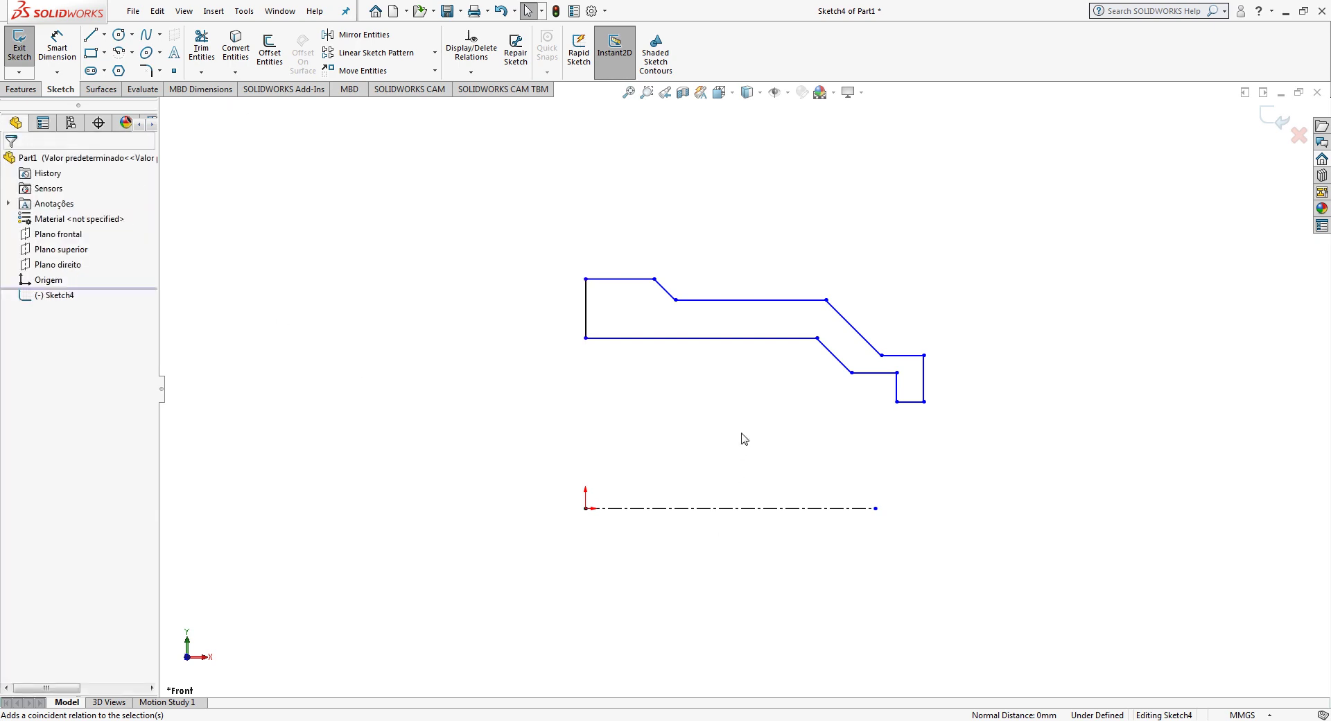
left_click(71, 58)
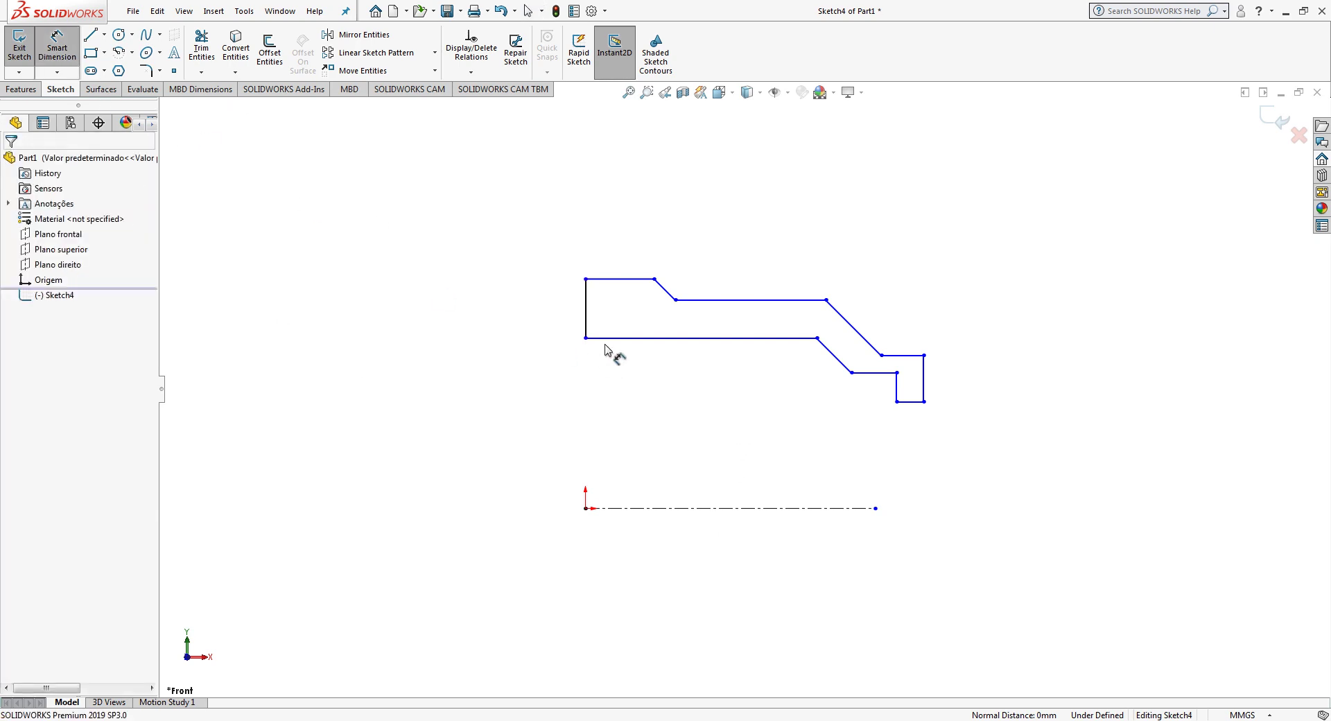
left_click(583, 315)
left_click(548, 305)
type("30")
key("Return")
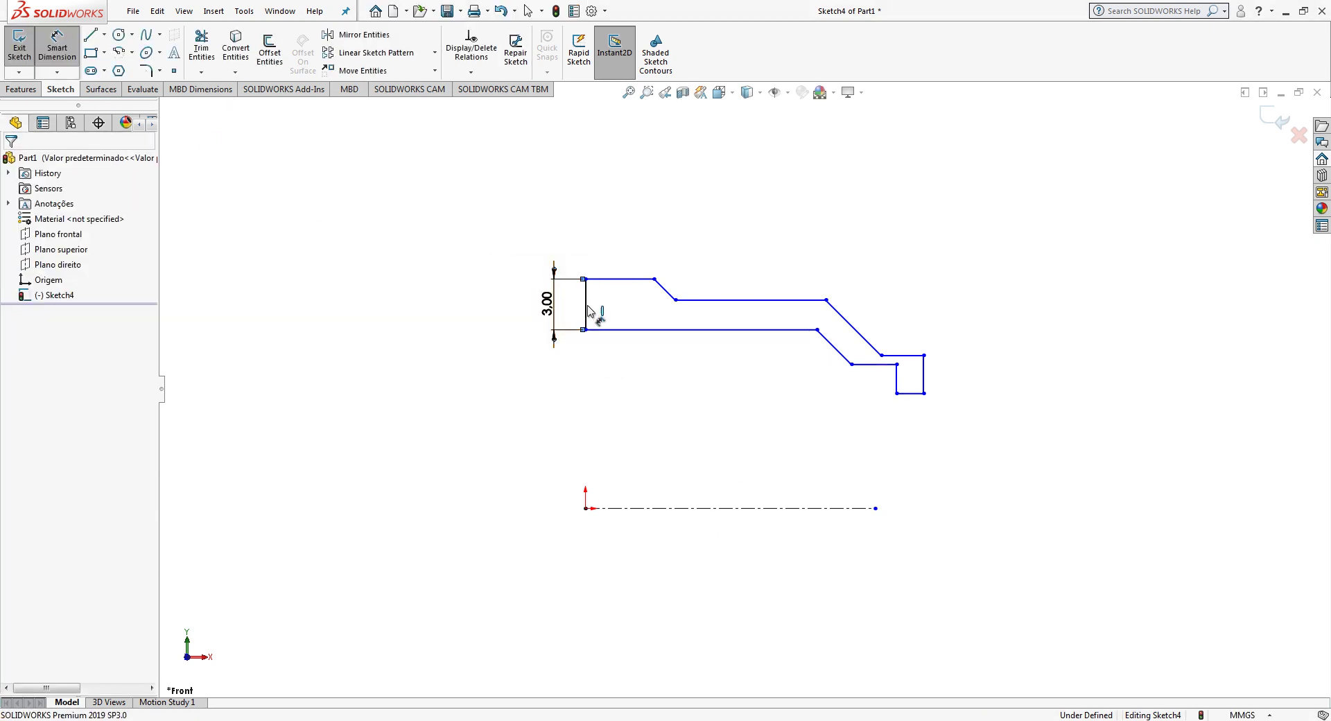
left_click(641, 279)
left_click(623, 264)
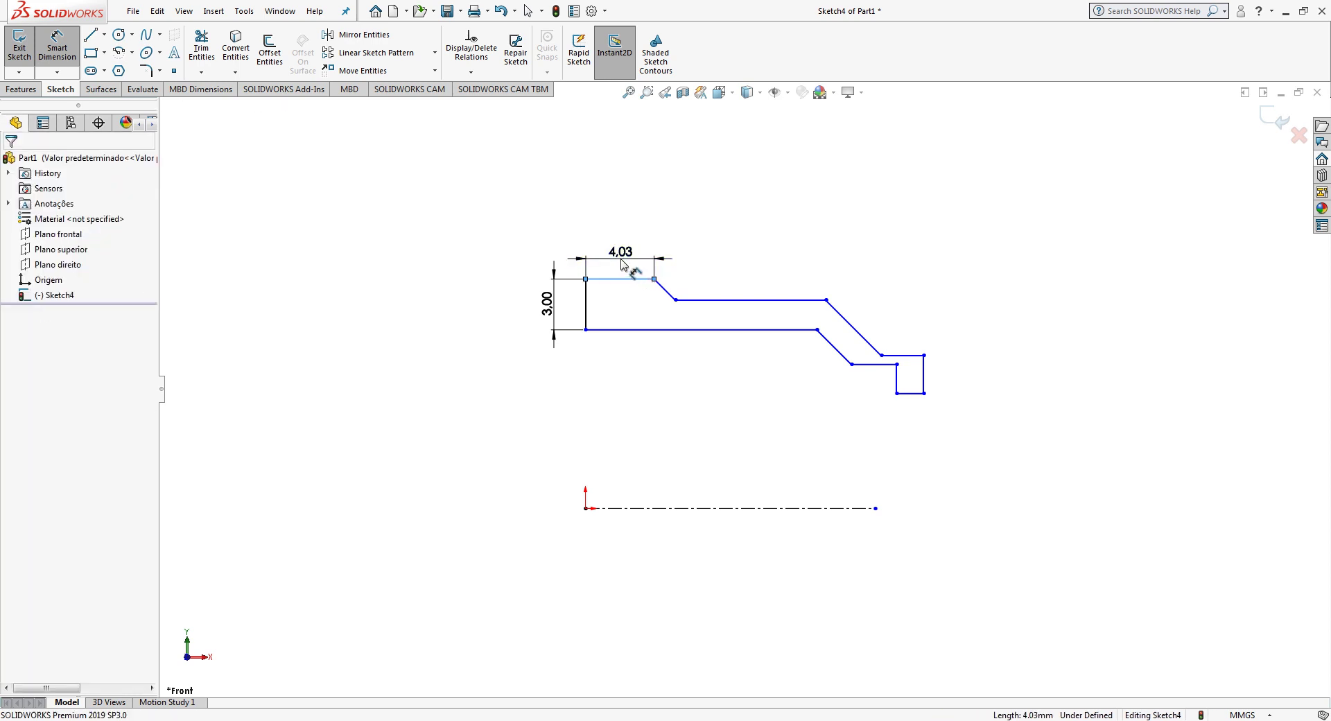
type("3.5")
key("Return")
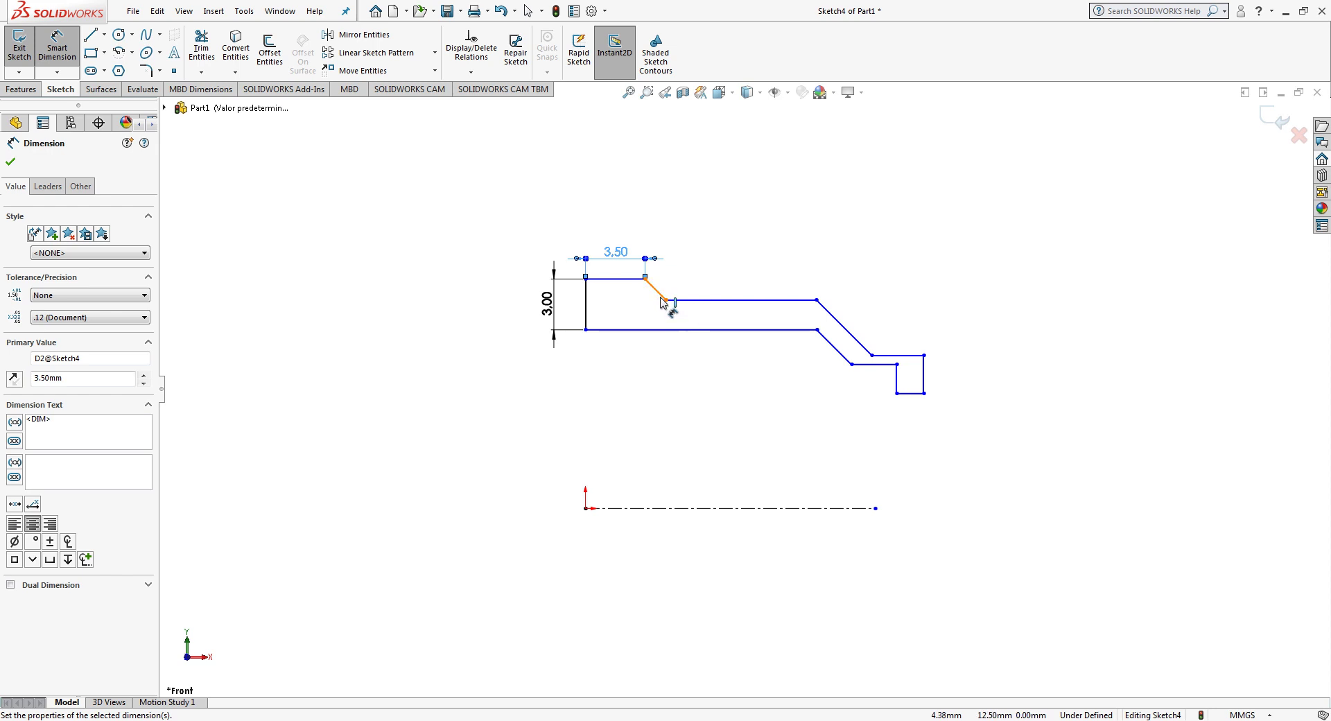
Step: Keep the 135° slope angle and set a 2.00 gap between the horizontal edges
left_click(662, 301)
left_click(679, 299)
left_click(673, 292)
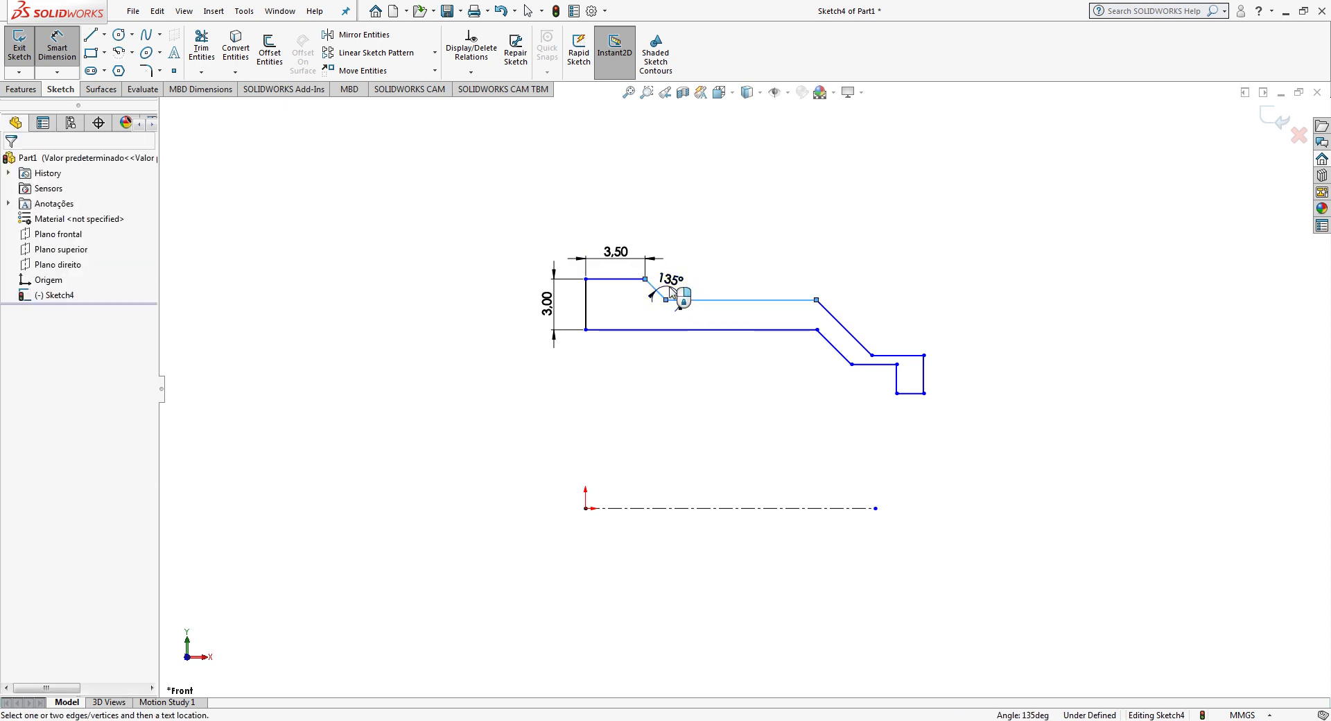
left_click(611, 268)
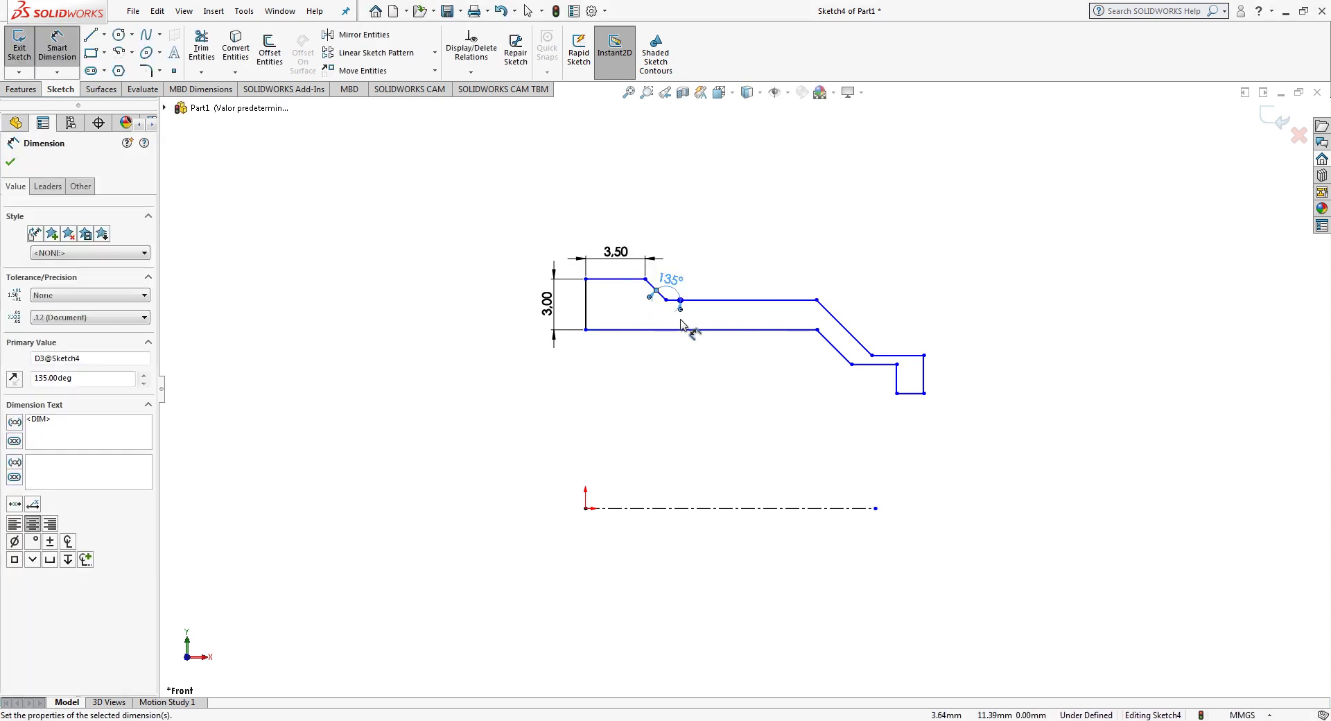
left_click(726, 300)
left_click(721, 329)
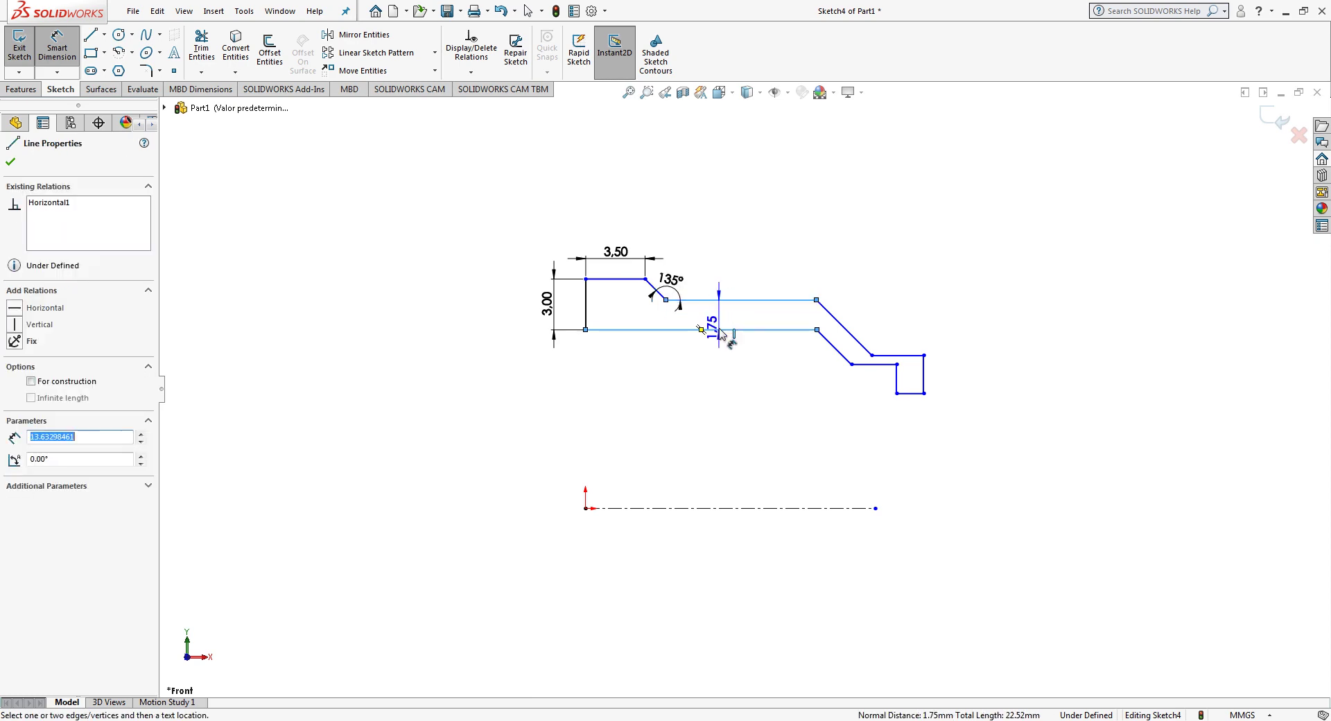
scroll(714, 315, "up", 3)
left_click(723, 316)
type("2")
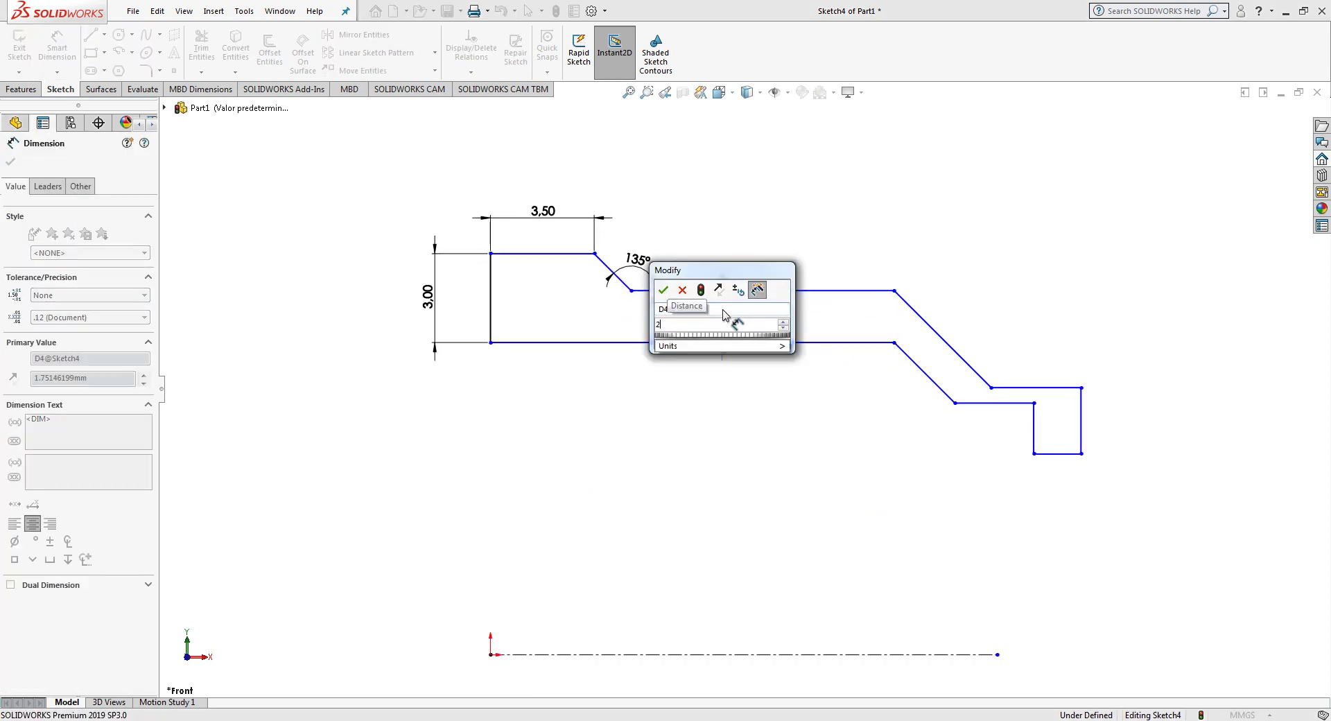
key("Return")
Step: Set the base line length to 18.50 and slide the slanted segment to the right
left_click(759, 350)
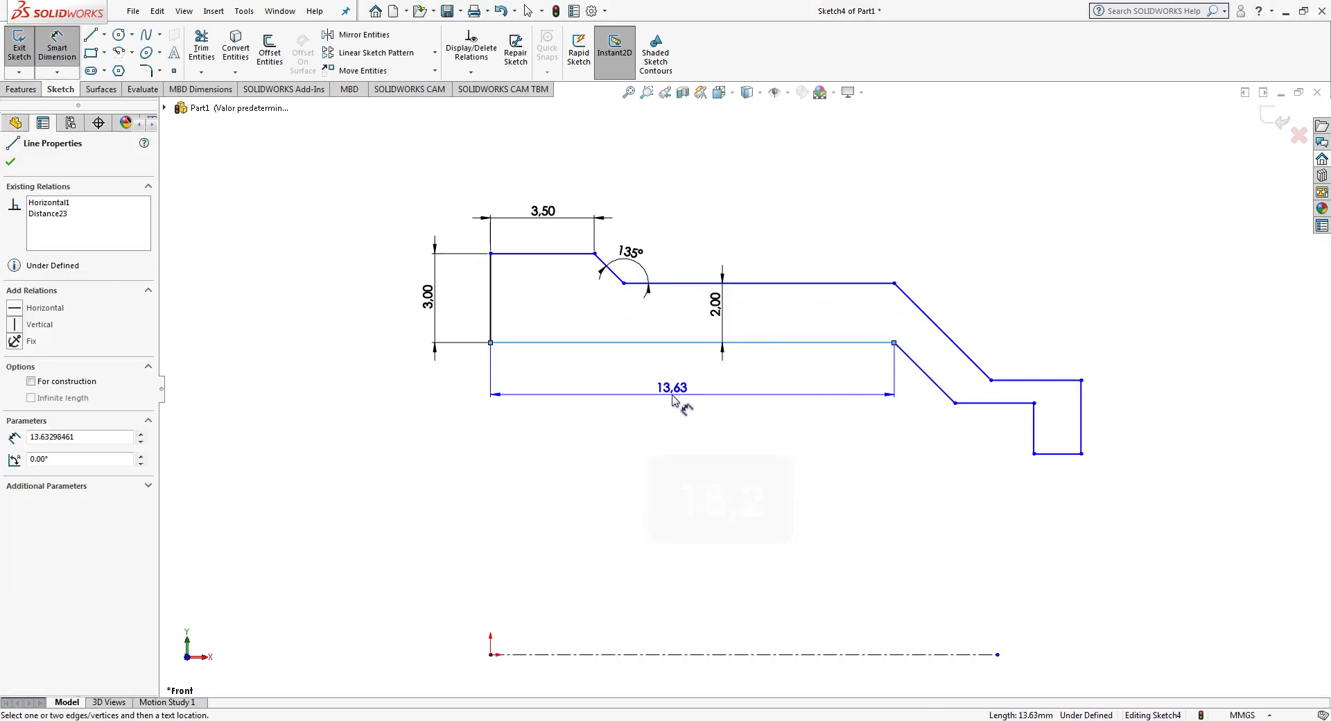
left_click(676, 398)
type("18,5")
key("Return")
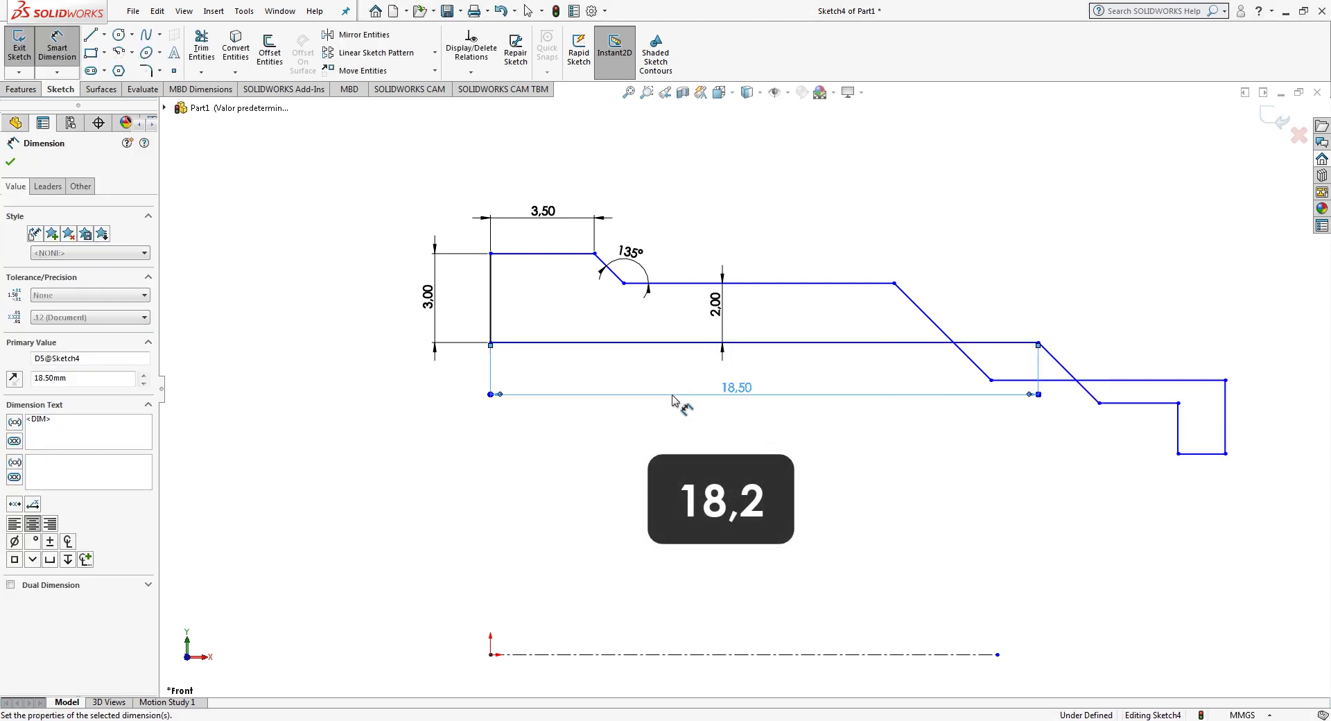
key("Escape")
left_click_drag(922, 315, 1072, 315)
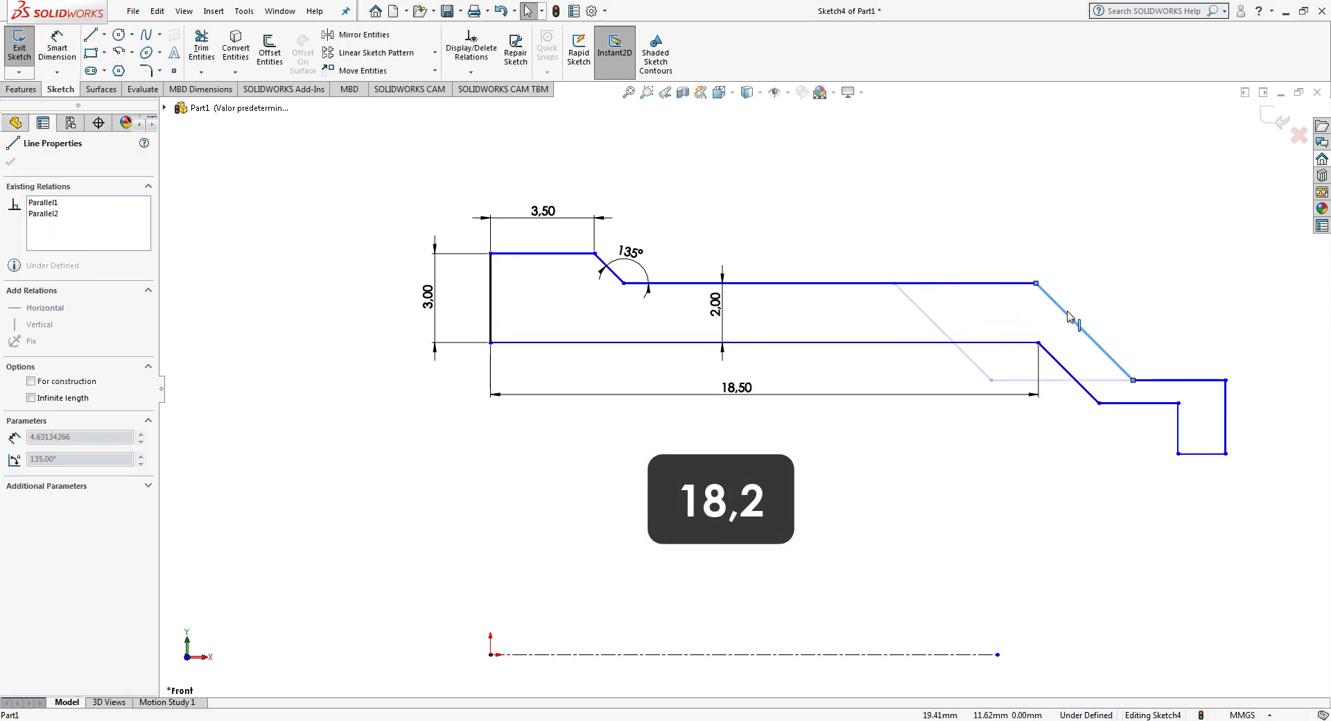
middle_click_drag(1134, 336, 947, 300, "ctrl")
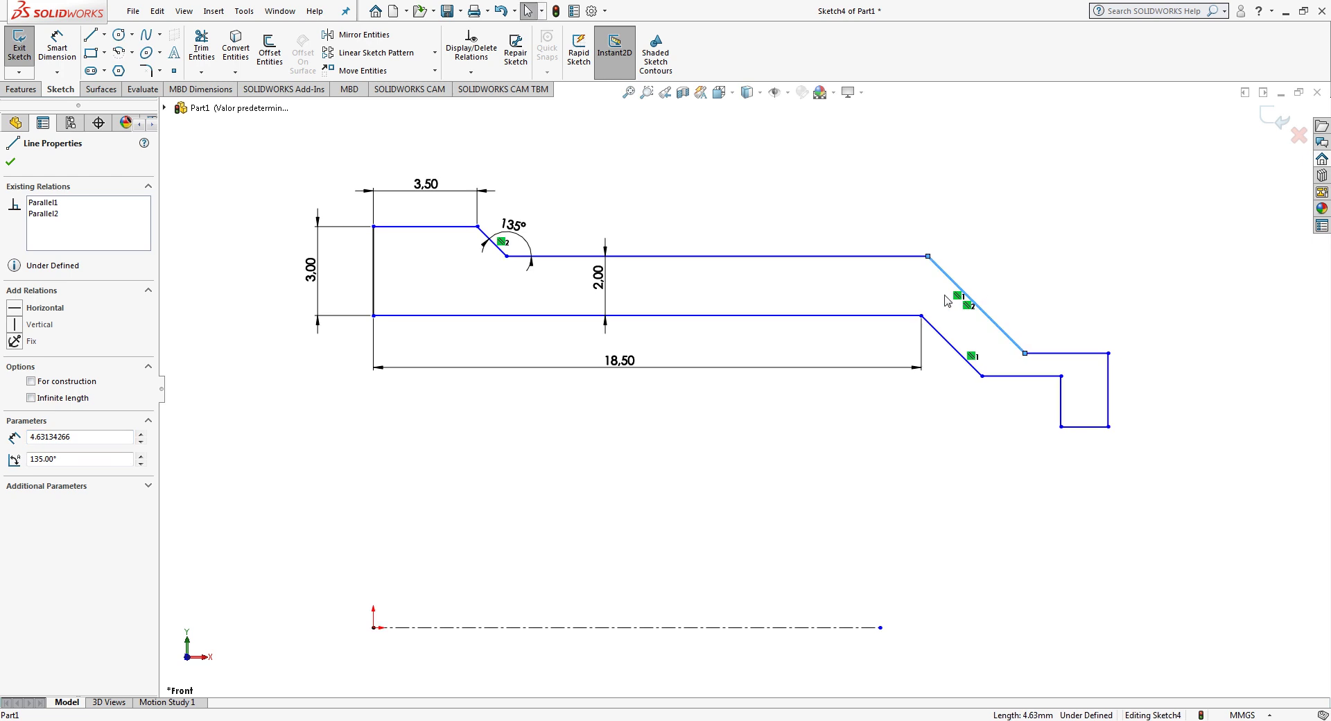
Step: Dimension the slanted lines 2.00 apart and the vertical step height to 2.00
left_click(58, 61)
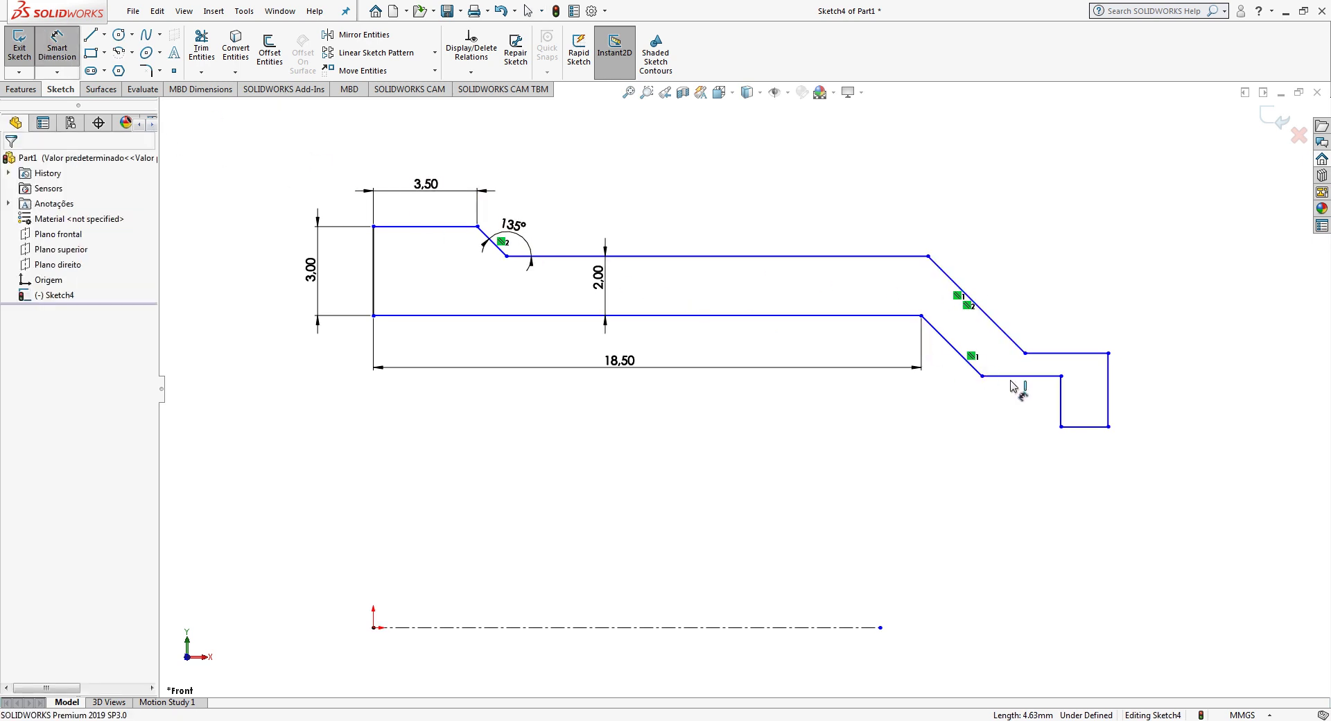
left_click(948, 347)
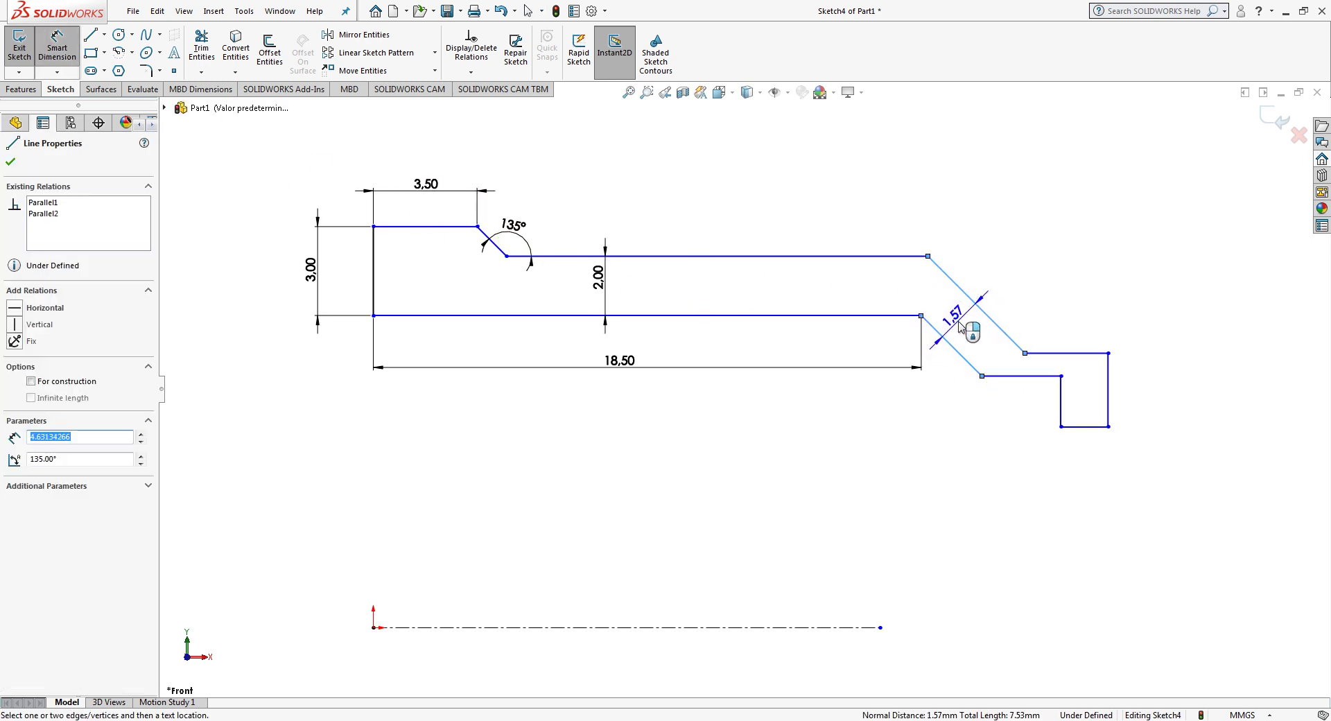
left_click(960, 328)
type("2")
key("Return")
left_click(1071, 344)
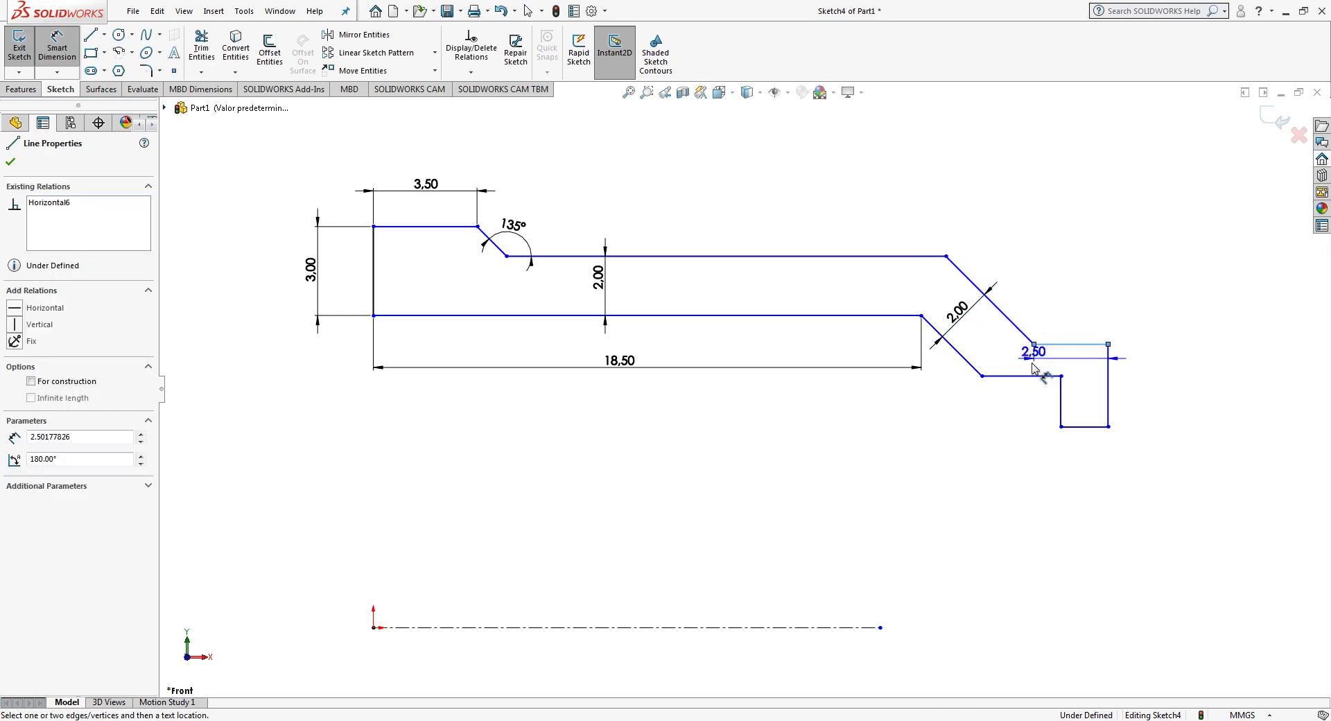
left_click(1027, 375)
left_click(1040, 367)
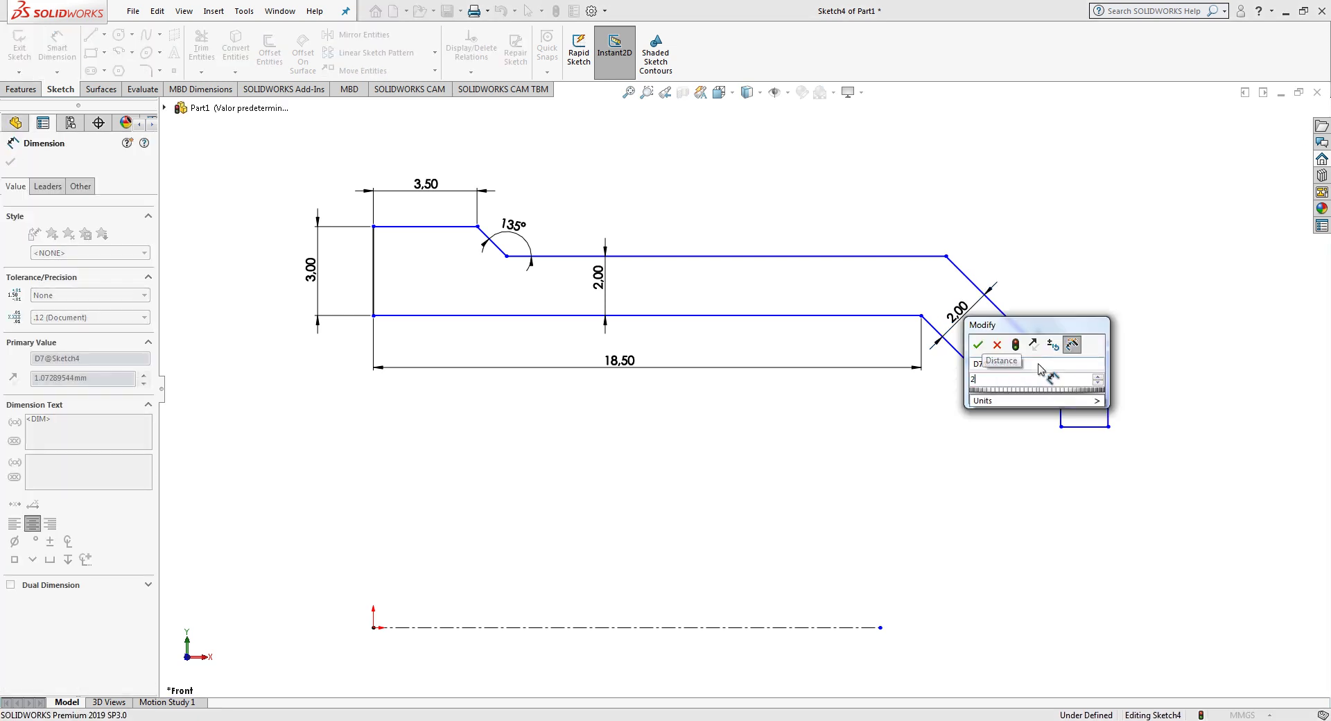
type("2")
key("Return")
Step: Add the 2.30 horizontal slant distance and the 1.50 bottom width
left_click(1007, 316)
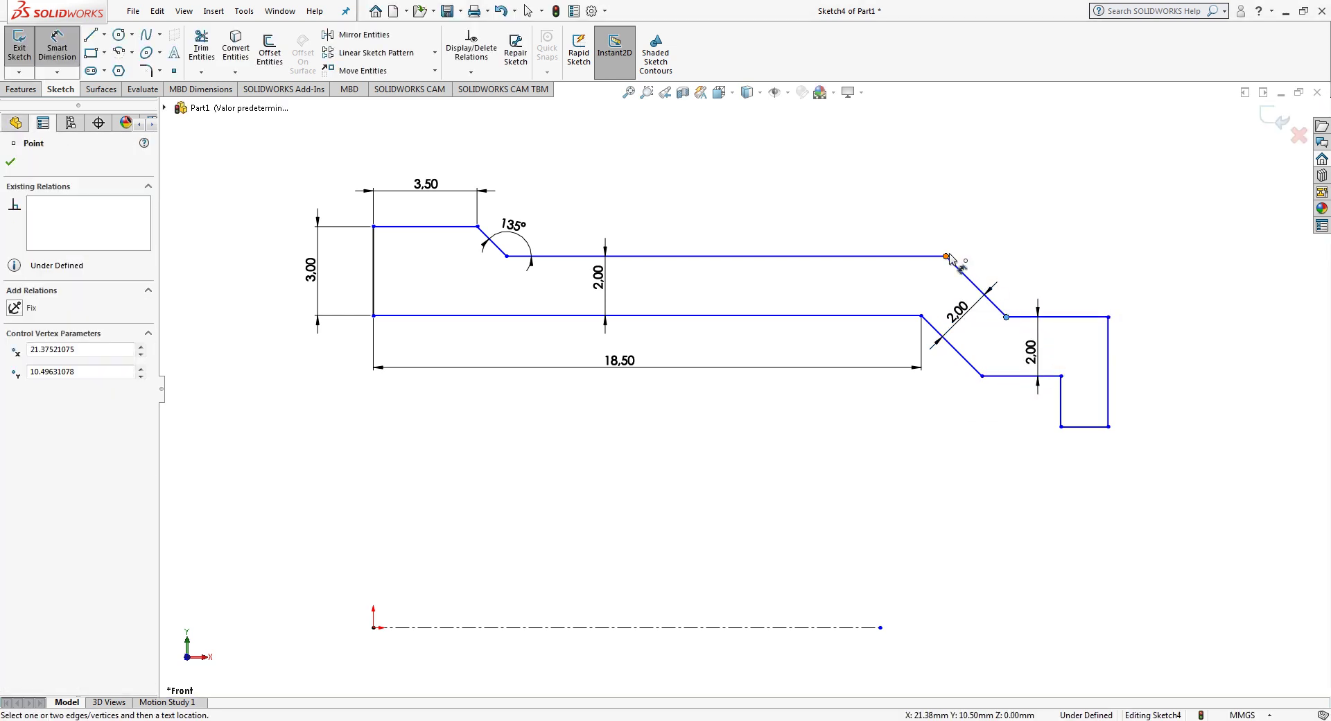
left_click(946, 256)
left_click(977, 213)
type("2,3")
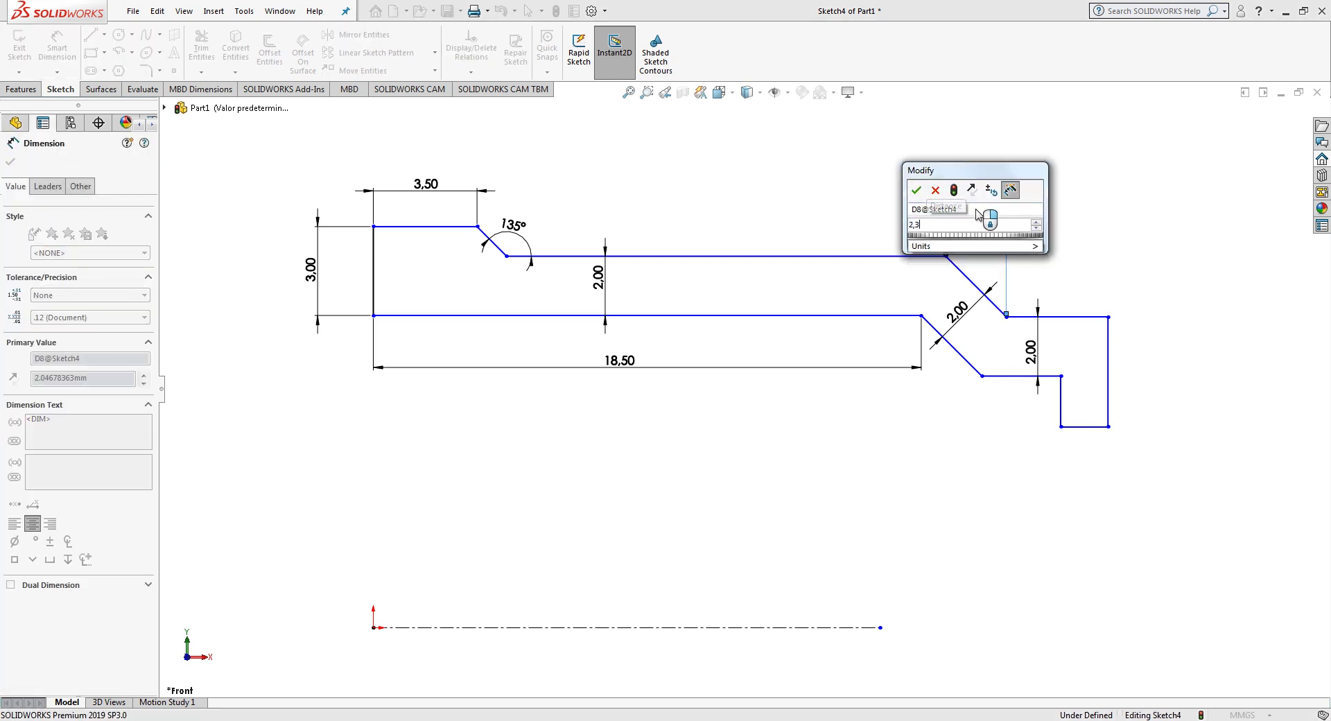
key("Return")
left_click(1102, 436)
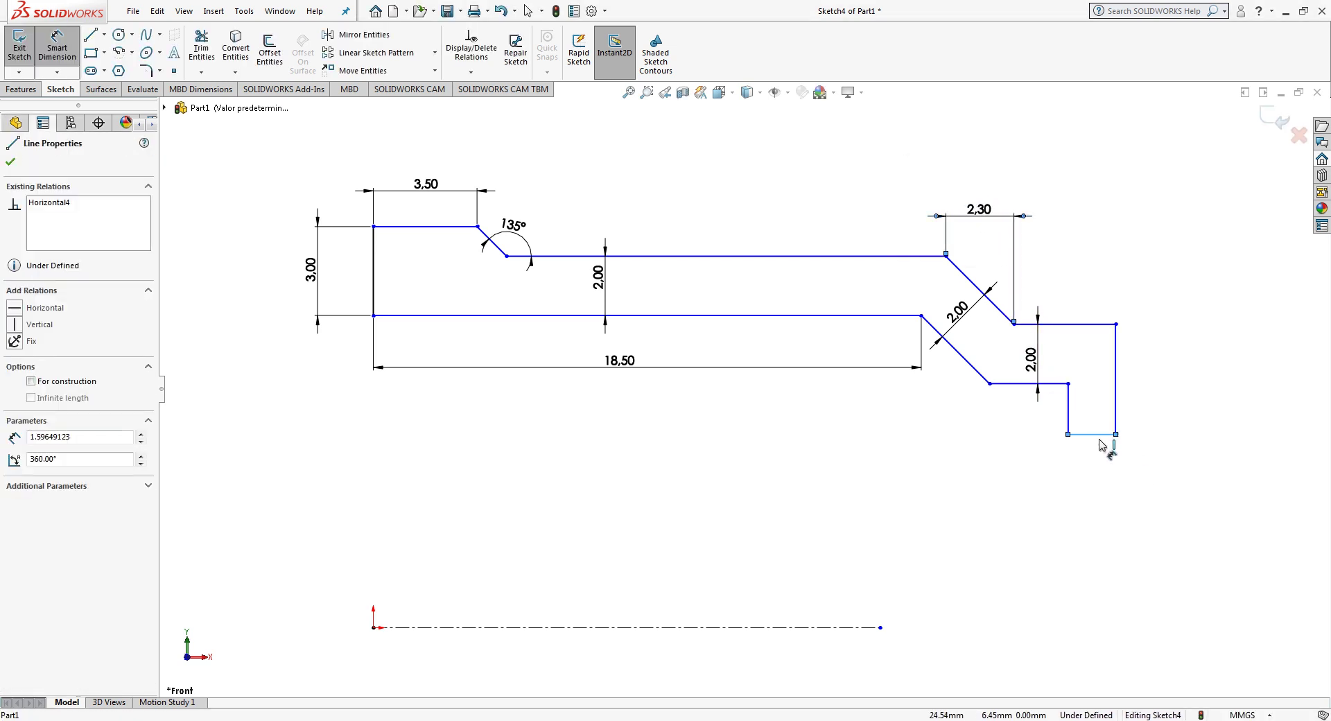
left_click(1084, 487)
type("1,5")
key("Return")
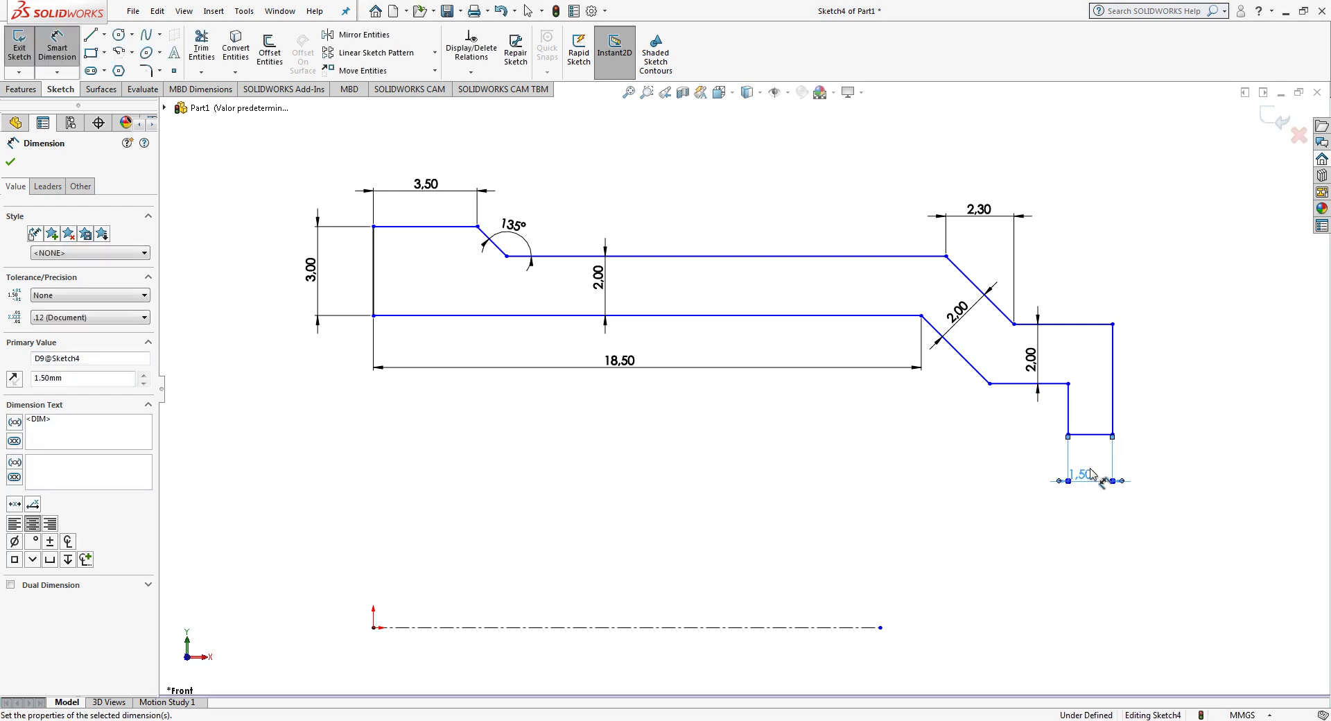
Step: Set the right edge height to 4.70 and the step width to 2.50
left_click(1115, 410)
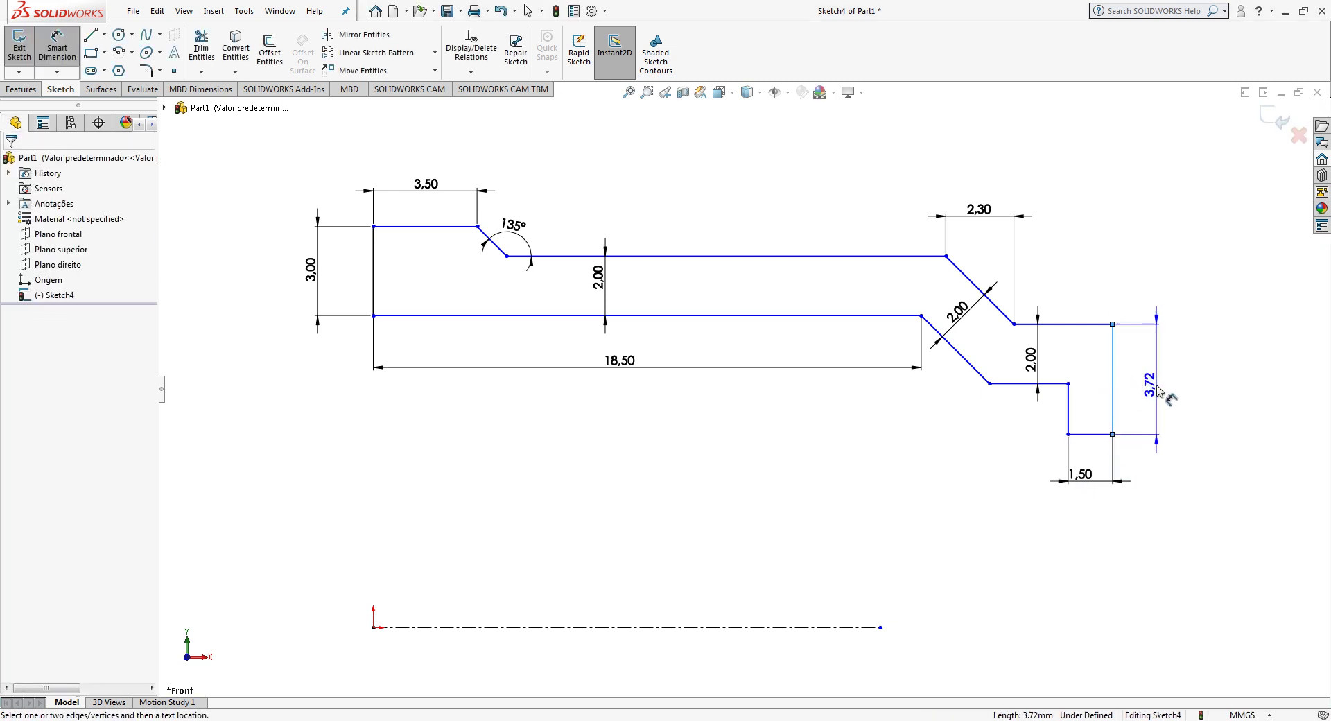
left_click(1155, 387)
type("4,7")
key("Return")
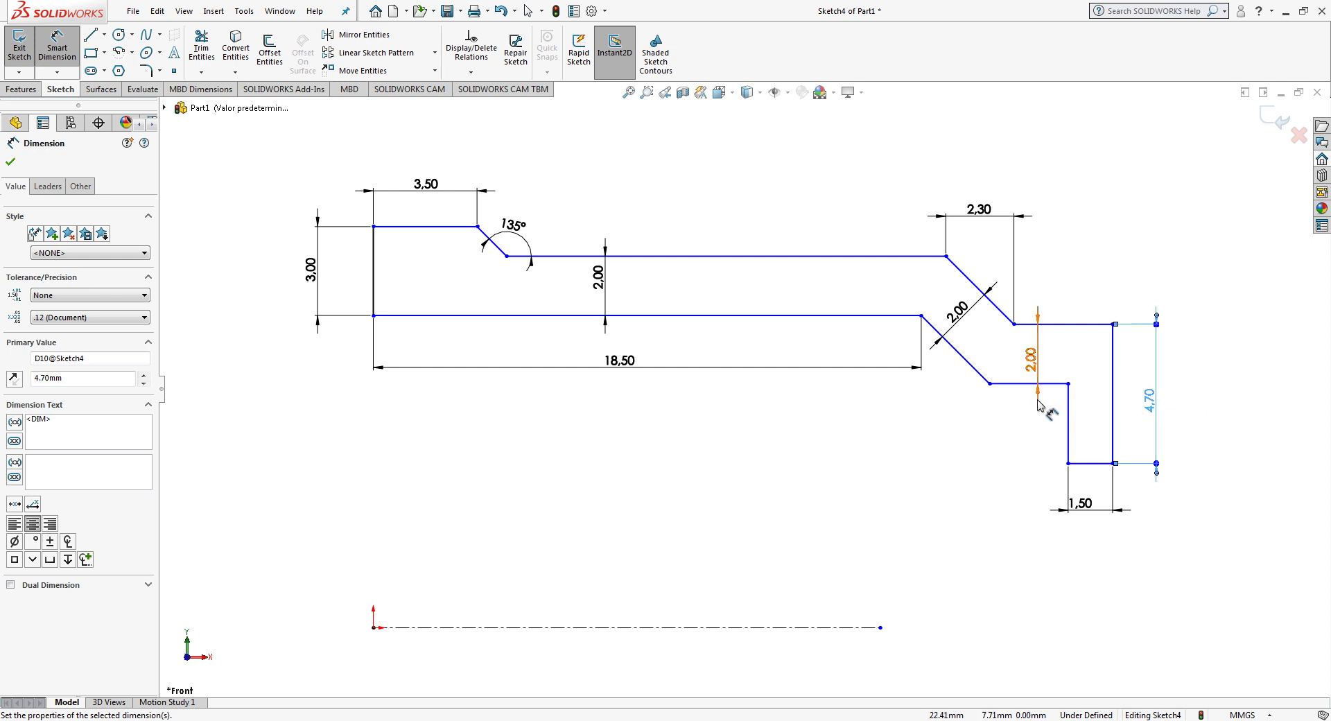
left_click(1051, 415)
left_click(989, 383)
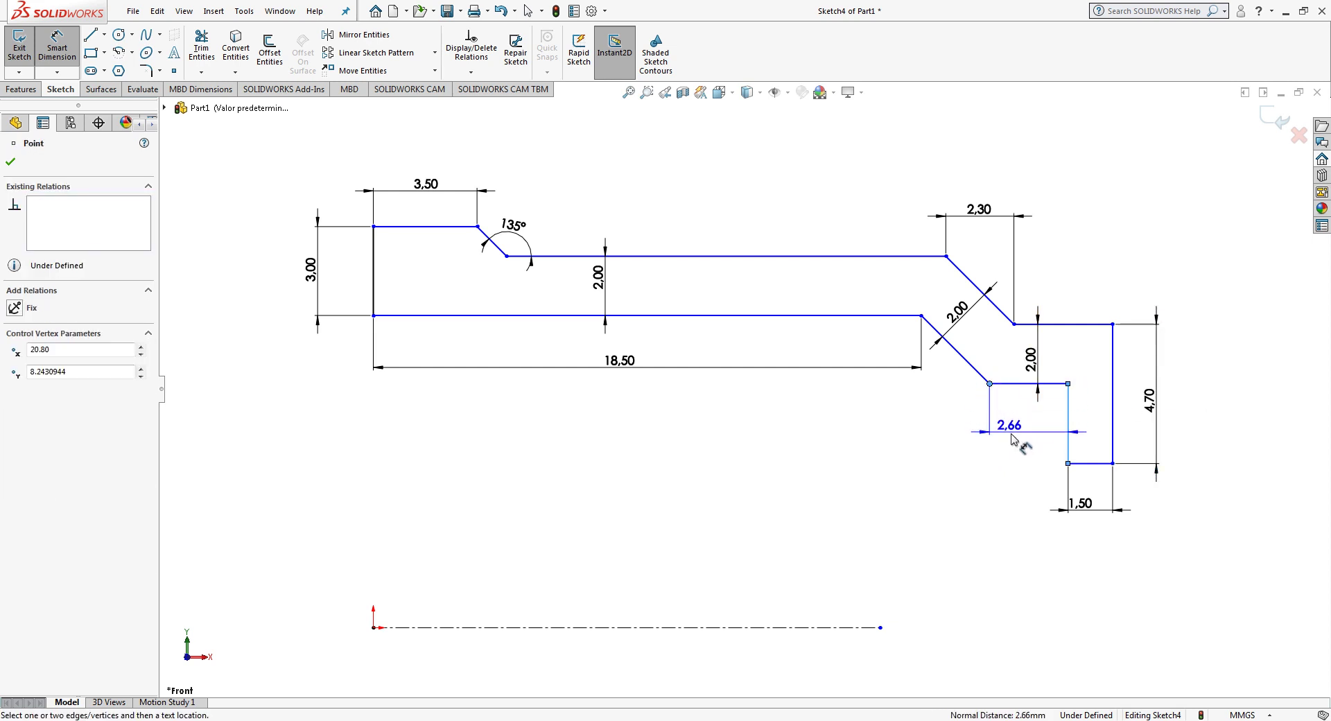
left_click(1024, 437)
type("2.5")
key("Return")
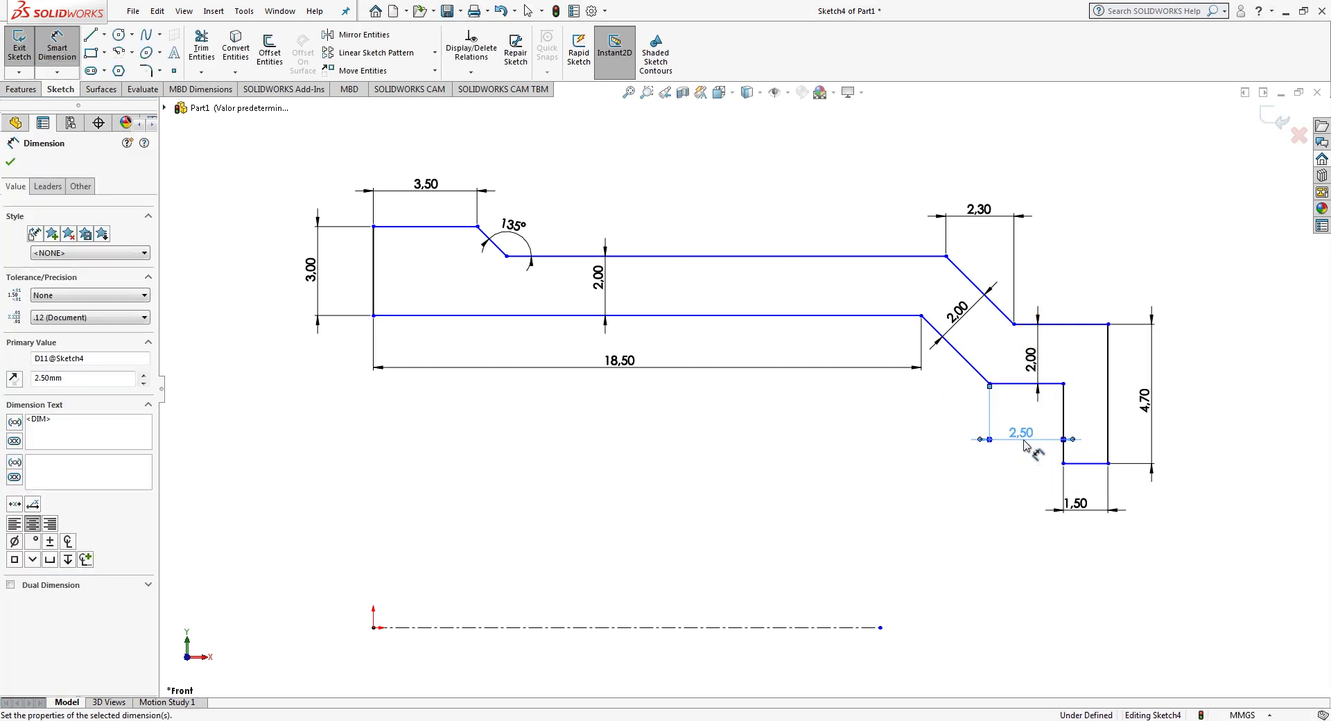
Step: Place the profile's long lower line 15.00 from the centerline axis
left_click(692, 619)
left_click(694, 627)
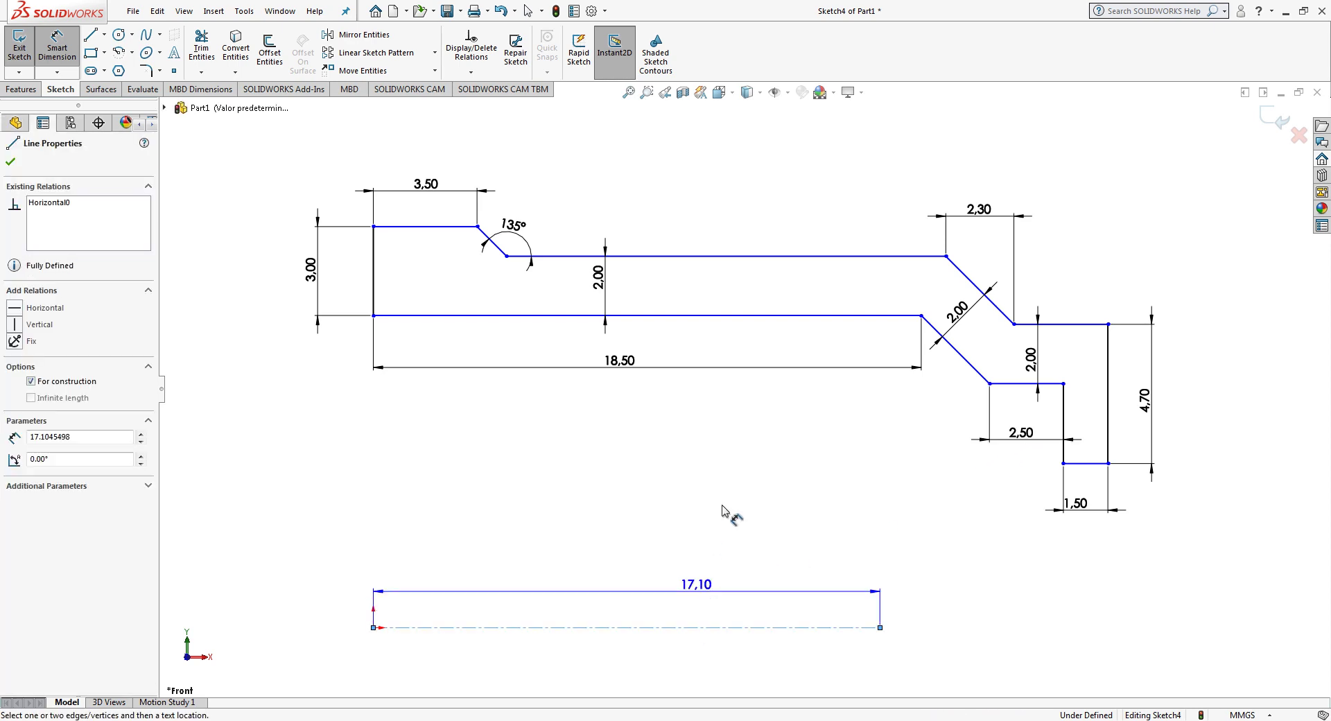
left_click(730, 317)
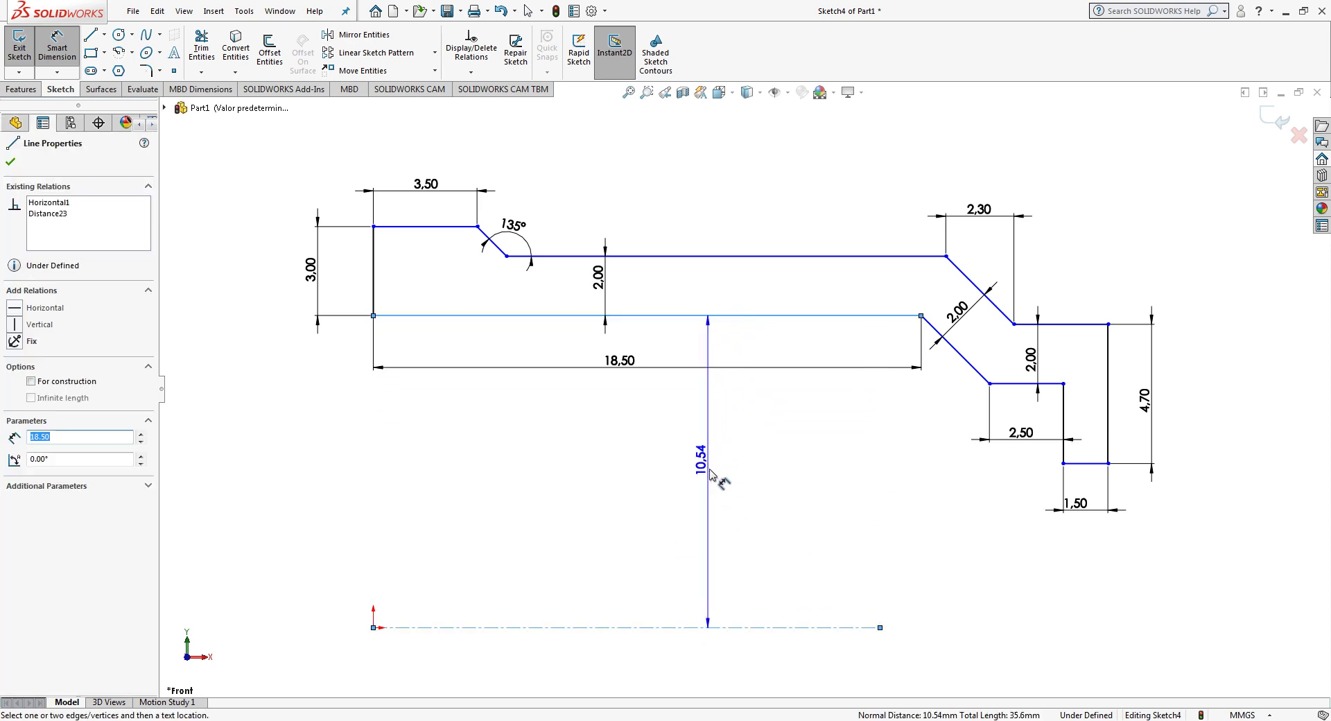
left_click(714, 477)
type("15")
key("Return")
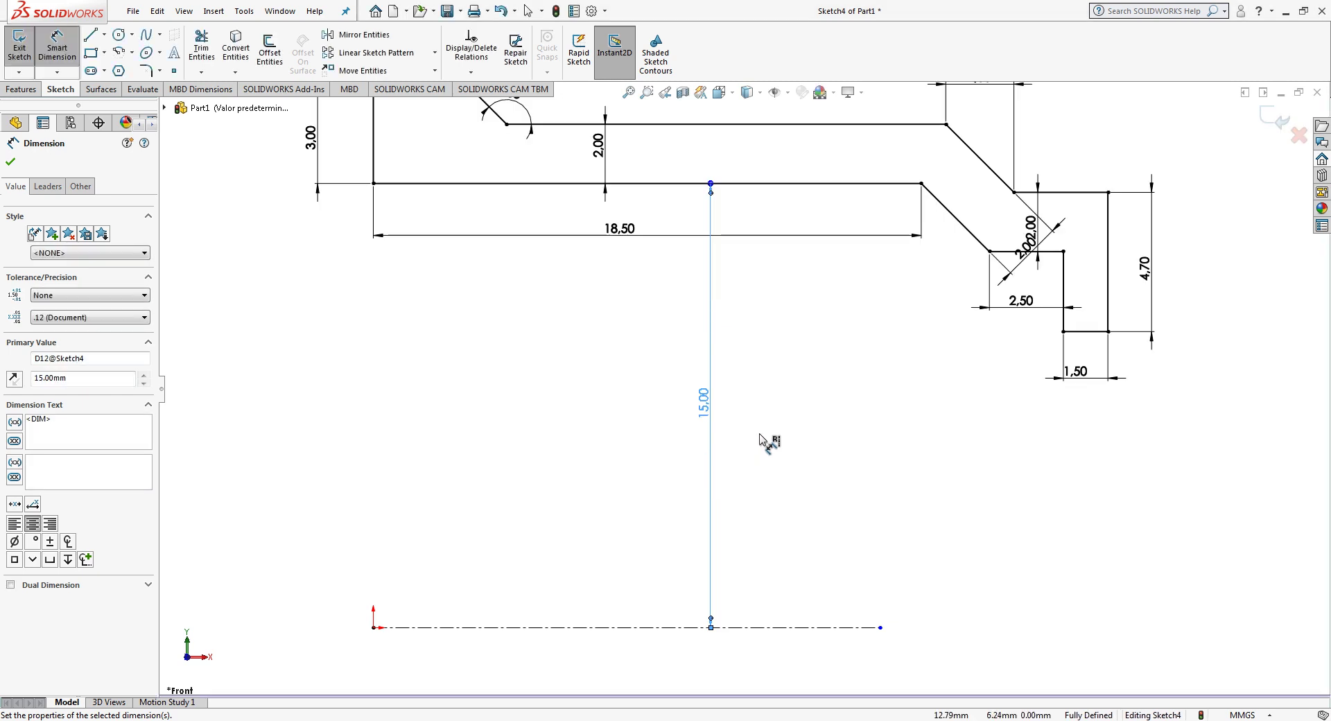
key("Escape")
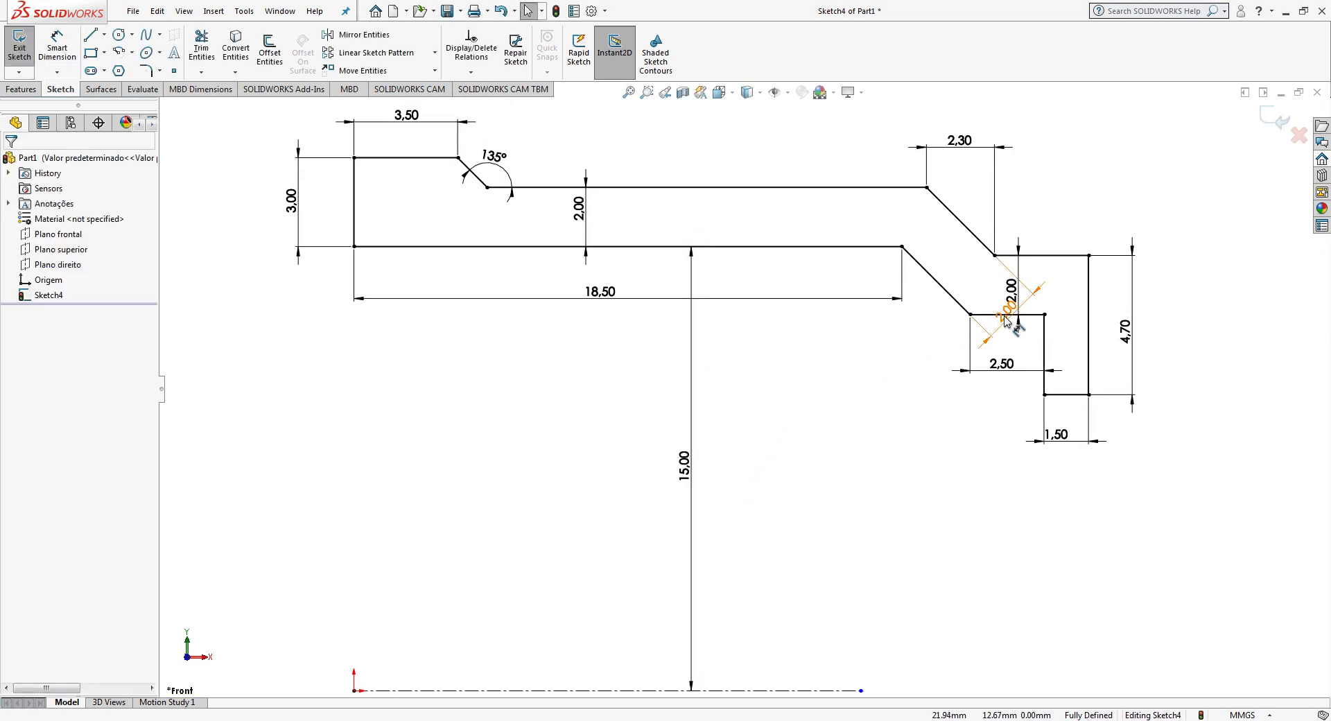
Step: Exit the sketch and revolve Sketch4 360° about its centerline to create Revolve1
left_click(946, 262)
left_click(954, 421)
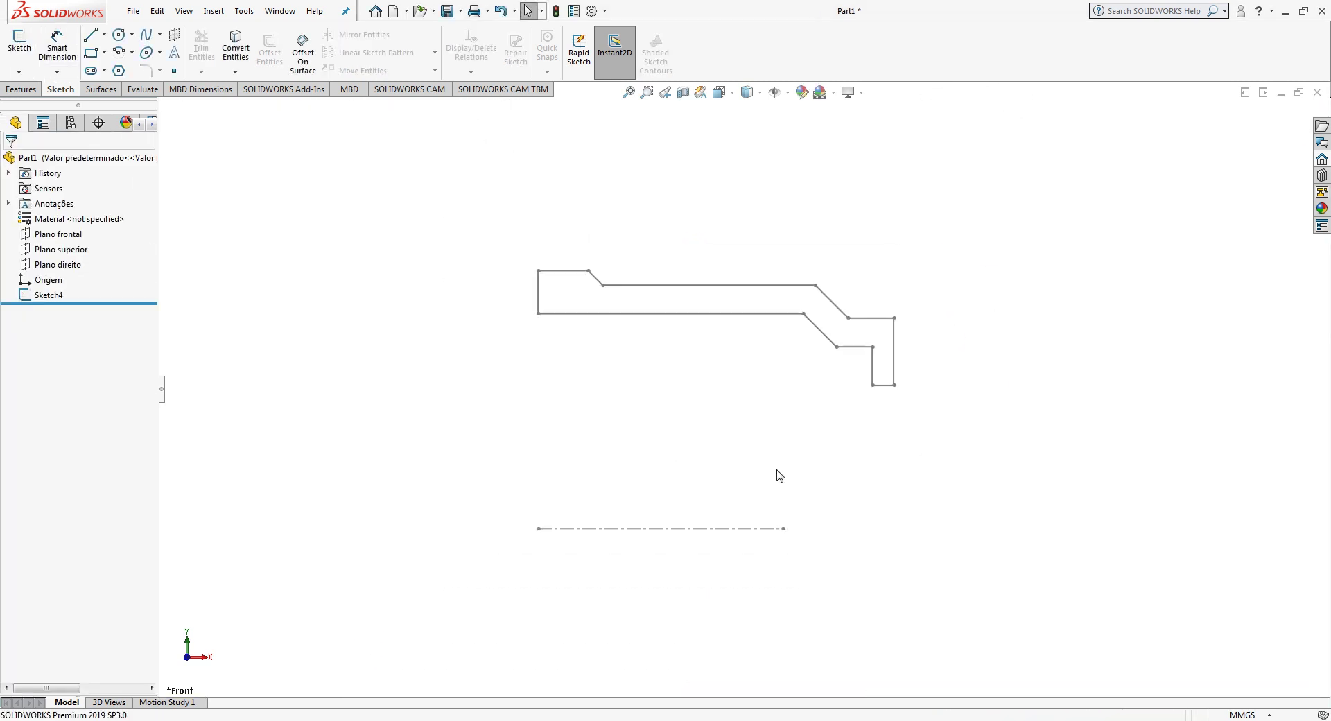
mouse_move(778, 475)
middle_mouse_down()
mouse_move(730, 488)
mouse_move(326, 425)
middle_mouse_up()
double_click(38, 300)
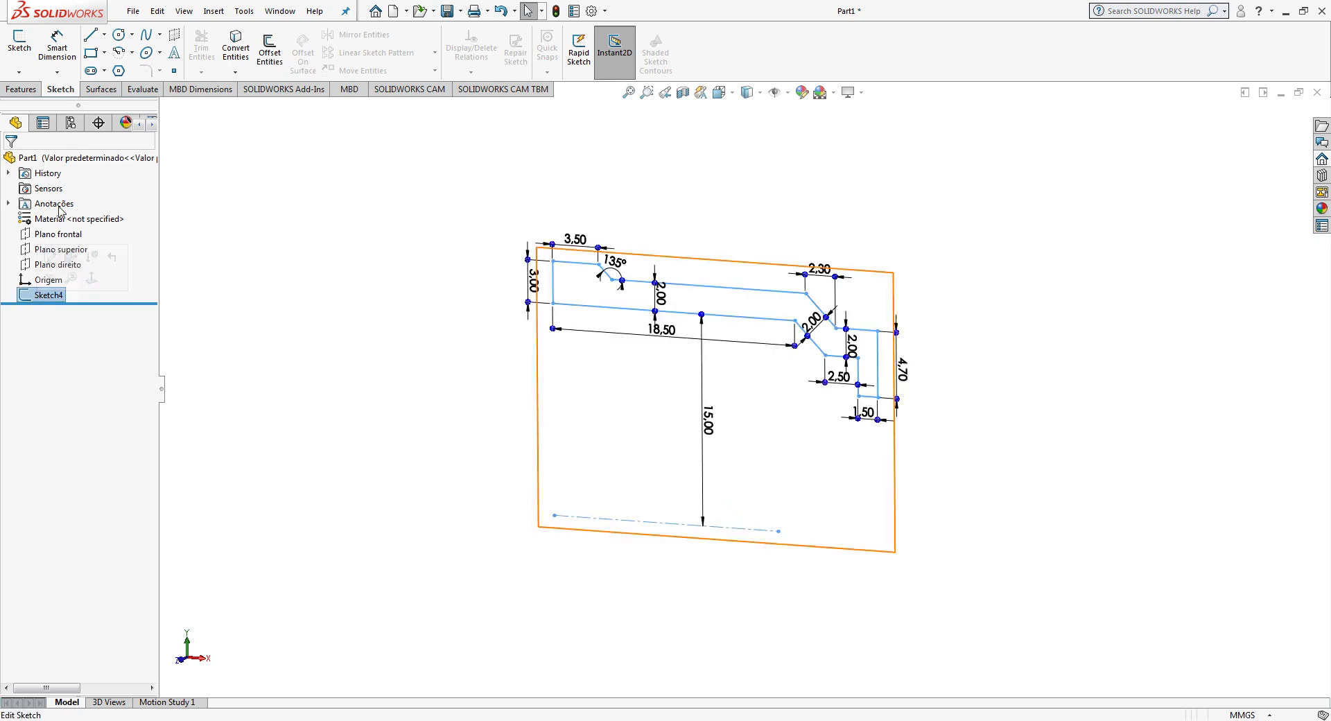
left_click(21, 90)
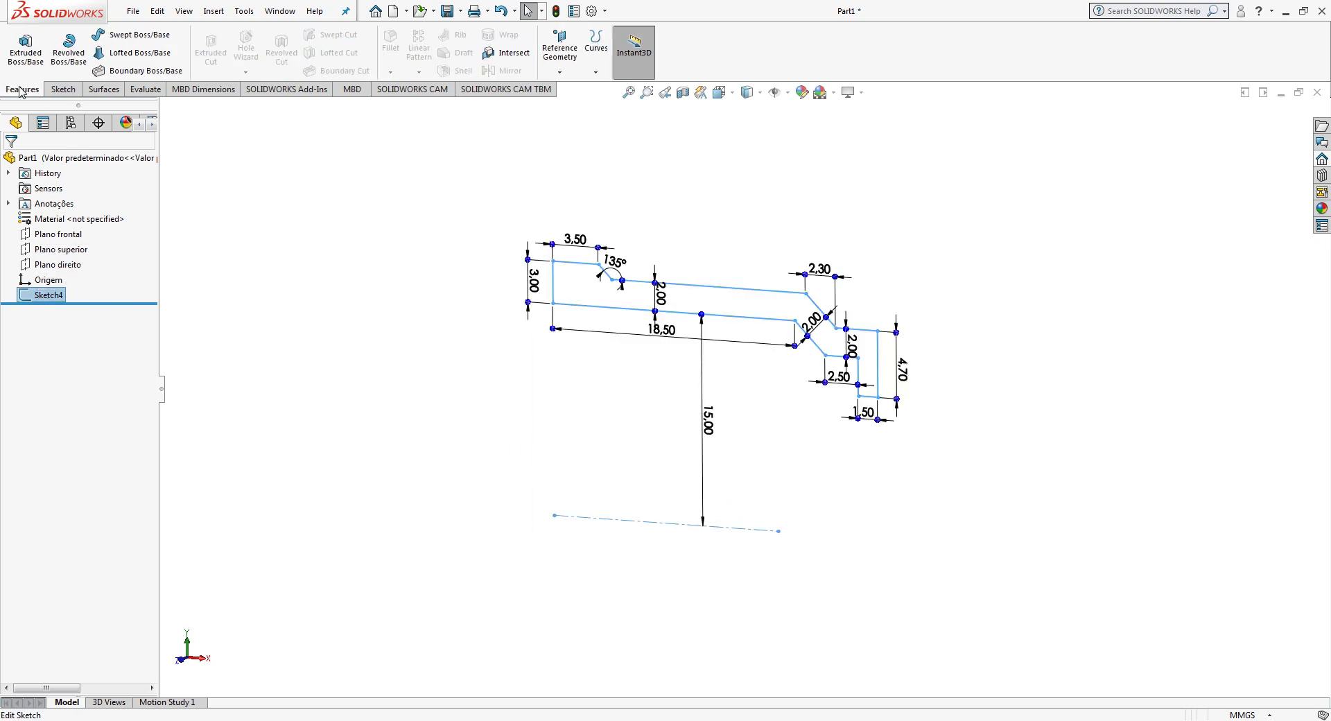
left_click(68, 47)
mouse_move(373, 412)
middle_mouse_down()
mouse_move(439, 444)
mouse_move(466, 350)
mouse_move(493, 374)
middle_mouse_up()
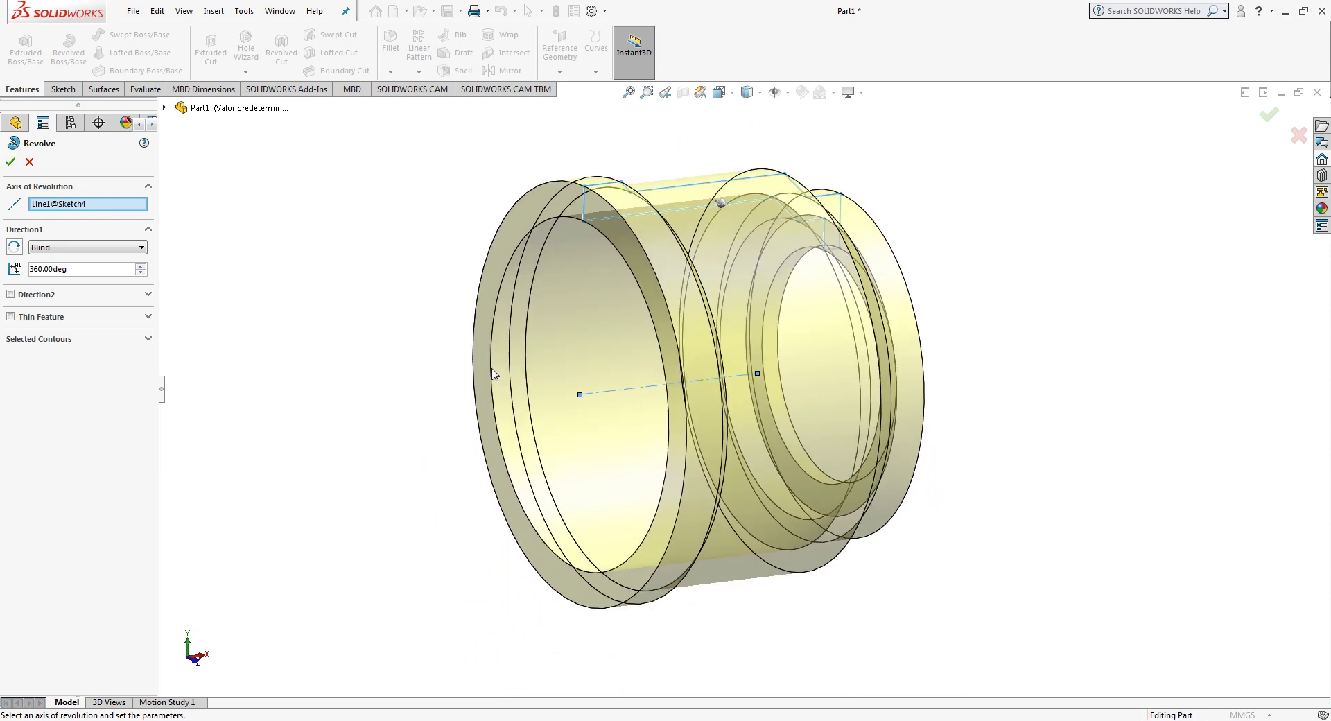
left_click(10, 162)
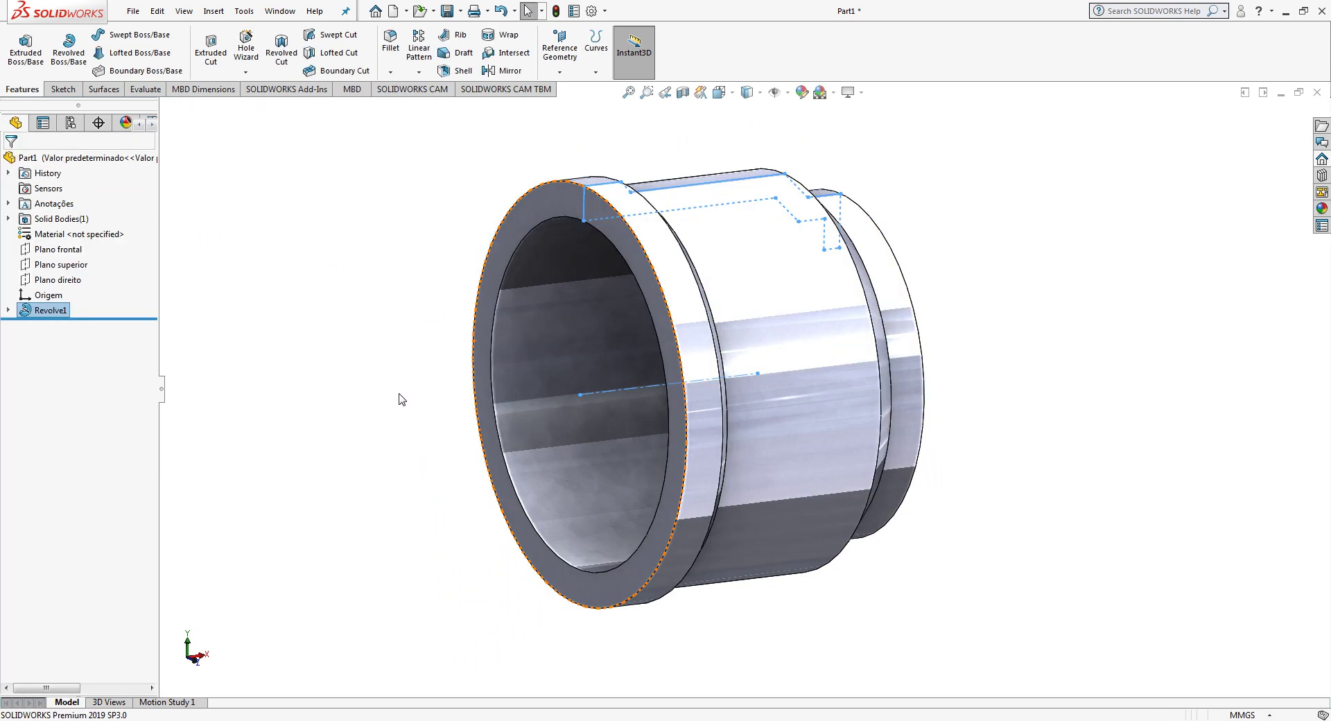
left_click(401, 399)
scroll(741, 527, "up", 3)
mouse_move(860, 546)
middle_mouse_down()
mouse_move(647, 523)
mouse_move(571, 584)
mouse_move(673, 576)
middle_mouse_up()
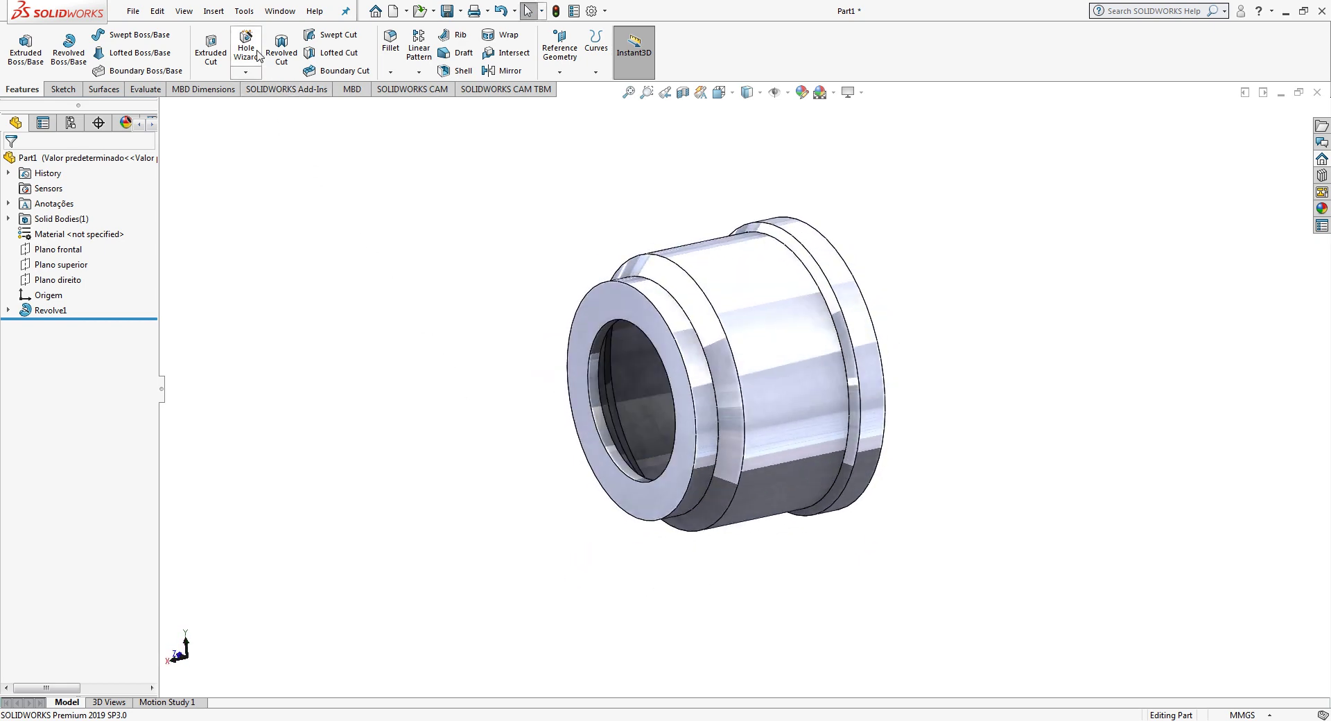
Step: Start a thread on the bore's inner edge, 0.2500-20 size, offset 1.50 mm
left_click(246, 72)
left_click(267, 123)
mouse_move(931, 386)
middle_mouse_down()
mouse_move(803, 386)
mouse_move(853, 325)
middle_mouse_up()
left_click(861, 307)
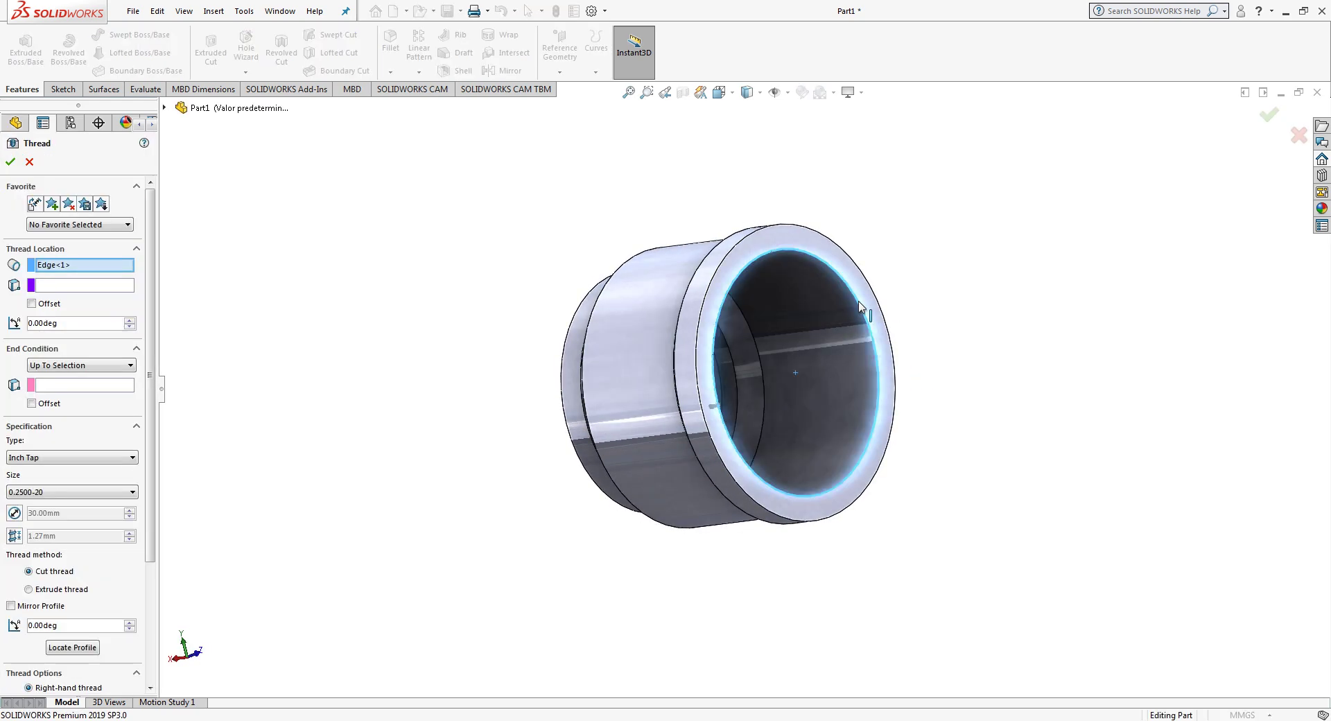
left_click(101, 493)
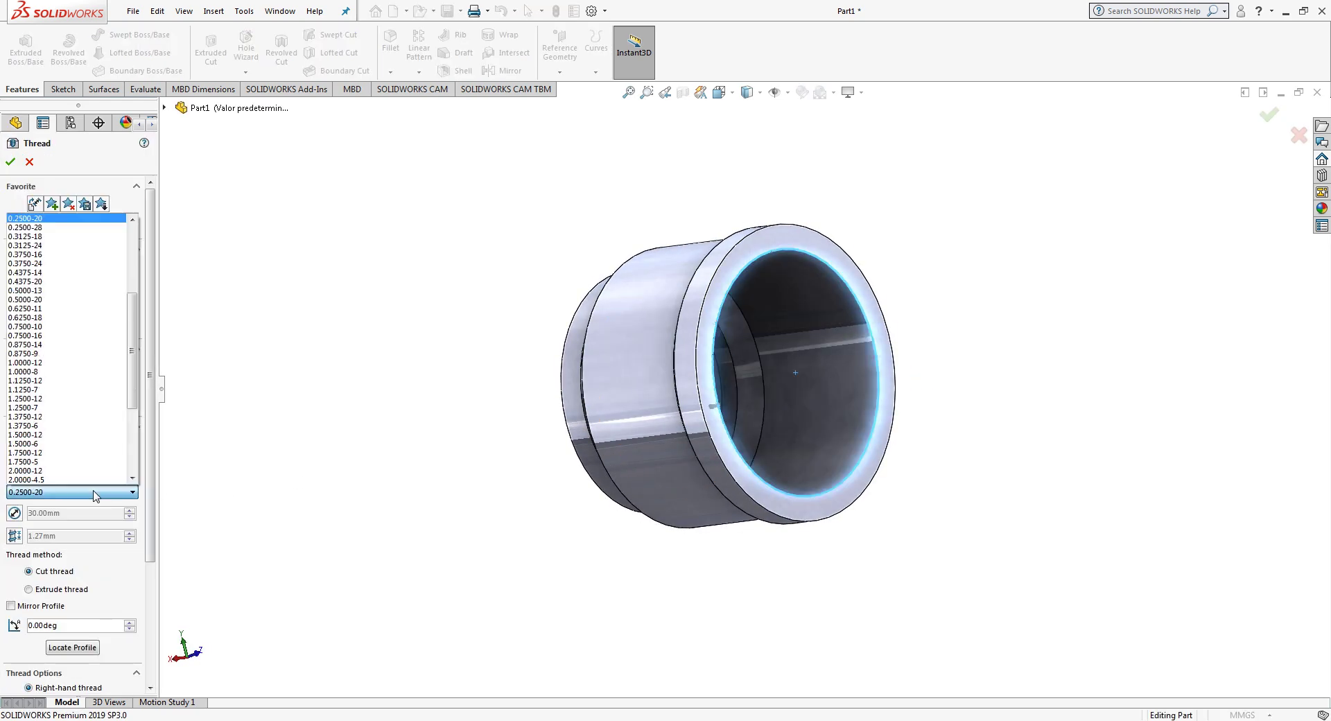
left_click(23, 219)
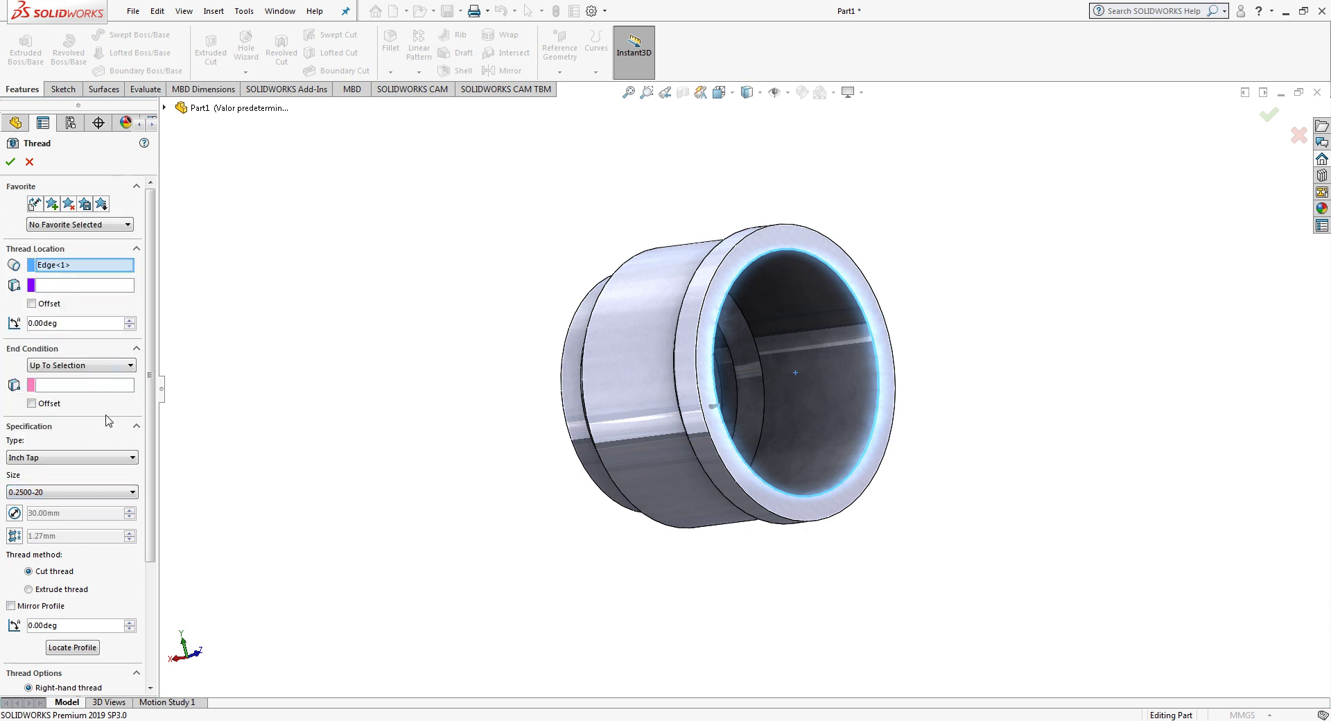
left_click(31, 304)
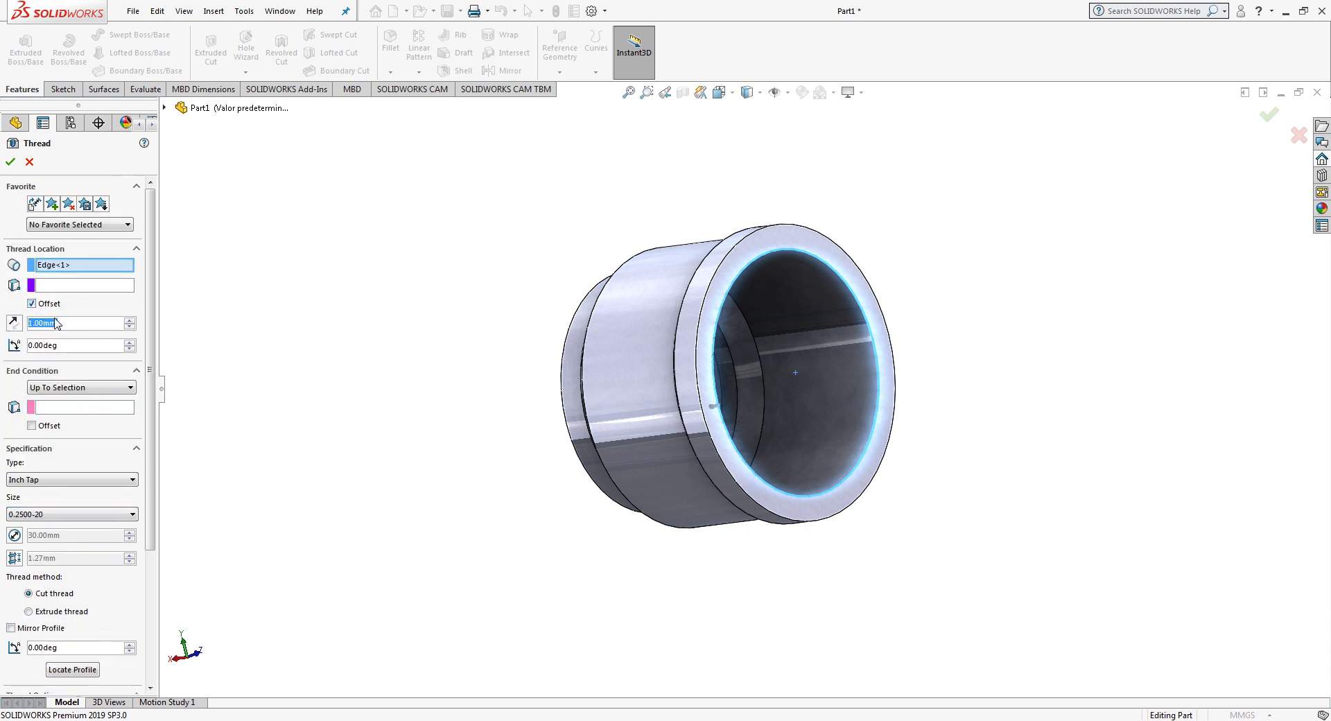
type("1.5")
key("Return")
Step: Make the thread blind, trim it at the start face, and create Thread1
left_click(57, 388)
left_click(61, 399)
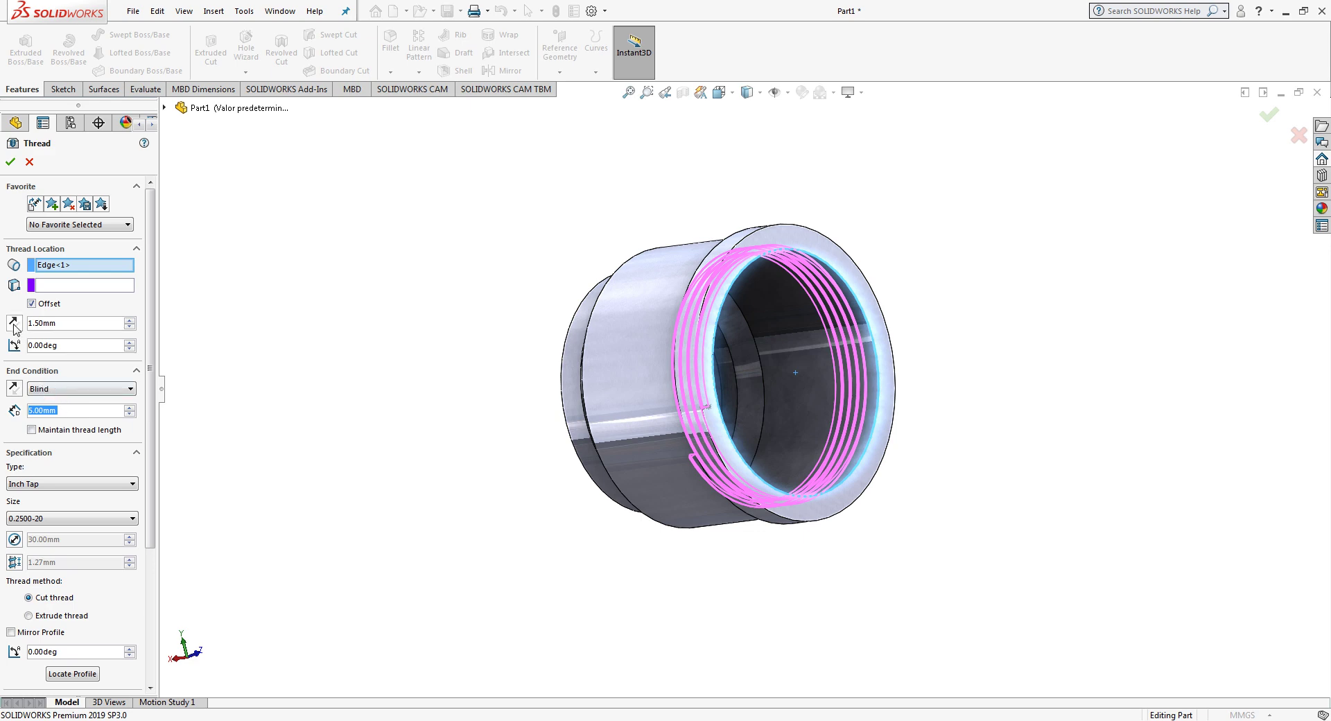
mouse_move(758, 407)
middle_mouse_down()
mouse_move(1000, 345)
mouse_move(947, 377)
middle_mouse_up()
scroll(154, 515, "down", 2)
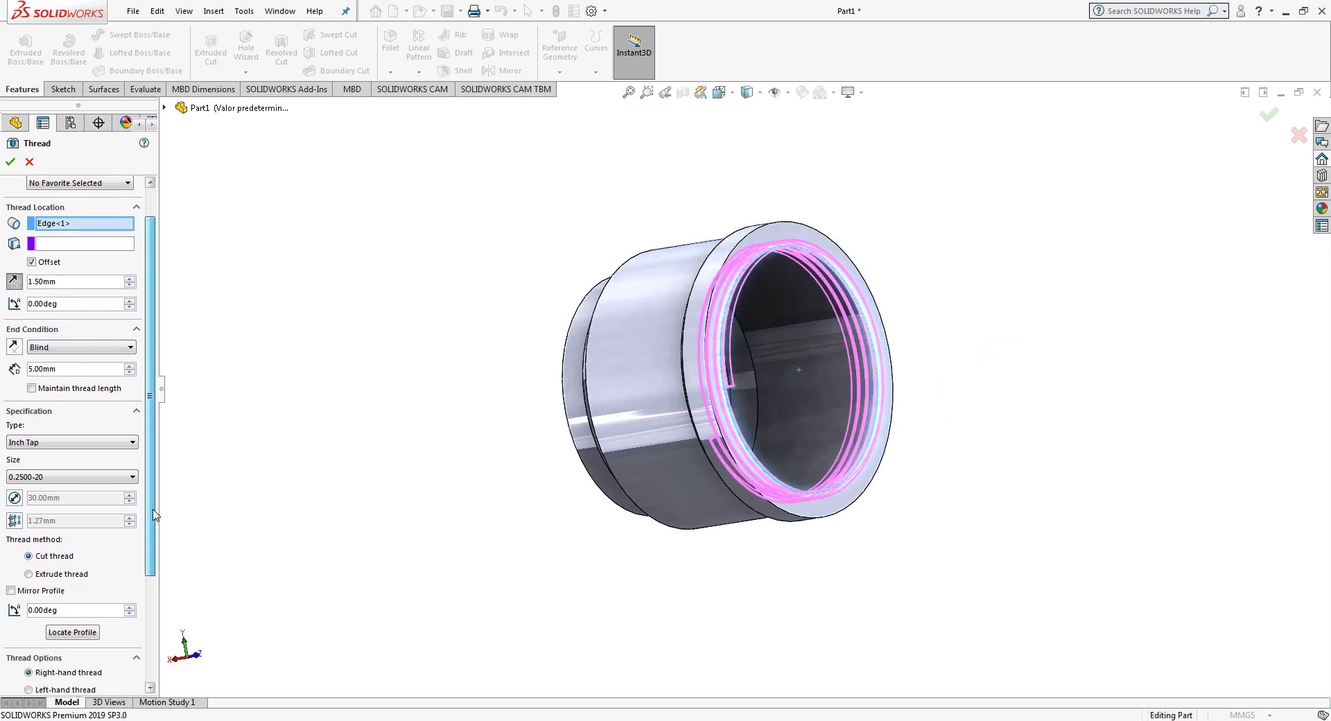
scroll(154, 514, "down", 3)
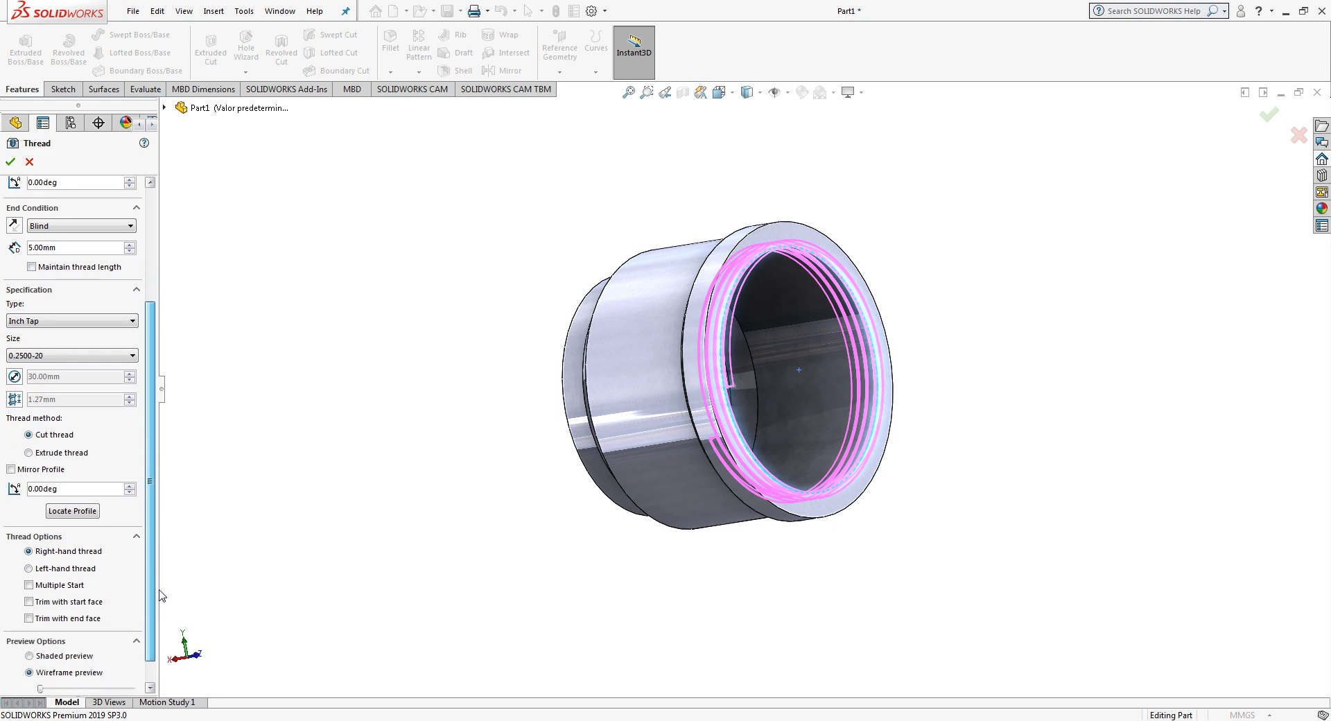
left_click(28, 597)
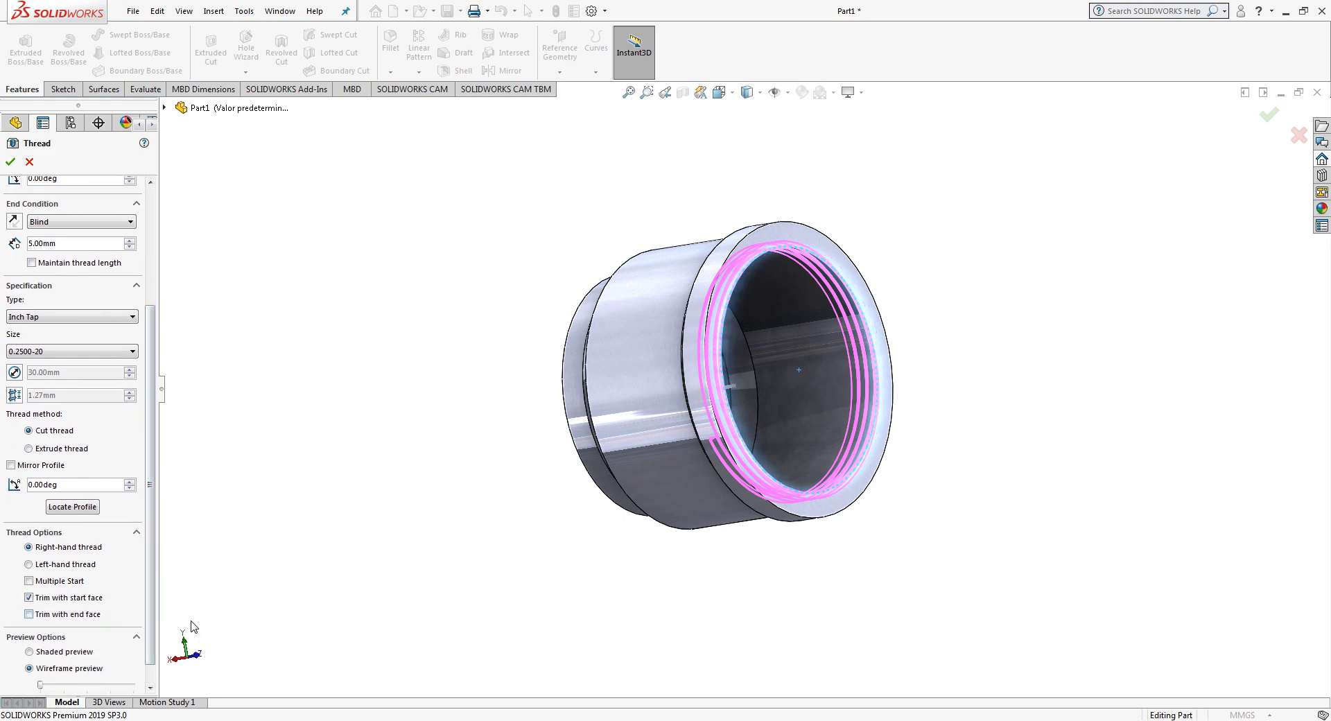
key("Return")
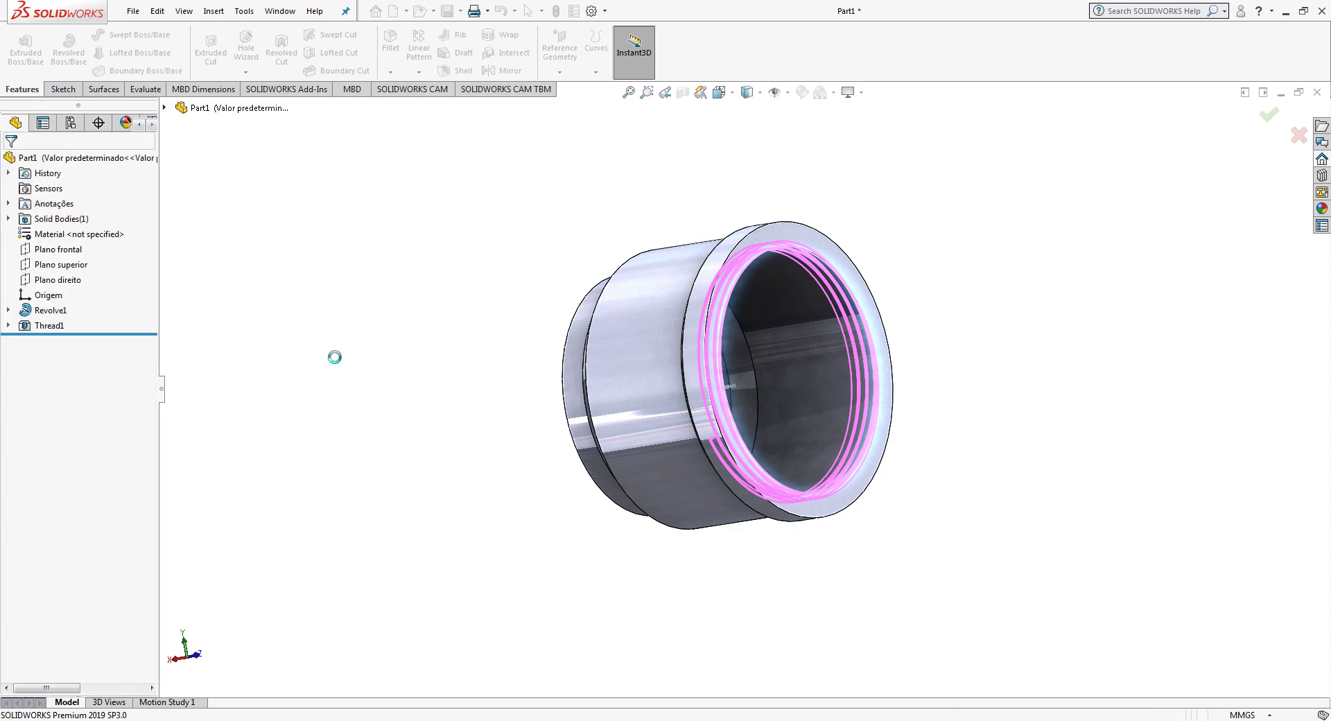
Step: Sketch on Plano superior, viewed normal-to, with a horizontal centerline from the origin
scroll(884, 346, "down", 2)
mouse_move(883, 381)
middle_mouse_down()
mouse_move(865, 500)
mouse_move(730, 481)
mouse_move(689, 499)
mouse_move(901, 553)
middle_mouse_up()
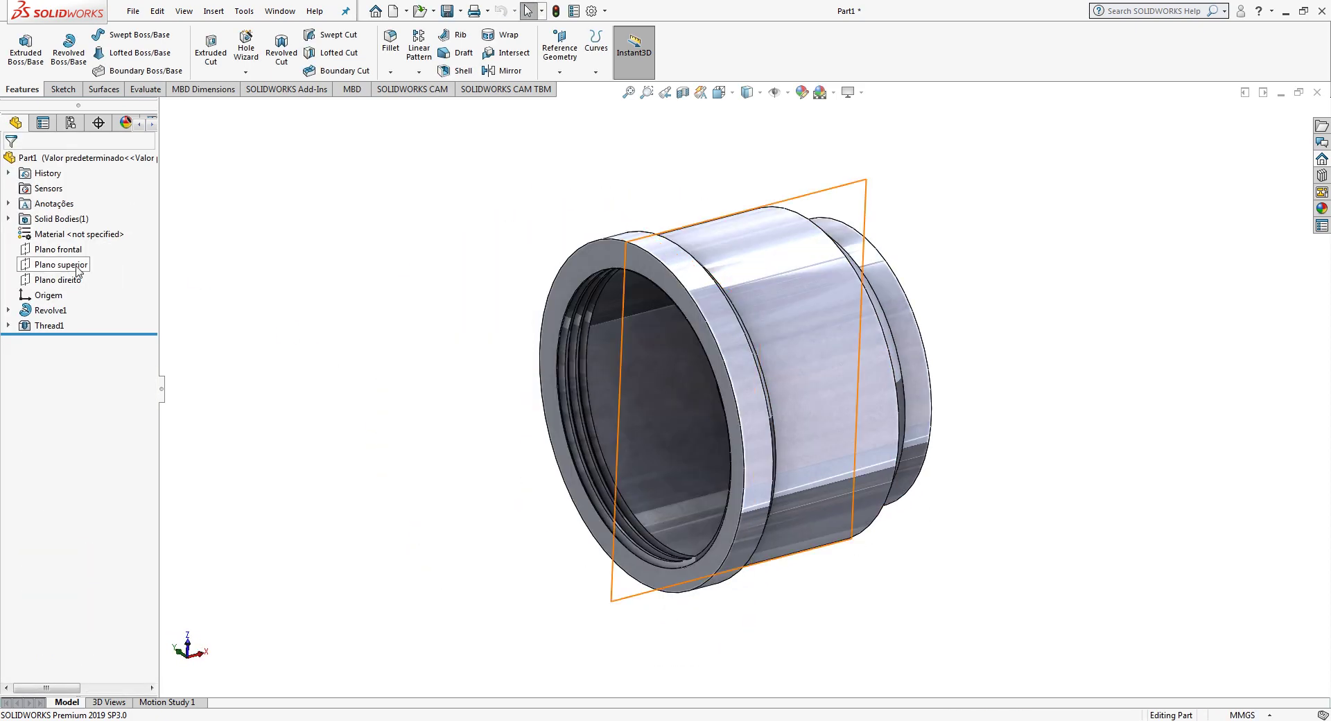
left_click(78, 267)
key("ctrl+8")
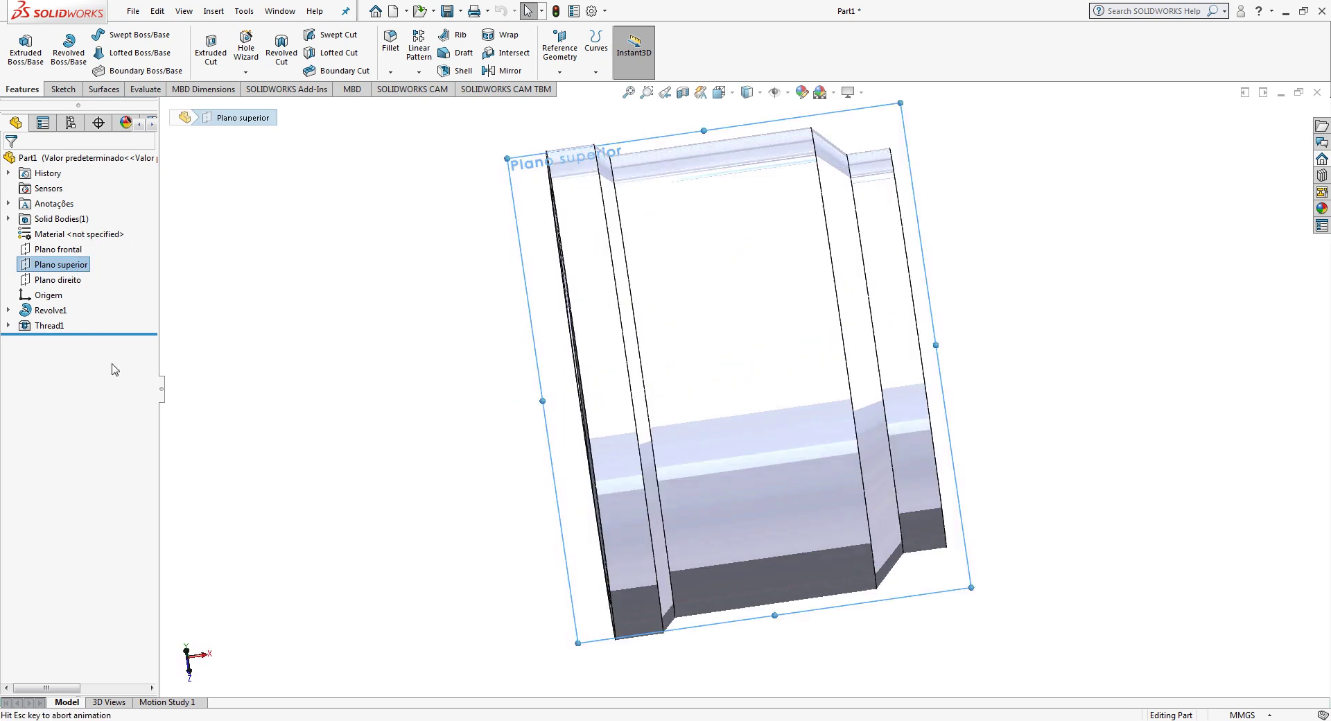
left_click(69, 89)
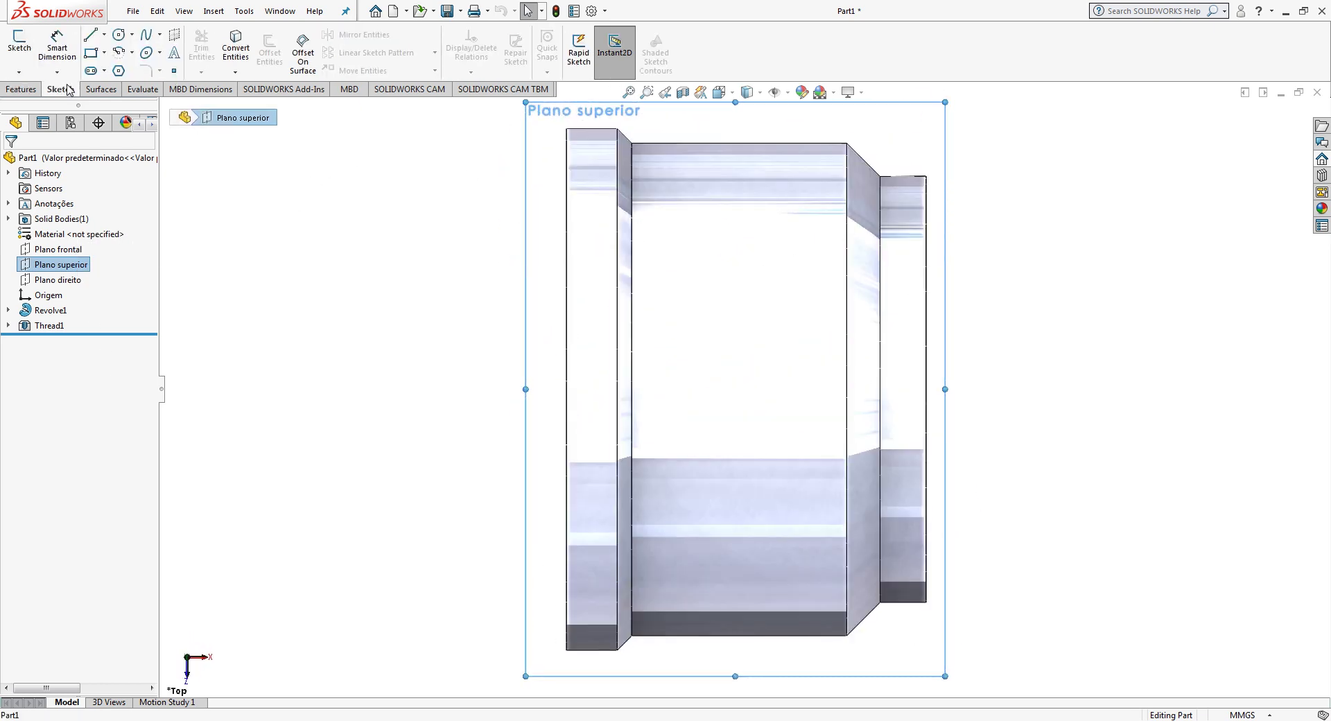
left_click(105, 35)
left_click(126, 70)
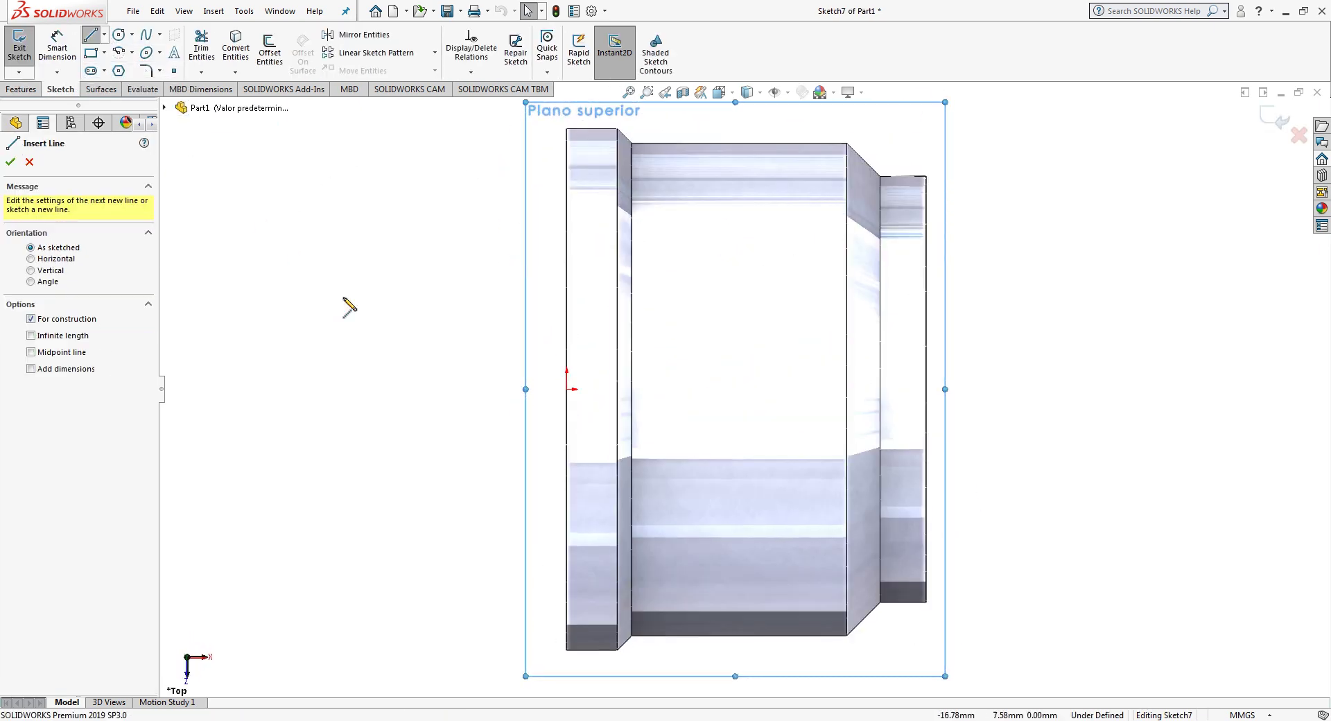
left_click(567, 389)
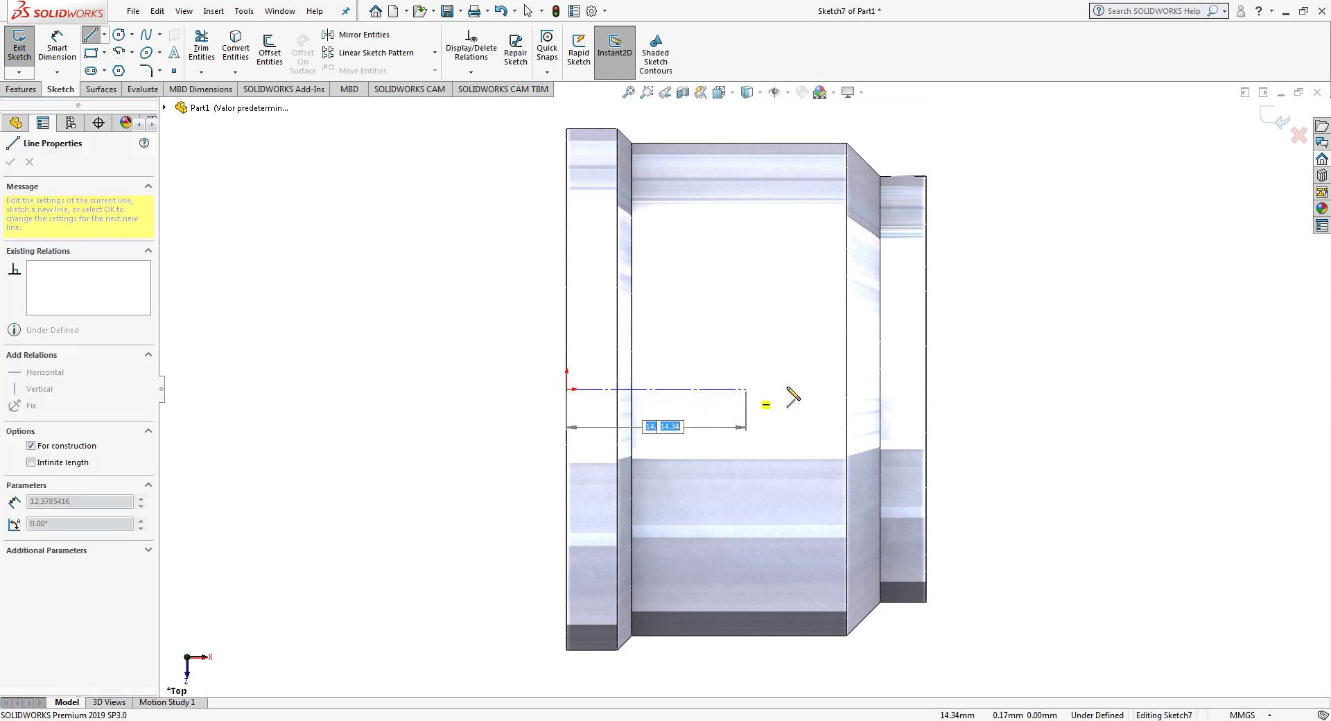
left_click(870, 388)
key("Escape")
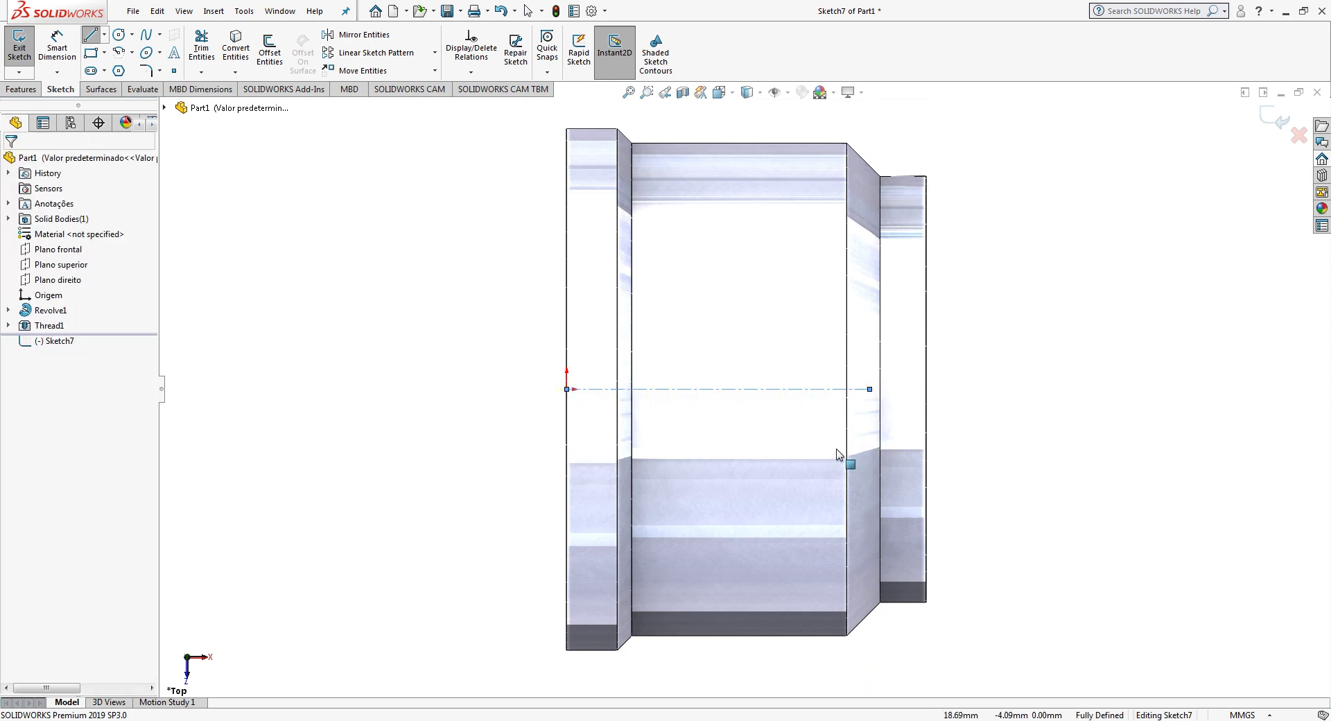
Step: Dimension the centerline's end point 1.5 mm from the part's right edge
left_click(65, 46)
left_click(870, 389)
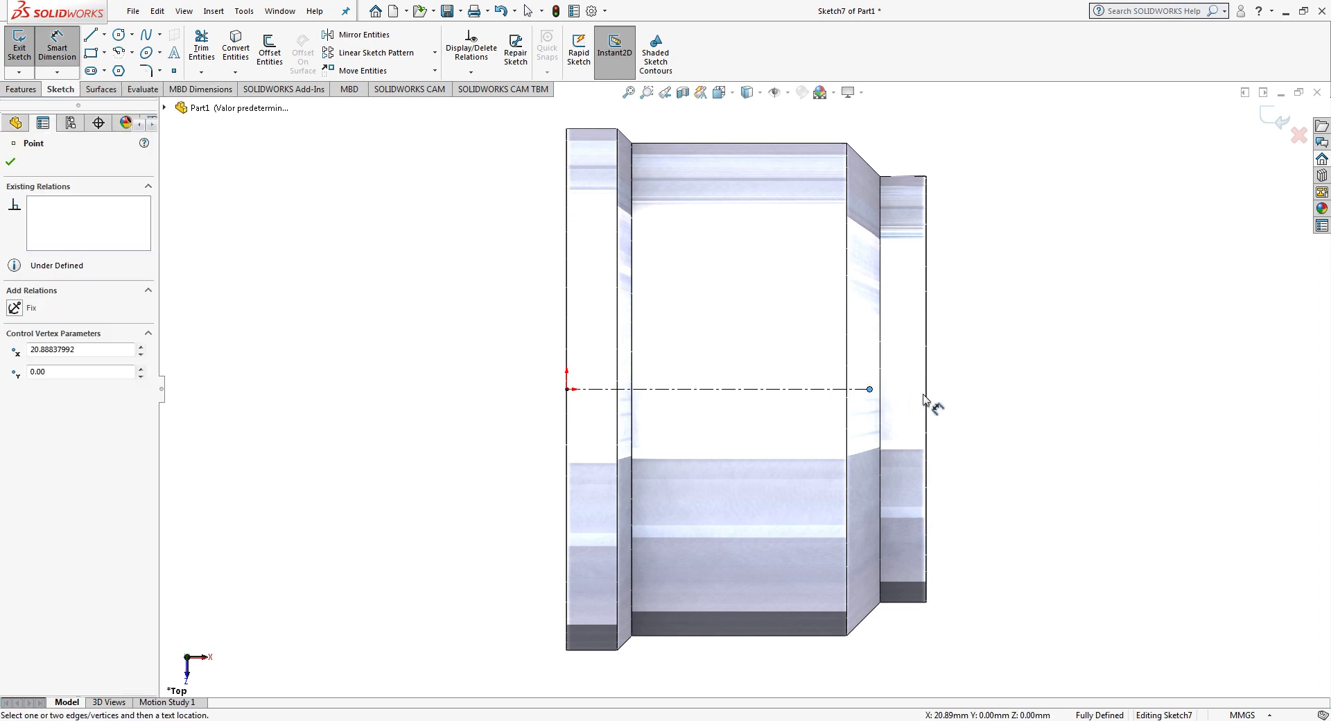
left_click(925, 401)
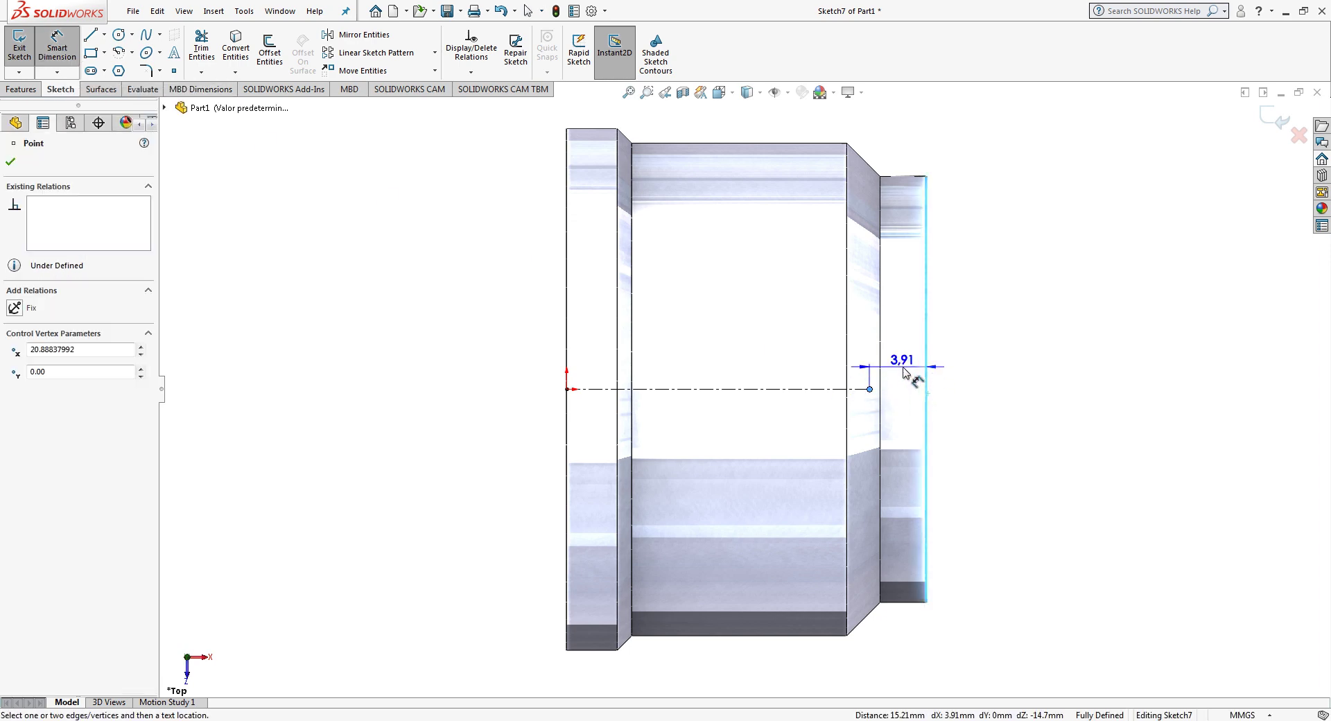
left_click(903, 372)
type("1.5")
key("Return")
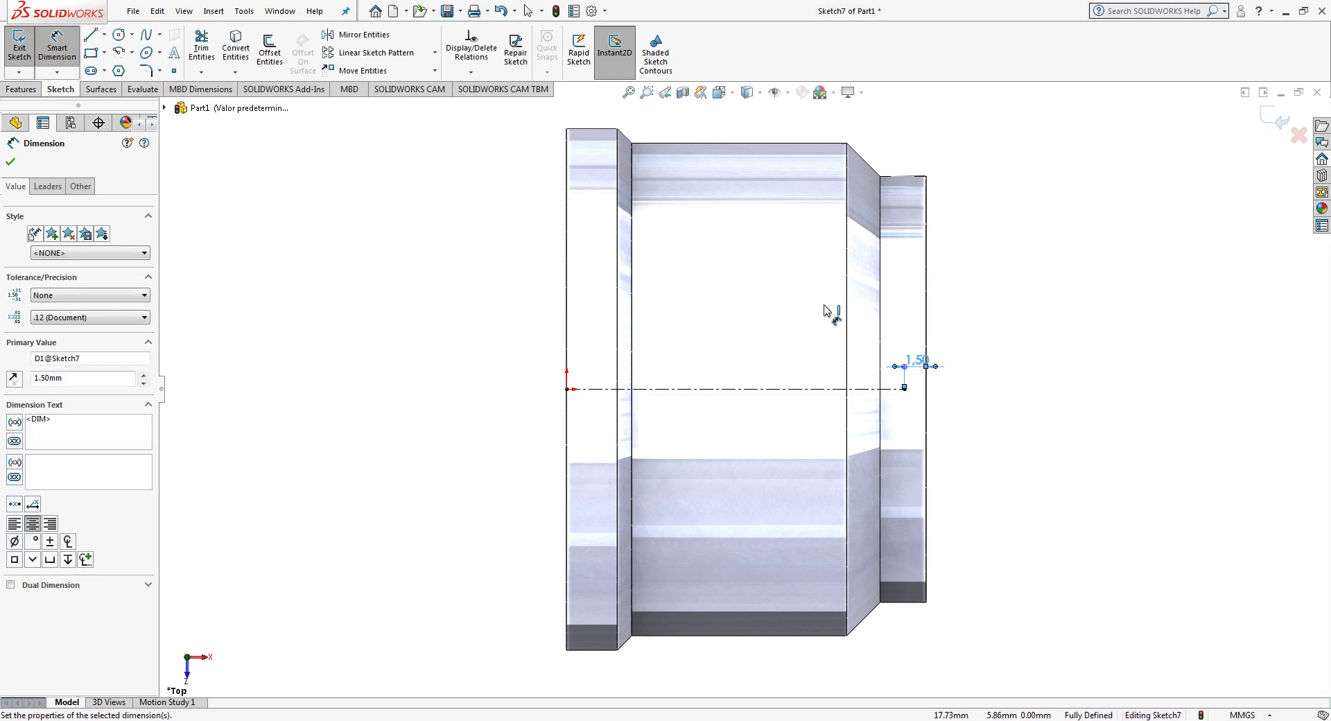
key("Escape")
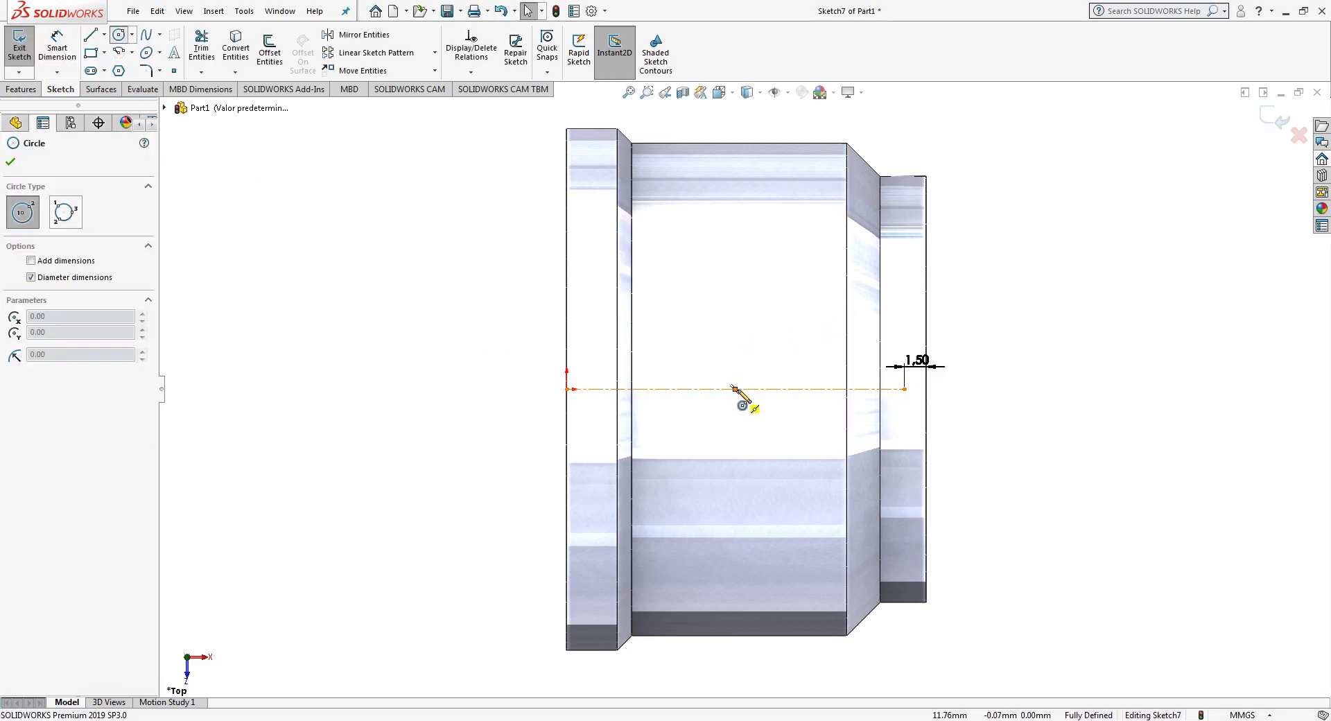
Step: Draw three concentric circles sharing one centre on the centerline
left_click(735, 389)
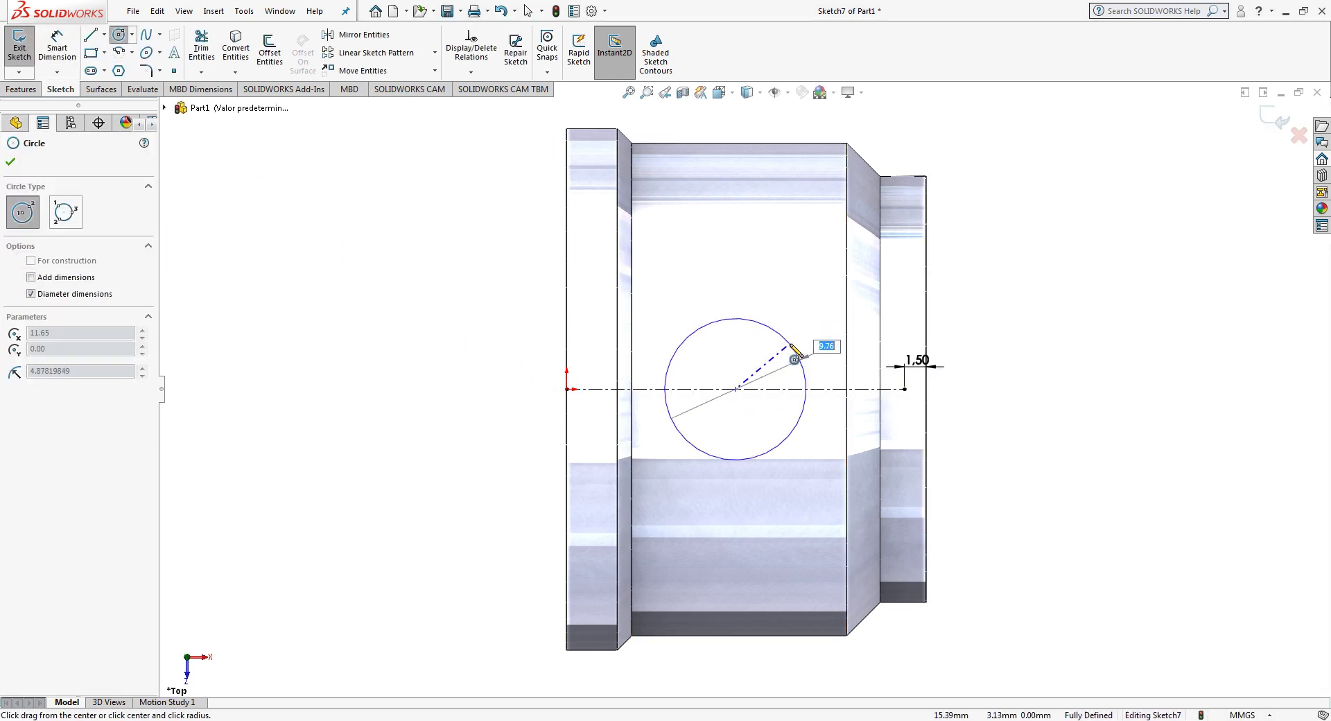
left_click(807, 350)
left_click(735, 389)
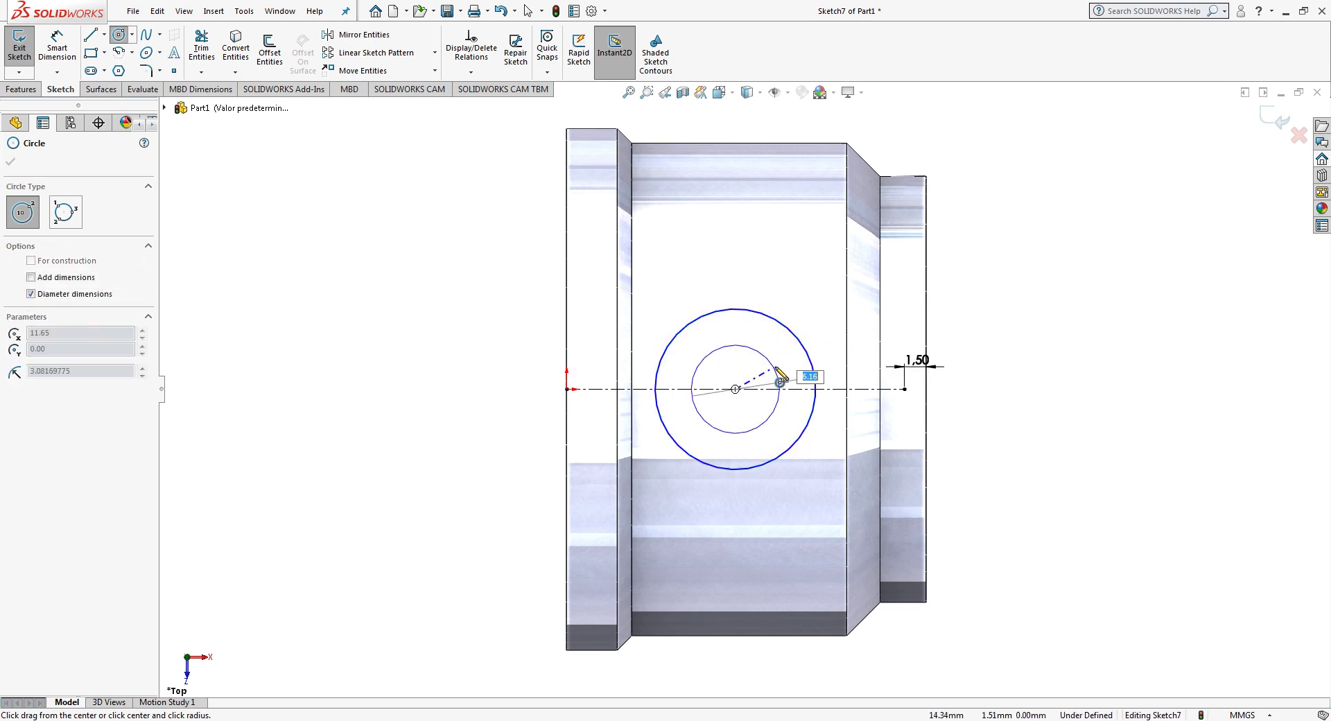
left_click(786, 375)
left_click(735, 389)
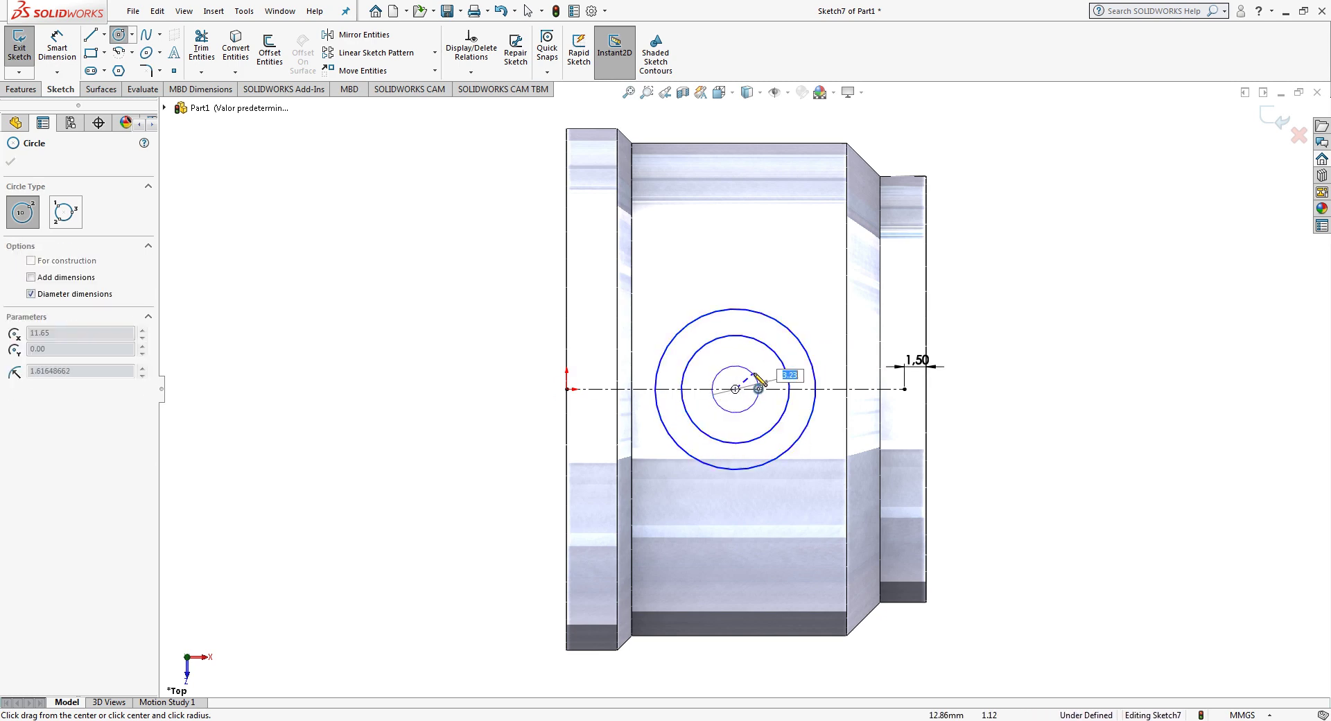
left_click(717, 407)
key("Escape")
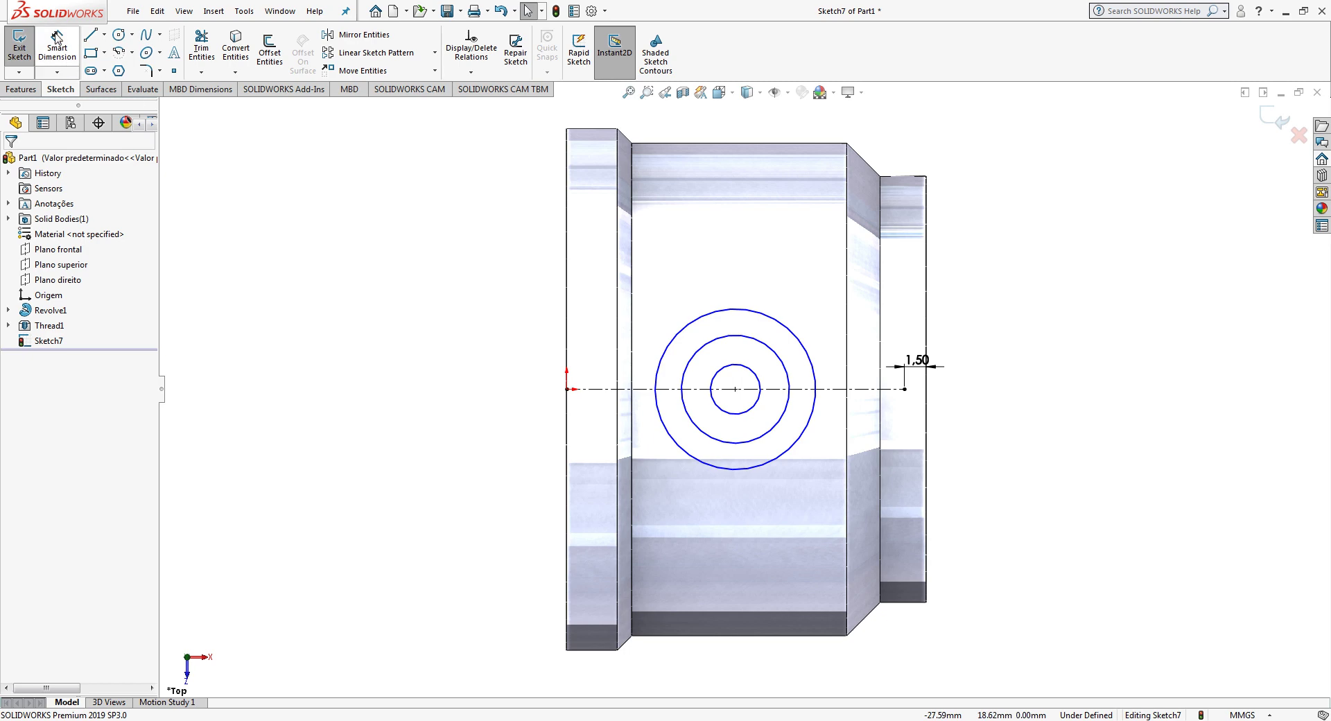
Step: Dimension the circle diameters at 6, 9 and 12 mm, inner to outer
left_click(57, 39)
left_click(751, 375)
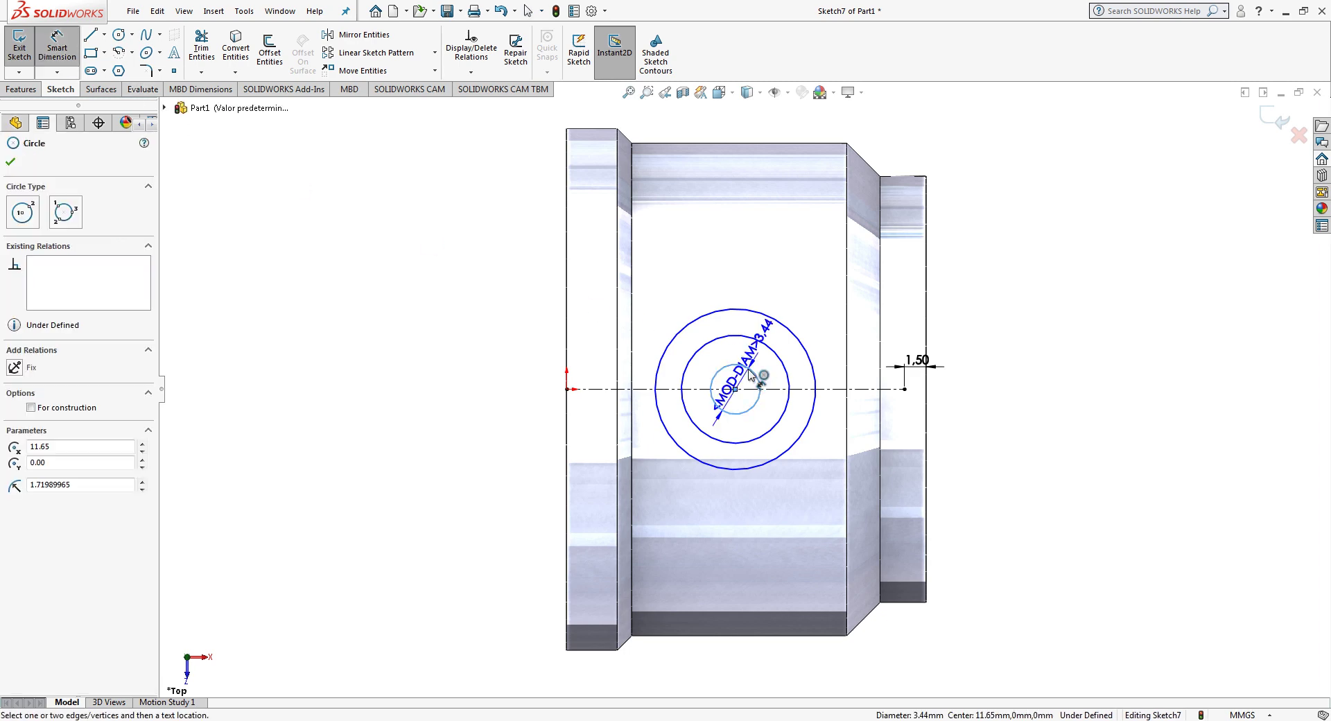
left_click(743, 284)
type("6")
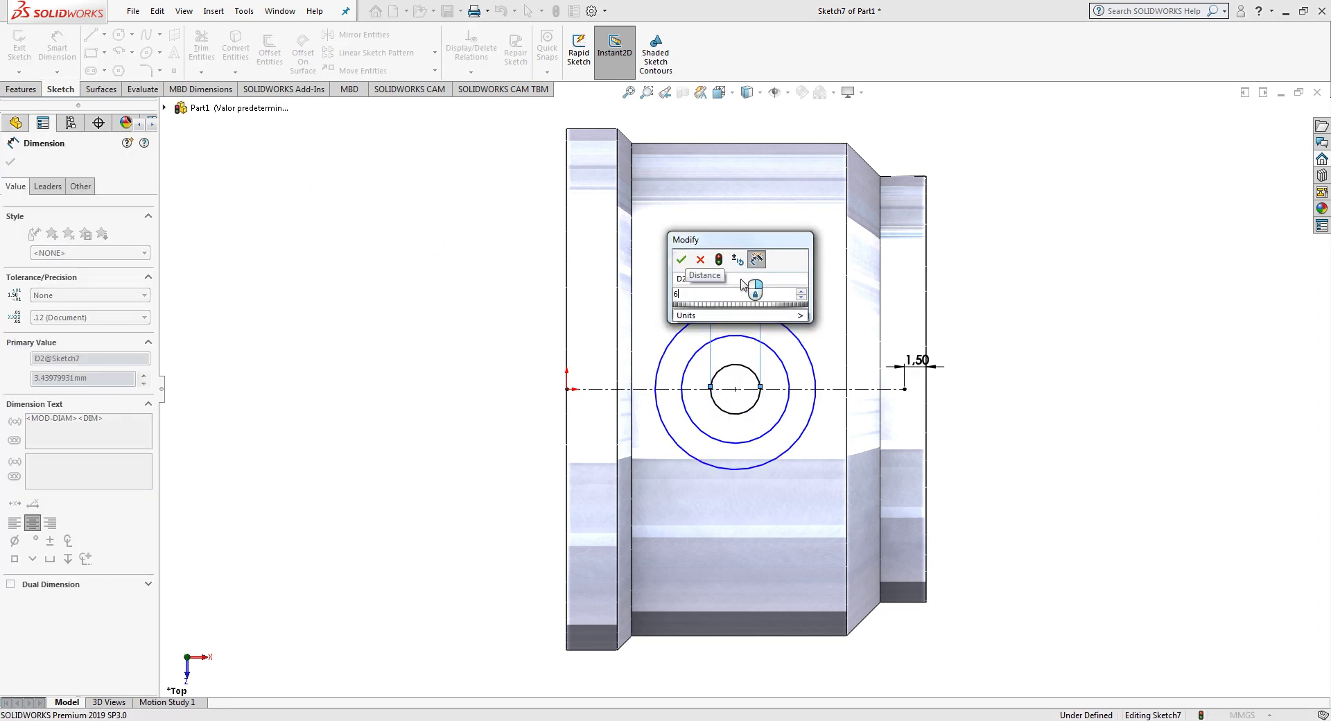
key("Return")
left_click(756, 341)
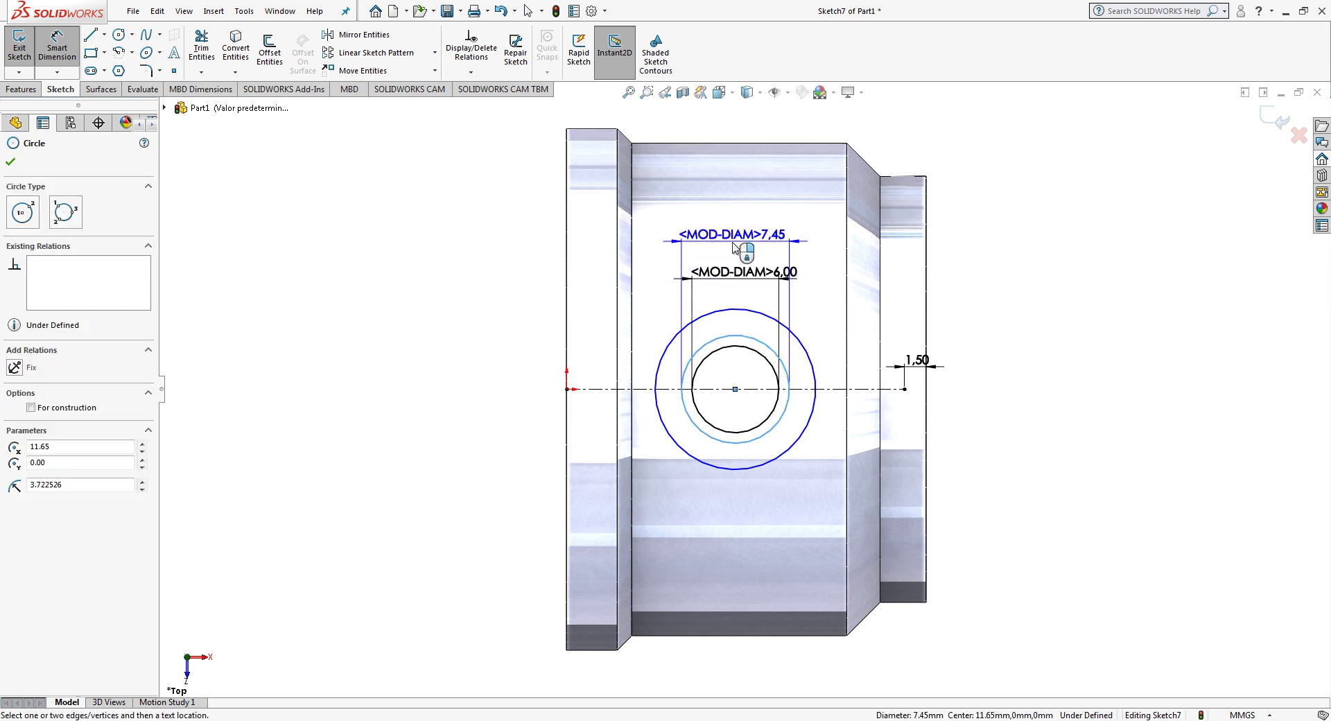
left_click(737, 249)
type("9")
key("Return")
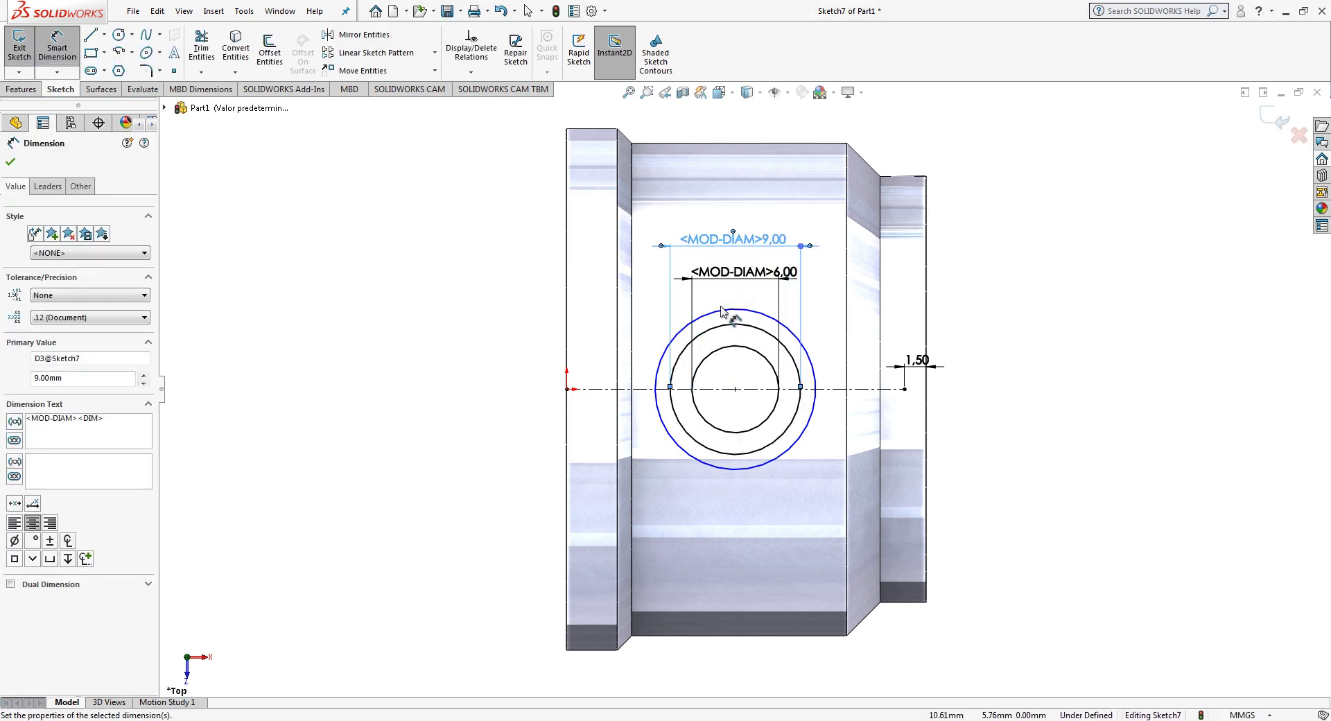
left_click(735, 309)
left_click(735, 218)
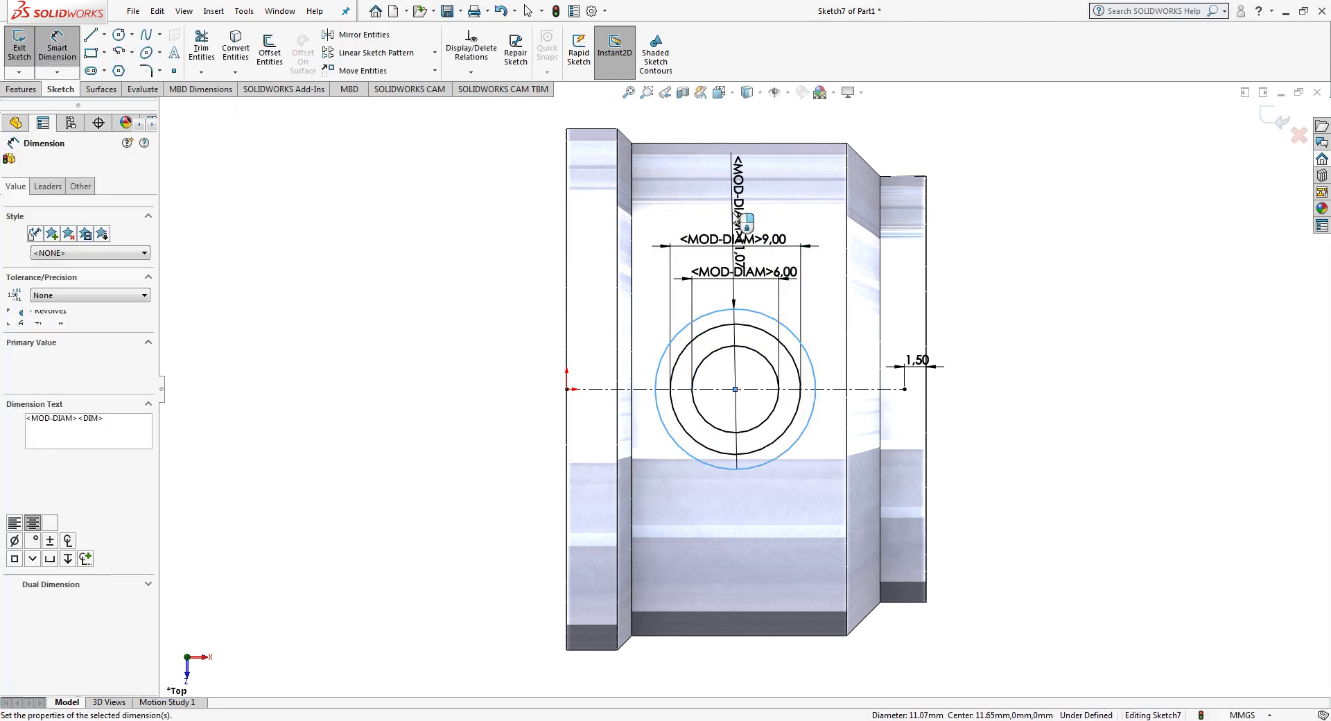
type("12")
key("Return")
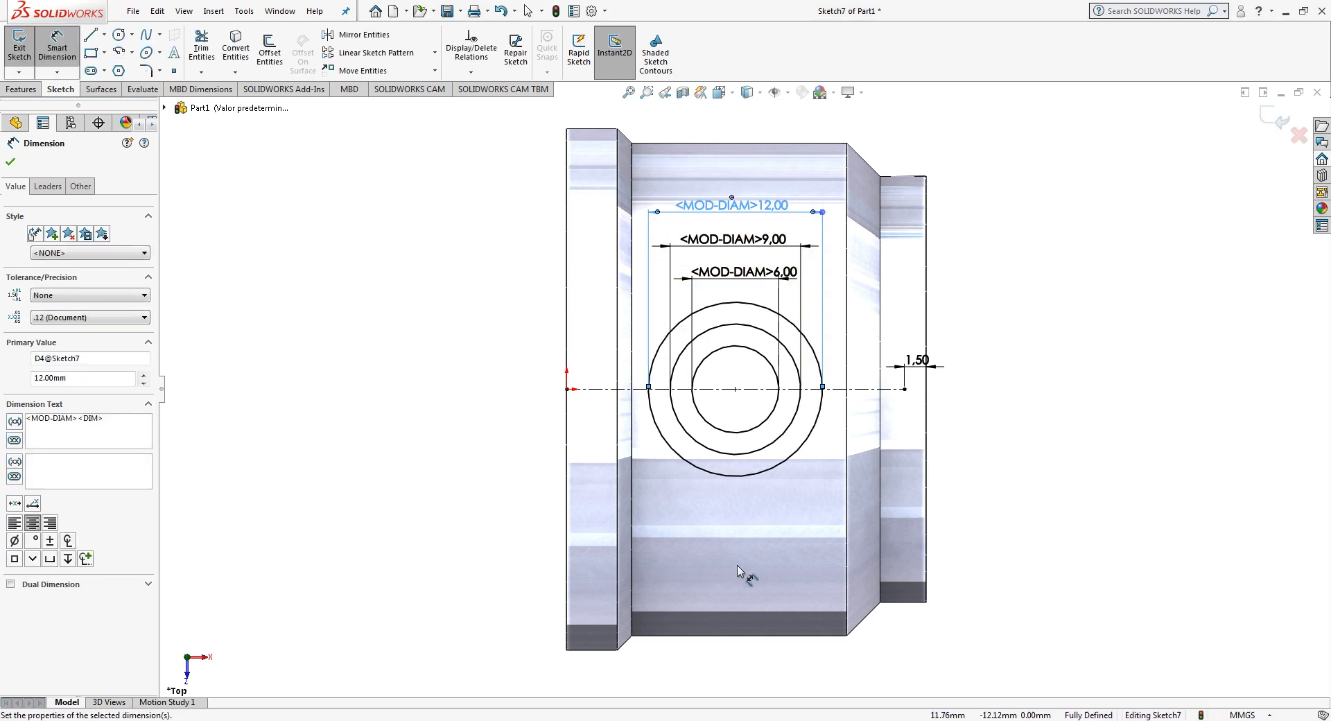
Step: Draw a small rectangular line profile jutting left from the outer circle
key("Escape")
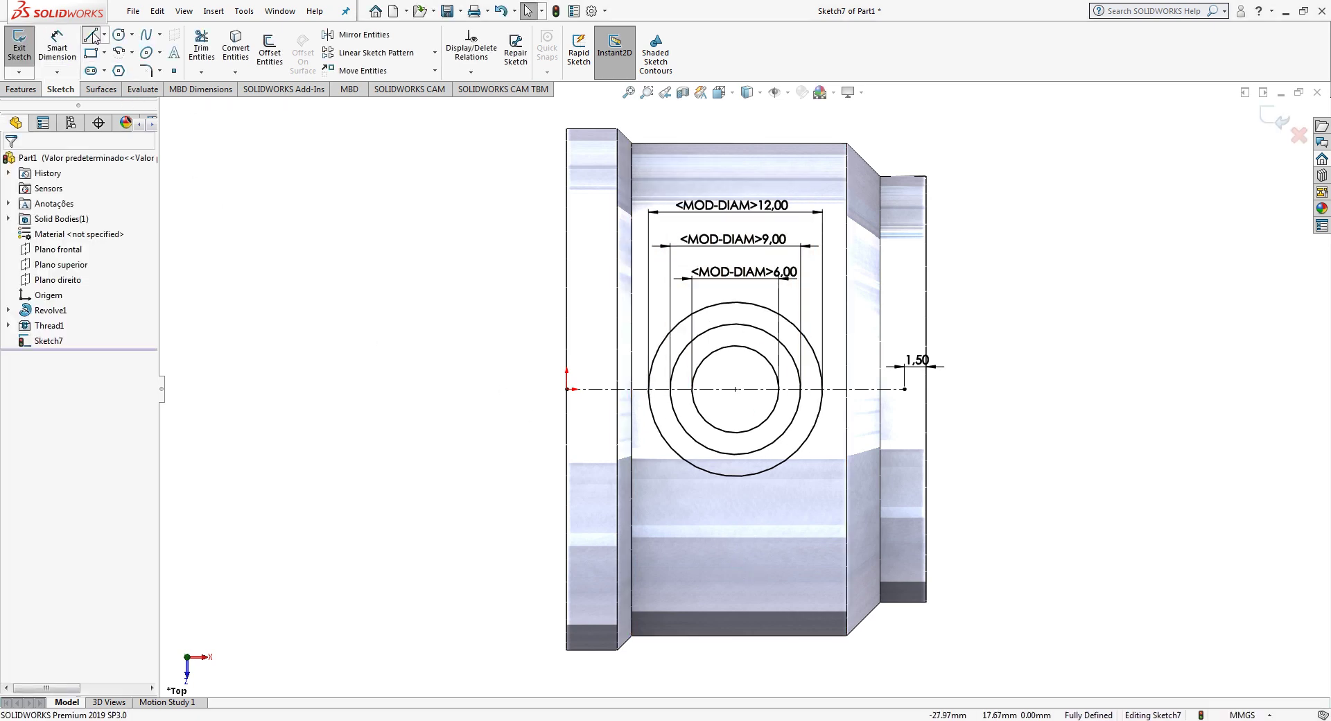
left_click(92, 36)
scroll(665, 416, "down", 2)
left_click(649, 380)
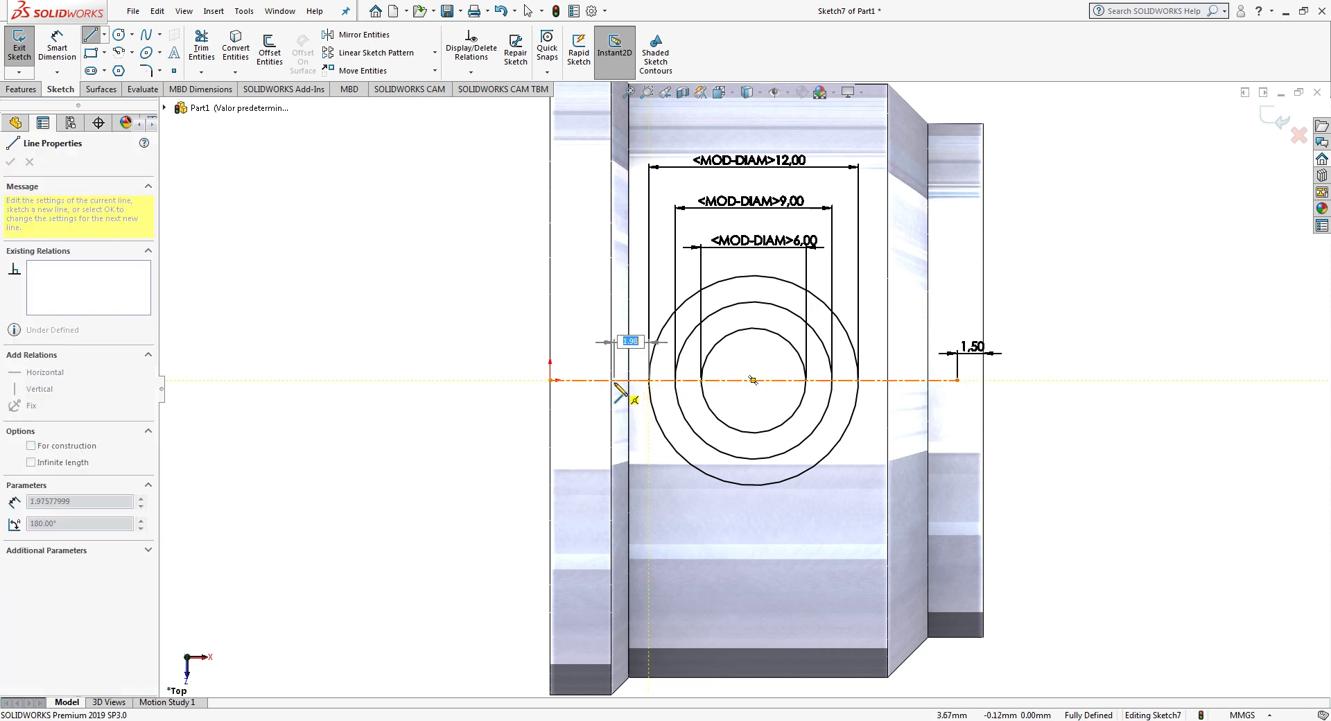
left_click(615, 380)
left_click(615, 413)
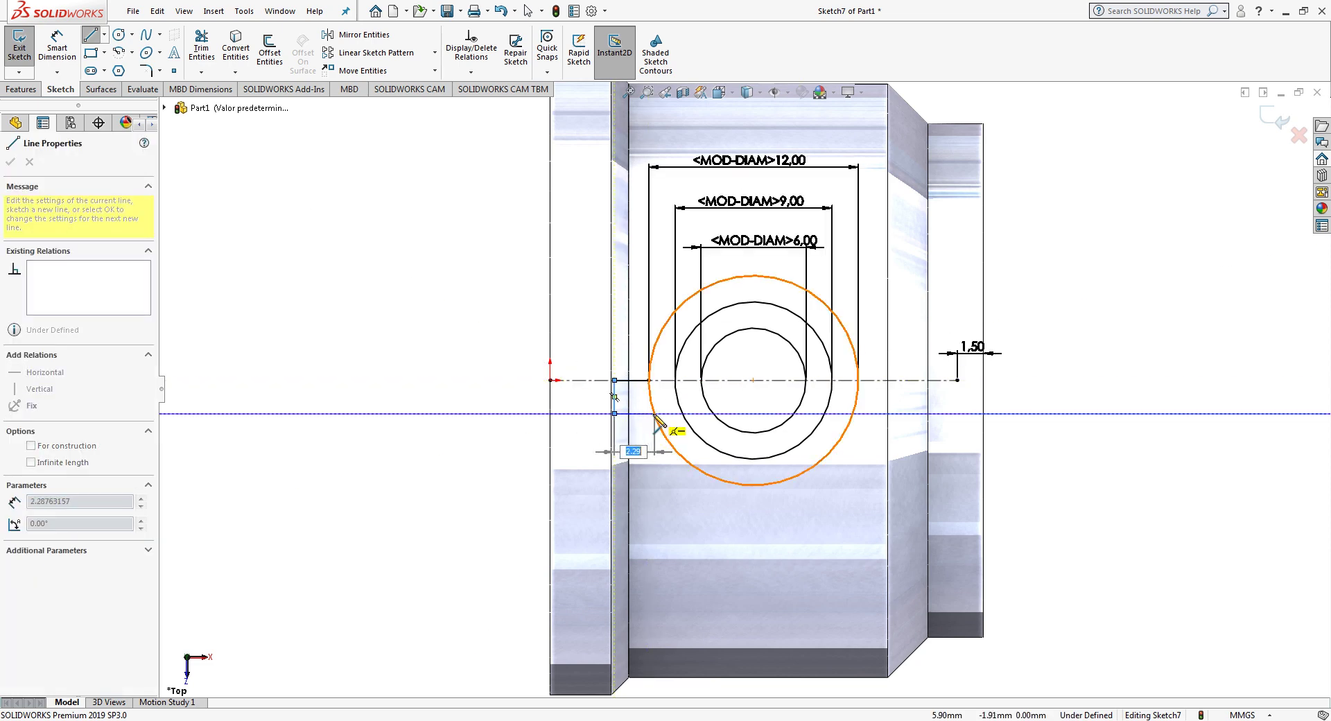
left_click(655, 414)
key("Escape")
Step: Dimension the profile's top line to 2.5 mm
scroll(645, 440, "down", 2)
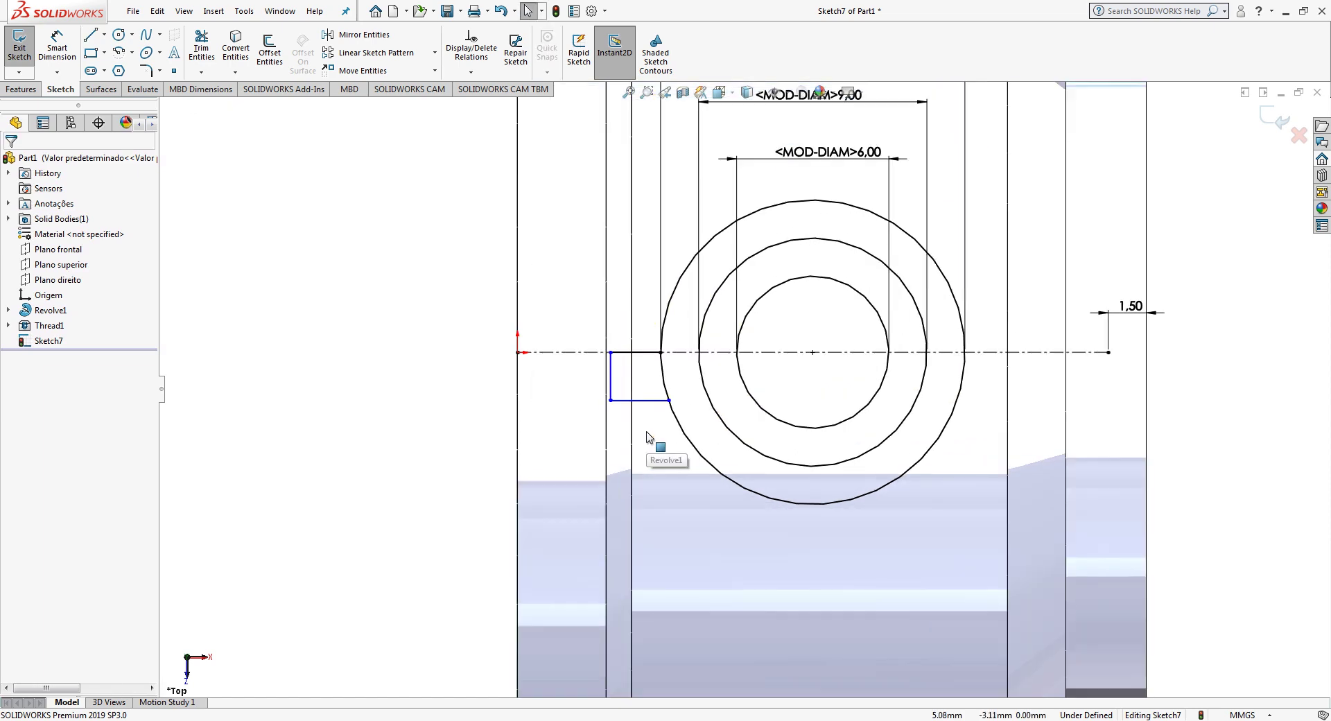
left_click(650, 354)
left_click(611, 380, "ctrl")
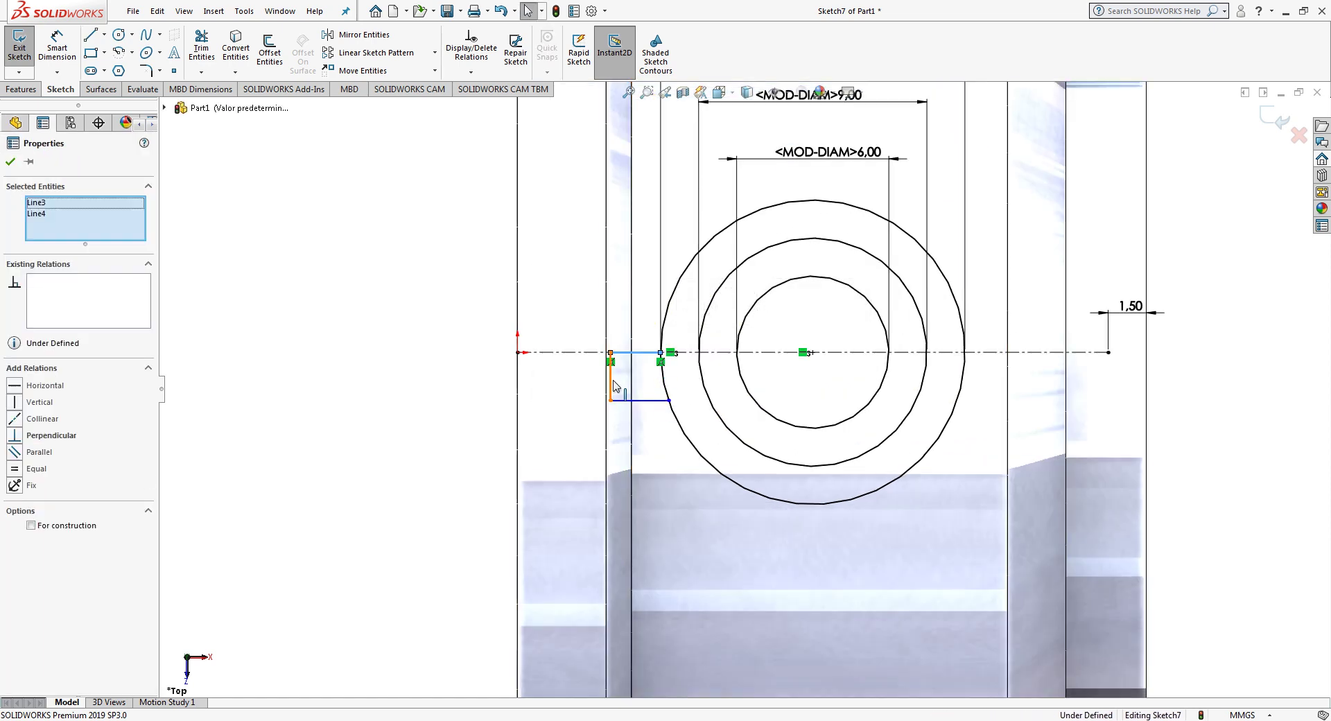
left_click(630, 498)
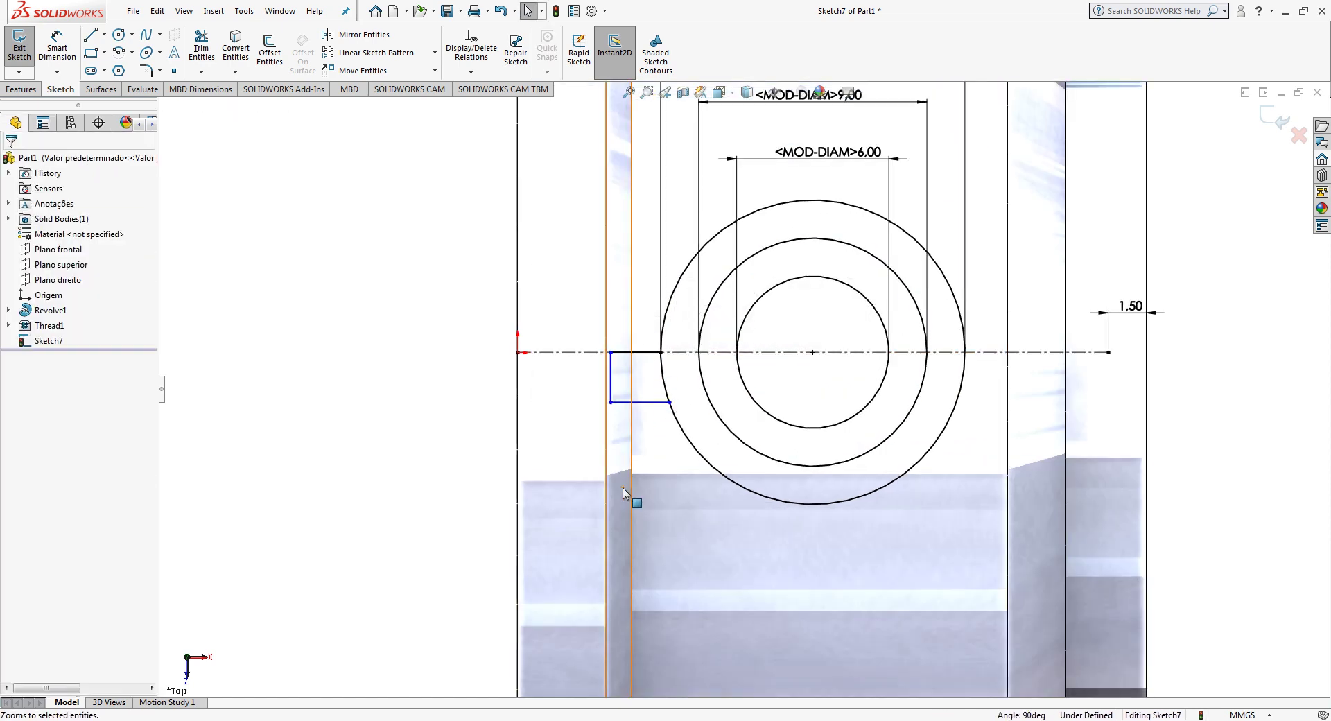
left_click(70, 47)
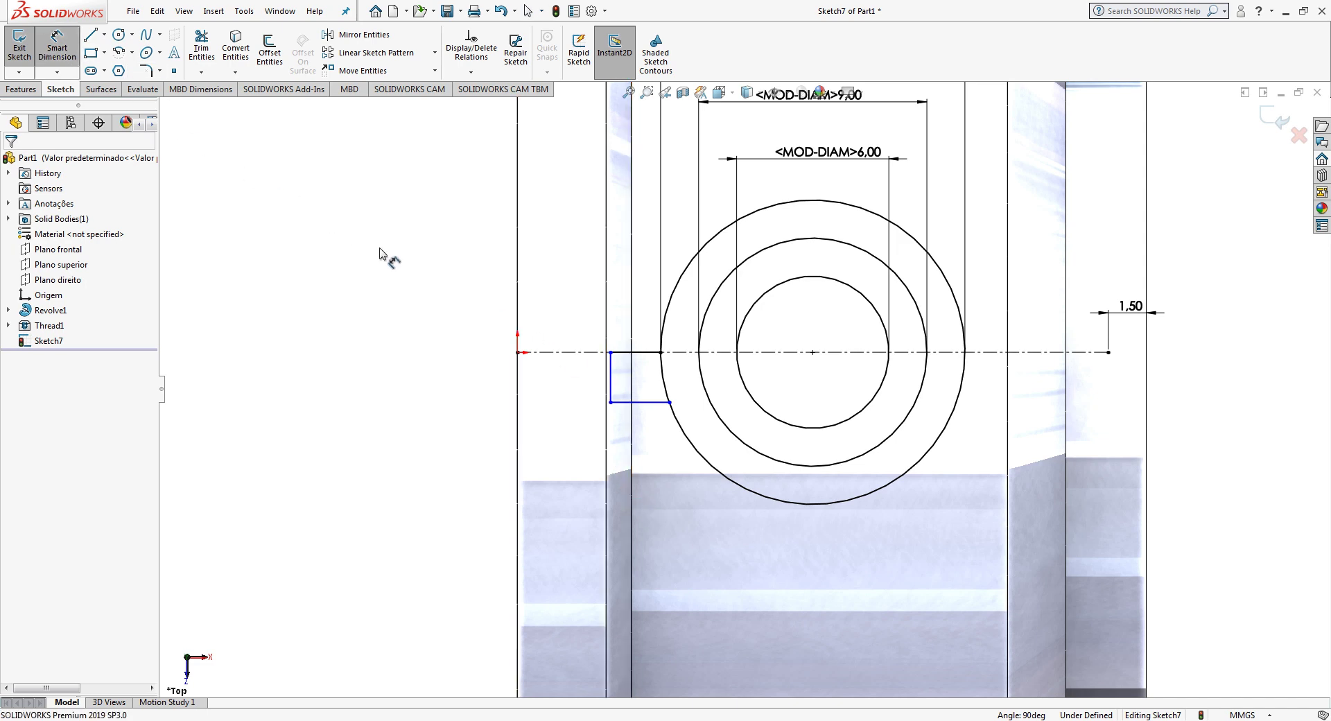
left_click(640, 352)
left_click(648, 330)
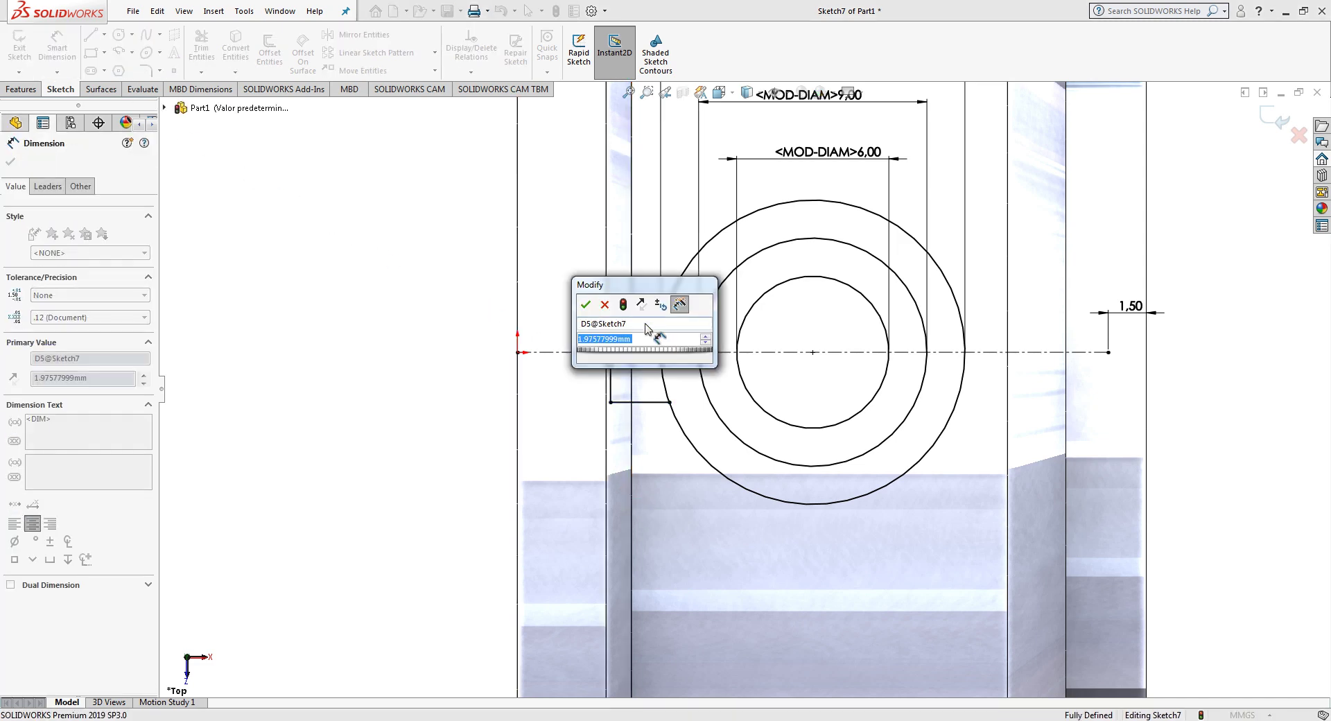
type("2.5")
key("Return")
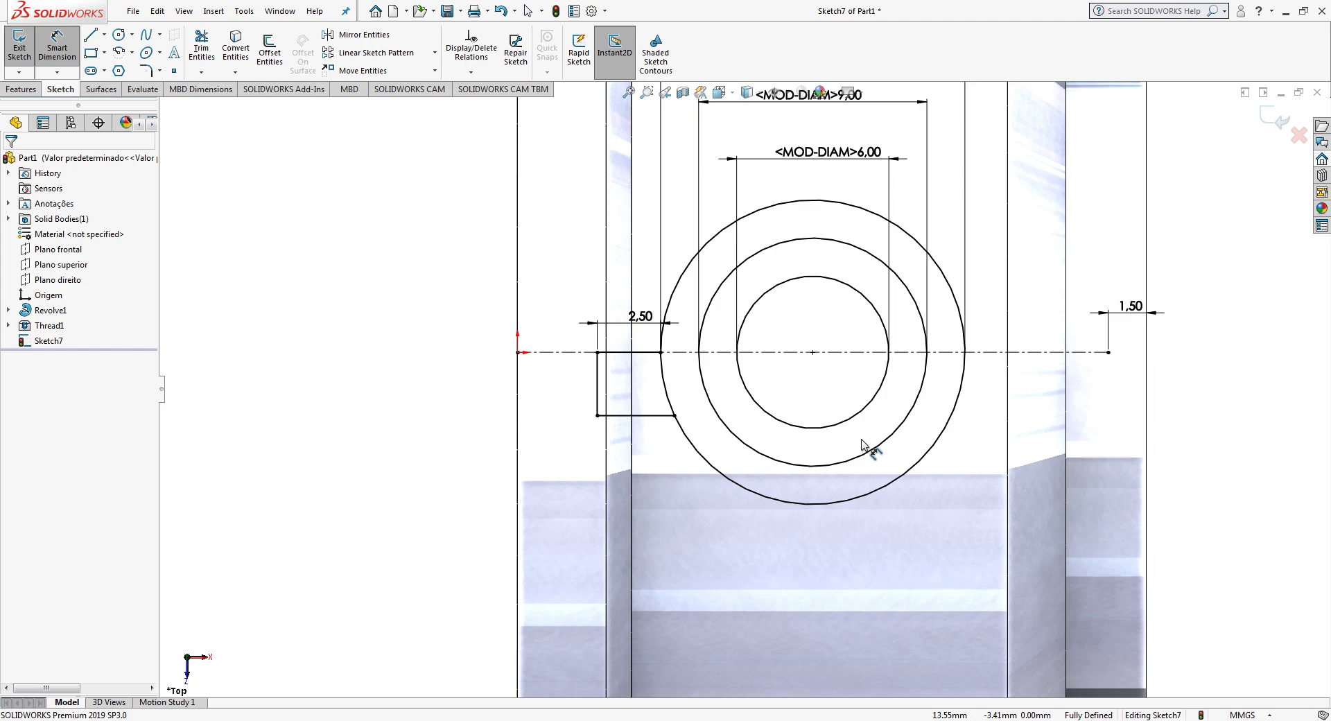
Step: Exit the sketch and start an extruded boss from Sketch7's large outer circle
left_click(1274, 120)
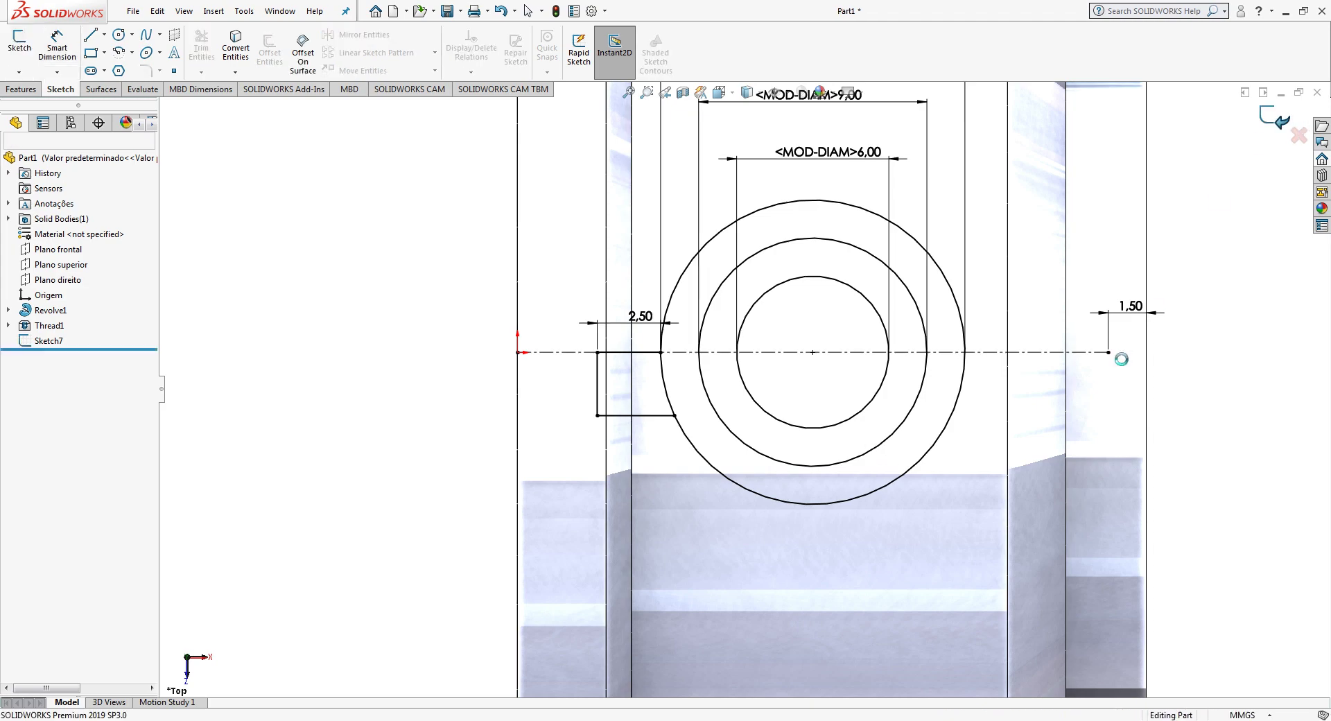
mouse_move(1093, 505)
middle_mouse_down()
mouse_move(1075, 315)
mouse_move(1130, 312)
middle_mouse_up()
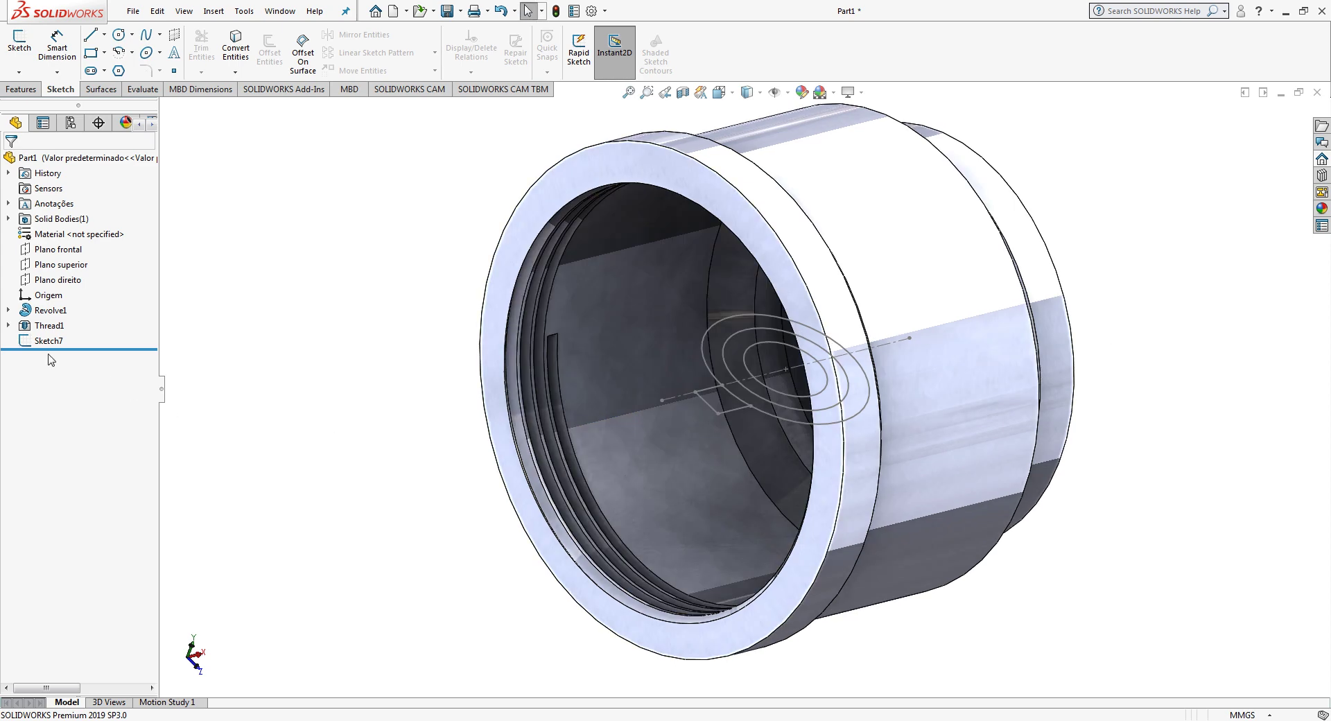
left_click(49, 341)
left_click(25, 91)
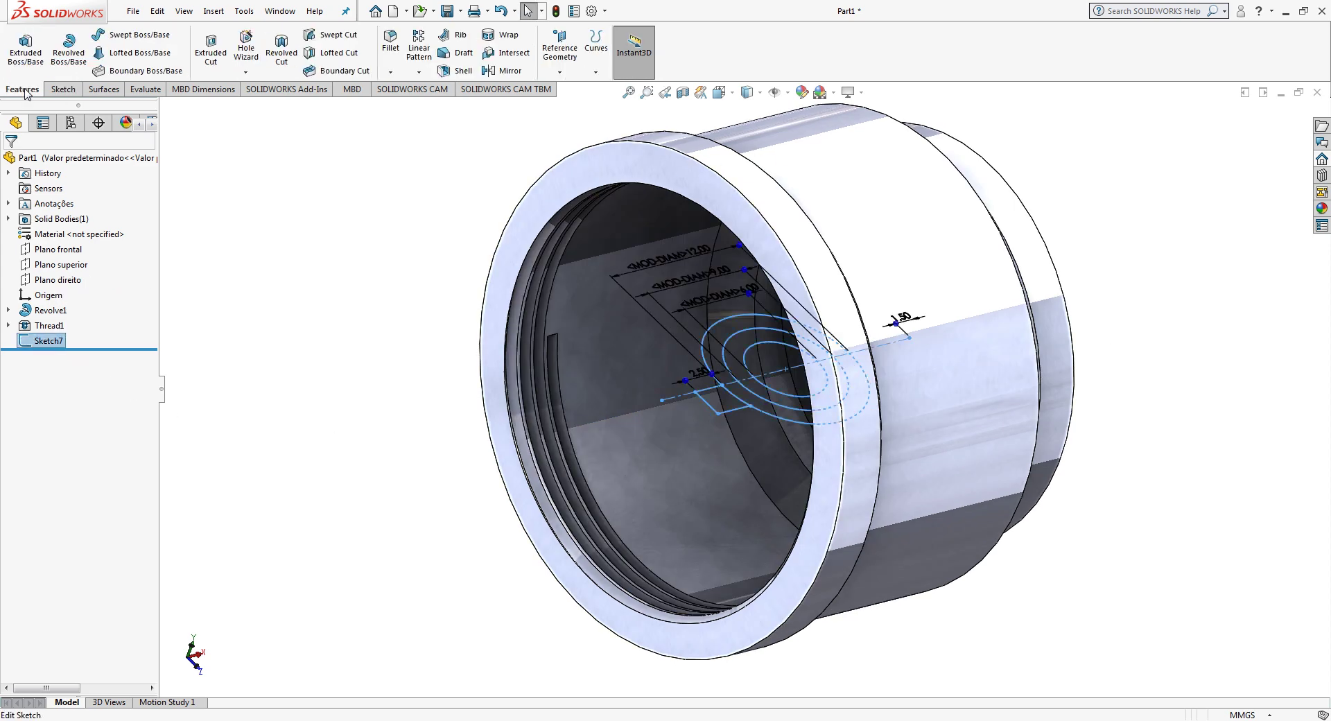
left_click(34, 59)
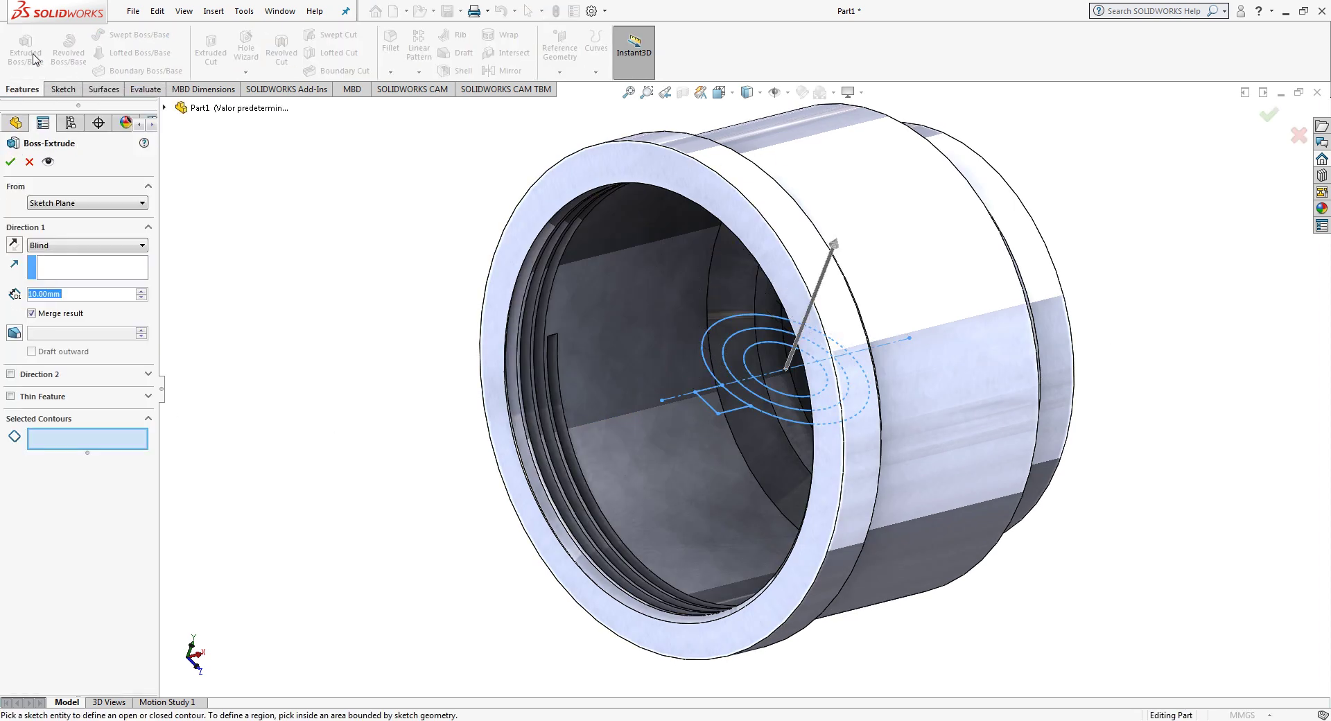
left_click(703, 372)
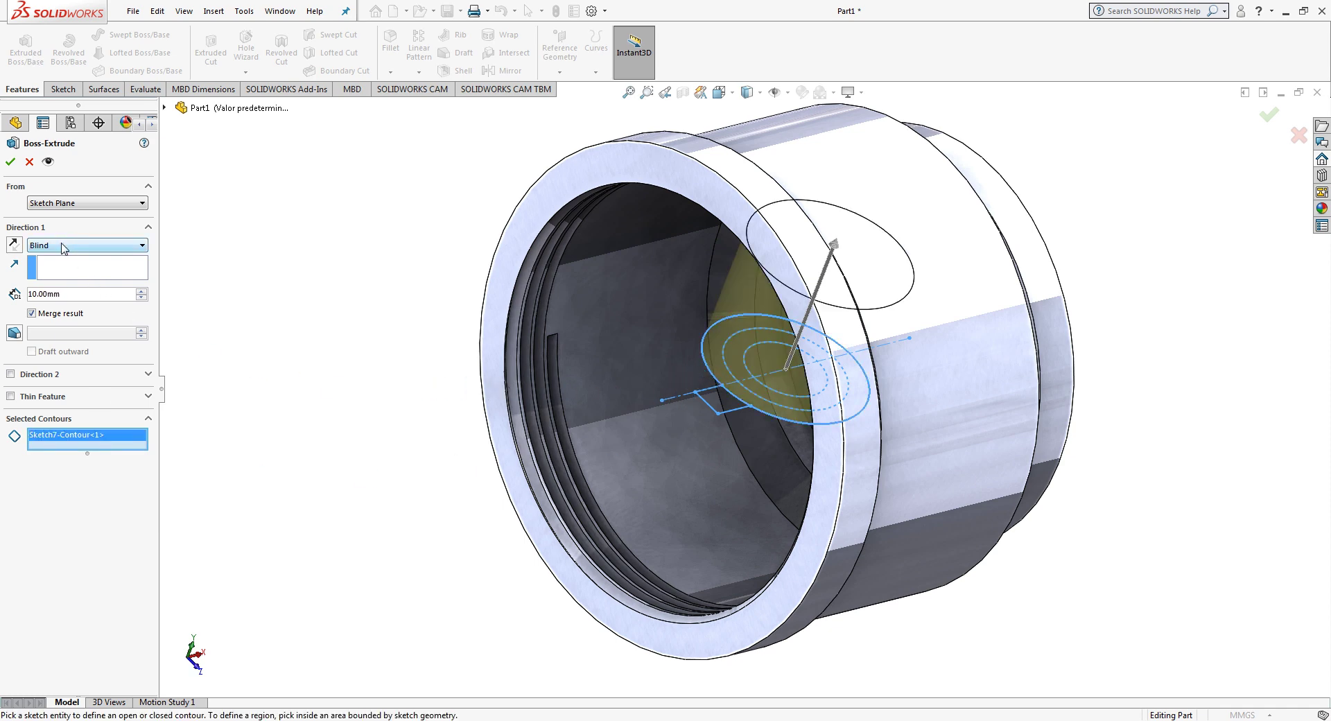
Step: Start the boss at a 24 mm offset, extend it Up To Next, and accept
left_click(68, 203)
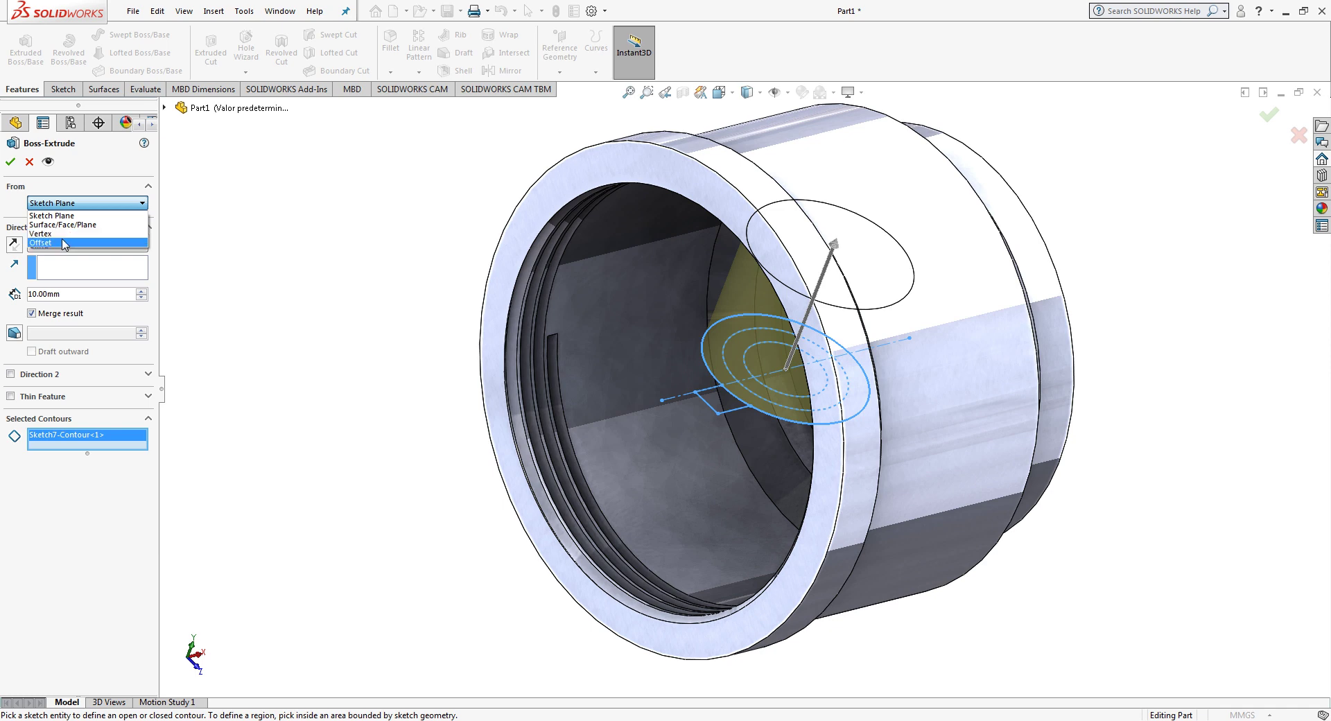
left_click(64, 242)
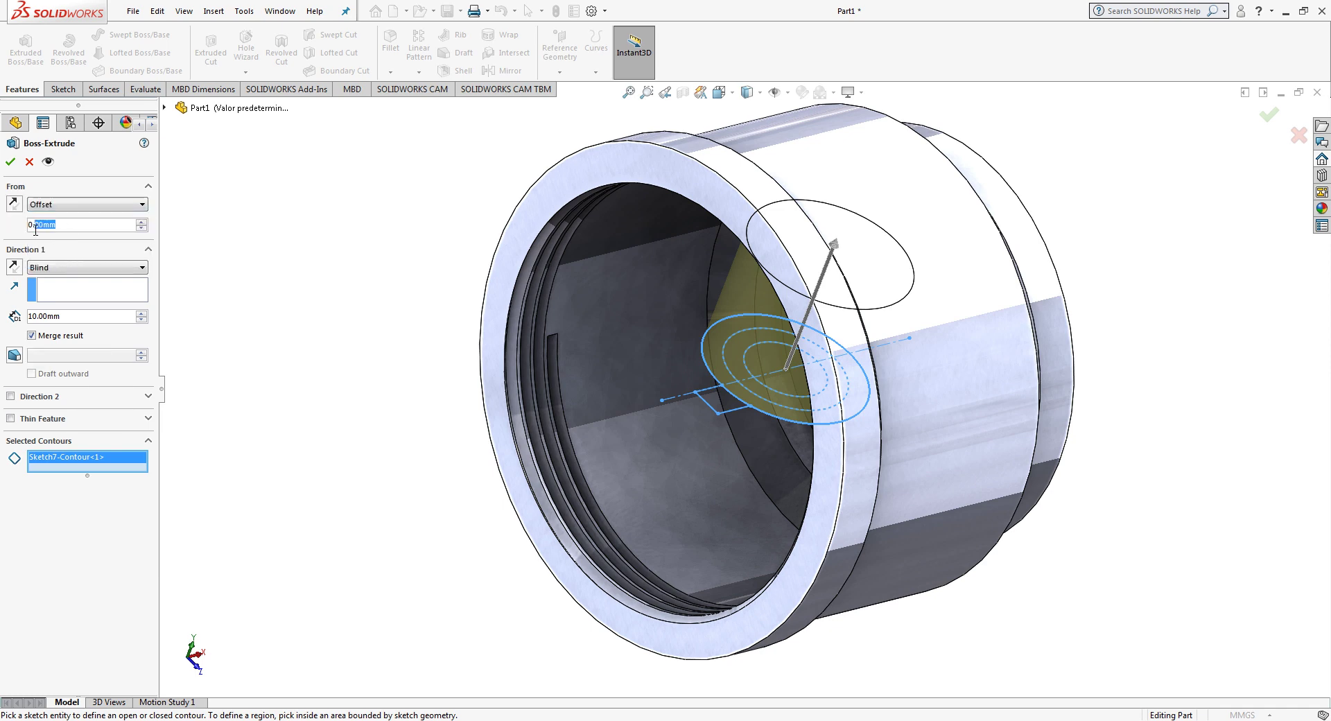
type("24")
key("Return")
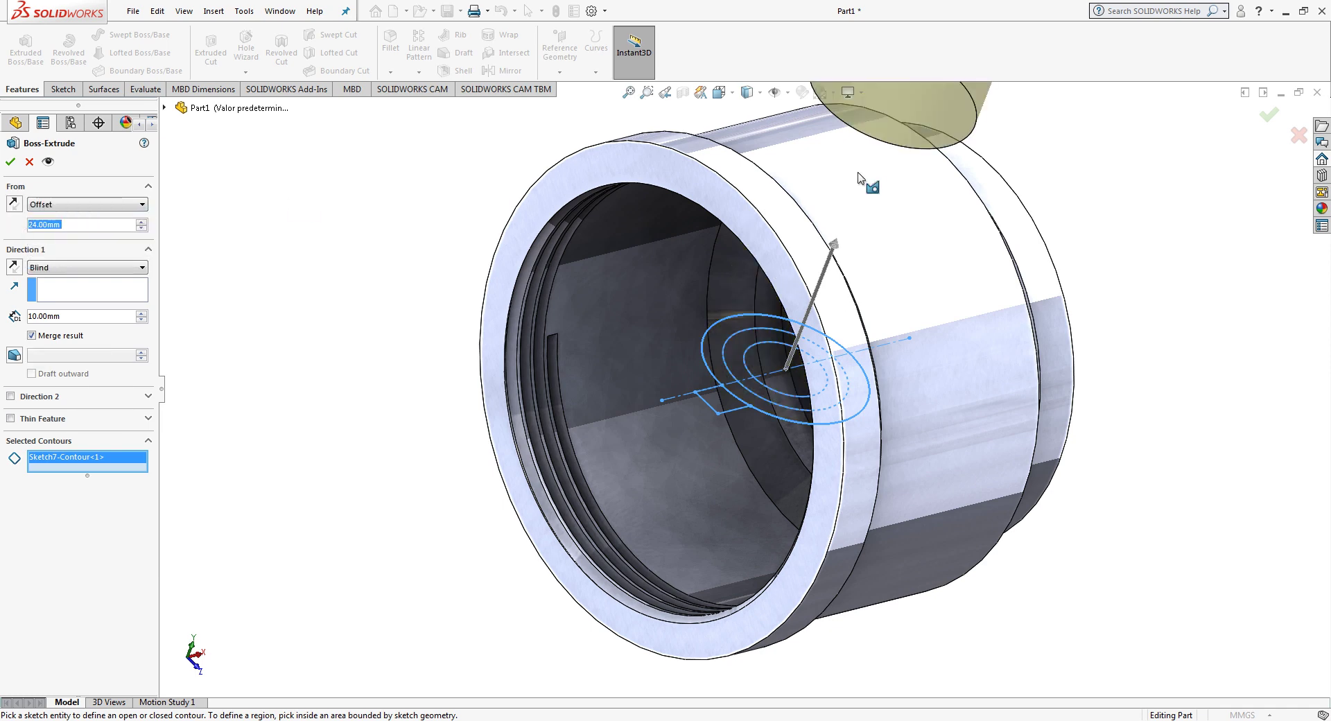
scroll(882, 184, "up", 3)
scroll(956, 194, "down", 2)
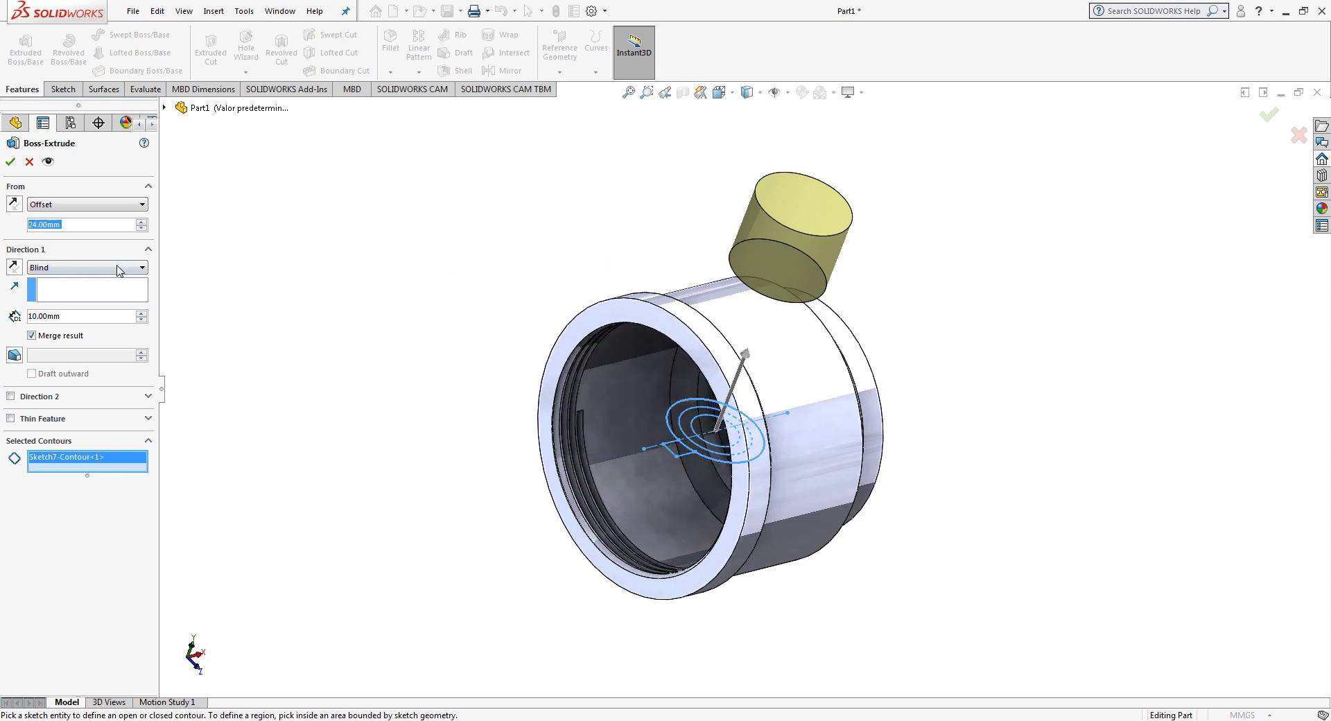
left_click(66, 268)
left_click(55, 300)
mouse_move(455, 392)
middle_mouse_down()
mouse_move(379, 295)
mouse_move(436, 356)
middle_mouse_up()
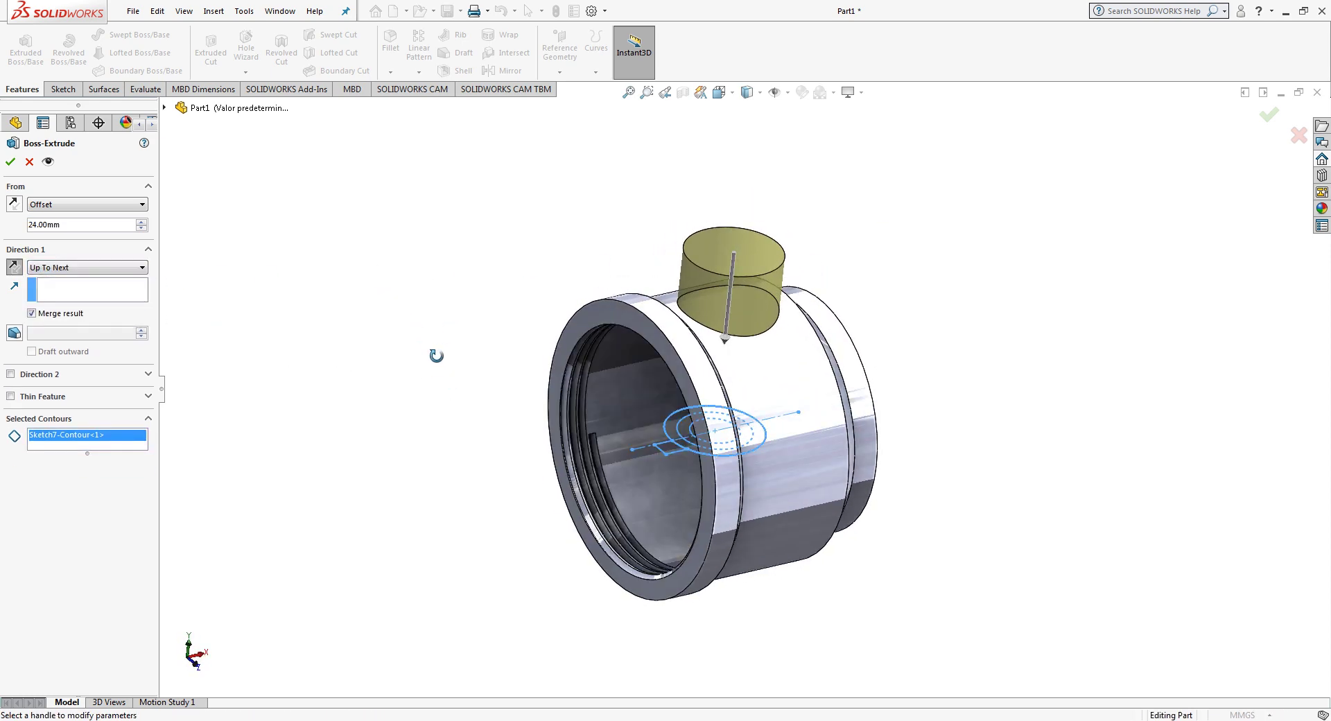
left_click(10, 161)
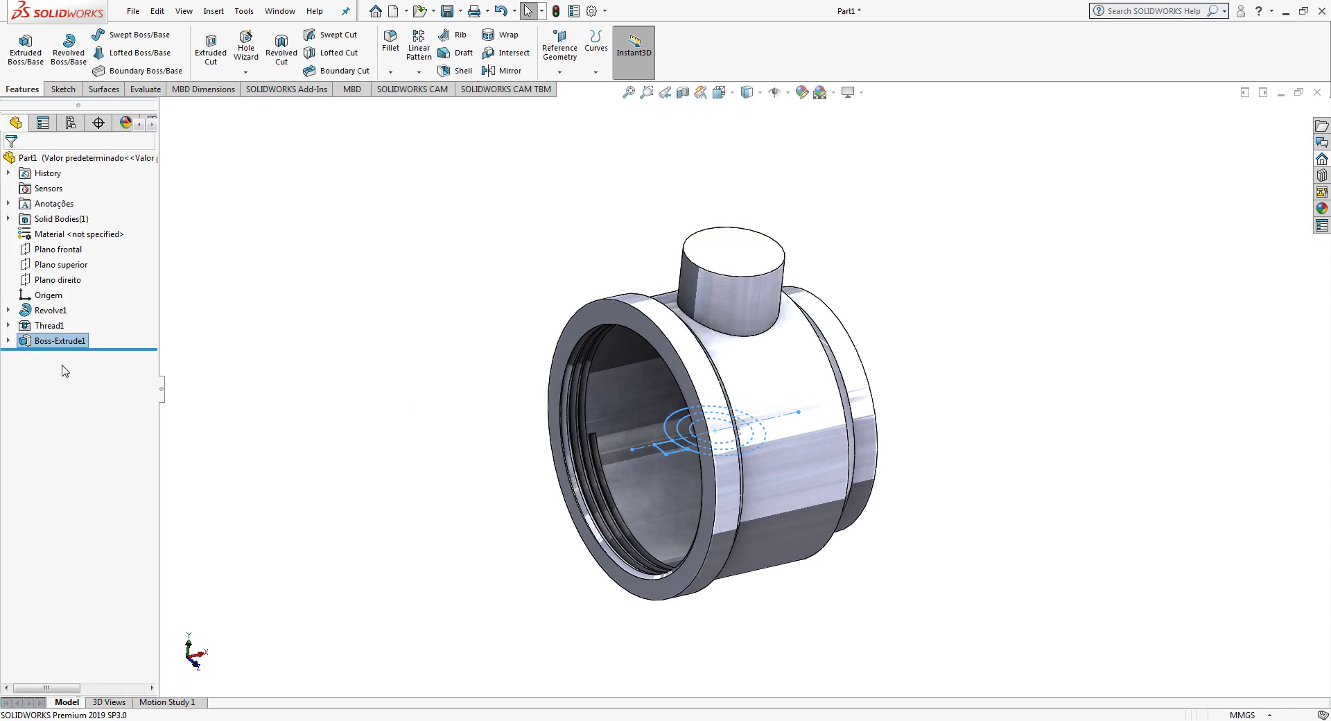
Step: Cut a Sketch7 circle contour Through All in the reversed direction to bore the boss
left_click(8, 341)
left_click(68, 357)
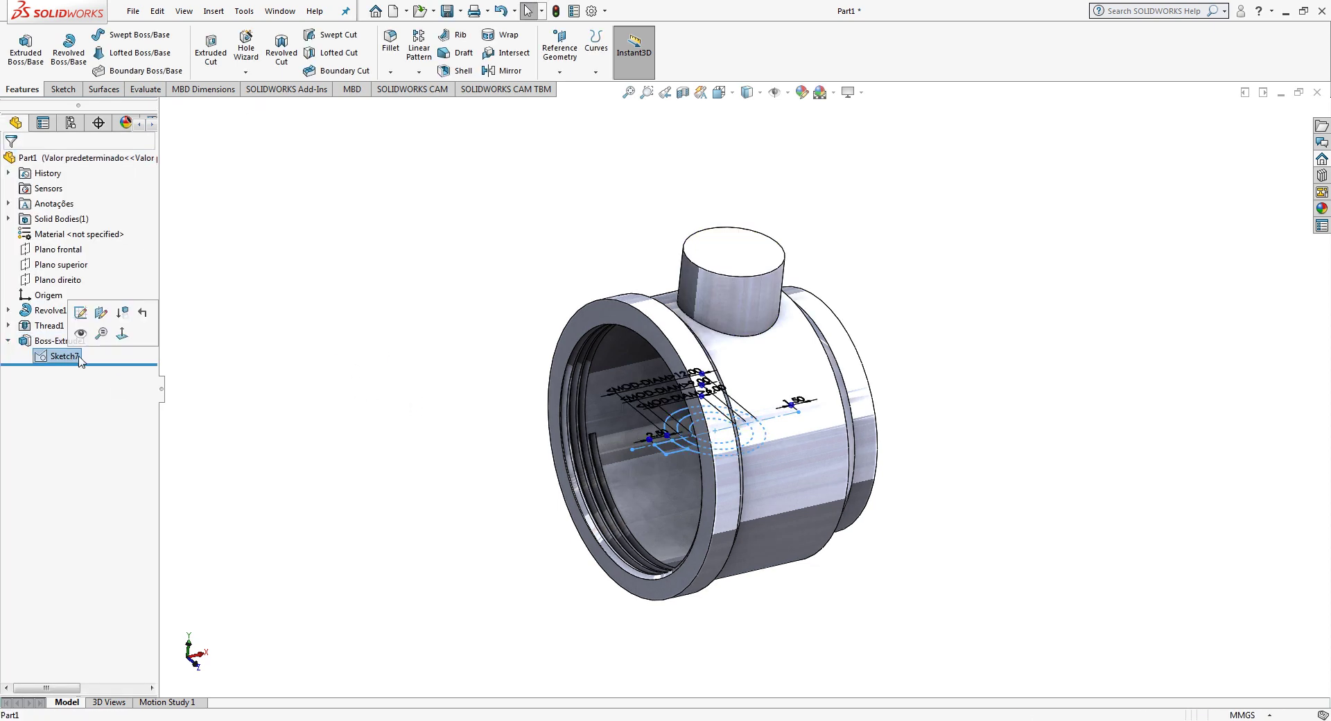
left_click(211, 49)
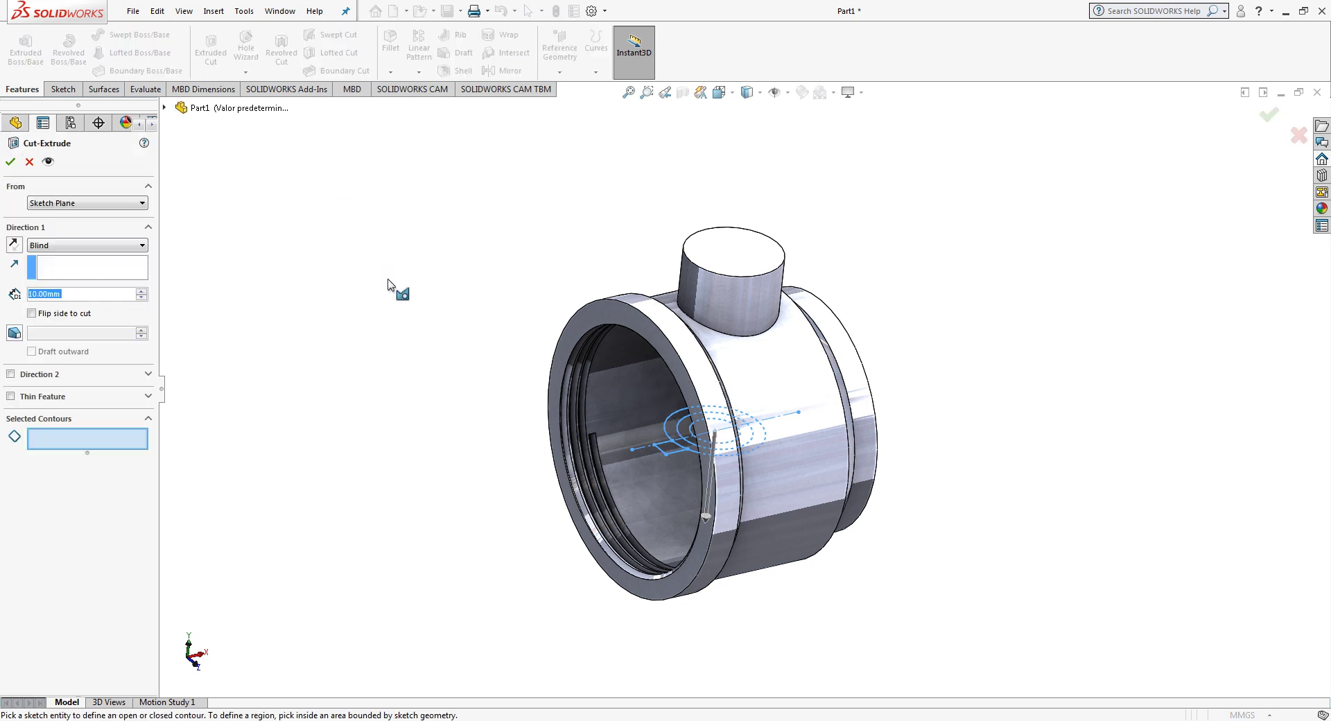
left_click(704, 444)
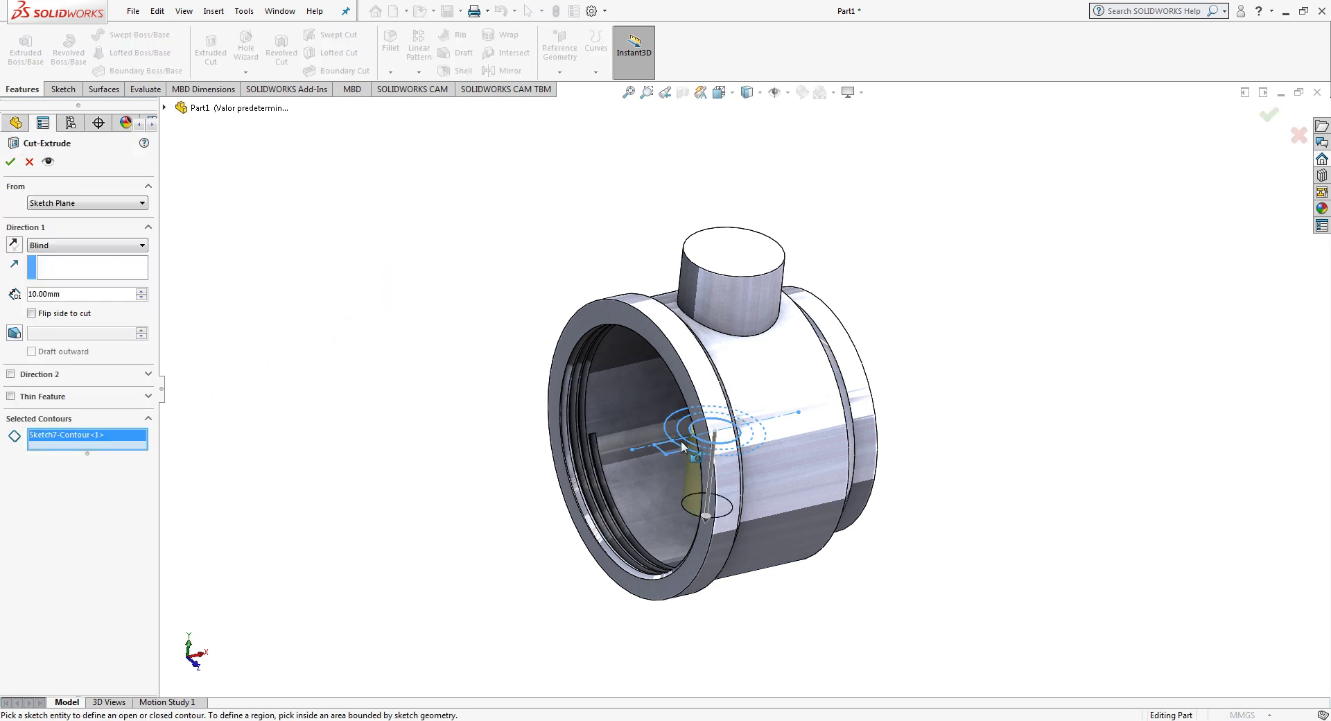
left_click(11, 246)
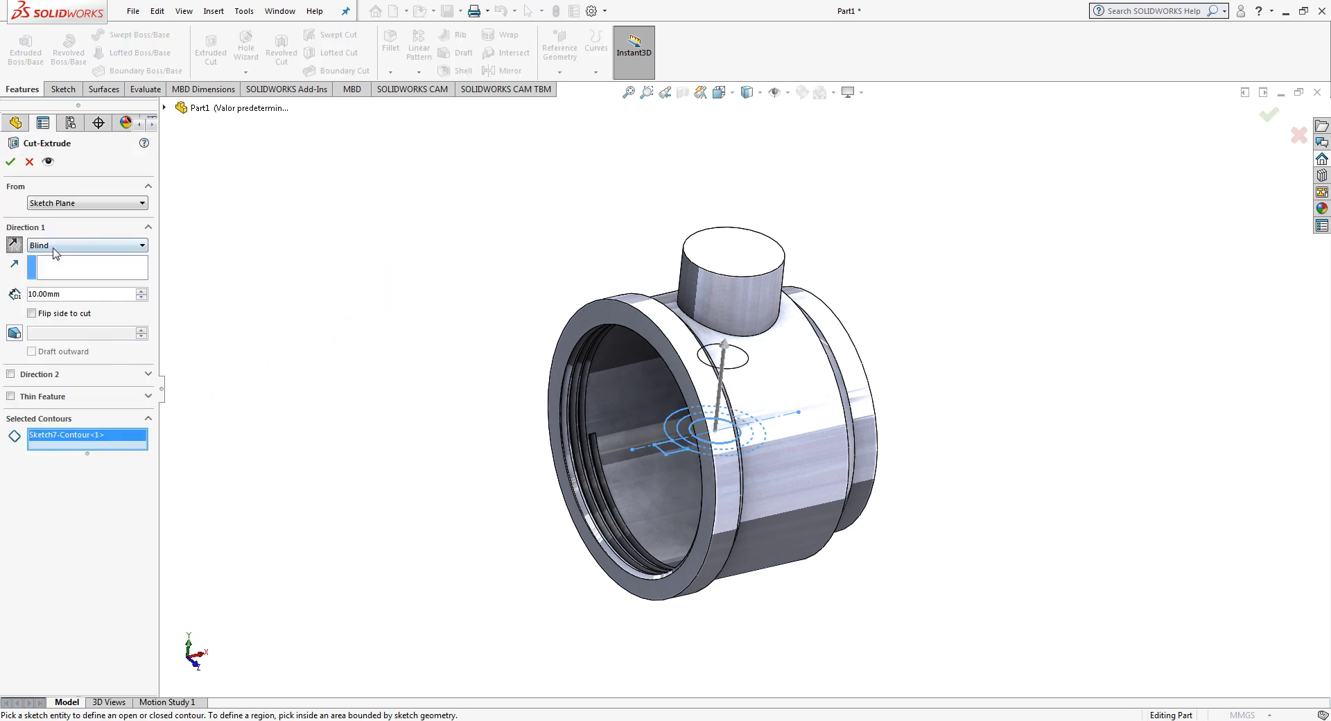
left_click(67, 249)
left_click(67, 268)
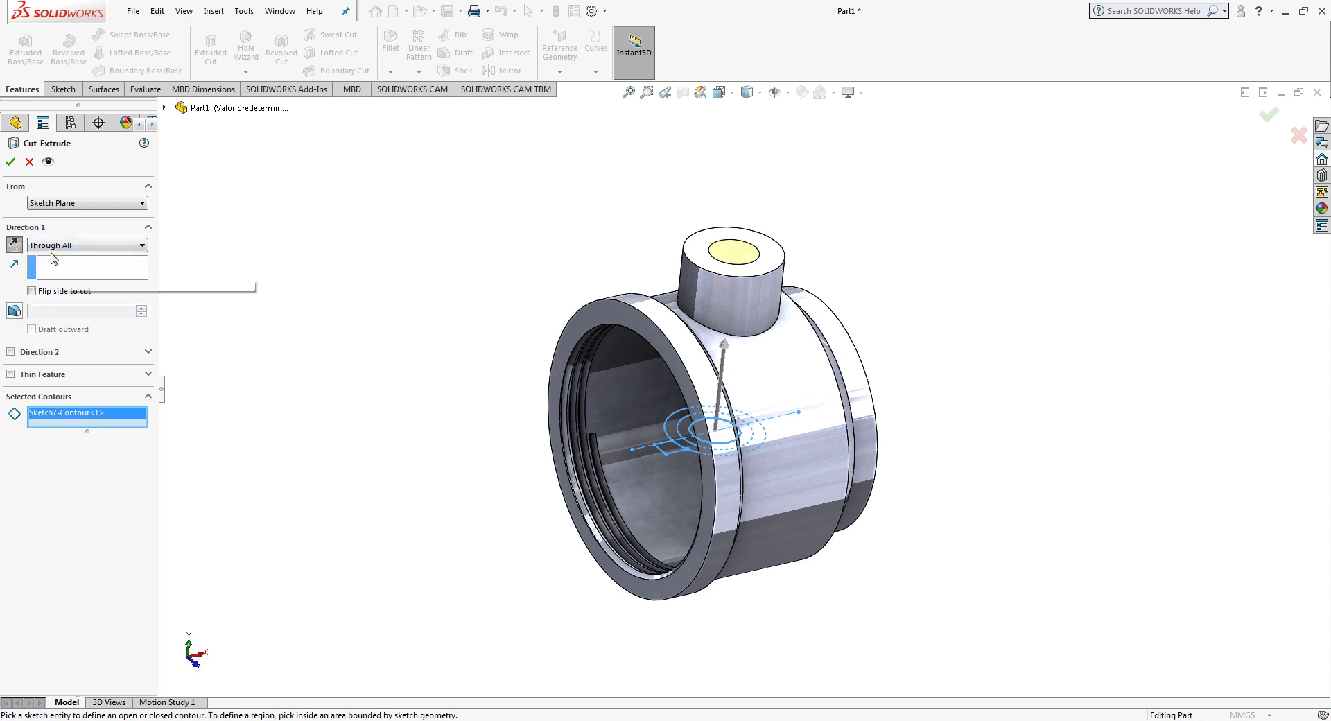
left_click(14, 165)
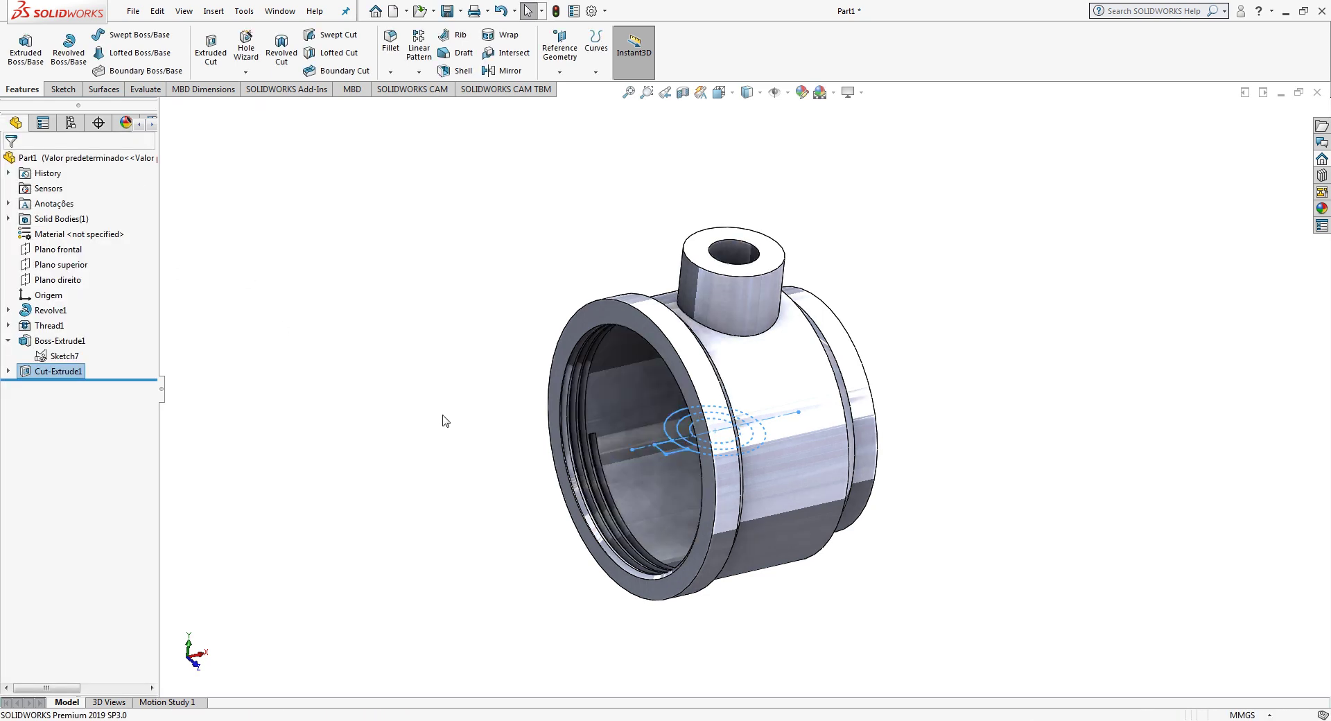
left_click(66, 361)
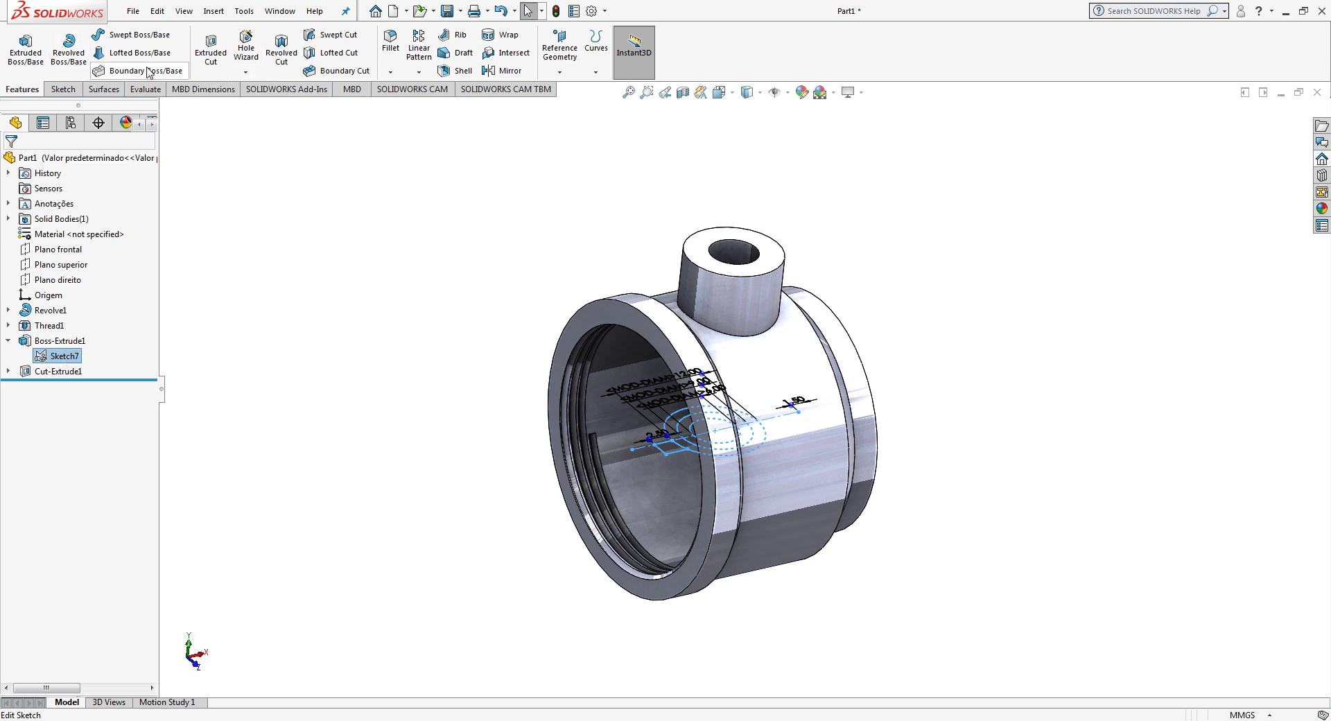
Step: Start an extruded cut from a Sketch7 circle contour offset 20 mm from the sketch plane
left_click(226, 60)
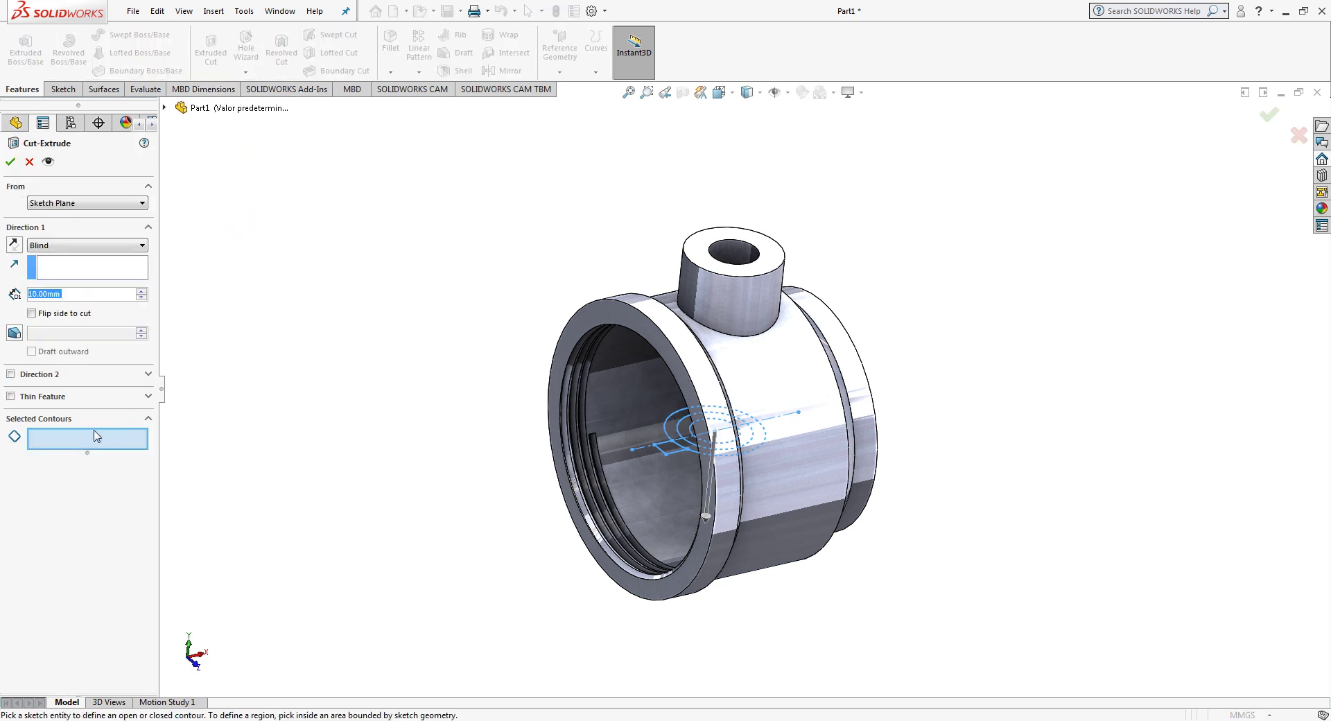
left_click(97, 435)
left_click(684, 443)
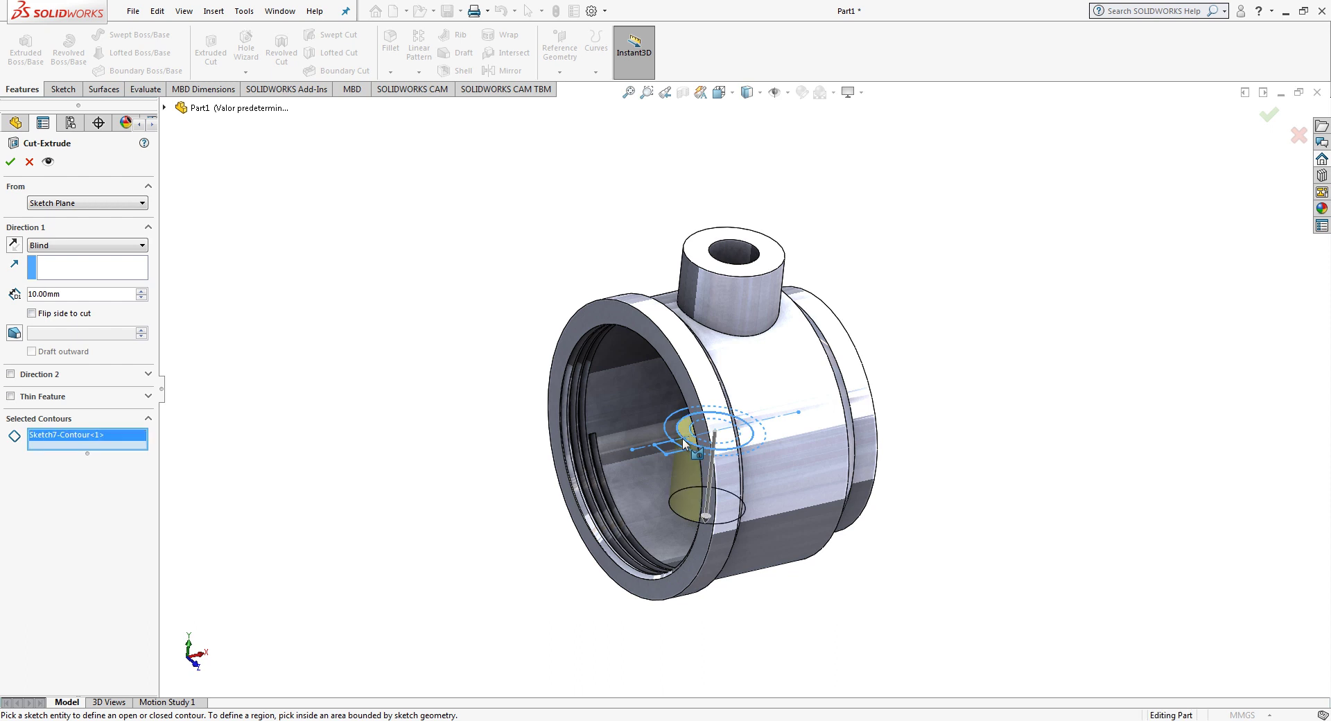
left_click(85, 203)
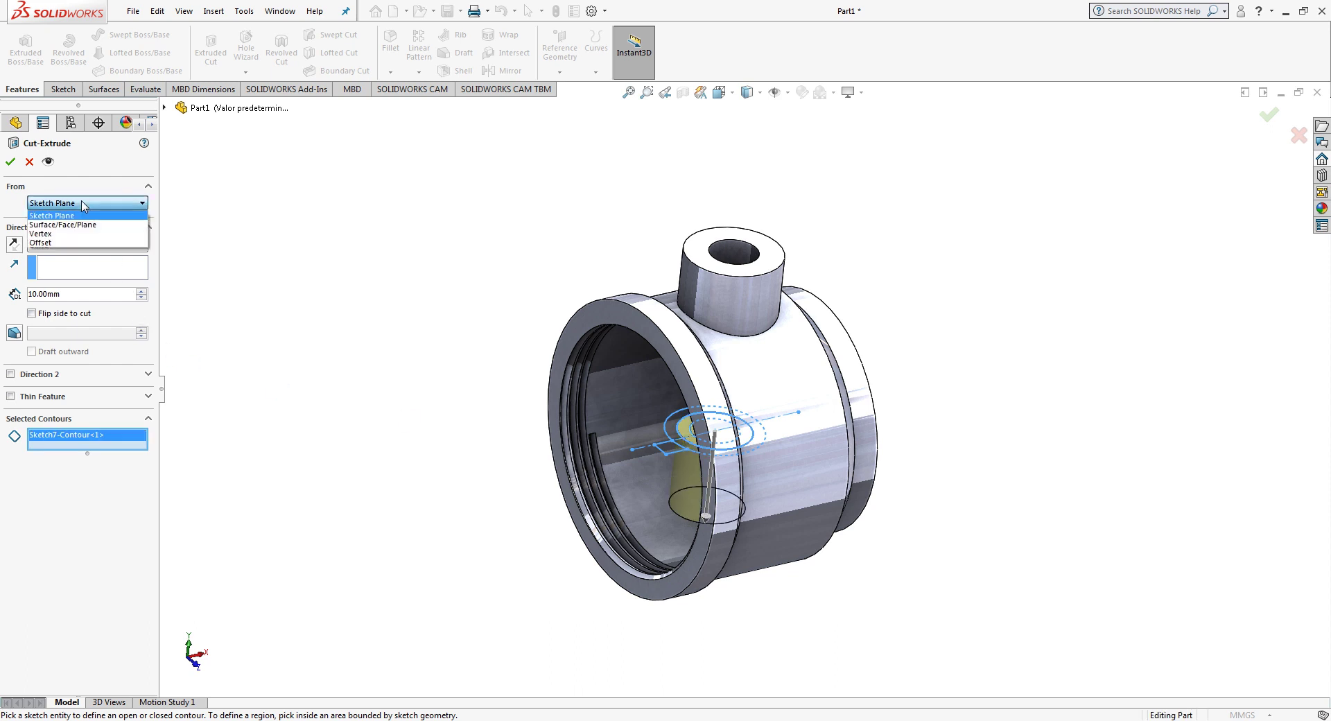
left_click(60, 242)
type("20")
key("Return")
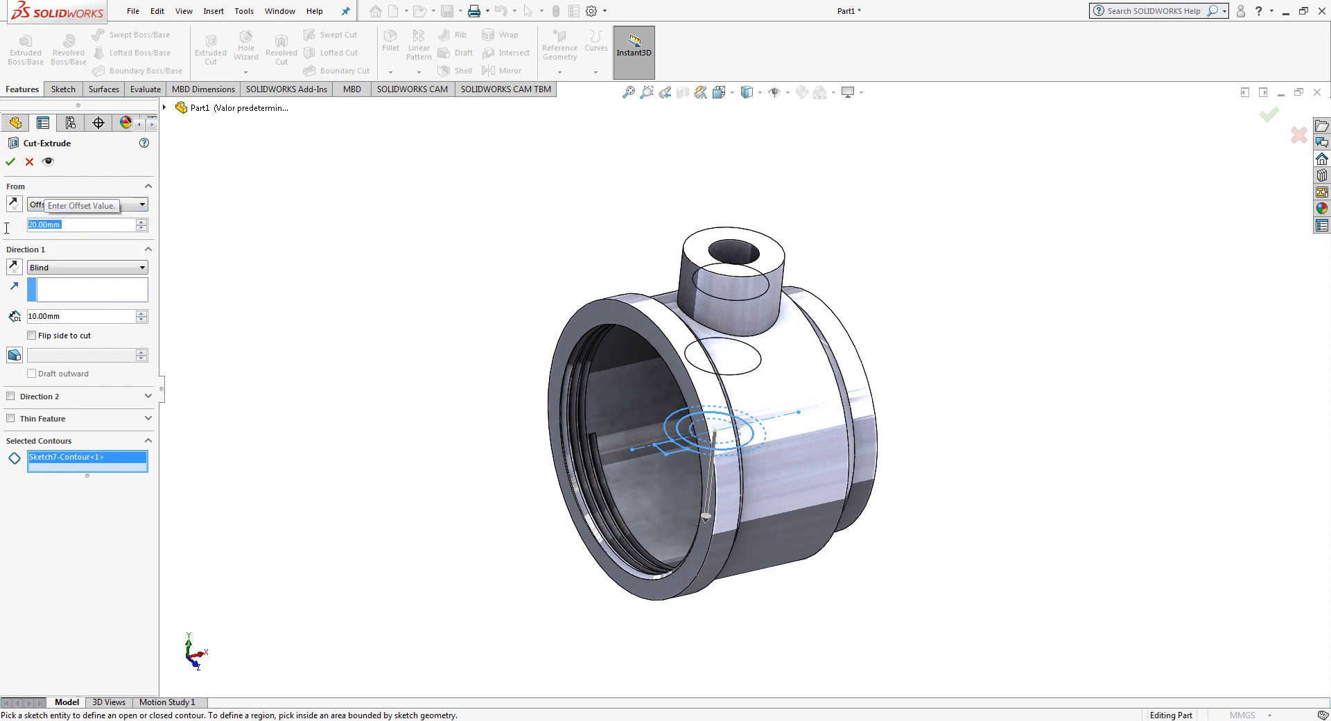
Step: Make the cut Mid Plane with 3 mm depth and confirm it
left_click(61, 275)
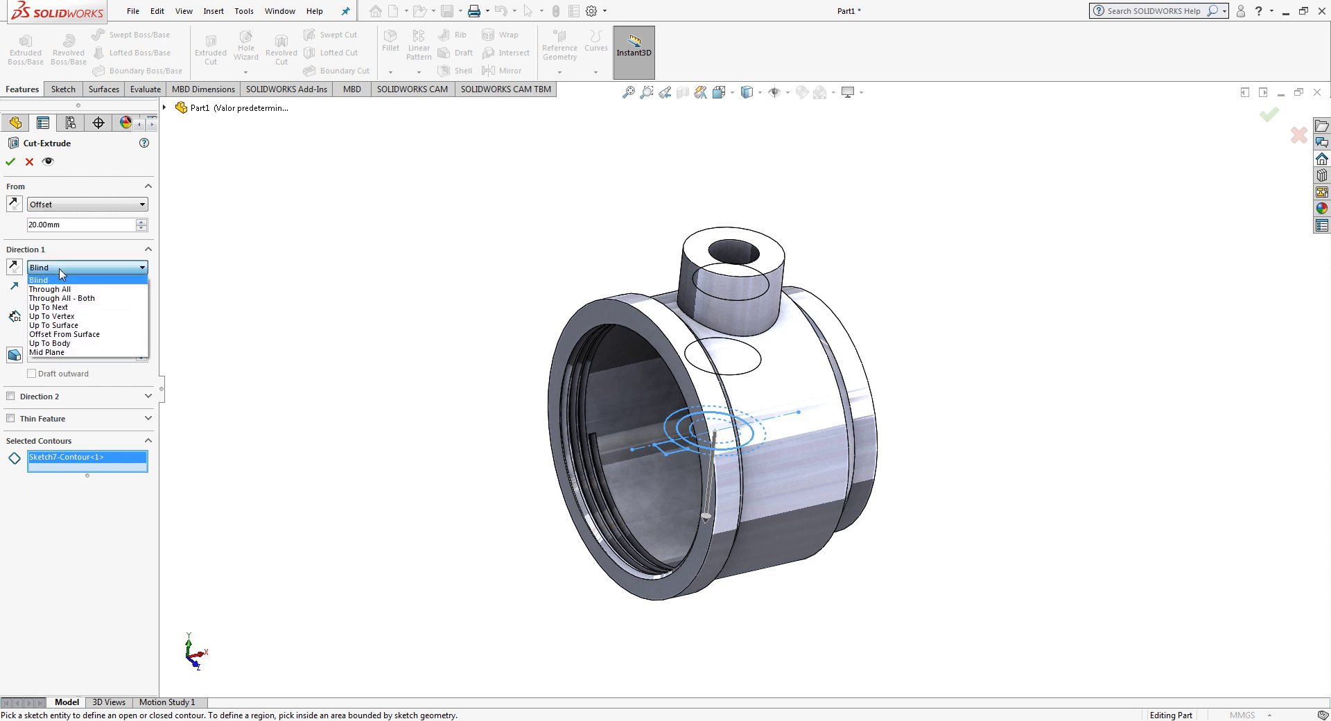
left_click(62, 354)
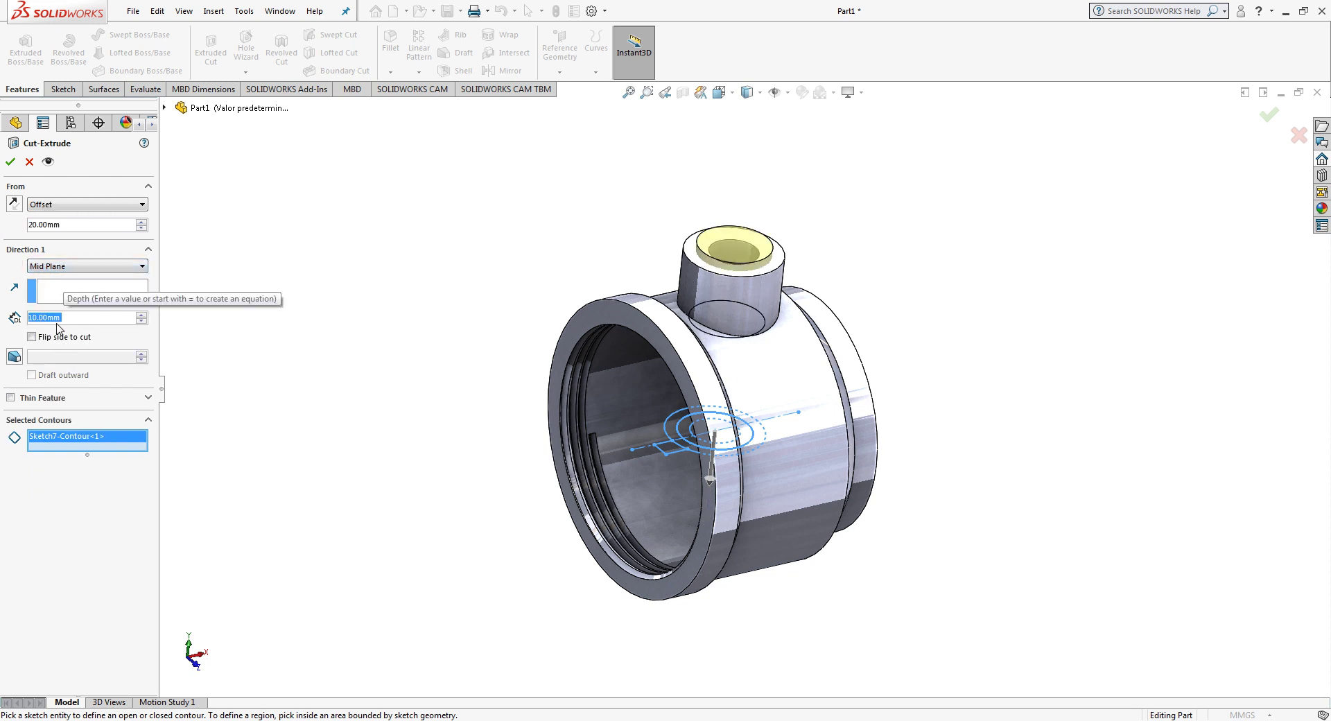
type("4")
key("Return")
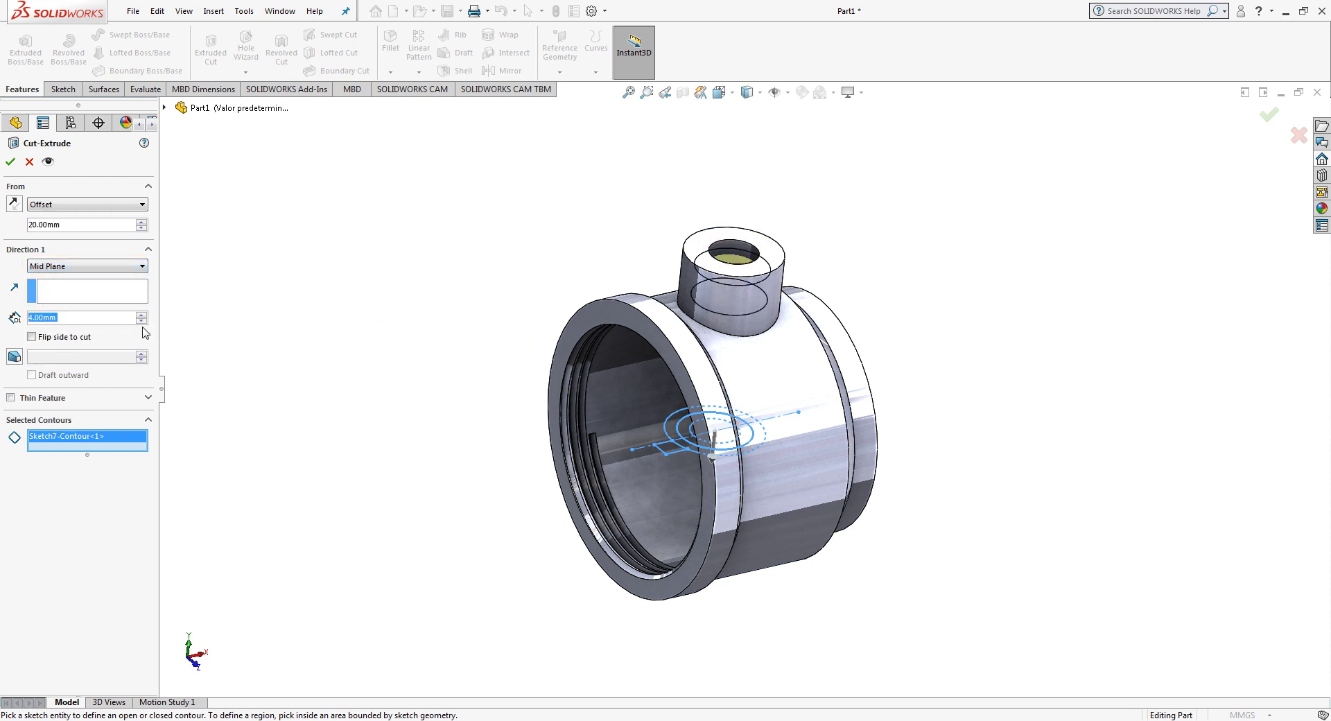
type("3")
key("Return")
middle_click_drag(603, 388, 606, 334)
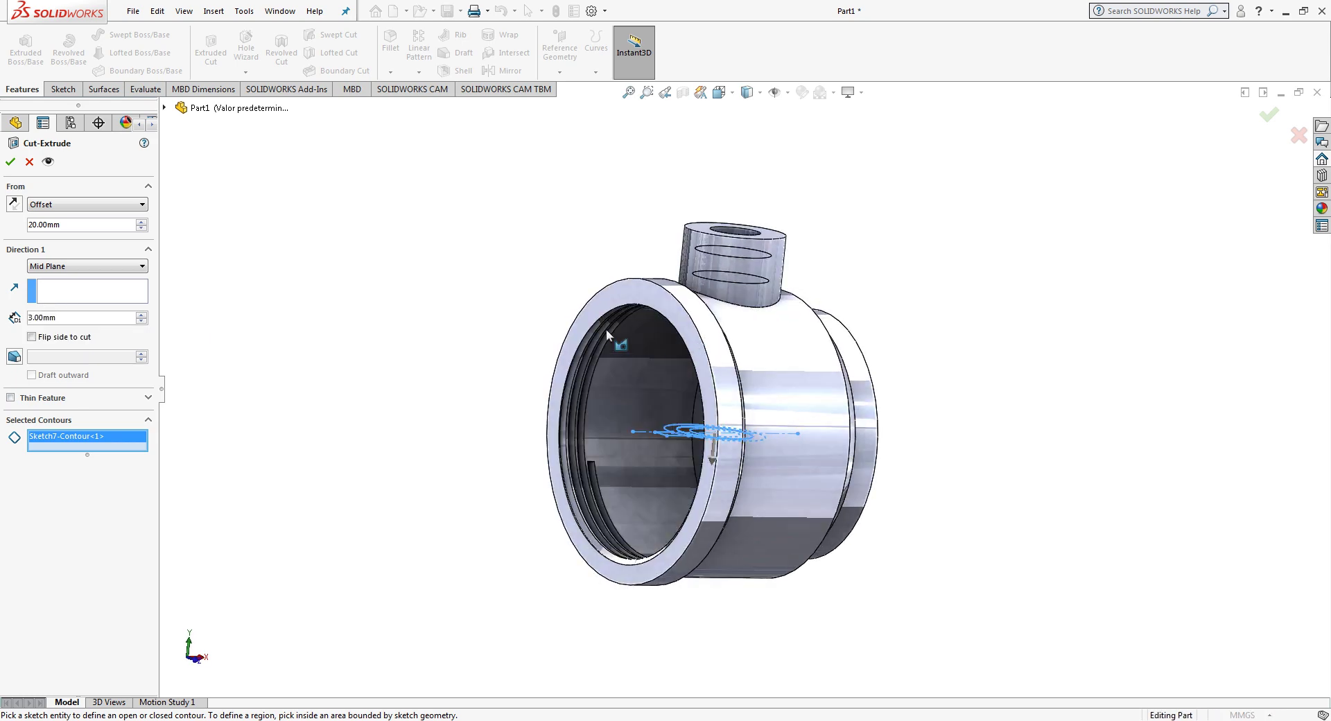
left_click(10, 161)
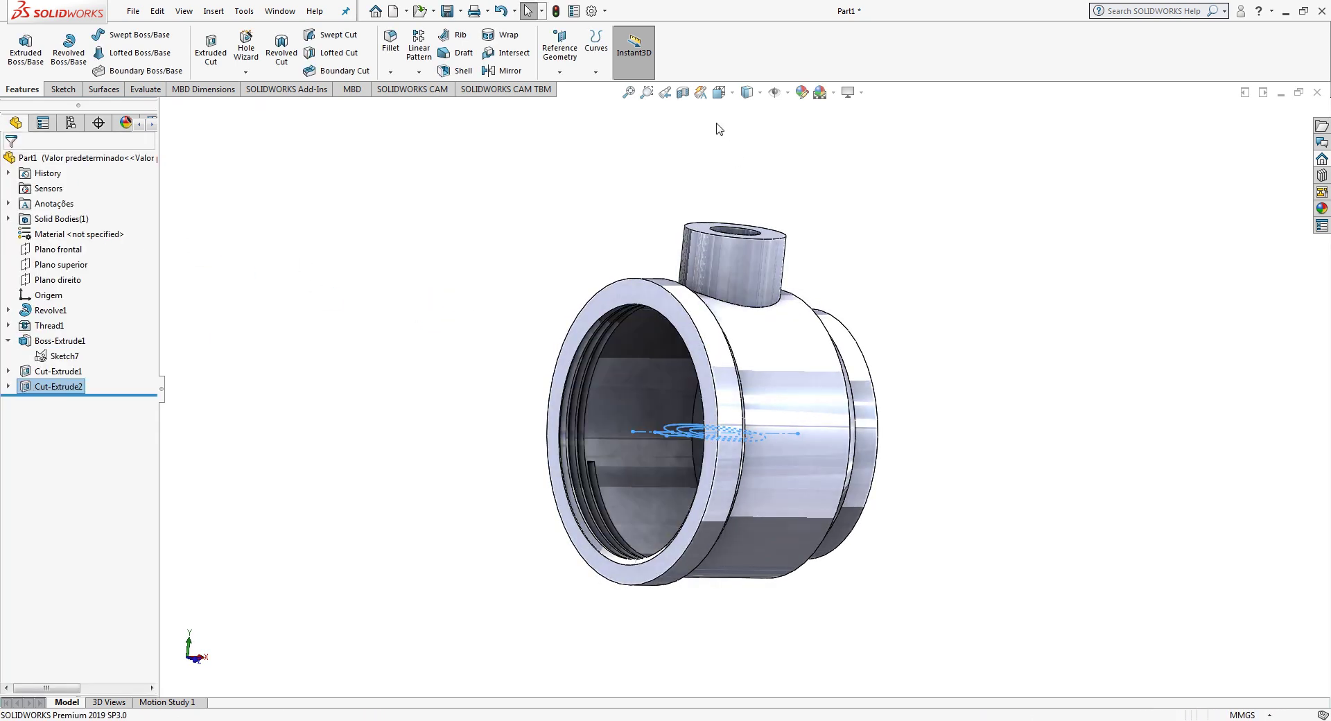
left_click(664, 92)
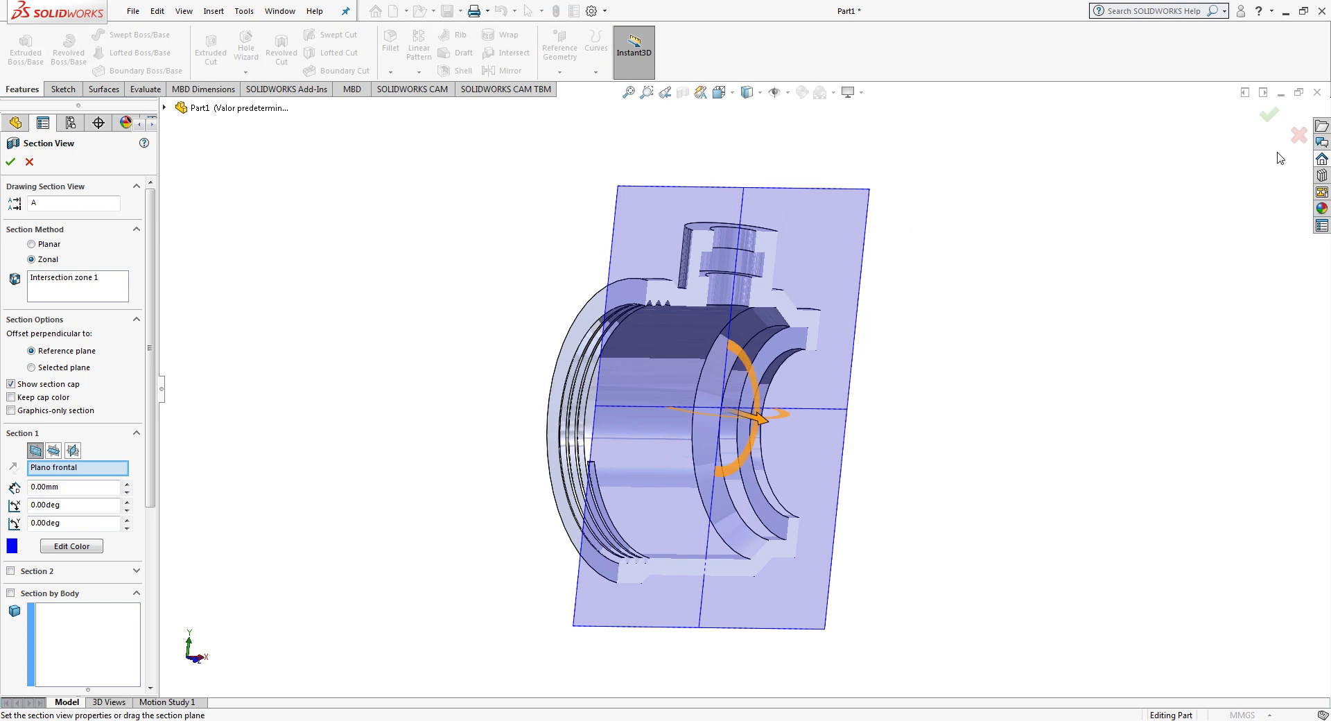
left_click(1269, 114)
middle_click_drag(883, 276, 896, 310)
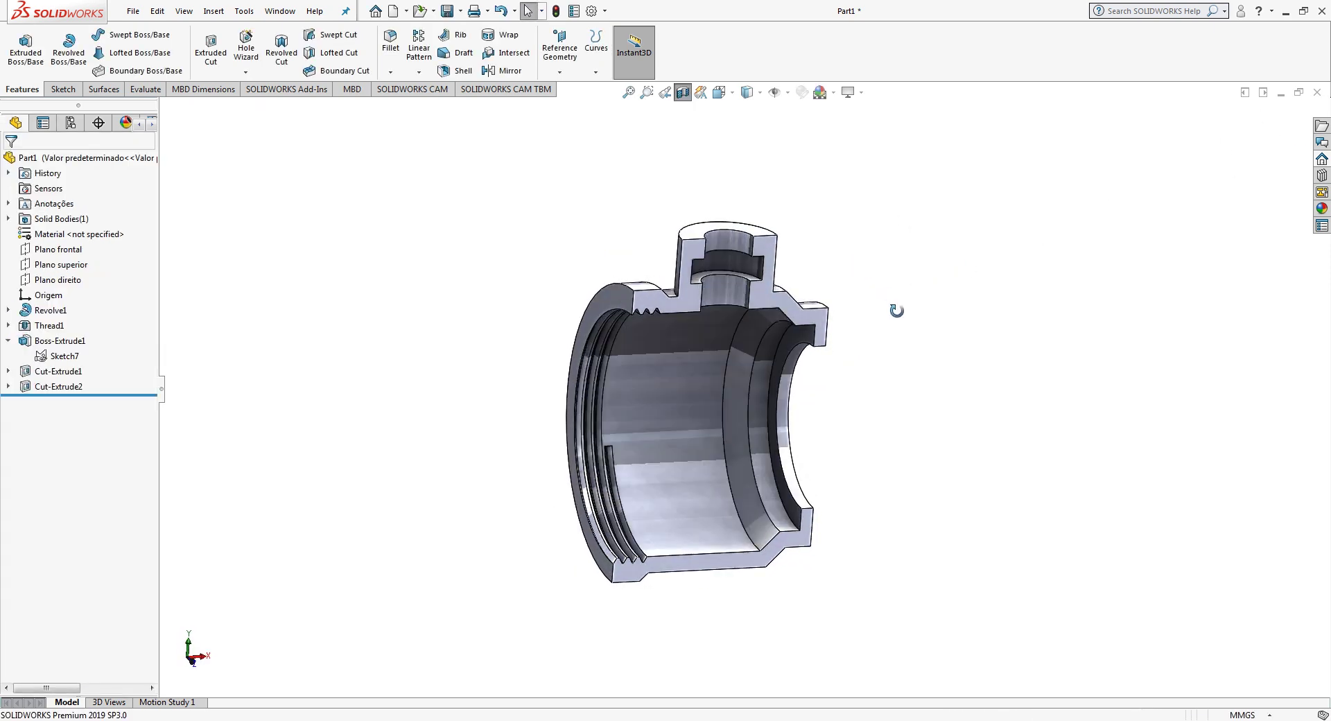
left_click(683, 92)
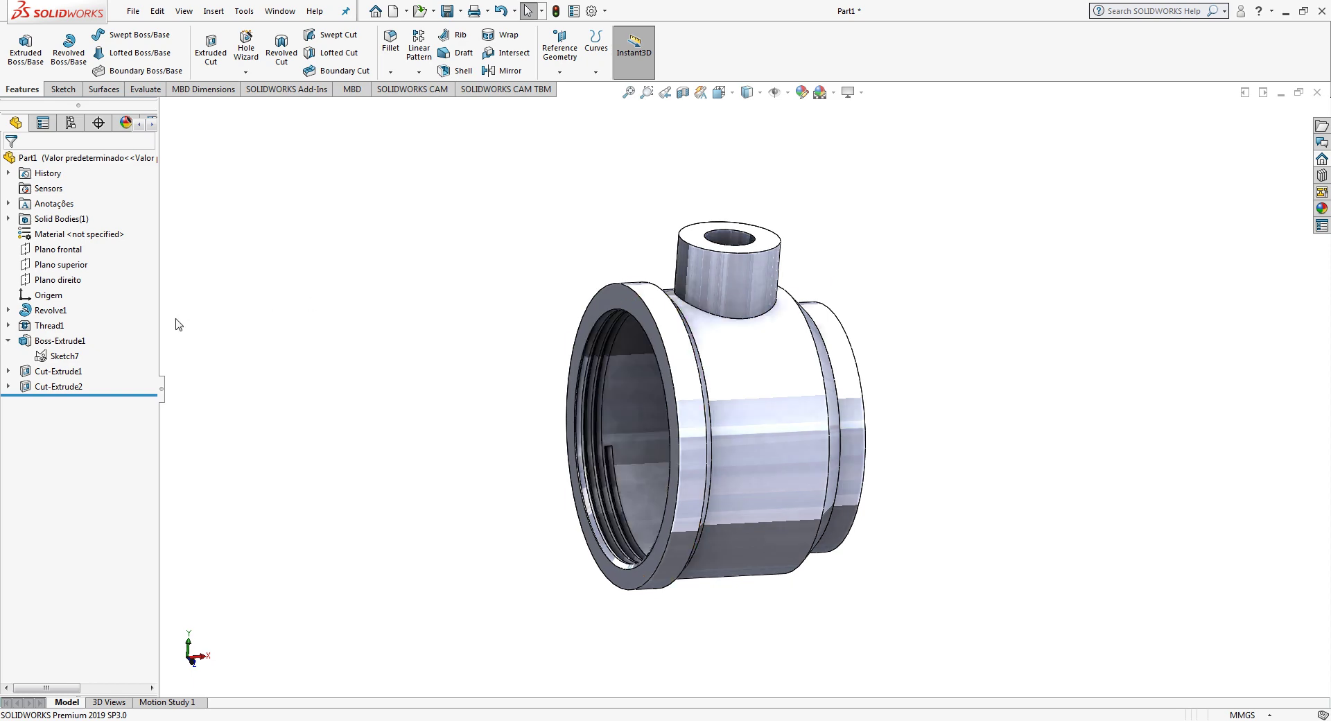
Step: Cut a Sketch7 contour 3 mm blind, starting 17 mm offset from the sketch plane
left_click(65, 356)
middle_click_drag(229, 305, 285, 249)
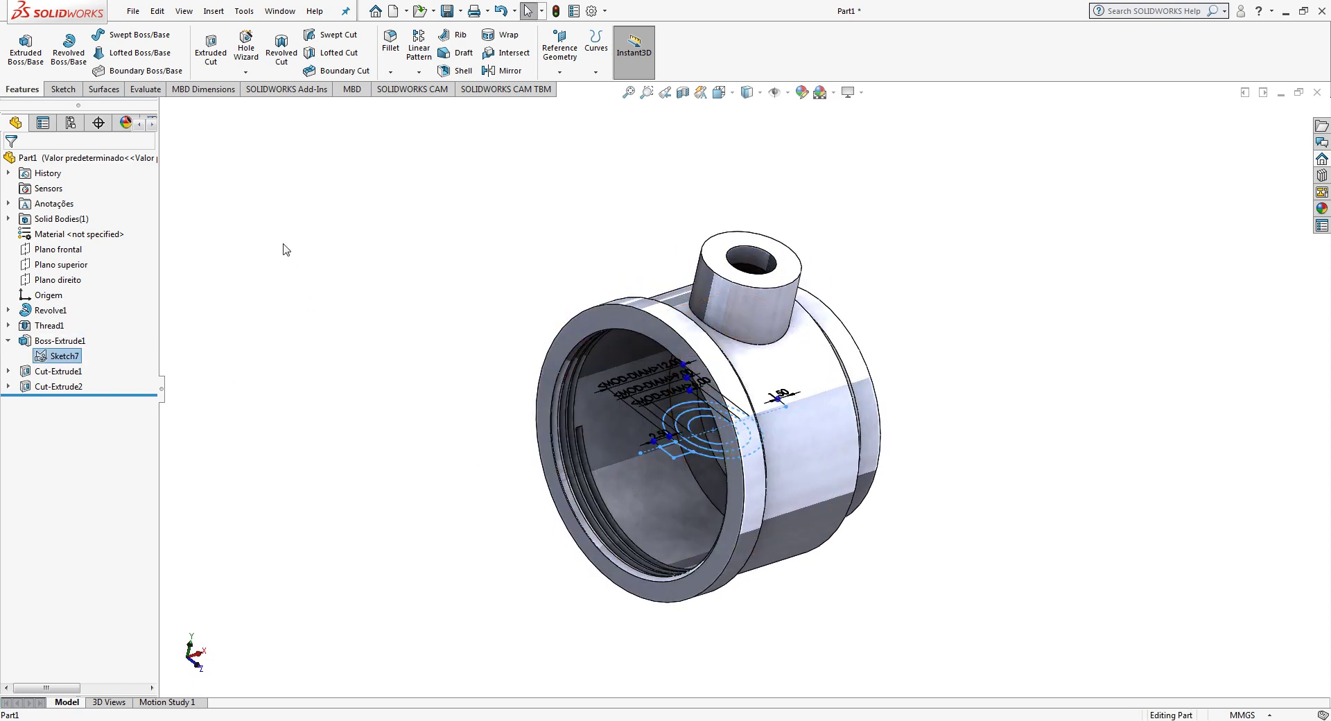
left_click(210, 52)
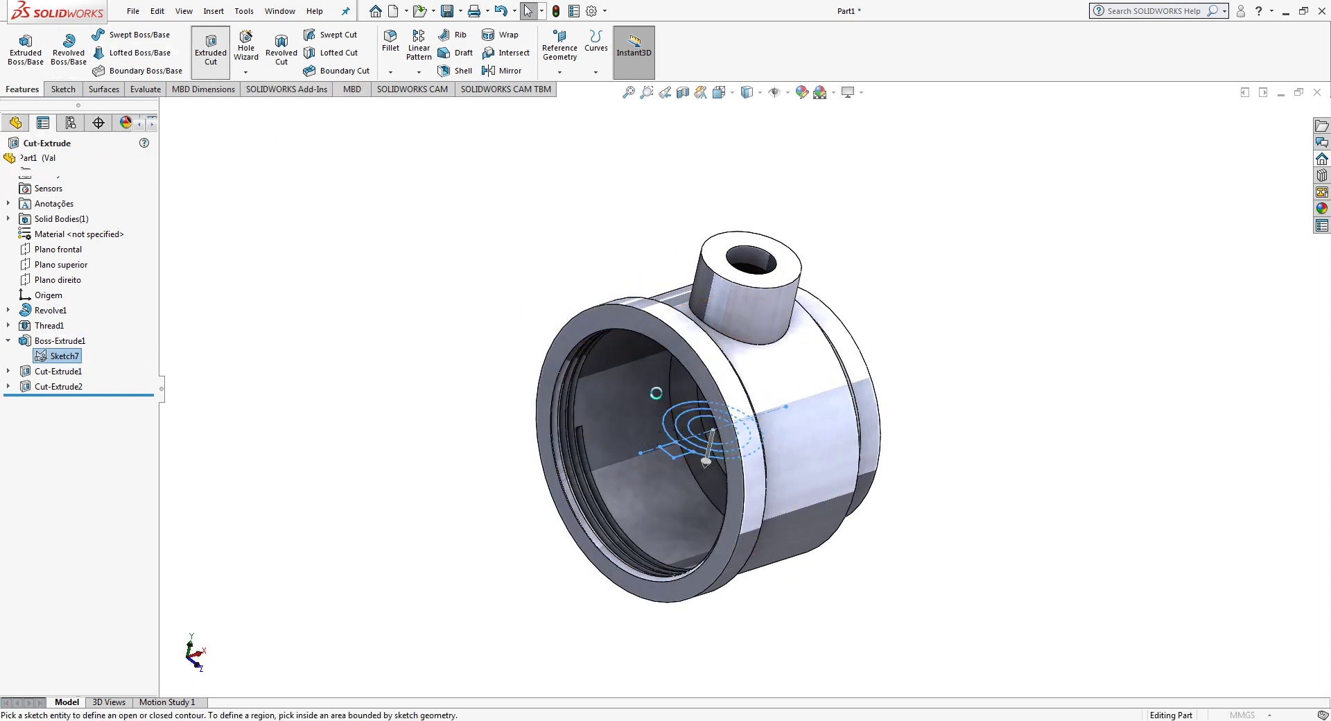
left_click(678, 437)
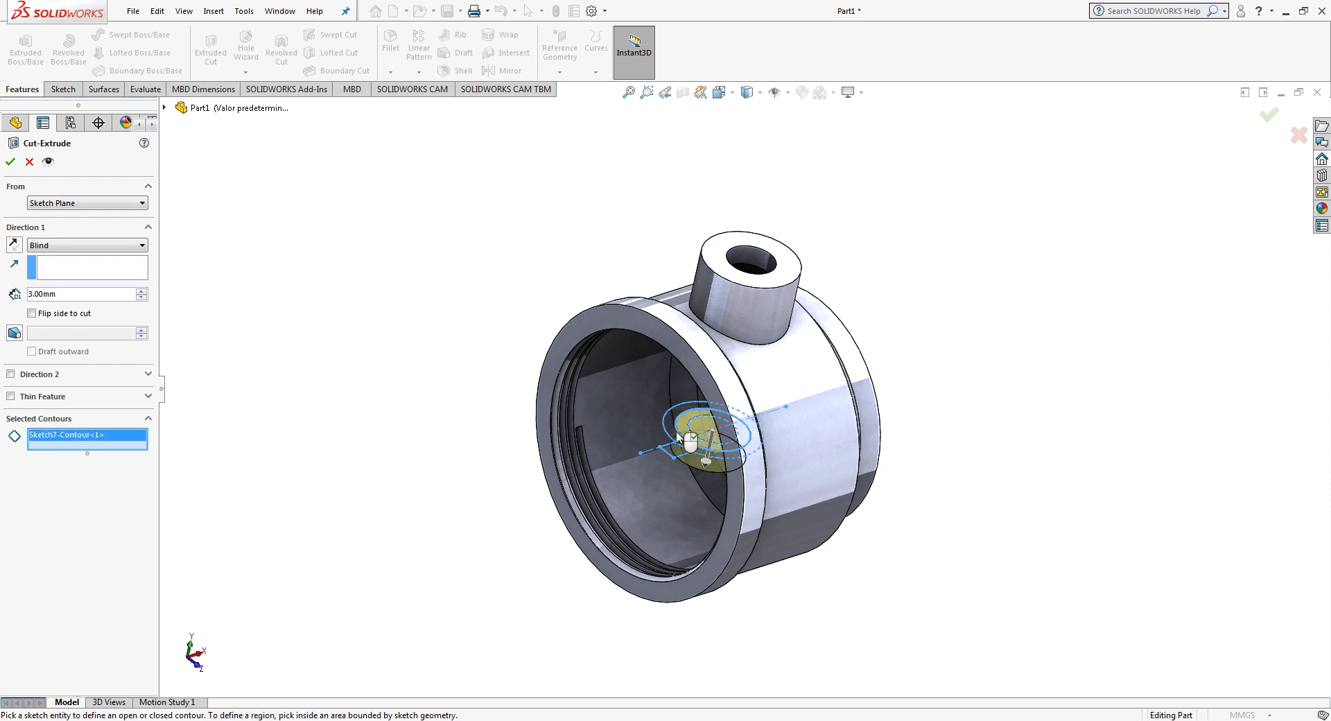
left_click(68, 205)
left_click(65, 247)
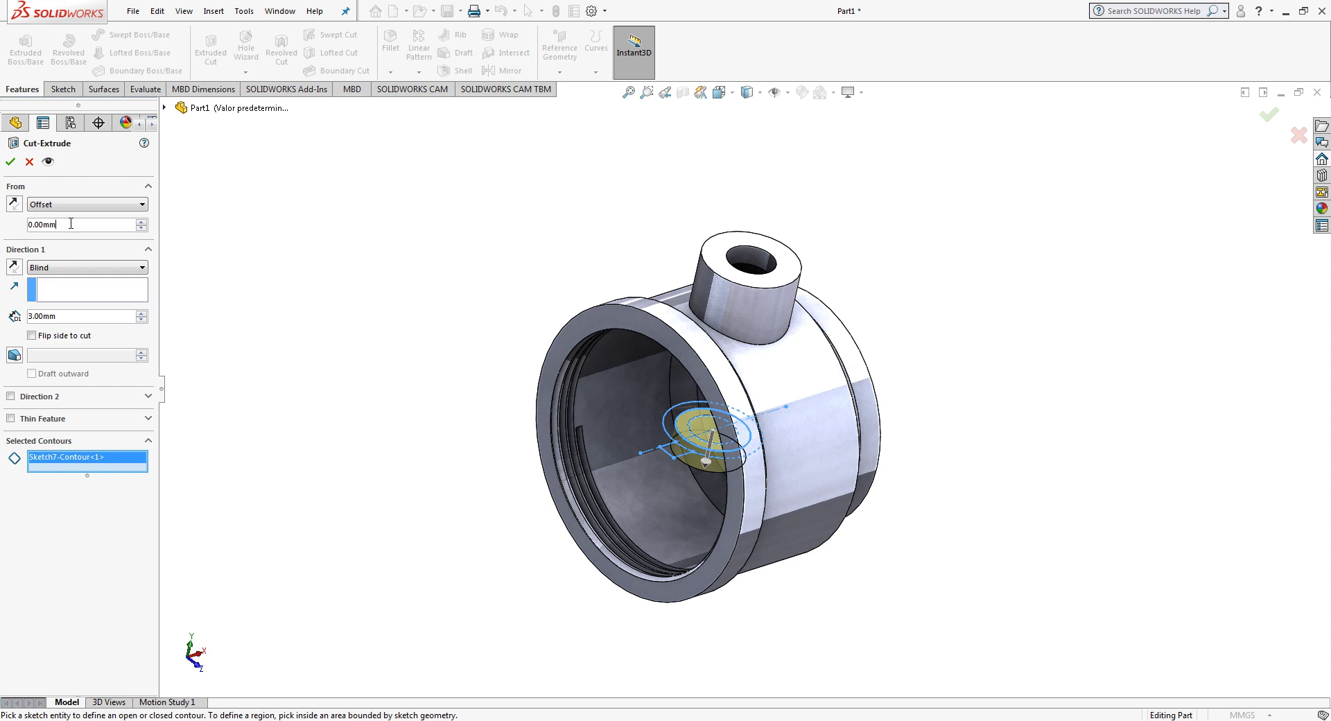
type("17")
key("Return")
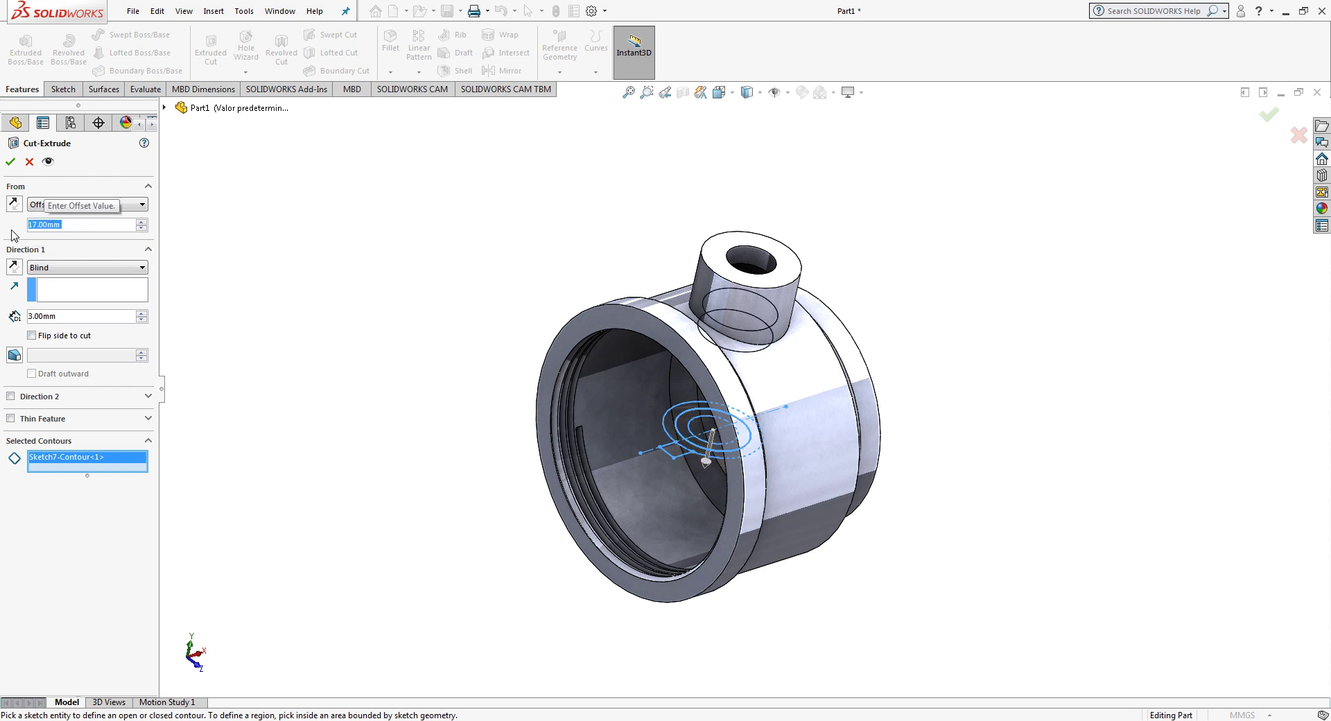
left_click_drag(55, 316, 38, 316)
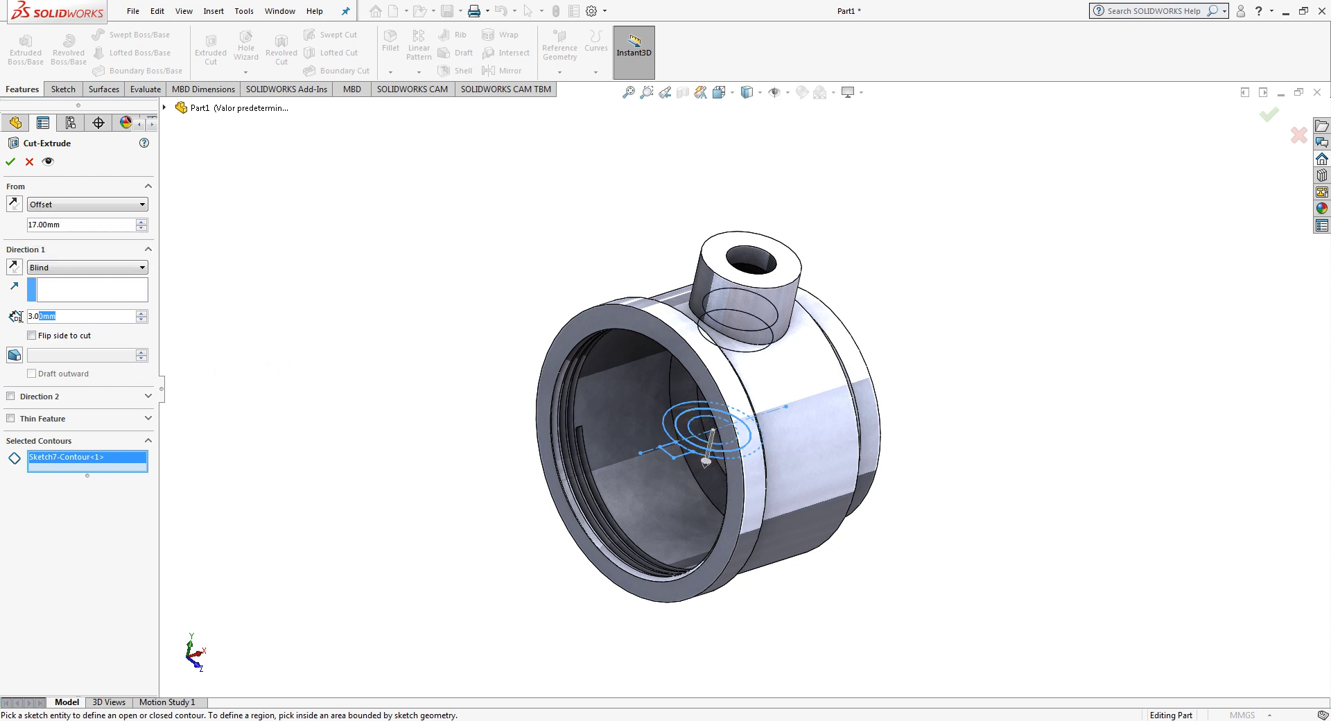
mouse_move(441, 420)
middle_mouse_down()
mouse_move(555, 336)
mouse_move(725, 334)
middle_mouse_up()
left_click(1271, 116)
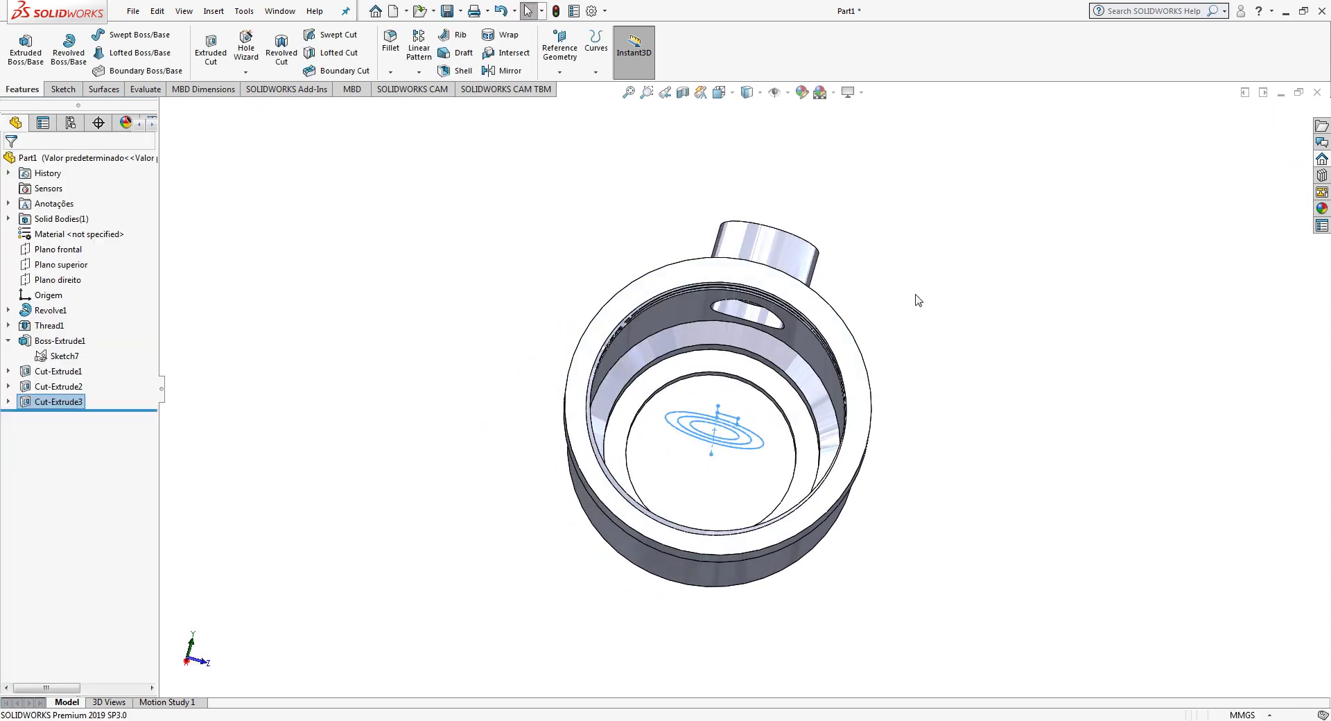
Step: Inspect the new cut in a section view, then restore the full part view
mouse_move(714, 161)
middle_mouse_down()
mouse_move(945, 300)
mouse_move(1043, 202)
middle_mouse_up()
left_click(1268, 117)
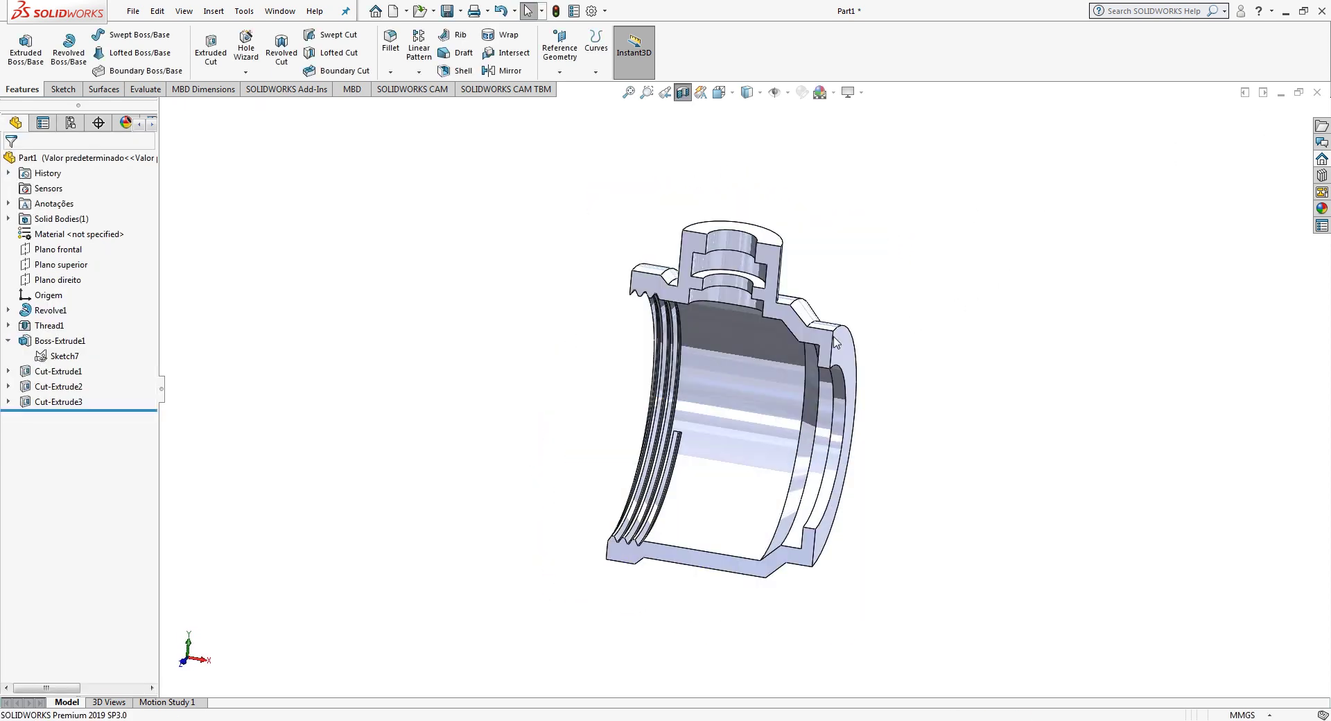
middle_click_drag(763, 347, 690, 248)
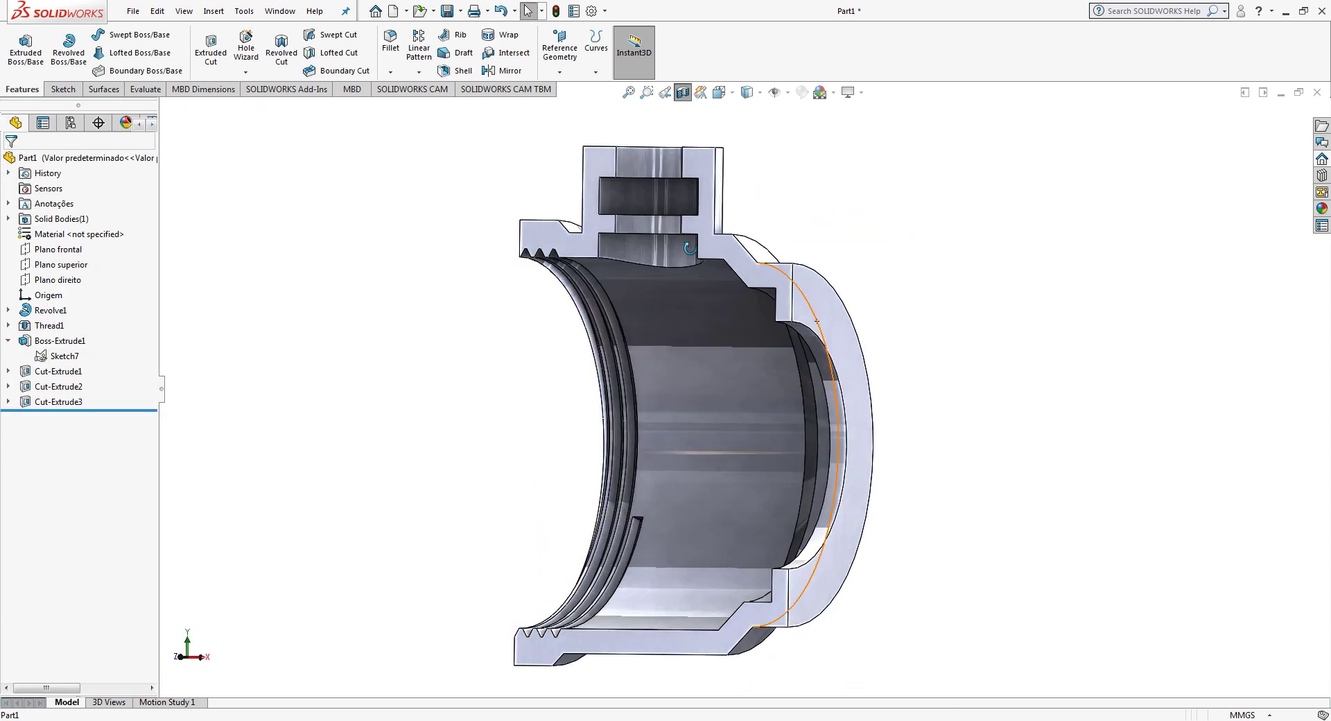
left_click(683, 93)
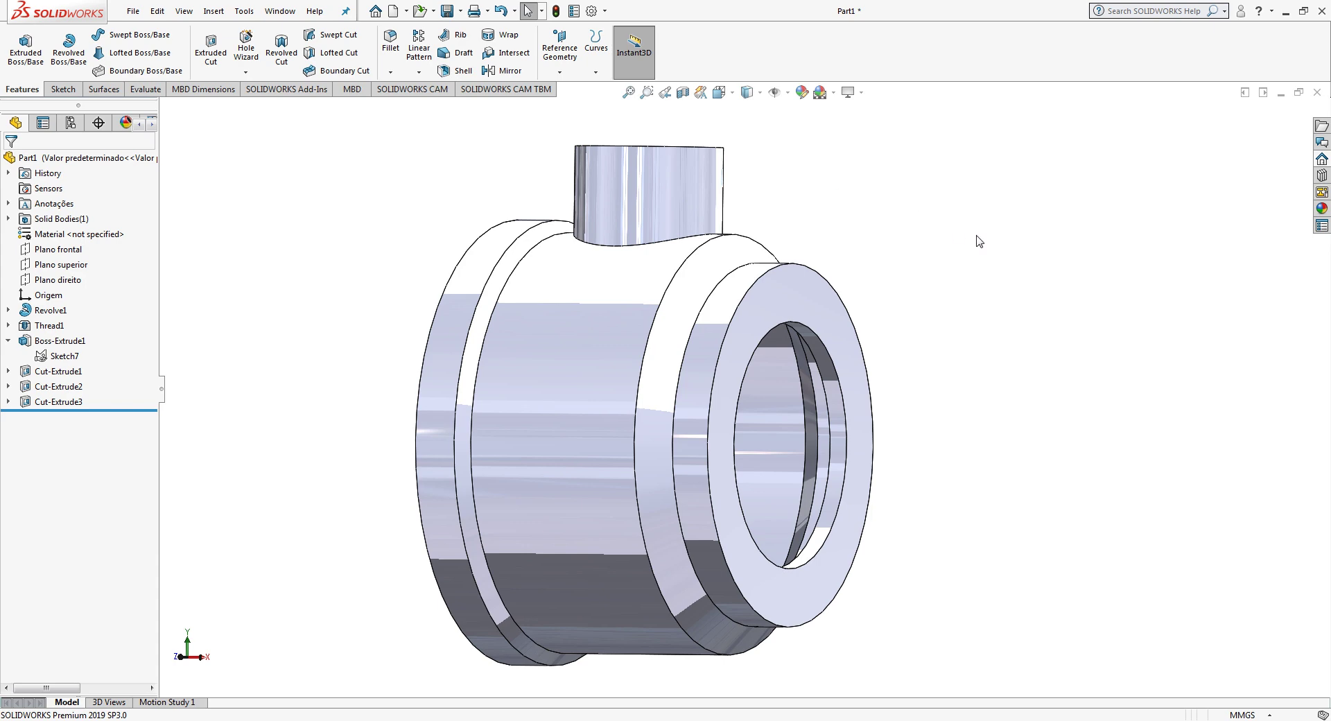
left_click(48, 357)
left_click(125, 327)
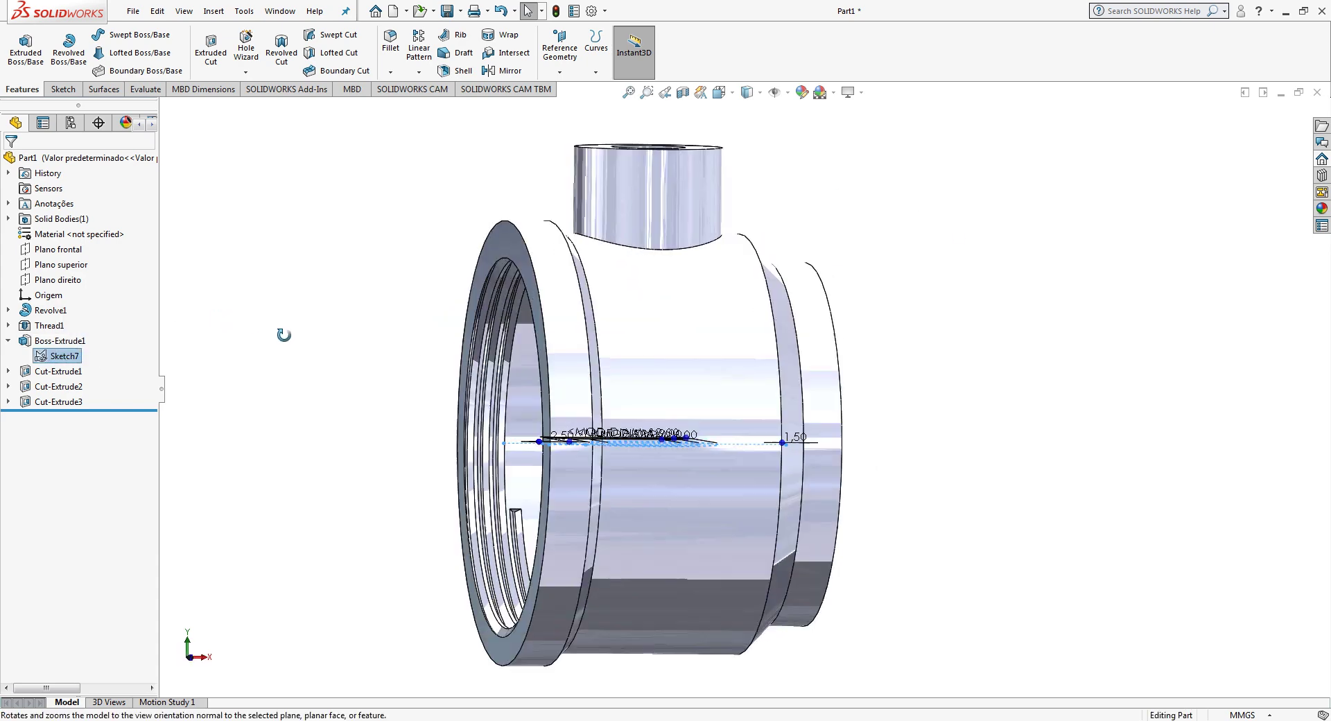
Step: Extrude Sketch7's small square region from a reversed 21 mm offset Up To Next
left_click(26, 48)
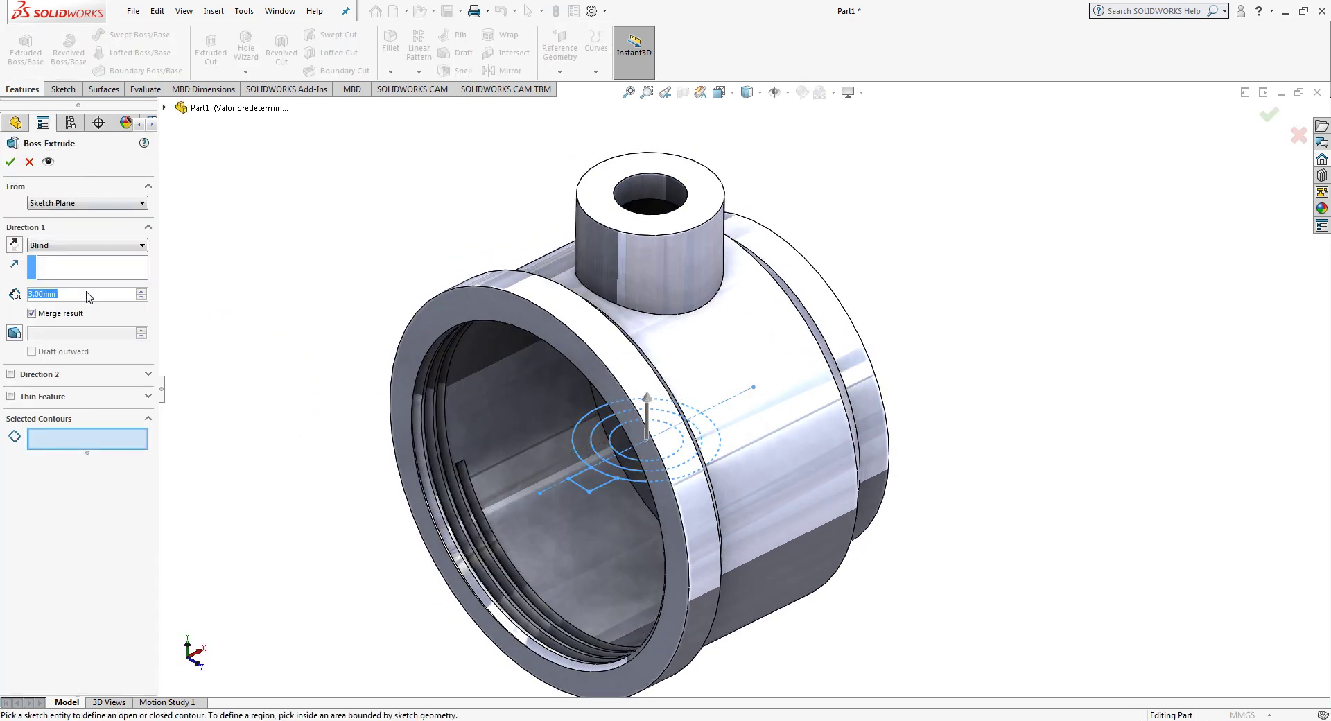
left_click(593, 485)
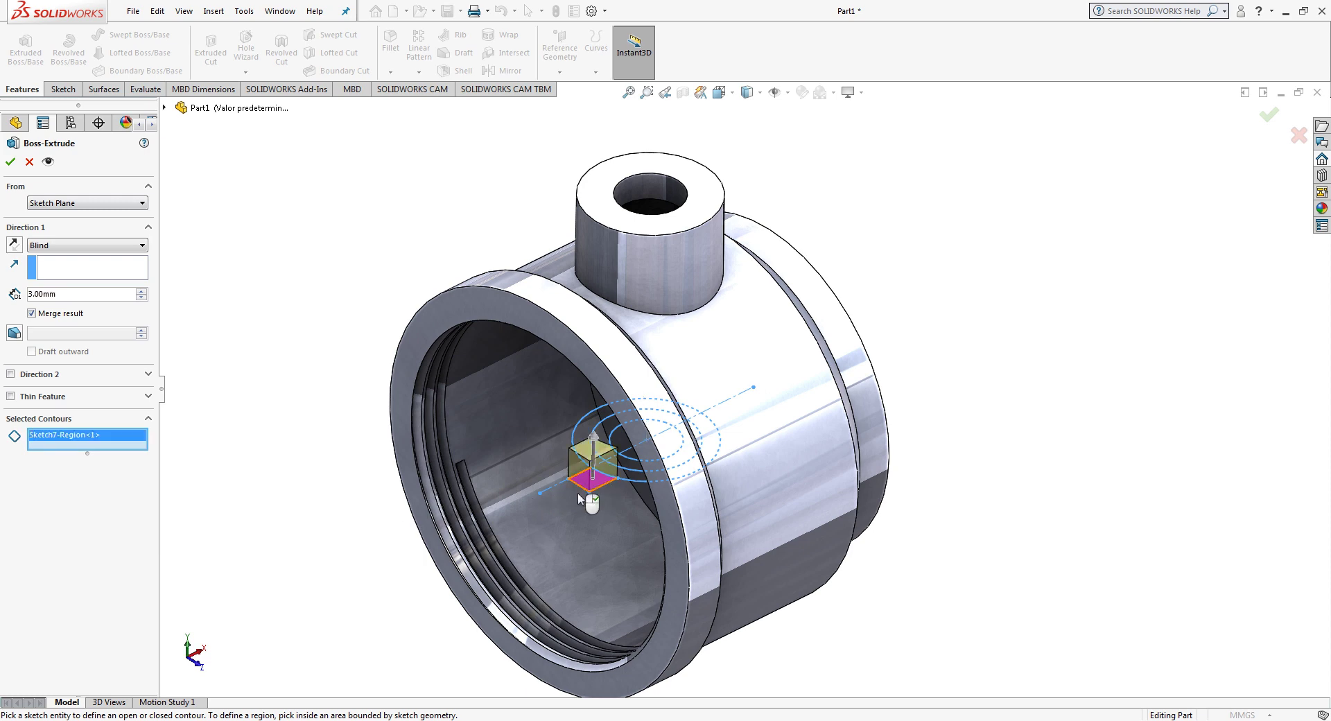
left_click(72, 203)
left_click(69, 243)
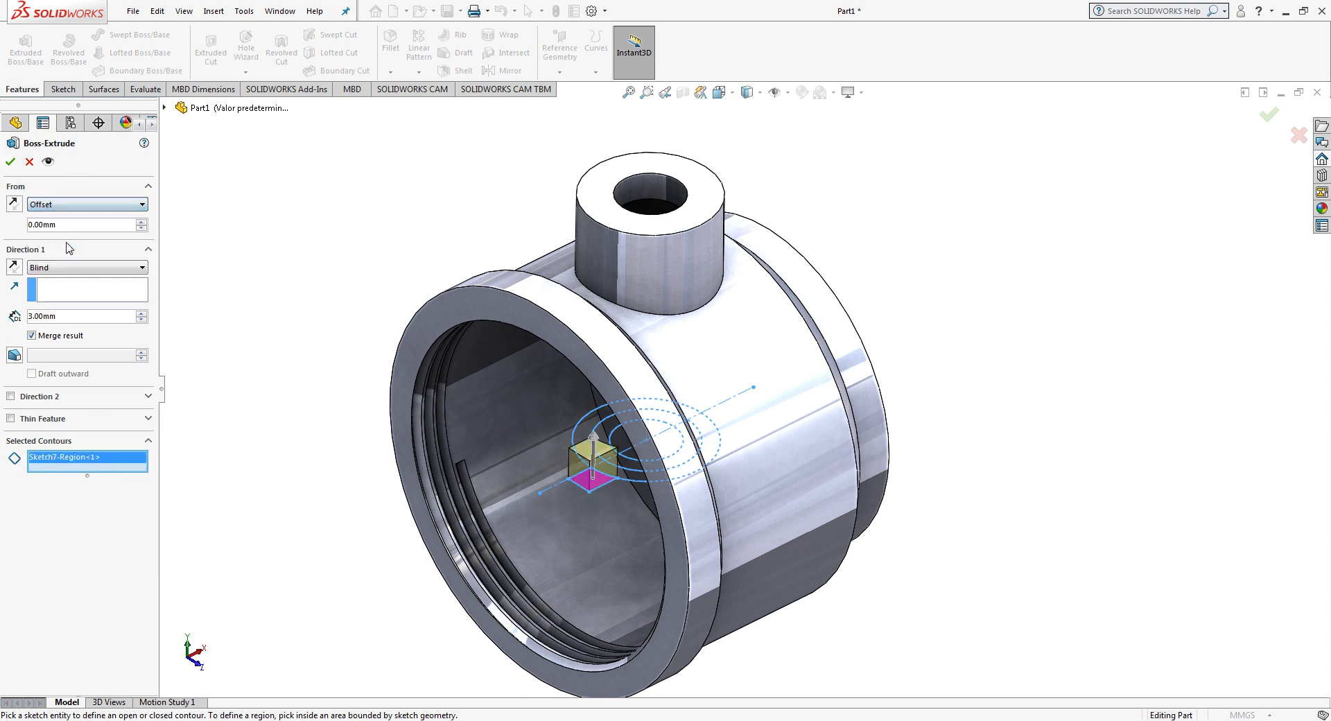
type("21")
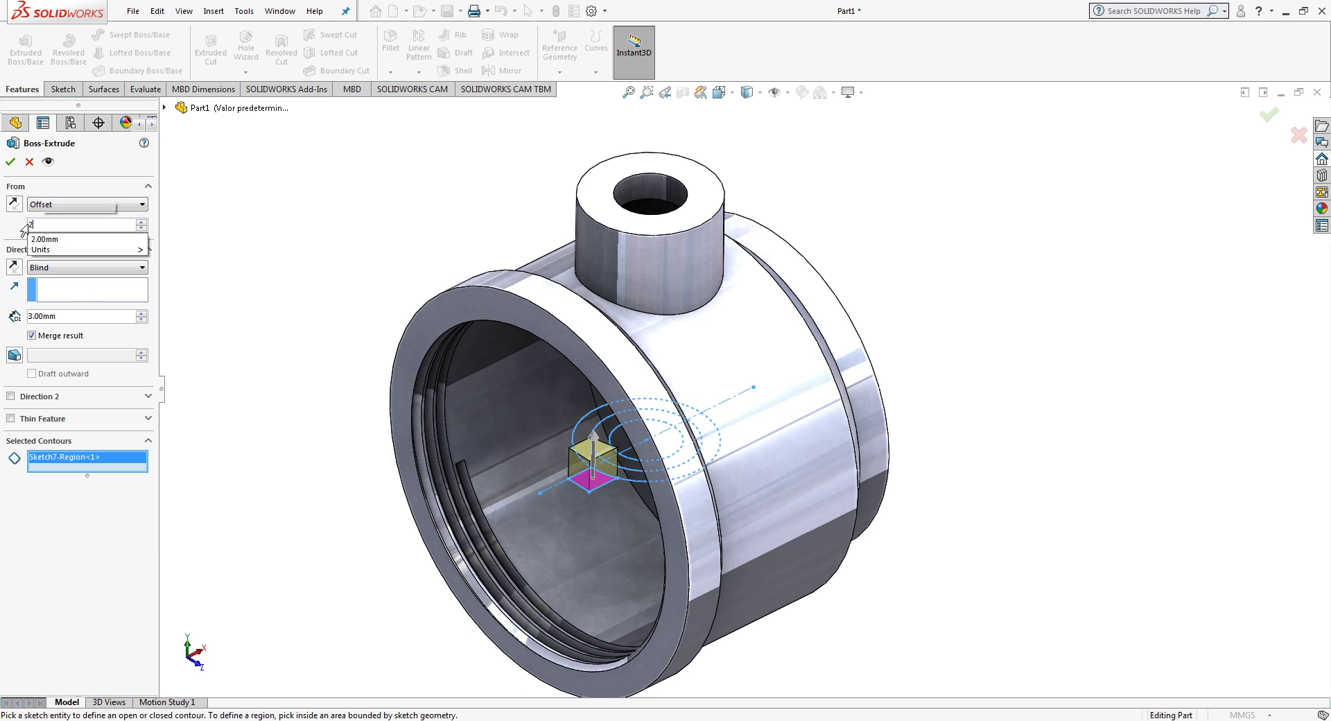
key("Return")
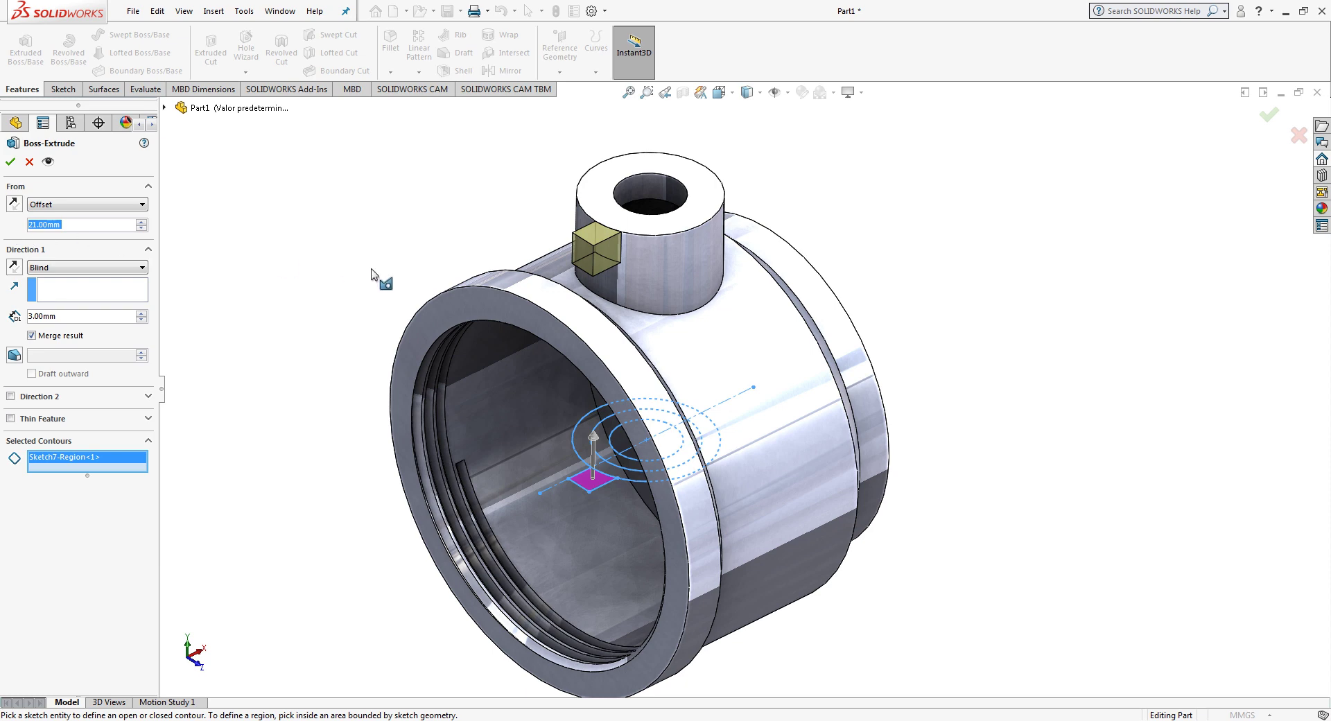
left_click(16, 272)
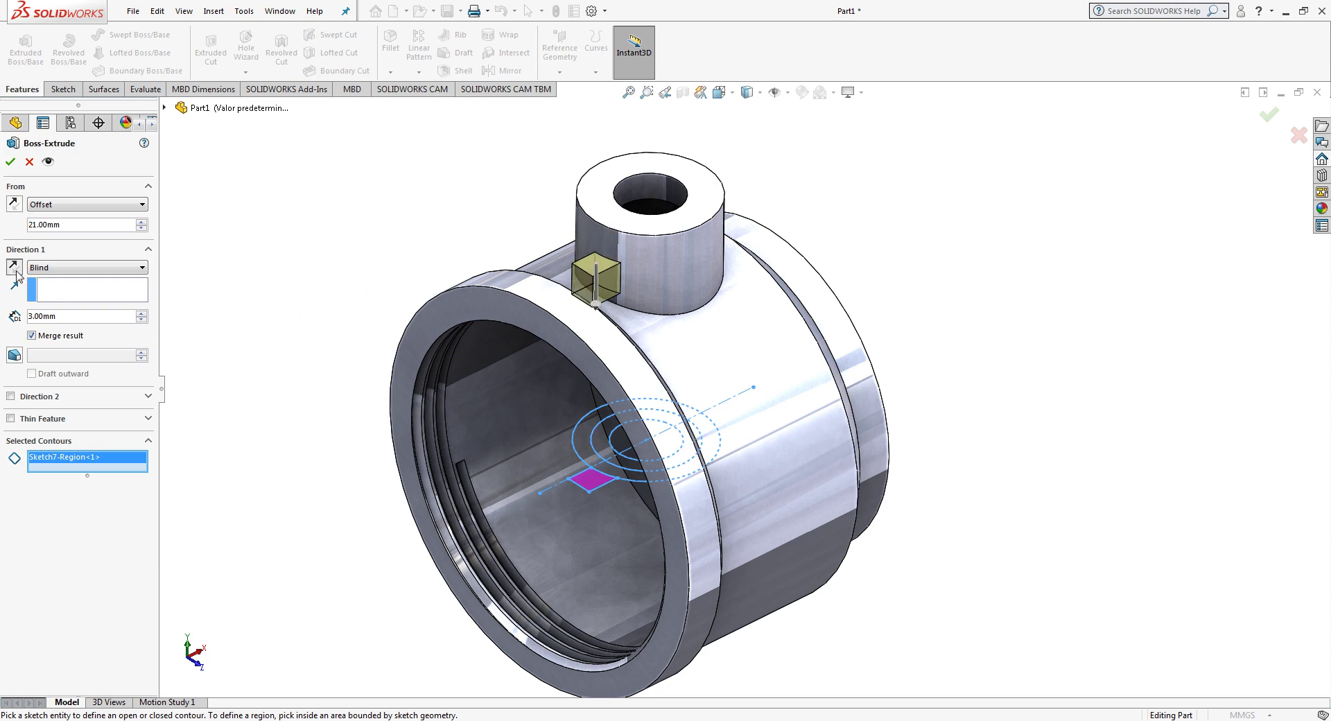
left_click(78, 268)
left_click(76, 300)
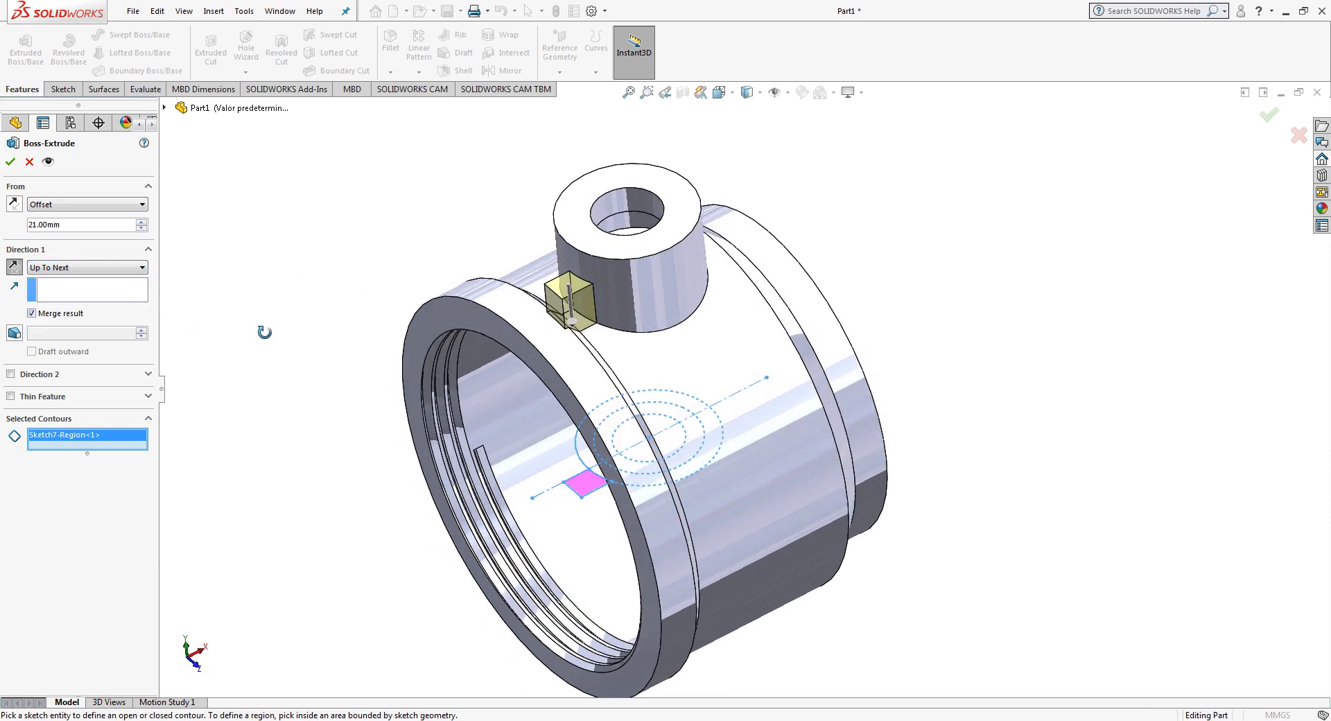
left_click(1269, 114)
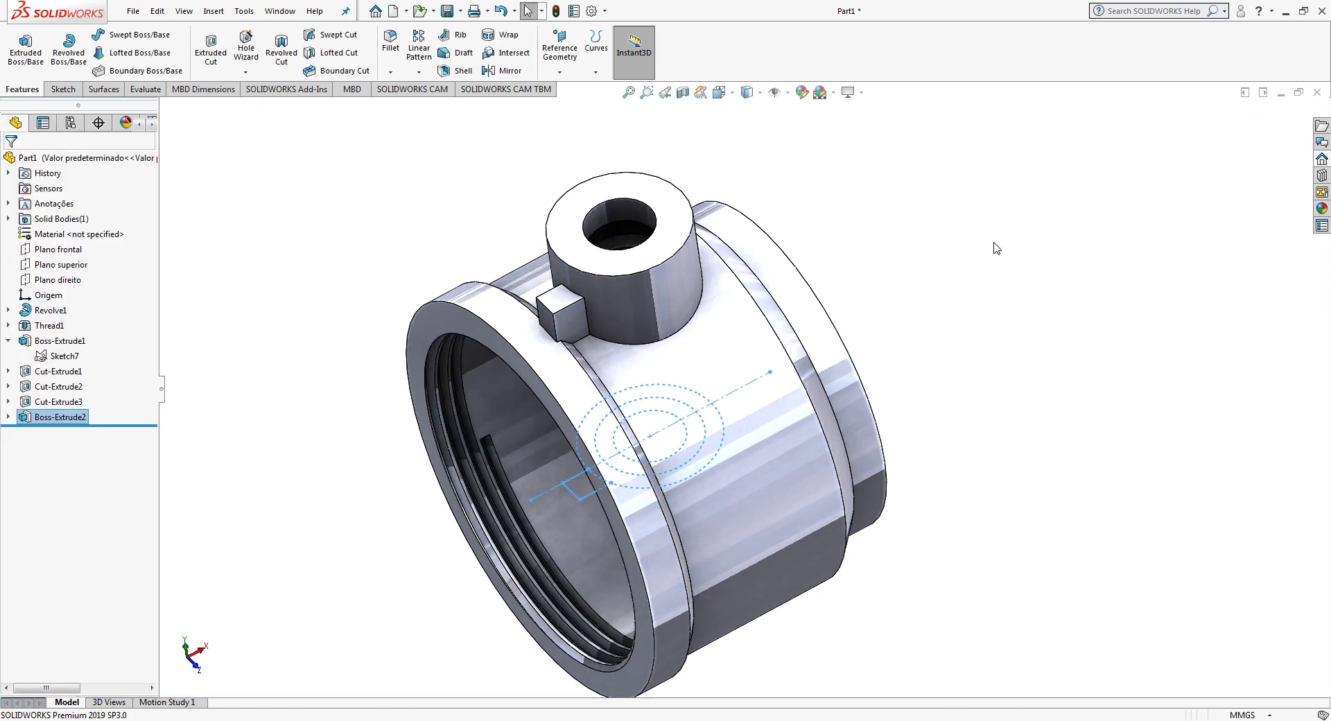
Step: Fillet four circumferential edges of the stepped flange body at 1 mm radius
left_click(386, 48)
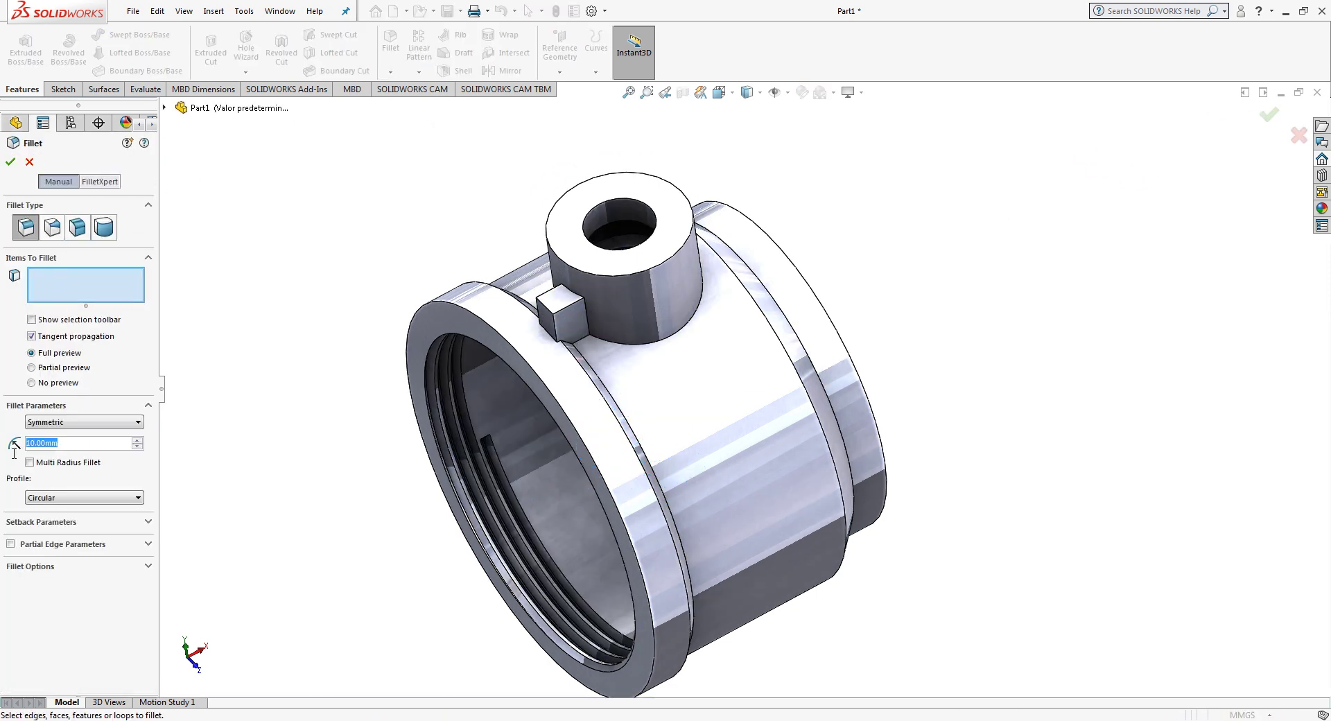
type("1")
key("Return")
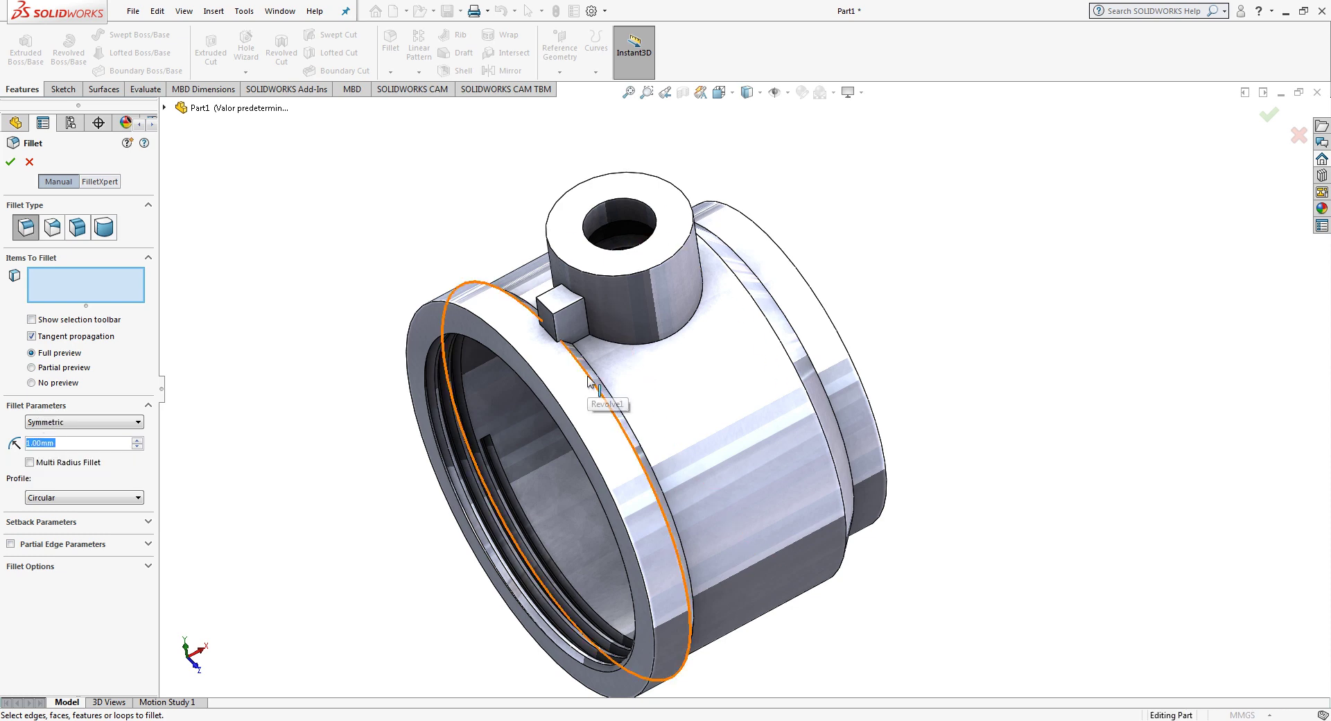
left_click(598, 383)
middle_click_drag(636, 386, 624, 404)
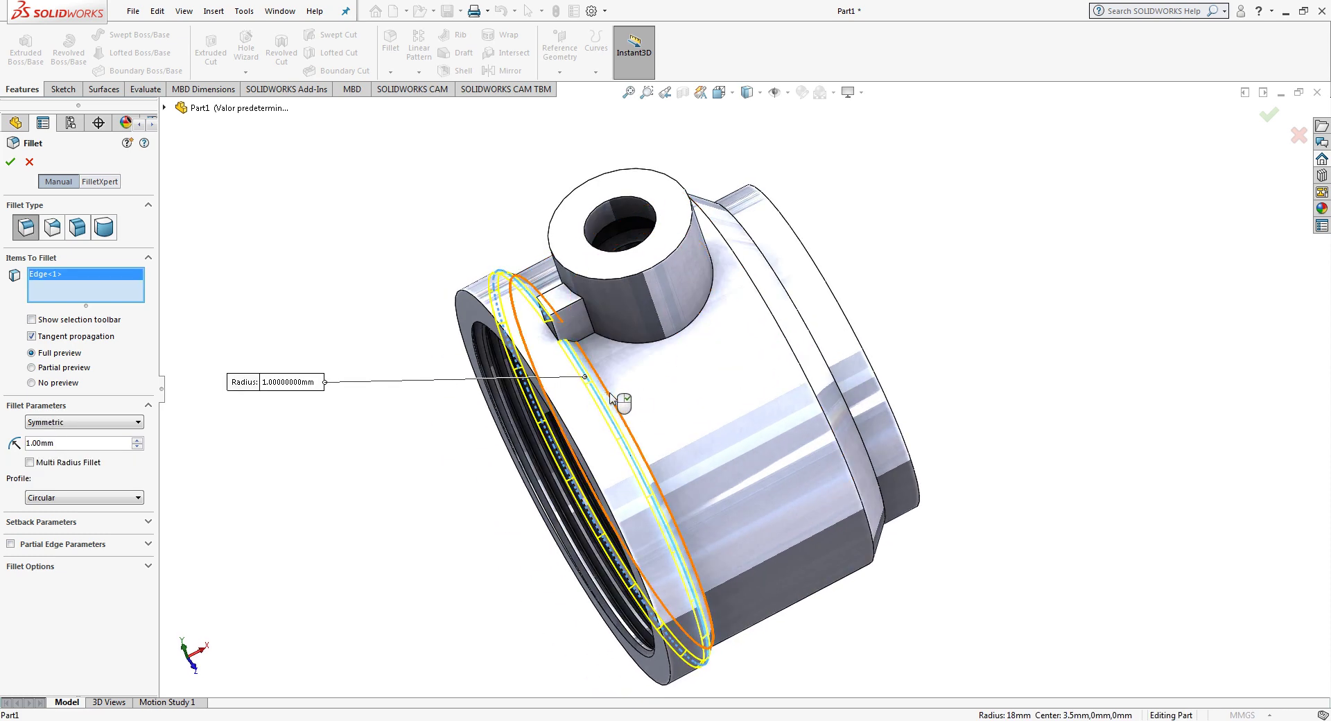
left_click(621, 400)
middle_click_drag(762, 375, 655, 383)
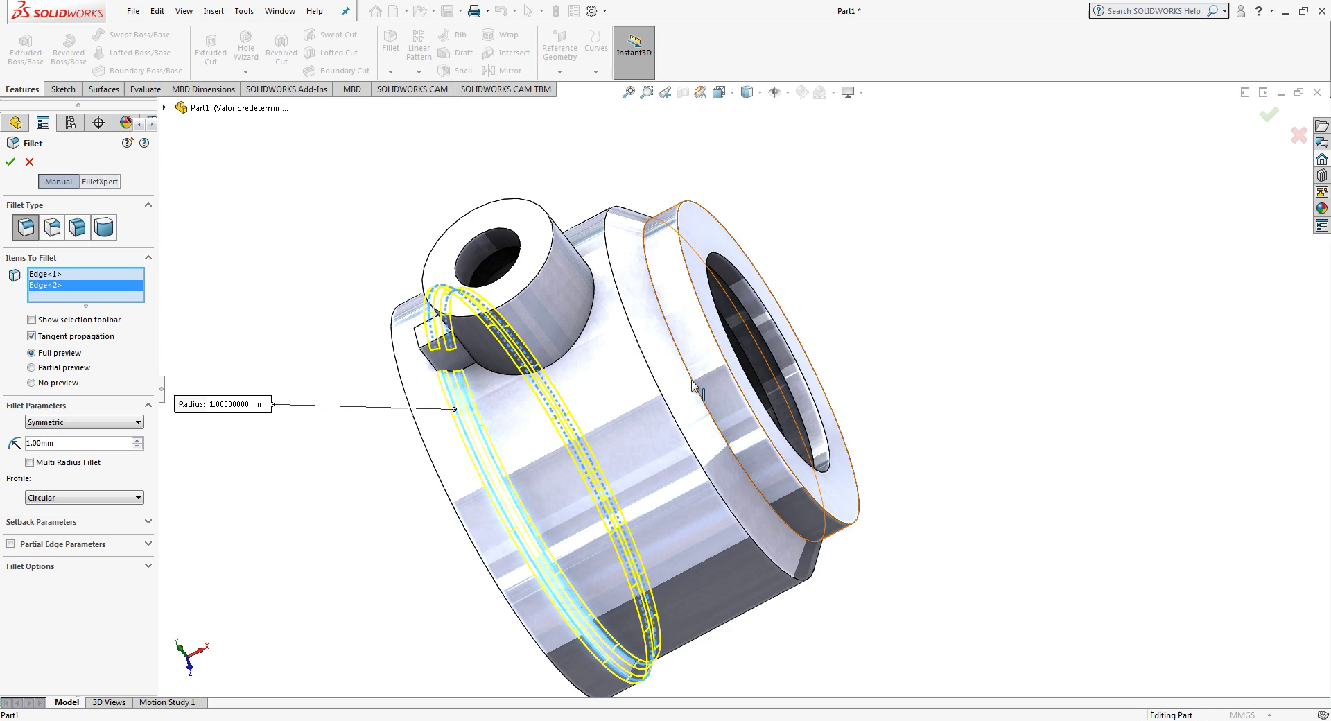
left_click(654, 383)
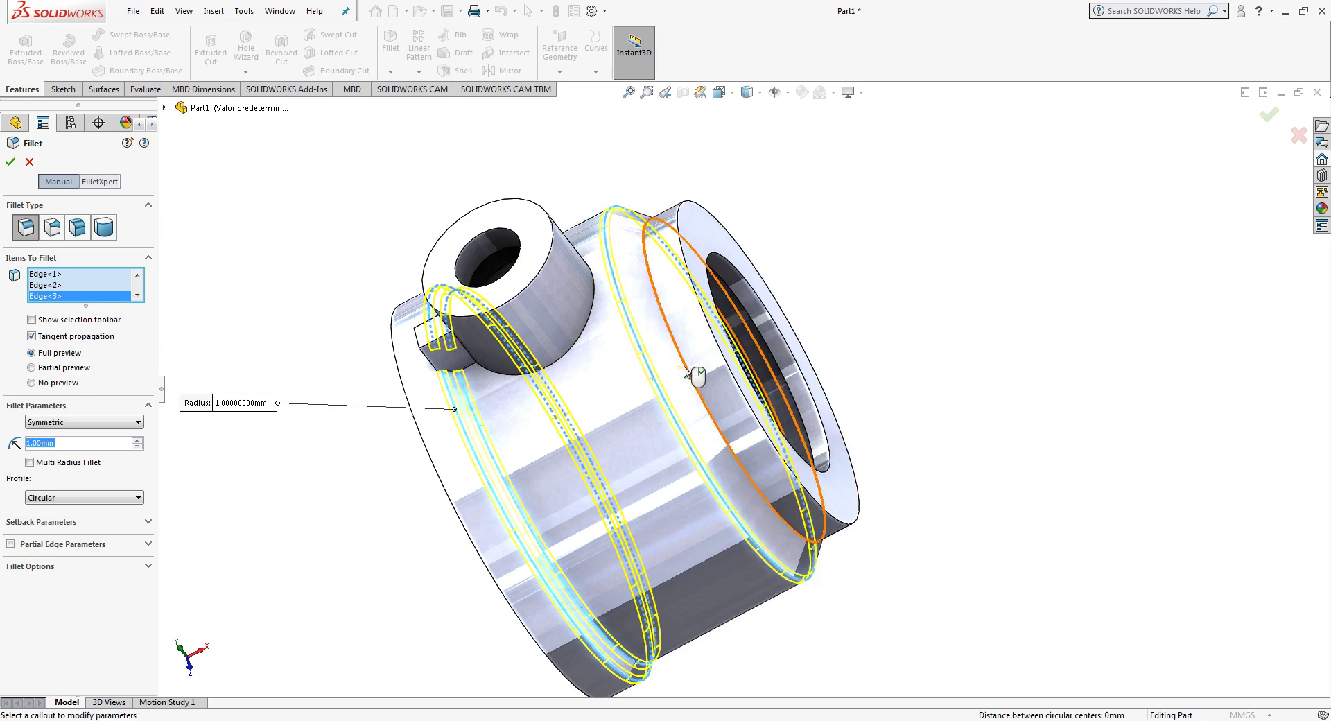
left_click(684, 371)
mouse_move(685, 370)
middle_mouse_down()
mouse_move(594, 393)
mouse_move(664, 380)
middle_mouse_up()
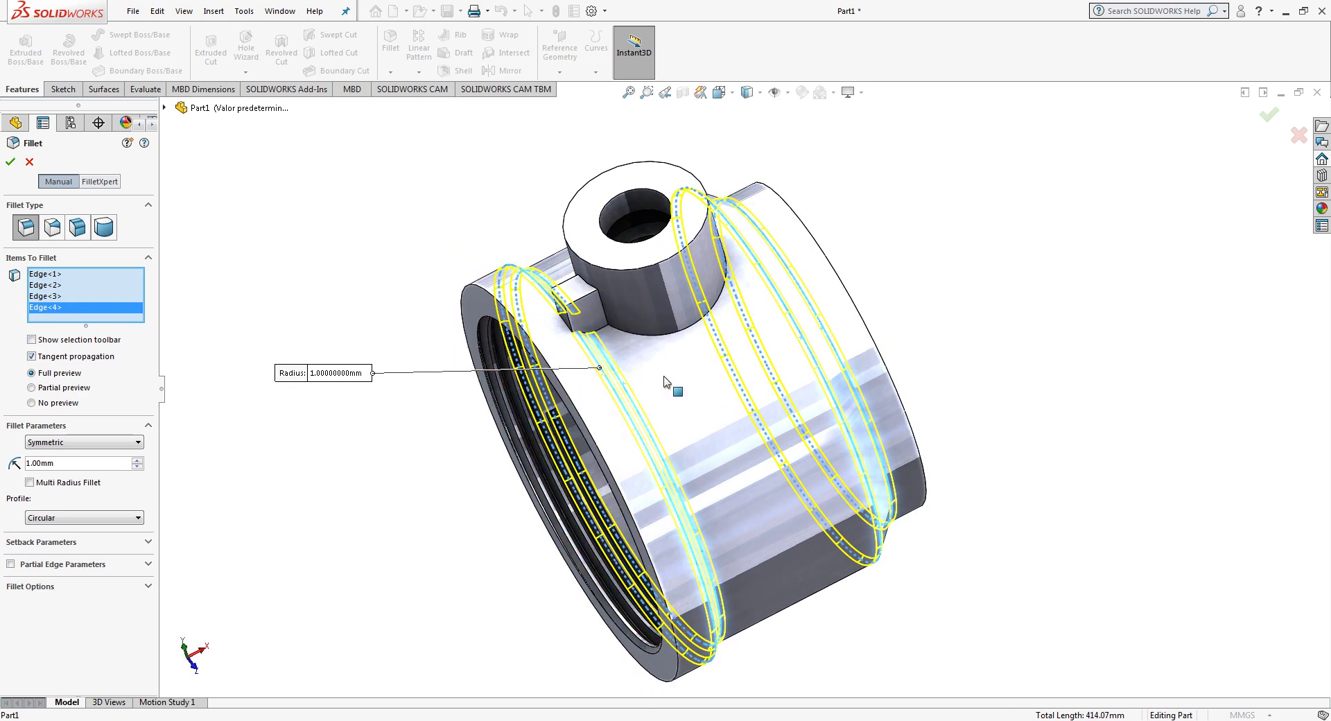
left_click(1271, 116)
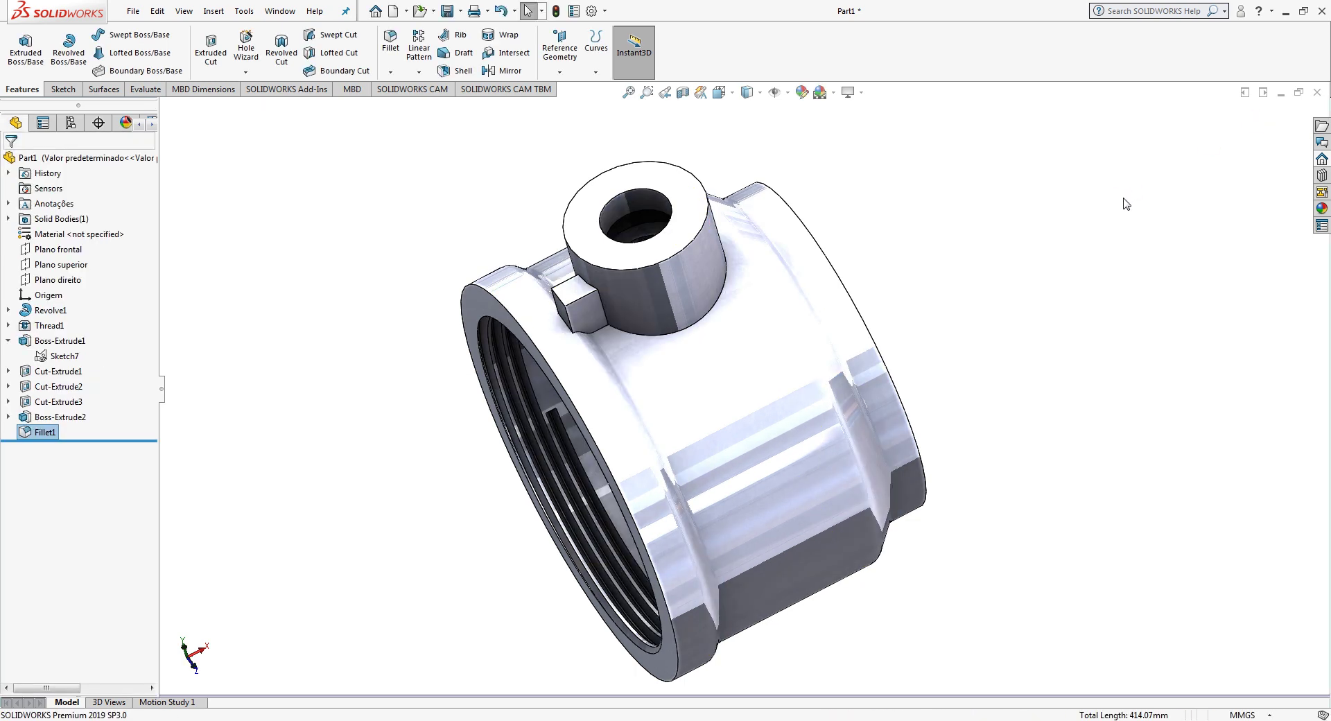
middle_click_drag(476, 143, 425, 94)
Step: Start a 0.30 mm fillet on the top boss's base edge and the first tab edges
left_click(390, 42)
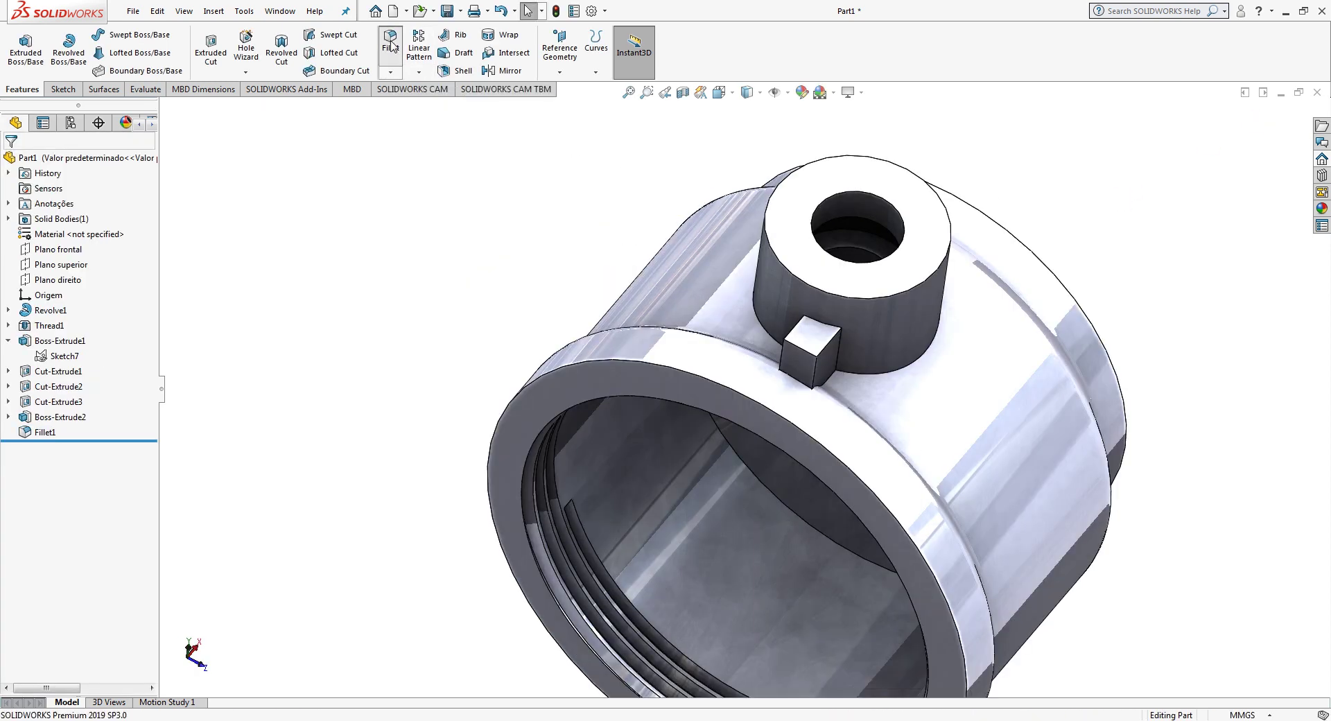
left_click(865, 378)
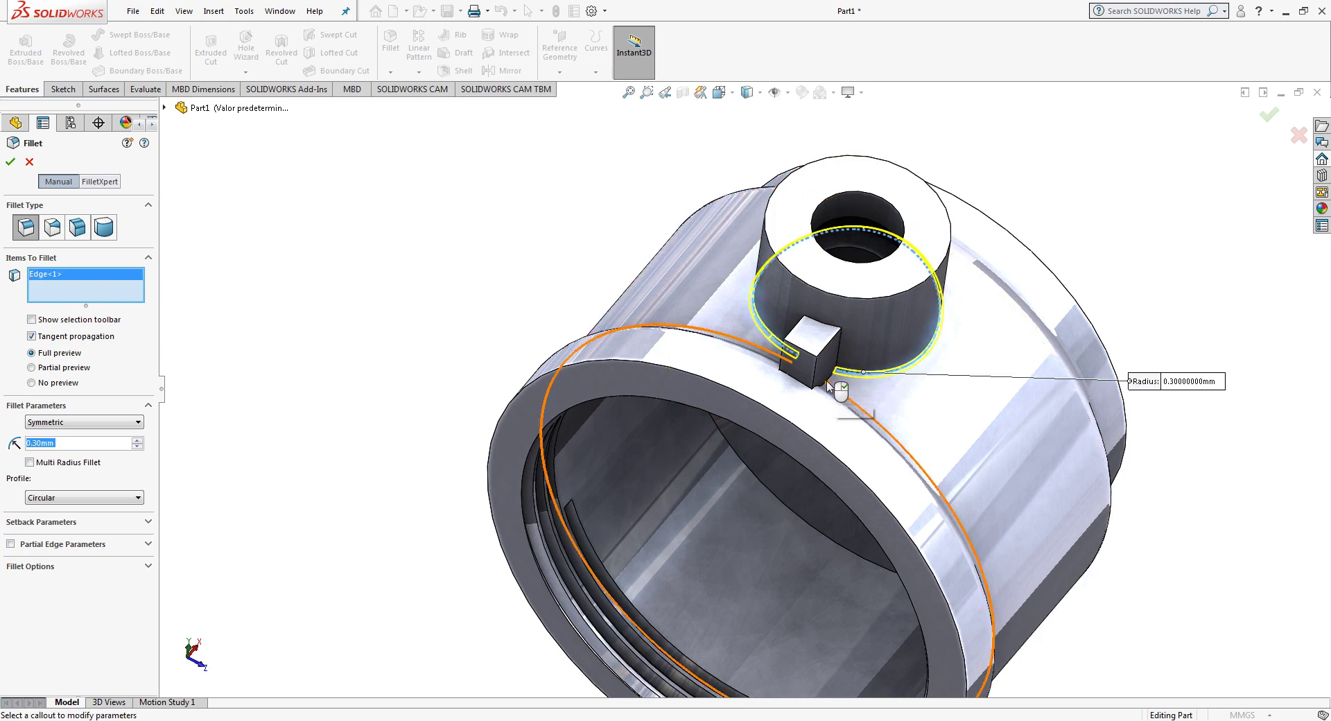
scroll(836, 379, "down", 2)
scroll(817, 378, "down", 1)
left_click(817, 377)
middle_click_drag(817, 377, 825, 402)
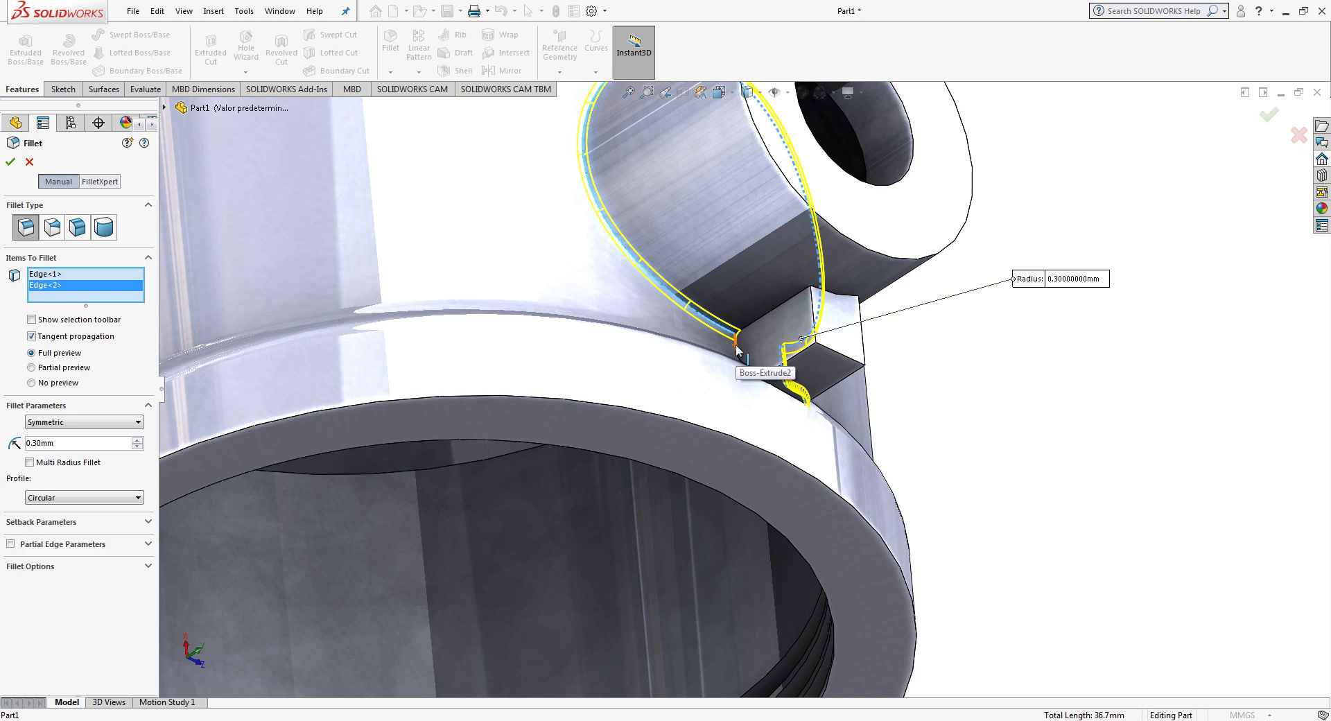
left_click(735, 350)
Step: Add the remaining square tab edges, seven in total, and accept the fillet
mouse_move(736, 350)
middle_mouse_down()
mouse_move(790, 393)
mouse_move(780, 311)
mouse_move(875, 316)
middle_mouse_up()
left_click(789, 392)
left_click(780, 301)
left_click(875, 316)
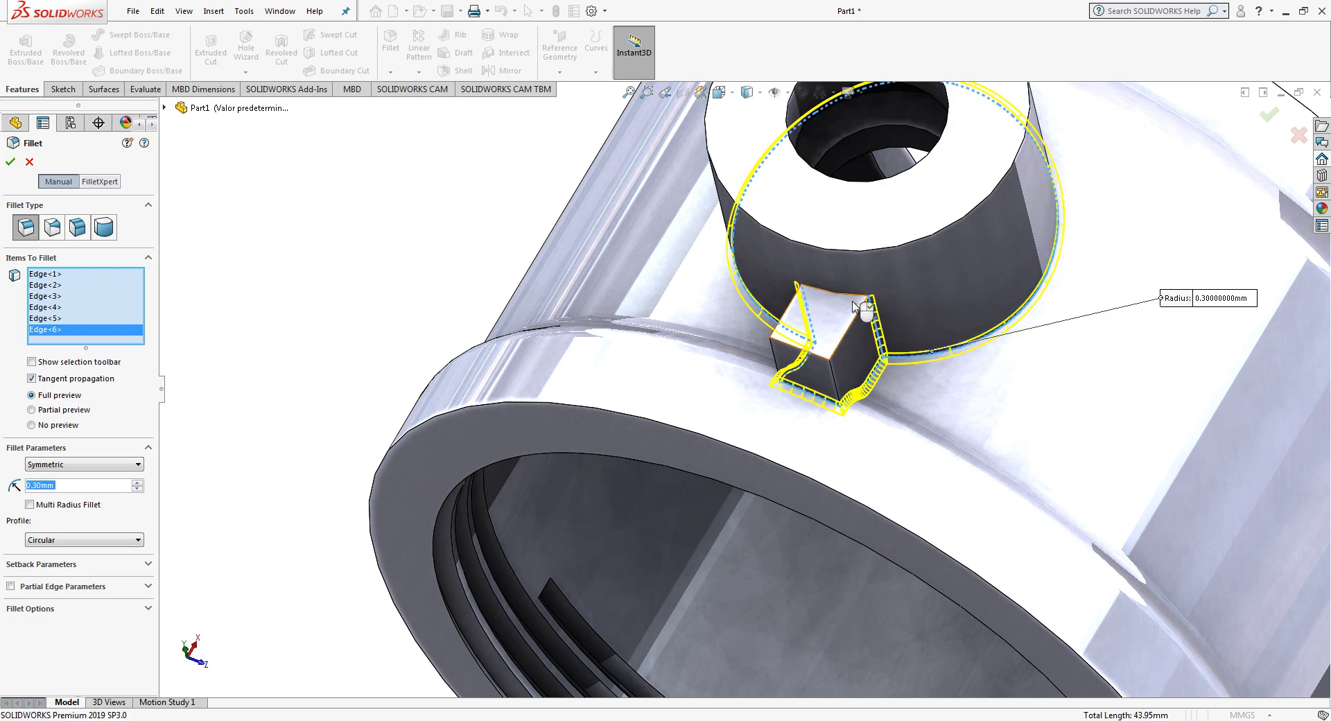
left_click(835, 289)
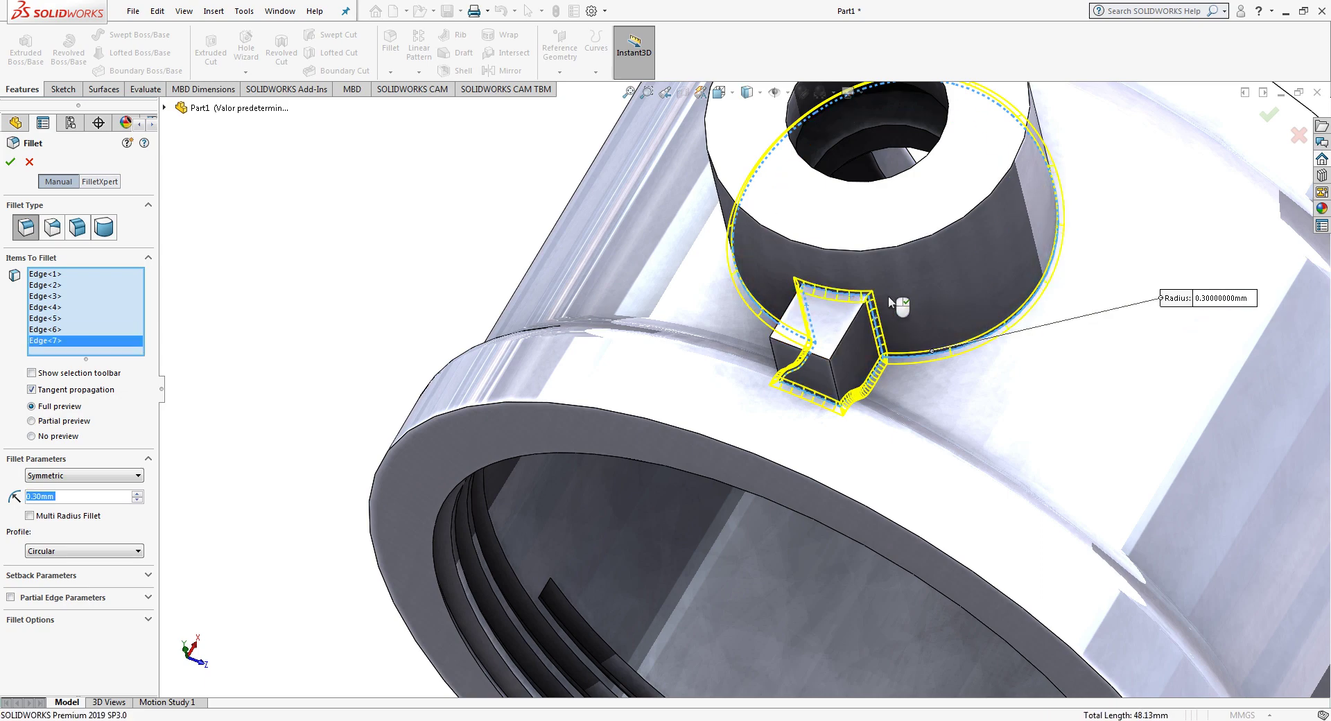
left_click(1266, 119)
scroll(1046, 342, "up", 3)
middle_click_drag(1046, 341, 981, 246)
scroll(1114, 350, "up", 3)
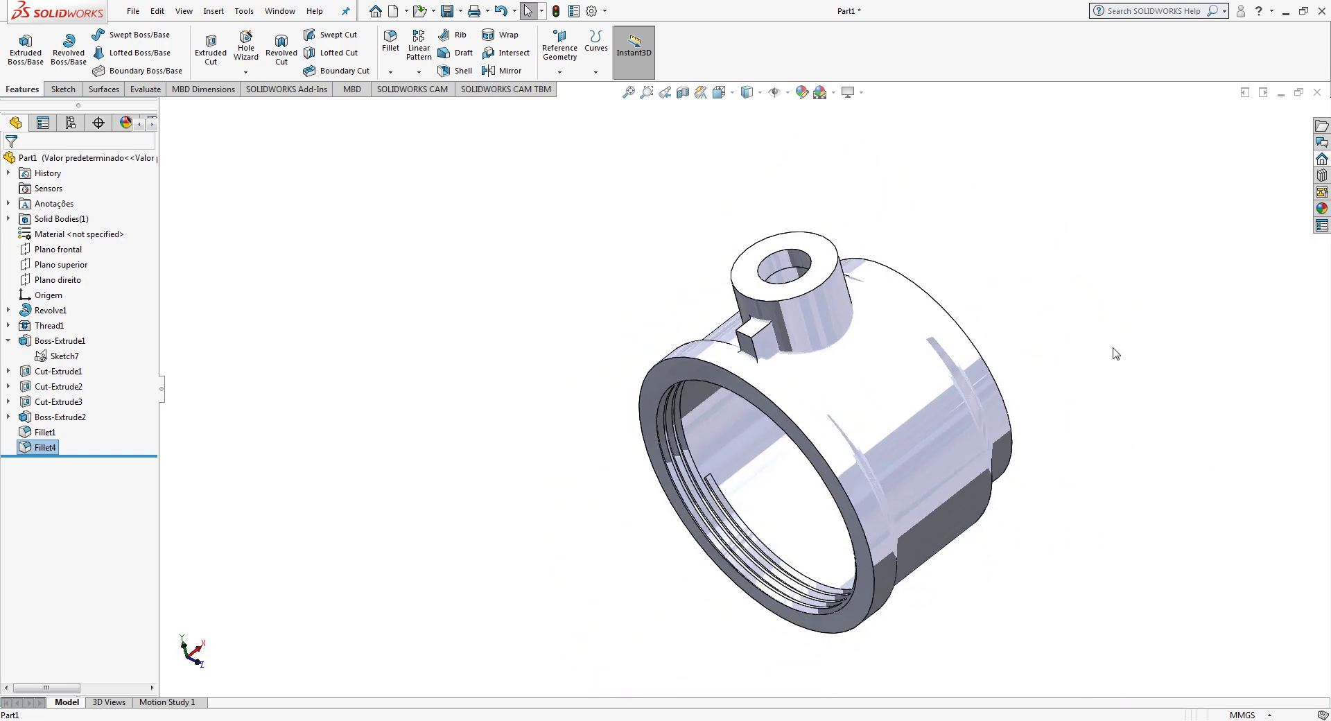
mouse_move(1114, 350)
middle_mouse_down()
mouse_move(950, 252)
mouse_move(909, 356)
mouse_move(927, 439)
middle_mouse_up()
Step: Sketch a circle and a hexagon centred on the origin on the part's end face
scroll(995, 481, "down", 2)
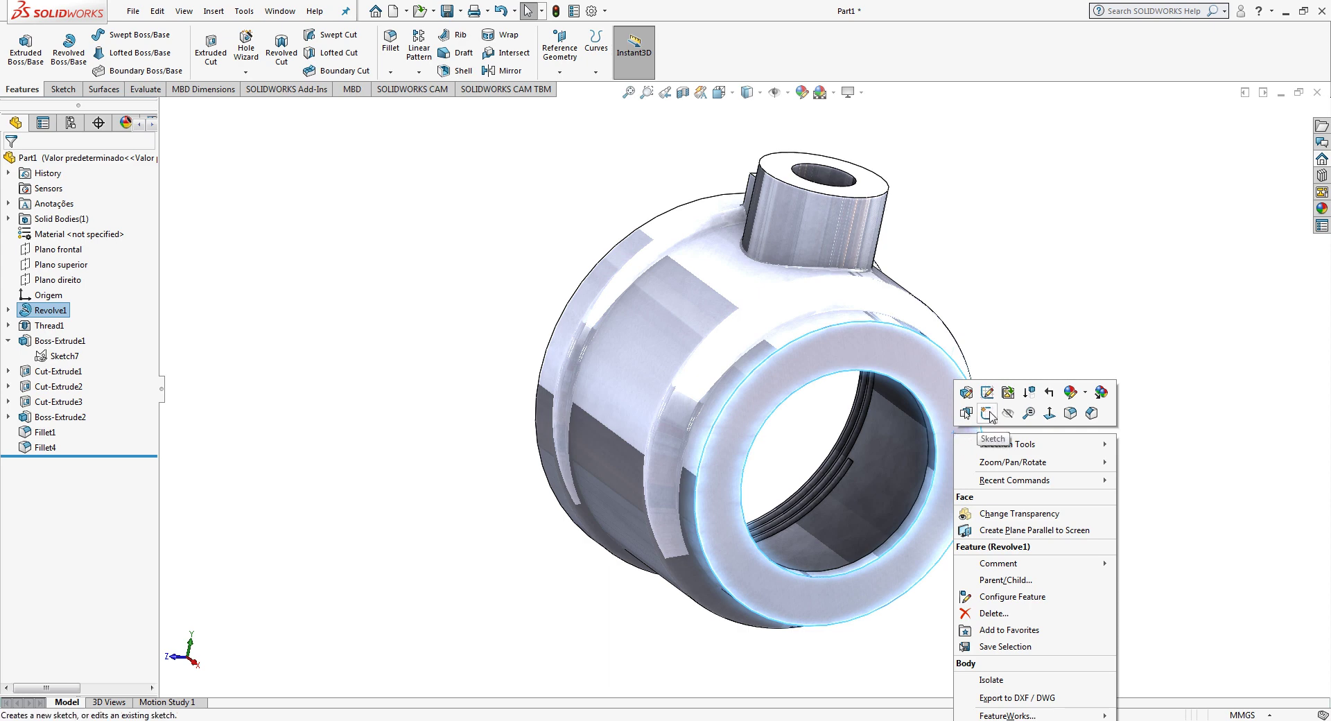
left_click(987, 414)
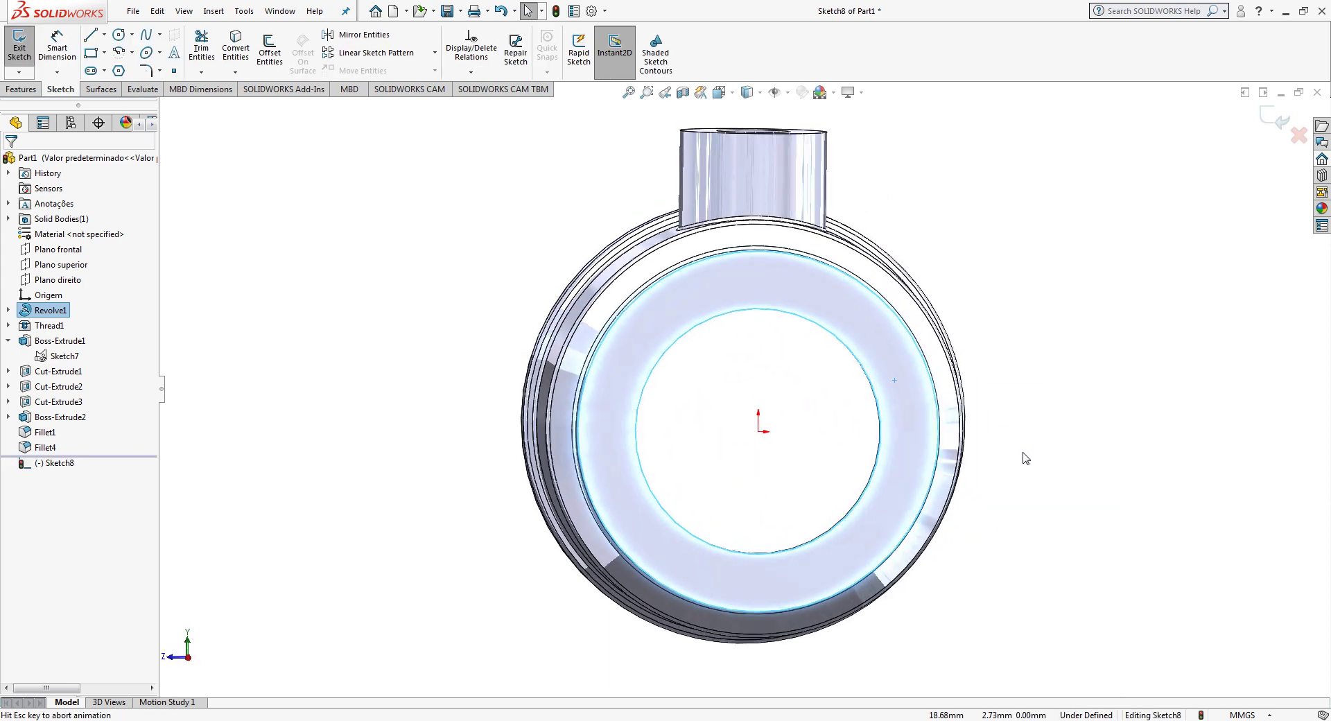
left_click(118, 34)
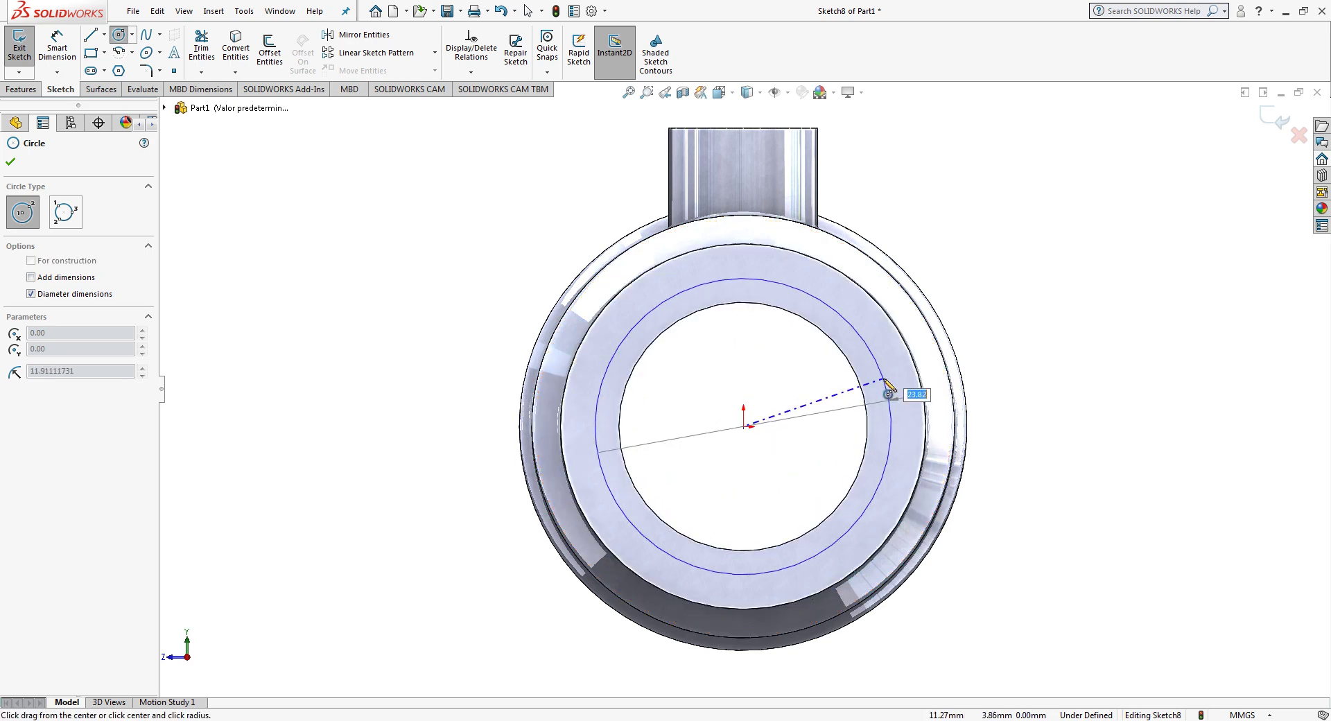
left_click_drag(744, 426, 887, 390)
left_click(120, 71)
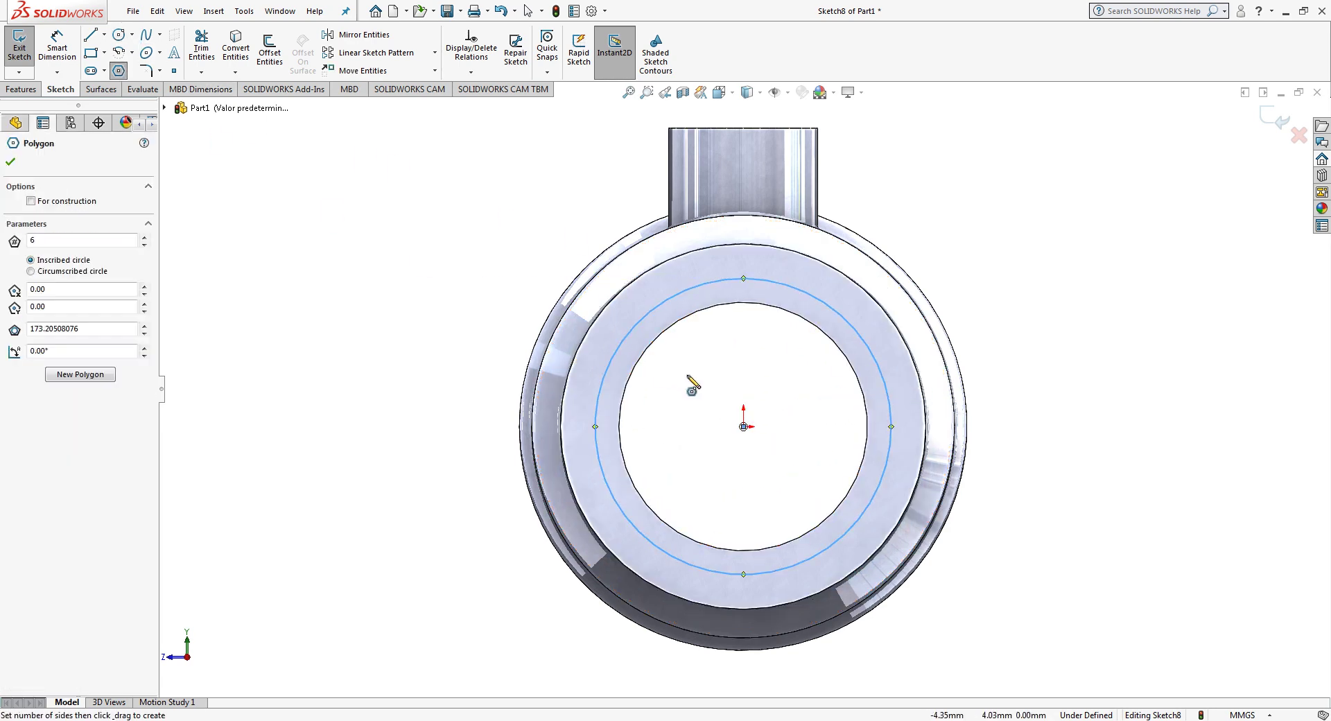
left_click_drag(744, 427, 1018, 428)
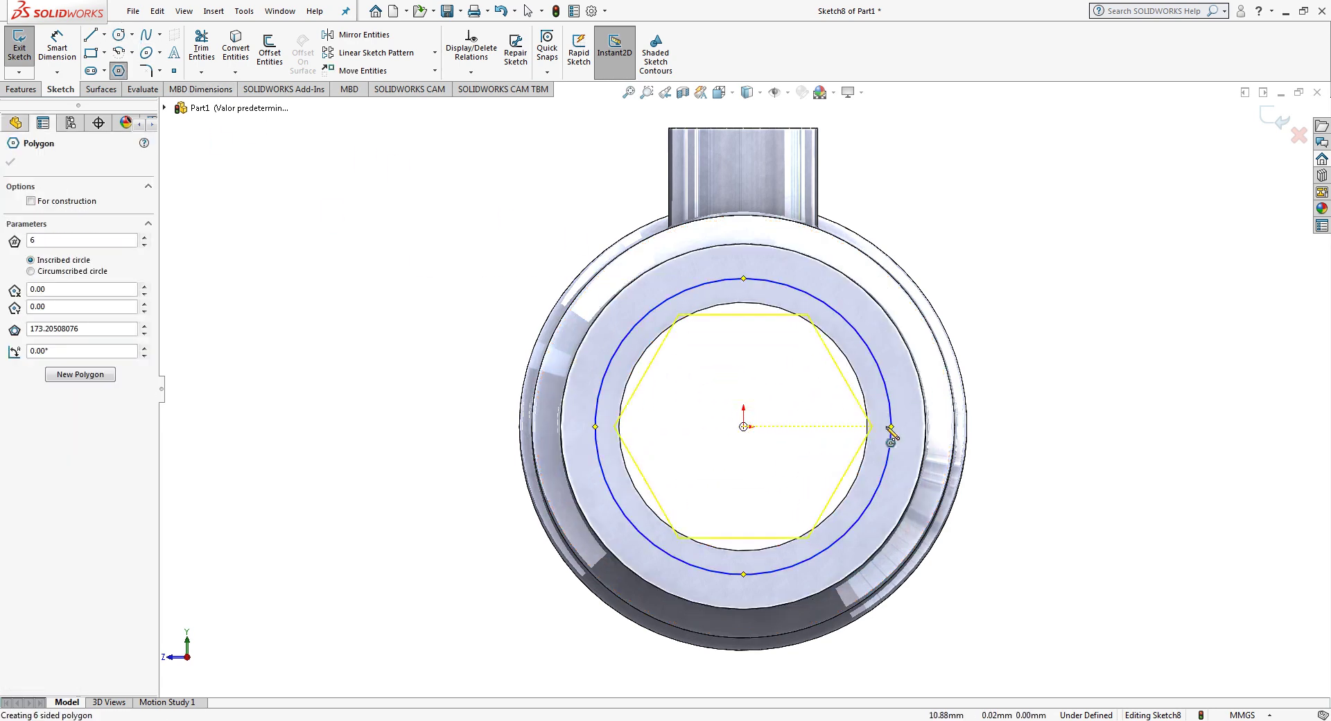
left_click(1013, 426)
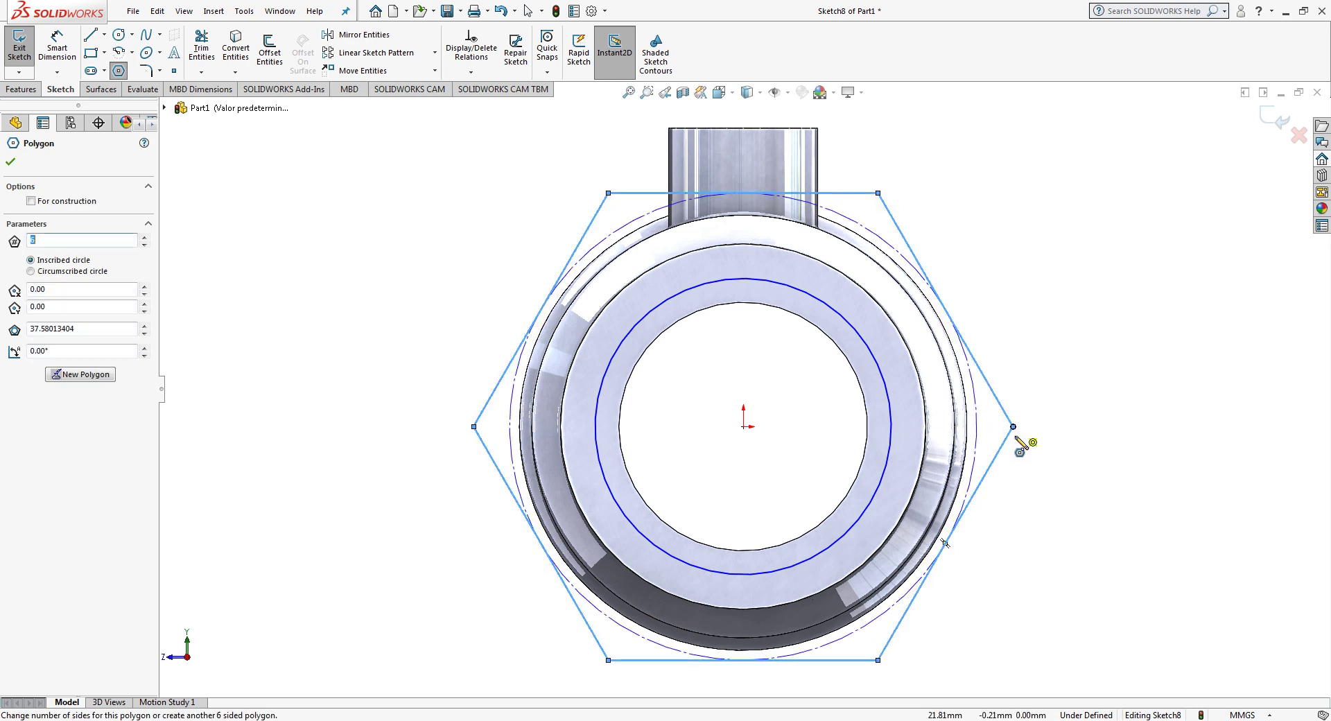
Step: Dimension the hexagon to 30 mm and the inner circle to 25.40 mm
left_click(72, 51)
left_click(912, 271)
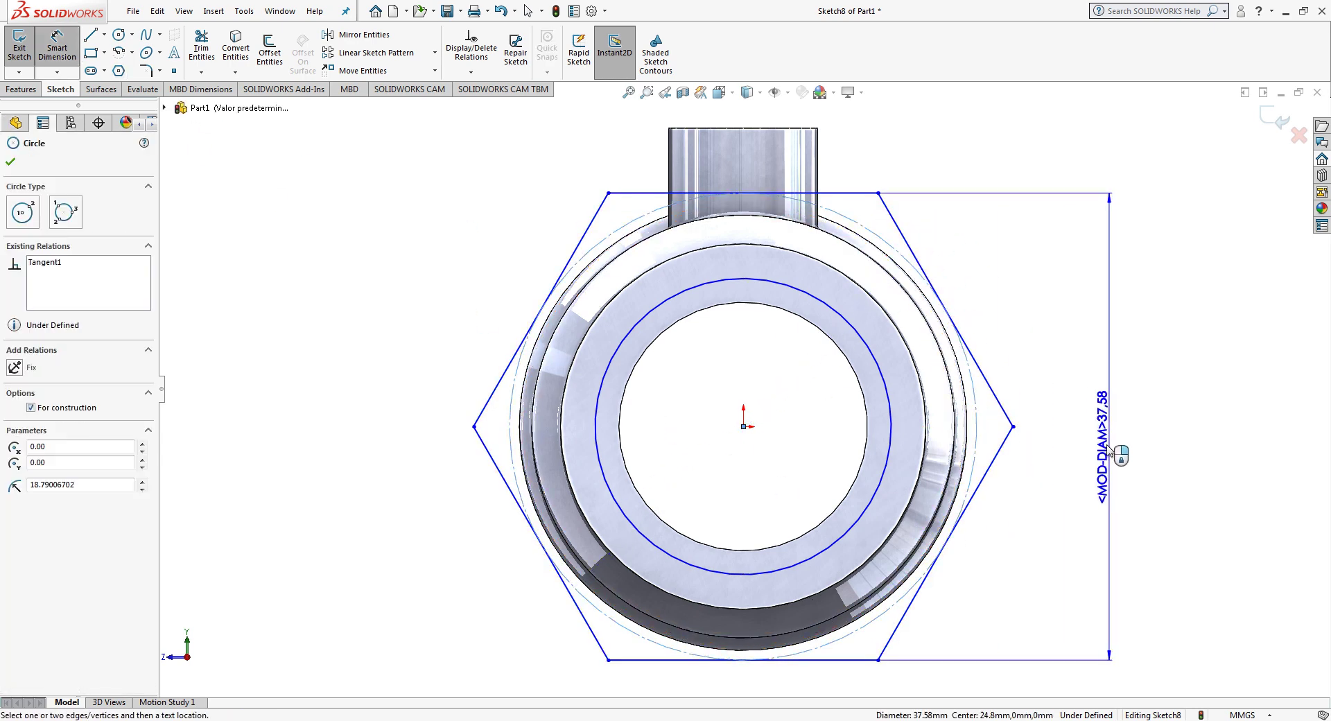
left_click(1084, 433)
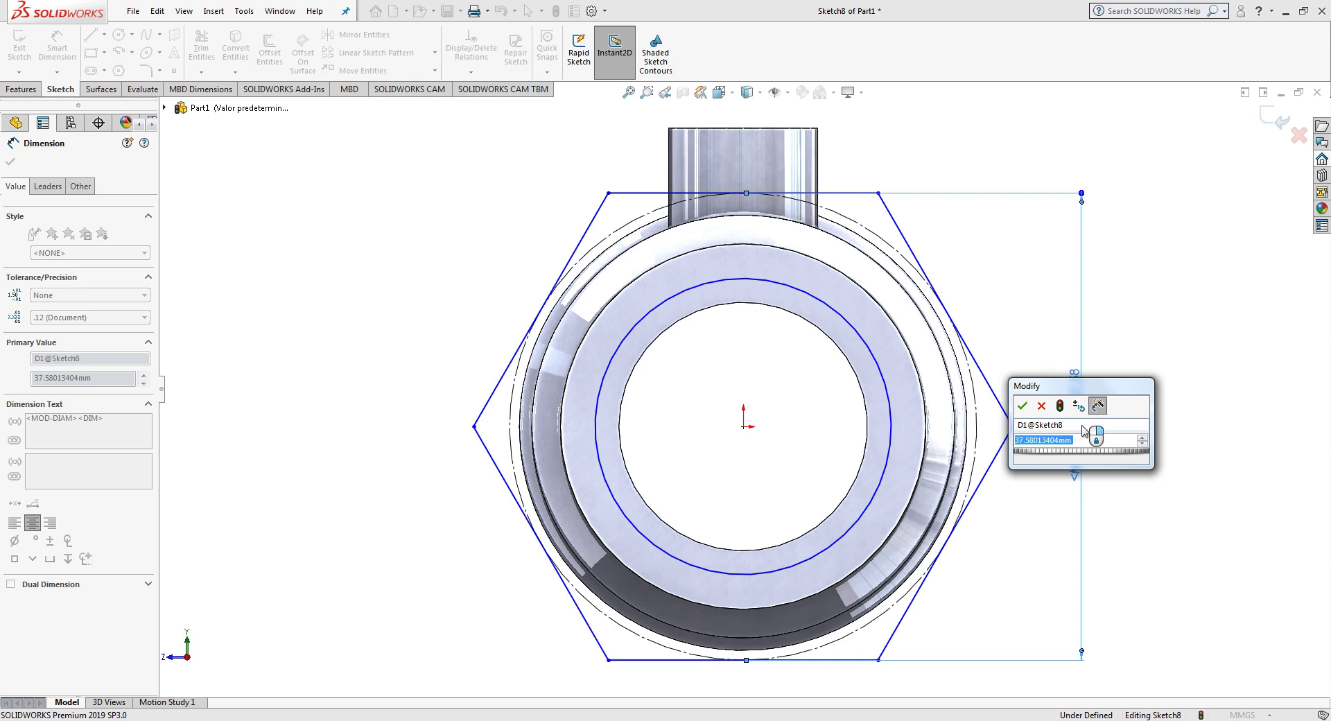
type("30")
key("Return")
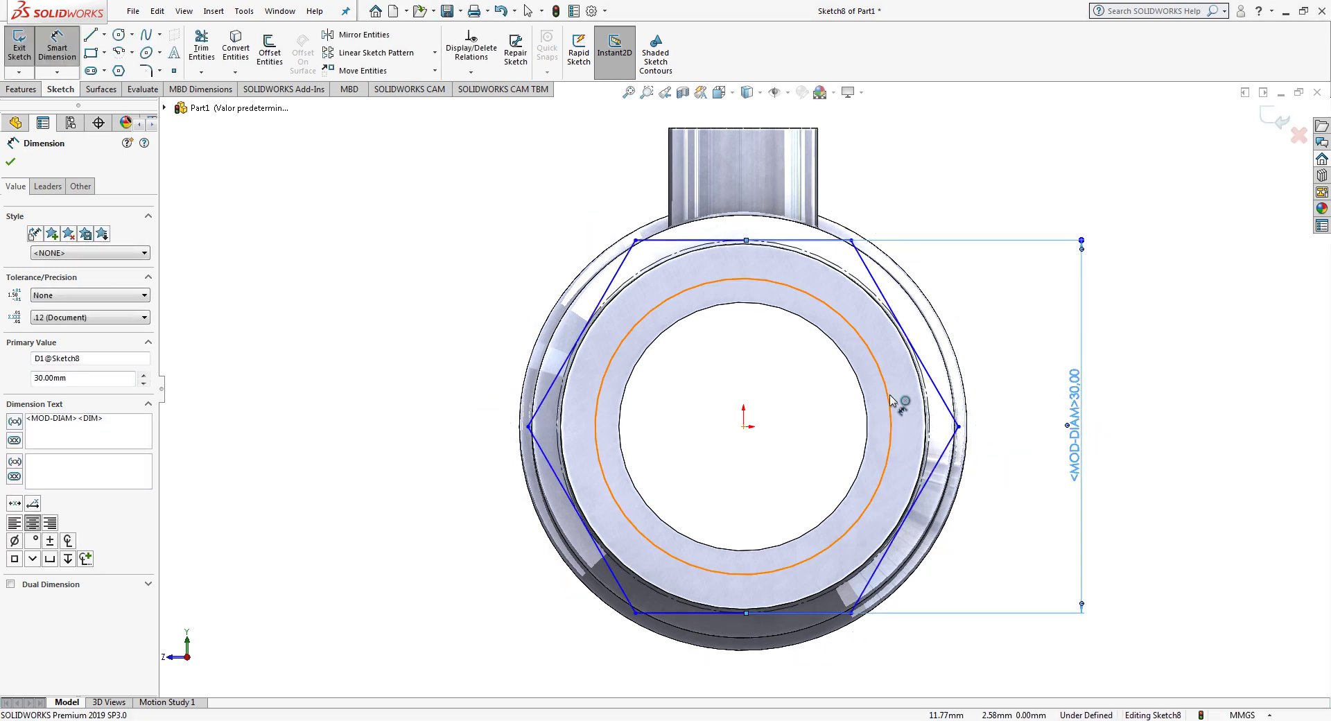
left_click(892, 400)
left_click(1005, 428)
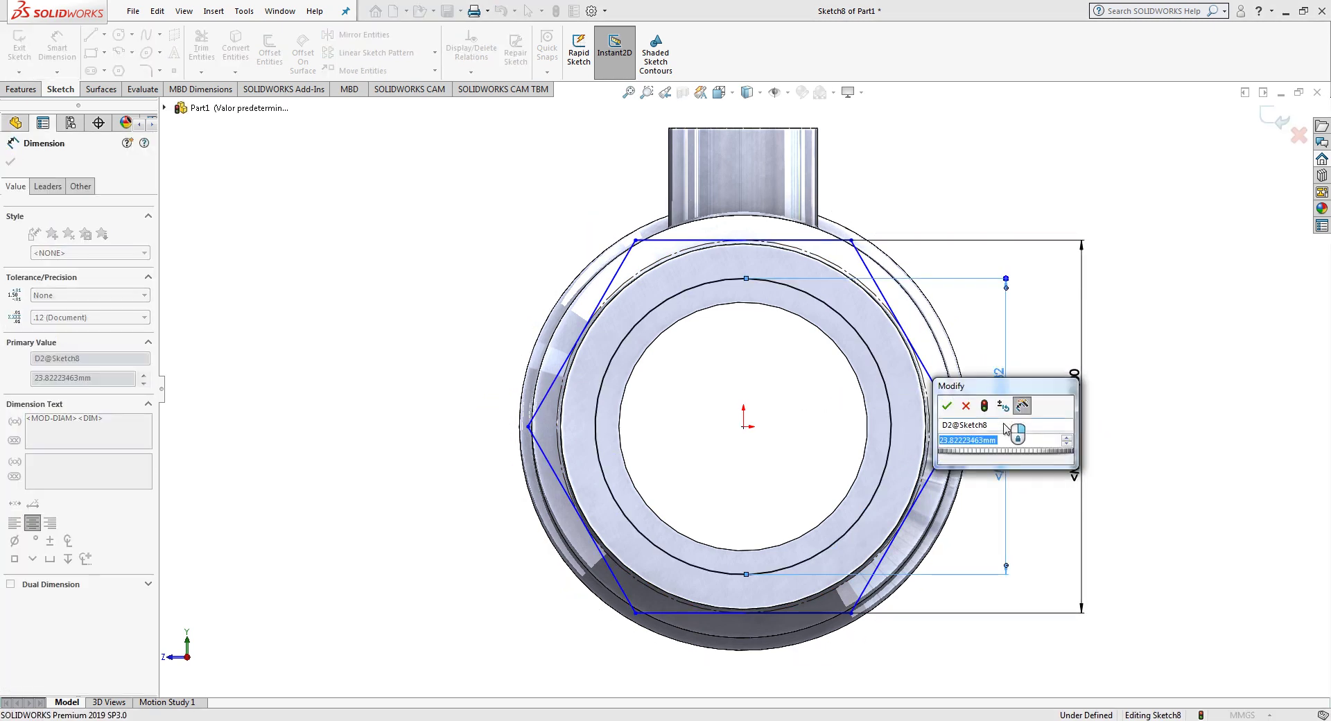
type("25.")
type("4")
key("Return")
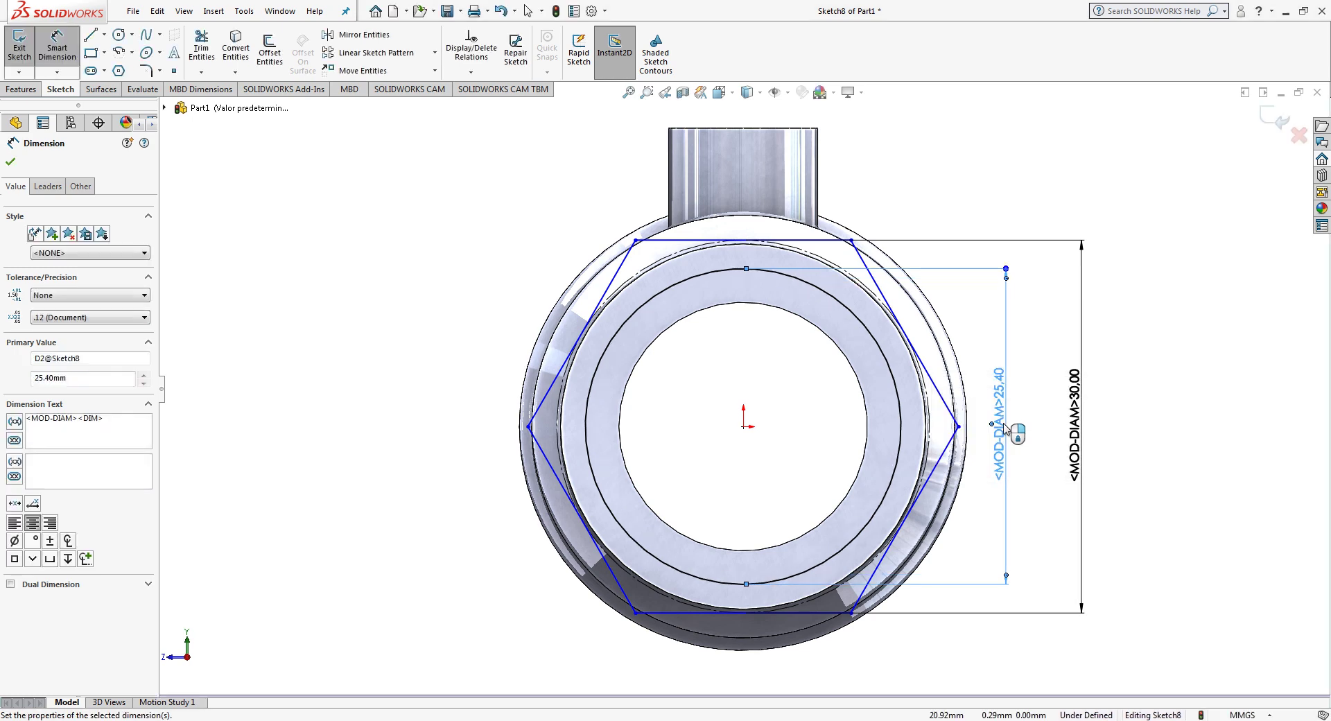
Step: Exit the sketch, switch to isometric view and start an Extruded Boss/Base
left_click(1276, 124)
key("ctrl+7")
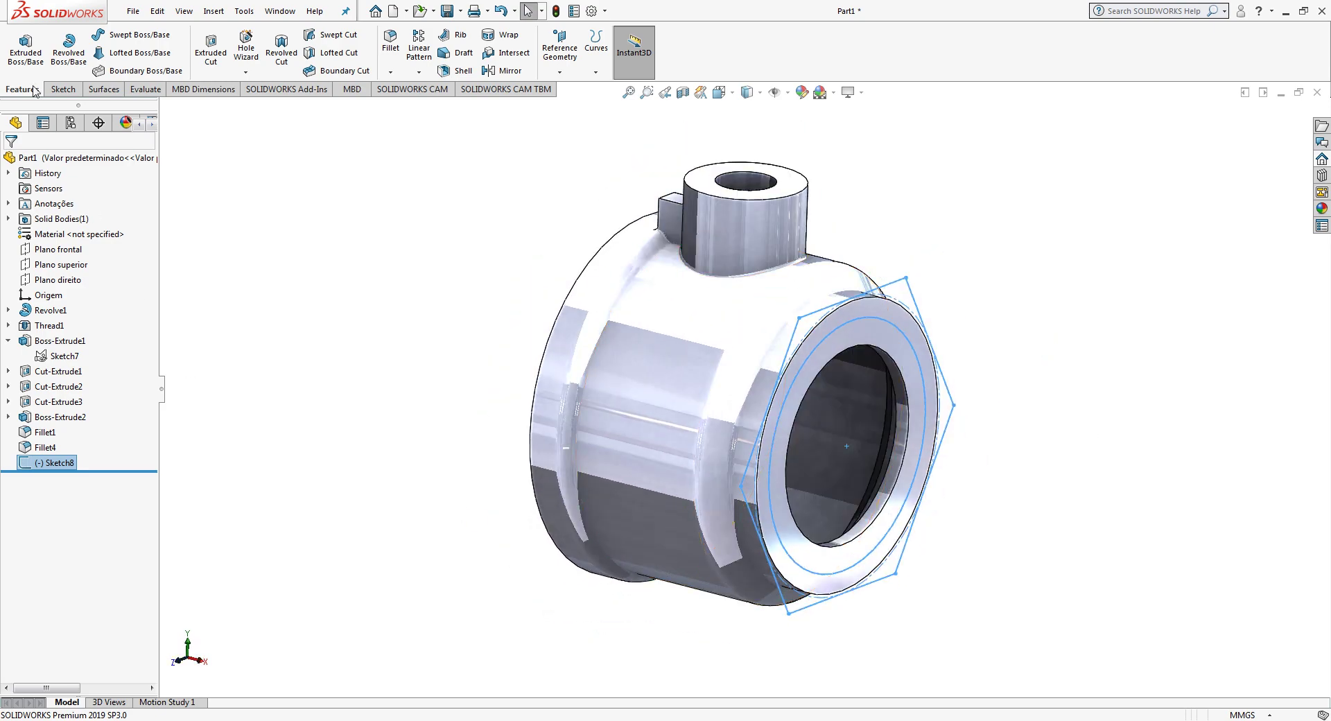
left_click(26, 48)
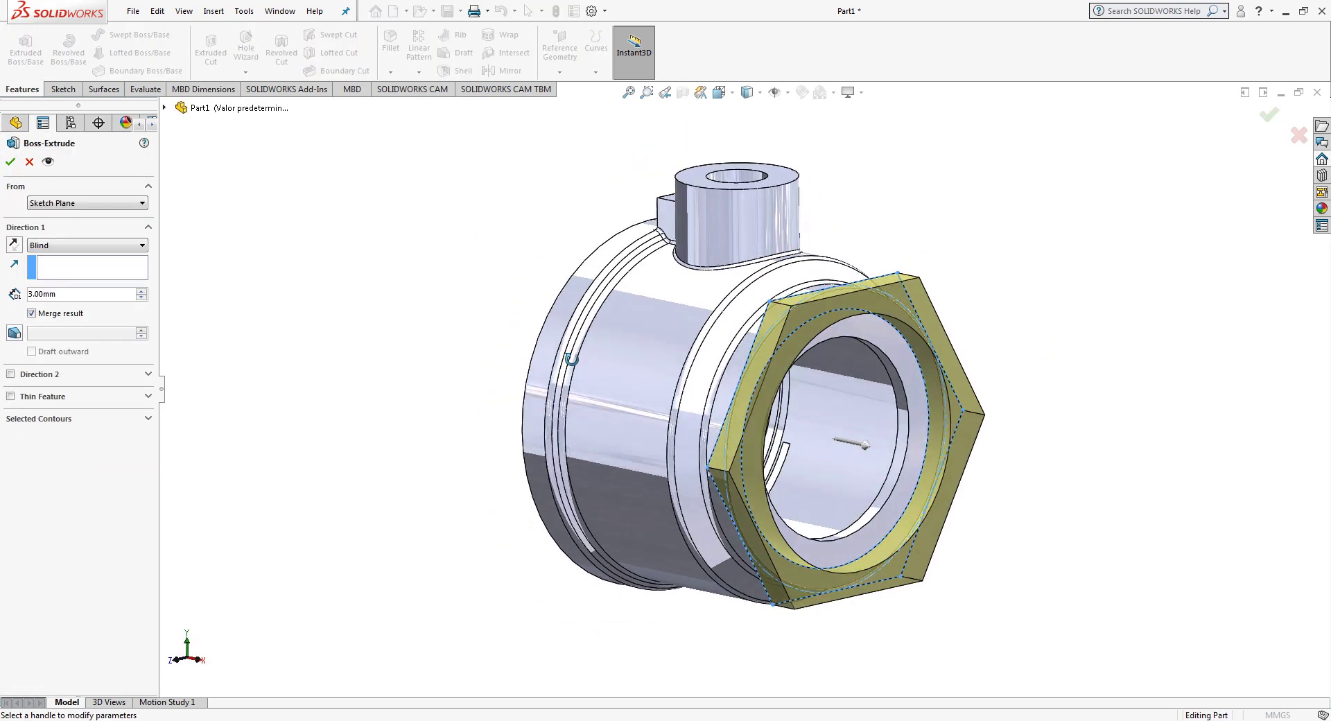
Step: Extrude the hexagon-and-circle sketch 14 mm blind as Boss-Extrude3
middle_click_drag(493, 393, 561, 360)
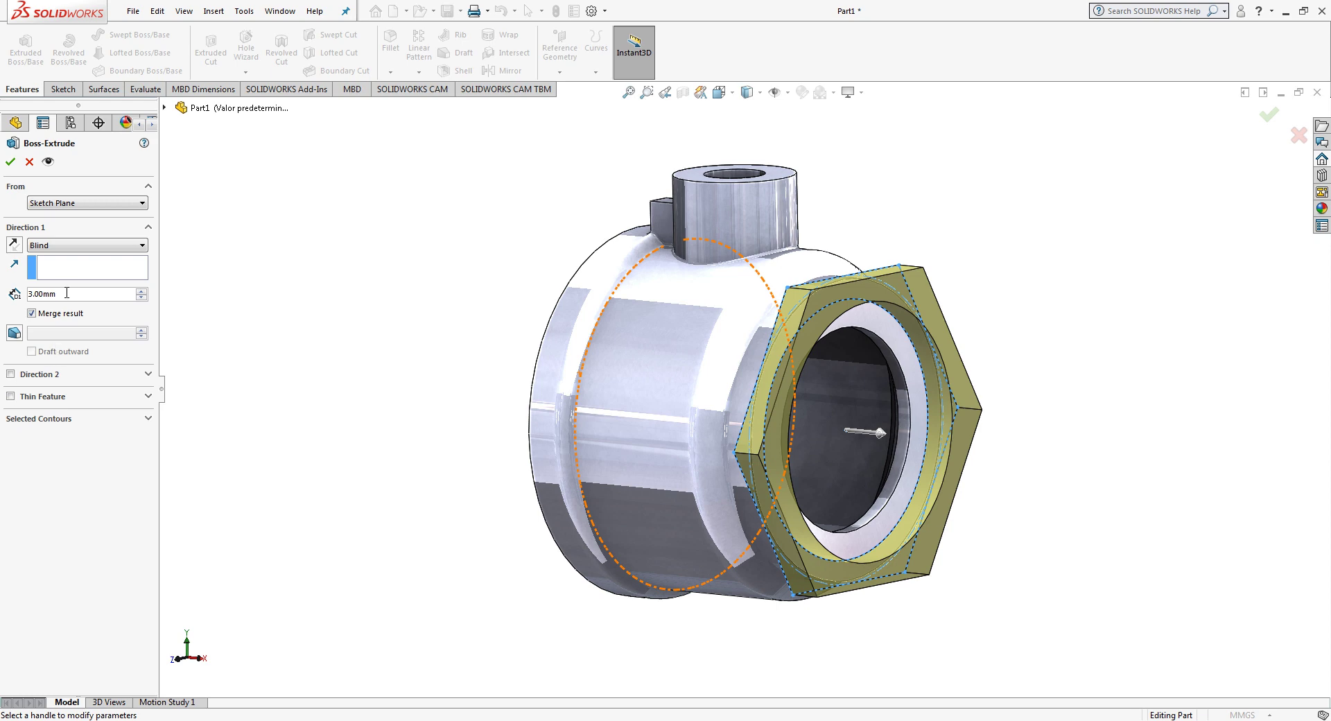
type("14")
key("Return")
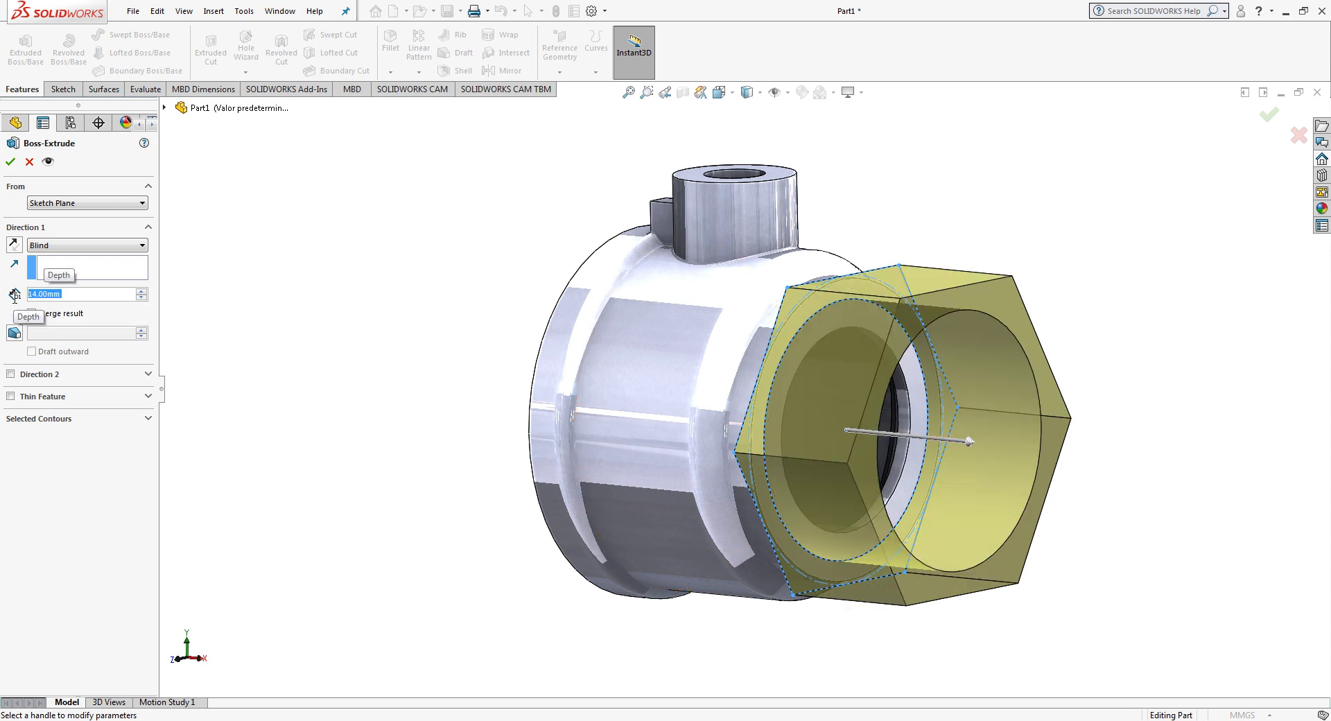
left_click(1270, 119)
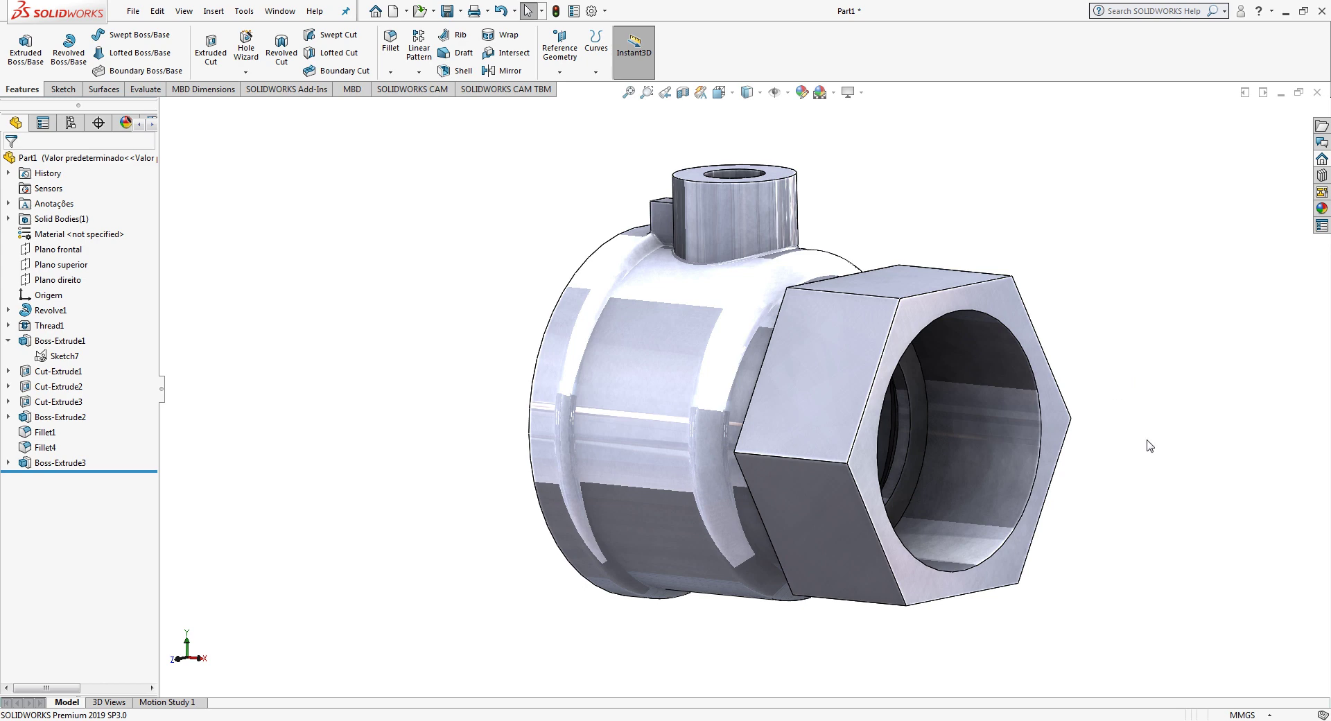
Step: Apply a 1 mm fillet to all six hex corner edges of the nut
left_click(389, 49)
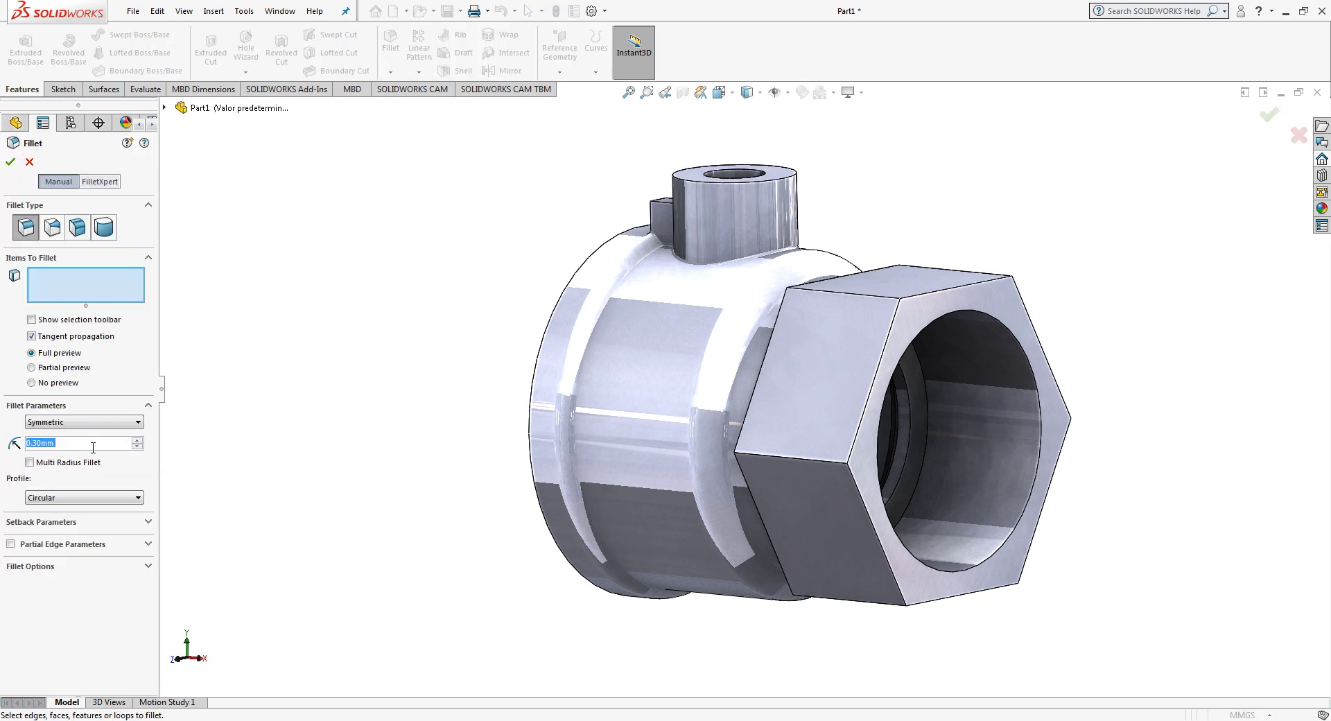
type("1")
key("Return")
left_click(893, 305)
mouse_move(864, 368)
middle_mouse_down()
mouse_move(894, 475)
mouse_move(912, 369)
mouse_move(768, 381)
middle_mouse_up()
left_click(894, 476)
left_click(914, 376)
left_click(748, 368)
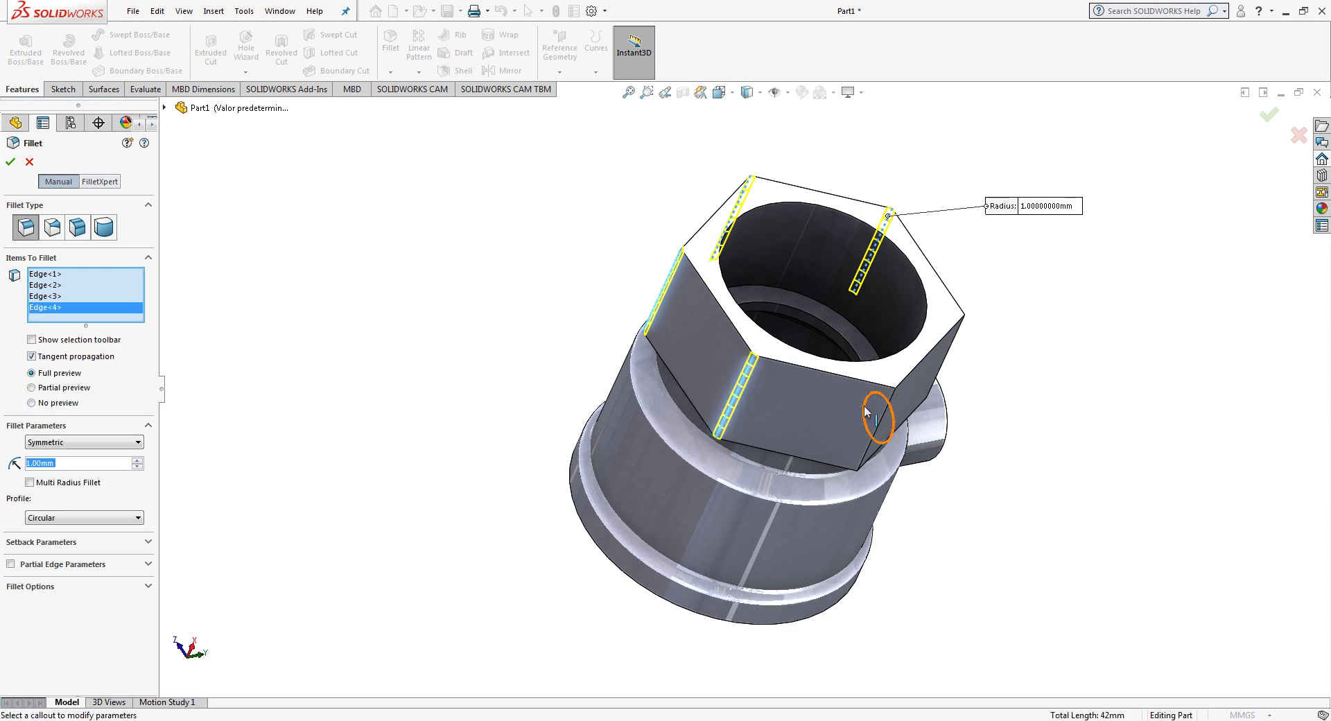
mouse_move(866, 412)
middle_mouse_down()
mouse_move(751, 351)
mouse_move(822, 335)
mouse_move(751, 346)
mouse_move(1202, 172)
mouse_move(550, 300)
mouse_move(618, 247)
mouse_move(770, 250)
mouse_move(749, 233)
middle_mouse_up()
left_click(751, 351)
left_click(750, 345)
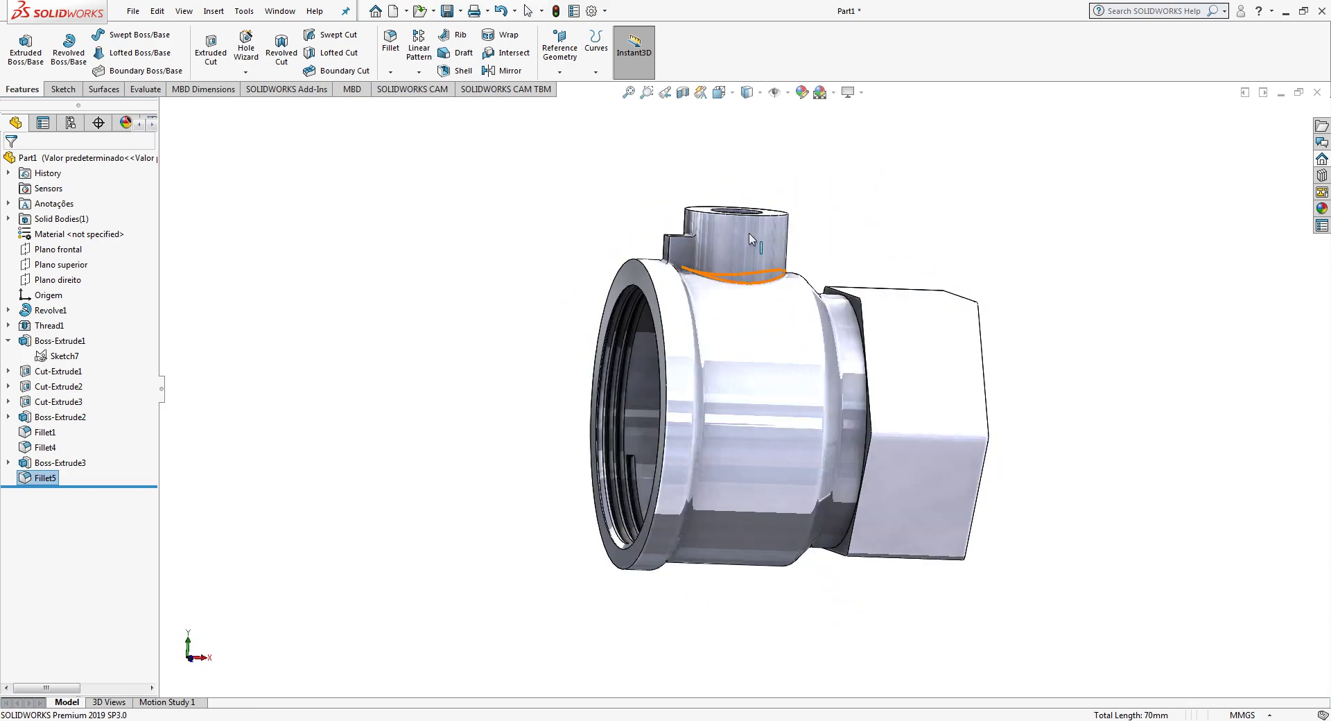
left_click(714, 97)
Step: On the Front plane, draw a closed triangle of lines at the nut's outer corner
left_click(707, 419)
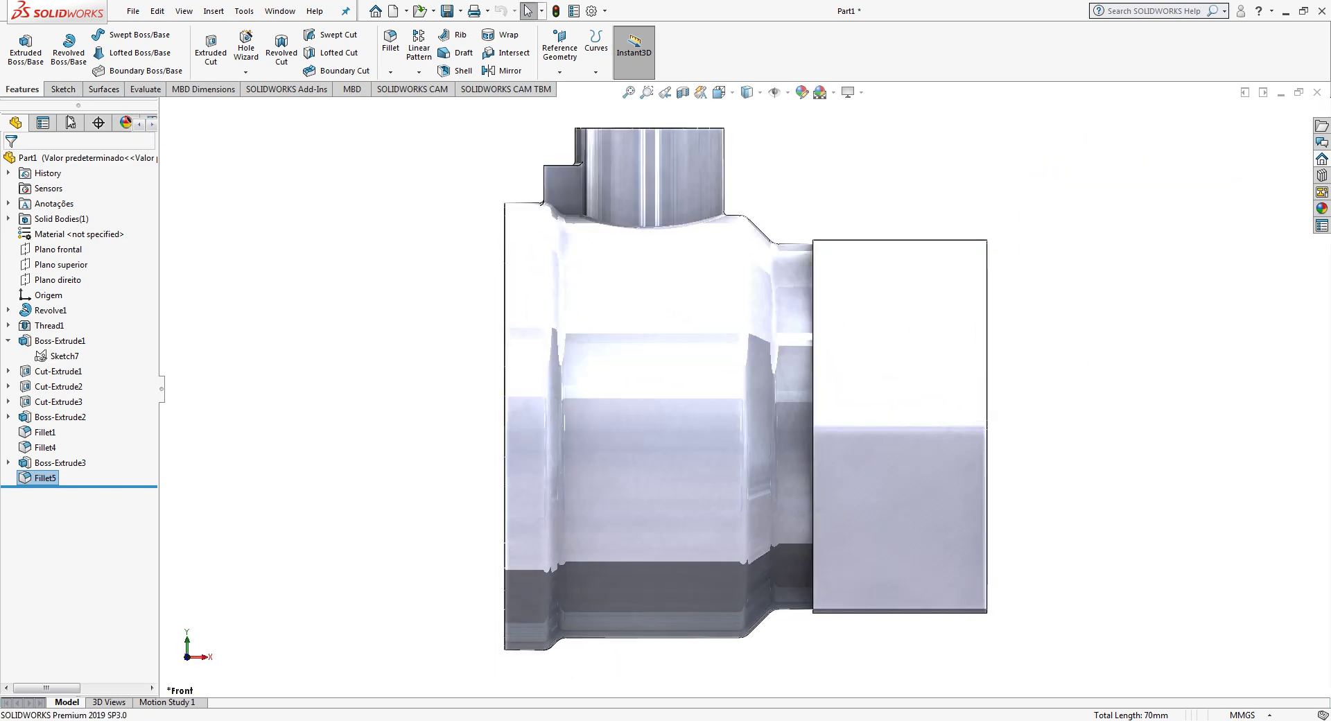
left_click(60, 249)
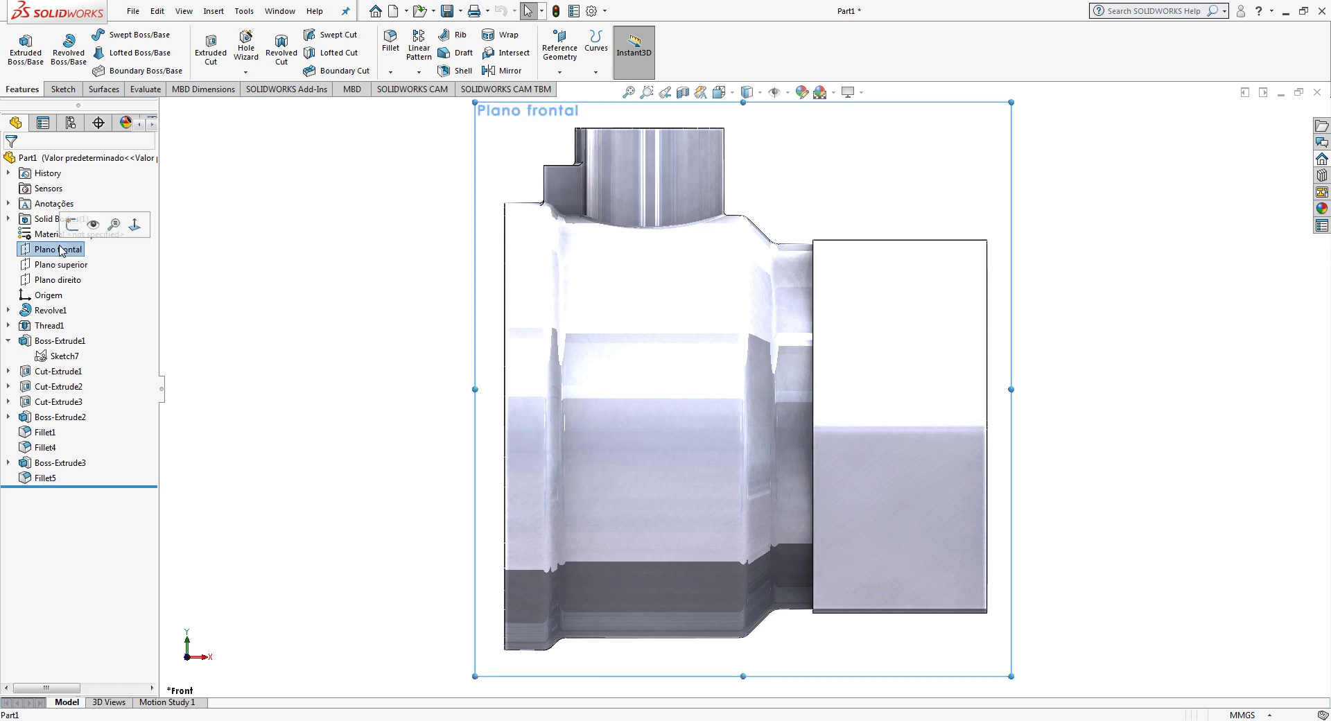
left_click(63, 88)
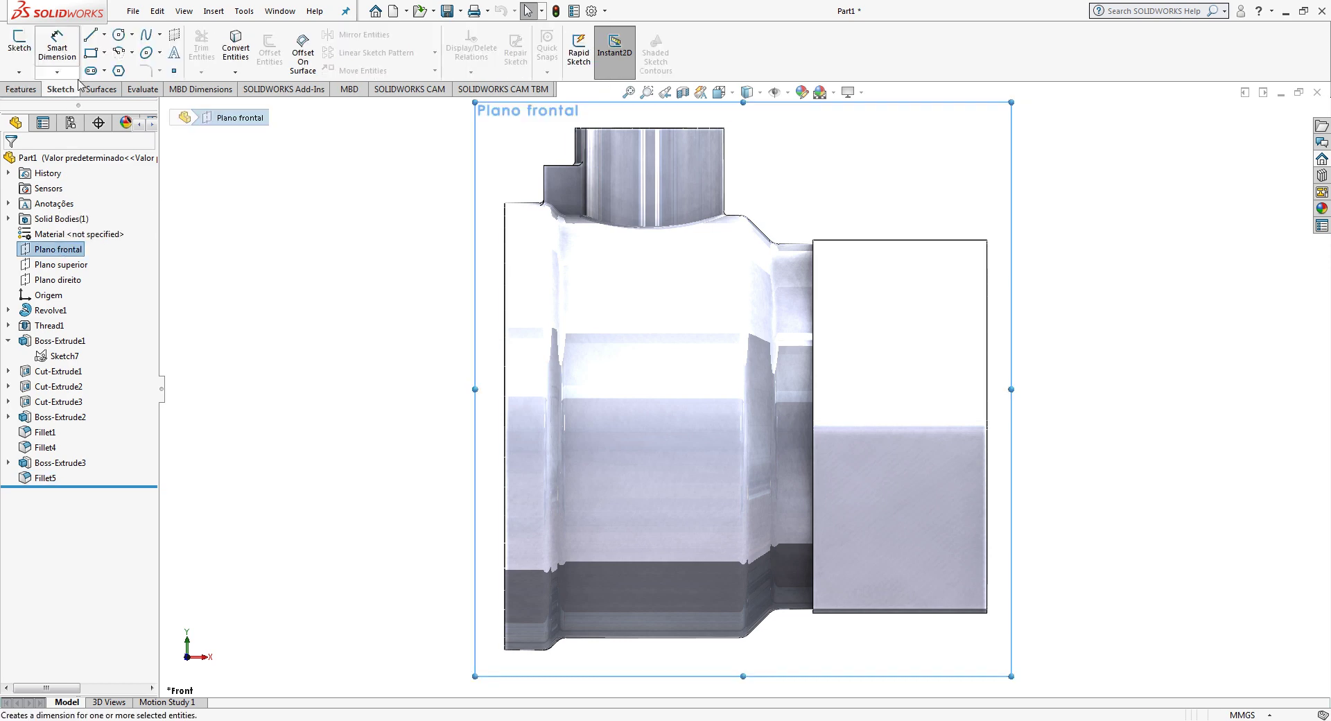
left_click(90, 33)
scroll(1073, 232, "down", 3)
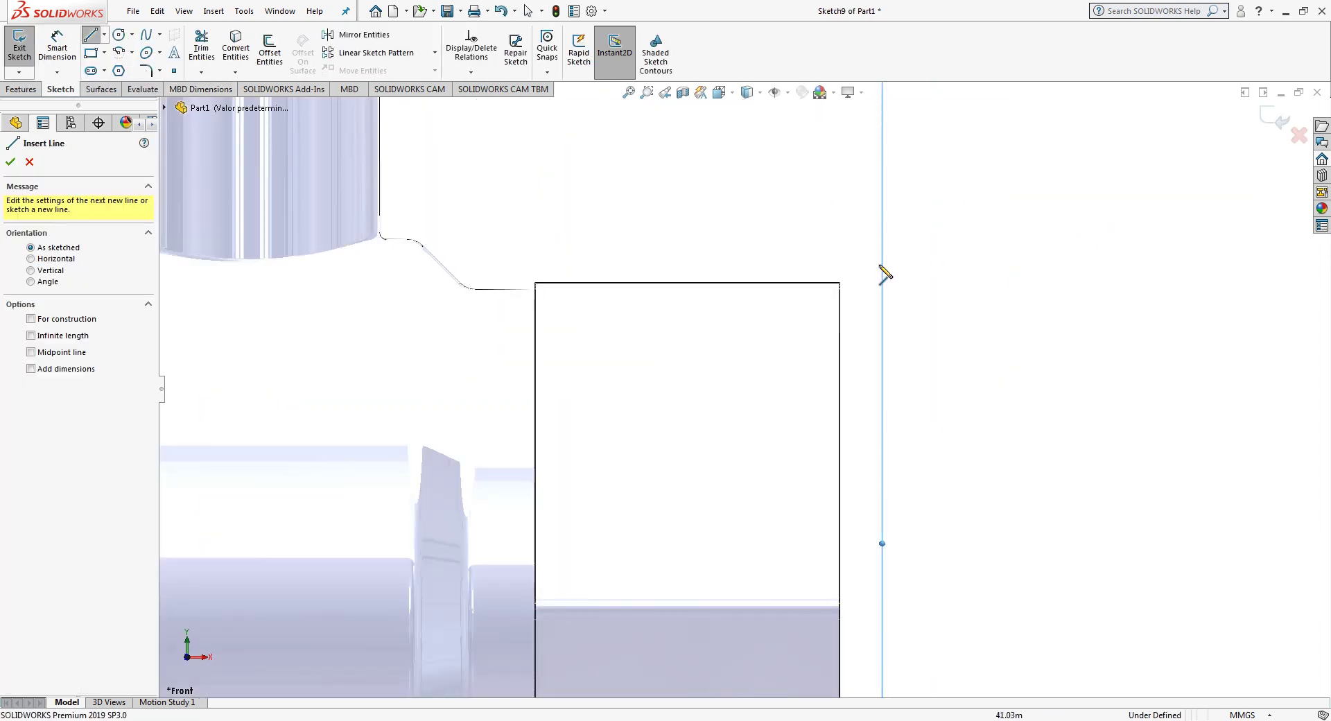
left_click(839, 284)
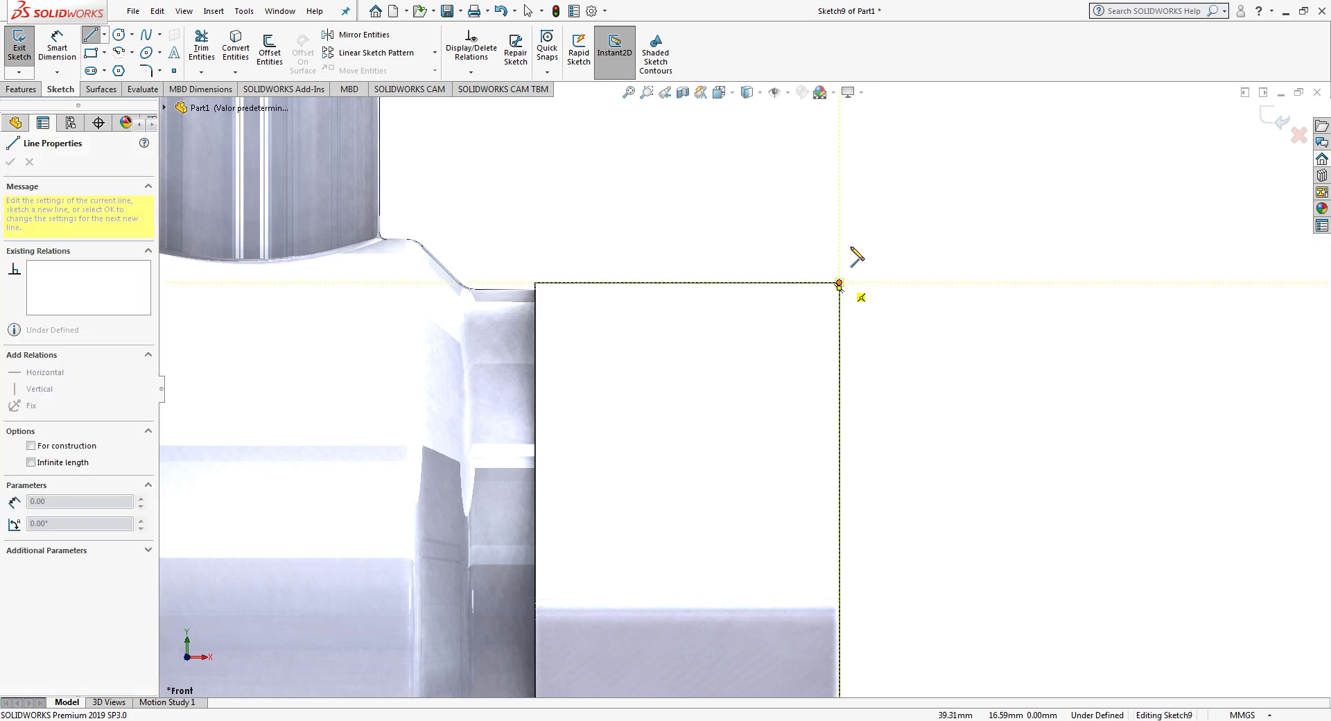
left_click(840, 213)
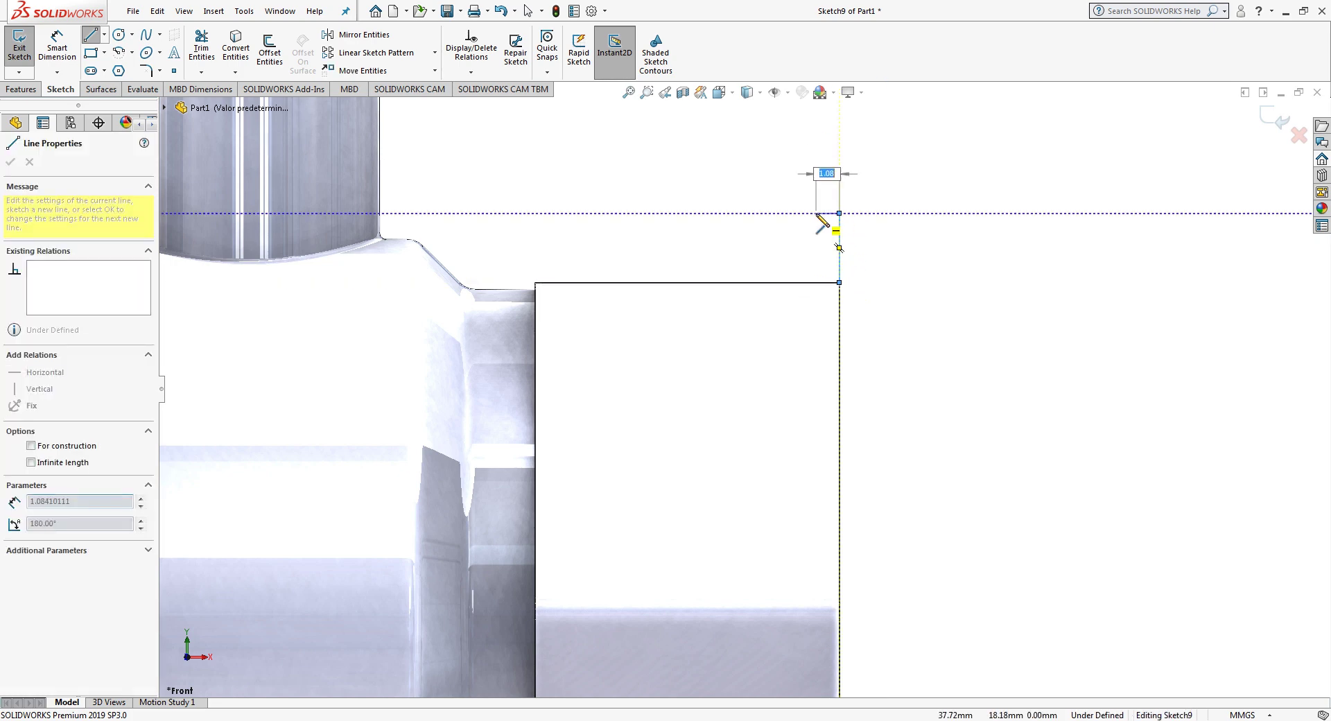
left_click(799, 213)
left_click(836, 283)
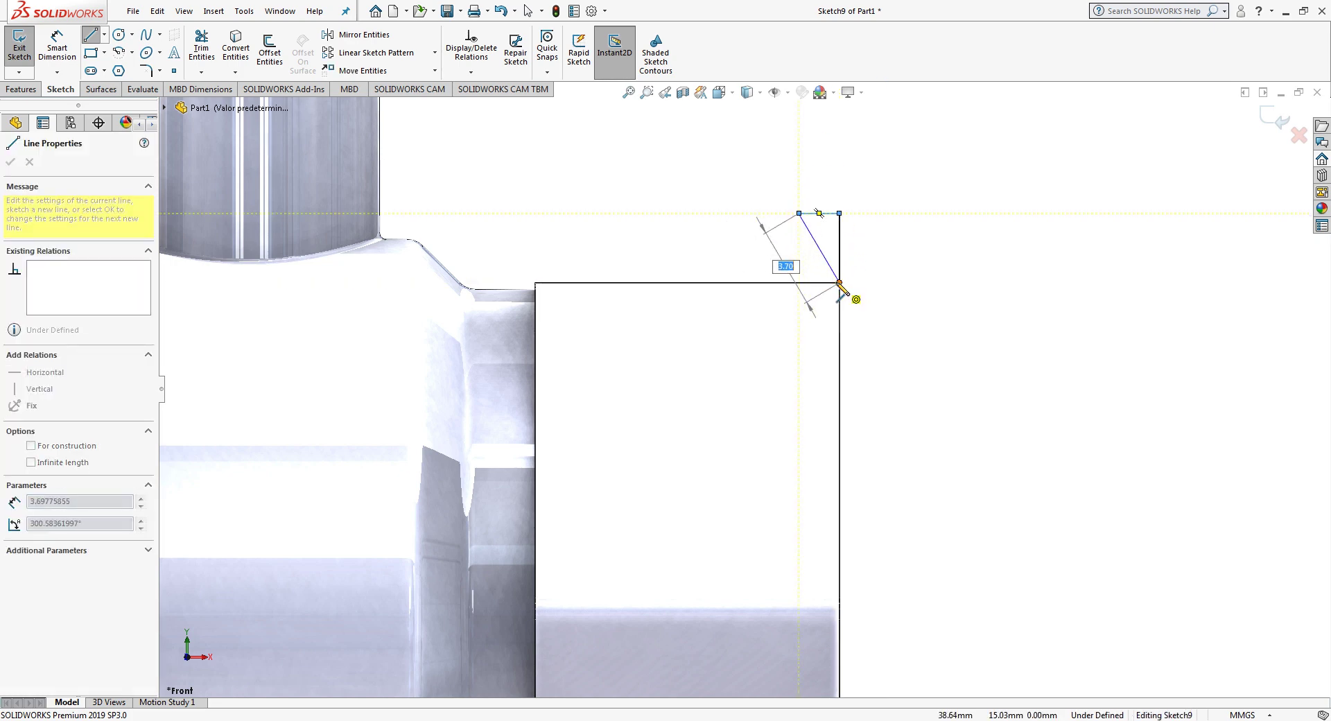
key("Escape")
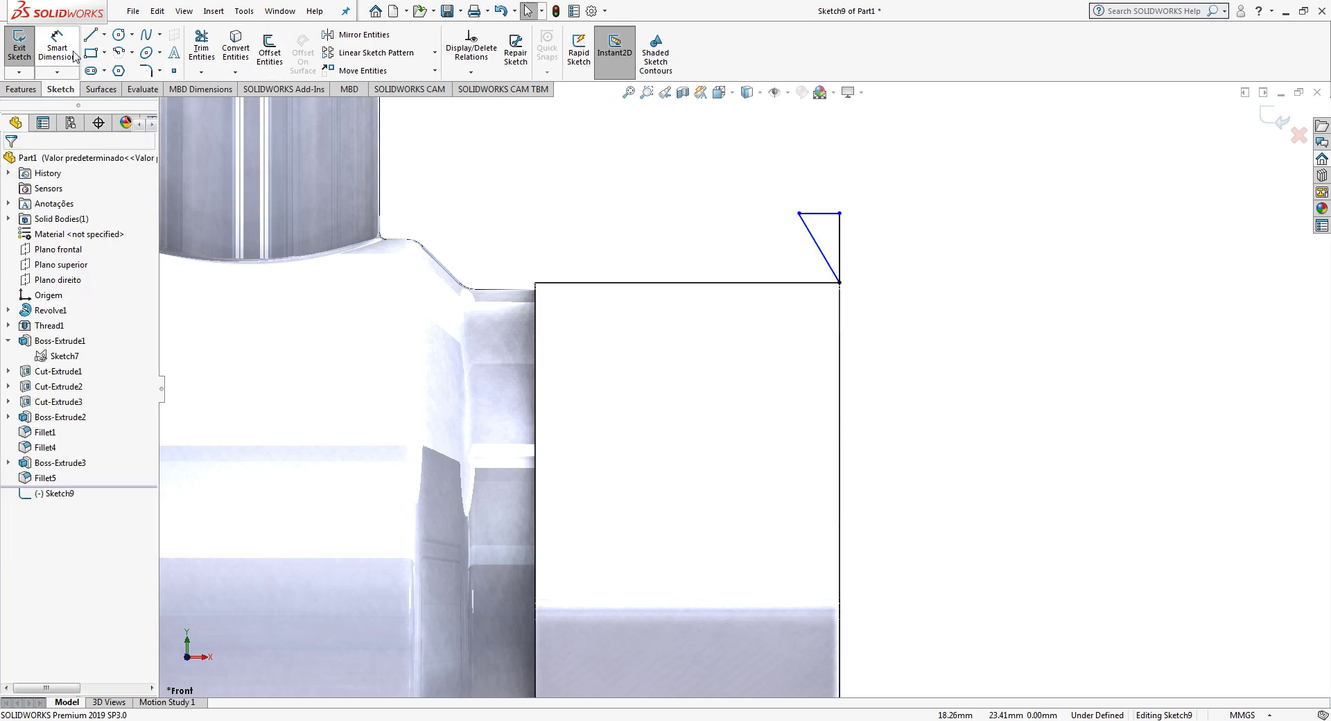
Step: Dimension the triangle with a 3 mm vertical height and a 35° angle
left_click(58, 51)
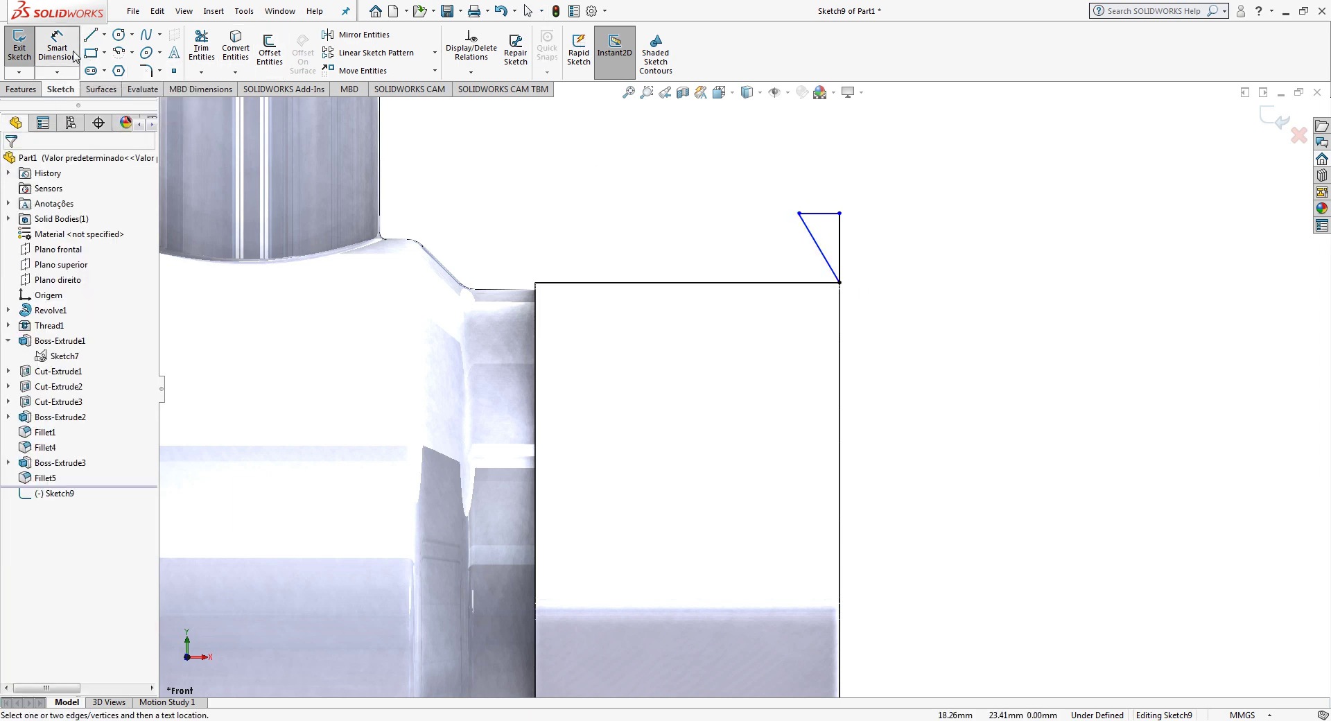
left_click(847, 244)
left_click(889, 258)
type("3.00mm")
key("Return")
scroll(851, 259, "down", 1)
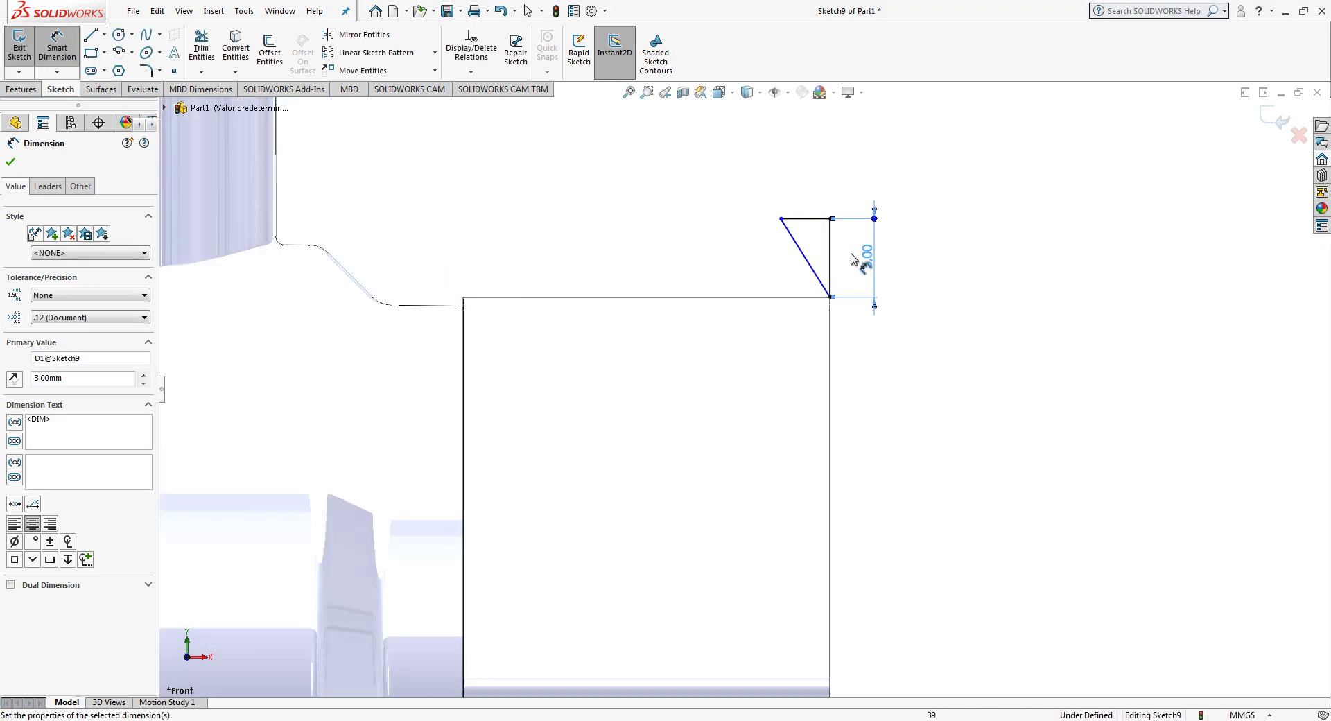
left_click(810, 272)
left_click(829, 261)
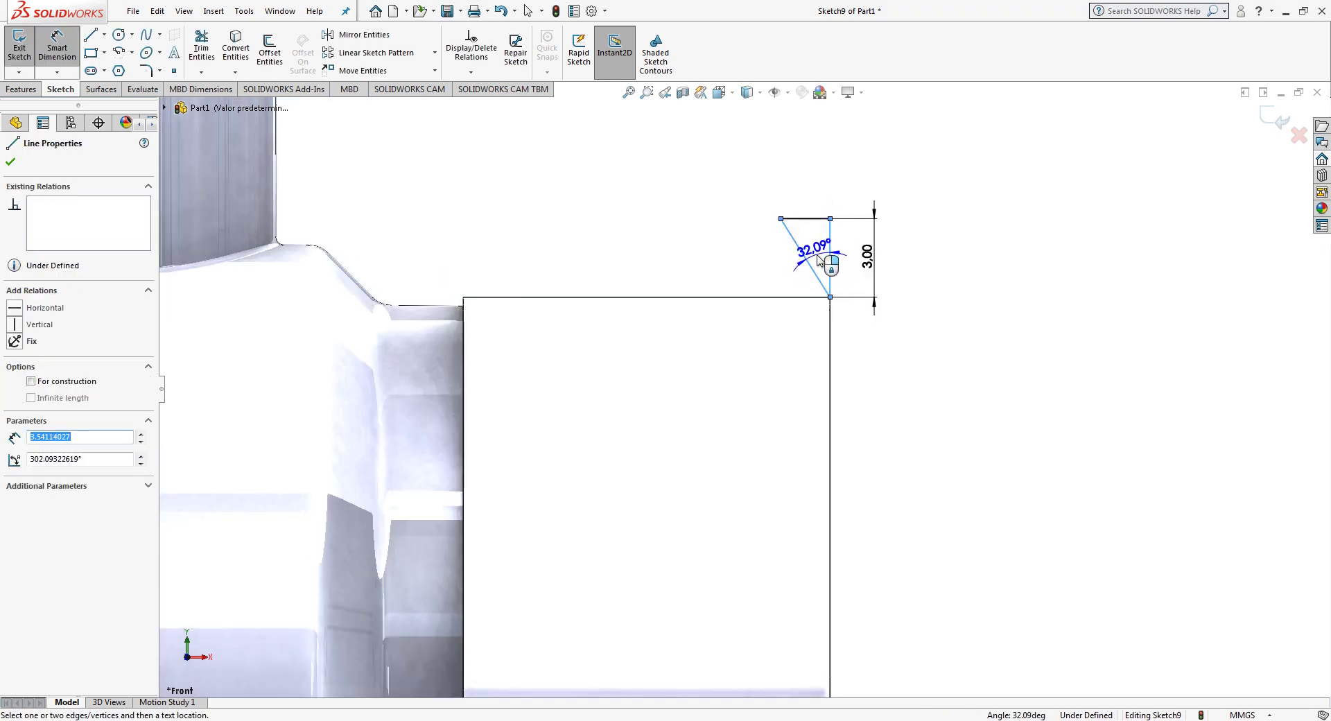
left_click(818, 260)
type("35")
key("Return")
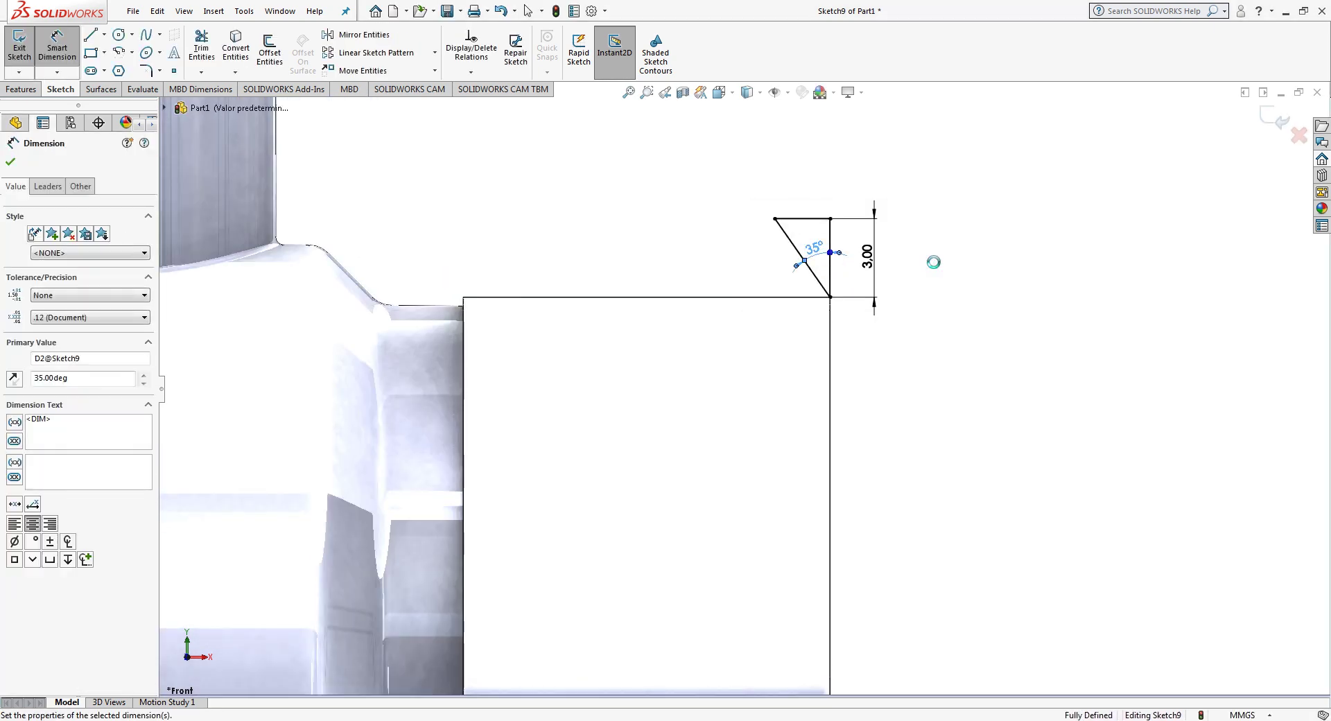
key("Escape")
Step: Add a short horizontal centerline below the nut's corner and exit the sketch
scroll(870, 546, "up", 3)
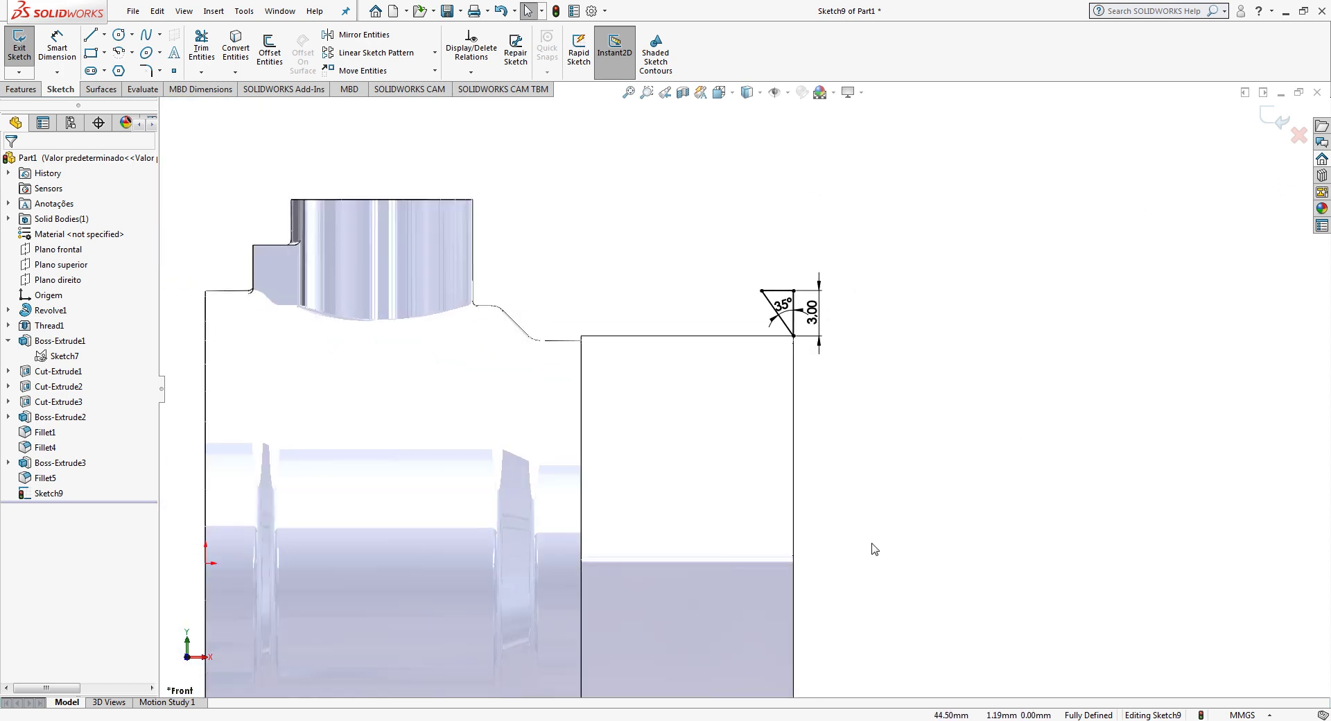
left_click(104, 34)
left_click(116, 70)
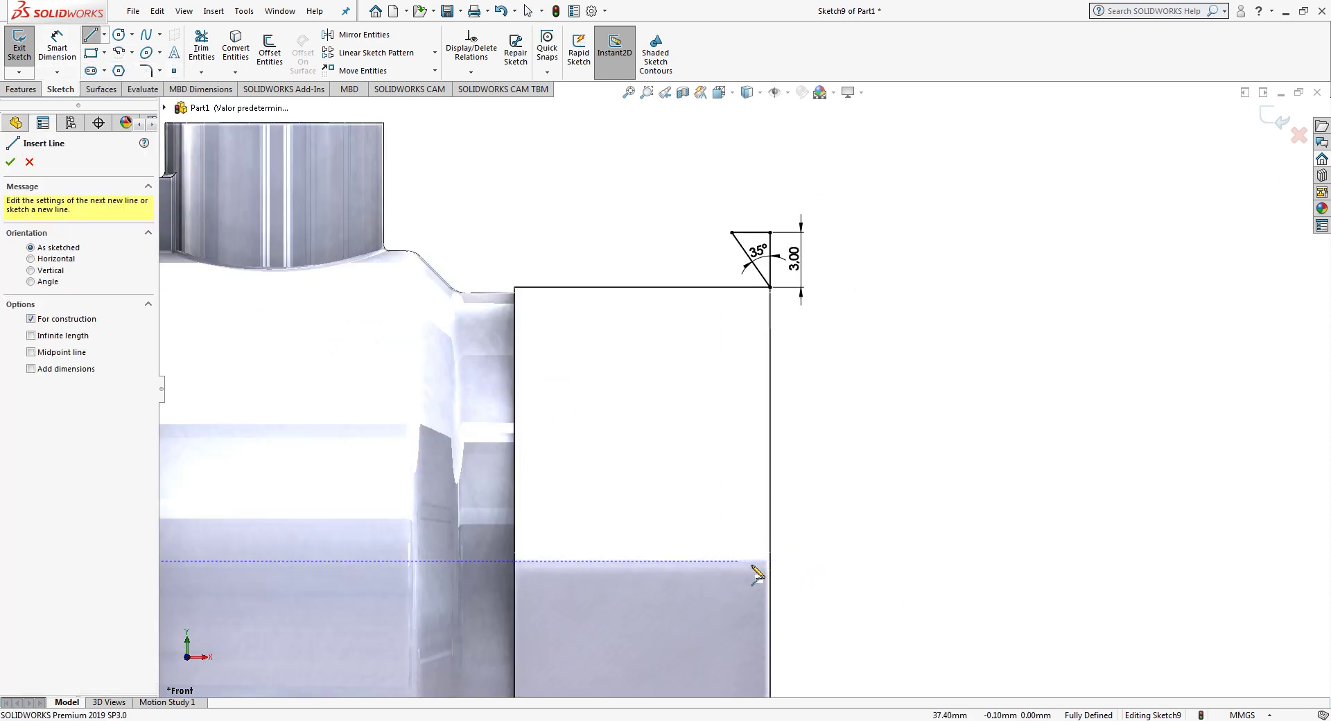
left_click(841, 560)
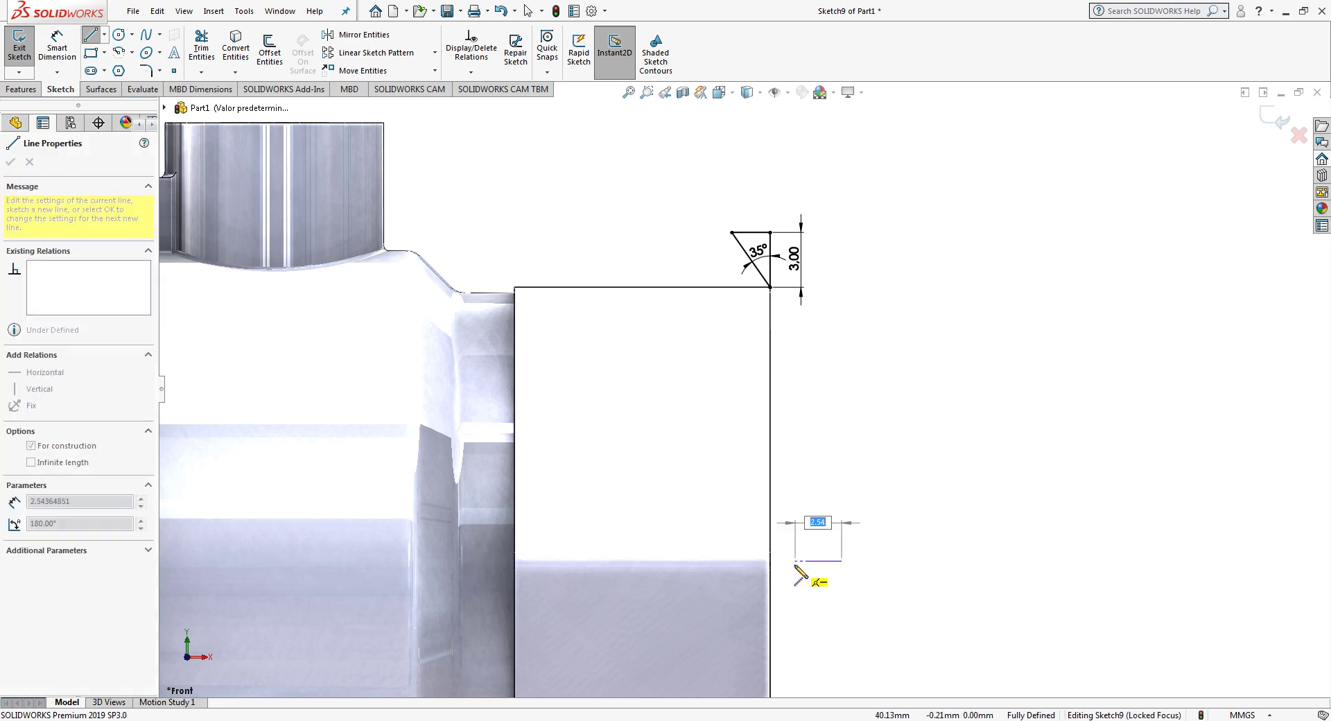
left_click(795, 560)
key("Escape")
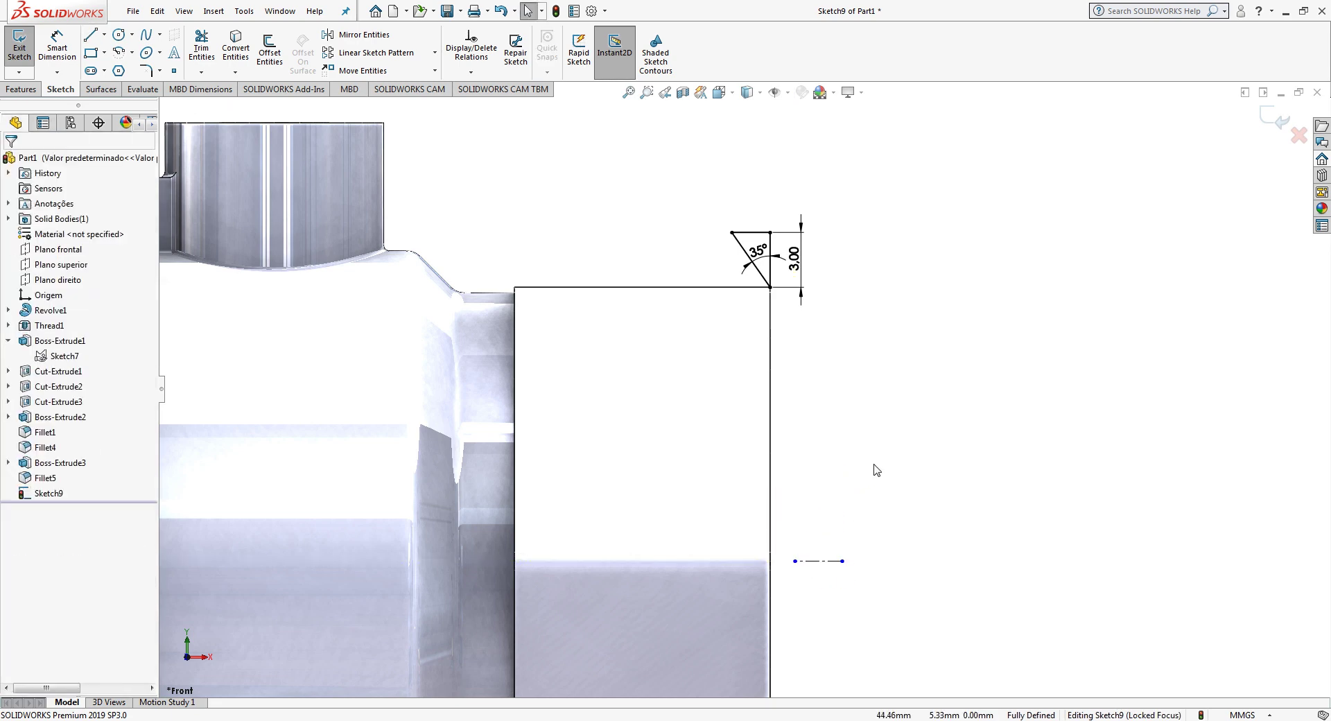
left_click(1281, 123)
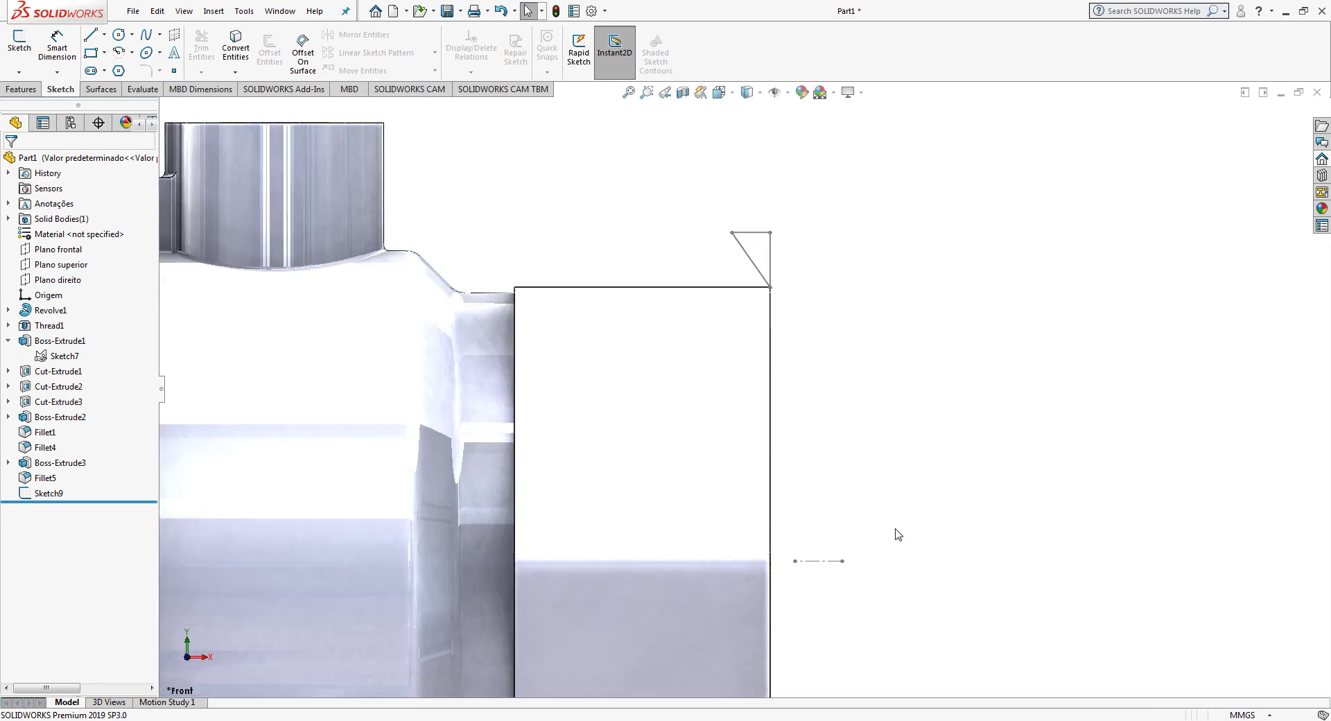
middle_click_drag(844, 578, 825, 575)
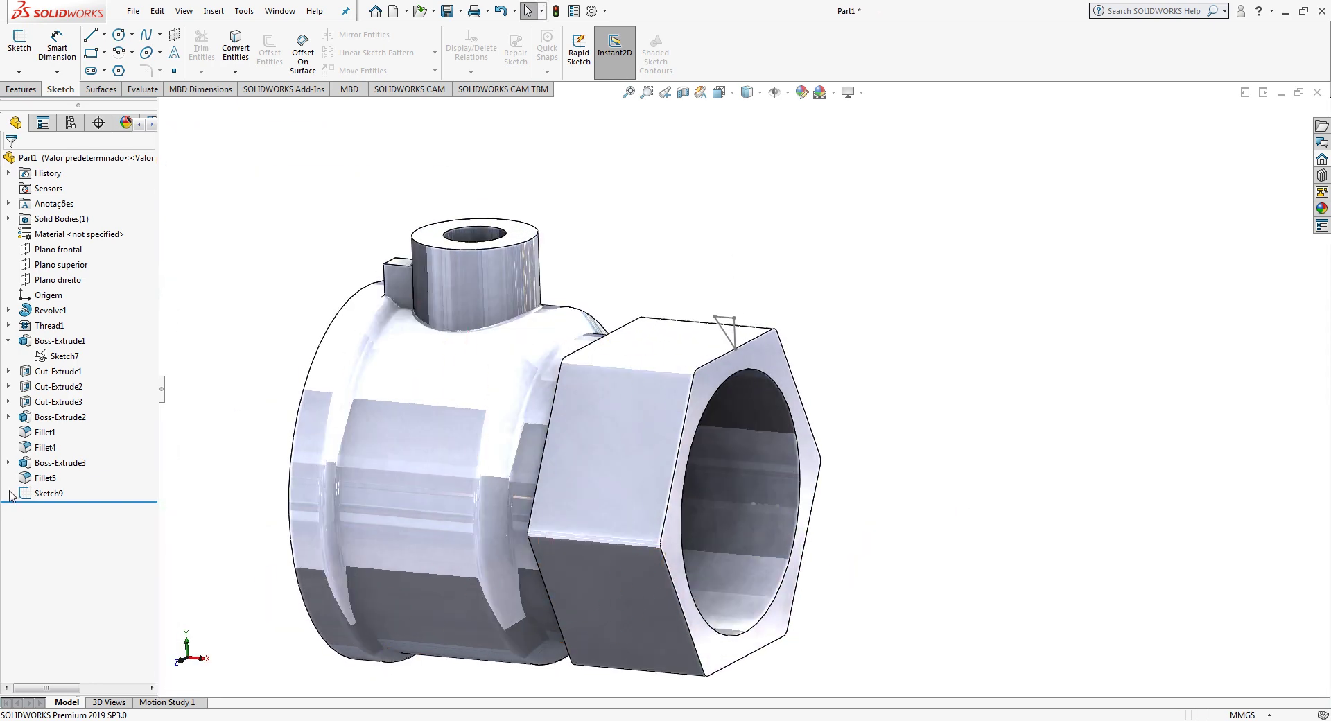
Step: Revolve-cut Sketch9's triangle 360° about its centerline to chamfer the nut's outer edge
left_click(39, 494)
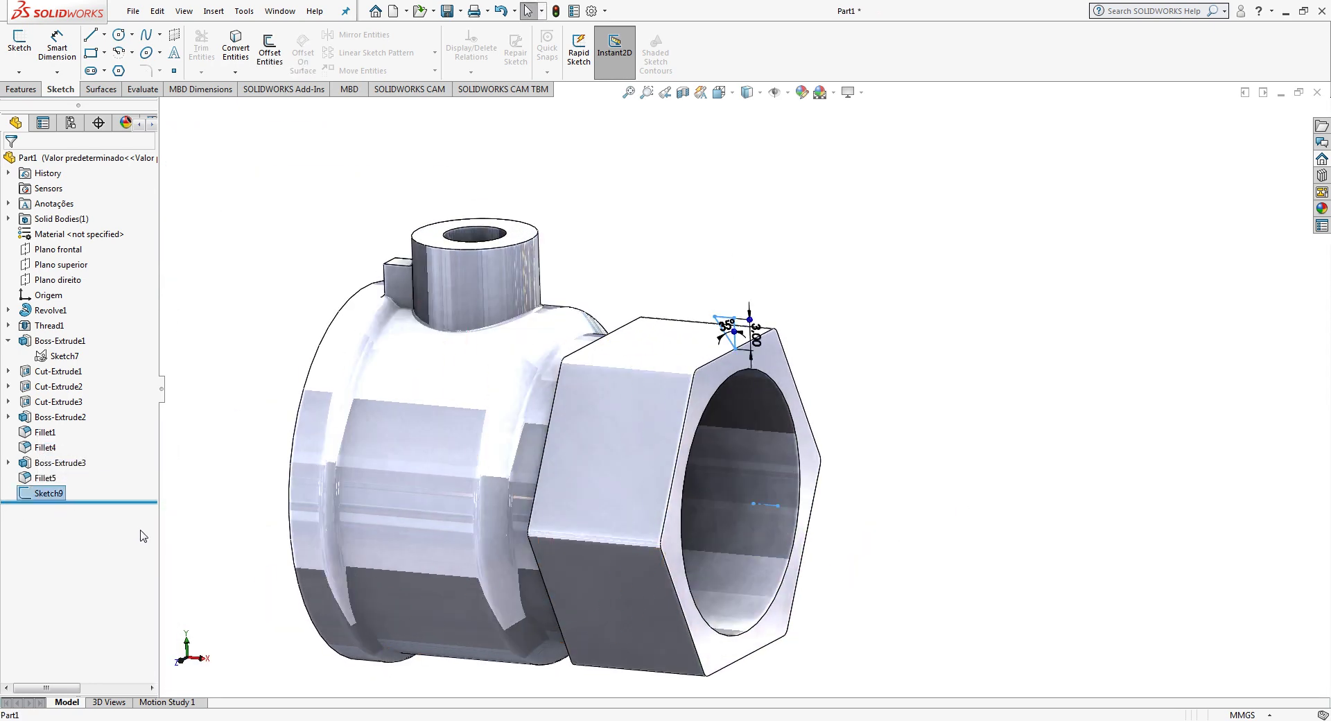
left_click(30, 92)
left_click(289, 52)
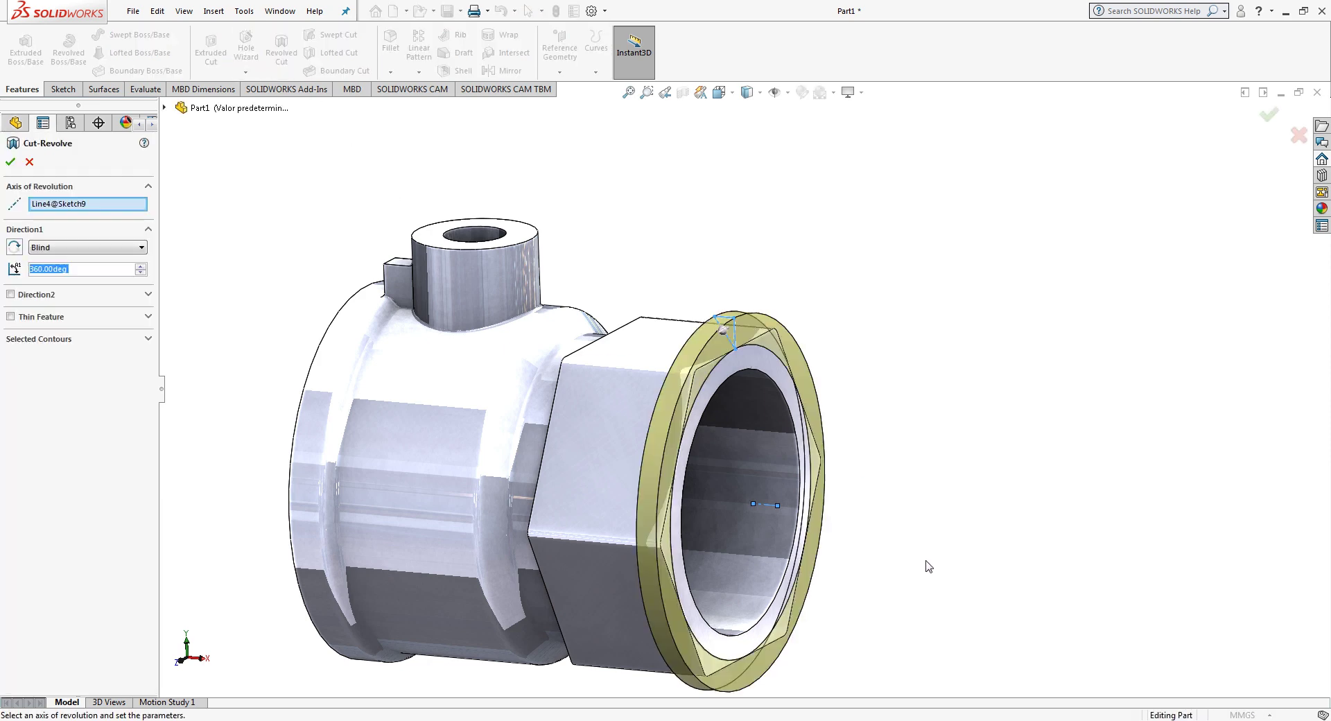
left_click(9, 163)
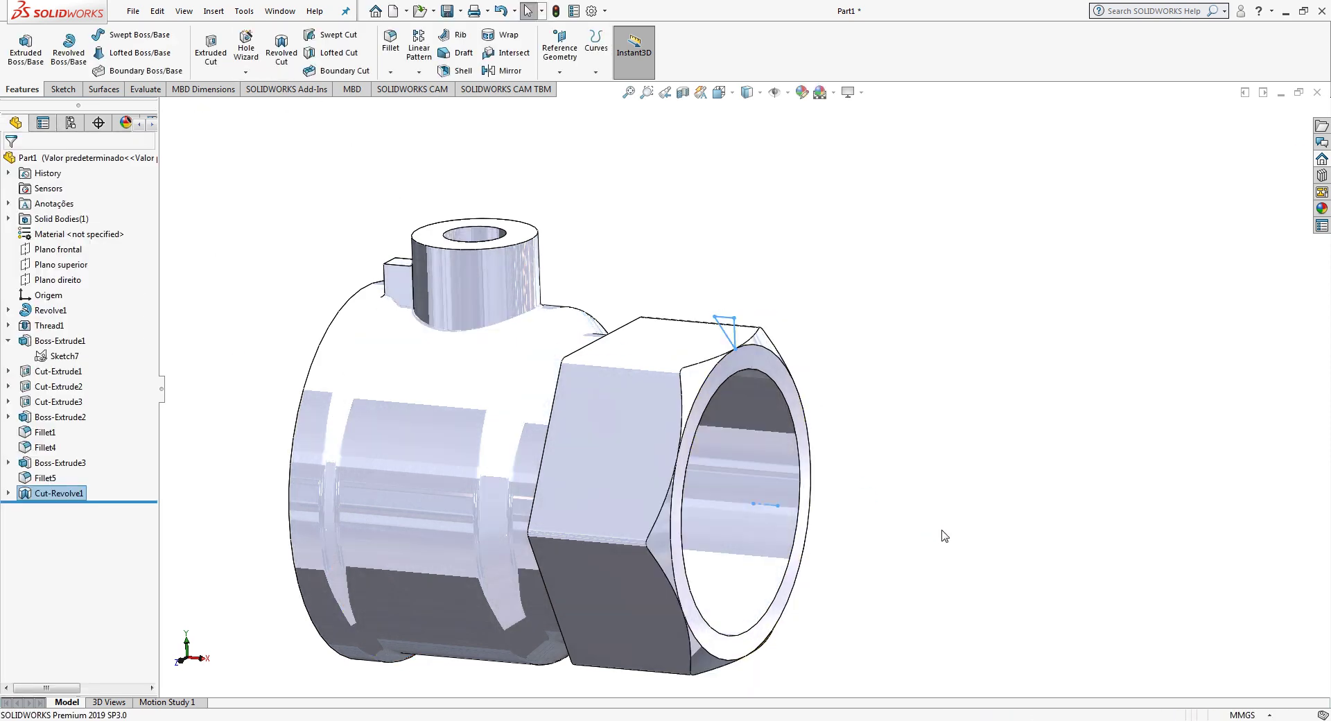
left_click(246, 71)
Step: Start a thread on the nut's front bore edge with size 1.5000-12 Inch Tap
left_click(262, 126)
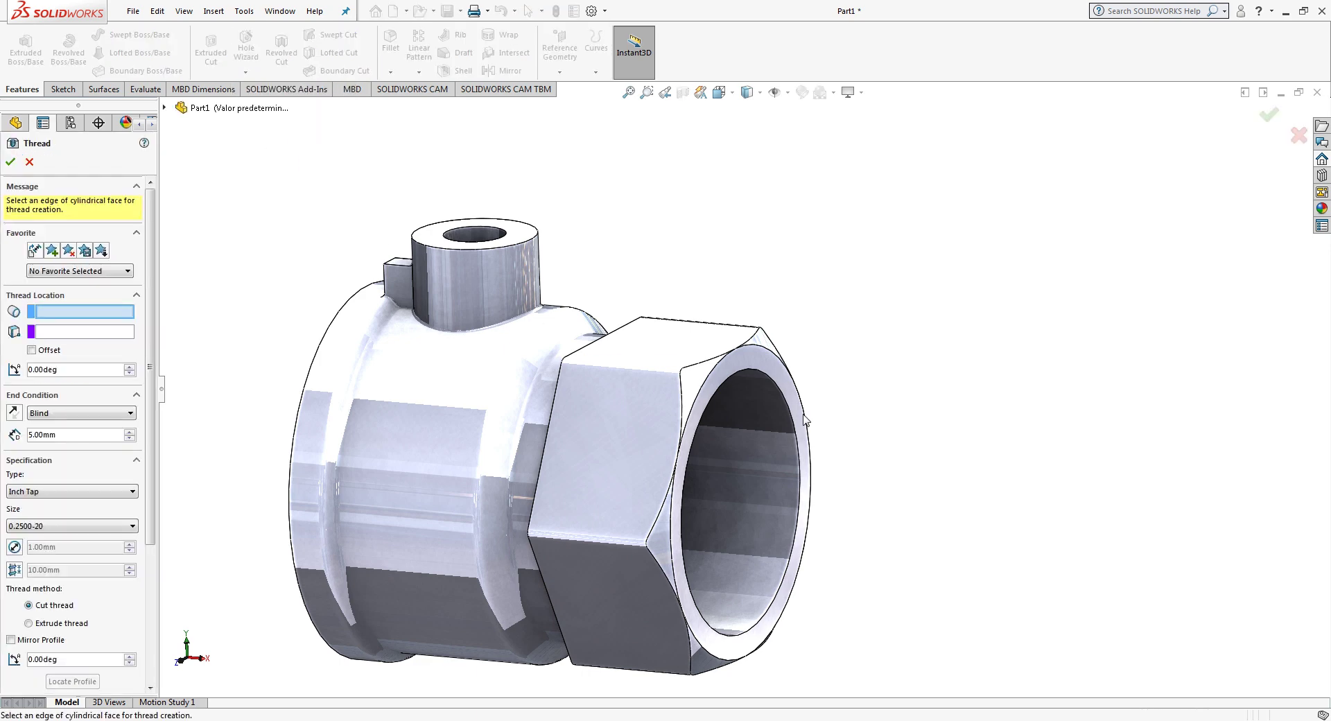
left_click(786, 400)
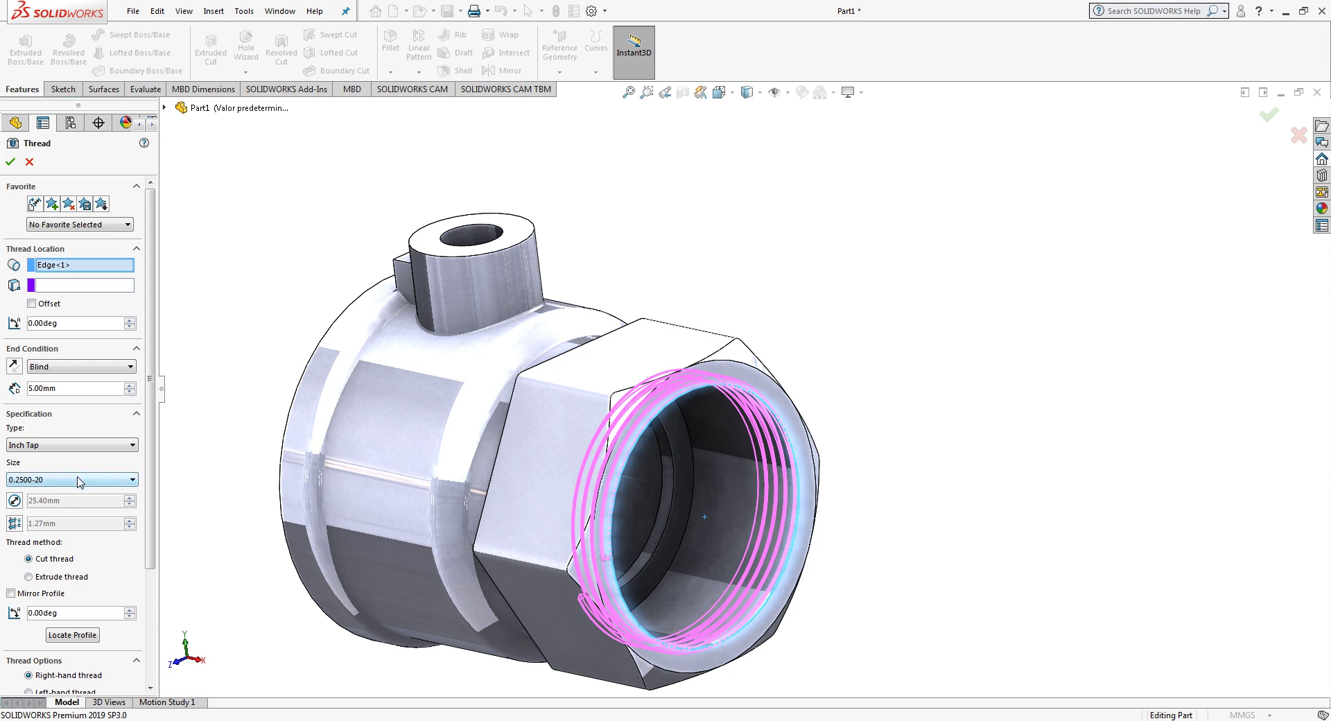
left_click(79, 479)
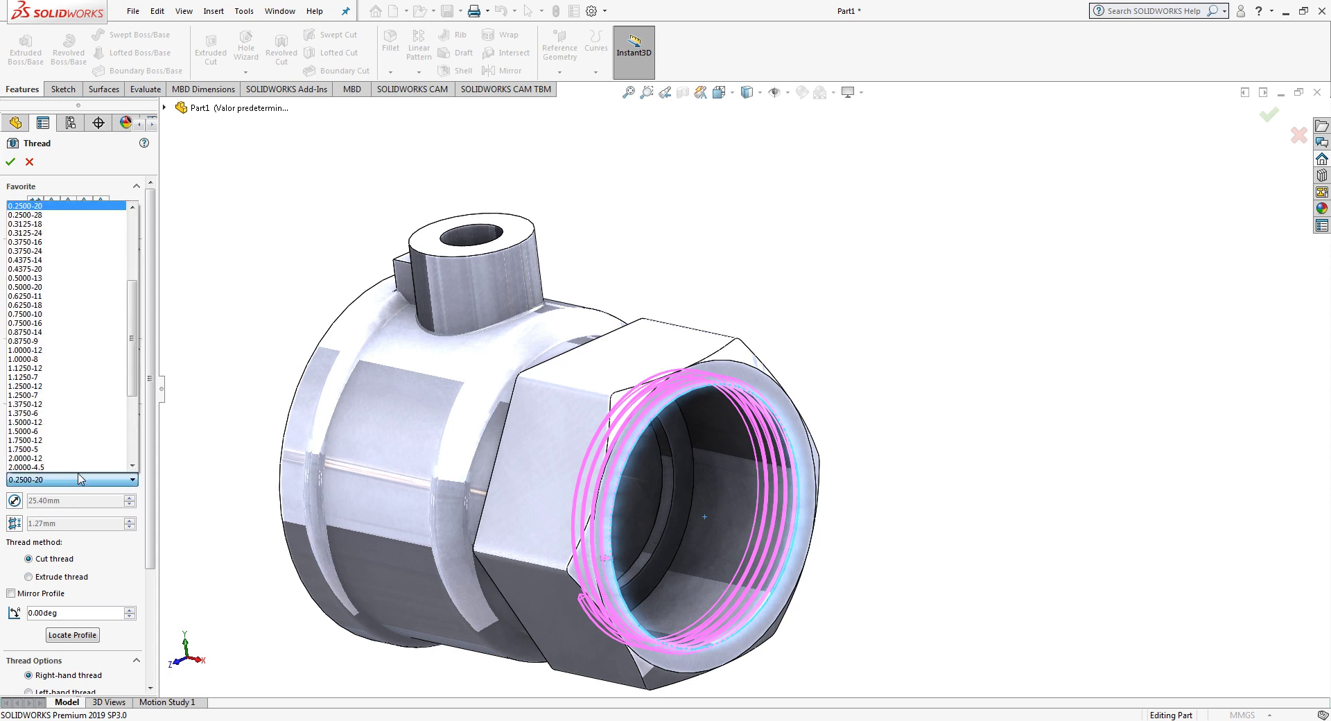
left_click(79, 422)
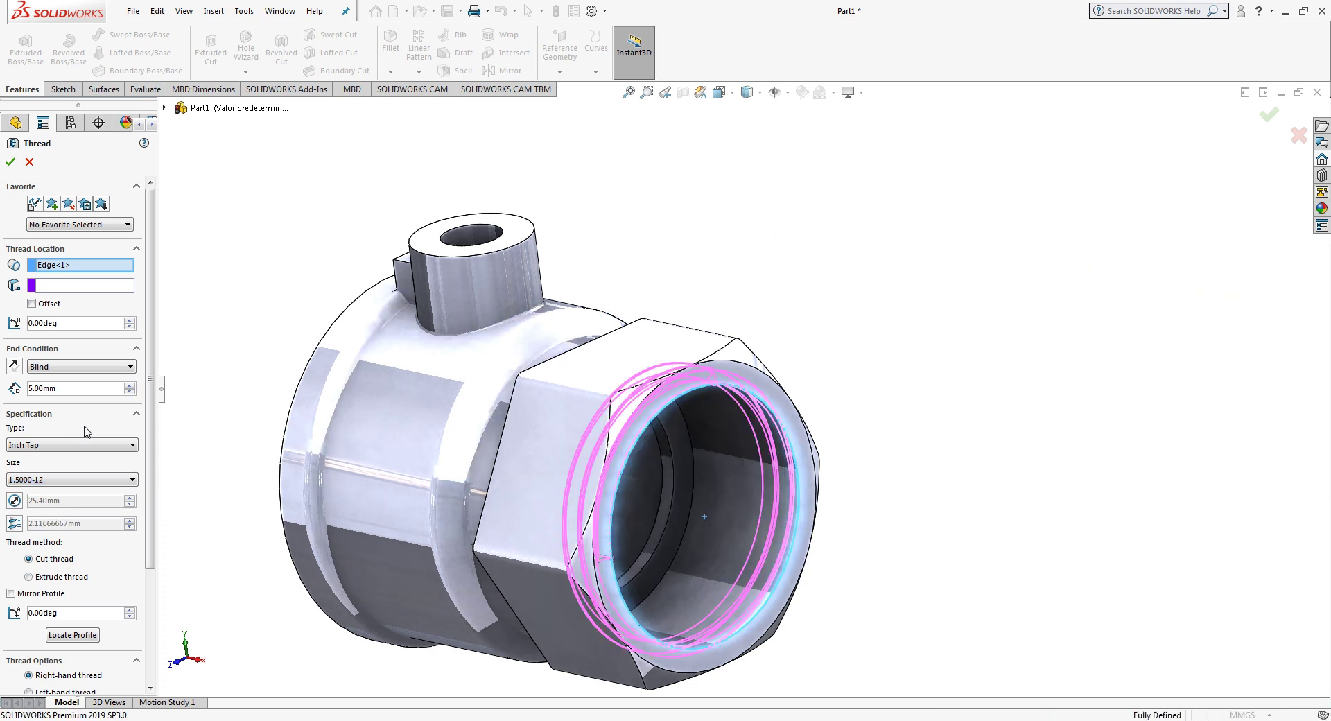
Step: Offset the thread 2 mm reversed, end it at the far bore edge, trim it, and confirm
left_click(33, 304)
type("2")
key("Return")
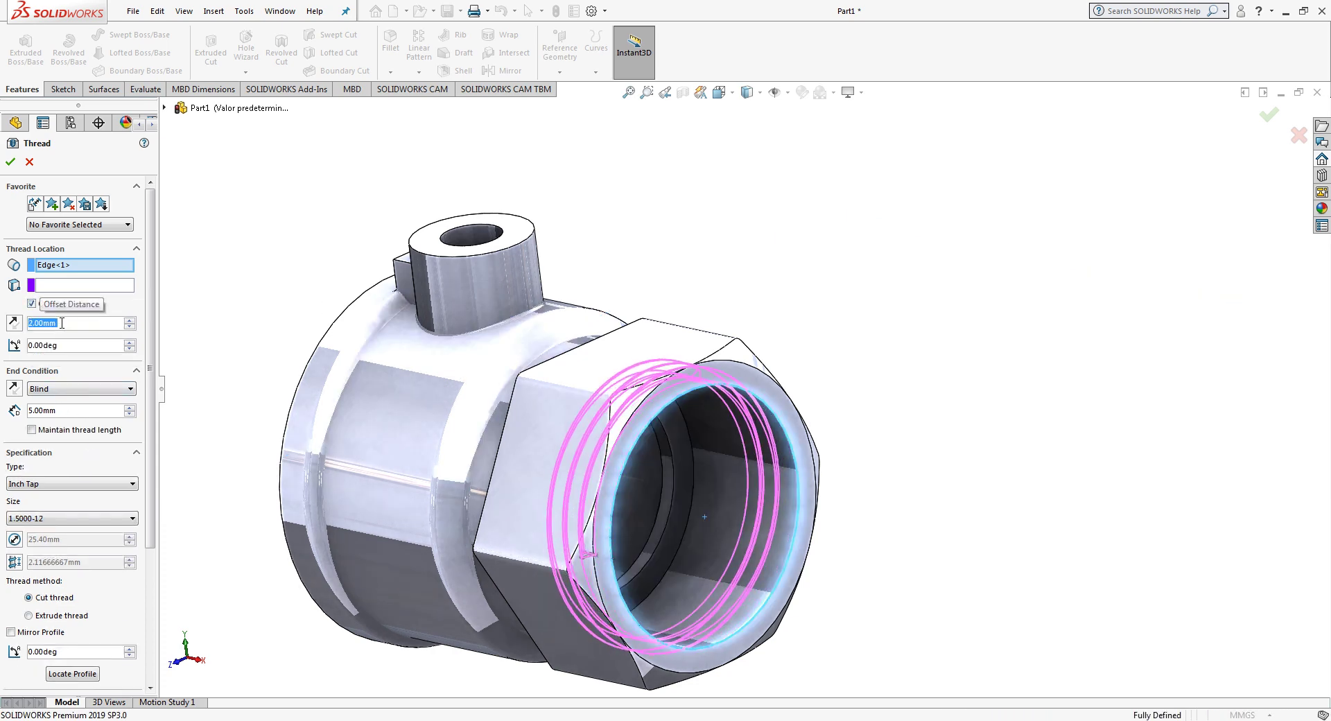
left_click(15, 323)
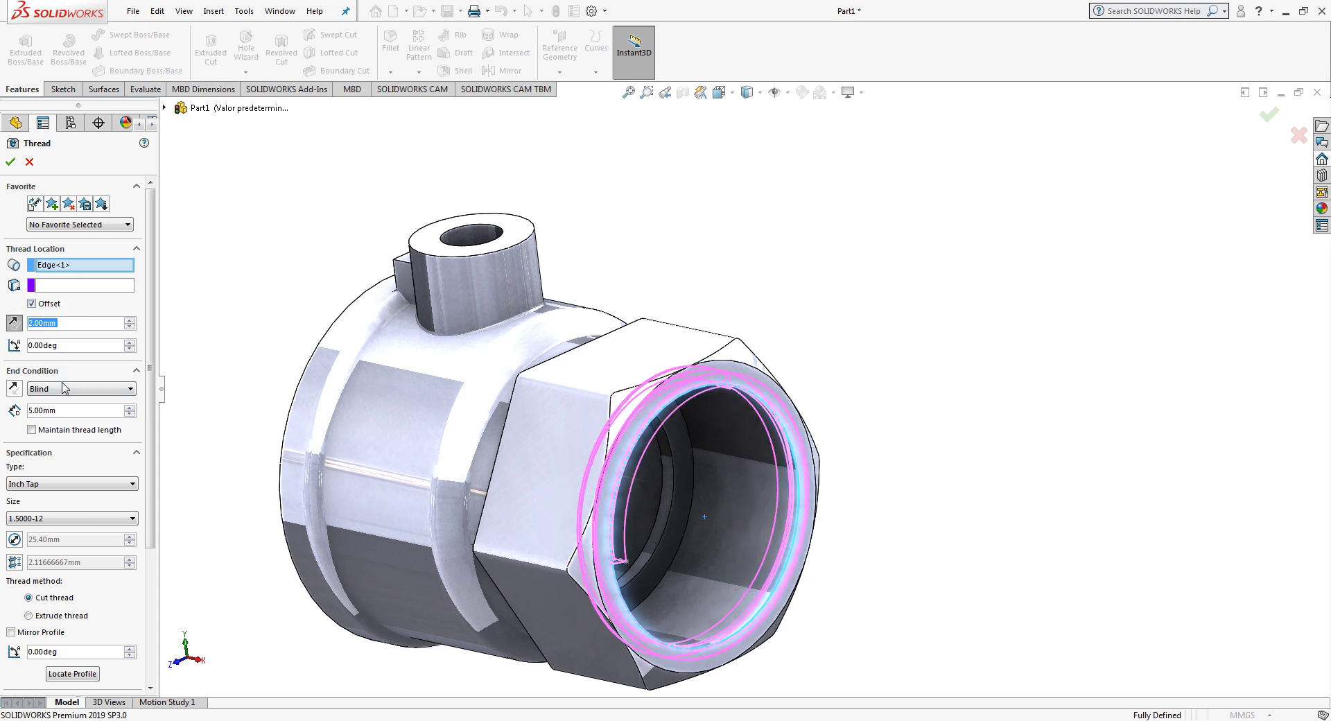
left_click(63, 388)
left_click(62, 419)
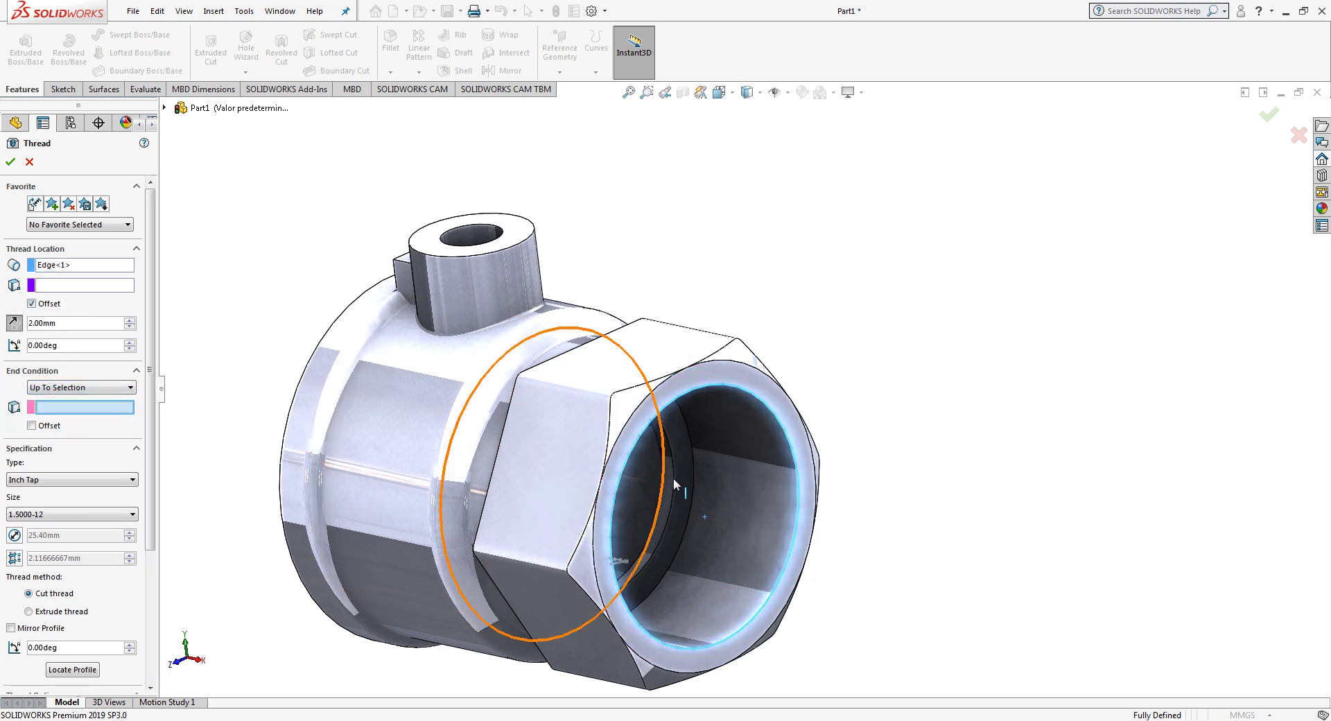
left_click(691, 478)
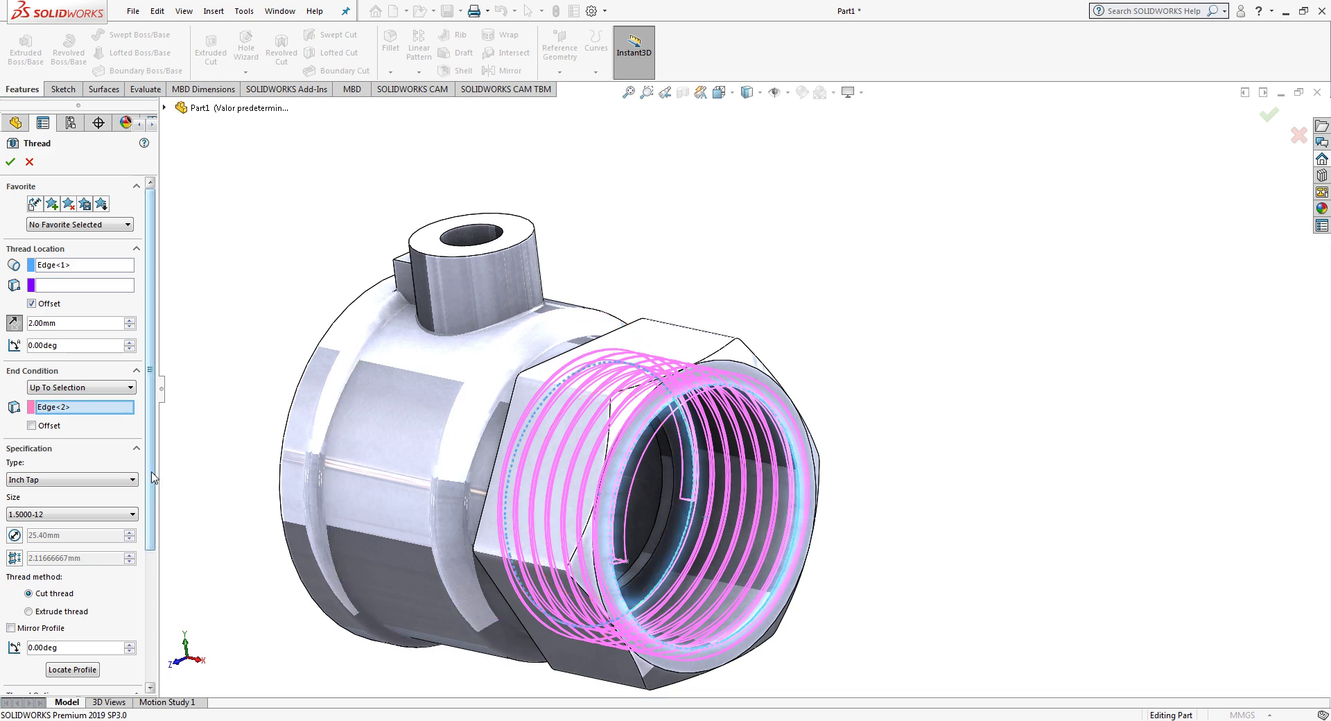
scroll(83, 541, "down", 5)
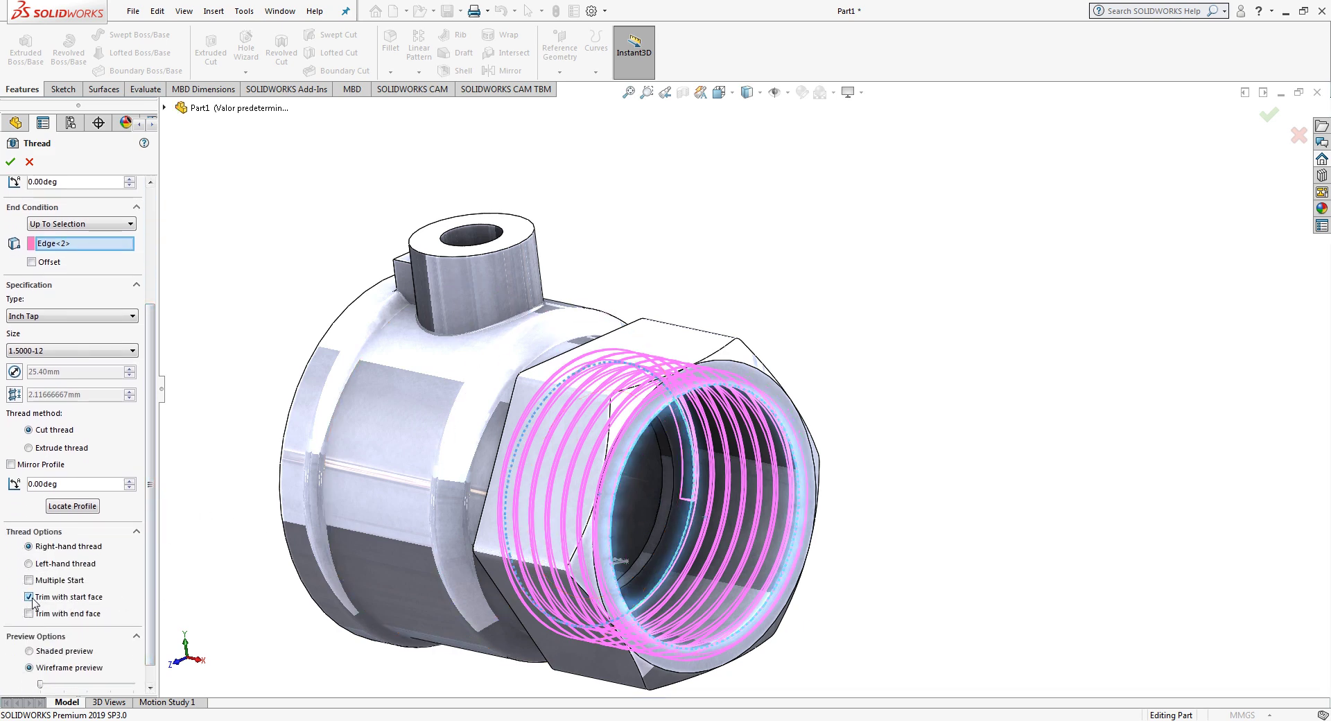
left_click(28, 613)
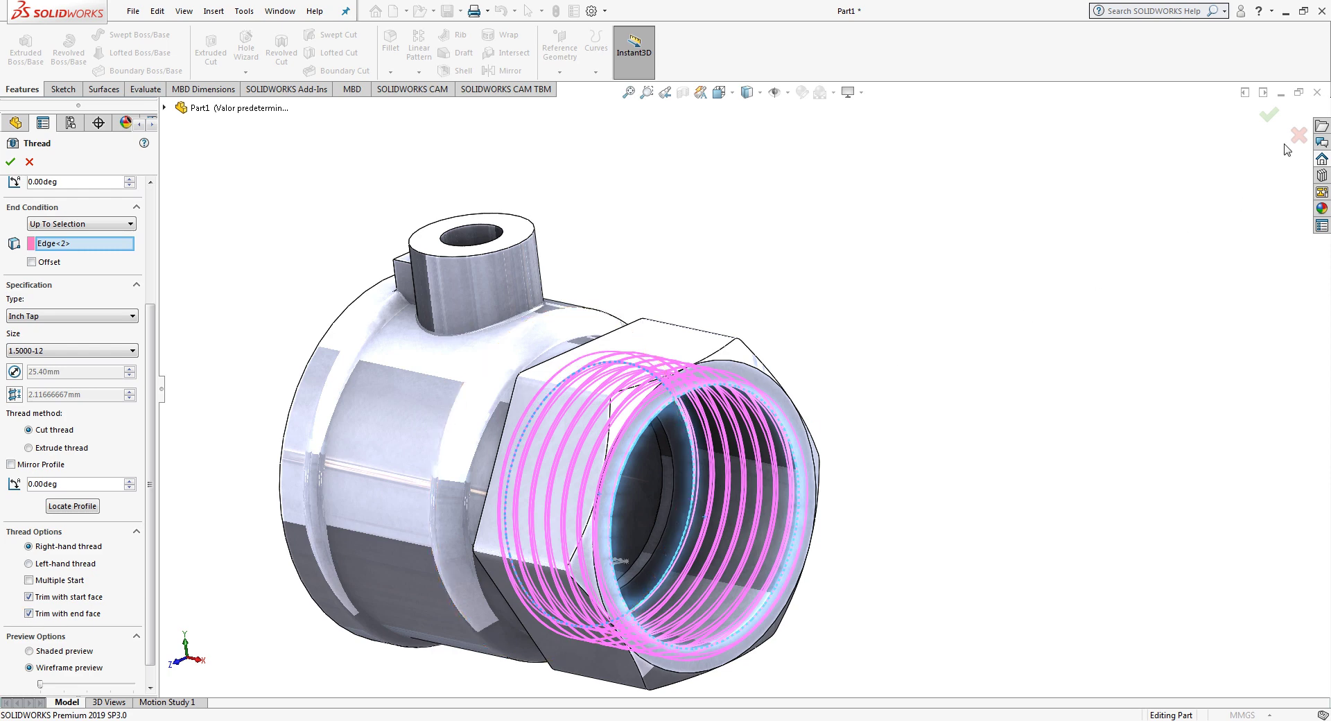
left_click(1269, 117)
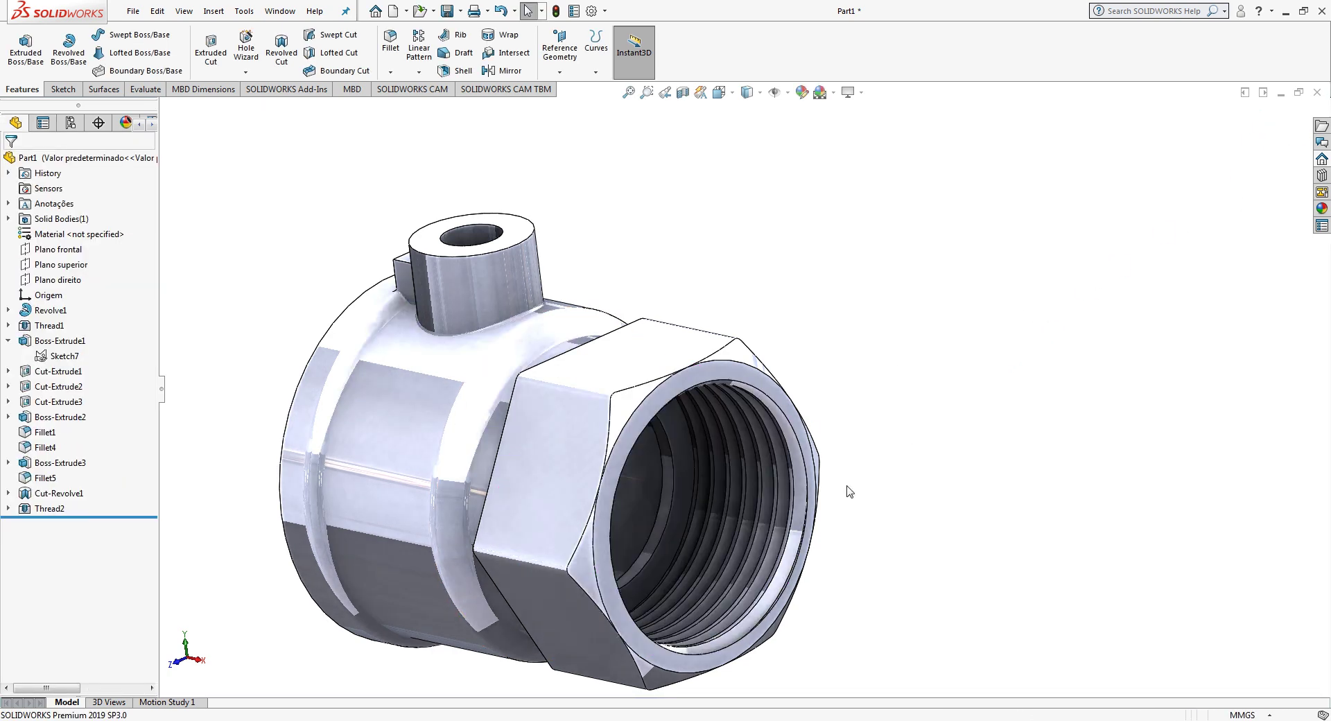
Step: Apply the polished bronze metal appearance to the part and orbit to view it
scroll(720, 430, "up", 3)
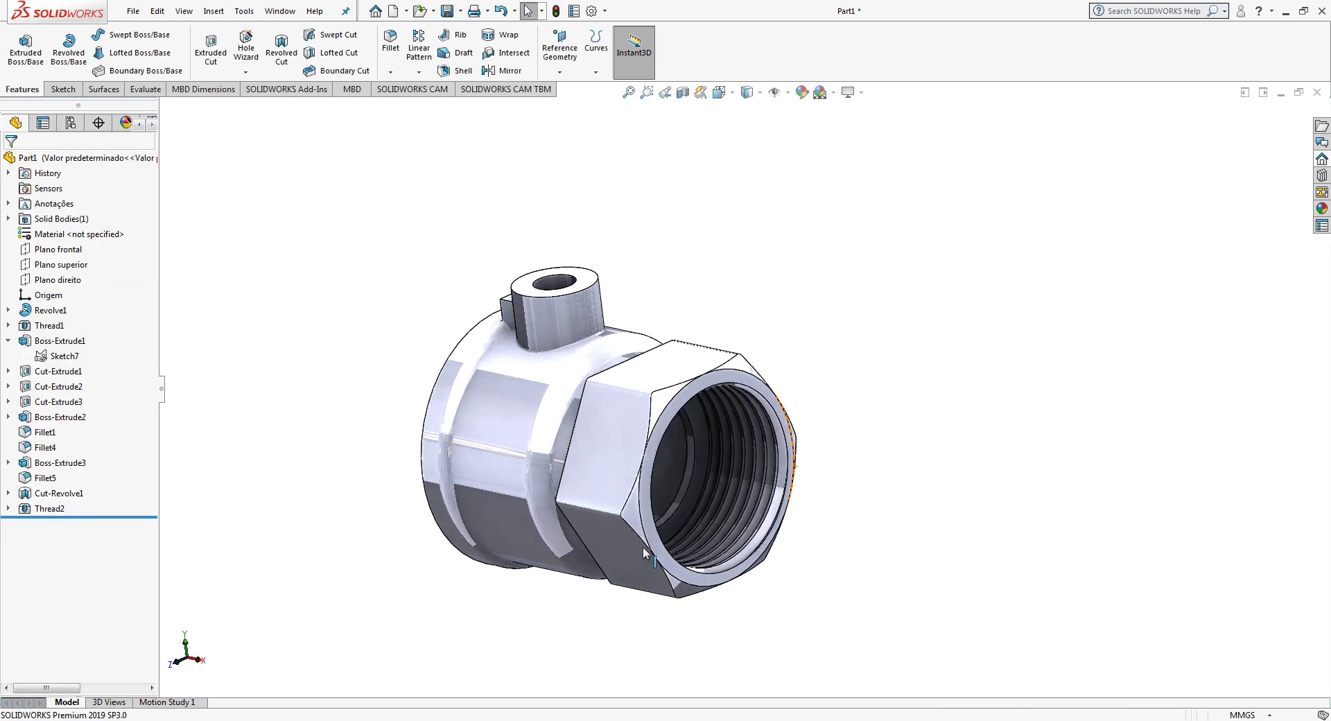
left_click(1317, 213)
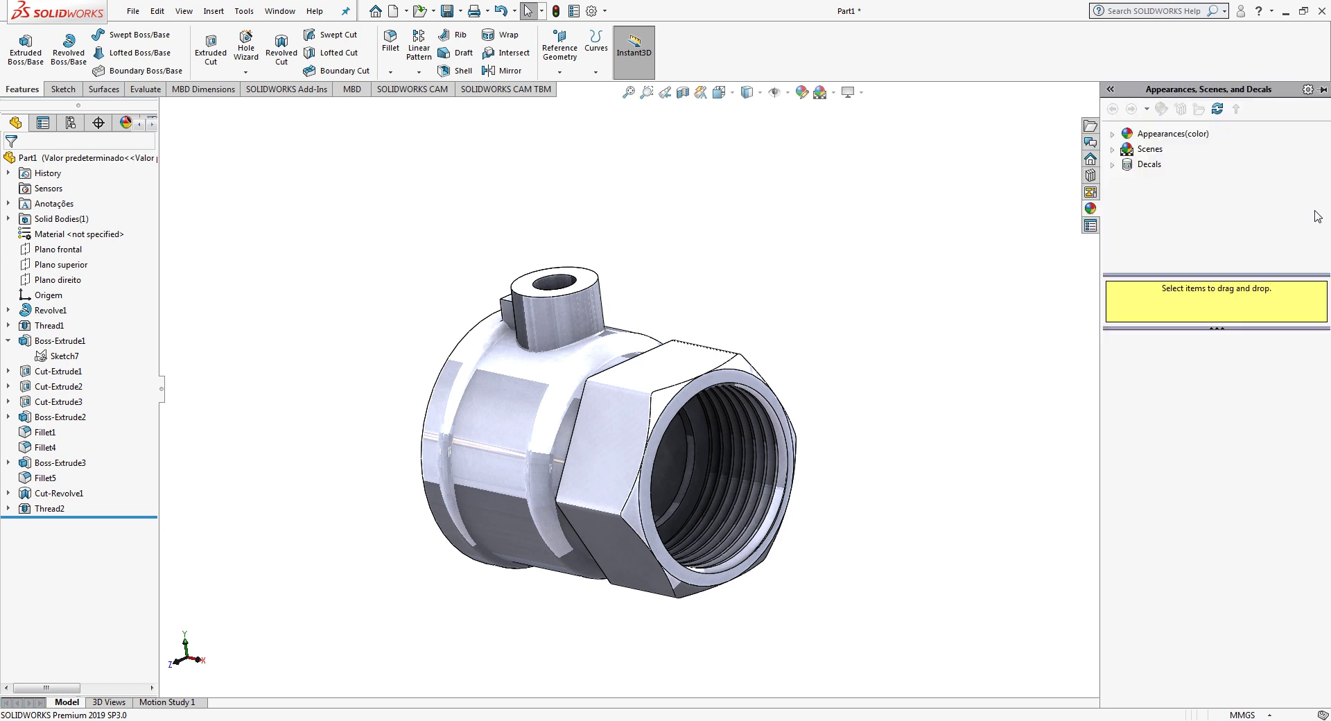
left_click(1112, 134)
left_click(1164, 164)
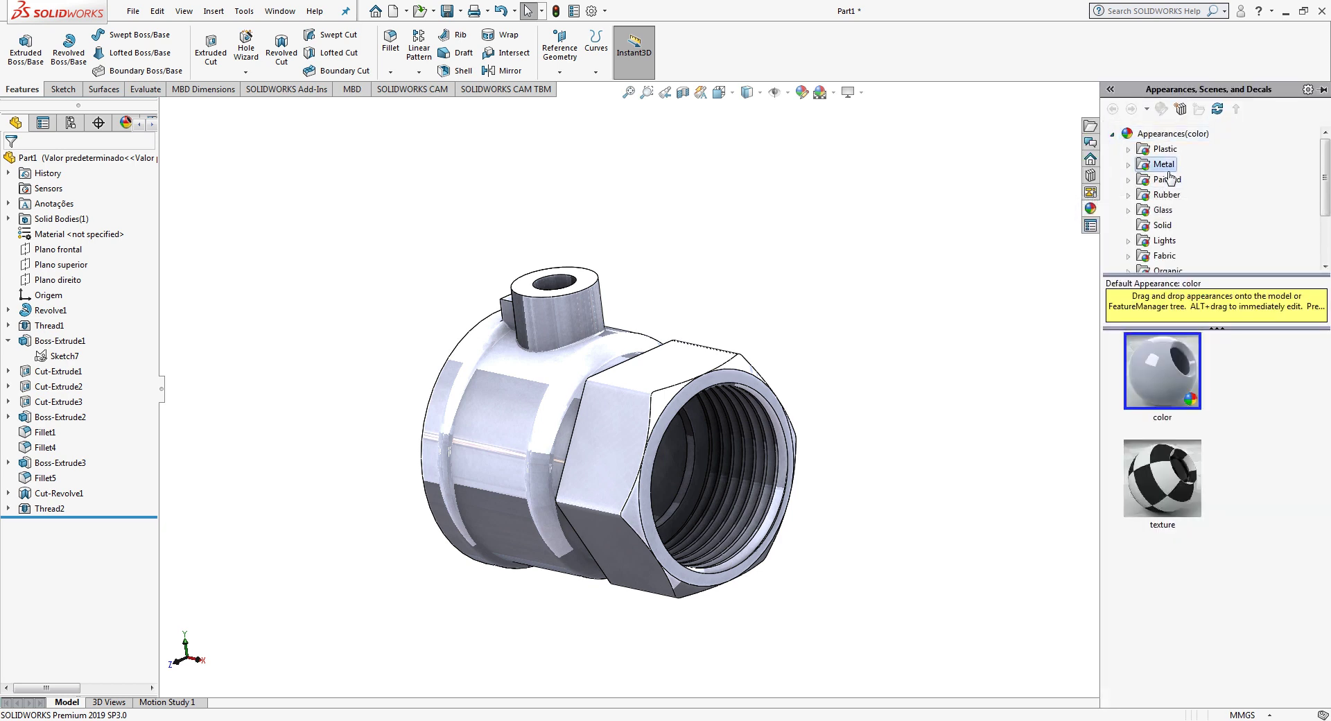
scroll(1224, 545, "down", 2)
double_click(1158, 544)
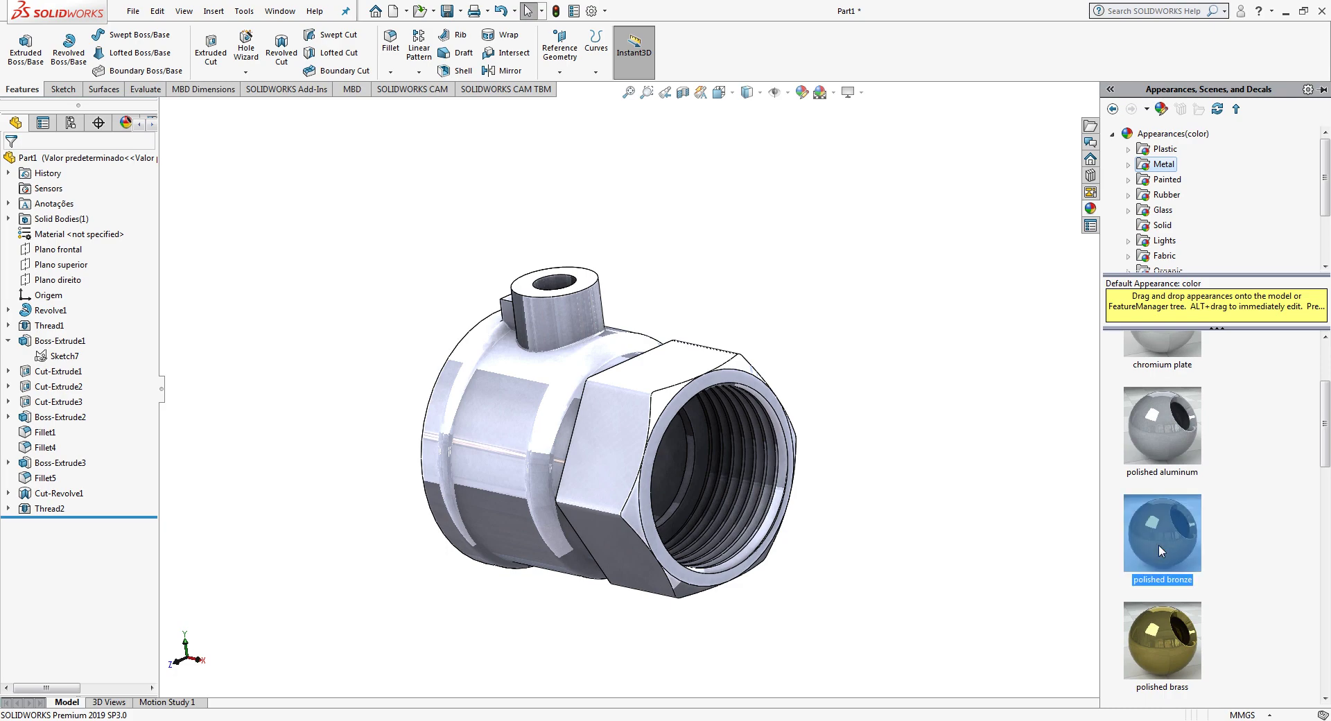
mouse_move(929, 496)
middle_mouse_down()
mouse_move(922, 469)
mouse_move(1091, 469)
mouse_move(1025, 523)
mouse_move(988, 498)
middle_mouse_up()
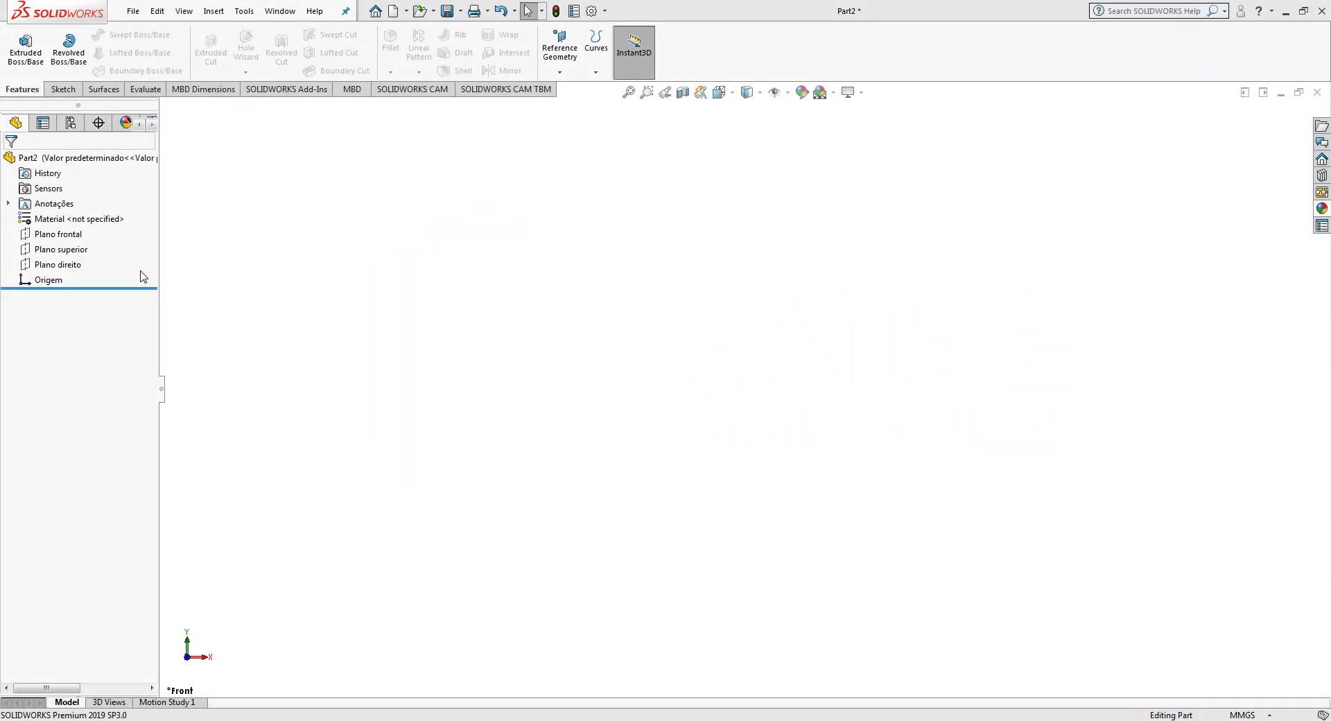
Step: On Plano frontal, sketch a circle and a hexagon both centred on the origin
left_click(70, 237)
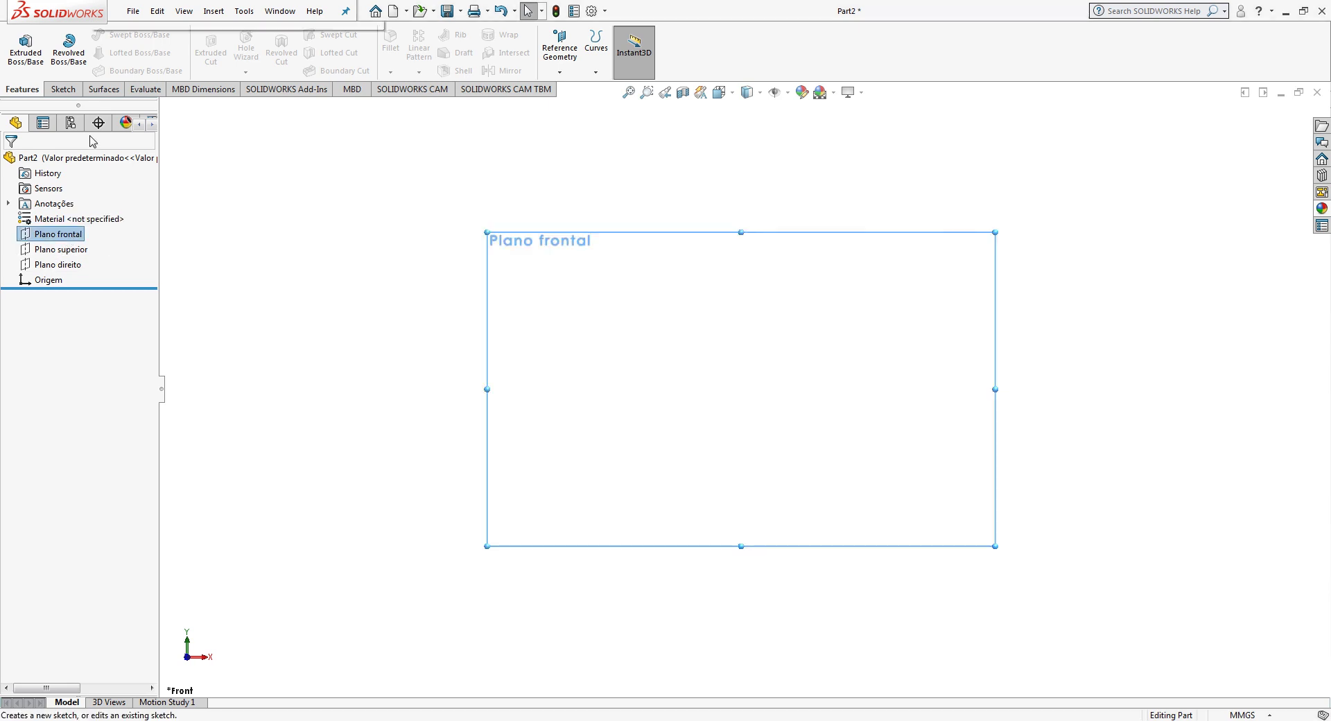
left_click(61, 89)
left_click(119, 35)
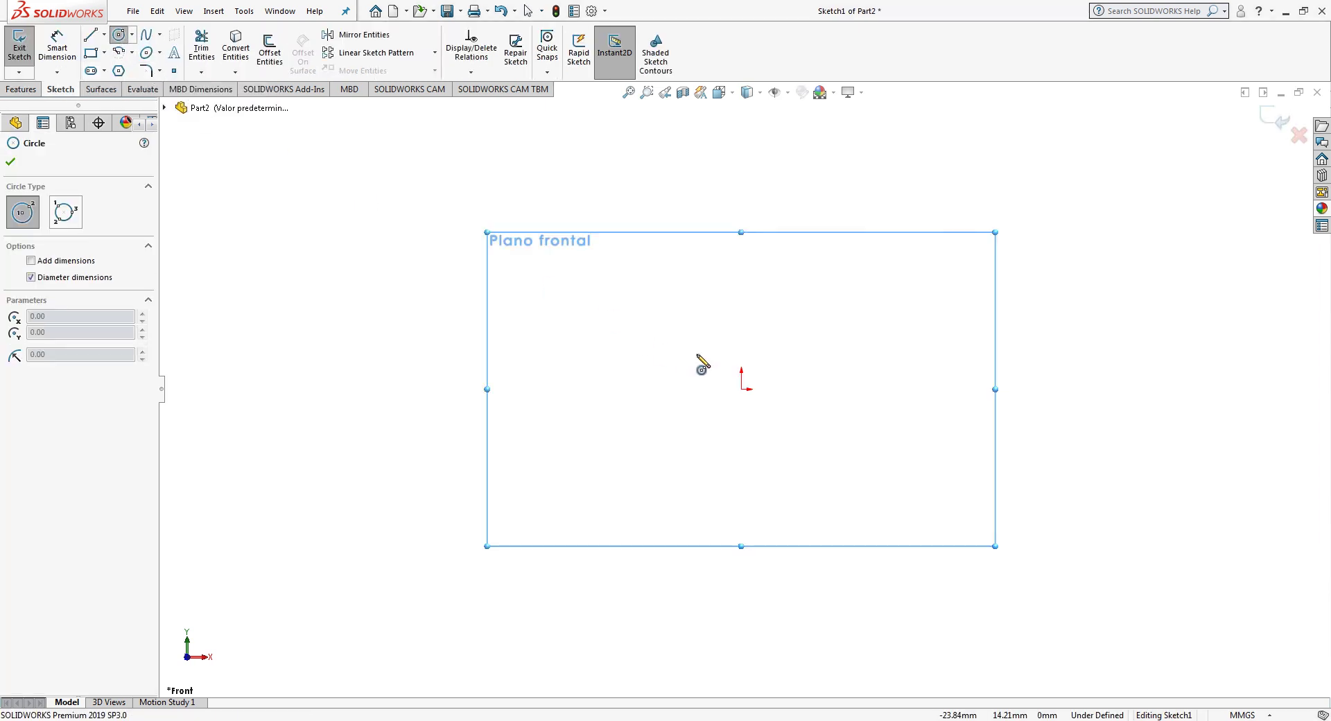
left_click(741, 389)
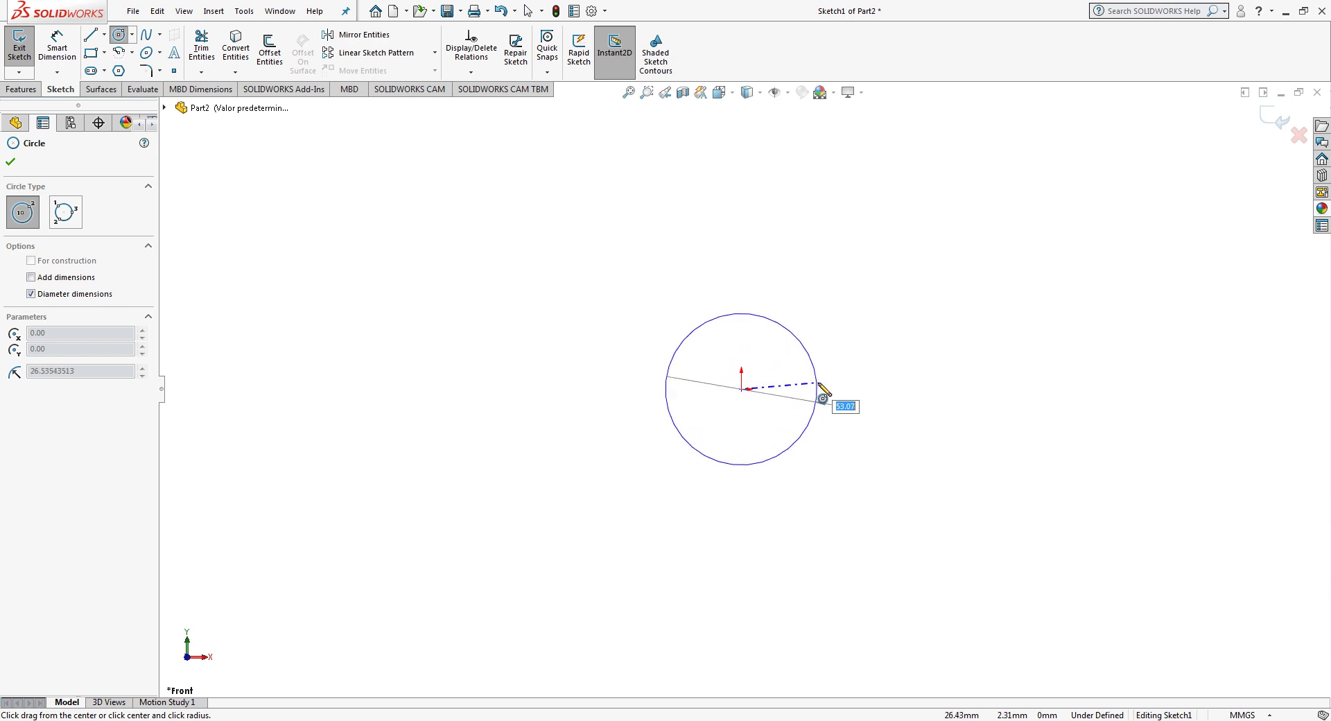
left_click(818, 388)
left_click(119, 71)
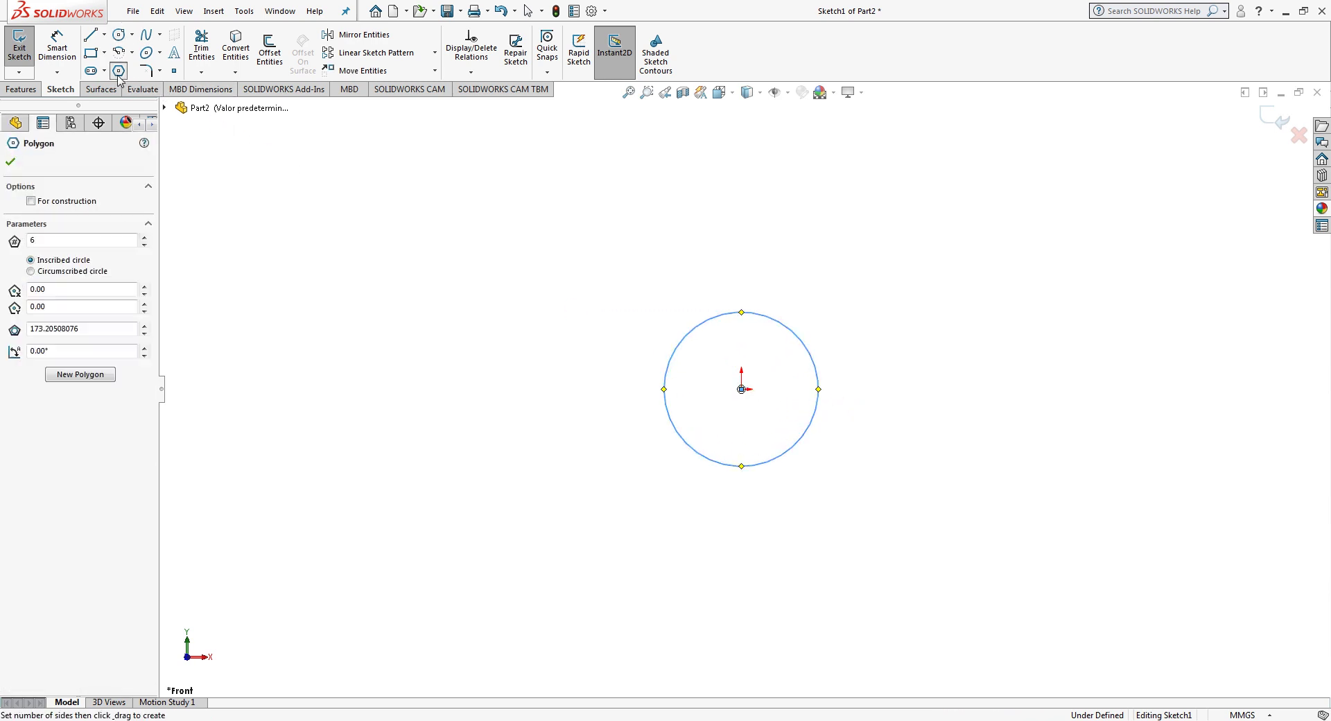
left_click(741, 389)
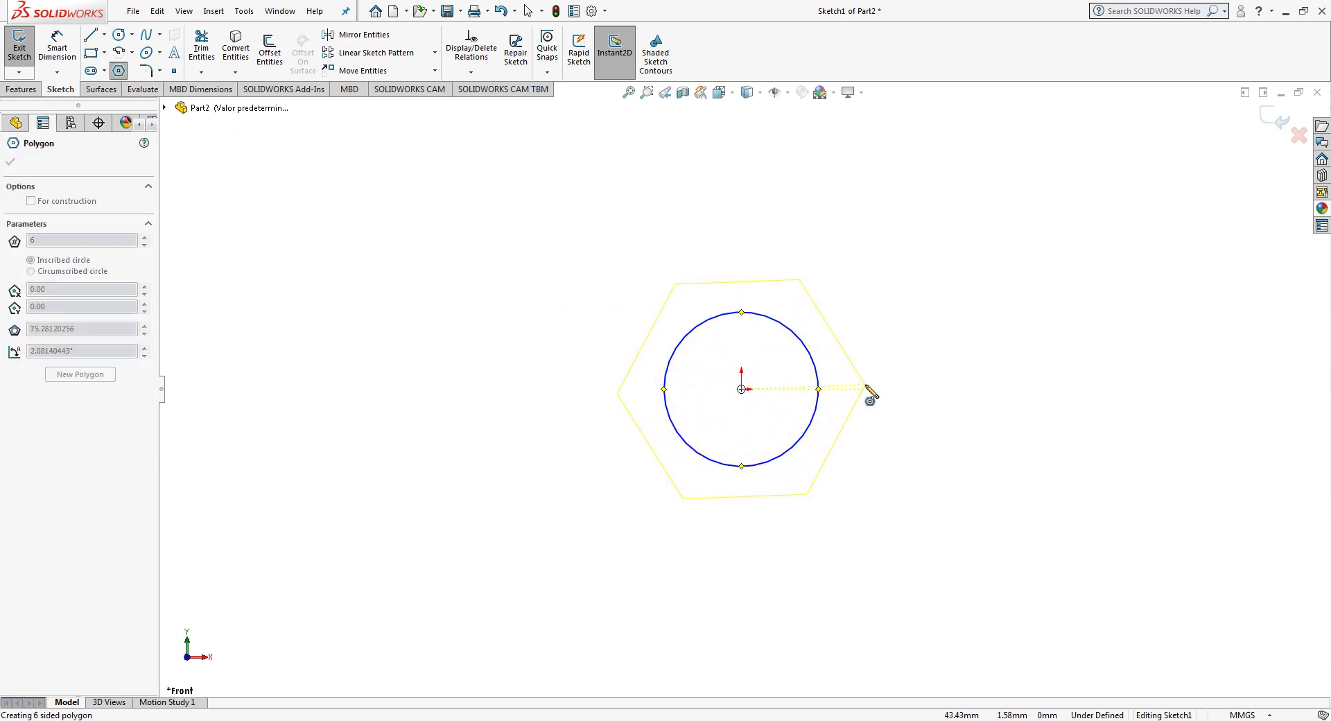
left_click(866, 389)
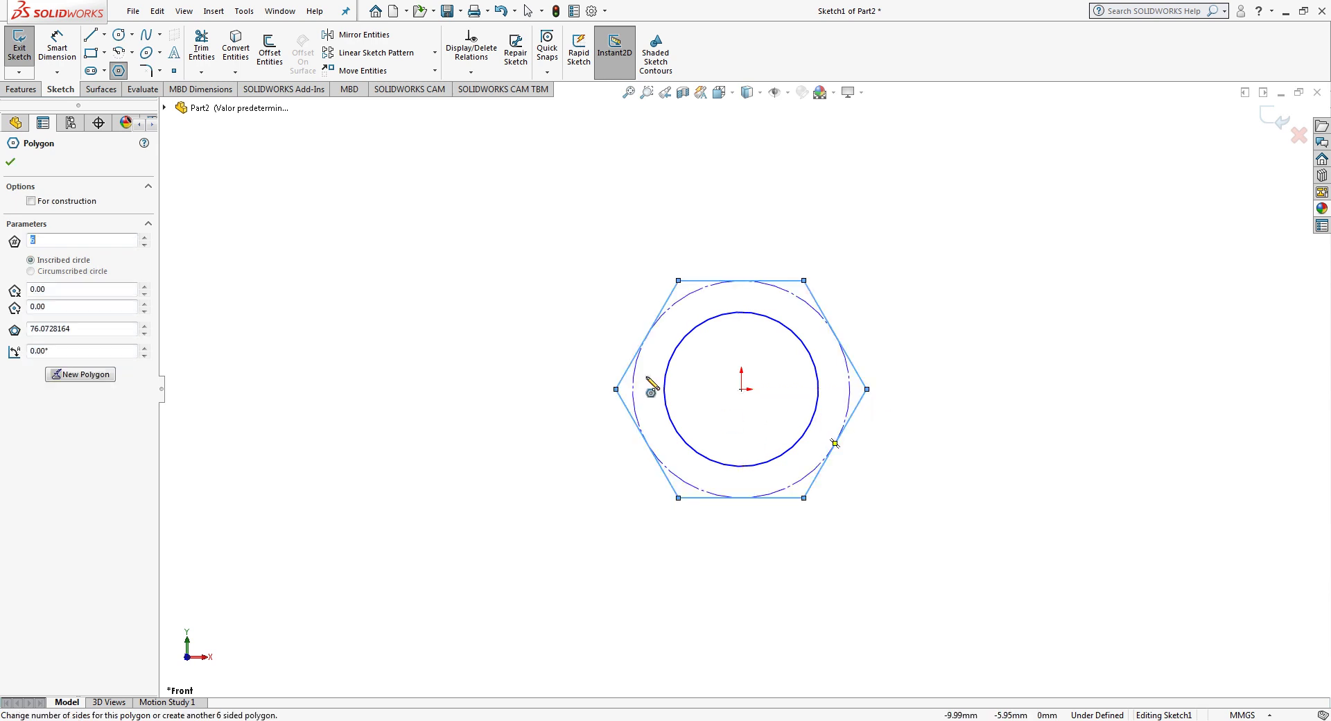
Step: Dimension the inner circle to 25.40 mm and the hexagon's circle to 30 mm, then exit
left_click(57, 48)
left_click(818, 389)
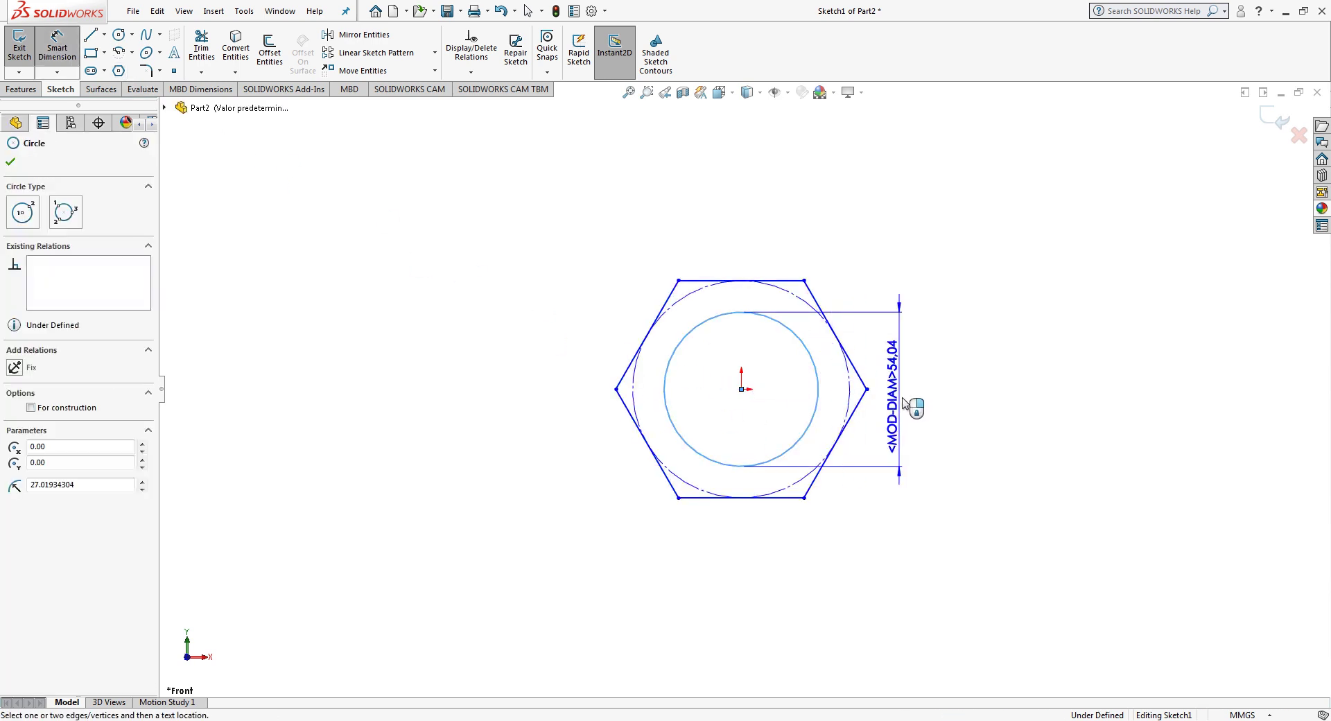
left_click(908, 407)
type("25.4")
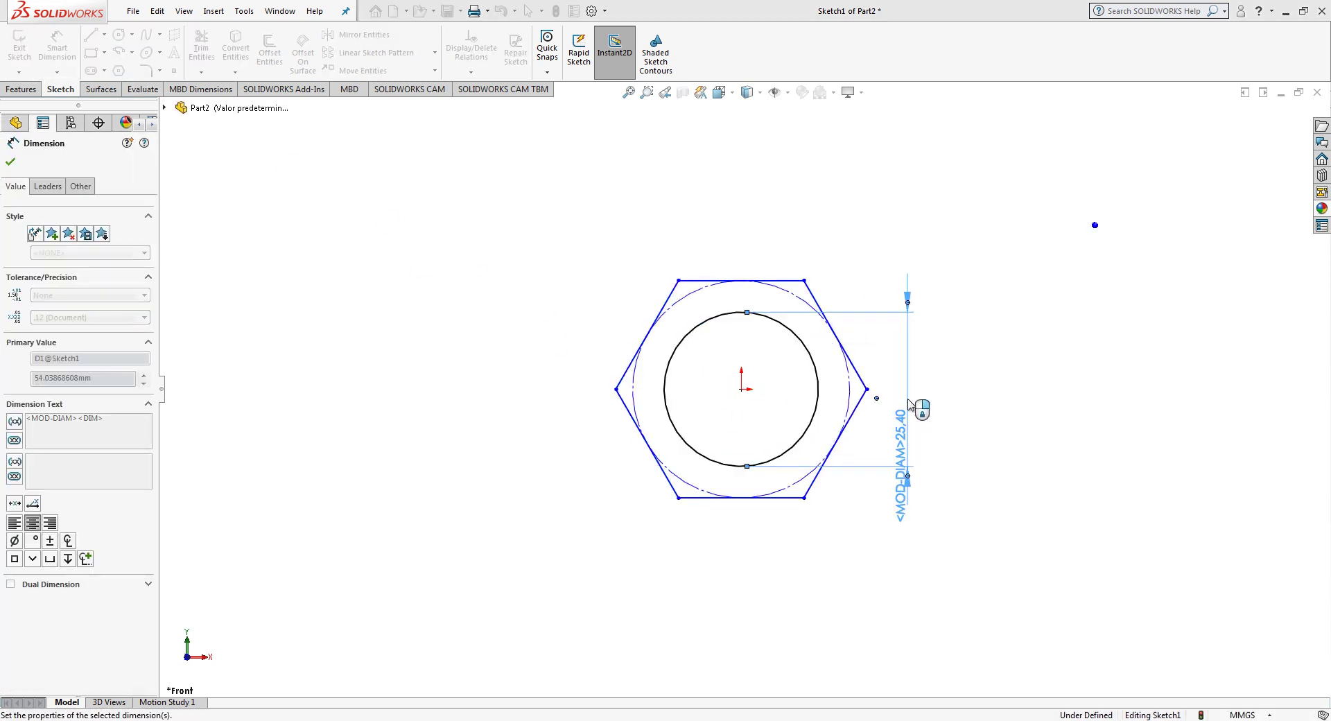
key("Return")
left_click(849, 381)
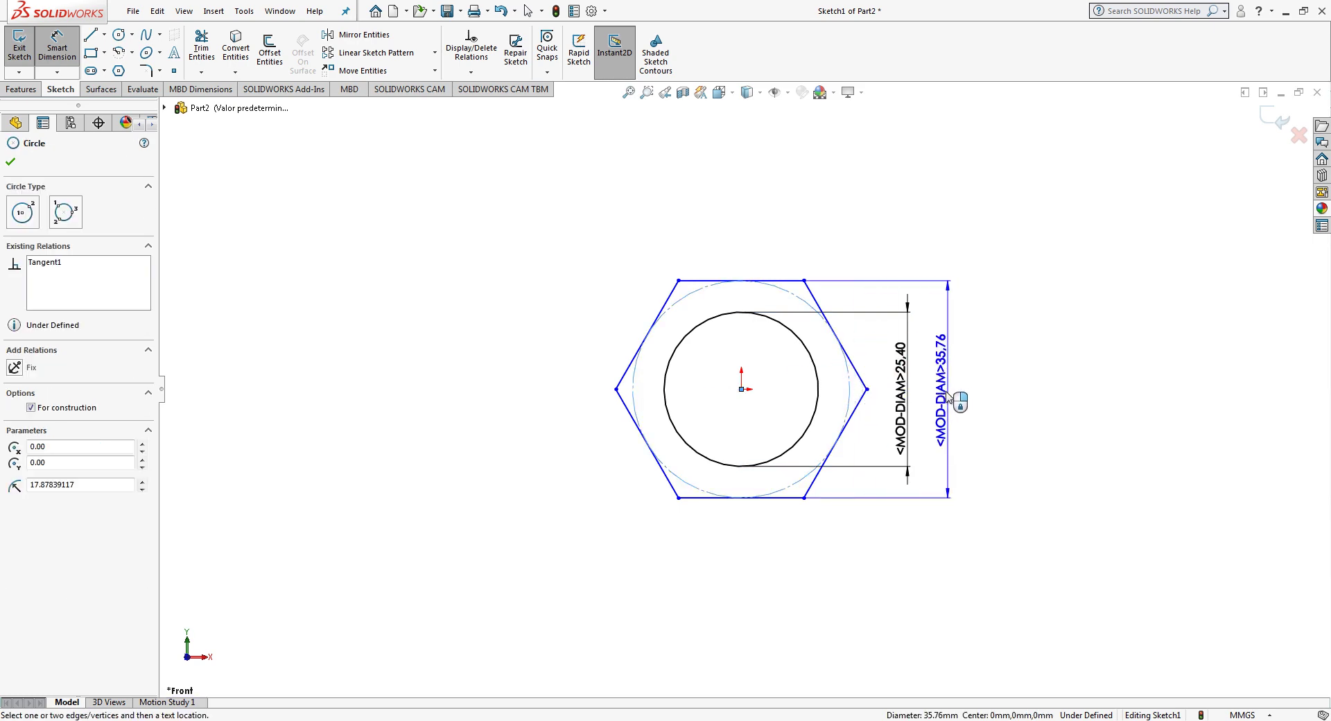
left_click(942, 399)
type("30")
key("Return")
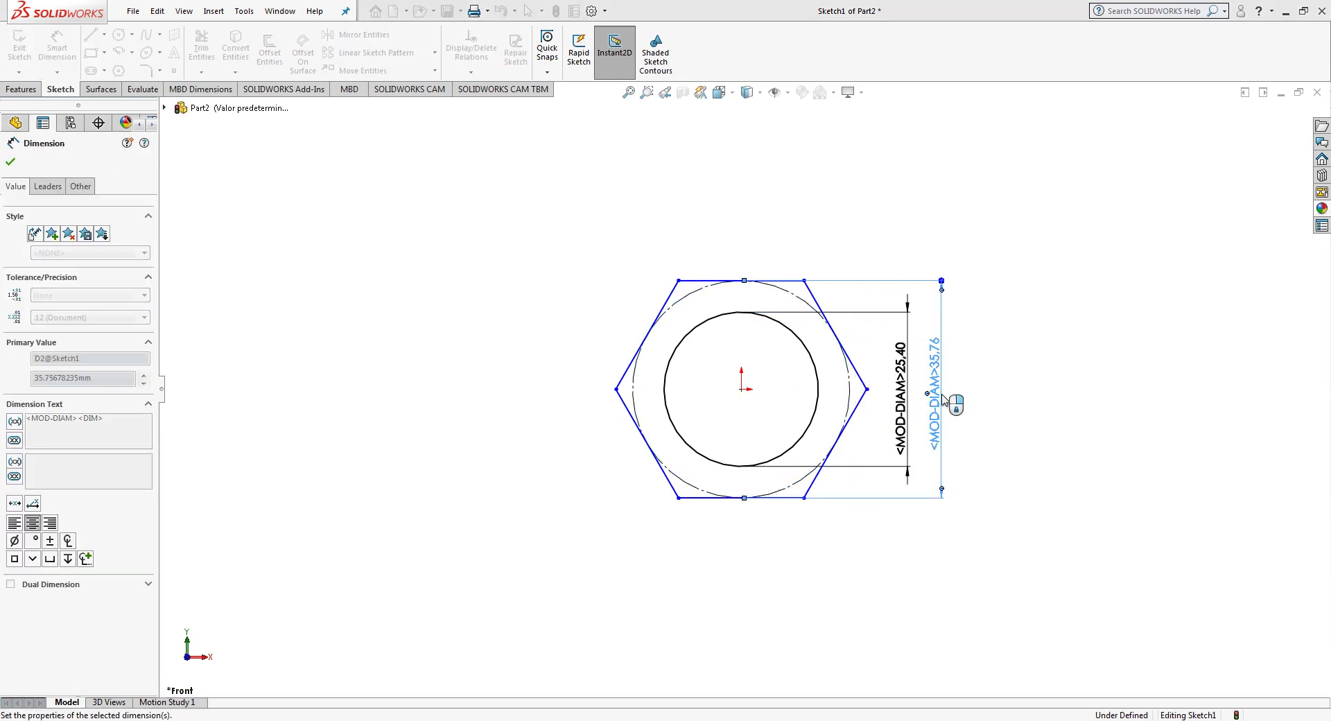
left_click(1272, 121)
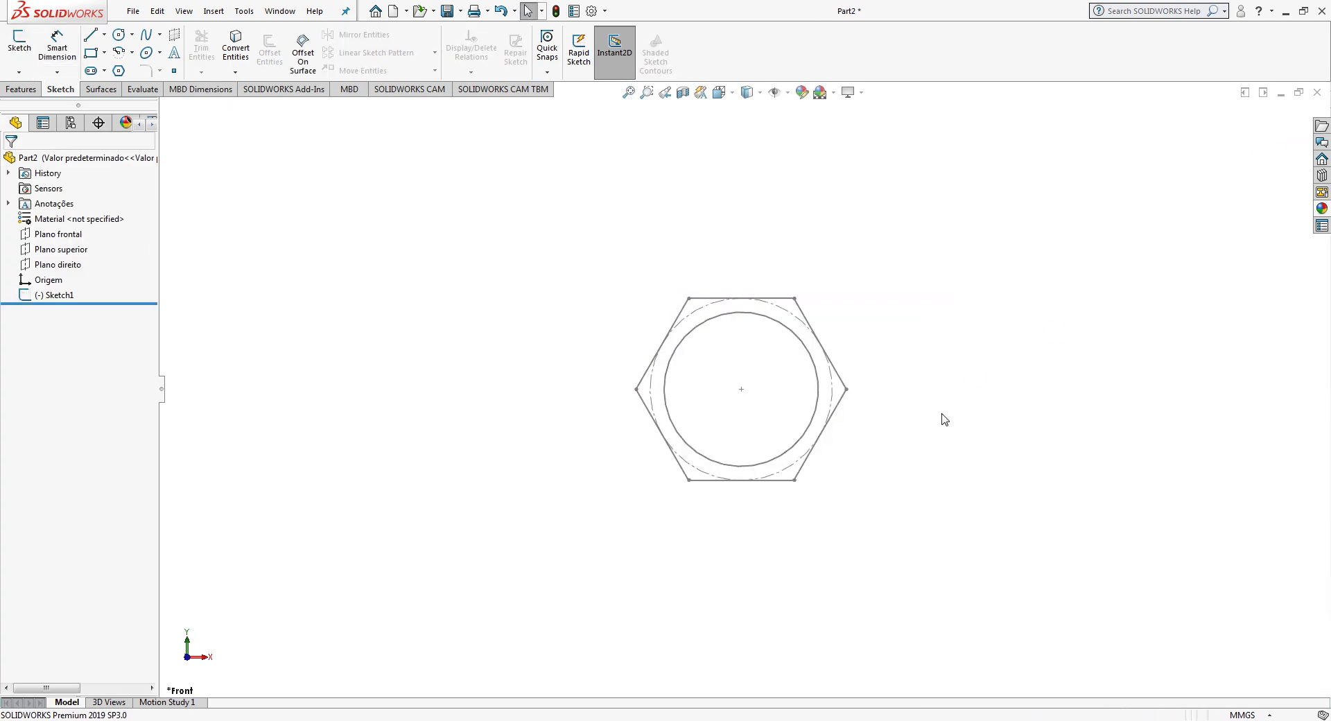
Step: Extrude Sketch1 14 mm into the hex body and view it from the right
middle_click_drag(942, 418, 980, 469)
left_click(48, 296)
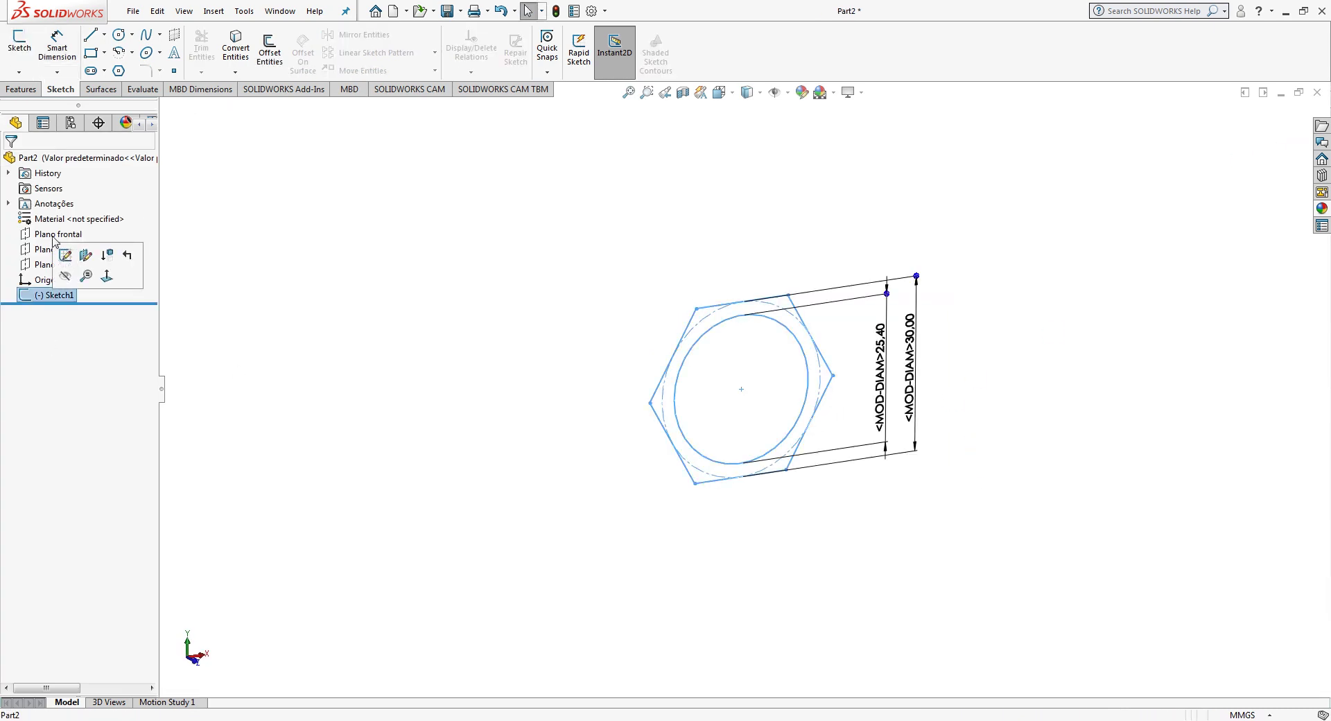
left_click(21, 89)
left_click(28, 50)
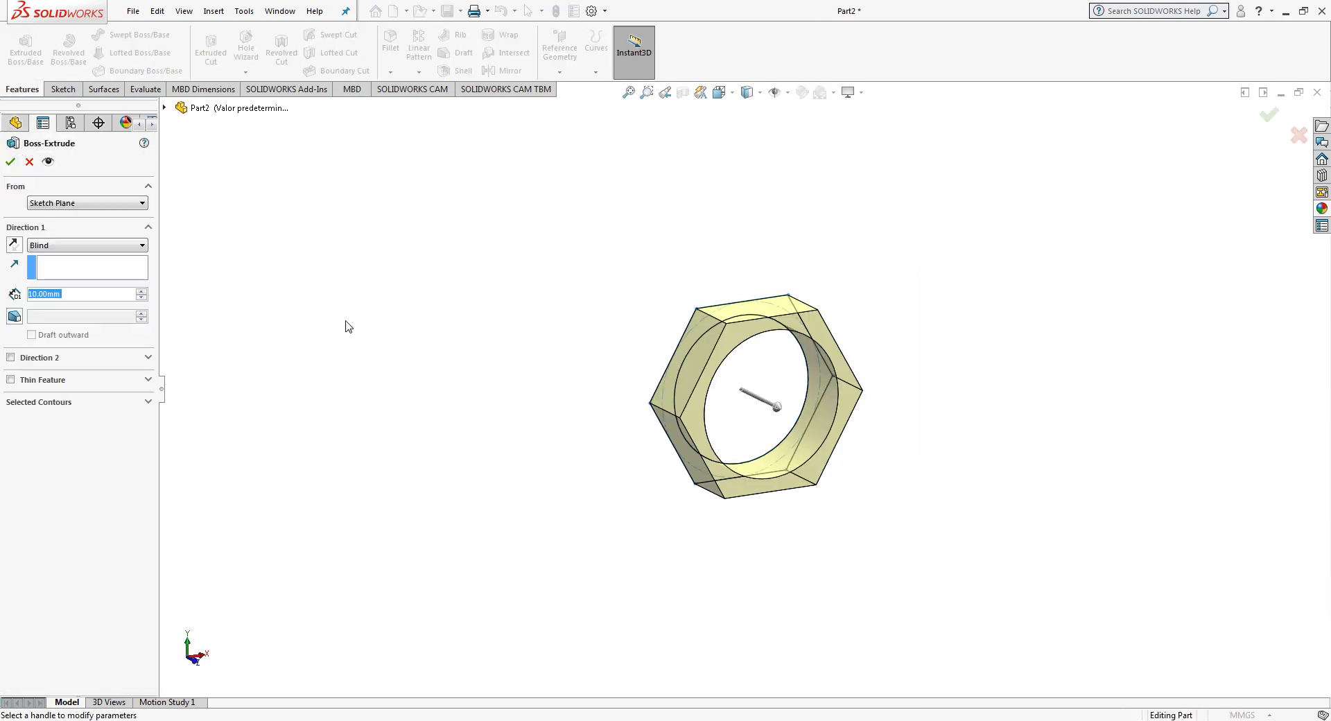
middle_click_drag(477, 344, 418, 354)
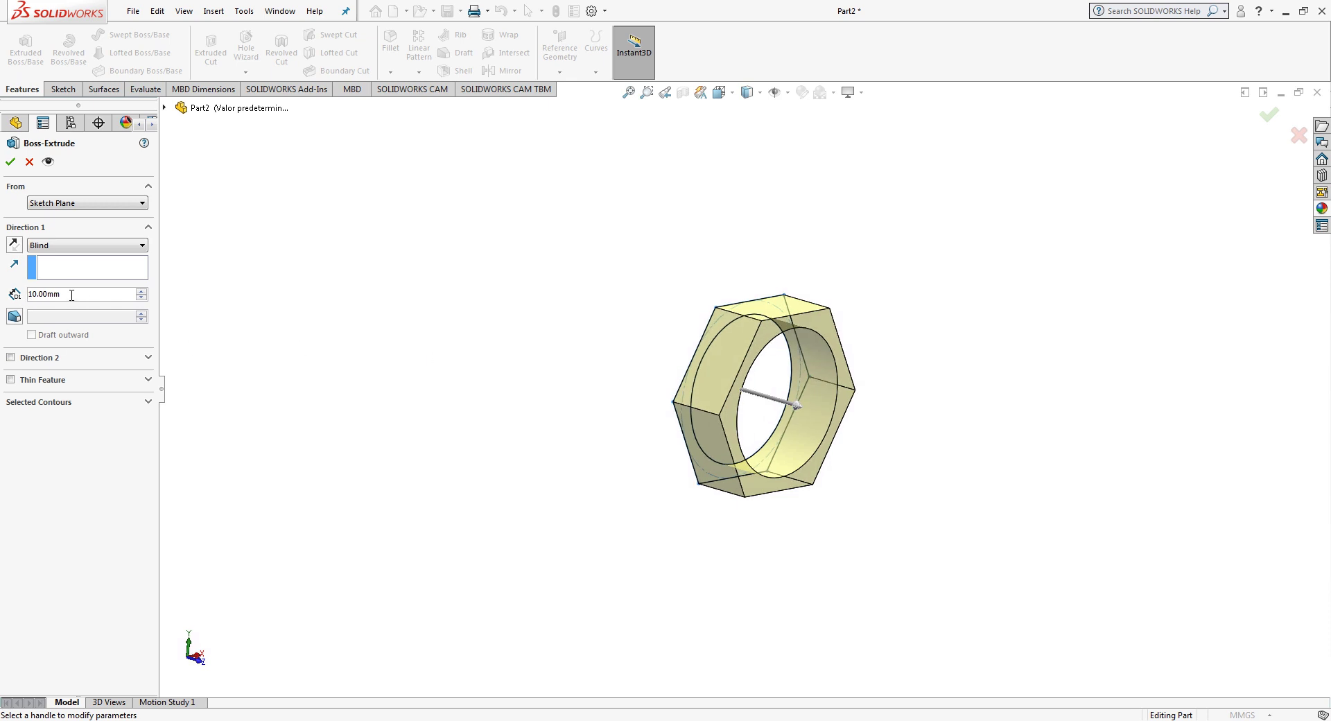
type("14")
key("Return")
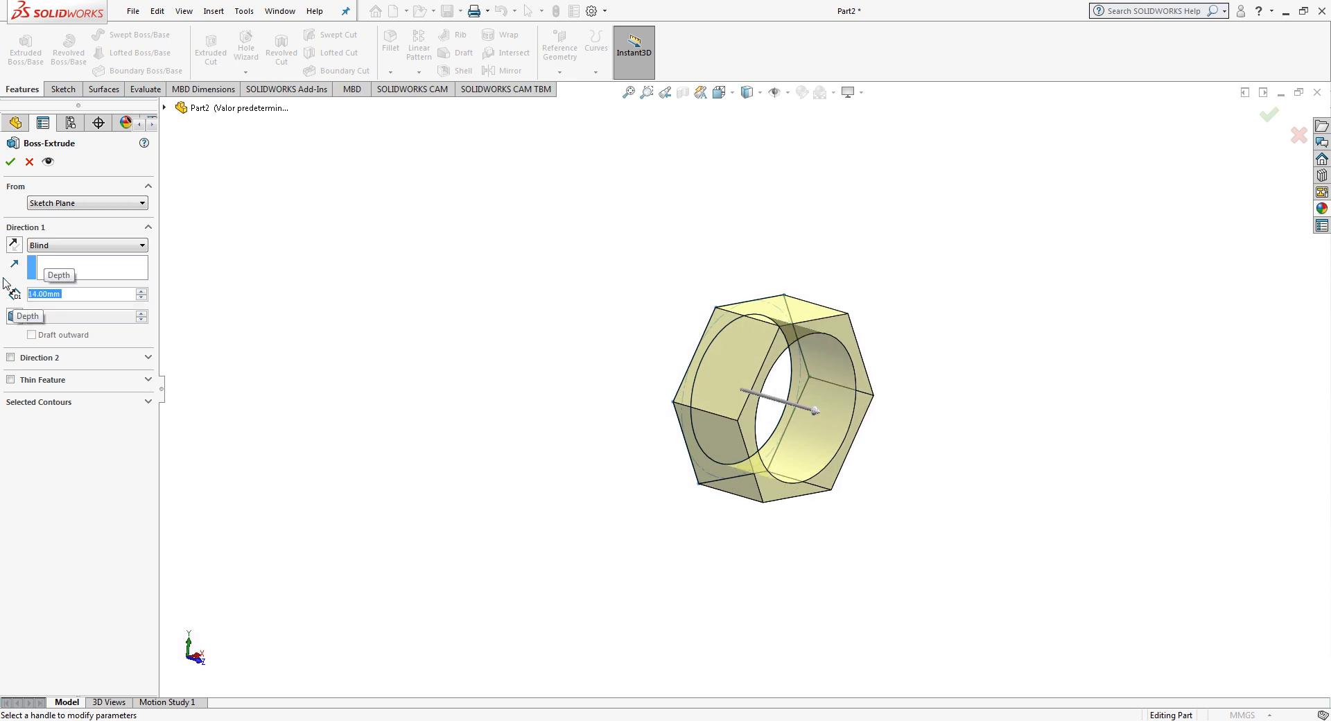
left_click(8, 165)
mouse_move(573, 421)
middle_mouse_down()
mouse_move(857, 434)
mouse_move(680, 384)
middle_mouse_up()
left_click(719, 92)
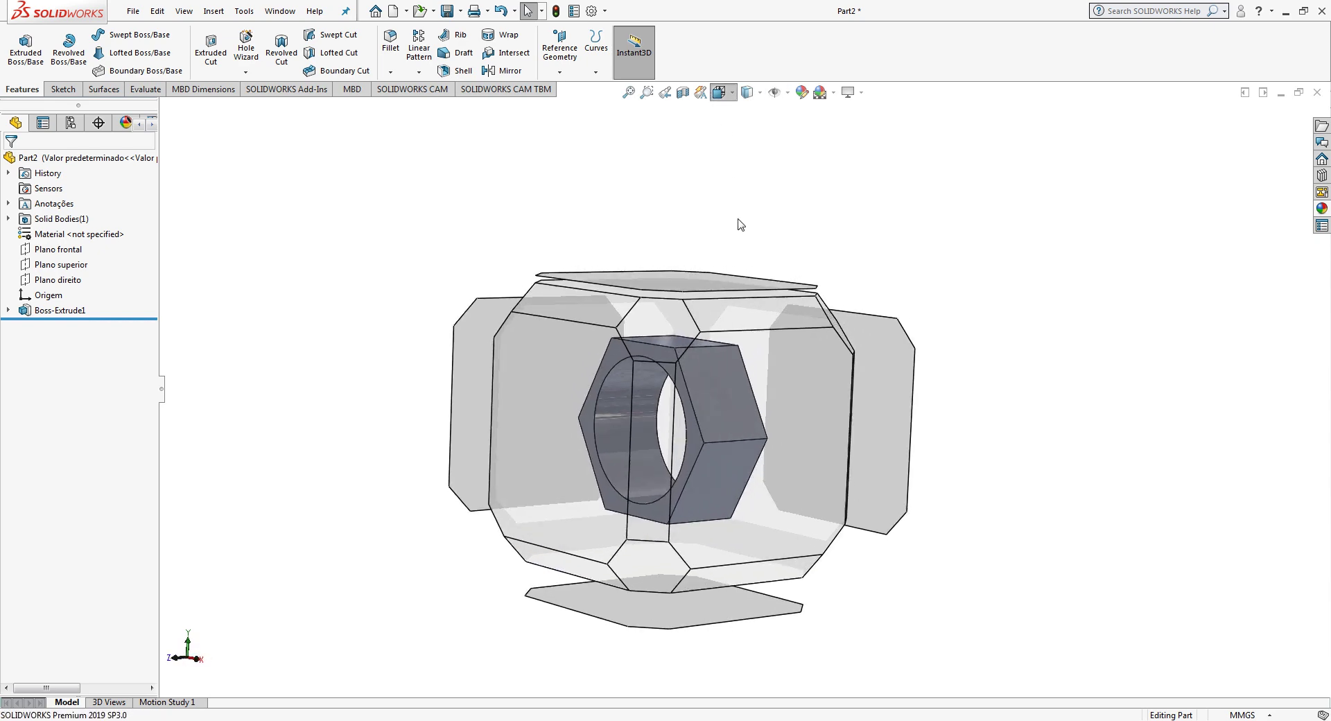
left_click(709, 418)
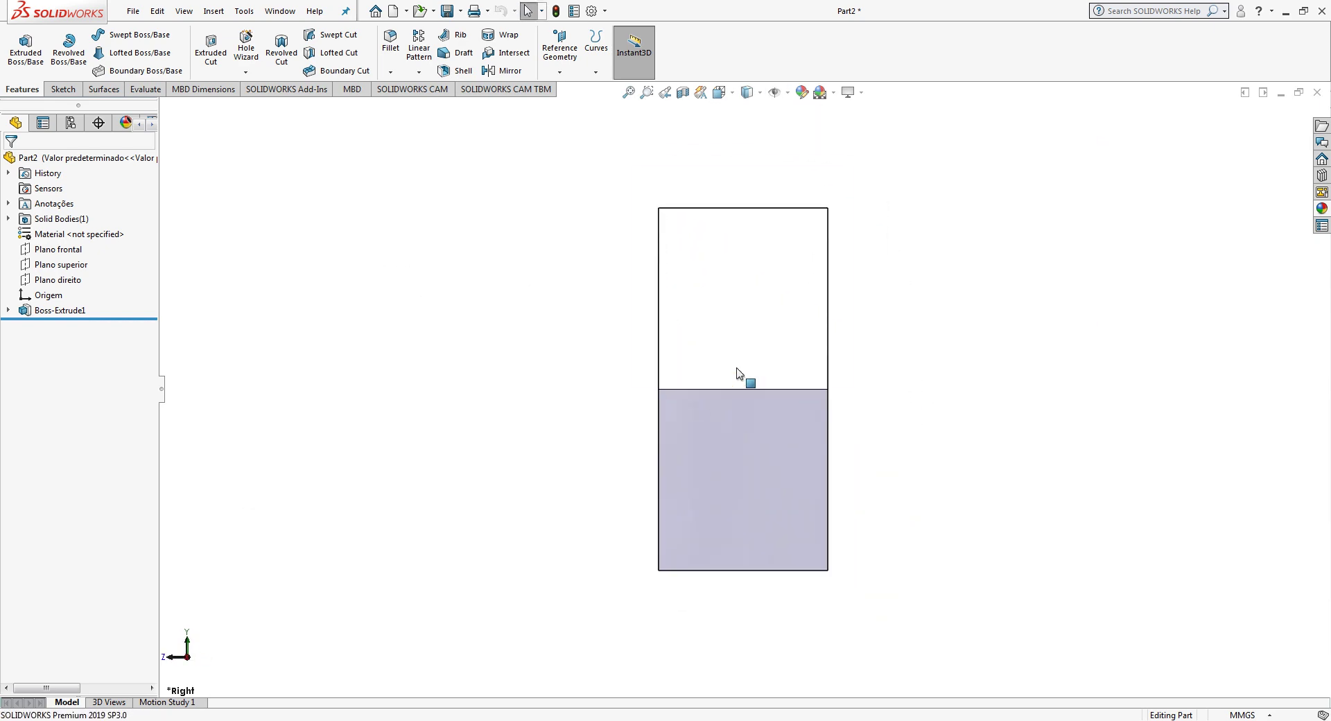
Step: On the Plano direito plane, sketch a closed triangle at the body's top-left corner
left_click(90, 285)
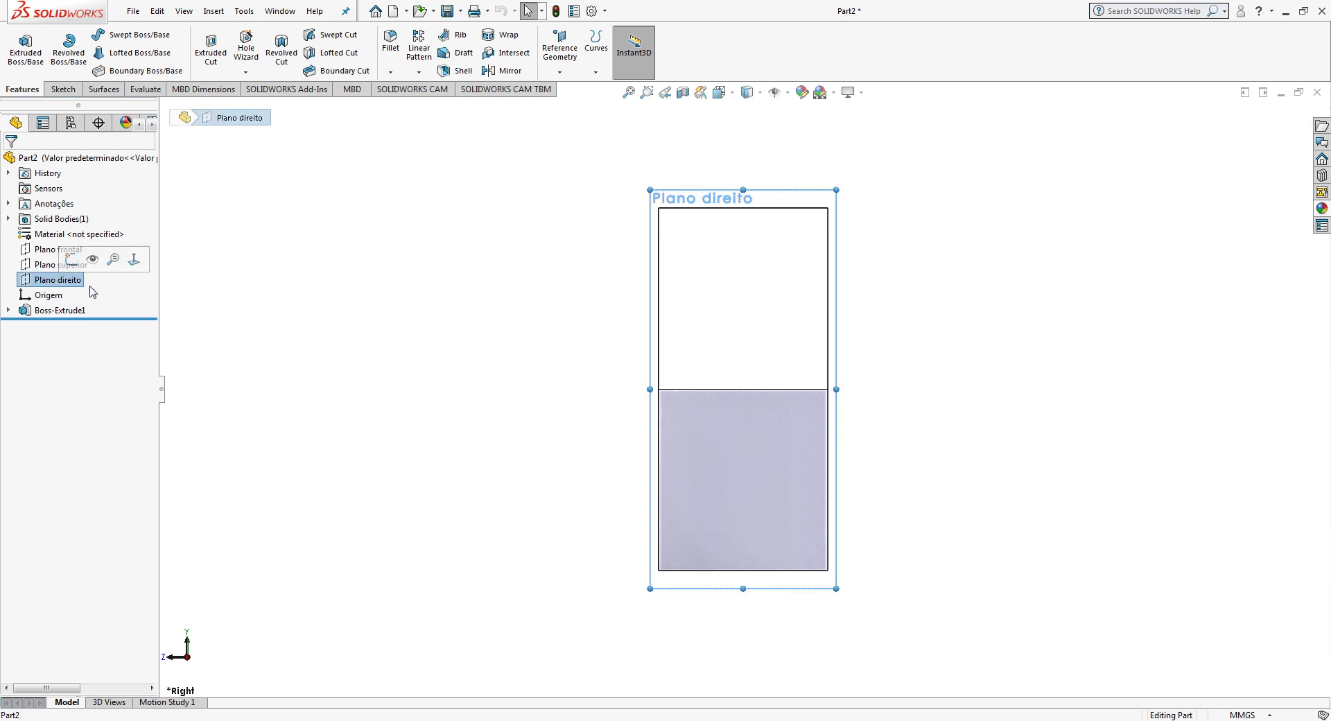
left_click(61, 89)
left_click(89, 34)
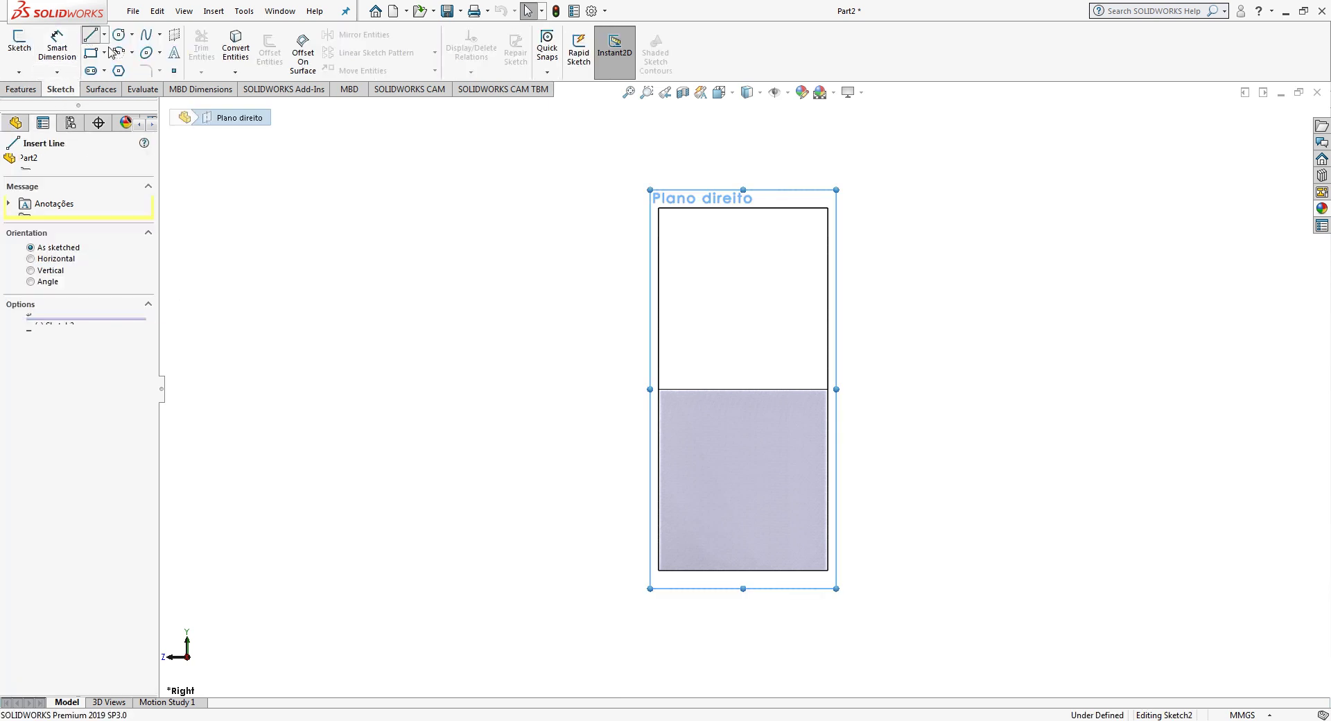
left_click(649, 262)
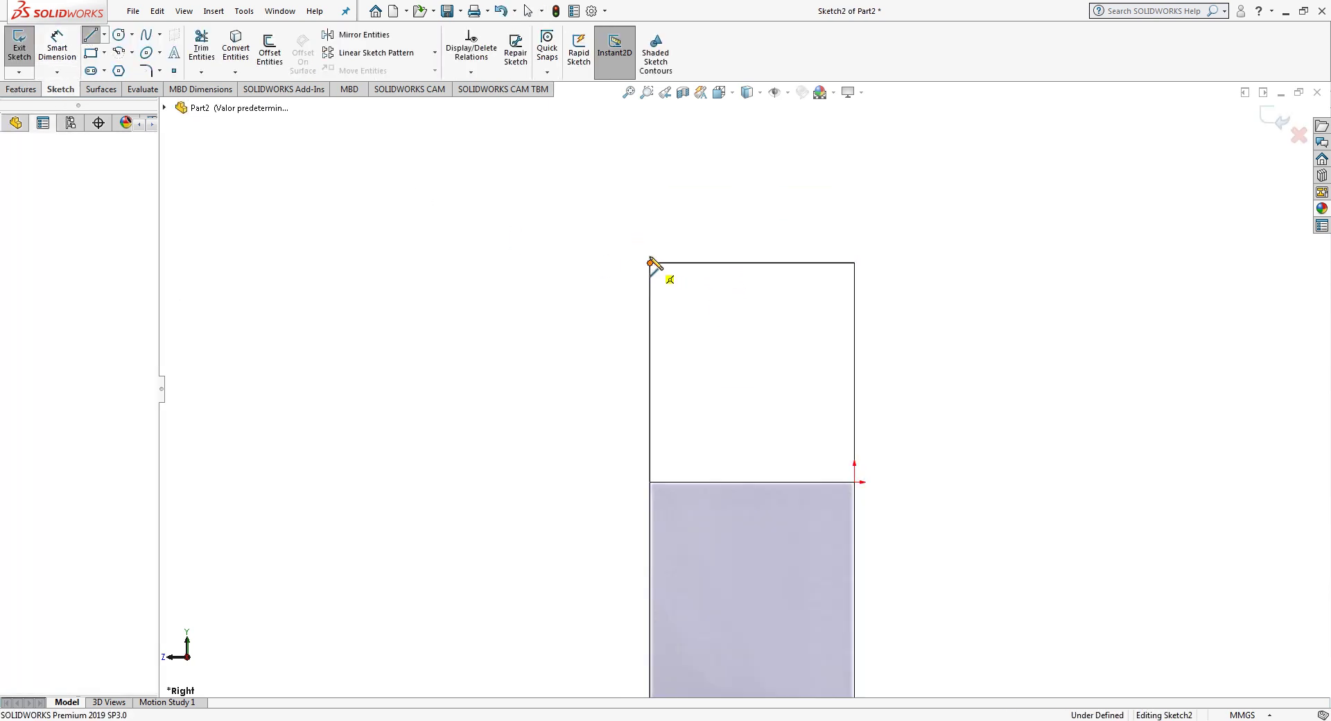
left_click(649, 228)
left_click(676, 229)
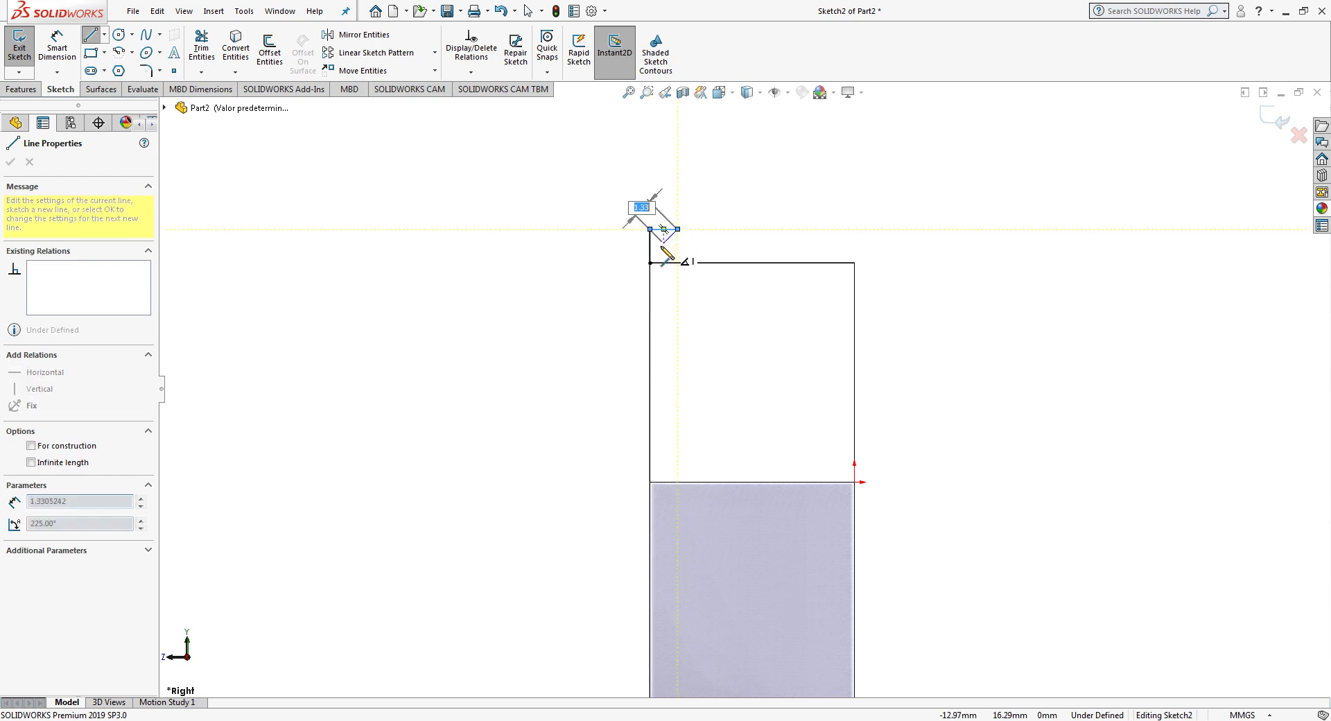
left_click(649, 263)
key("Escape")
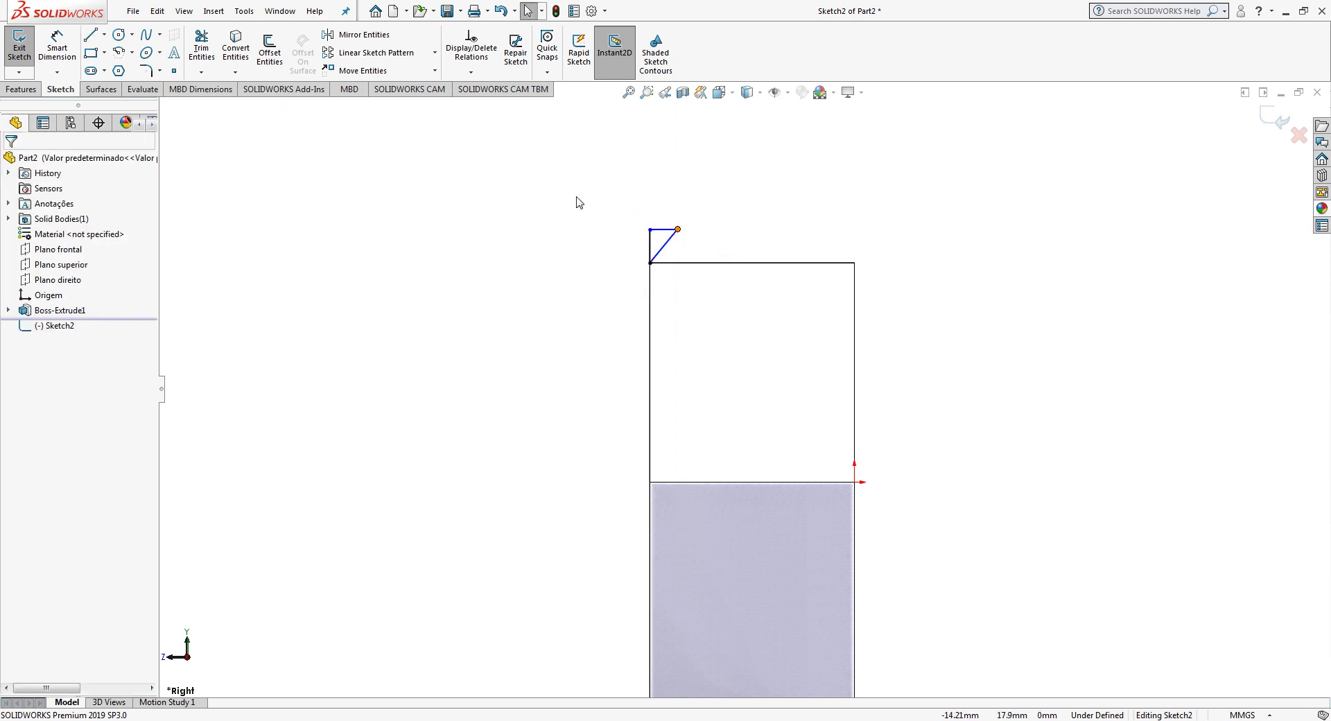
Step: Dimension the triangle's vertical side at 3 mm and its diagonal angle at 35°
left_click(68, 60)
scroll(644, 246, "down", 3)
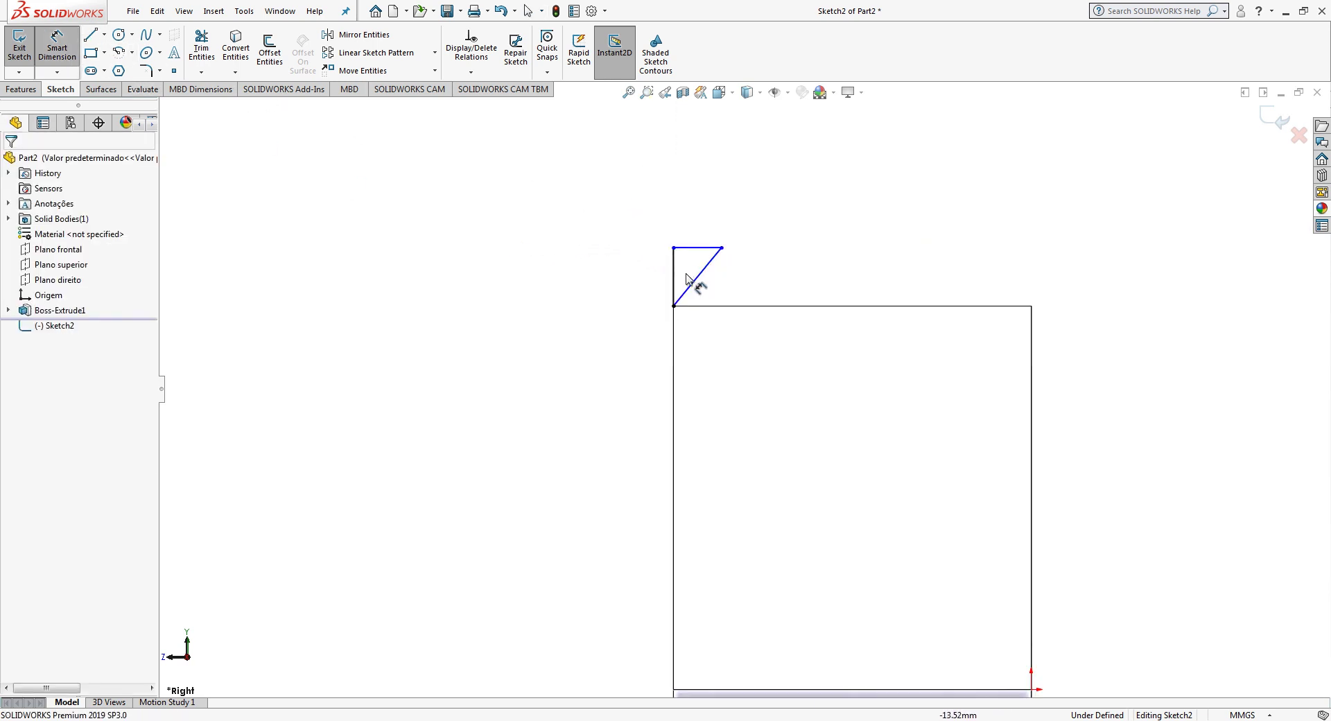
left_click(672, 277)
left_click(638, 281)
type("3")
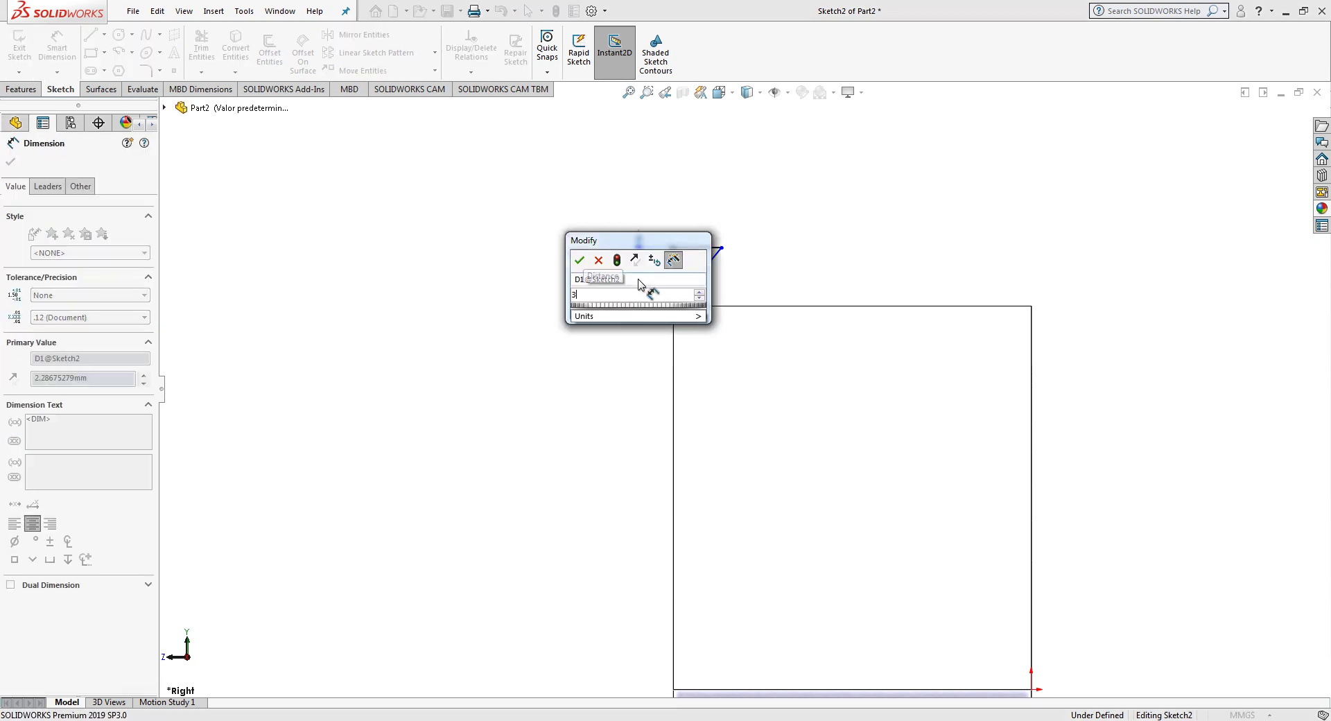
key("Return")
left_click(673, 291)
left_click(683, 288)
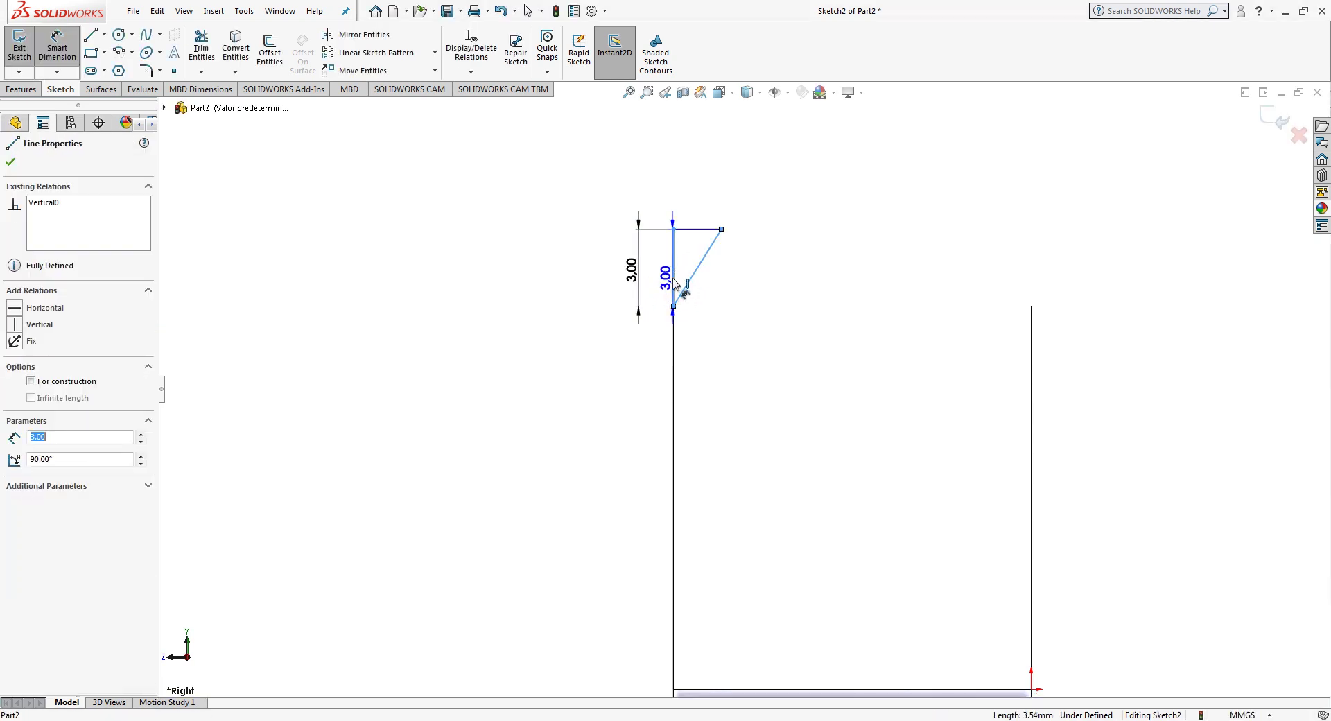
left_click(690, 266)
type("35")
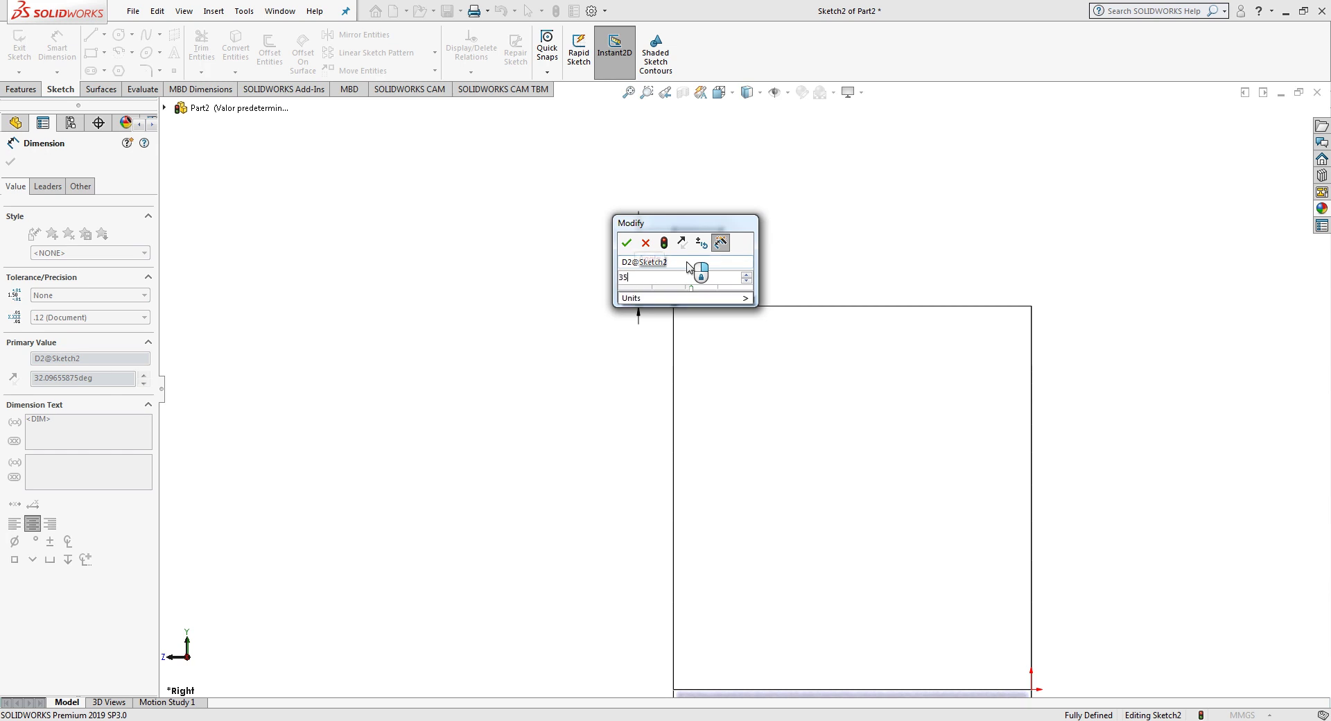
key("Return")
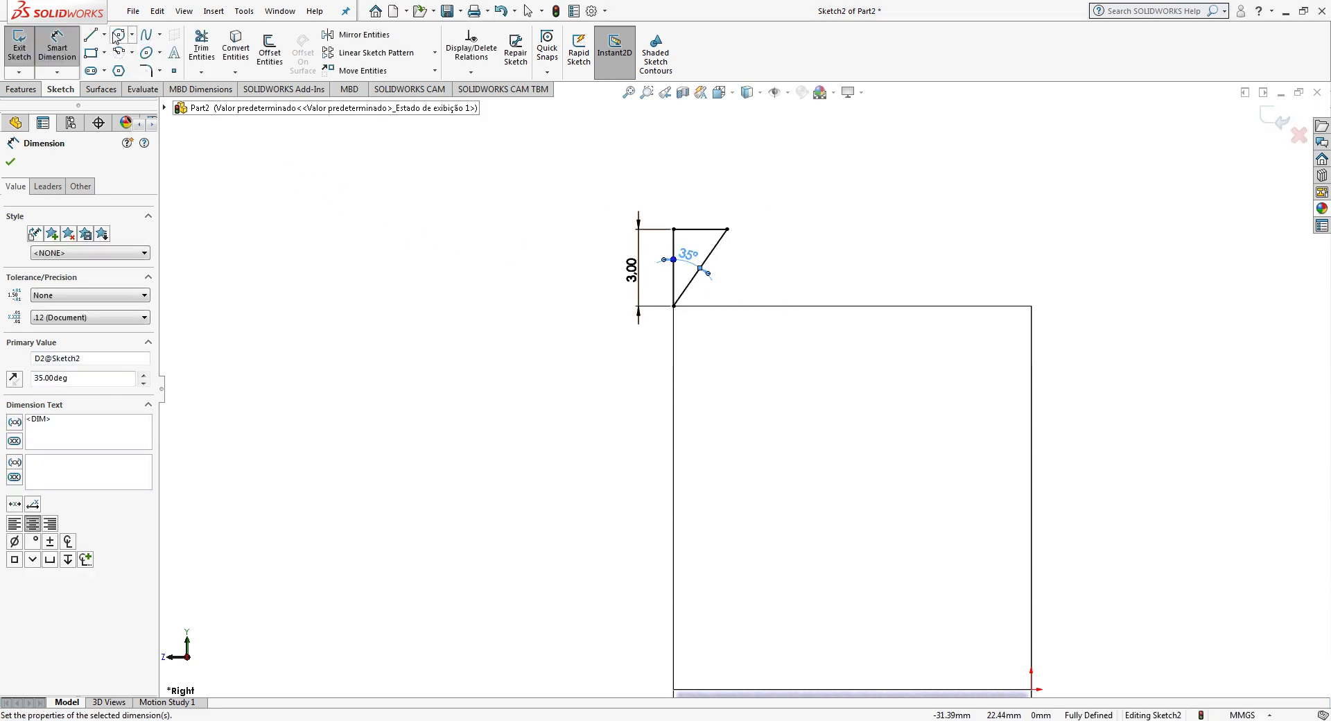
Step: Draw a horizontal centerline along the nut's axis
left_click(104, 34)
left_click(118, 68)
key("z")
scroll(719, 641, "down", 1)
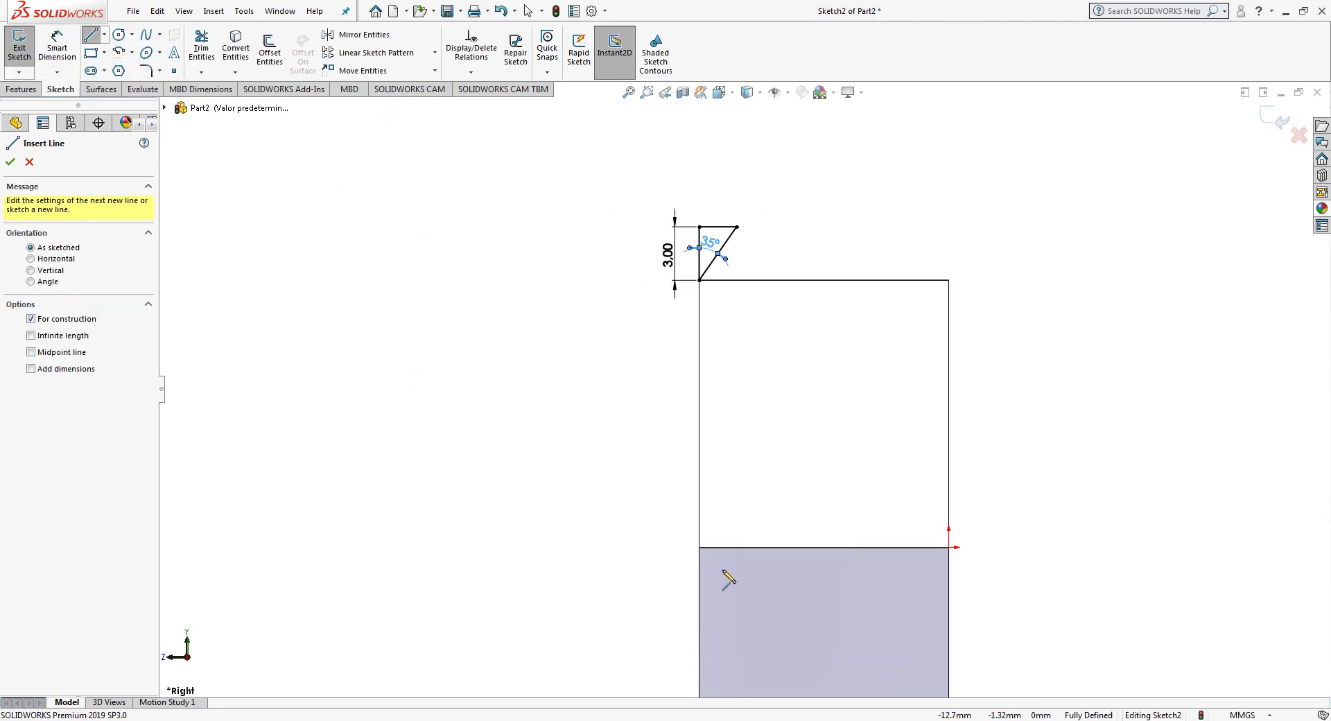
left_click(698, 280)
left_click(699, 547)
left_click(622, 547)
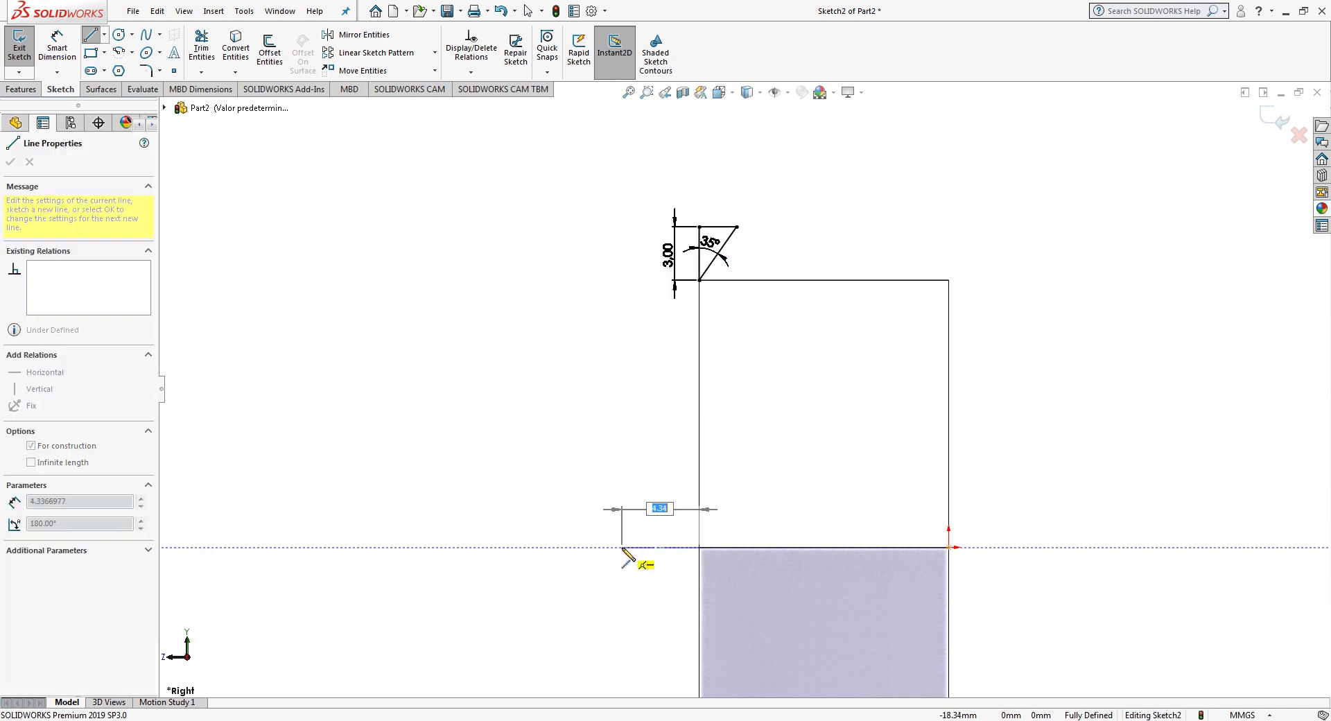
key("Escape")
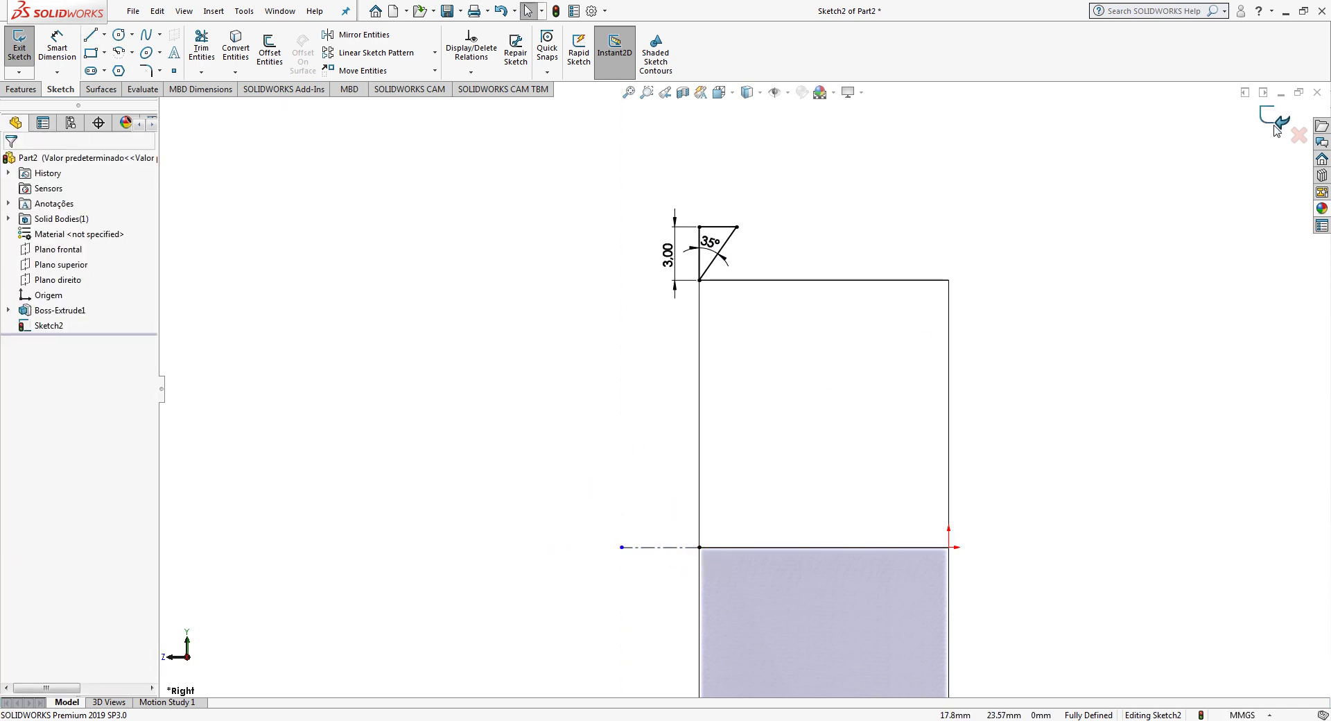
Step: Exit Sketch2 and revolve-cut it around the centerline to create Cut-Revolve1
left_click(1274, 127)
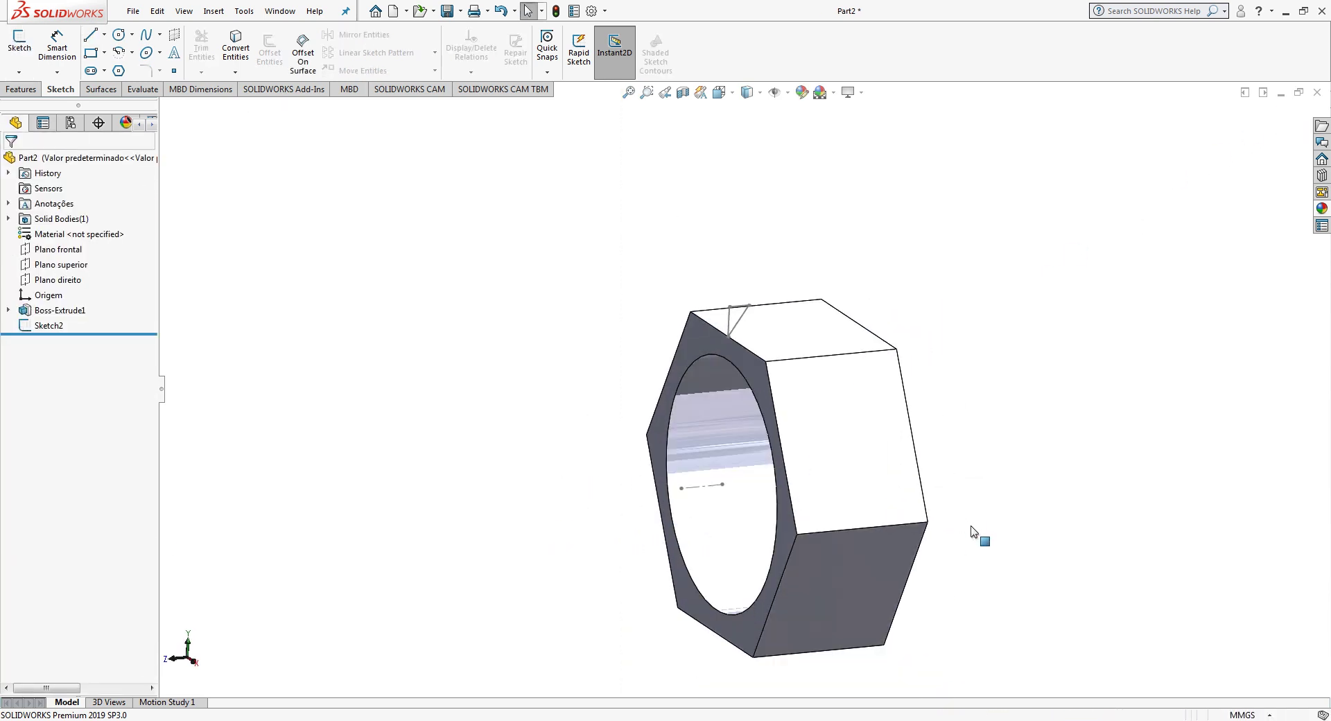
left_click(48, 325)
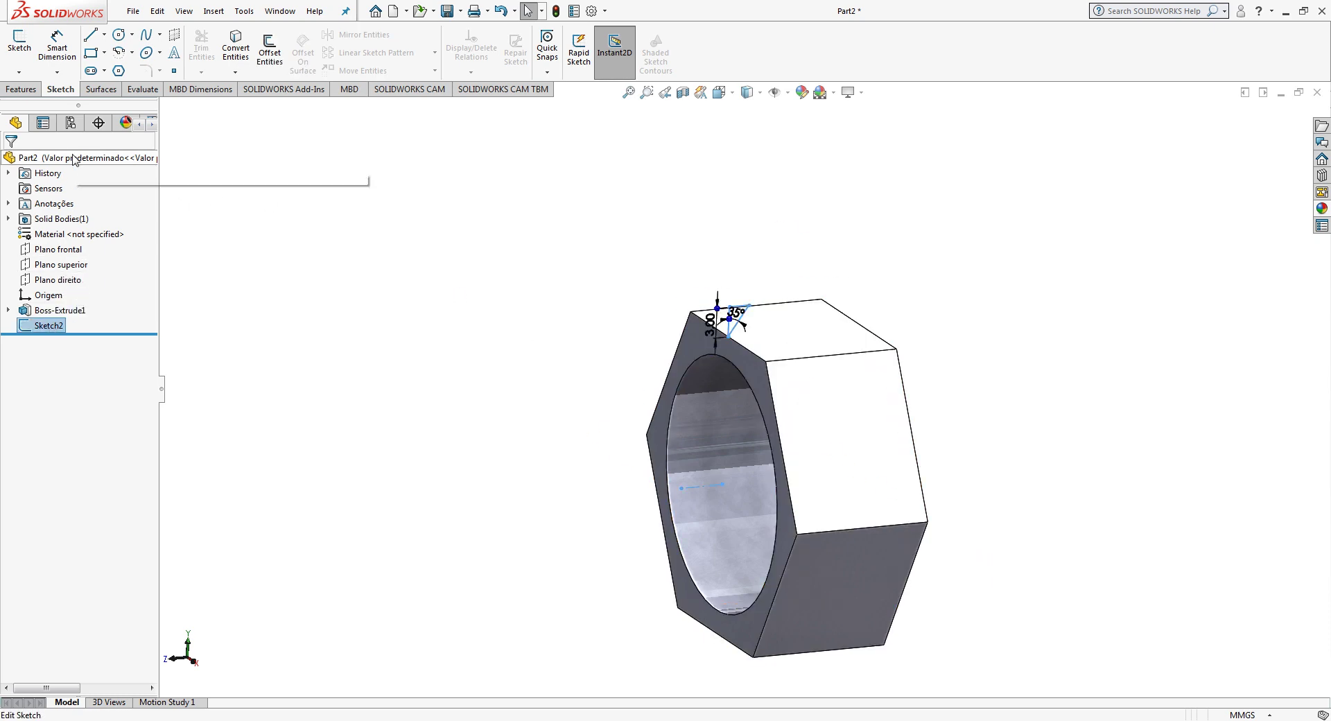
left_click(21, 96)
left_click(284, 71)
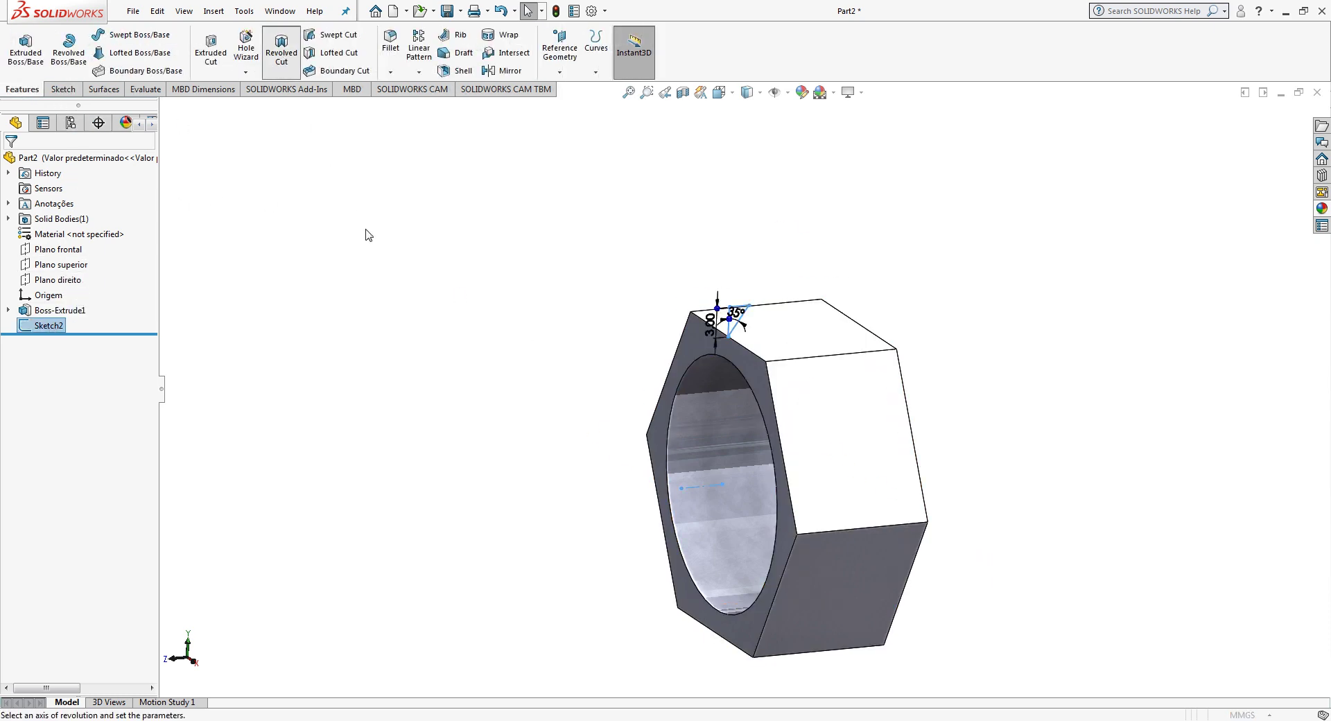
left_click(10, 163)
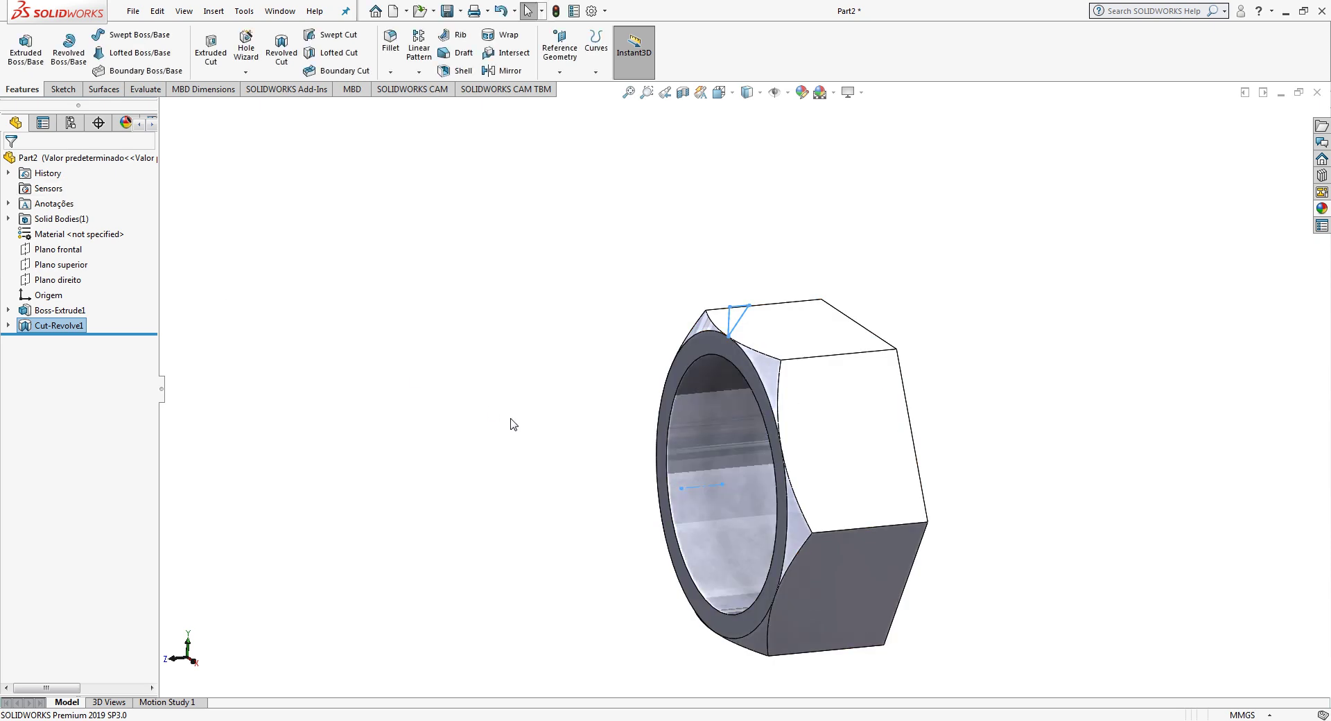
Step: Select the Plano frontal plane and set the view to Back
middle_click_drag(808, 527, 690, 457)
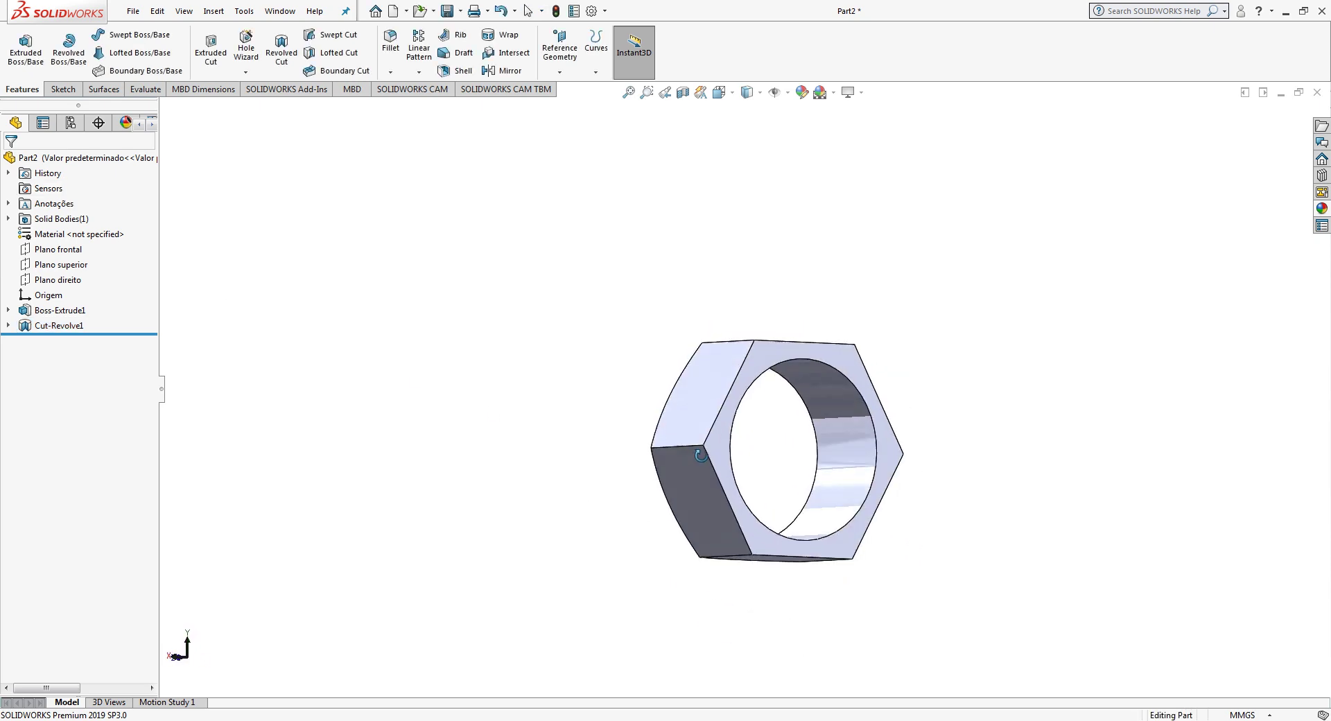
left_click(58, 248)
mouse_move(526, 436)
middle_mouse_down()
mouse_move(597, 469)
mouse_move(672, 226)
middle_mouse_up()
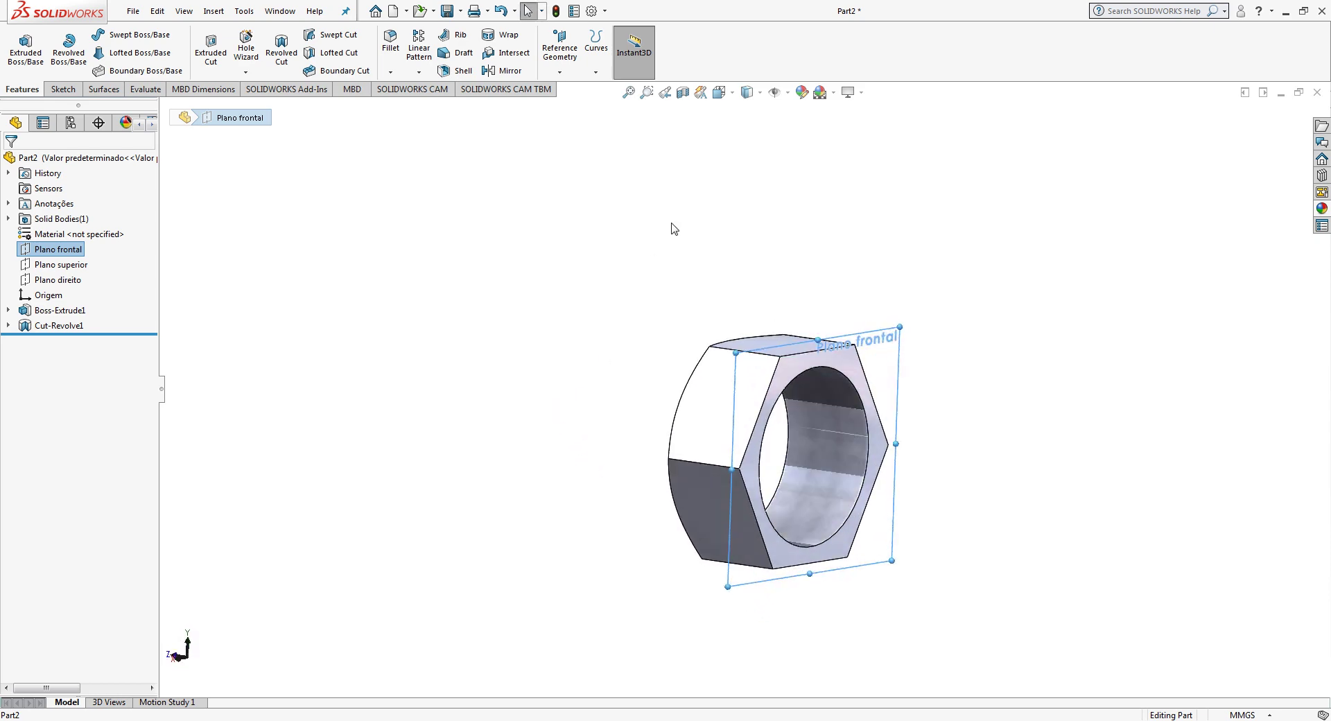
left_click(718, 92)
left_click(712, 425)
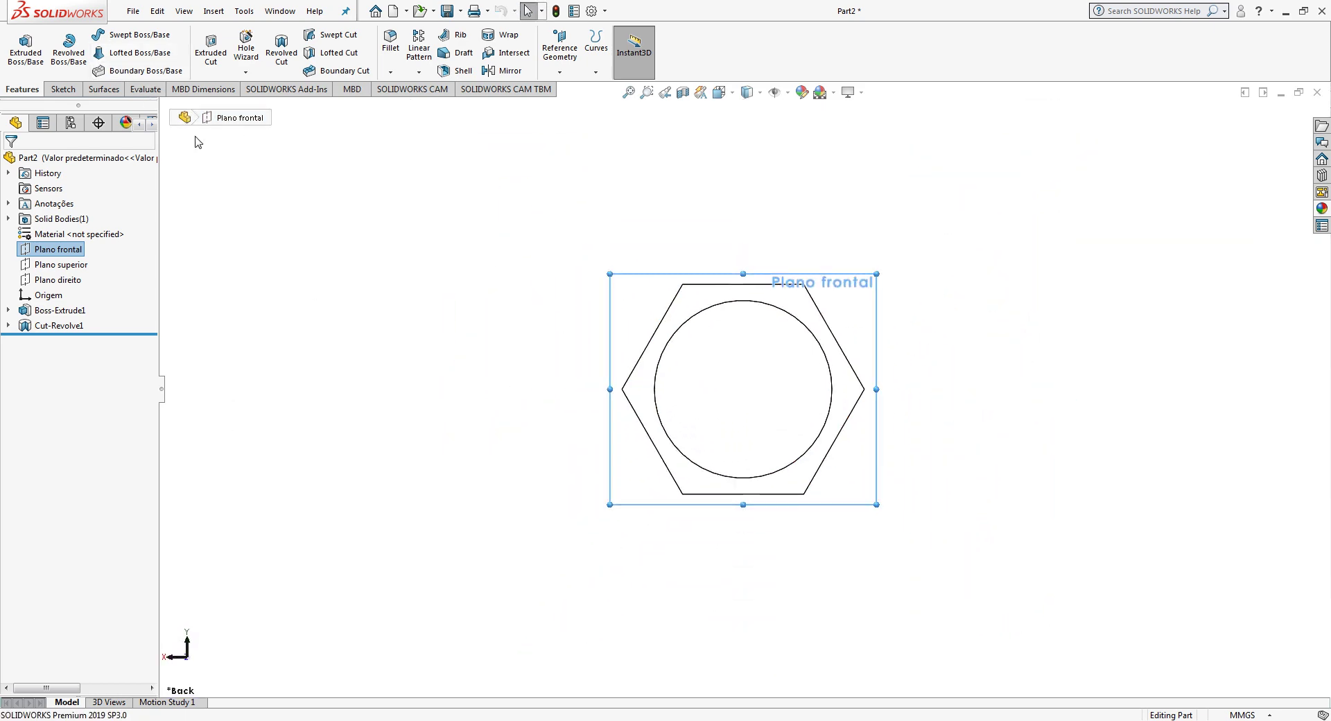
Step: Sketch four concentric circles centred on the origin around the hex outline
left_click(68, 94)
left_click(119, 34)
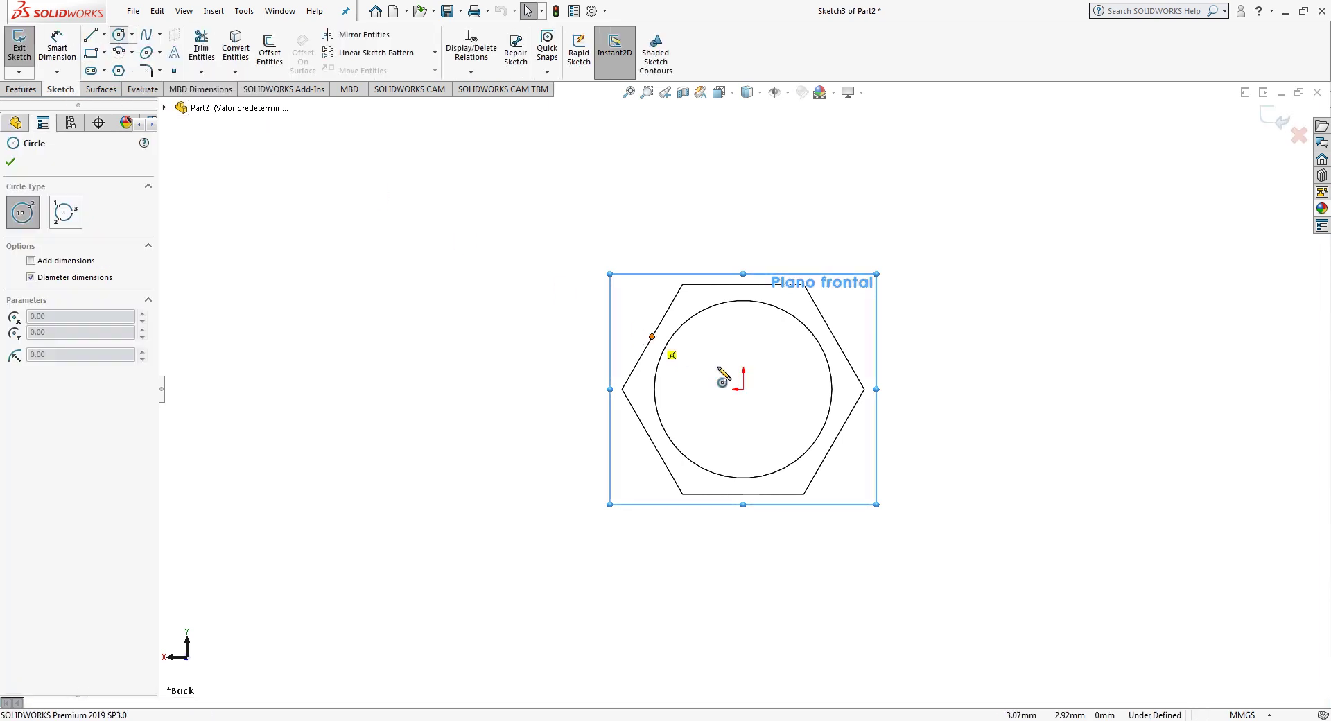
left_click(743, 389)
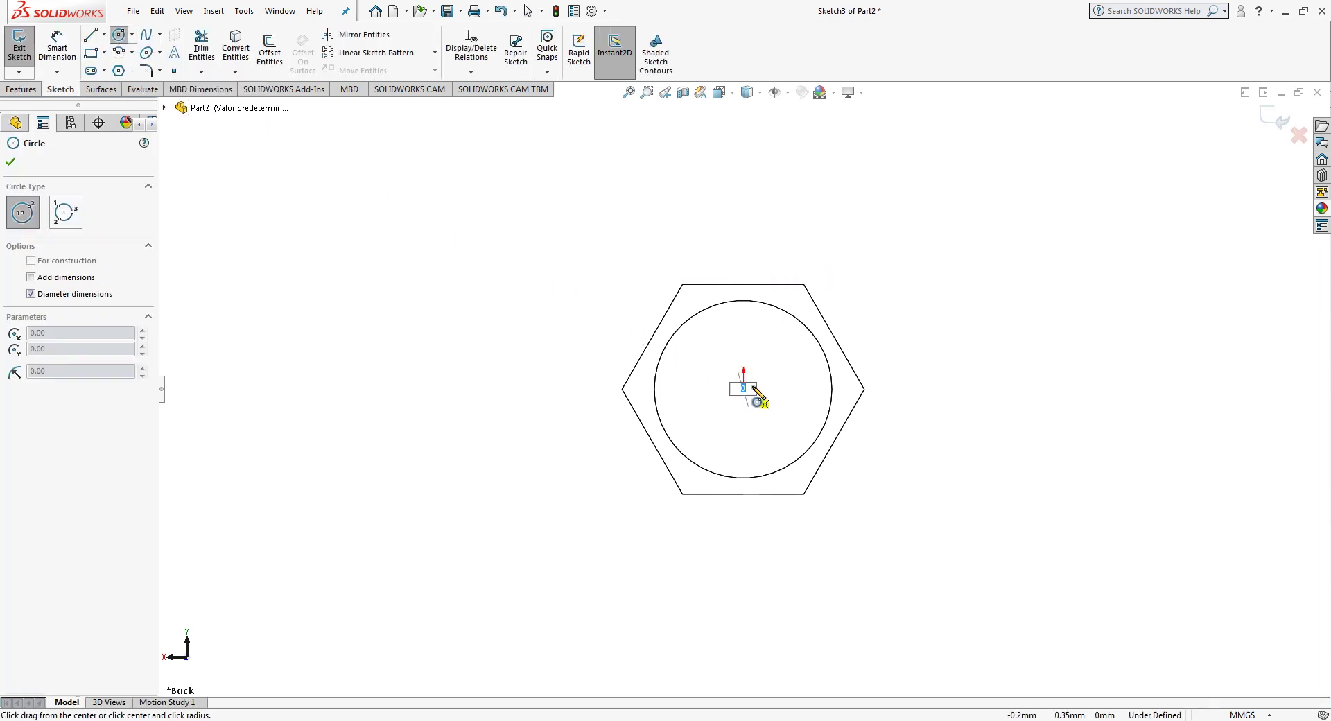
left_click(885, 378)
left_click(744, 388)
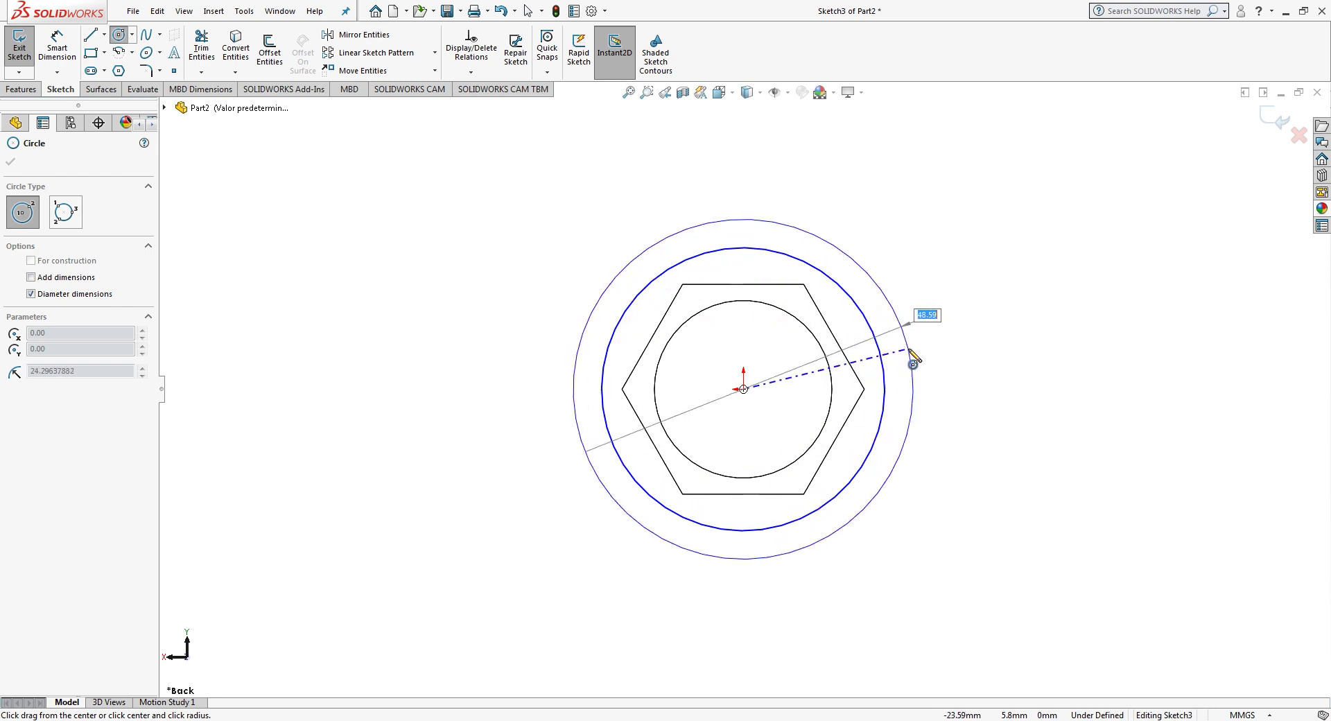
left_click(744, 388)
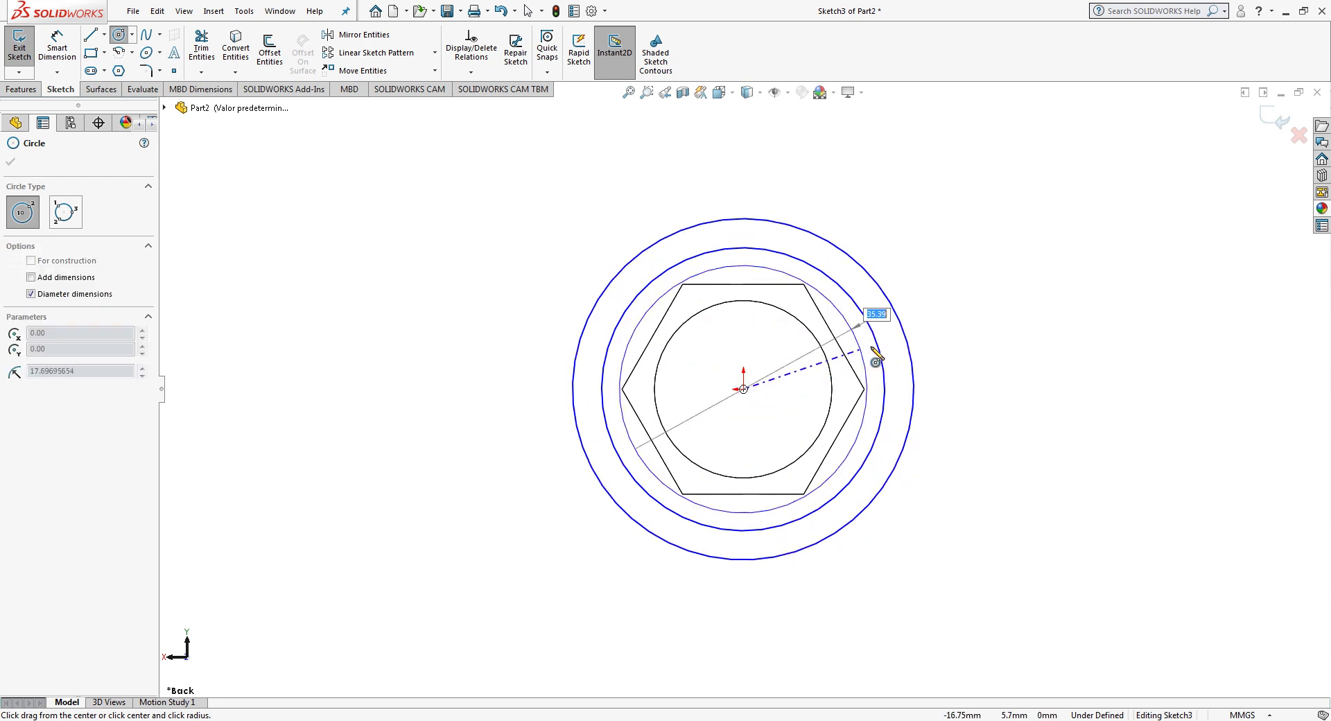
left_click(936, 342)
left_click(744, 389)
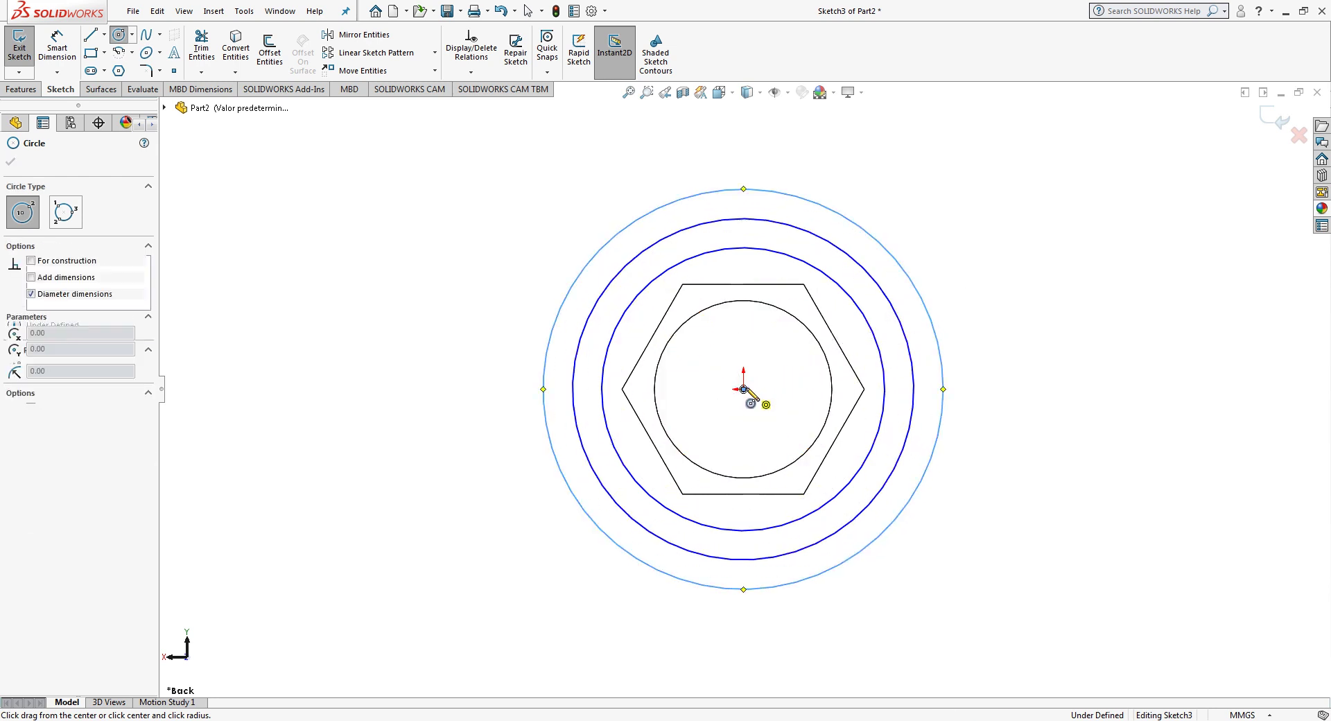
left_click(969, 299)
key("Escape")
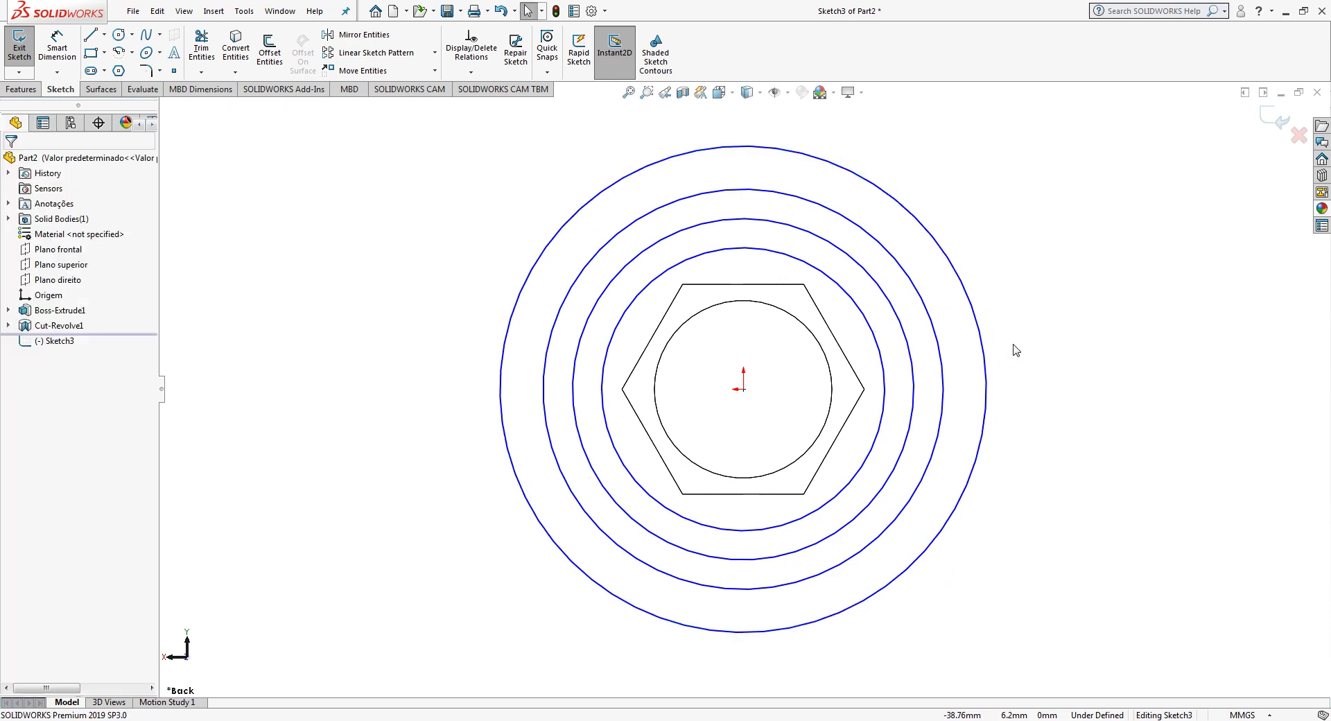
left_click(55, 40)
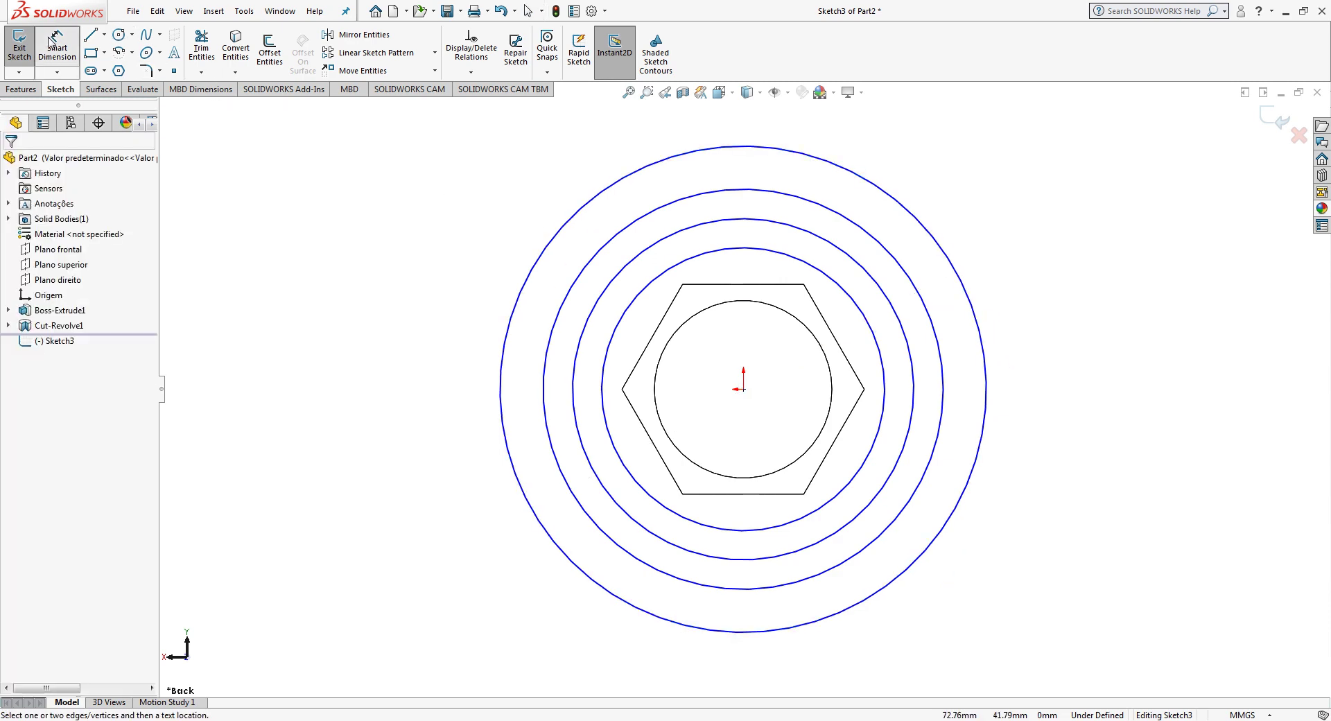
Step: Dimension the two smaller circles at 20 mm and 25.40 mm diameter
left_click(883, 374)
left_click(1023, 401)
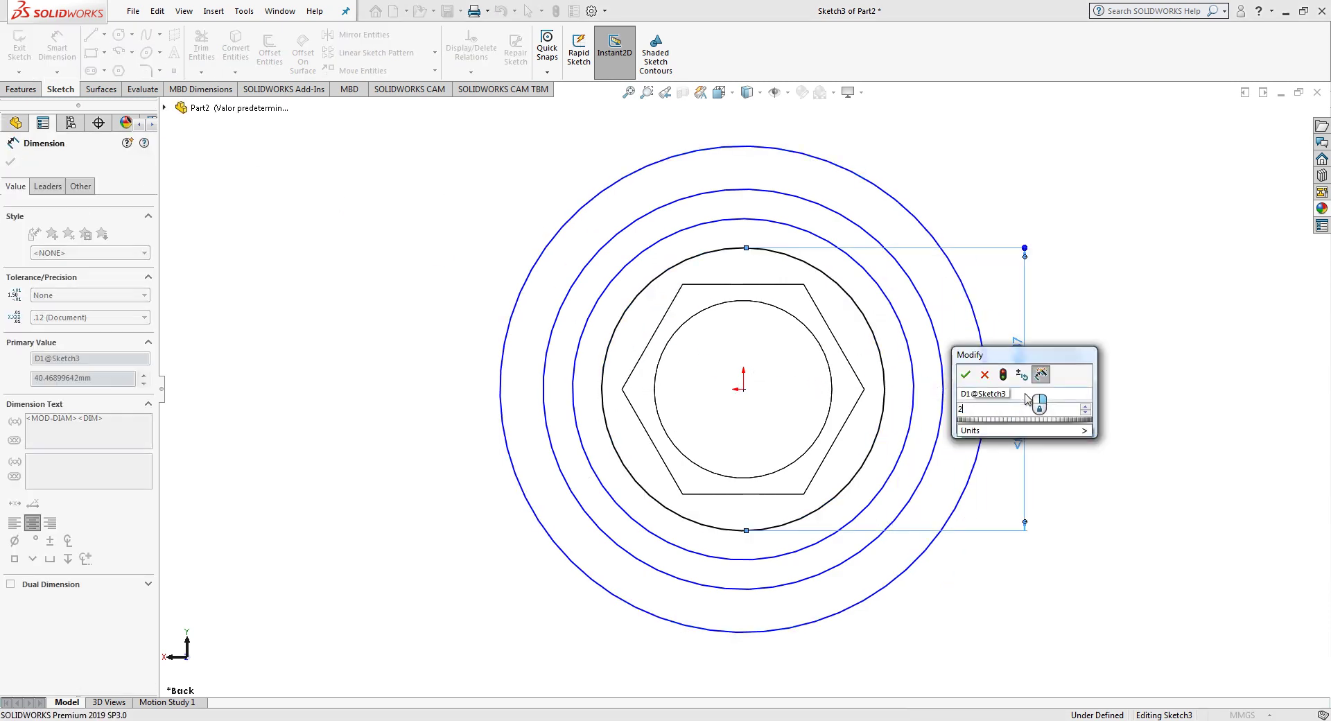
type("25,")
key("BackSpace")
key("BackSpace")
key("Return")
left_click(915, 405)
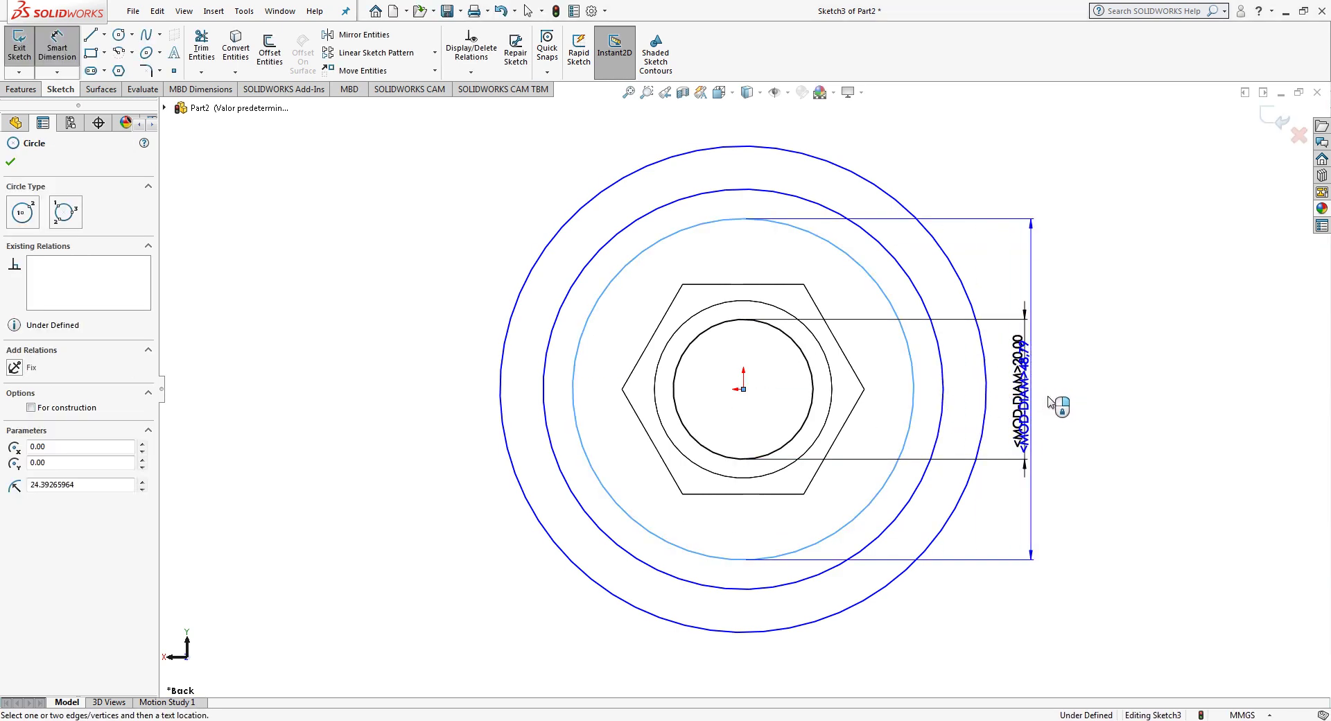
left_click(1051, 401)
type("25,4")
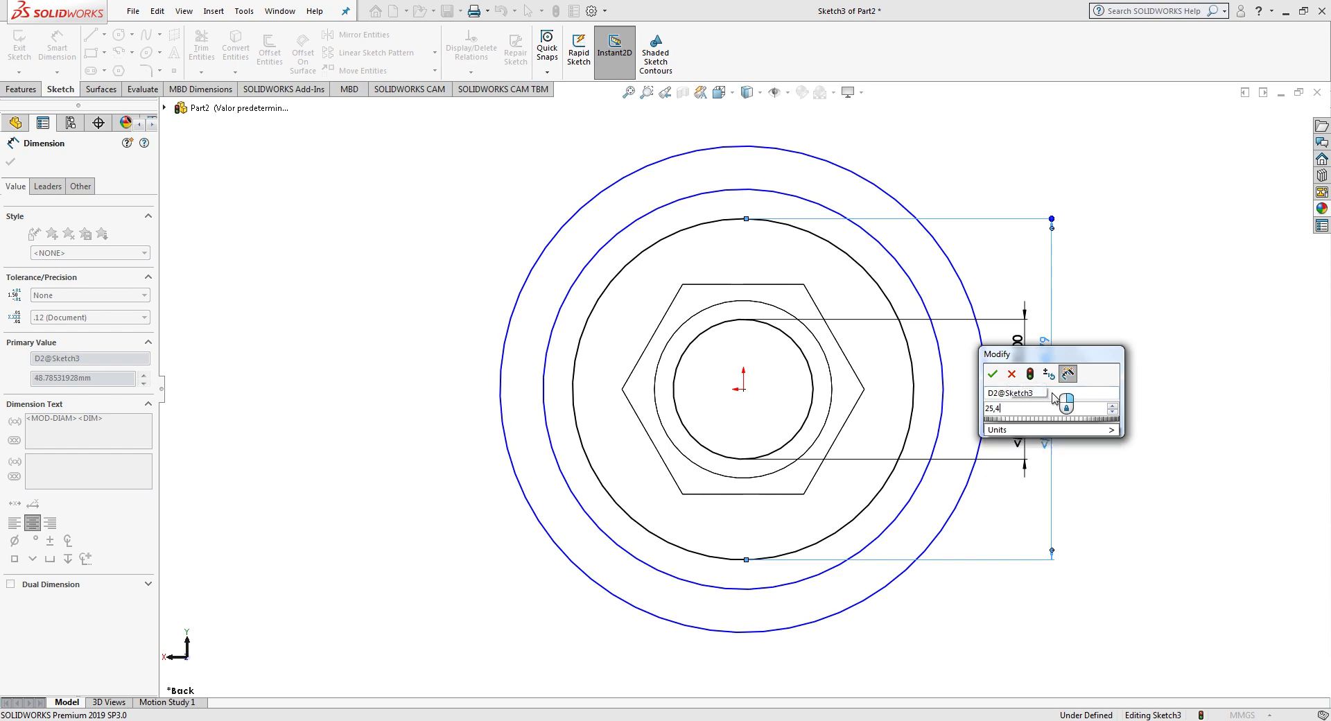
key("Return")
Step: Dimension the two larger circles at 30 mm and 36 mm diameter
left_click(944, 394)
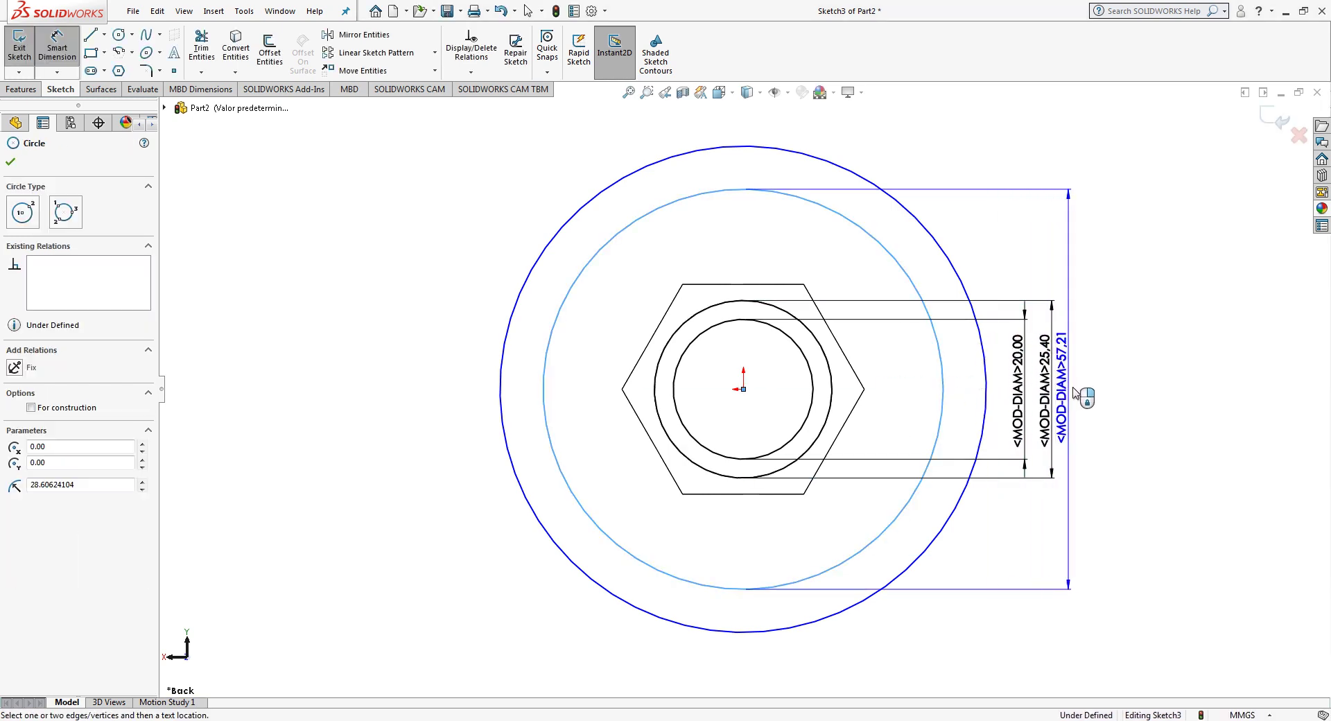
left_click(1079, 394)
type("30")
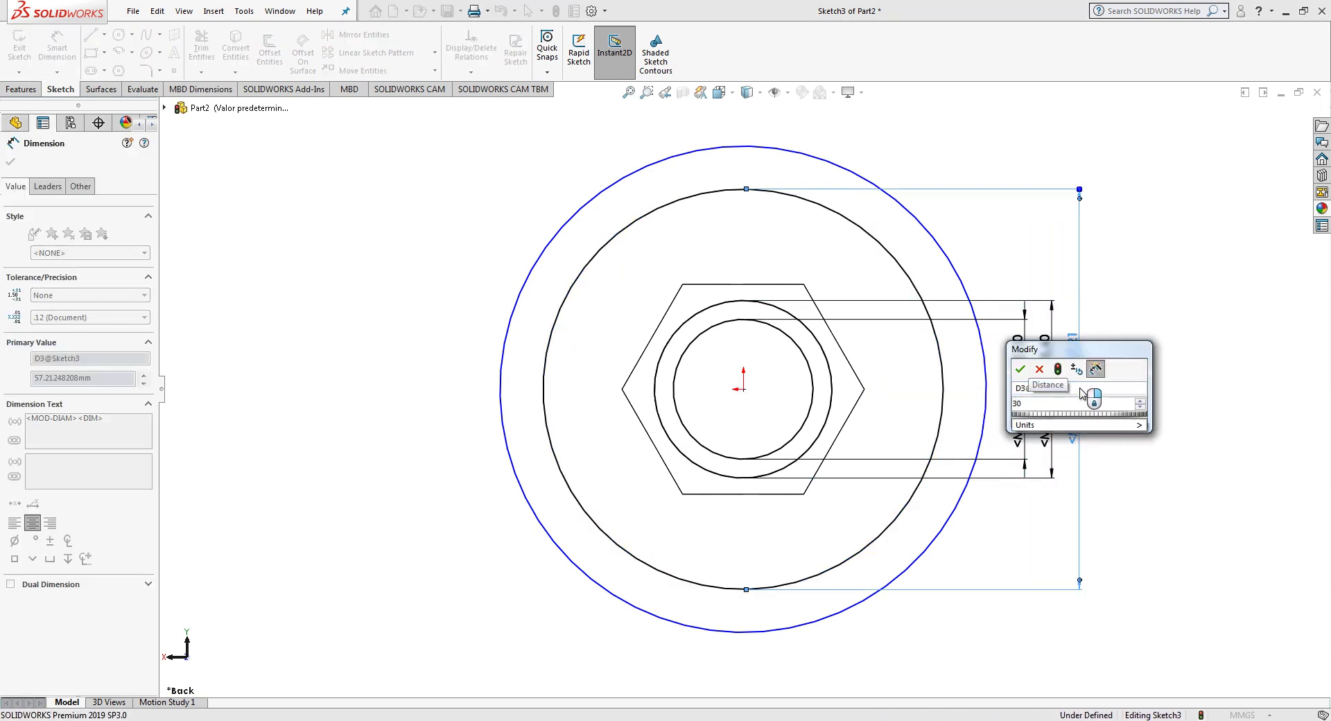
key("Return")
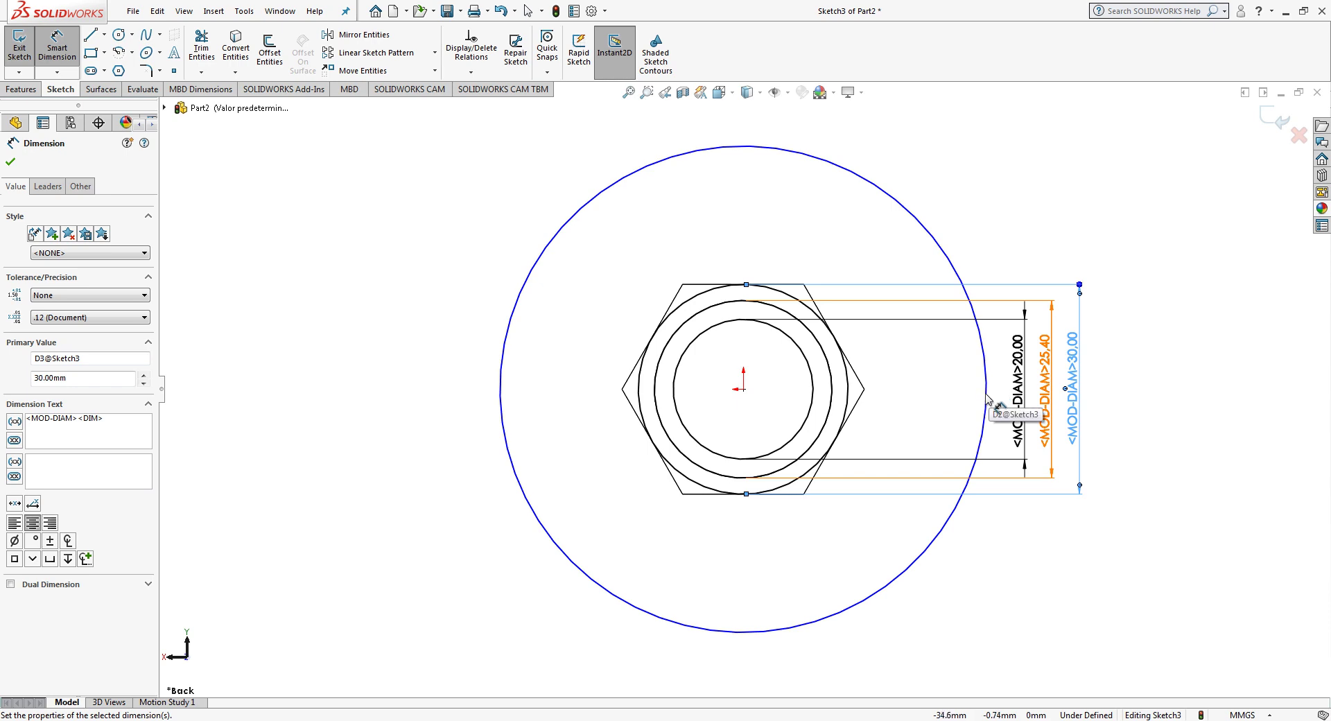
left_click(985, 367)
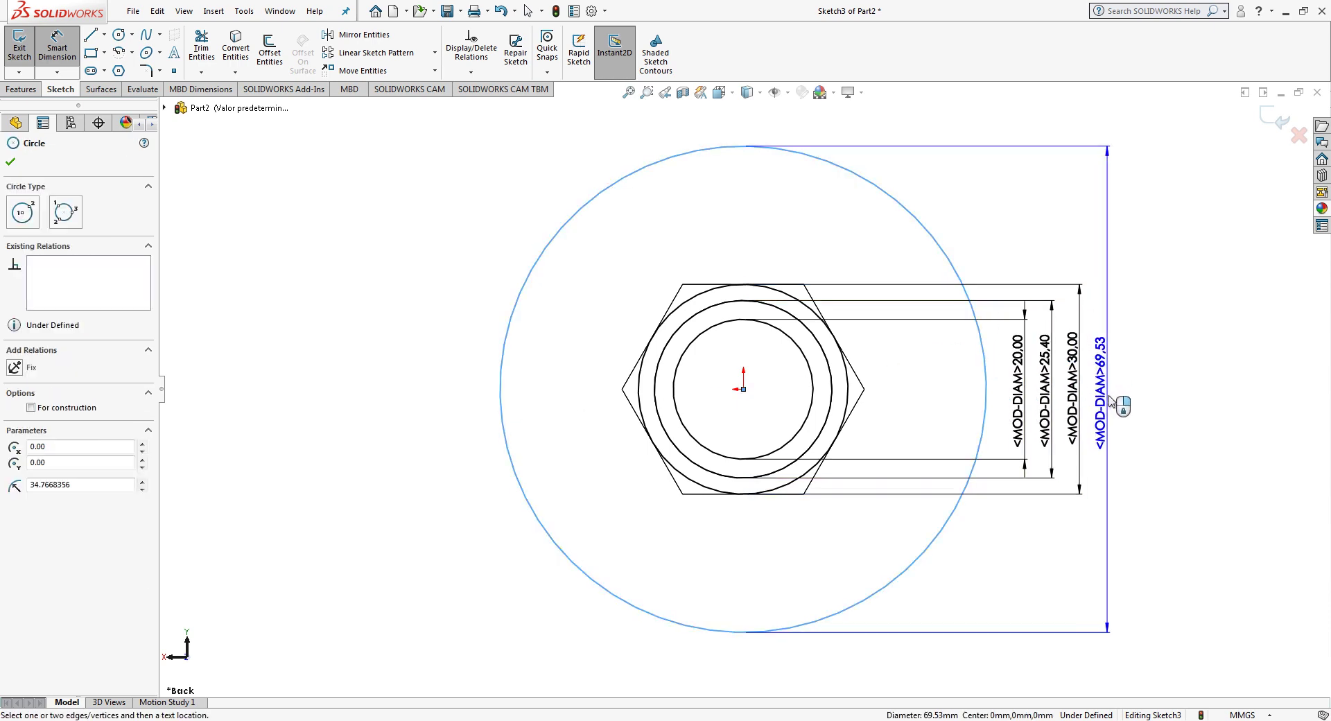
left_click(1110, 402)
type("36")
key("Return")
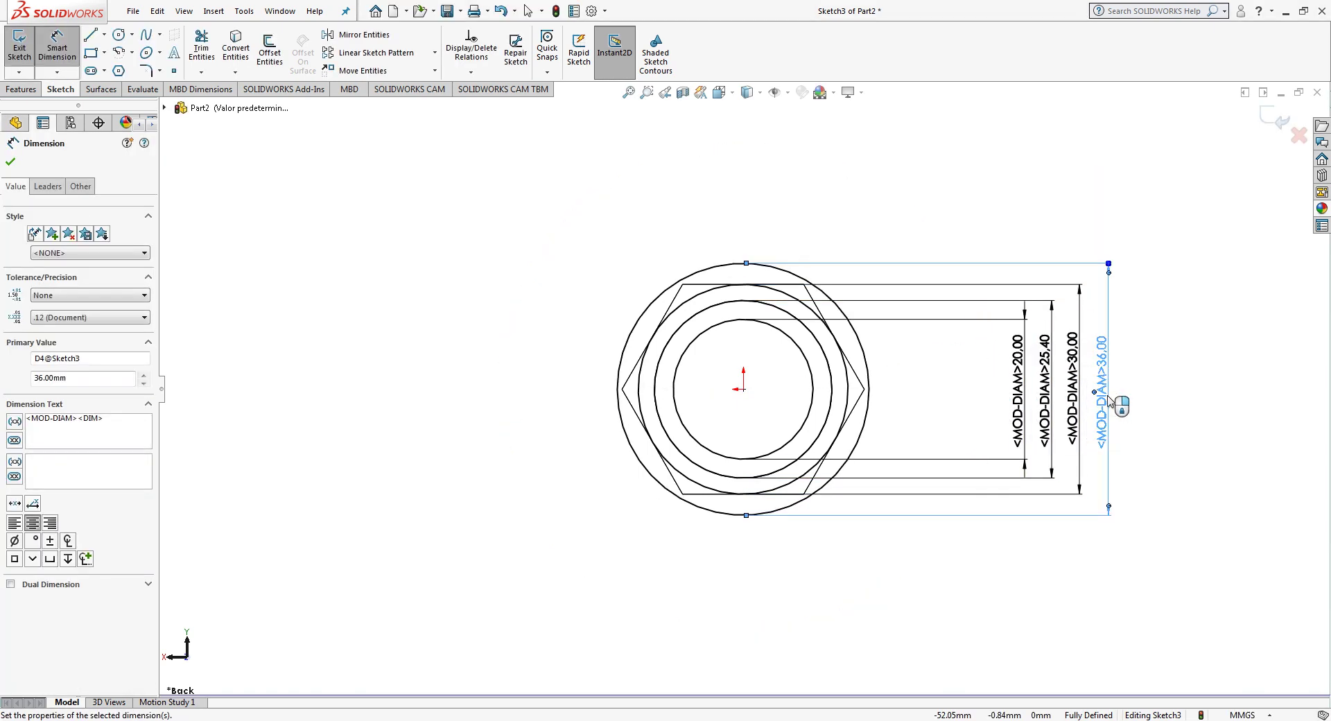
Step: Exit Sketch3 and extrude one ring region 5 mm, reversed, as Boss-Extrude2
left_click(1277, 122)
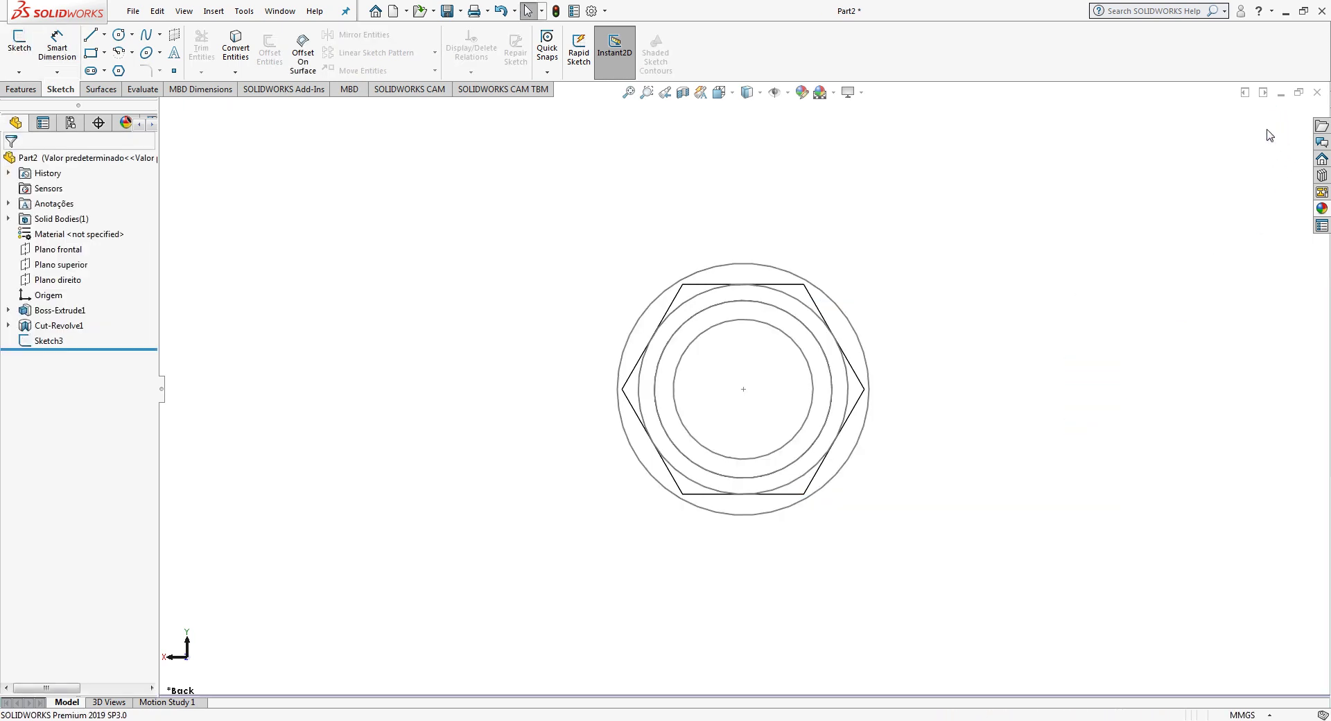
left_click(48, 340)
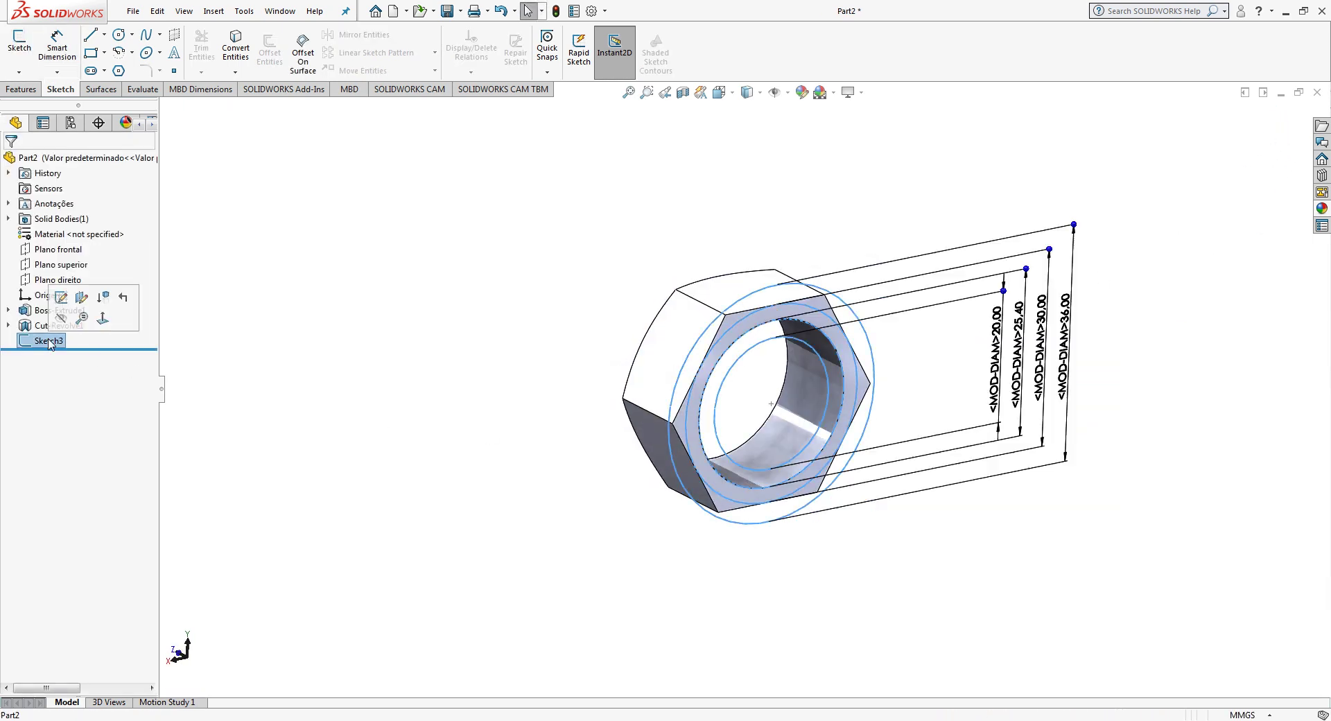
left_click(26, 91)
left_click(26, 52)
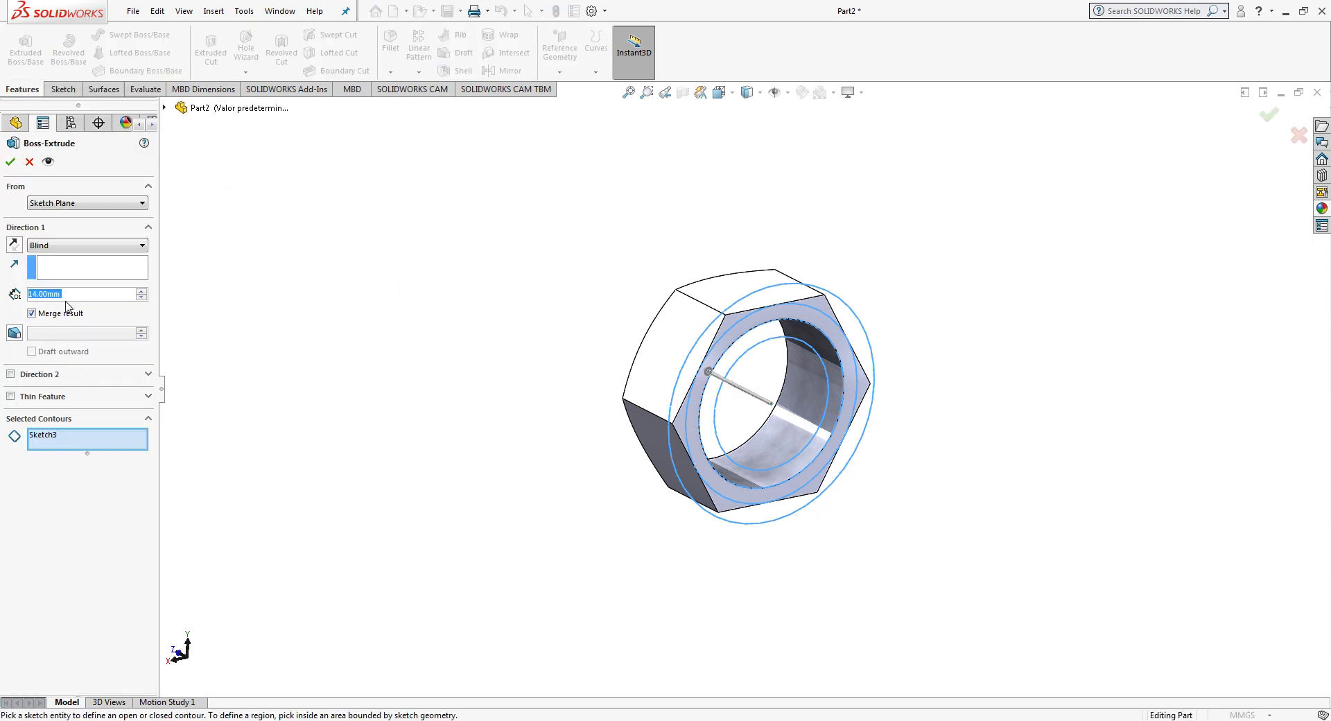
type("5")
key("Return")
scroll(873, 354, "down", 3)
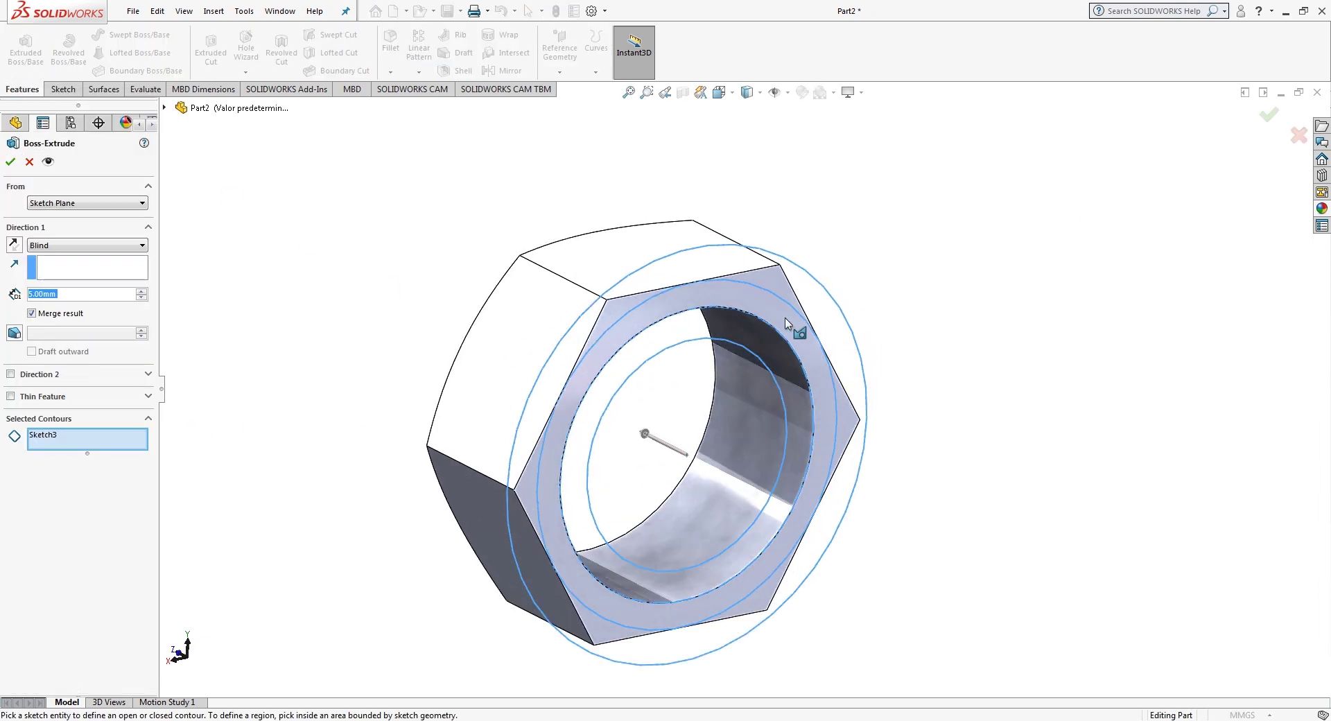
left_click(794, 331)
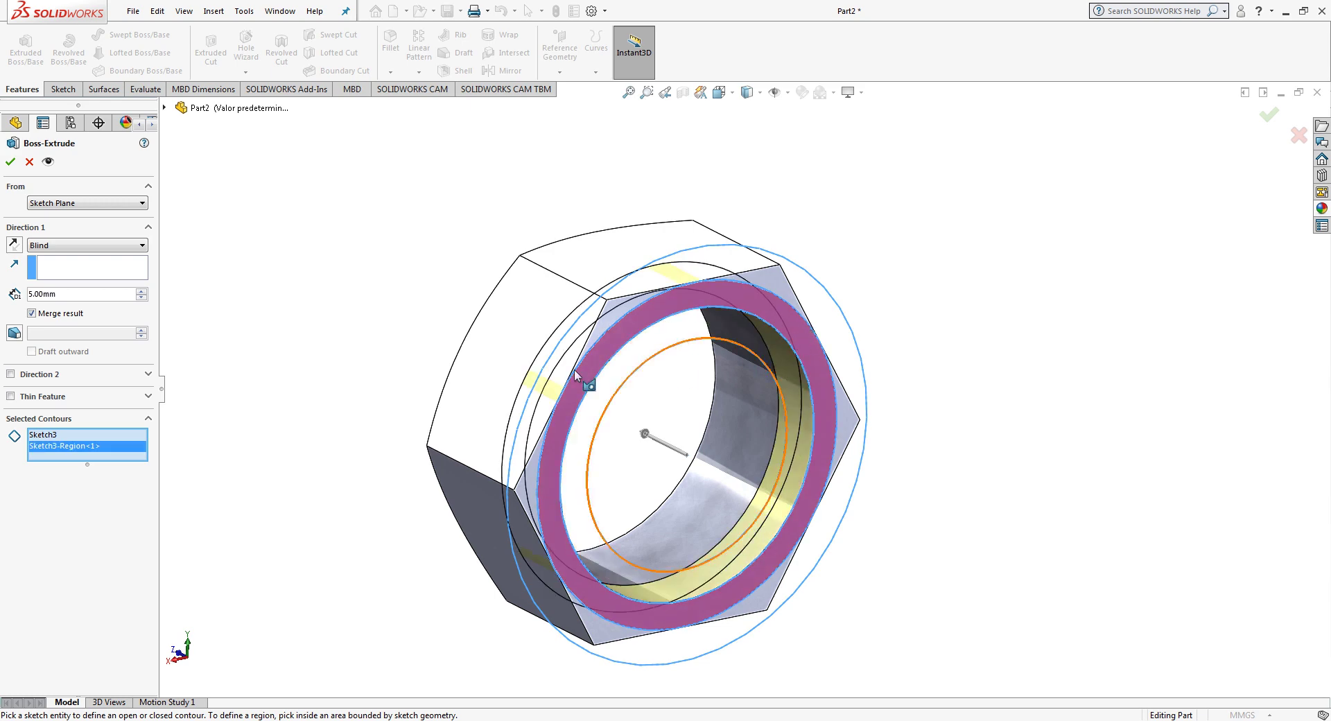
left_click(20, 250)
left_click(10, 162)
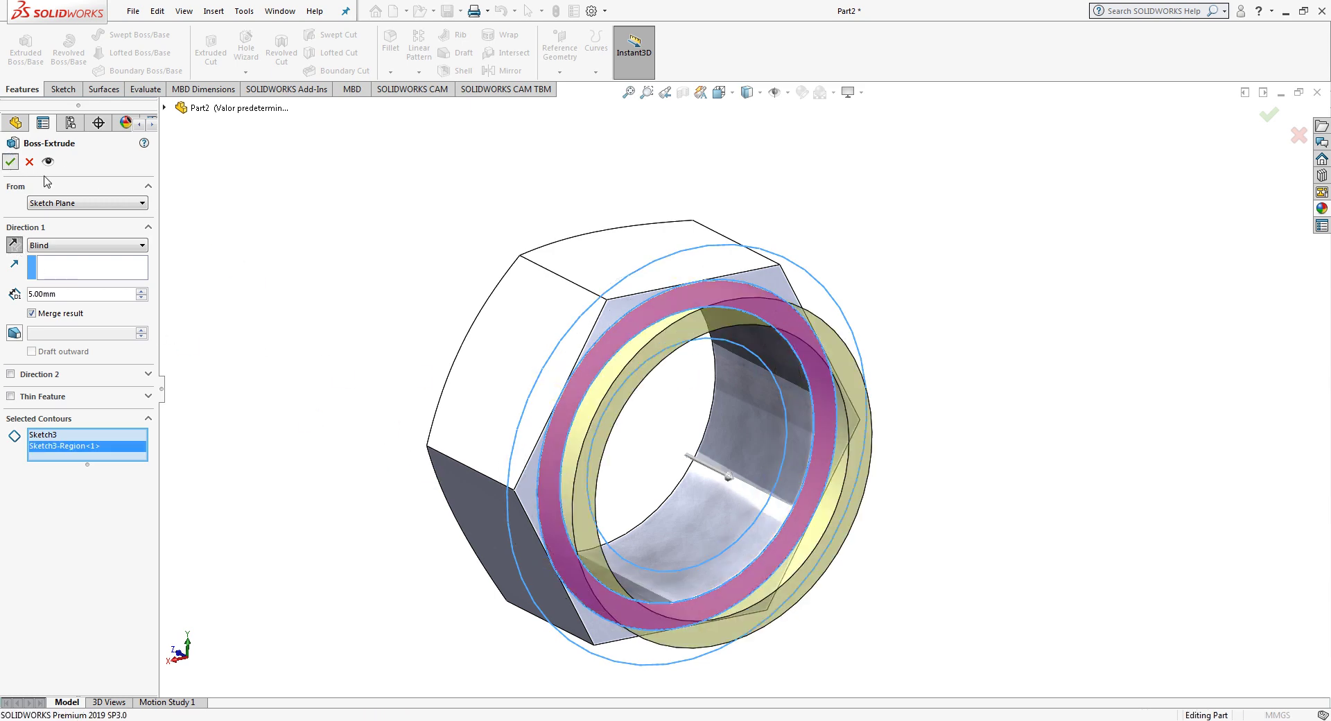
mouse_move(395, 362)
middle_mouse_down()
mouse_move(393, 386)
mouse_move(487, 473)
mouse_move(470, 459)
middle_mouse_up()
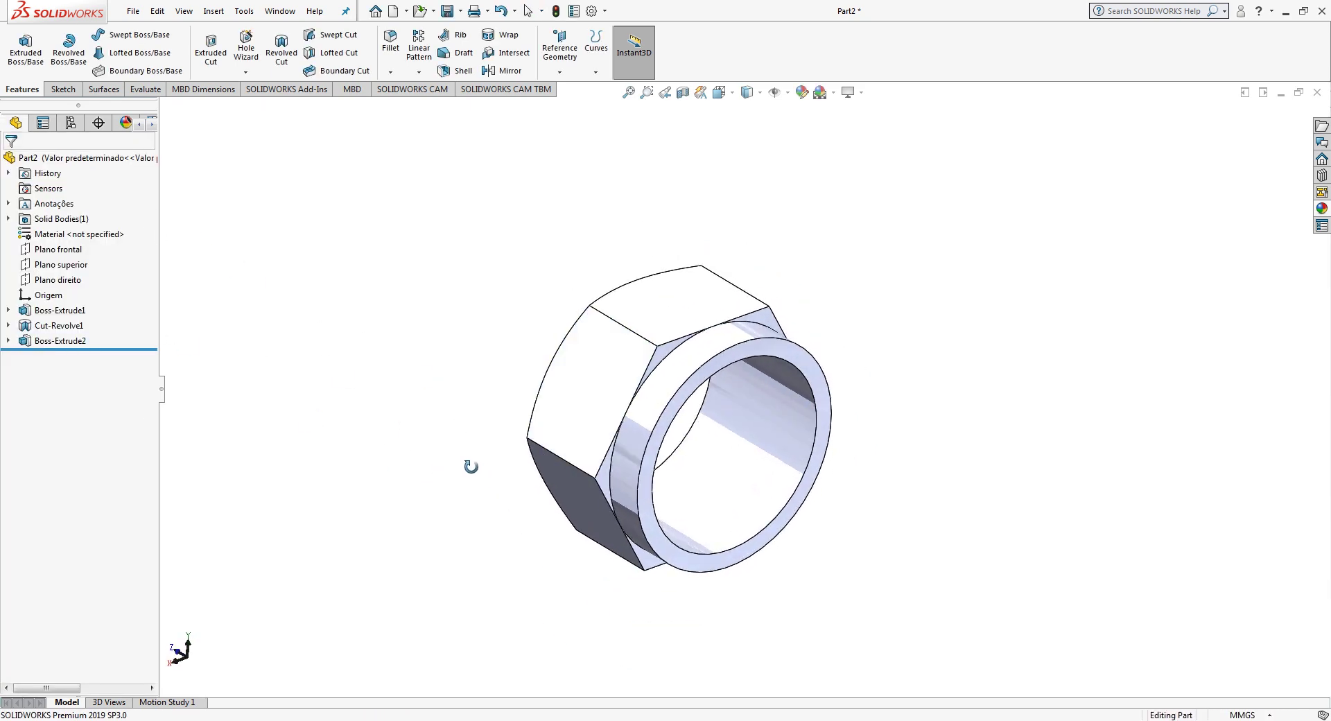
Step: Extrude Sketch3's outer and inner ring regions 1.5 mm in reverse as Boss-Extrude3
left_click(8, 340)
left_click(65, 356)
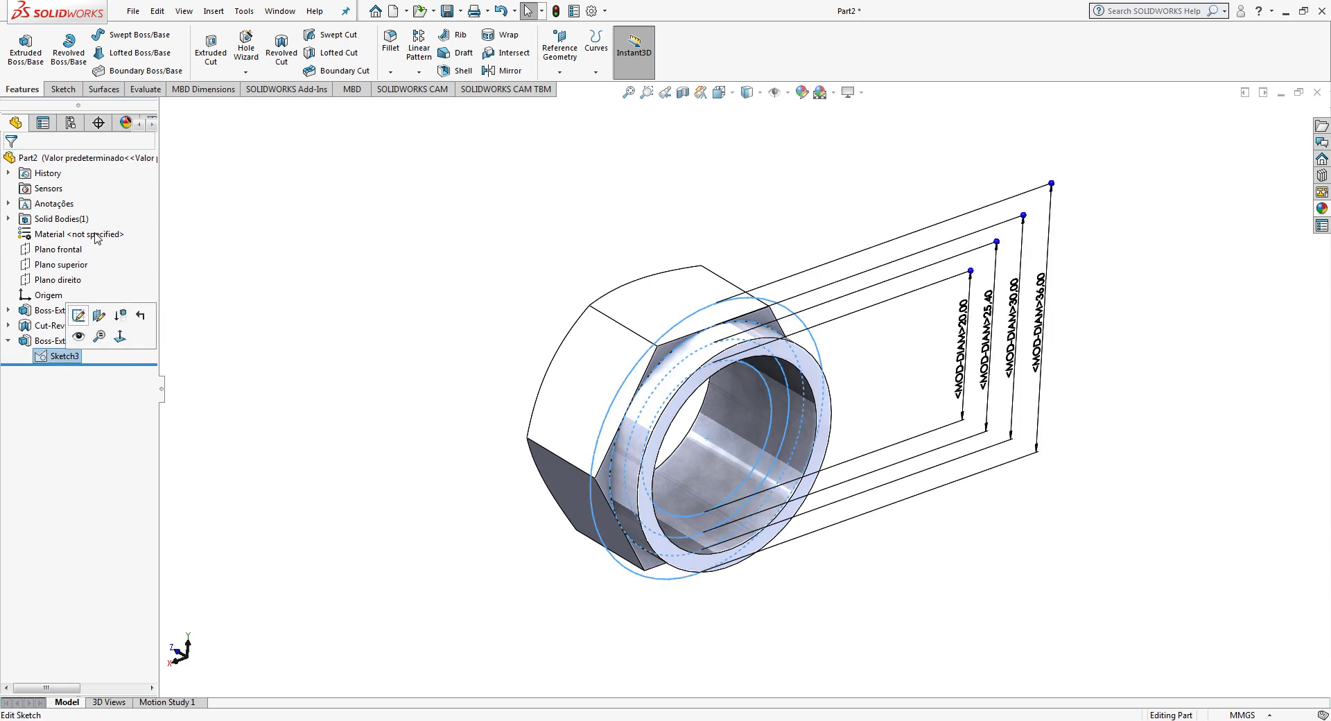
left_click(28, 55)
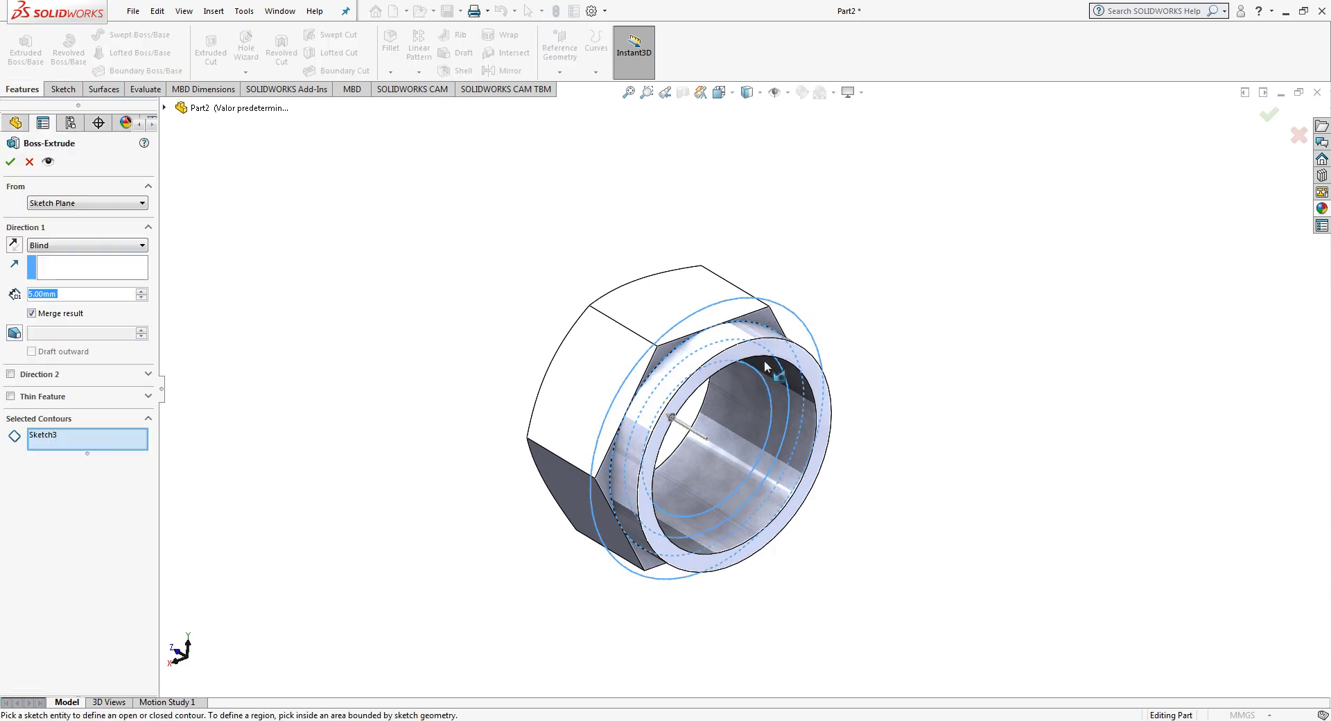
middle_click_drag(765, 367, 783, 317)
left_click(782, 316)
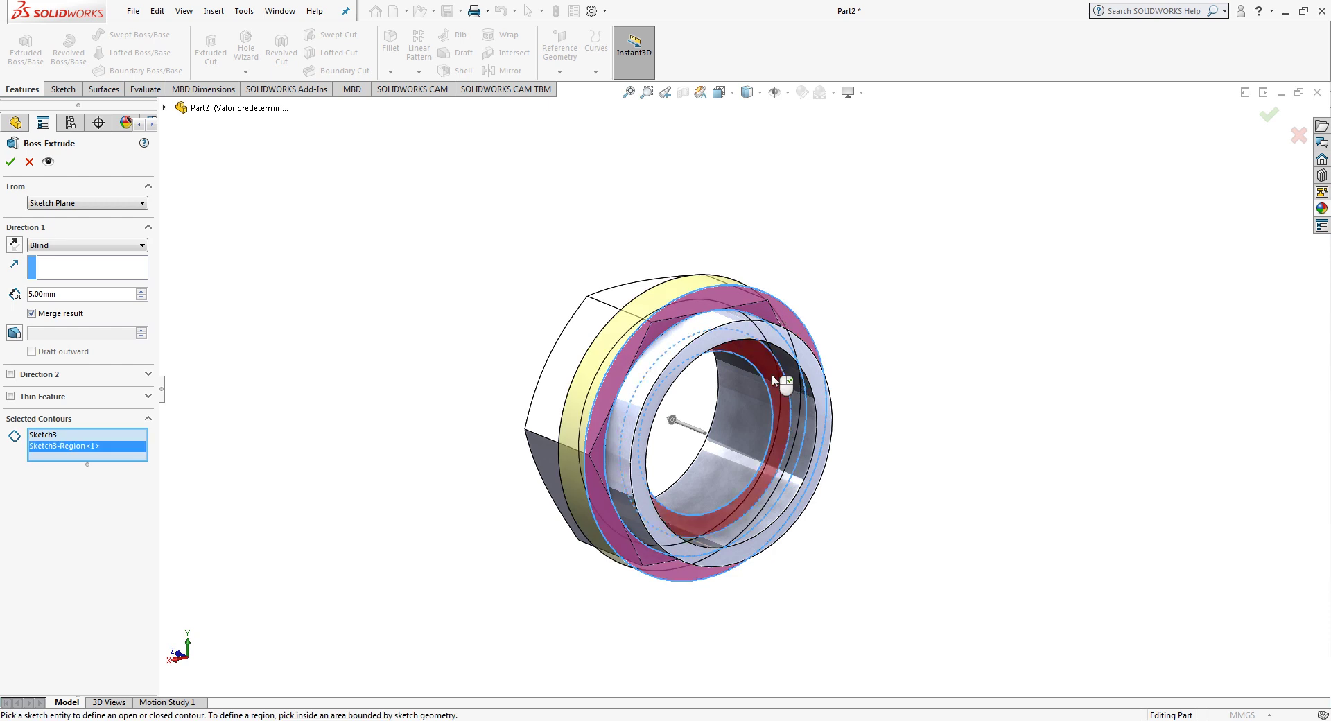
left_click(757, 374)
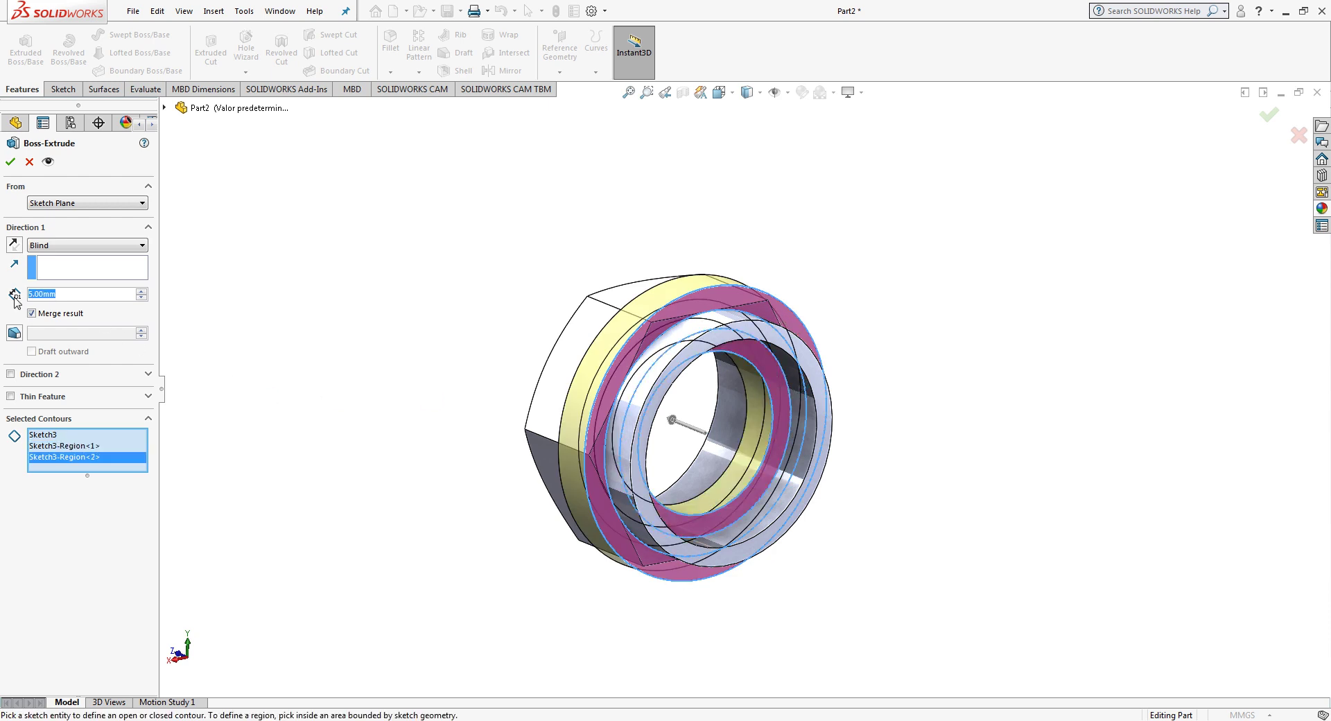
type("1,5")
key("Return")
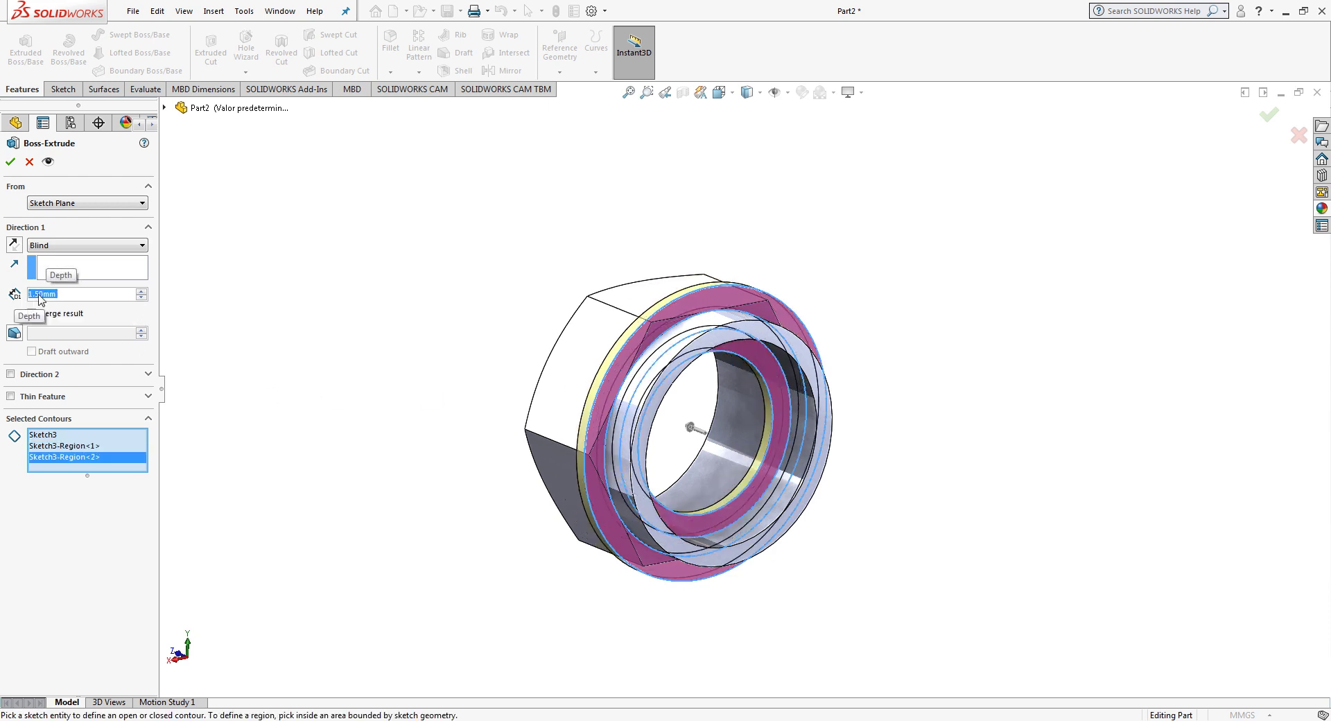
left_click(14, 243)
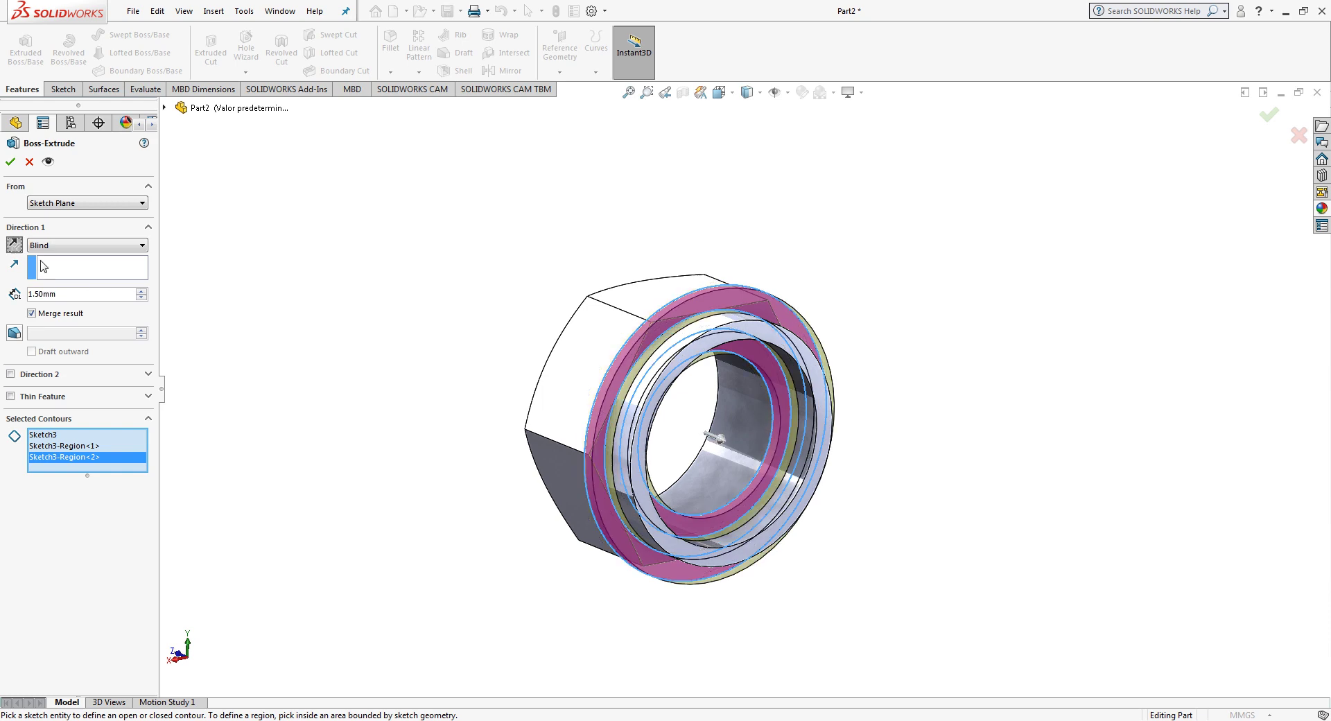
left_click(11, 161)
mouse_move(416, 388)
middle_mouse_down()
mouse_move(600, 519)
mouse_move(339, 299)
middle_mouse_up()
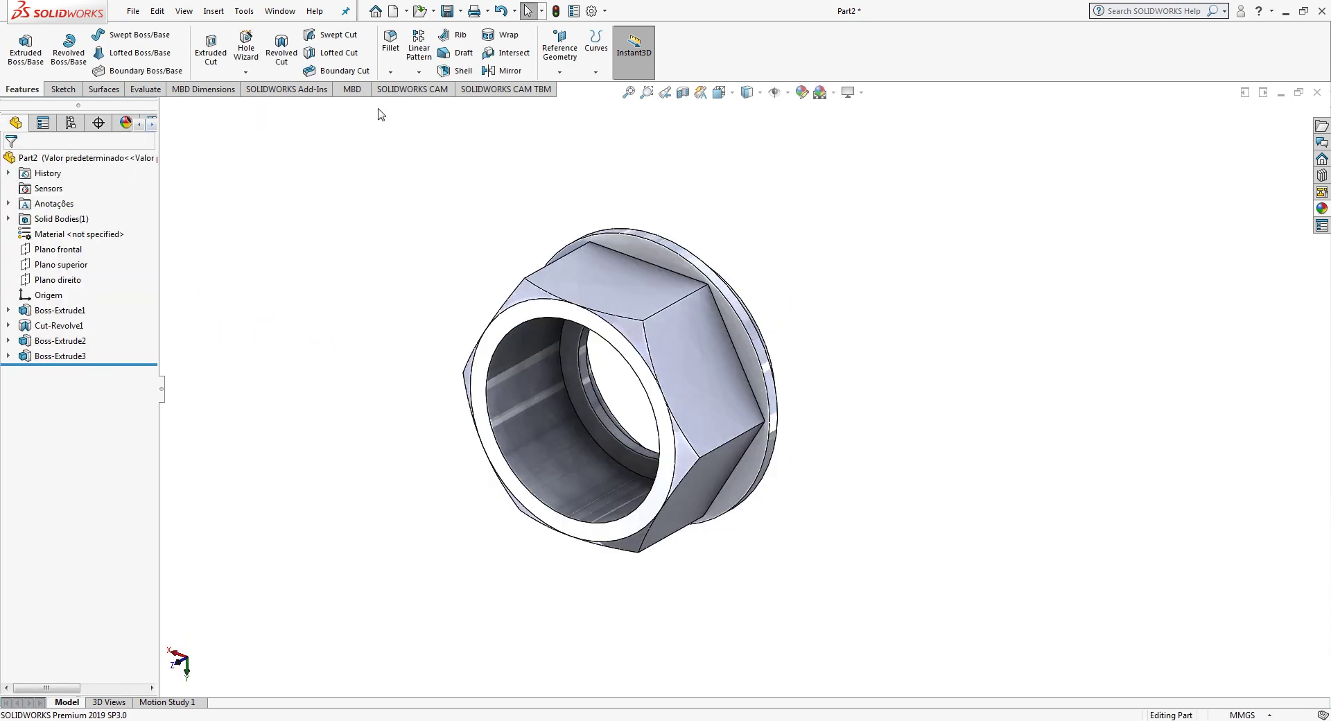
Step: Fillet the six hex corner edges with a 1 mm radius
left_click(392, 44)
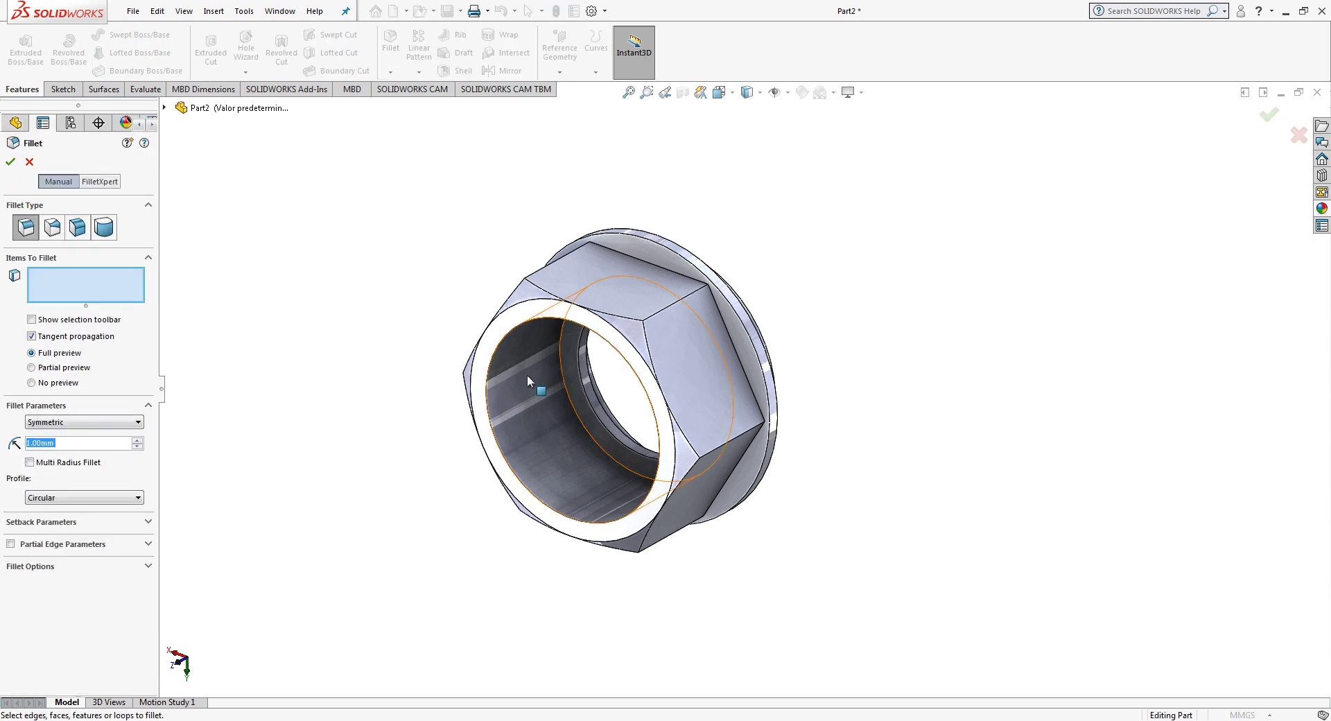
left_click(660, 318)
mouse_move(610, 291)
middle_mouse_down()
mouse_move(636, 301)
mouse_move(631, 335)
mouse_move(609, 321)
mouse_move(603, 261)
middle_mouse_up()
left_click(635, 300)
left_click(630, 335)
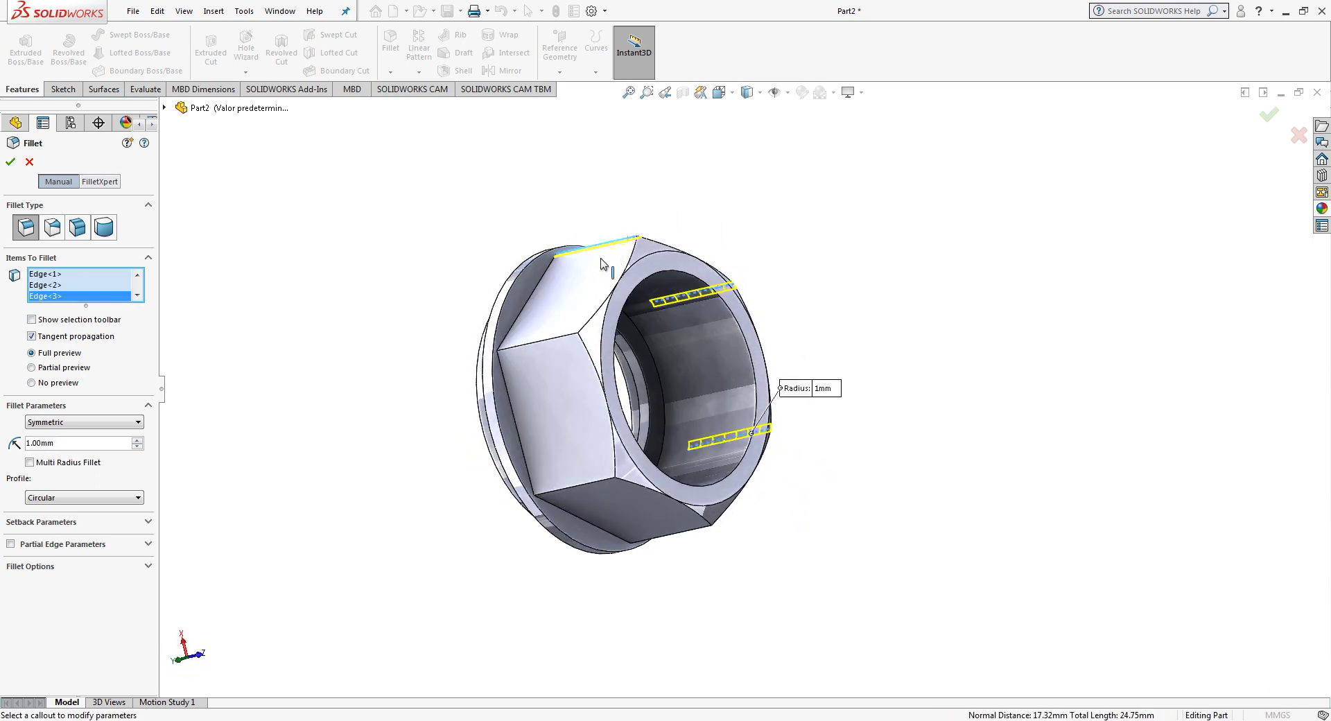
left_click(548, 341)
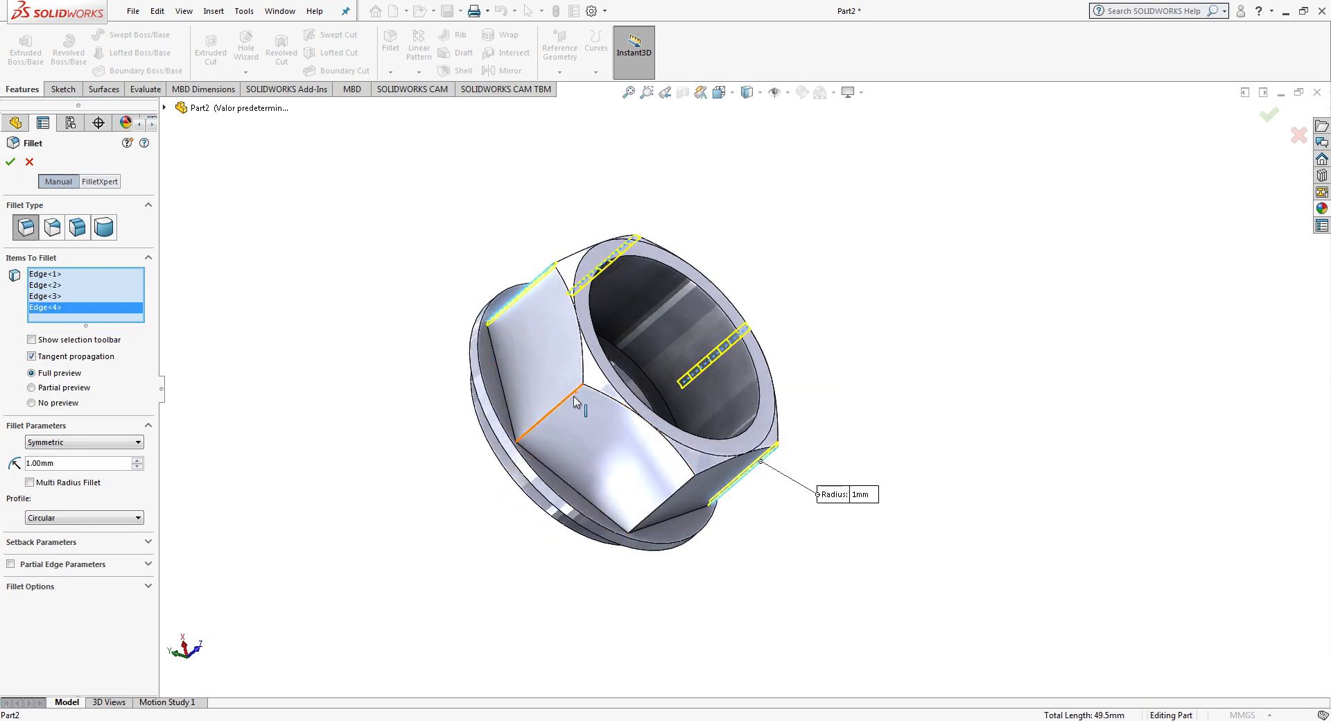
left_click(613, 418)
middle_click_drag(614, 418, 609, 425)
left_click(610, 425)
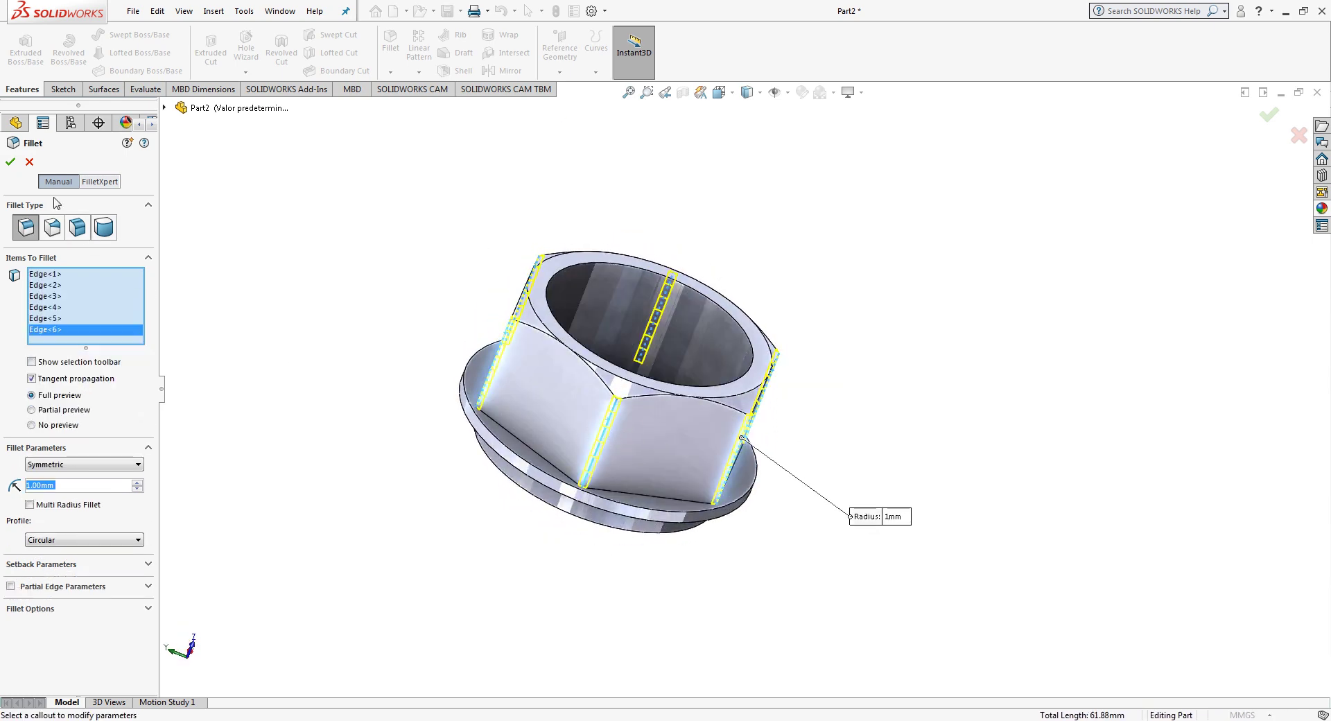
left_click(11, 161)
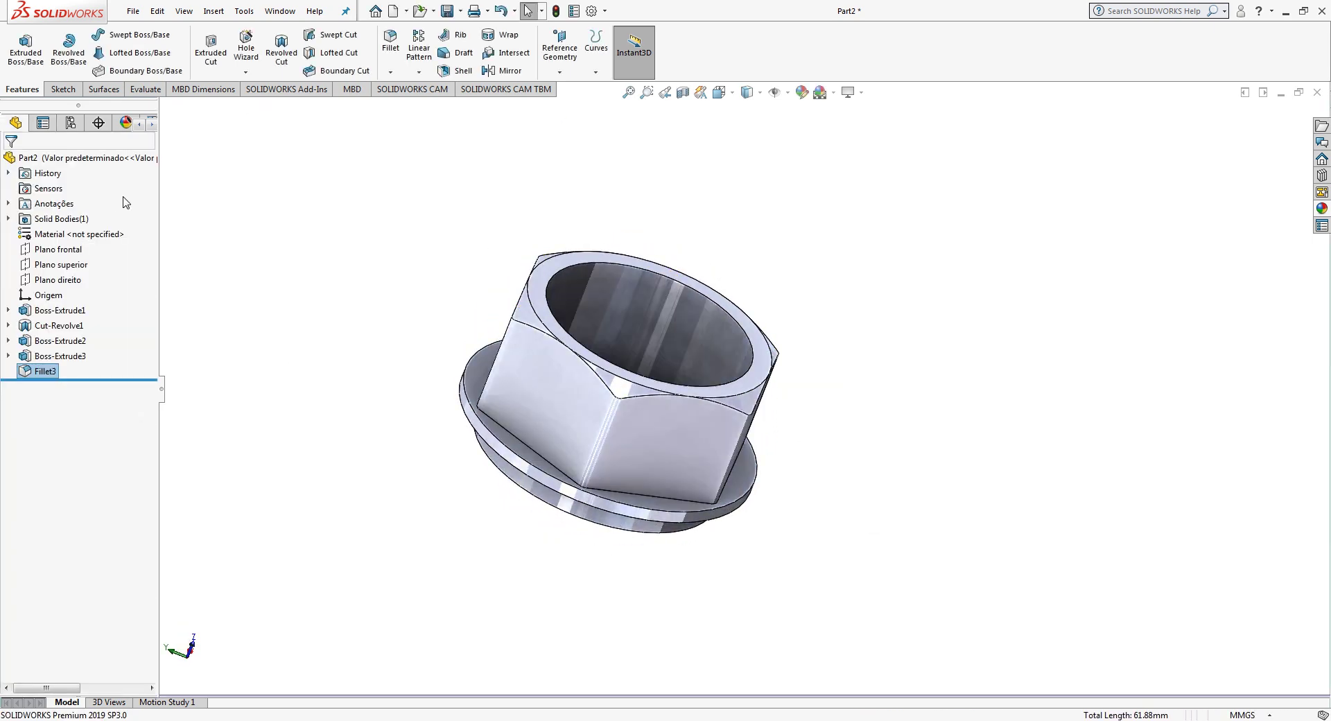
Step: Fillet the flange face with a 0.3 mm radius
left_click(391, 39)
type("0.3")
key("Return")
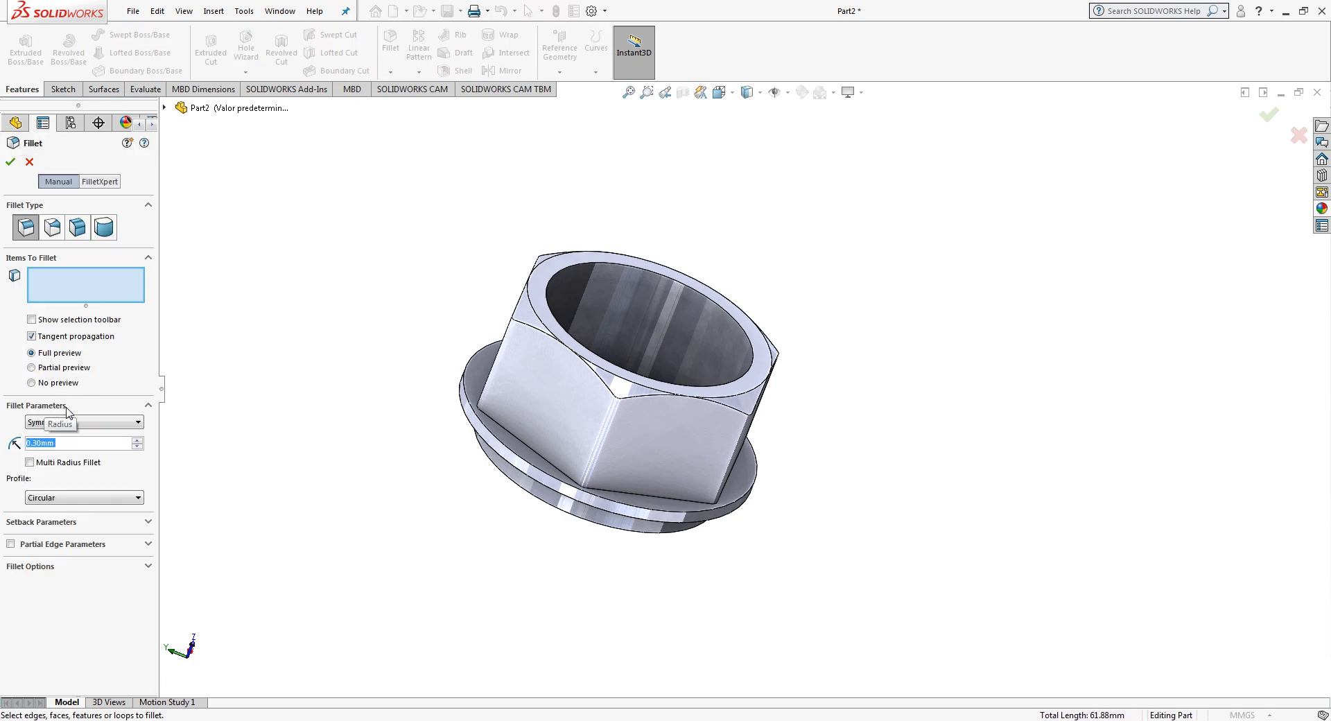
middle_click_drag(600, 469, 493, 480)
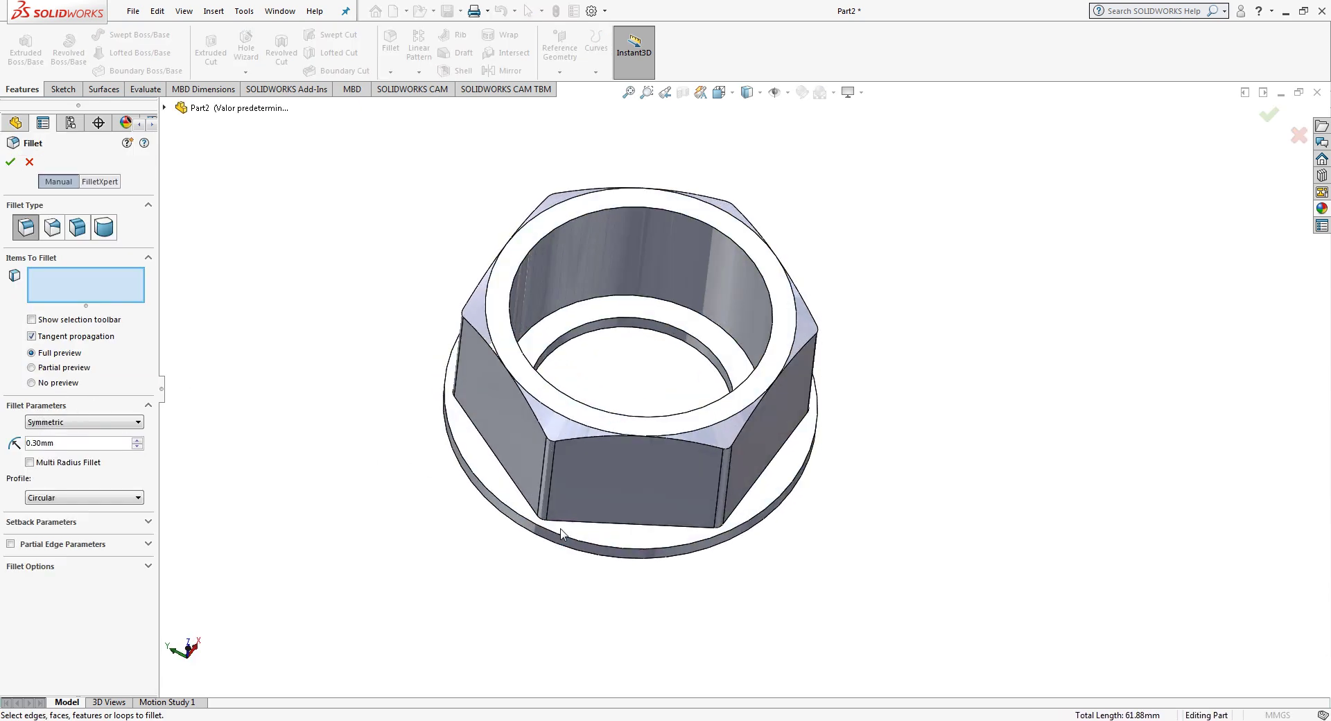
left_click(494, 479)
key("Return")
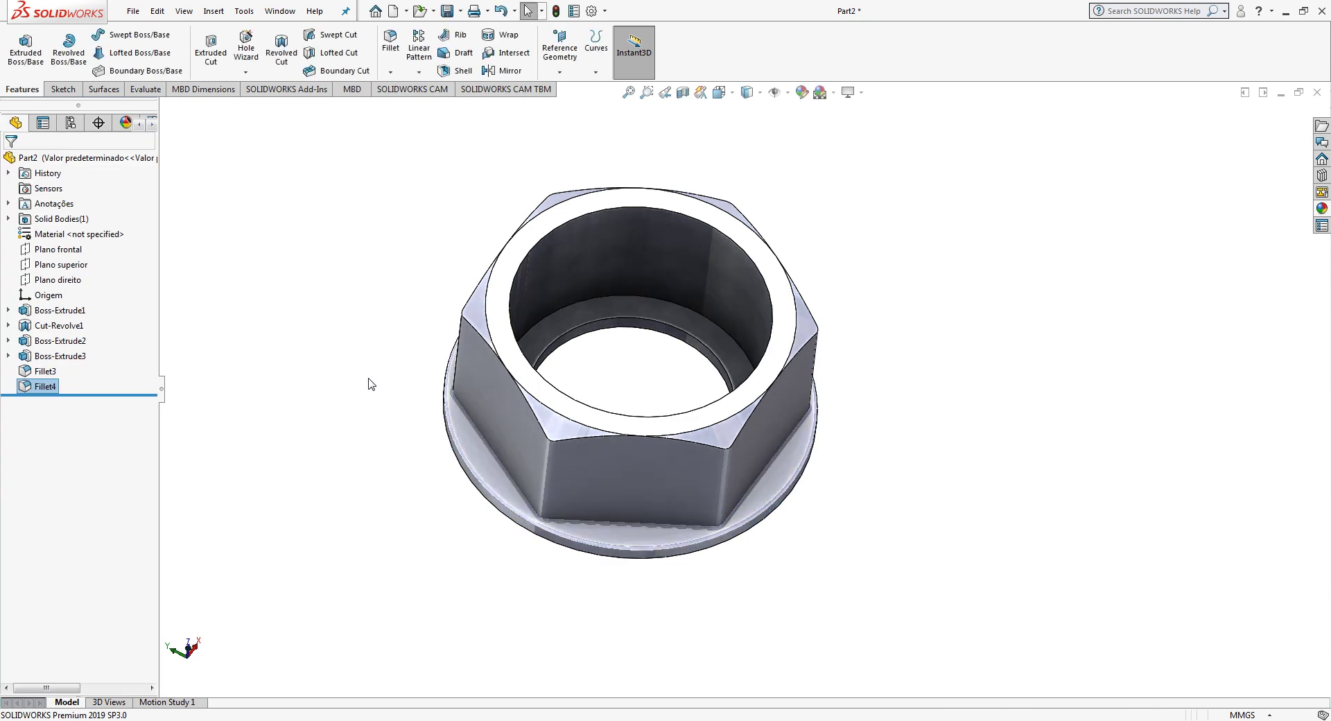
Step: Start a Thread at the bore's front edge, ending at its inner face, then open the Size list
mouse_move(368, 384)
middle_mouse_down()
mouse_move(488, 467)
mouse_move(340, 224)
middle_mouse_up()
left_click(245, 72)
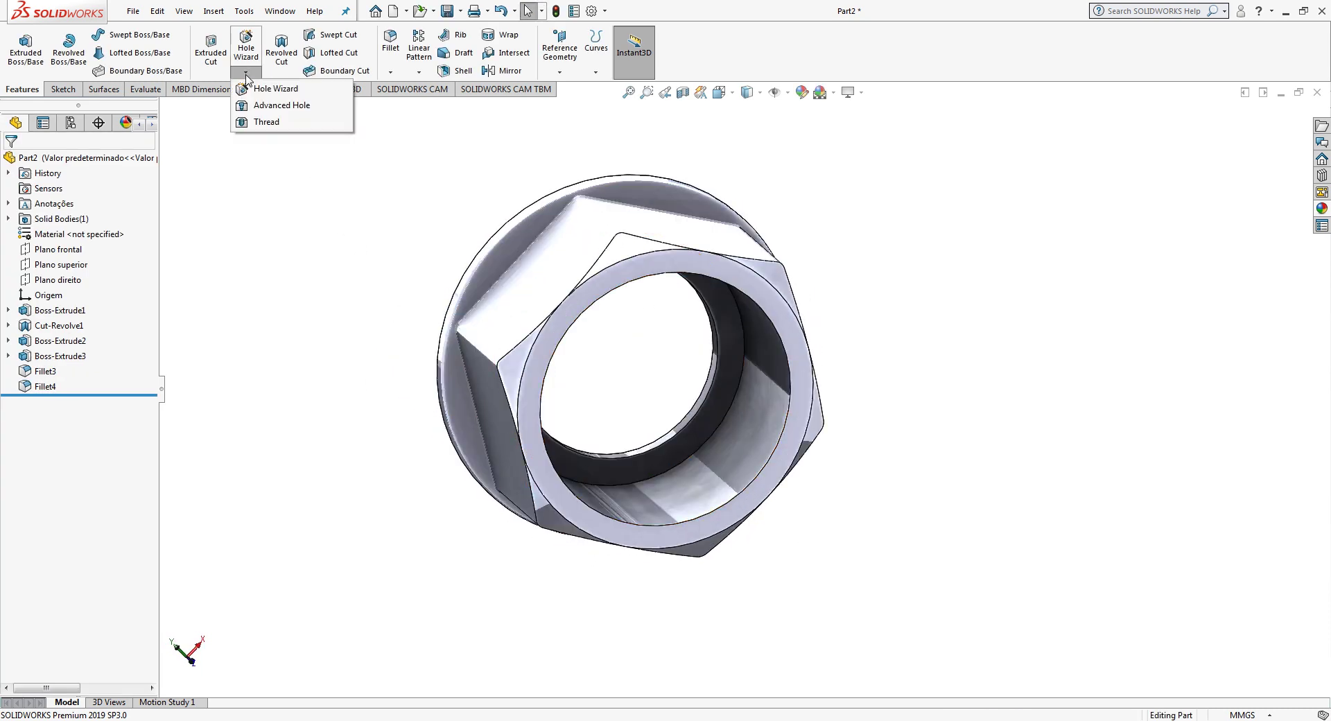
left_click(264, 122)
mouse_move(291, 385)
middle_mouse_down()
mouse_move(256, 345)
mouse_move(205, 330)
mouse_move(395, 342)
middle_mouse_up()
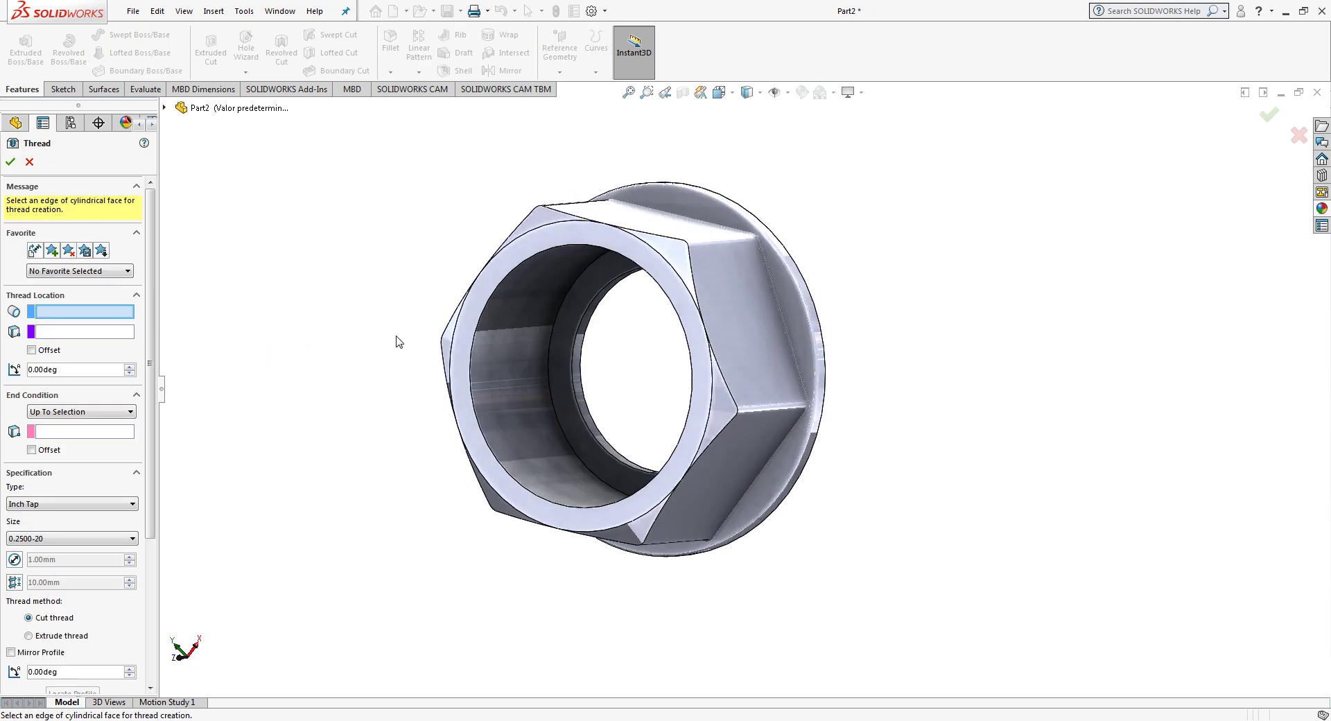
left_click(480, 331)
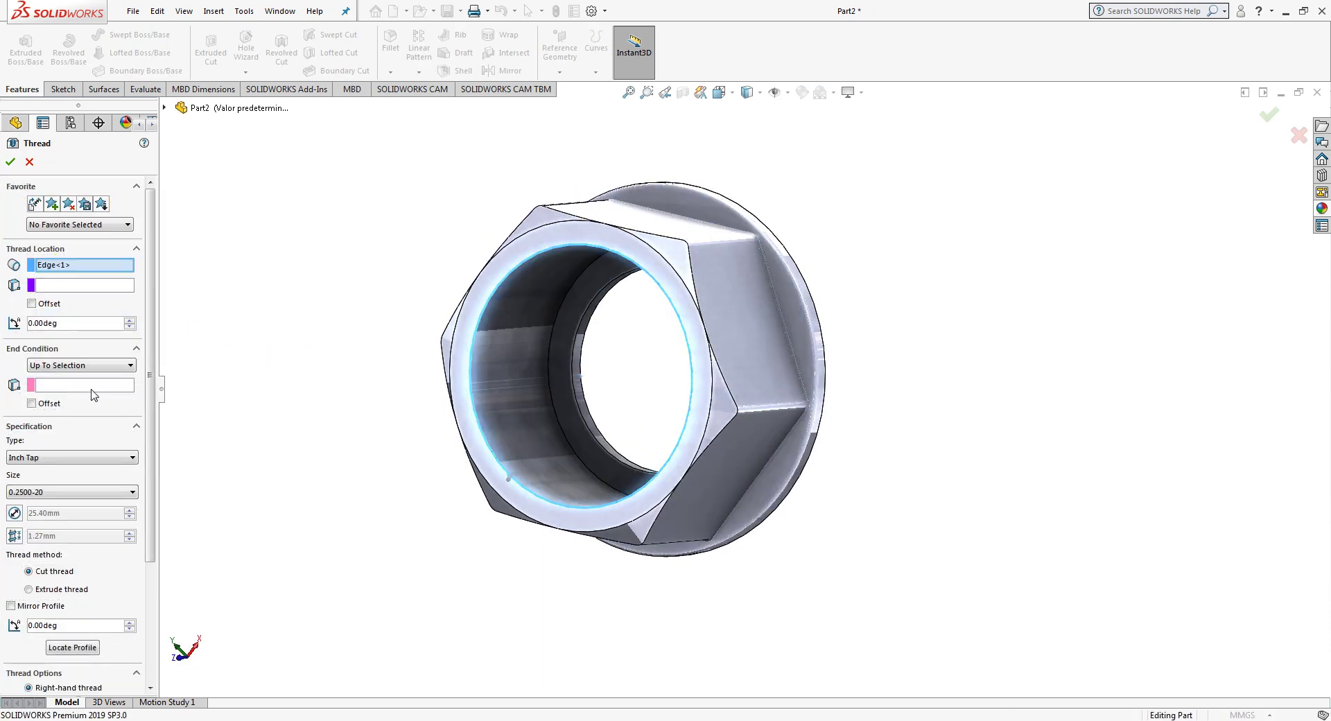
left_click(67, 386)
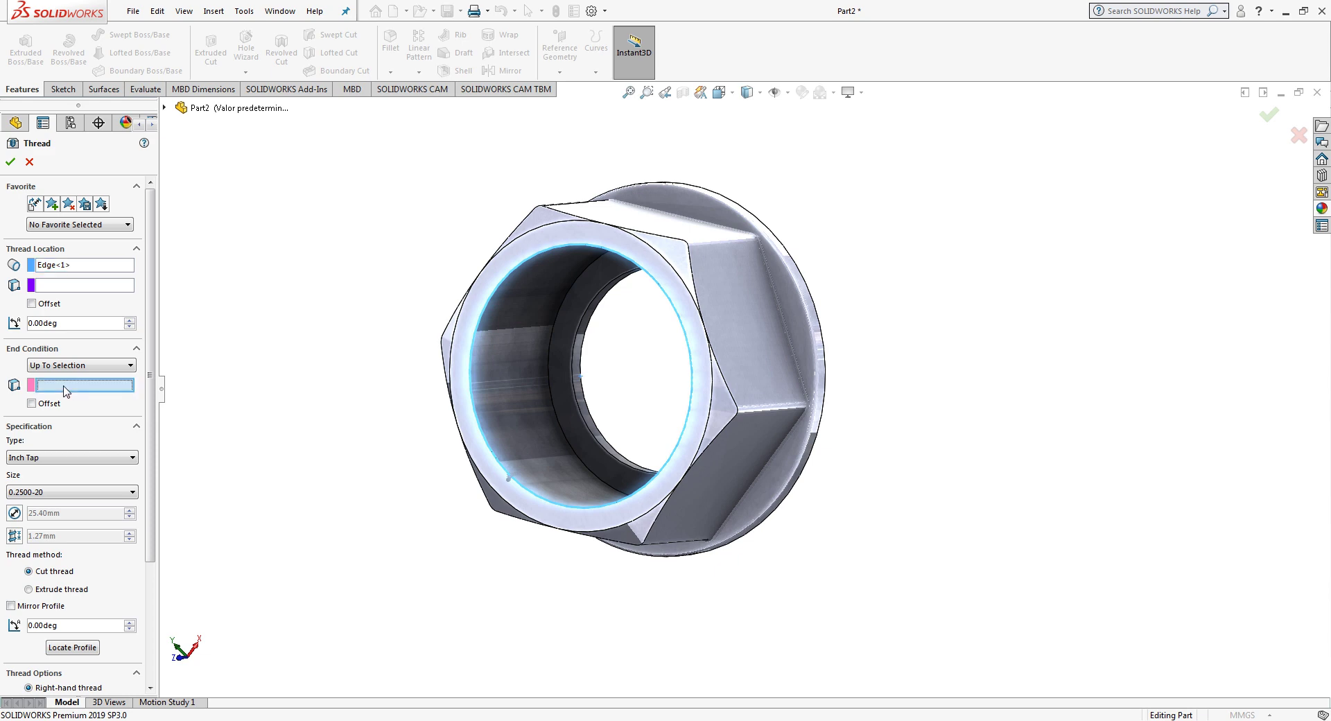
left_click(558, 359)
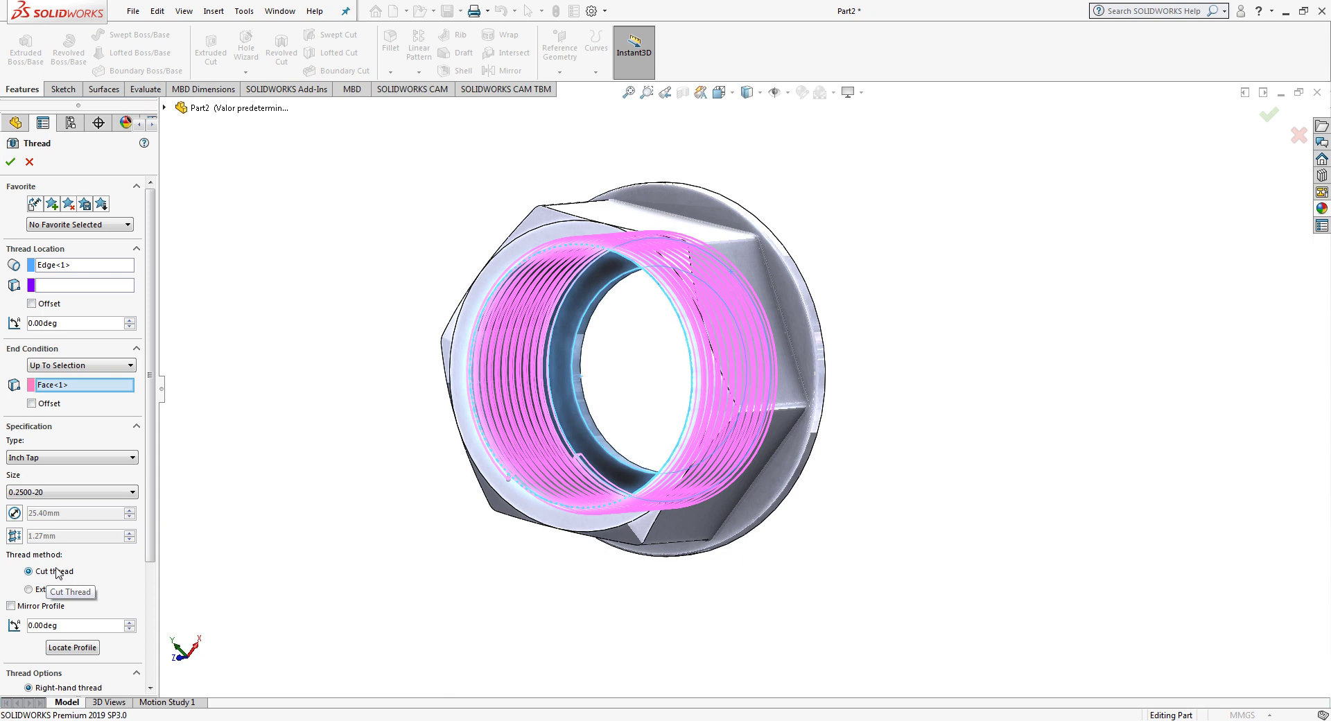
left_click(81, 492)
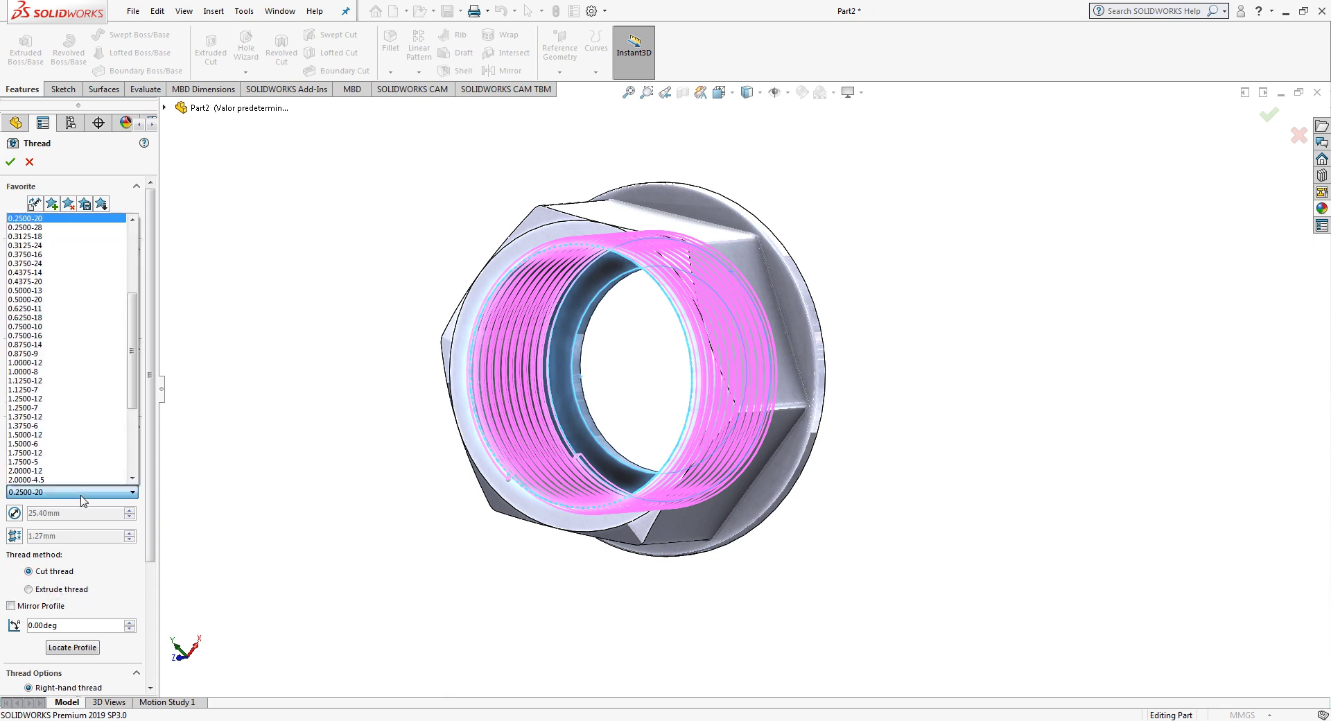
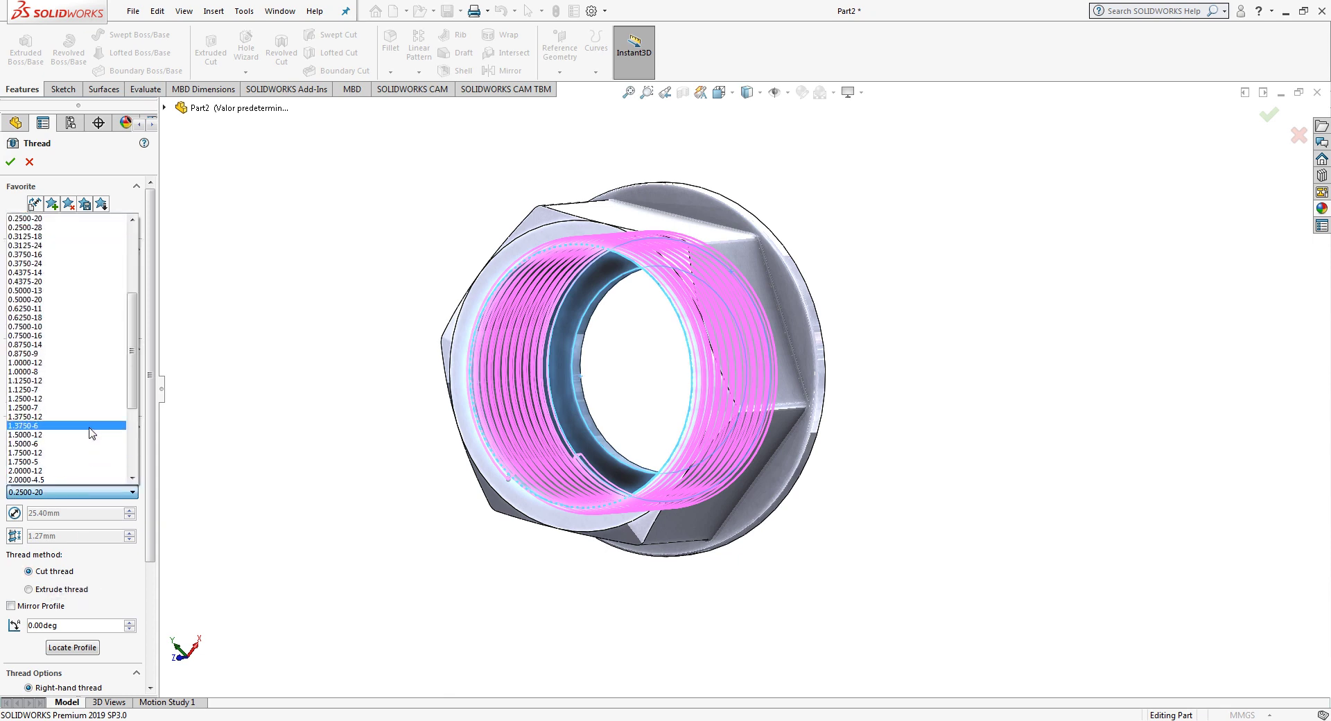
Step: Cut a 1.5000-12 inch-tap thread in the bore, trimmed at the end face, offset 2.00mm reversed
left_click(32, 435)
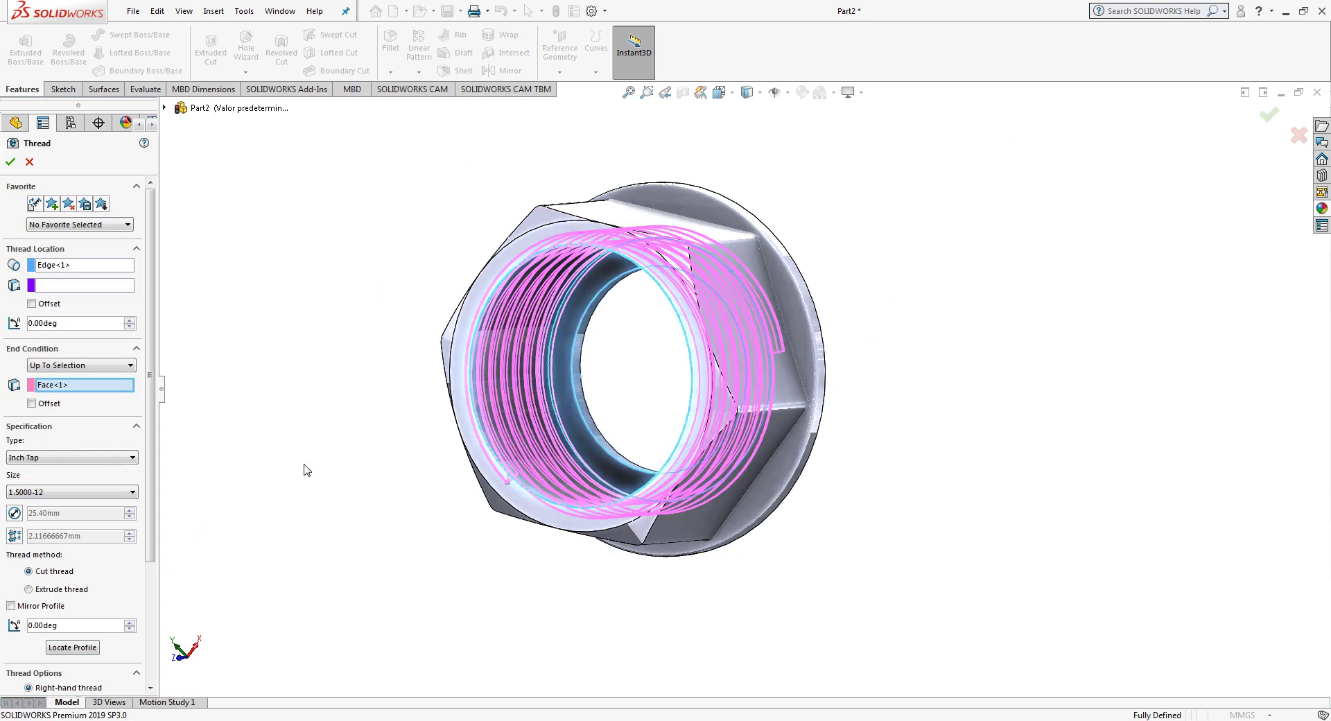
scroll(77, 555, "down", 5)
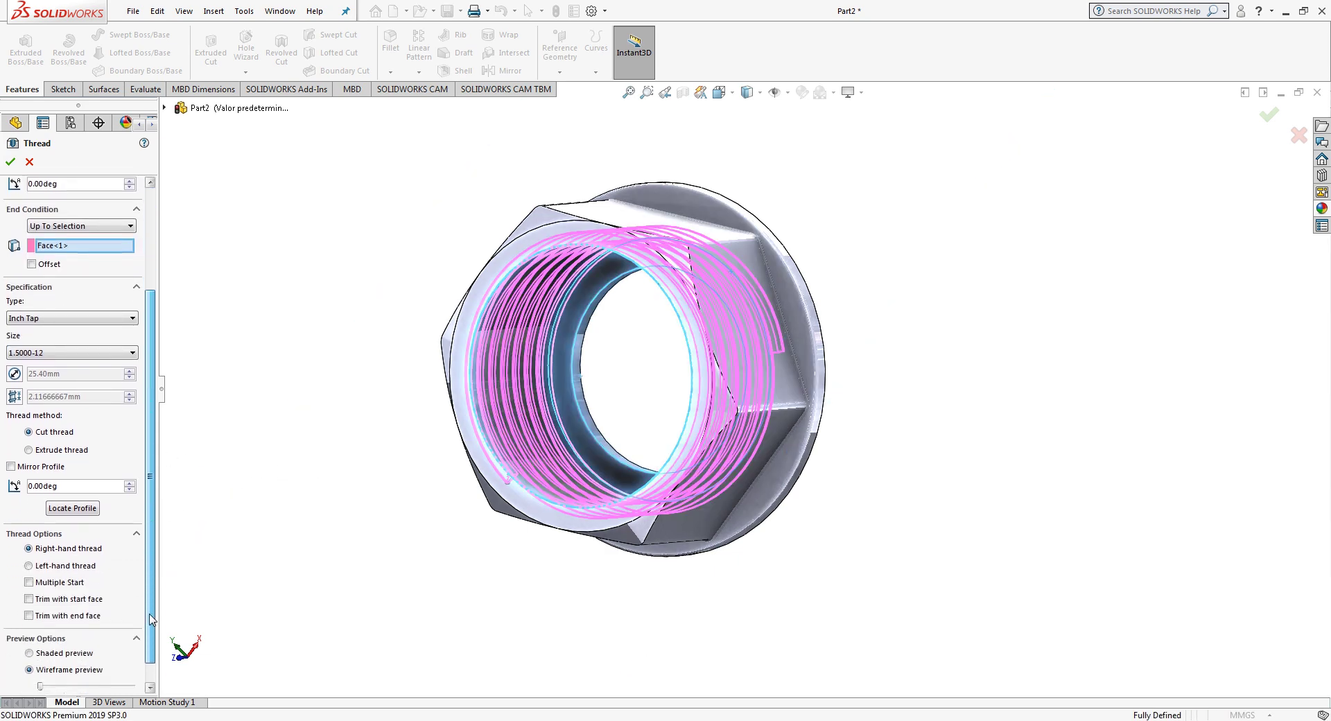
left_click(29, 615)
scroll(150, 614, "up", 3)
scroll(150, 614, "up", 2)
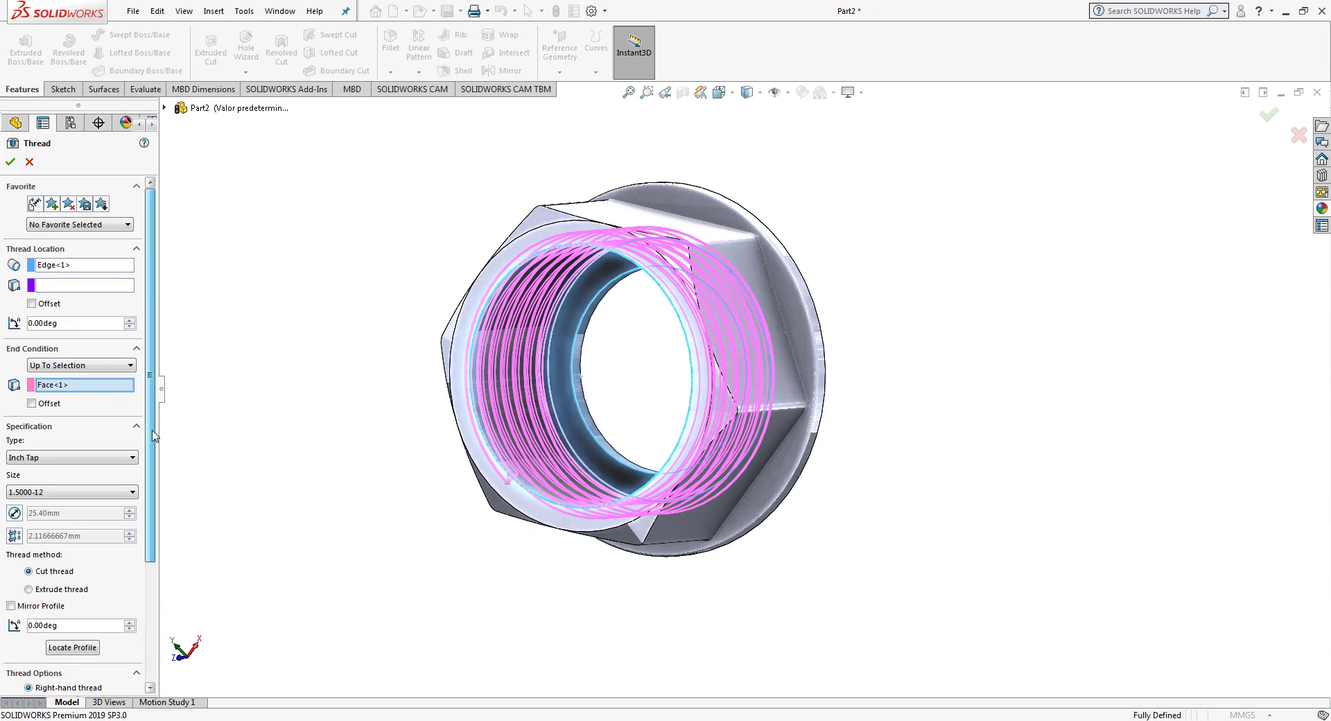
left_click(31, 304)
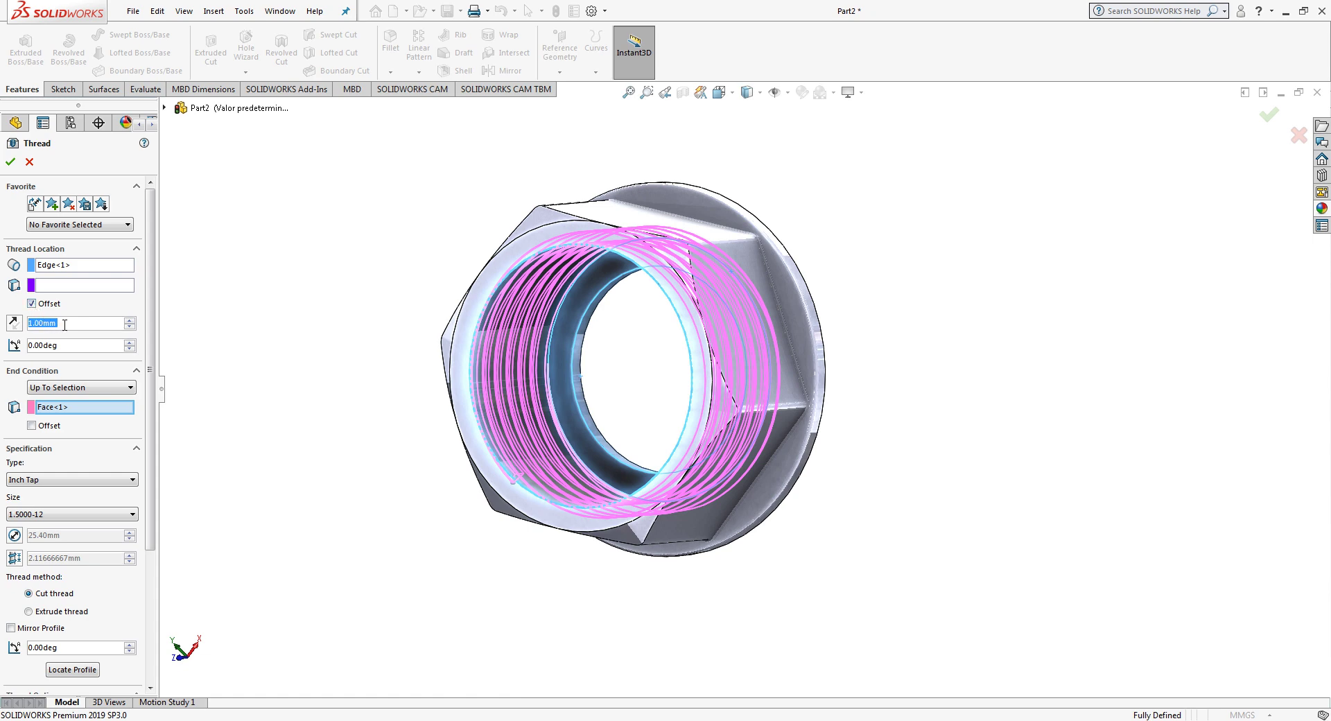
type("2")
key("Return")
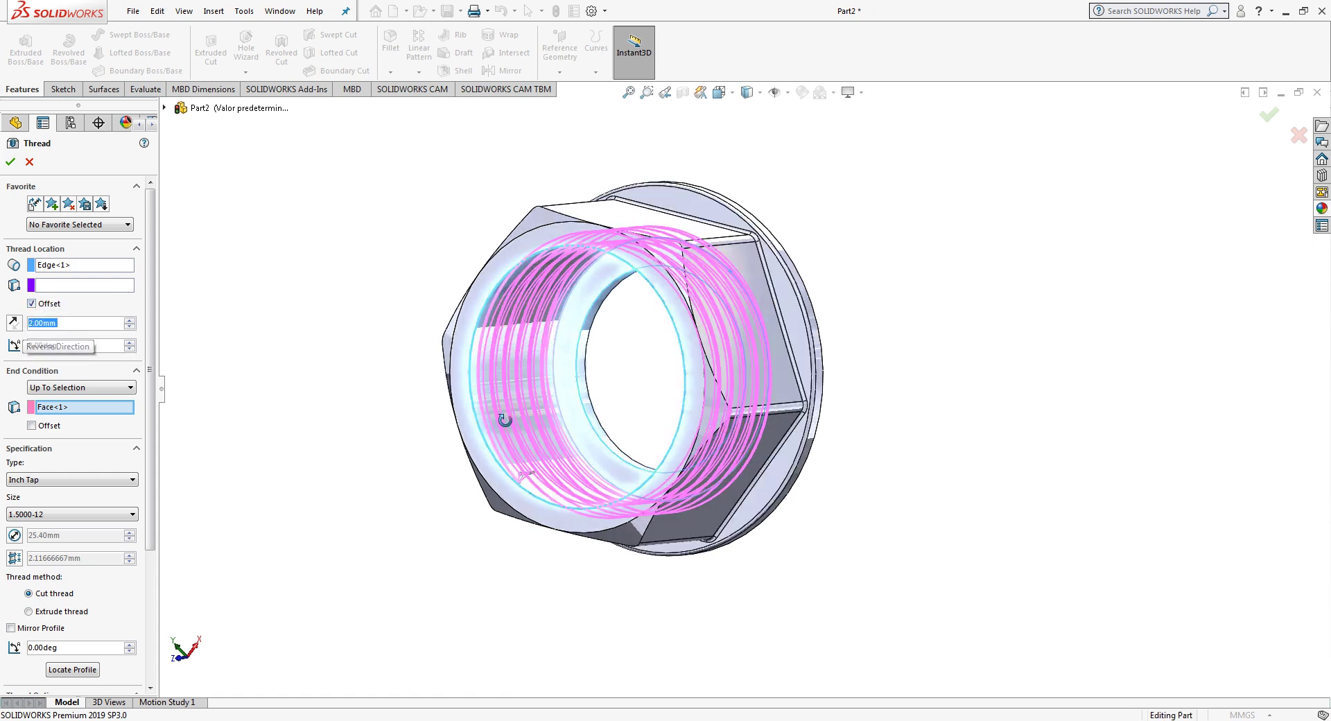
middle_click_drag(511, 499, 387, 429)
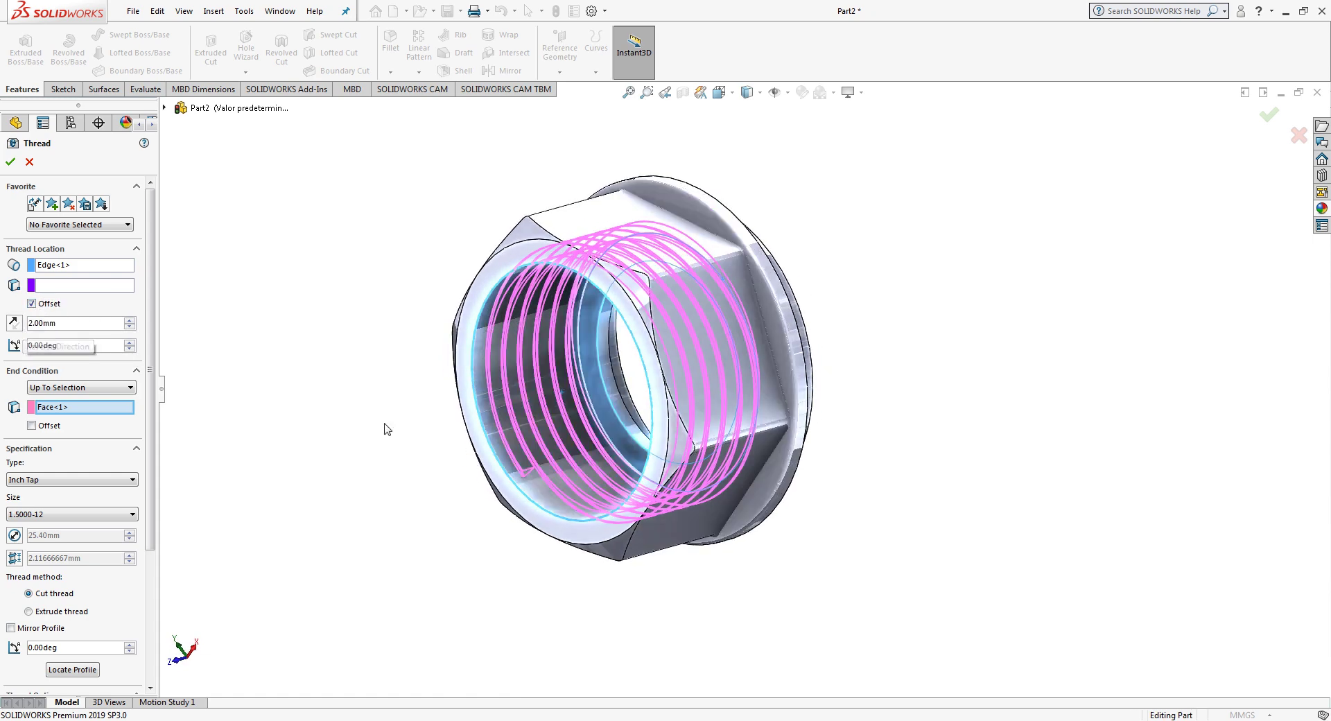
left_click(13, 324)
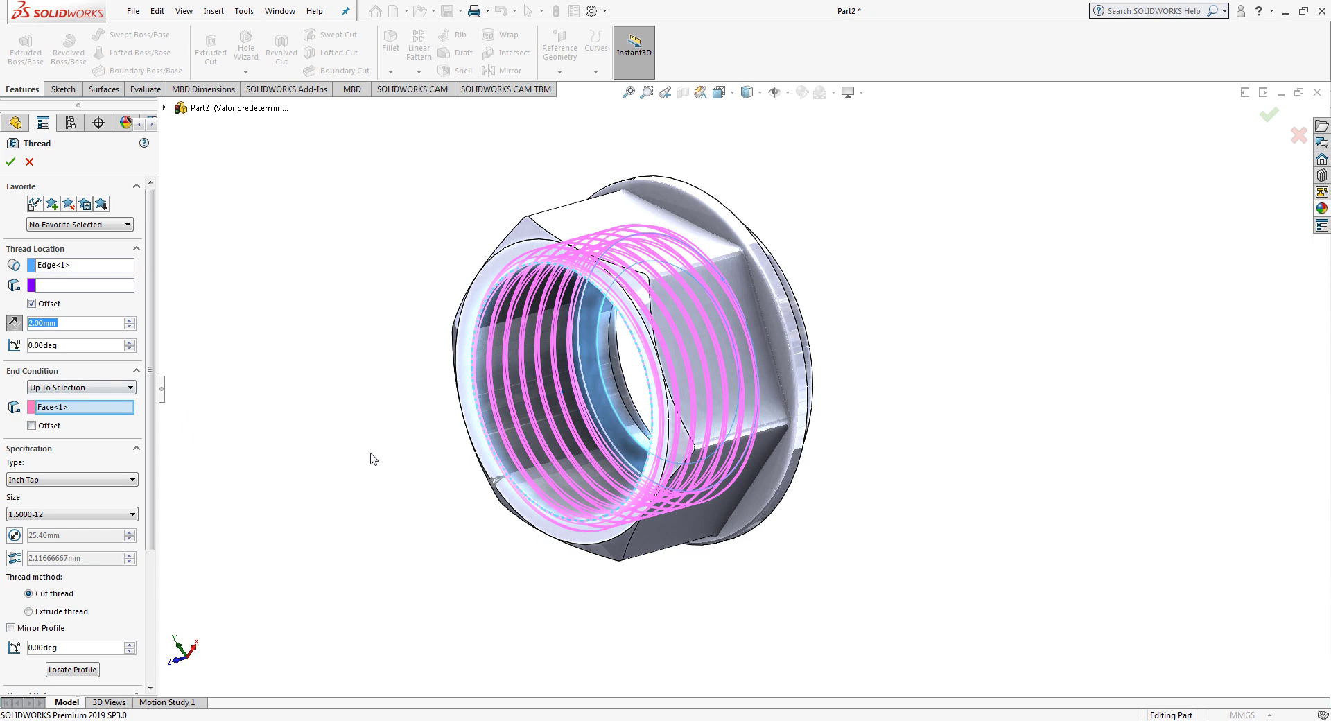
left_click(10, 163)
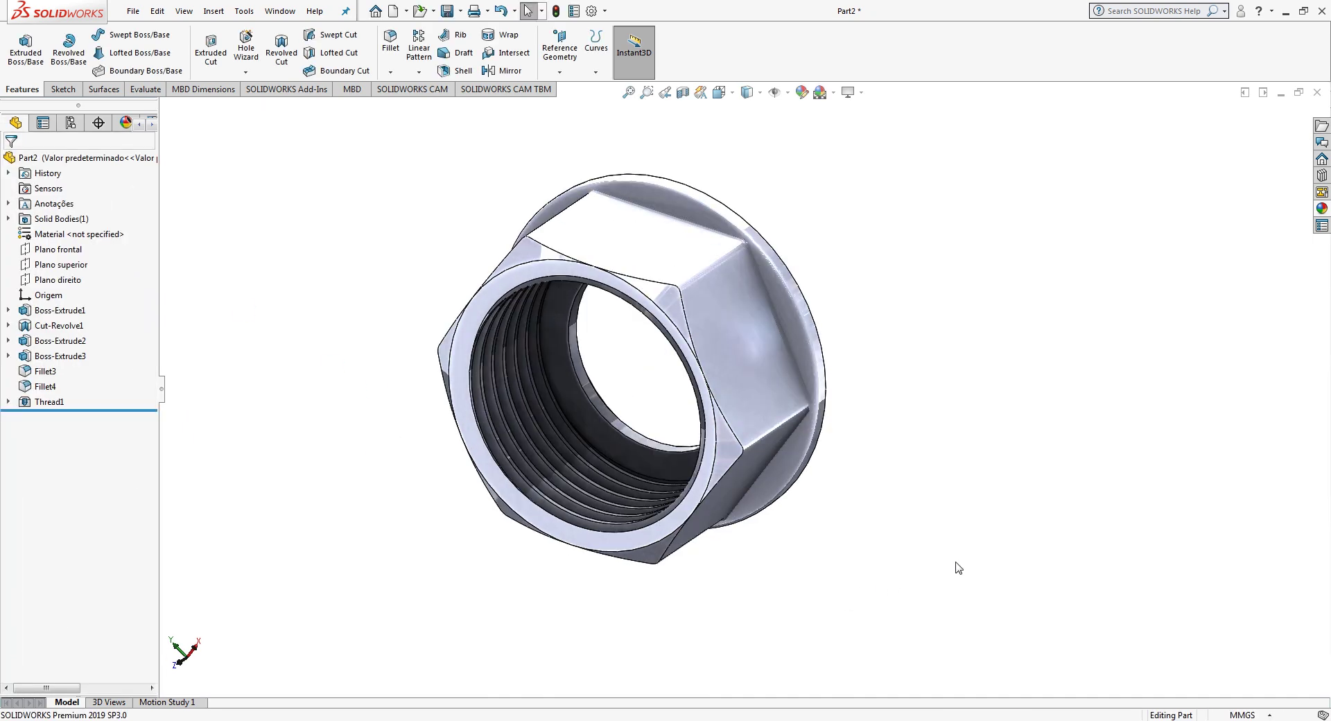
Step: Bevel the nut's inner circular bore edge with a 1.00mm chamfer at 45°
middle_click_drag(957, 568, 763, 507)
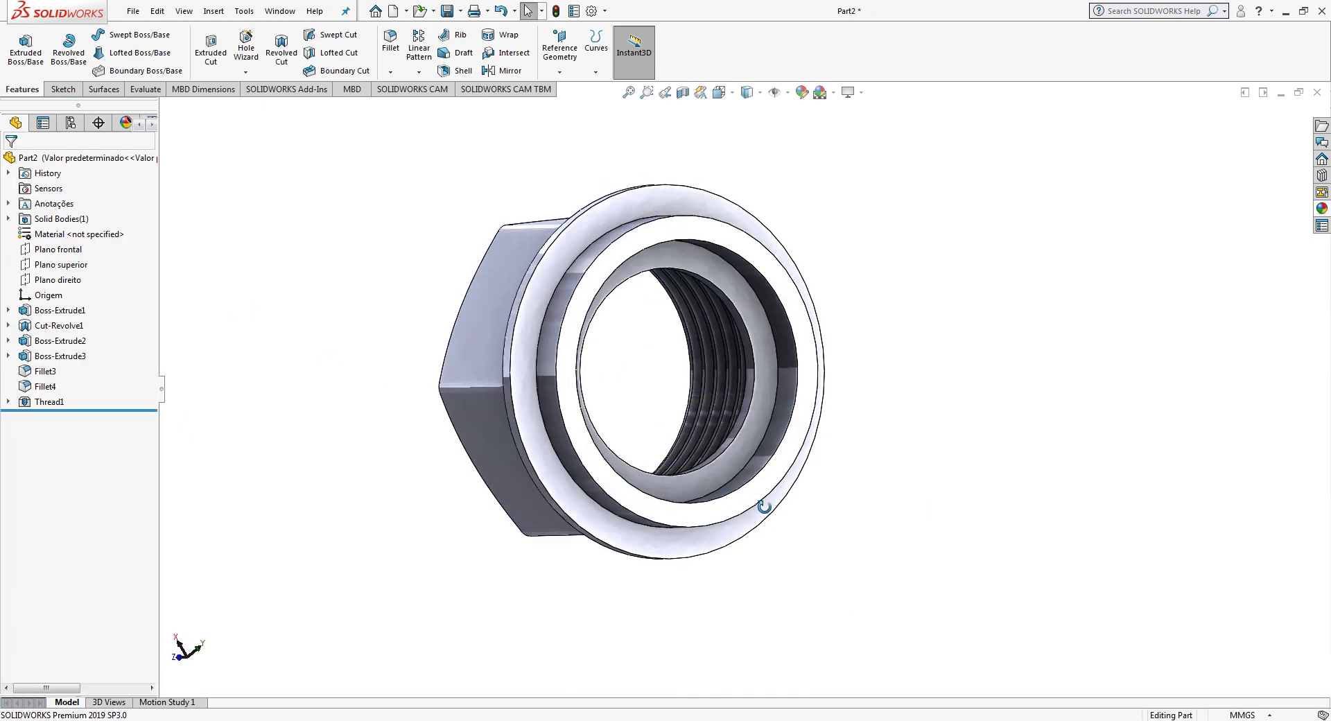
left_click(390, 72)
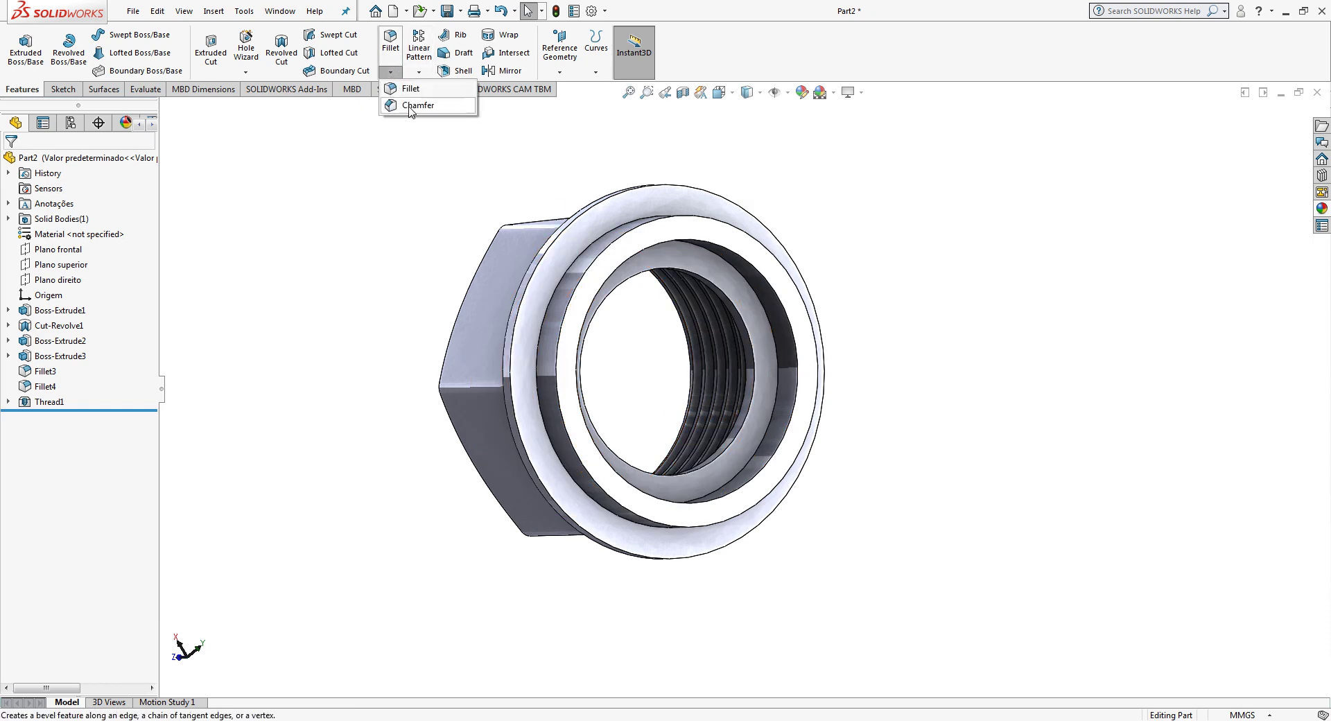
left_click(416, 106)
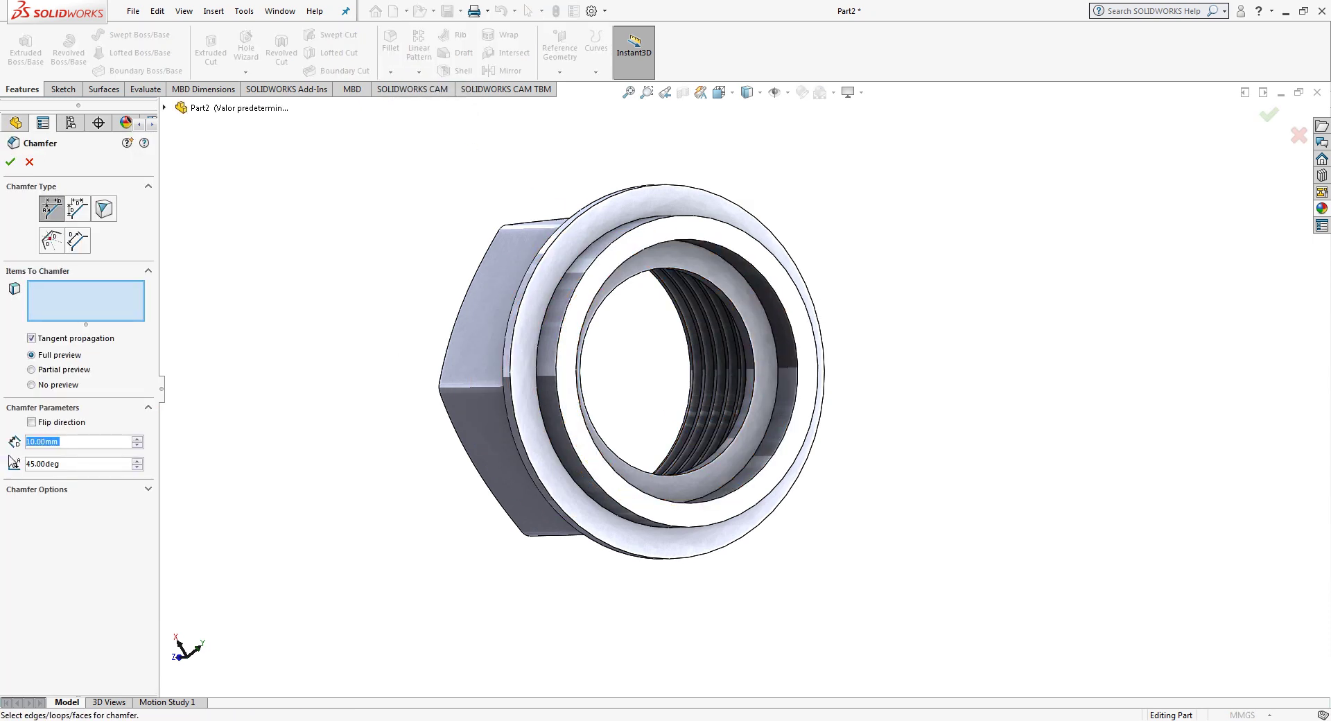
type("1")
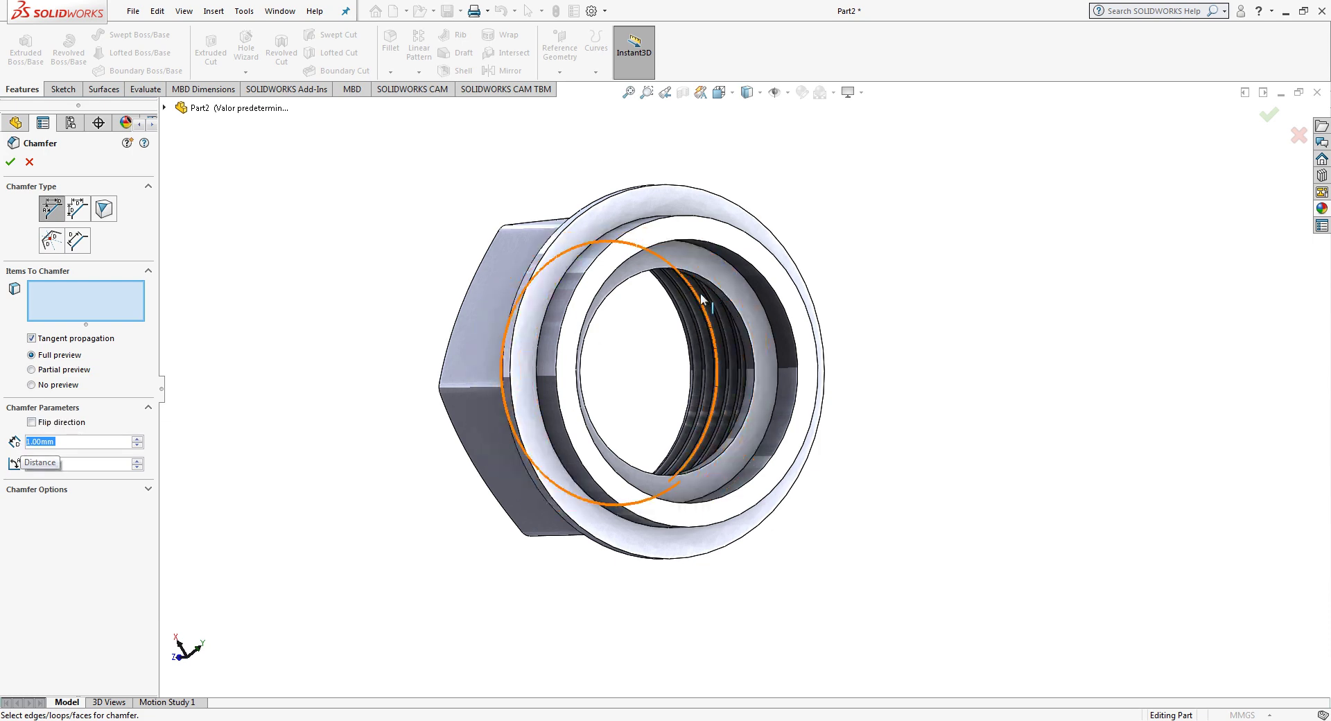
left_click(763, 279)
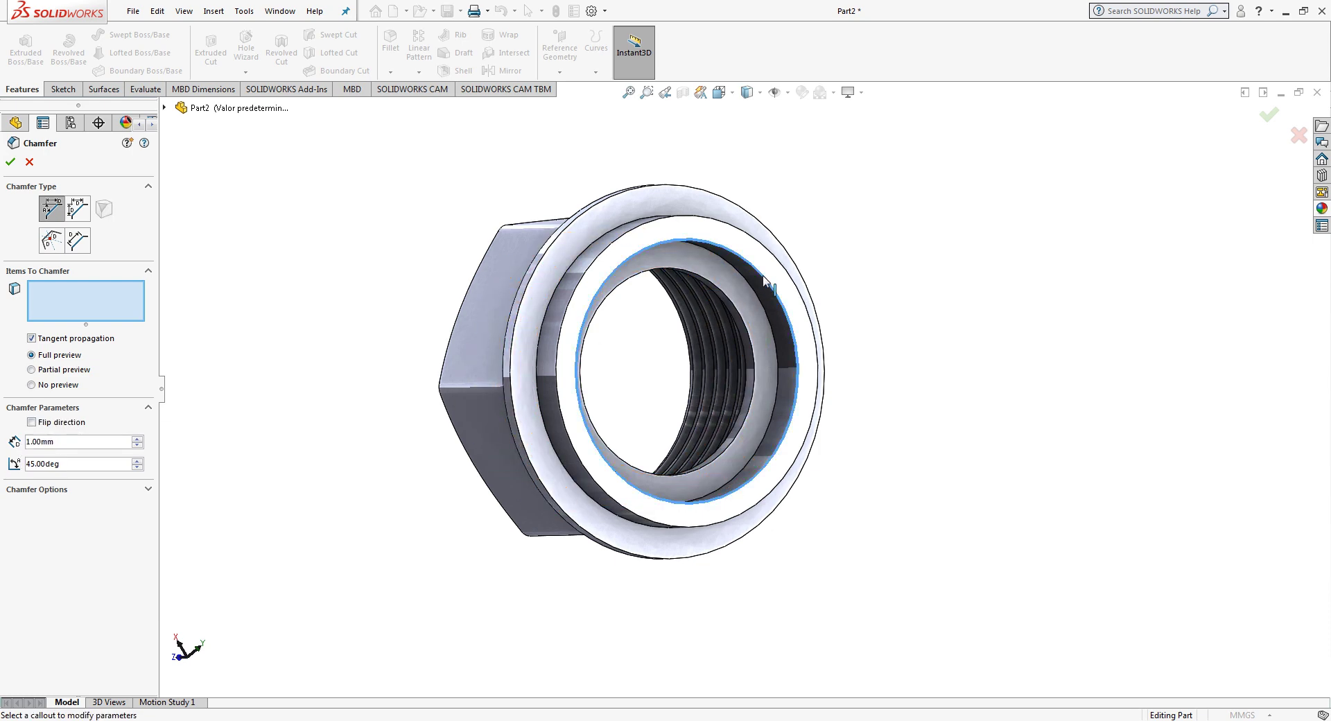
left_click(12, 164)
middle_click_drag(873, 375, 900, 454)
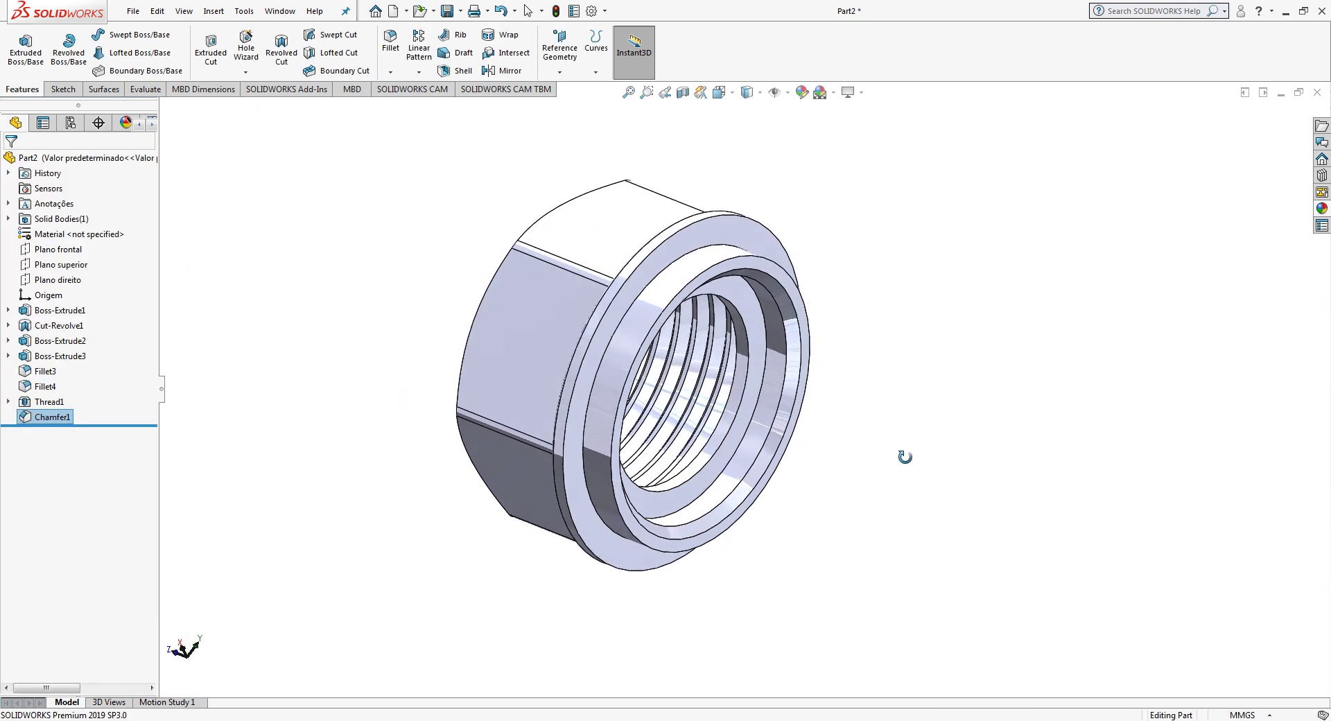
left_click(245, 72)
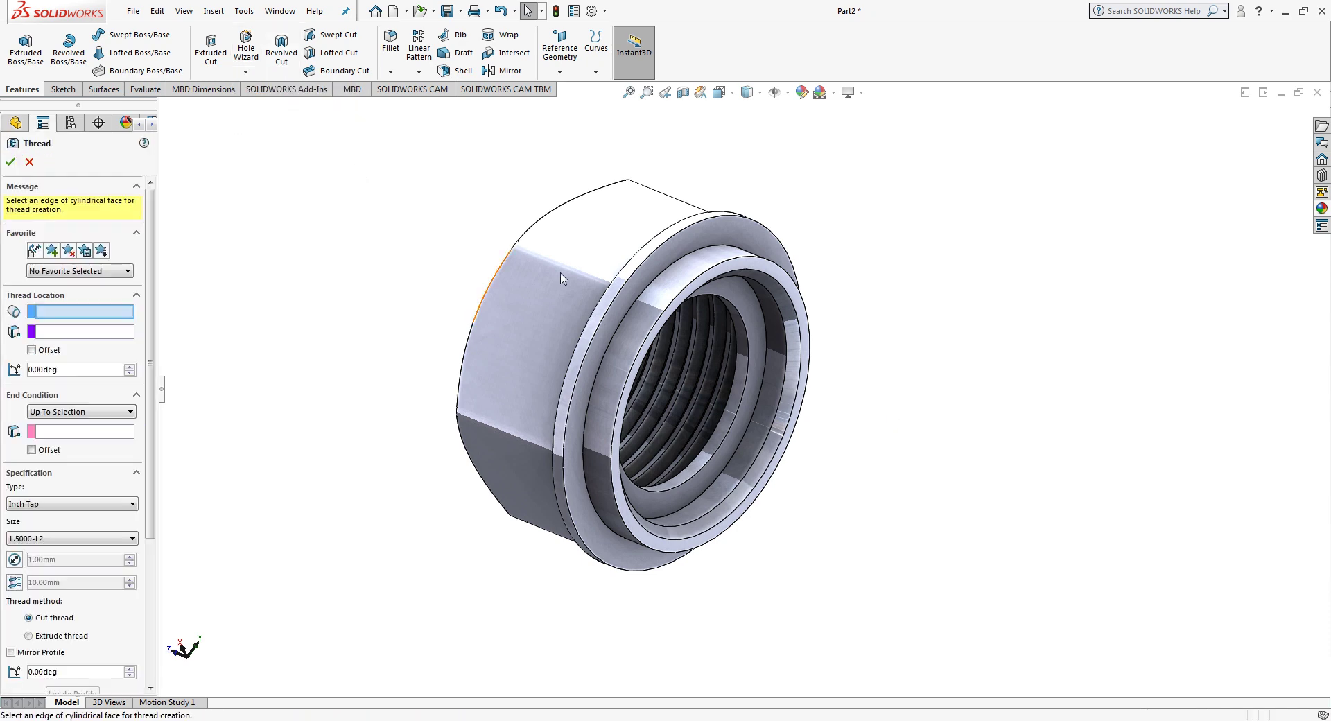
Step: Thread the flange's outer circular edge from its end face as an extruded 0.2500-20 thread
left_click(725, 263)
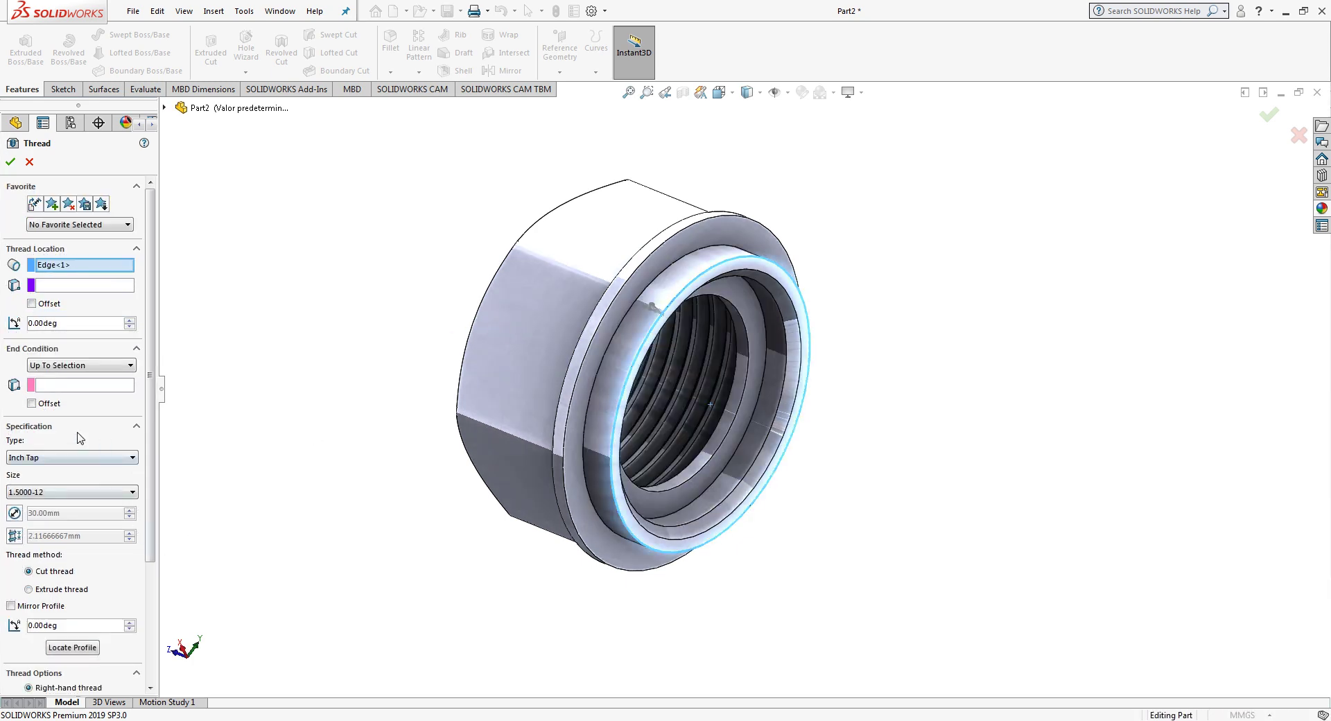
left_click(62, 387)
left_click(662, 278)
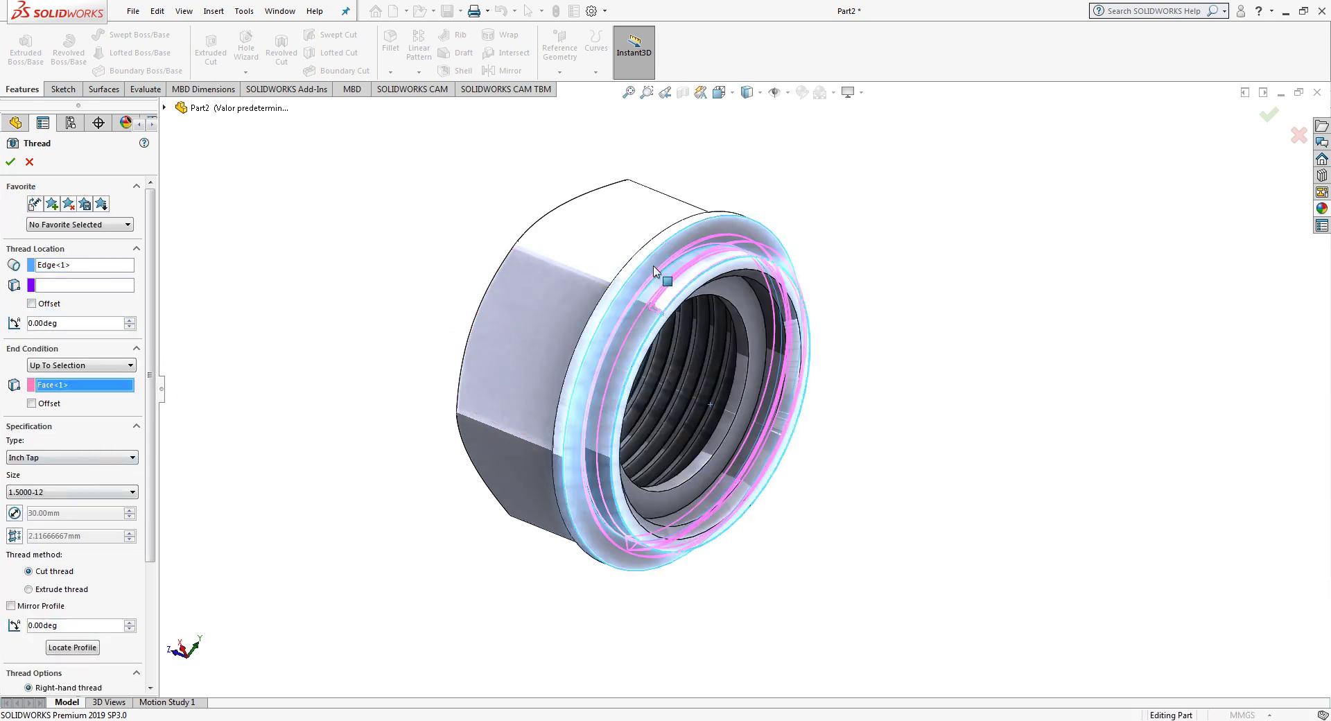
scroll(69, 478, "down", 3)
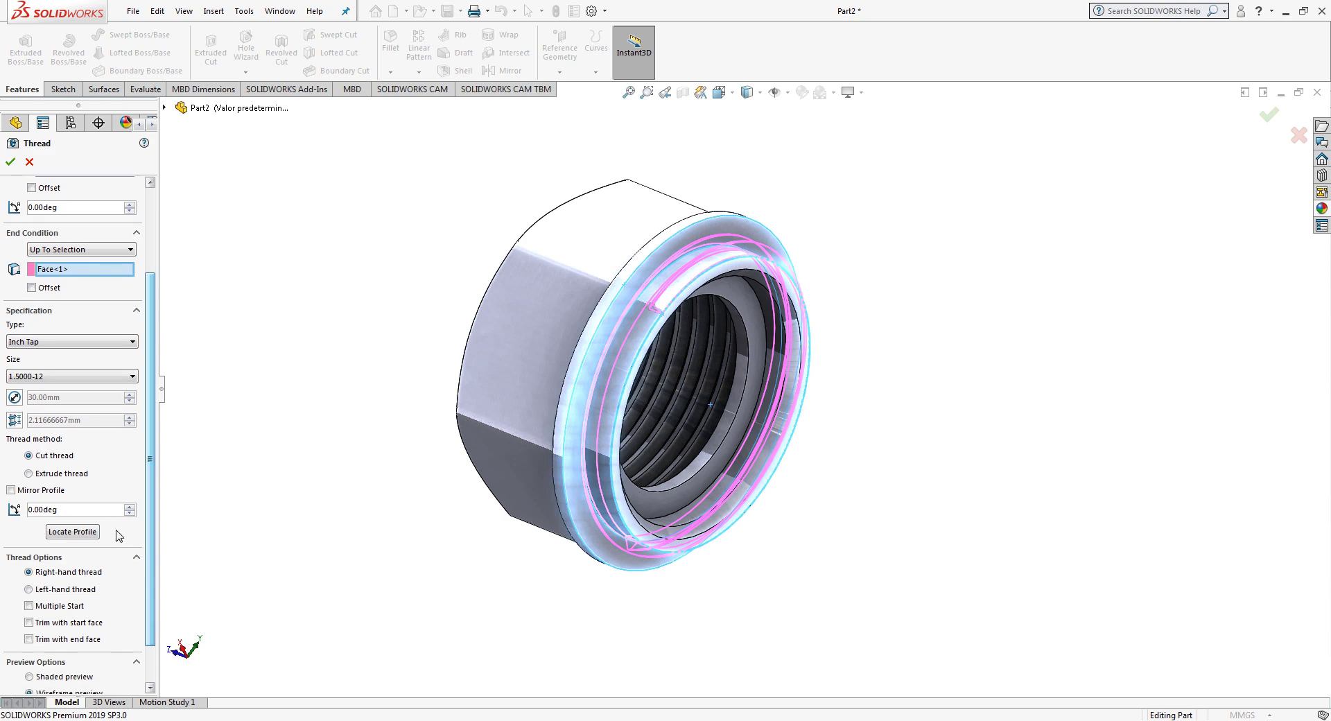
left_click(28, 473)
left_click(69, 378)
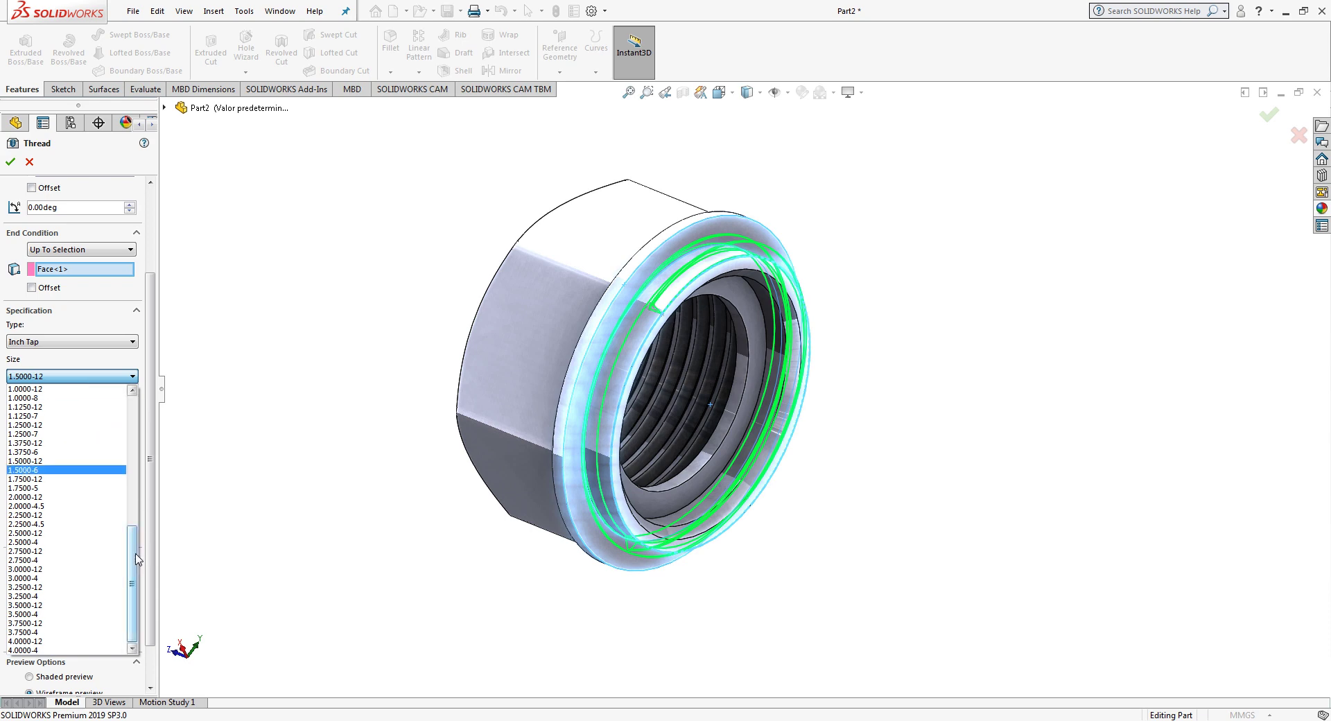
left_click_drag(136, 559, 134, 469)
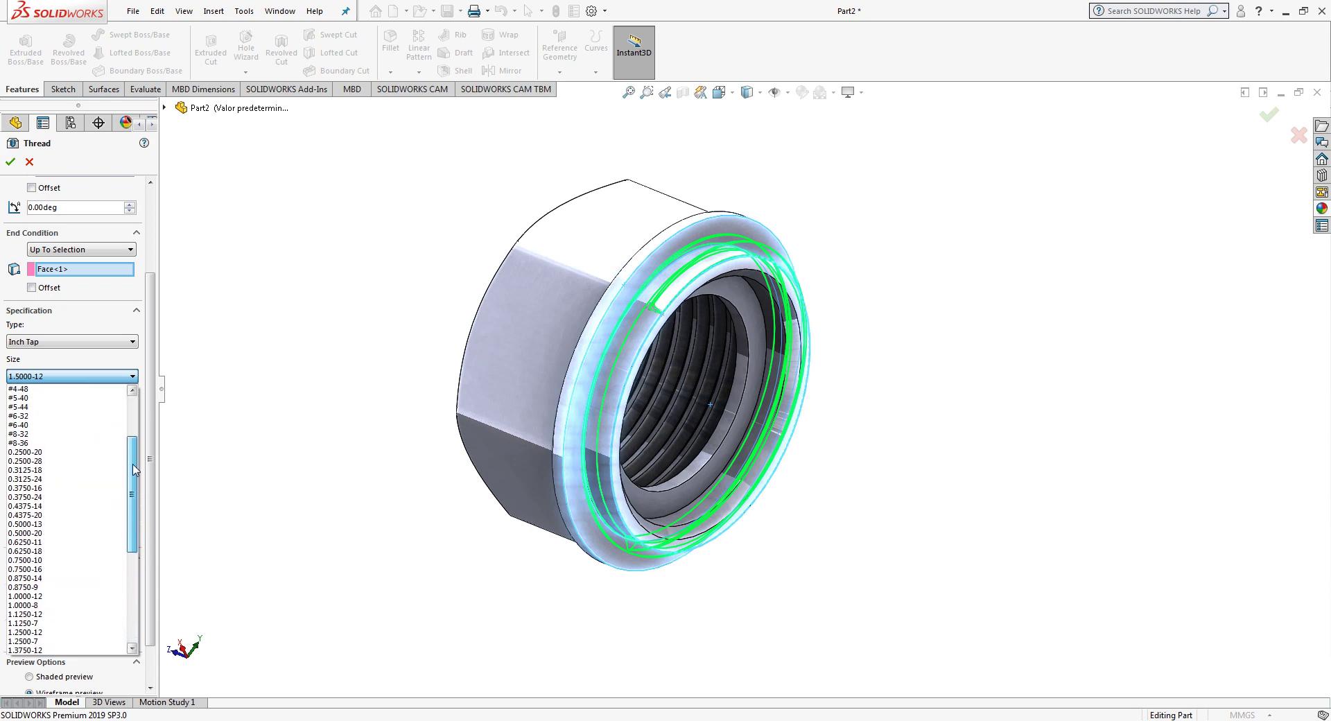
left_click(28, 452)
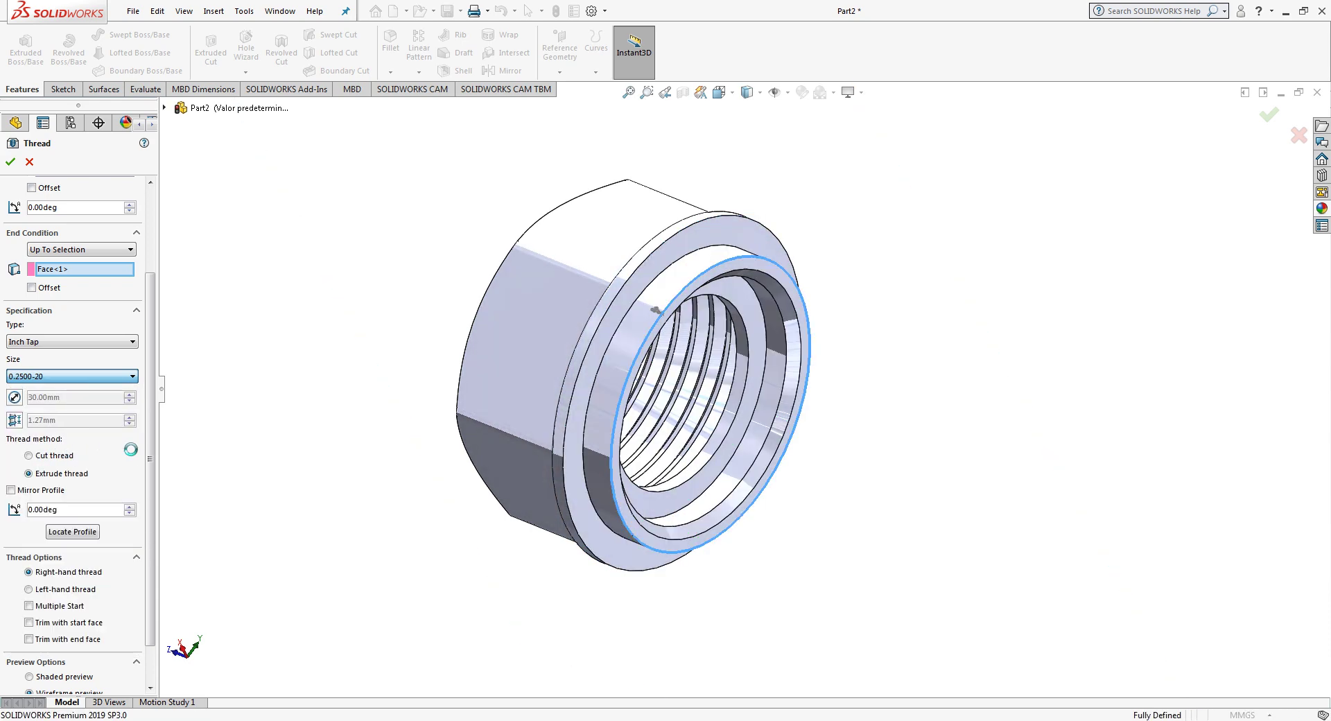
Step: Trim the thread at its end face and offset its start 1.00mm in reverse, then accept it
scroll(150, 513, "down", 1)
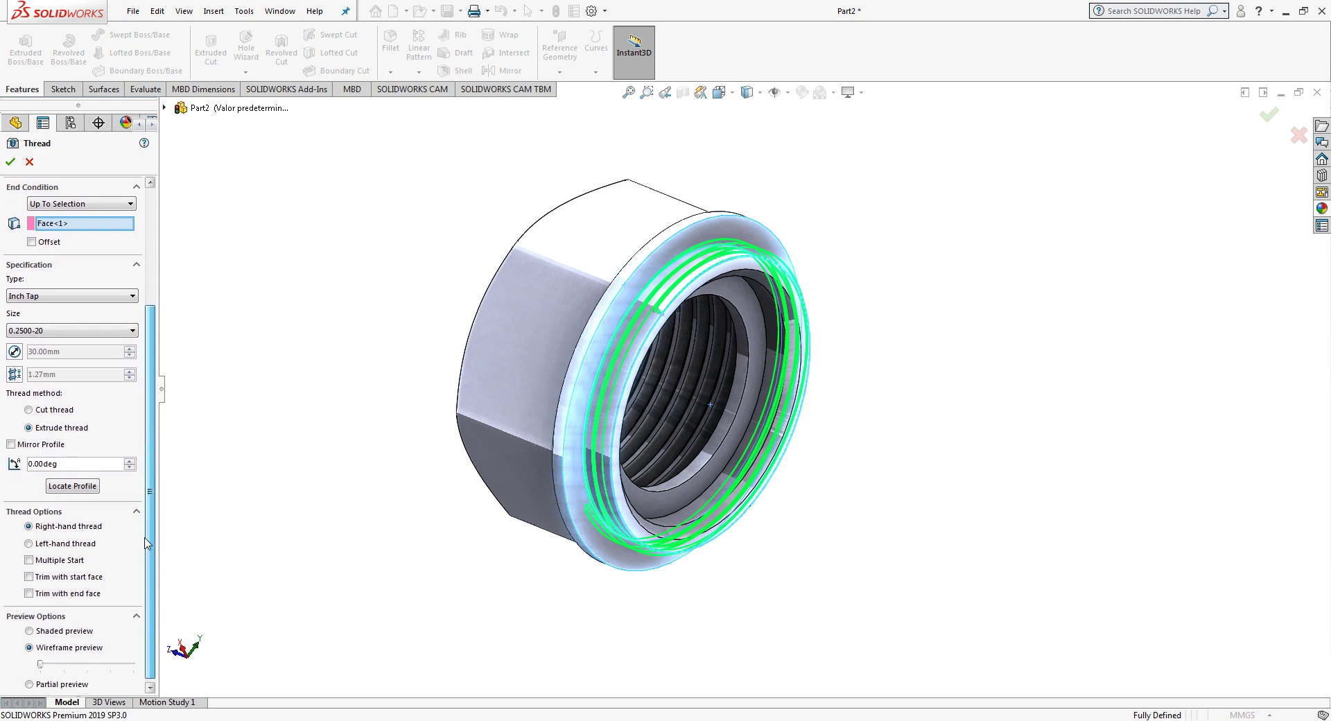
left_click(29, 591)
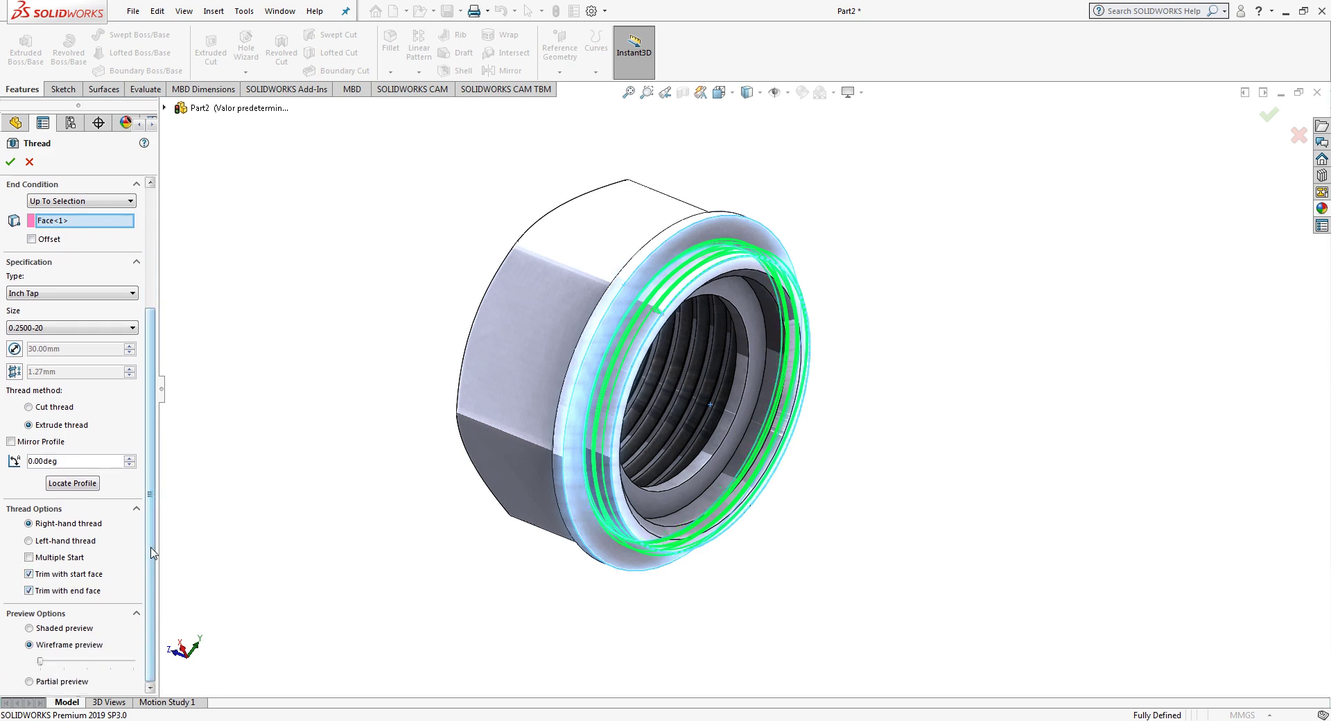
left_click_drag(152, 553, 165, 401)
left_click(31, 303)
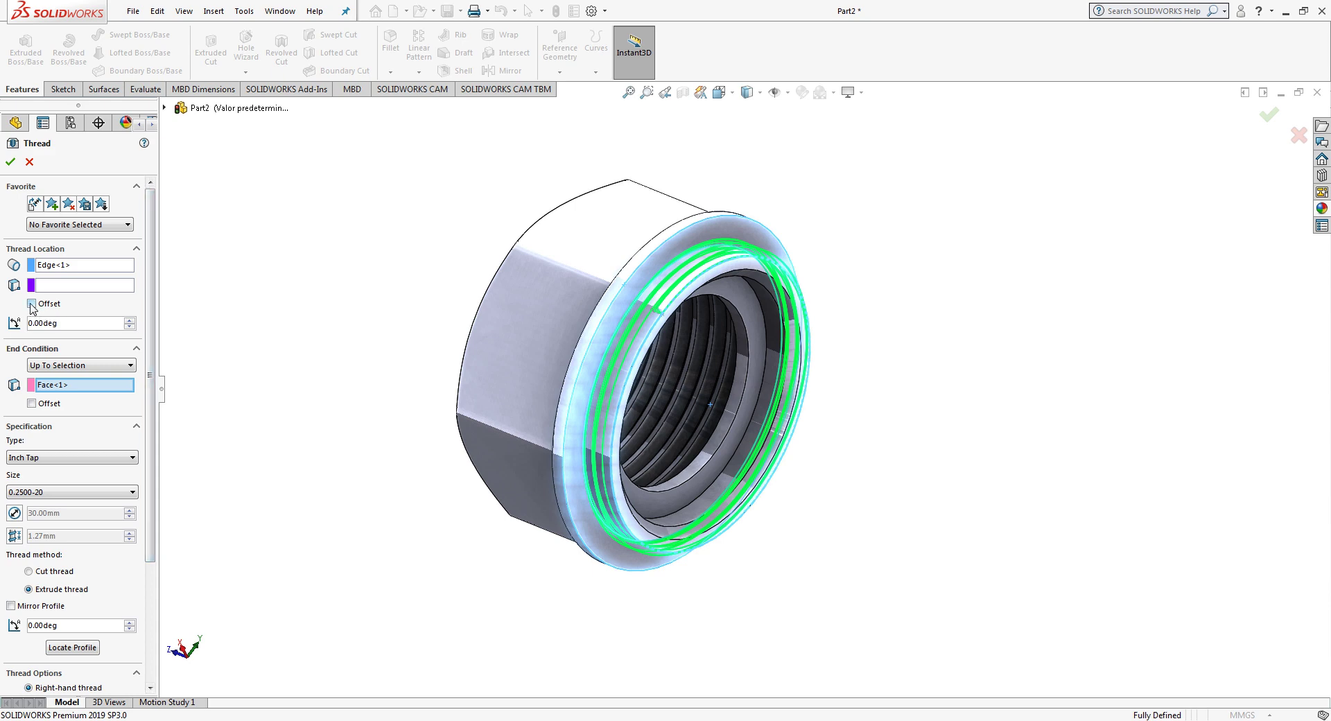
left_click_drag(29, 322, 35, 322)
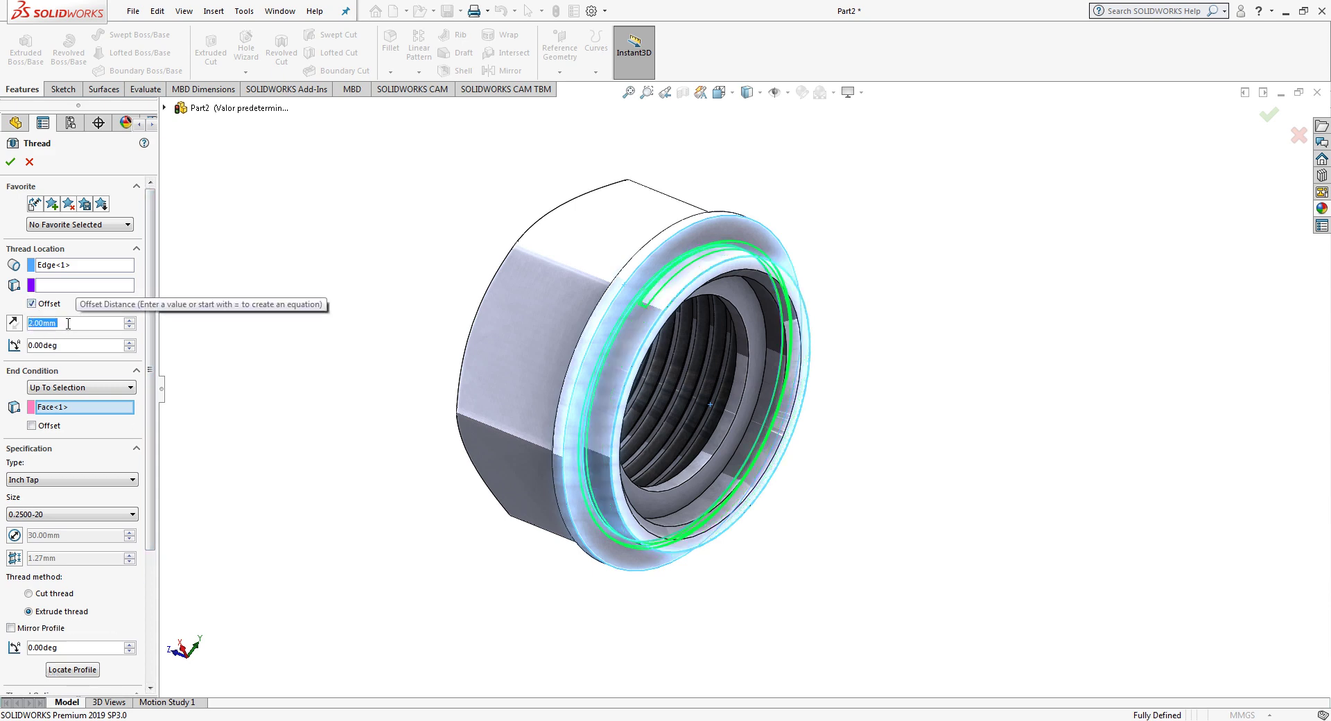
type("1")
key("Return")
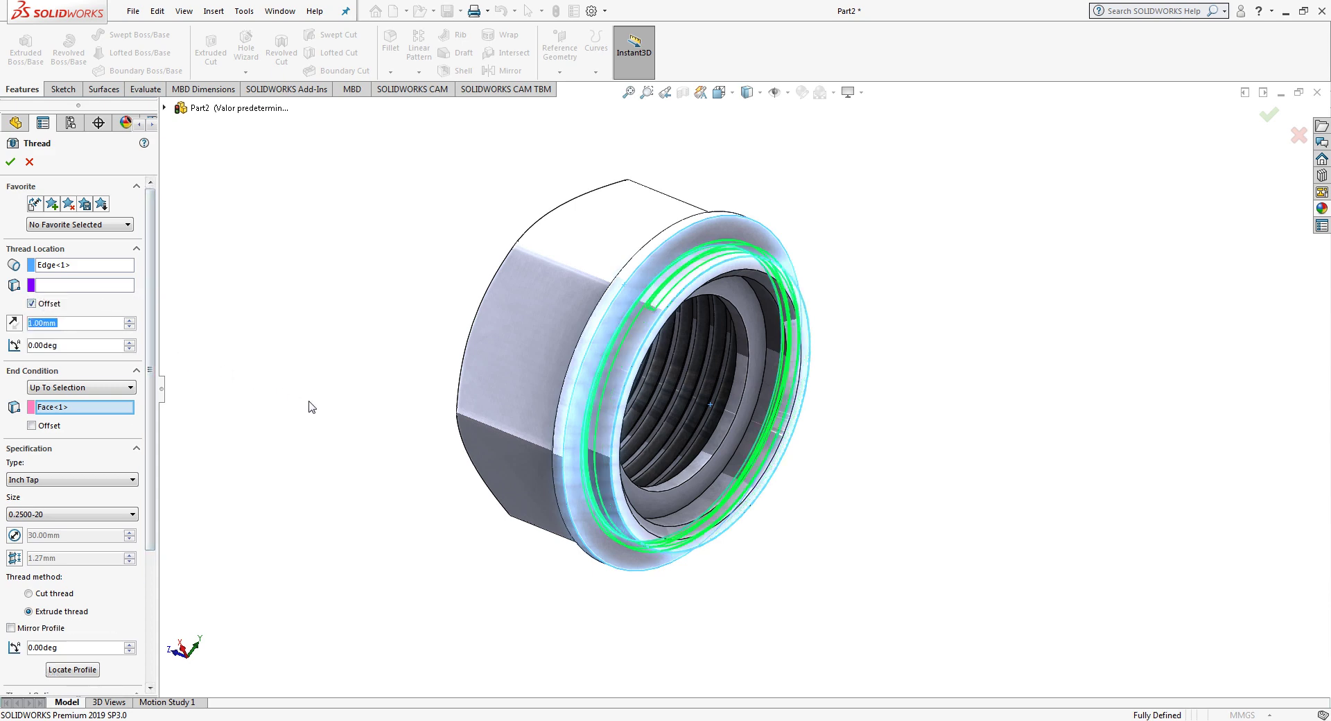
scroll(692, 419, "down", 3)
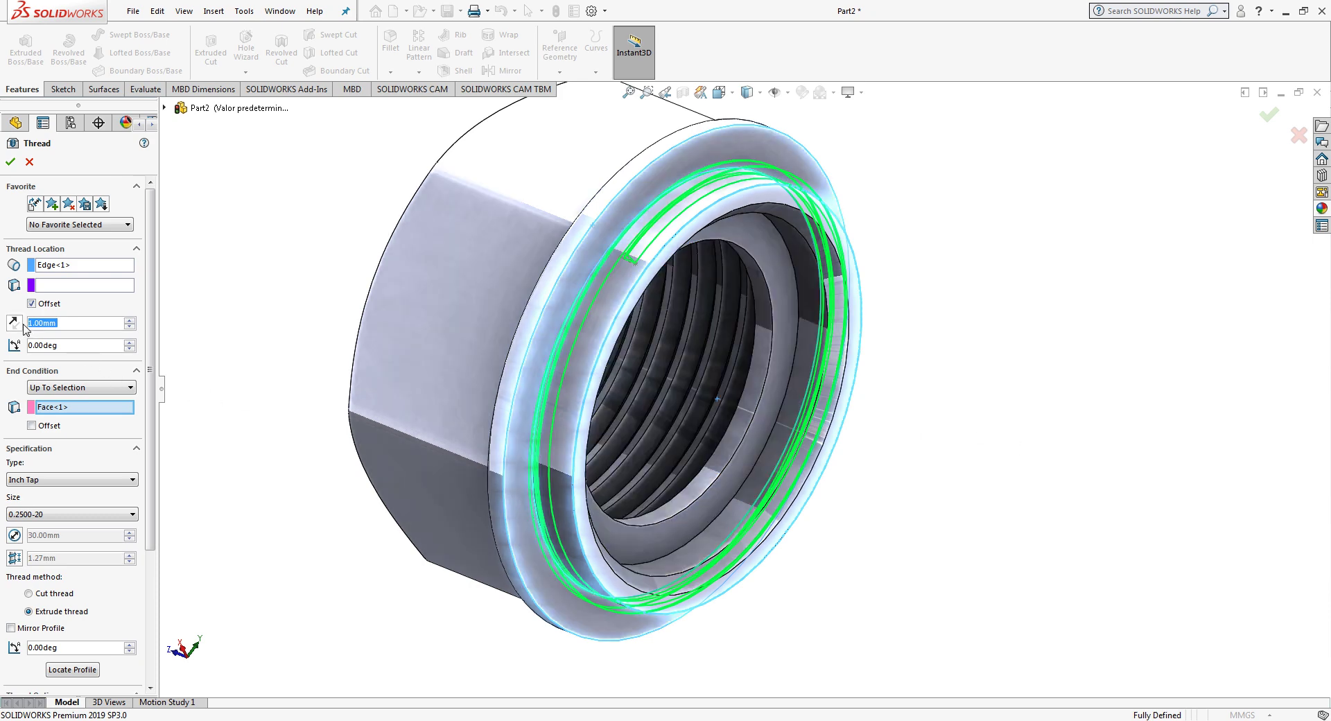
left_click(23, 324)
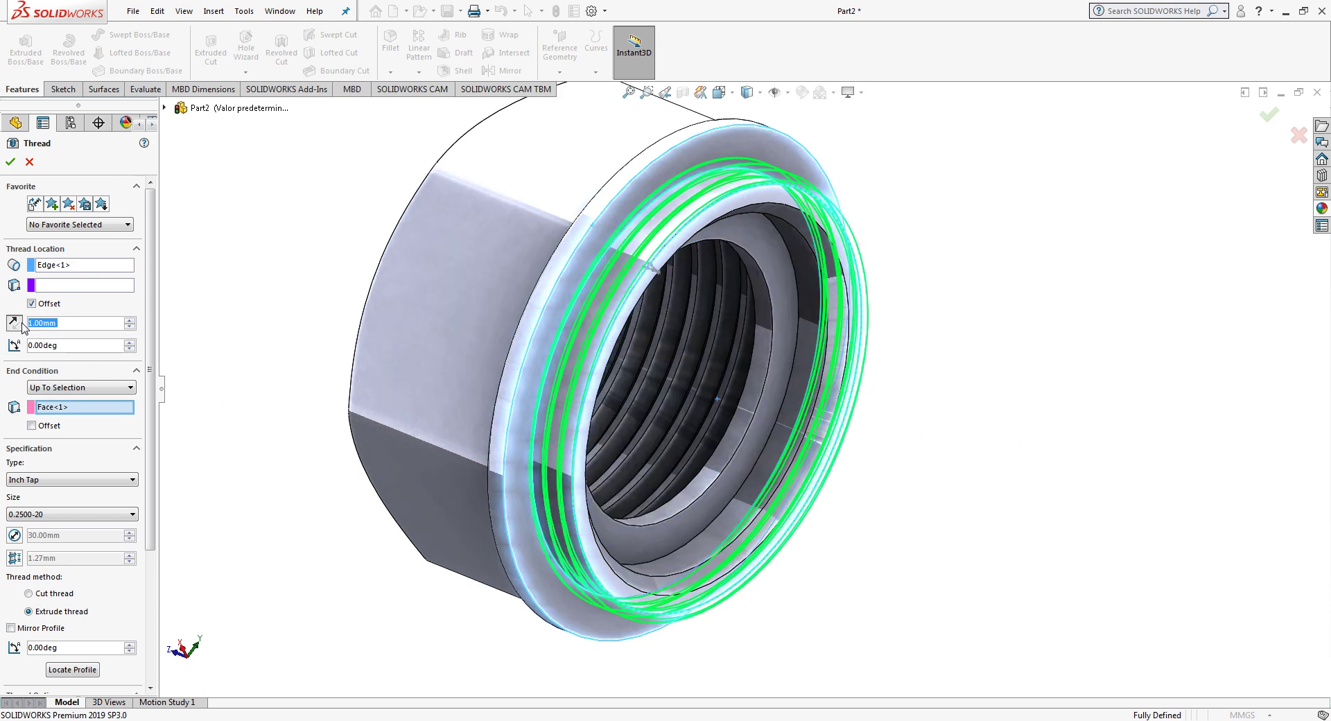
left_click(1273, 122)
Step: Apply the polished bronze appearance to the nut and view its hex faces
scroll(951, 357, "up", 2)
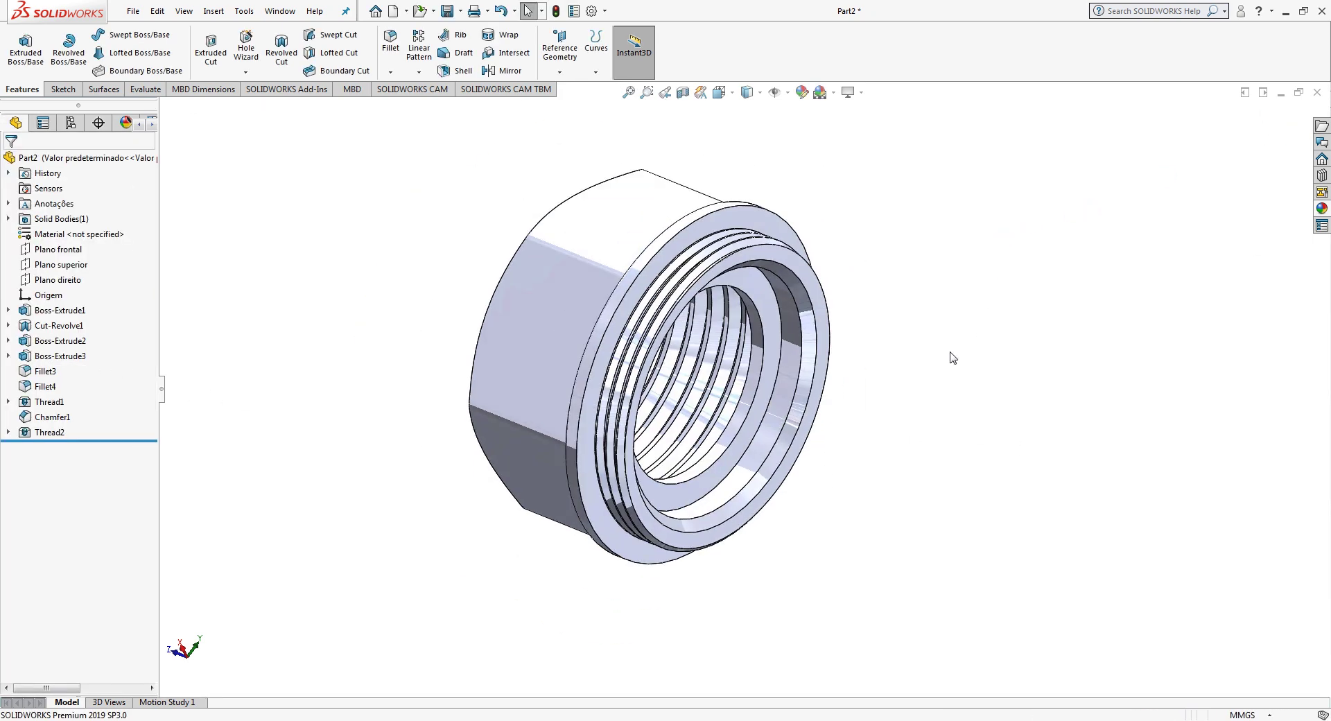
scroll(929, 385, "up", 1)
left_click(1322, 210)
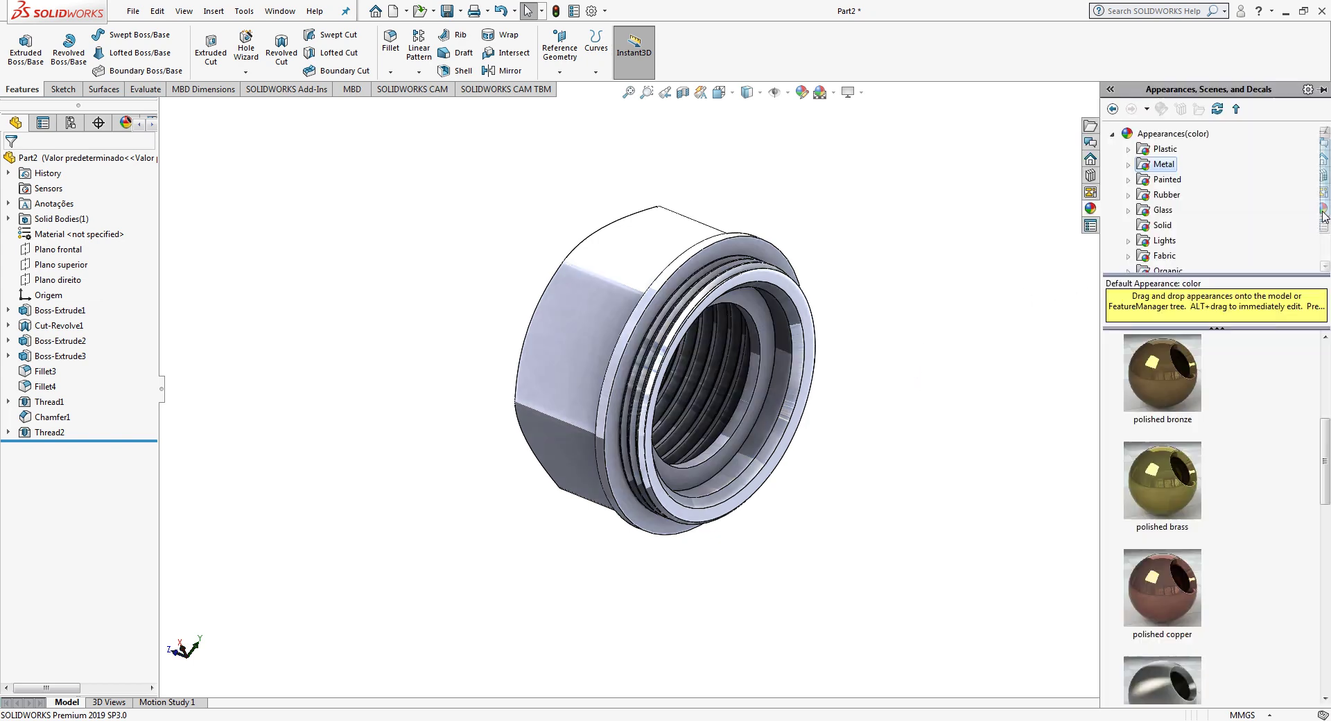
double_click(1155, 388)
mouse_move(926, 355)
middle_mouse_down()
mouse_move(891, 258)
mouse_move(1132, 341)
mouse_move(1161, 405)
middle_mouse_up()
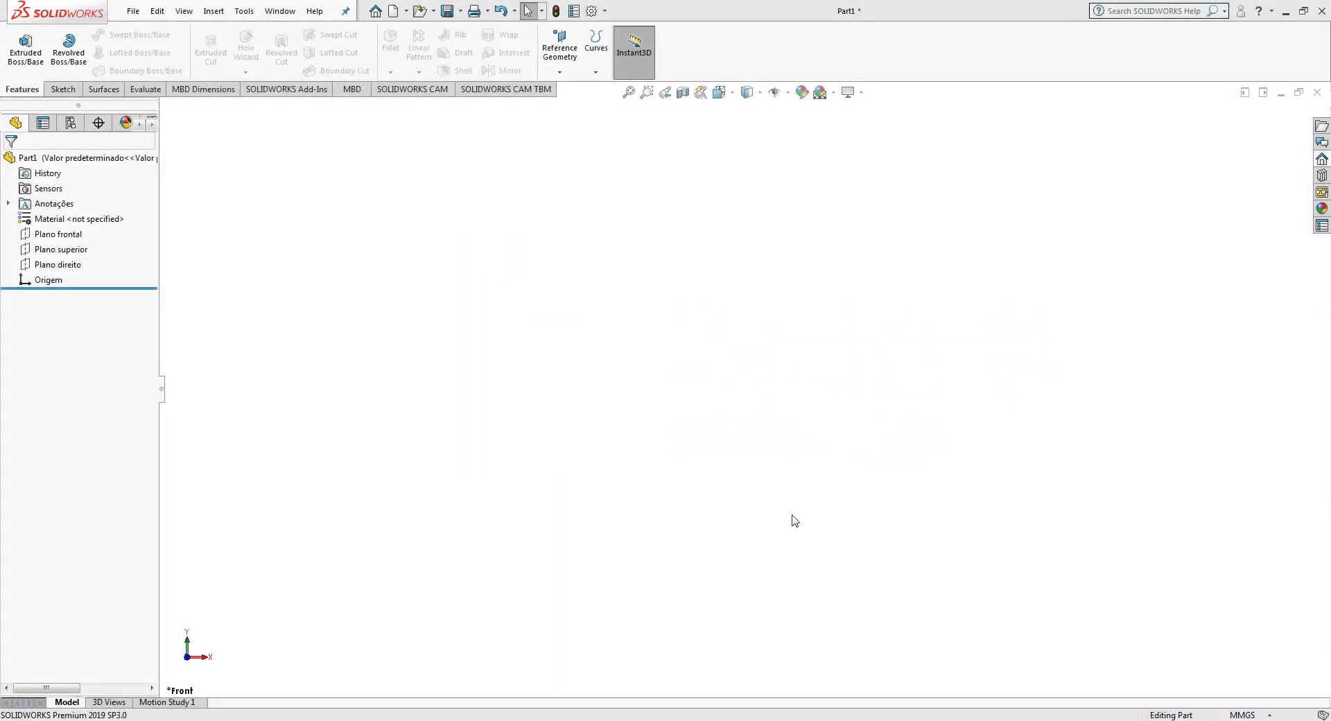
Step: Start a sketch on the front plane with two concentric circles centred on the origin
left_click(66, 234)
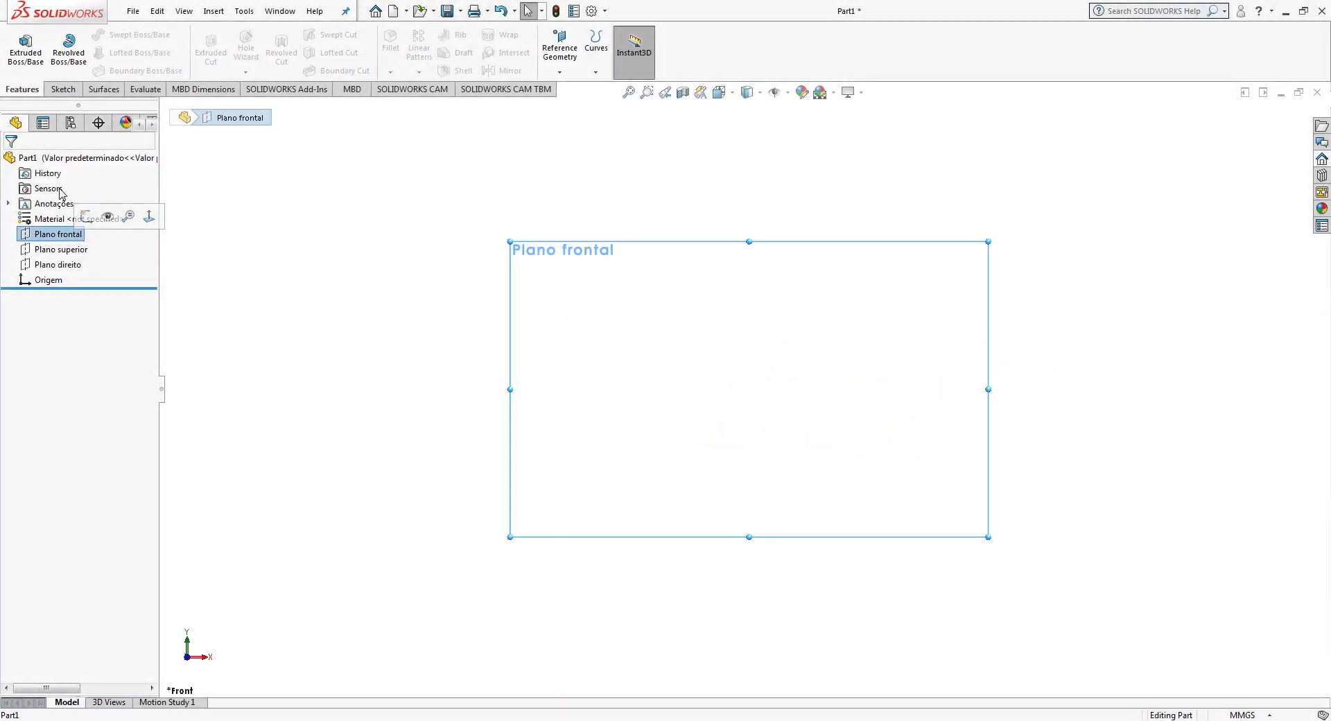
left_click(62, 89)
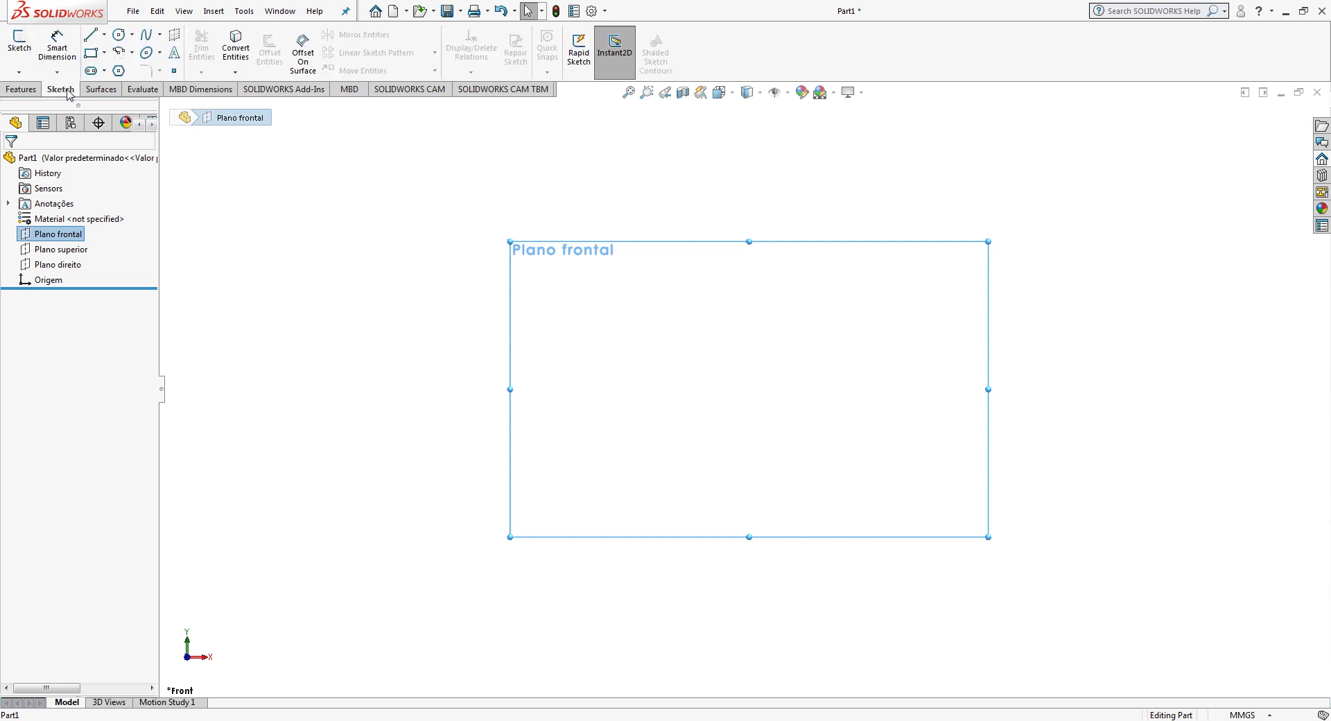
left_click(119, 35)
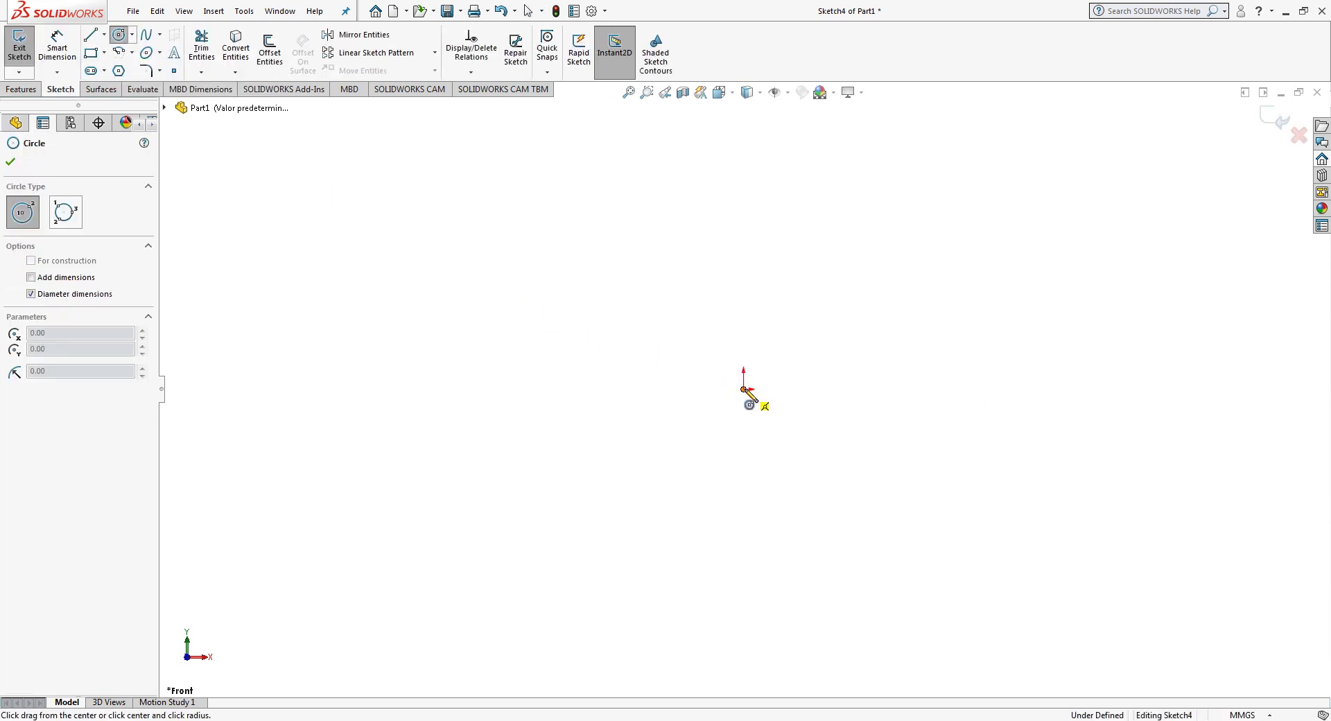
left_click_drag(744, 389, 868, 388)
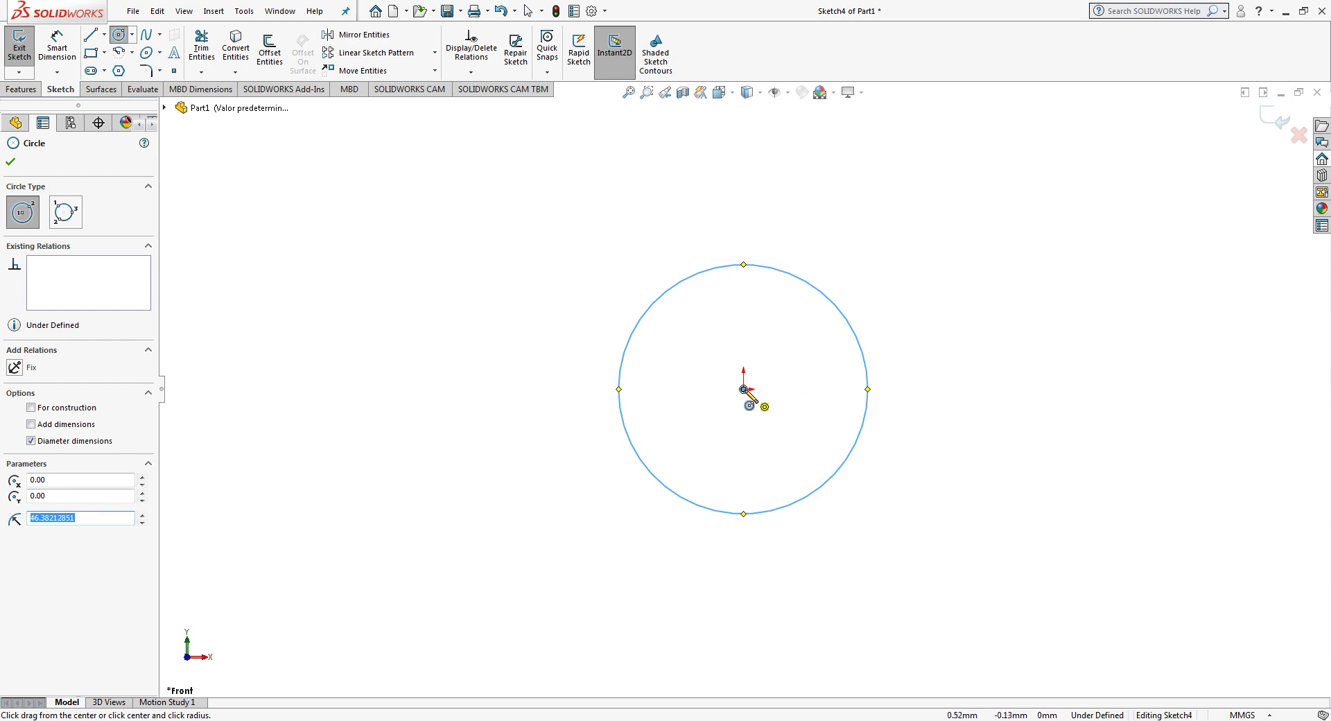
left_click_drag(744, 389, 822, 389)
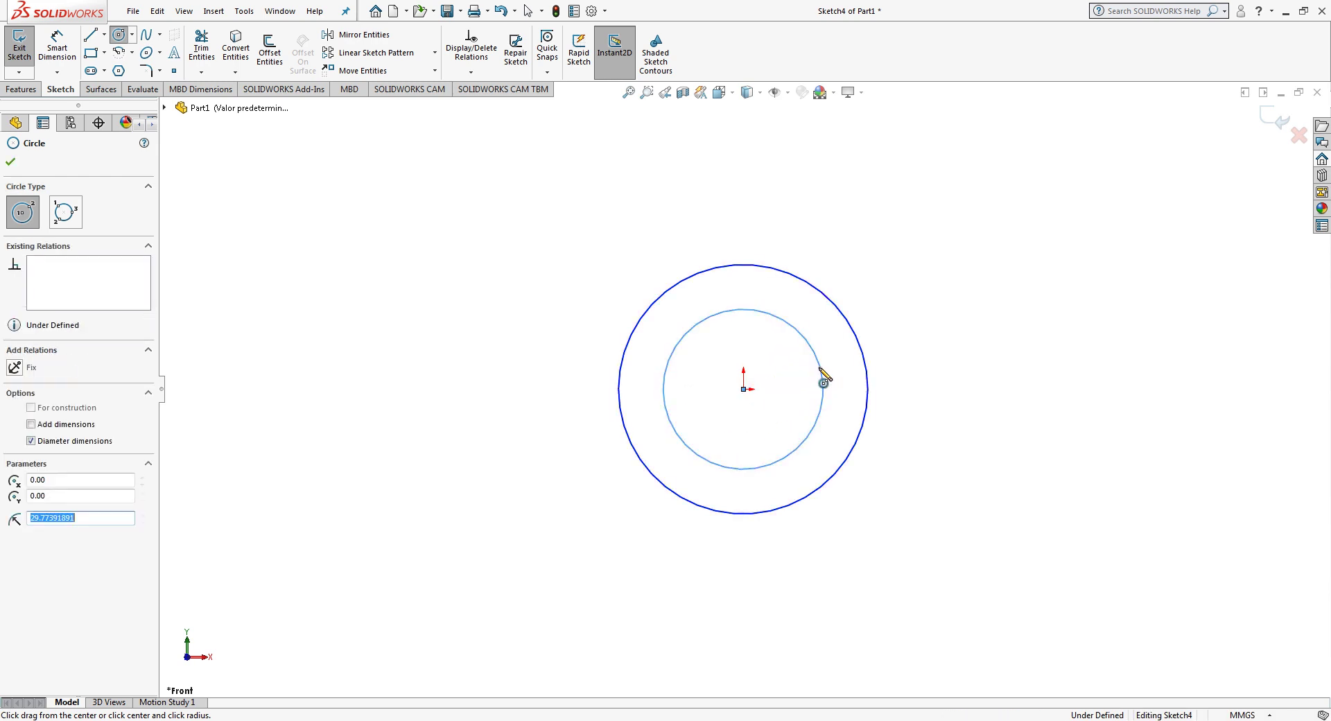
key("Escape")
Step: Dimension the outer circle to 29 mm and the inner circle to 20 mm diameter
left_click(57, 49)
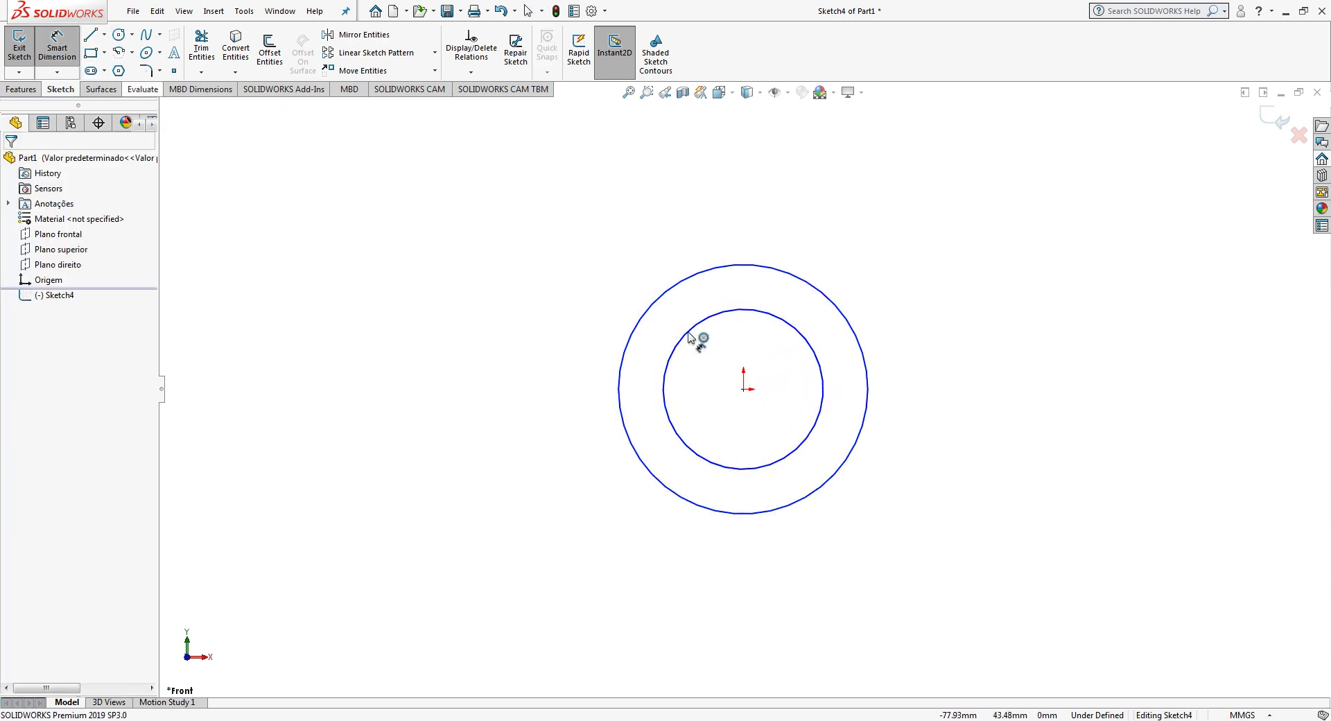
left_click(873, 394)
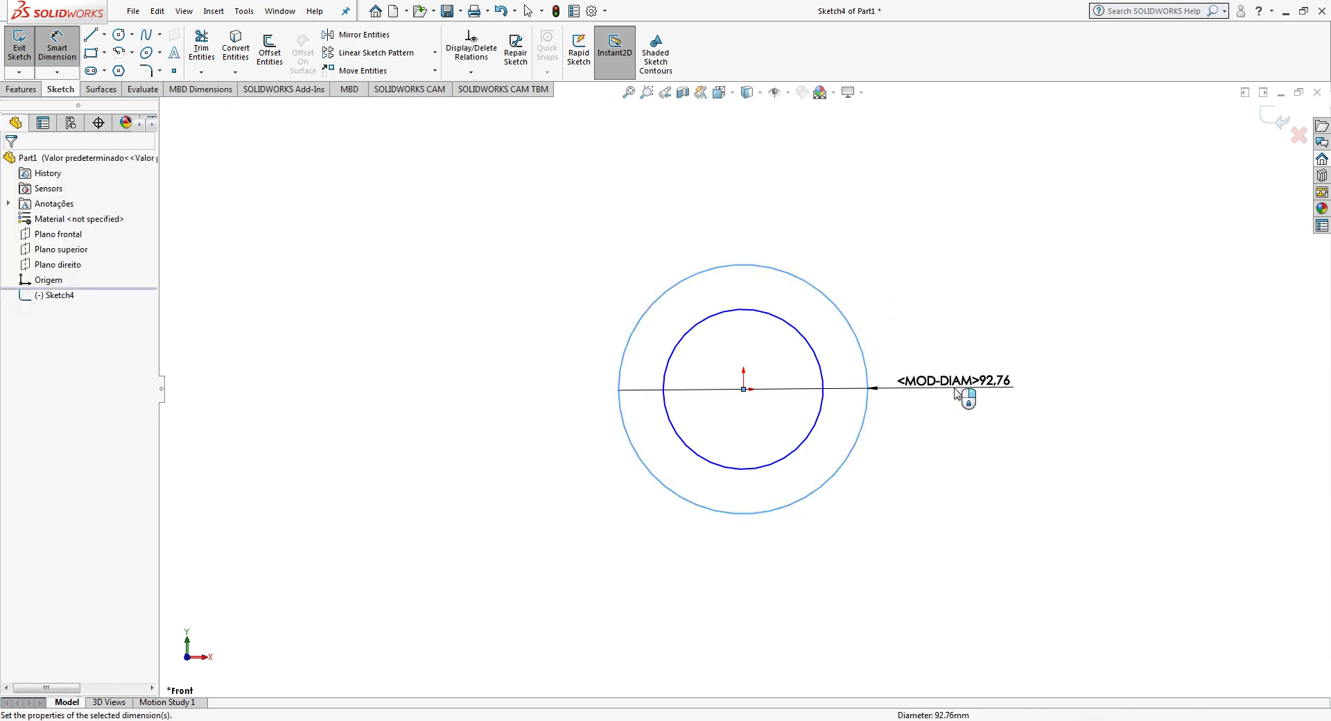
left_click(955, 393)
type("29")
key("Return")
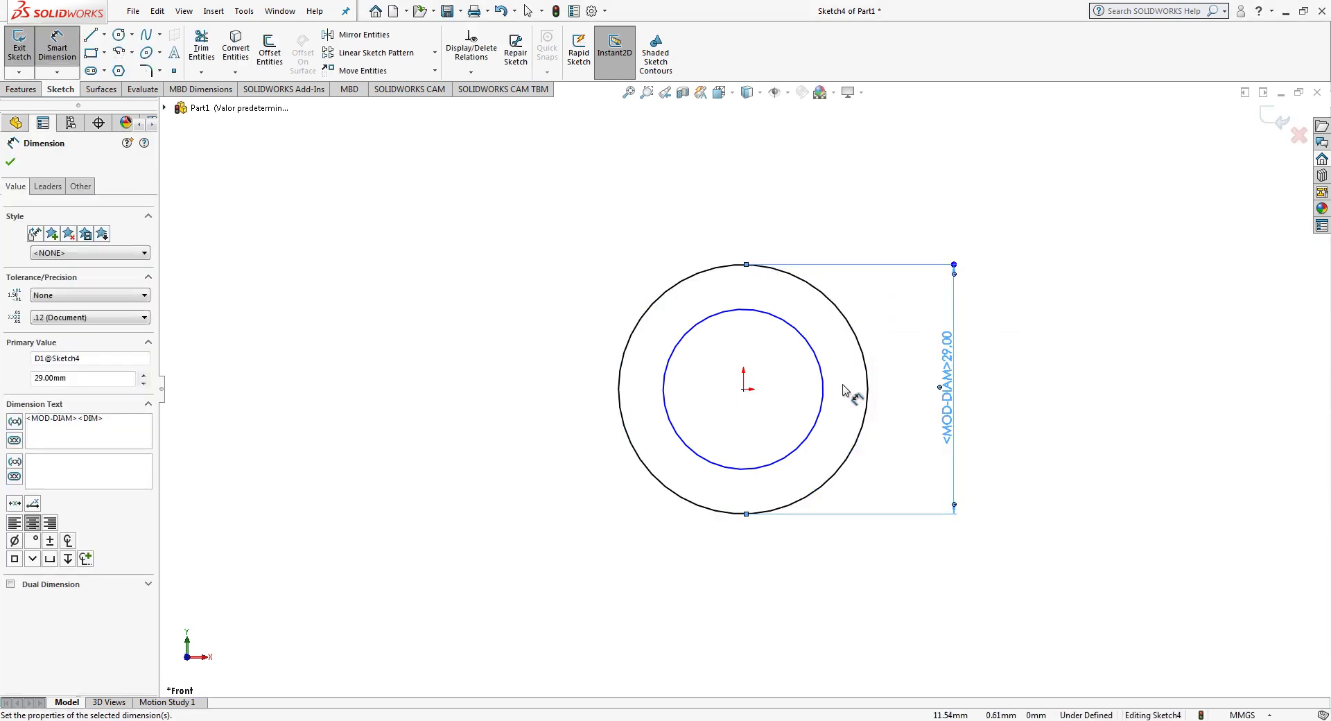
left_click(825, 395)
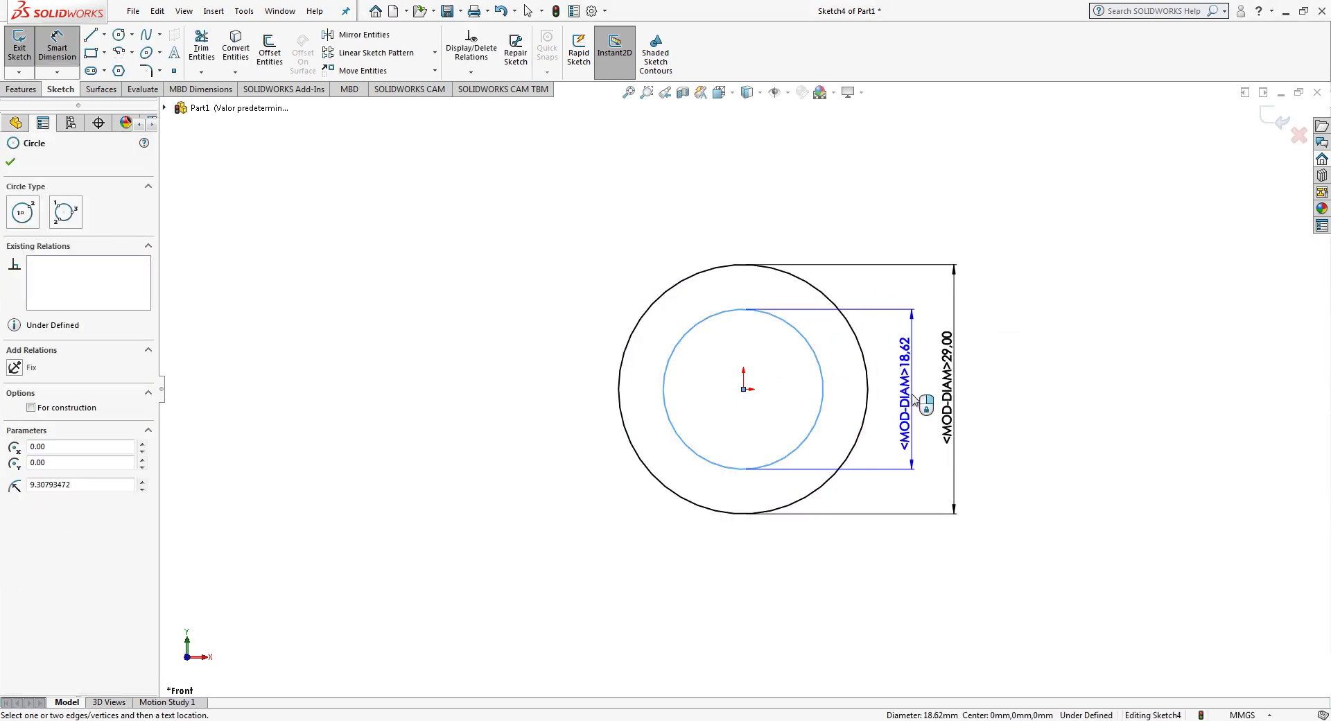
left_click(913, 400)
type("20")
key("Return")
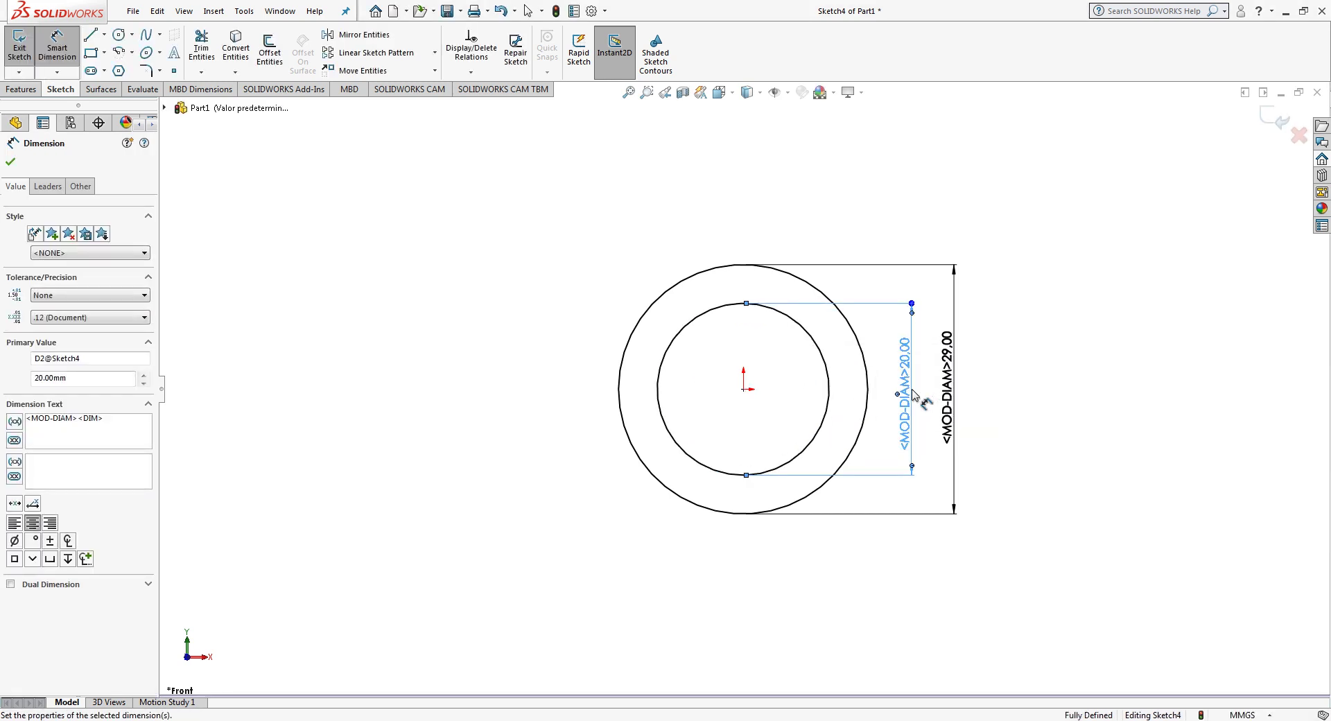
key("Escape")
Step: Add a vertical centerline through the origin, trim the outer circle's left half, and exit the sketch
left_click(104, 34)
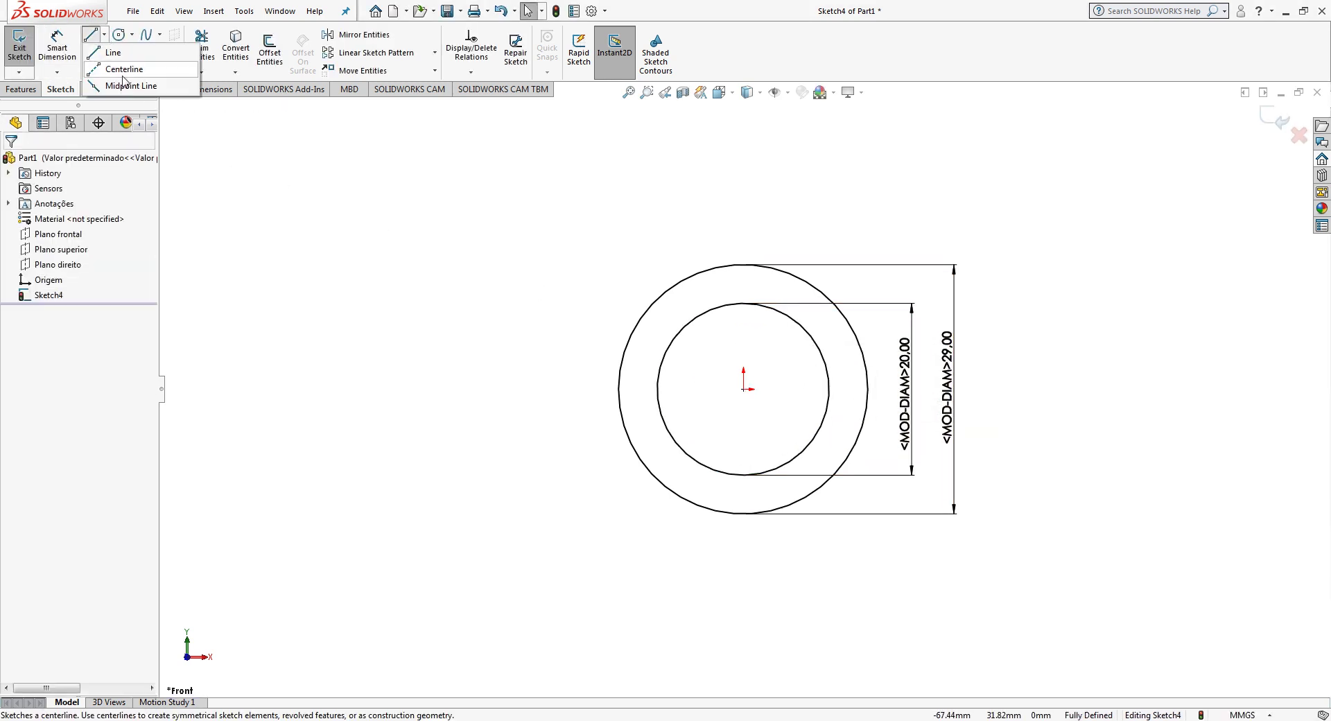
left_click(125, 65)
left_click(743, 264)
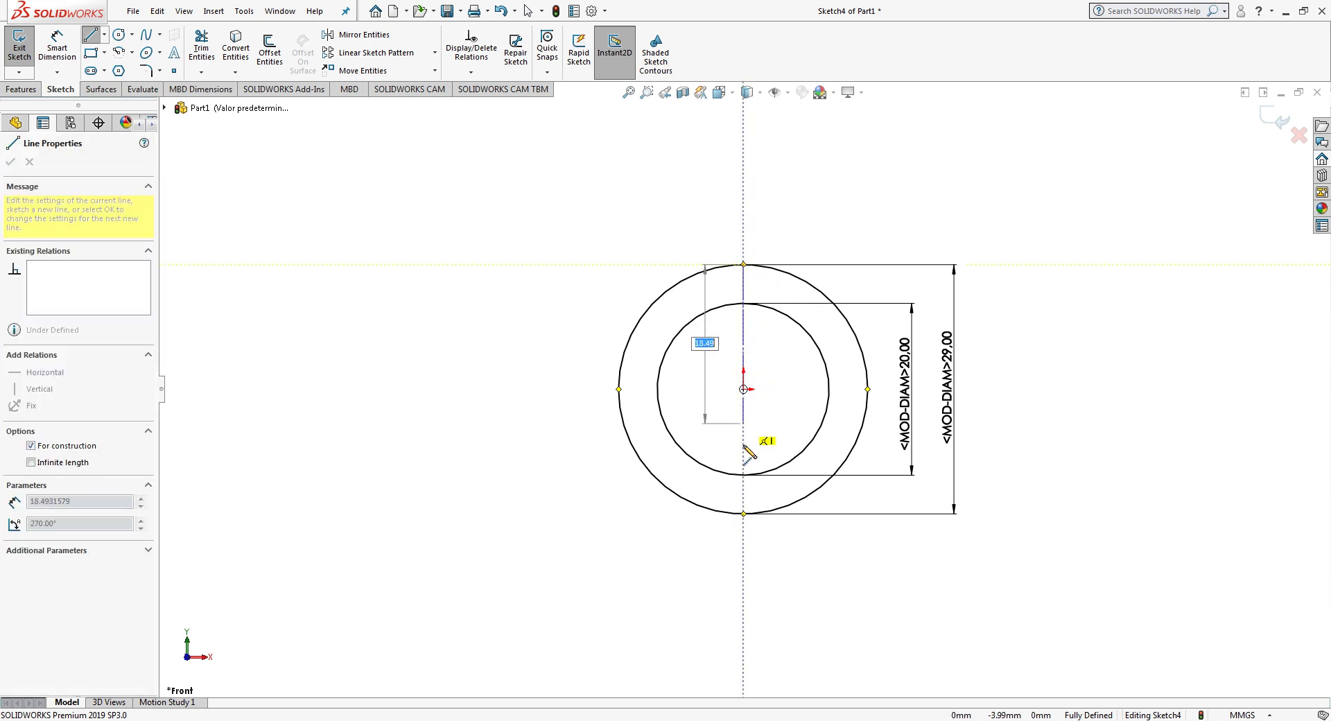
left_click(744, 514)
key("Escape")
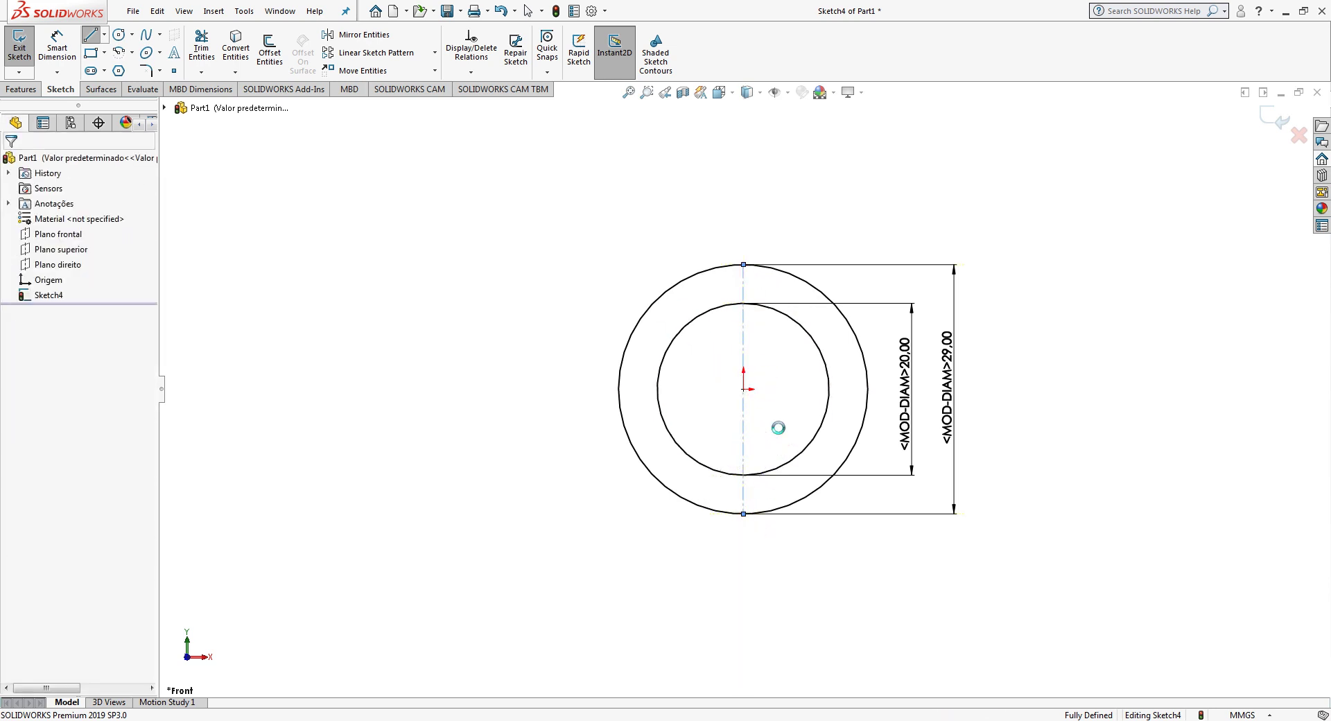
left_click(201, 50)
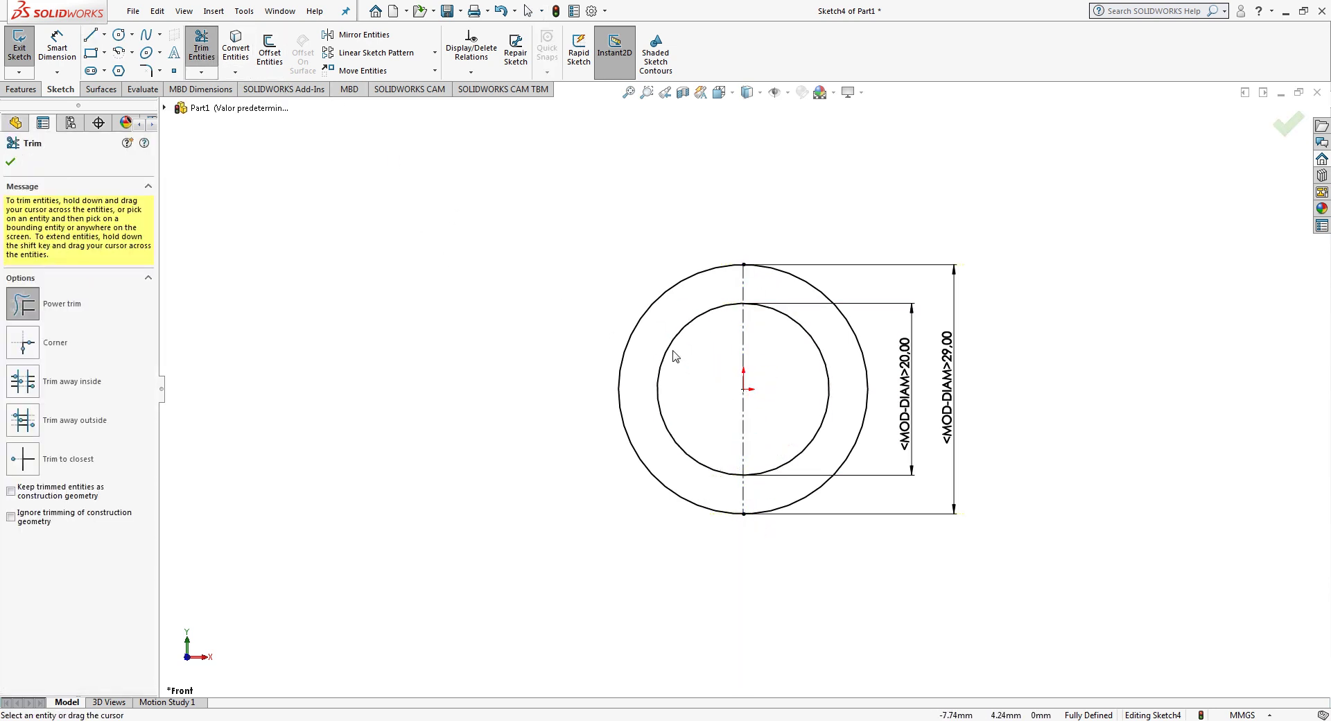
key("Escape")
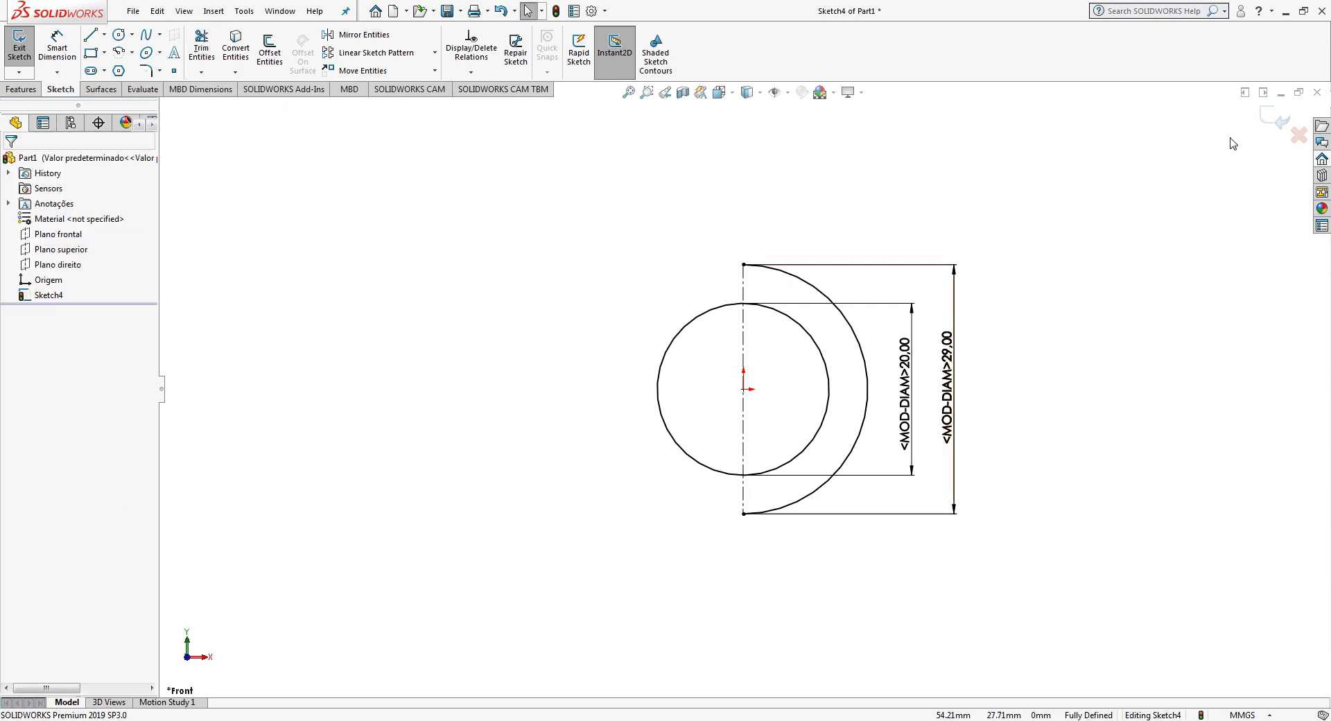
left_click(1286, 123)
mouse_move(1013, 301)
middle_mouse_down()
mouse_move(1054, 359)
mouse_move(1038, 393)
middle_mouse_up()
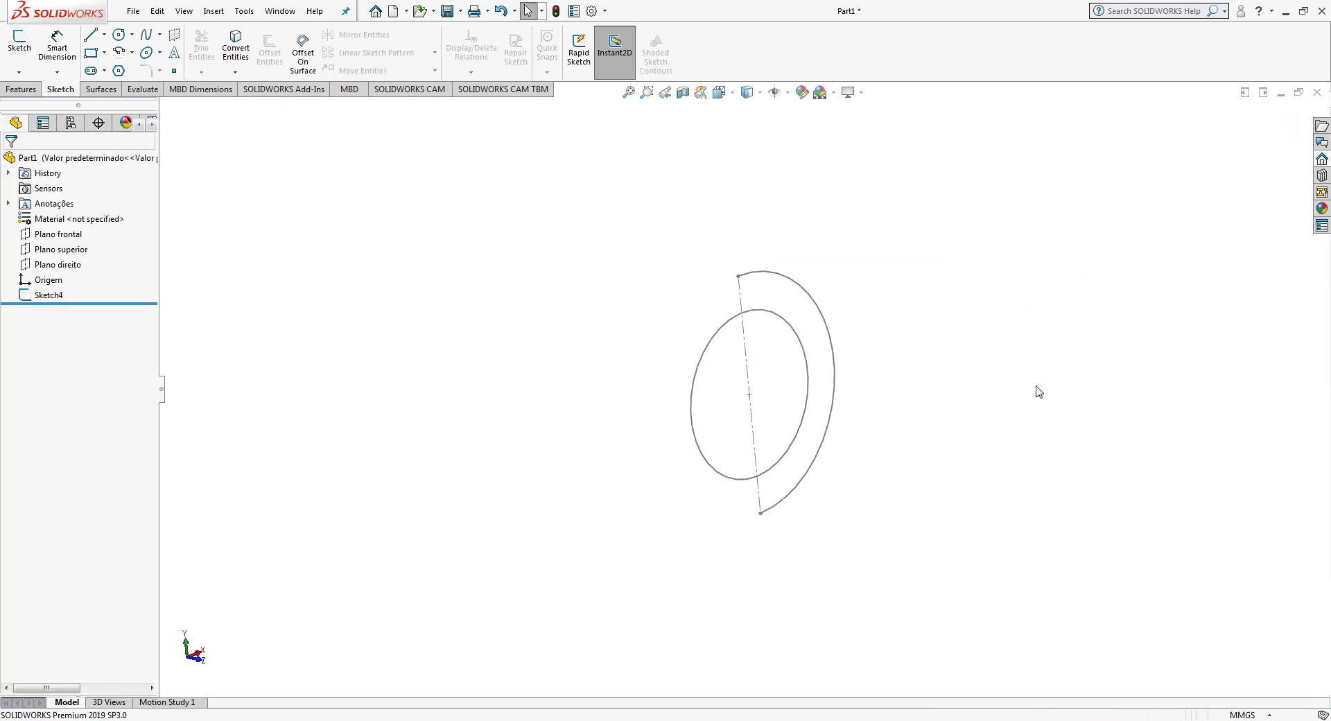
left_click(47, 296)
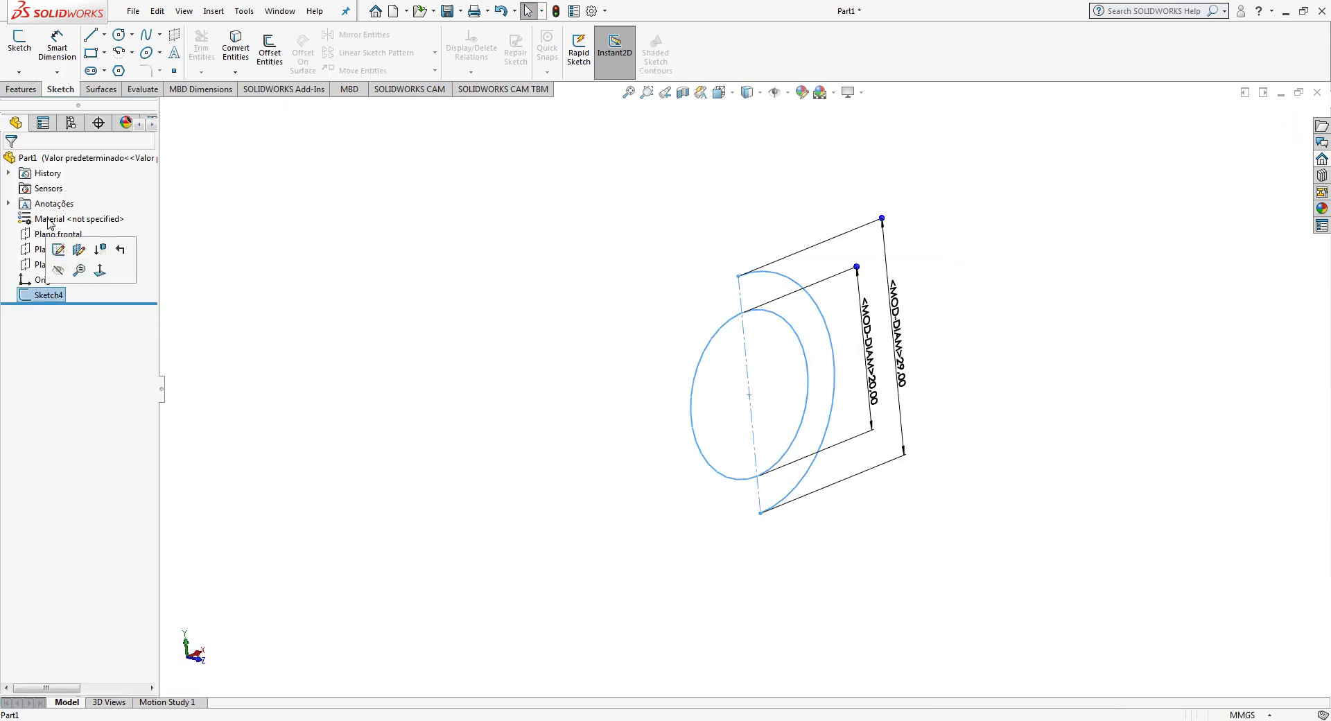
Step: Revolve Sketch4's half-disc and crescent regions 360° about the centerline, with Thin Feature off
left_click(23, 91)
left_click(68, 49)
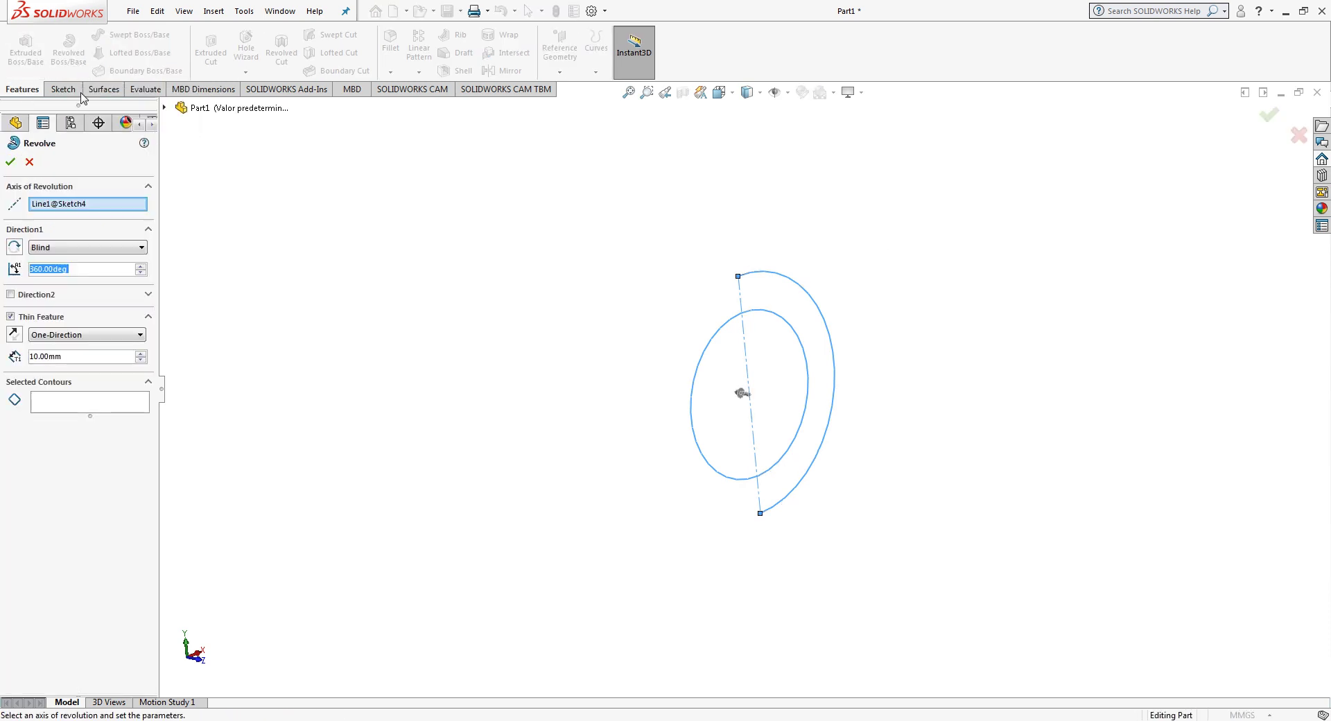
left_click(11, 317)
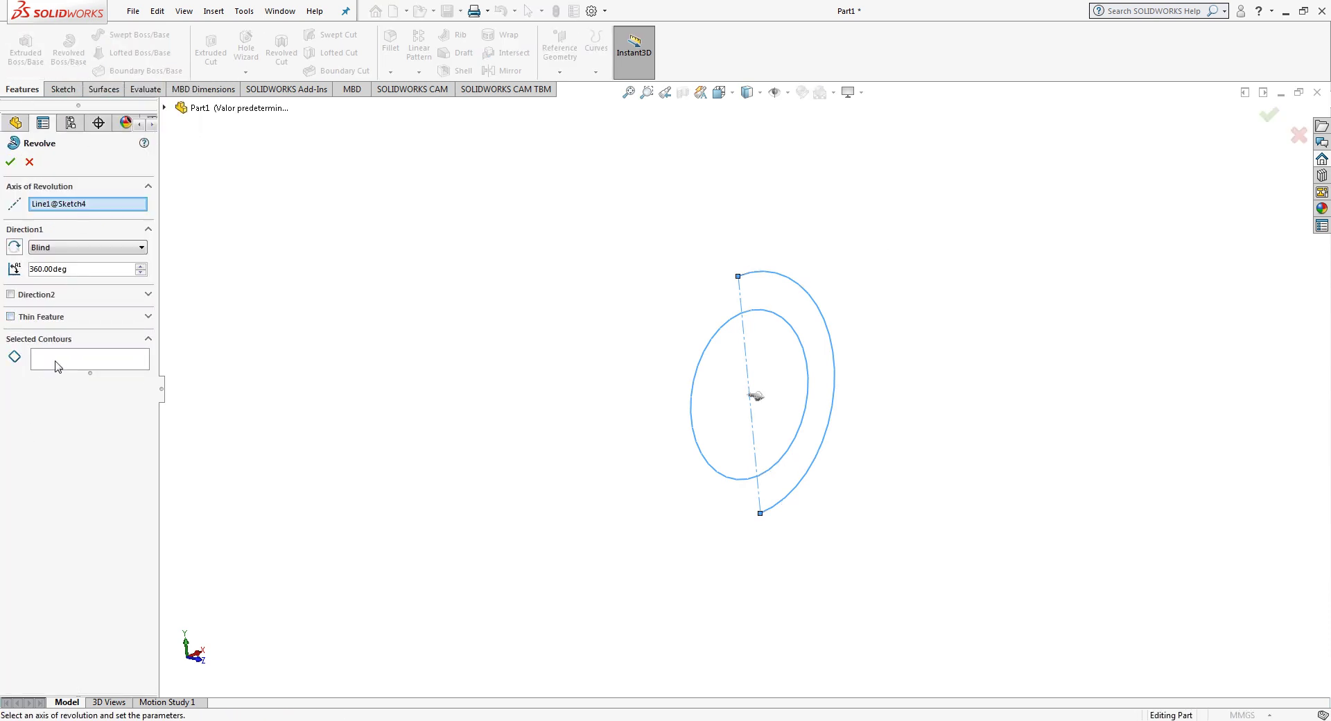
left_click(781, 400)
left_click(778, 305)
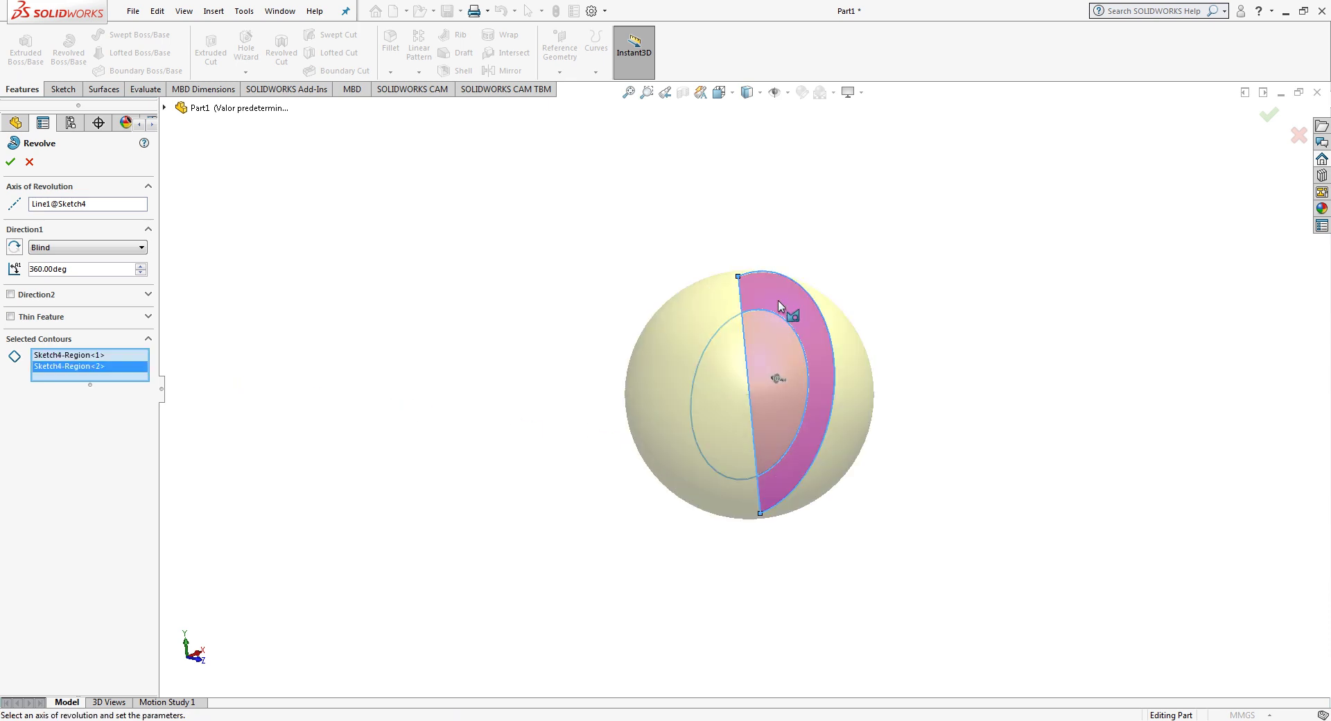
middle_click_drag(1165, 173, 1068, 173)
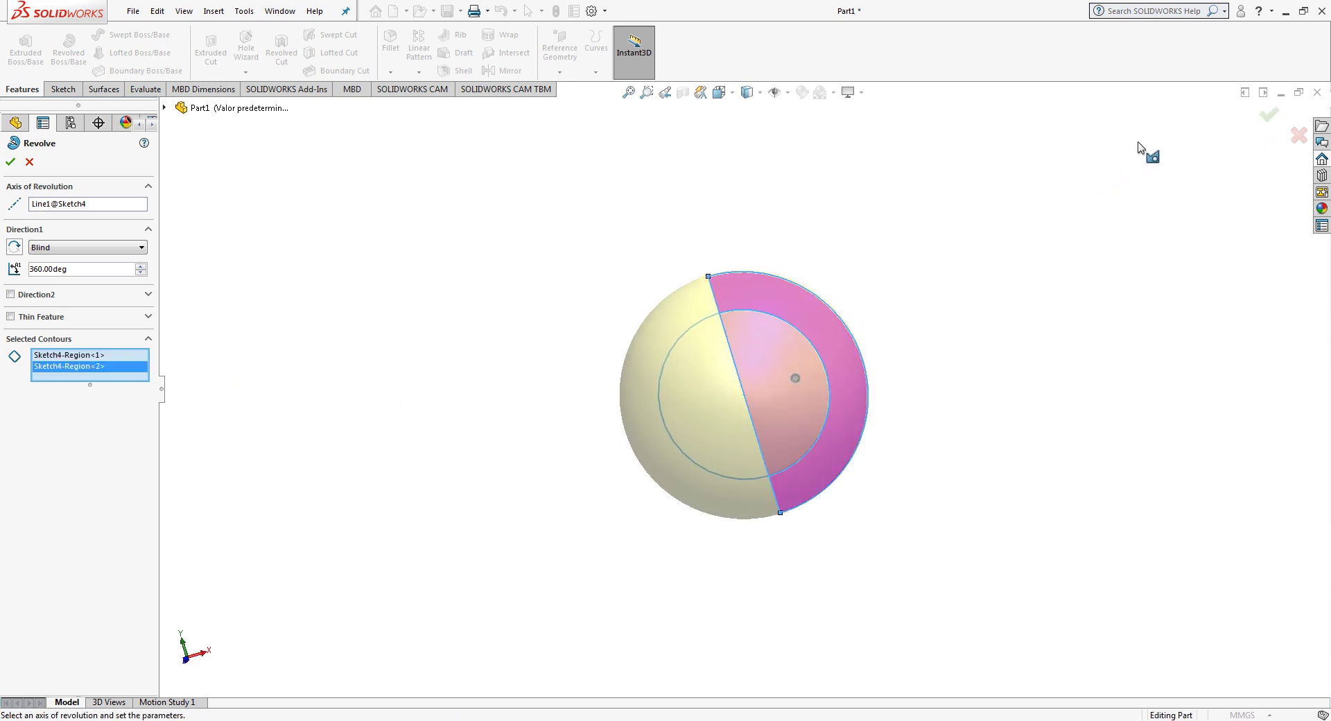
left_click(1263, 118)
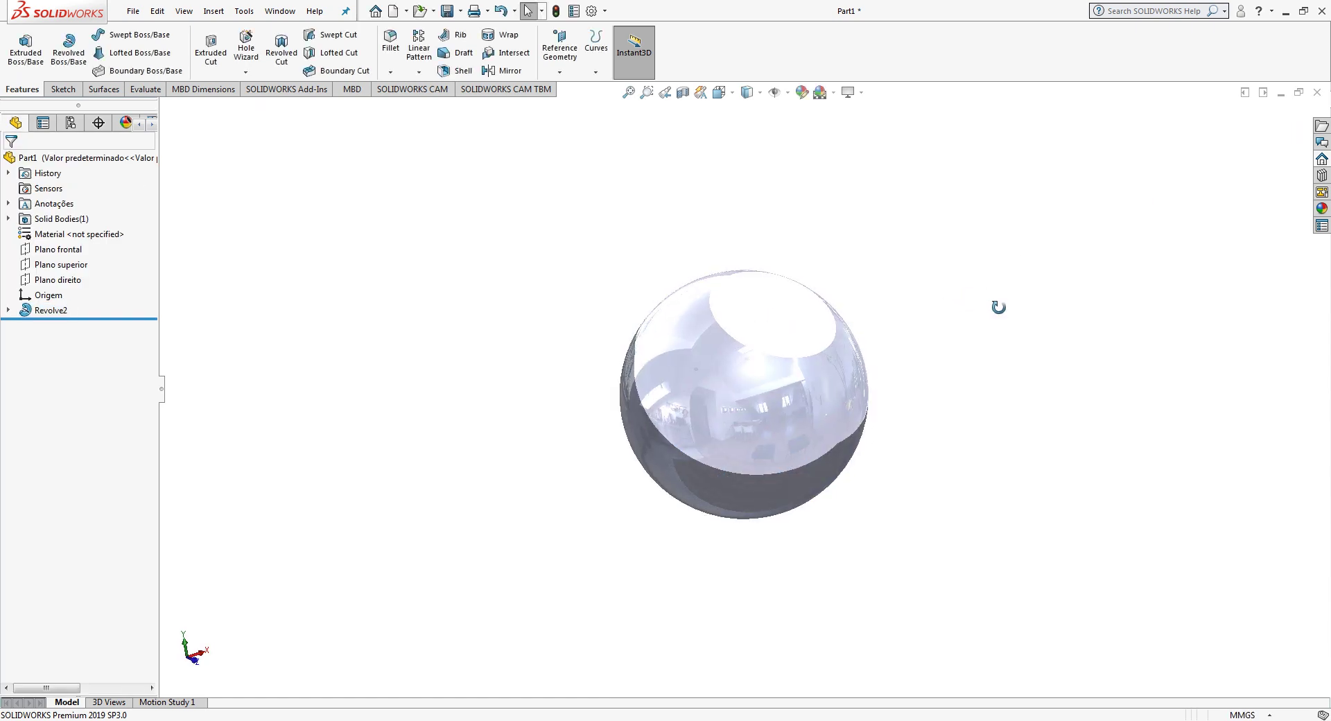
left_click(7, 311)
left_click(63, 326)
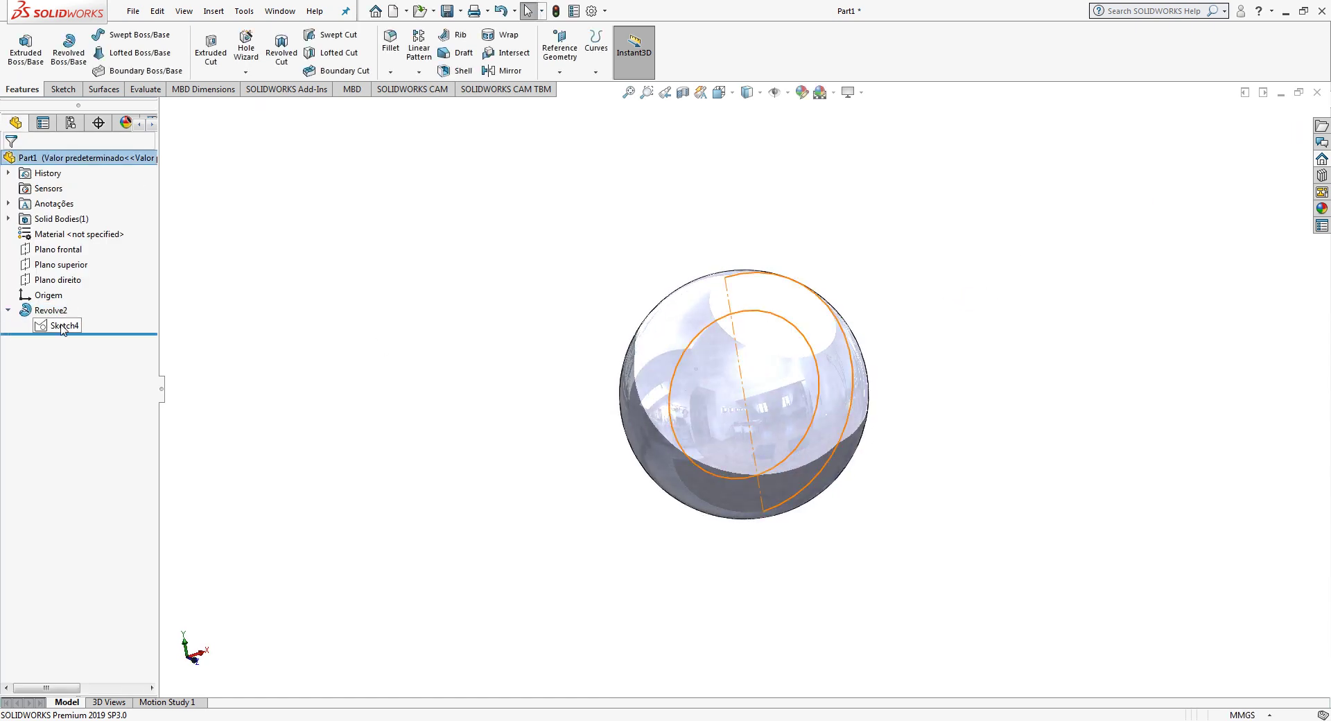
Step: Extrude-cut Sketch4's 20 mm inner circle Through All – Both, then switch to the Left view
left_click(211, 47)
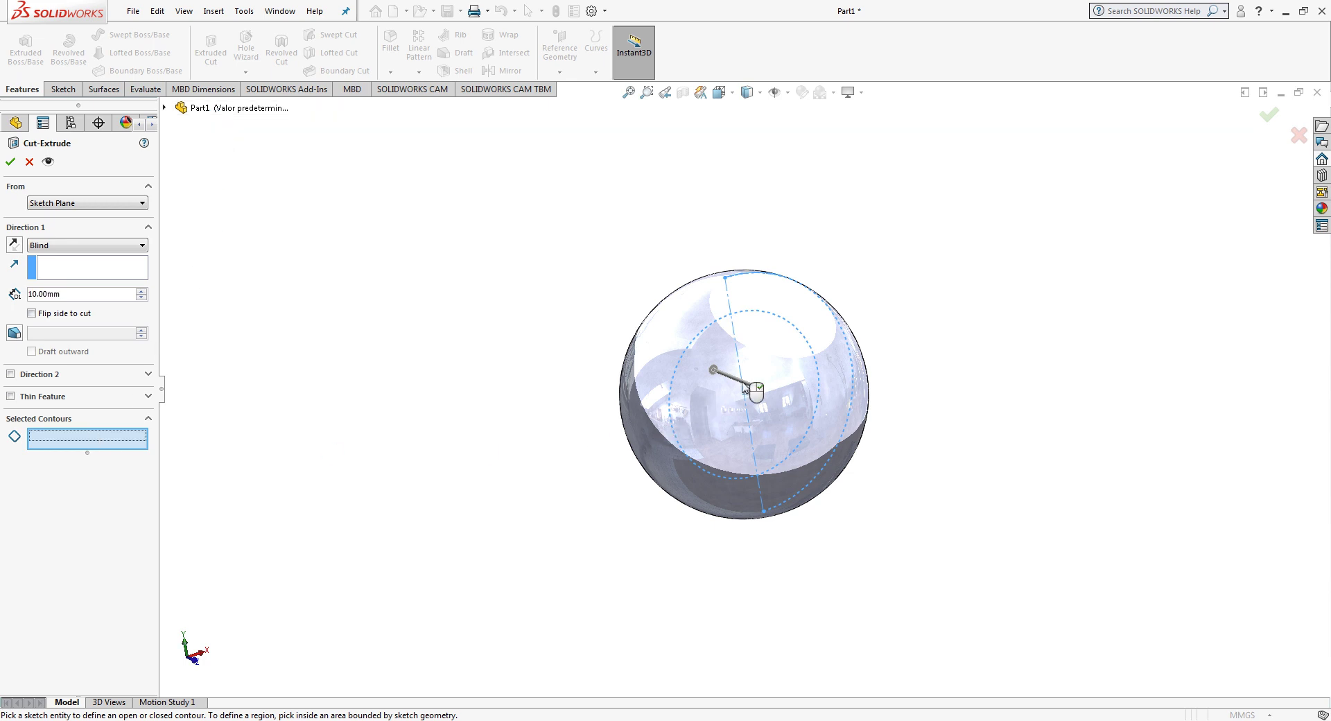
left_click(802, 340)
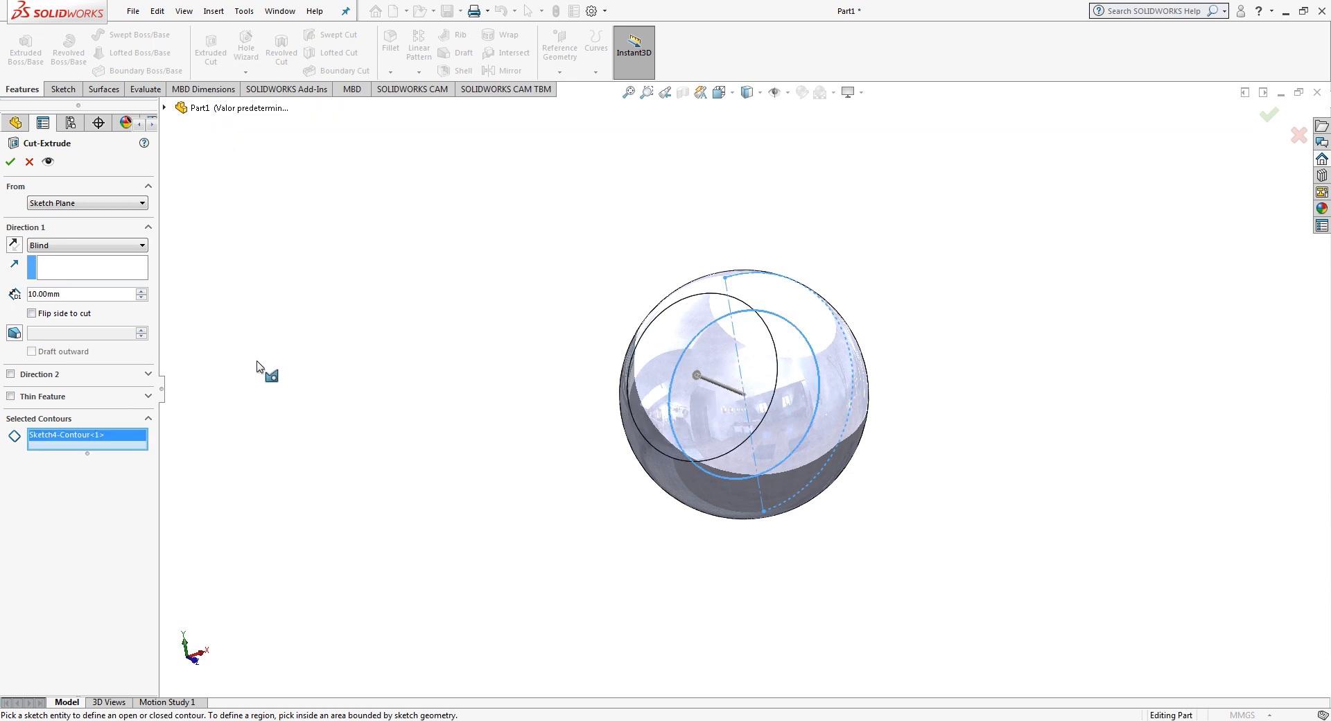
left_click(80, 246)
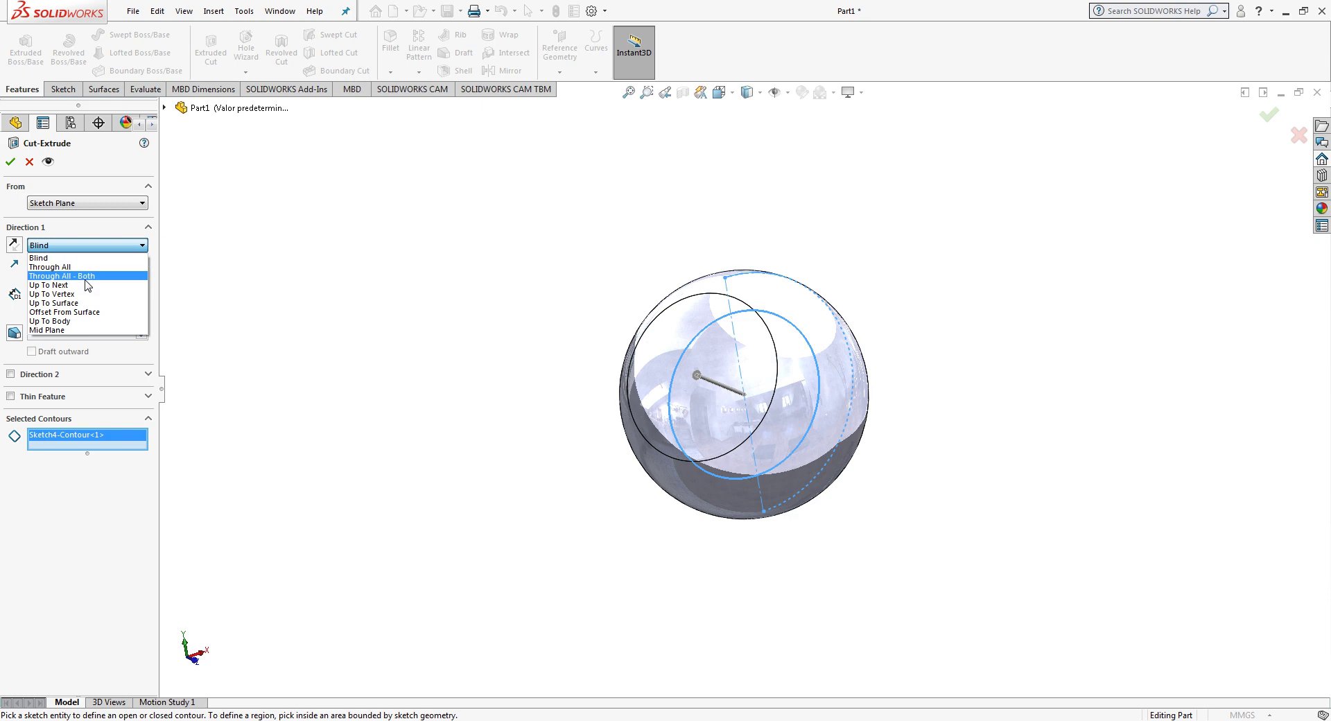
left_click(83, 275)
left_click(11, 162)
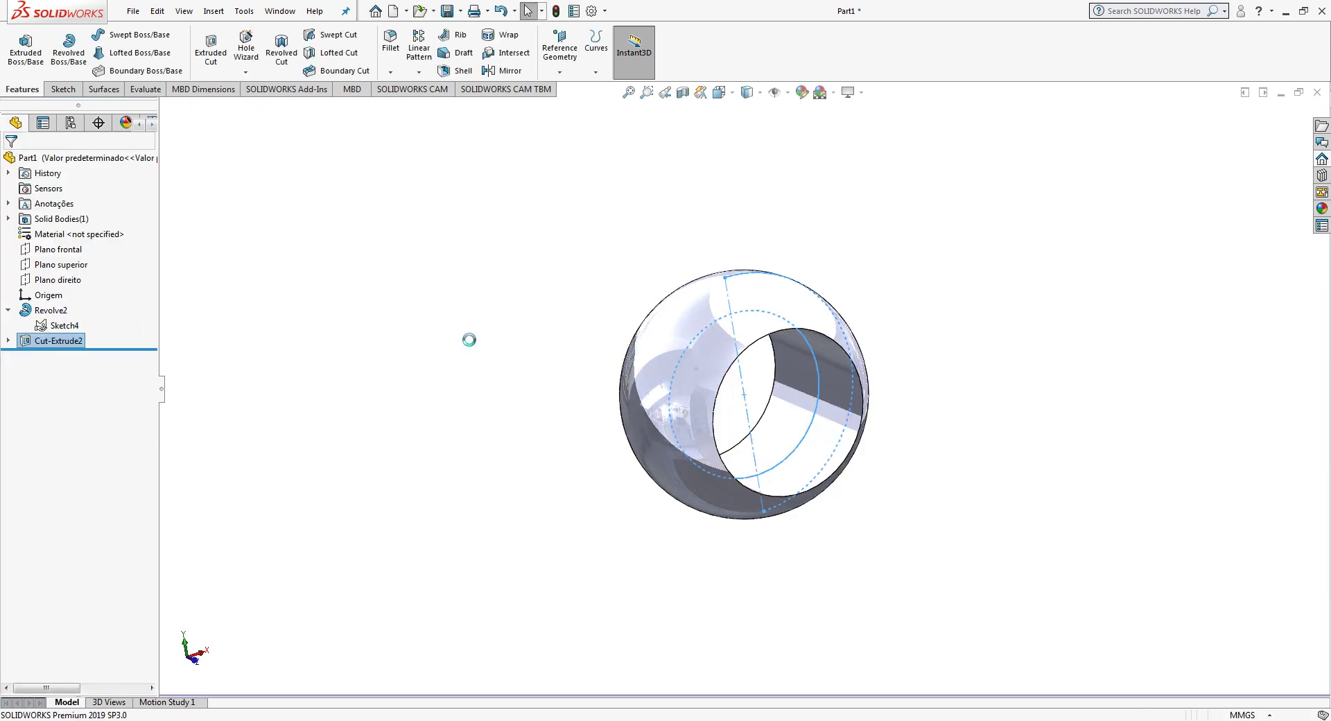
middle_click_drag(469, 336, 645, 343)
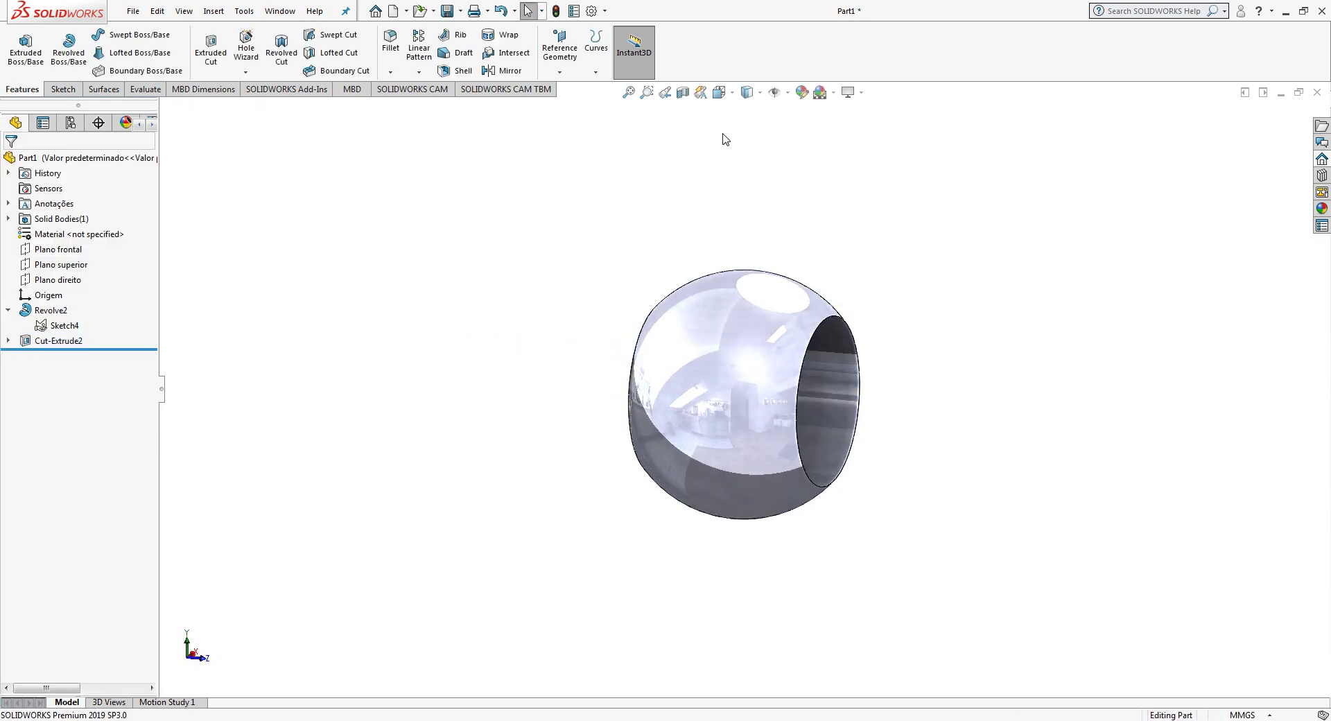
left_click(719, 95)
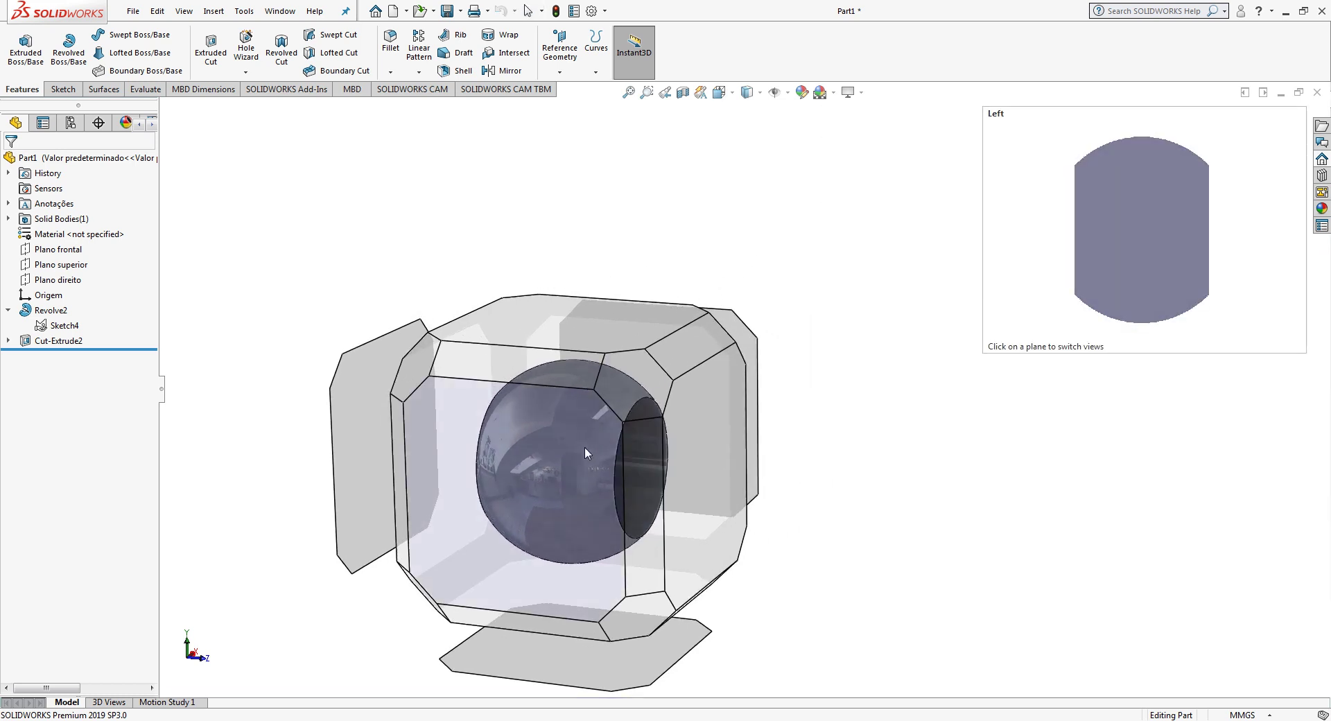
left_click(585, 446)
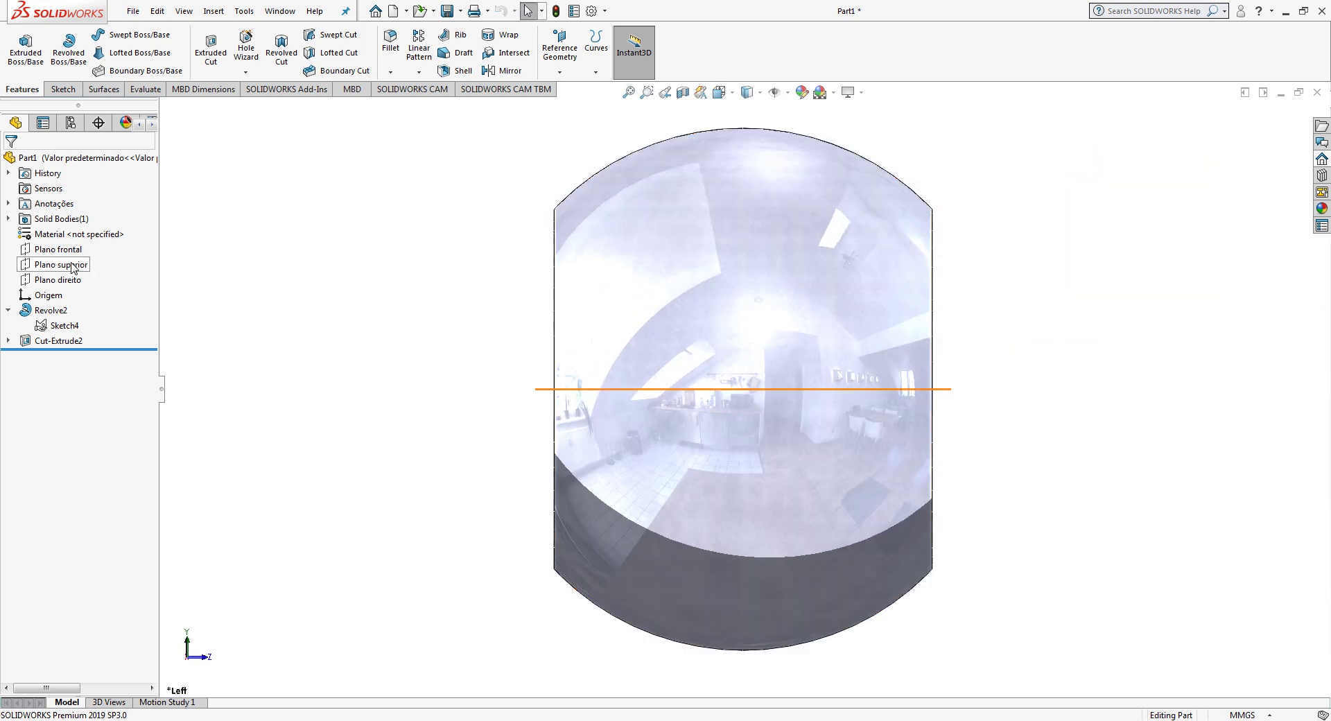
Step: On the right plane, draw a midpoint line across the ball's top, fix its midpoint, and dimension it 6
left_click(69, 281)
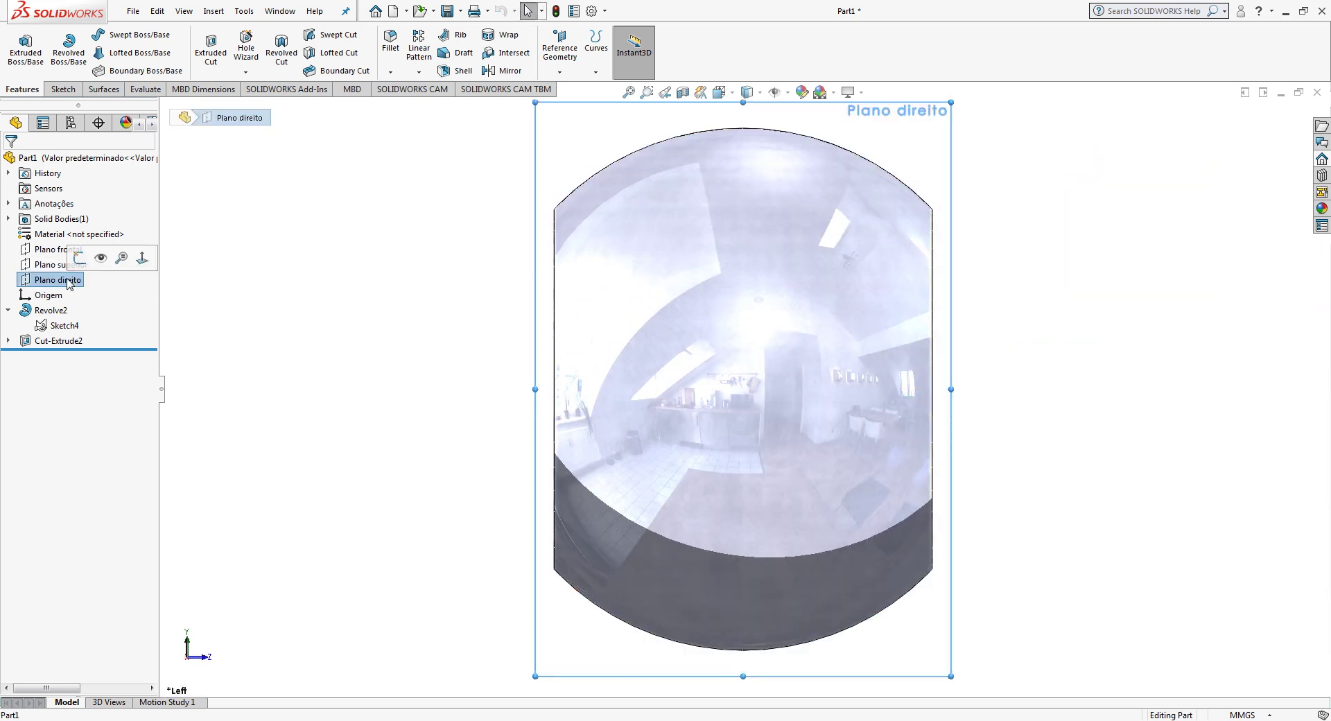
left_click(62, 89)
left_click(105, 35)
left_click(132, 82)
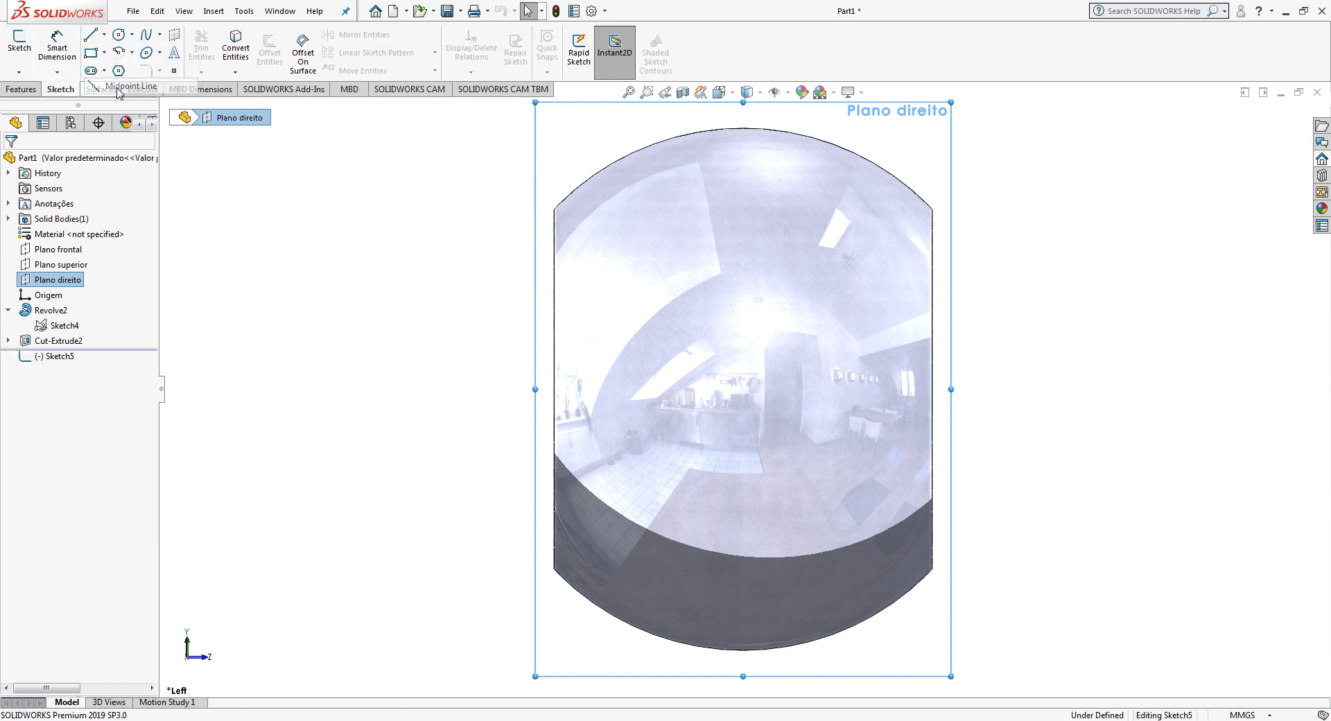
left_click(741, 127)
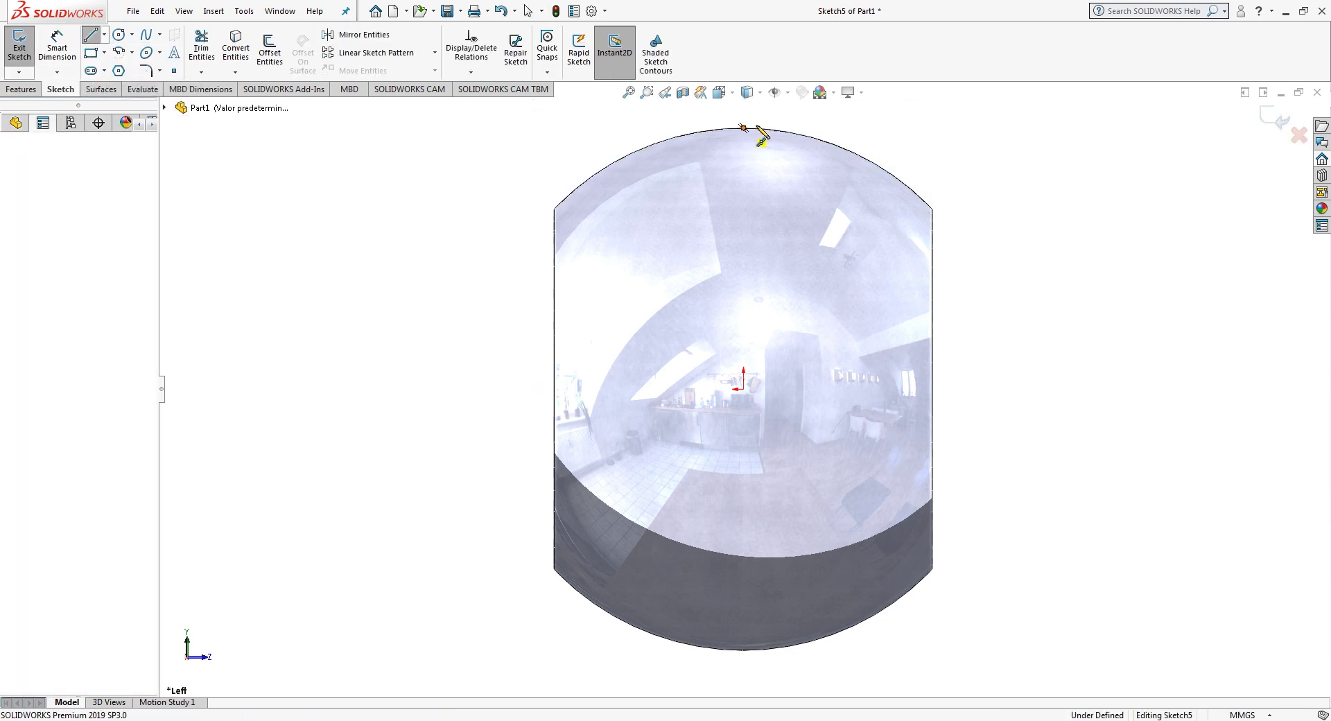
left_click(824, 128)
key("Escape")
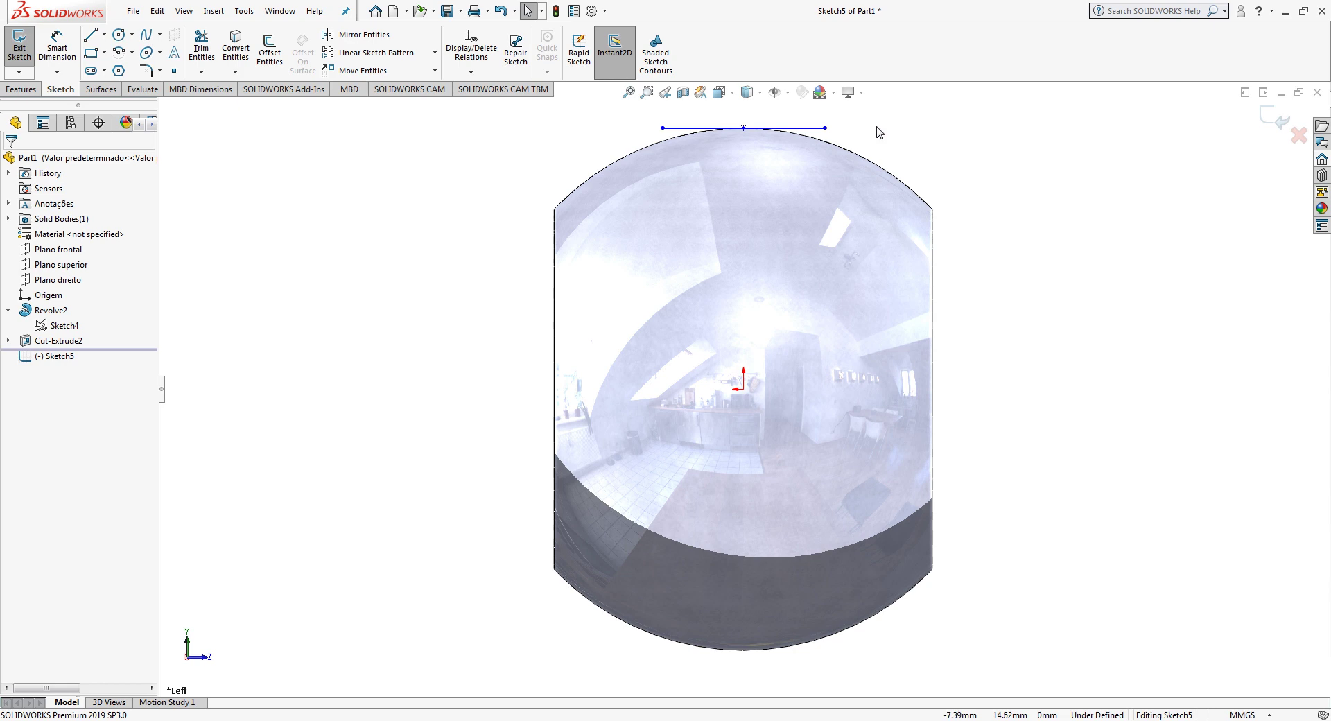
middle_click_drag(877, 131, 865, 187, "ctrl")
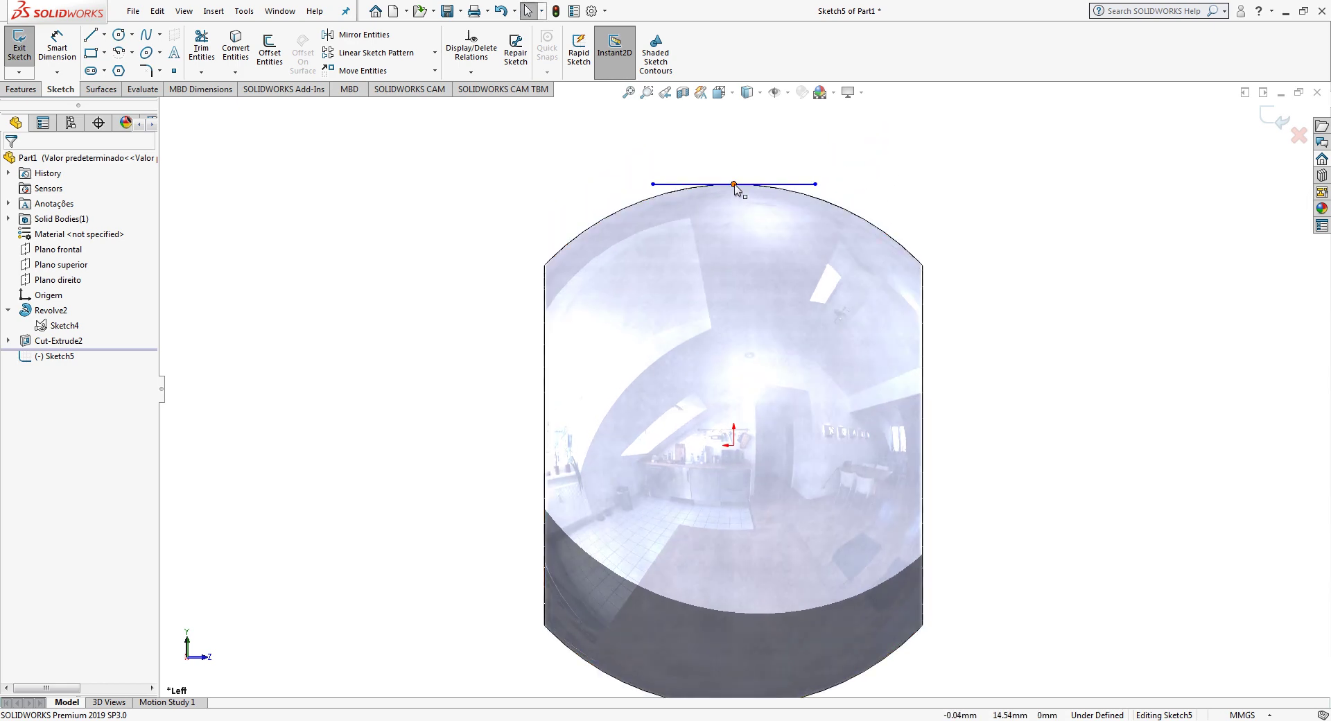
right_click(734, 185)
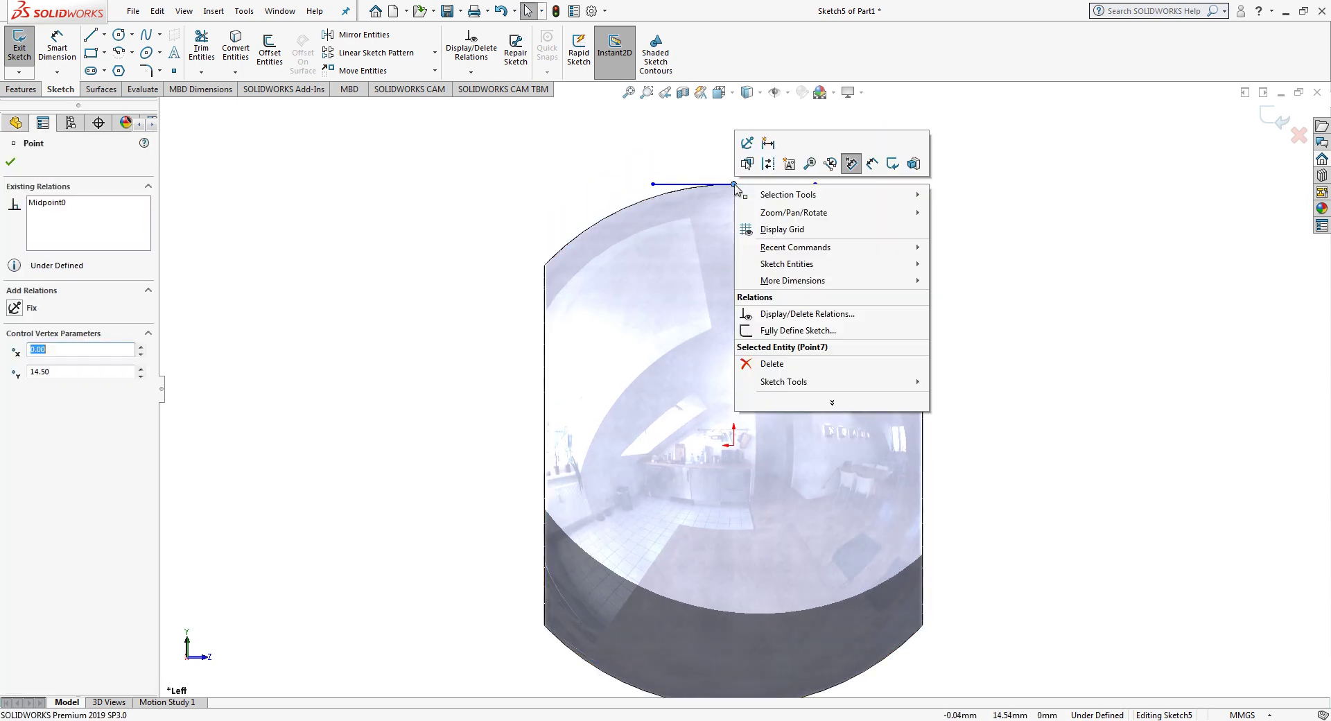
left_click(747, 144)
left_click(69, 56)
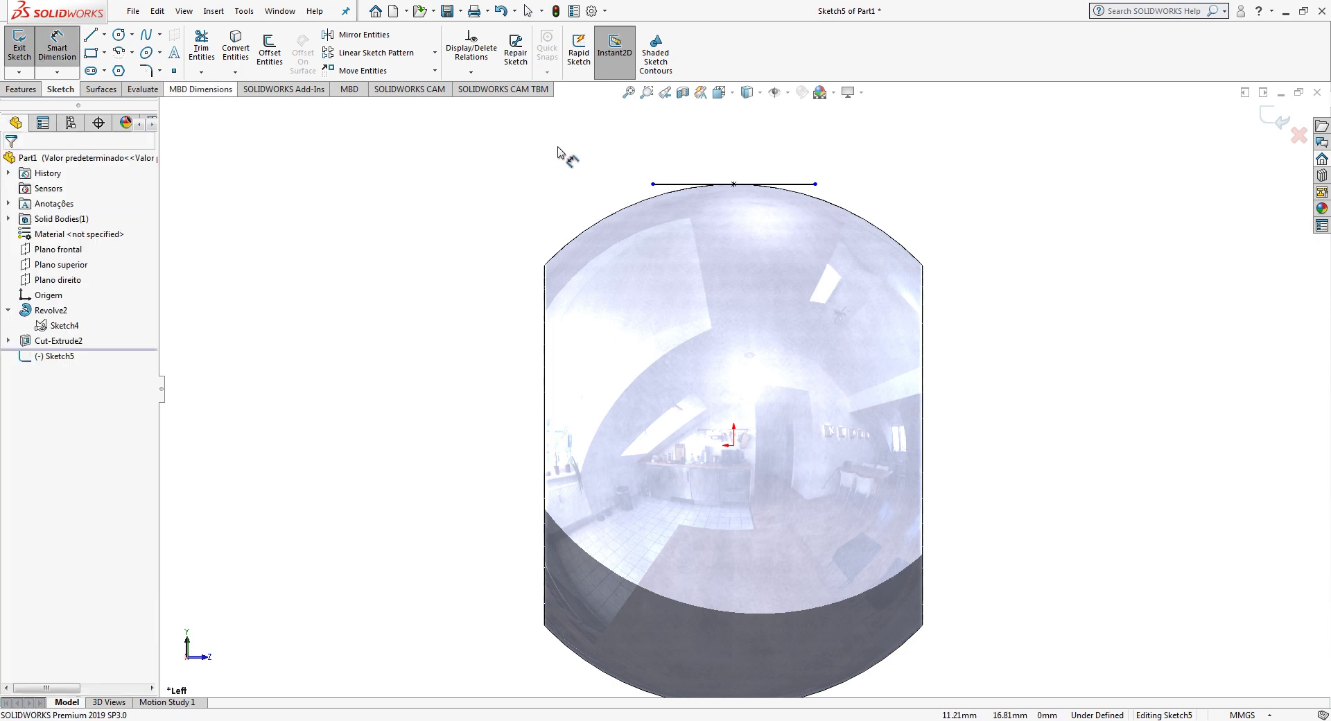
left_click(782, 181)
left_click(736, 161)
type("6")
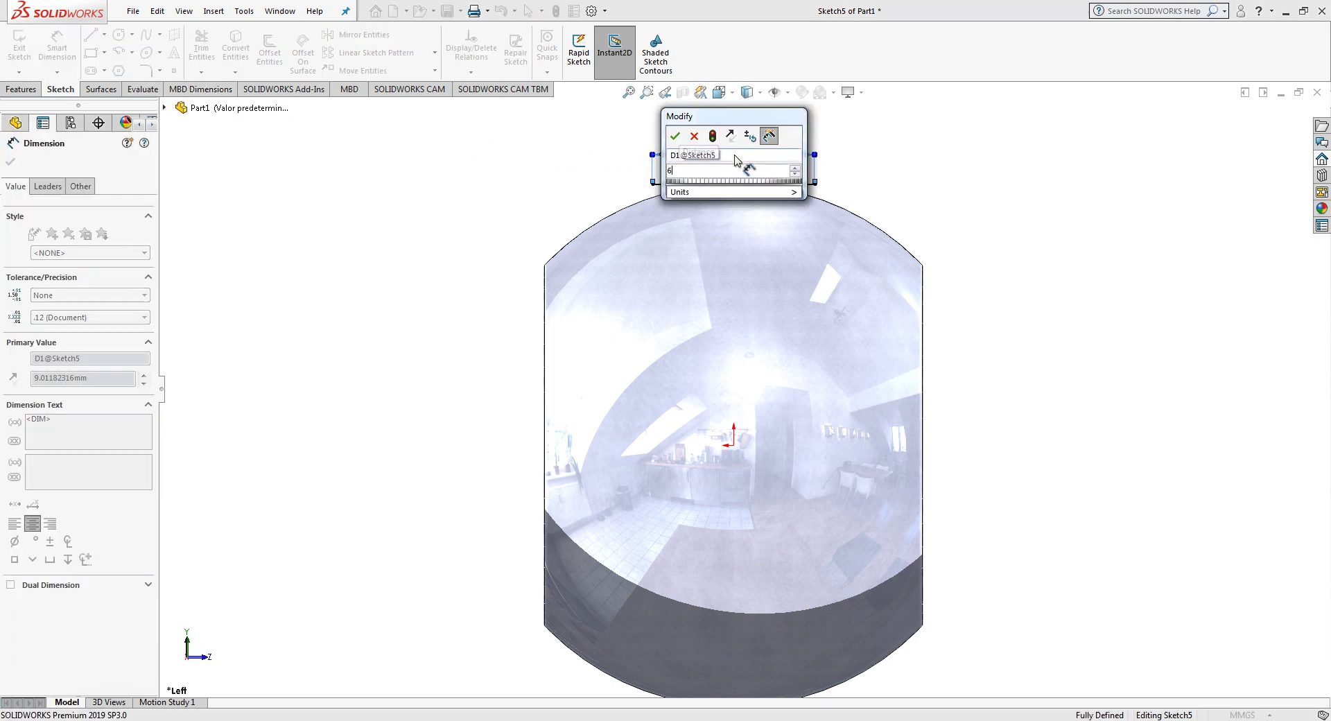
key("Return")
key("Escape")
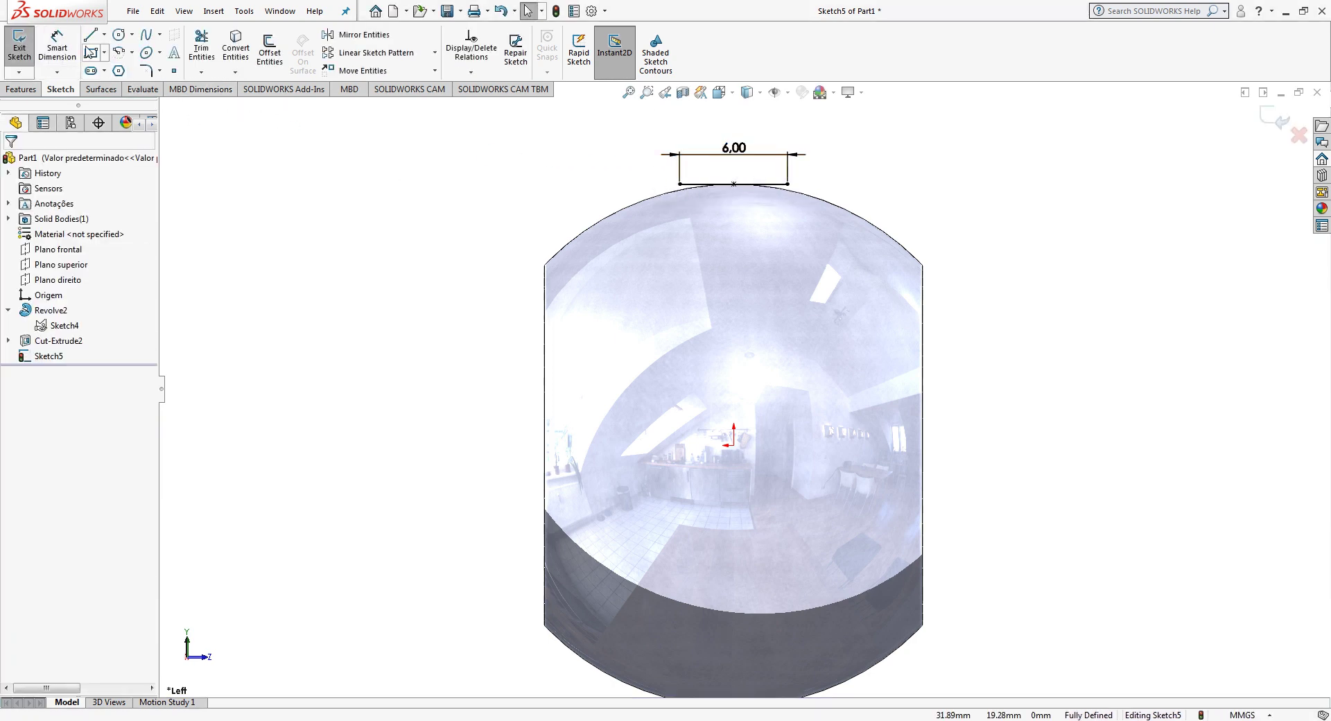
Step: Close the line into a rectangle, dimension its height 3, and exit the sketch
left_click(90, 34)
left_click(679, 184)
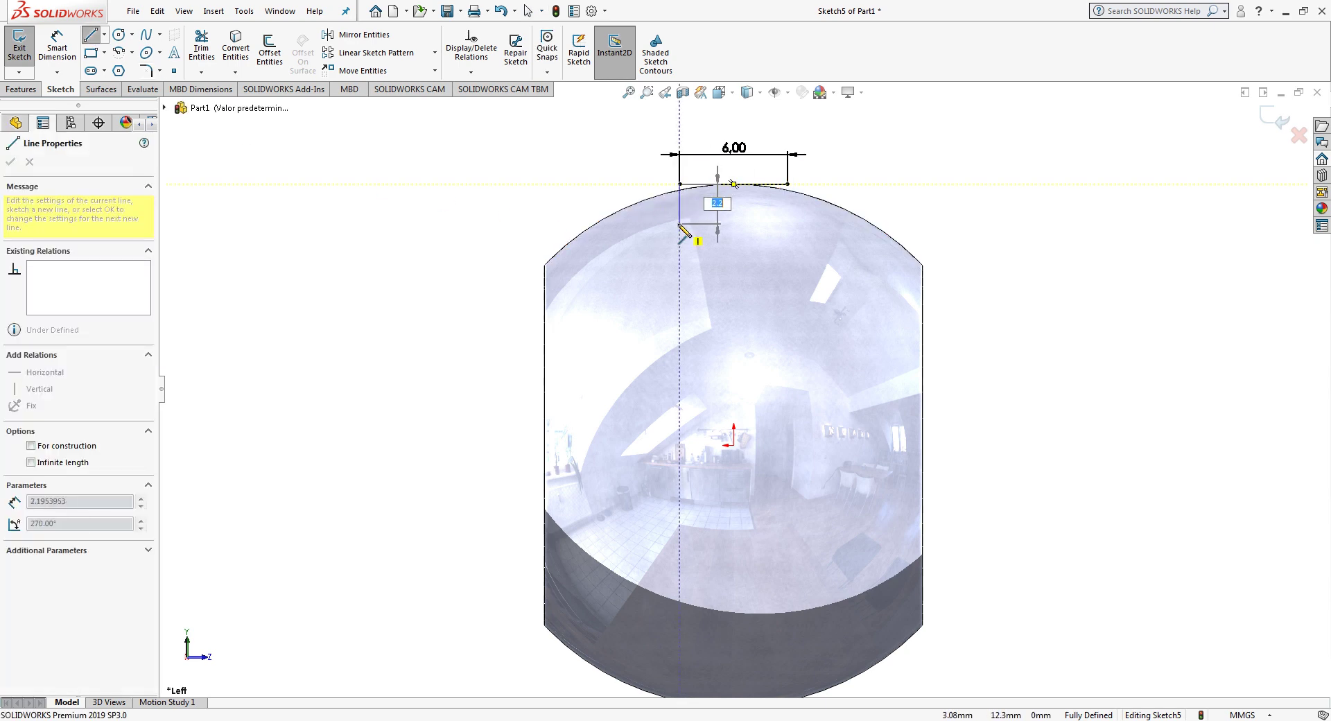
left_click(679, 223)
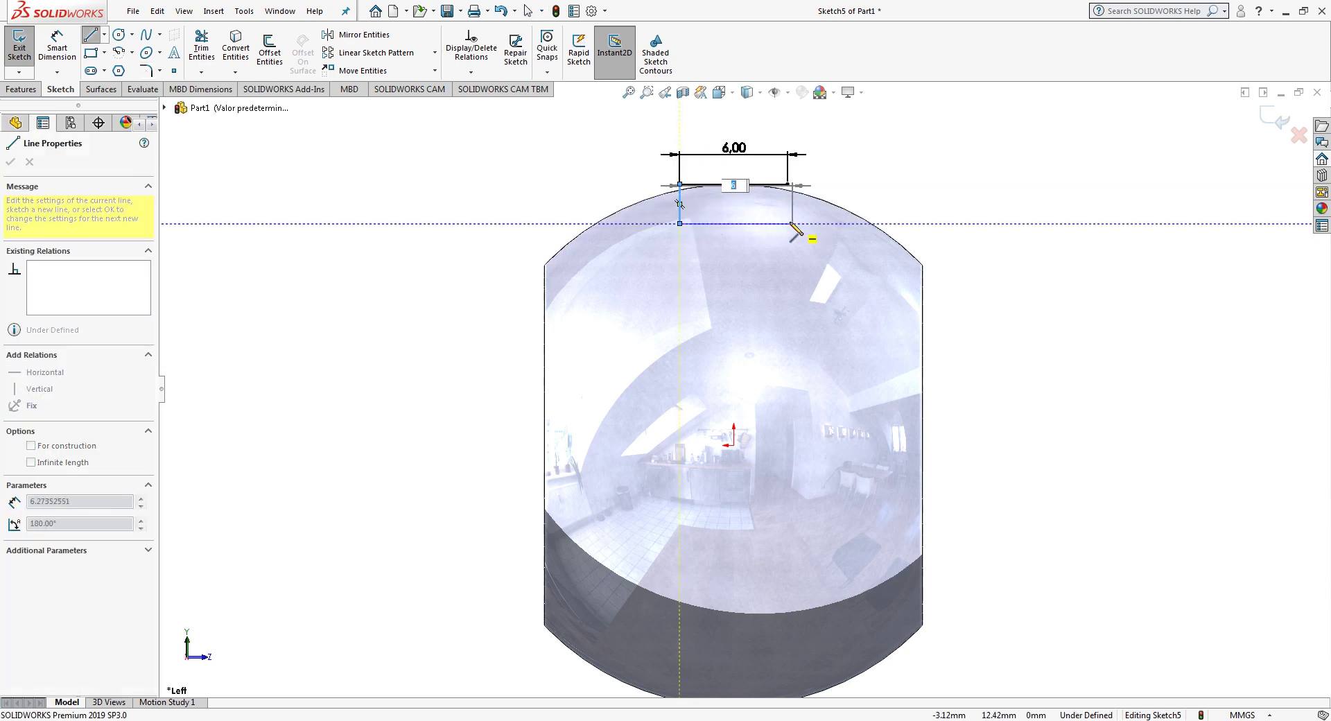
left_click(788, 224)
left_click(787, 184)
key("Escape")
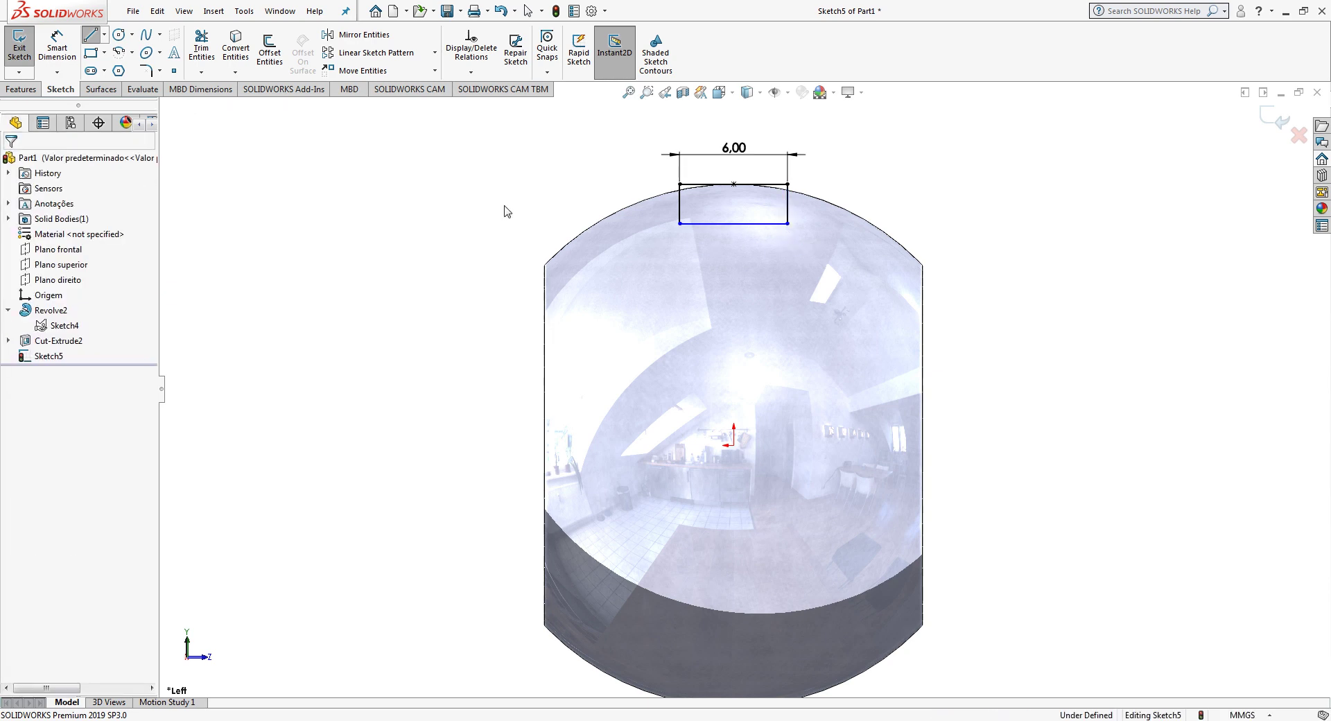
left_click(57, 48)
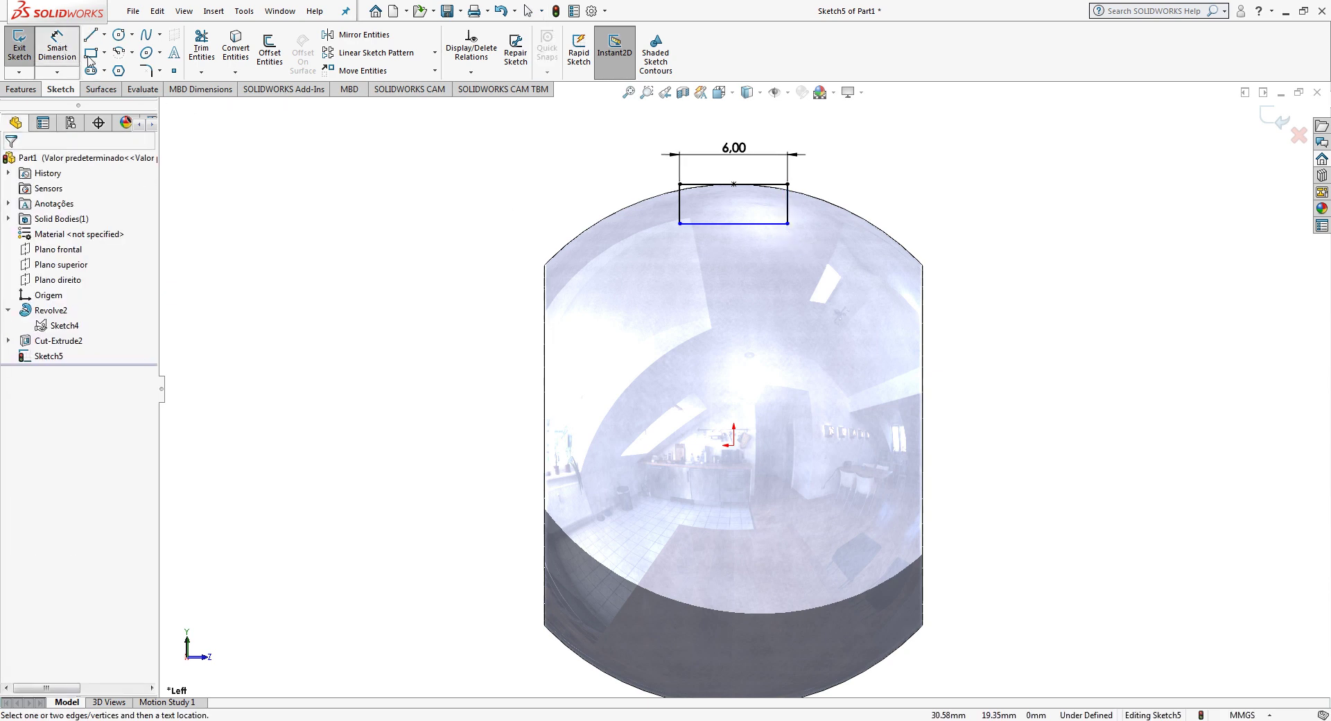
left_click(680, 213)
left_click(652, 213)
type("3")
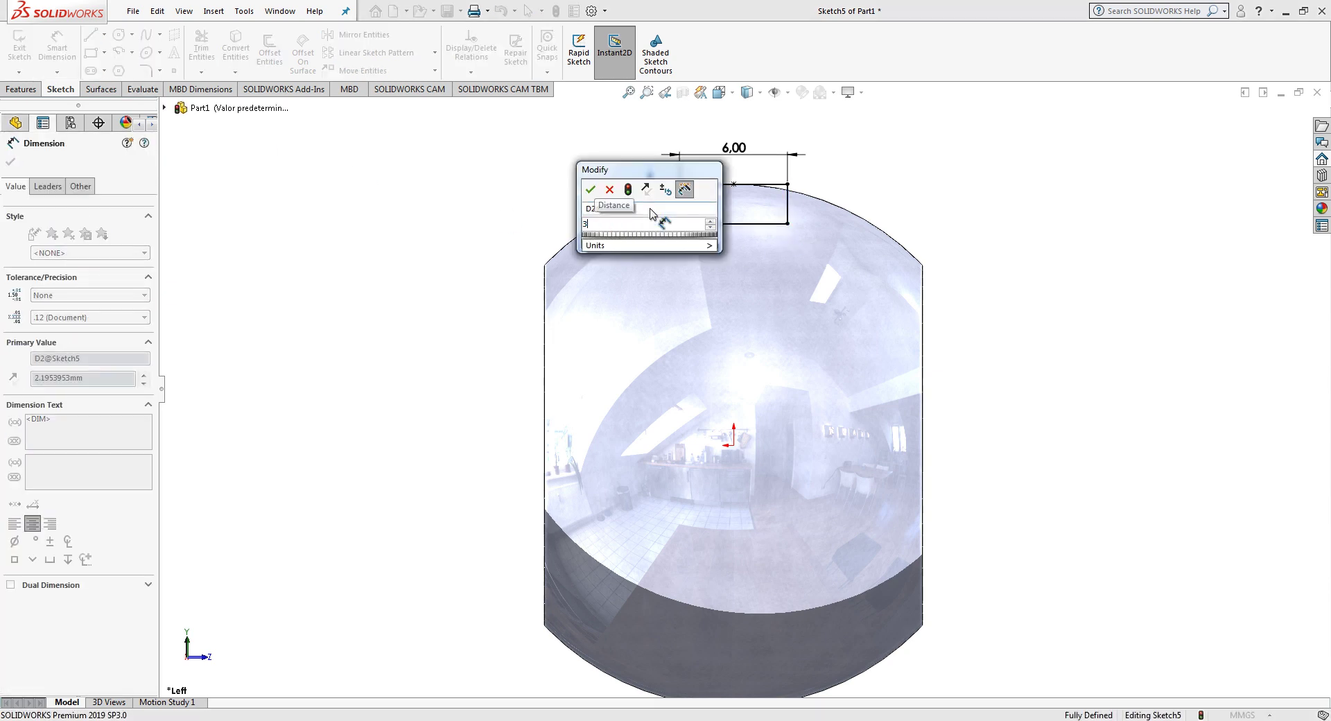
key("Return")
key("Escape")
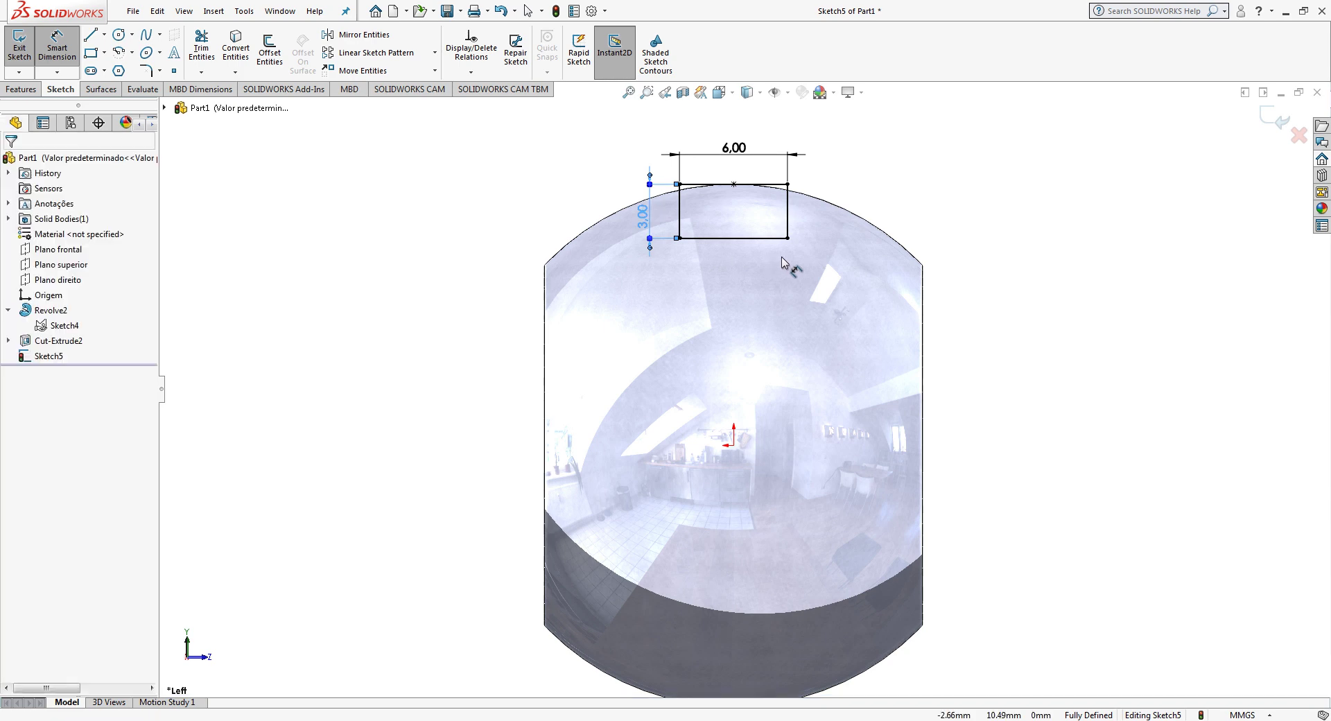
left_click(1274, 116)
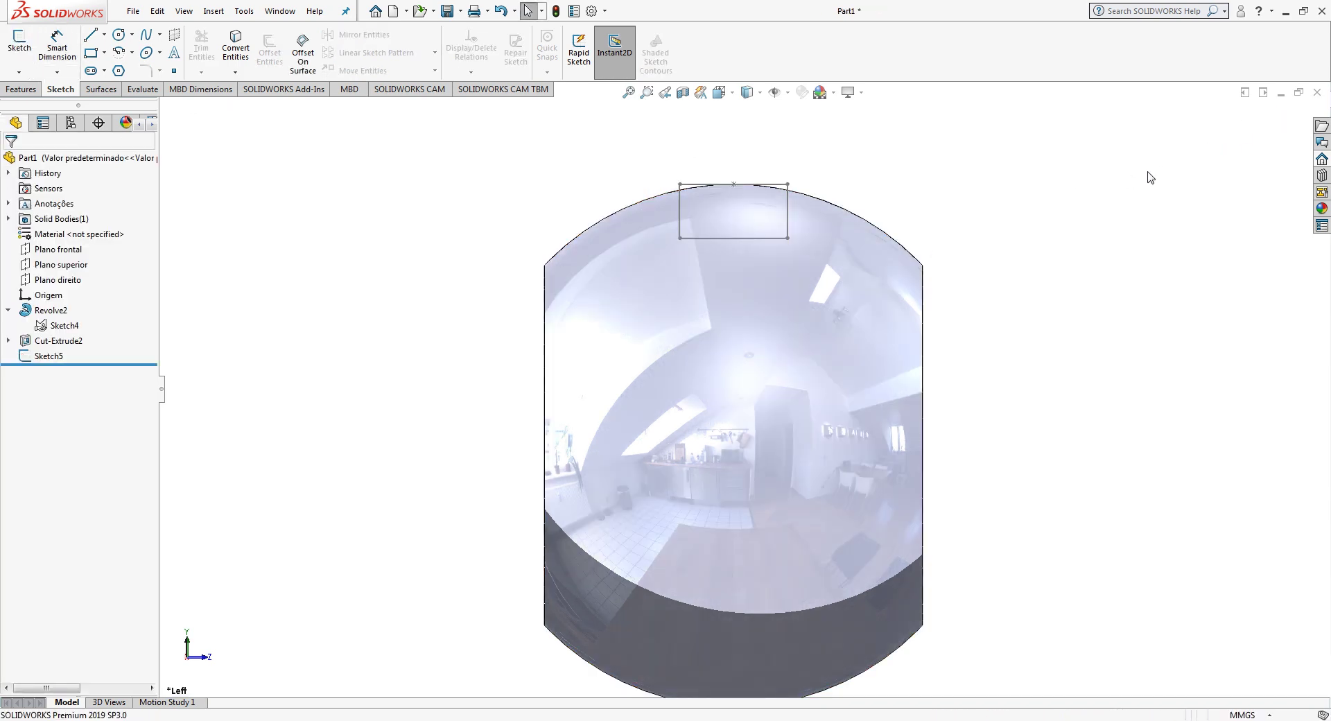
Step: Extrude-cut Sketch5's rectangle Through All – Both to slot the ball's top, then zoom to fit
left_click(33, 90)
left_click(210, 49)
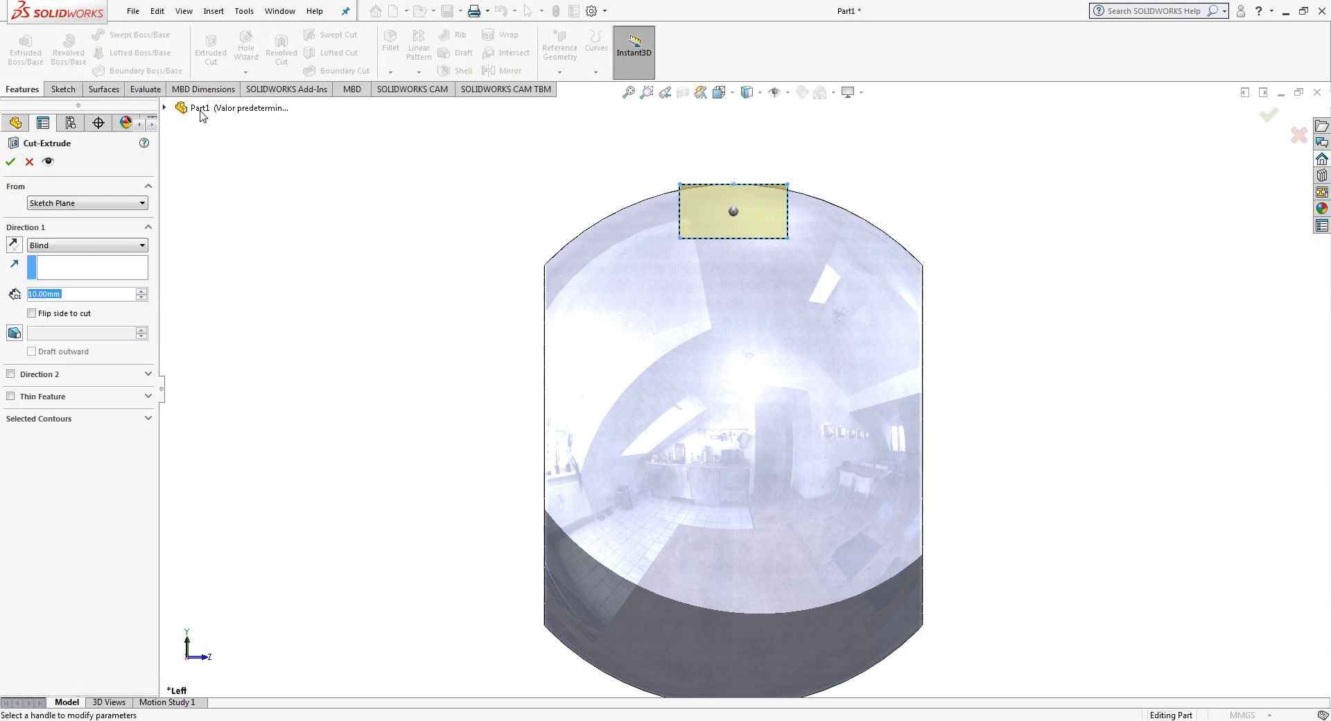
left_click(83, 246)
left_click(79, 277)
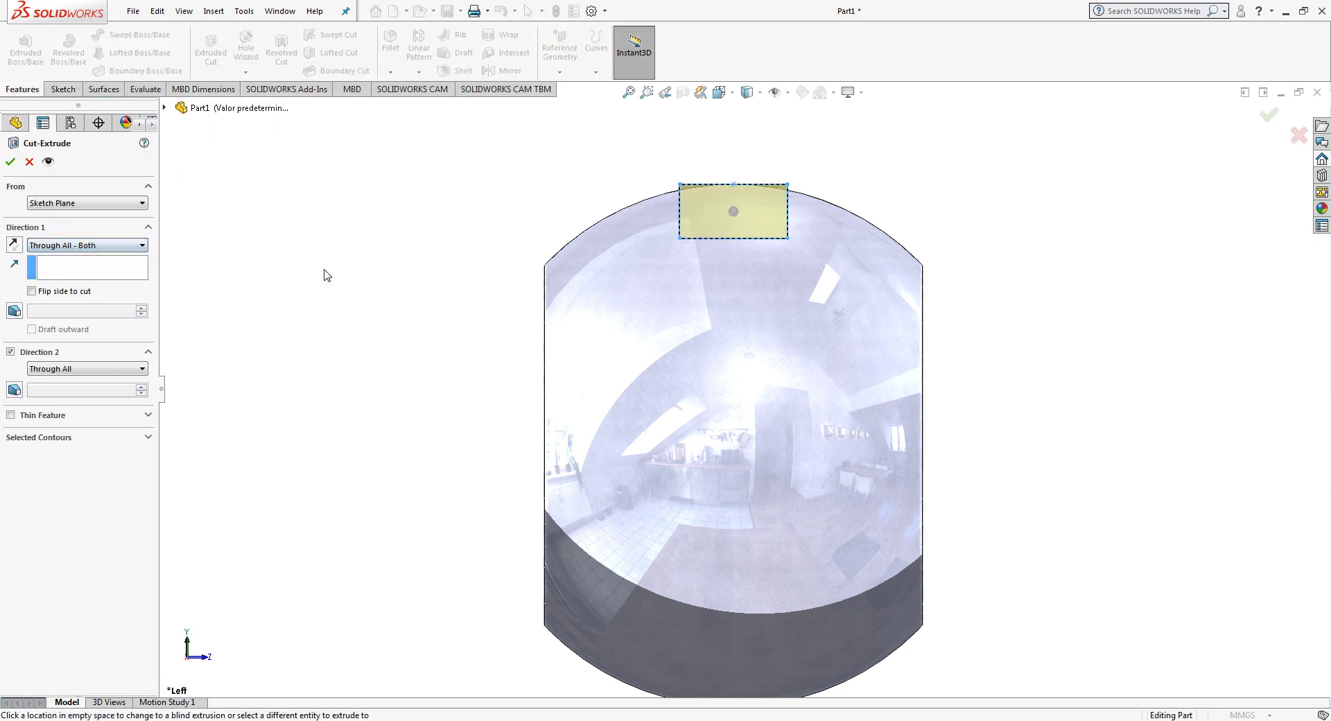
mouse_move(971, 285)
middle_mouse_down()
mouse_move(932, 290)
mouse_move(1109, 208)
middle_mouse_up()
left_click(1268, 114)
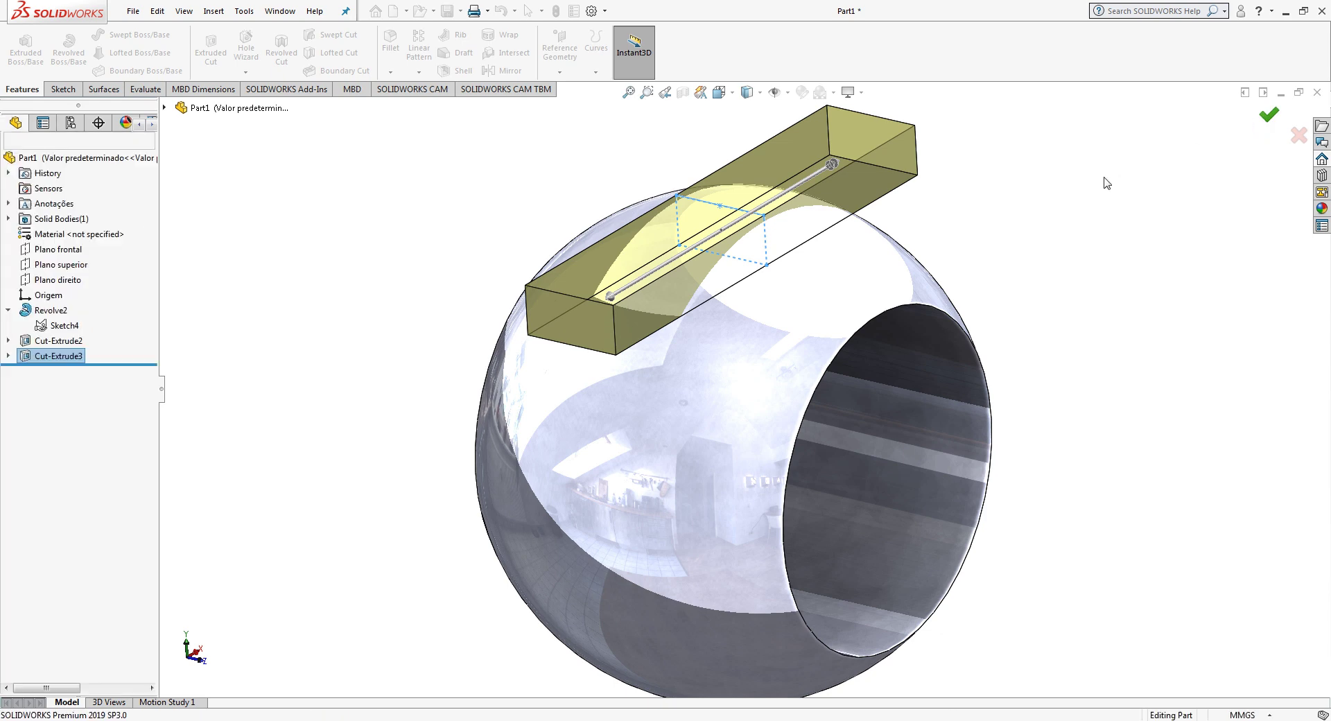
key("f")
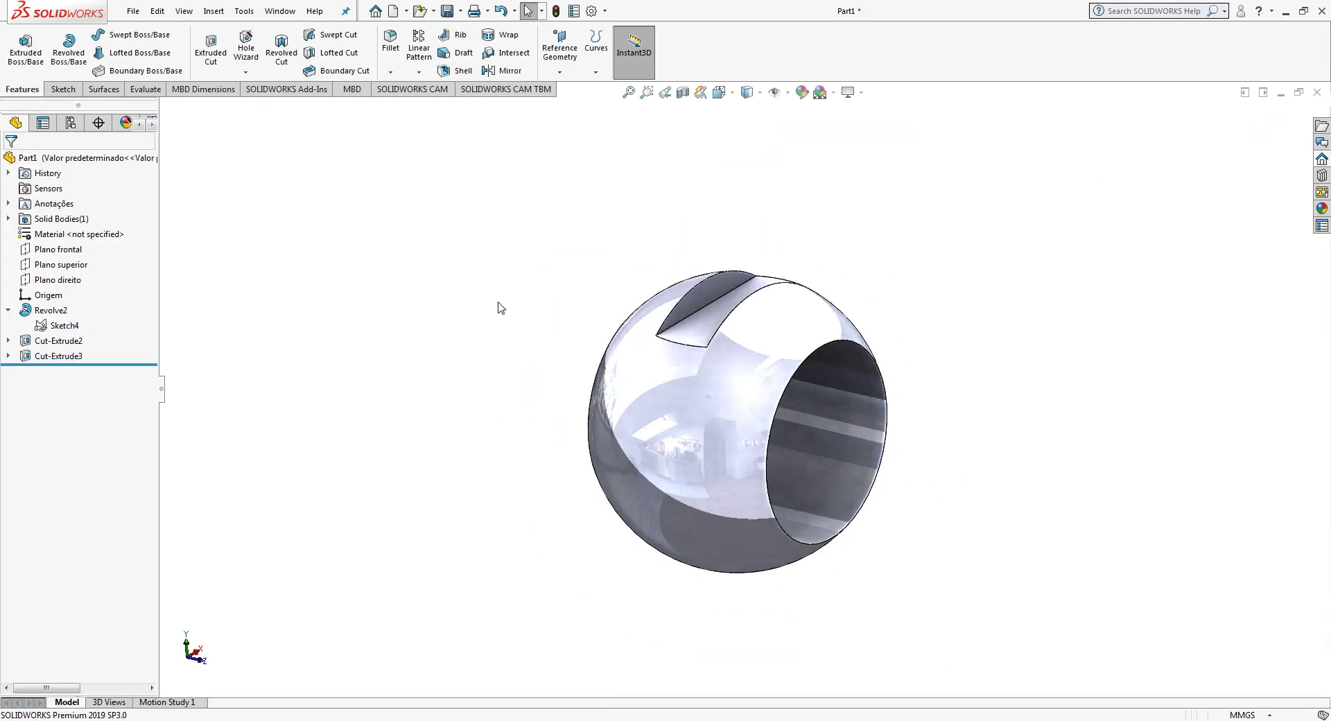
Step: Apply the Metal > polished steel appearance to the slotted ball and rotate it to inspect the finish
left_click(1323, 210)
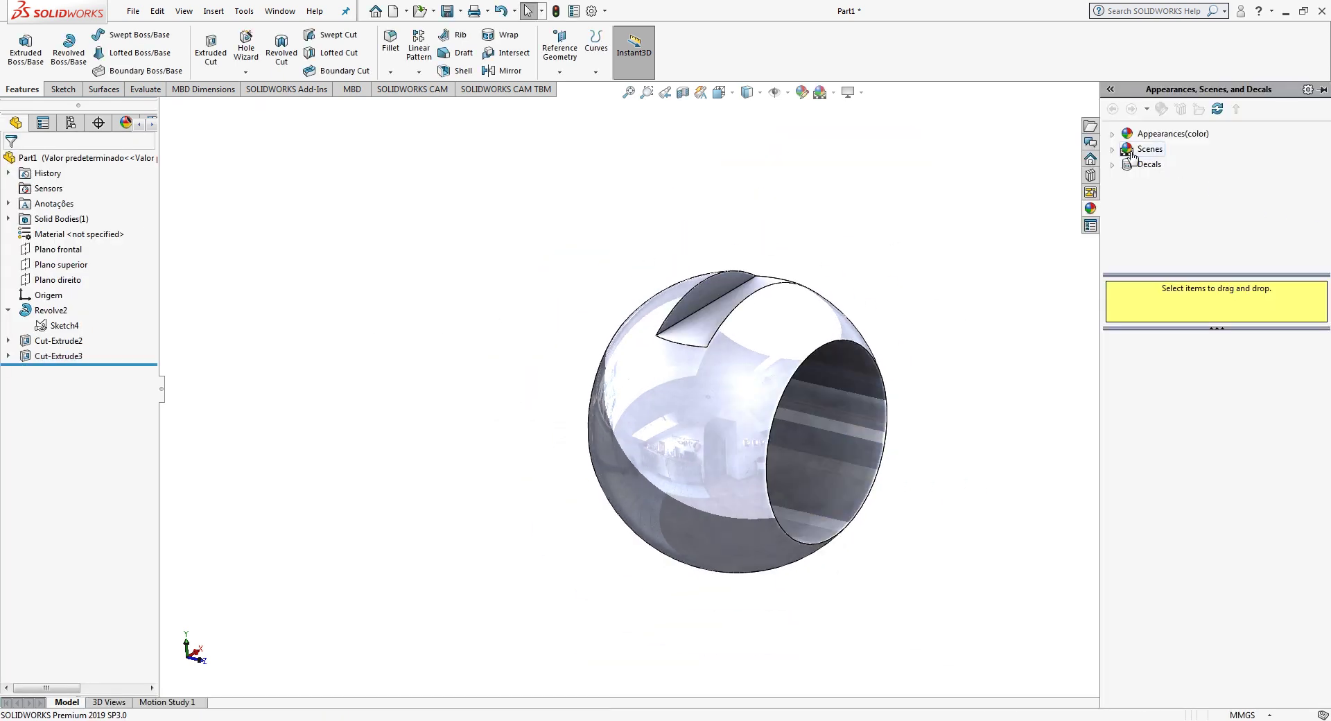
left_click(1111, 135)
left_click(1162, 165)
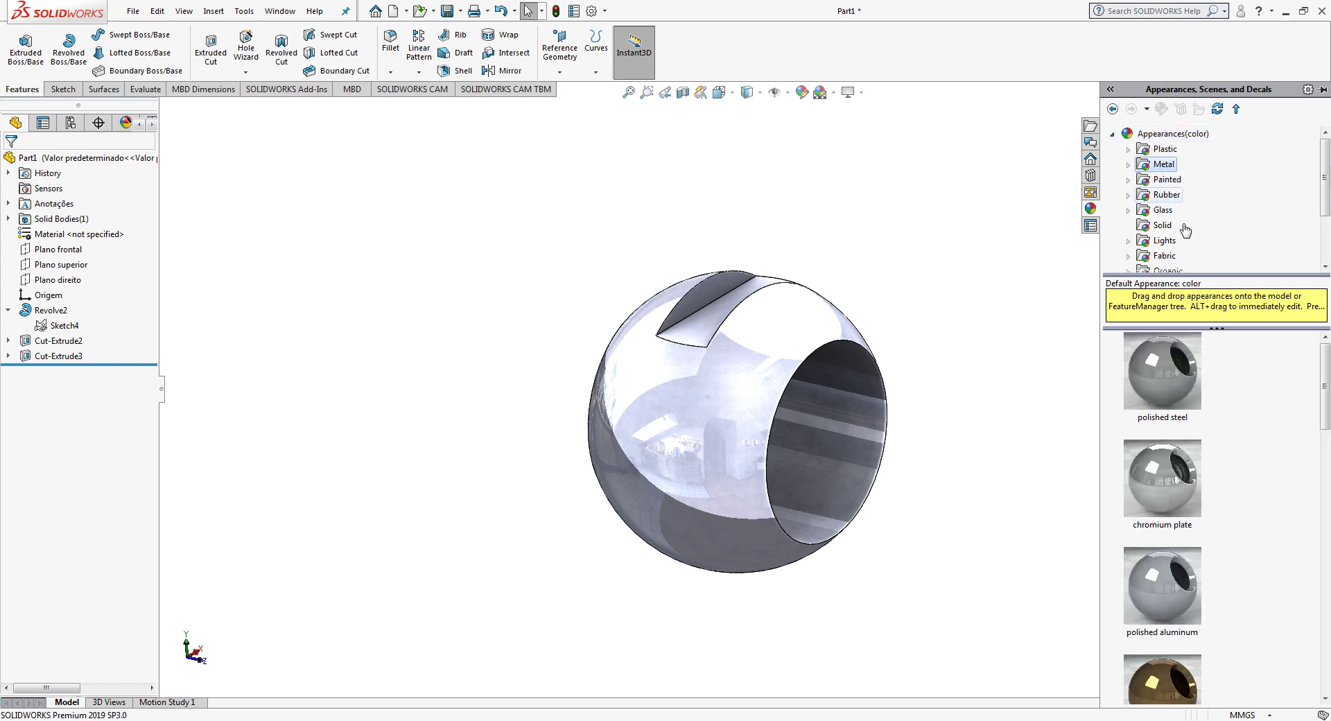
double_click(1170, 381)
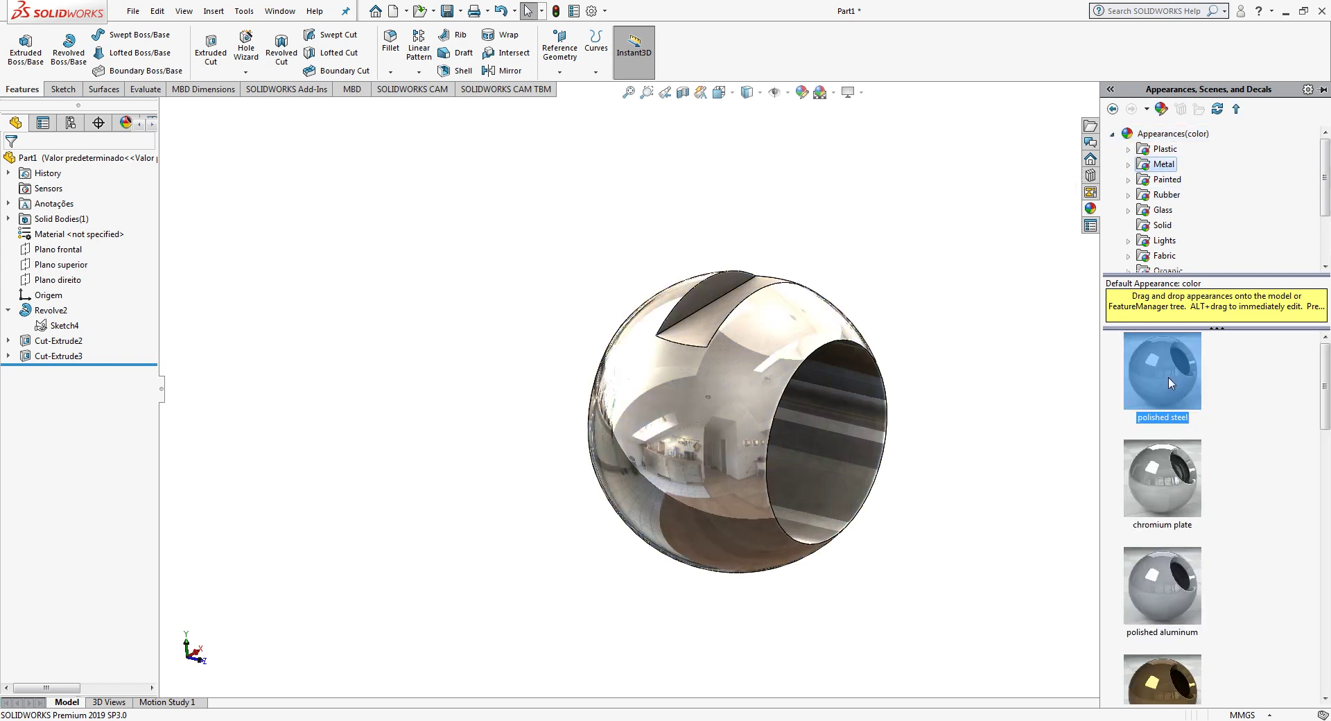
scroll(971, 434, "up", 3)
mouse_move(971, 434)
middle_mouse_down()
mouse_move(869, 439)
mouse_move(945, 451)
middle_mouse_up()
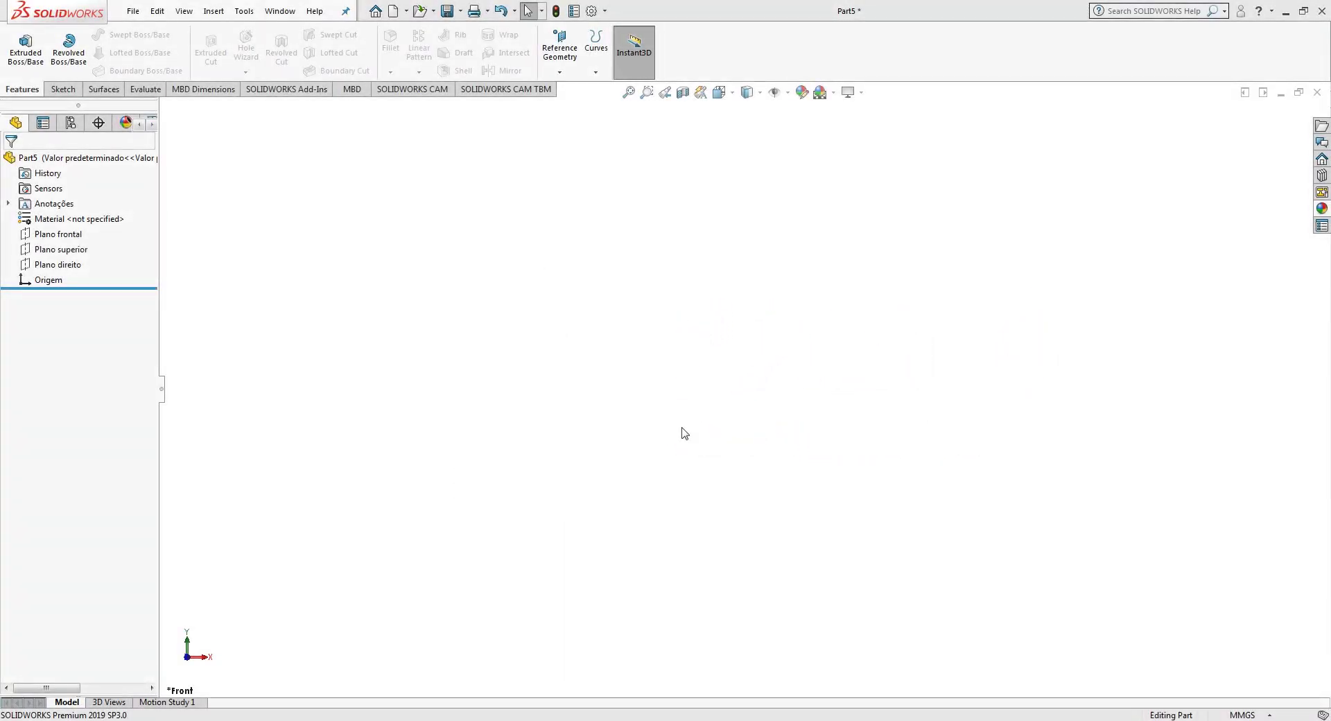
Step: Start a sketch on the top plane and draw two concentric circles centred on the origin
left_click(57, 249)
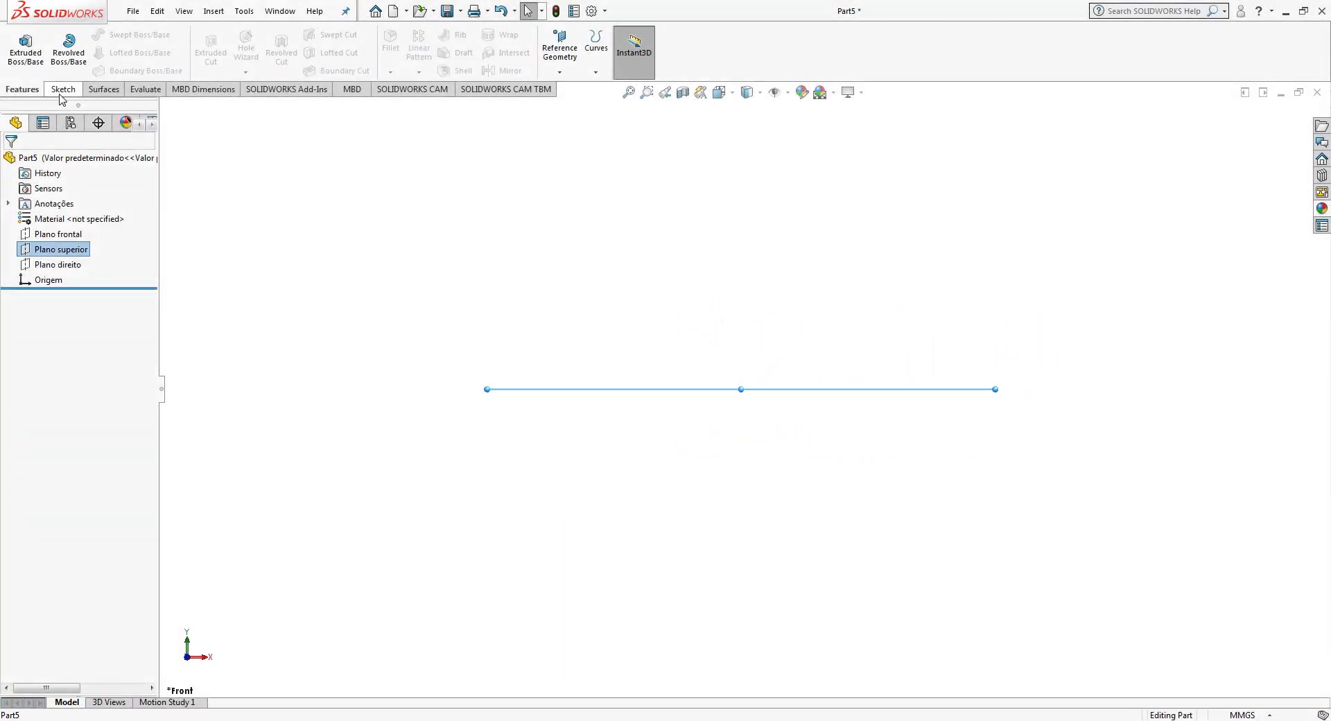
left_click(62, 89)
left_click(120, 34)
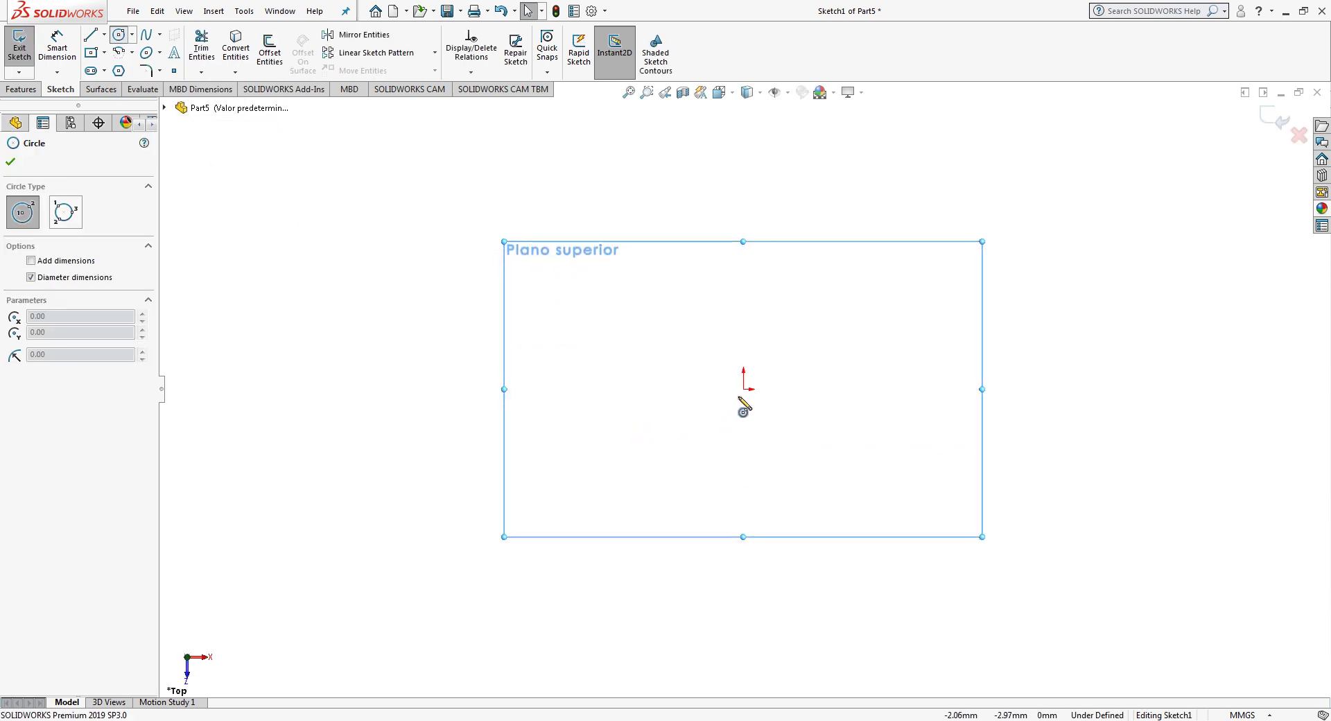
left_click(743, 389)
left_click(822, 381)
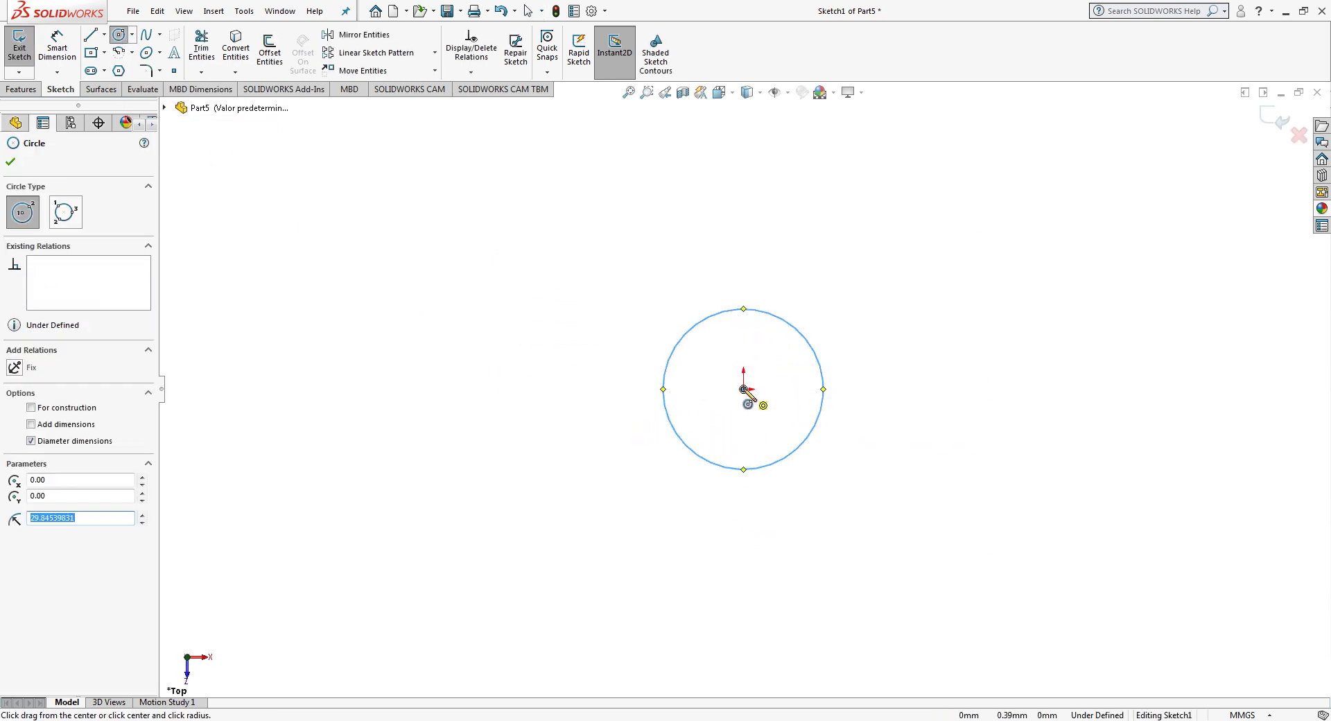
left_click(743, 389)
left_click(797, 374)
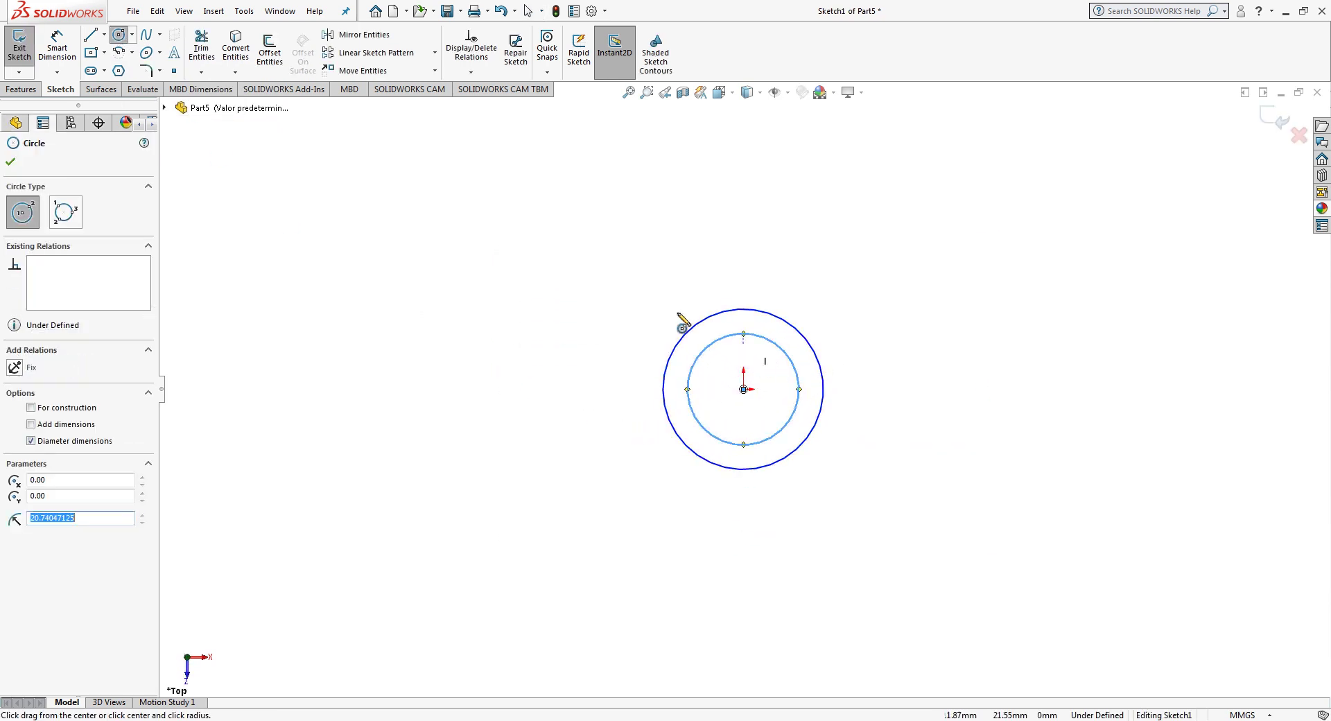
Step: Draw a centre rectangle at the origin and make two adjacent sides equal to form a square
left_click(104, 52)
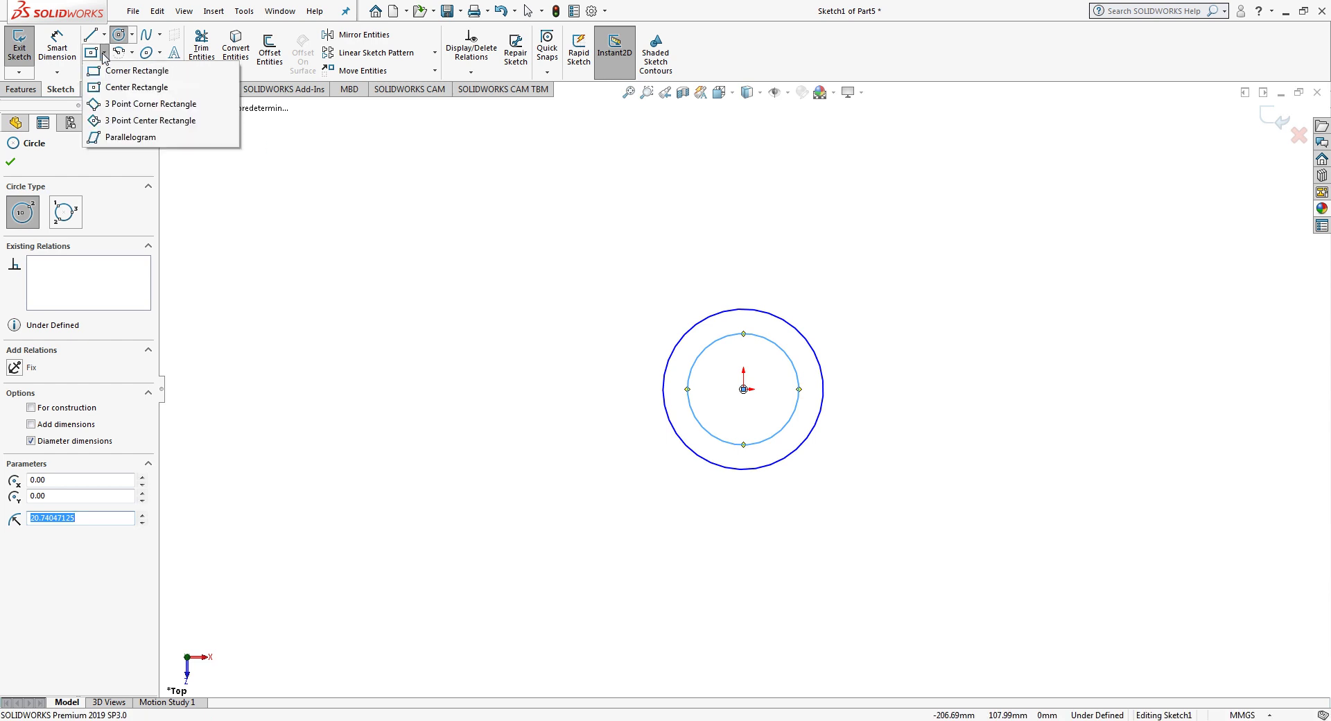
left_click(111, 89)
left_click(744, 389)
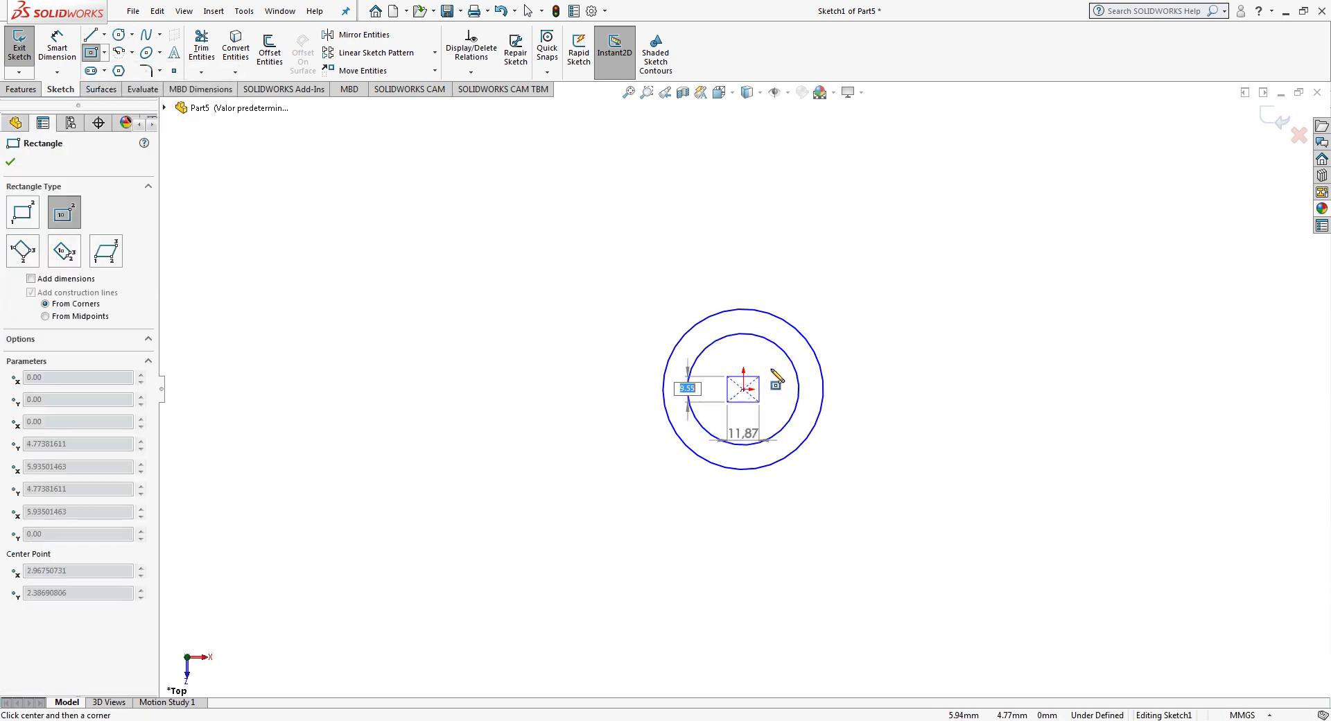
left_click(778, 363)
key("Escape")
key("f")
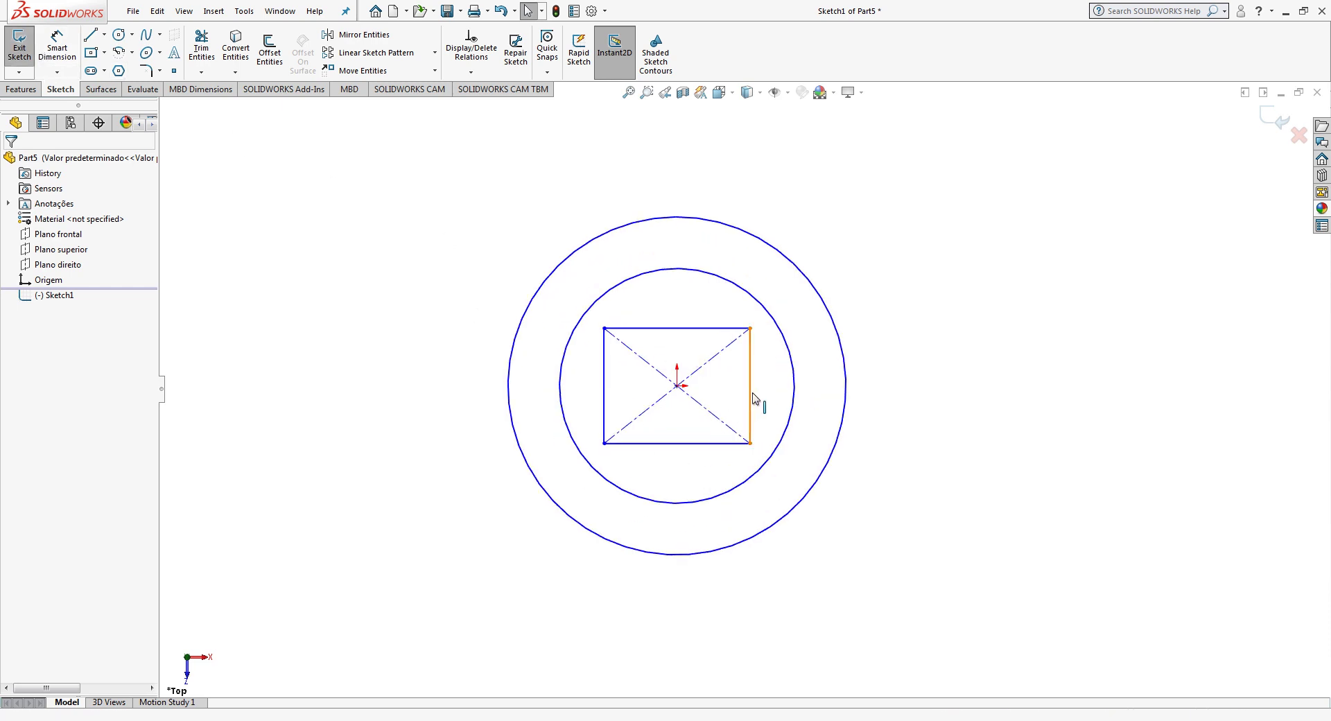
left_click(750, 404)
left_click(714, 328, "ctrl")
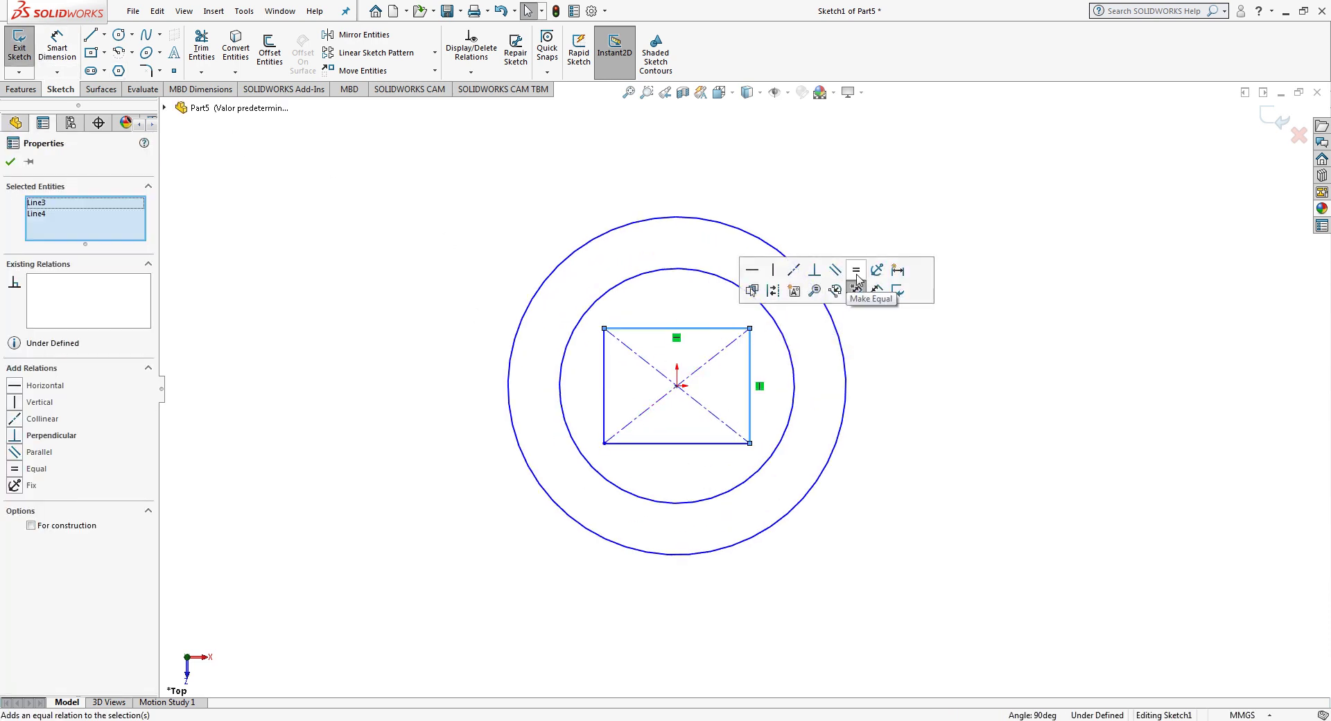
left_click(857, 270)
key("Escape")
Step: Dimension the square side 6, inner circle 6 and outer circle 9, then exit the sketch
key("d")
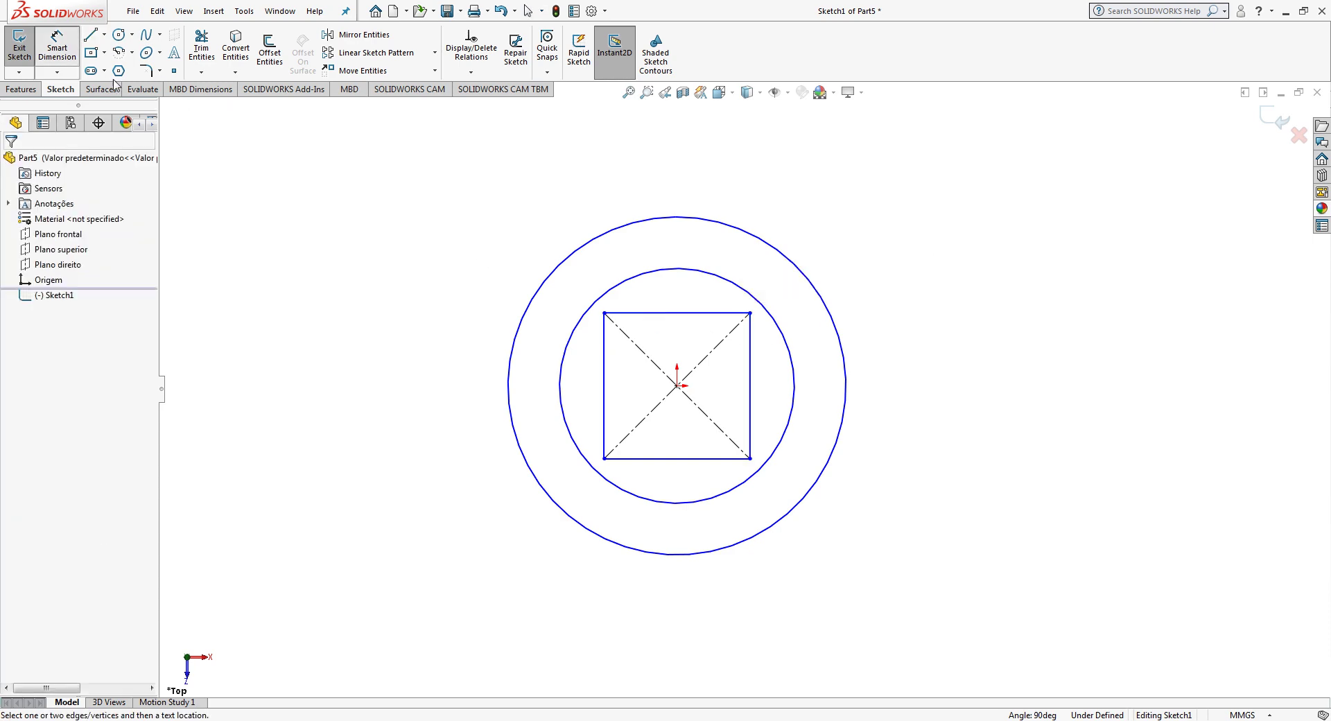
left_click(754, 395)
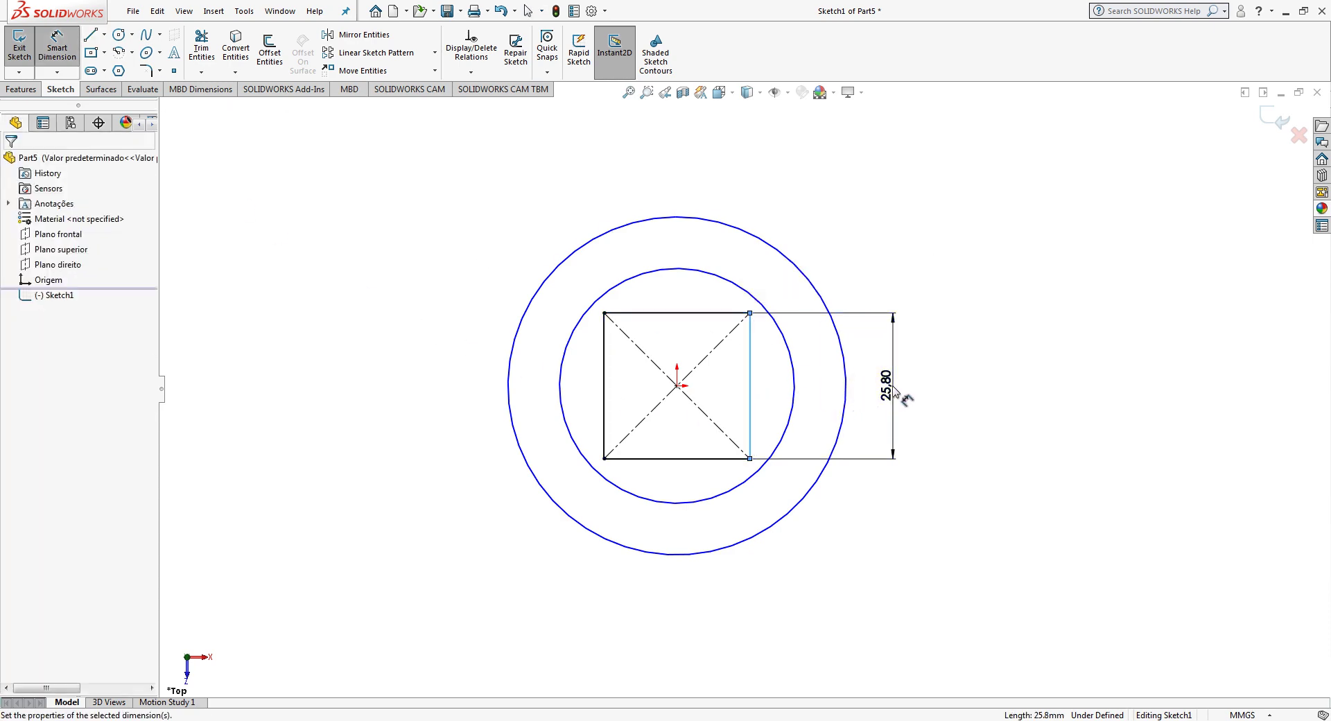
left_click(898, 385)
type("6")
key("Return")
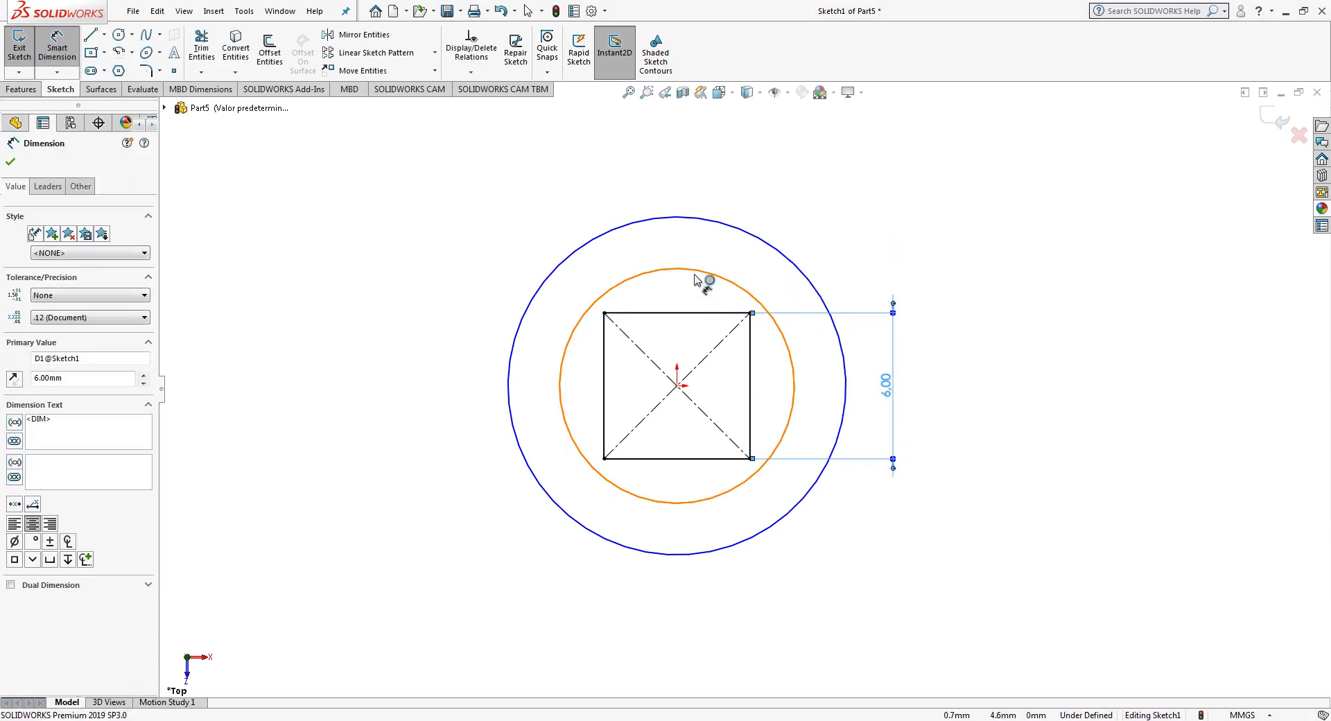
left_click(704, 270)
left_click(682, 207)
type("6")
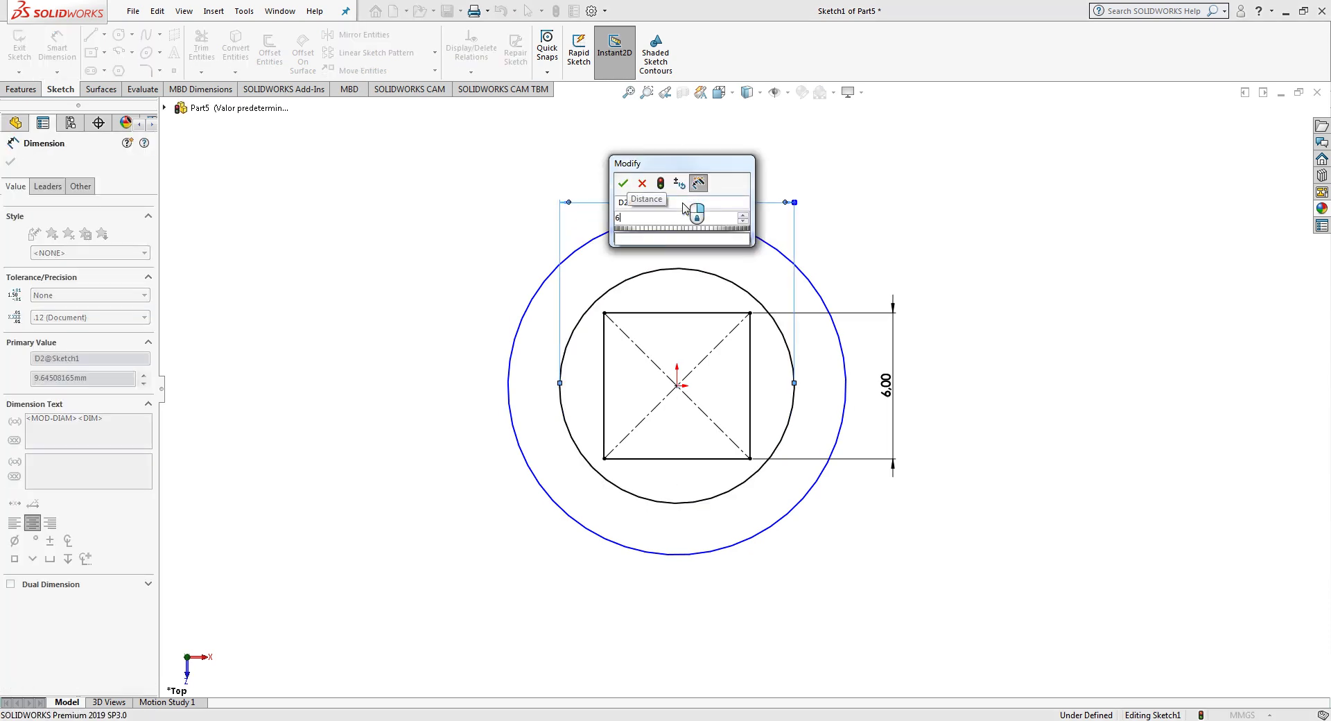
key("Return")
left_click(722, 553)
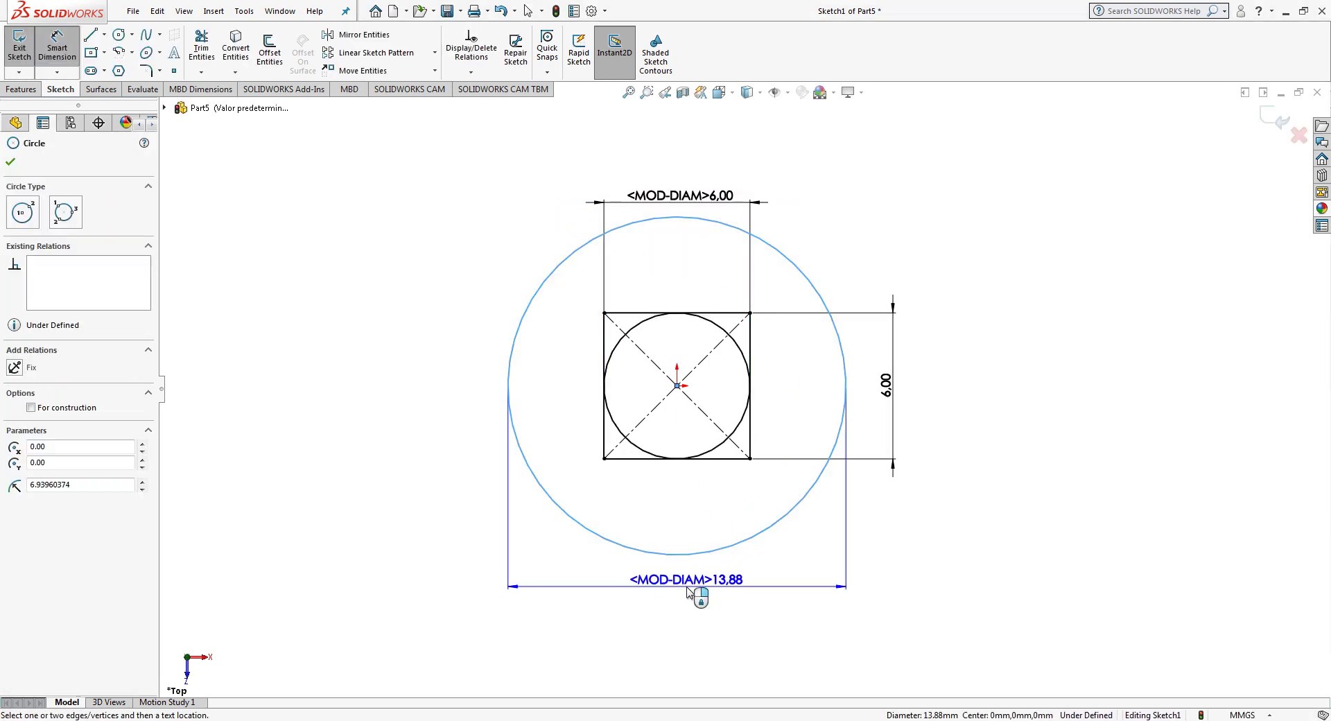
left_click(690, 590)
type("9")
key("Return")
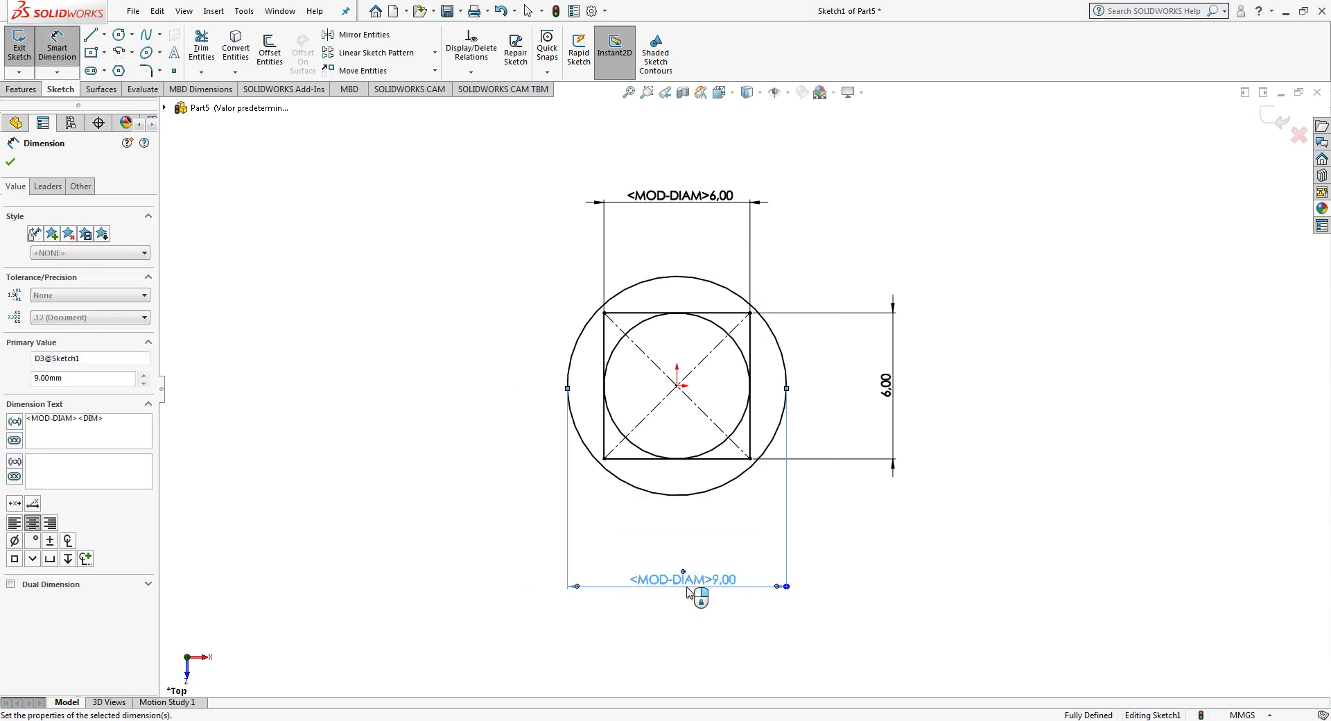
key("Escape")
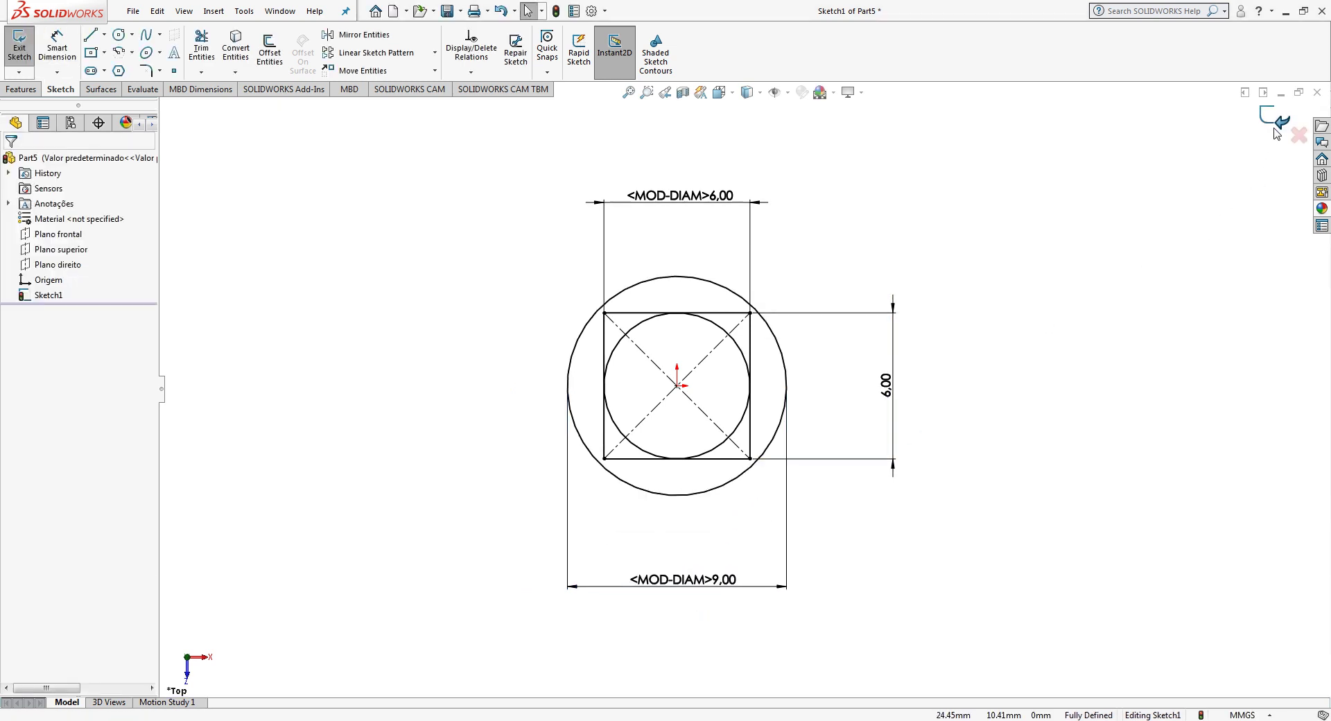
left_click(1277, 128)
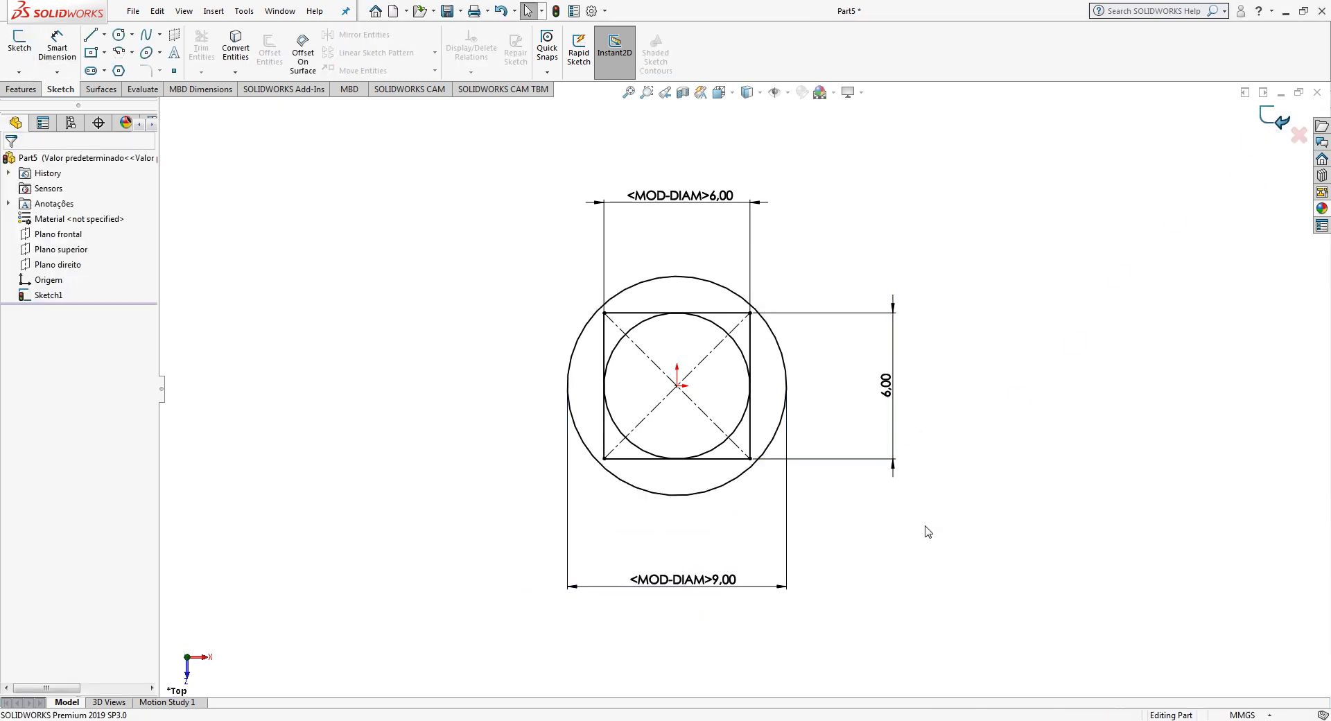
Step: Extrude the square region of Sketch1 2.8 mm to form the head
left_click(21, 300)
left_click(22, 89)
left_click(26, 48)
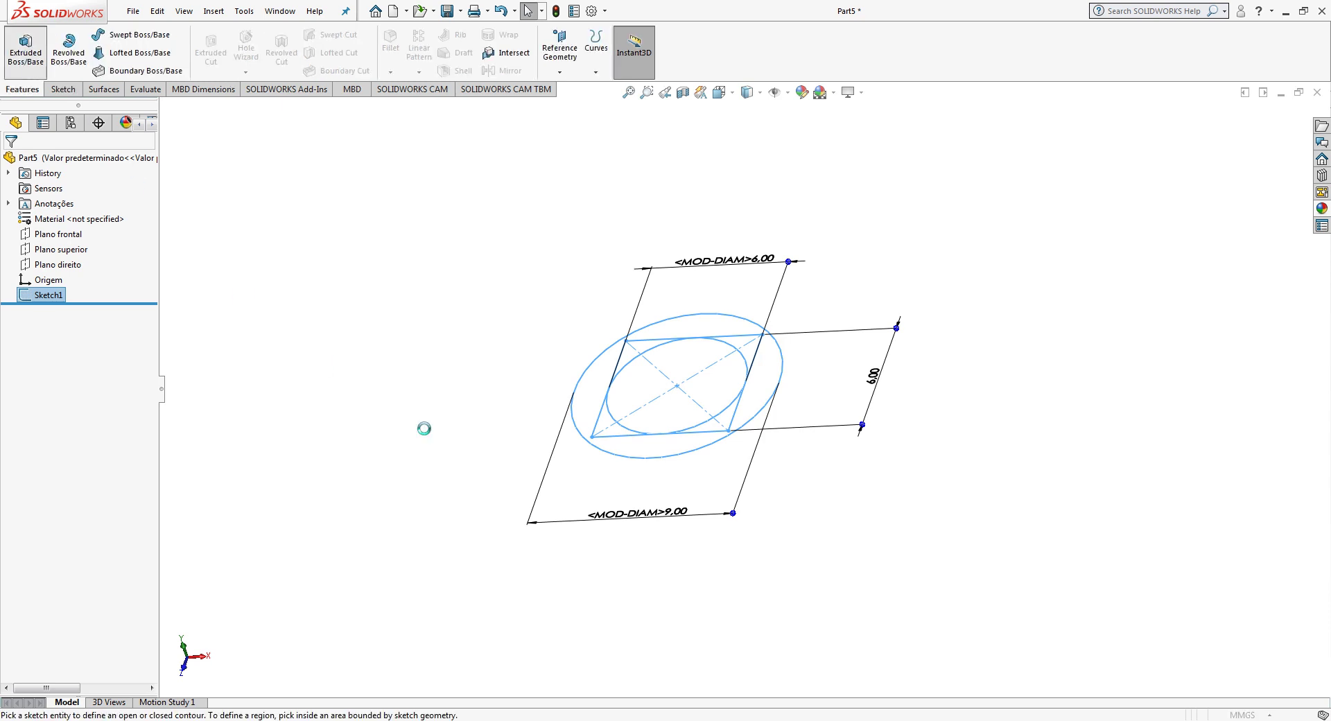
left_click(682, 434)
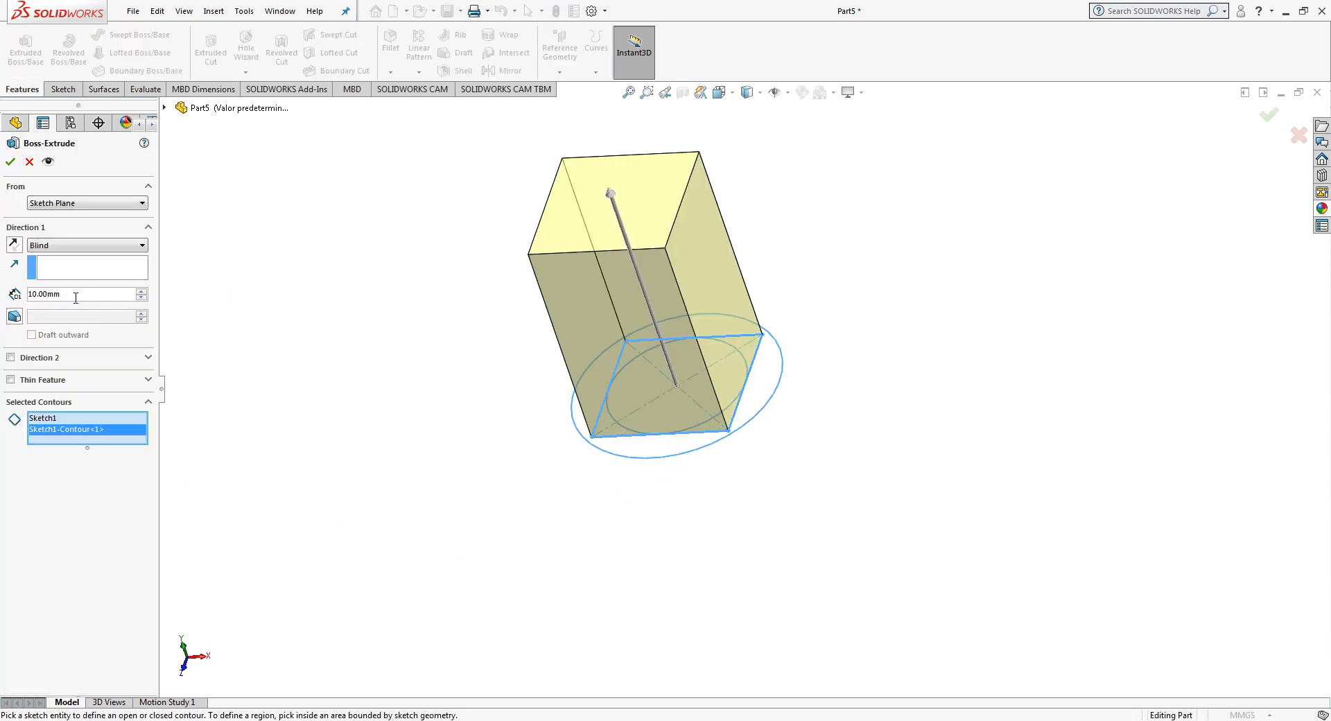
type("2.8")
key("Return")
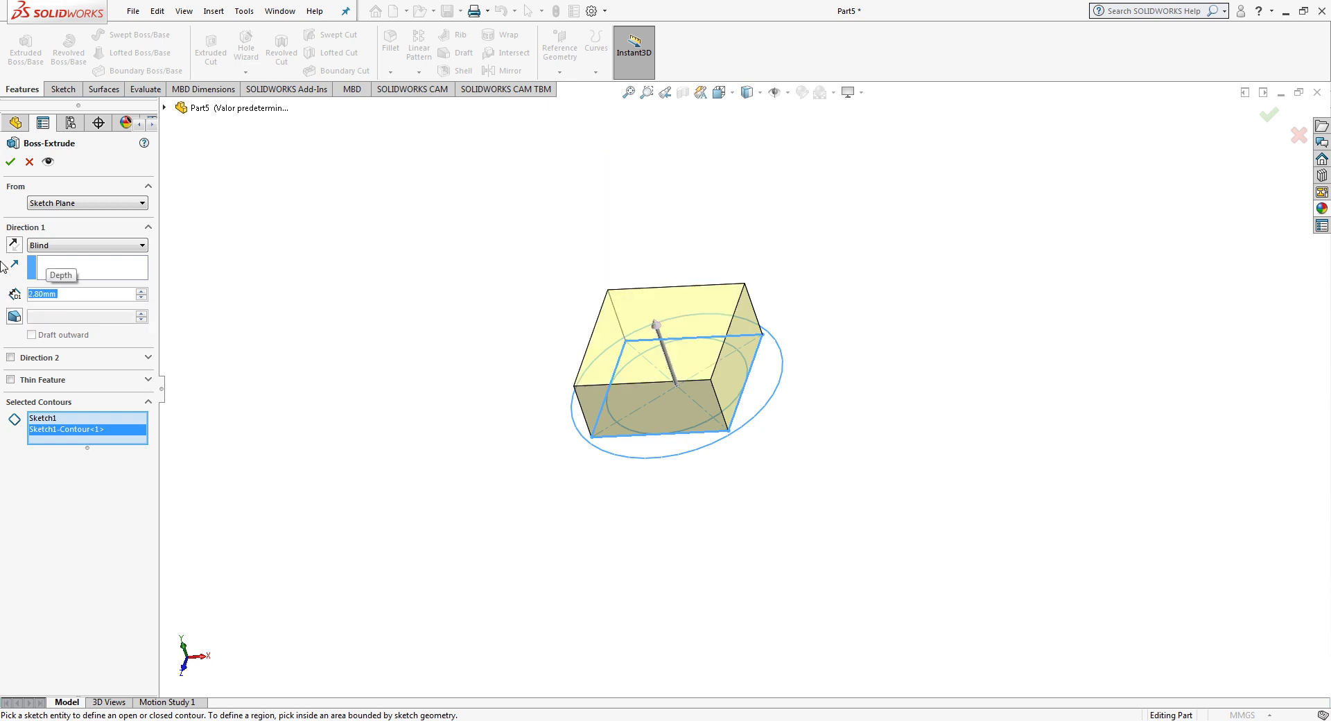
left_click(1269, 118)
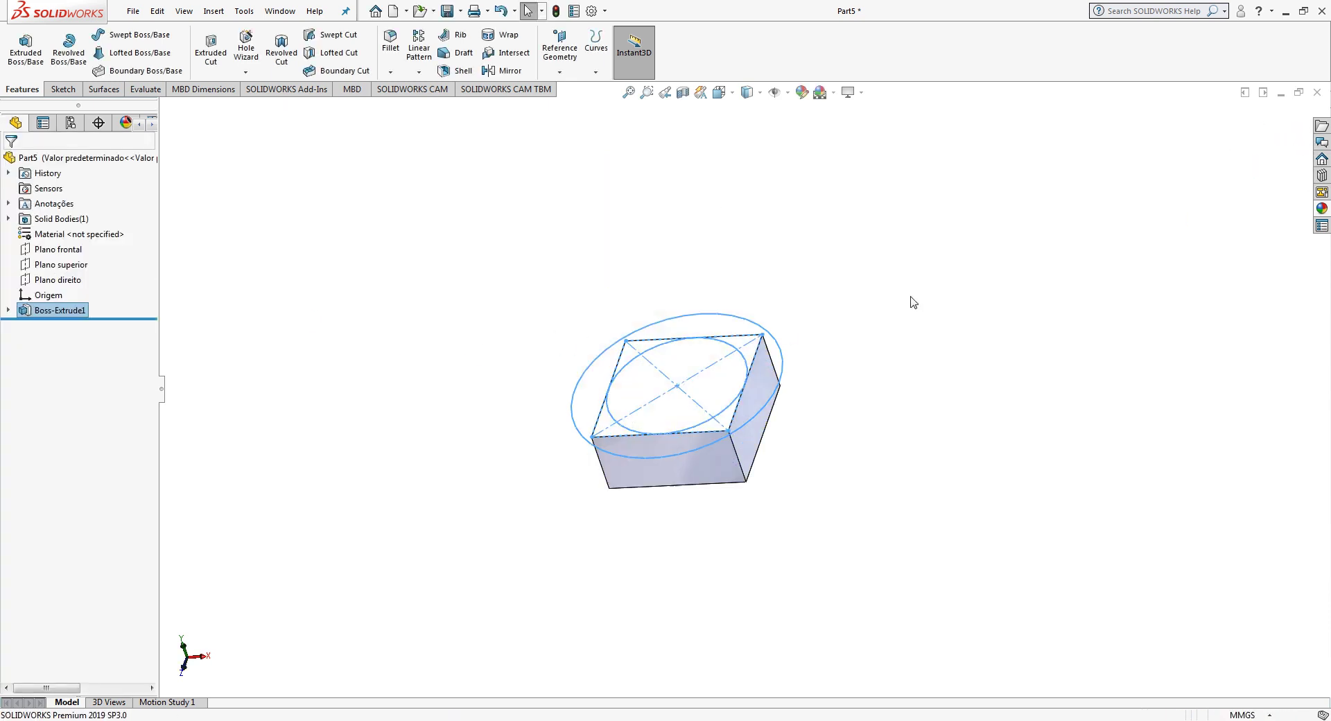
Step: Extrude the outer circle region of Sketch1 2.7 mm as the round collar
left_click(8, 310)
left_click(64, 325)
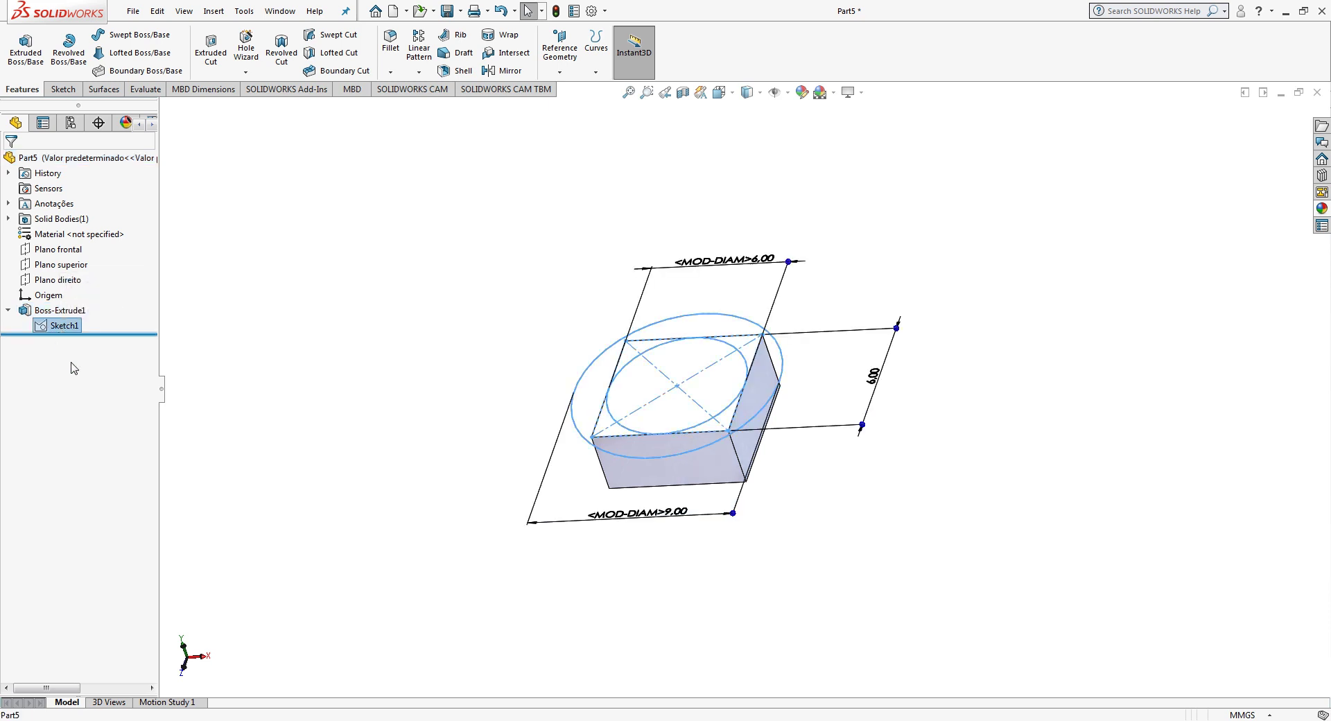
left_click(573, 418)
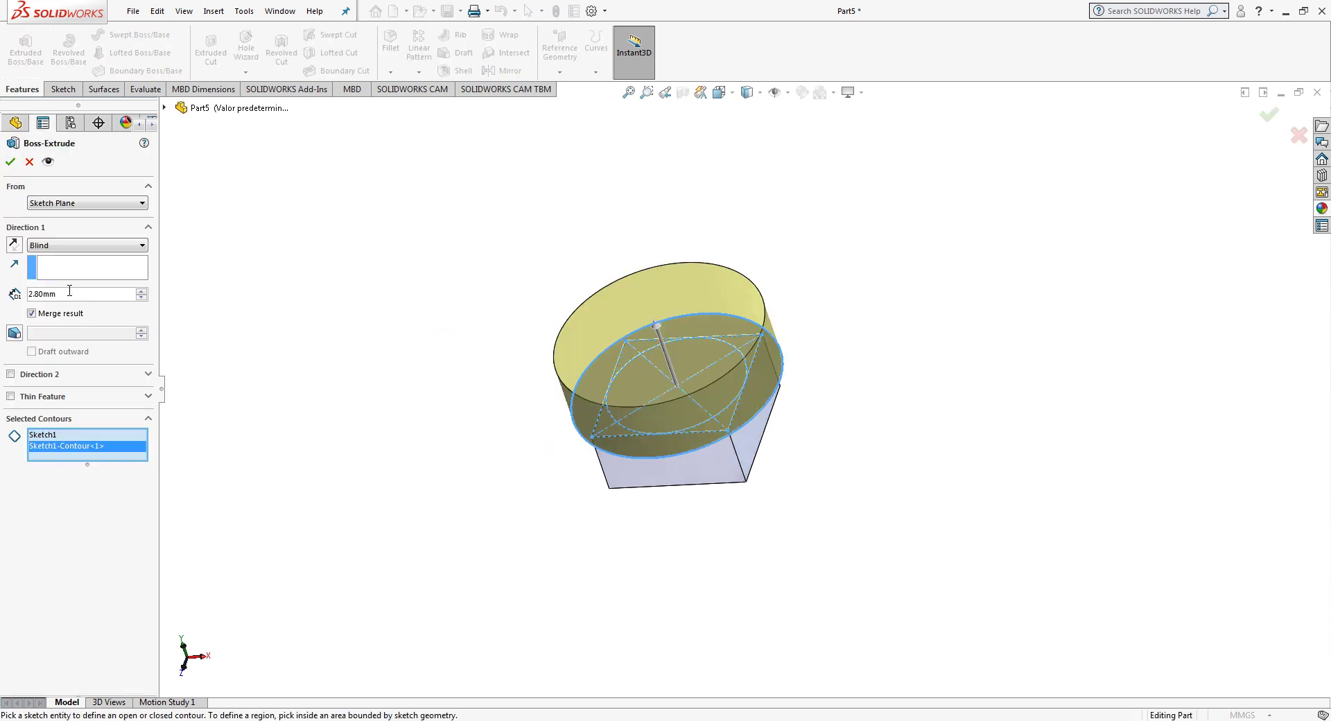
type("2.7")
key("Return")
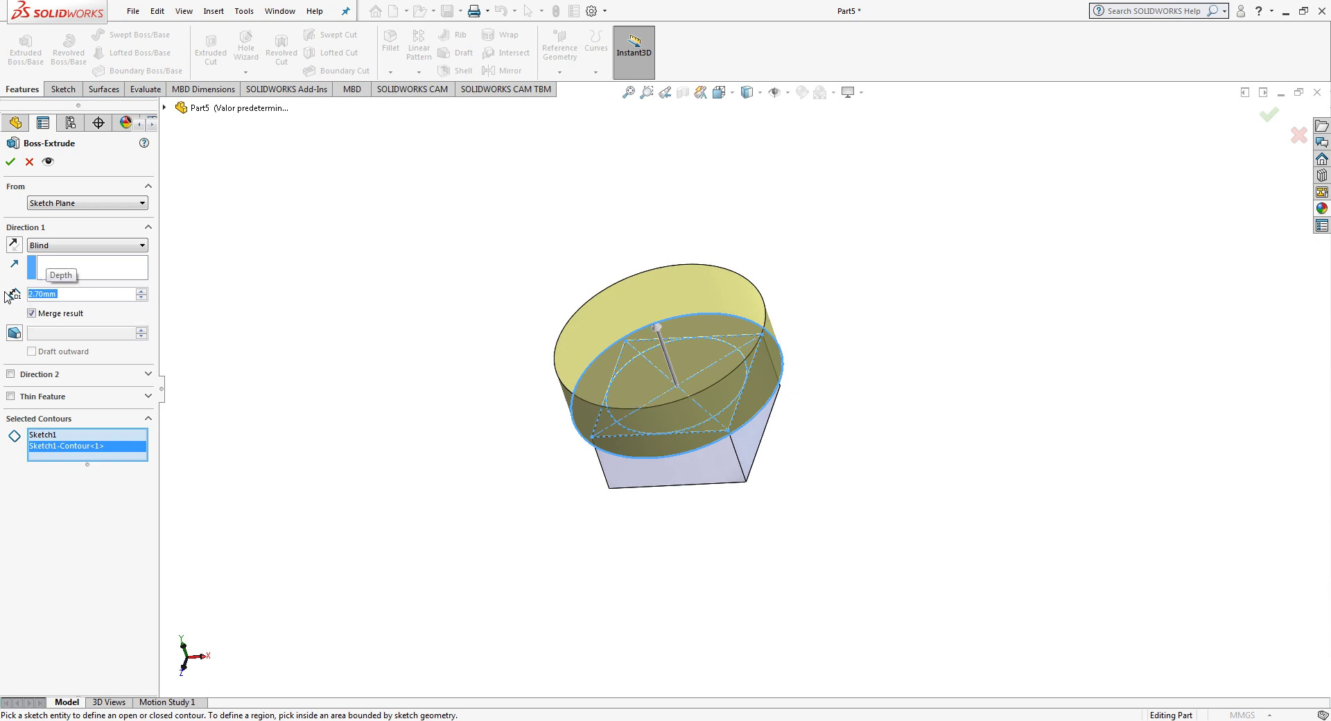
left_click(450, 416)
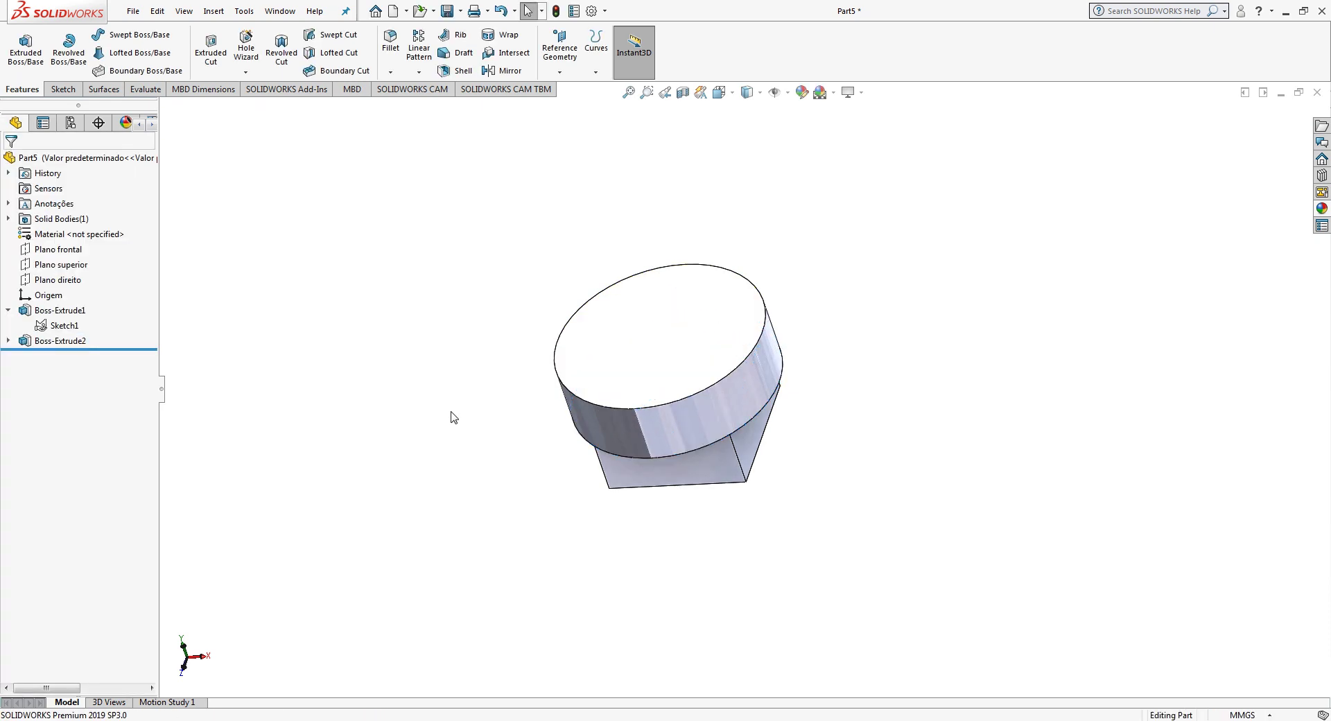
mouse_move(451, 416)
middle_mouse_down()
mouse_move(523, 356)
mouse_move(481, 380)
middle_mouse_up()
Step: Extrude the inner circle region of Sketch1 17.7 mm to make the shank
left_click(43, 332)
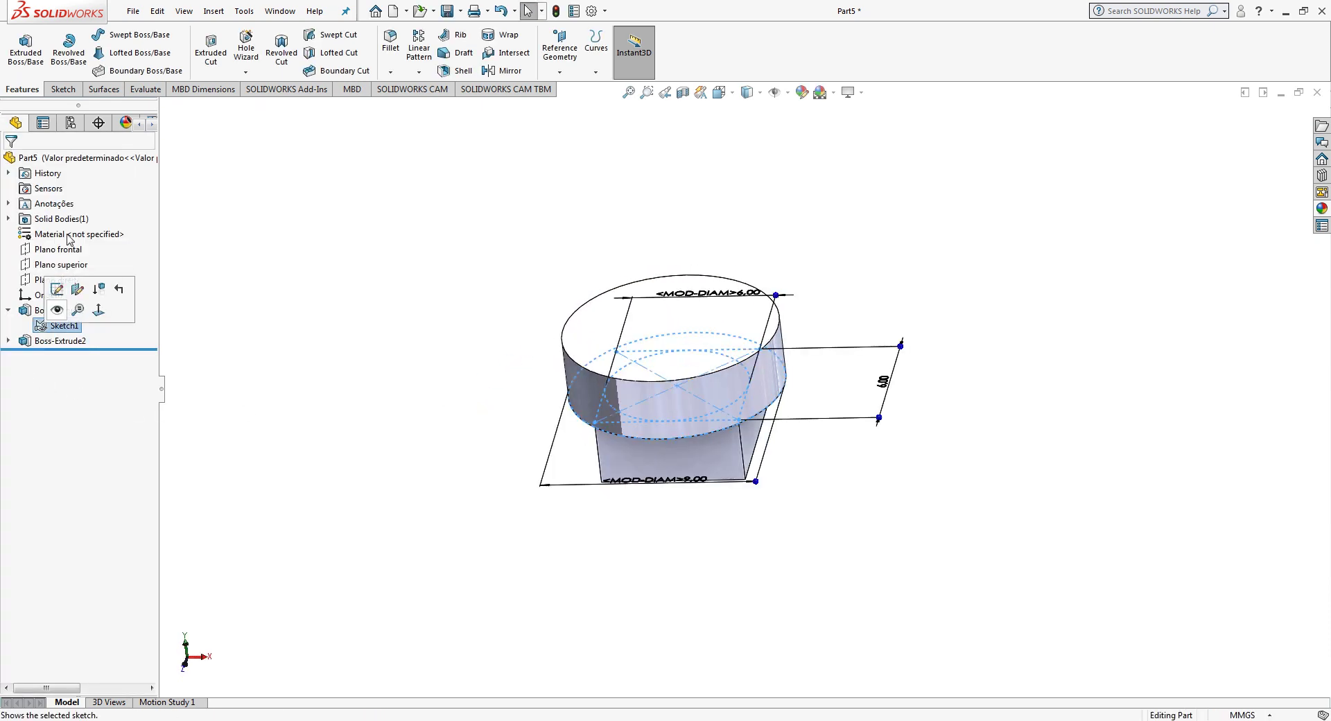
left_click(33, 53)
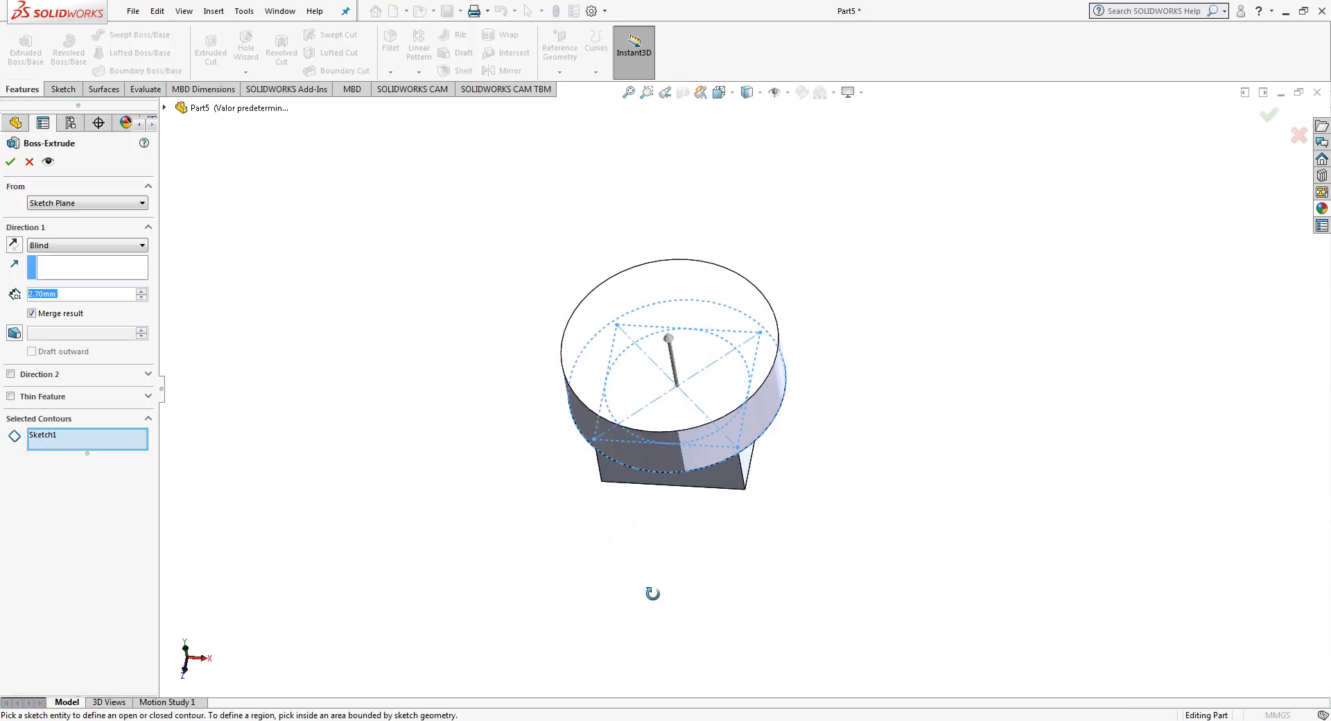
left_click(708, 444)
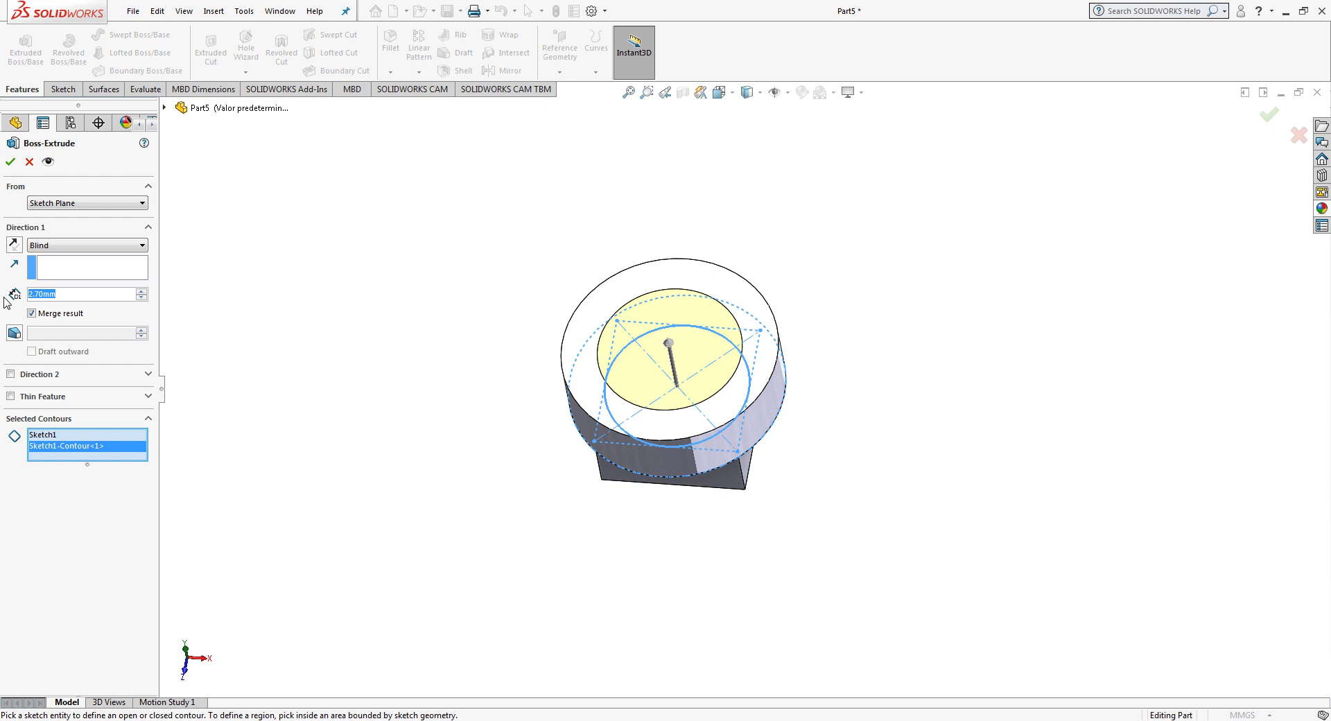
type("17.7")
key("Return")
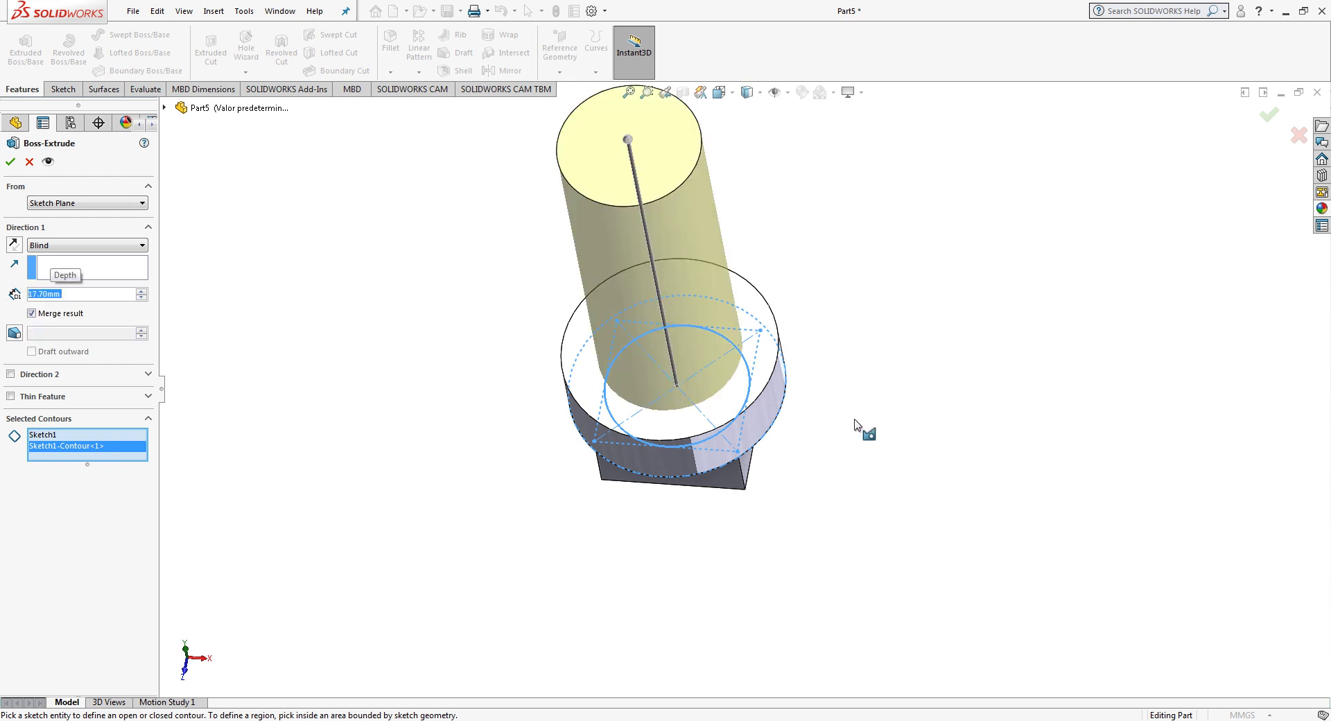
left_click(1260, 112)
mouse_move(700, 145)
middle_mouse_down()
mouse_move(721, 133)
mouse_move(730, 173)
mouse_move(710, 241)
middle_mouse_up()
left_click(742, 347)
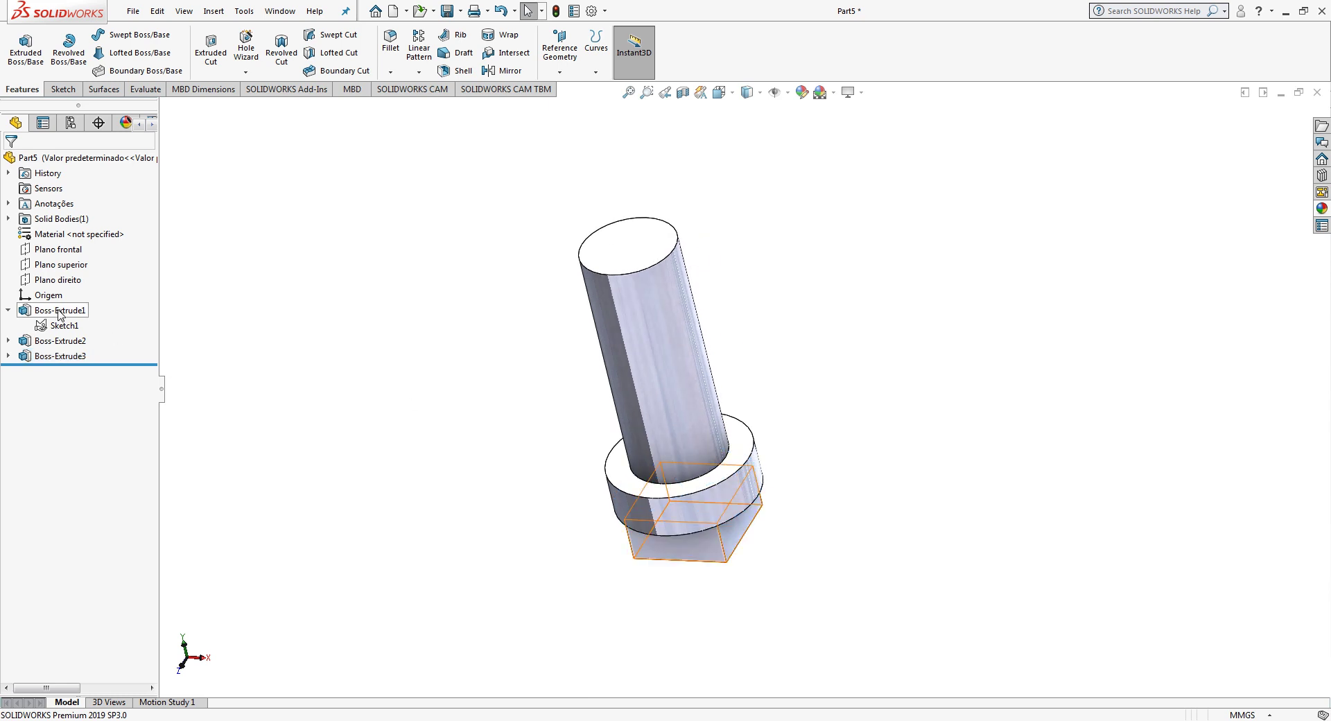
Step: Start a thread on the shank's top edge with a reversed 1 mm start offset
left_click(245, 72)
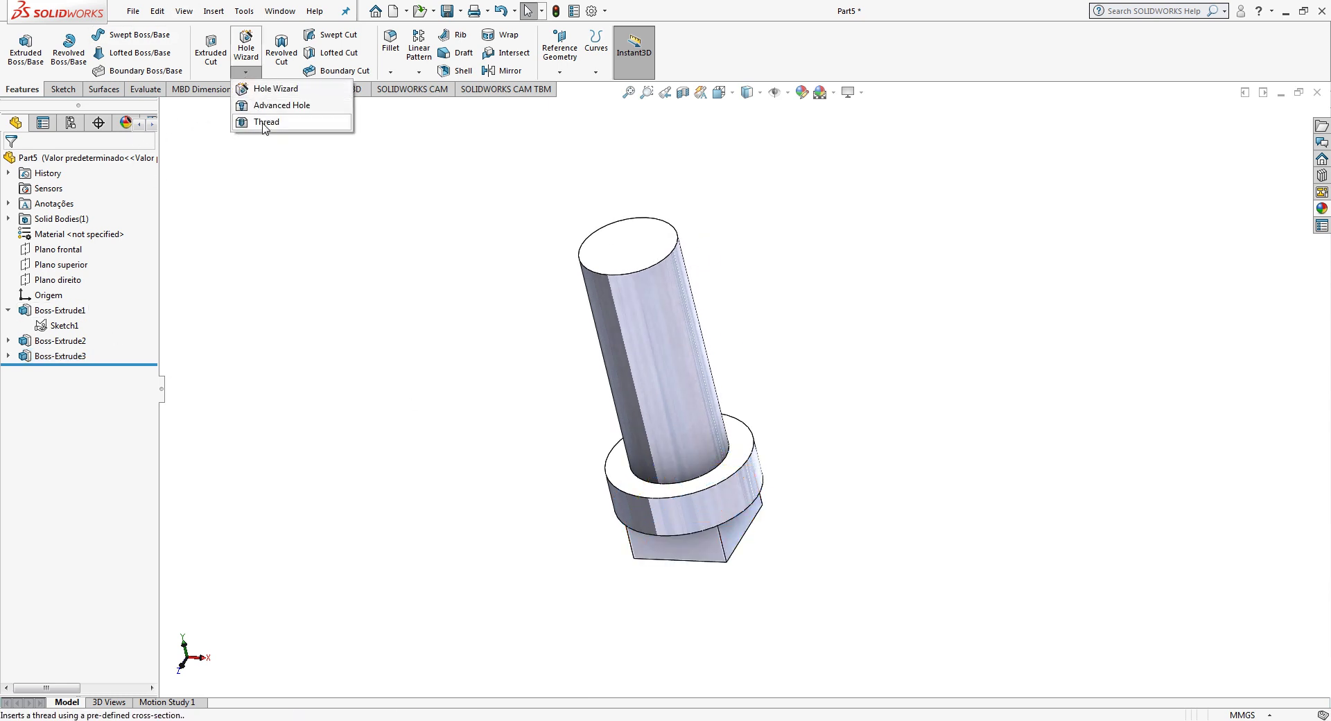
left_click(263, 124)
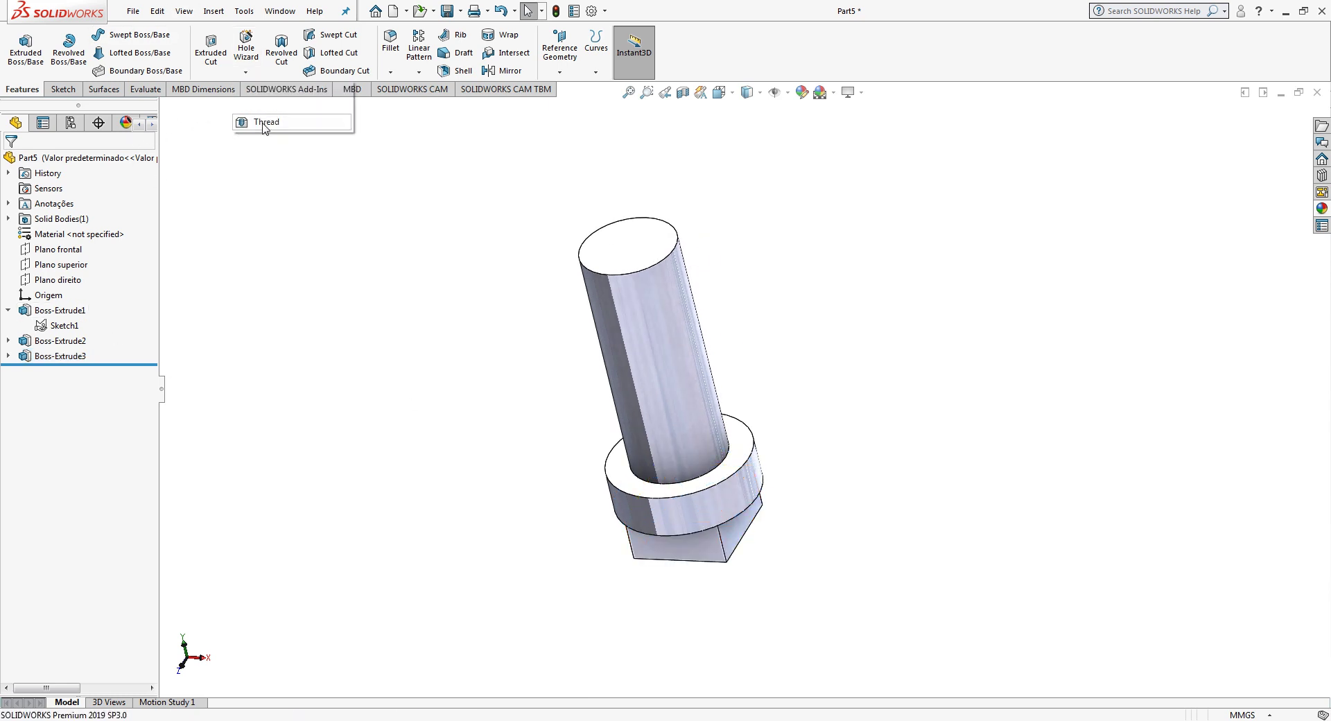
left_click(644, 276)
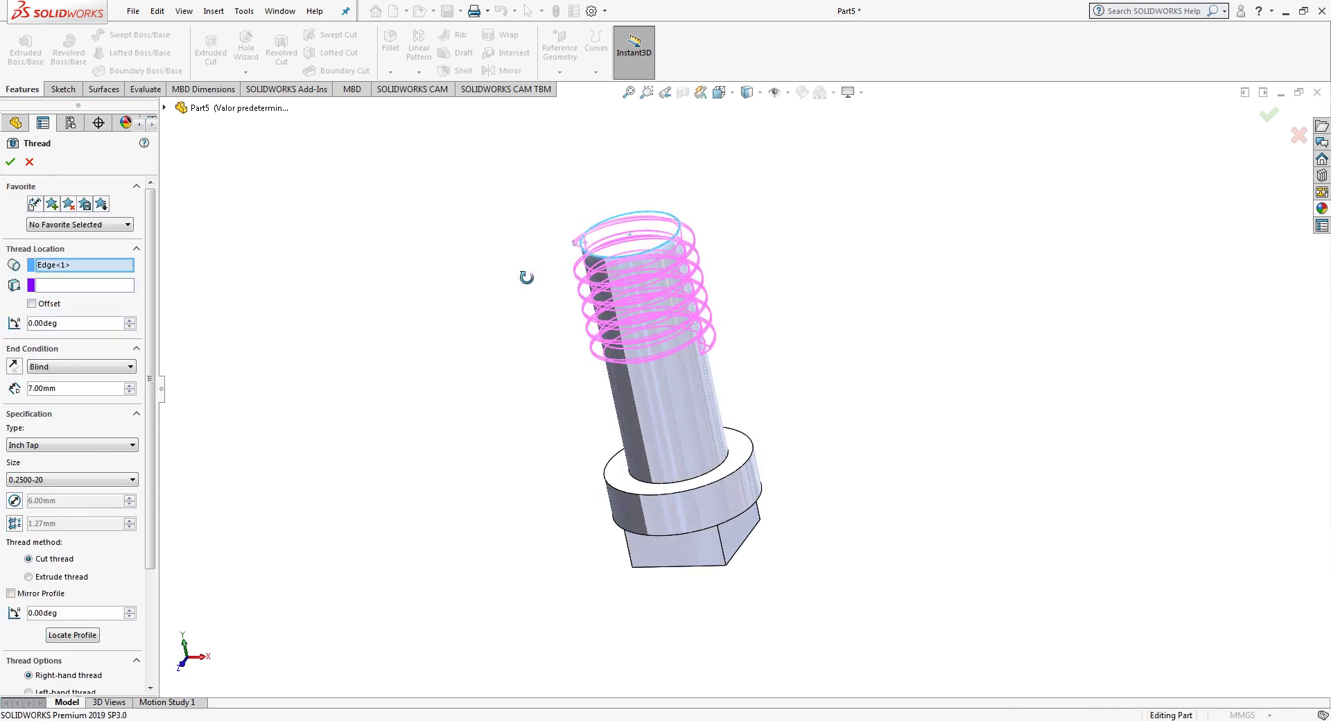
left_click(31, 304)
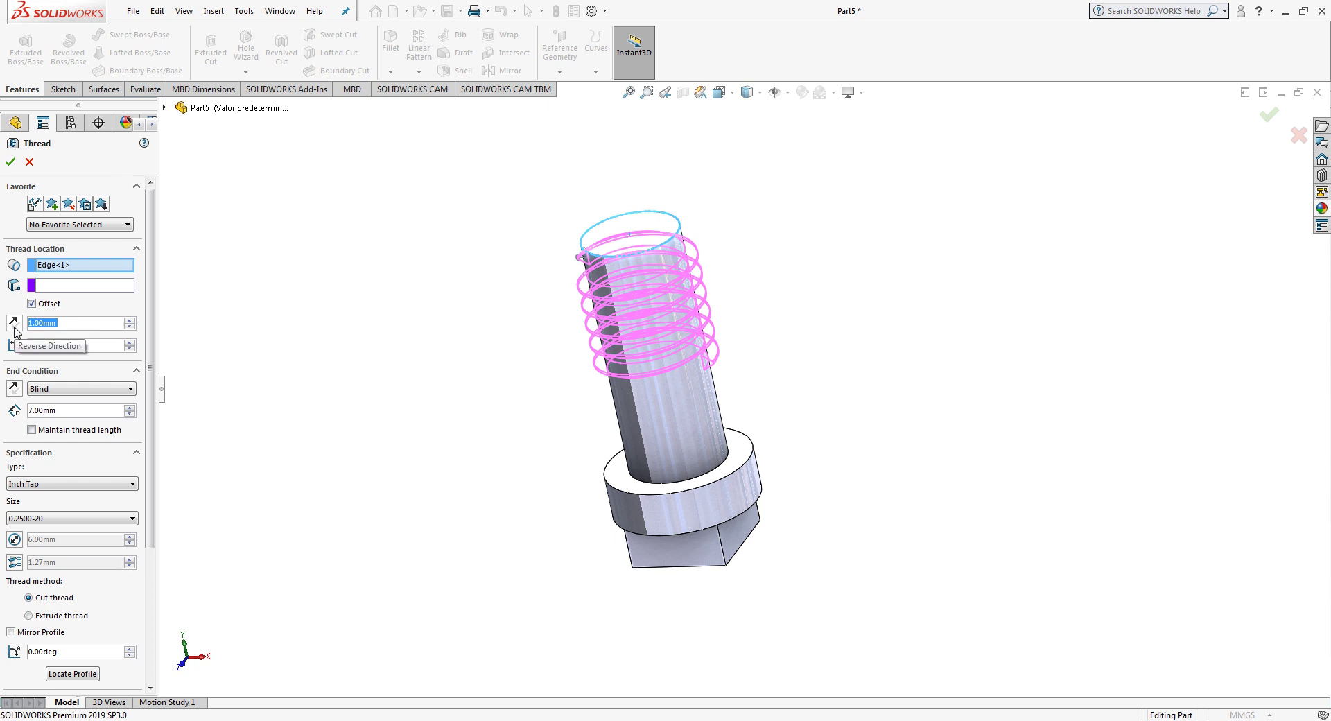
left_click(14, 325)
Step: Set the thread to Blind 7 mm, size 0.2500-20, mirror the profile, and accept
left_click(56, 394)
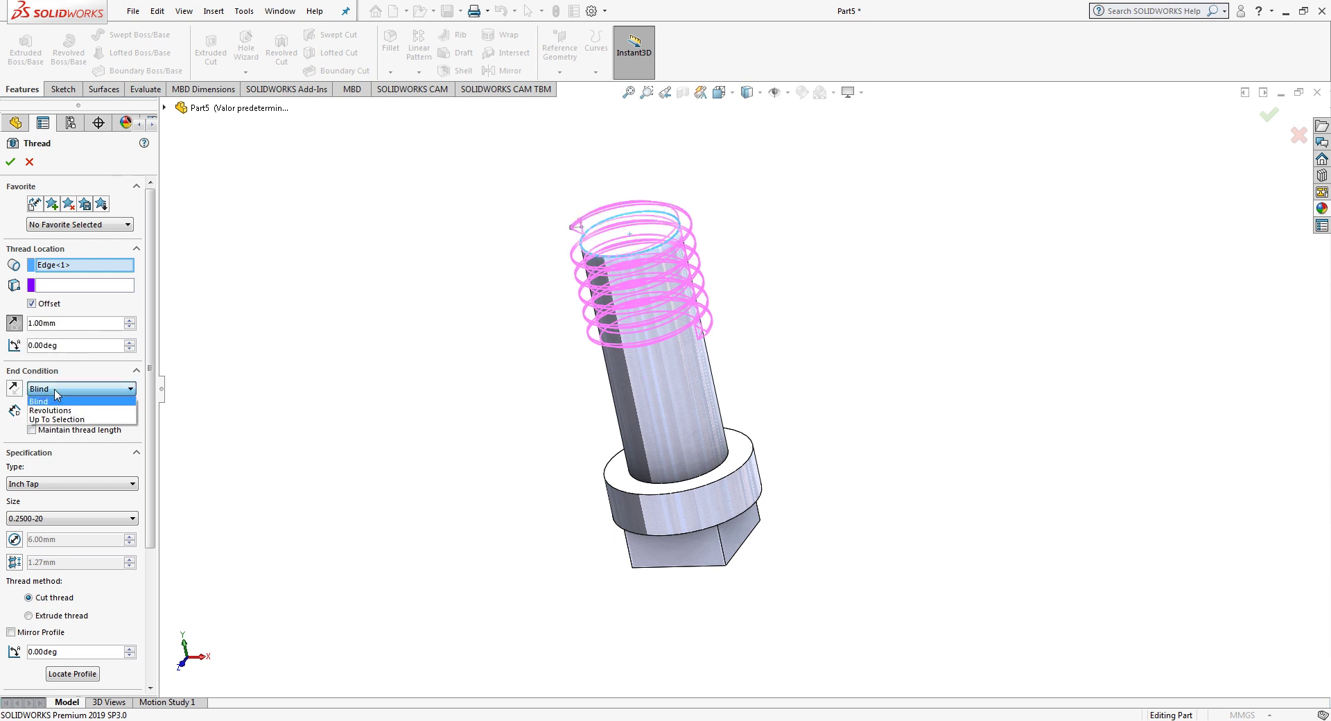
left_click(51, 402)
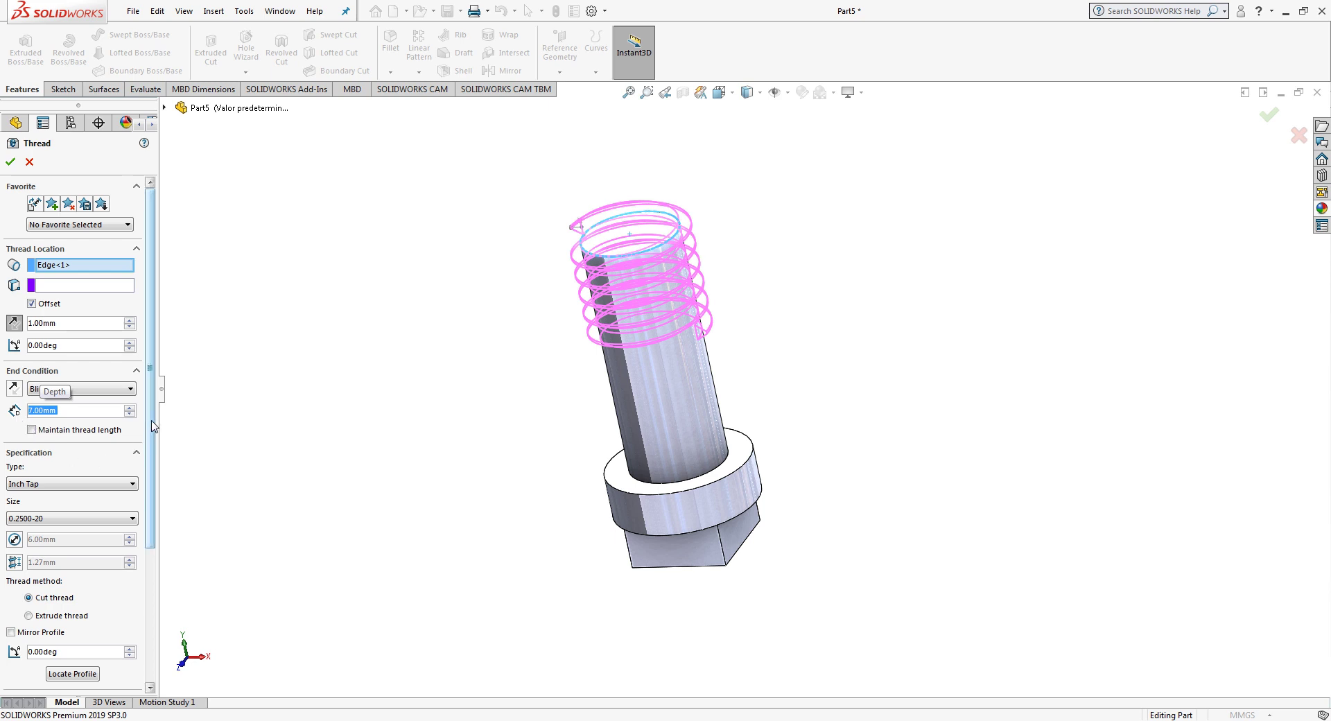
scroll(152, 437, "down", 1)
scroll(152, 437, "down", 3)
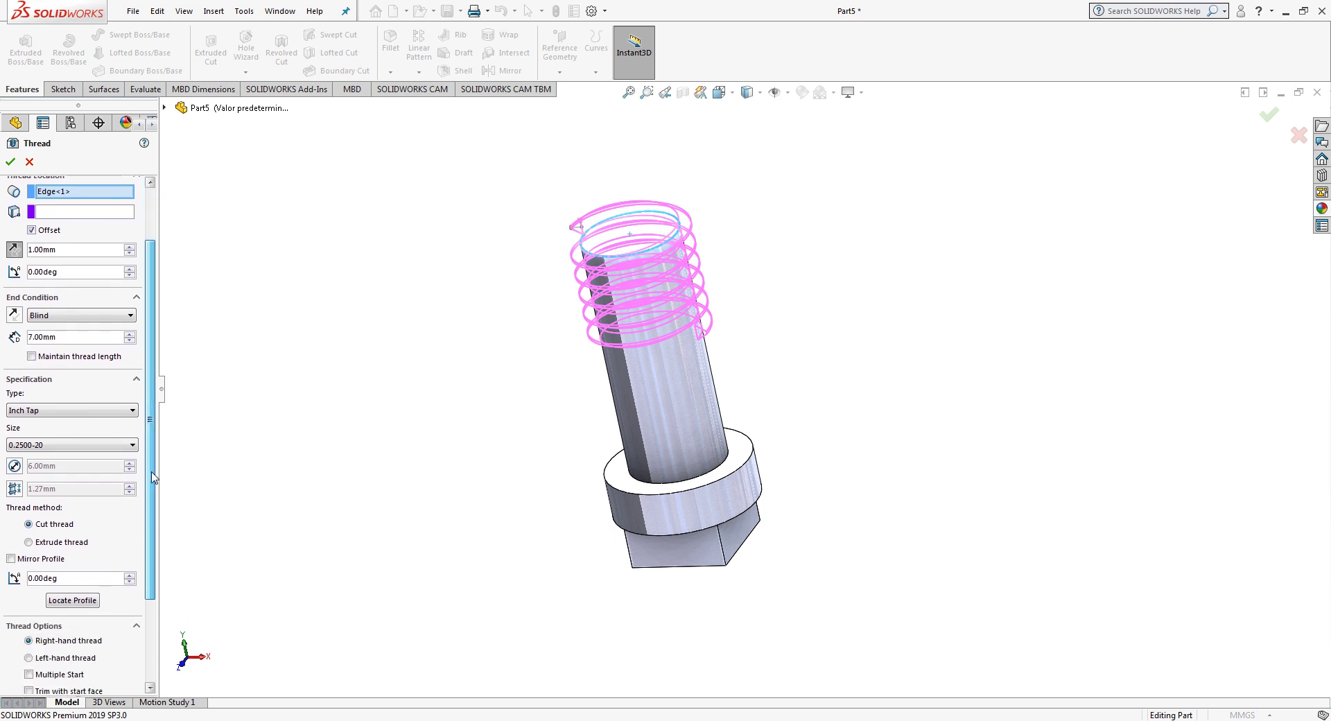
left_click(39, 445)
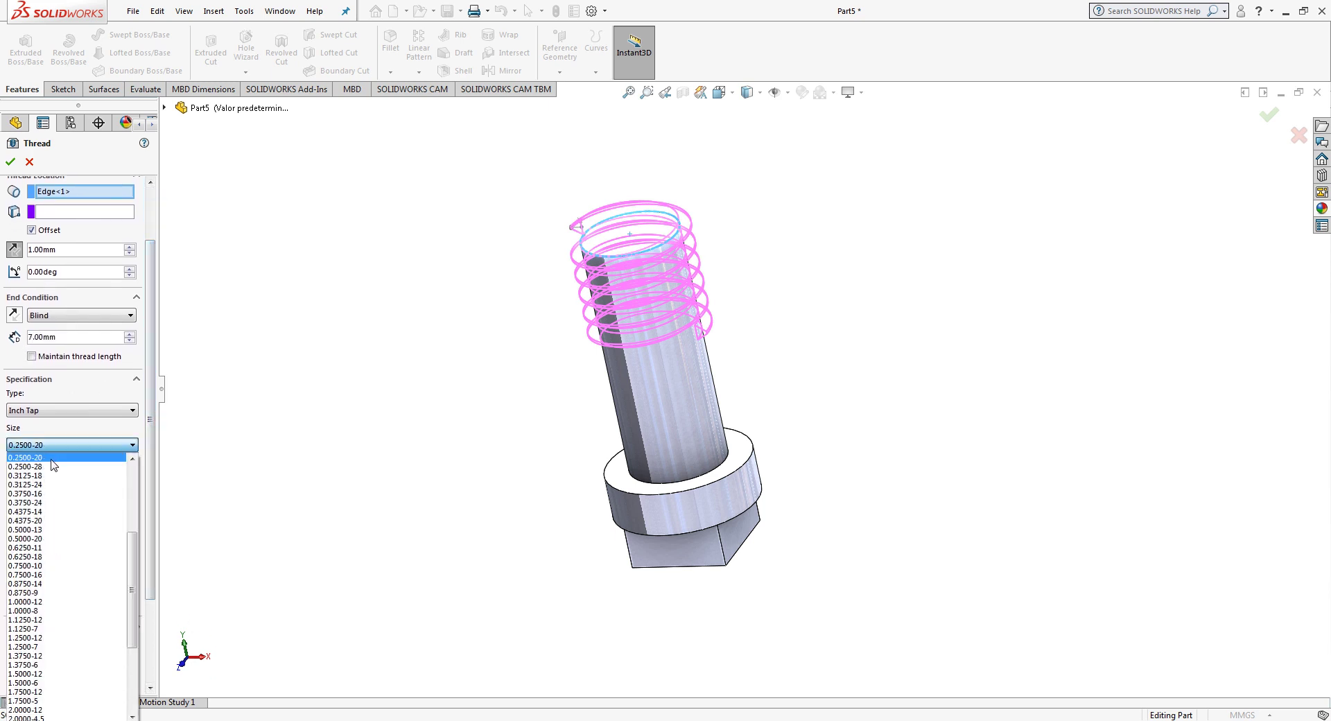
left_click(51, 459)
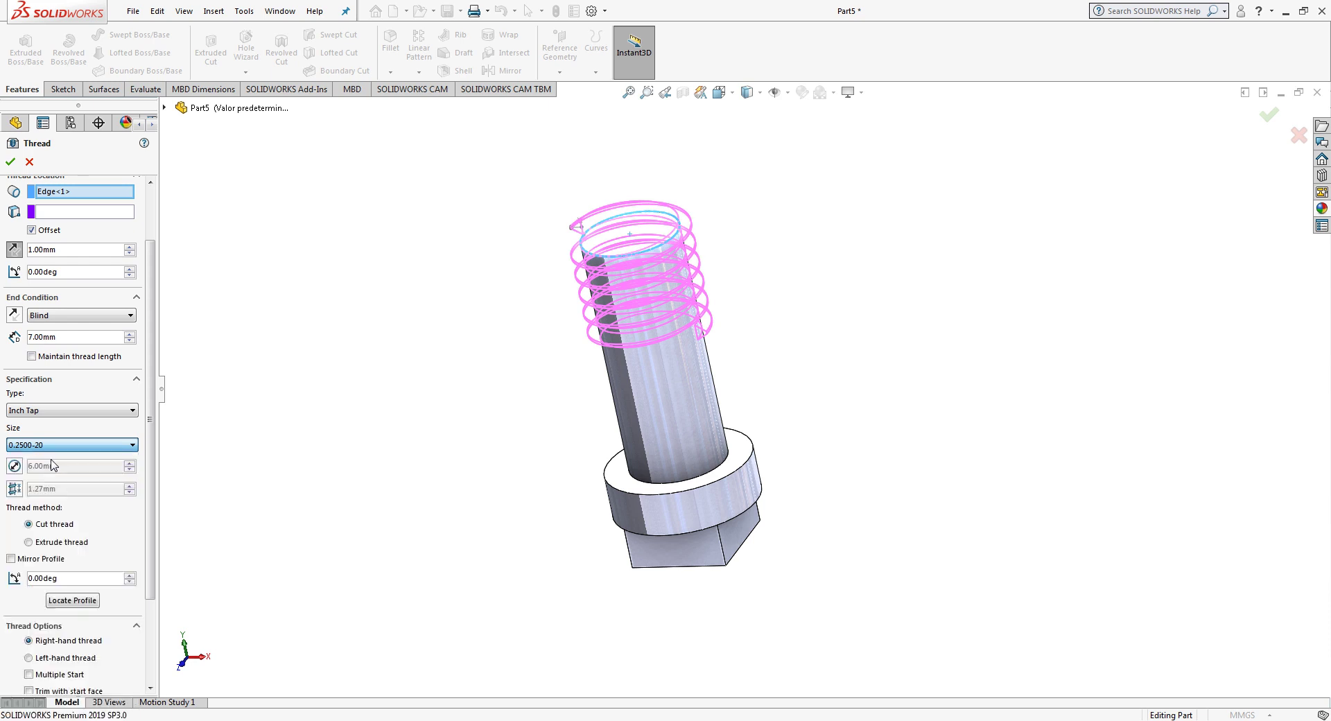
left_click(11, 559)
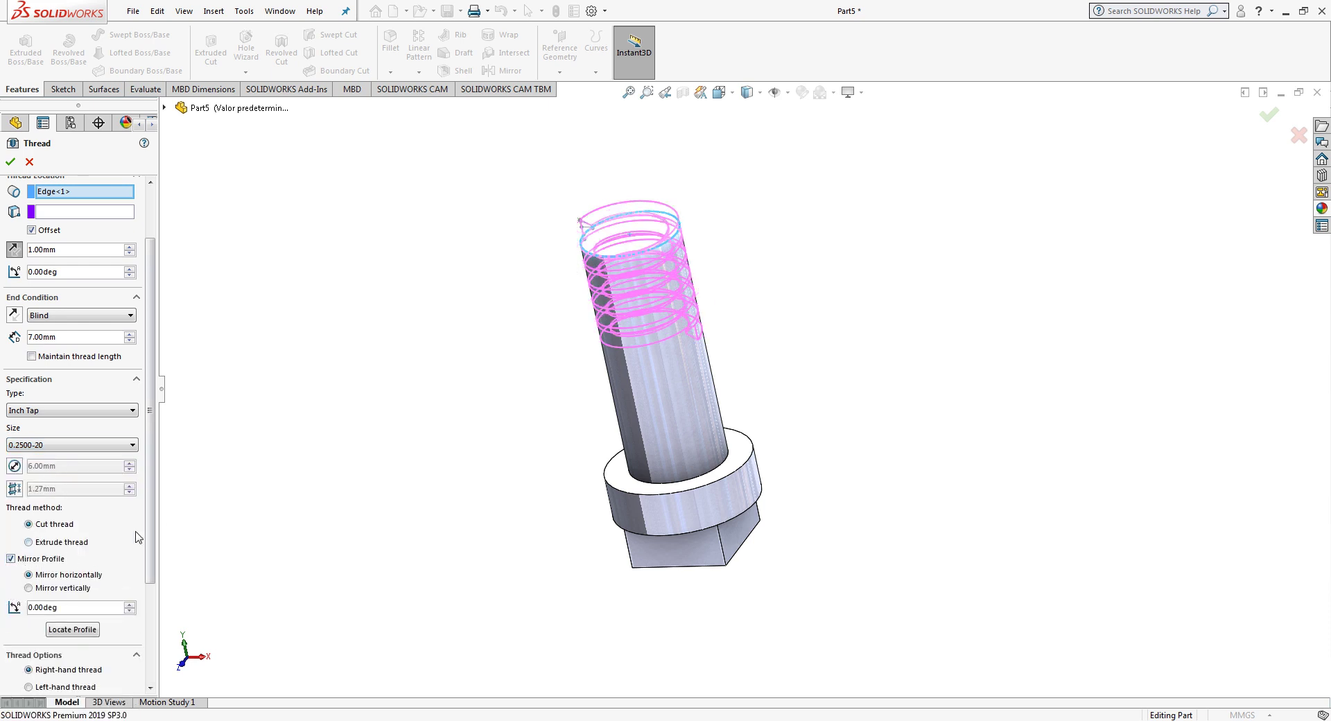
scroll(154, 554, "down", 2)
scroll(154, 554, "down", 3)
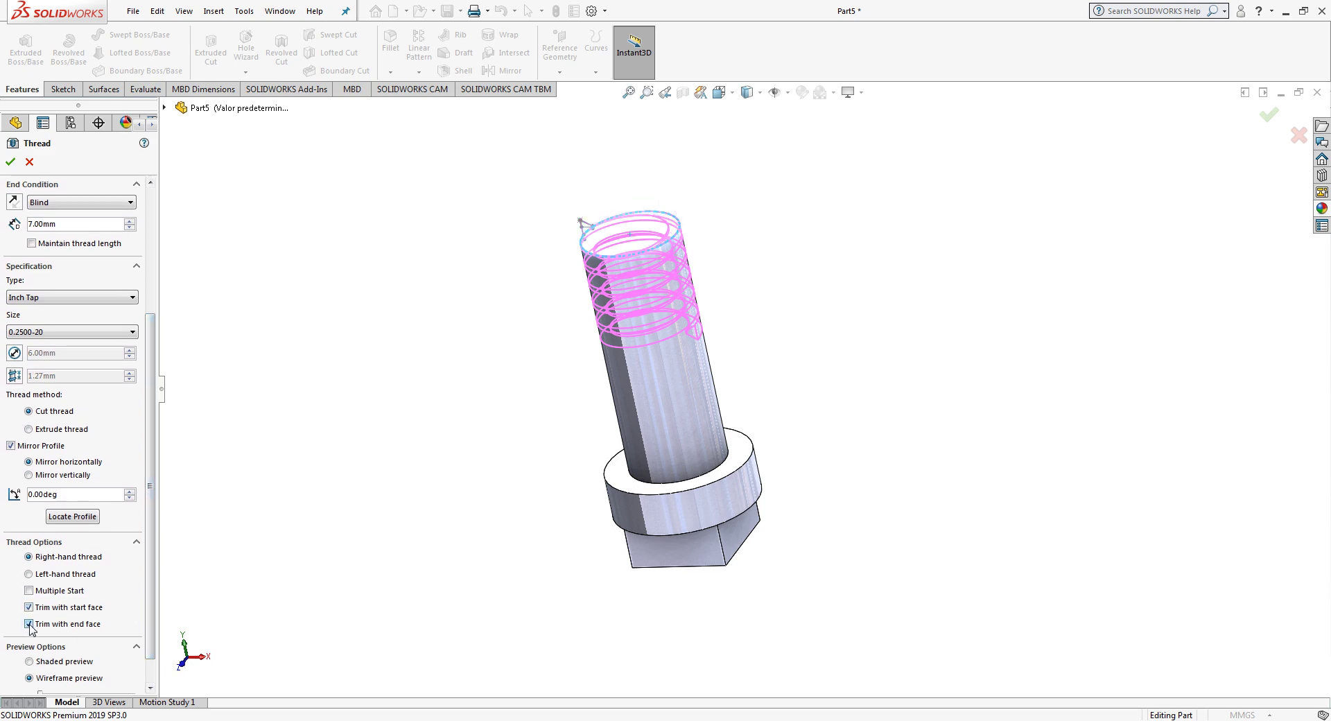
left_click(1270, 120)
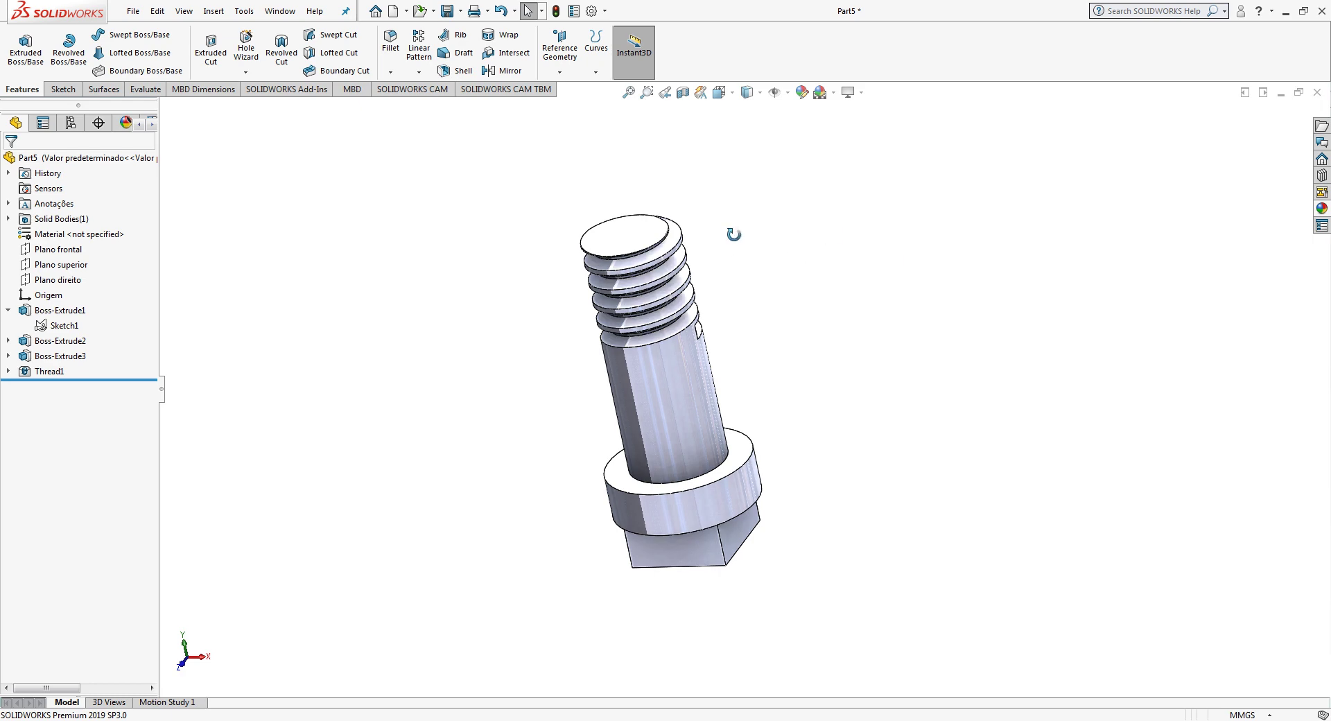
Step: Sketch a 6 mm diameter circle at the origin on the shaft's top face
middle_click_drag(733, 234, 722, 312)
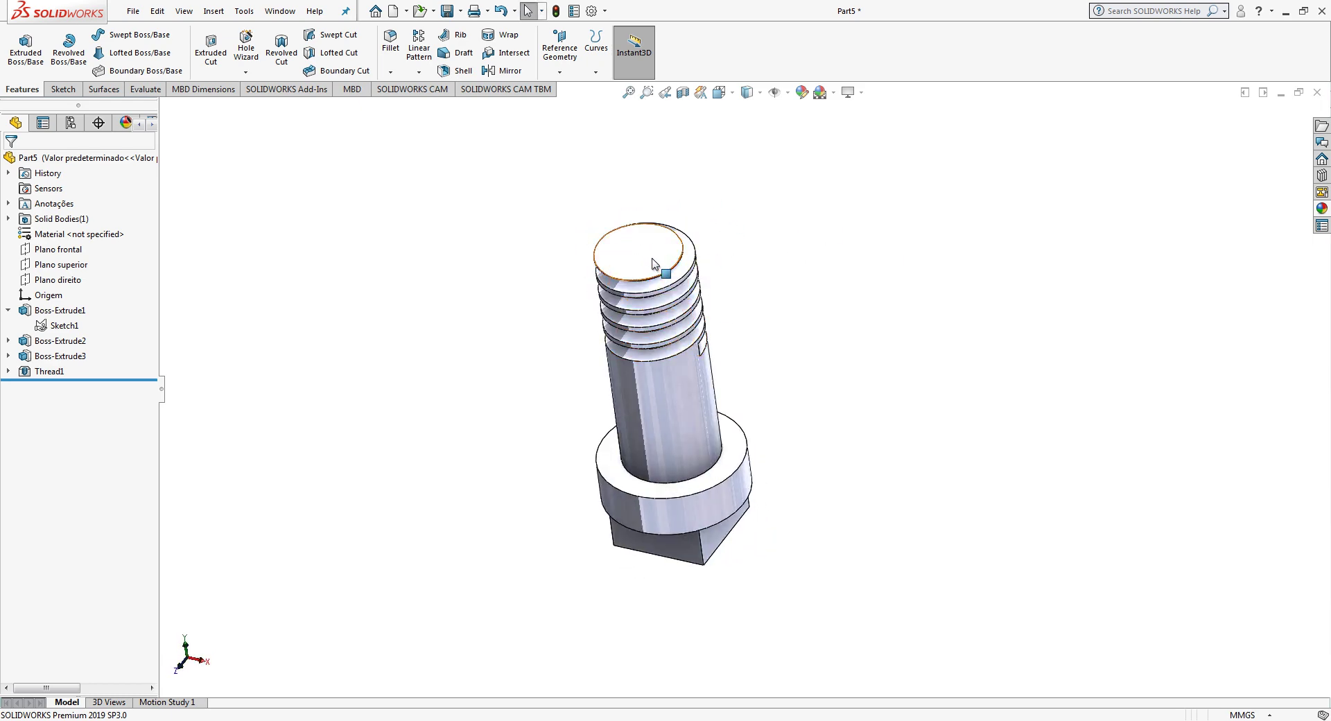
right_click(652, 264)
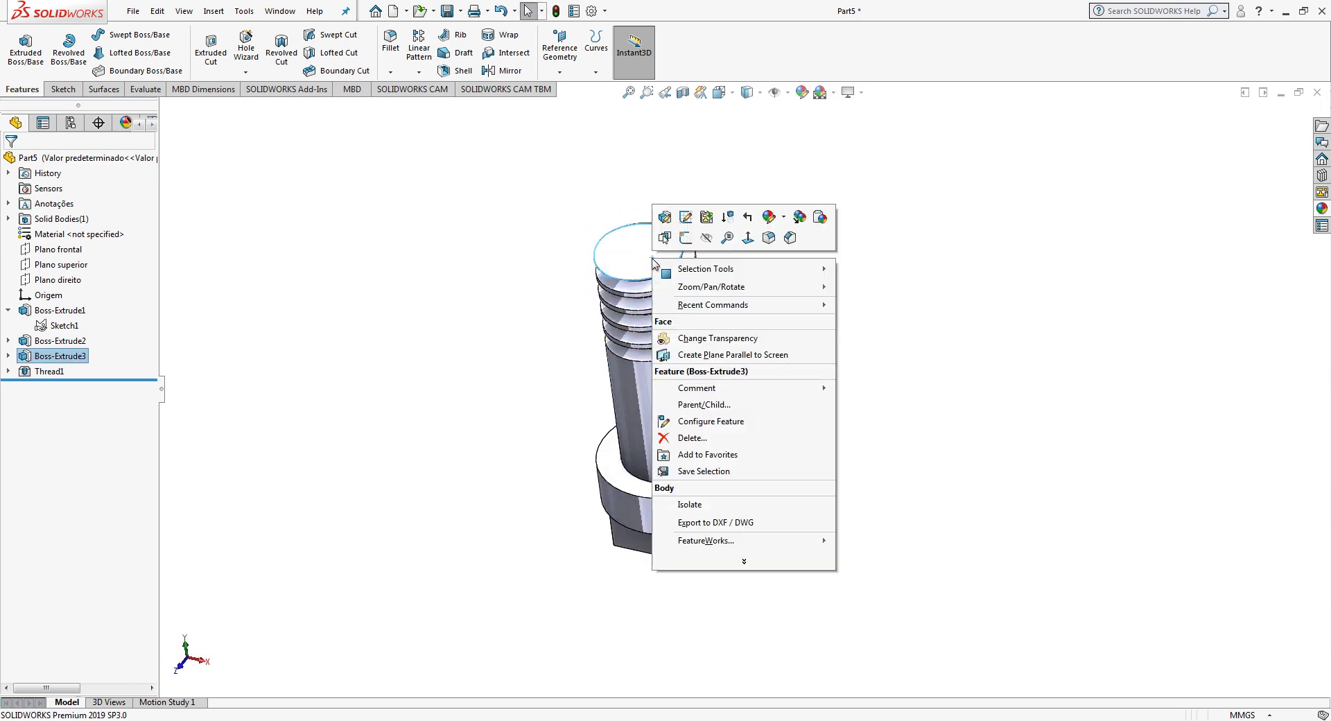
left_click(686, 237)
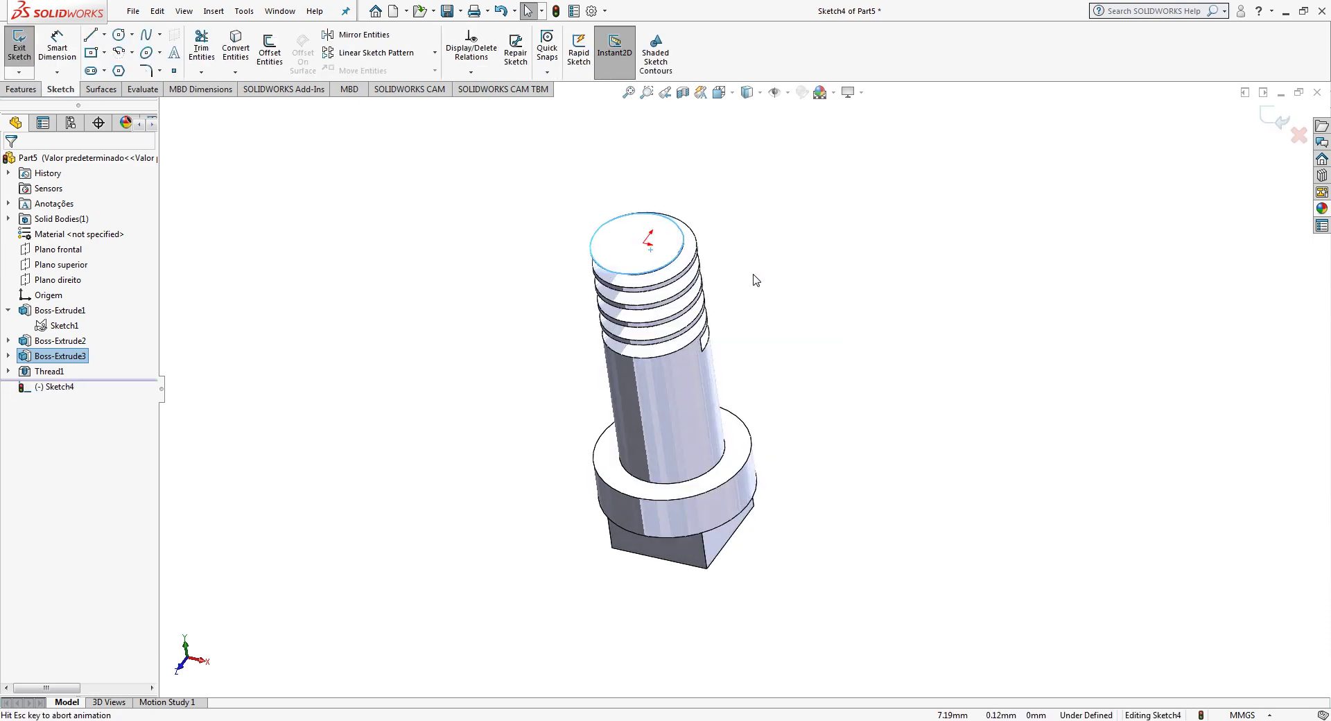
left_click(119, 34)
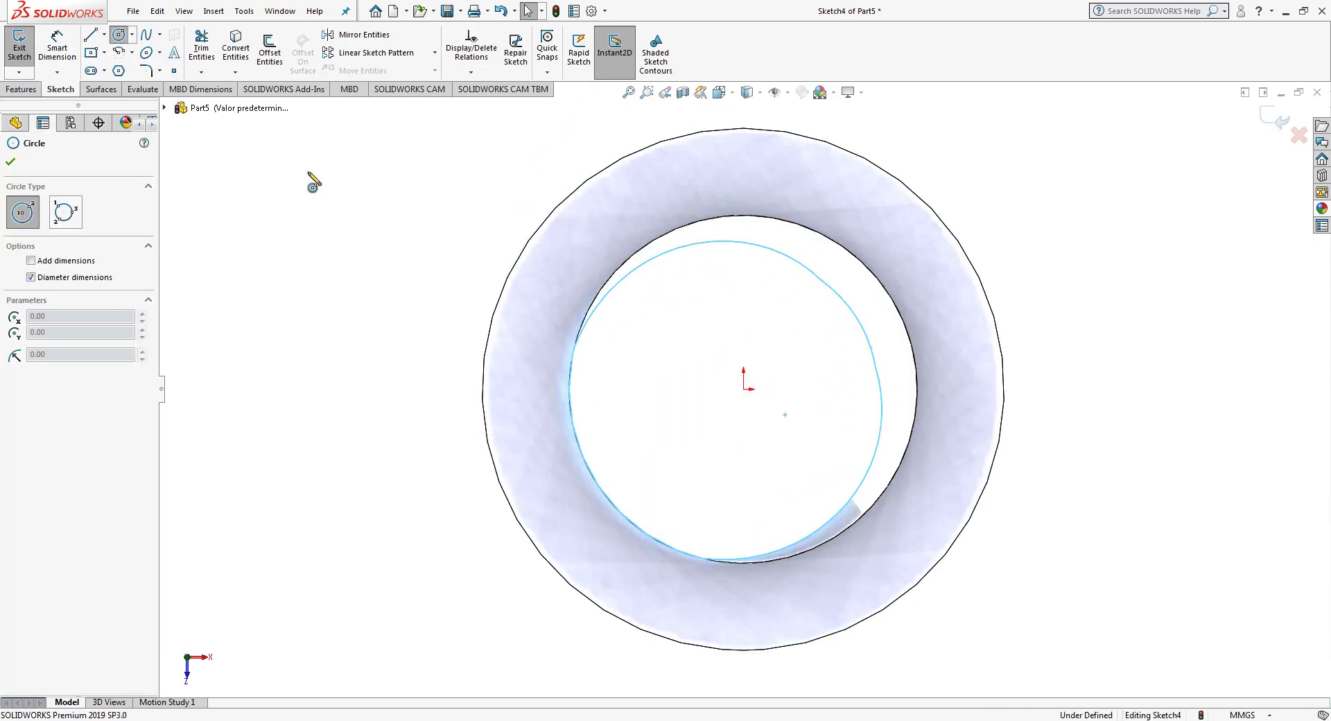
left_click(743, 389)
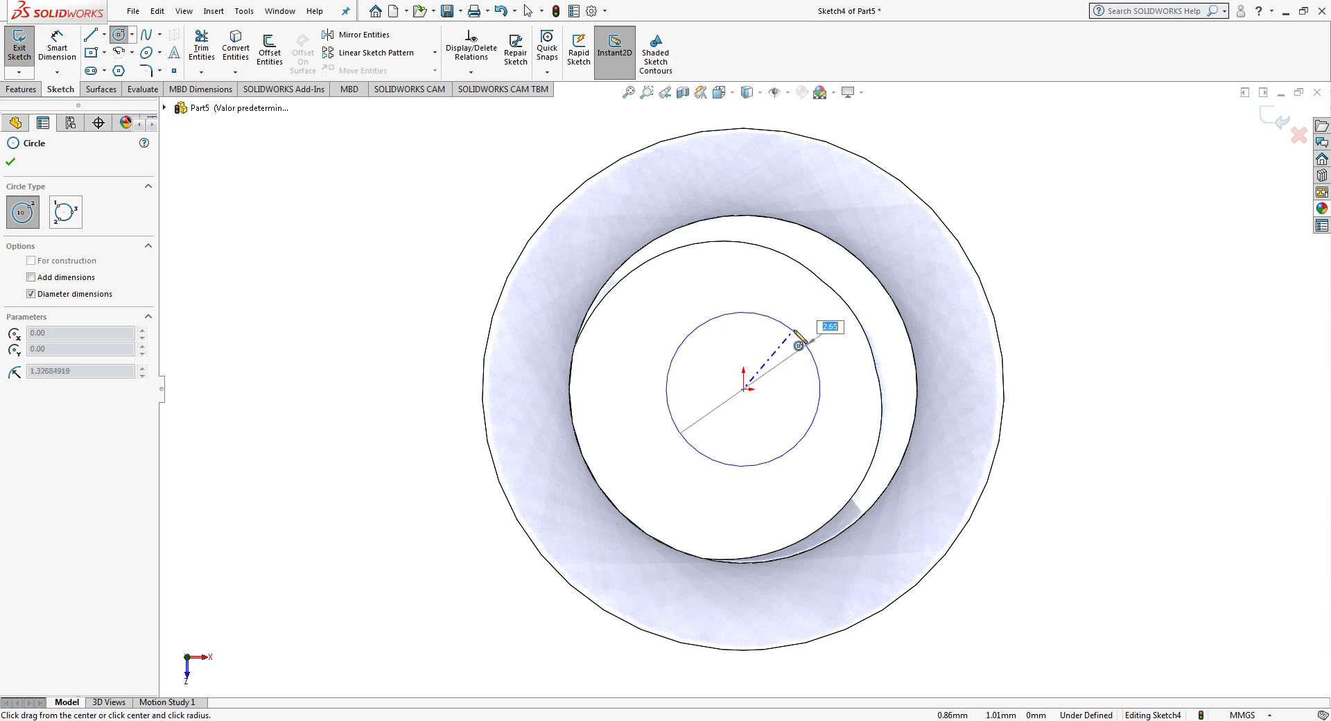
left_click(835, 241)
key("Escape")
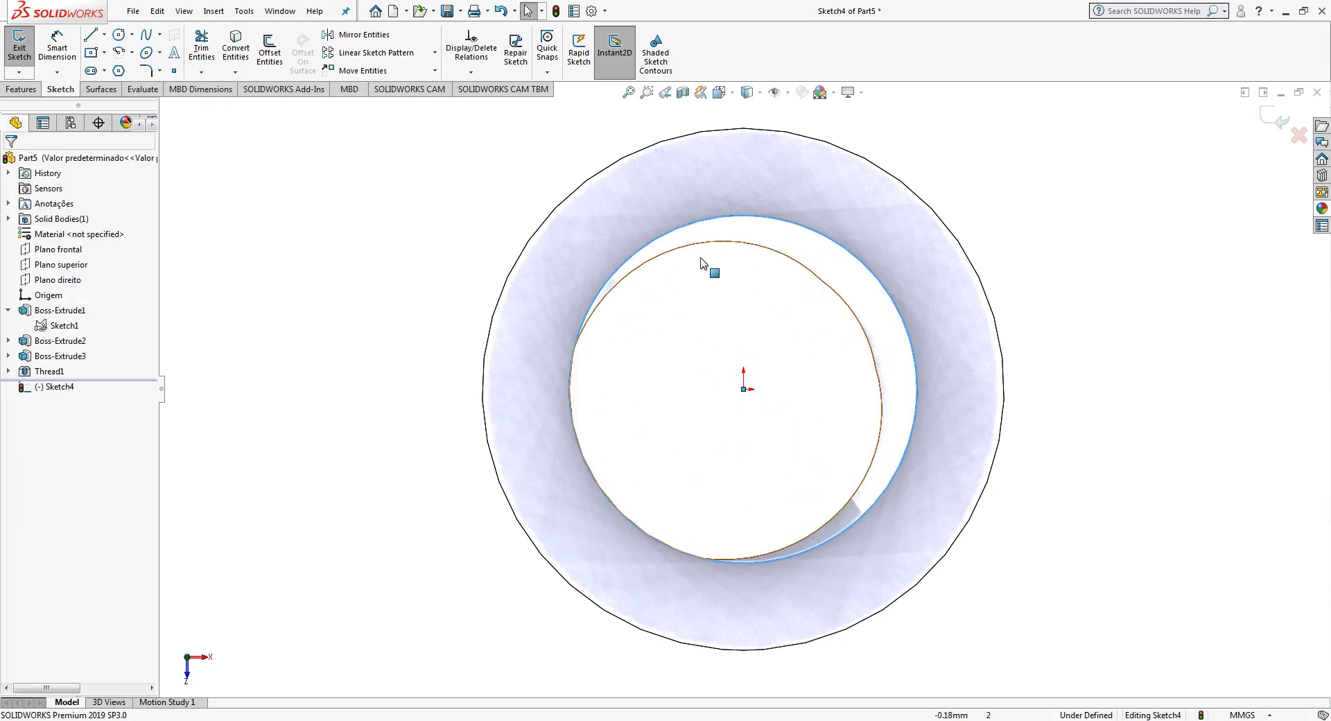
left_click(572, 378)
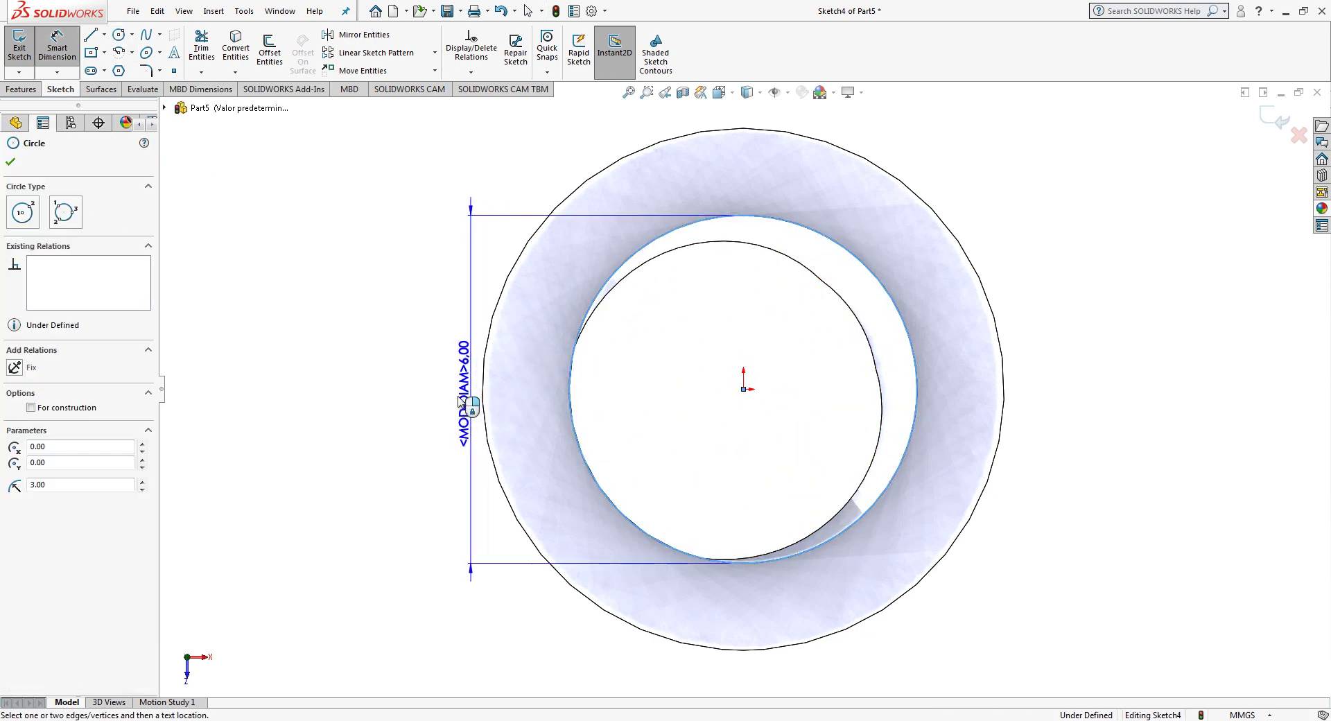
left_click(441, 406)
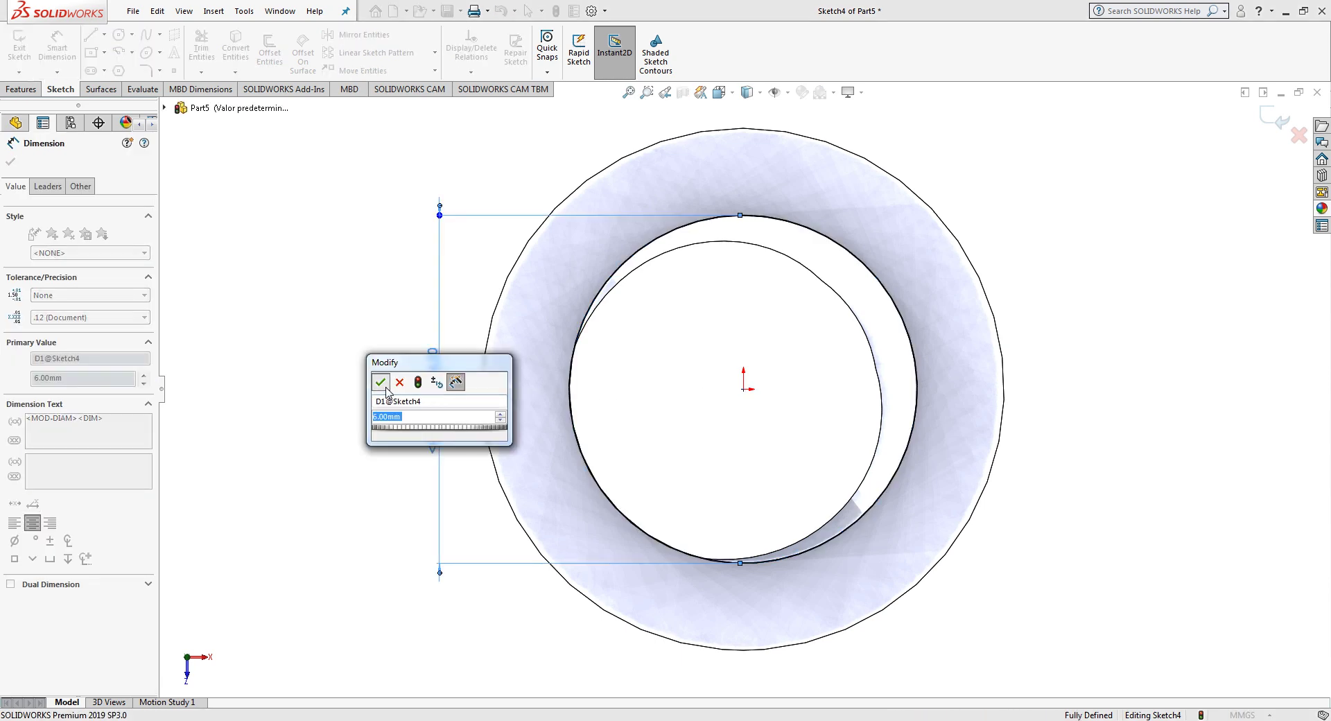
left_click(386, 389)
Step: Draw a vertical line through the circle's centre and trim it to a half-circle
left_click(91, 35)
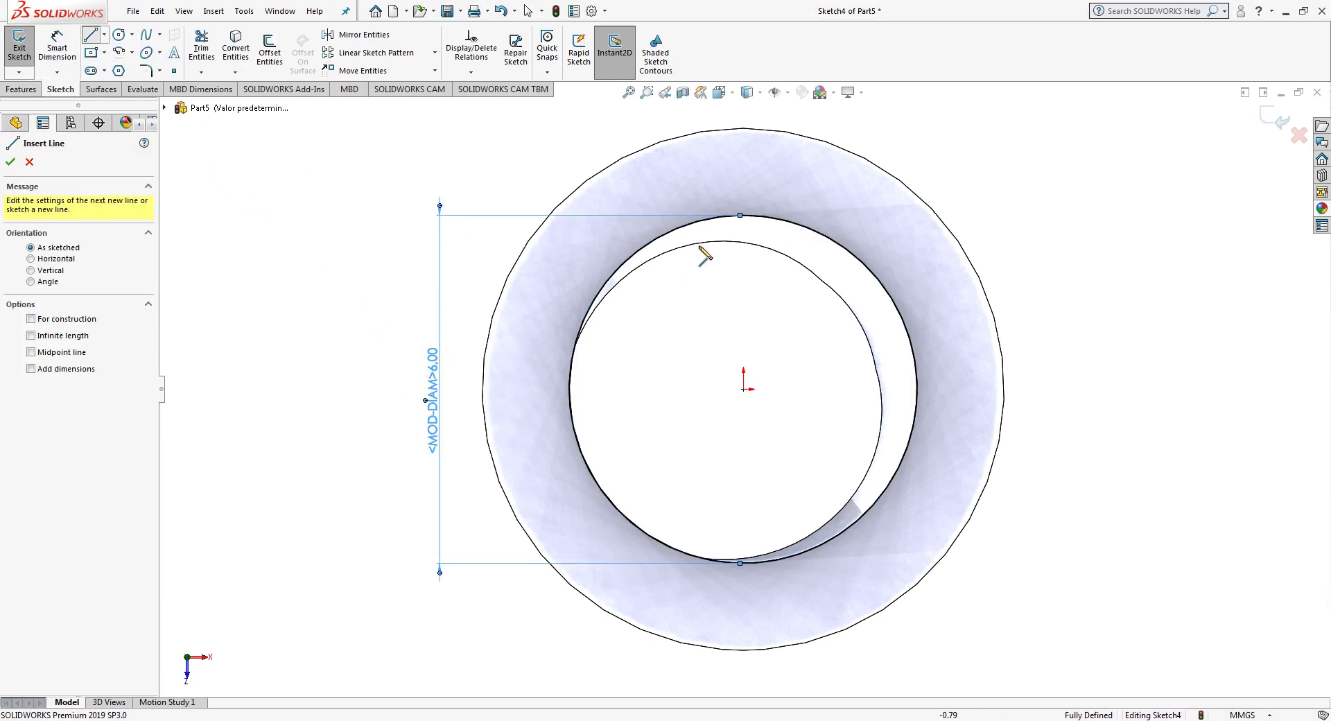
left_click(743, 215)
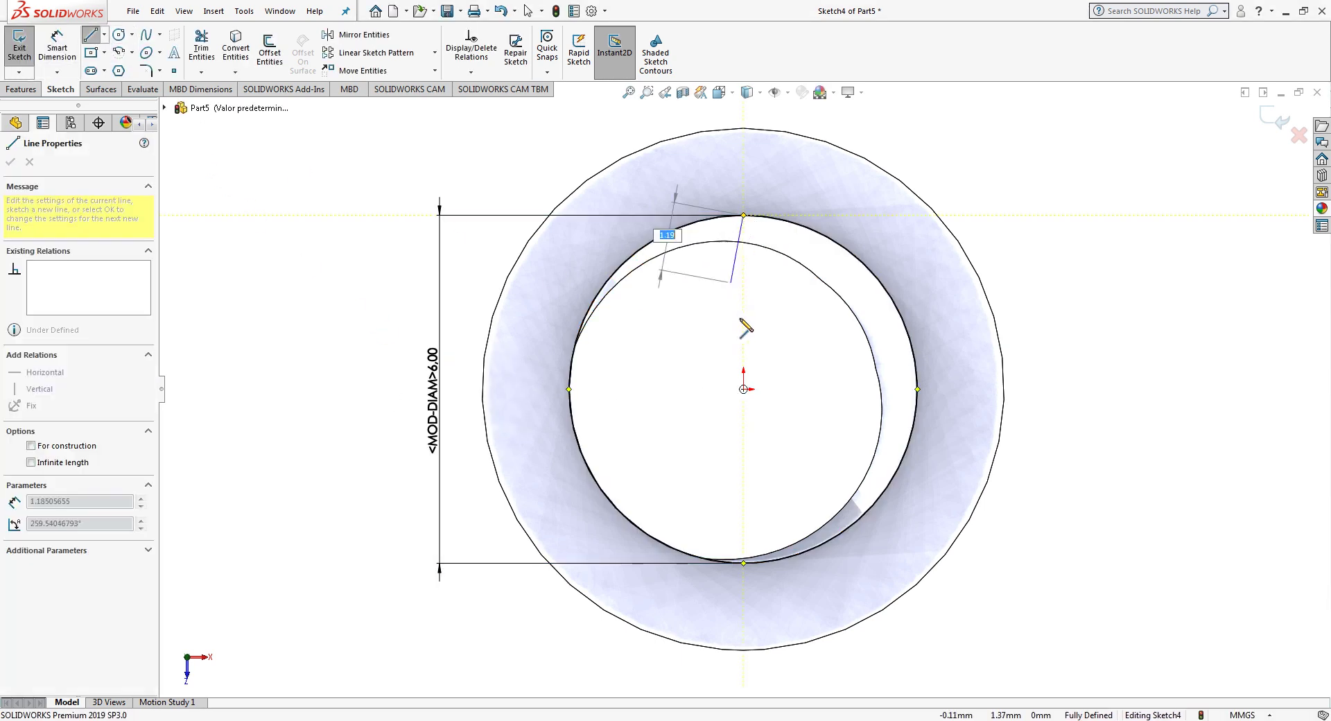
left_click(743, 562)
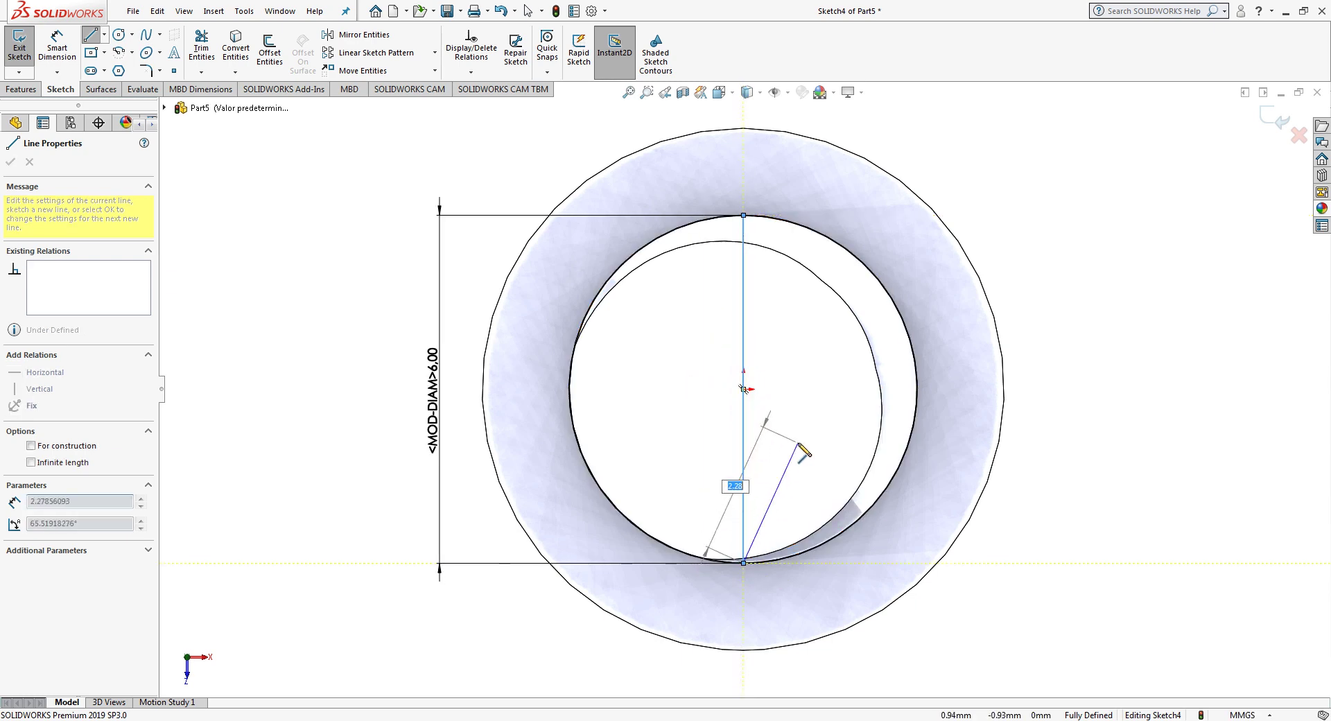
key("Escape")
left_click(202, 43)
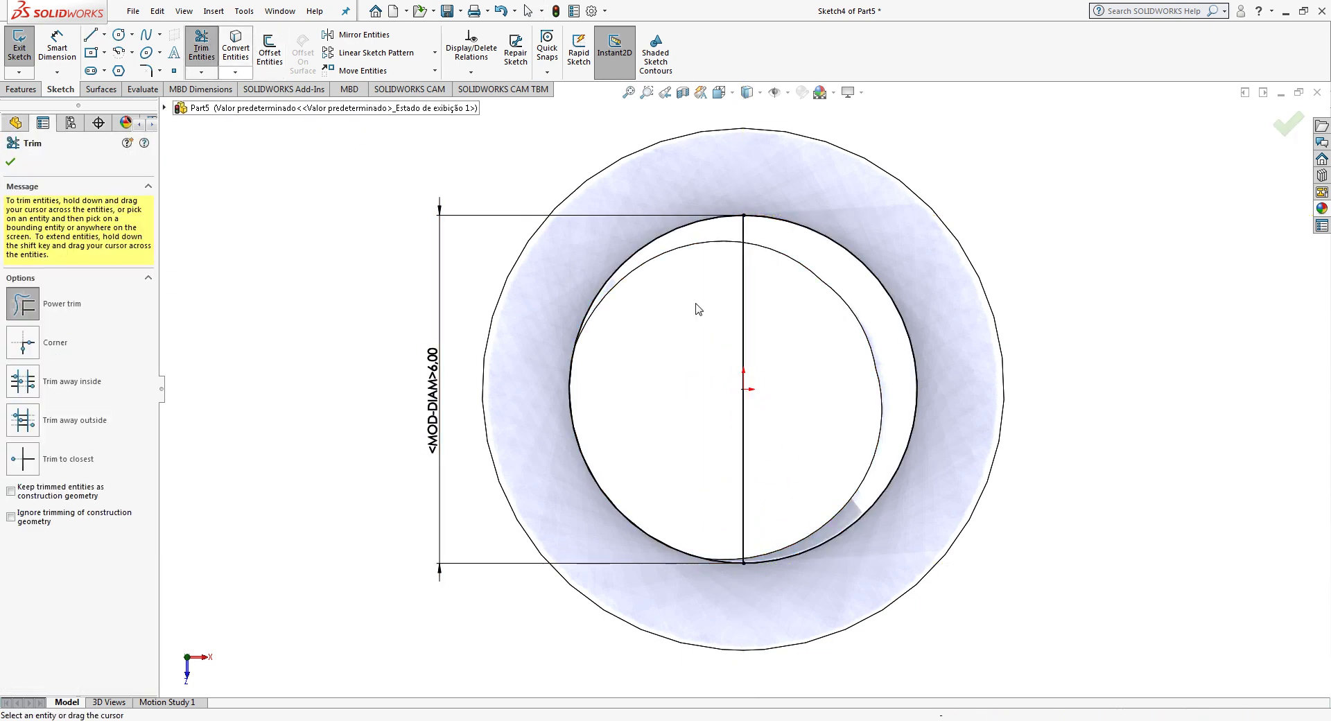
left_click(1287, 126)
key("ctrl+7")
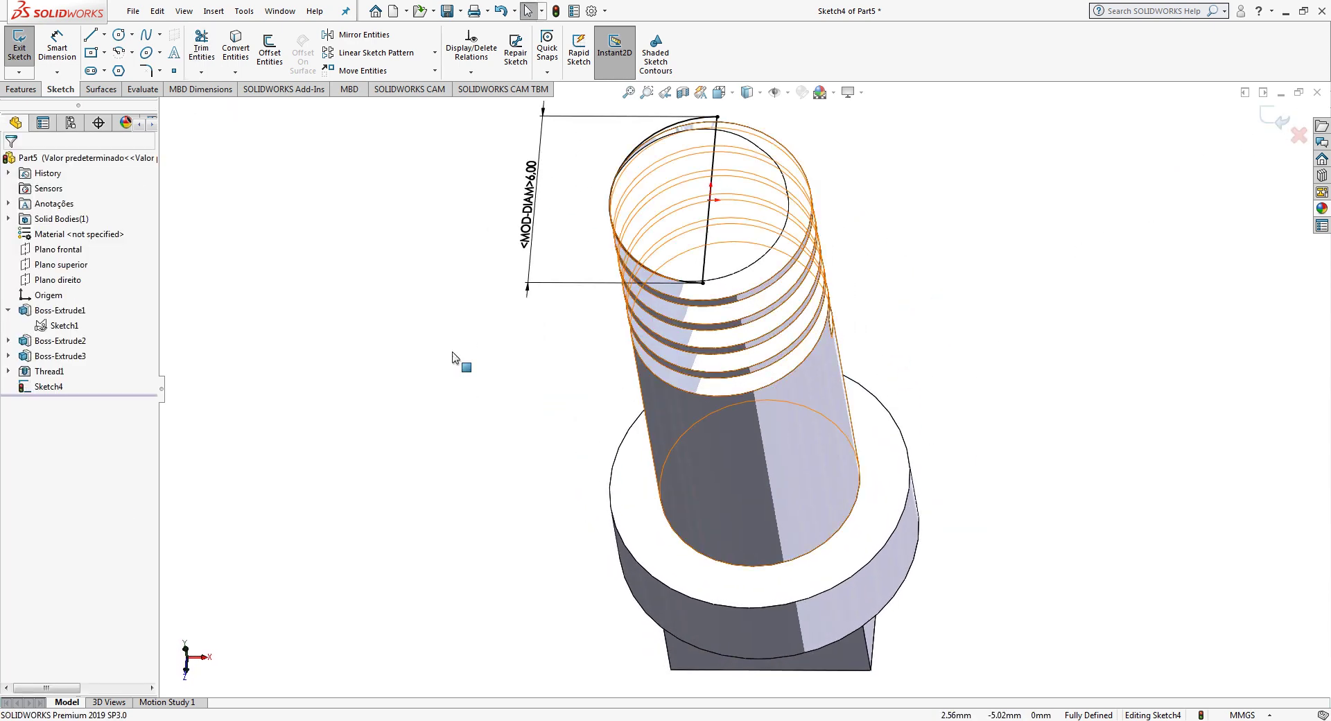
left_click(48, 386)
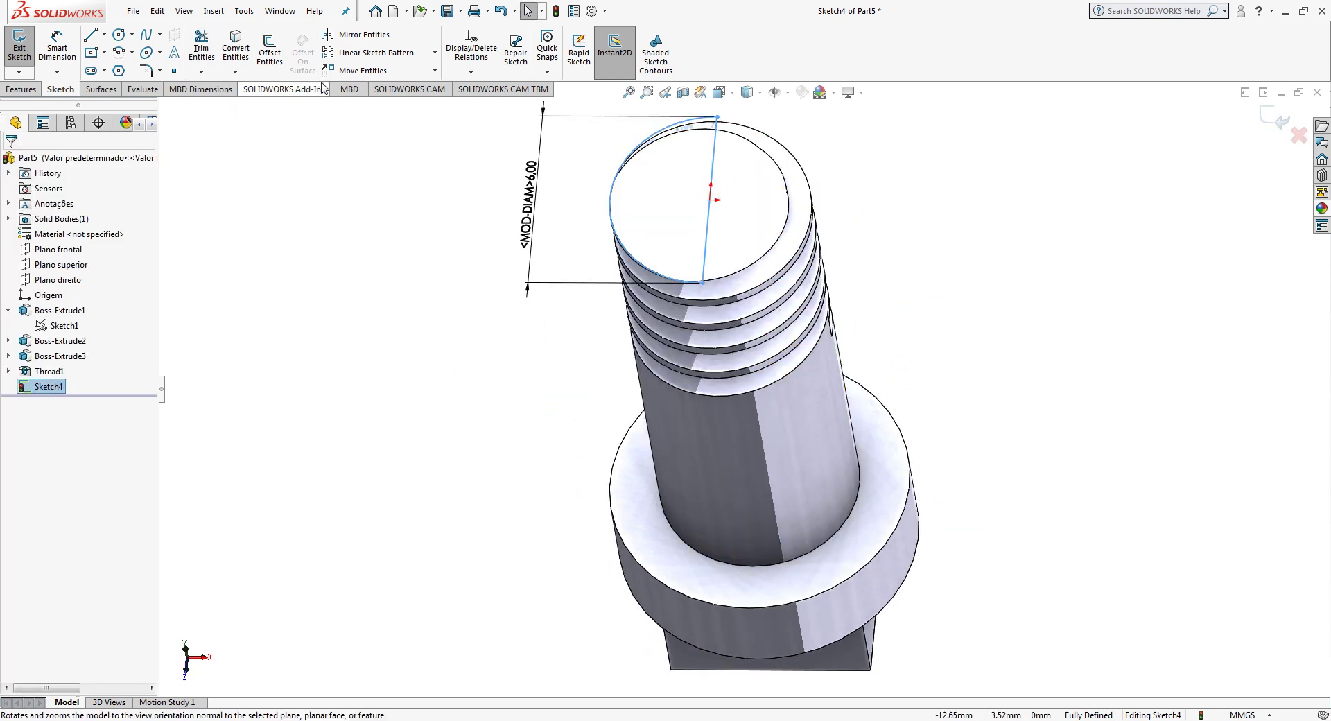
left_click(21, 89)
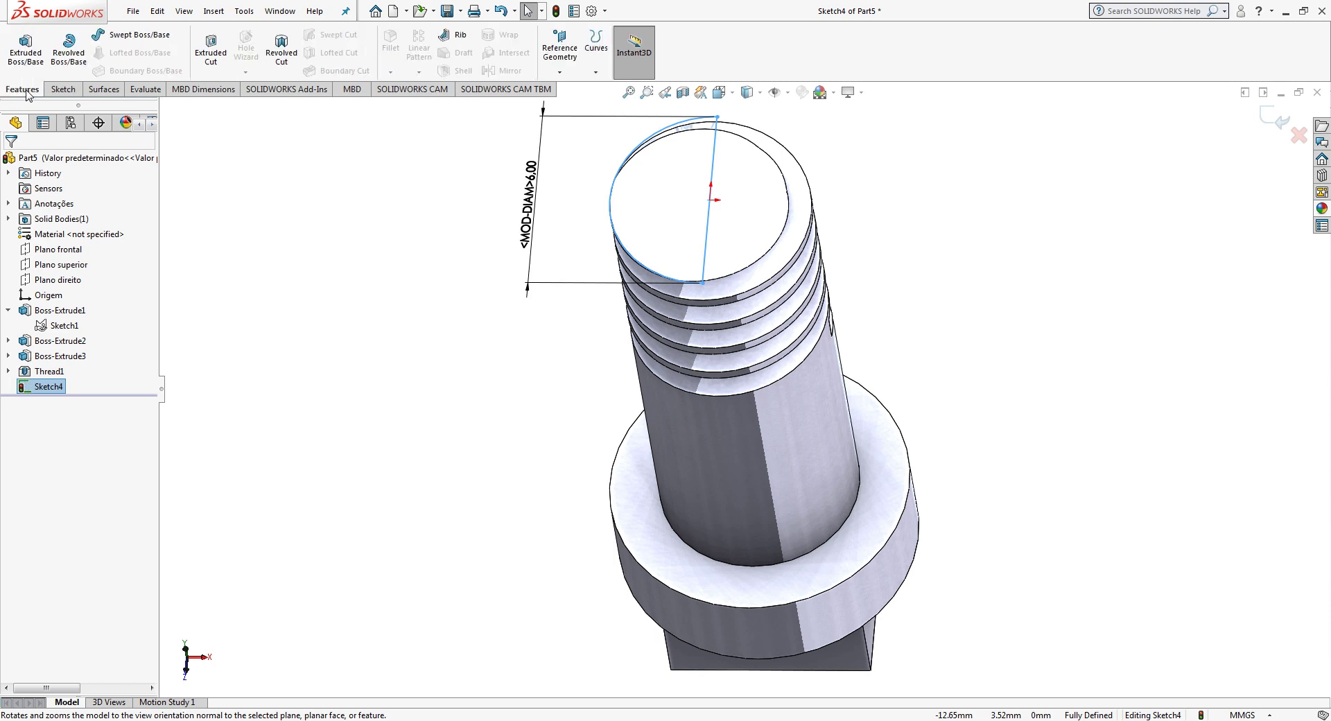
Step: Extrude-cut the half-circle Sketch4 8 mm blind into the shaft's tip
left_click(211, 50)
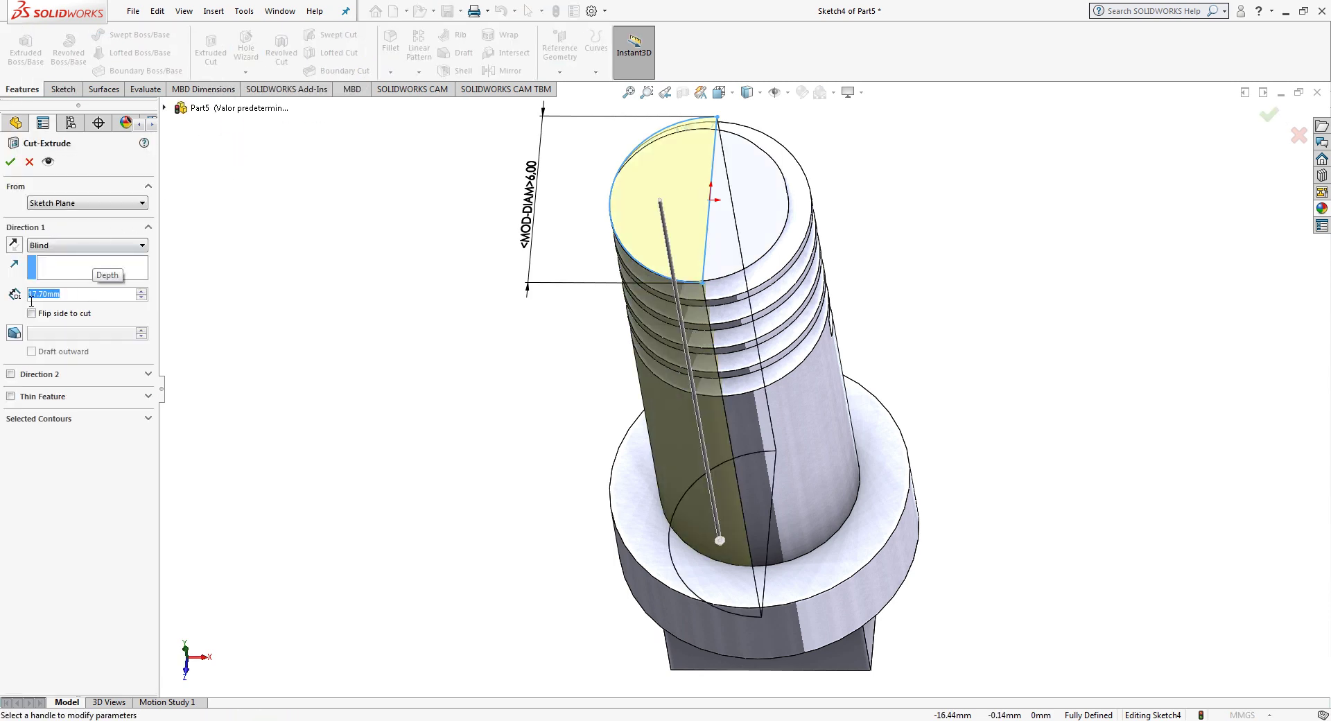
type("8")
key("Return")
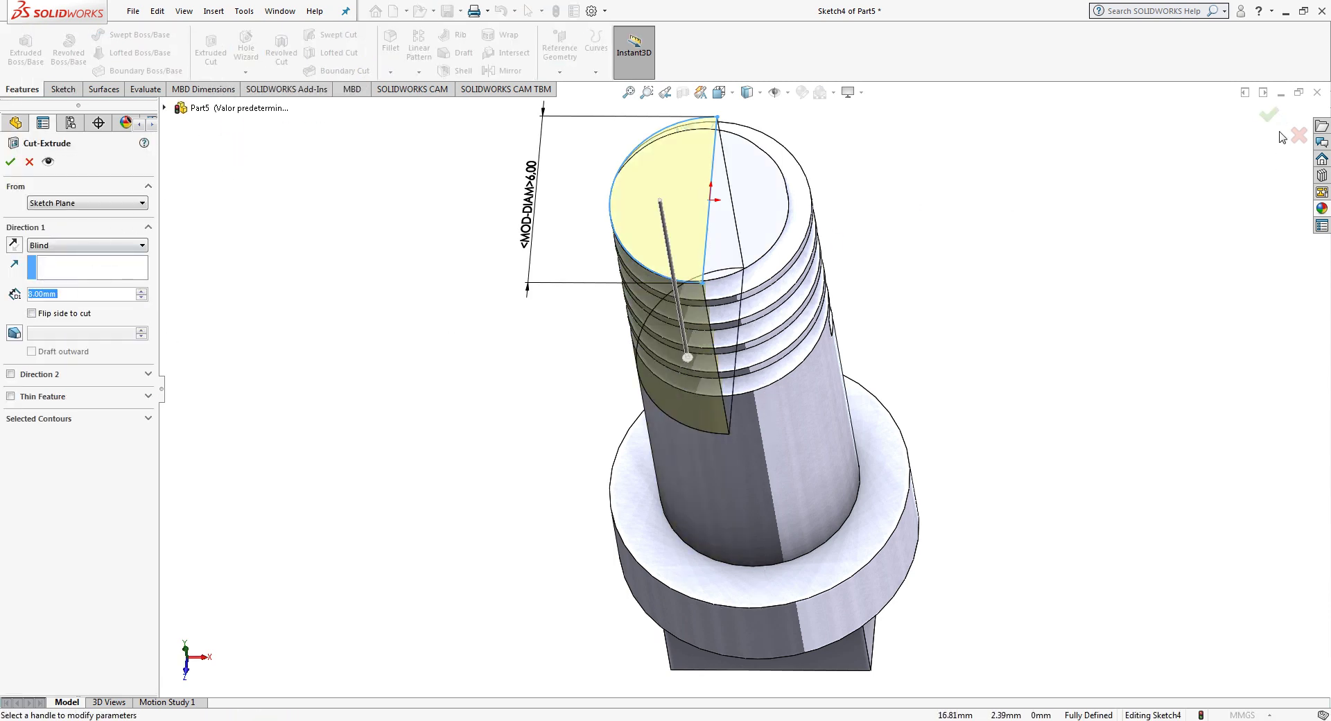
left_click(1269, 115)
mouse_move(909, 249)
middle_mouse_down()
mouse_move(872, 262)
mouse_move(858, 128)
mouse_move(570, 202)
mouse_move(671, 318)
middle_mouse_up()
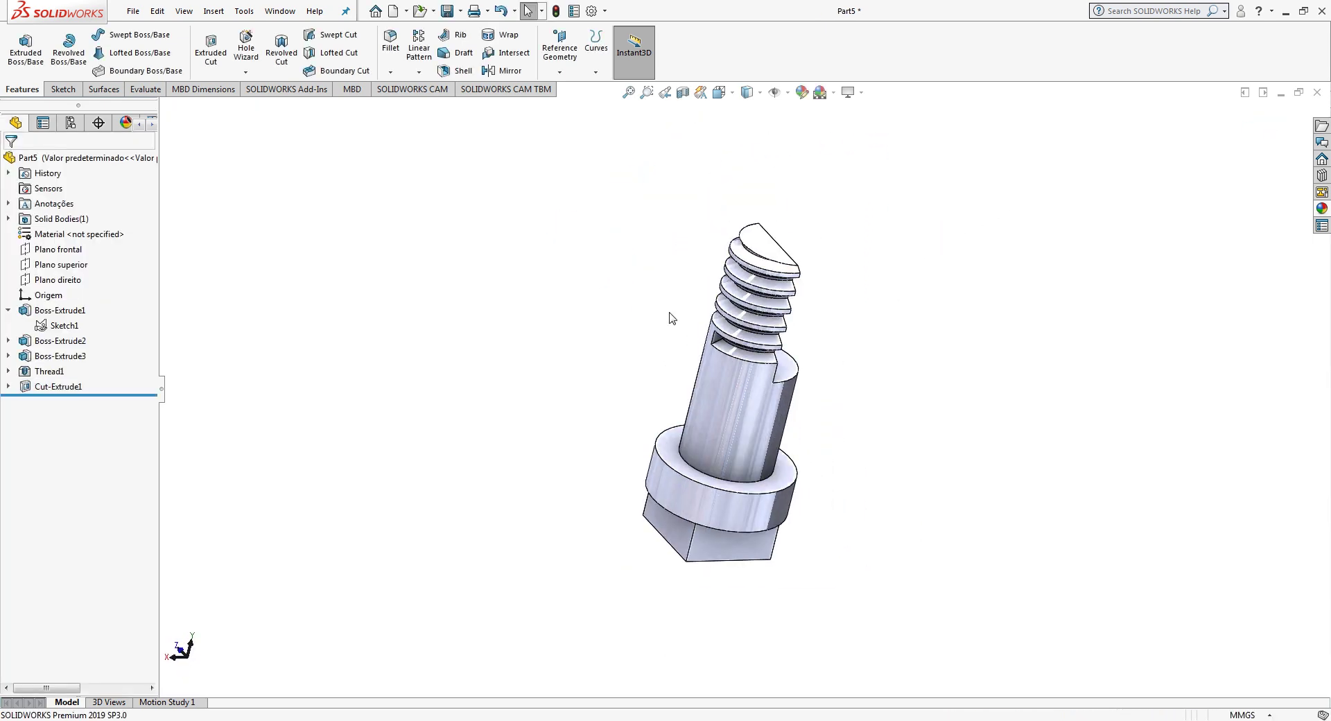
Step: Apply the polished bronze metal appearance to the bolt
left_click(1321, 209)
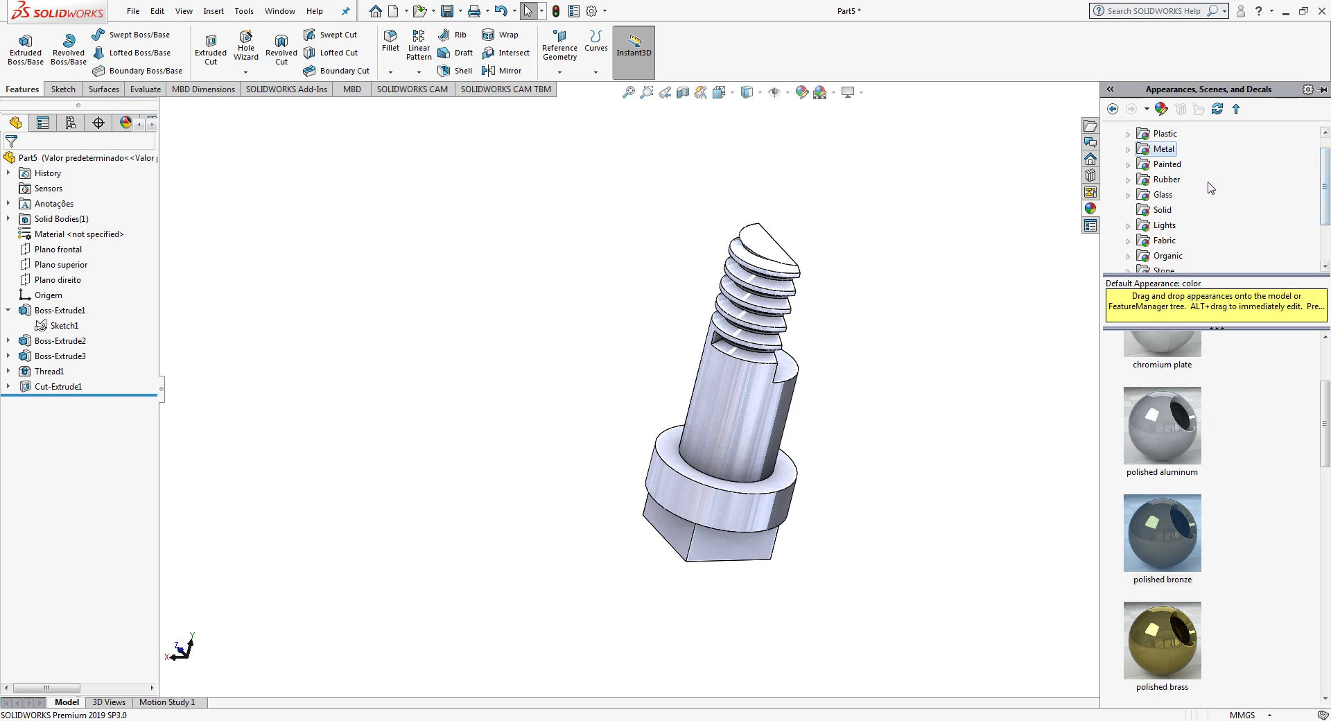
double_click(1170, 555)
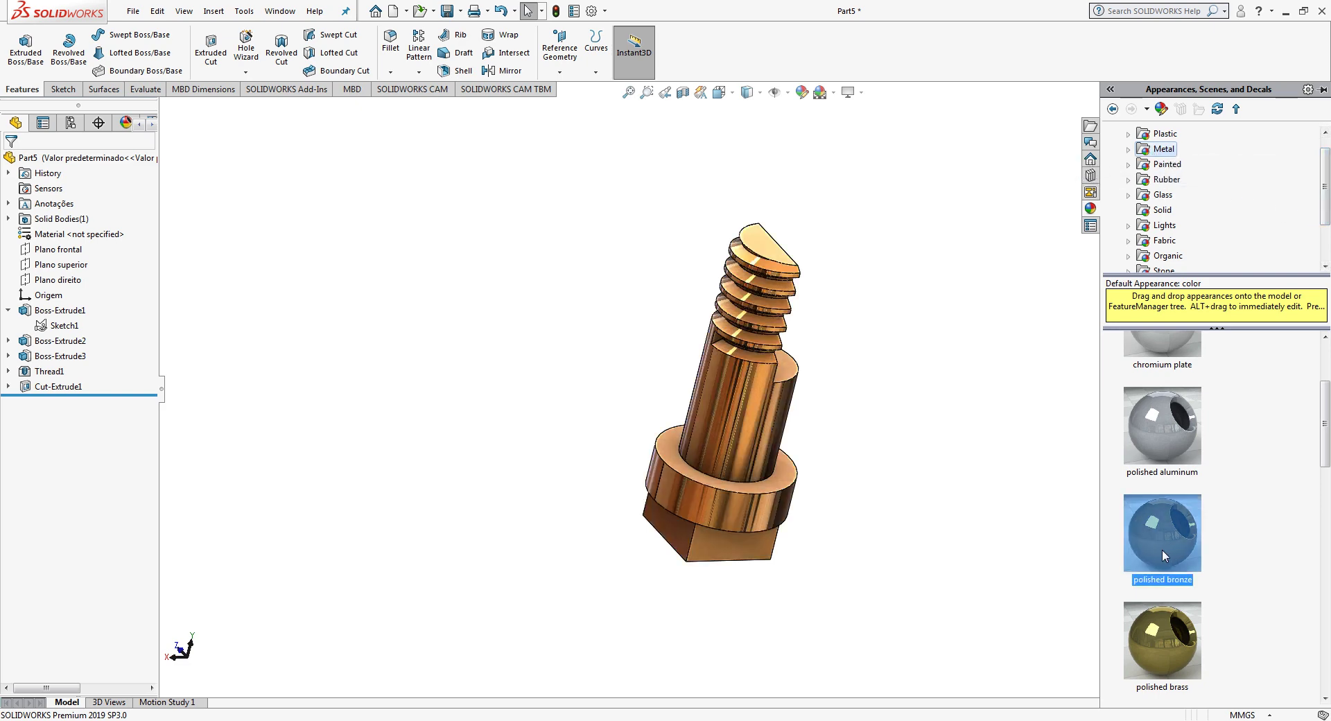
mouse_move(915, 446)
middle_mouse_down()
mouse_move(870, 377)
mouse_move(908, 335)
mouse_move(935, 407)
middle_mouse_up()
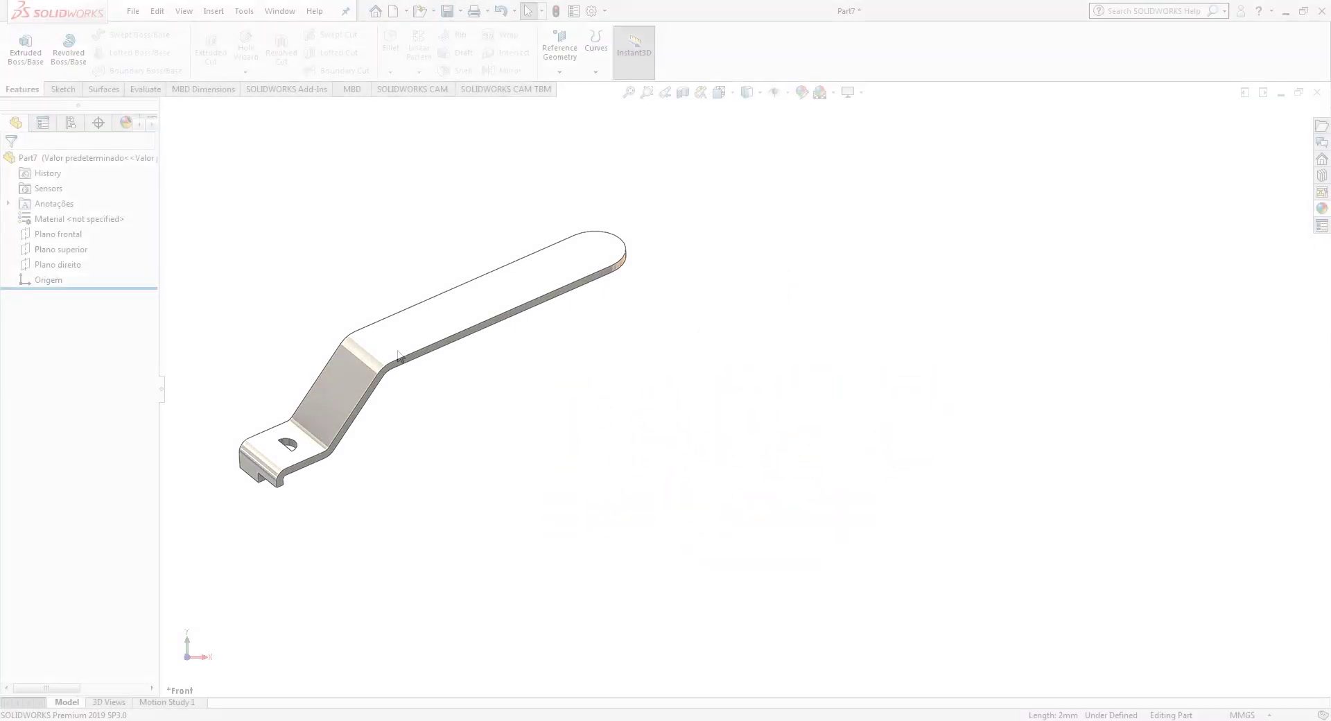
Step: On Plano frontal, draw vertical, horizontal, angled and long horizontal lines from the origin
left_click(59, 234)
left_click(66, 90)
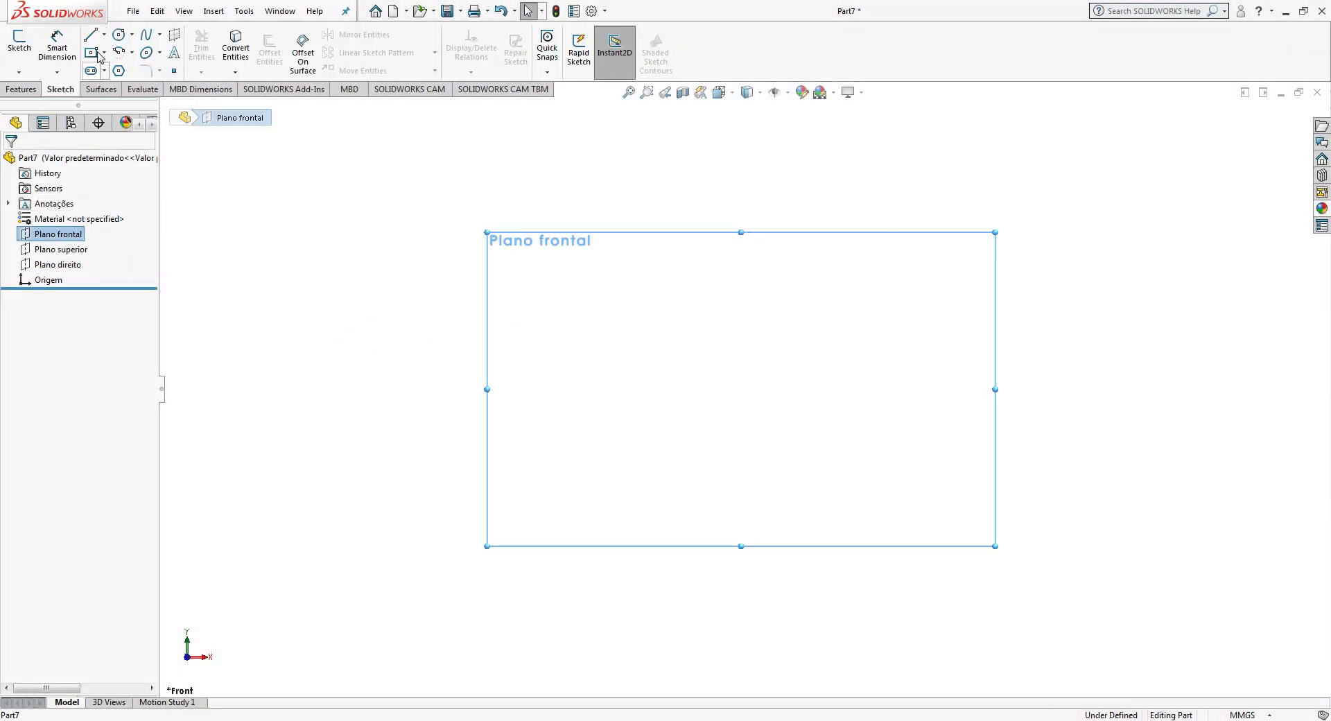
left_click(95, 37)
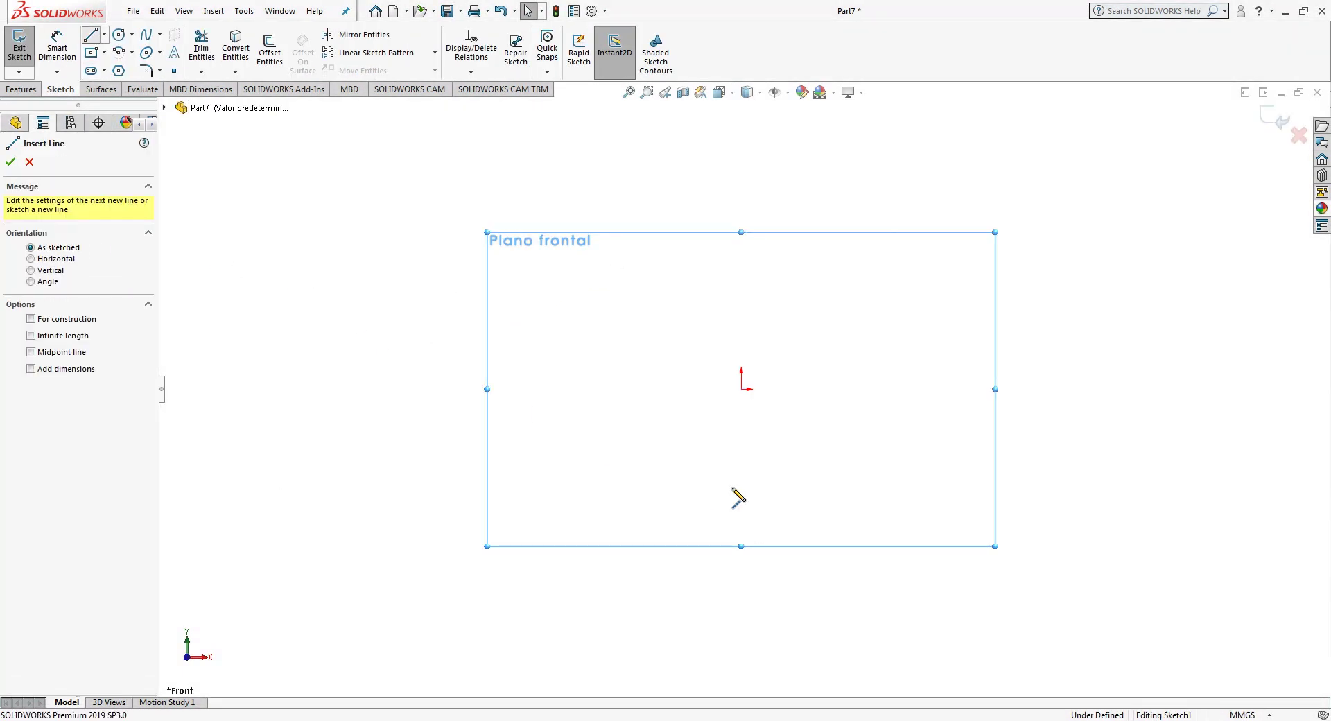
left_click(742, 388)
left_click(742, 337)
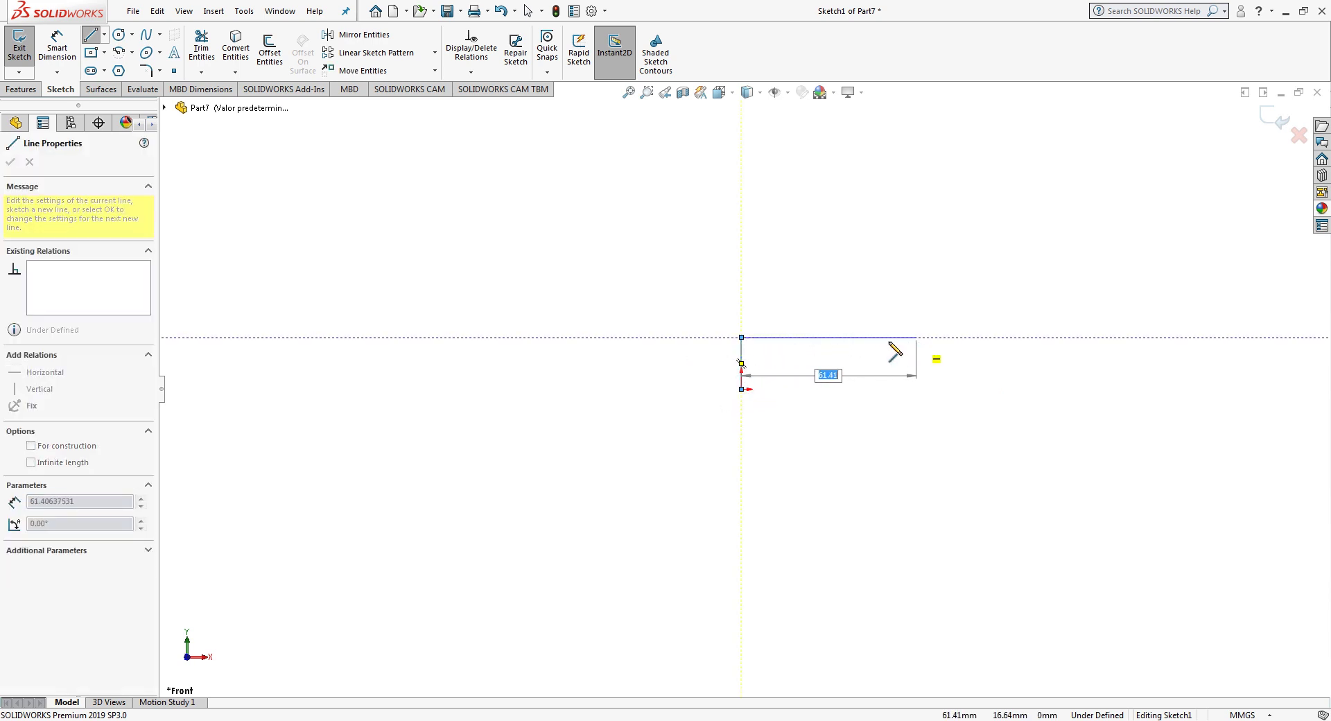
left_click(865, 337)
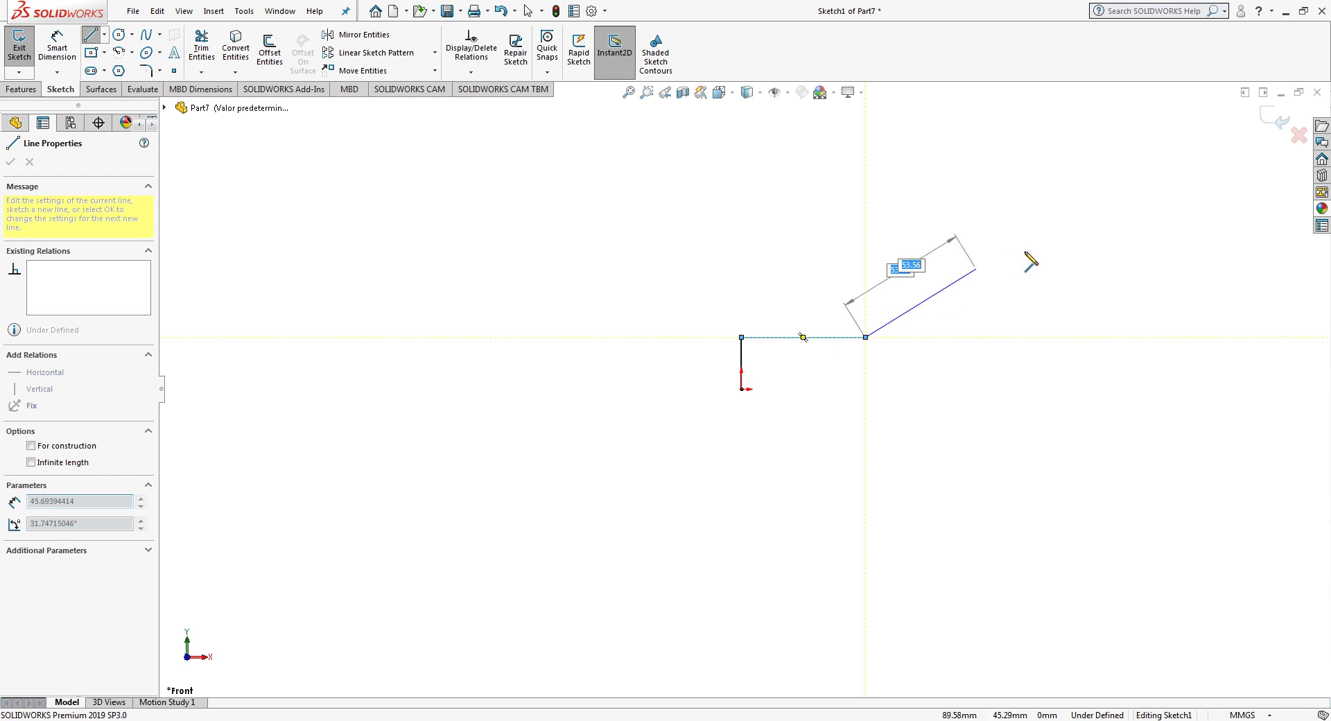
left_click(965, 269)
left_click(1239, 269)
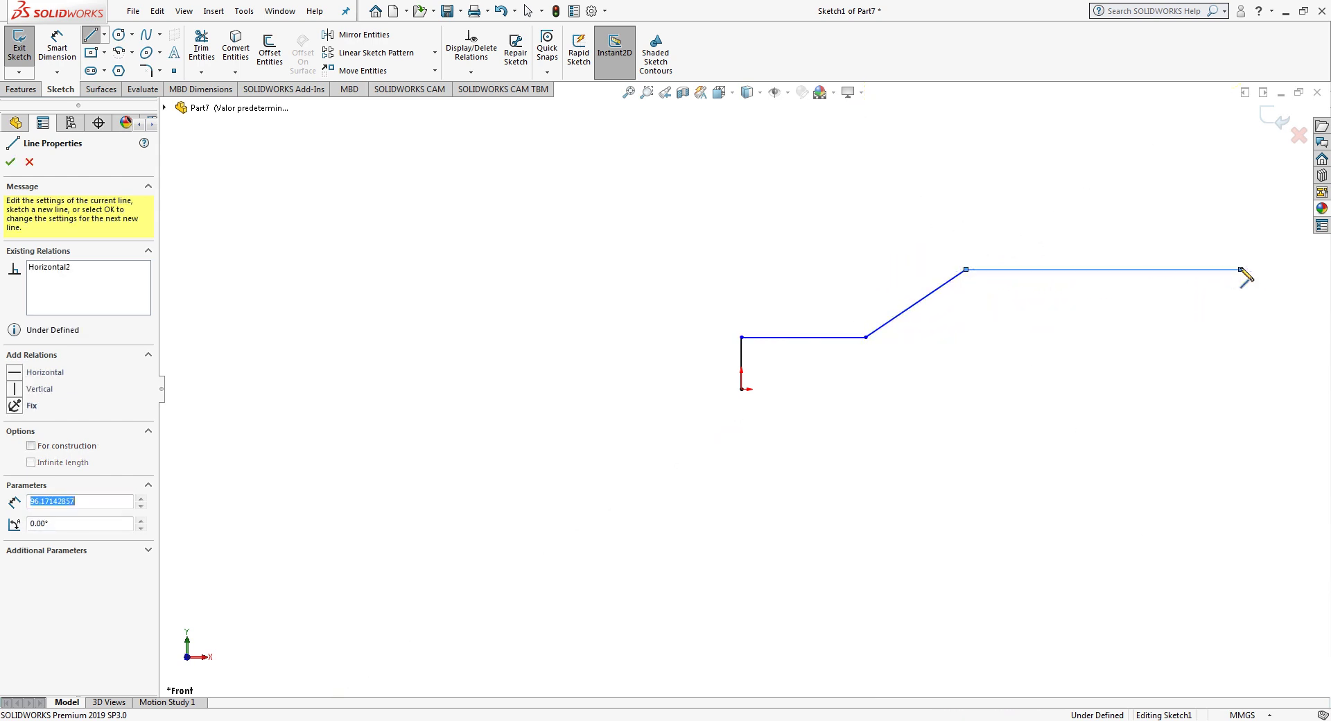
key("Escape")
scroll(1150, 302, "down", 2)
scroll(1078, 299, "down", 1)
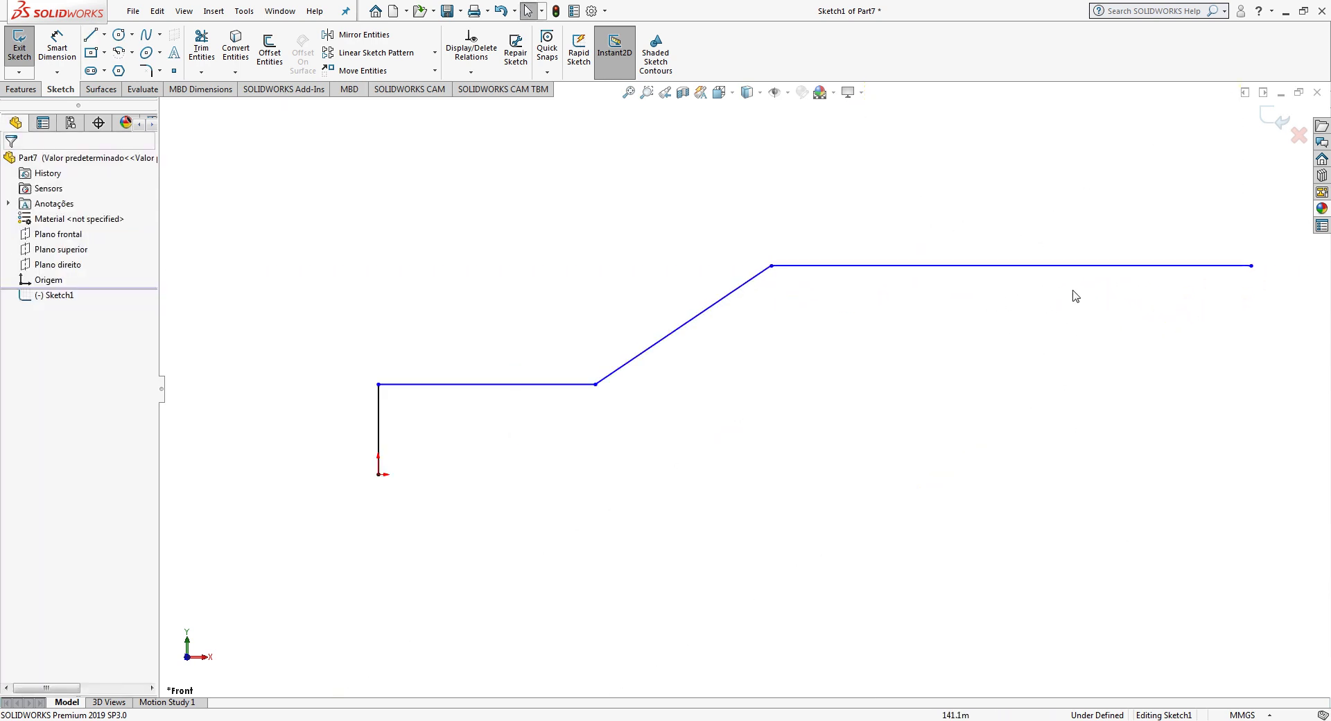
Step: Dimension the vertical line to 5.5 mm and the first horizontal line to 14 mm
left_click(56, 48)
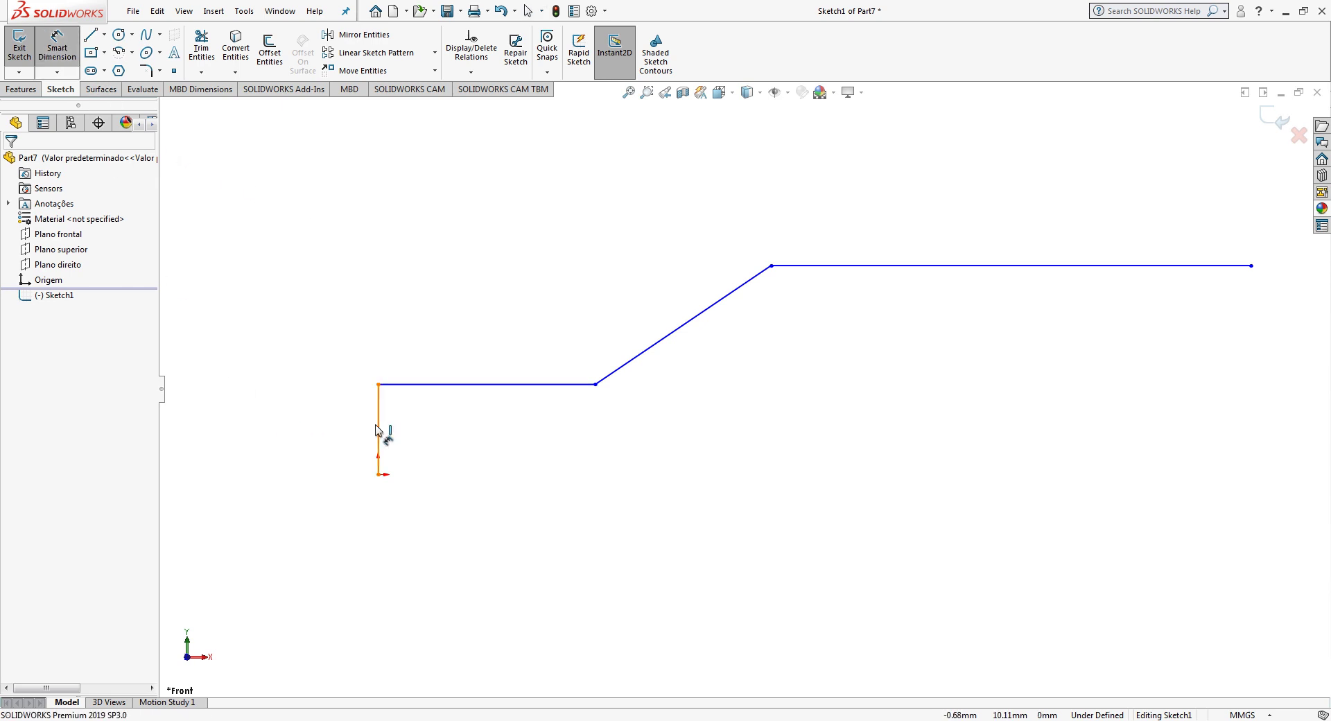
left_click(378, 430)
left_click(409, 436)
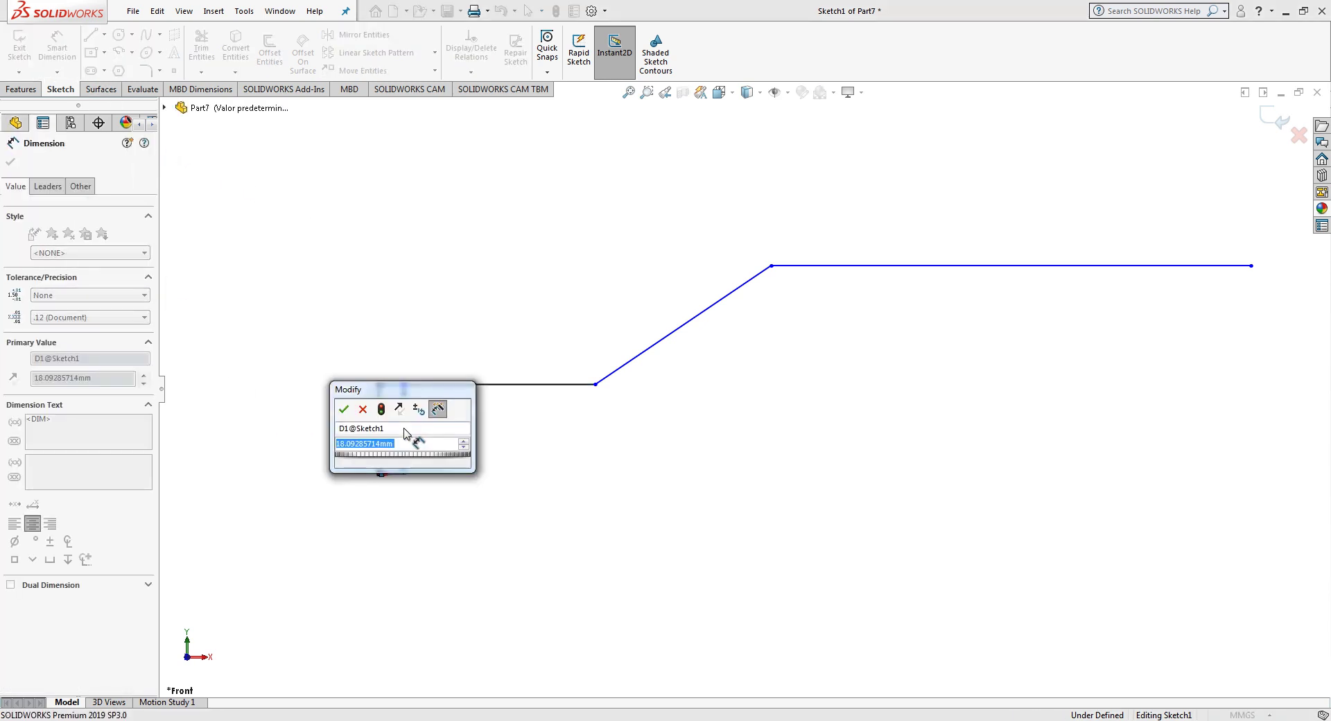
type("5.5")
key("Return")
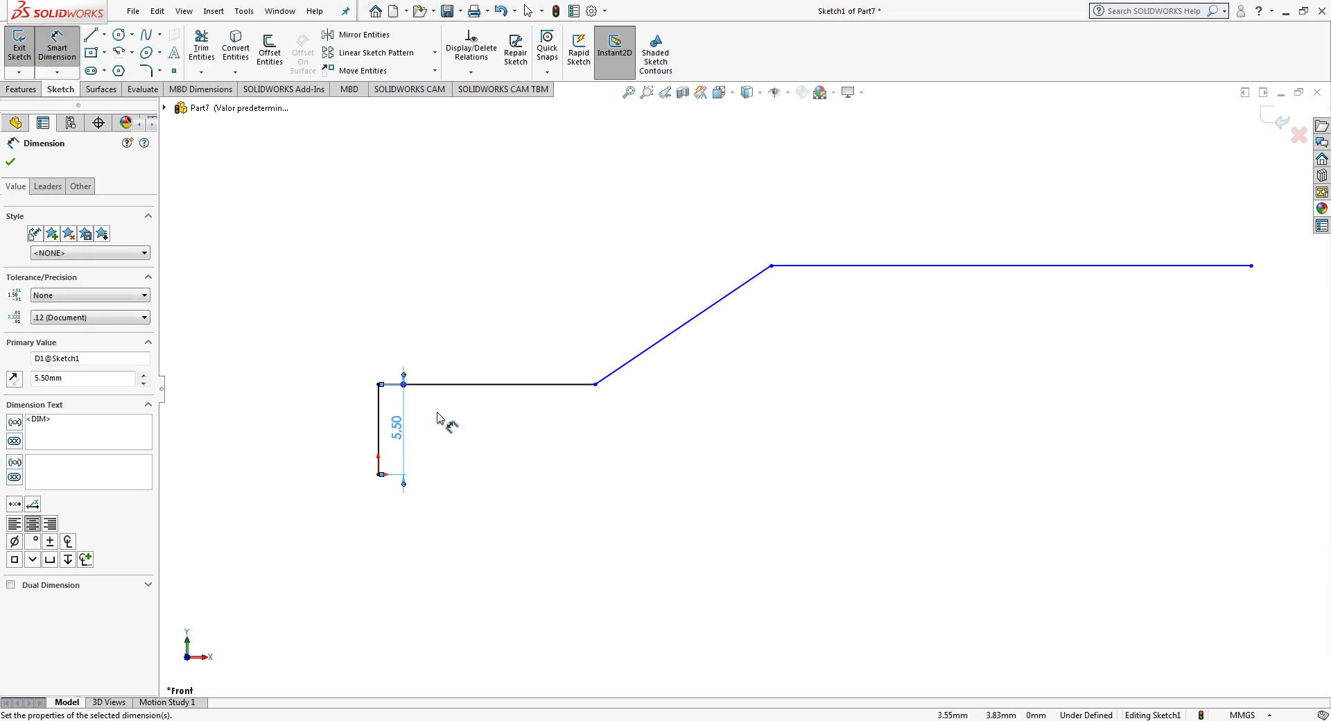
left_click(497, 387)
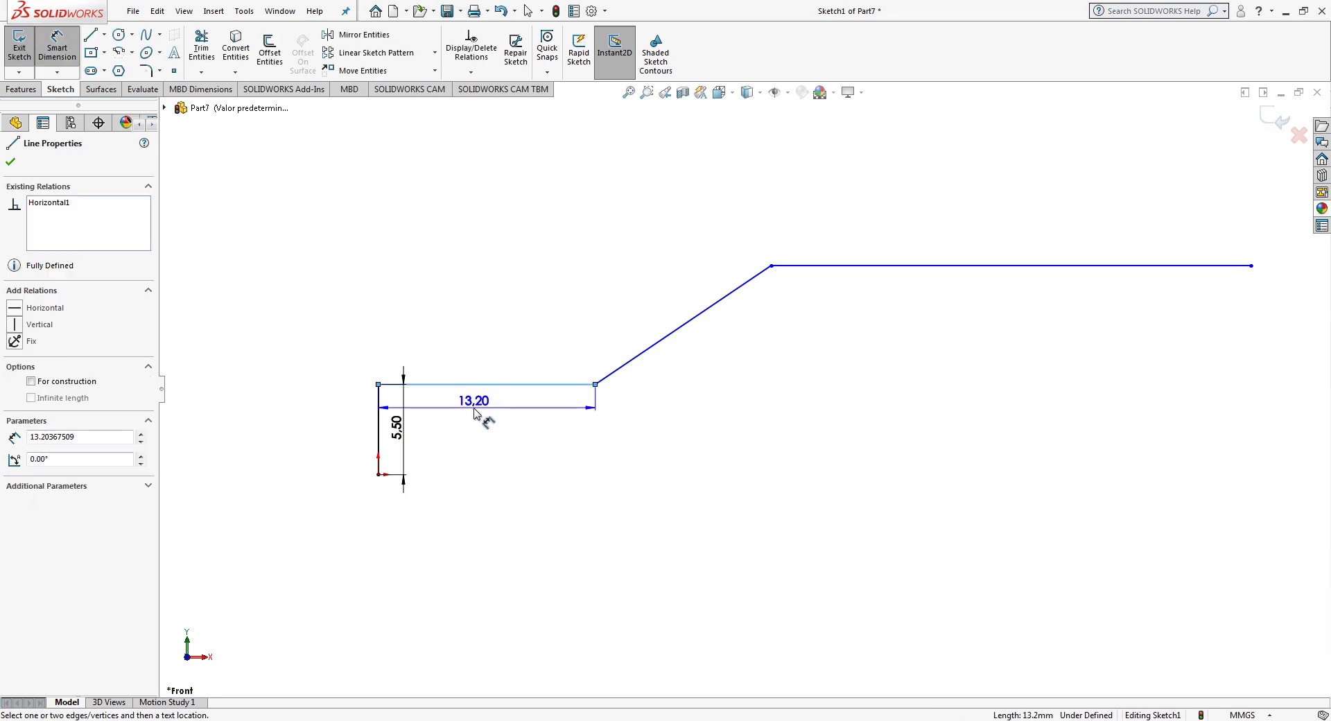
left_click(472, 412)
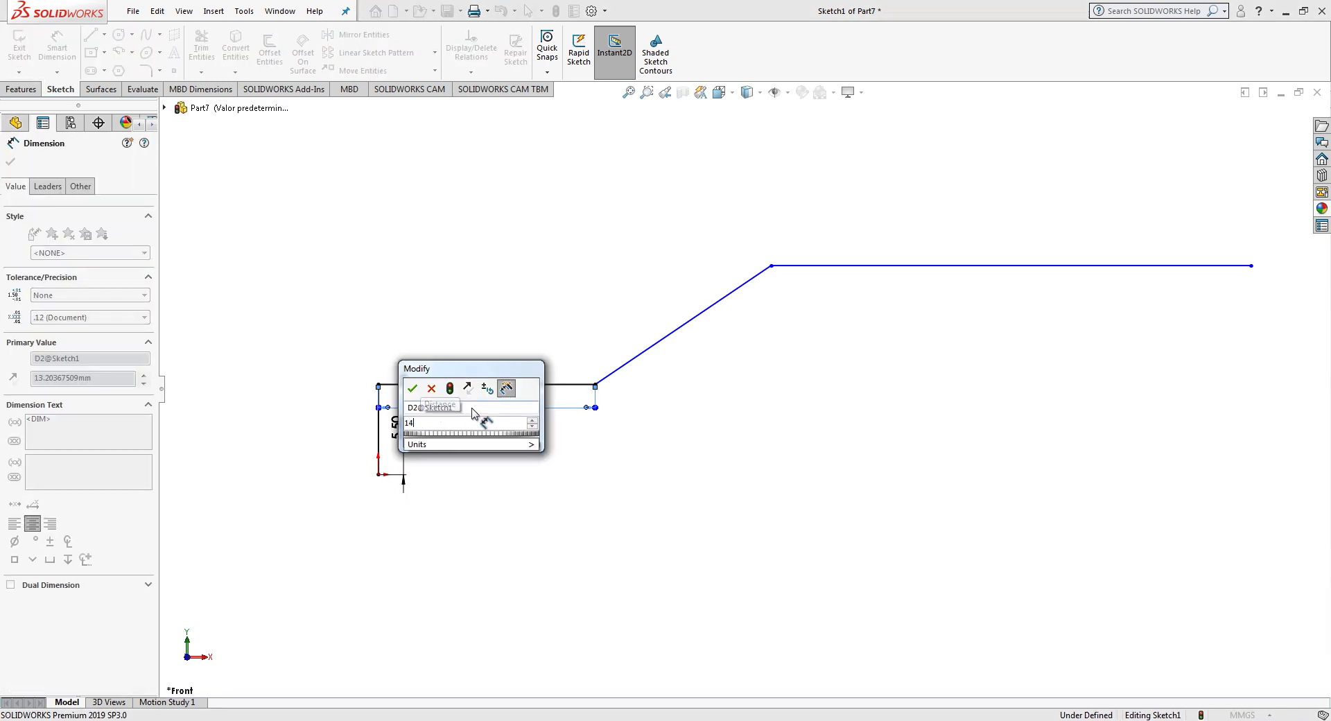
key("Escape")
type("14")
key("Return")
Step: Dimension the diagonal line to 25 mm and the long top line to 75 mm
left_click(682, 335)
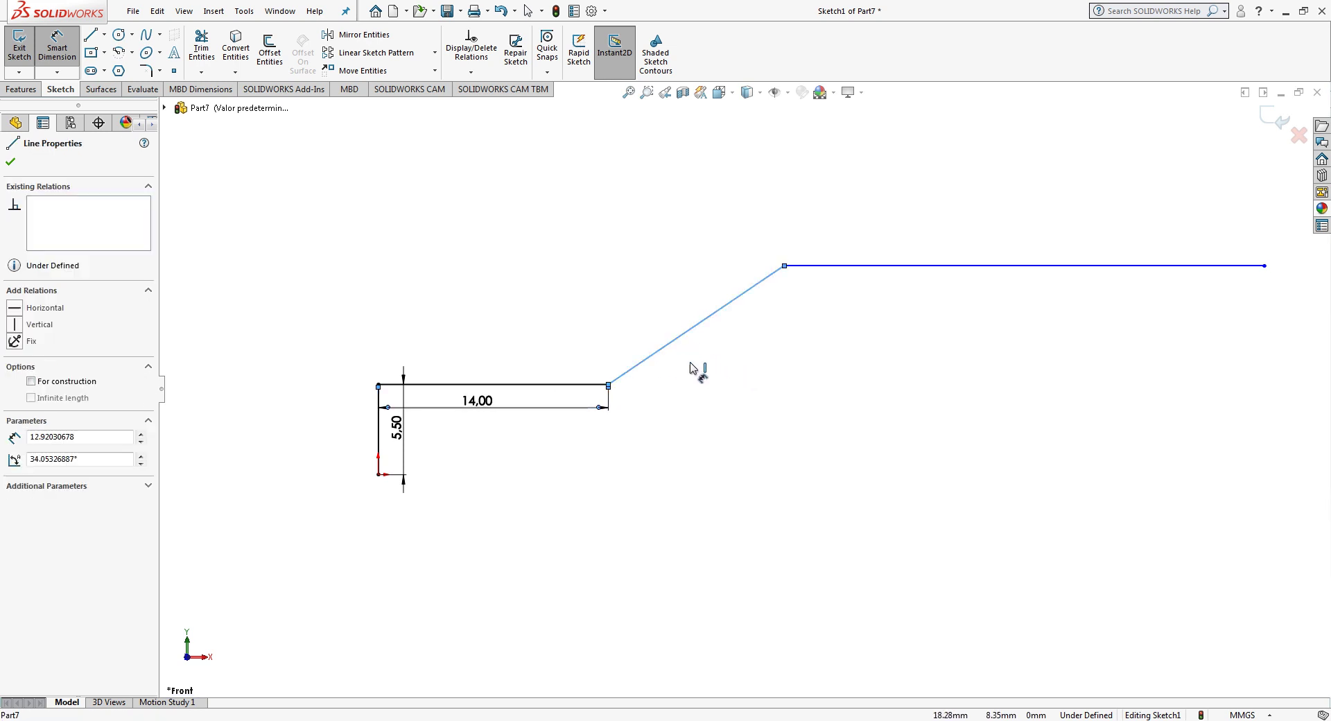
left_click(700, 371)
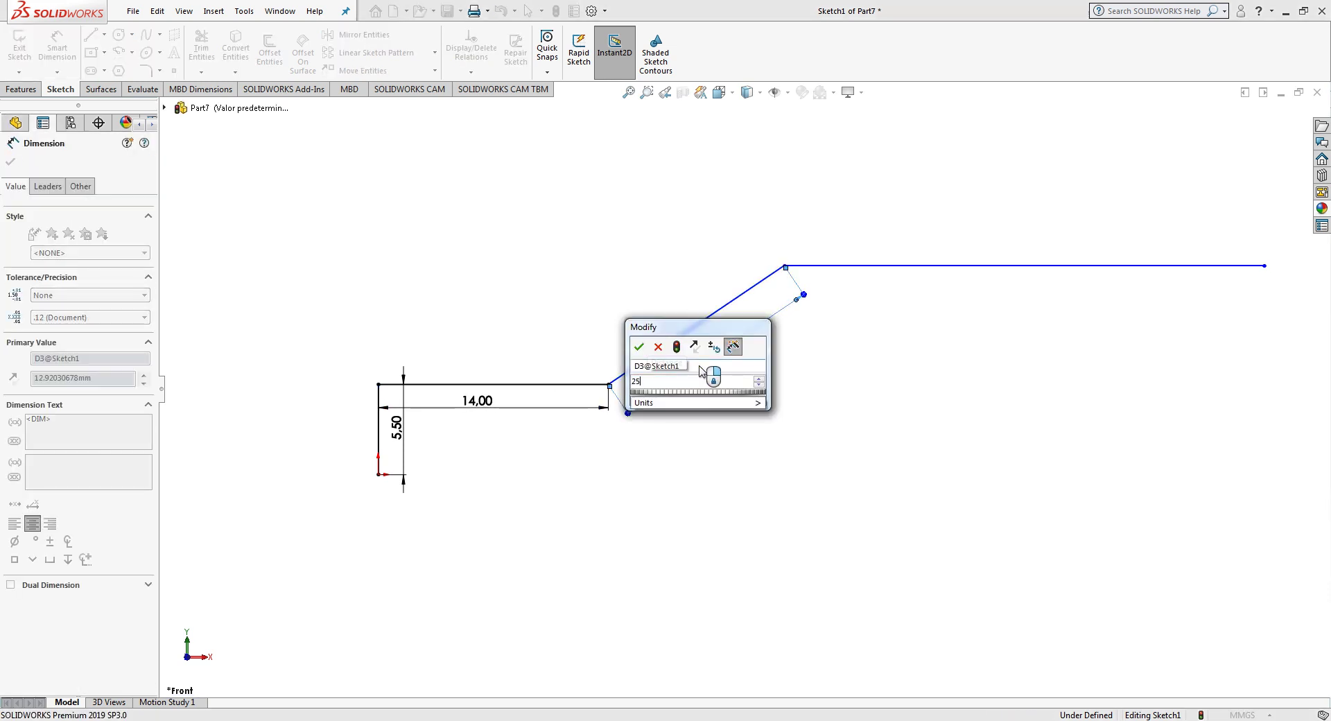
type("25")
key("Return")
scroll(762, 367, "up", 3)
scroll(845, 364, "up", 2)
scroll(894, 338, "down", 3)
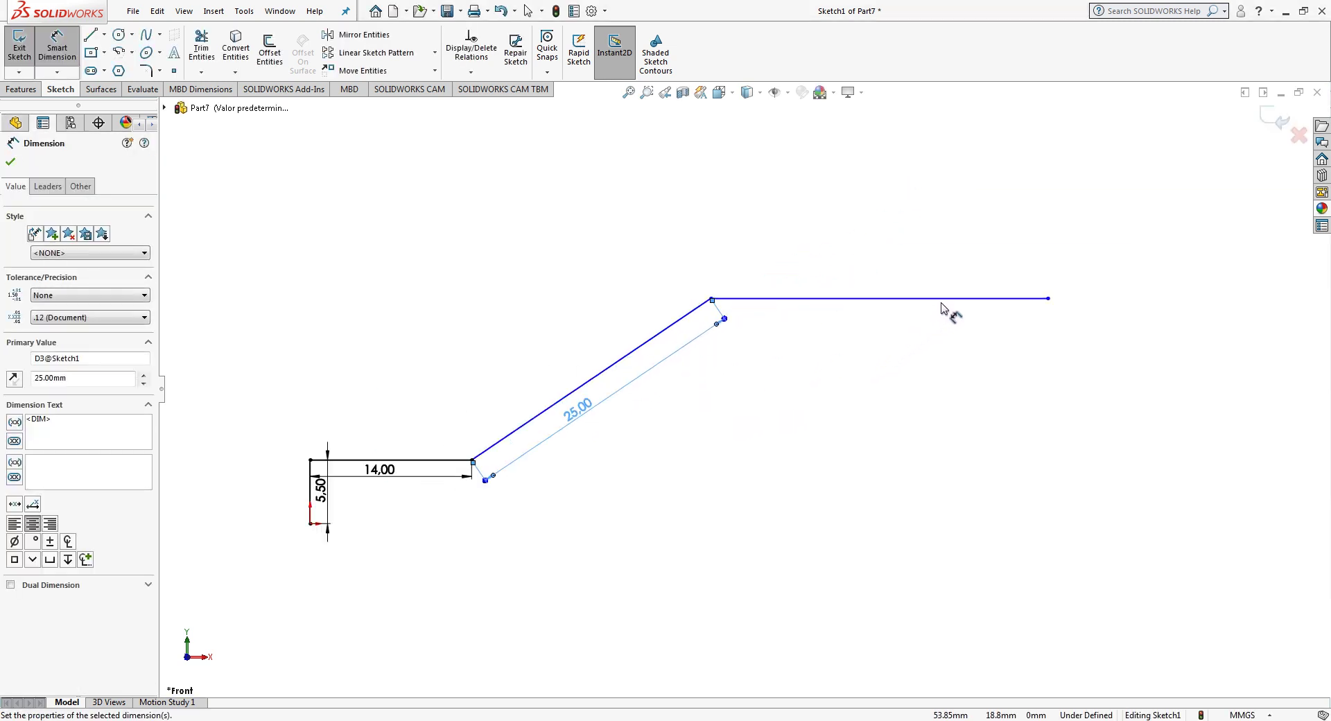
left_click(866, 308)
left_click(859, 350)
type("75")
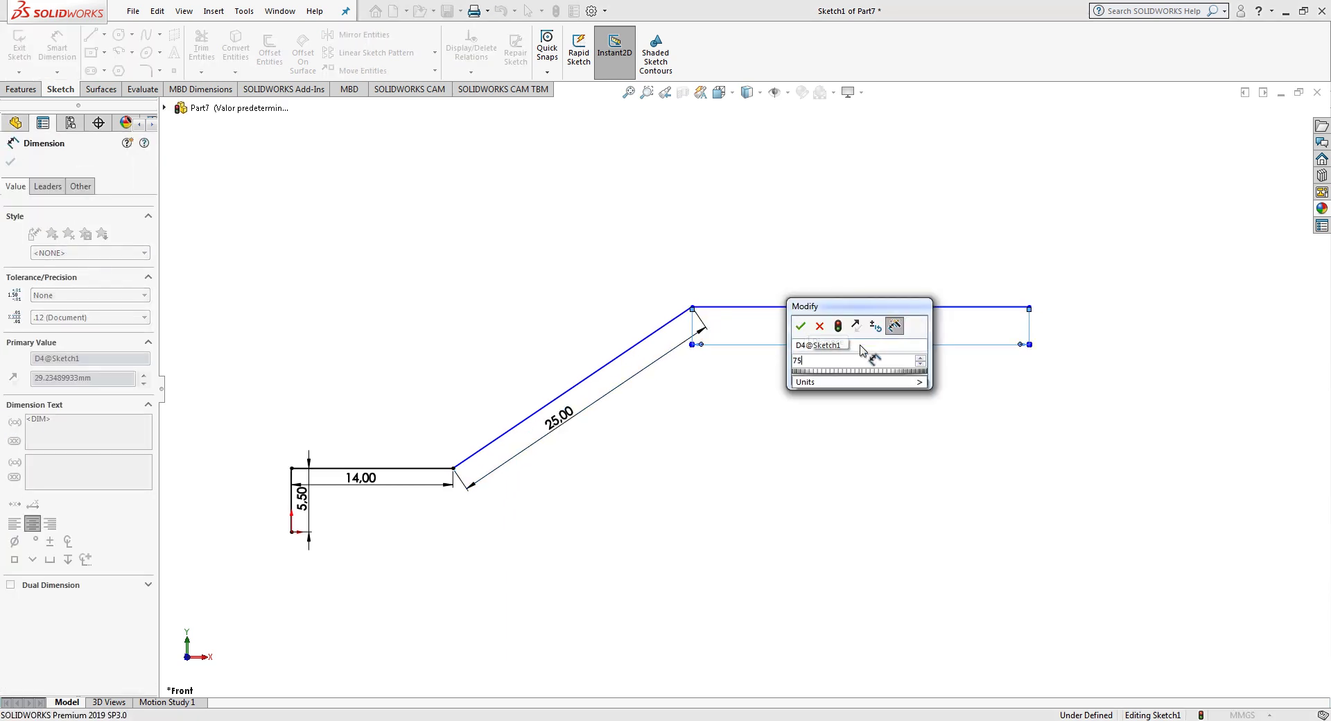
key("Return")
Step: Set a 135° angle between the 14 mm segment and the diagonal, declining the redundant upper angle
scroll(859, 360, "up", 2)
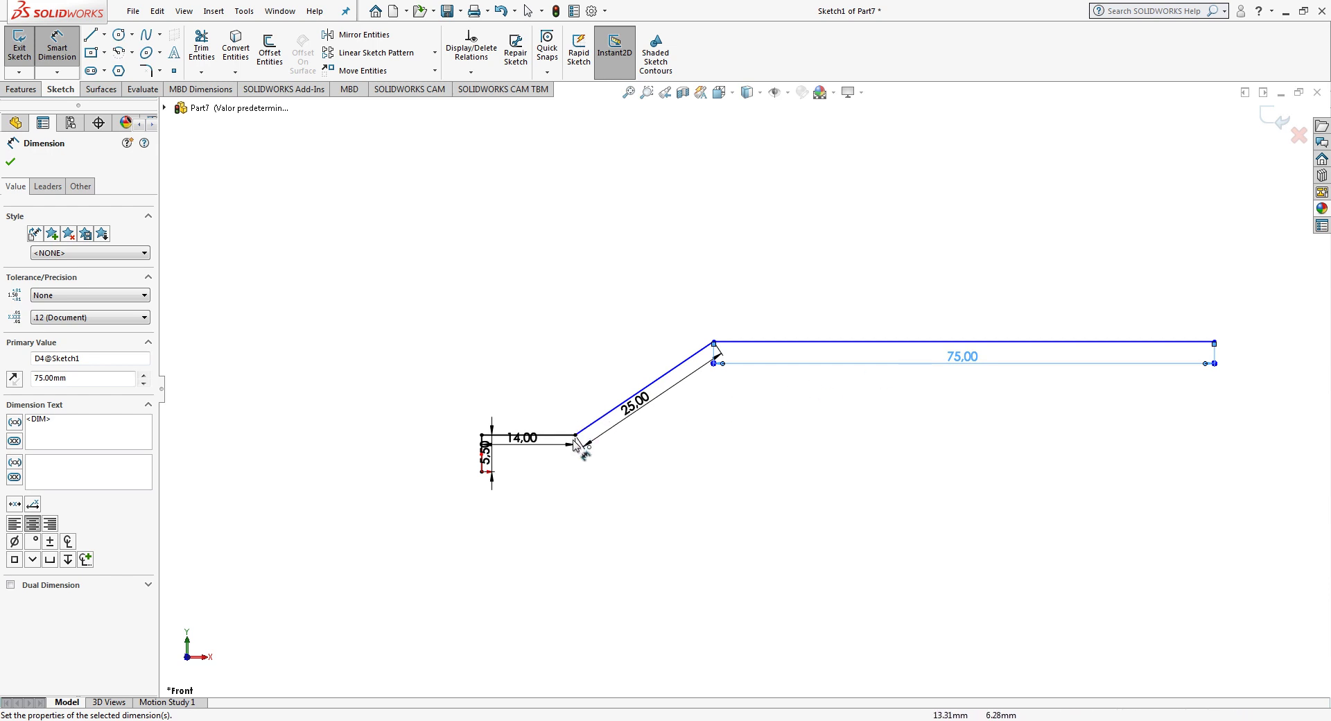
scroll(603, 416, "down", 3)
left_click(602, 416)
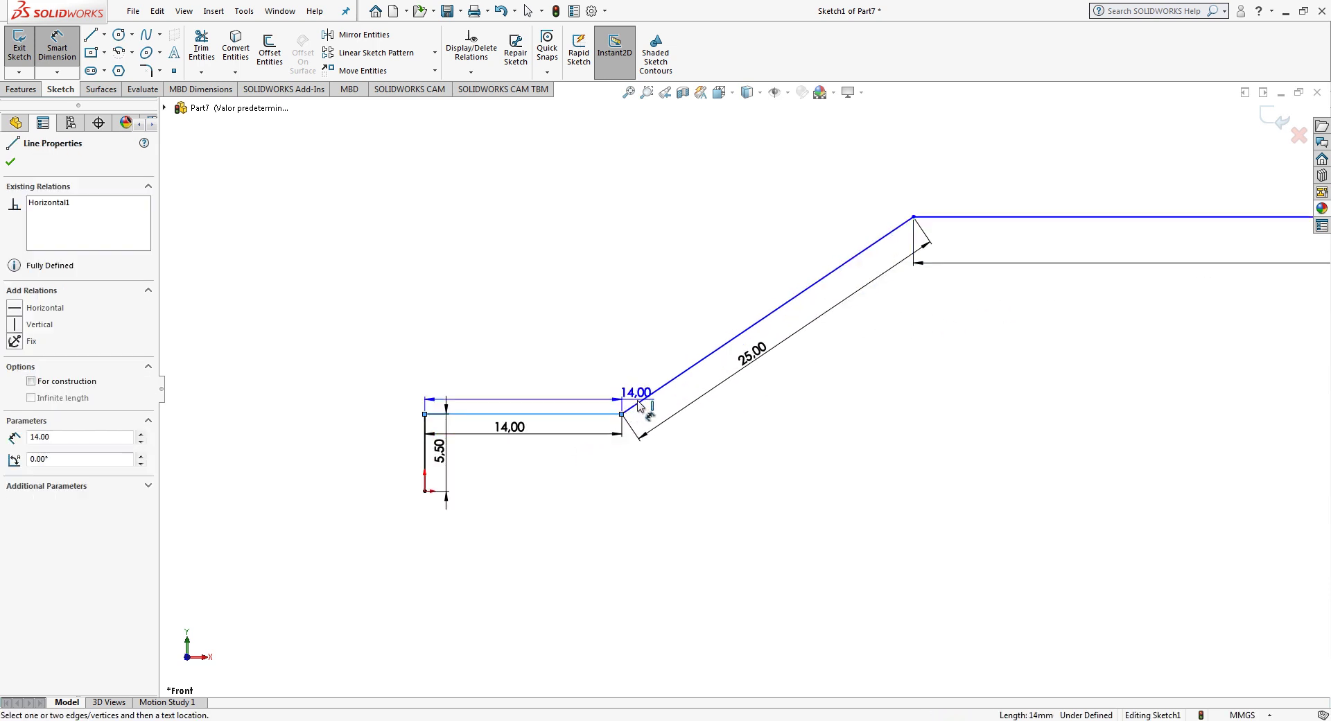
left_click(638, 403)
left_click(620, 402)
type("135")
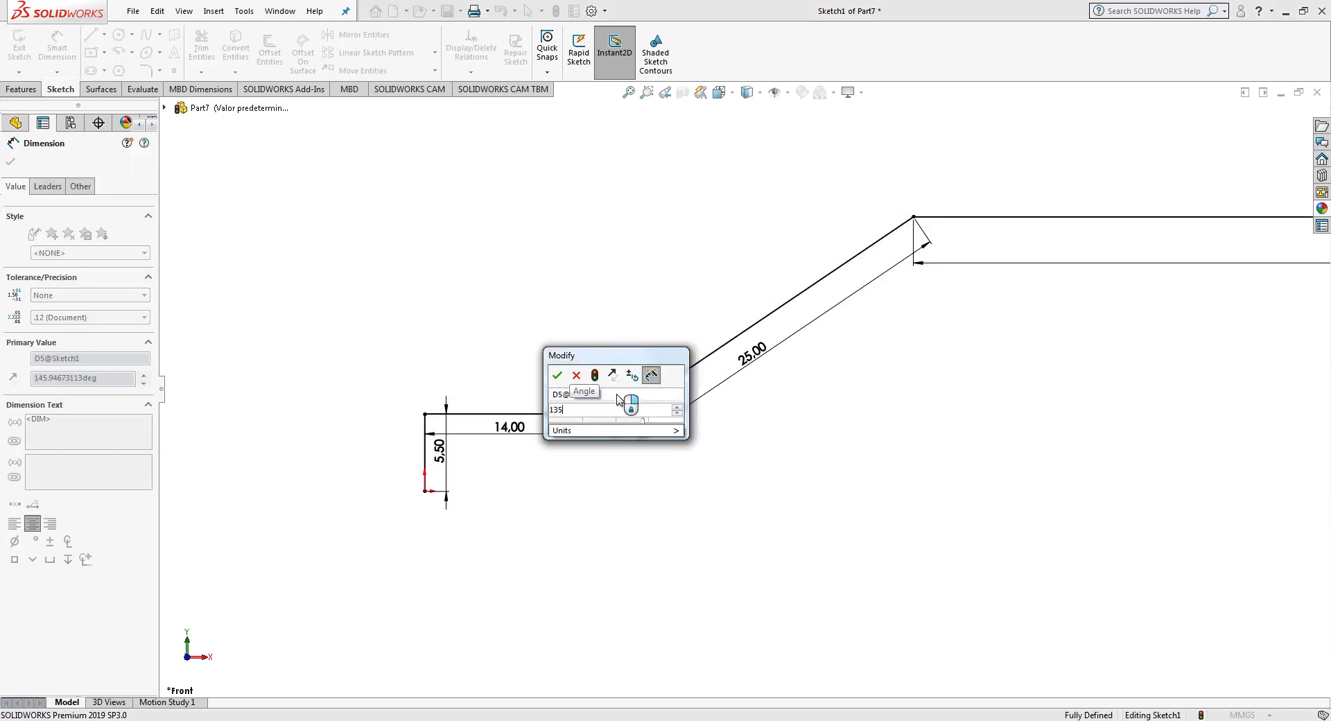
key("Return")
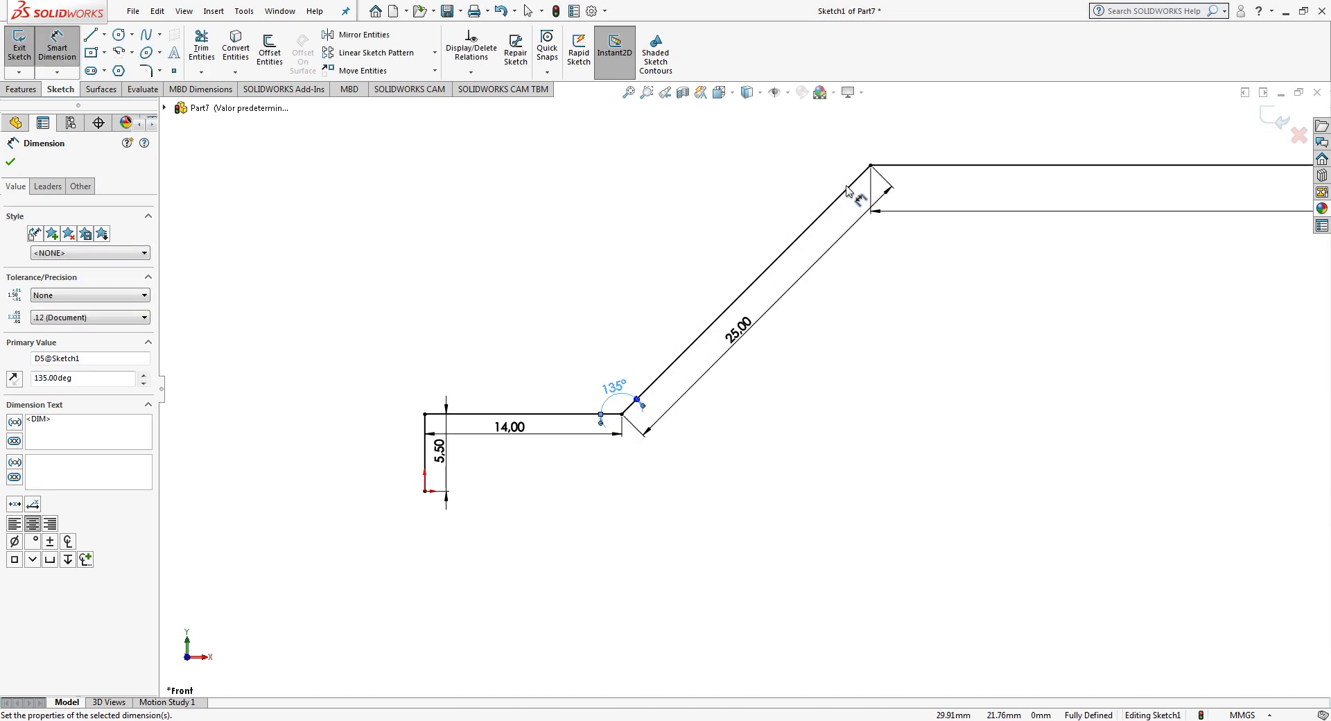
left_click(902, 176)
left_click(860, 176)
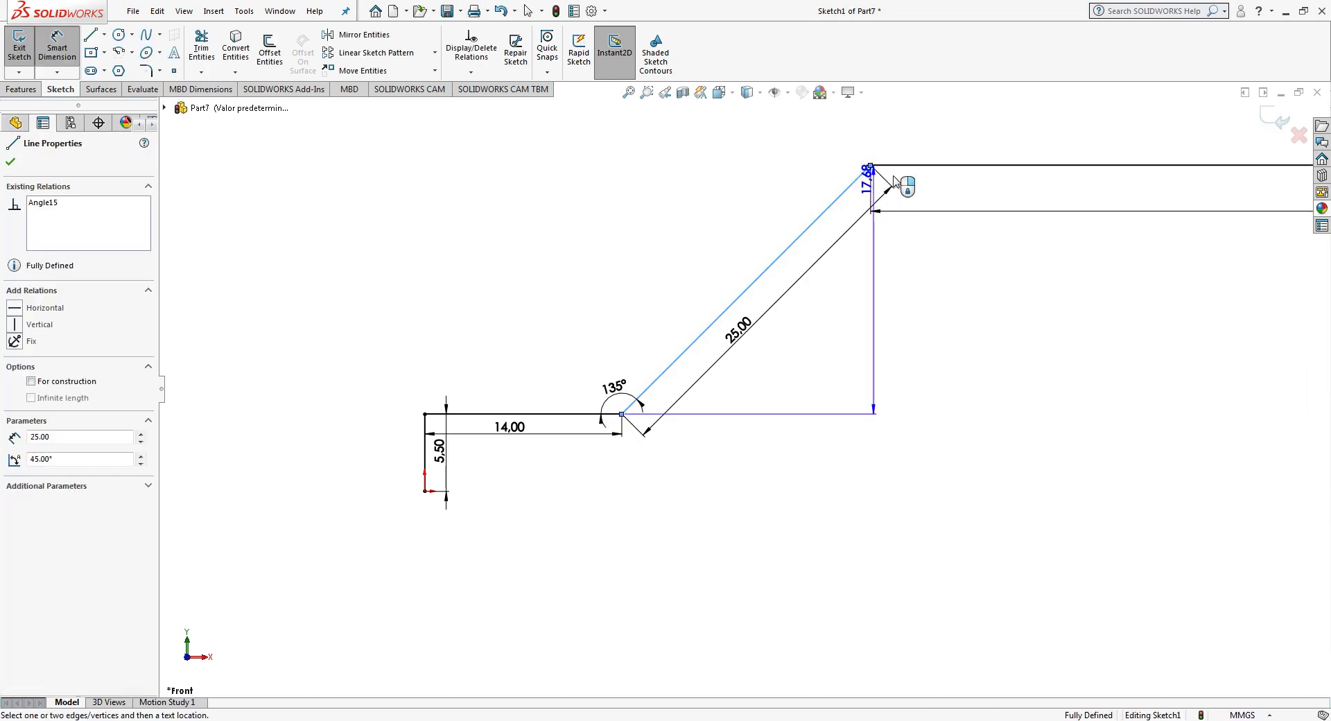
left_click(910, 171)
left_click(898, 184)
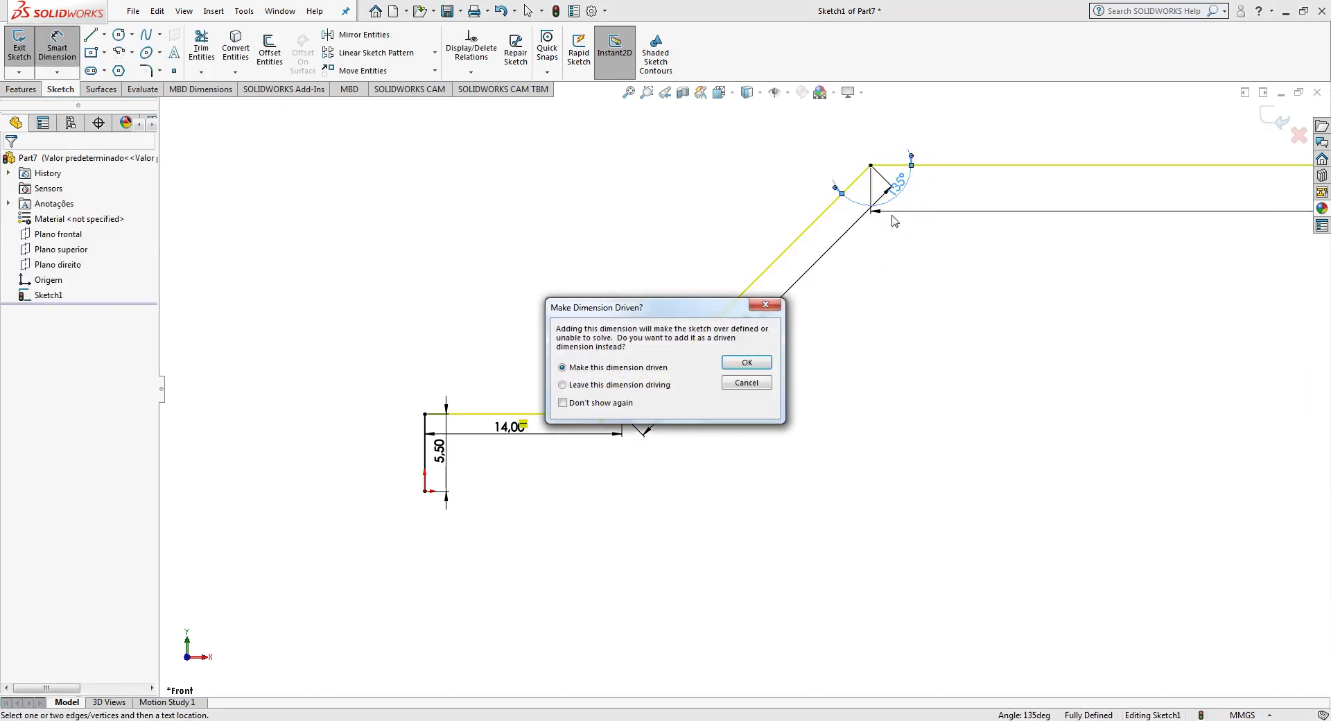
left_click(747, 382)
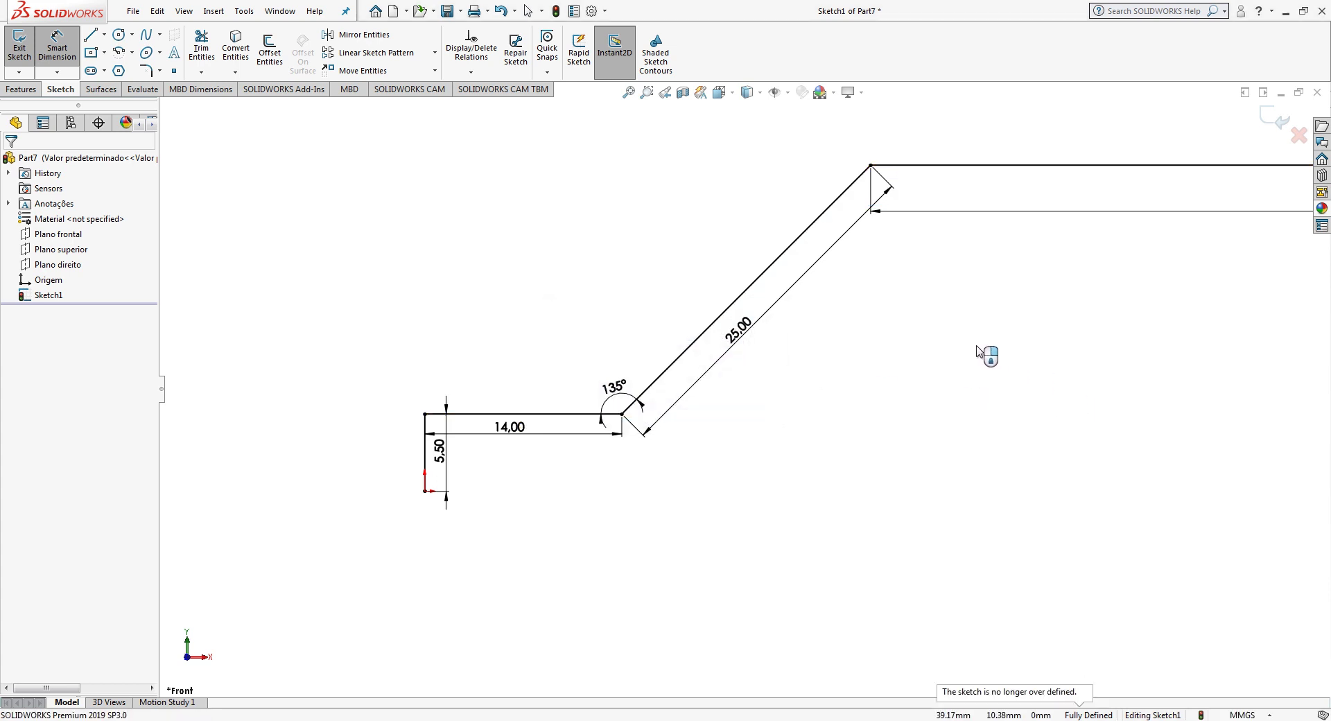
scroll(985, 355, "up", 3)
scroll(901, 346, "up", 2)
scroll(901, 347, "down", 3)
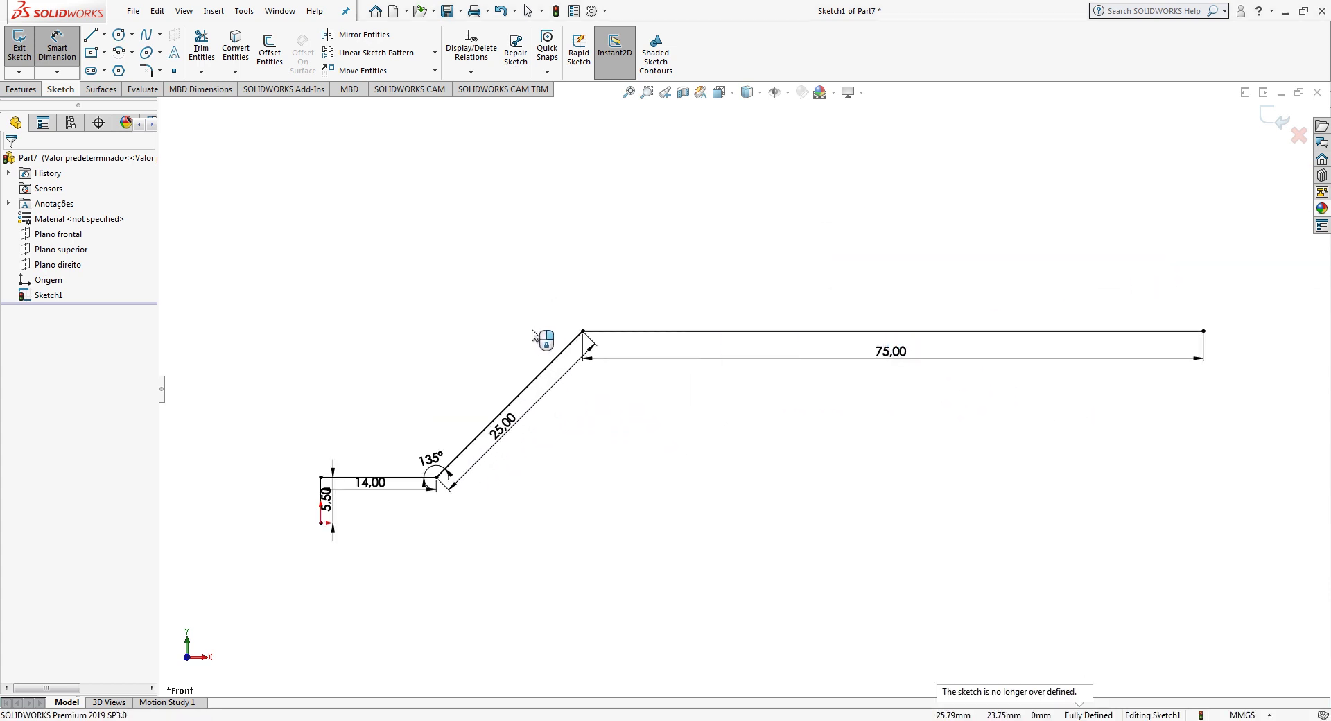
key("Escape")
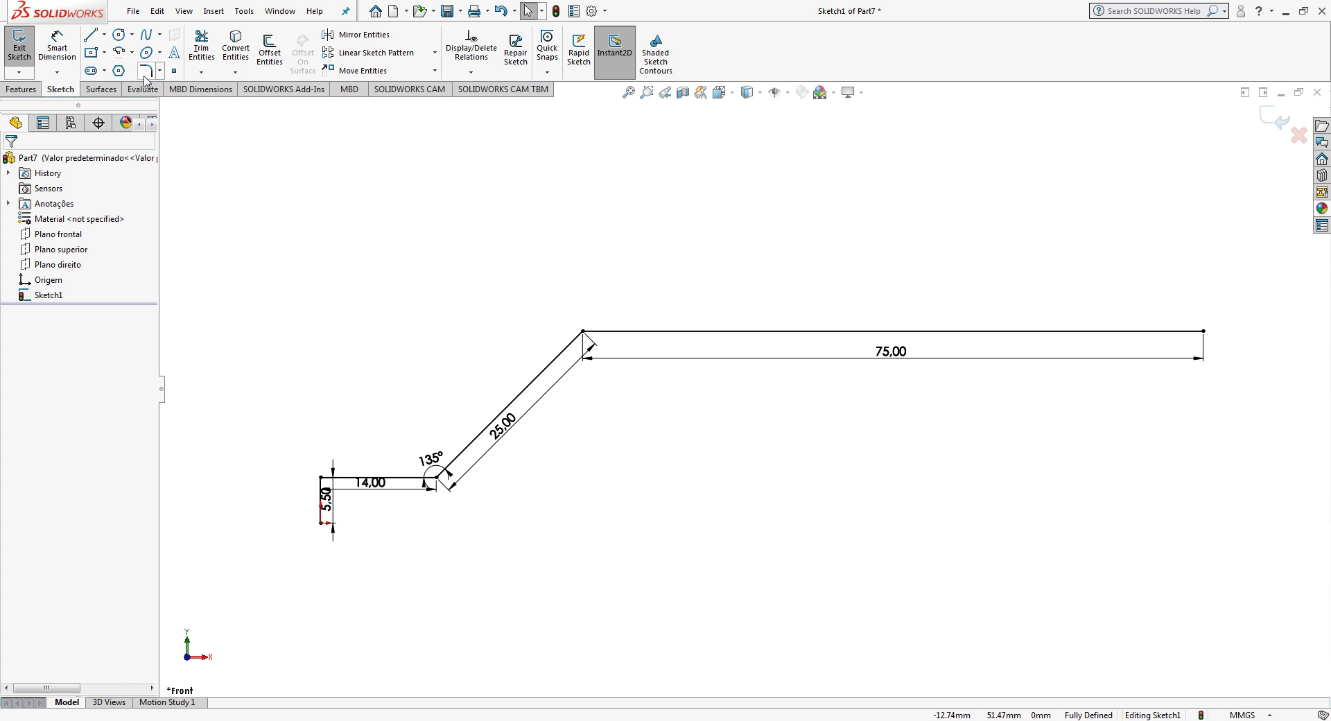
Step: Round the top-left corner of the profile with a 1 mm sketch fillet
left_click(146, 71)
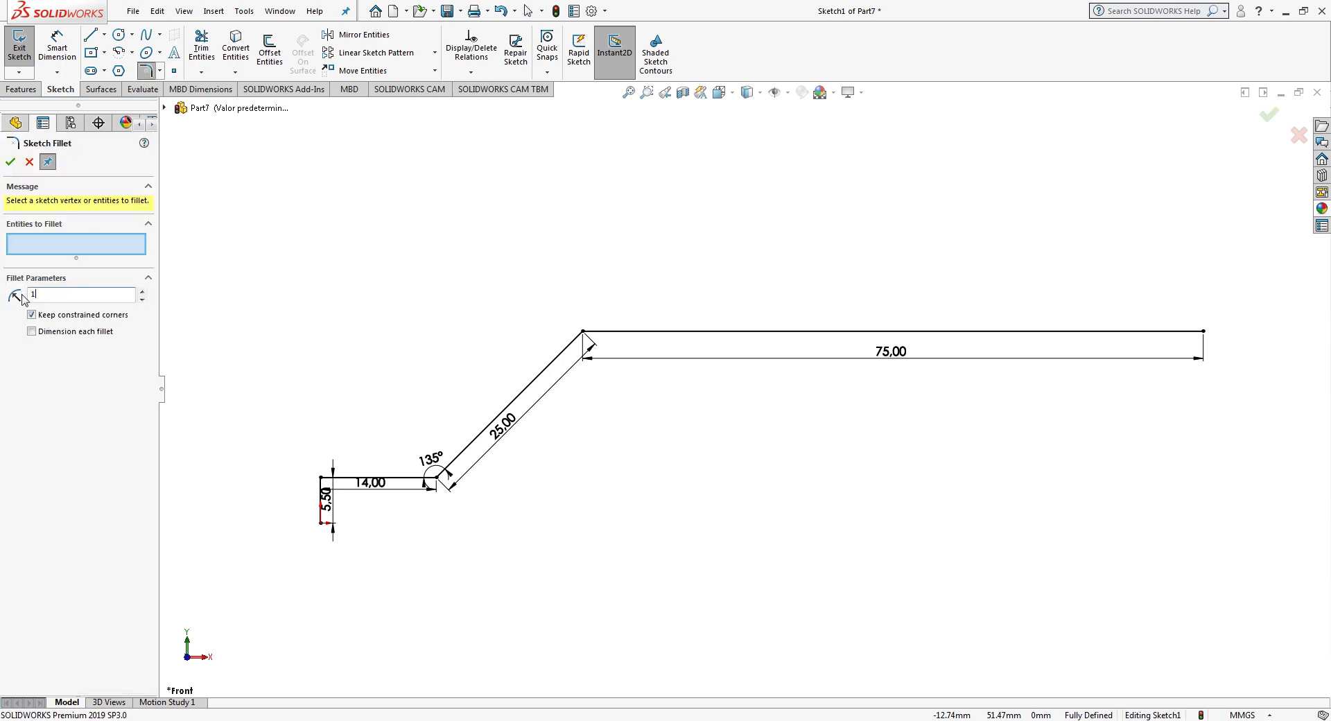
scroll(357, 560, "down", 3)
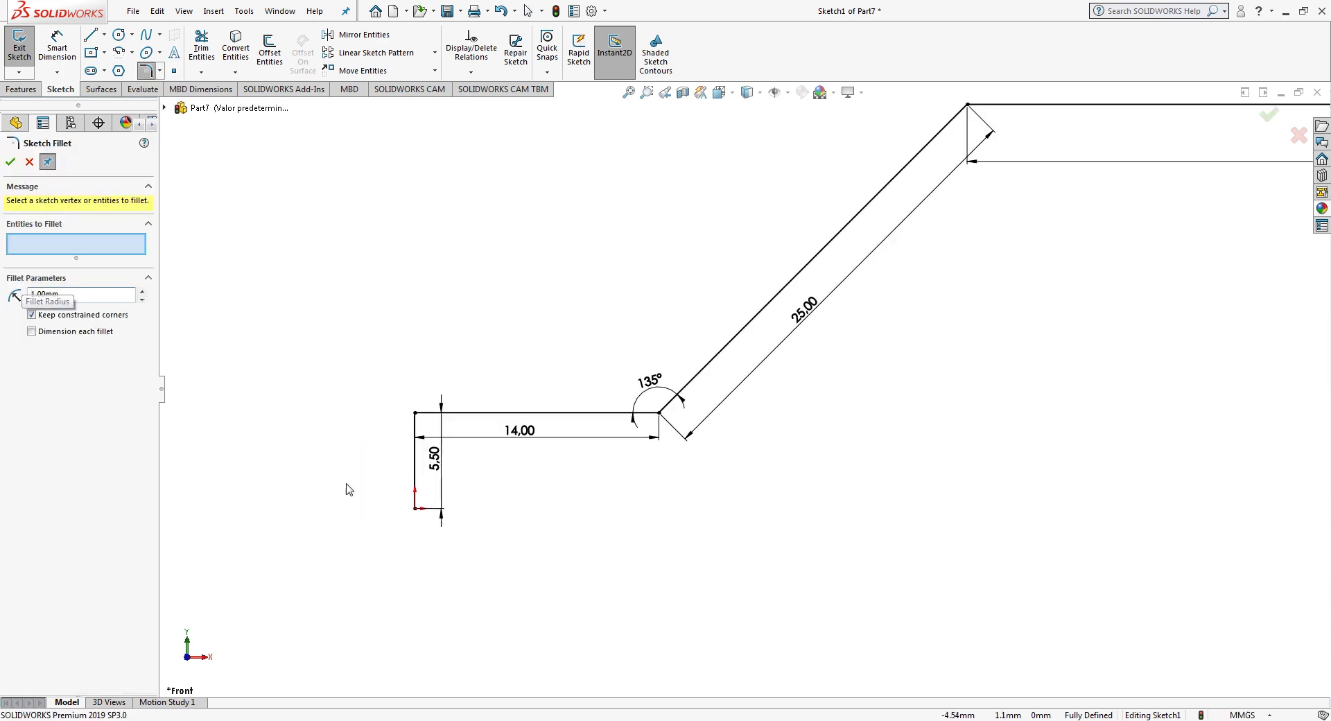
left_click(416, 414)
left_click(10, 161)
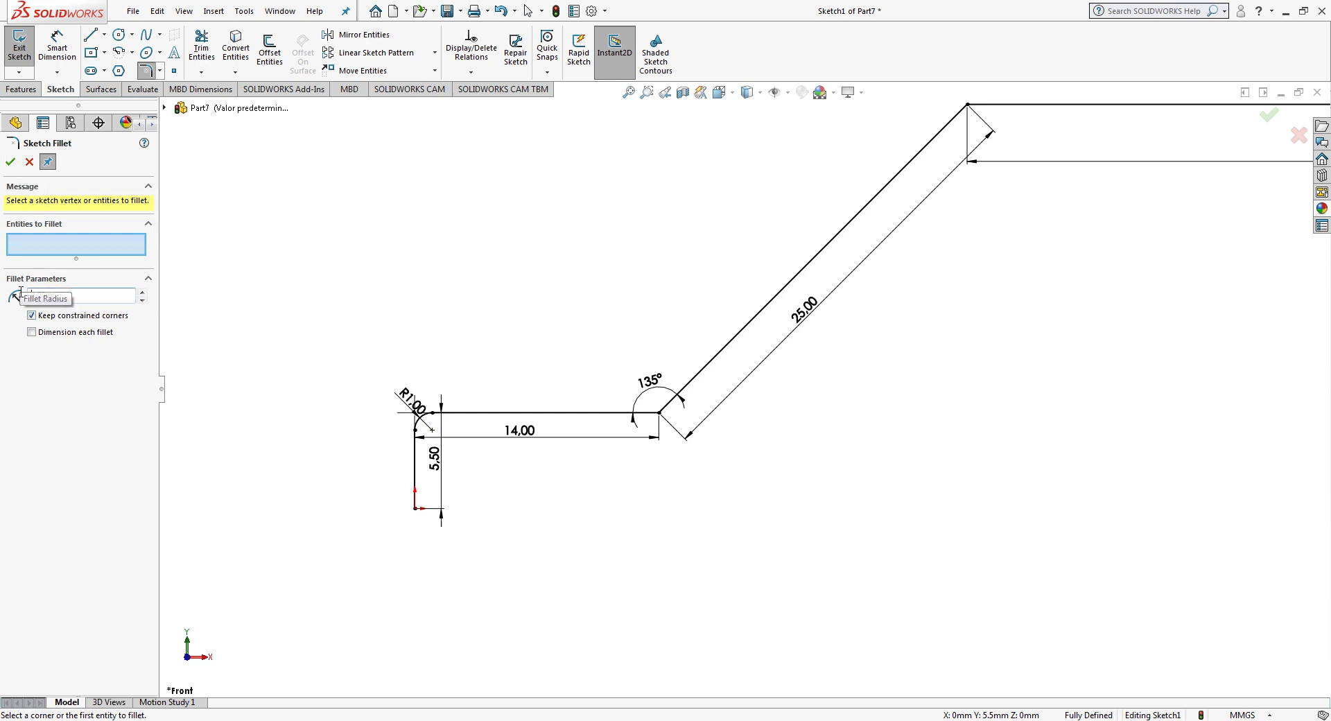
Step: Round both bend corners with 4 mm sketch fillets
left_click(659, 414)
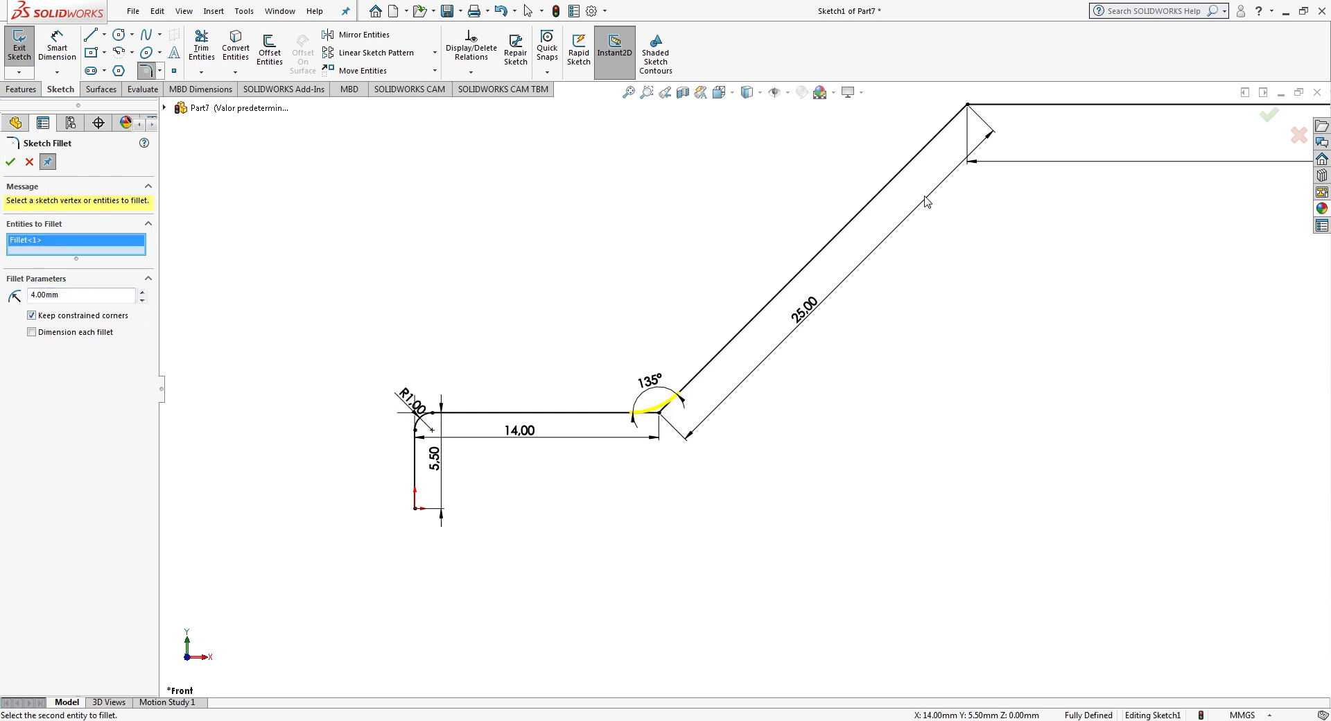
scroll(746, 385, "up", 3)
left_click(899, 191)
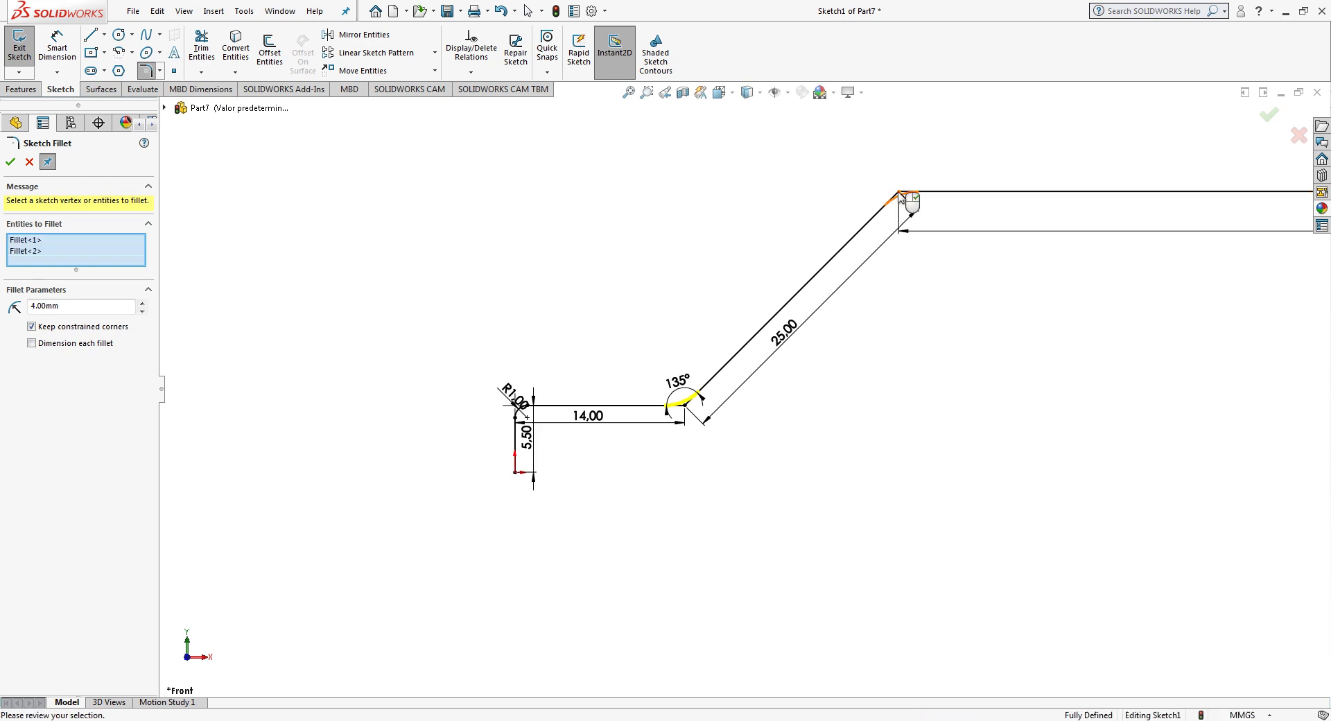
left_click(9, 166)
scroll(799, 418, "up", 3)
middle_click_drag(917, 332, 755, 386, "ctrl")
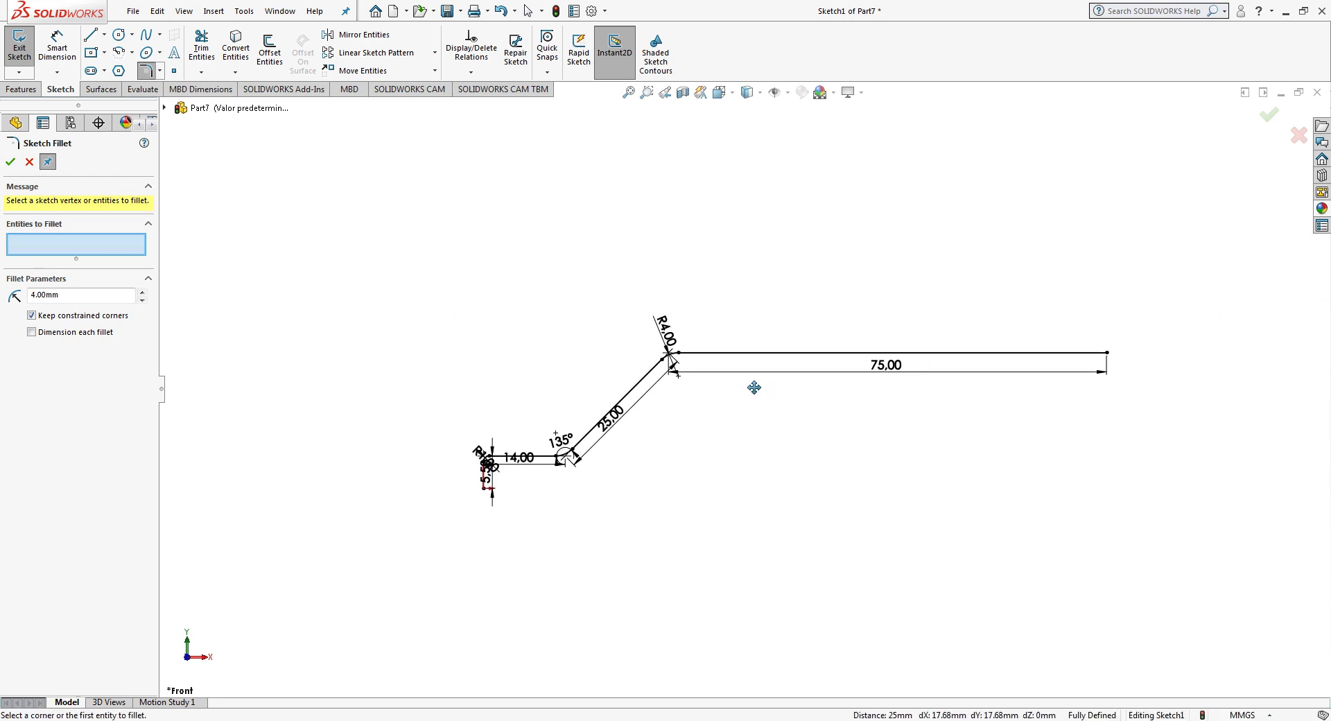
scroll(659, 406, "down", 1)
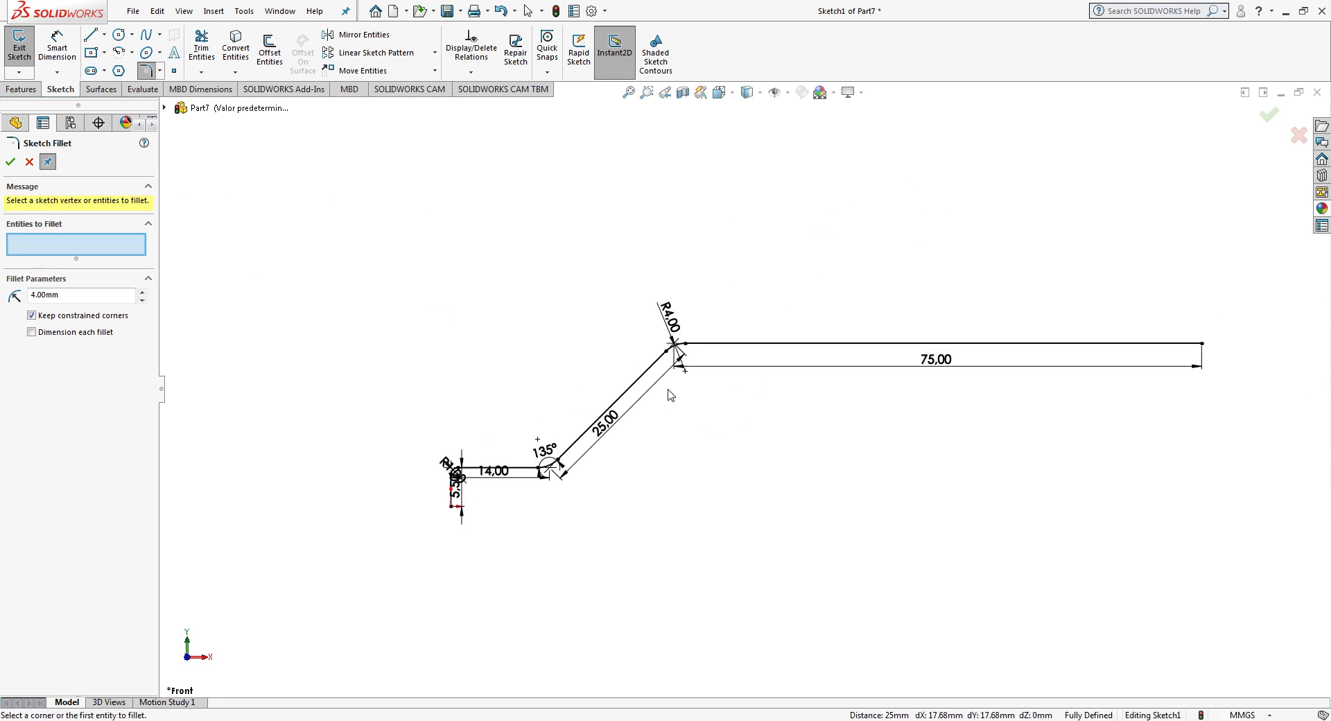
Step: Offset the whole profile chain 2 mm to its outer side with Reverse checked
left_click(269, 68)
type("2")
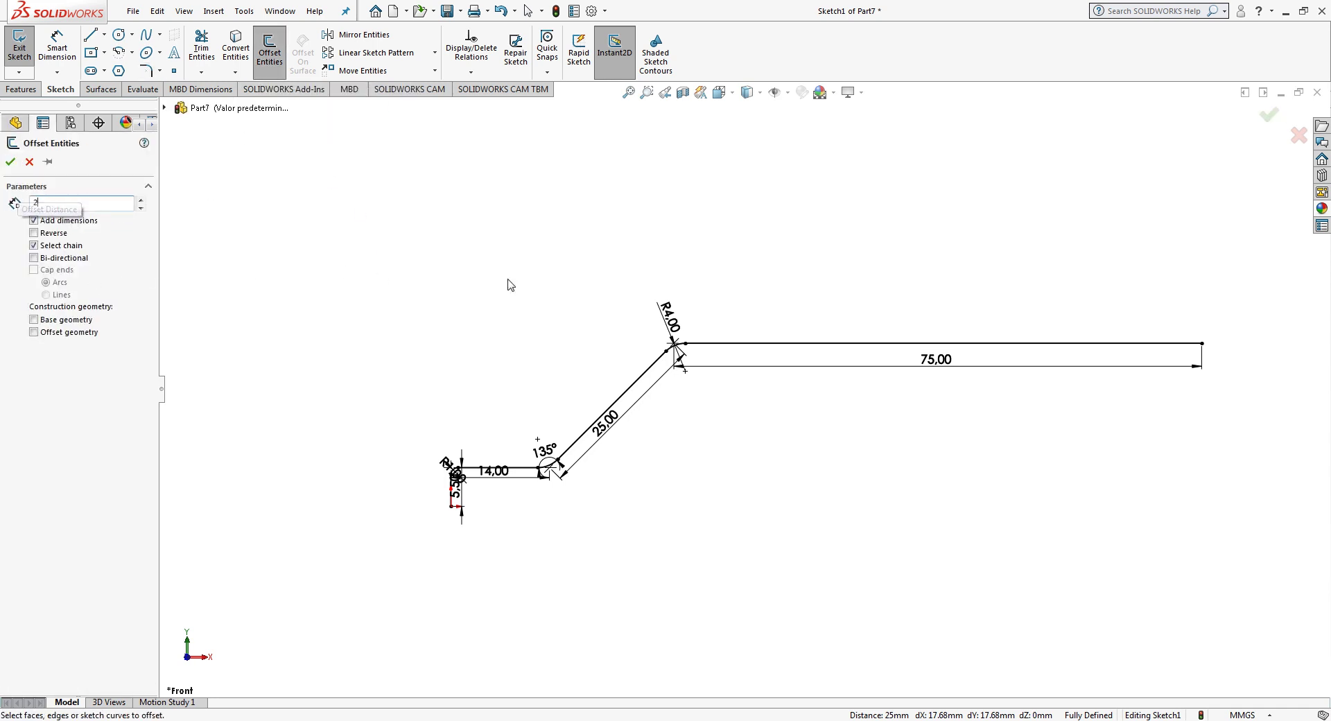
left_click(855, 344)
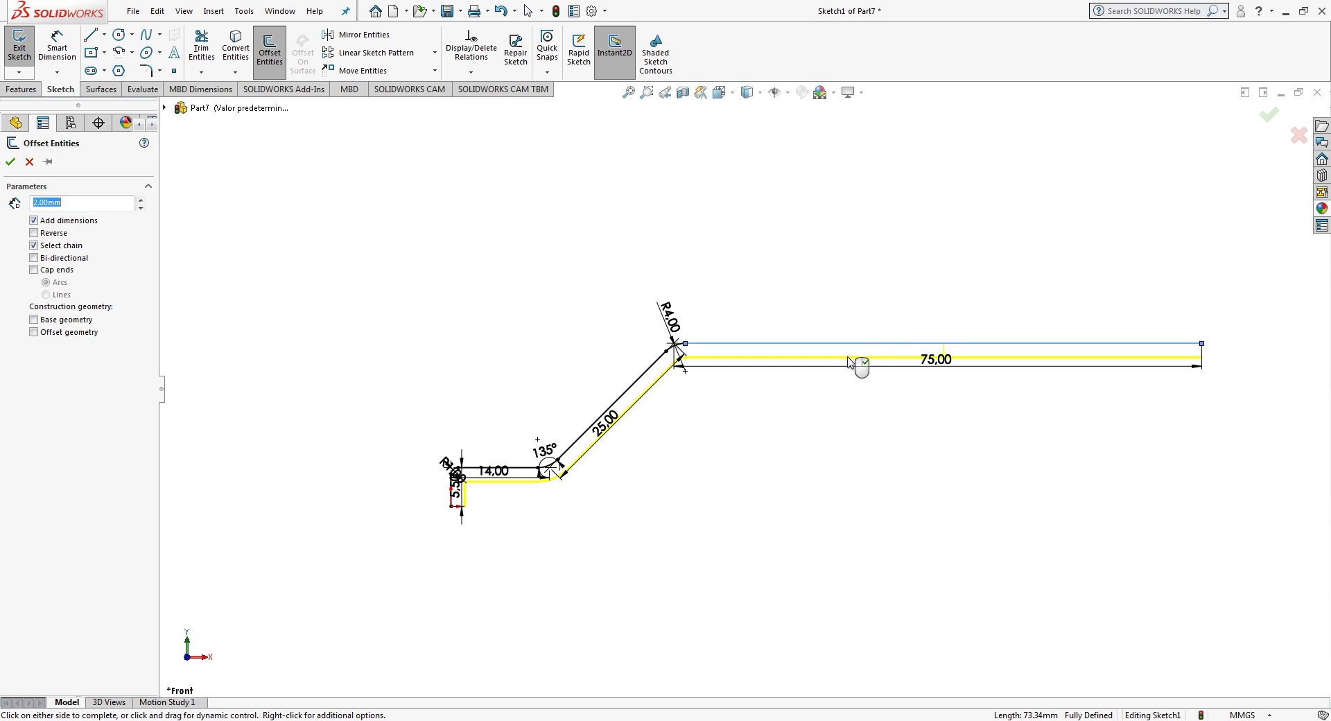
left_click(34, 244)
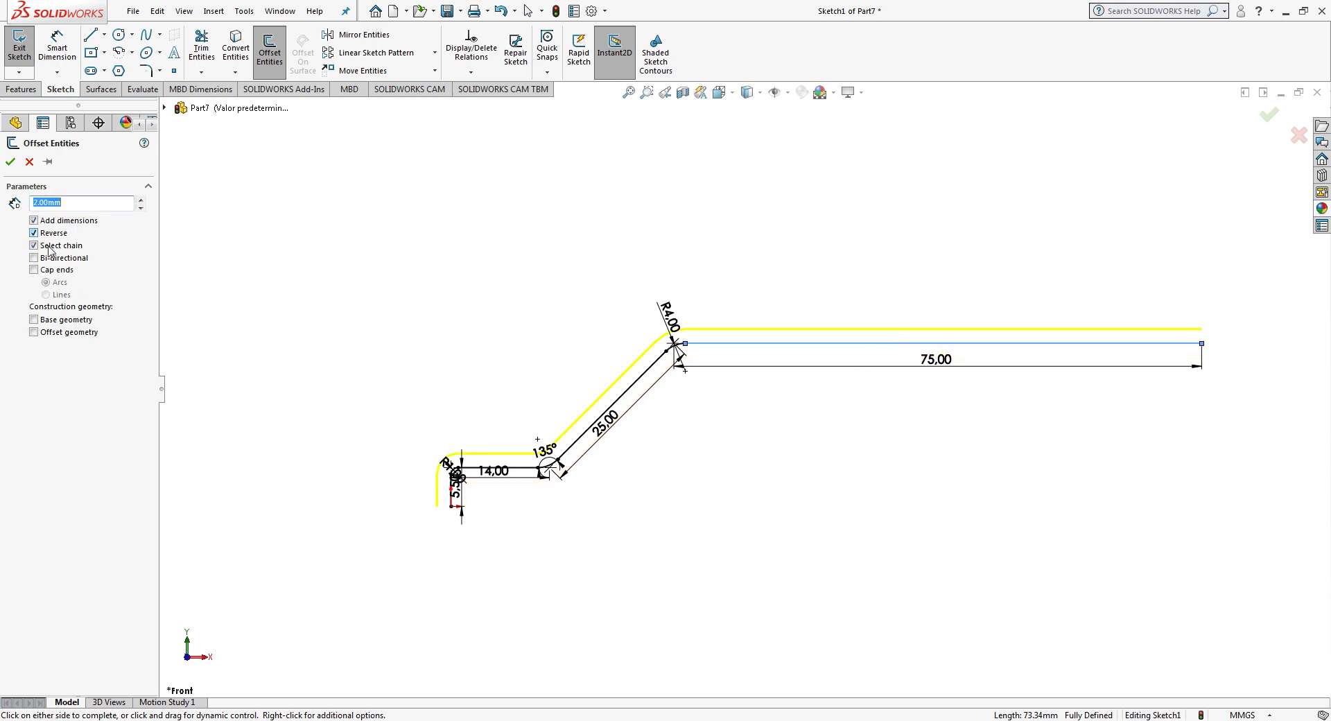
left_click(1268, 117)
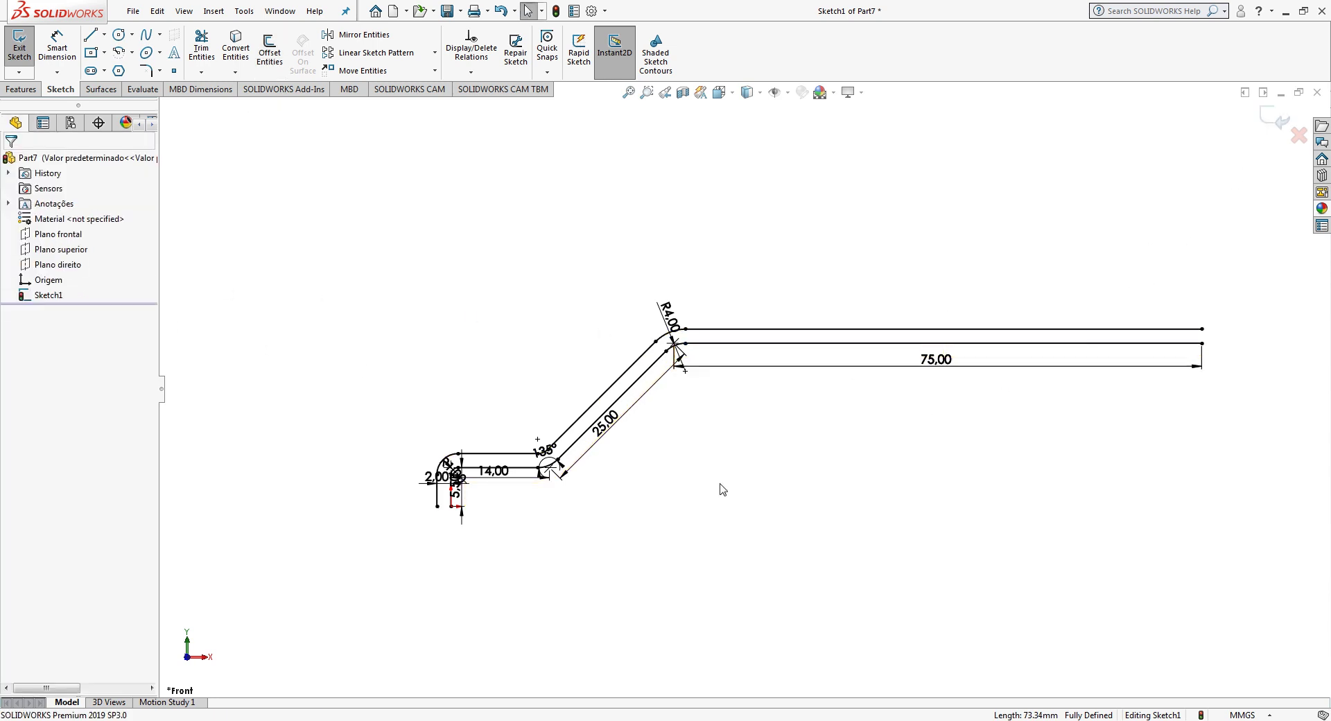
scroll(444, 488, "down", 5)
scroll(472, 492, "down", 4)
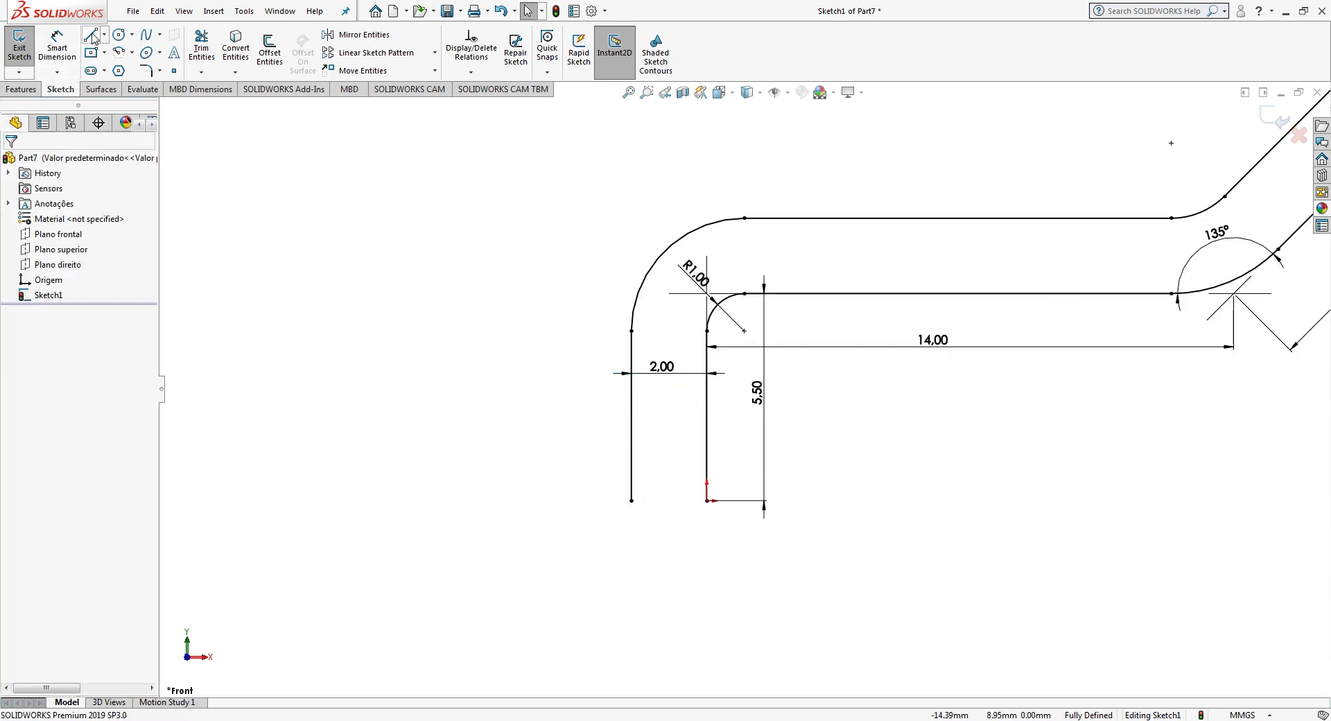
Step: Draw two short cross lines joining the inner and outer profiles at the left end
left_click(92, 36)
left_click(631, 501)
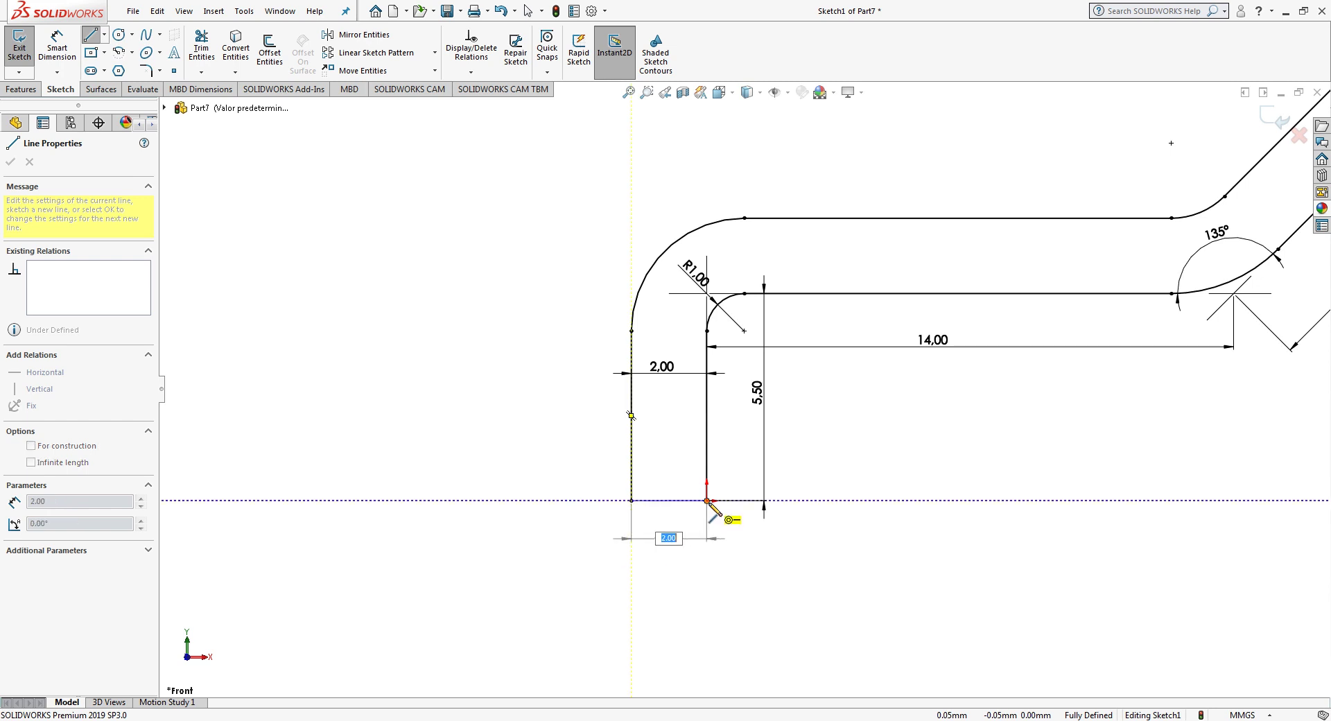
left_click(707, 501)
key("Escape")
key("Return")
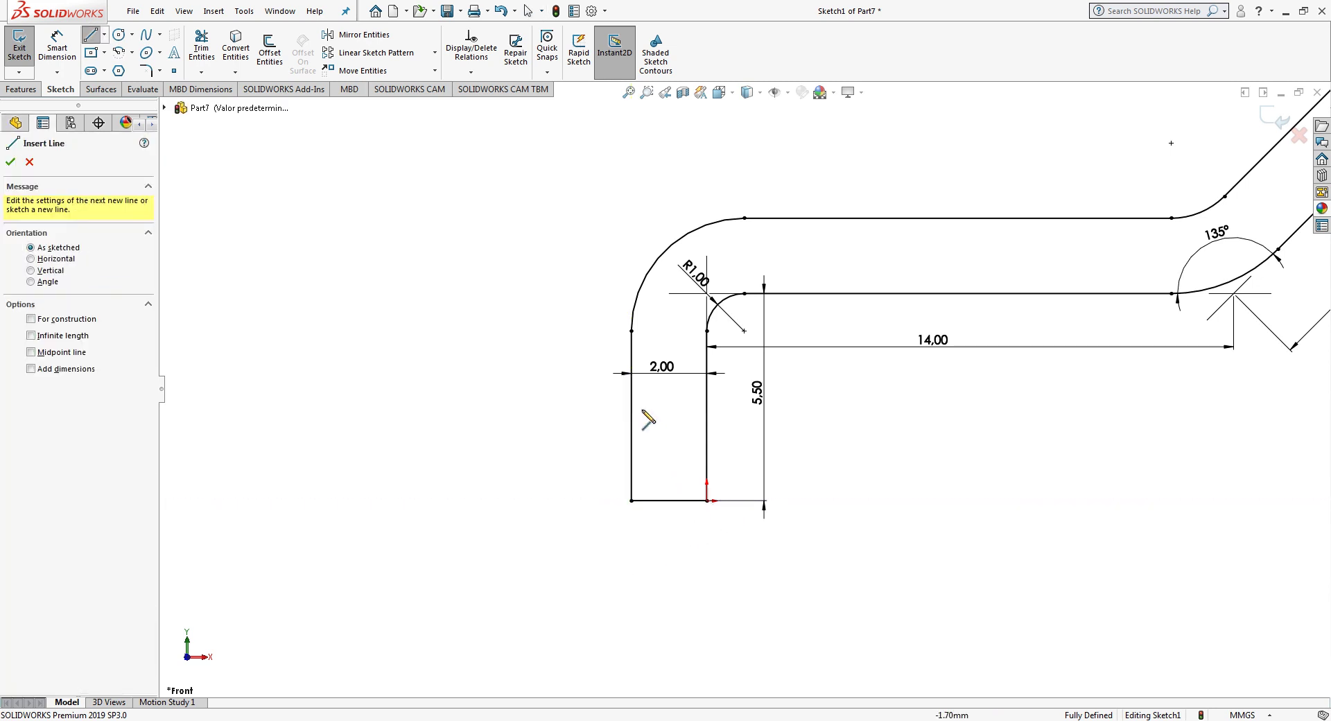
left_click(631, 403)
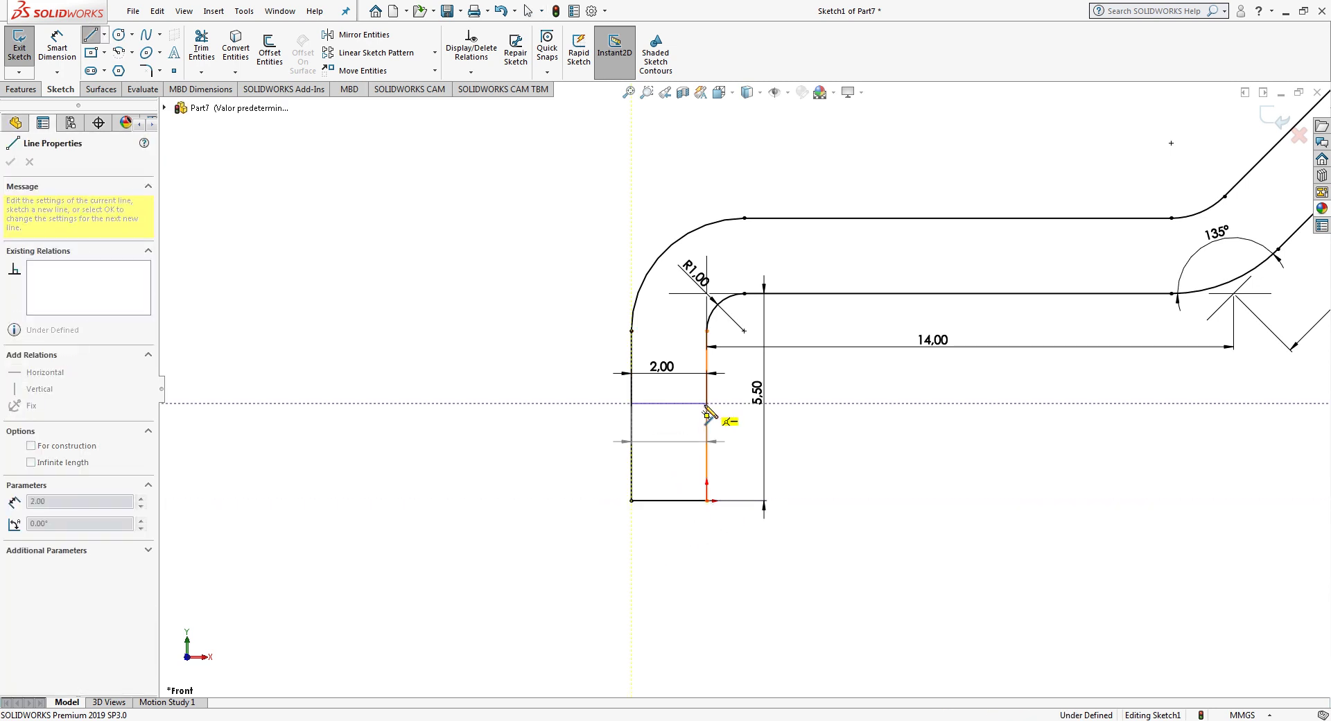
left_click(707, 403)
key("Escape")
Step: Dimension the distance between the two short cross lines to 3 mm
key("d")
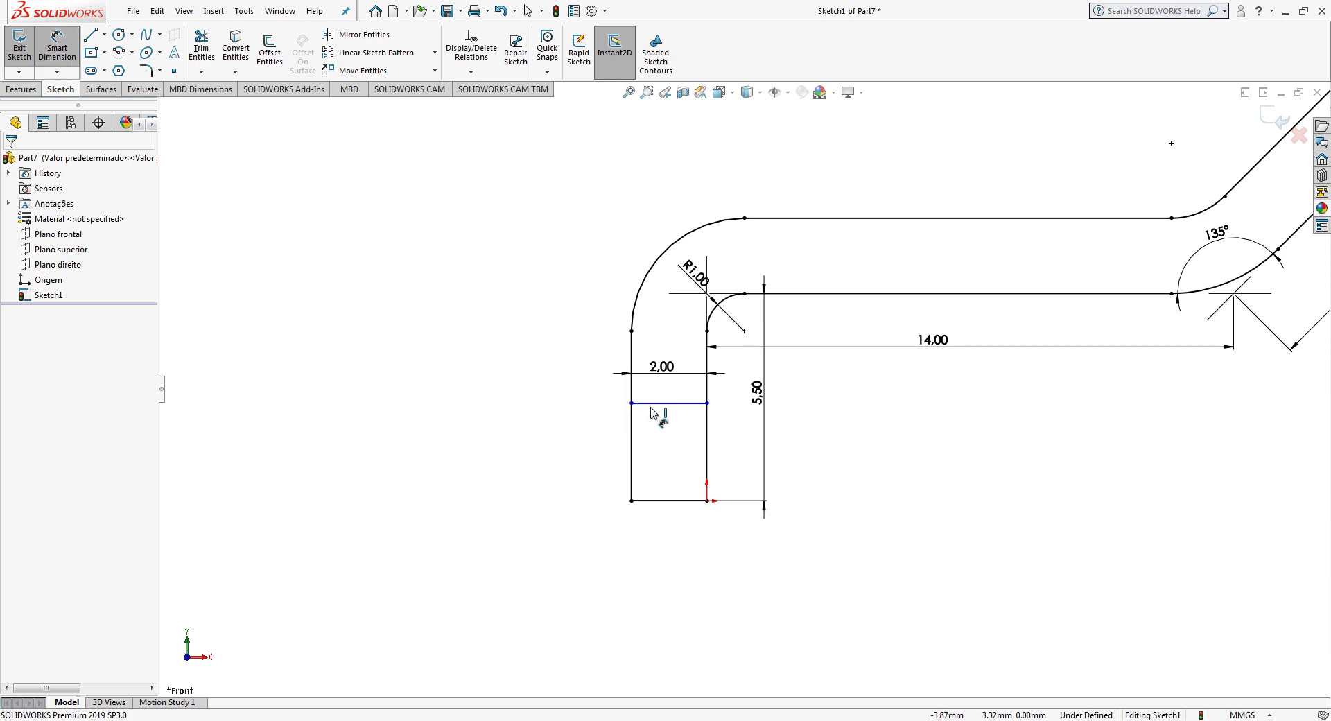
left_click(665, 403)
left_click(672, 499)
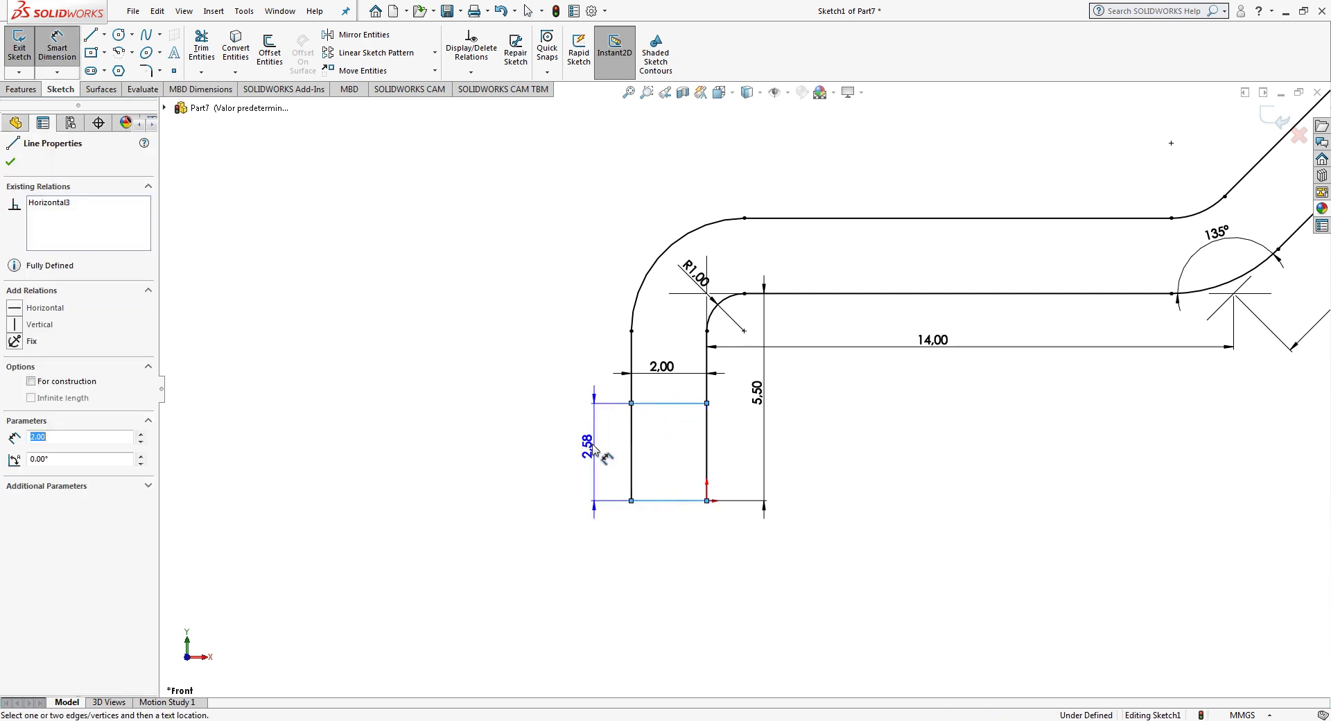
left_click(589, 451)
type("3")
key("Return")
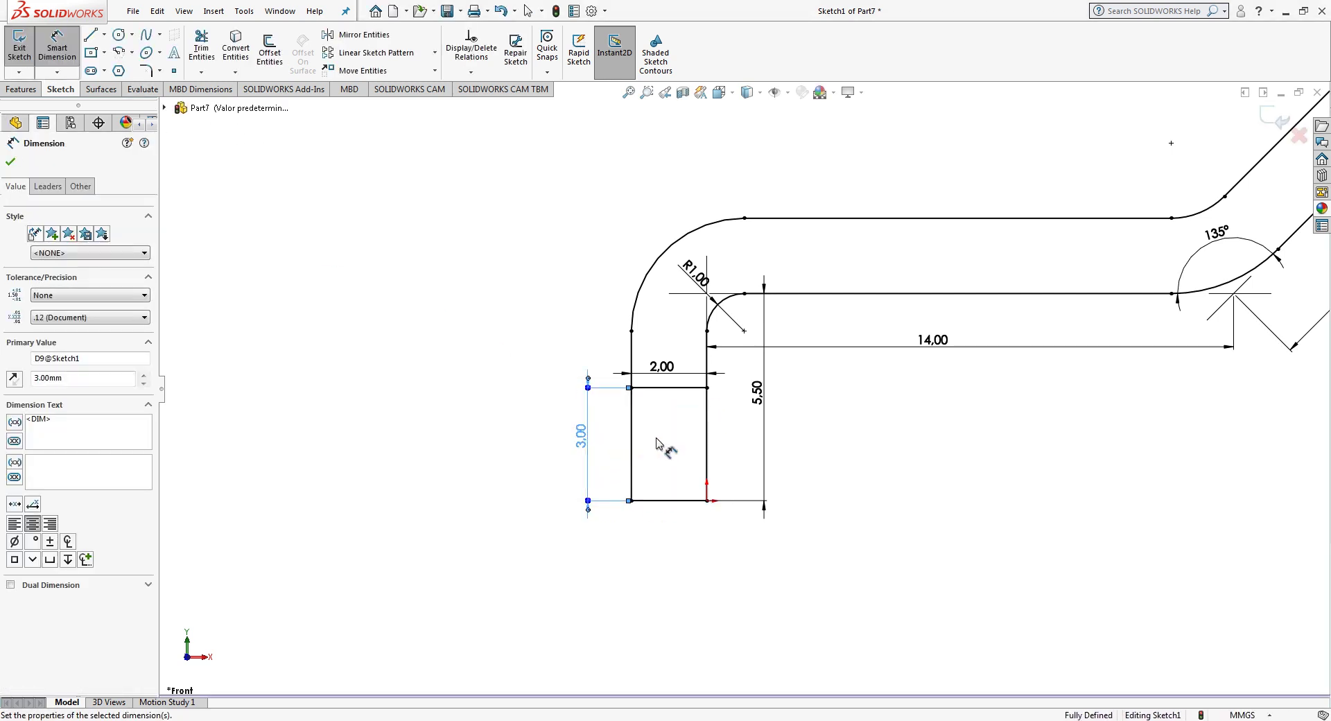
key("Escape")
Step: Close the right end with a line to the top line's endpoint and exit the sketch
scroll(659, 444, "up", 3)
middle_click_drag(1084, 320, 321, 565, "ctrl")
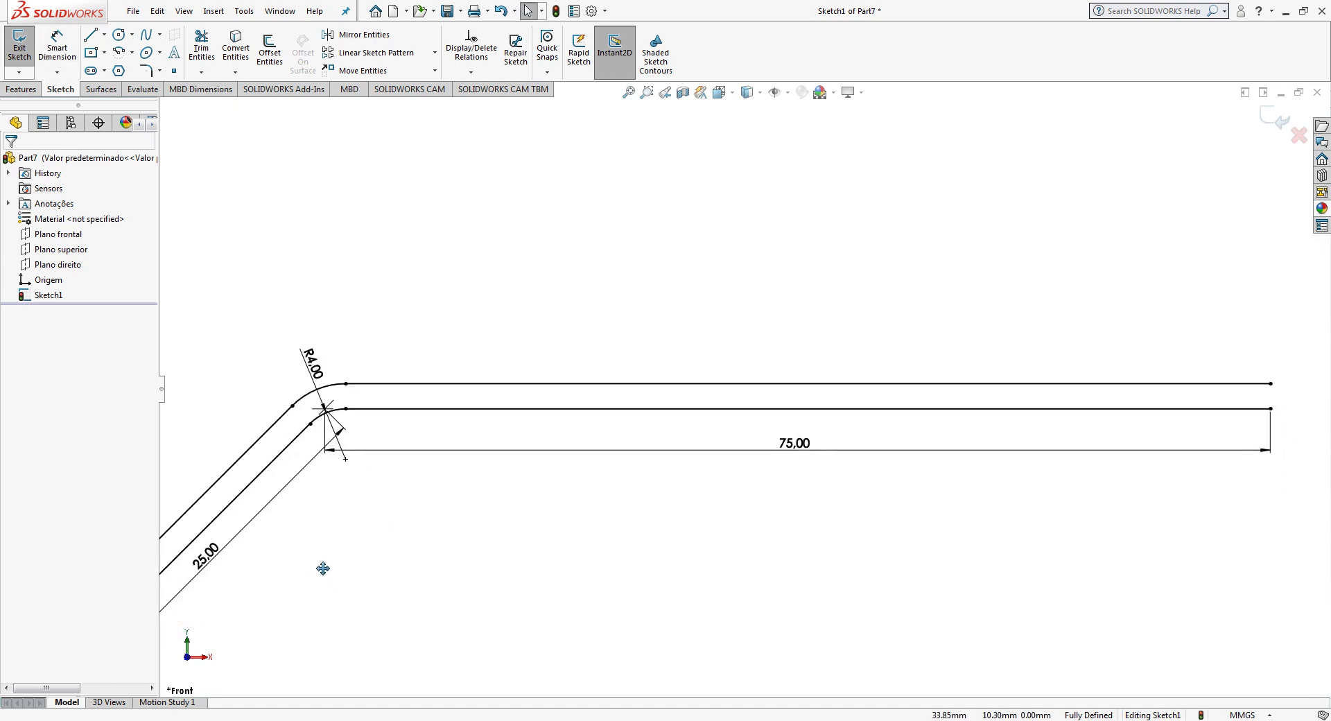
scroll(976, 323, "down", 1)
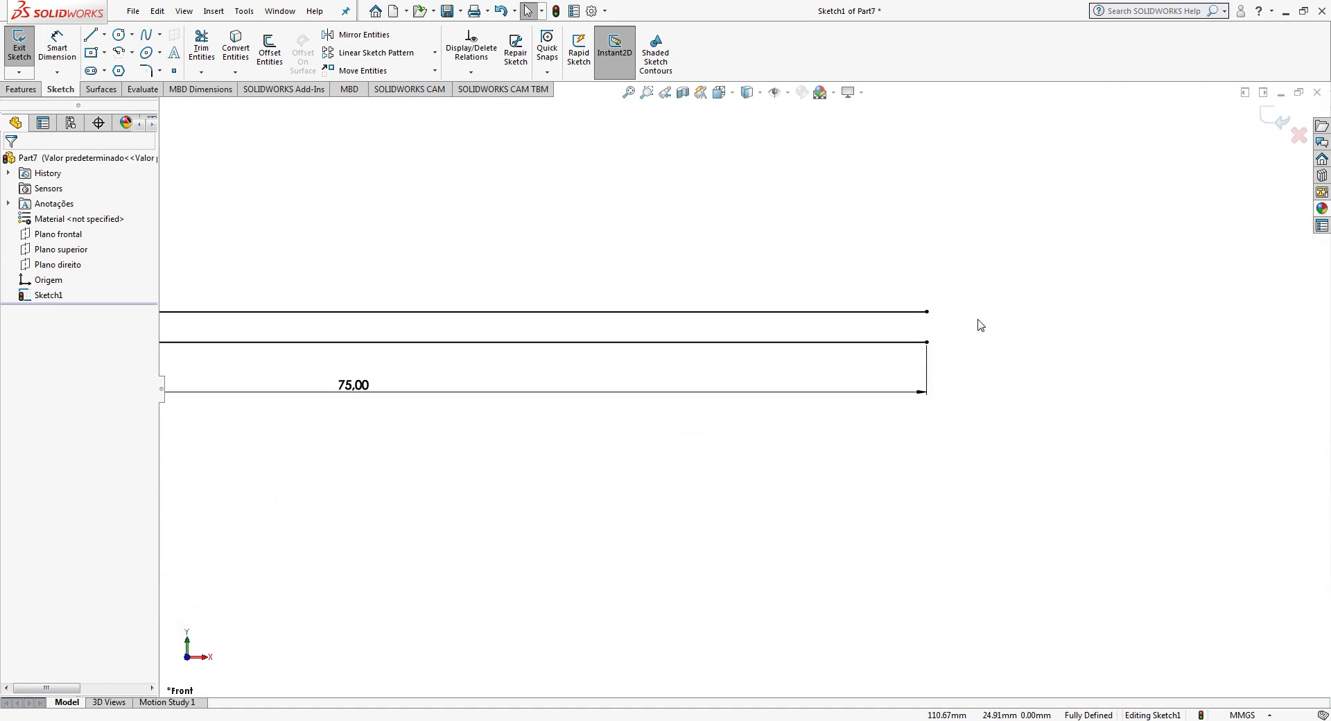
left_click(88, 36)
left_click(903, 313)
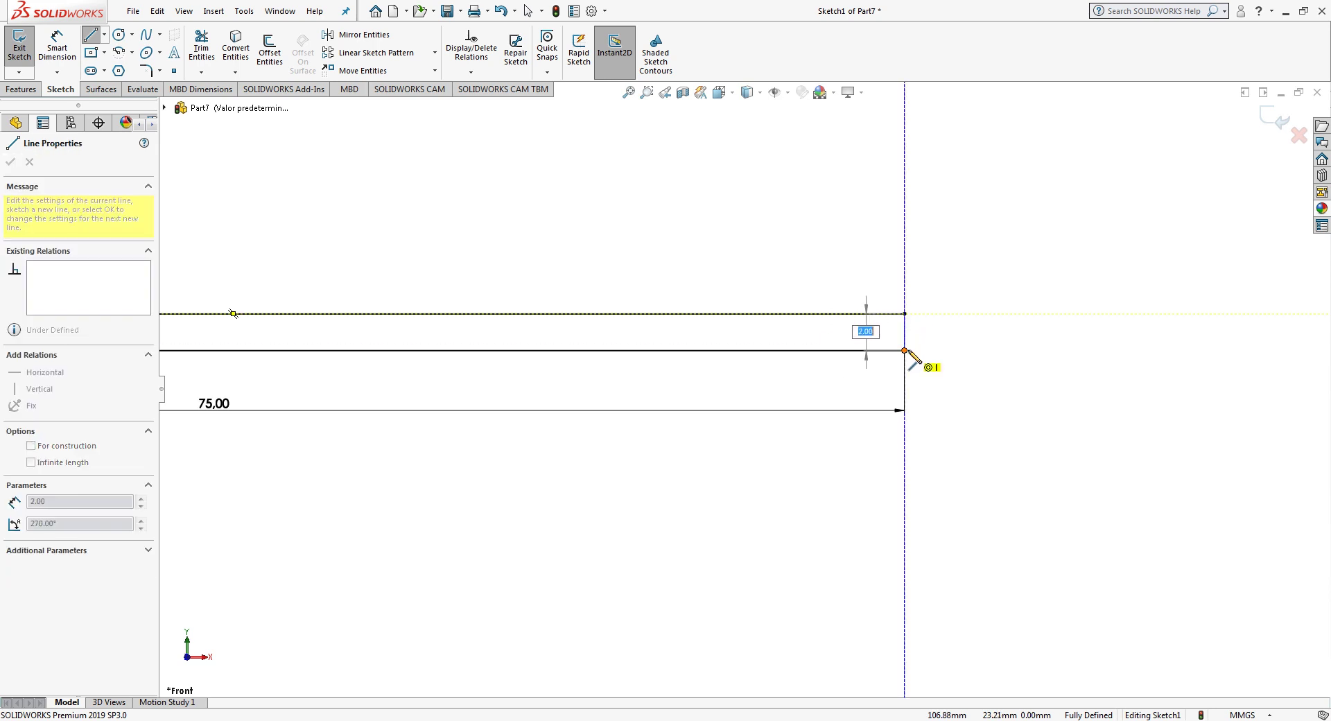
key("Escape")
key("f")
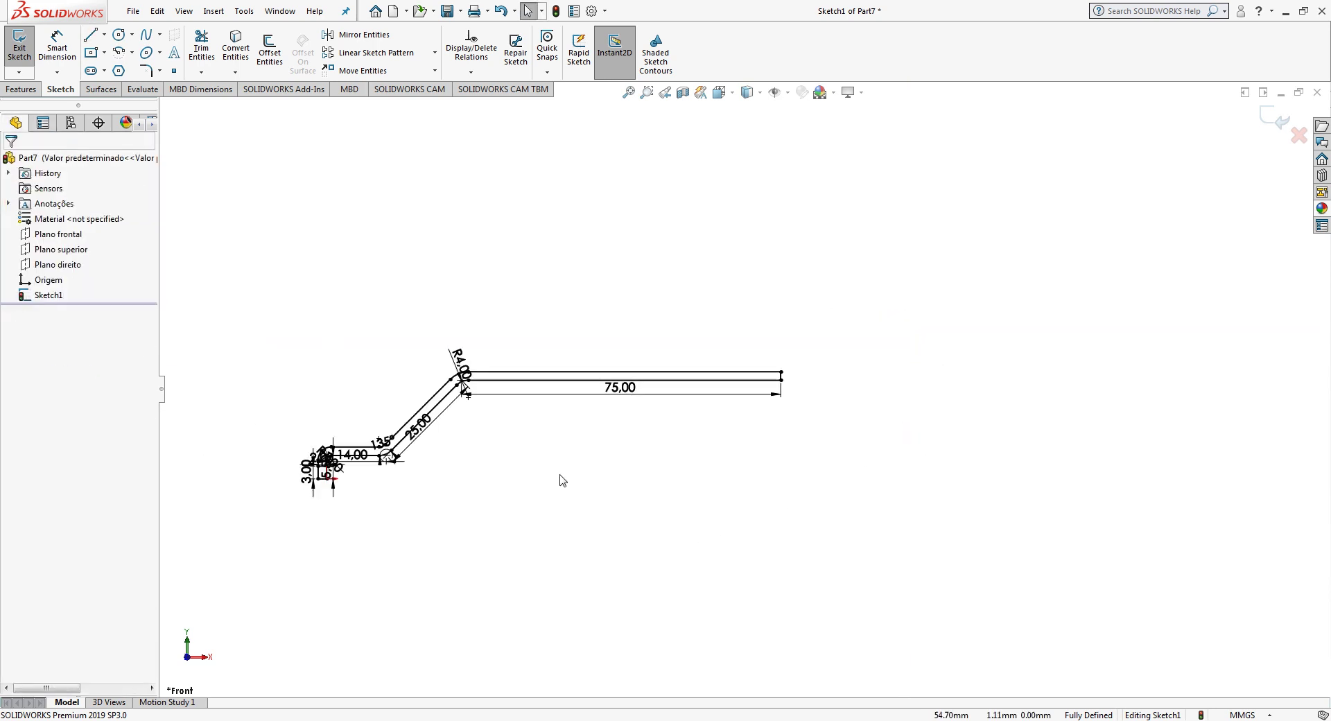
left_click(1275, 119)
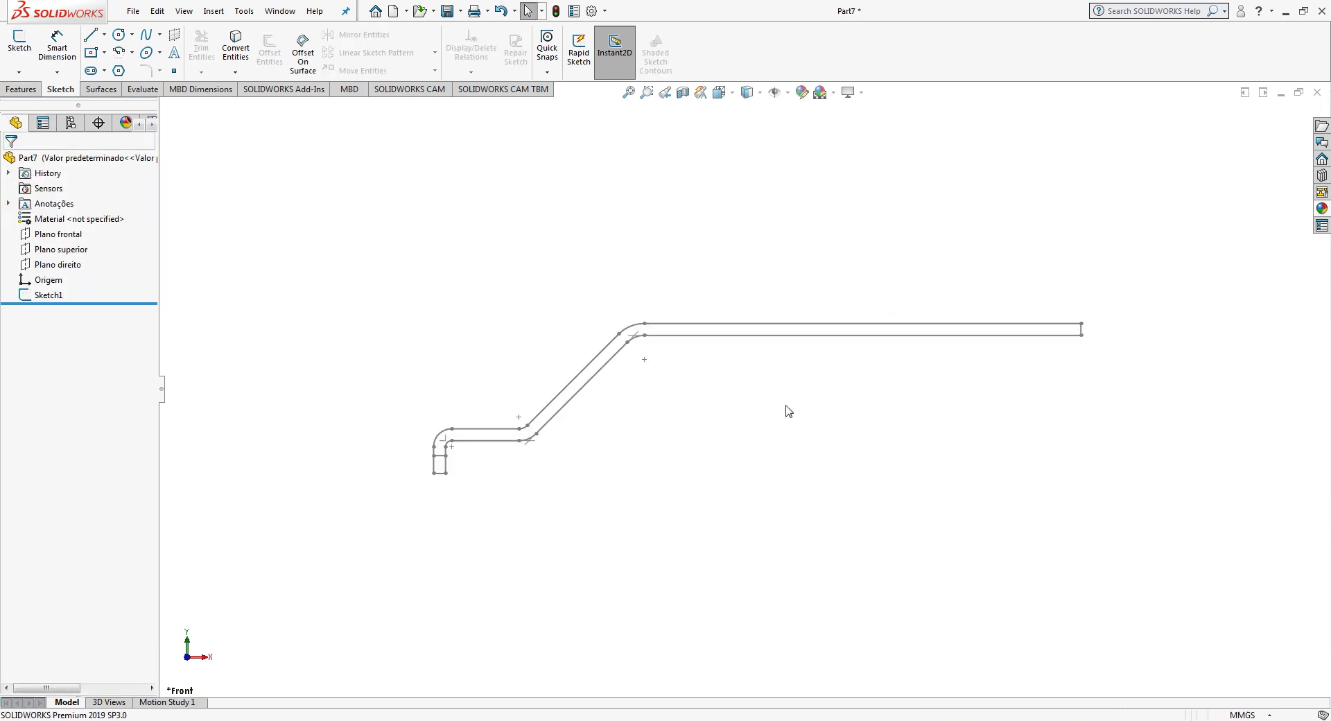
Step: Extrude the main strip region of Sketch1 by 8 mm
middle_click_drag(792, 401, 846, 457)
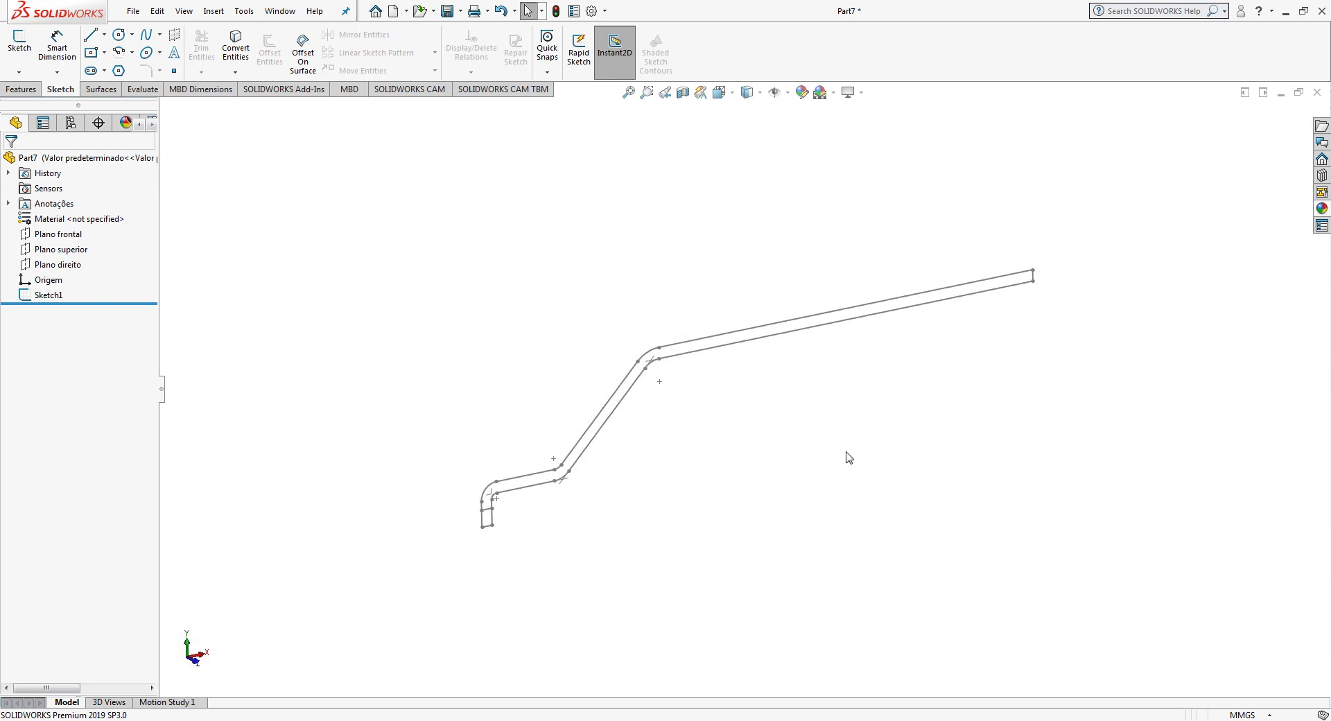
left_click(39, 298)
left_click(18, 88)
left_click(23, 63)
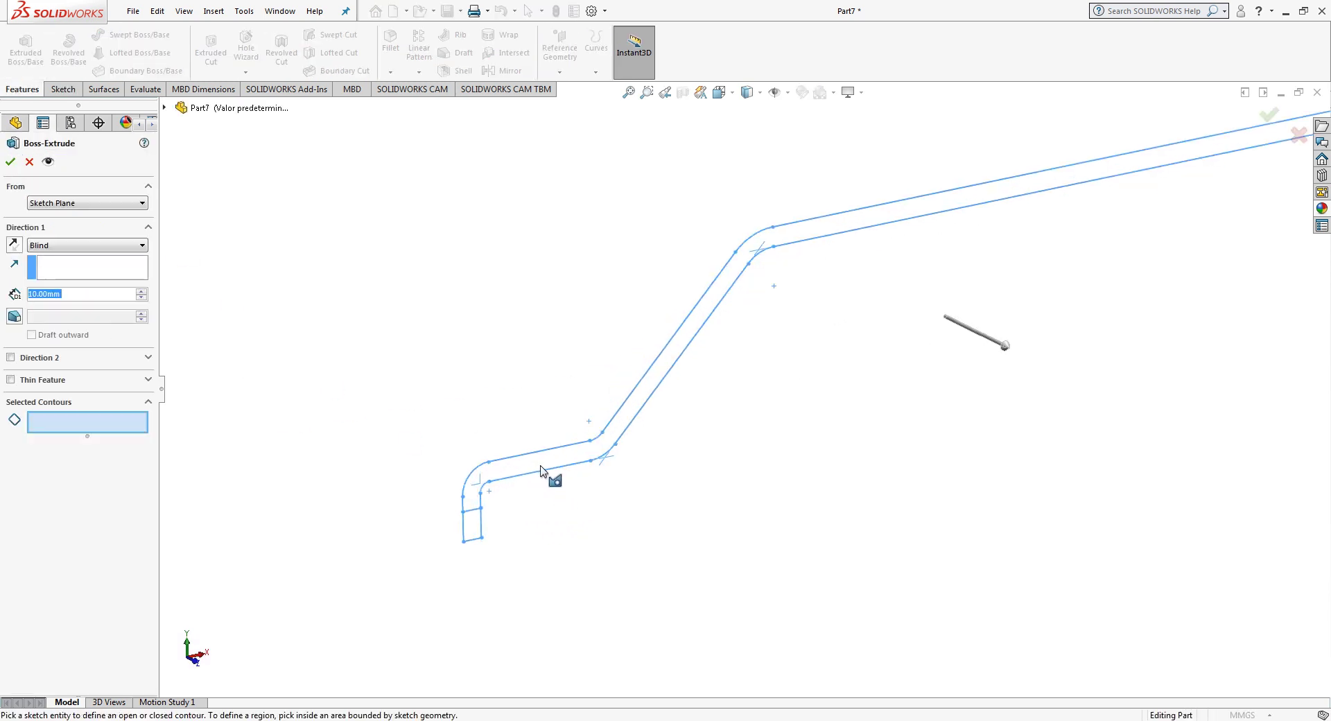
left_click(544, 470)
scroll(600, 495, "up", 2)
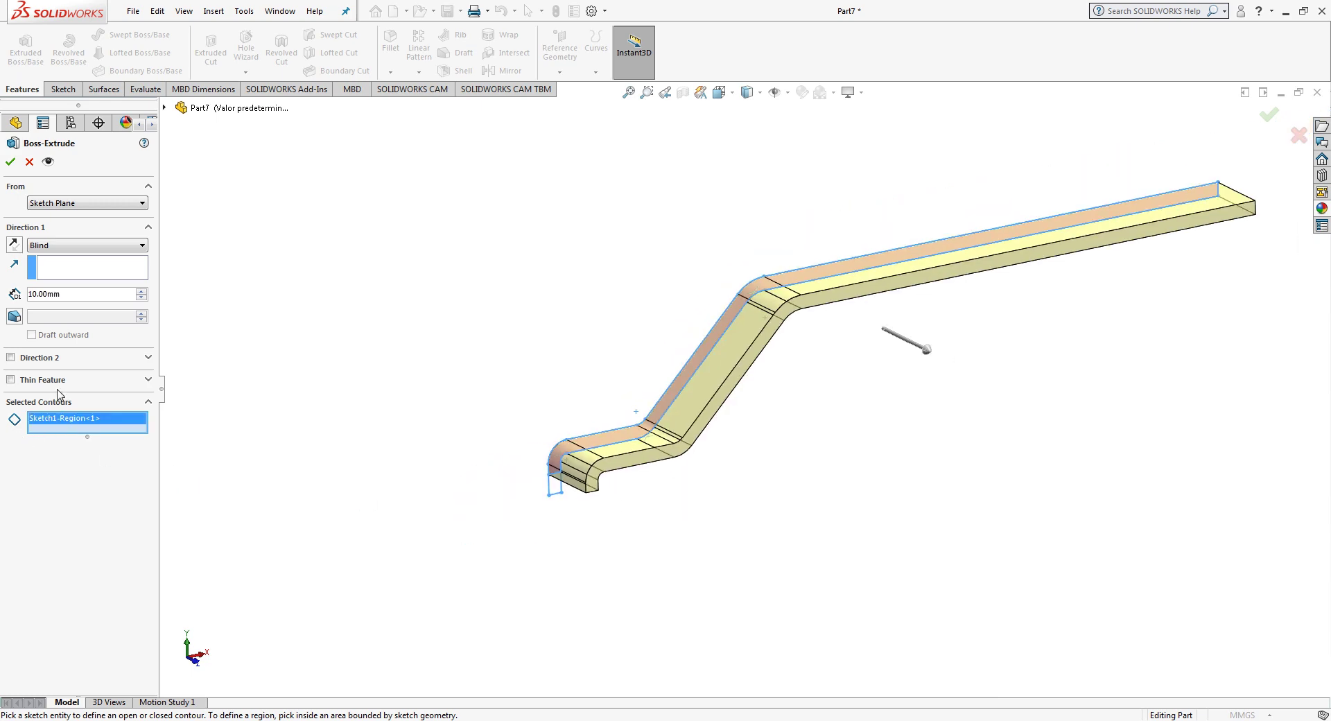
type("8")
key("Return")
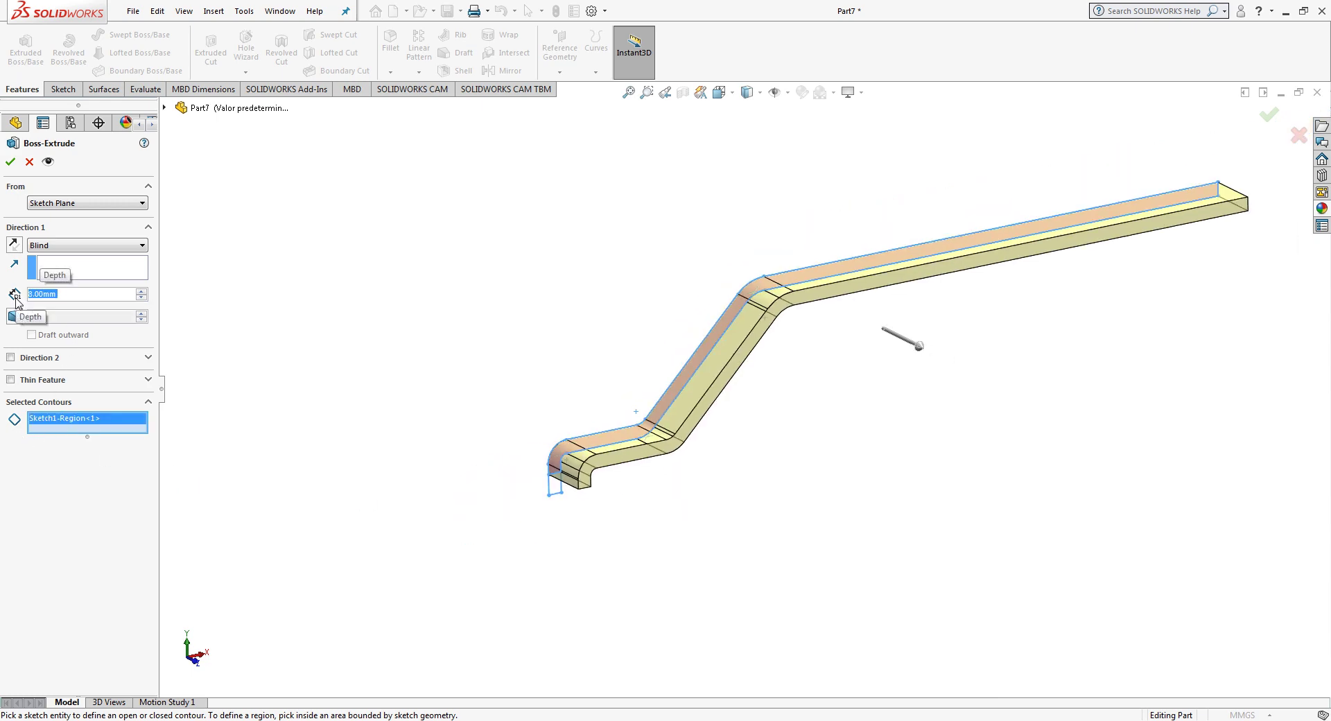
left_click(13, 166)
Step: Extrude Sketch1 again in the reverse direction, including the small end region
left_click(9, 310)
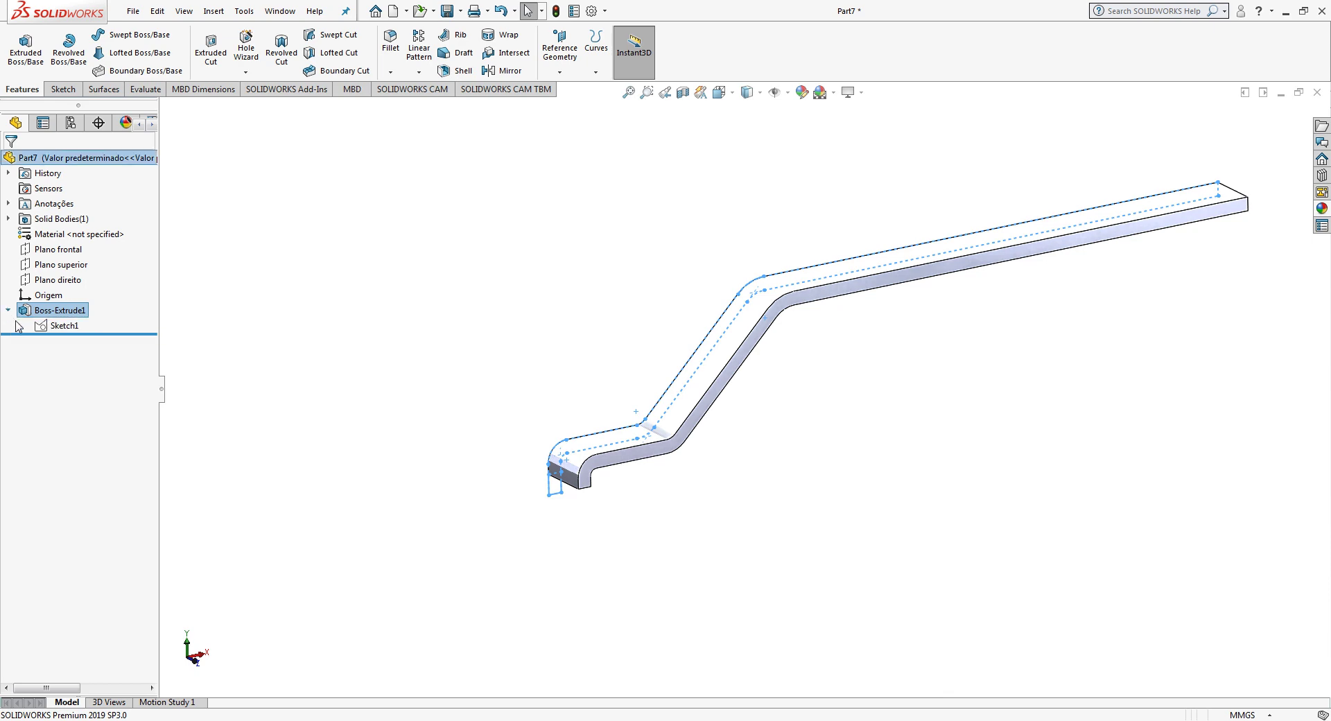
left_click(65, 326)
middle_click_drag(429, 444, 1177, 368)
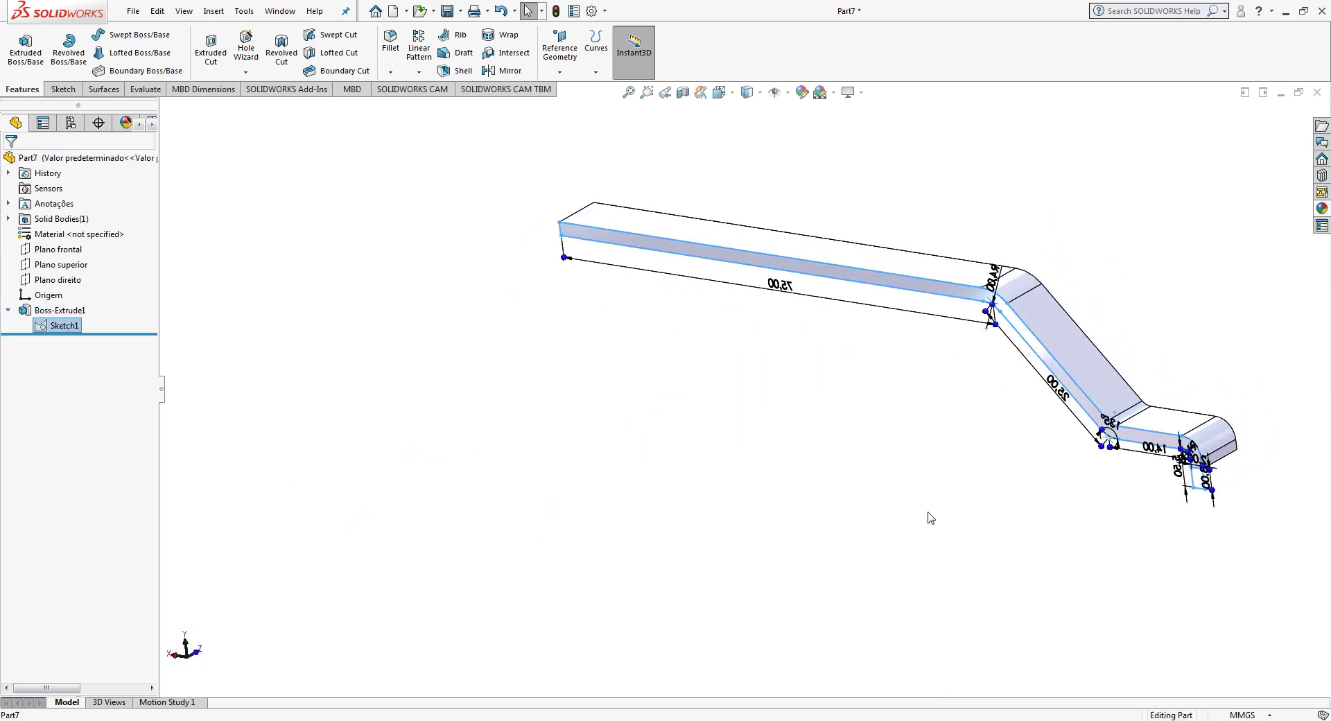
scroll(1177, 368, "down", 3)
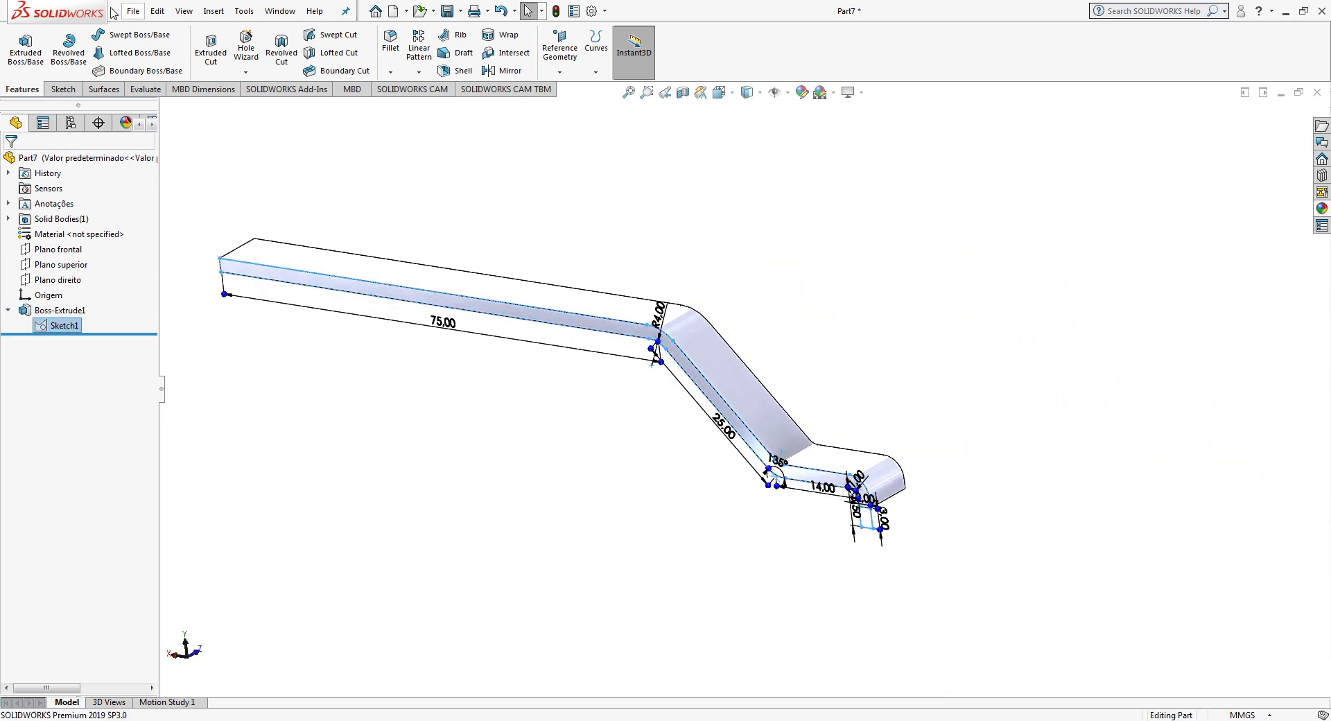
left_click(26, 47)
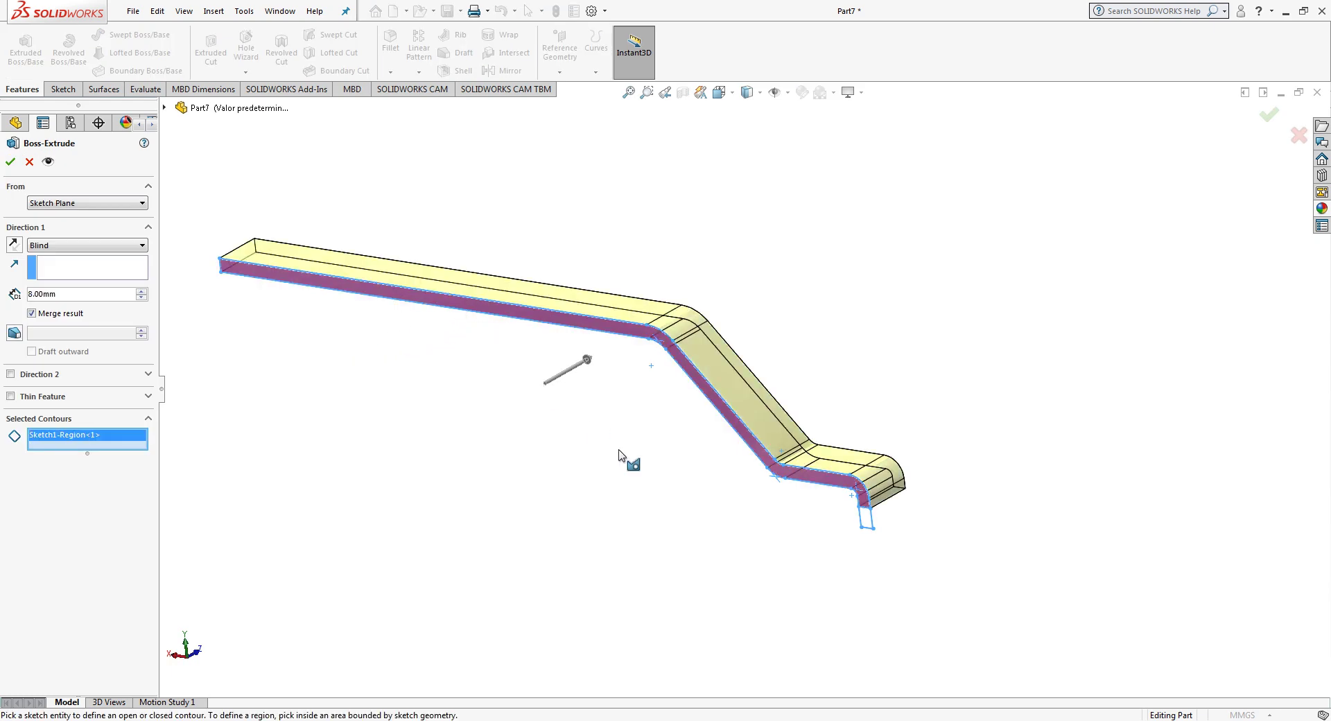
left_click(870, 524)
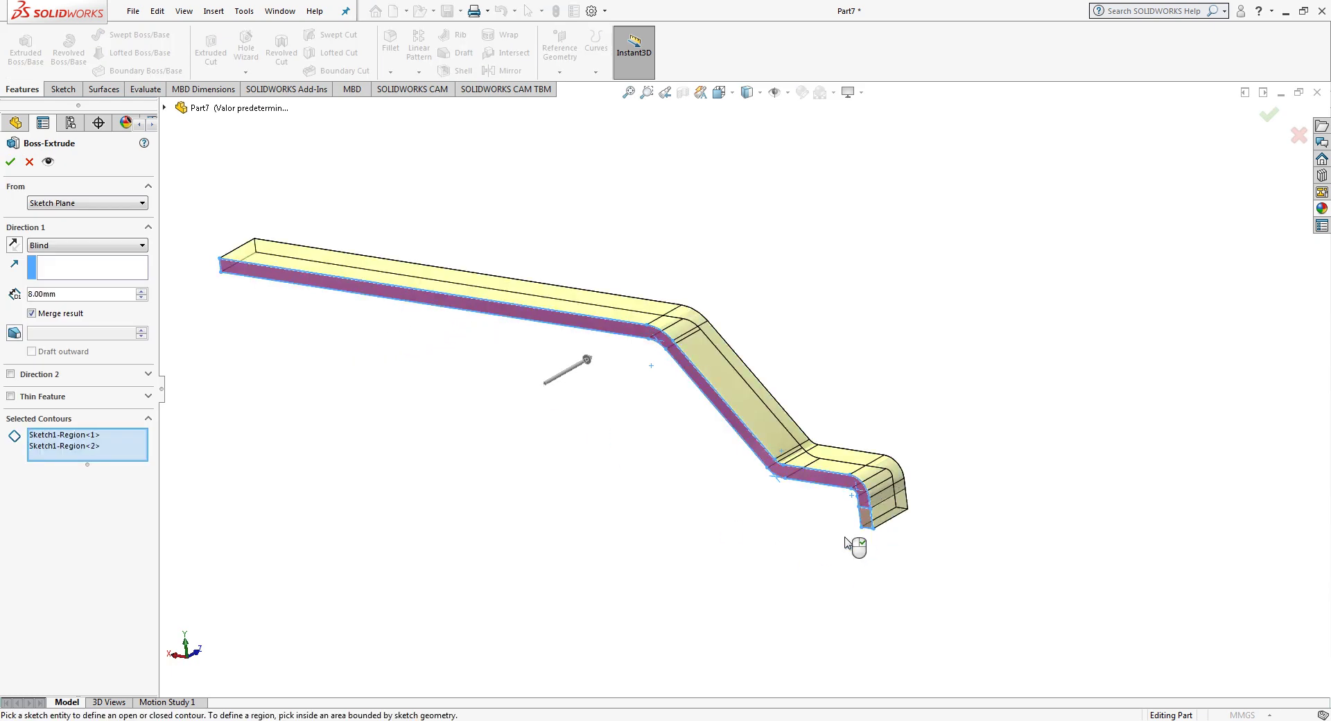
left_click(15, 245)
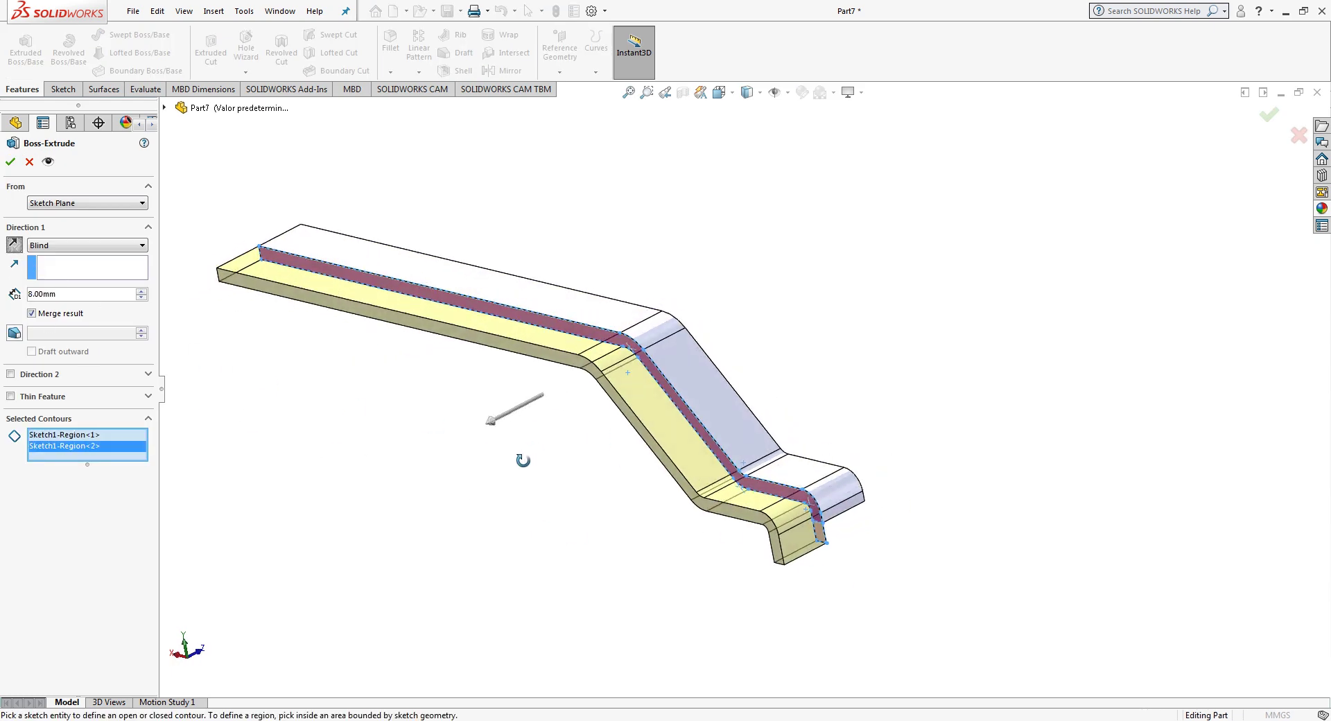
left_click(1266, 111)
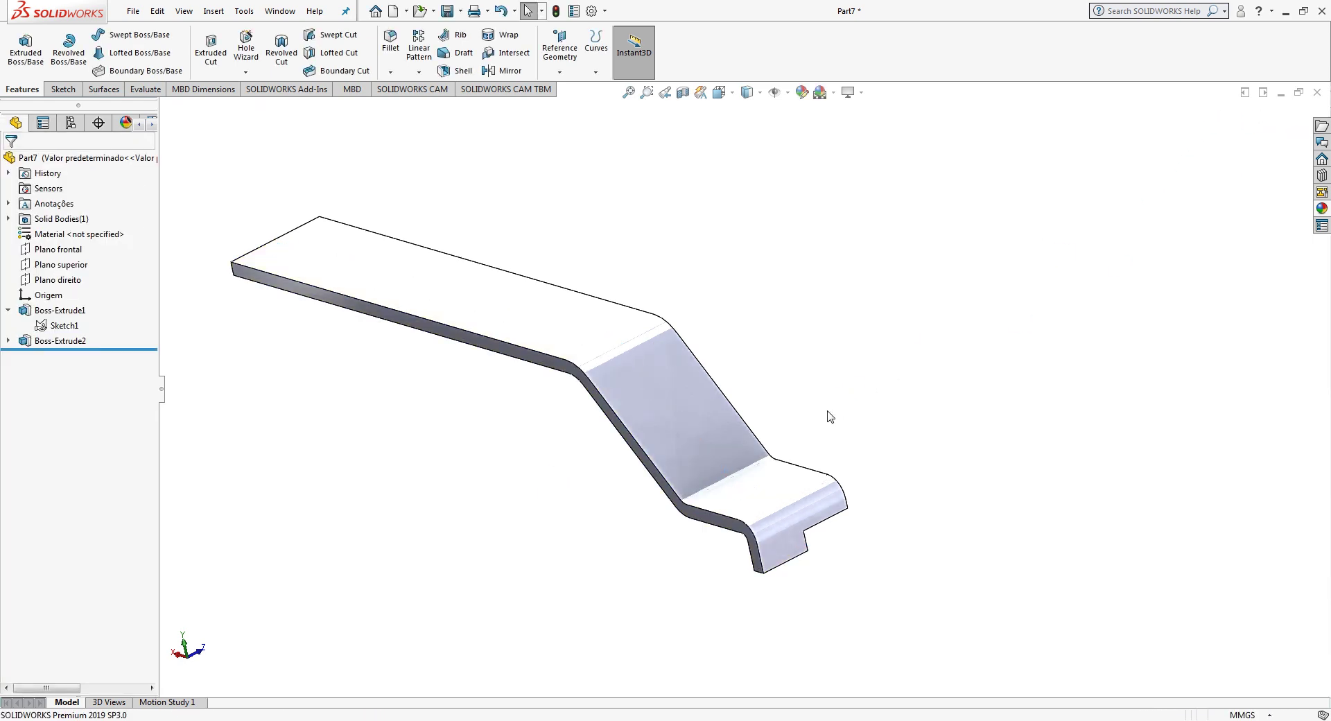
mouse_move(829, 415)
middle_mouse_down()
mouse_move(817, 353)
mouse_move(651, 405)
mouse_move(565, 483)
mouse_move(630, 430)
mouse_move(880, 357)
mouse_move(459, 186)
middle_mouse_up()
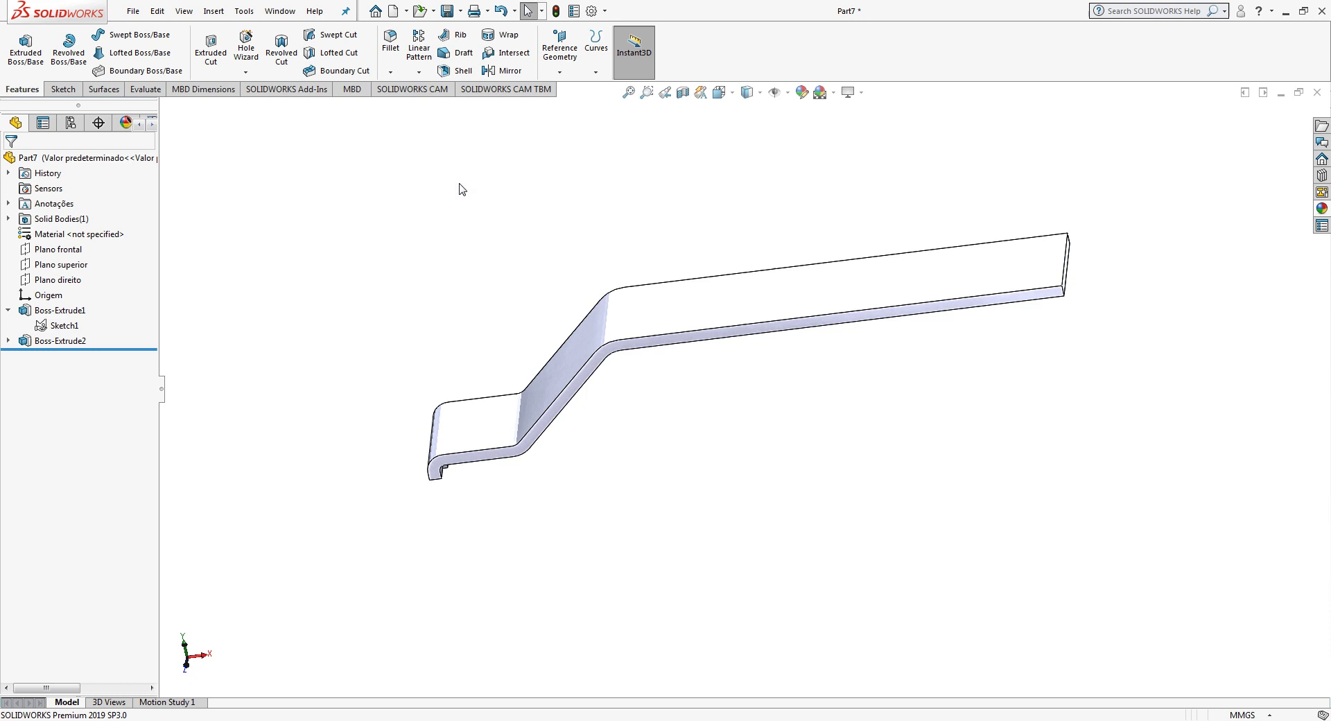
Step: Apply a full round fillet to the long strip end using both side faces and the end face
left_click(393, 44)
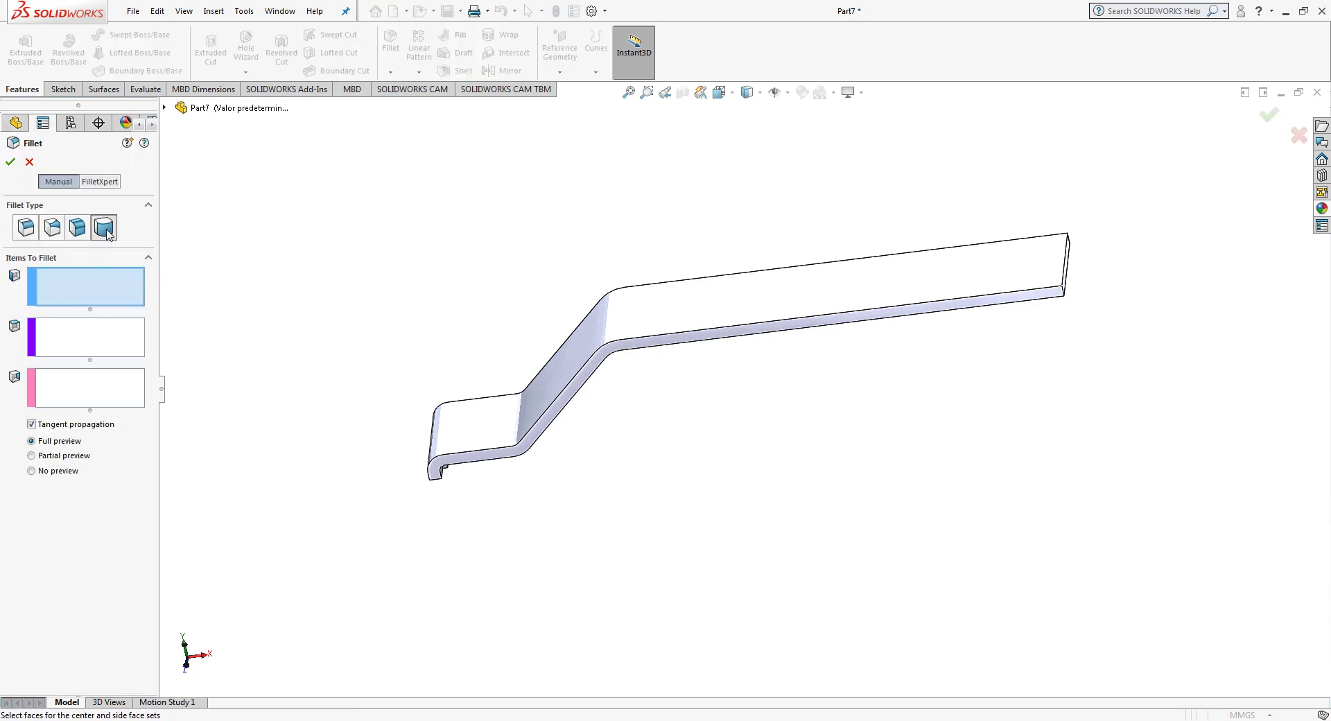
mouse_move(771, 231)
middle_mouse_down()
mouse_move(695, 241)
mouse_move(929, 392)
mouse_move(742, 387)
middle_mouse_up()
left_click(762, 369)
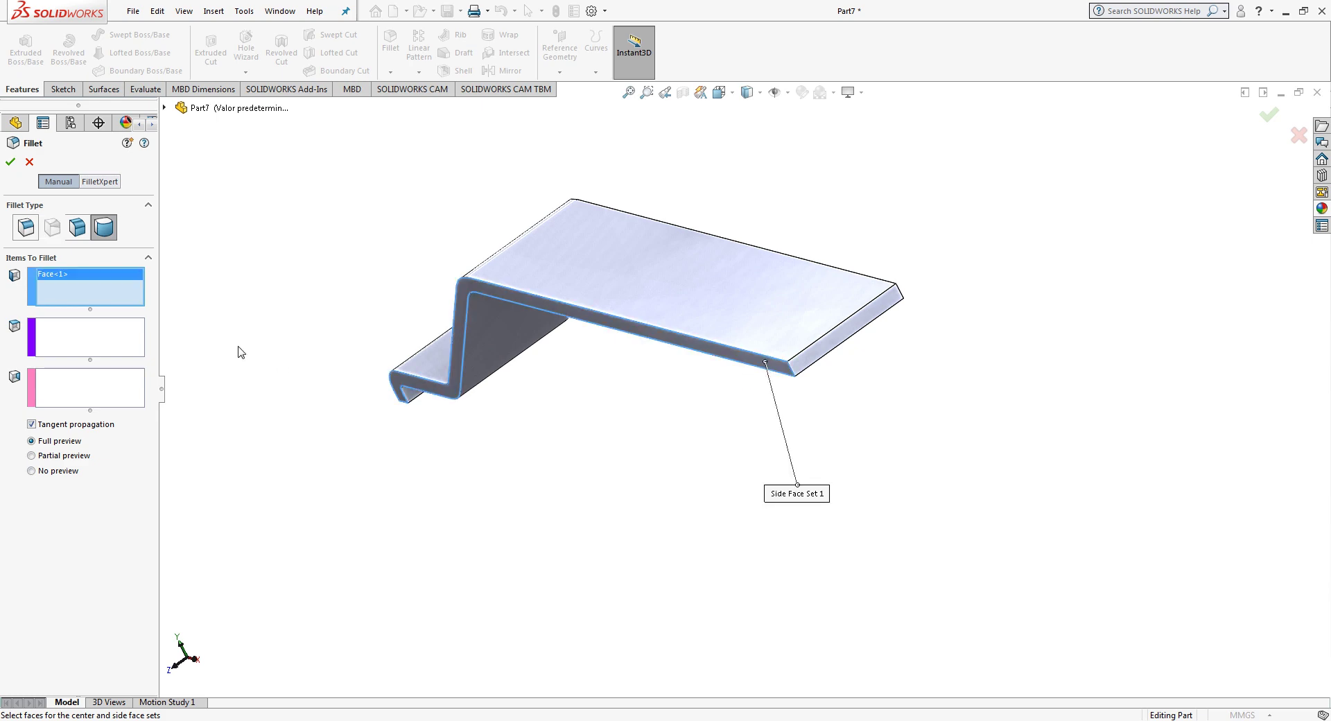
left_click(84, 347)
left_click(805, 355)
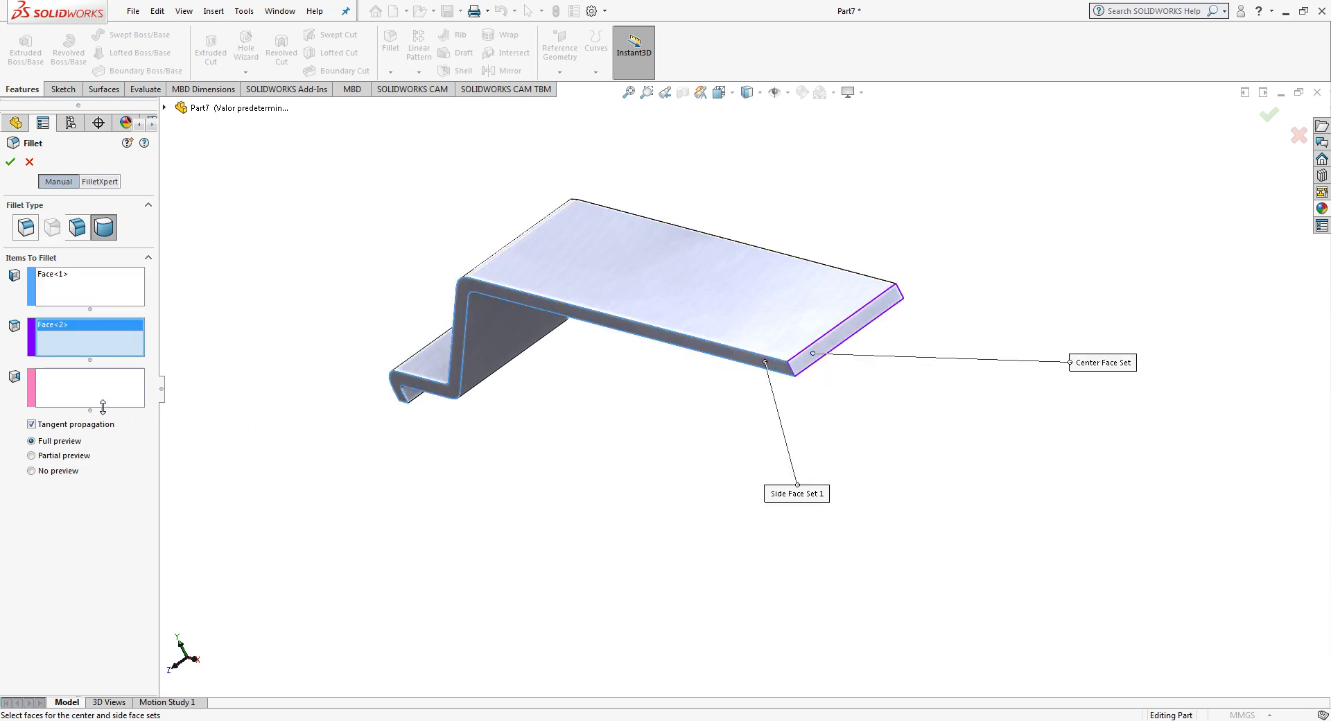
left_click(101, 406)
mouse_move(802, 321)
middle_mouse_down()
mouse_move(635, 376)
mouse_move(597, 416)
middle_mouse_up()
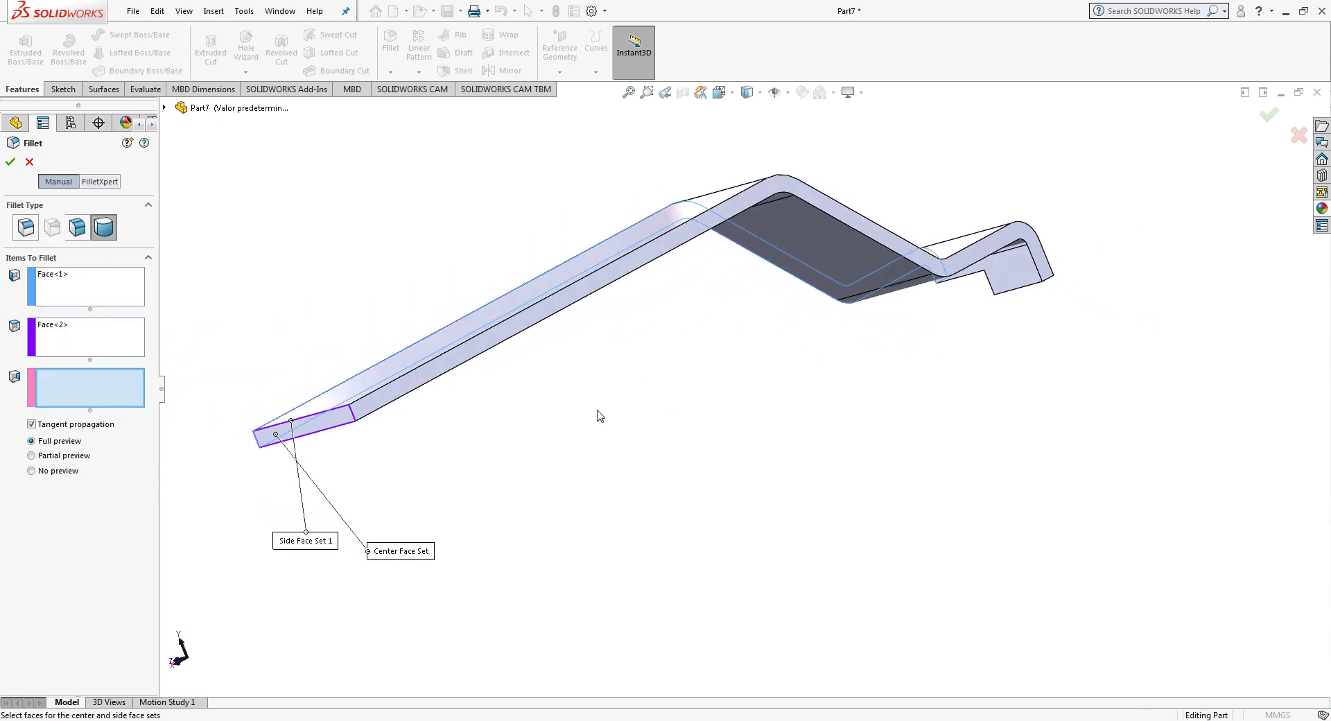
left_click(375, 403)
left_click(11, 162)
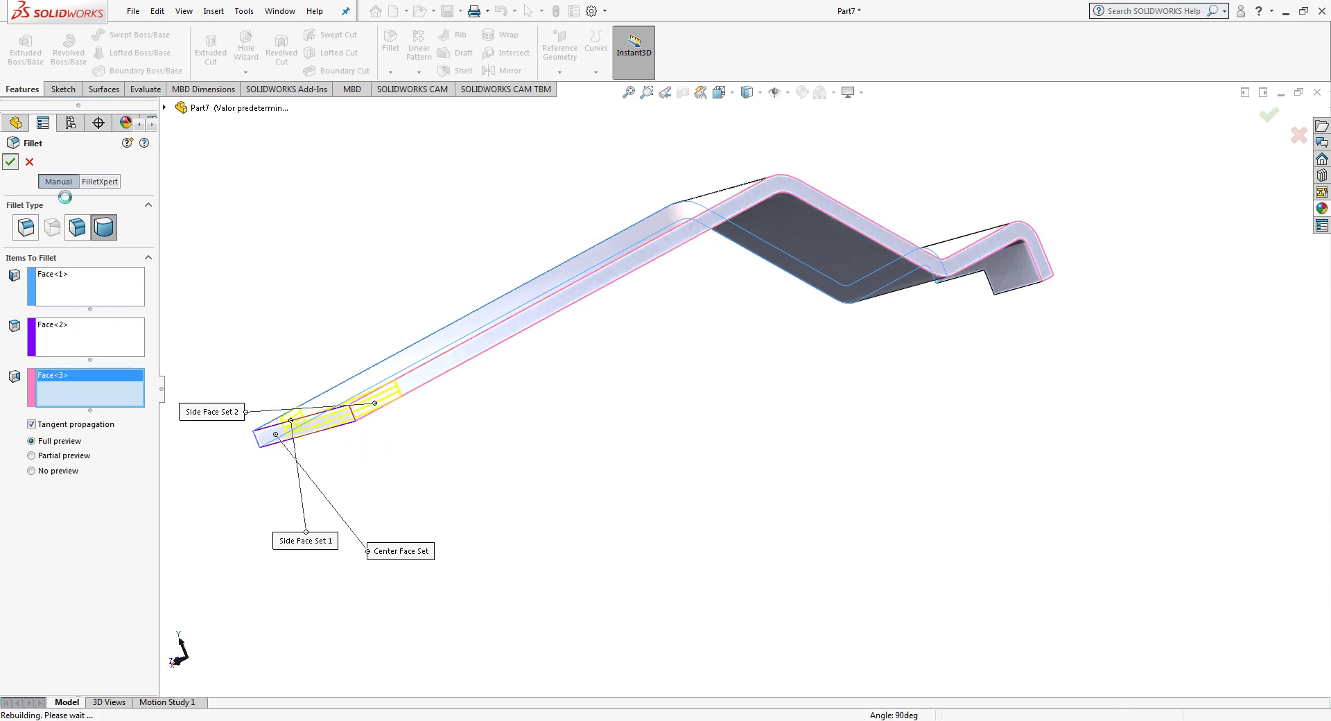
mouse_move(362, 314)
middle_mouse_down()
mouse_move(475, 433)
mouse_move(555, 547)
middle_mouse_up()
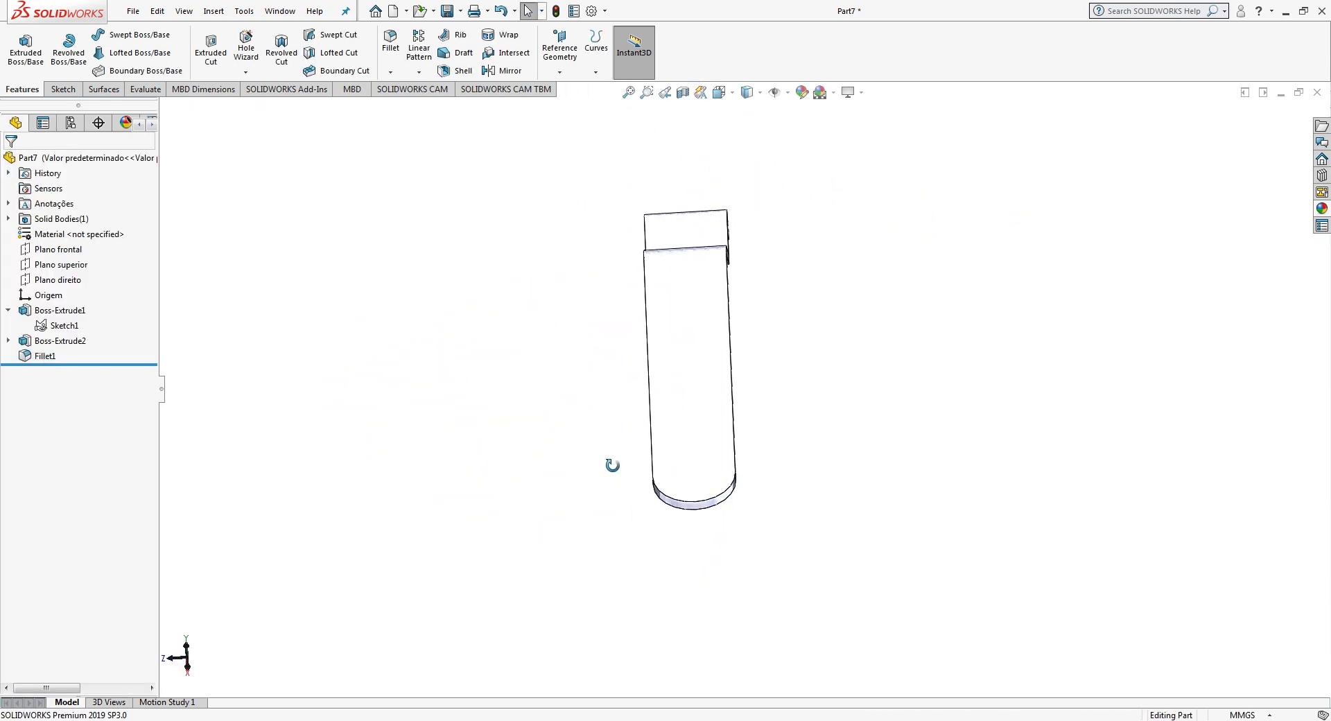
Step: Start a new sketch on the lever's flat end face
middle_click_drag(612, 465, 467, 443)
right_click(468, 405)
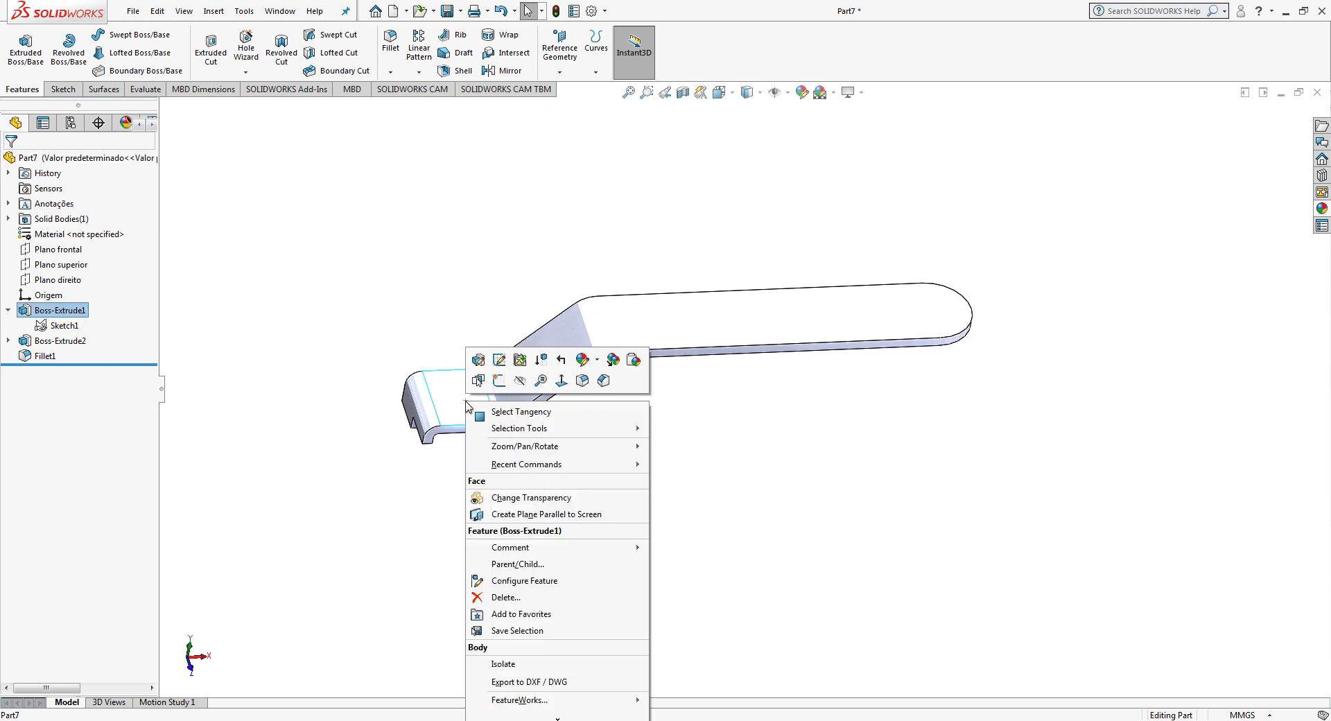
left_click(499, 380)
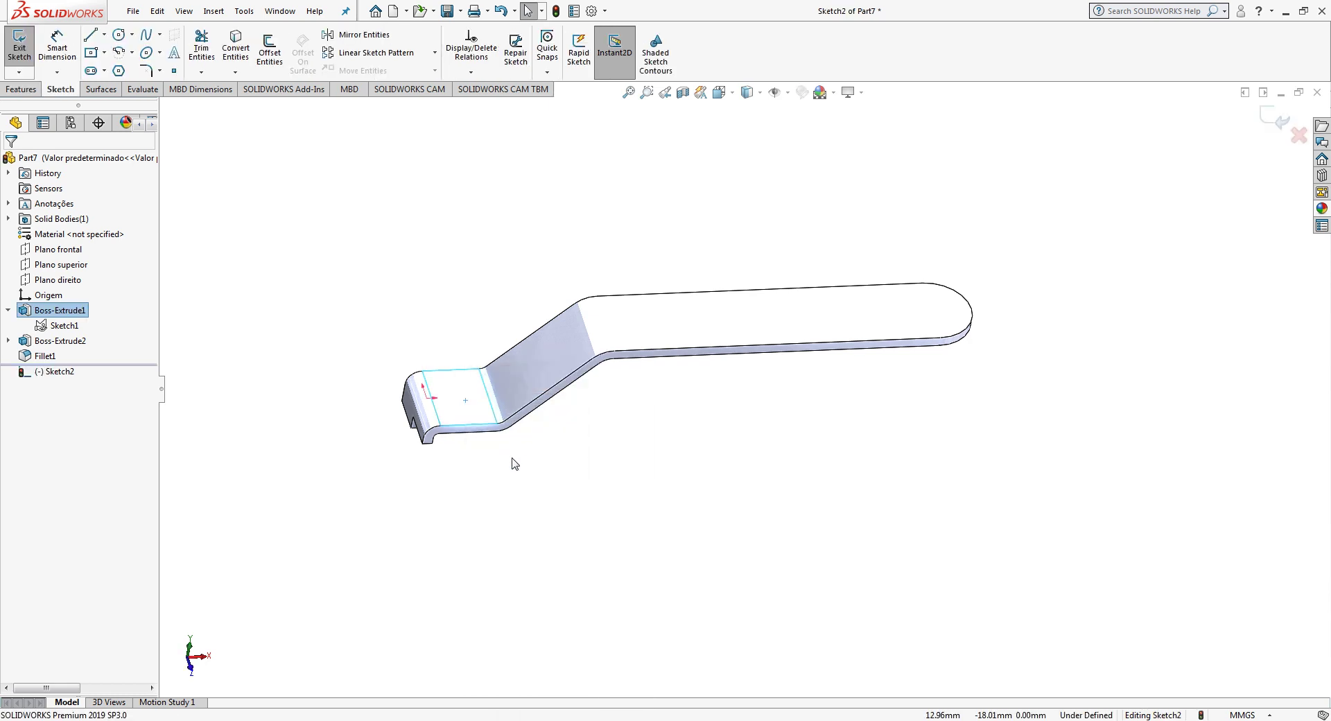
scroll(479, 433, "down", 2)
scroll(541, 402, "down", 2)
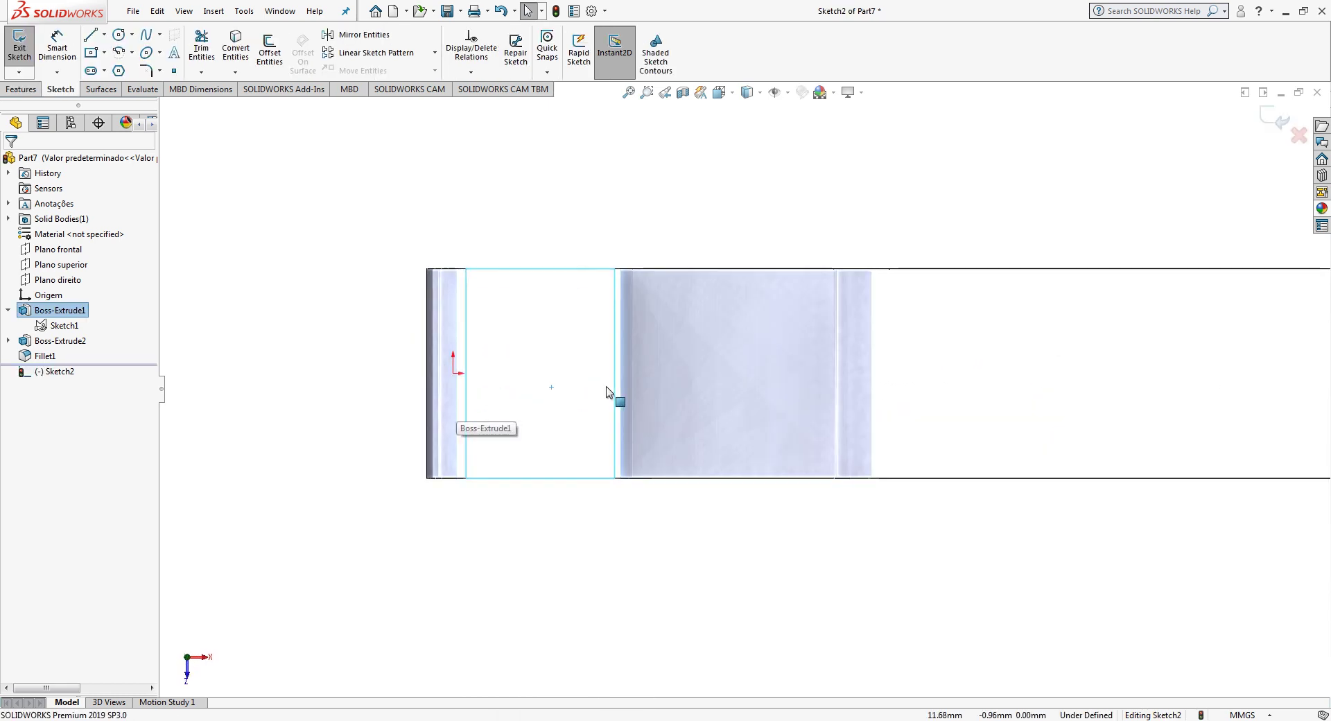
Step: Draw a horizontal centerline from the origin and a circle centred at its end
left_click(104, 34)
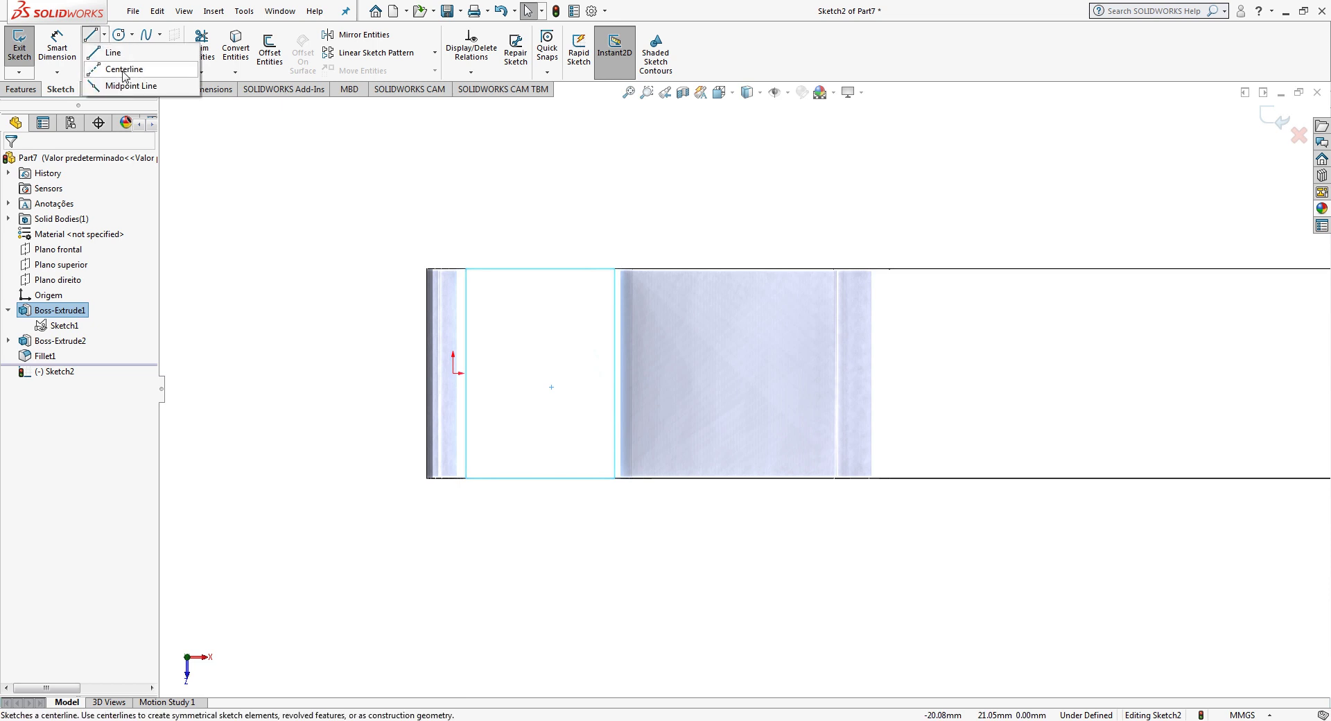
left_click(116, 67)
left_click(453, 373)
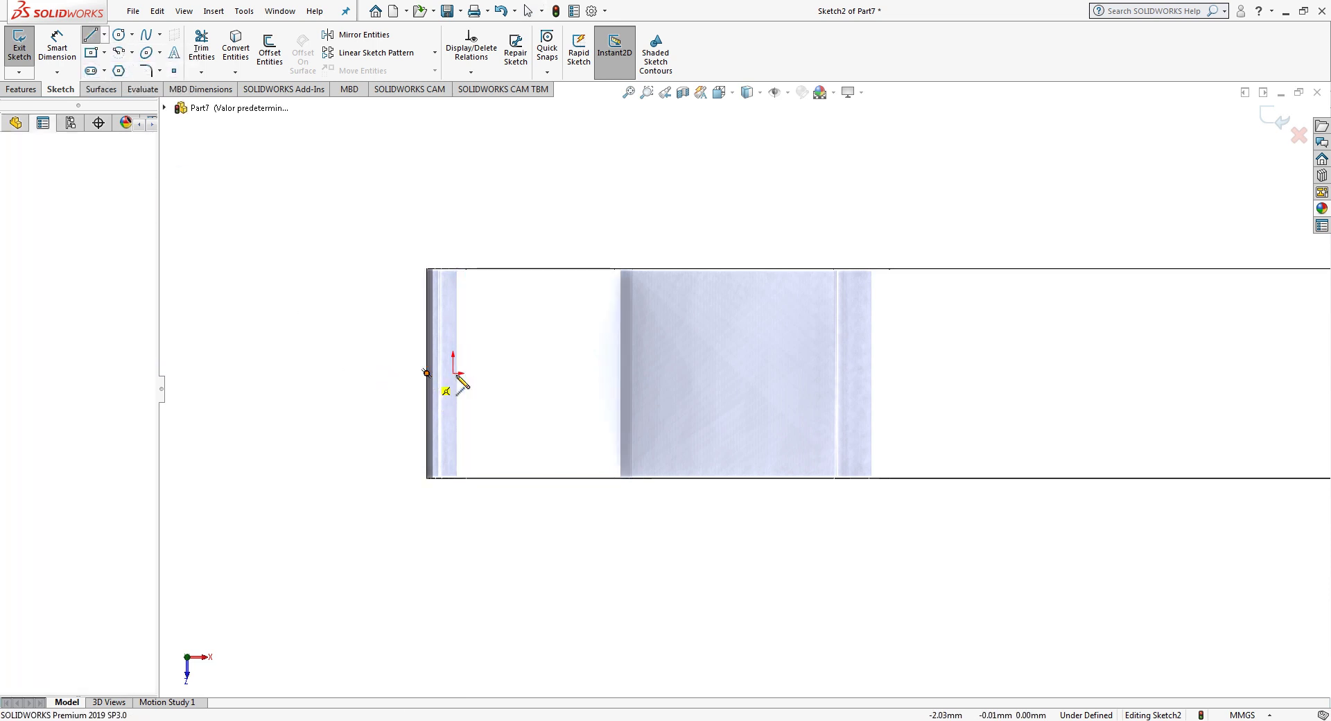
left_click(527, 373)
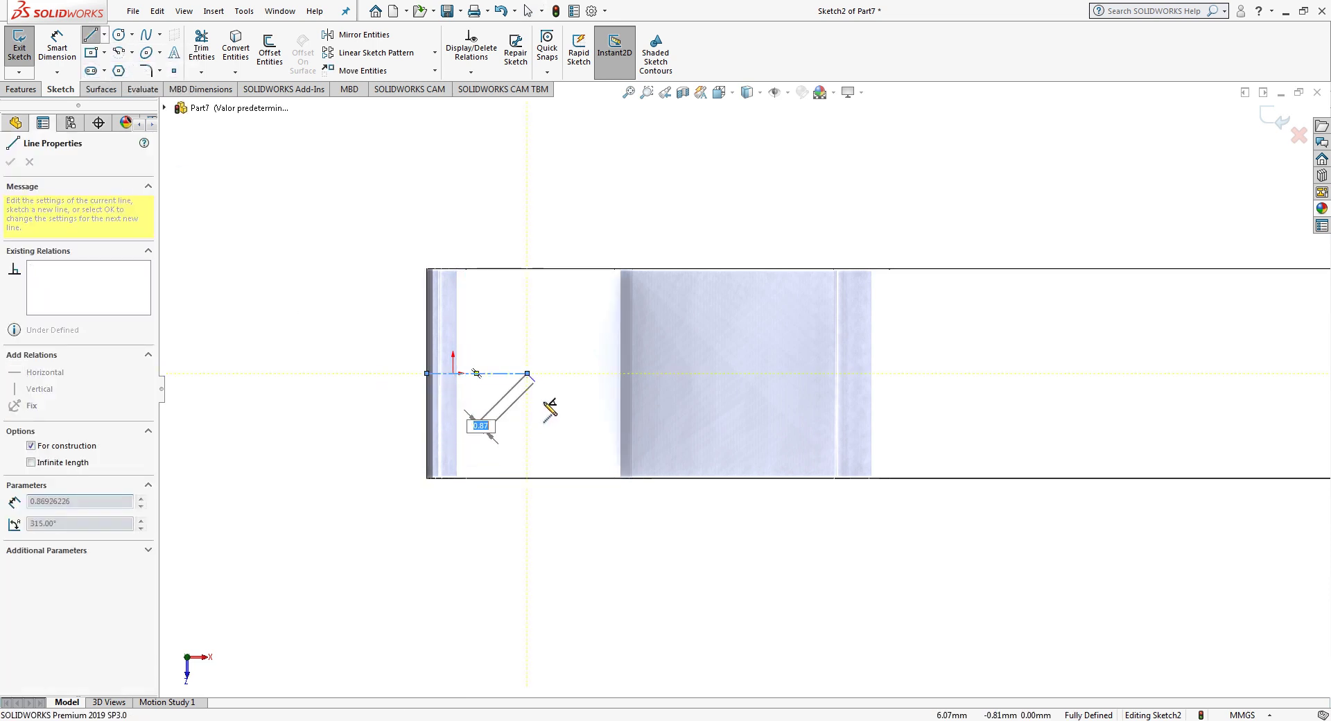
key("Escape")
left_click(119, 34)
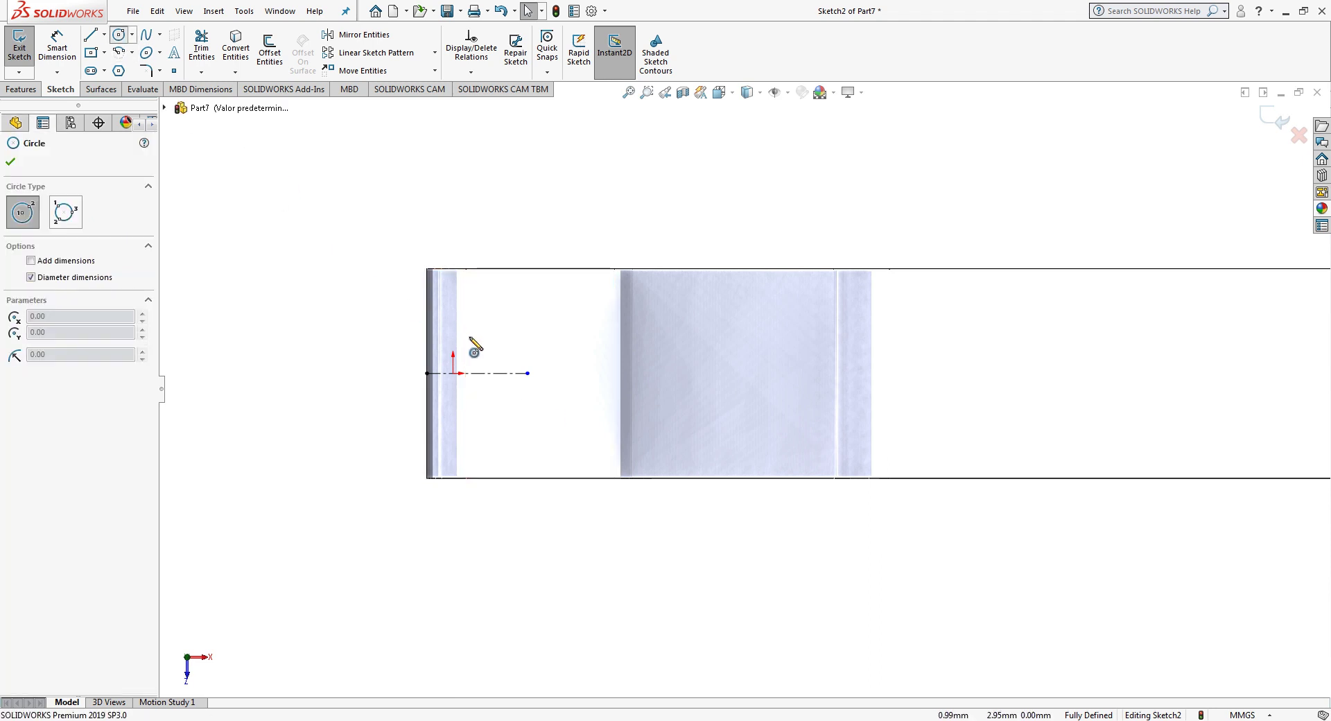
left_click(528, 373)
left_click(568, 380)
key("Escape")
scroll(555, 379, "down", 2)
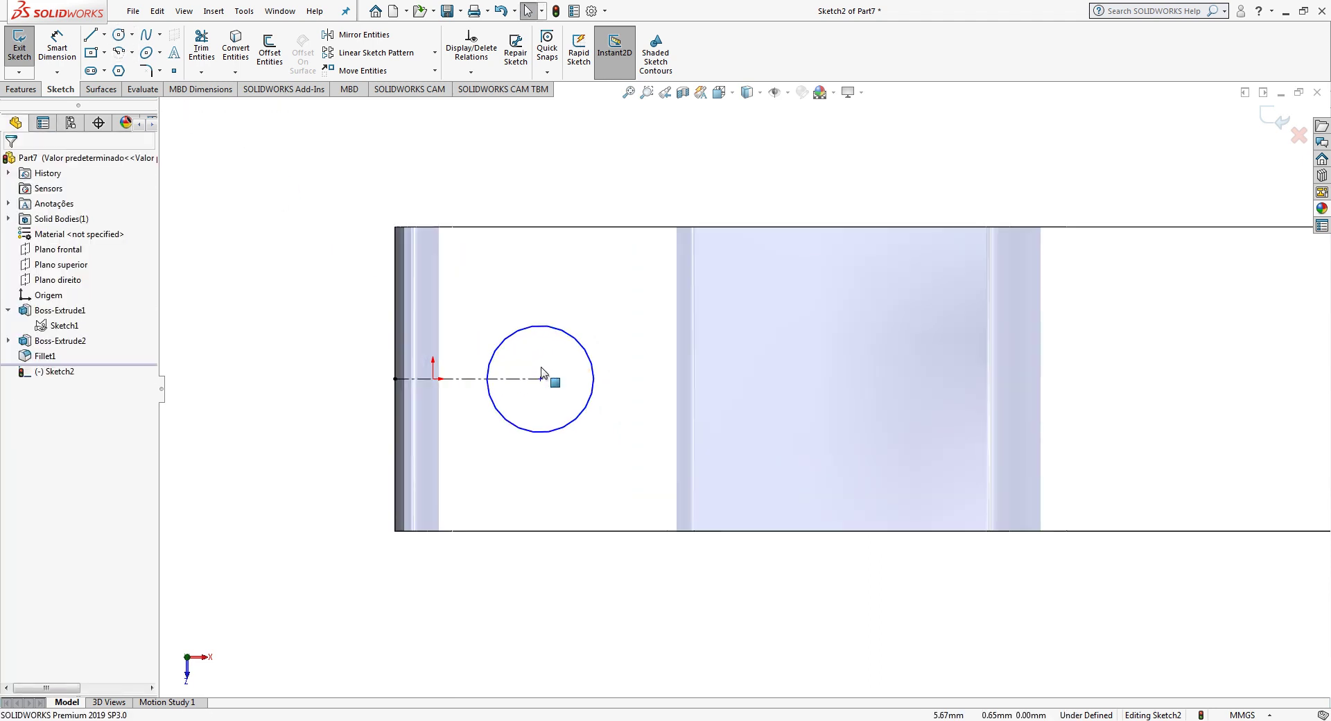
Step: Locate the circle centre 8.2 mm from the edge and set its diameter to 6 mm
left_click(61, 48)
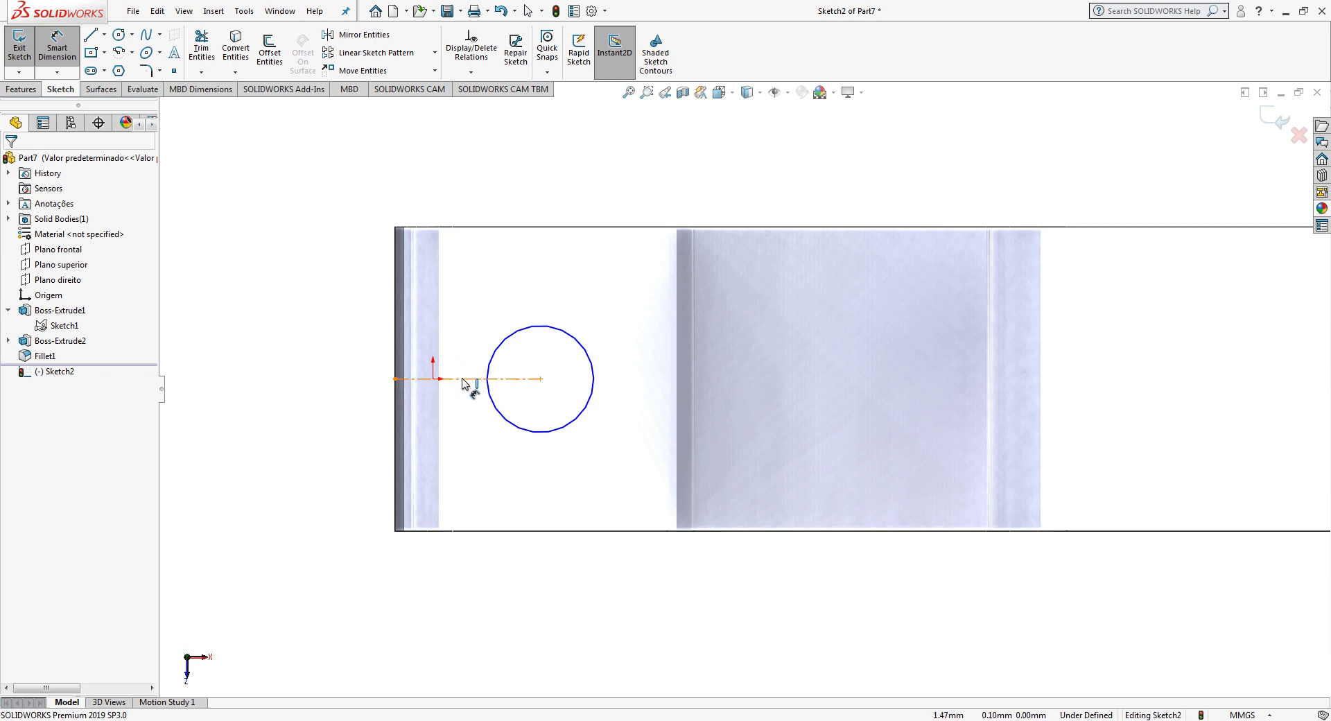
left_click(463, 379)
left_click(463, 333)
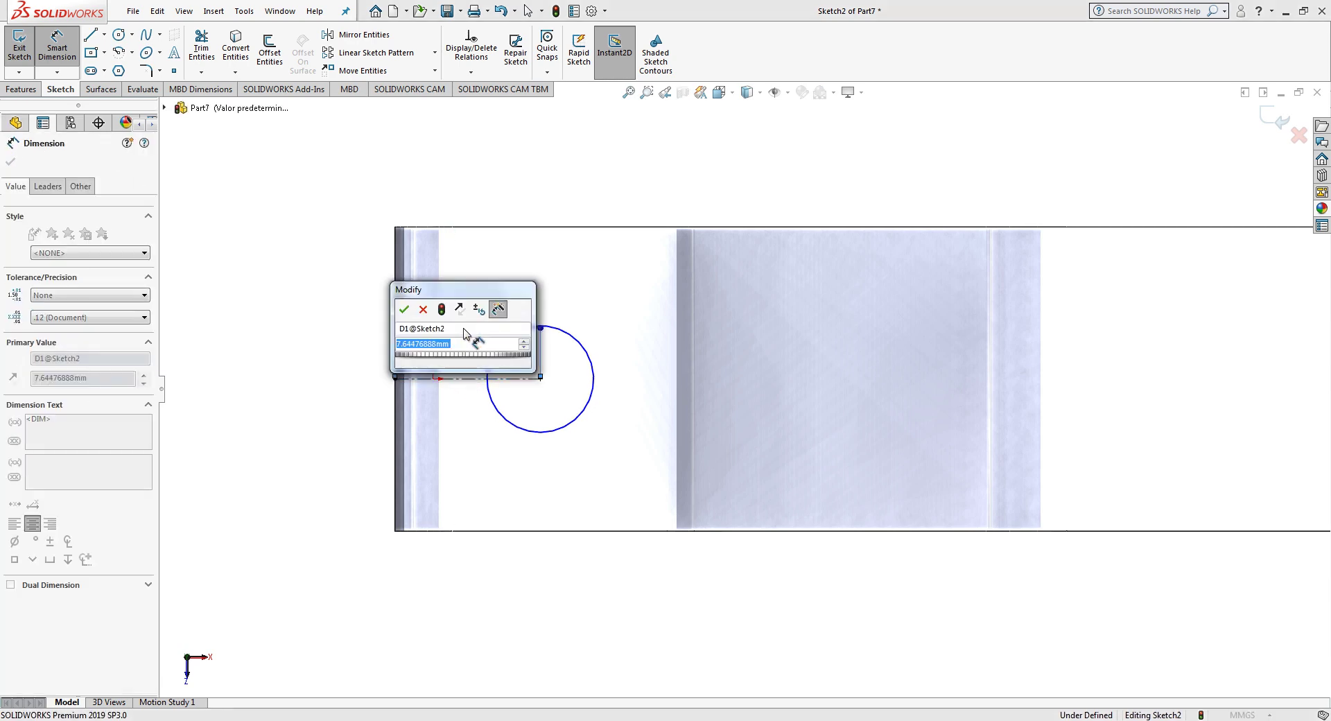
type("8,2")
key("Return")
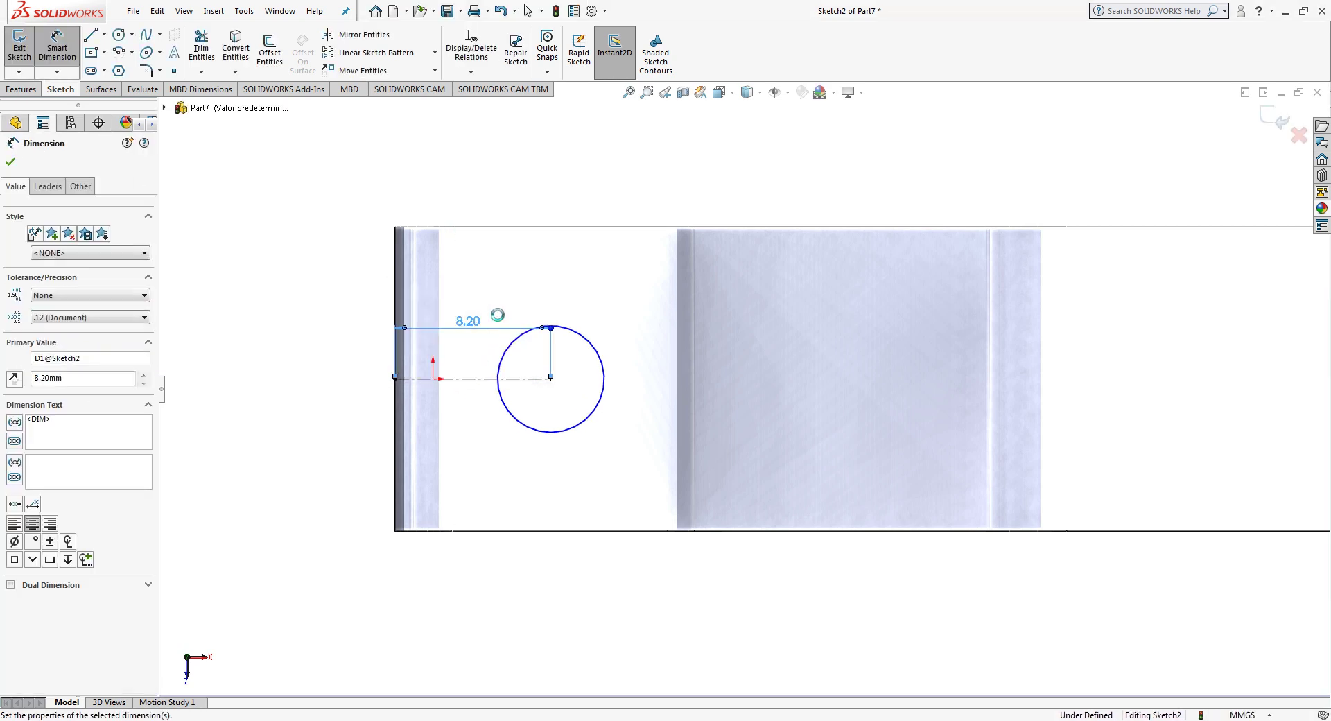
left_click(549, 431)
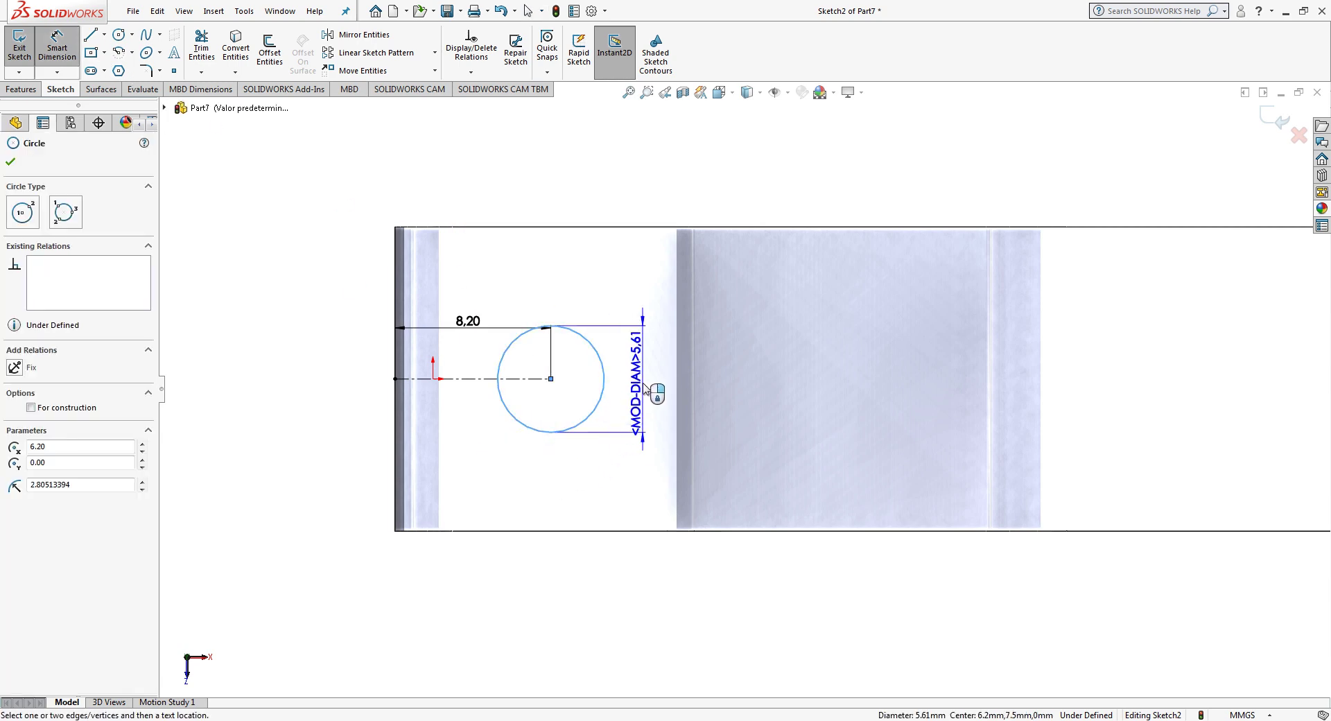
left_click(645, 388)
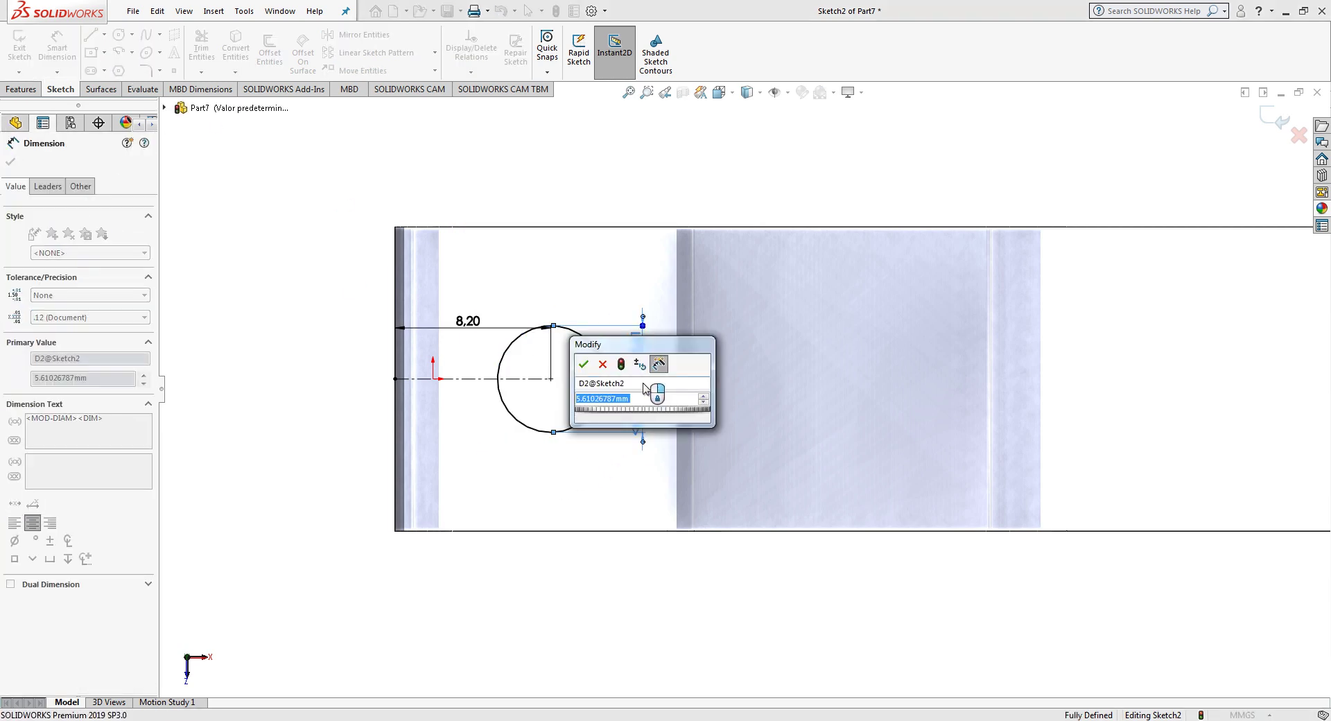
type("6")
key("Return")
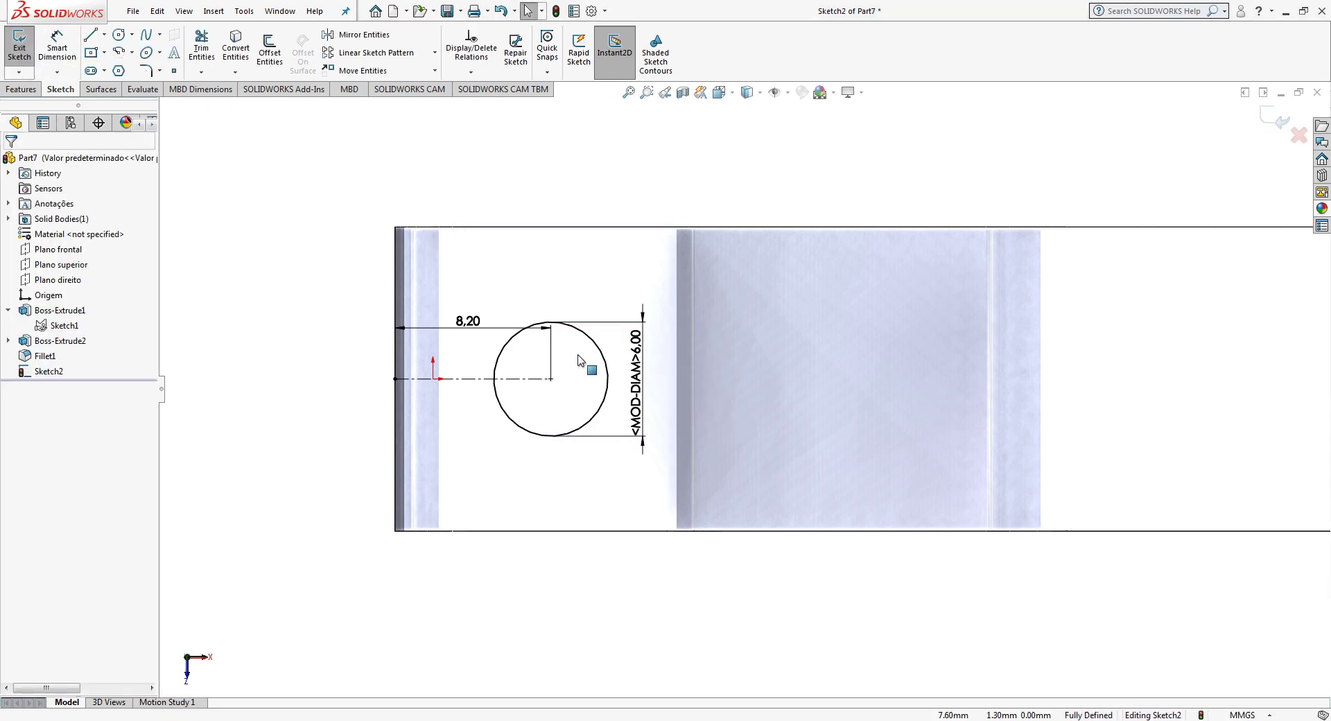
Step: Draw a vertical line through the circle, trim away the left arc, and exit the sketch
left_click(104, 34)
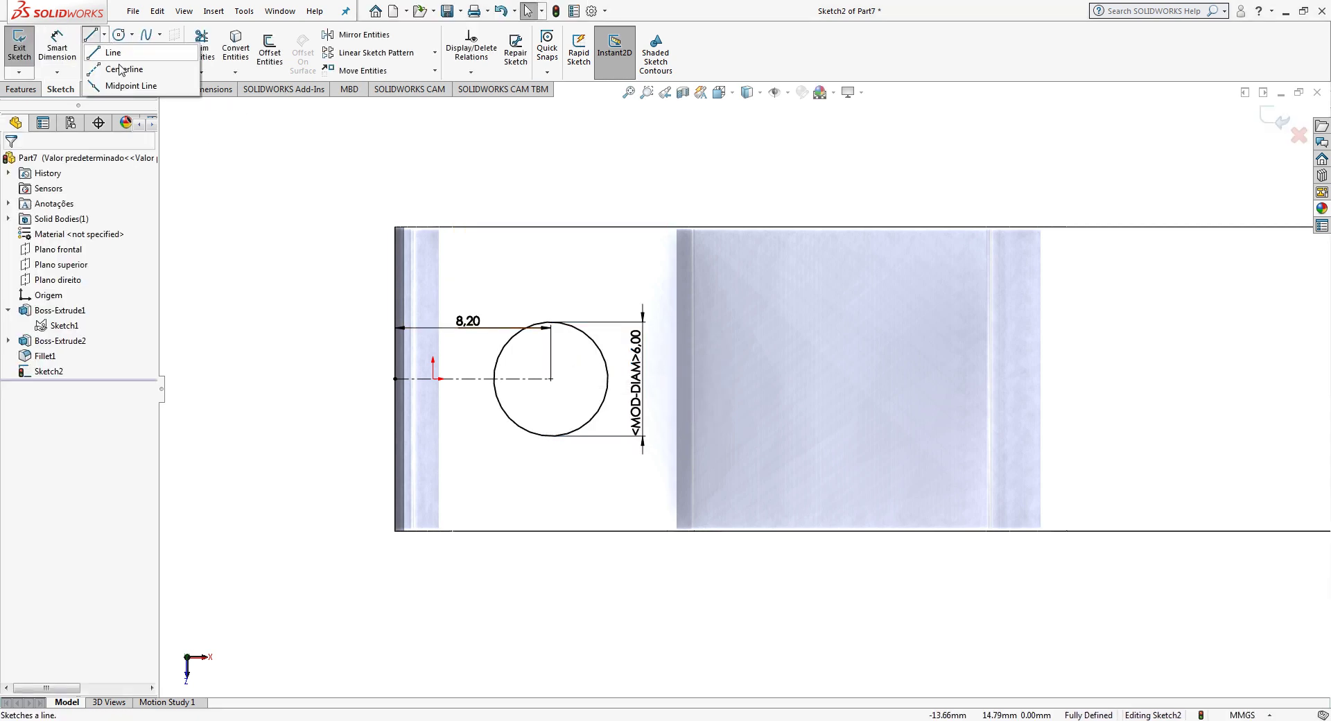
left_click(119, 47)
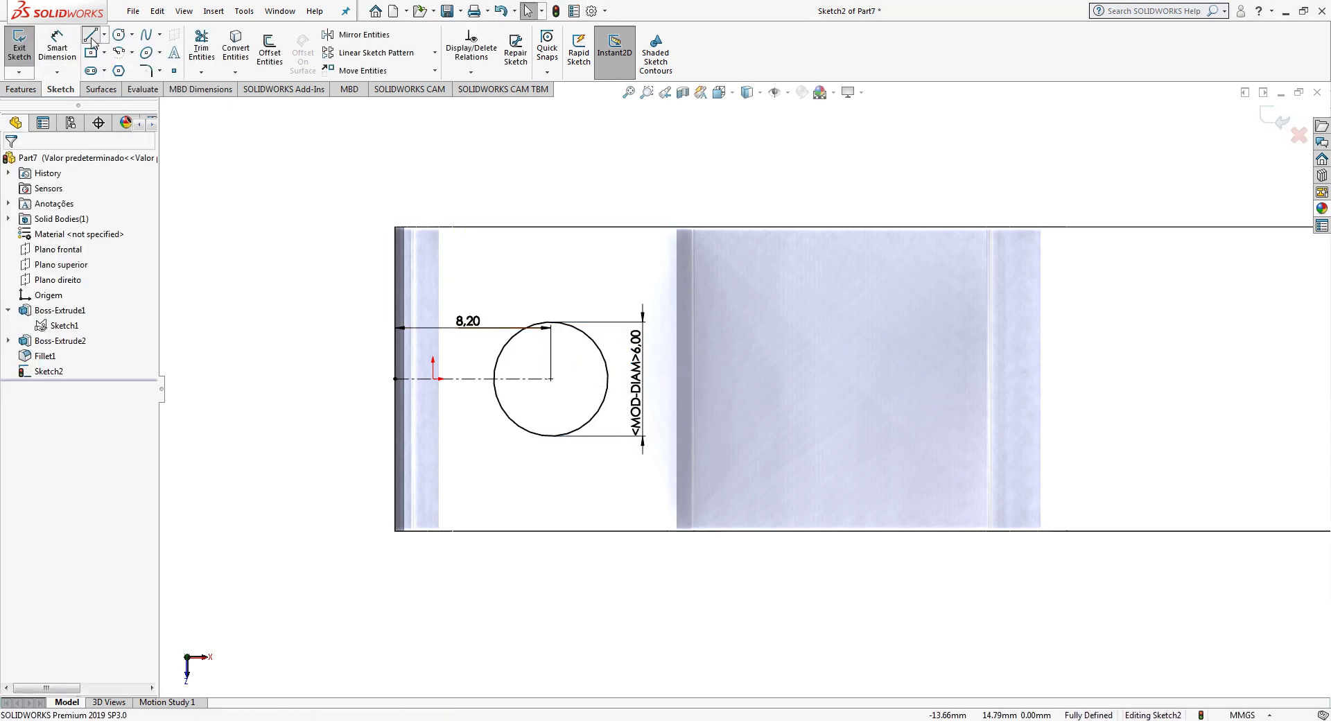
left_click(550, 322)
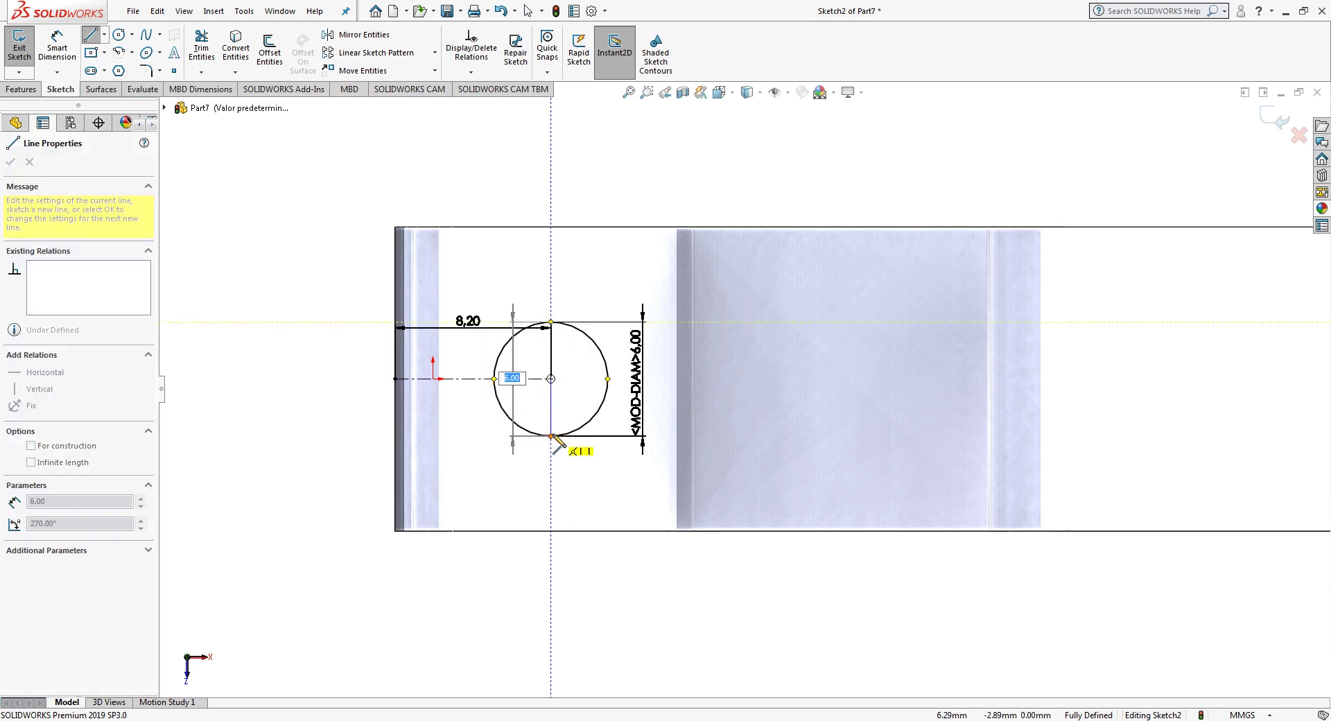
left_click(551, 436)
key("Escape")
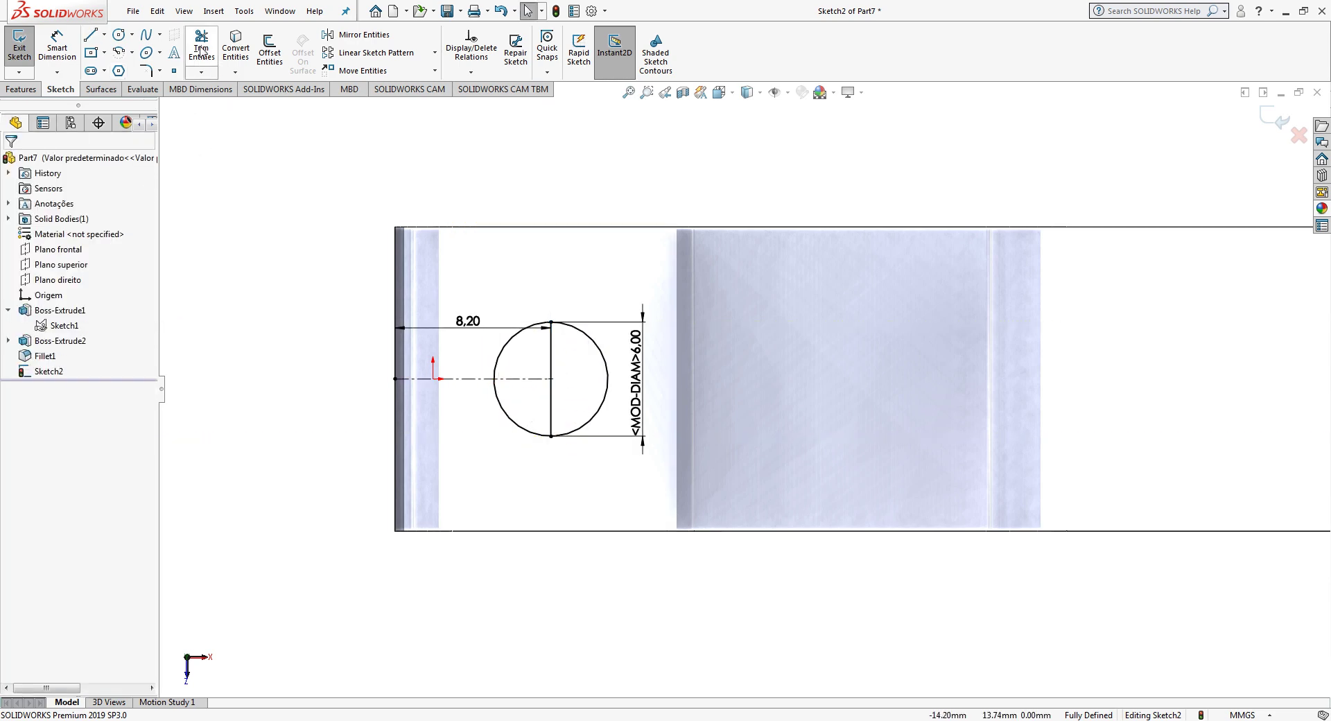
left_click(201, 52)
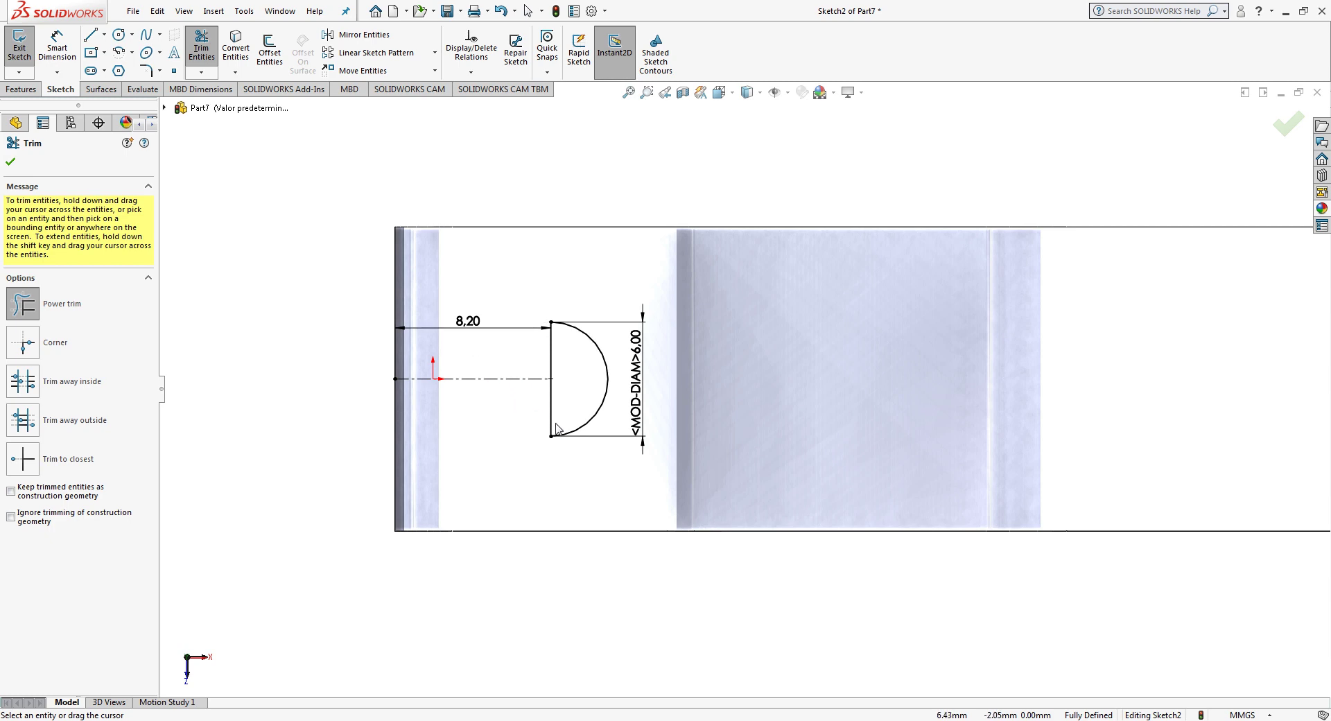
key("Escape")
left_click(1287, 124)
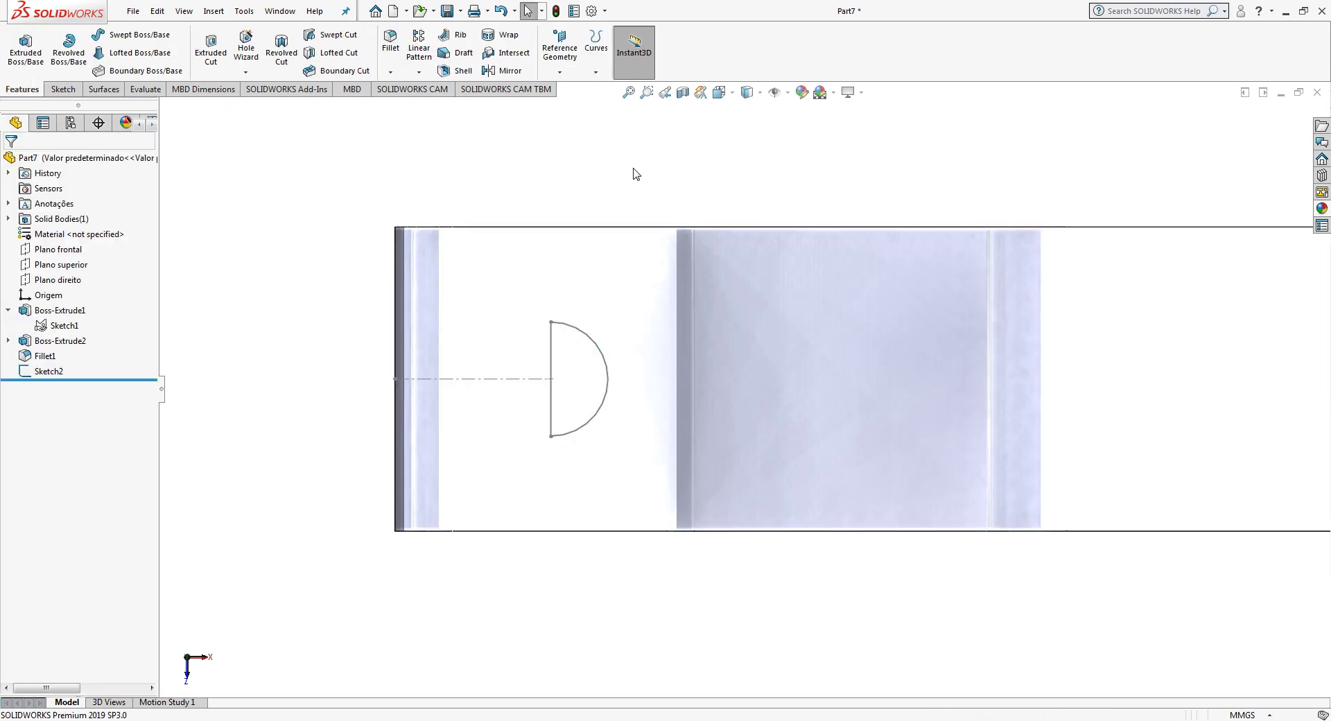
Step: Extrude-cut Sketch2's half-disc profile Through All - Both to leave a hole in the bar's flat end
left_click(49, 371)
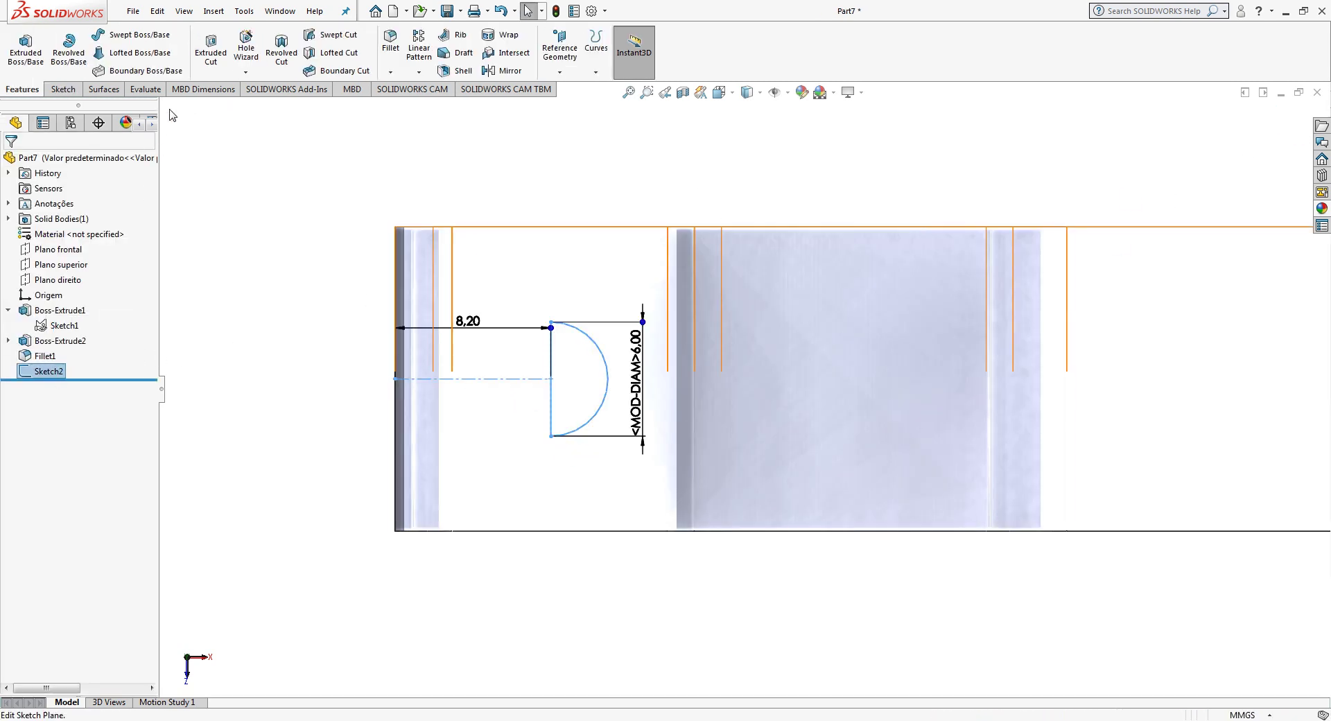
left_click(211, 49)
left_click(95, 245)
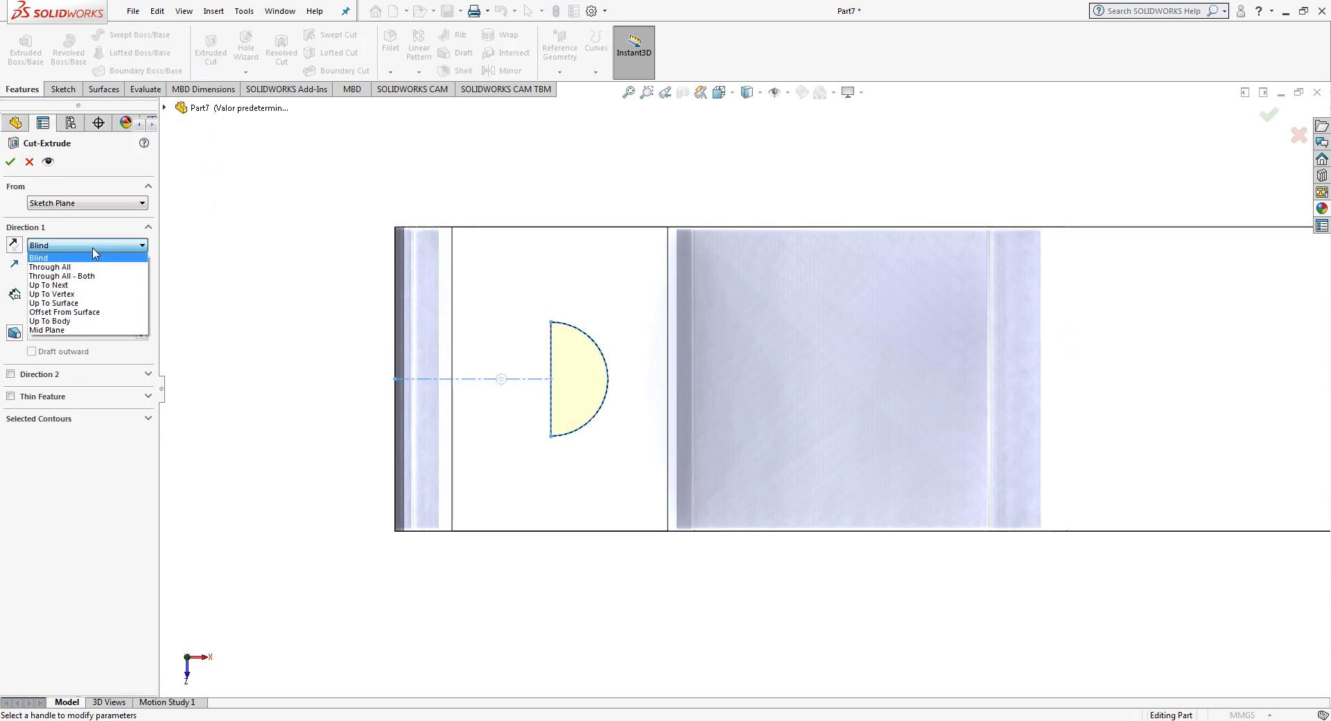
left_click(63, 268)
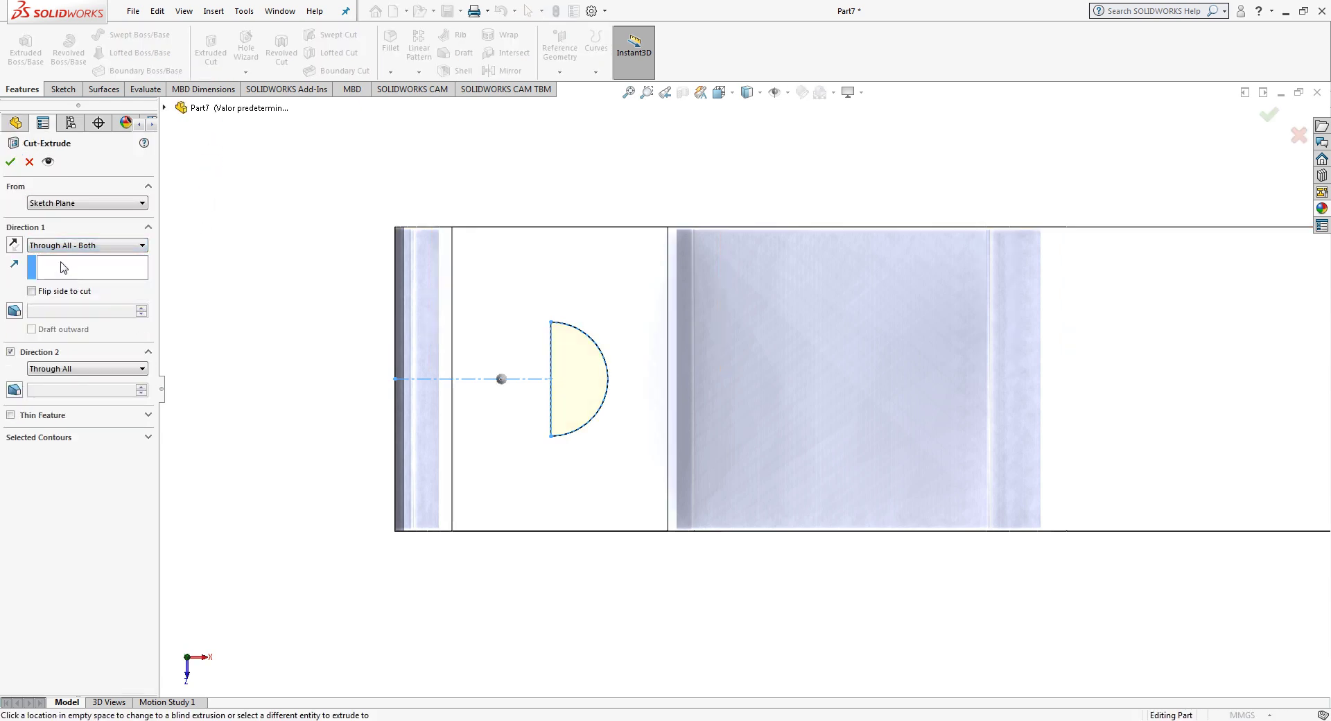
left_click(10, 161)
mouse_move(339, 380)
middle_mouse_down()
mouse_move(446, 469)
mouse_move(784, 484)
mouse_move(770, 389)
mouse_move(787, 493)
mouse_move(859, 336)
mouse_move(834, 412)
middle_mouse_up()
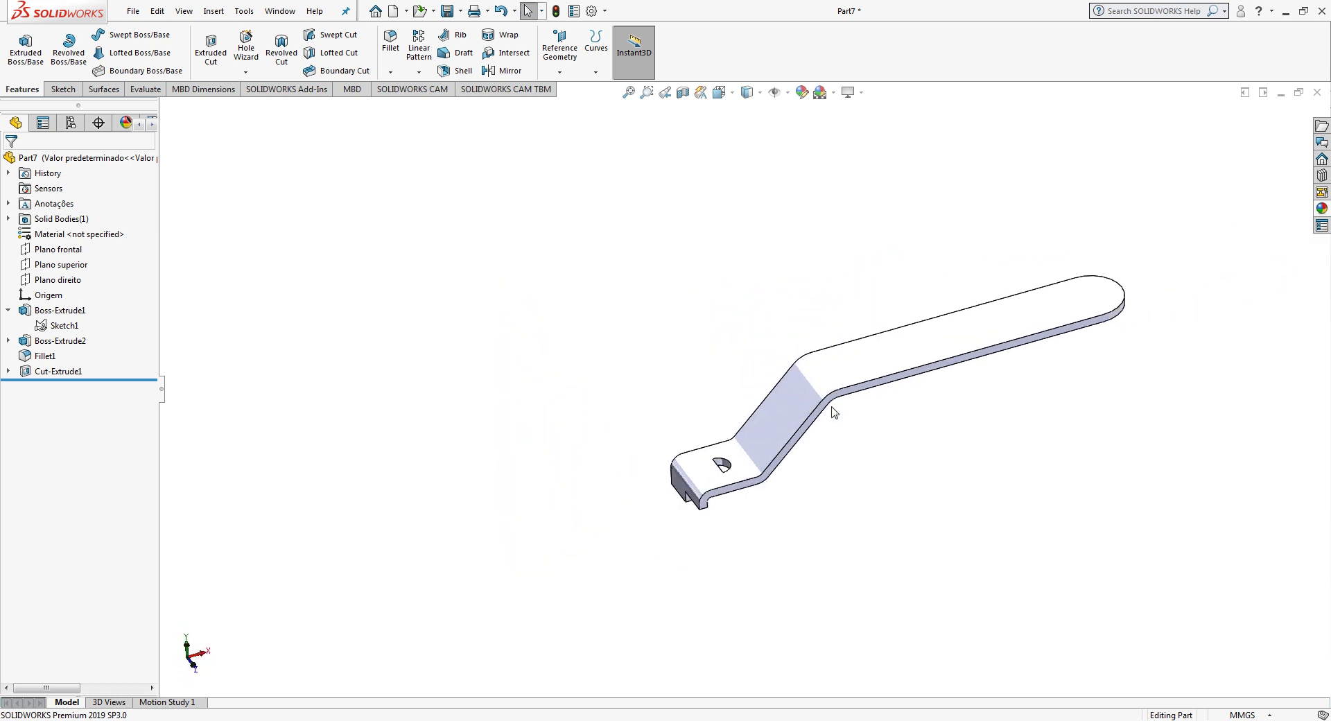
Step: Apply the polished steel metal appearance to the bent bar
scroll(1040, 327, "down", 3)
scroll(1044, 331, "down", 1)
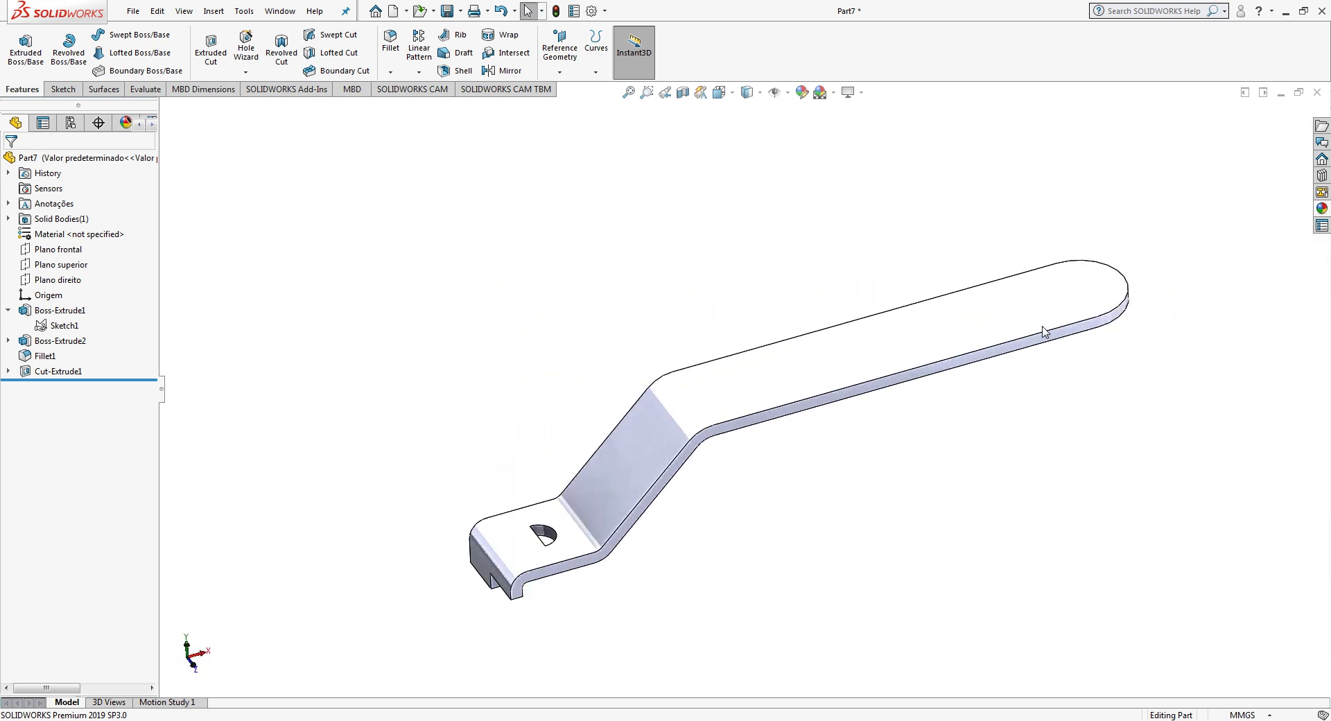
left_click(1322, 211)
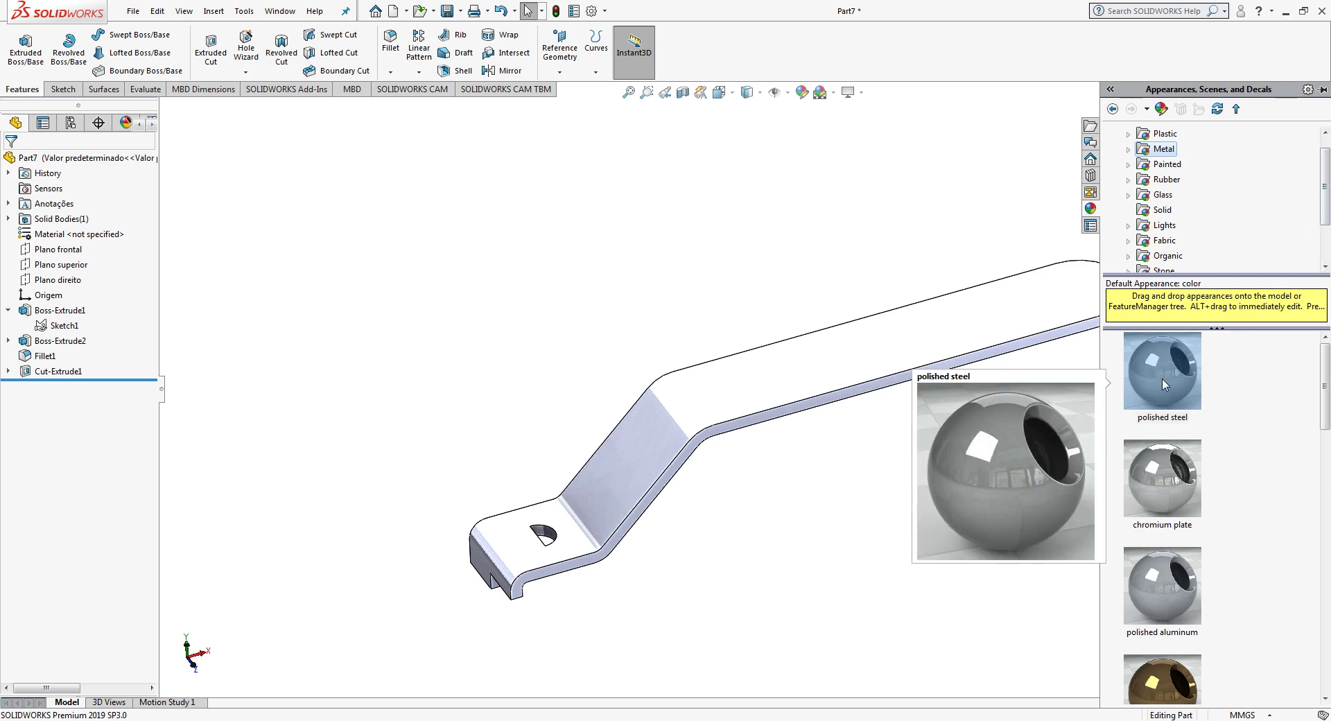
left_click_drag(1165, 385, 921, 368)
scroll(927, 419, "up", 2)
scroll(927, 419, "down", 1)
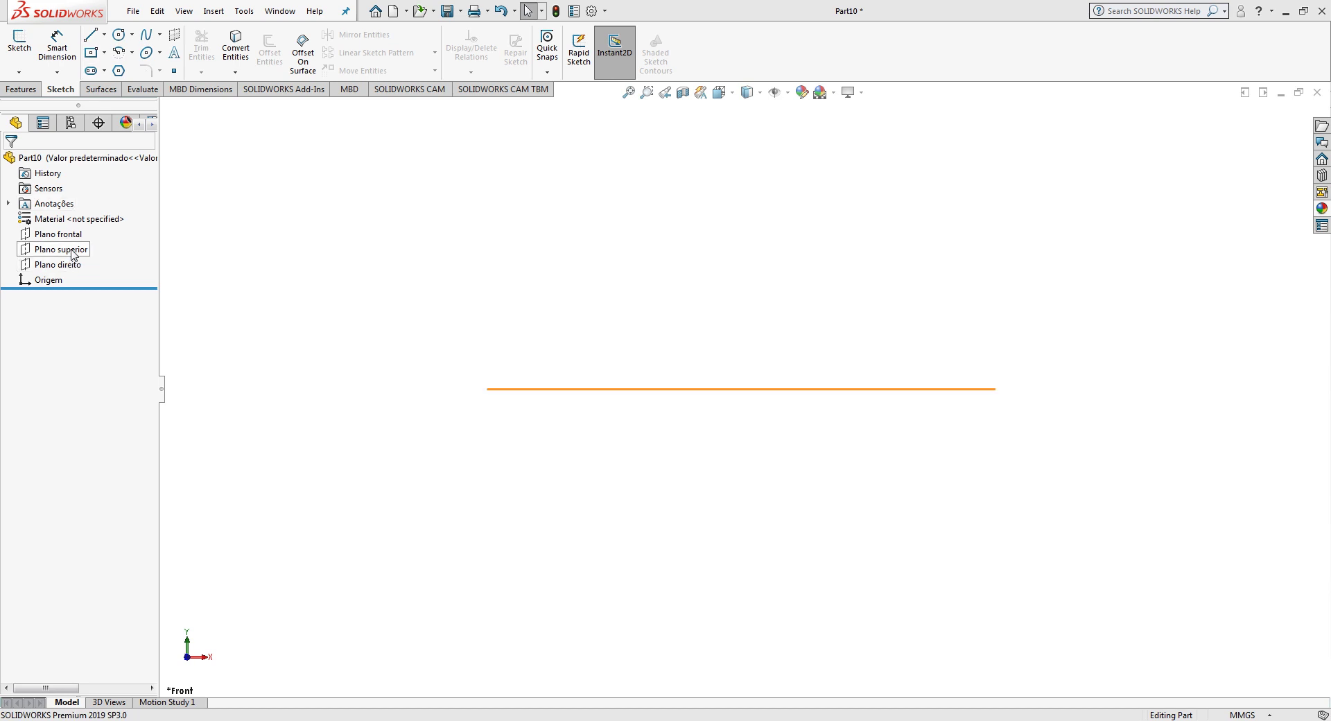
Step: On Plano frontal, draw a horizontal line and a down-left line from the origin
left_click(58, 235)
left_click(90, 34)
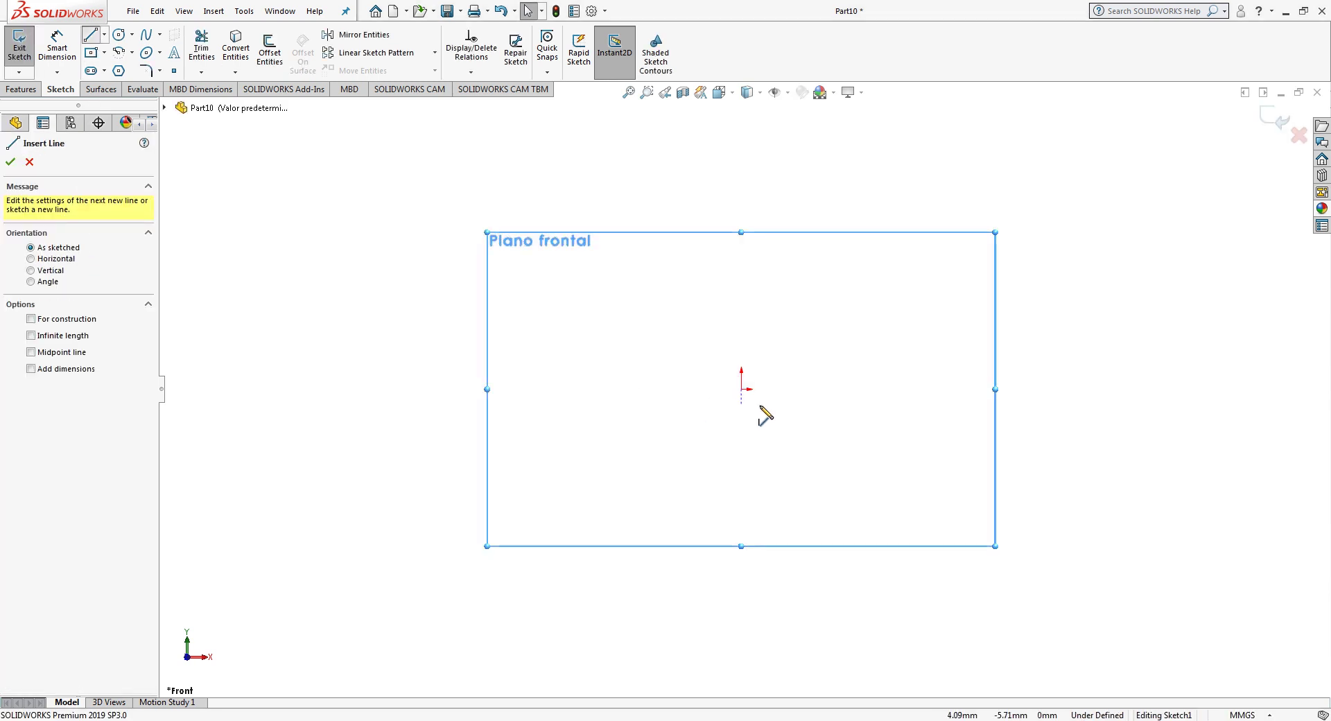
left_click(741, 390)
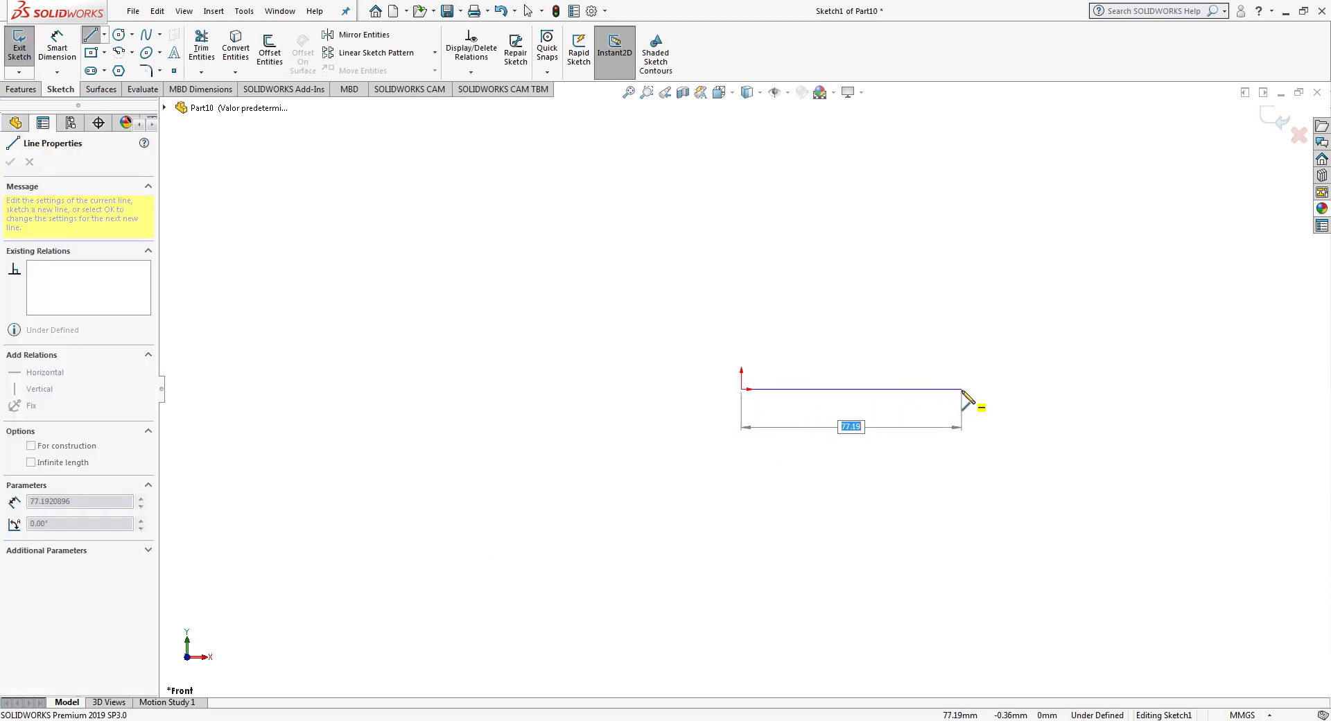
double_click(962, 390)
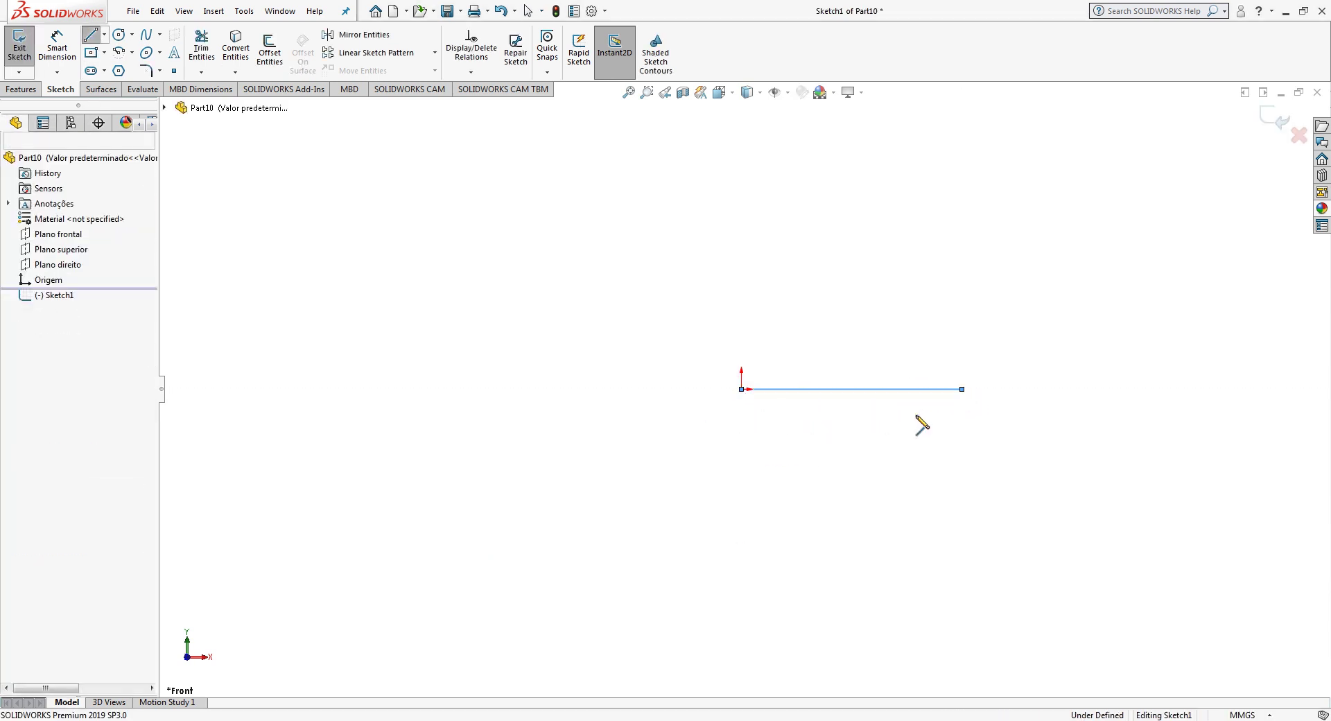
left_click(742, 389)
left_click(675, 451)
key("Escape")
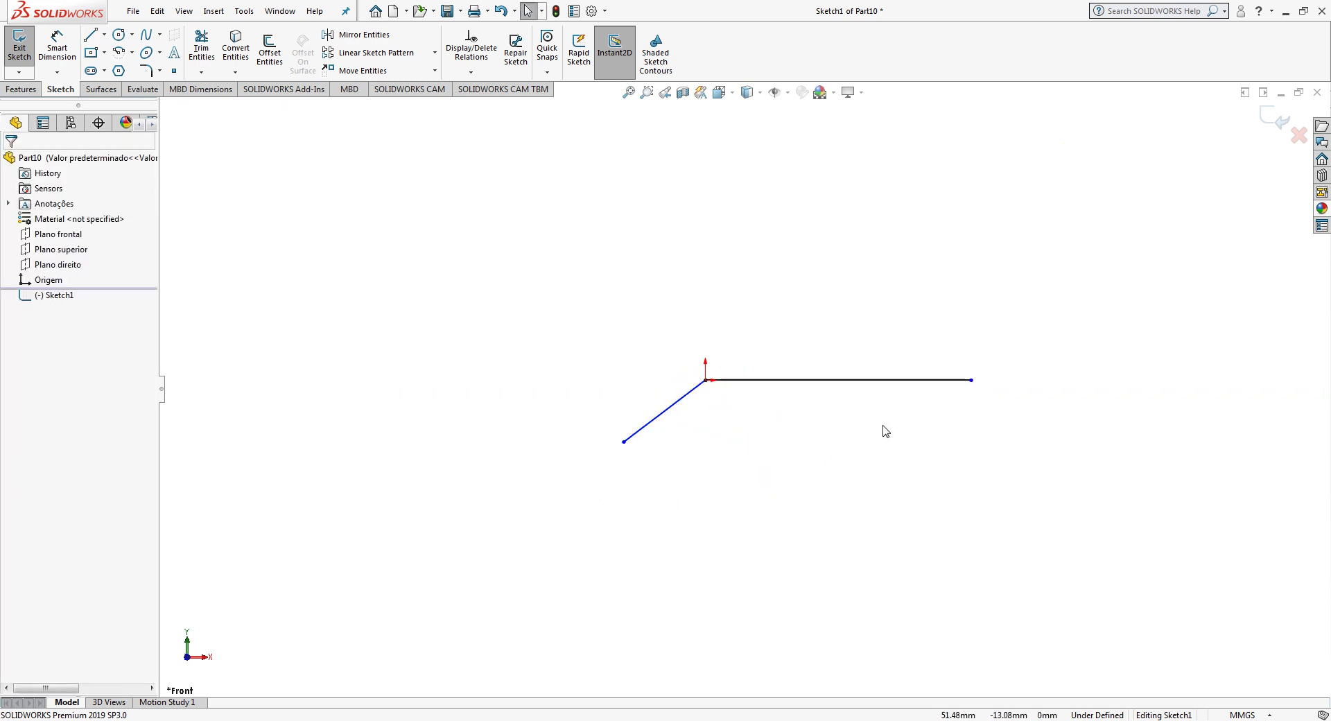
scroll(886, 431, "down", 1)
Step: Dimension the inclined line to 12 mm and the horizontal line to 70 mm
left_click(66, 47)
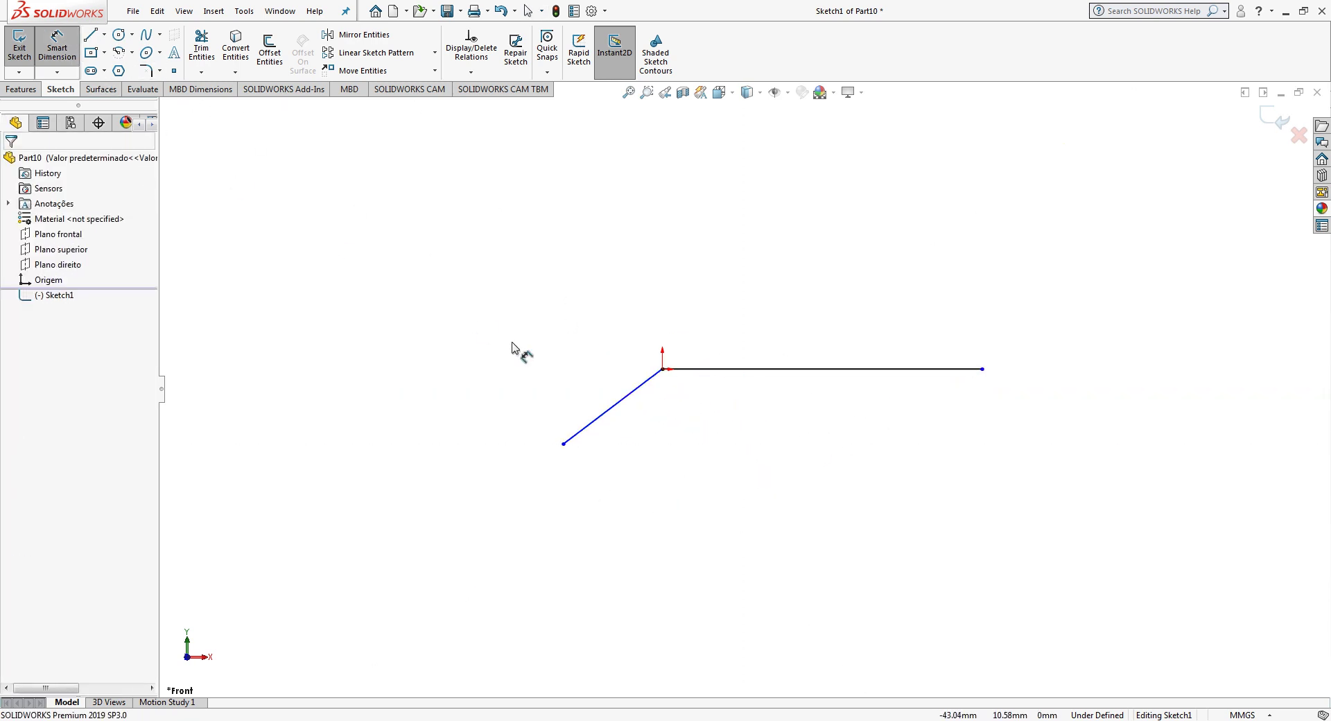
left_click(623, 401)
left_click(606, 386)
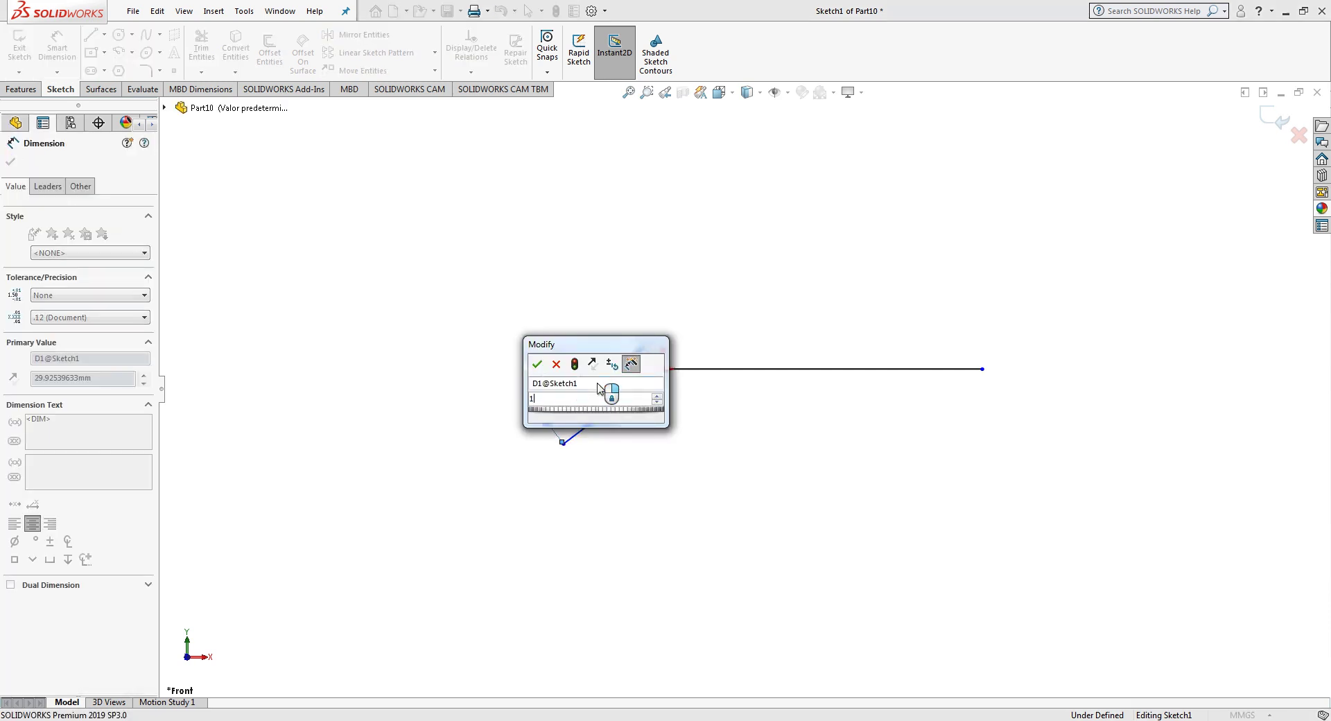
type("12")
key("Return")
left_click(863, 369)
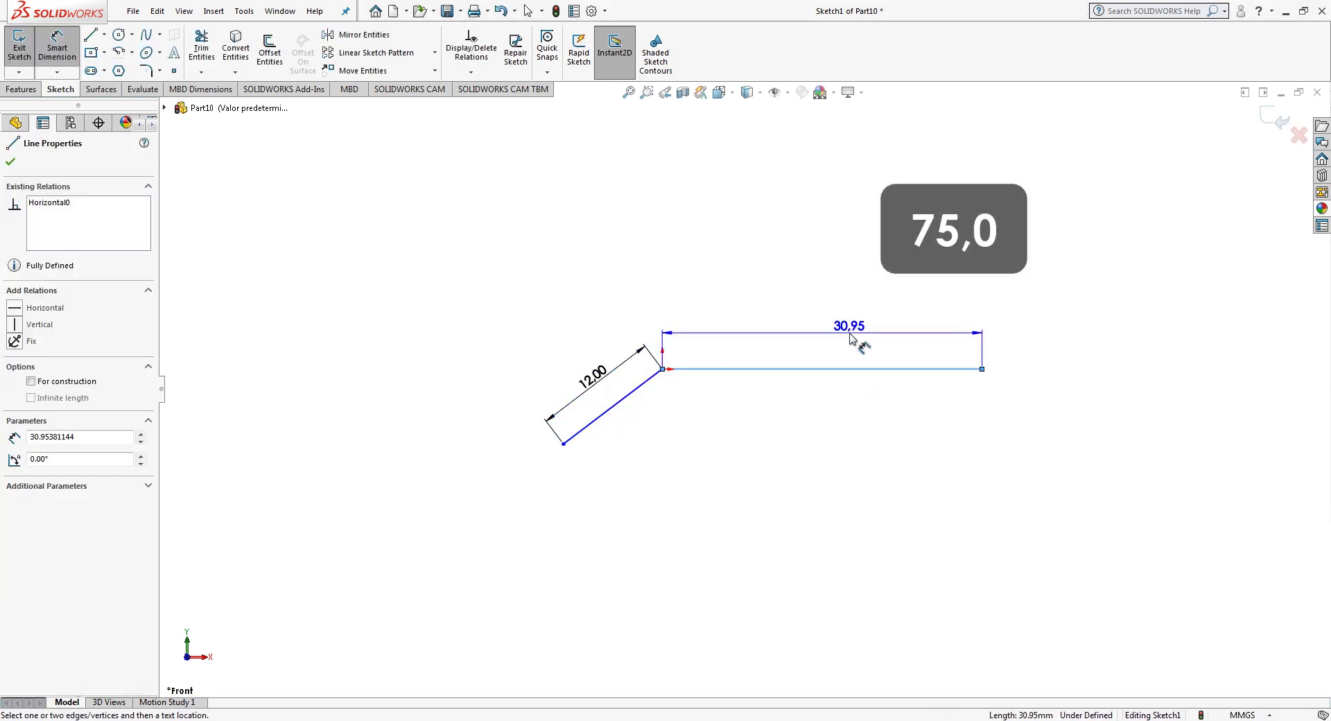
left_click(851, 338)
type("70")
key("Return")
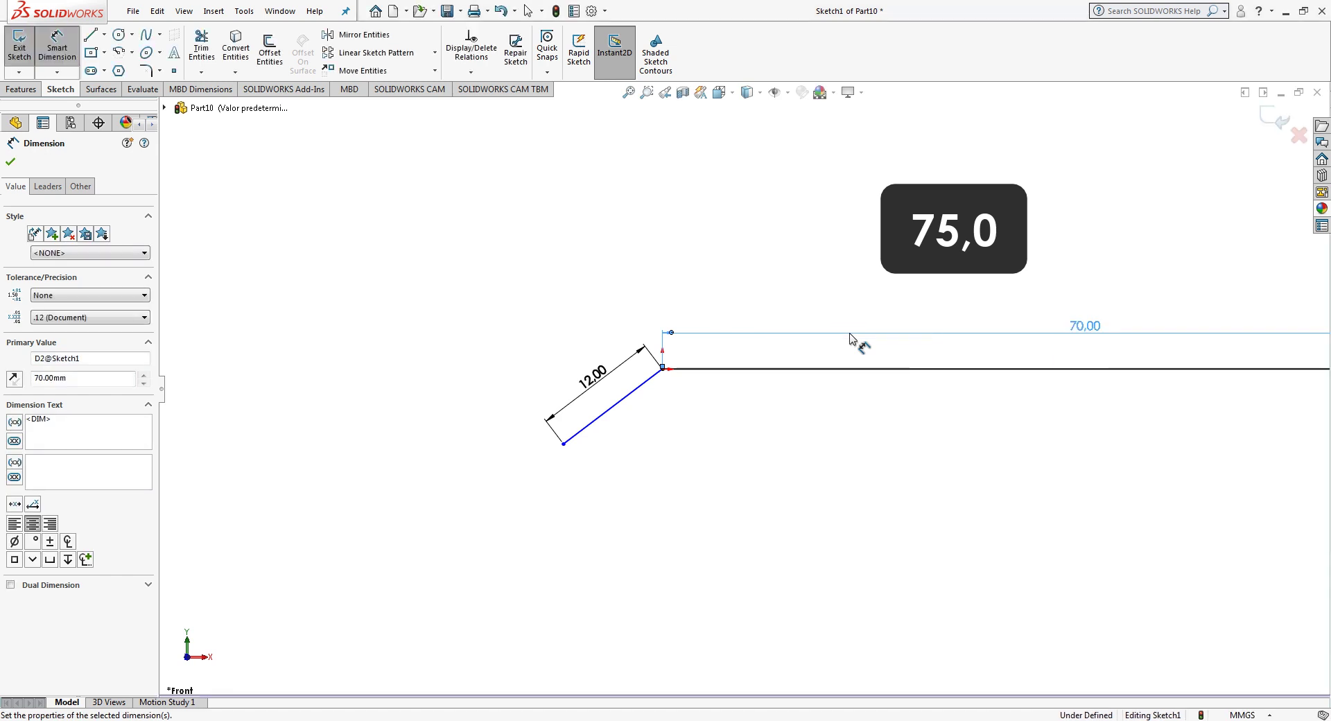
key("Escape")
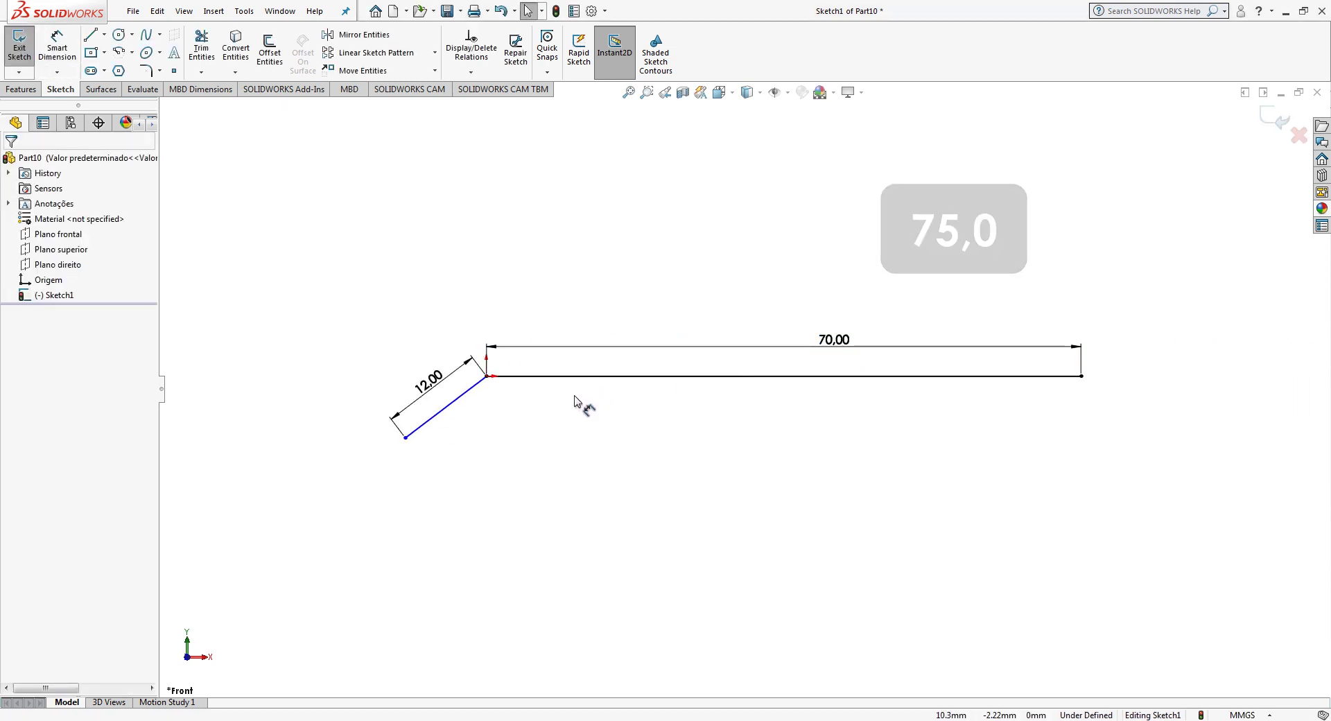
Step: Set the angle between the inclined and horizontal lines to 135°
left_click(67, 52)
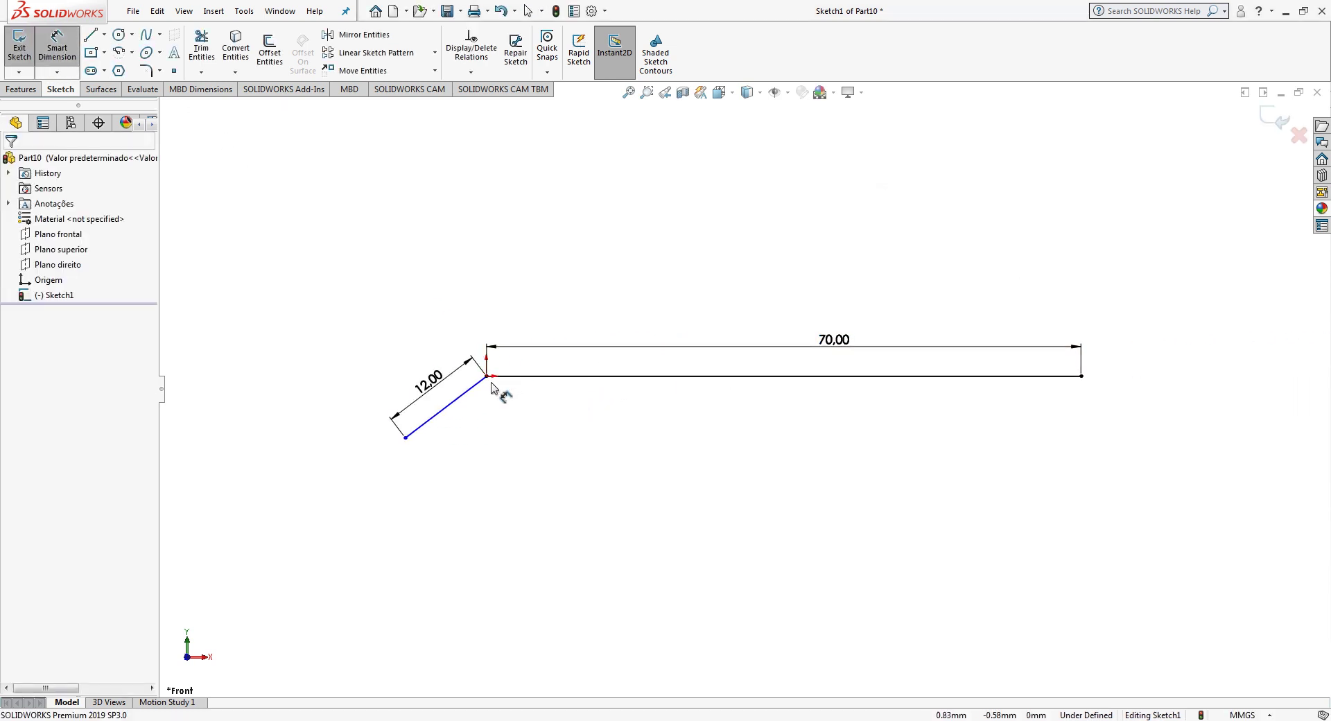
left_click(472, 388)
left_click(518, 376)
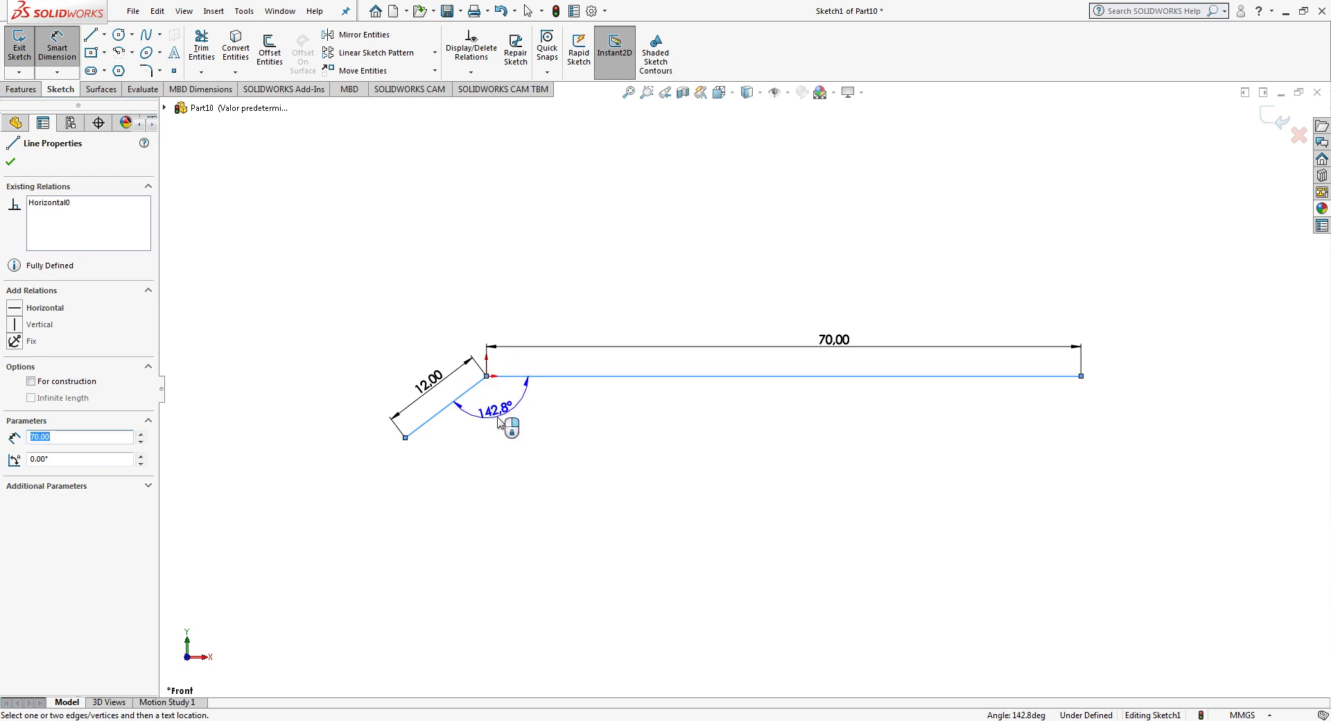
left_click(503, 424)
type("13")
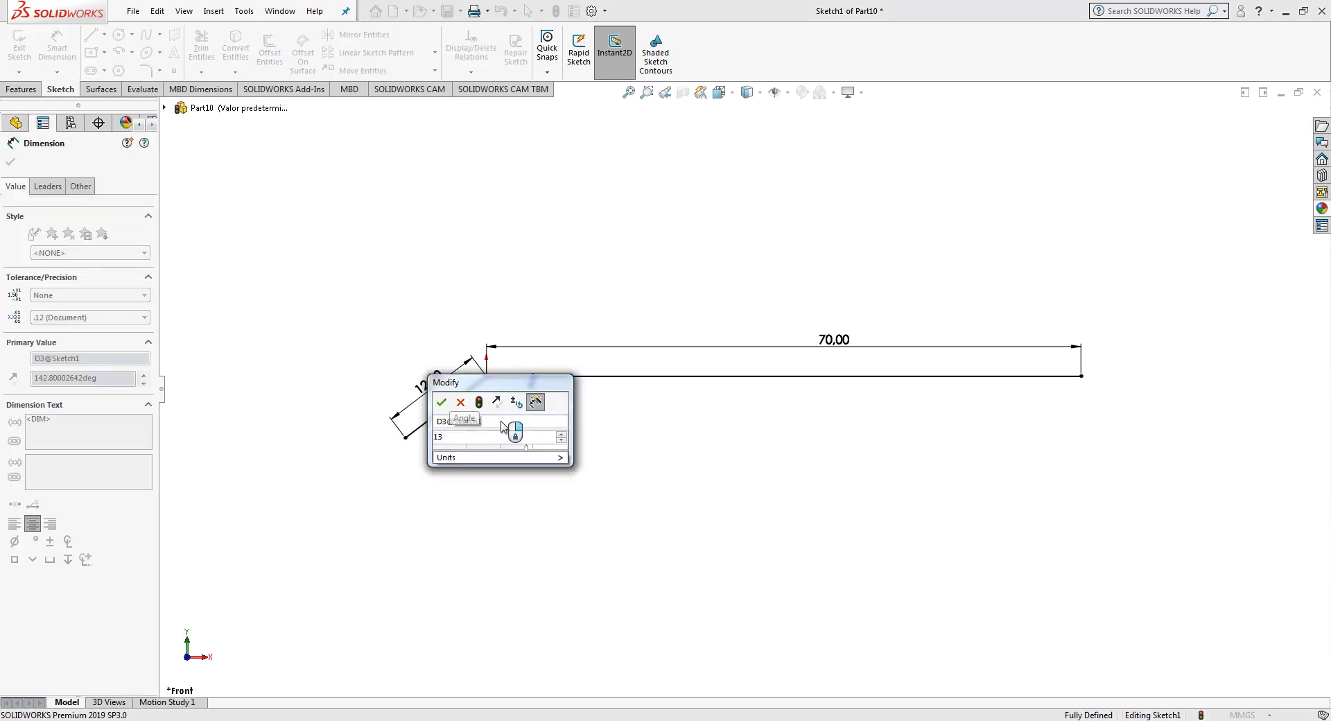
type("5")
key("Return")
key("Escape")
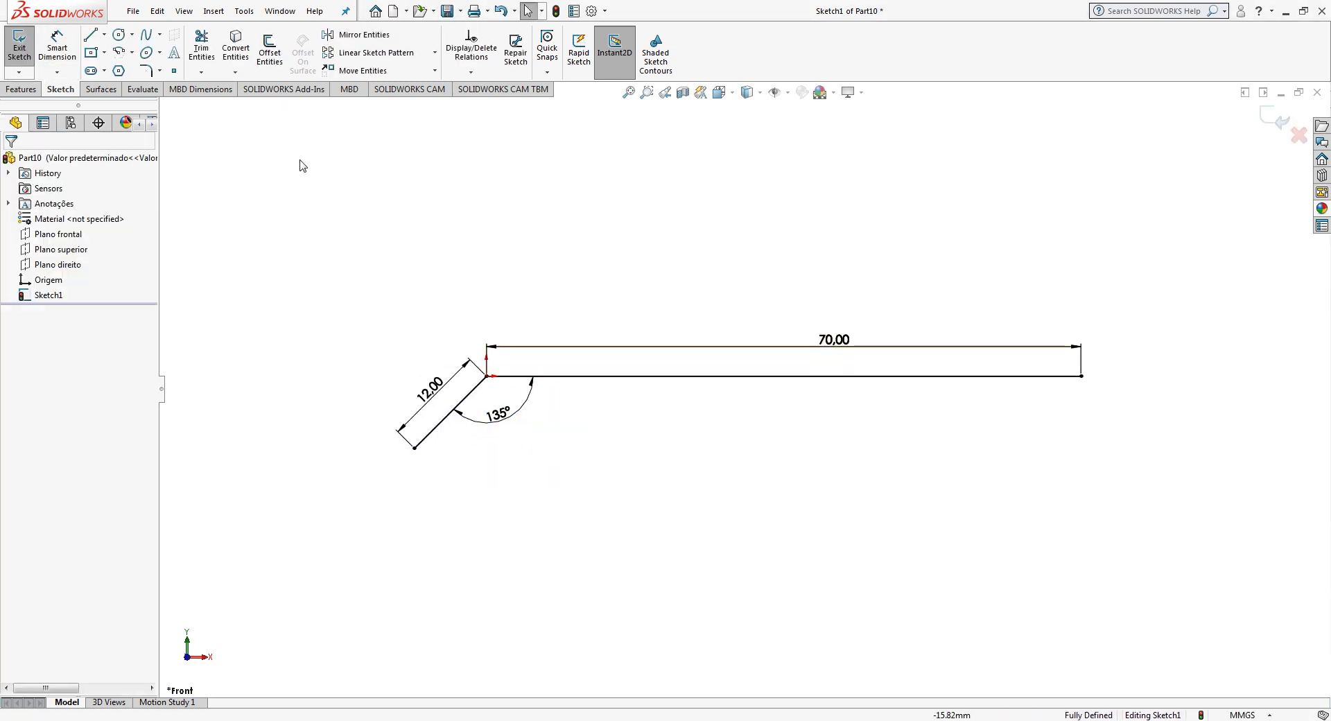
Step: Round the corner where the two lines meet with a 4 mm sketch fillet
left_click(144, 71)
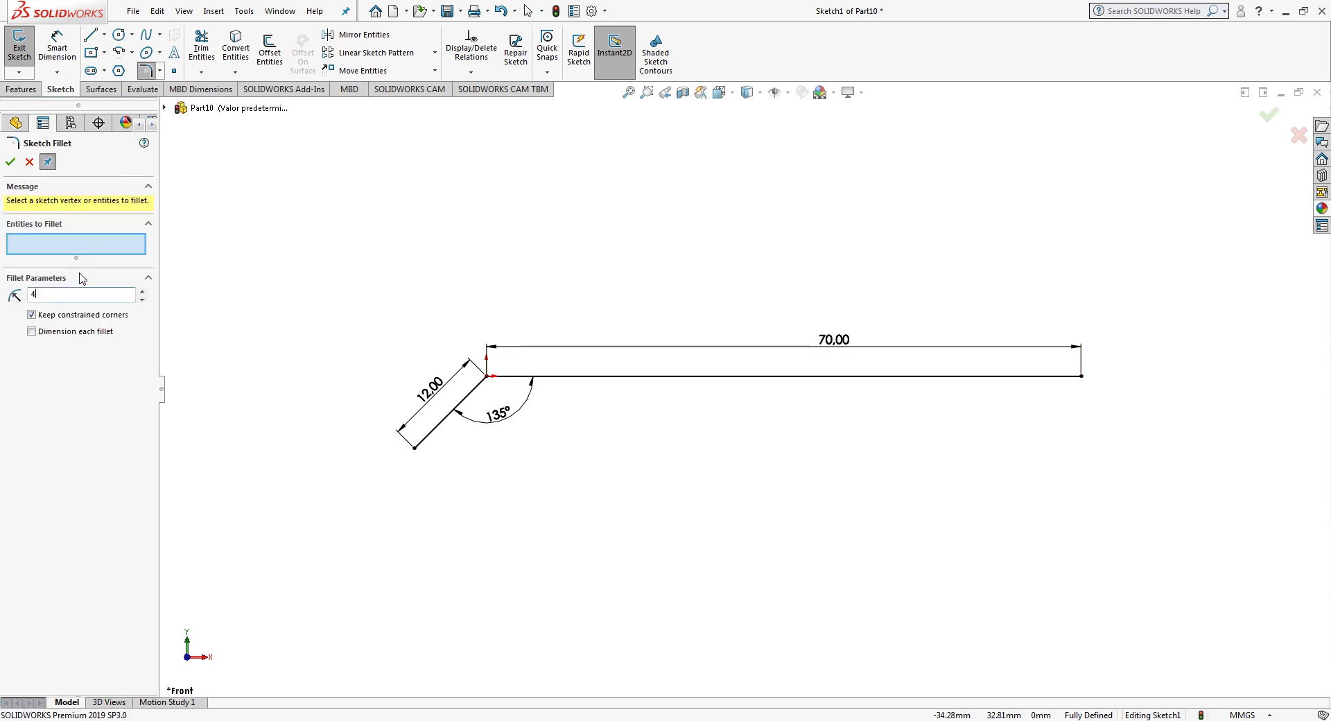
left_click(488, 377)
left_click(10, 163)
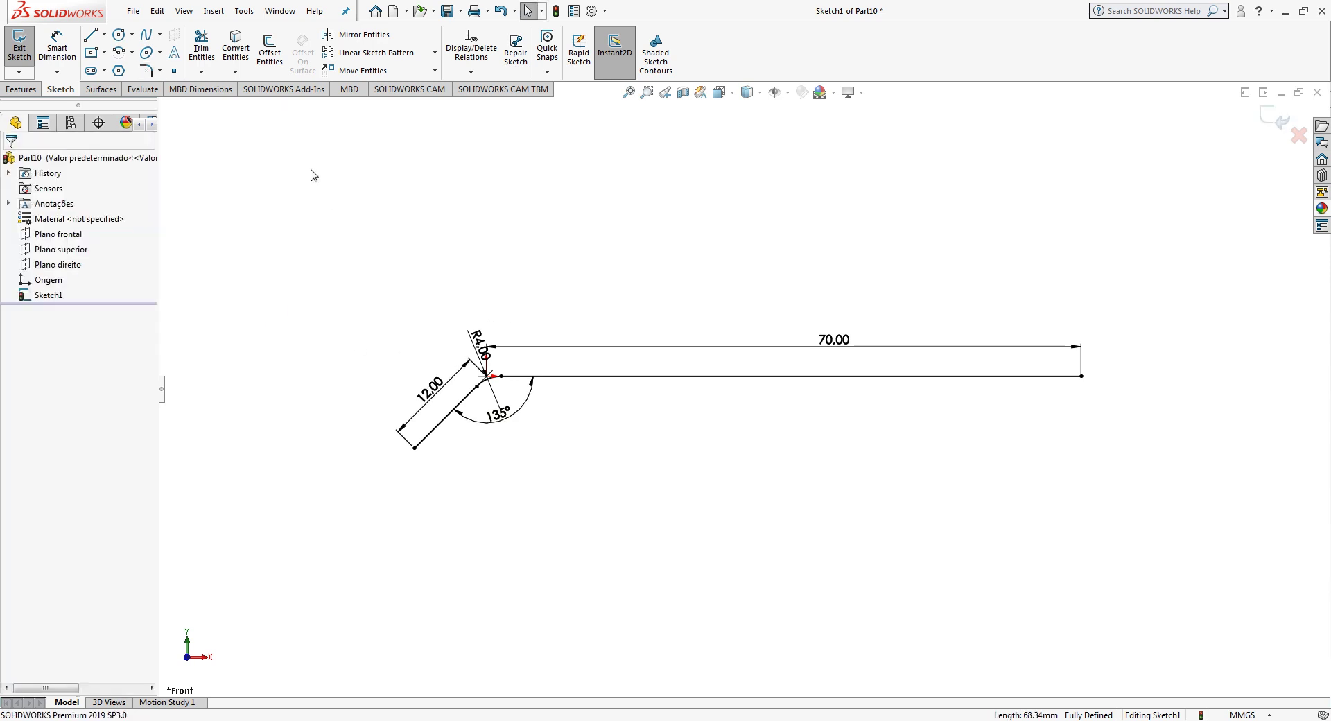
Step: Offset the line chain 2 mm with the direction reversed
left_click(270, 48)
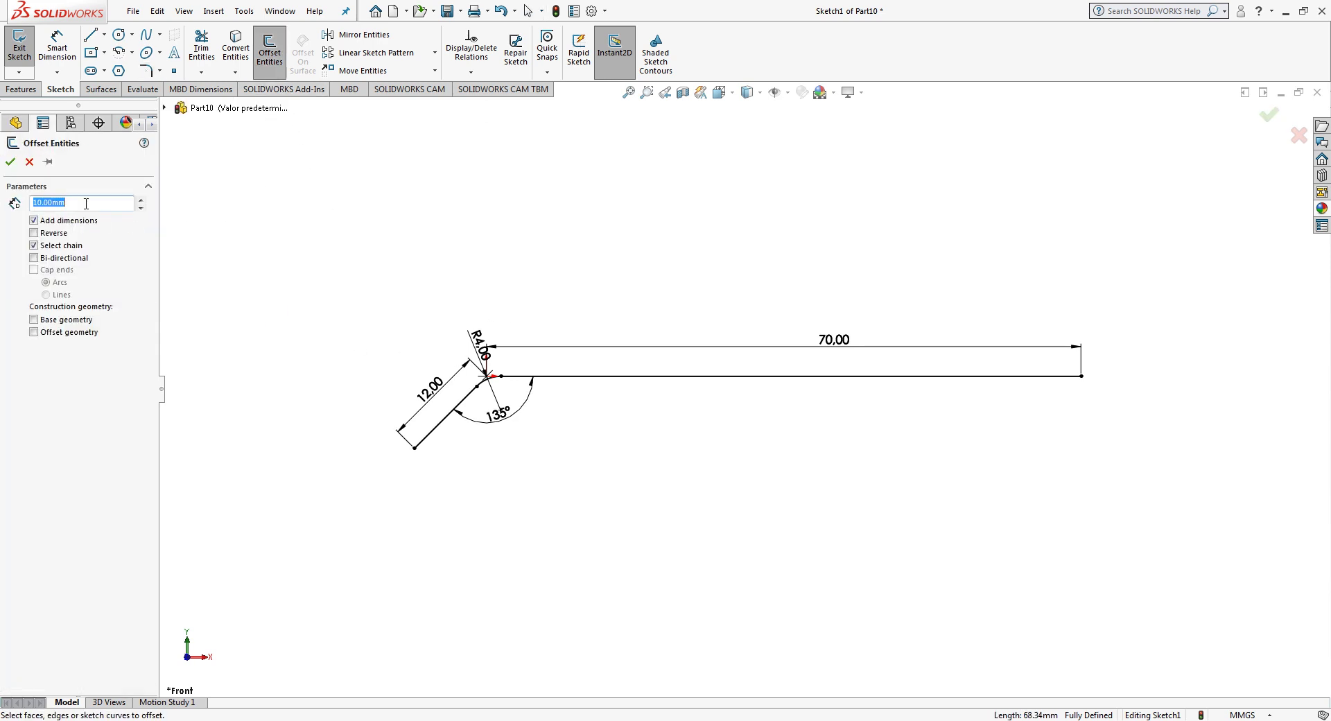
left_click(638, 378)
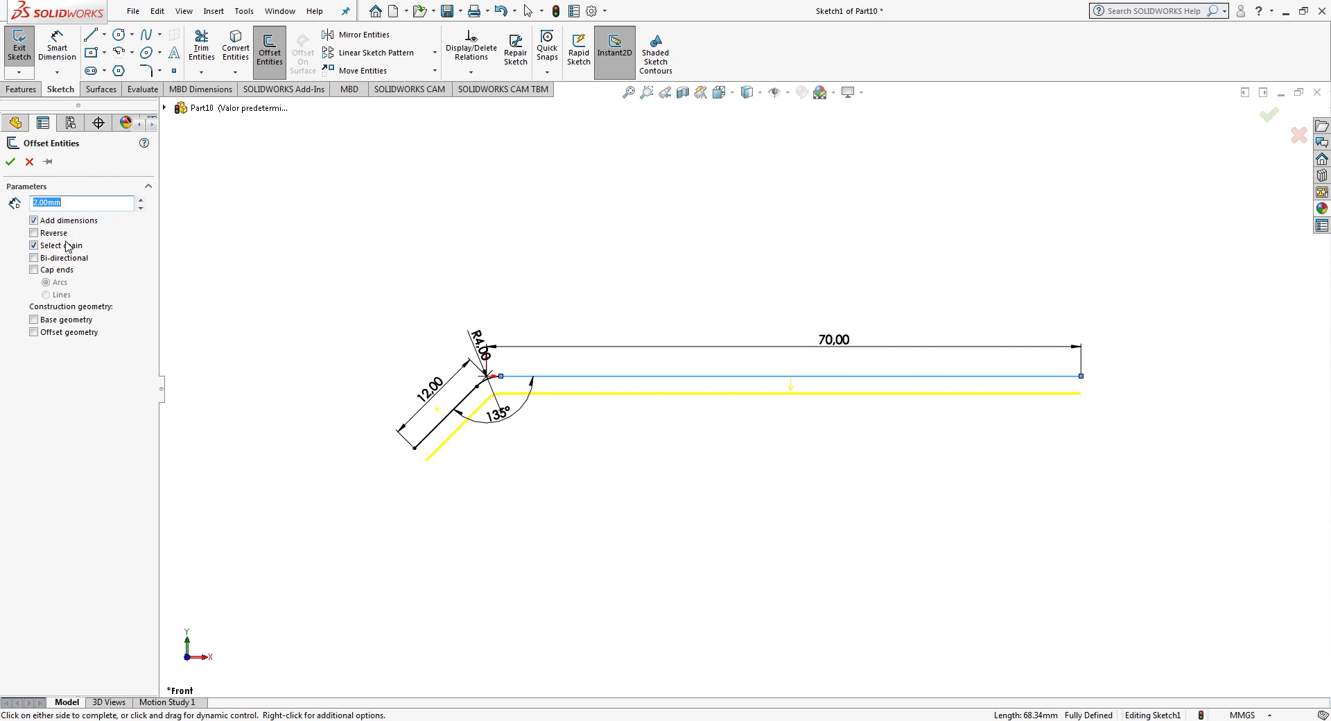
left_click(36, 238)
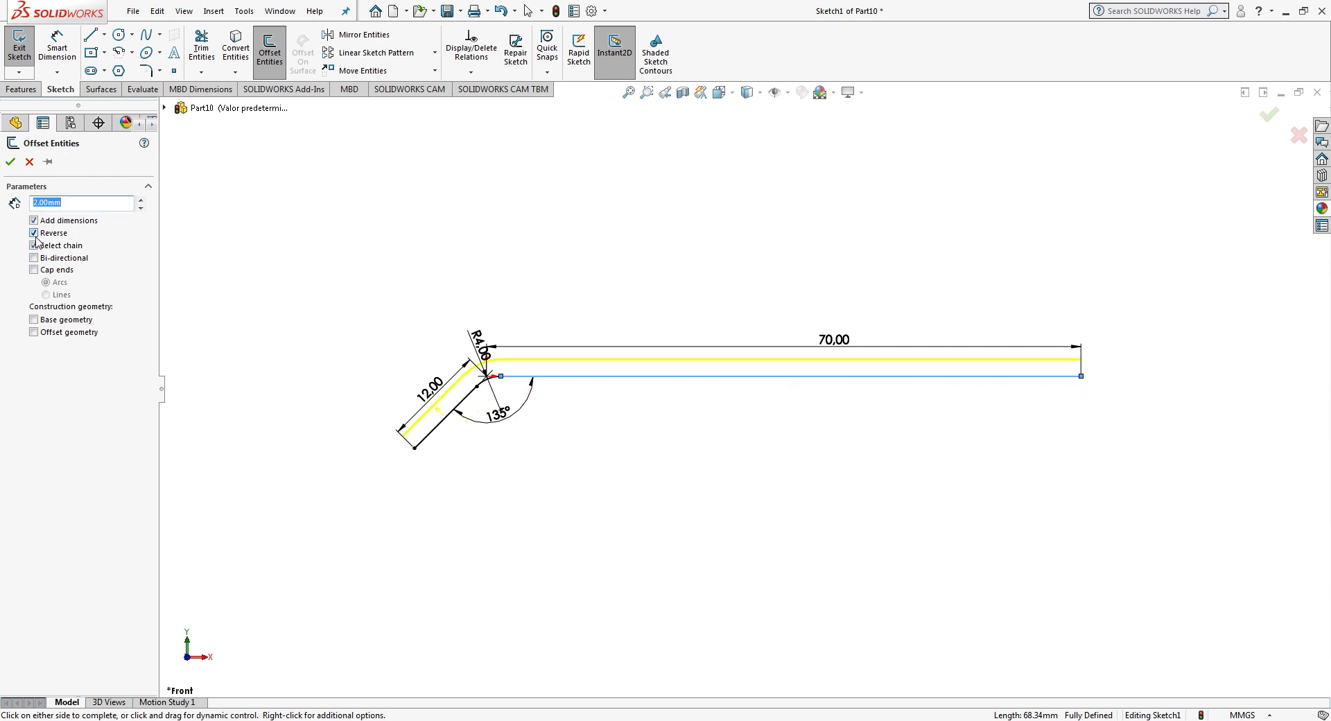
left_click(10, 163)
Step: Draw short lines closing the right and lower-left ends of the strip outline
left_click(91, 34)
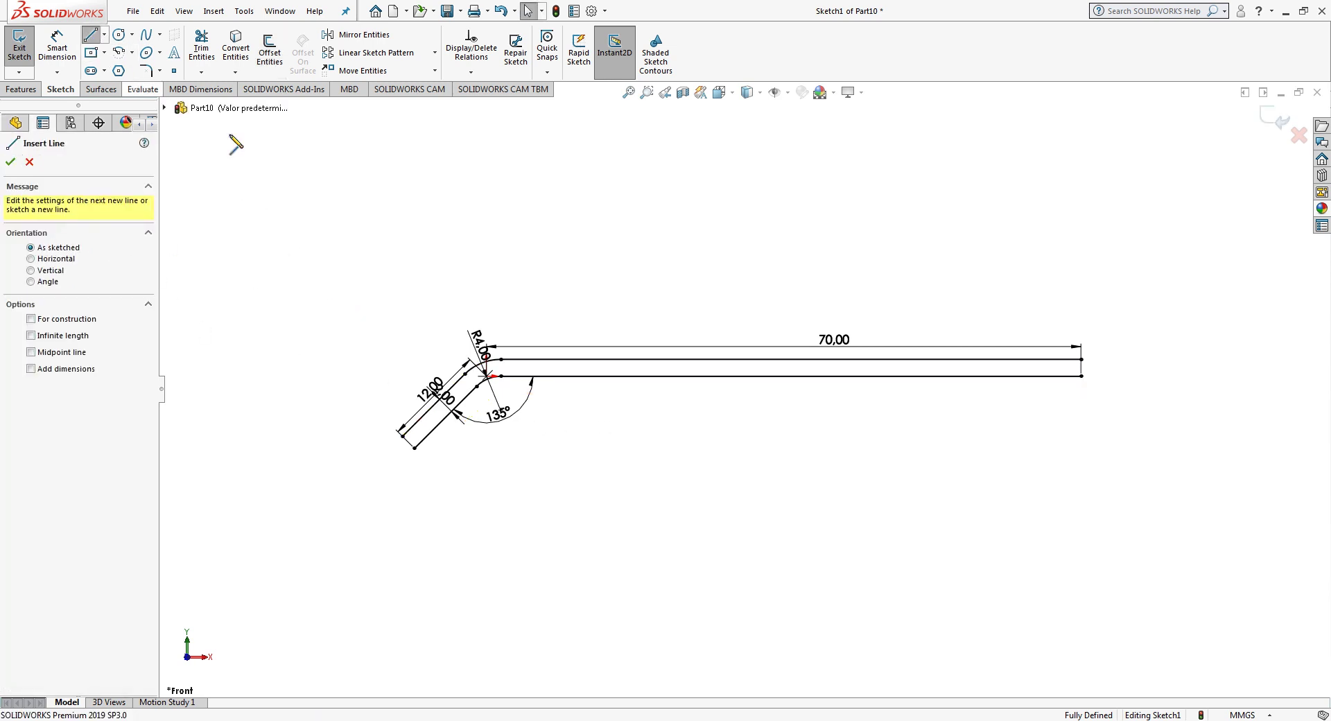
left_click(1081, 377)
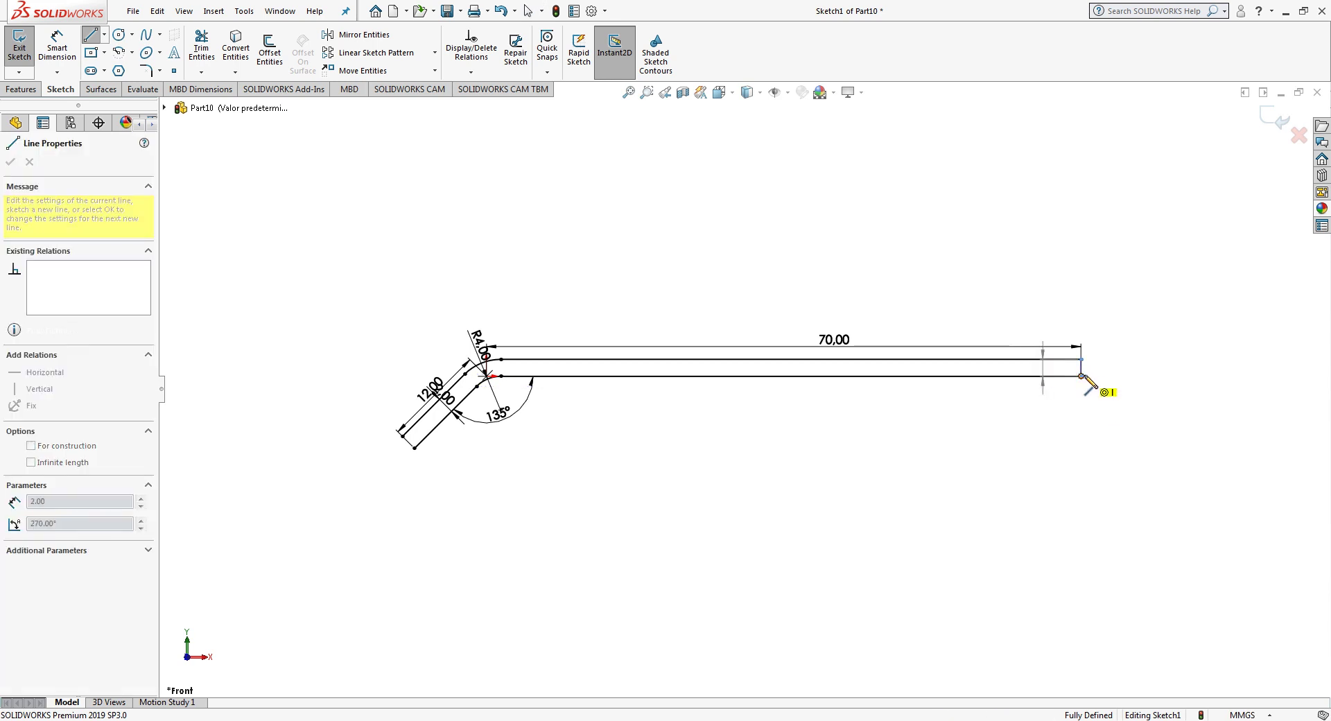
left_click(414, 449)
key("Escape")
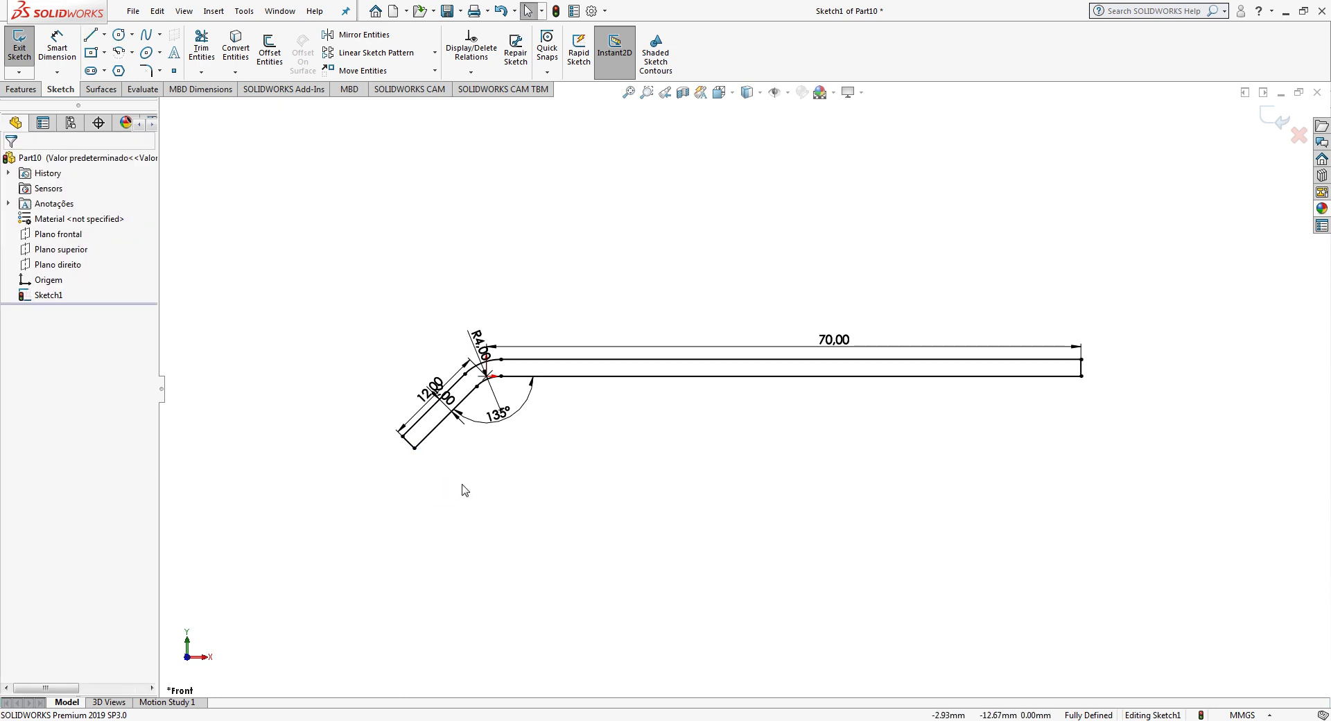
Step: Exit the sketch and extrude Sketch1 16 mm into a solid strip
left_click(1272, 129)
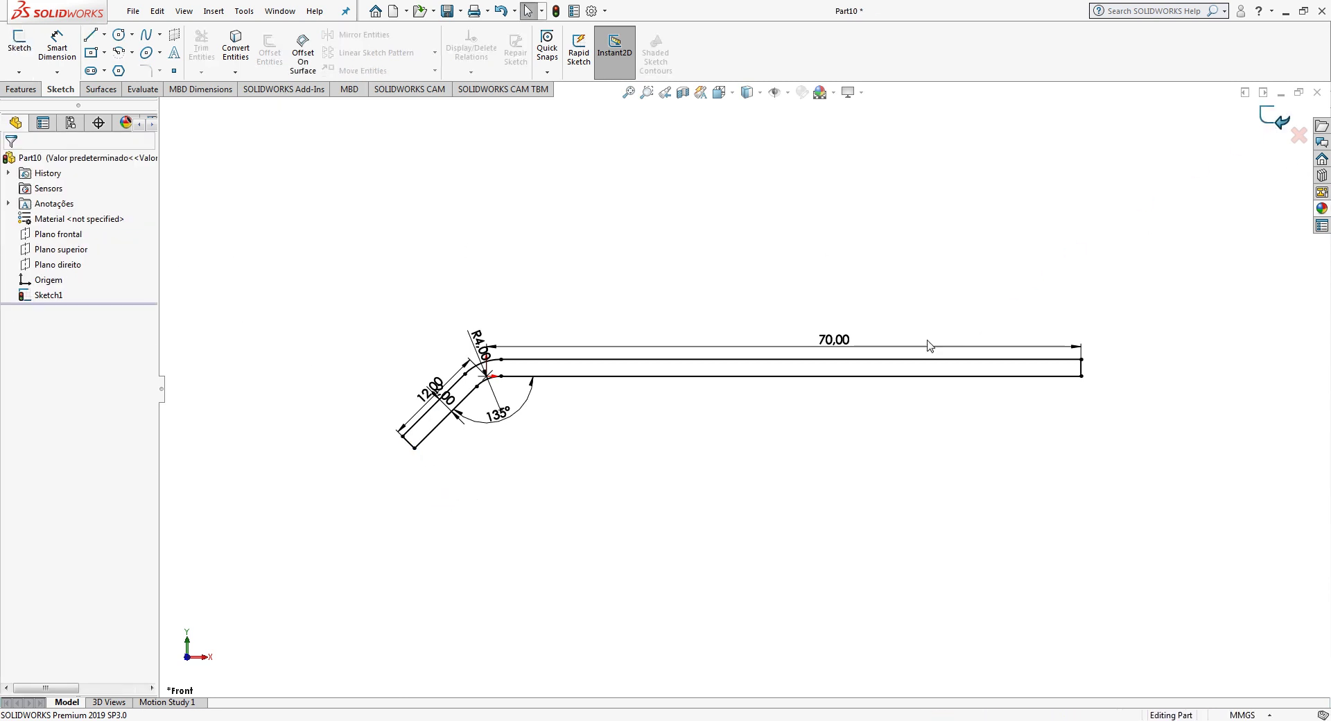
mouse_move(928, 345)
middle_mouse_down()
mouse_move(902, 360)
mouse_move(904, 431)
middle_mouse_up()
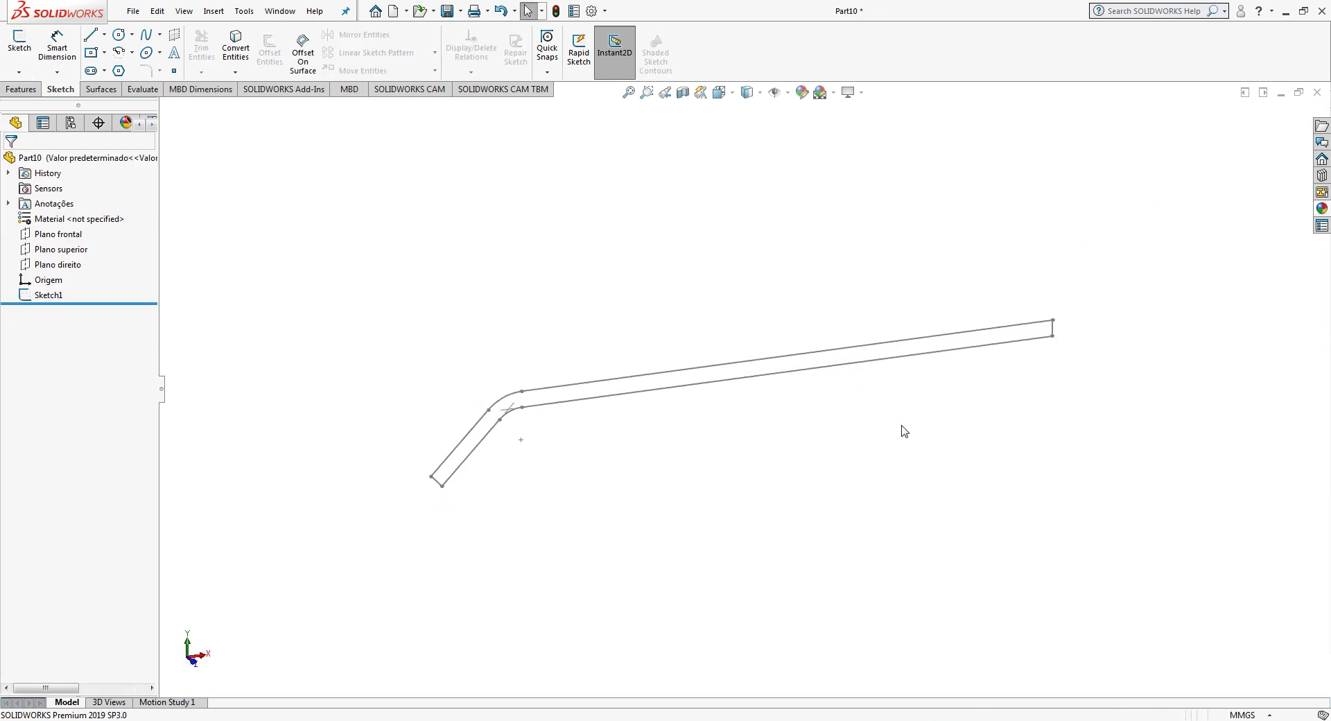
left_click(50, 295)
left_click(15, 90)
left_click(44, 59)
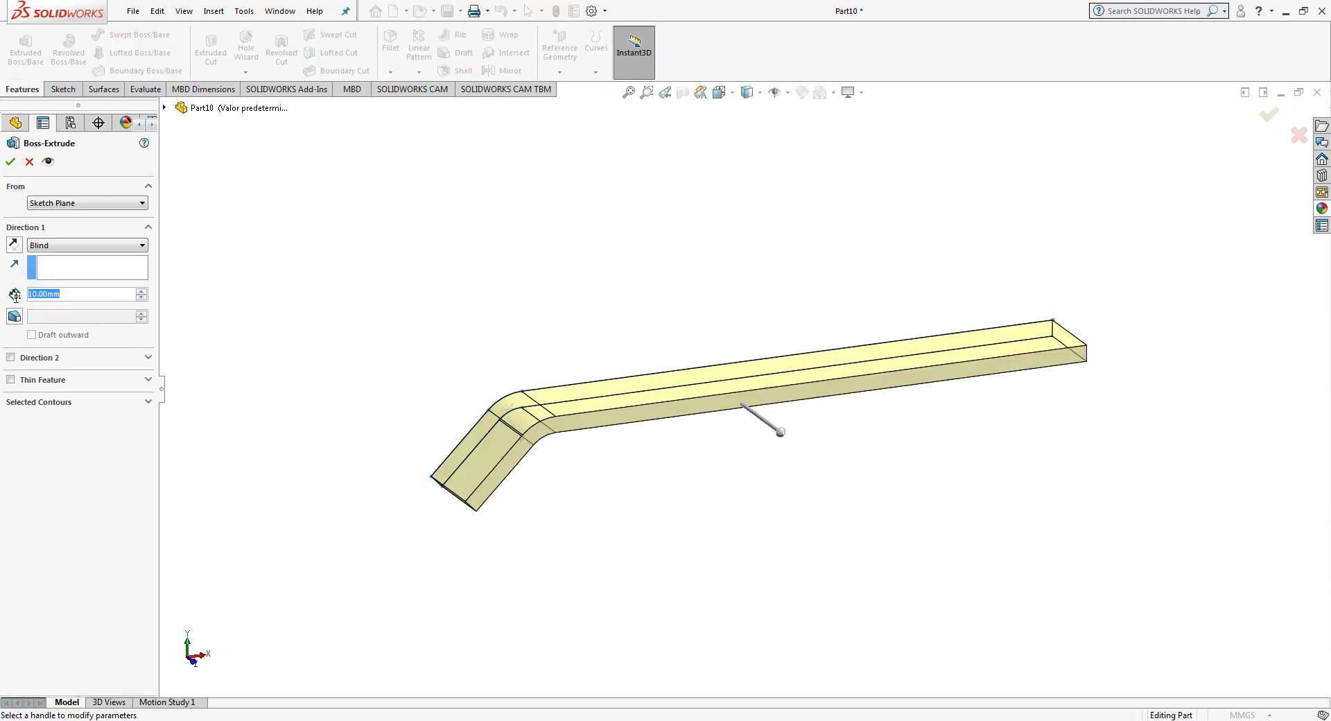
type("16")
key("Return")
left_click(10, 163)
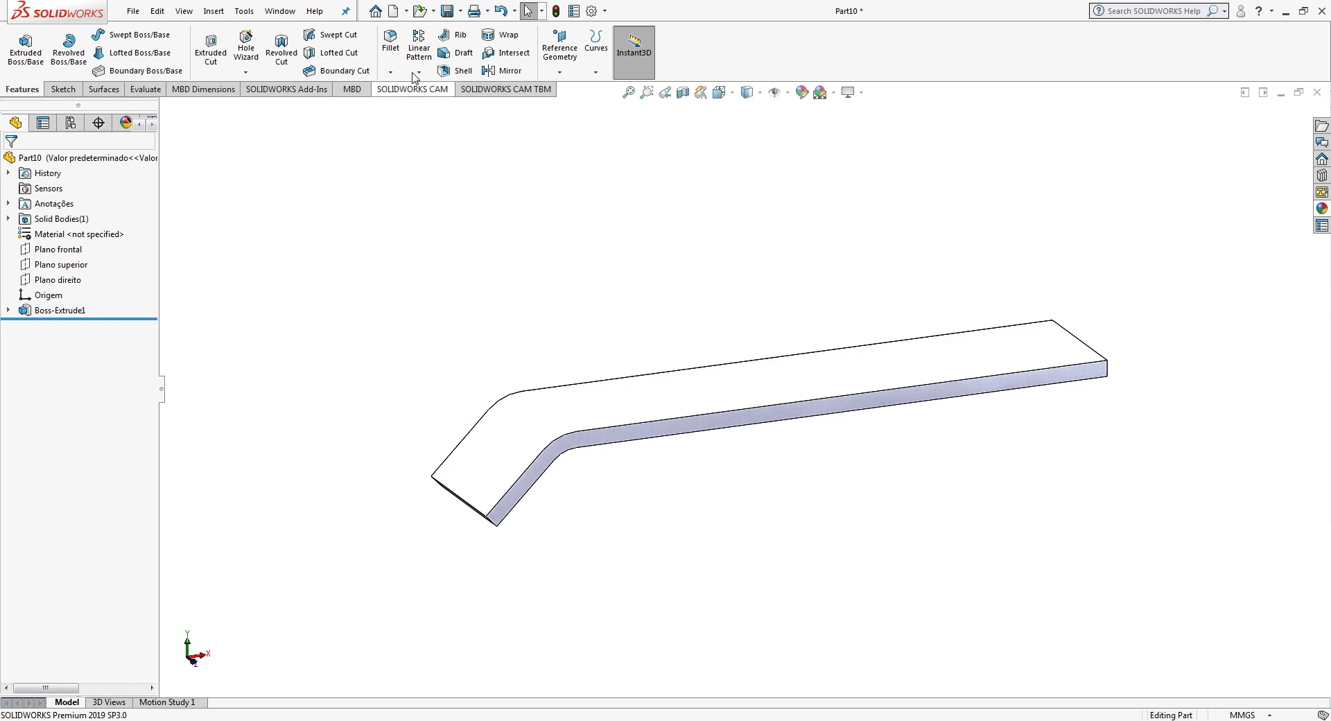
Step: Add a full round fillet on the straight end using both side faces and the end face
left_click(391, 40)
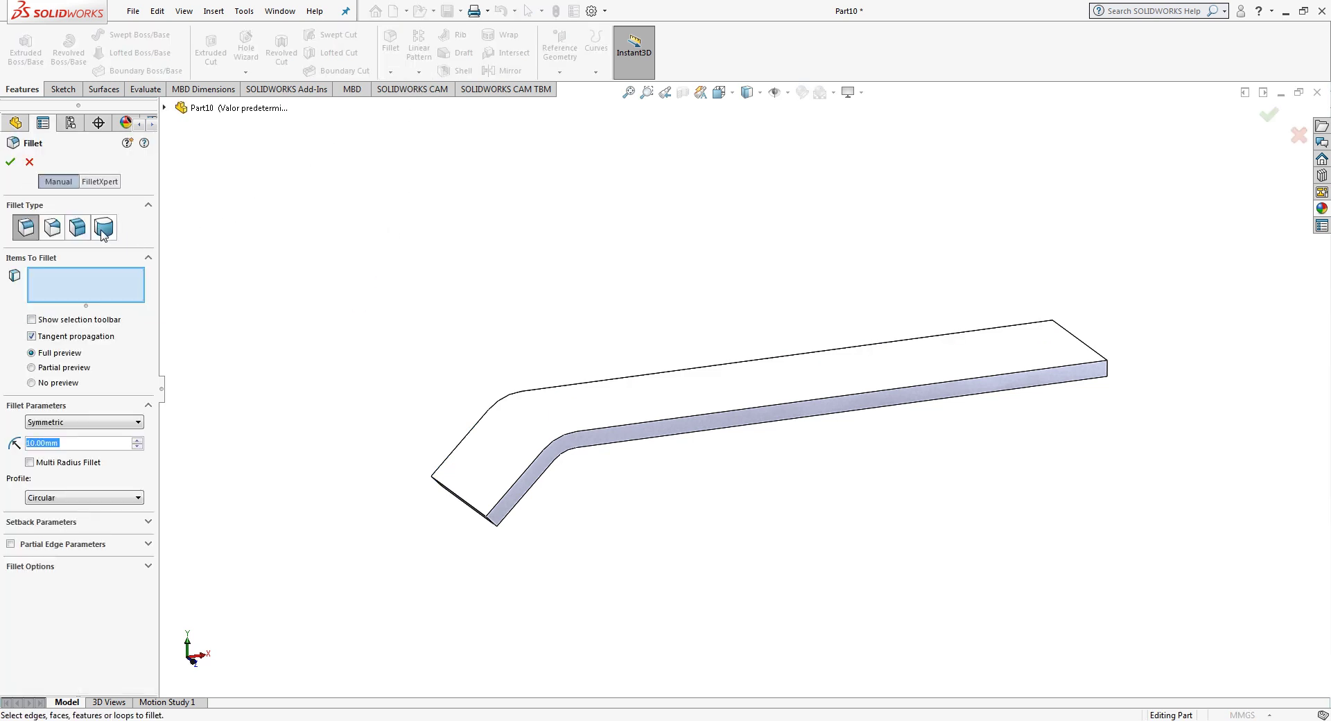
left_click(104, 230)
middle_click_drag(1148, 284, 1019, 340)
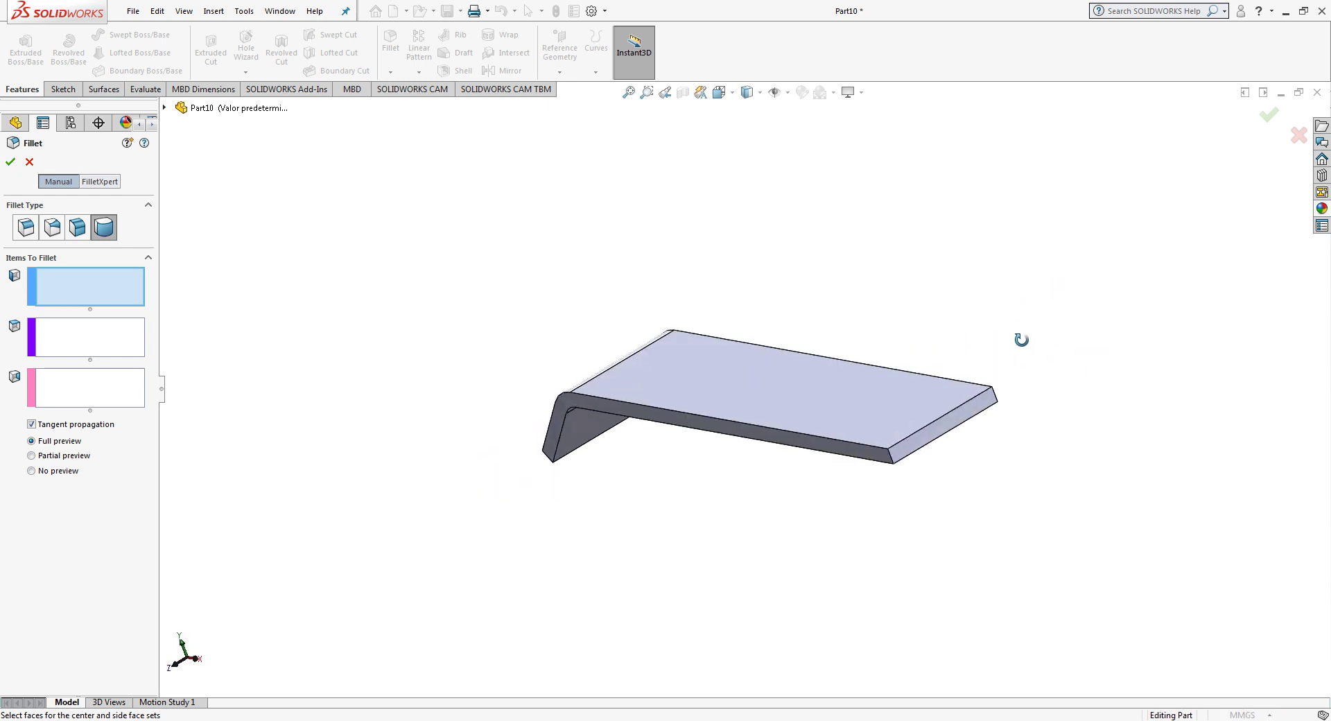
left_click(868, 463)
left_click(55, 338)
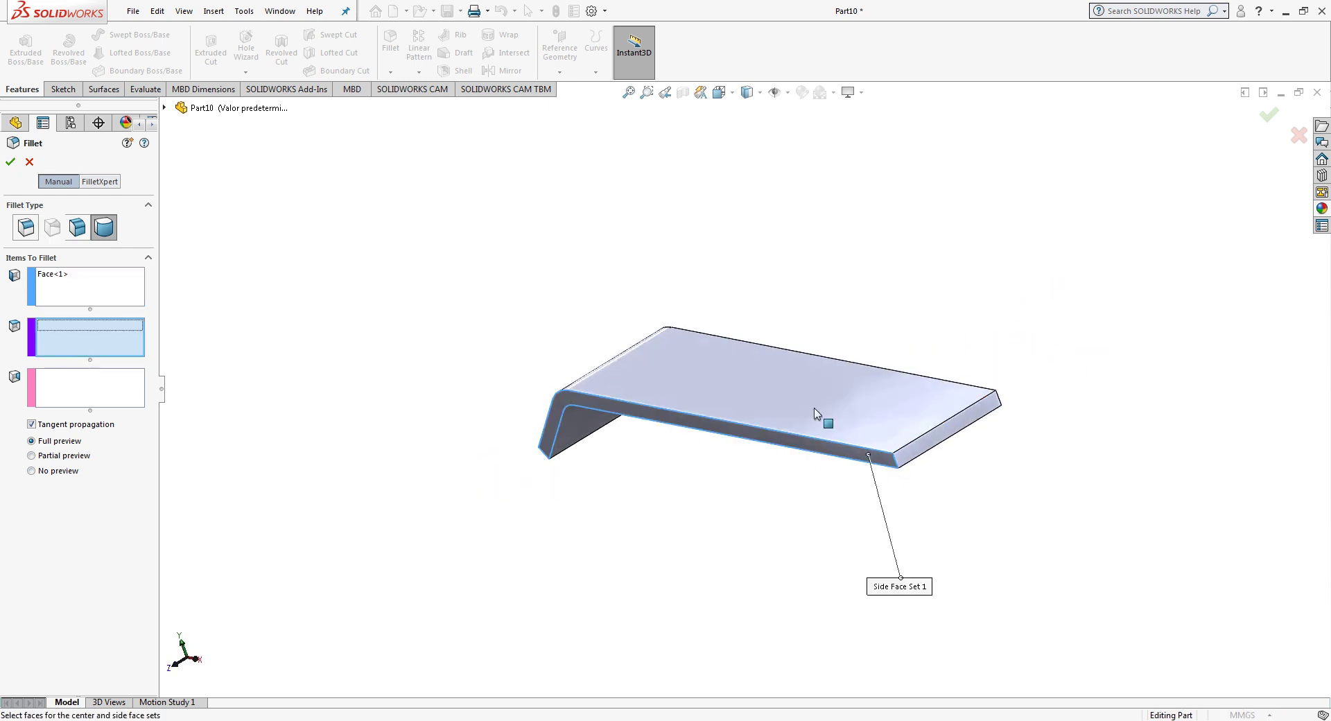
left_click(921, 448)
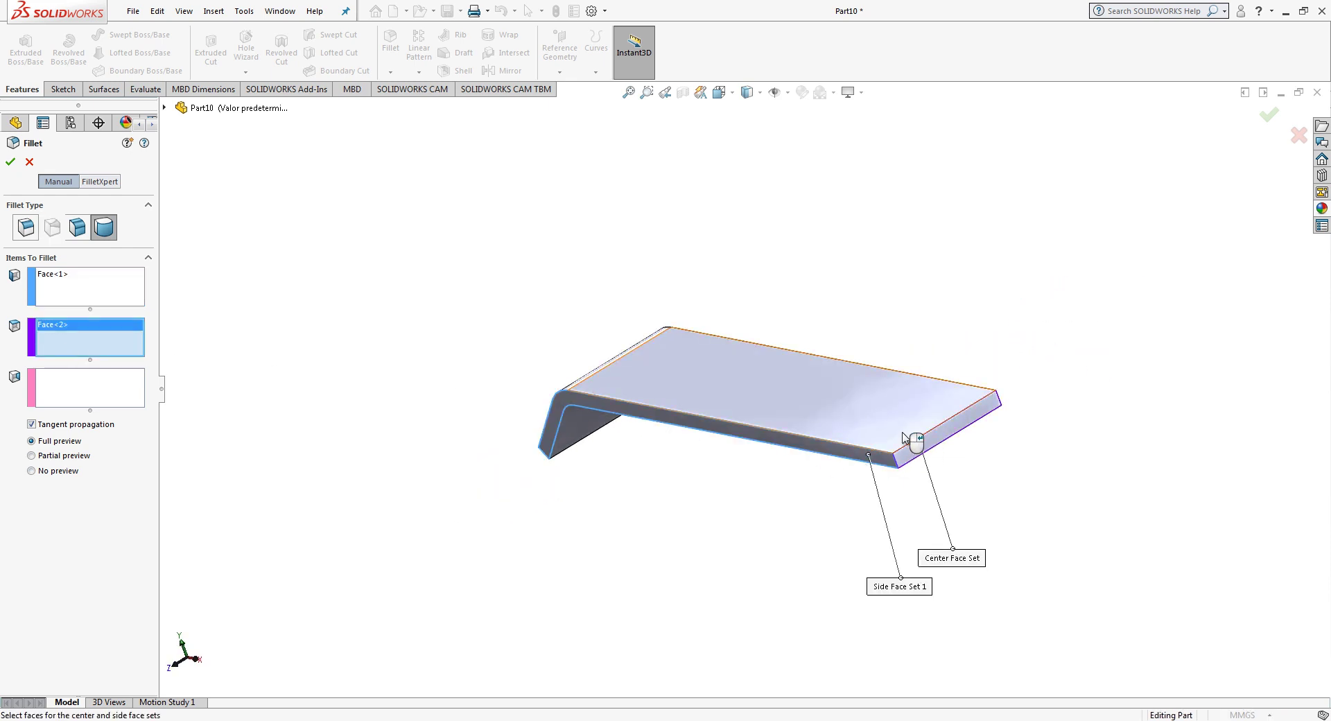
left_click(132, 400)
middle_click_drag(1095, 463, 929, 611)
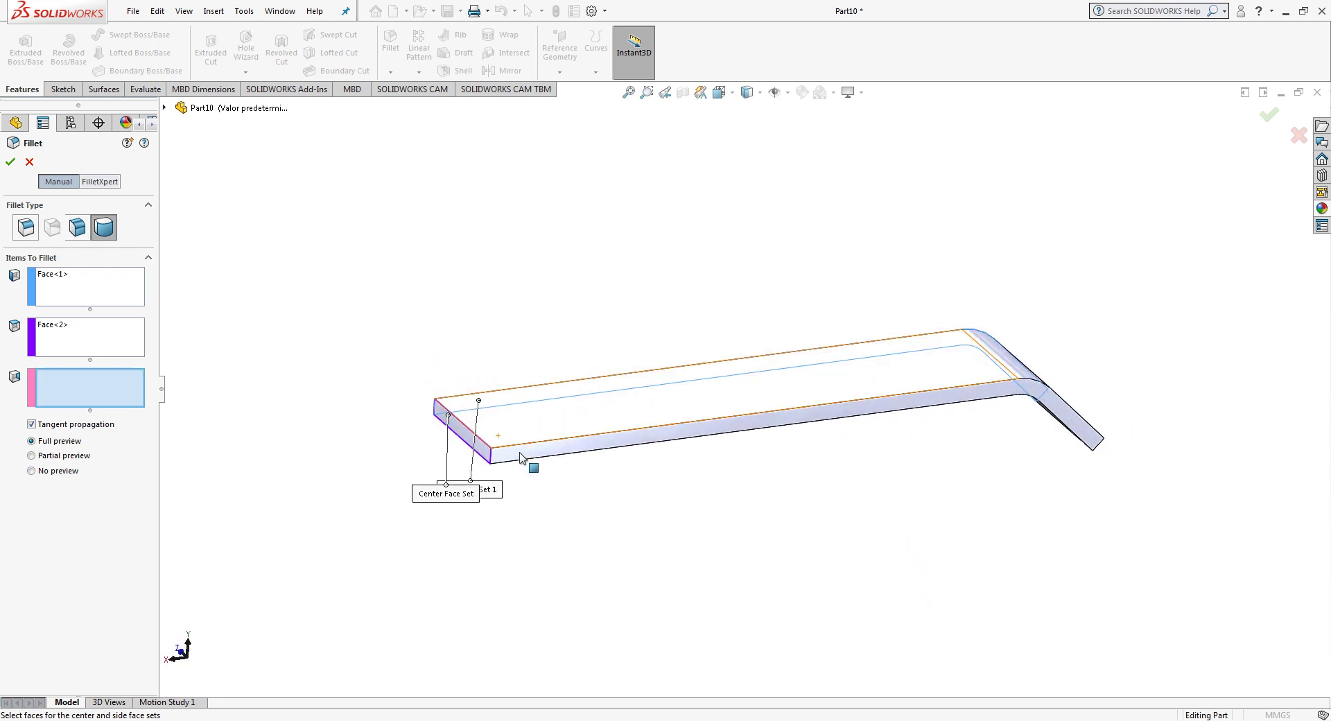
left_click(521, 455)
left_click(10, 162)
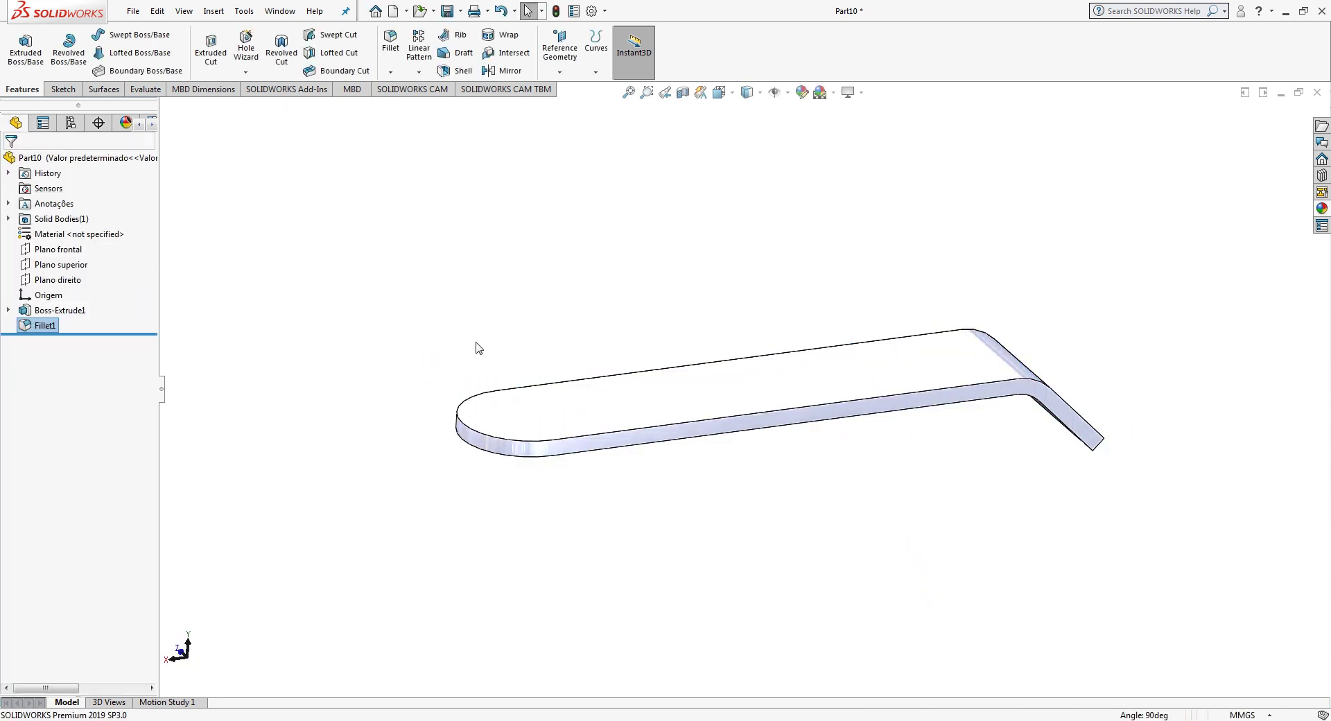
middle_click_drag(558, 357, 864, 481)
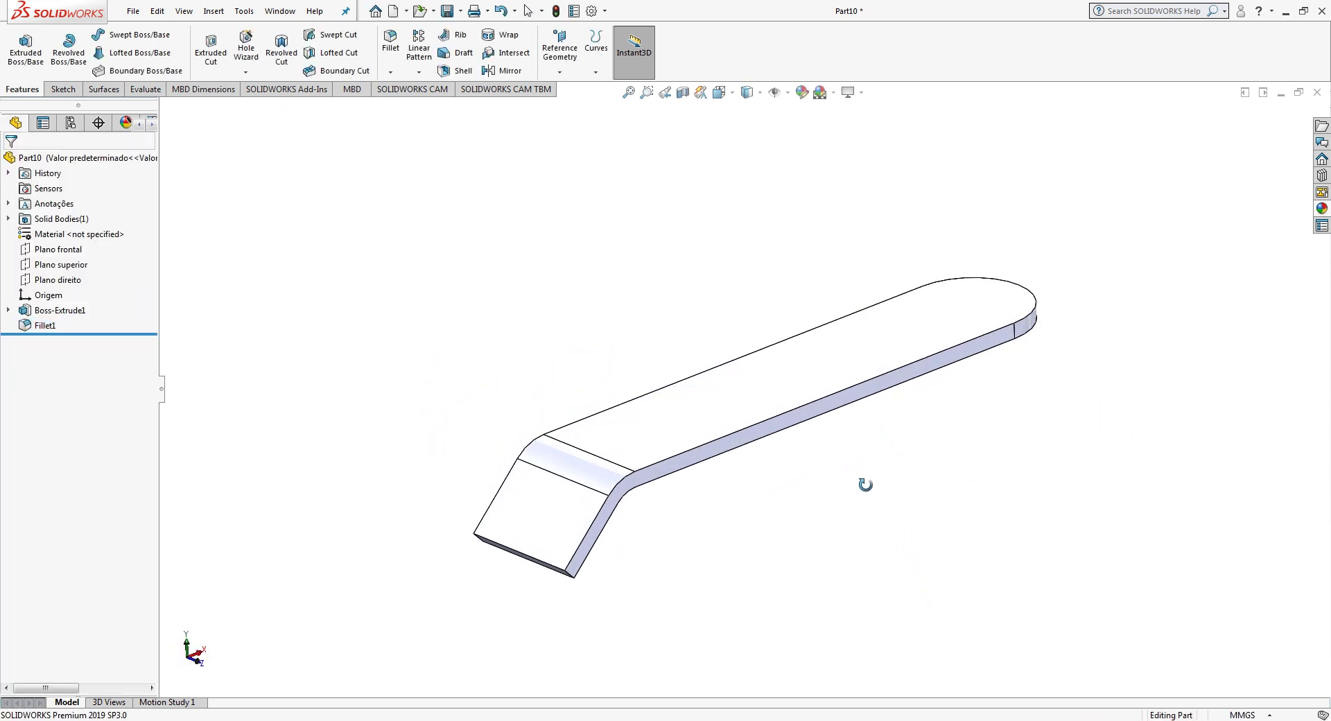
Step: Shell the part to 0.5 mm walls, removing the angled end face
left_click(459, 71)
middle_click_drag(465, 437, 497, 413)
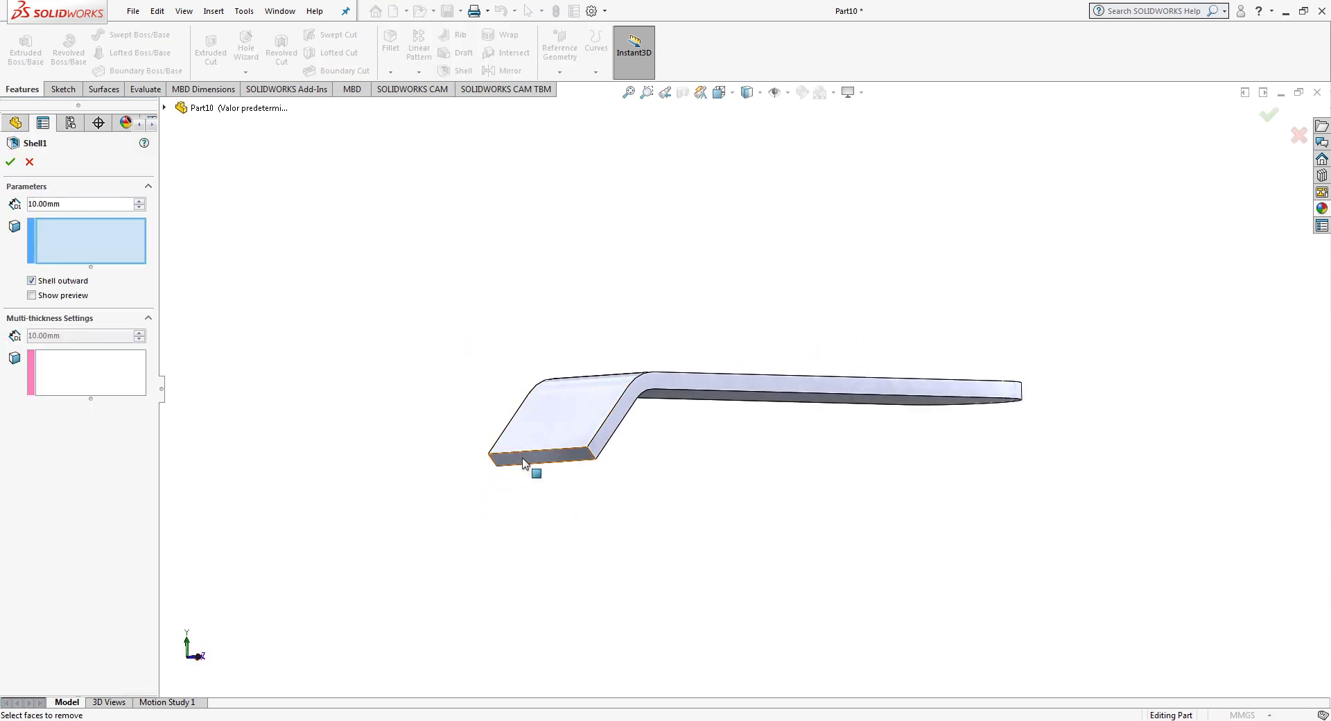
left_click(487, 462)
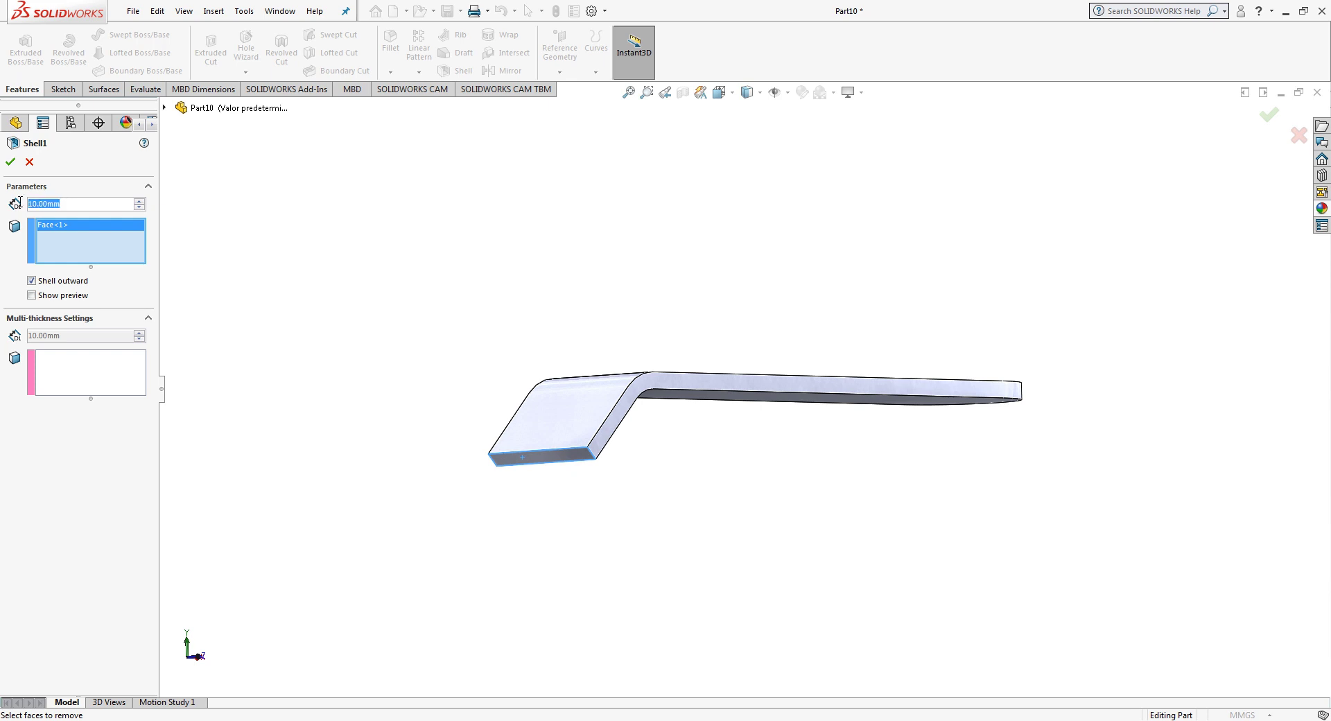
type("0.5")
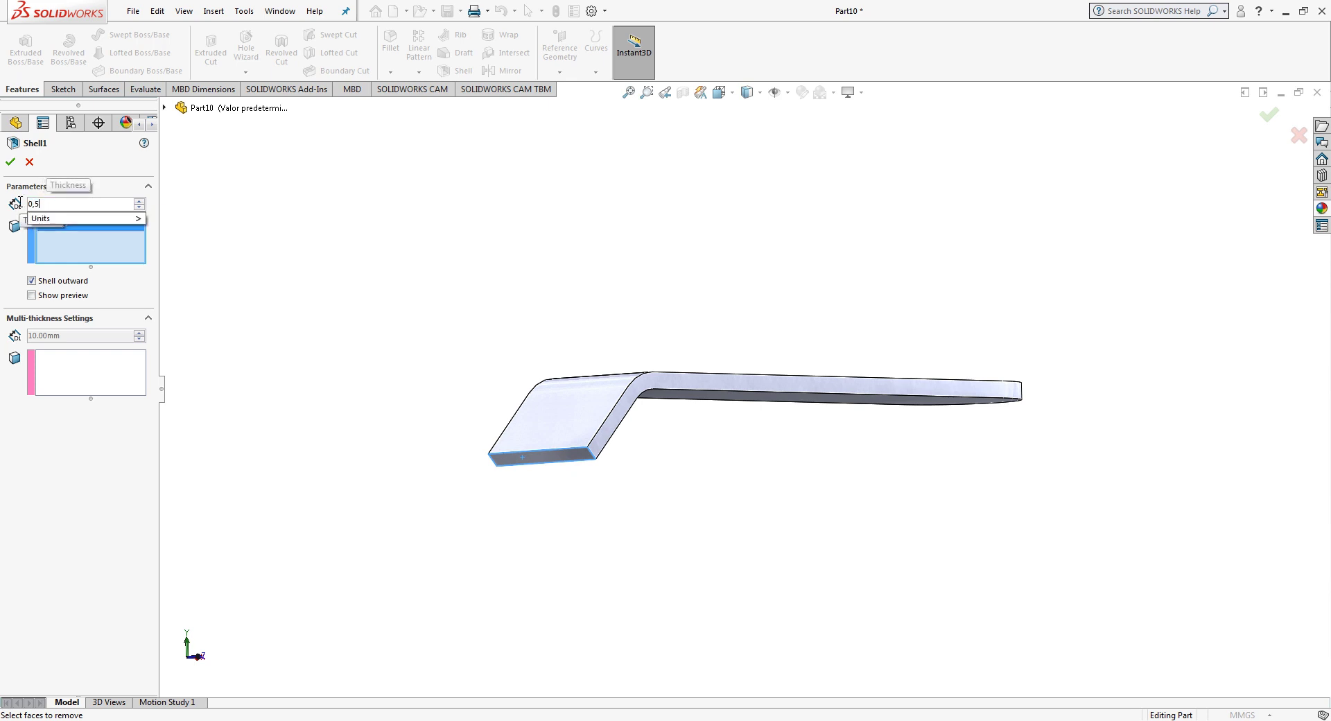
key("Return")
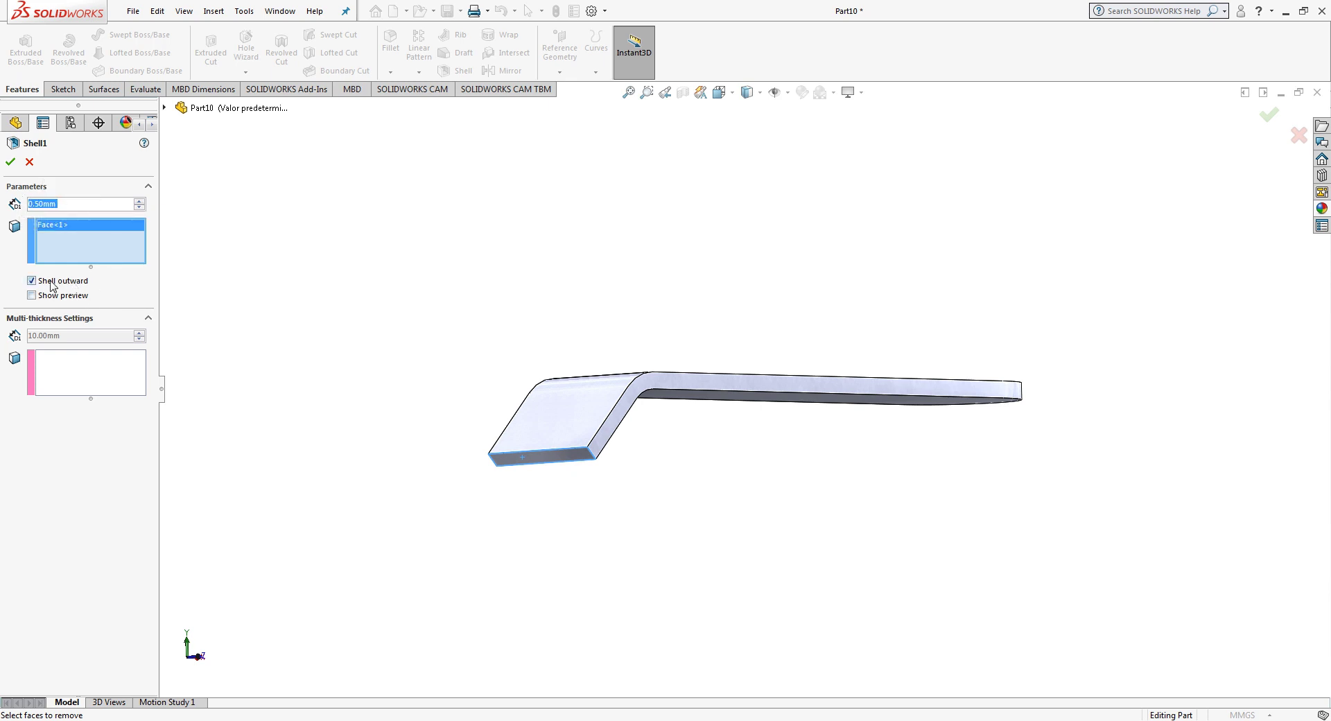
left_click(11, 162)
mouse_move(419, 416)
middle_mouse_down()
mouse_move(516, 492)
mouse_move(624, 445)
middle_mouse_up()
scroll(627, 426, "down", 2)
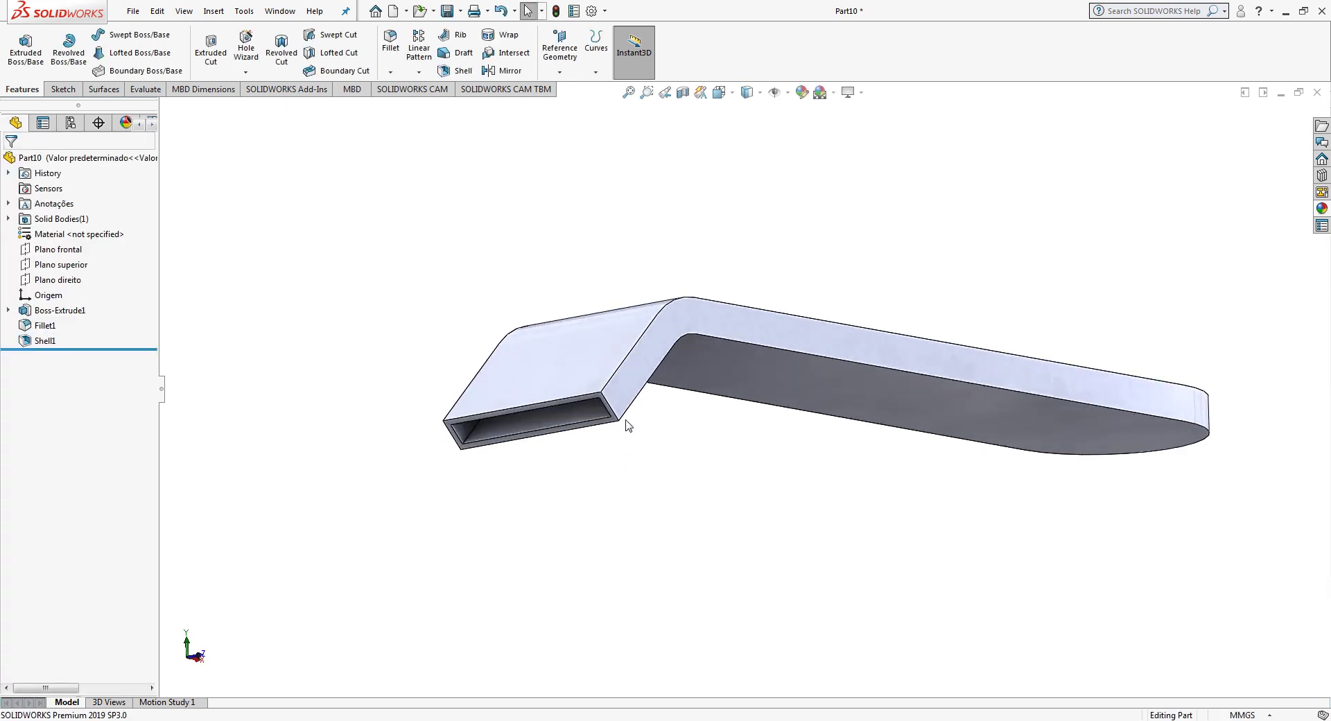
Step: Fillet the outer and inner edge loops of the open end with 0.5 mm radius
left_click(381, 51)
left_click(25, 227)
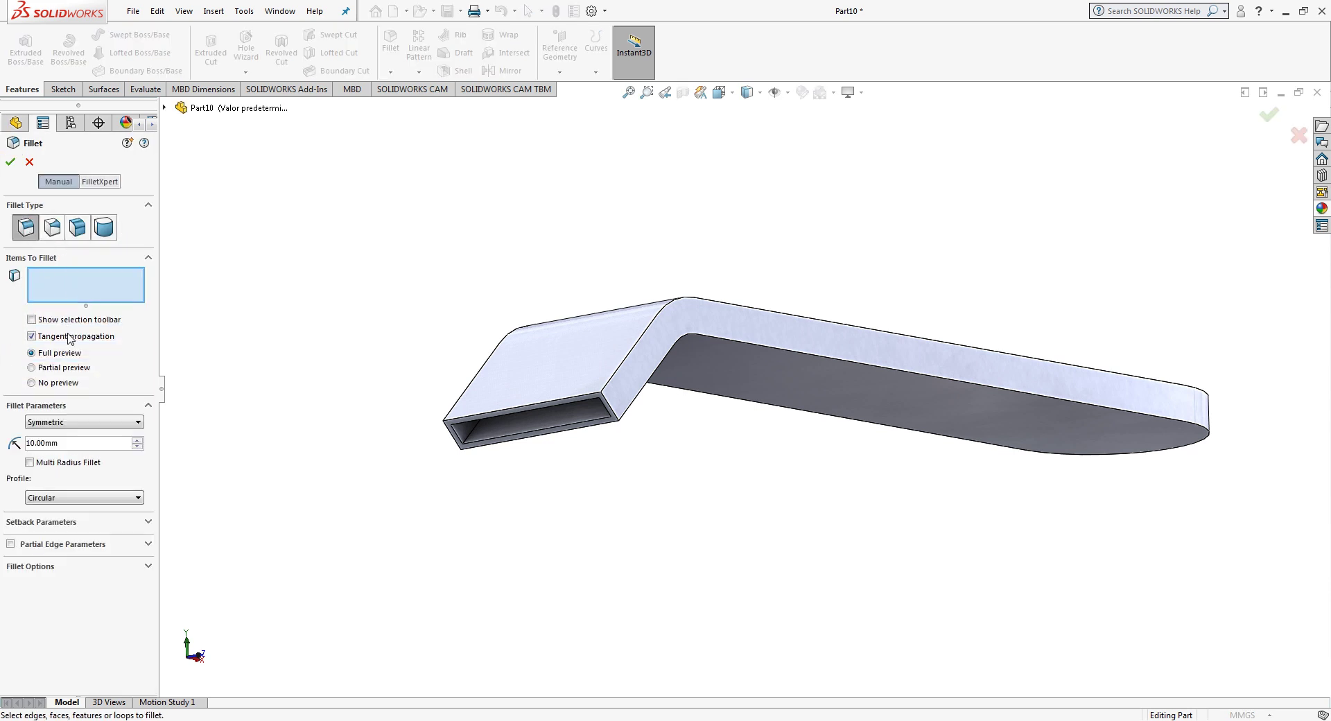
type("0.5")
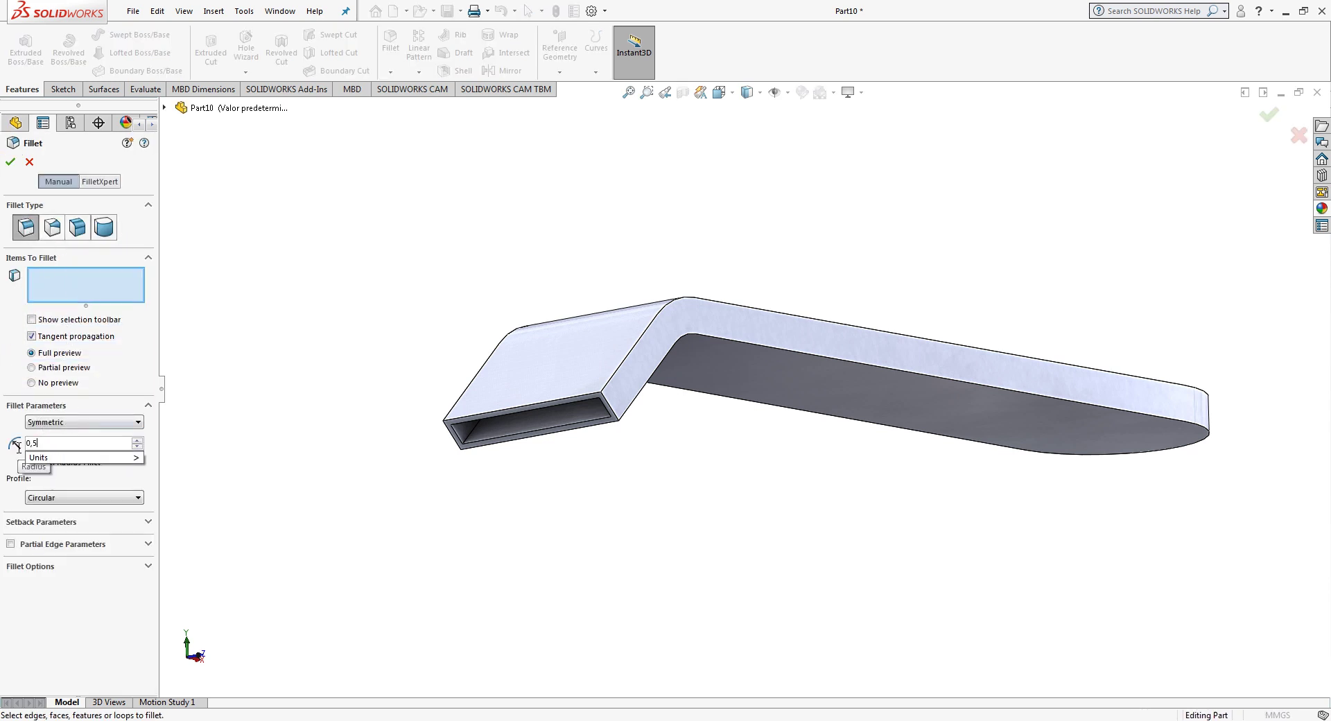
key("Return")
left_click(628, 388)
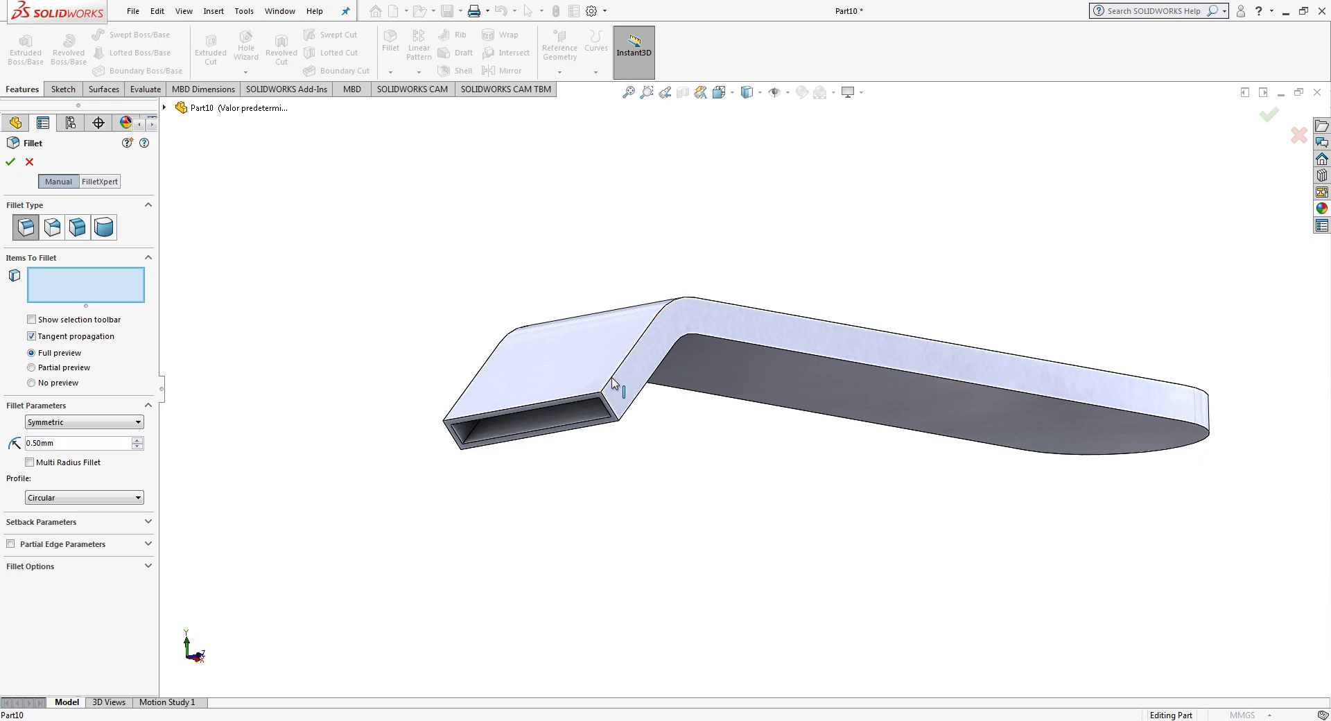
middle_click_drag(645, 416, 621, 377)
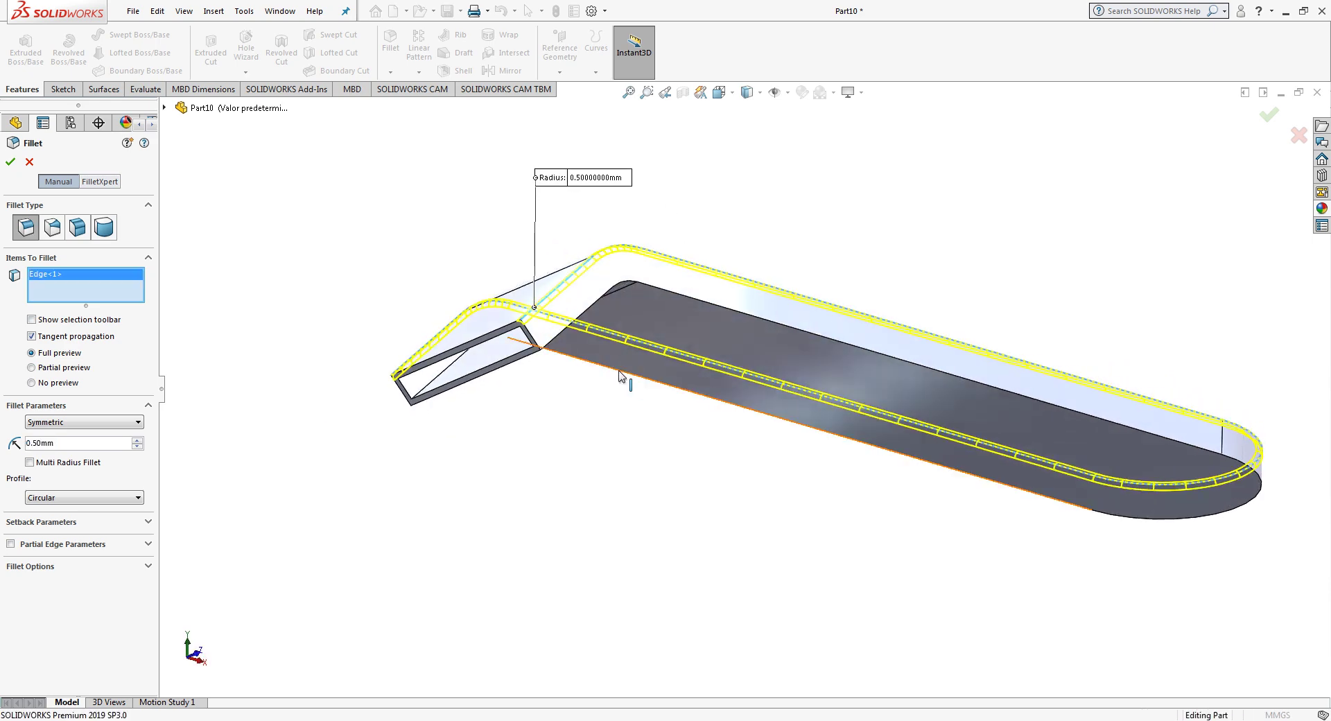
left_click(555, 351)
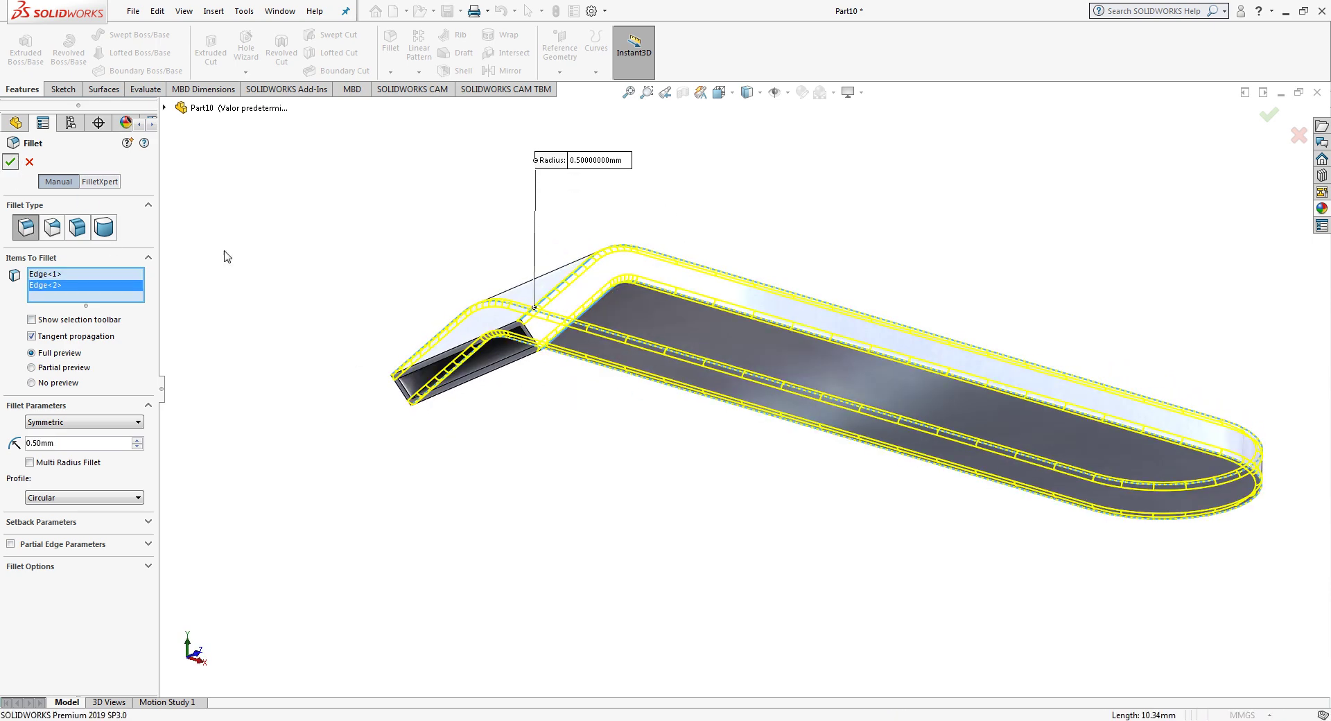
key("Return")
Step: Apply the red medium gloss plastic appearance to the part
mouse_move(413, 291)
middle_mouse_down()
mouse_move(912, 425)
mouse_move(911, 515)
middle_mouse_up()
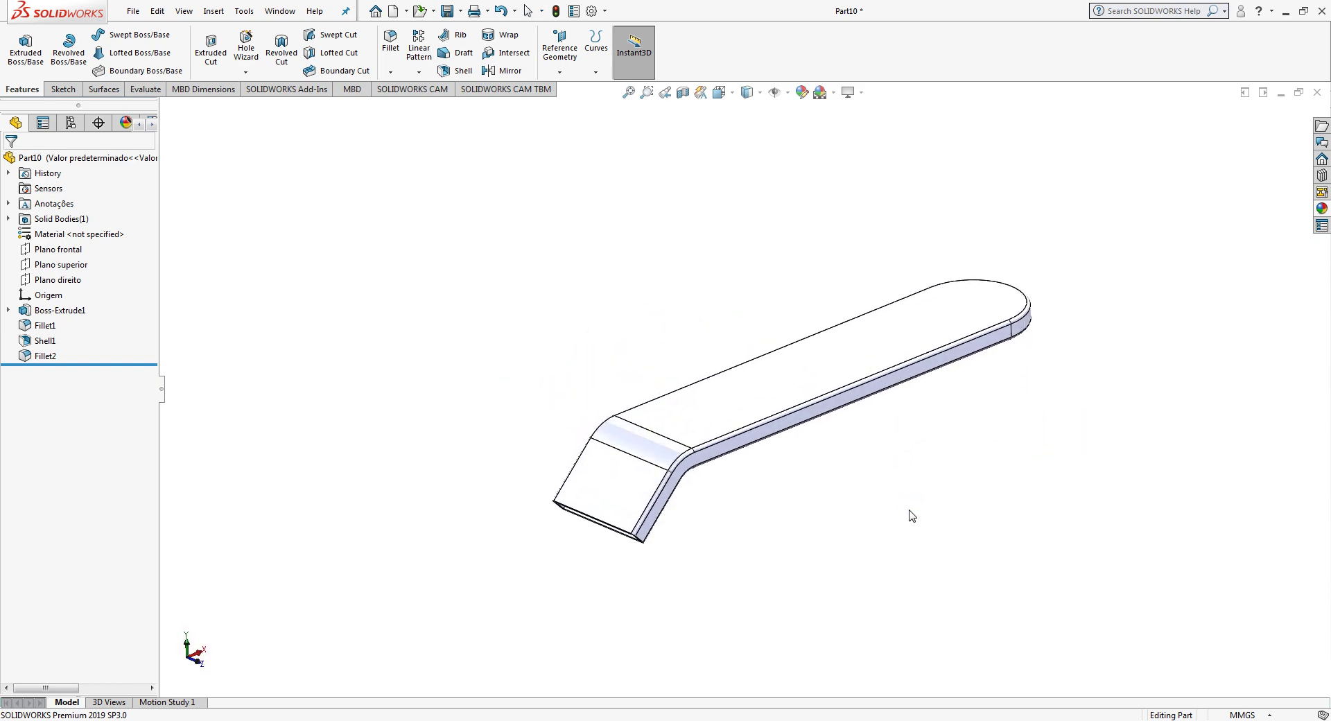
left_click(1322, 208)
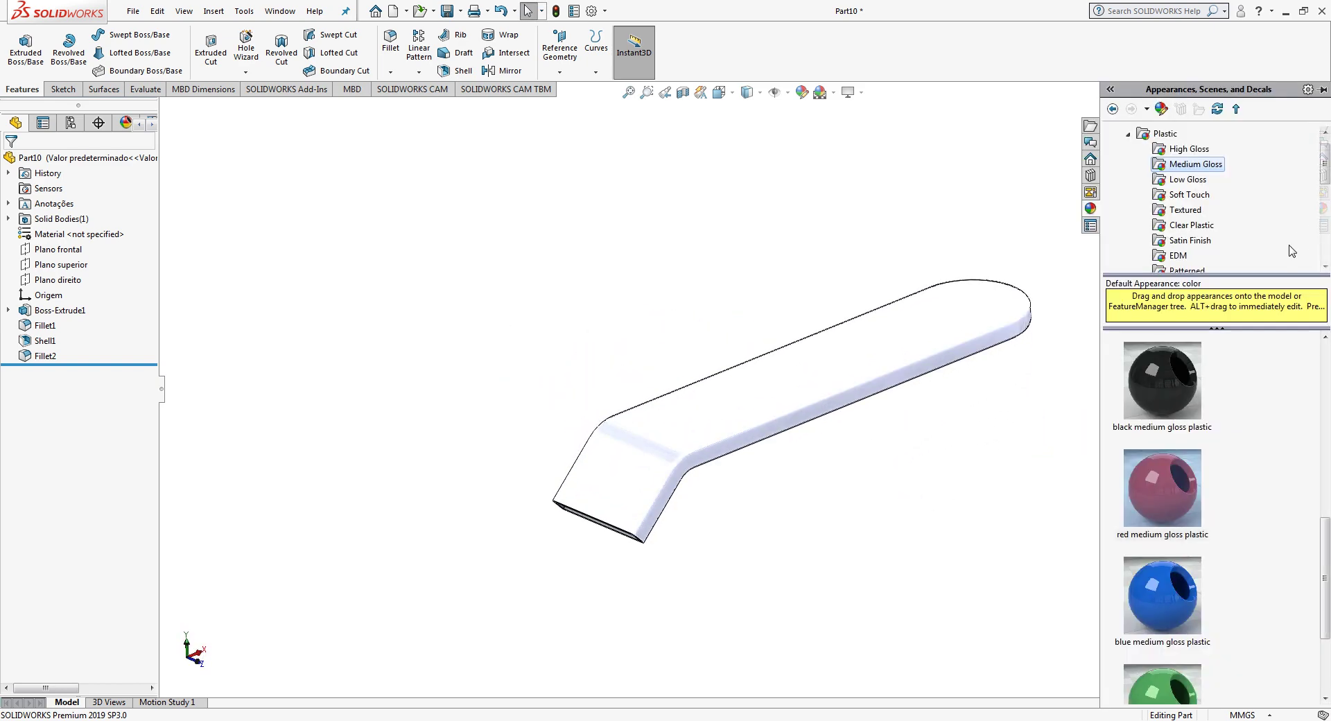
double_click(1172, 494)
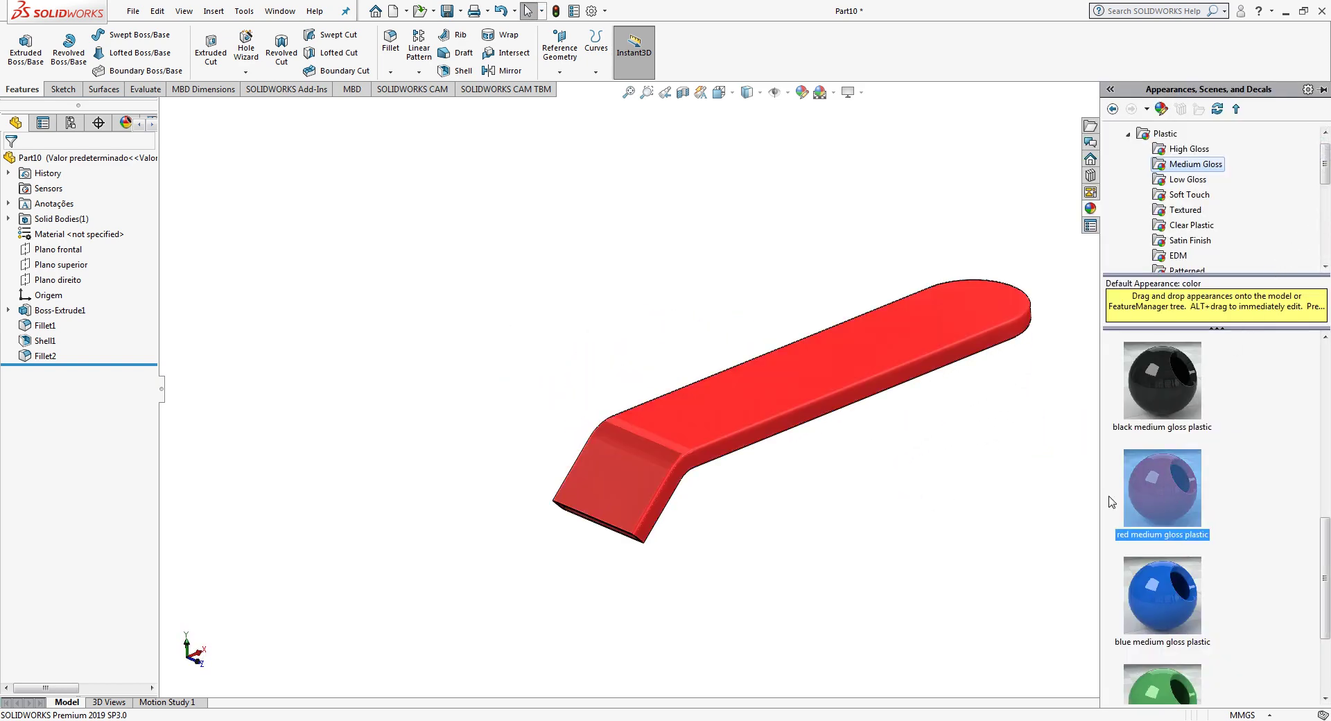
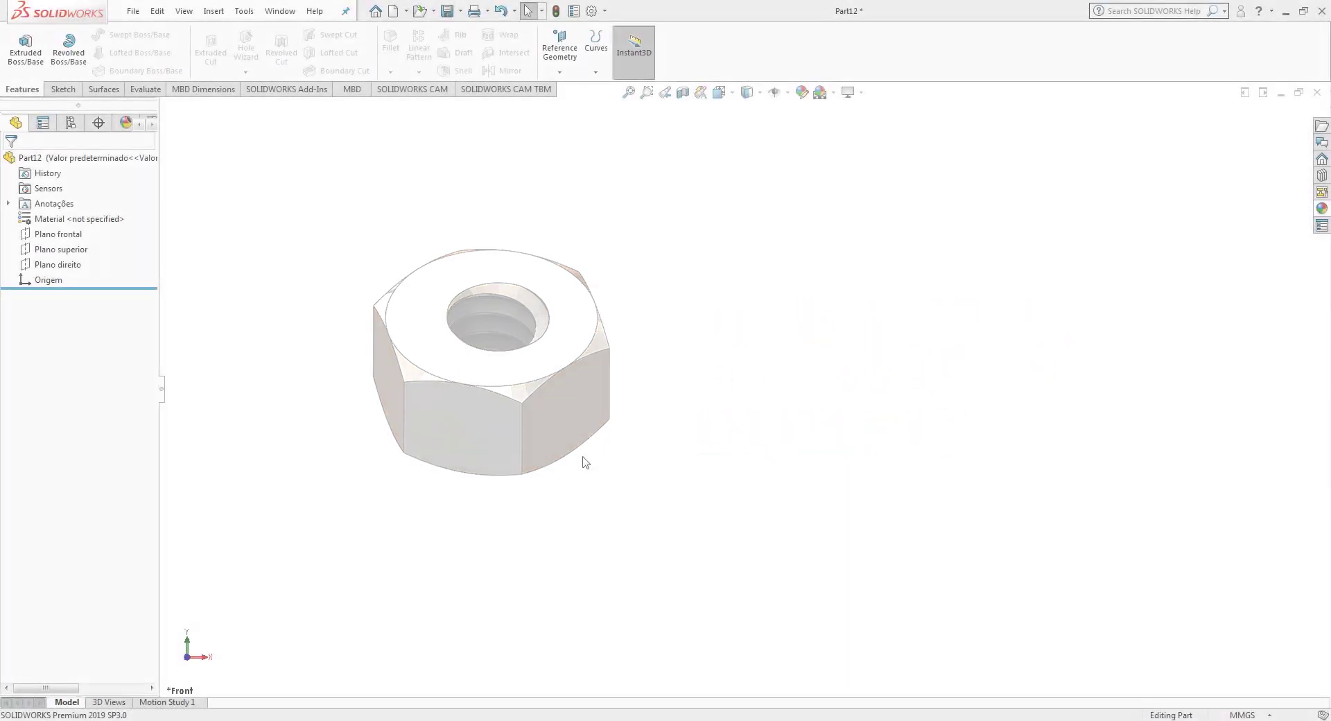
Step: On the top plane, draw a circle and a hexagon both centred on the origin
left_click(61, 248)
left_click(64, 89)
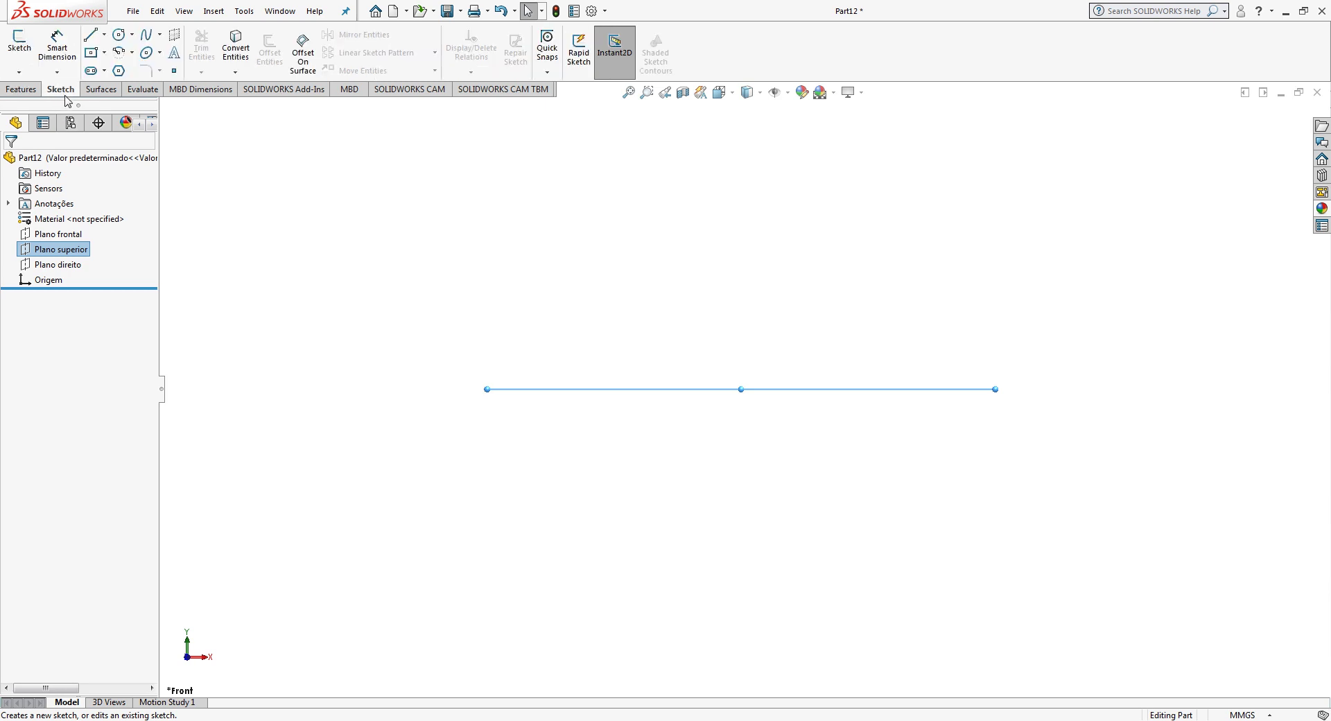
left_click(119, 34)
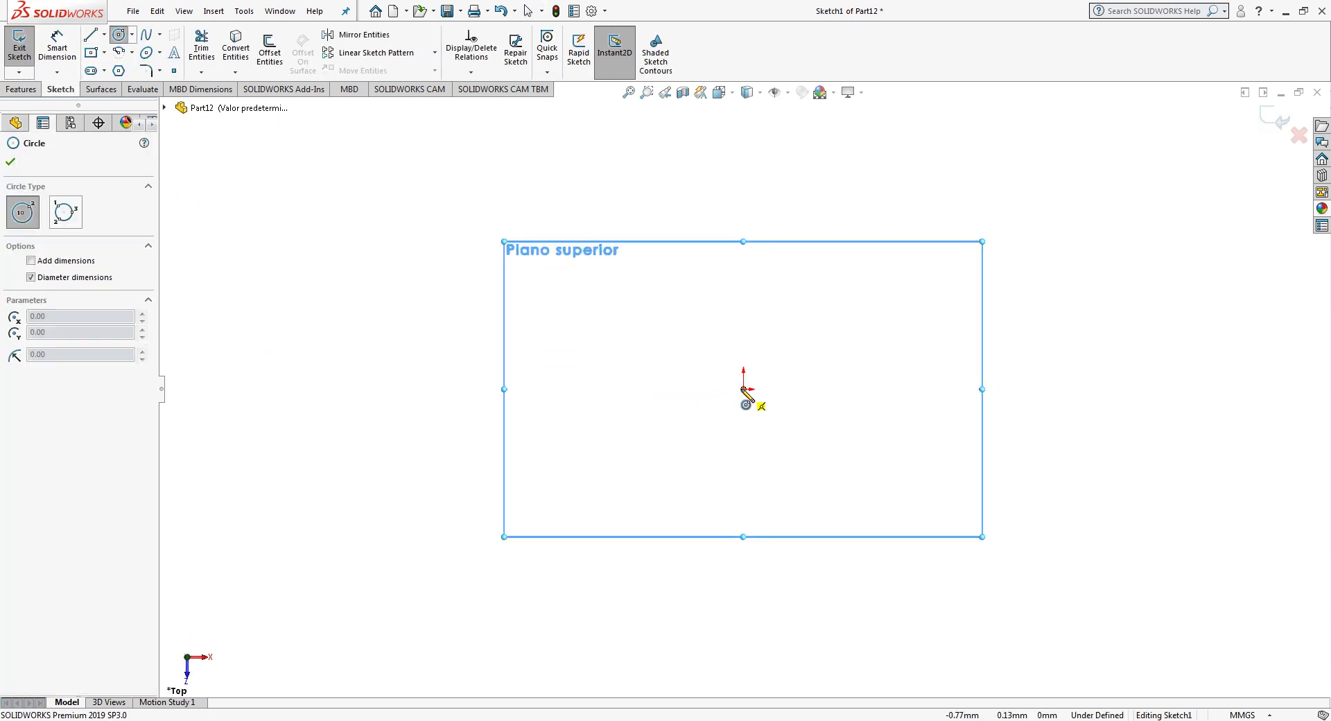
left_click(744, 388)
left_click(810, 389)
key("Escape")
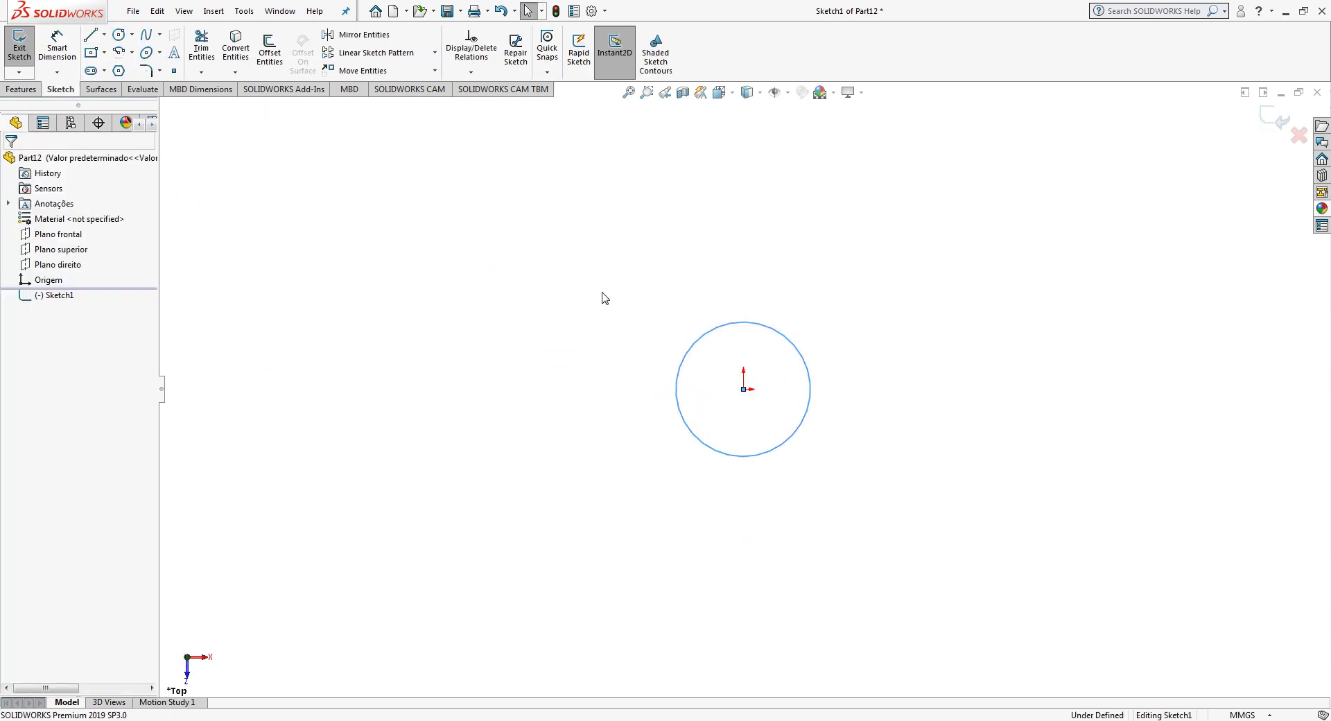
left_click(119, 70)
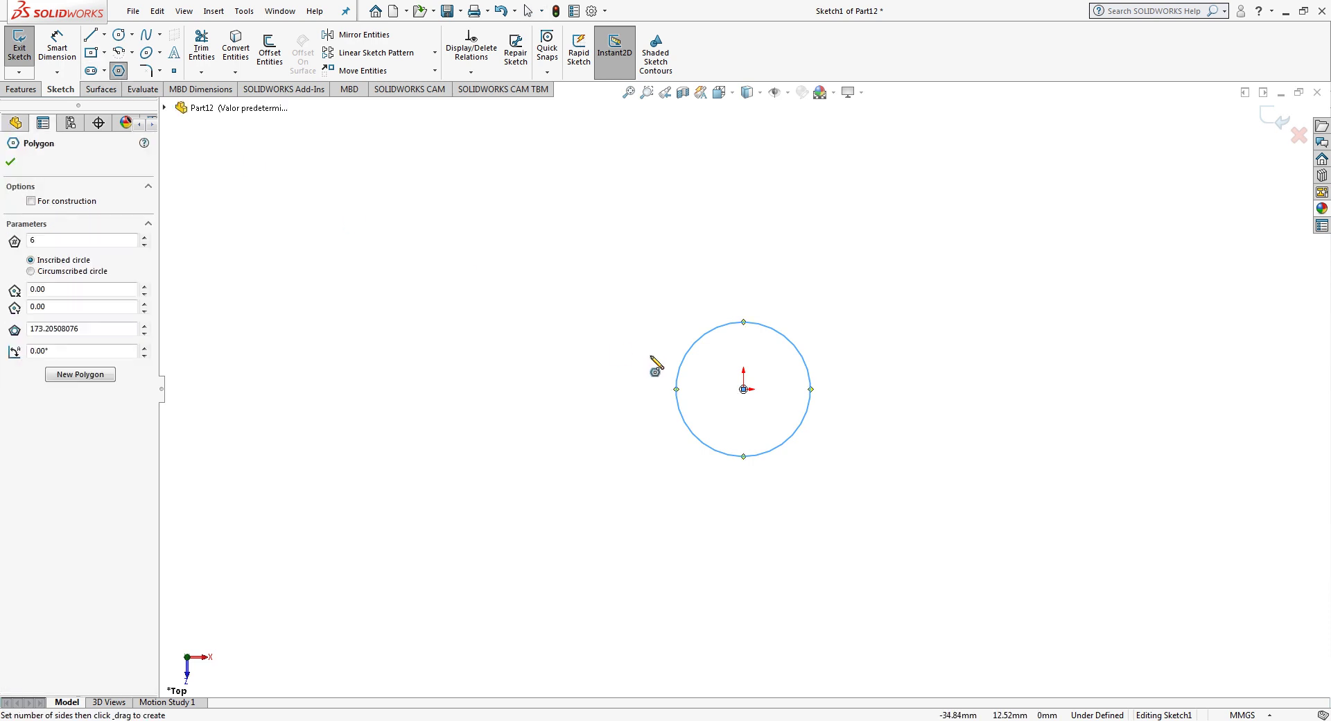
left_click(744, 388)
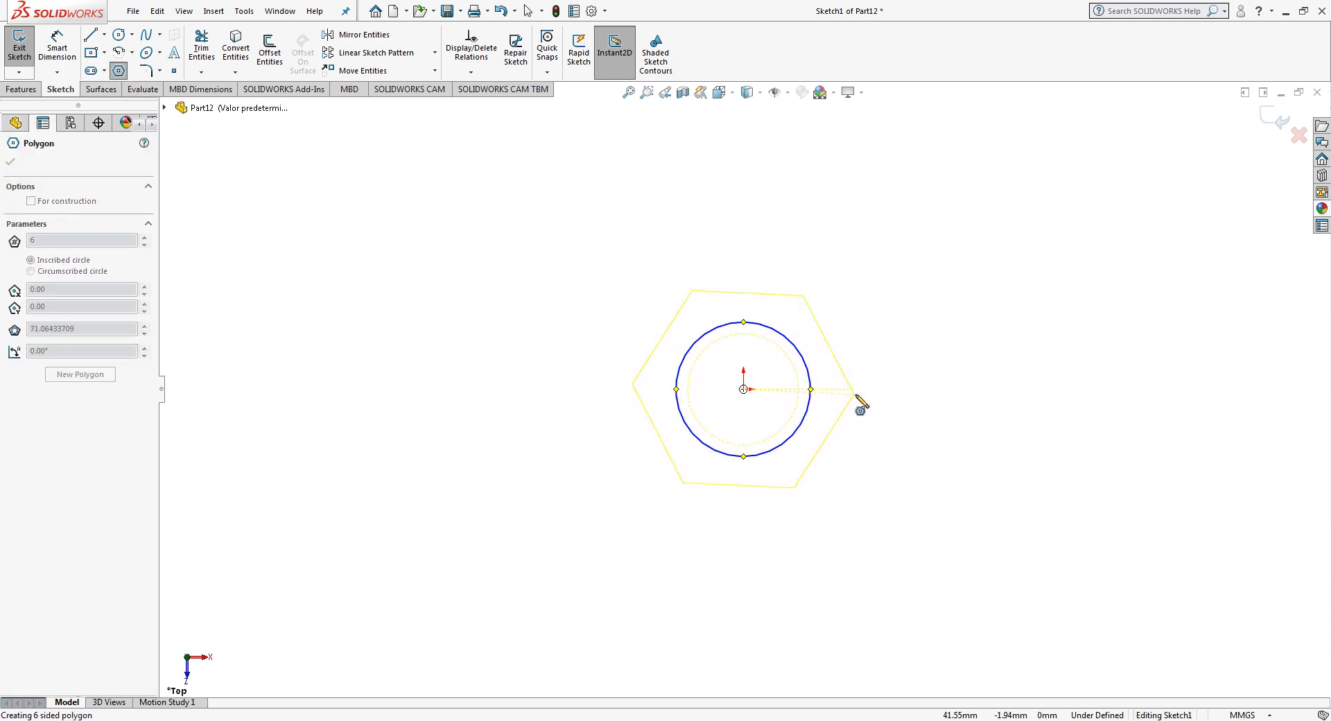
left_click(862, 390)
key("Escape")
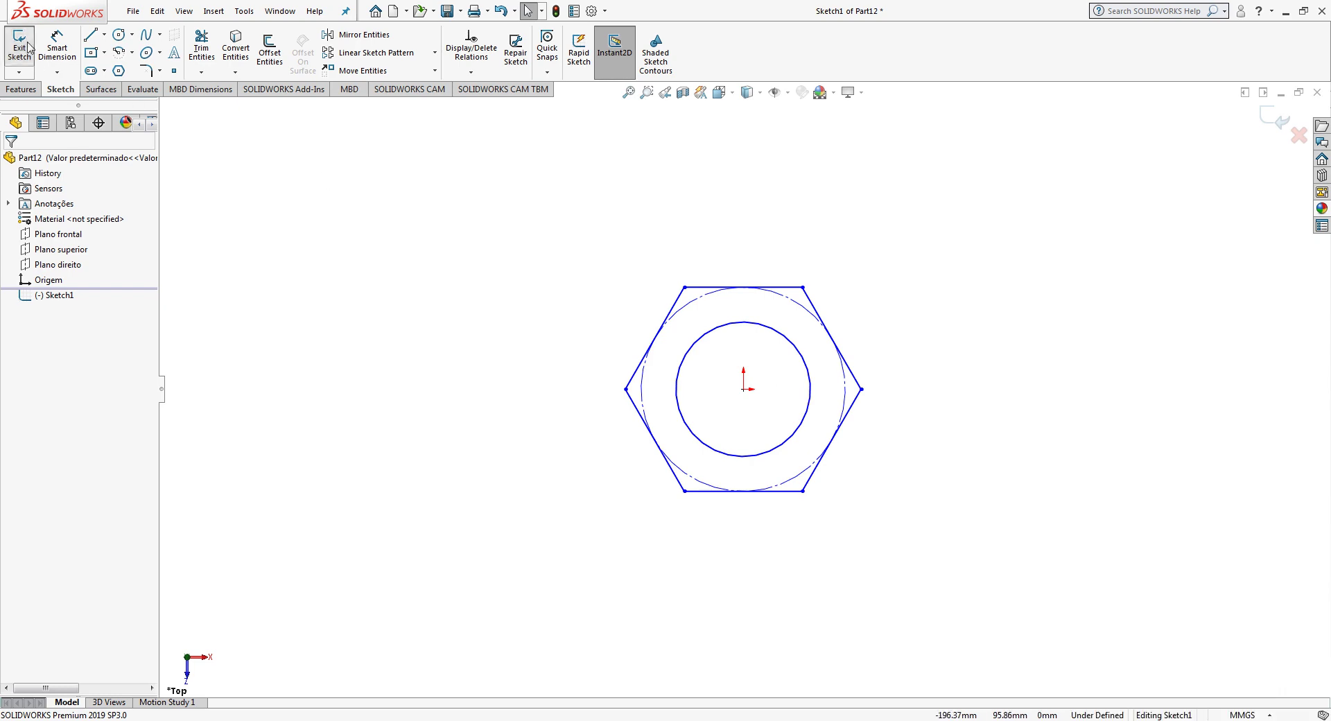
Step: Dimension the inner circle 6 mm and the hexagon's circle 11 mm, then exit the sketch
left_click(57, 47)
left_click(810, 380)
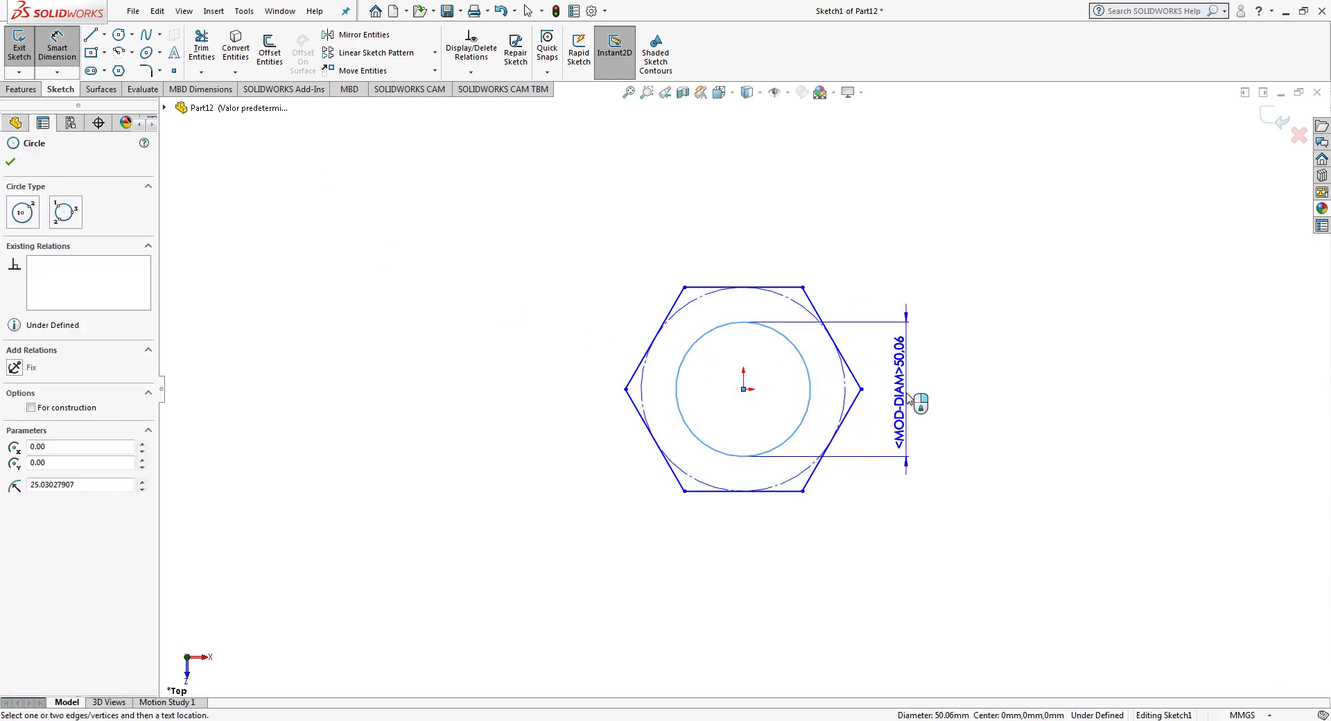
left_click(908, 399)
type("6")
key("Return")
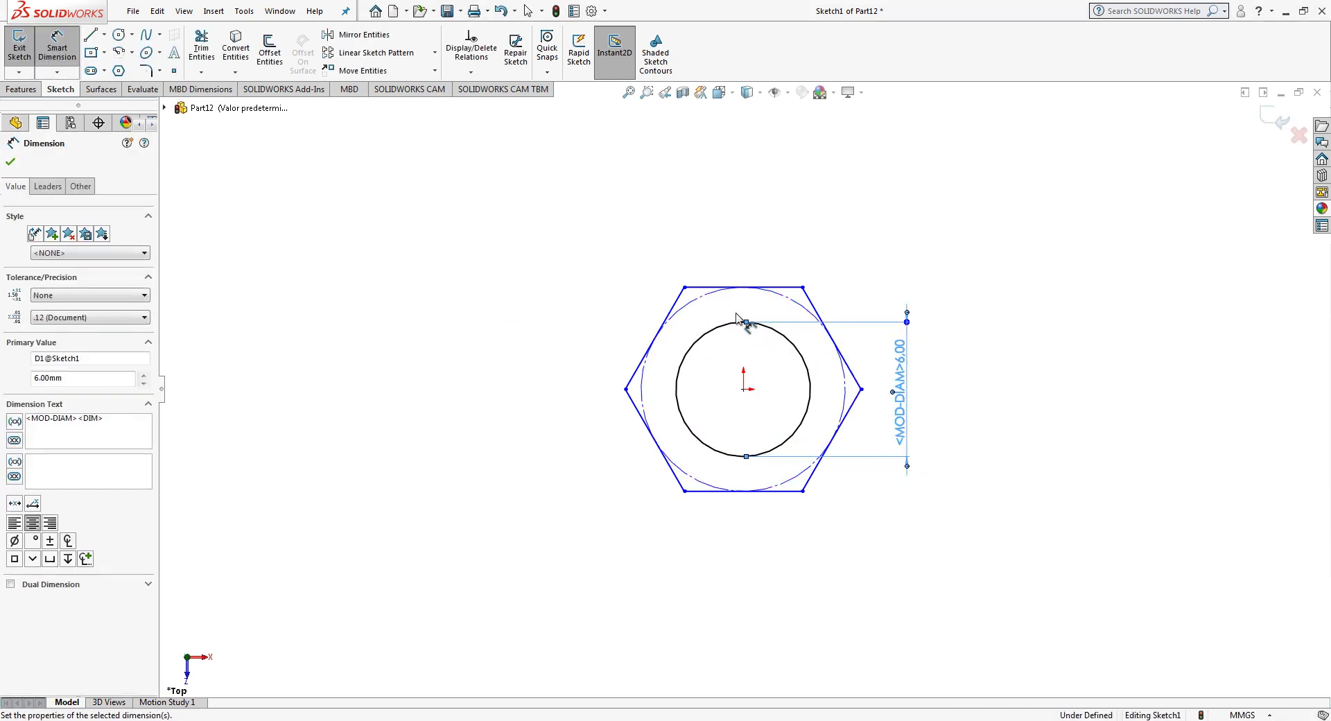
left_click(790, 296)
left_click(755, 235)
type("1")
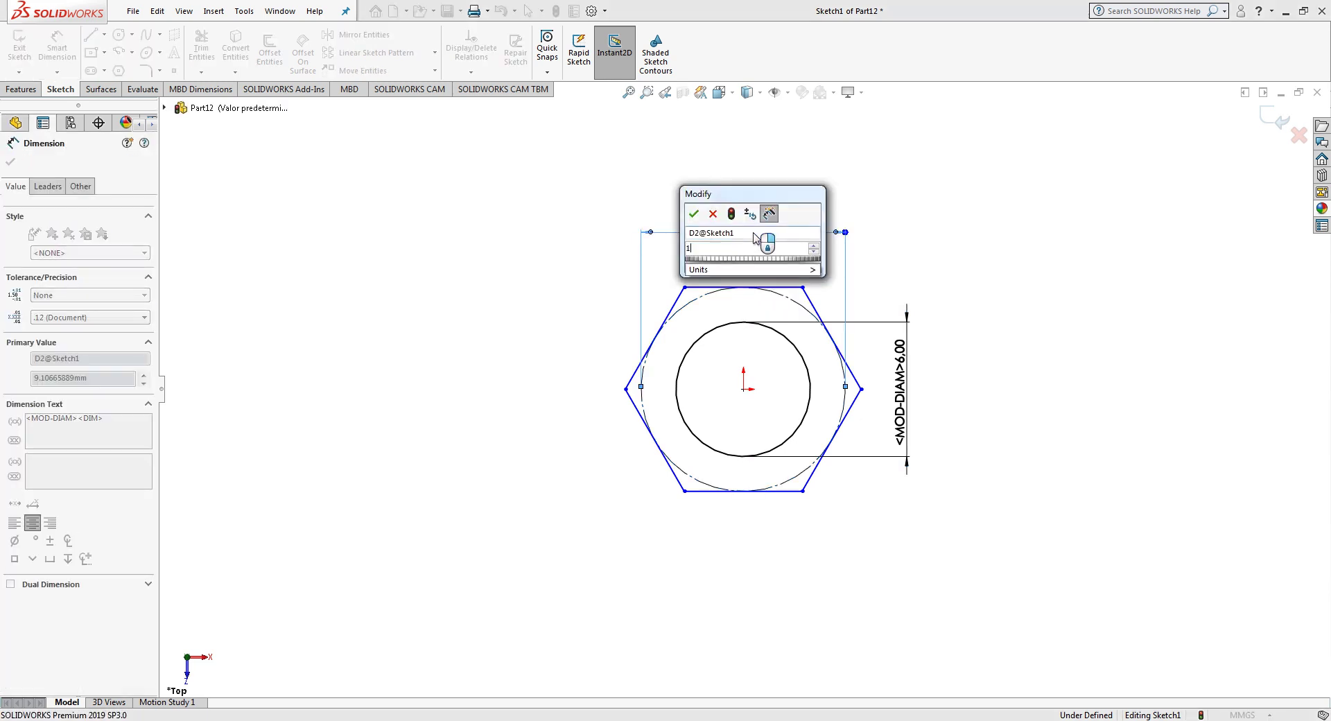
type("1")
key("Return")
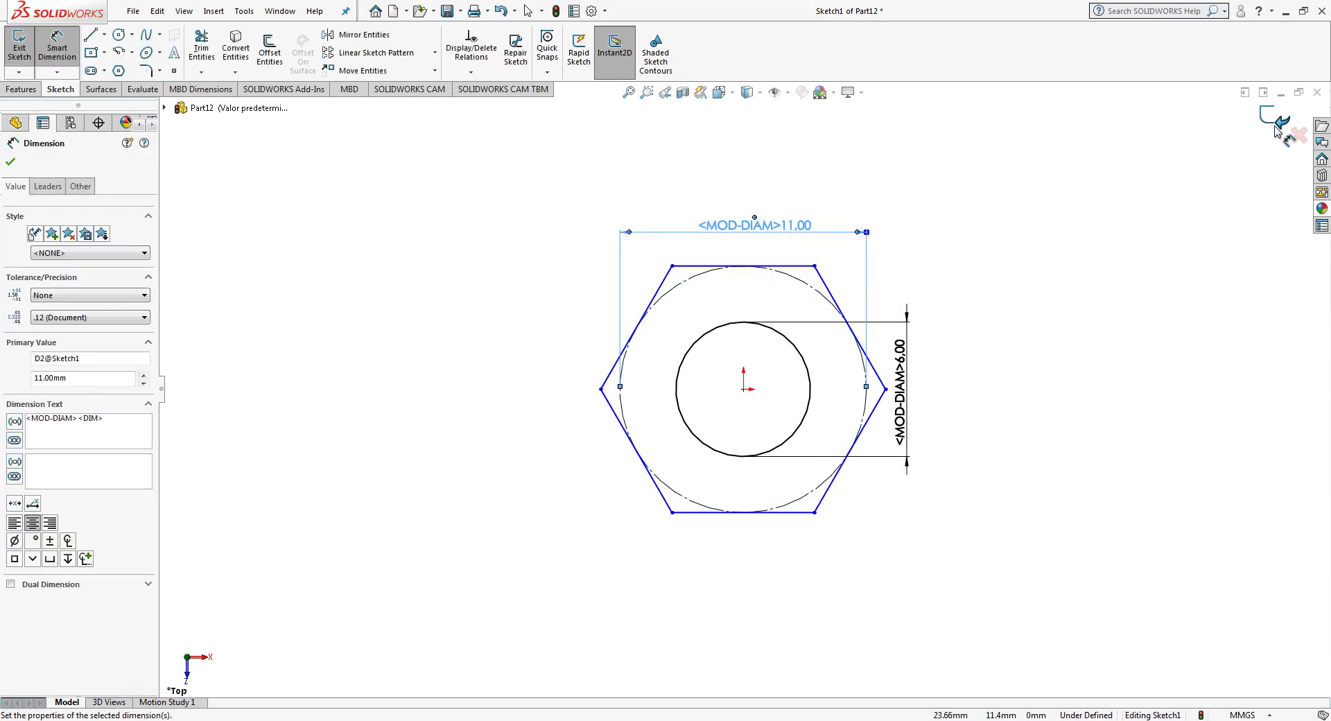
left_click(1276, 127)
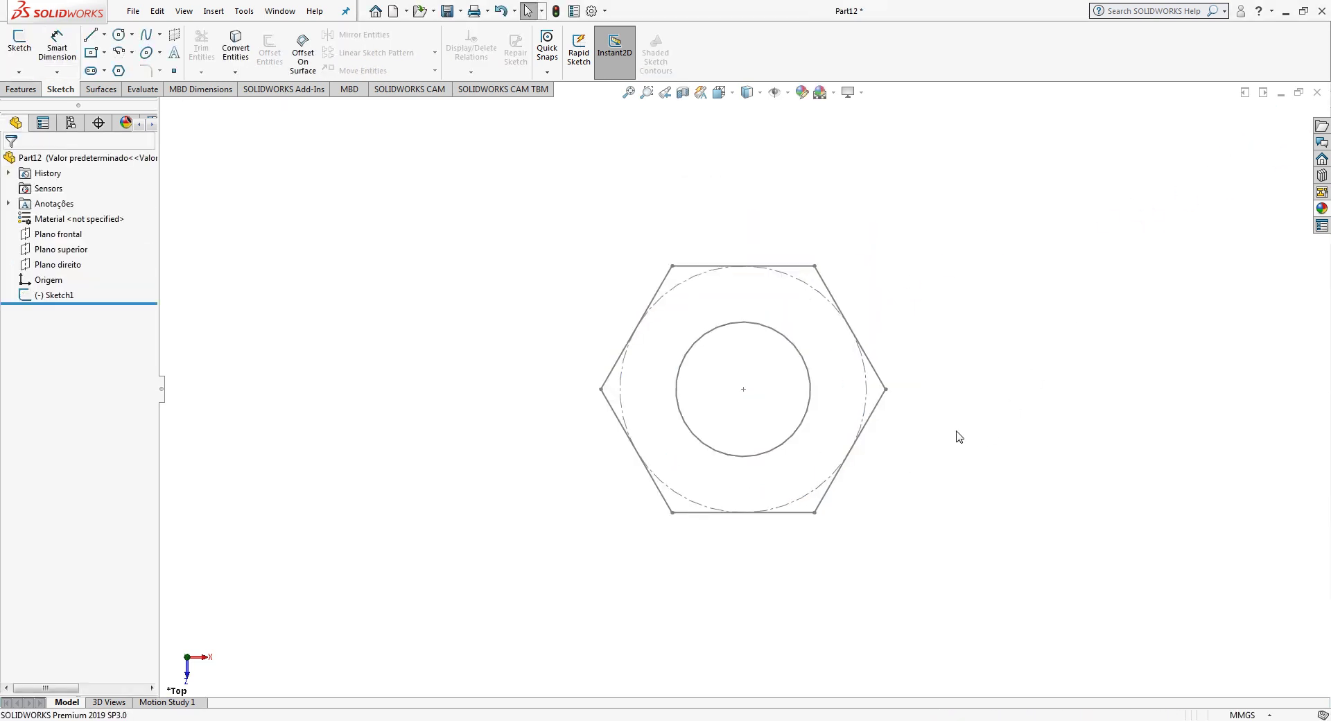
Step: Extrude Sketch1 6 mm into a hexagonal nut body
left_click(39, 296)
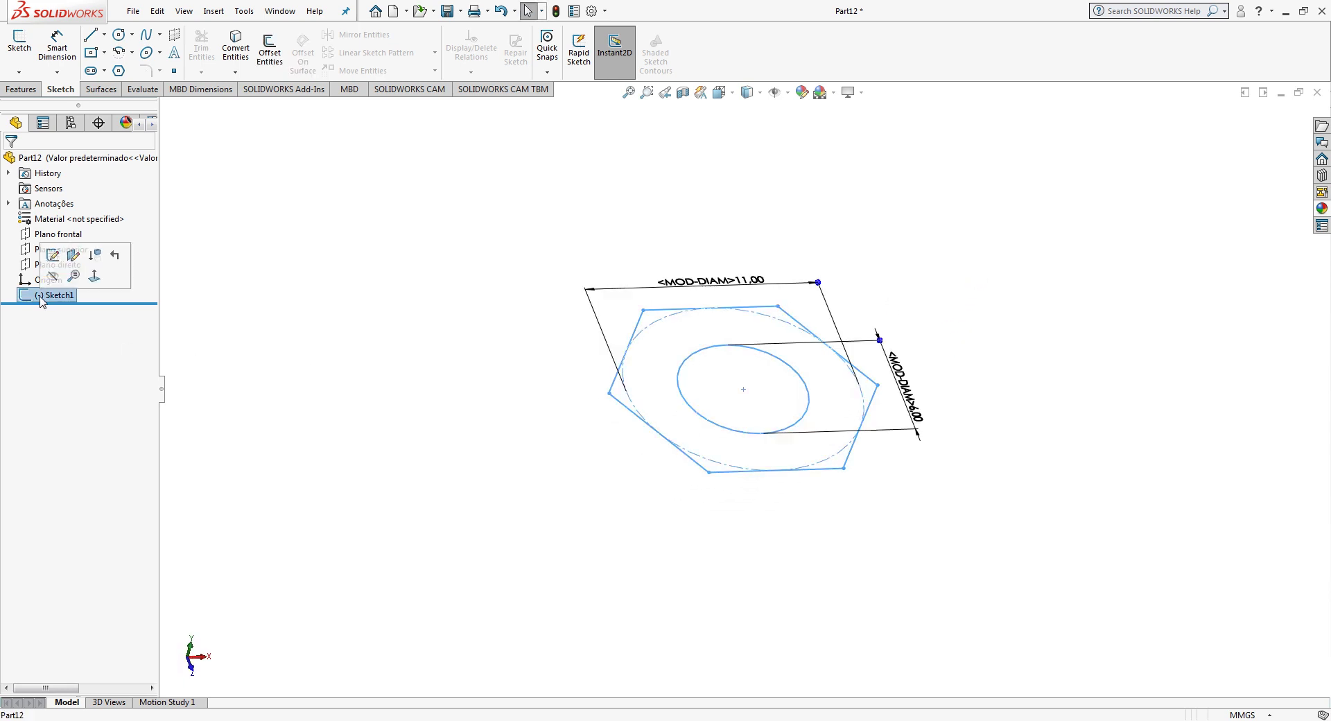
left_click(21, 89)
left_click(31, 59)
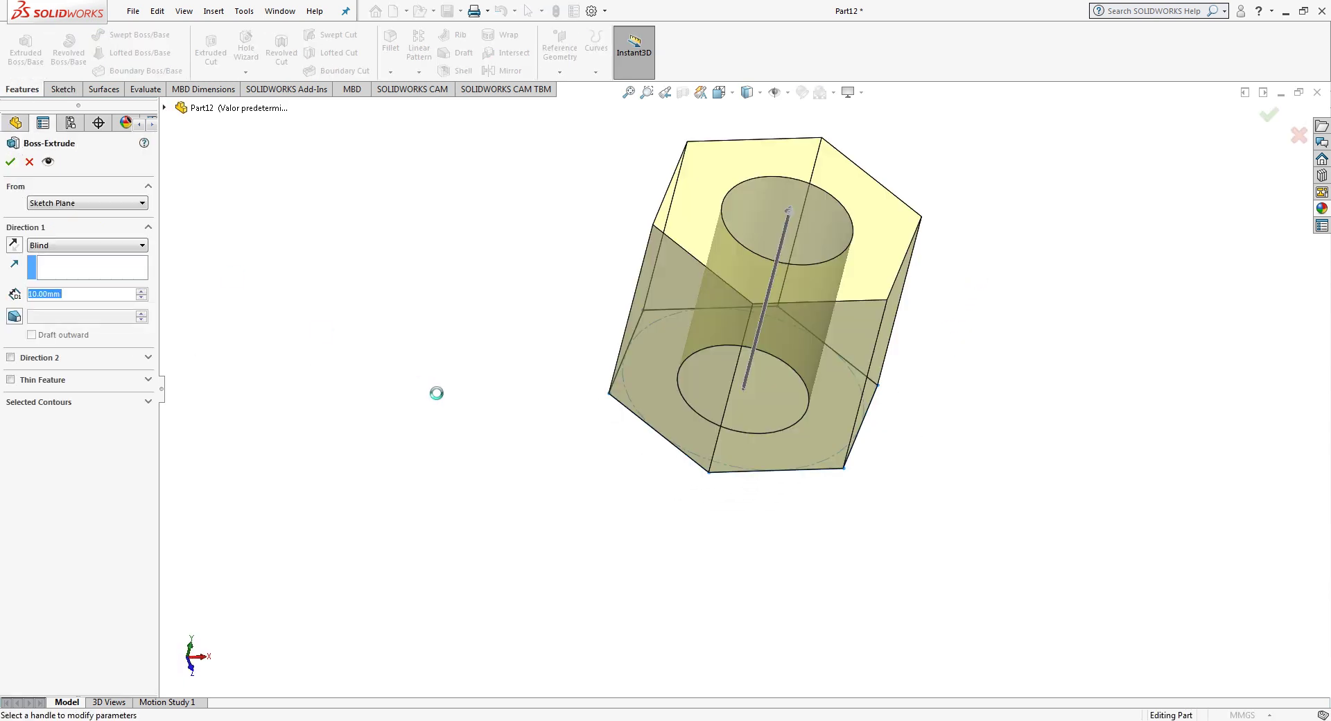
type("6")
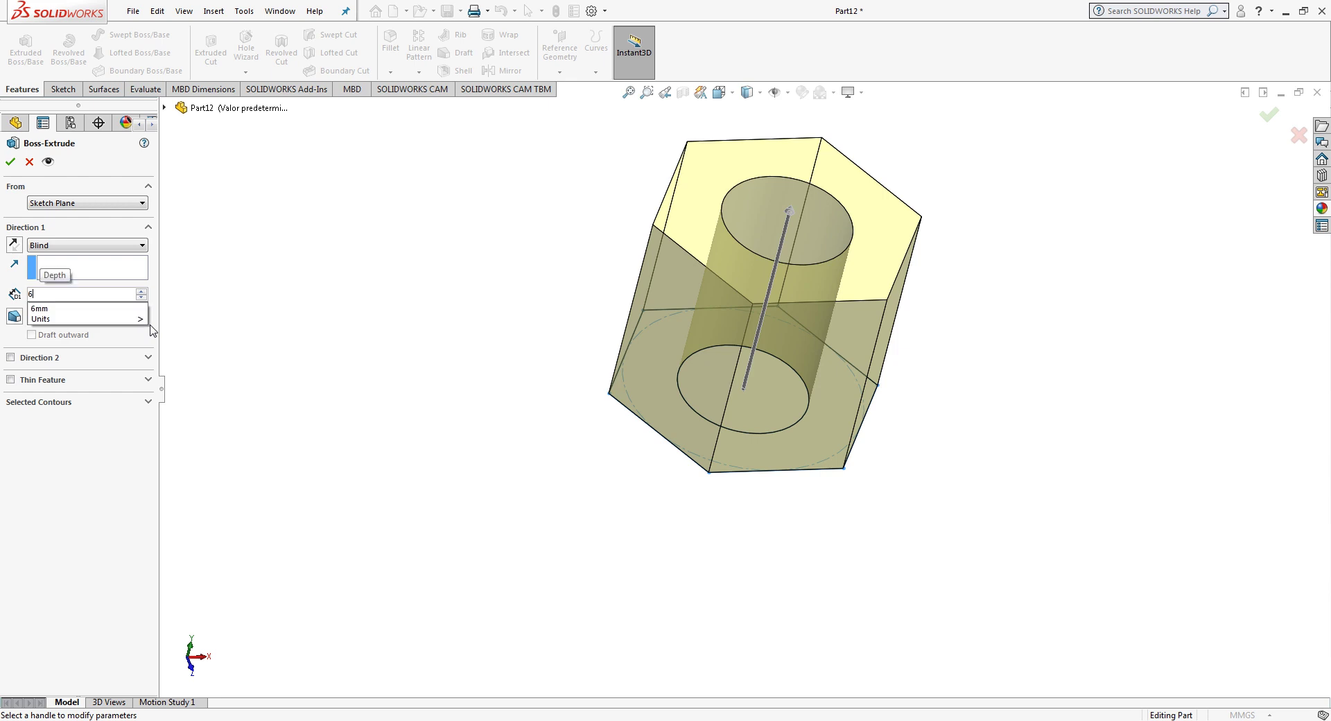
key("Return")
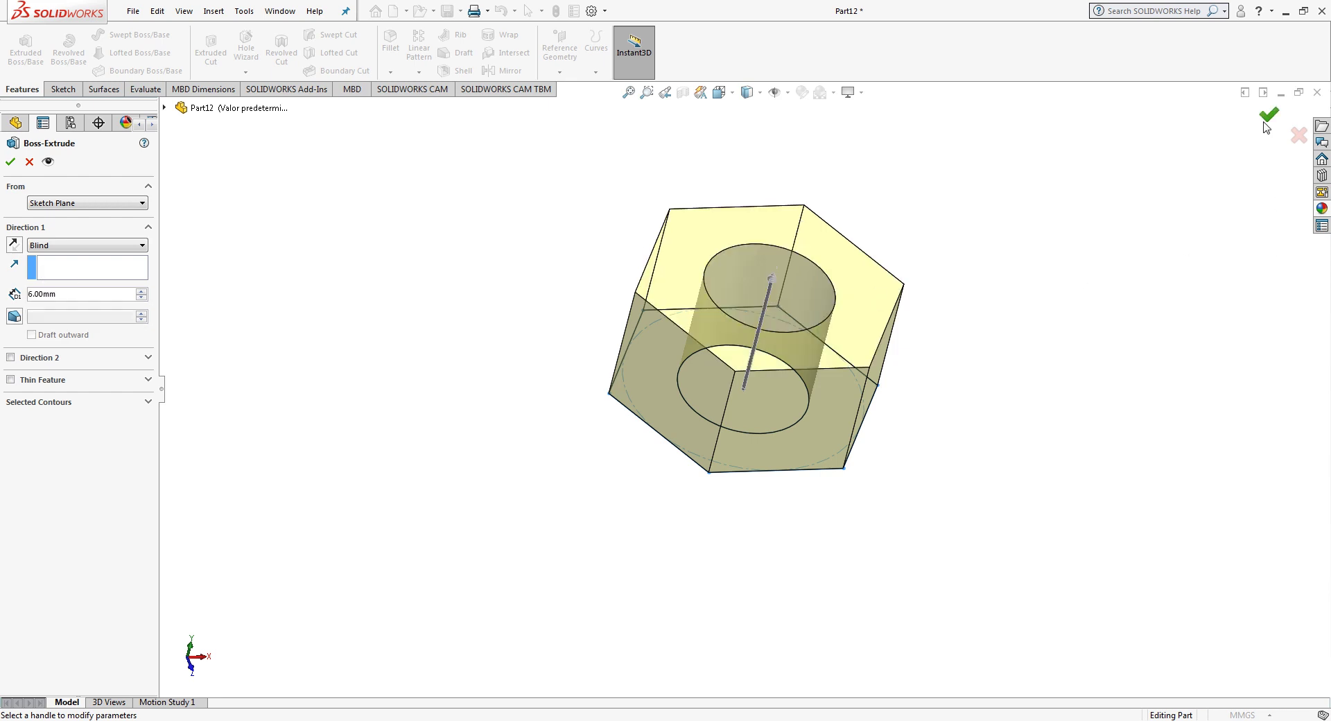
left_click(1268, 115)
Step: View the nut Normal To the Plano direito plane
middle_click_drag(904, 437, 1014, 363)
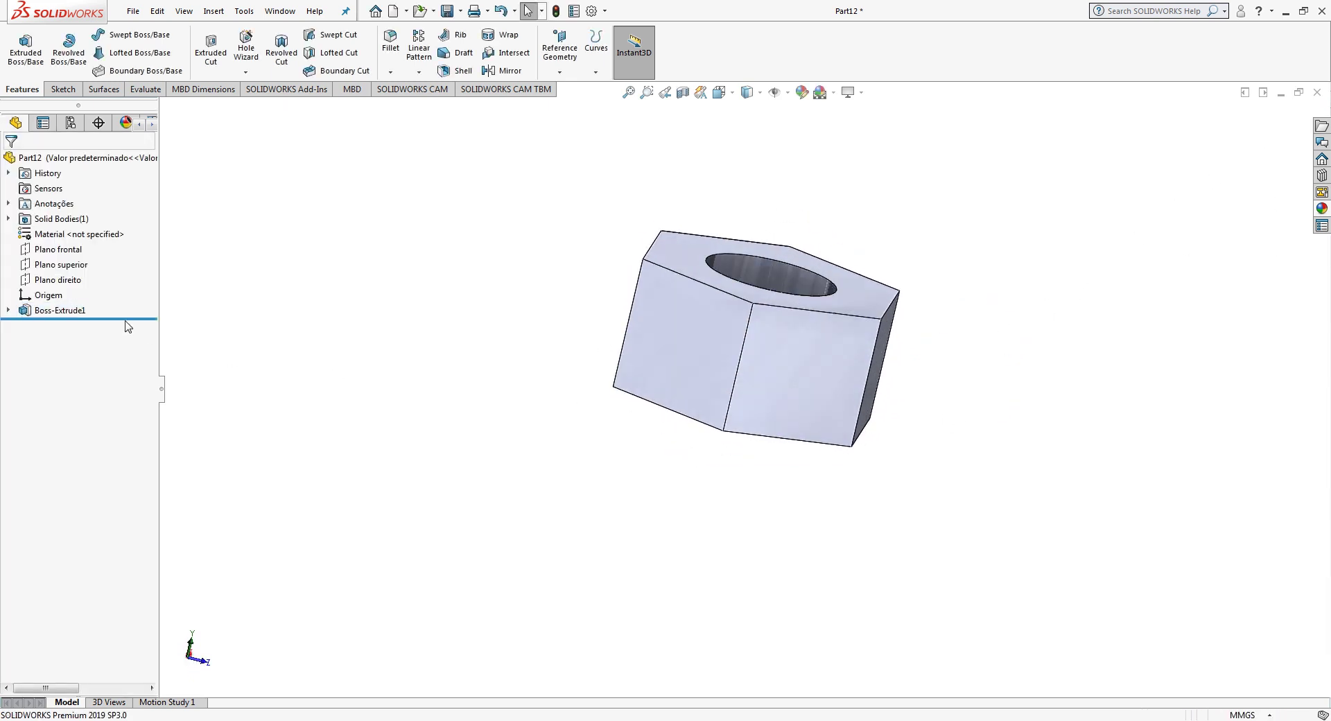
right_click(75, 280)
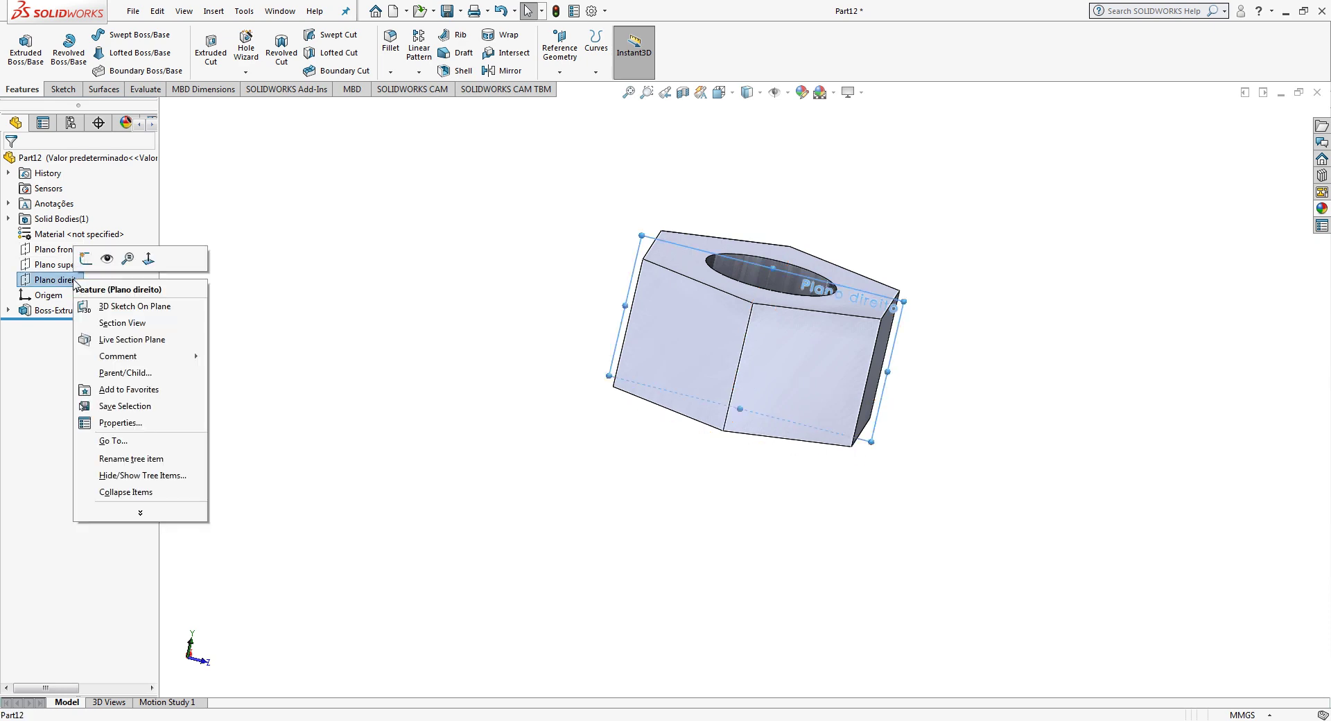
left_click(149, 259)
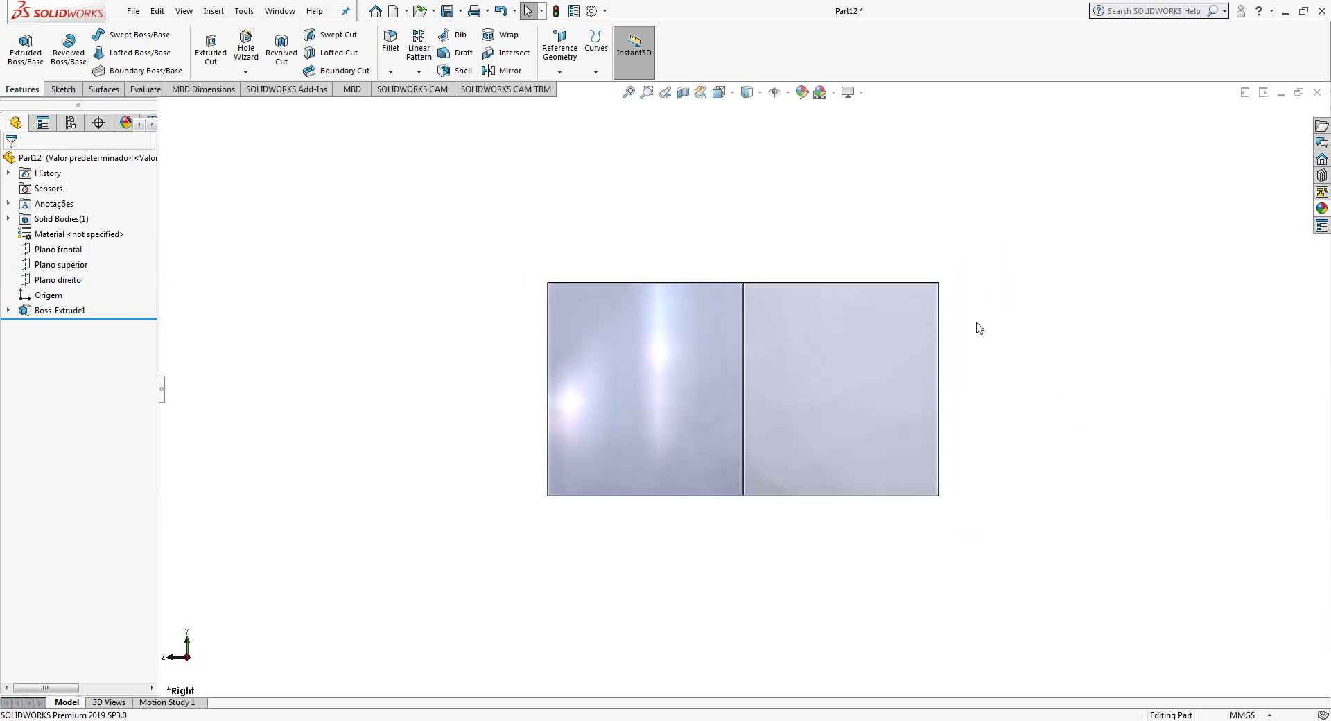
scroll(974, 326, "down", 2)
Step: Draw a closed triangle of lines at the nut's top-right corner on the right plane
left_click(62, 94)
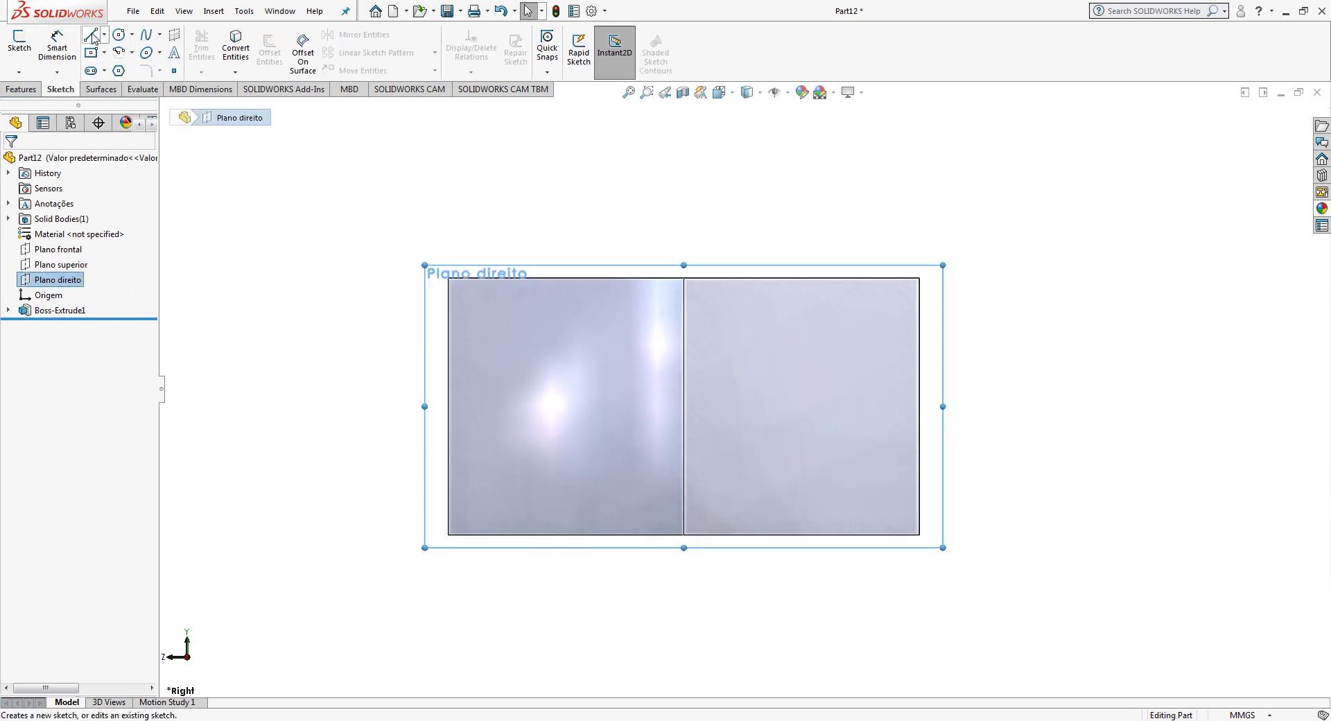
left_click(90, 35)
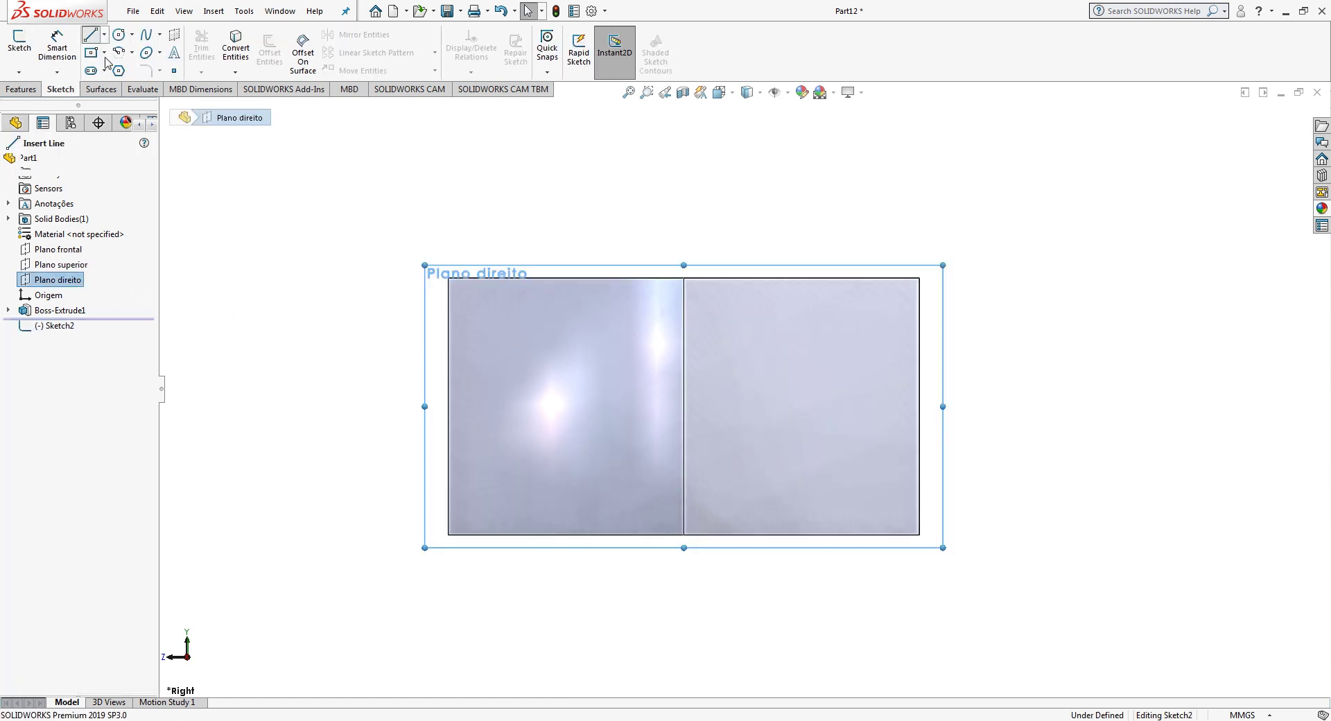
left_click(920, 278)
left_click(984, 278)
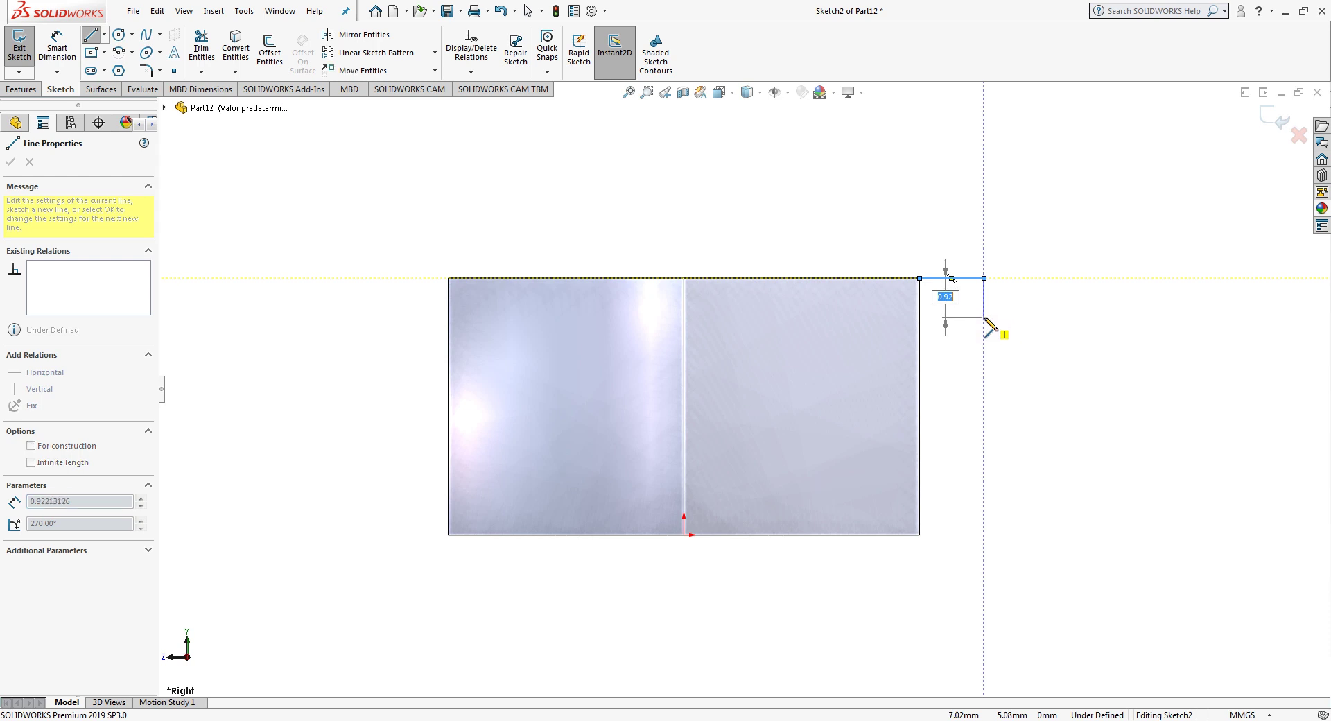
left_click(984, 317)
left_click(920, 278)
key("Escape")
scroll(1004, 360, "down", 2)
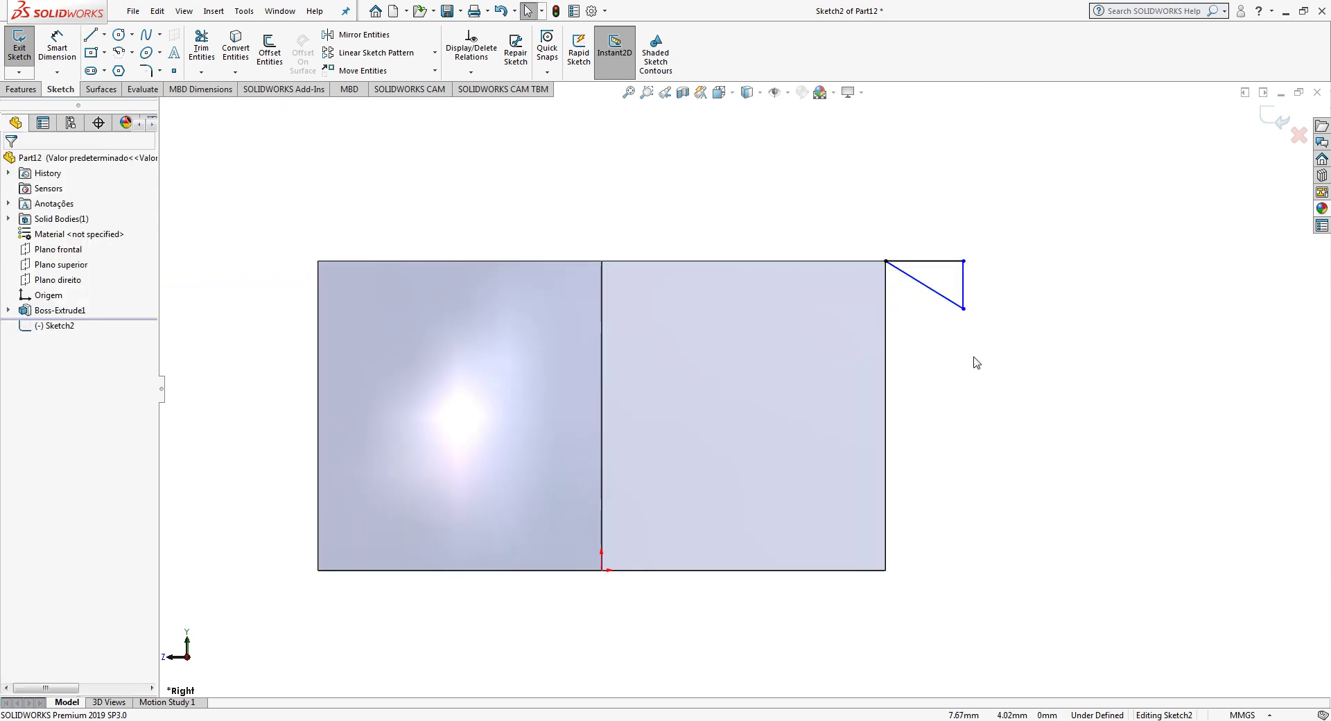
Step: Dimension the triangle's top edge 2 mm and its diagonal at 35°
left_click(58, 48)
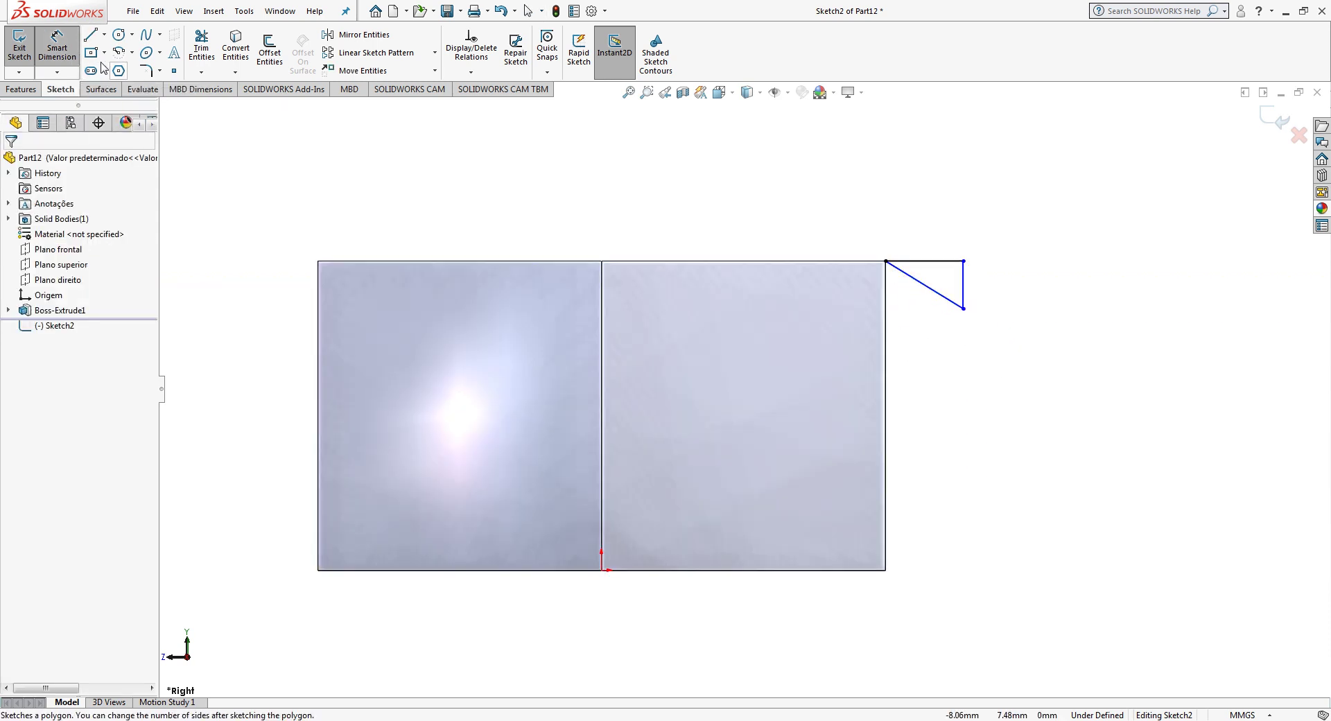
left_click(941, 264)
left_click(936, 235)
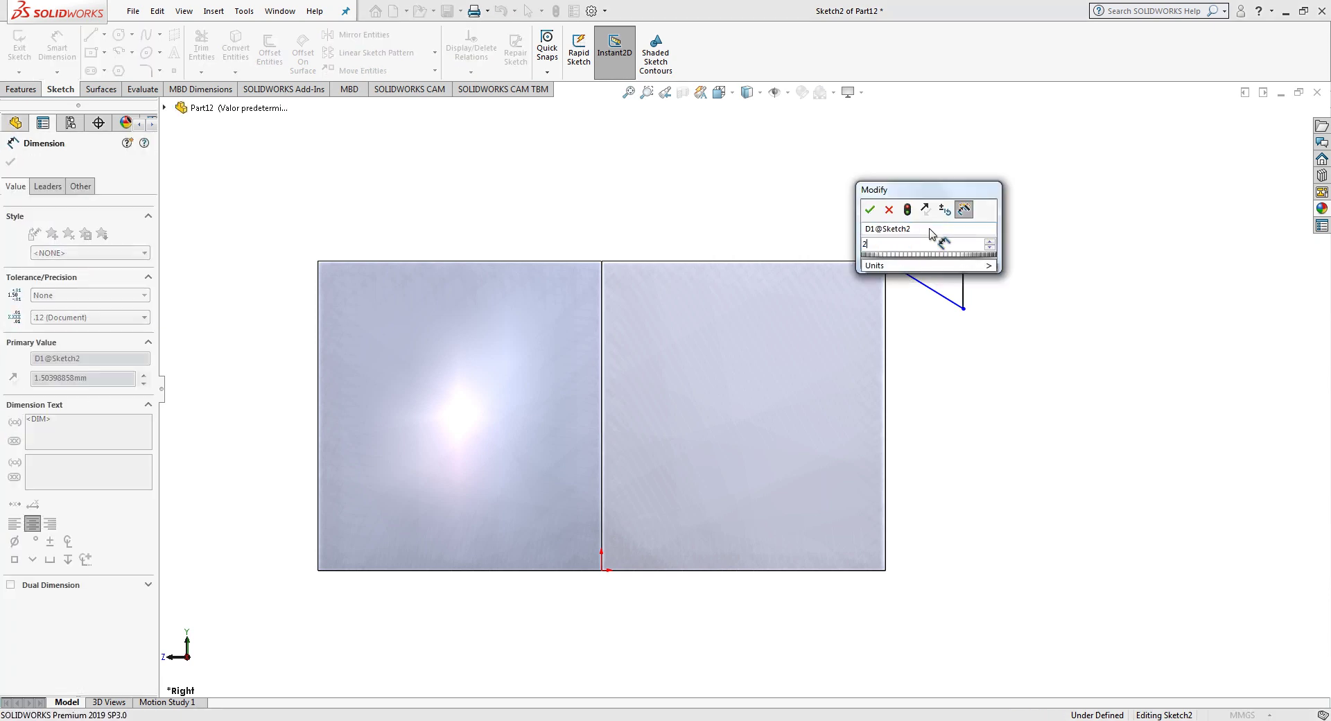
type("2")
key("Return")
scroll(899, 344, "down", 2)
left_click(899, 331)
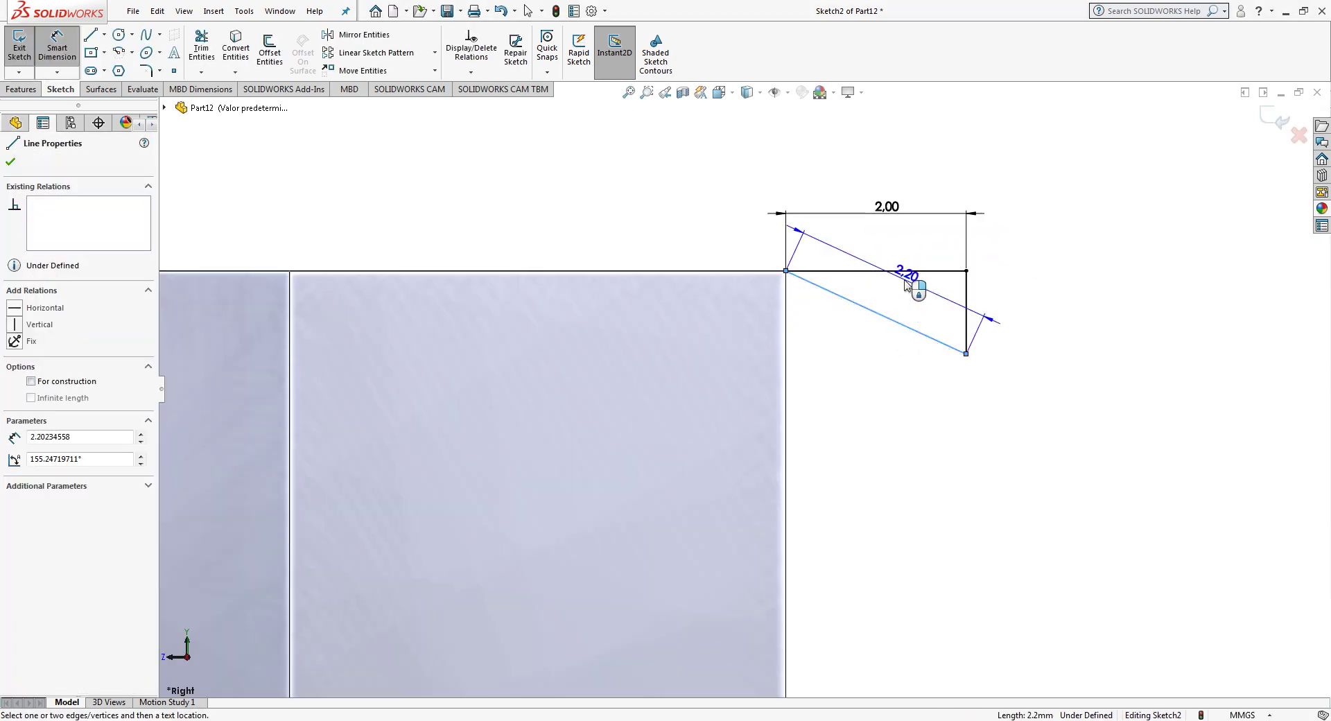
left_click(908, 271)
left_click(901, 303)
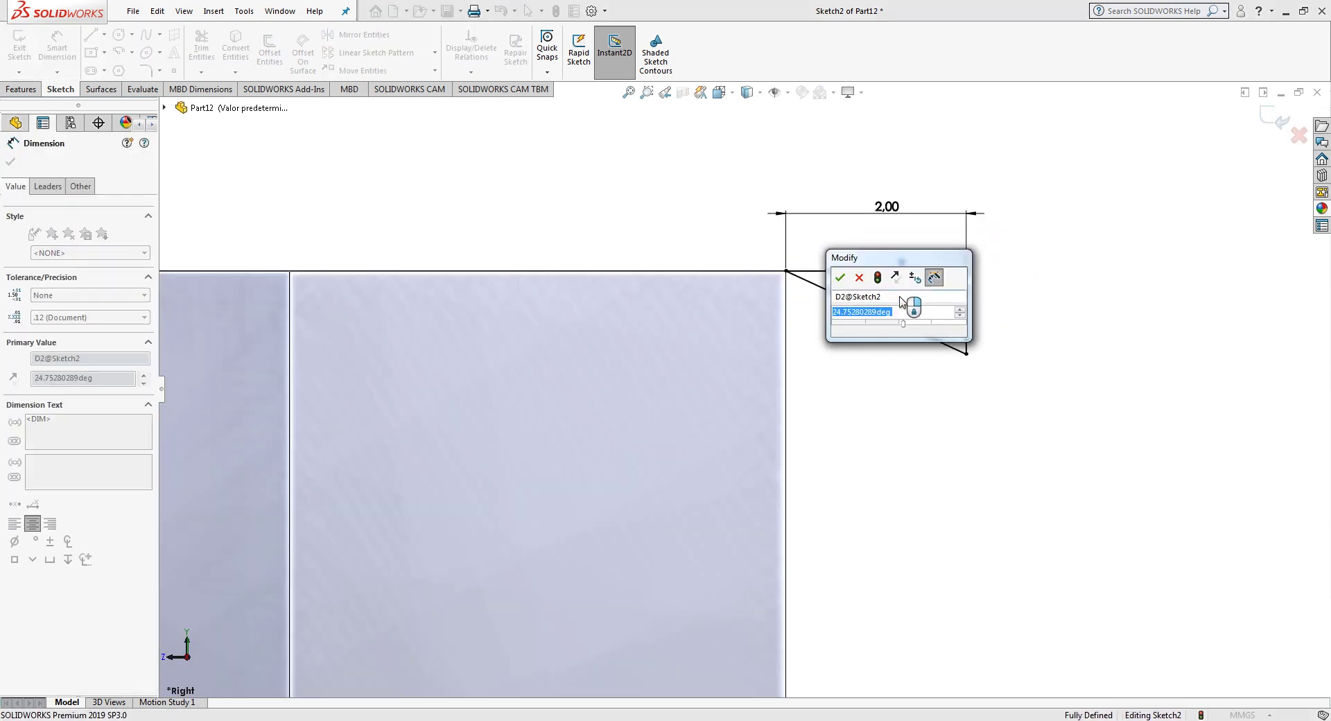
type("35")
key("Return")
key("Escape")
scroll(907, 489, "up", 3)
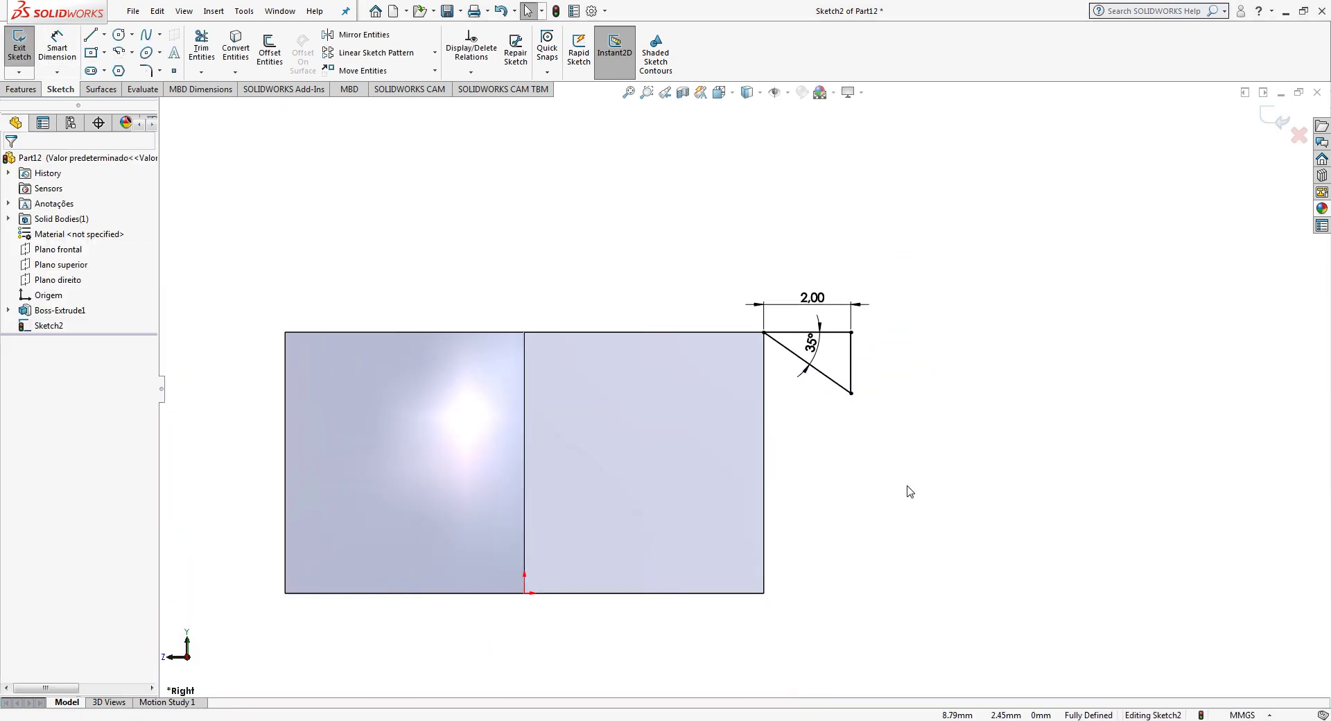
scroll(841, 508, "down", 1)
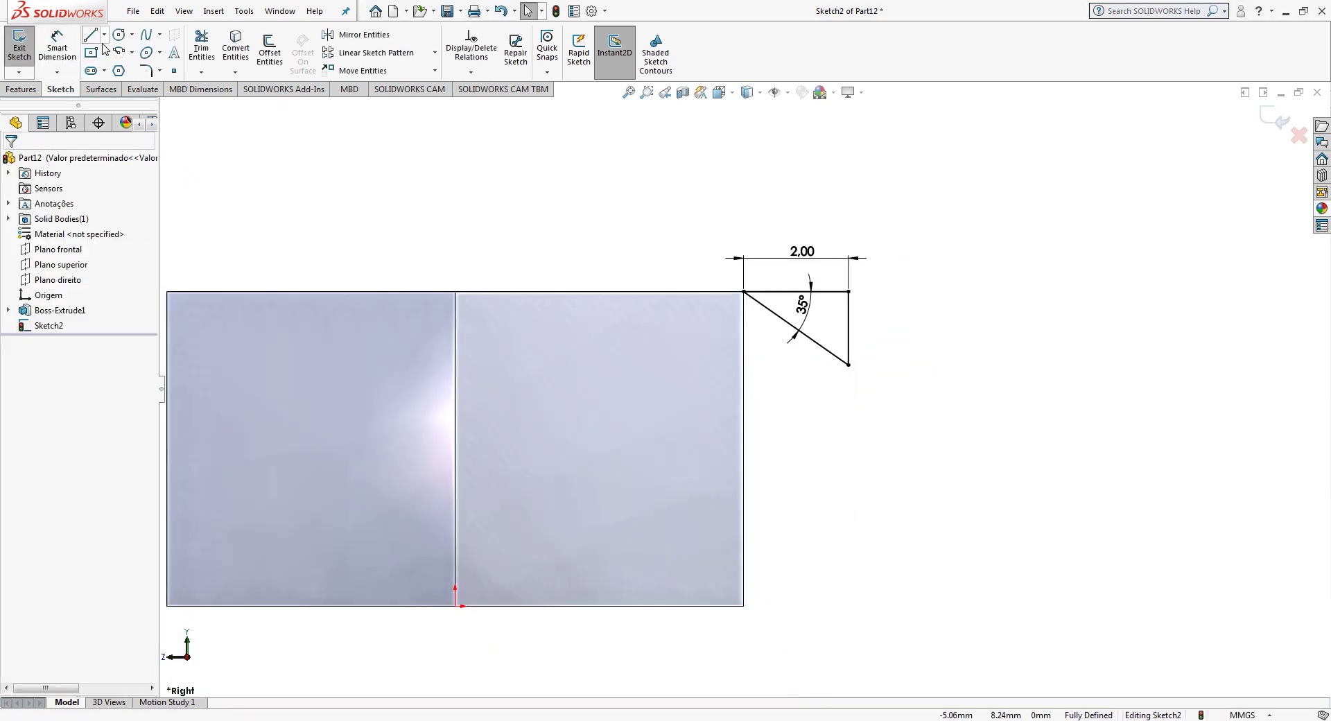
Step: Draw a short horizontal centerline at the edge midpoint and box-select the triangle
left_click(104, 34)
left_click(124, 65)
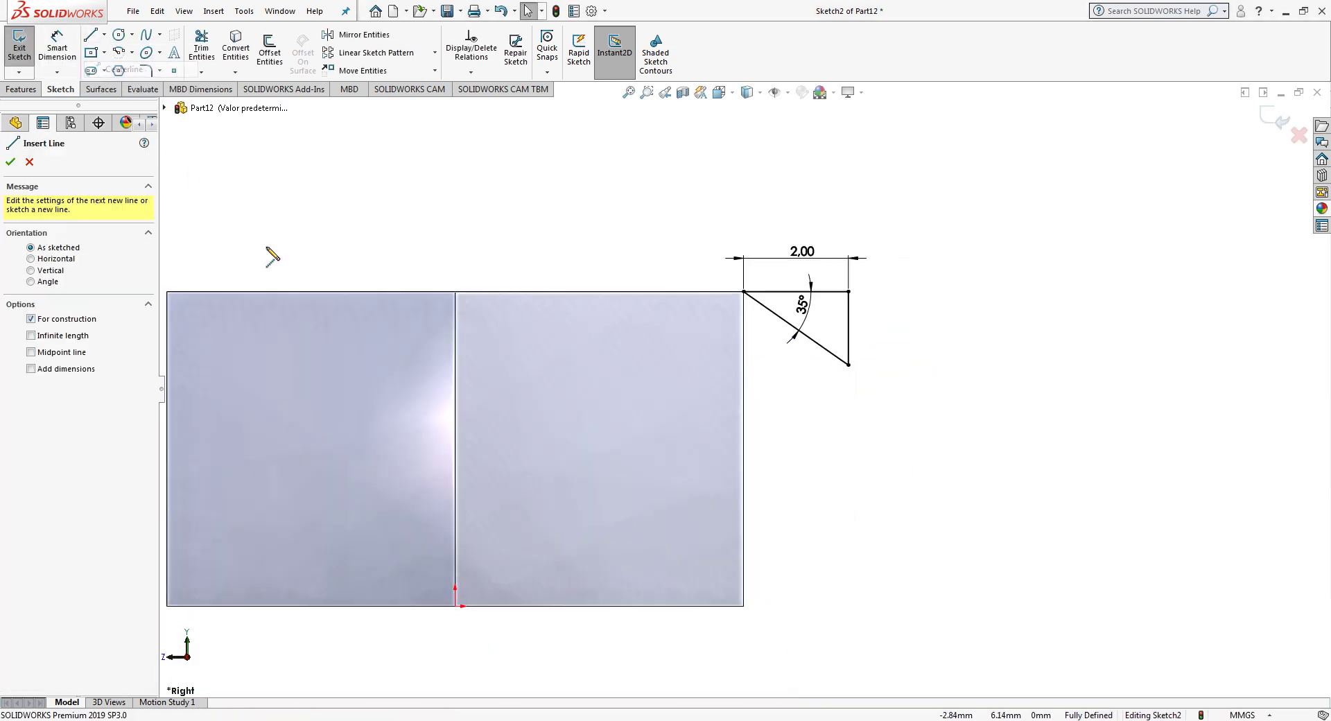
left_click(743, 449)
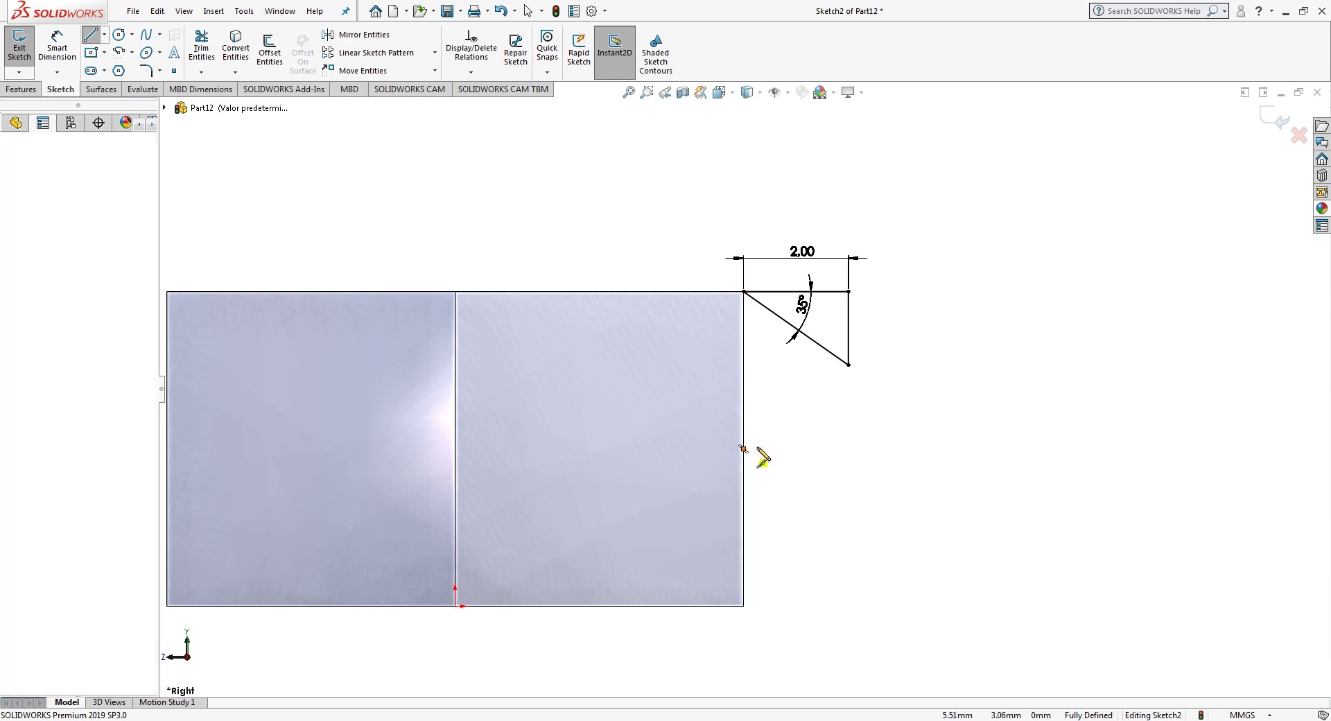
left_click(798, 448)
key("Escape")
left_click_drag(682, 219, 964, 416)
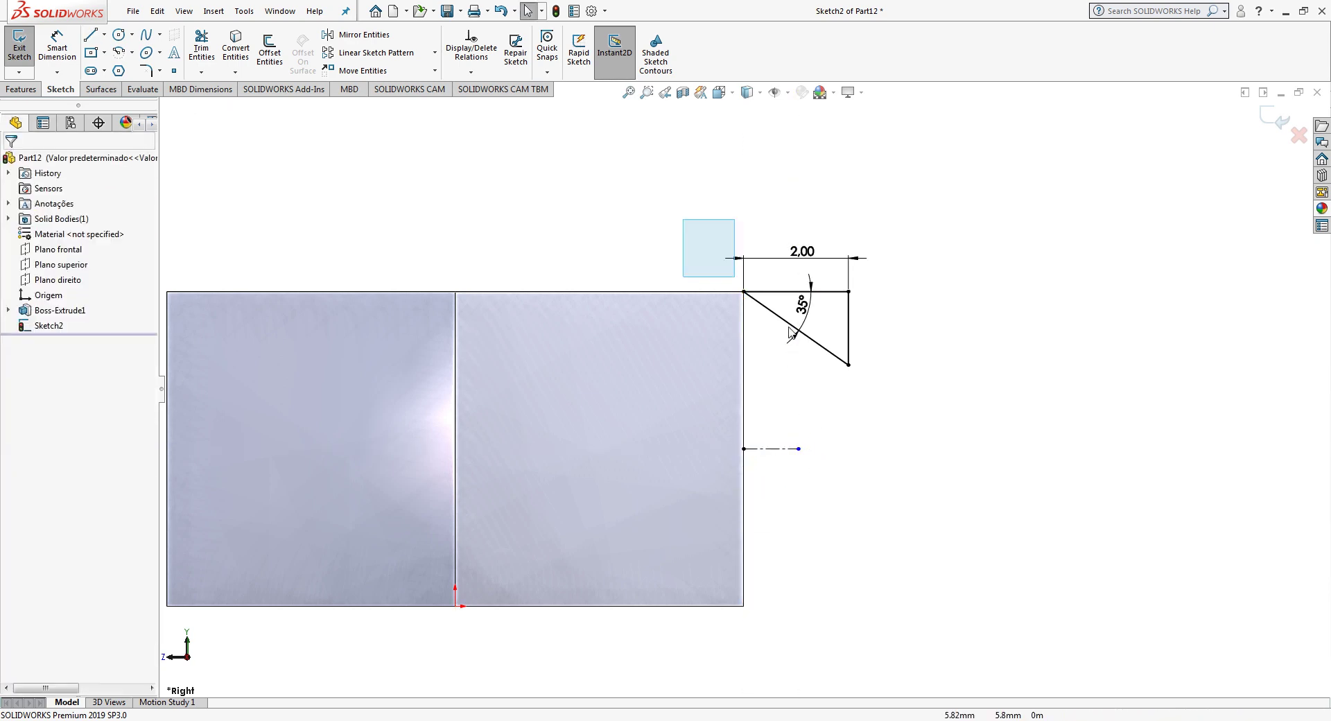
Step: Mirror the triangle across the horizontal centerline to the bottom corner
left_click(377, 38)
left_click(116, 349)
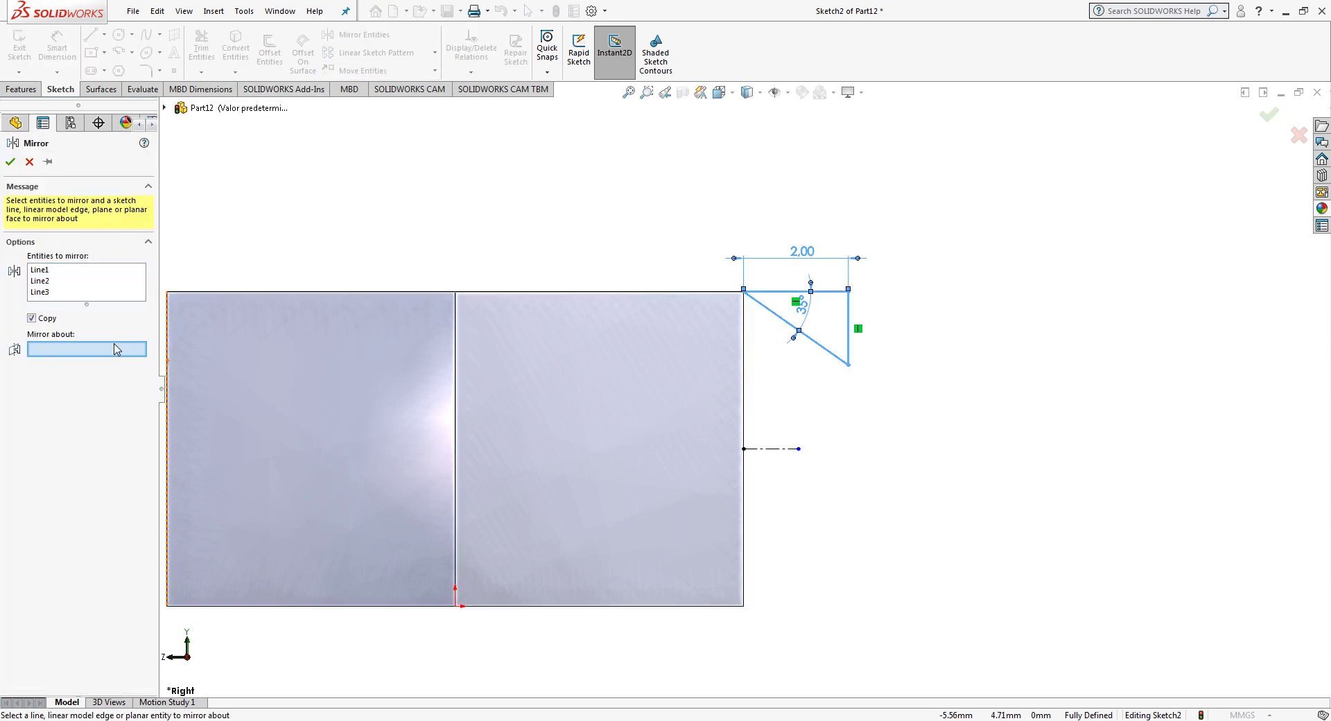
left_click(777, 450)
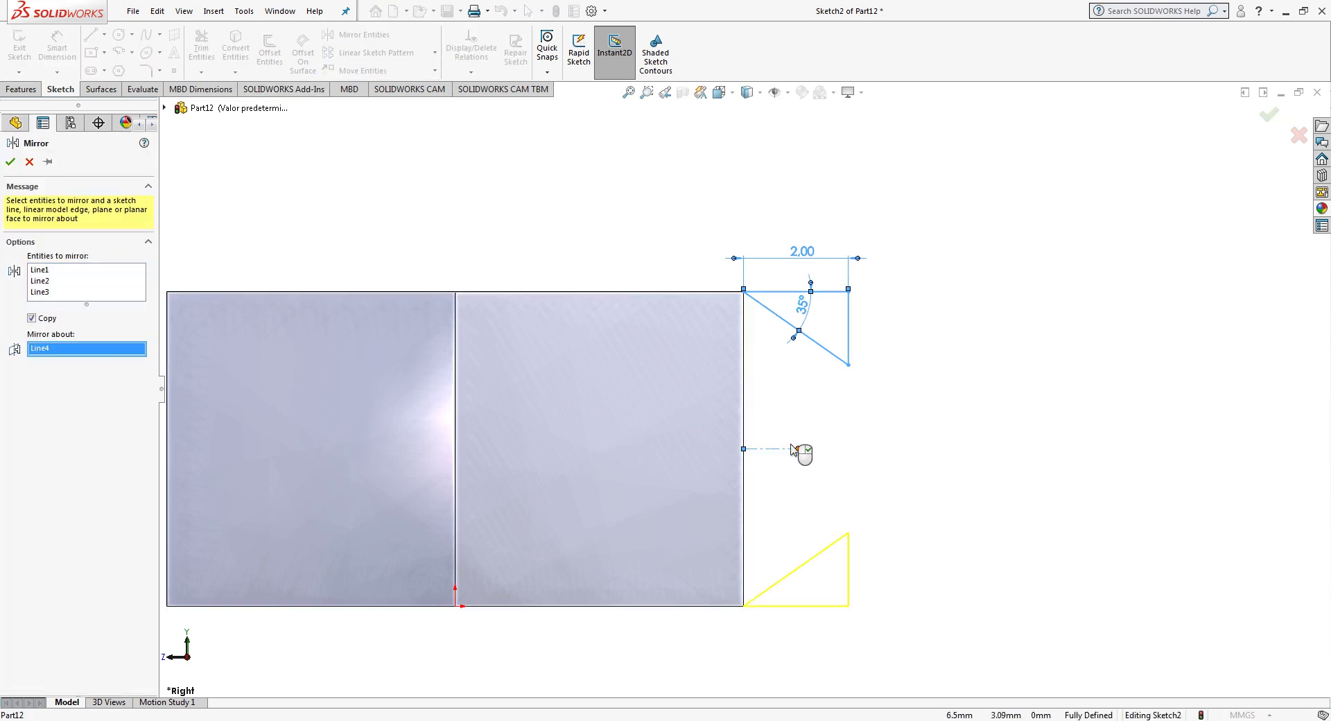
left_click(9, 163)
scroll(811, 483, "up", 1)
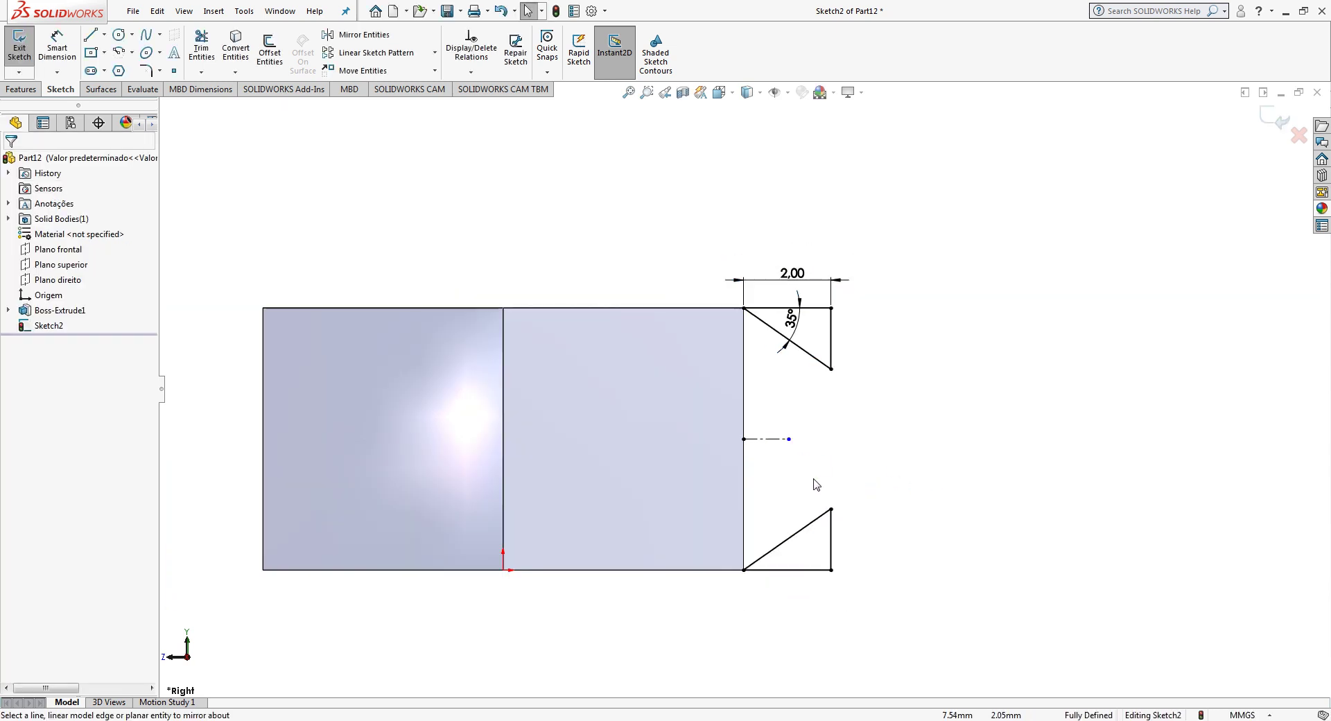
Step: Draw a vertical construction line up from the origin and exit the sketch
left_click(105, 36)
left_click(117, 47)
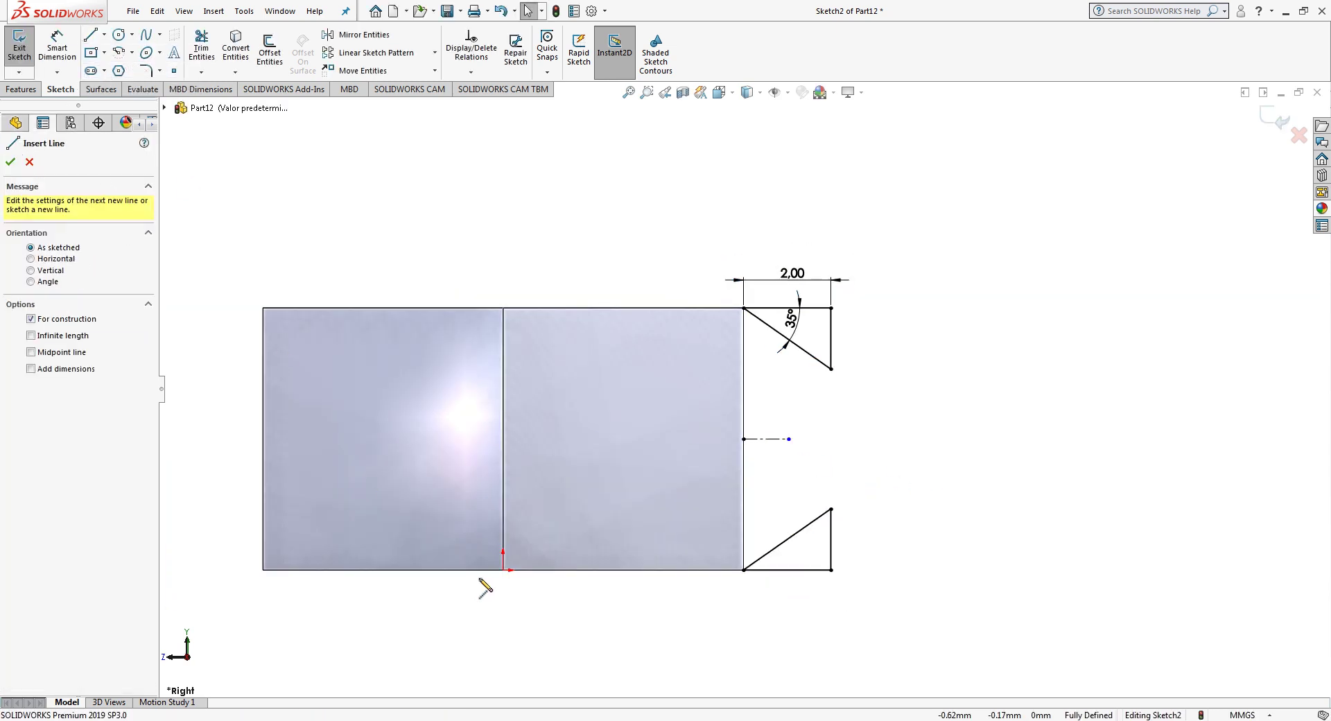
left_click(503, 570)
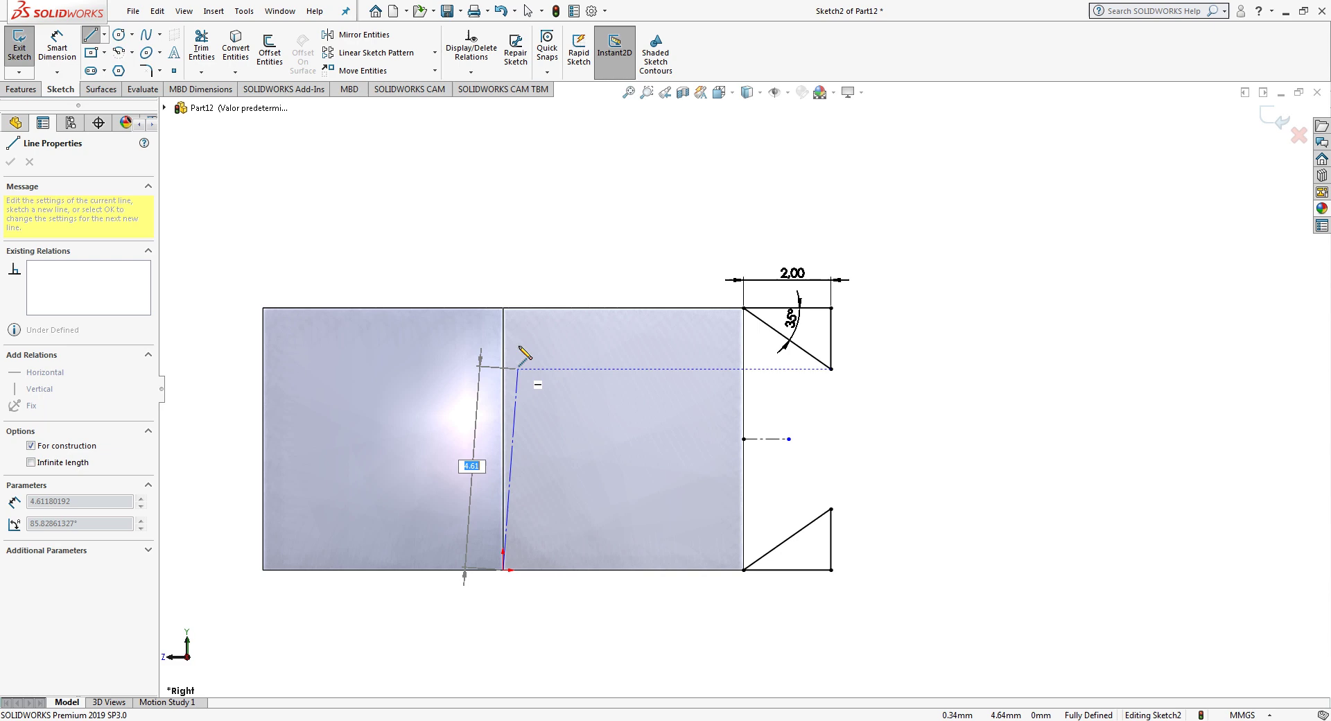
left_click(503, 307)
key("Escape")
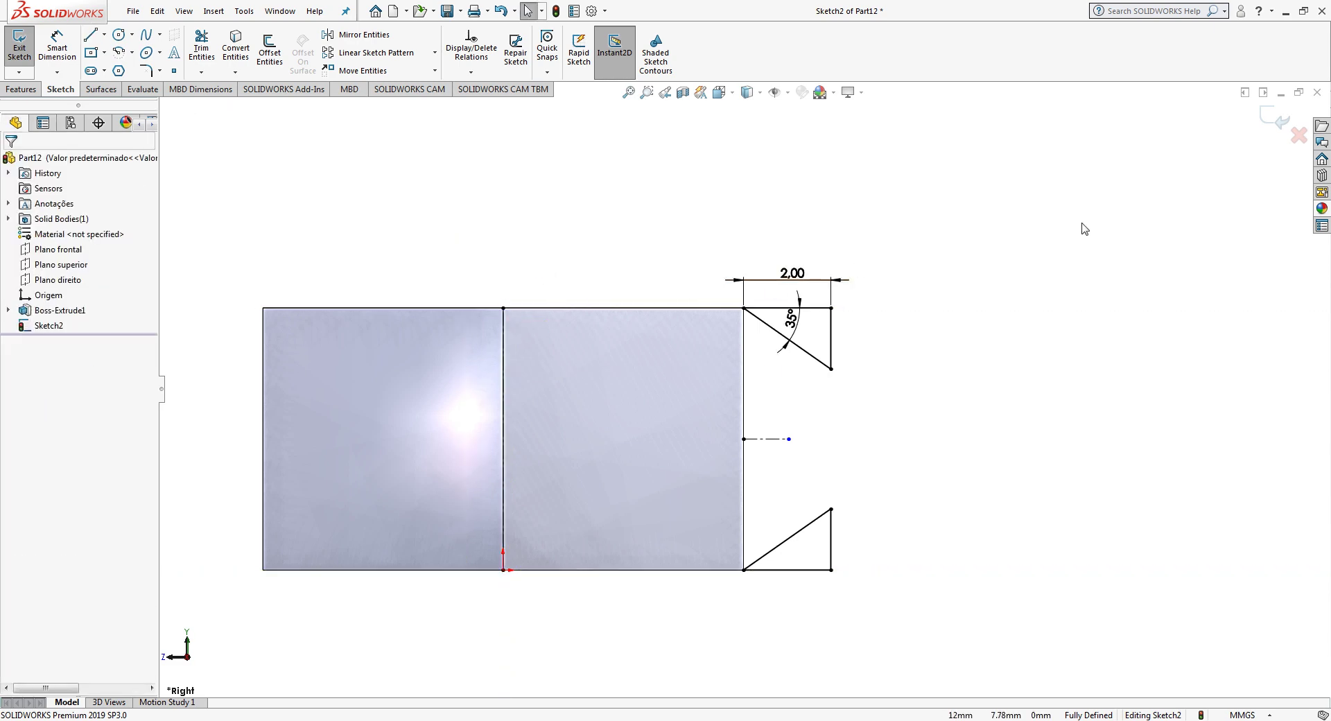
left_click(1280, 129)
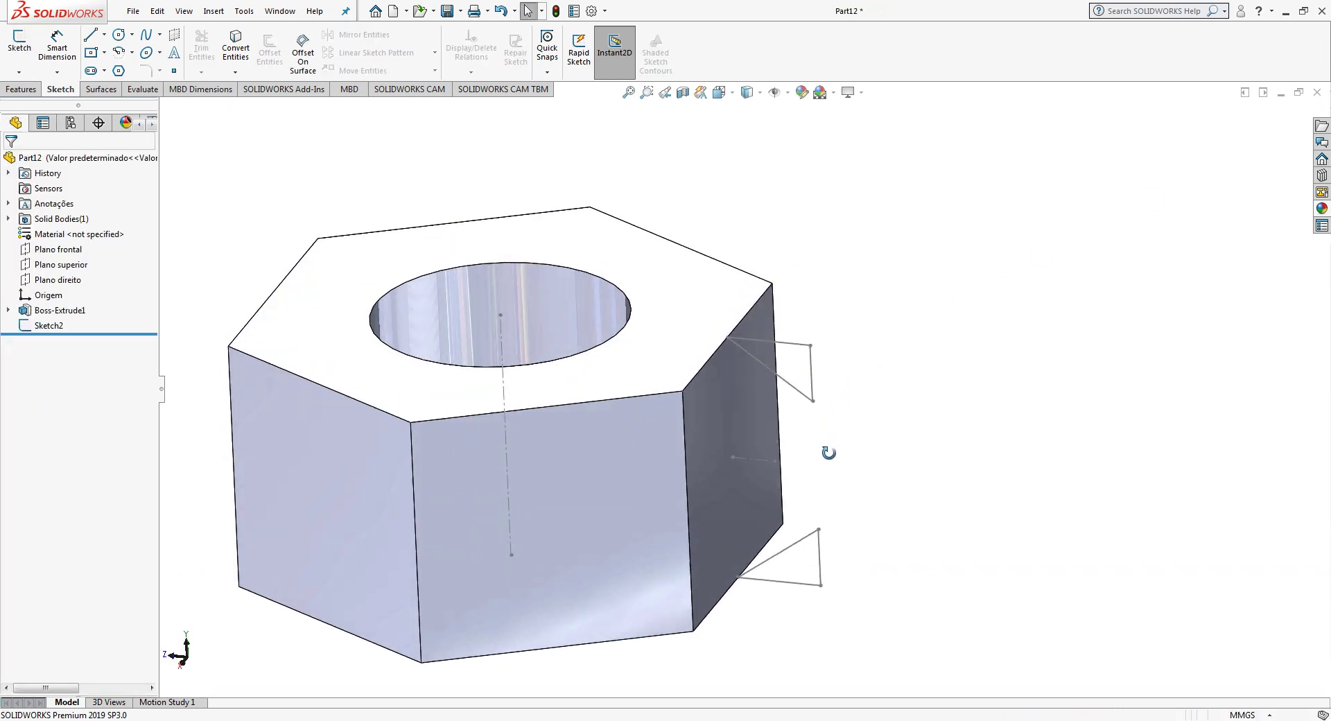
Step: Revolve-cut Sketch2 around the vertical construction line to chamfer the nut's edges
left_click(60, 328)
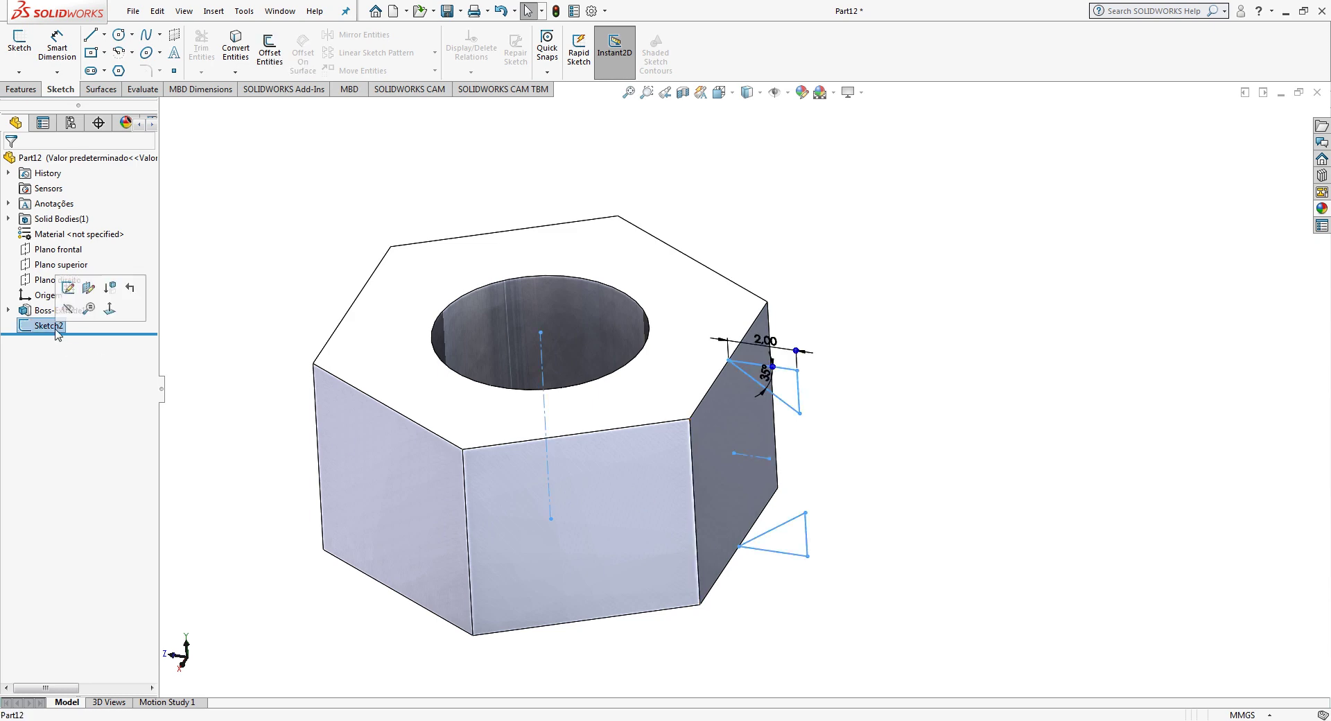
left_click(23, 90)
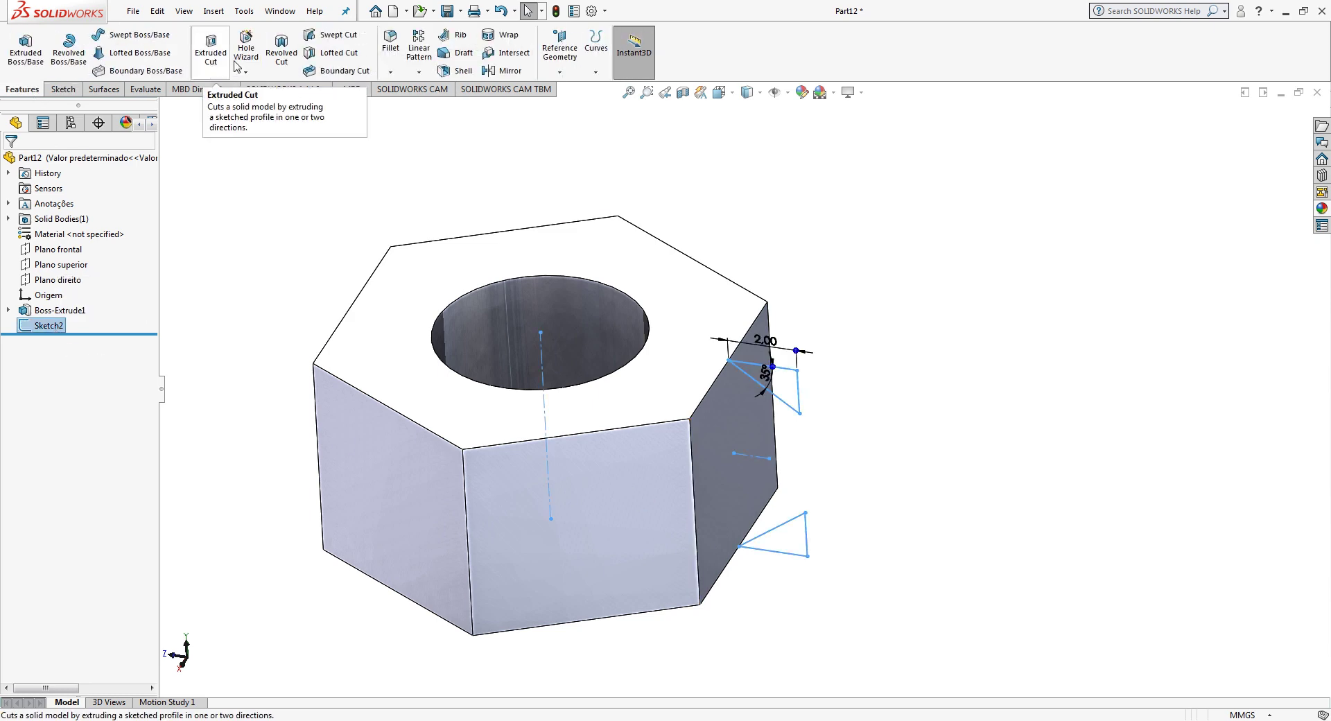
left_click(281, 50)
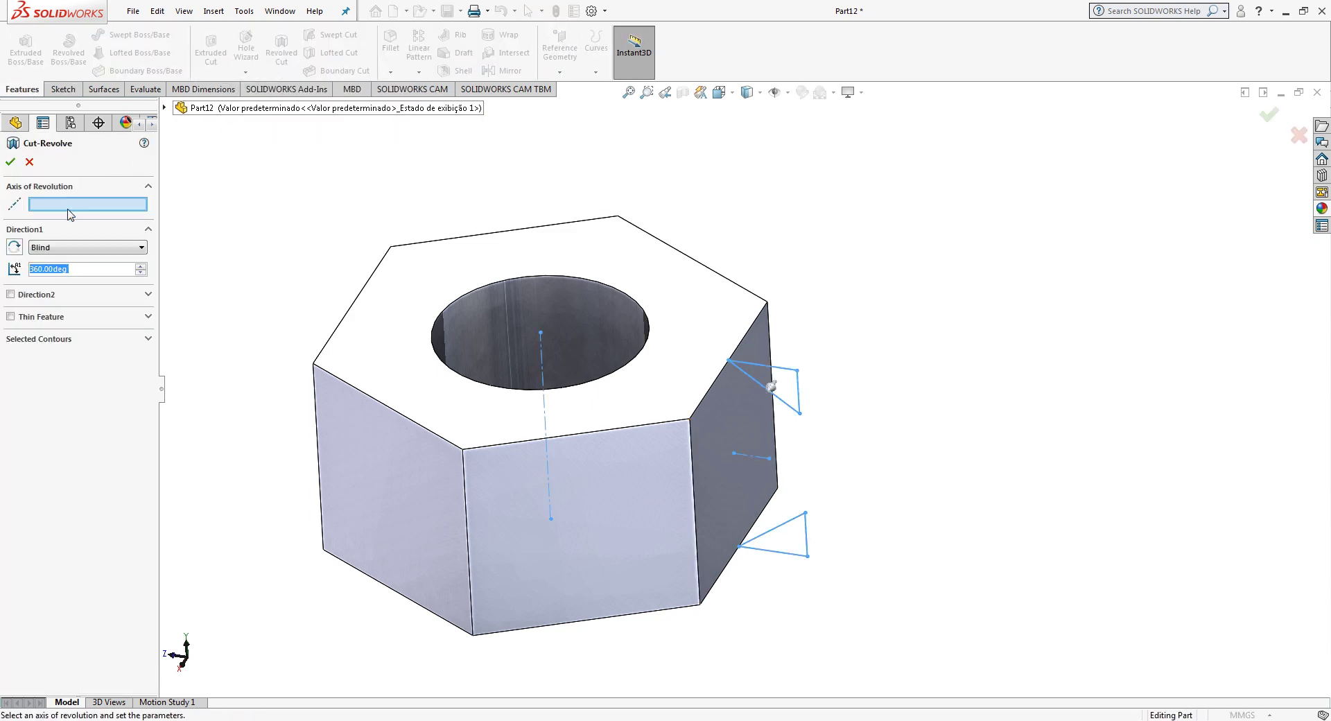
left_click(541, 365)
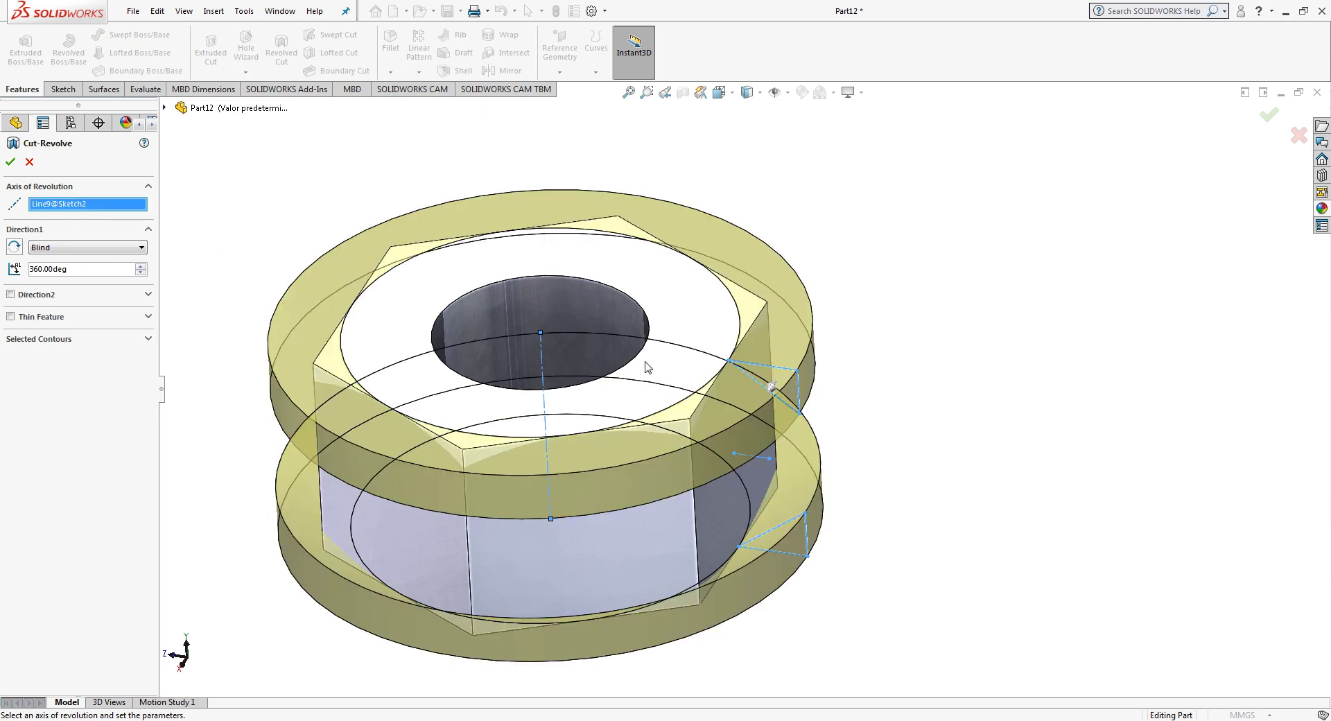
left_click(1269, 114)
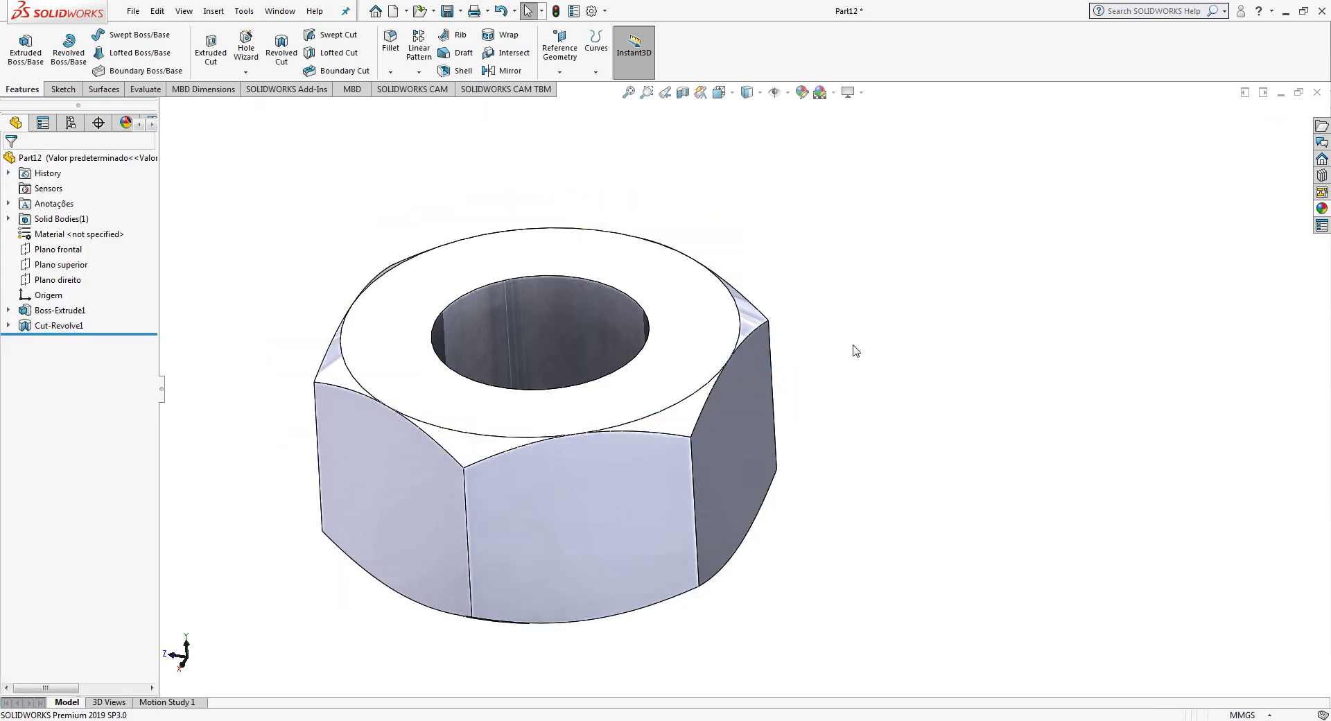
scroll(858, 368, "up", 3)
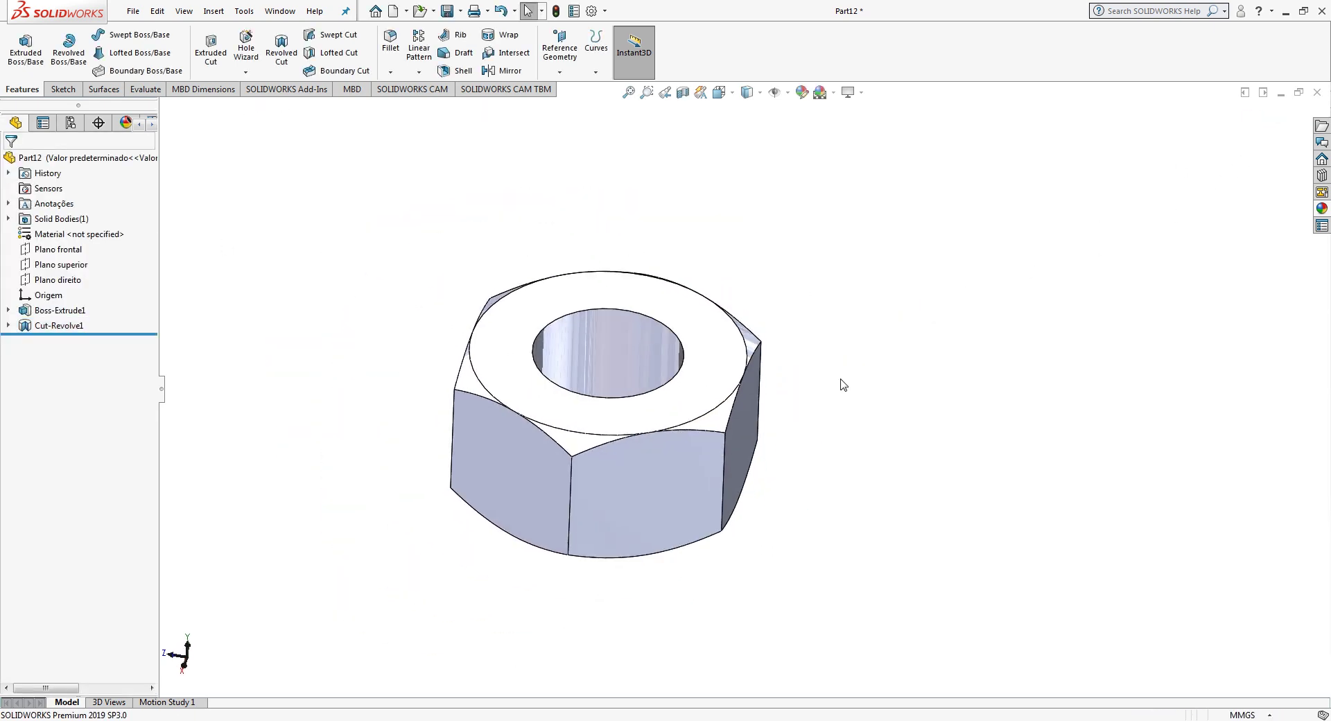
Step: Start a thread from the hole's top edge to the bottom face, offset 1.00mm reversed
left_click(246, 72)
left_click(264, 123)
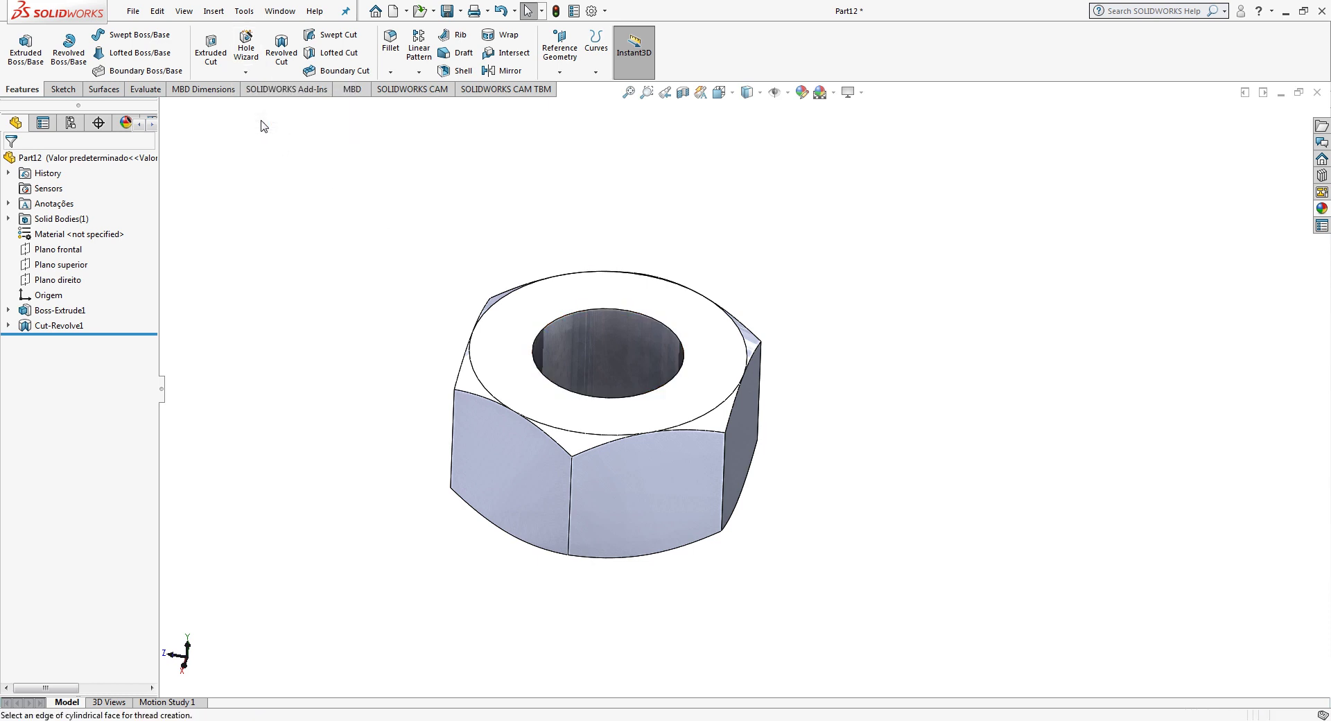
left_click(617, 309)
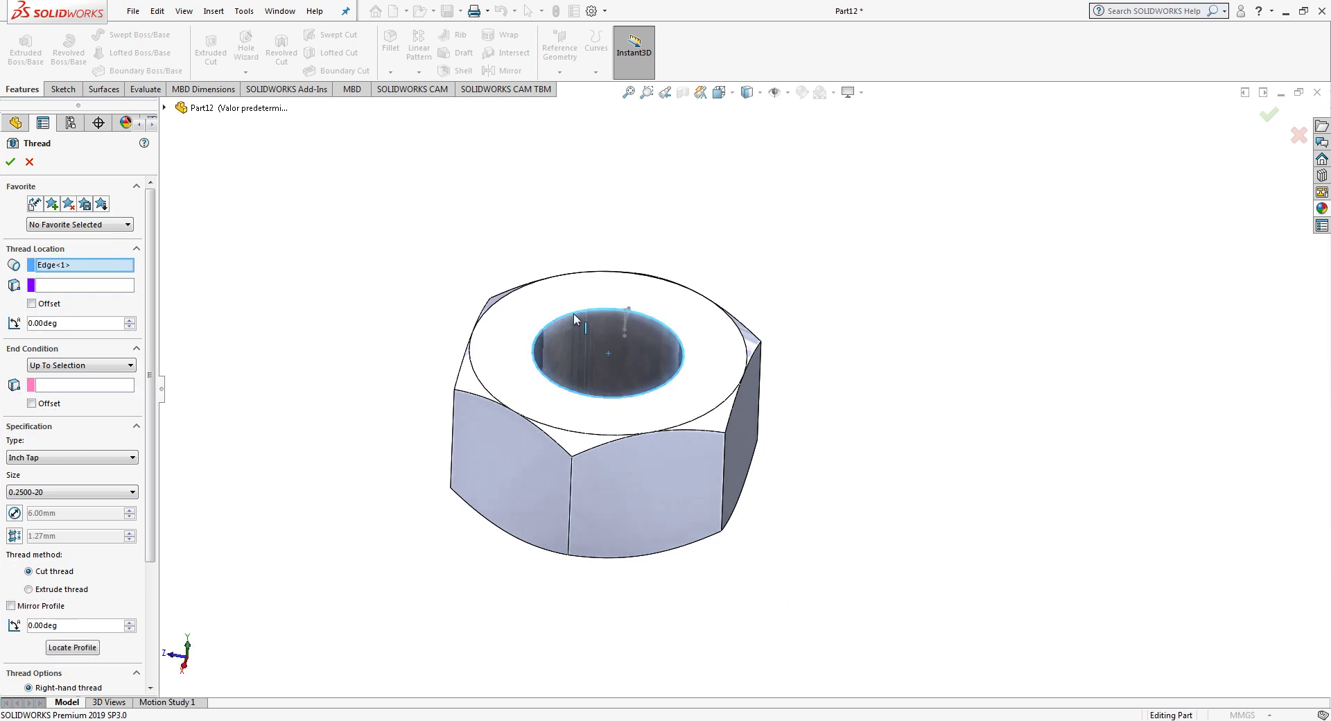
left_click(50, 388)
mouse_move(579, 530)
middle_mouse_down()
mouse_move(527, 497)
mouse_move(659, 424)
middle_mouse_up()
left_click(510, 473)
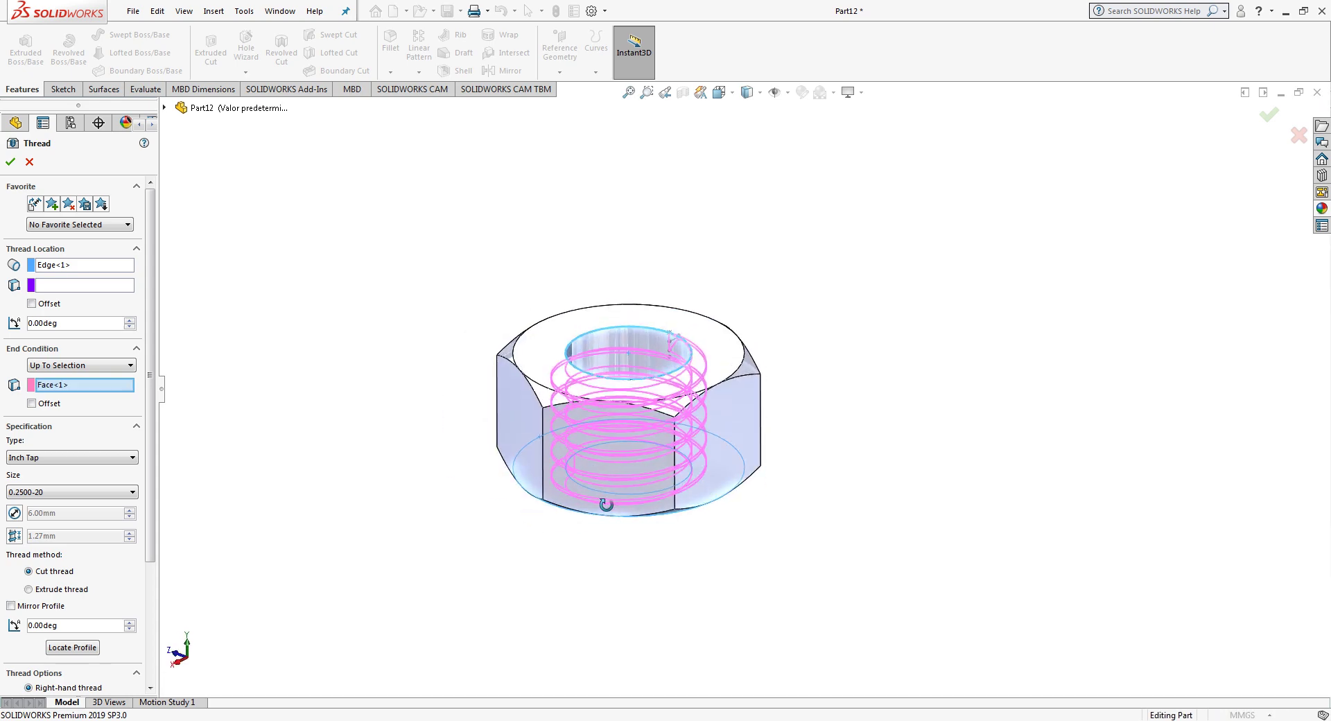
left_click(32, 304)
type("1")
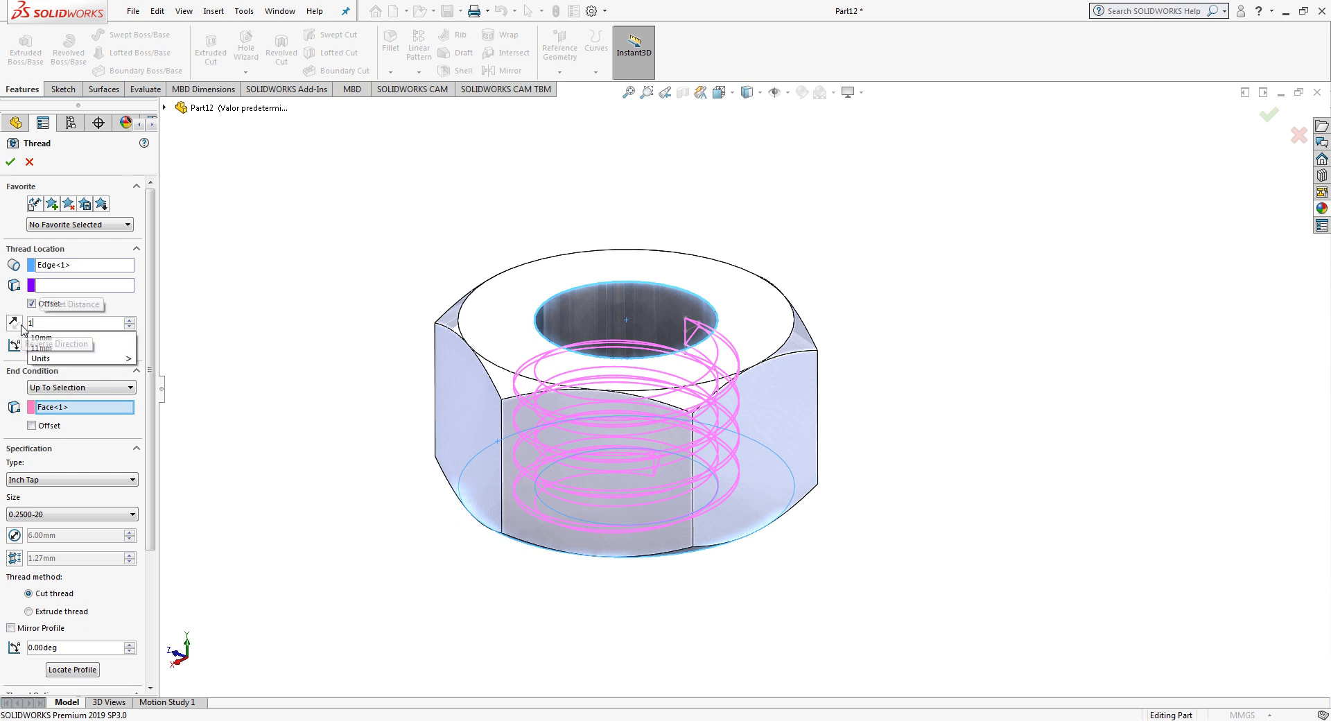
left_click(14, 323)
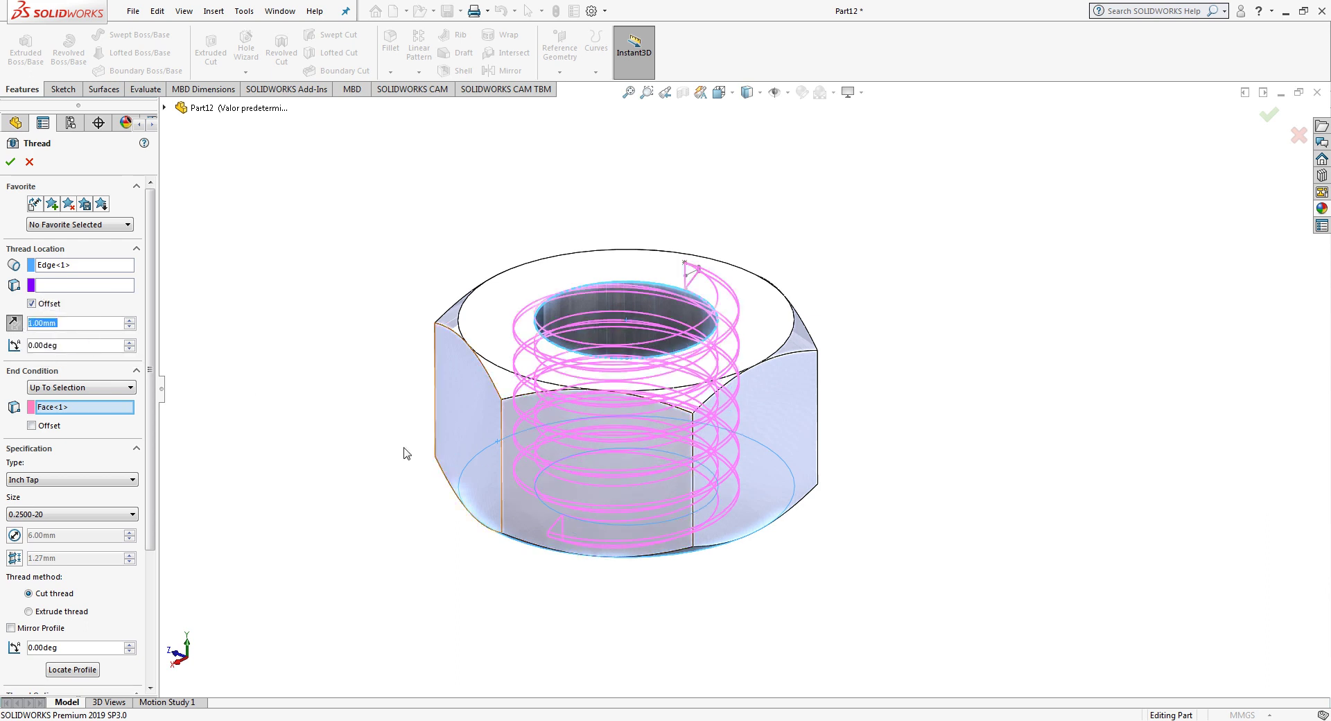
Step: Set the thread to 0.2500-20, extruded, mirrored and trimmed at both faces, and confirm
scroll(104, 486, "down", 3)
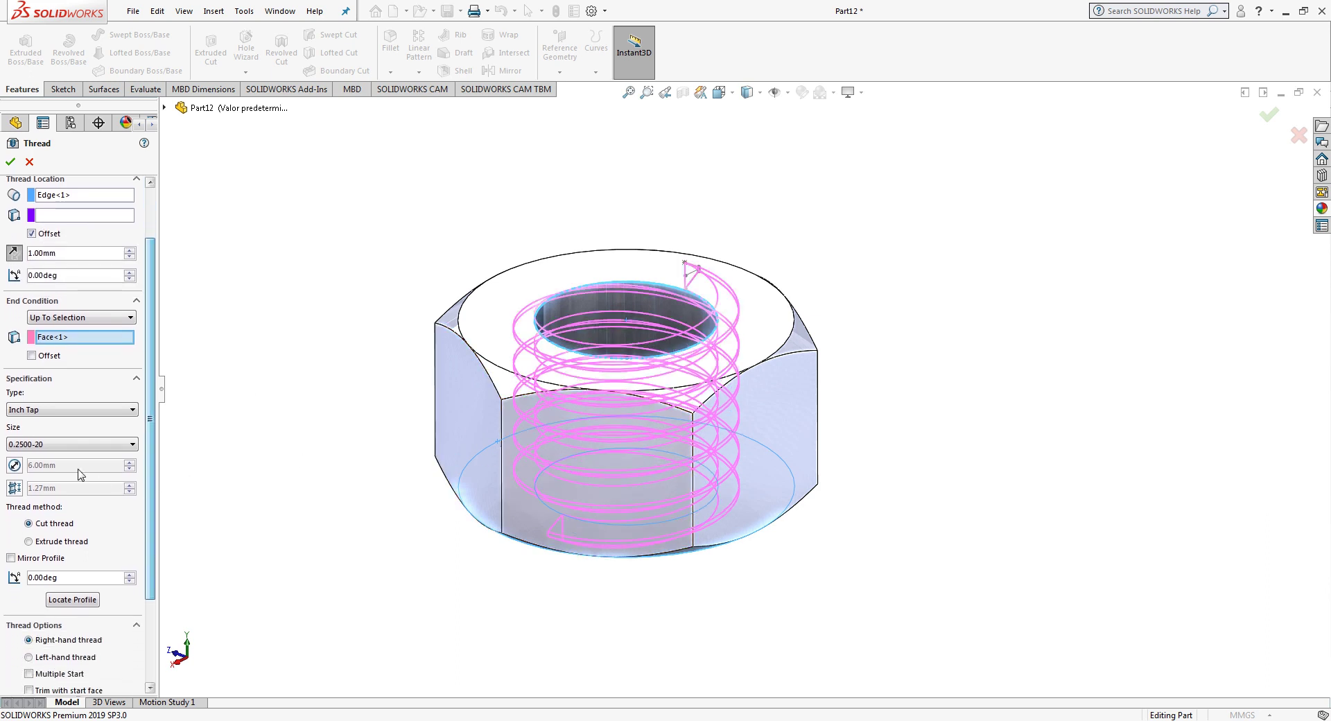
left_click(78, 444)
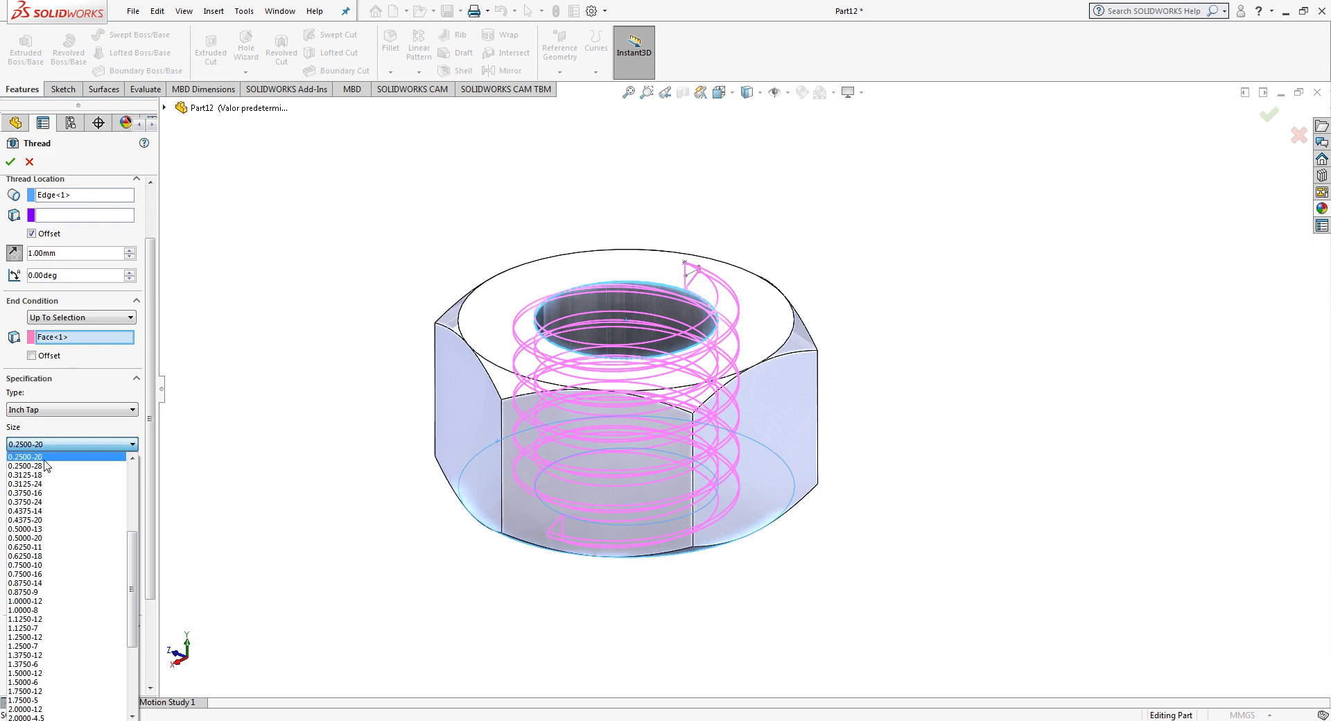
left_click(44, 459)
scroll(153, 490, "down", 3)
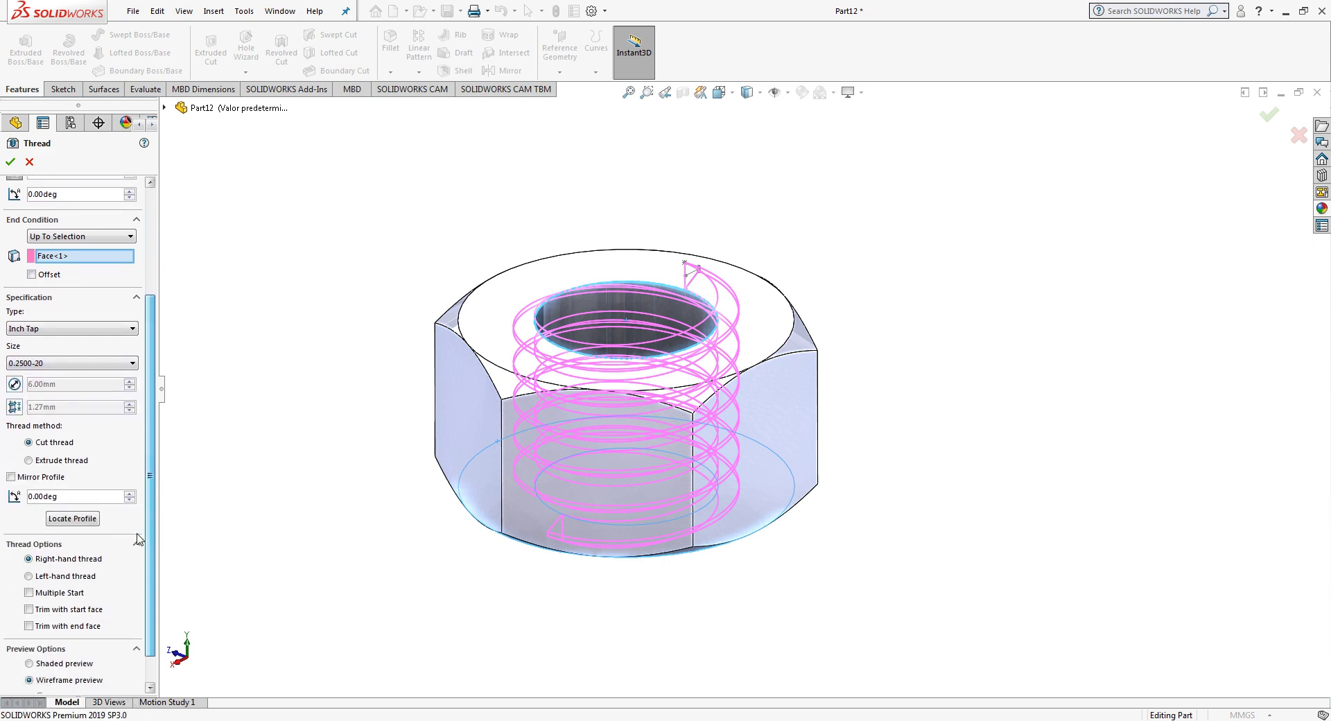
left_click(30, 461)
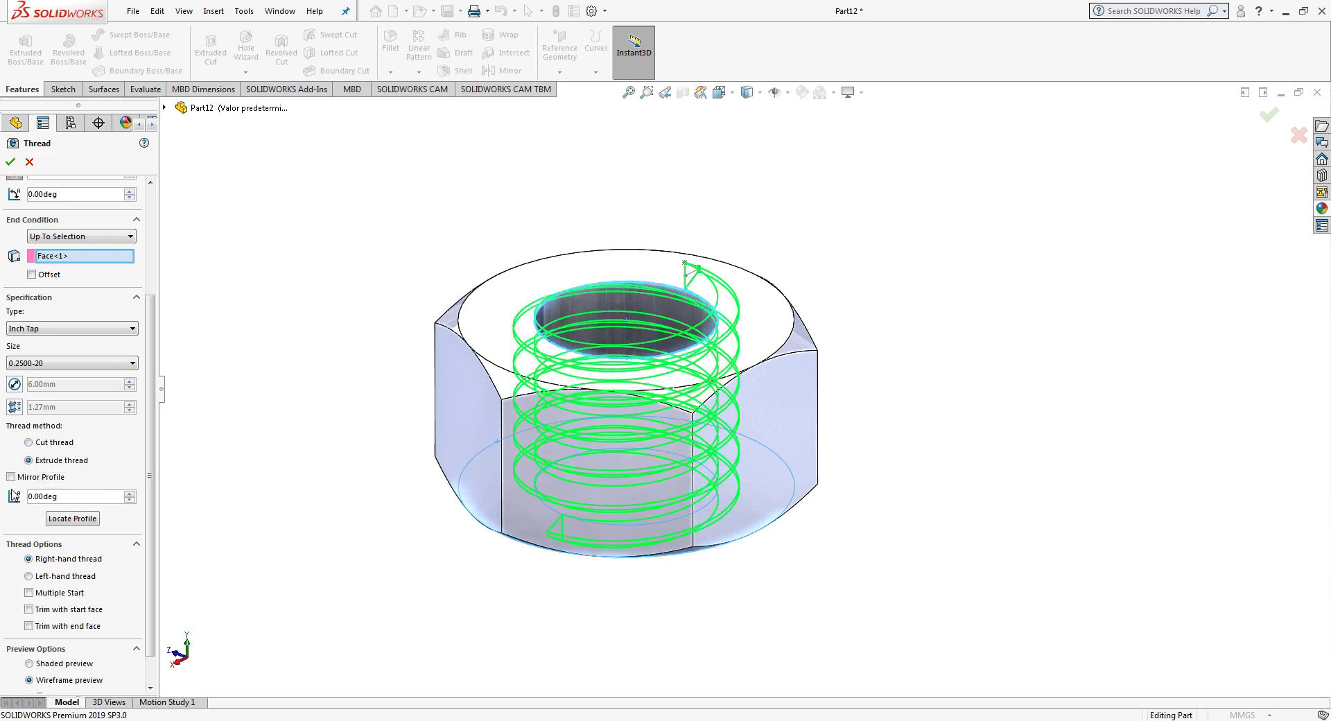
left_click(12, 477)
scroll(154, 551, "down", 3)
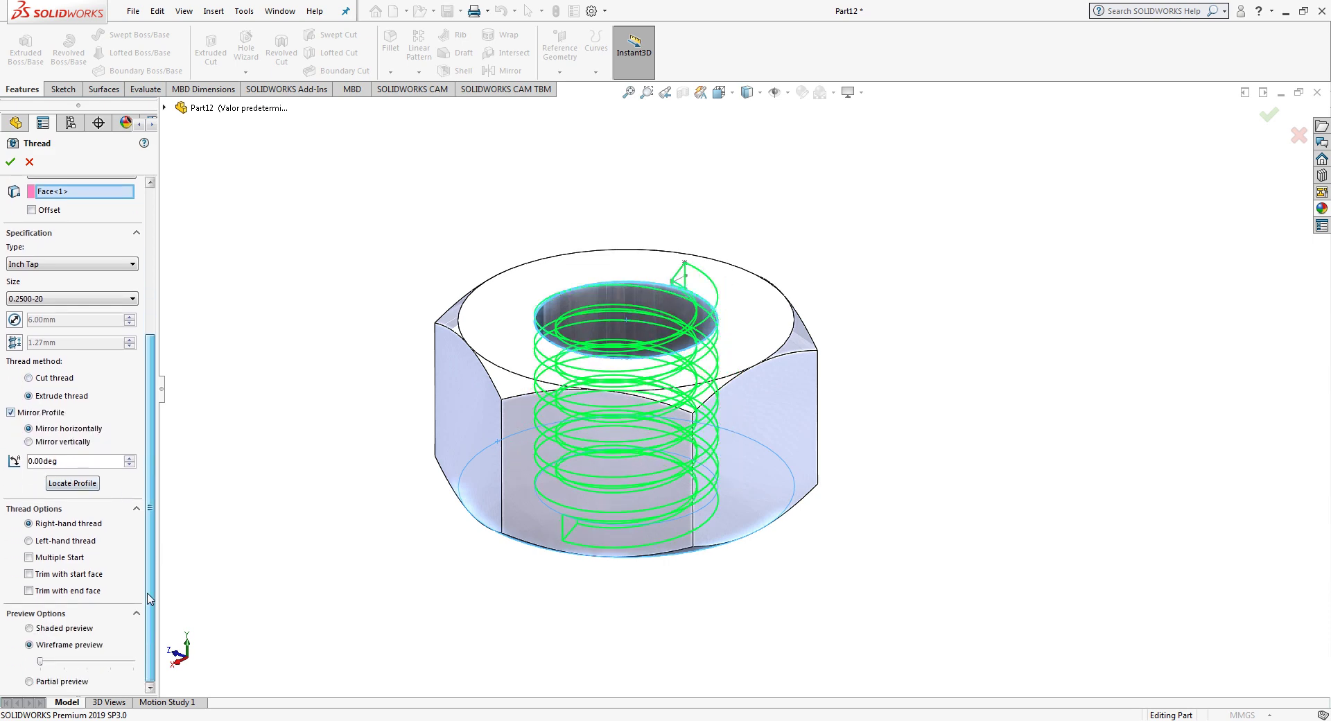
left_click(30, 574)
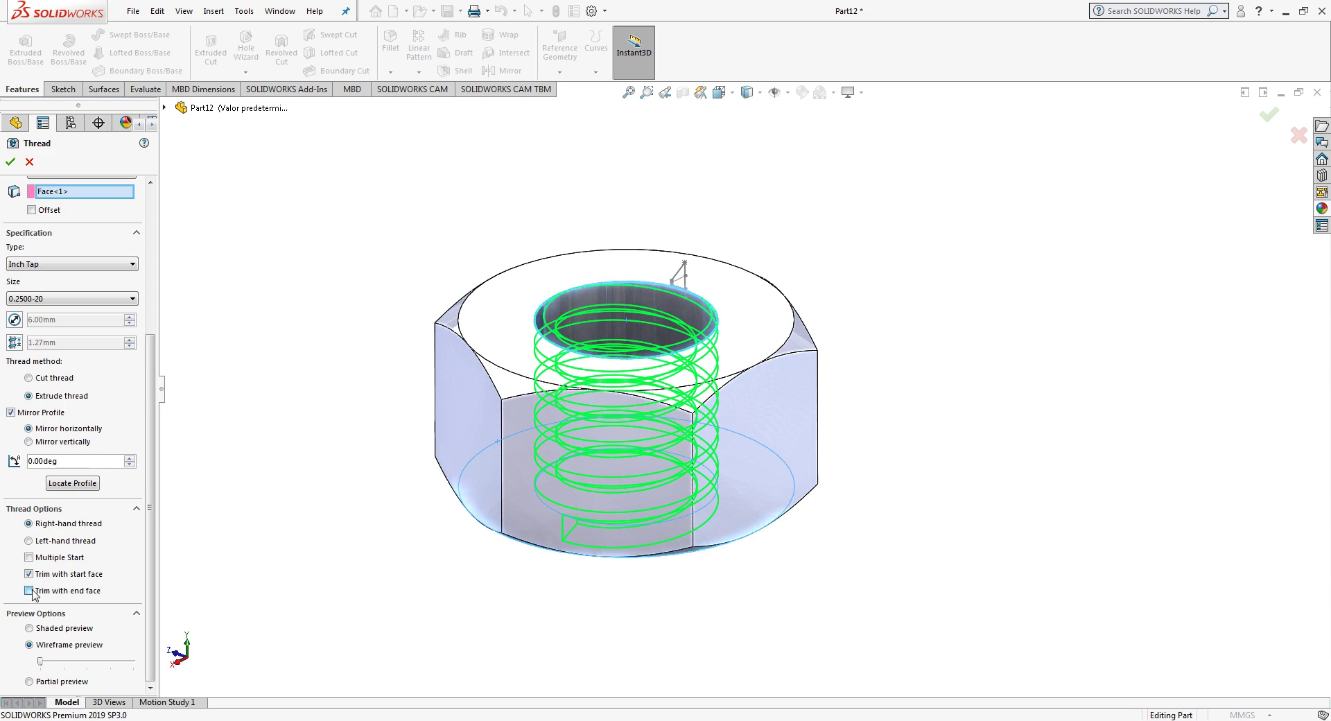
left_click(10, 165)
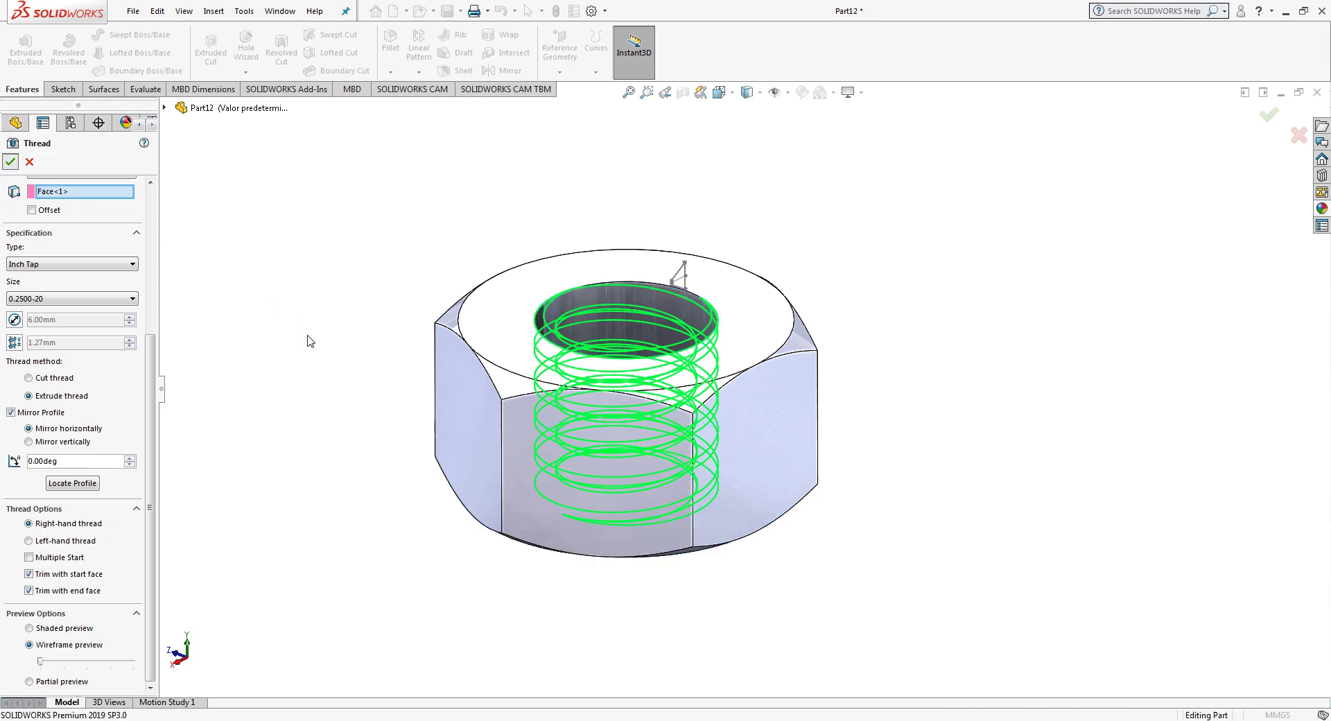
Step: Apply the polished steel appearance to the threaded hex nut
middle_click_drag(315, 344, 707, 418)
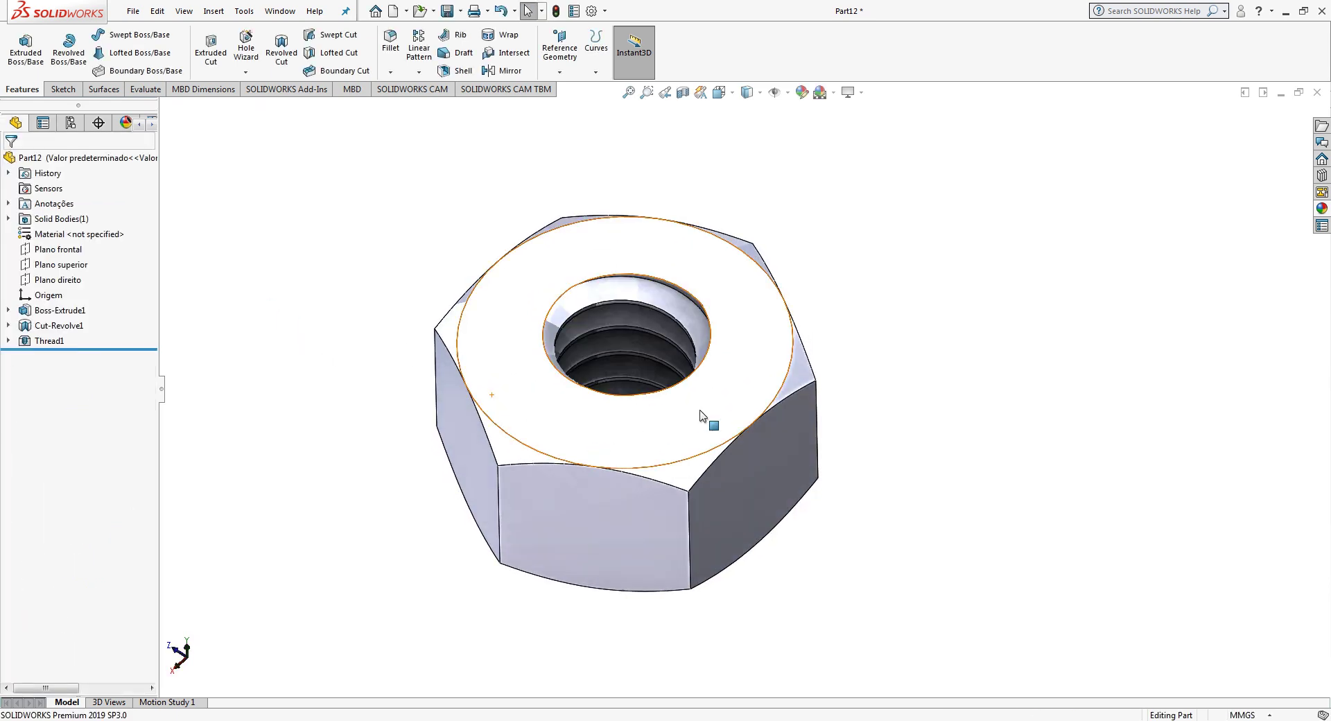
left_click(1321, 208)
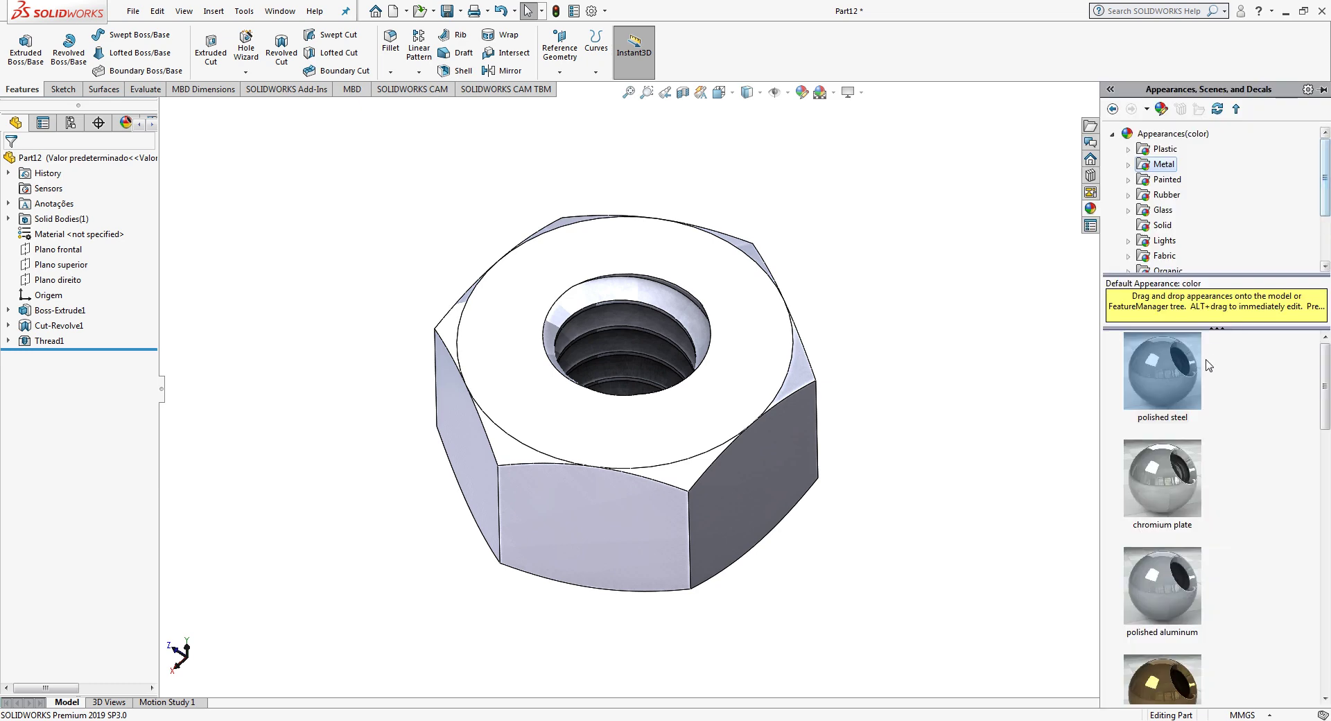
double_click(1164, 379)
scroll(929, 353, "up", 3)
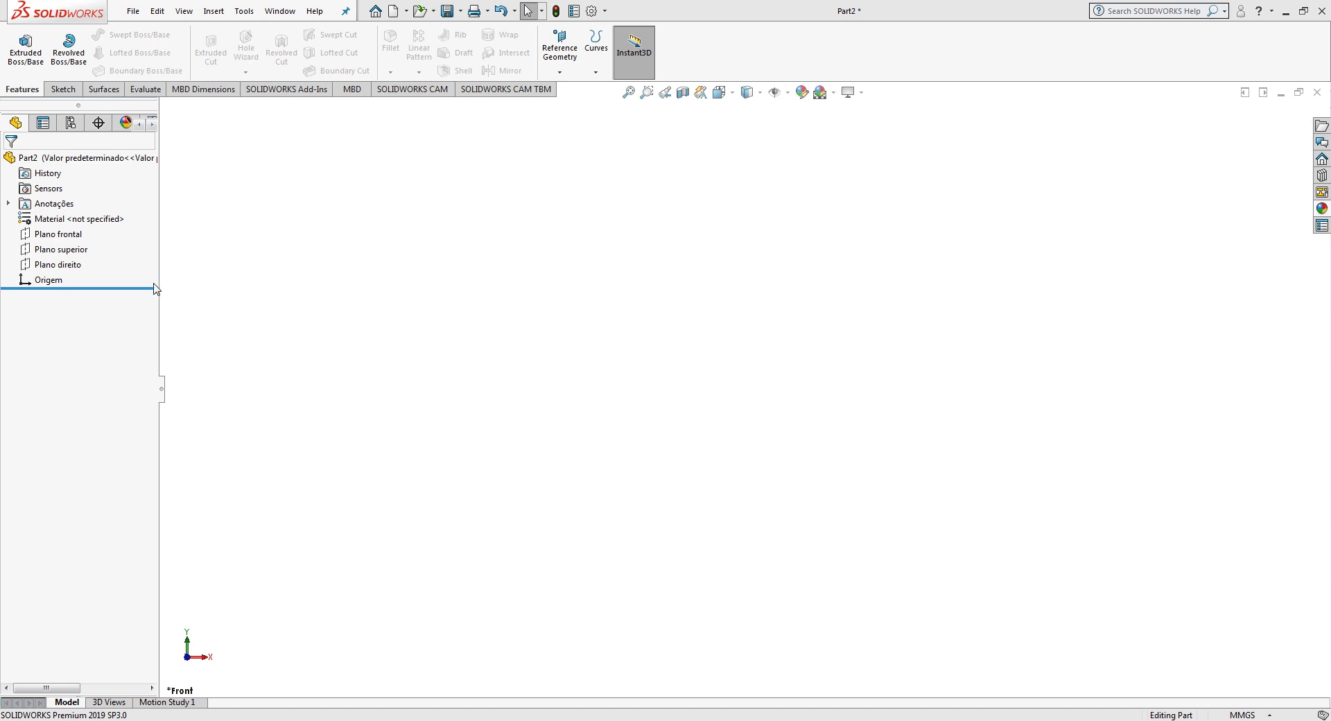
Step: On the front plane, draw a centerpoint arc centred on the origin
left_click(69, 236)
left_click(70, 90)
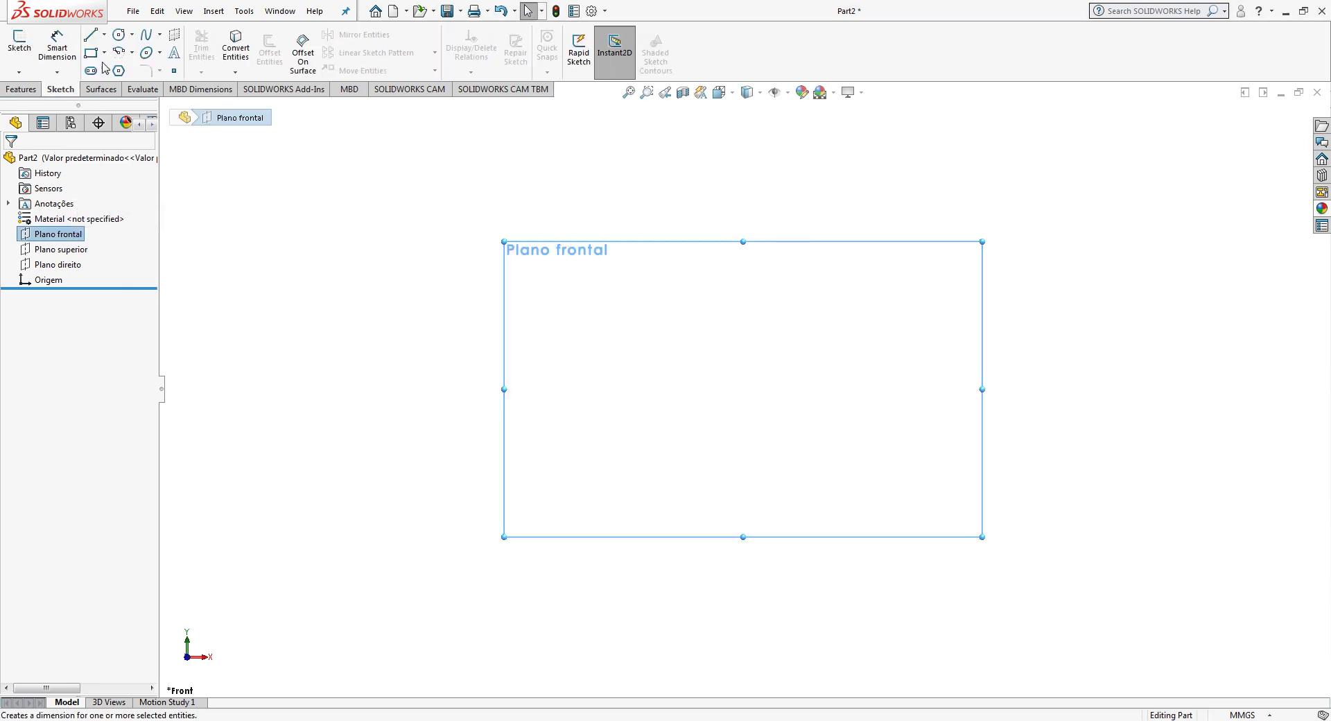
left_click(118, 52)
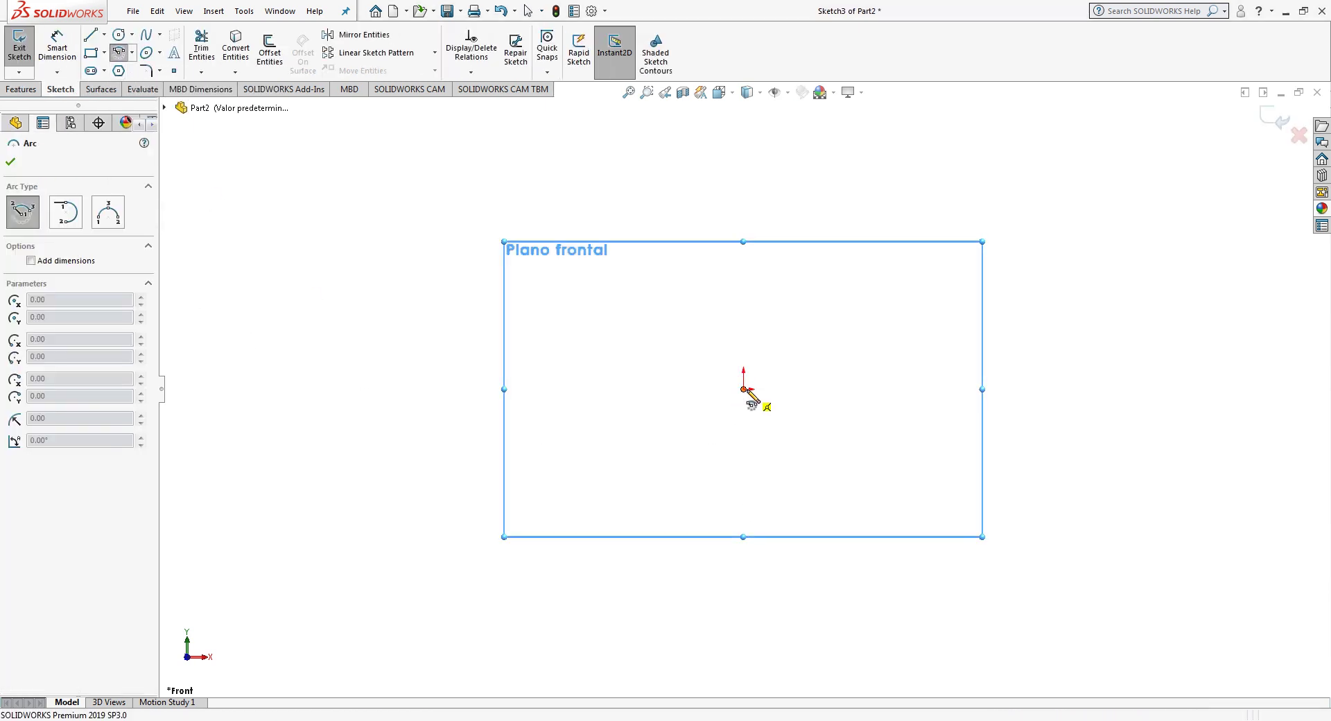
left_click(743, 389)
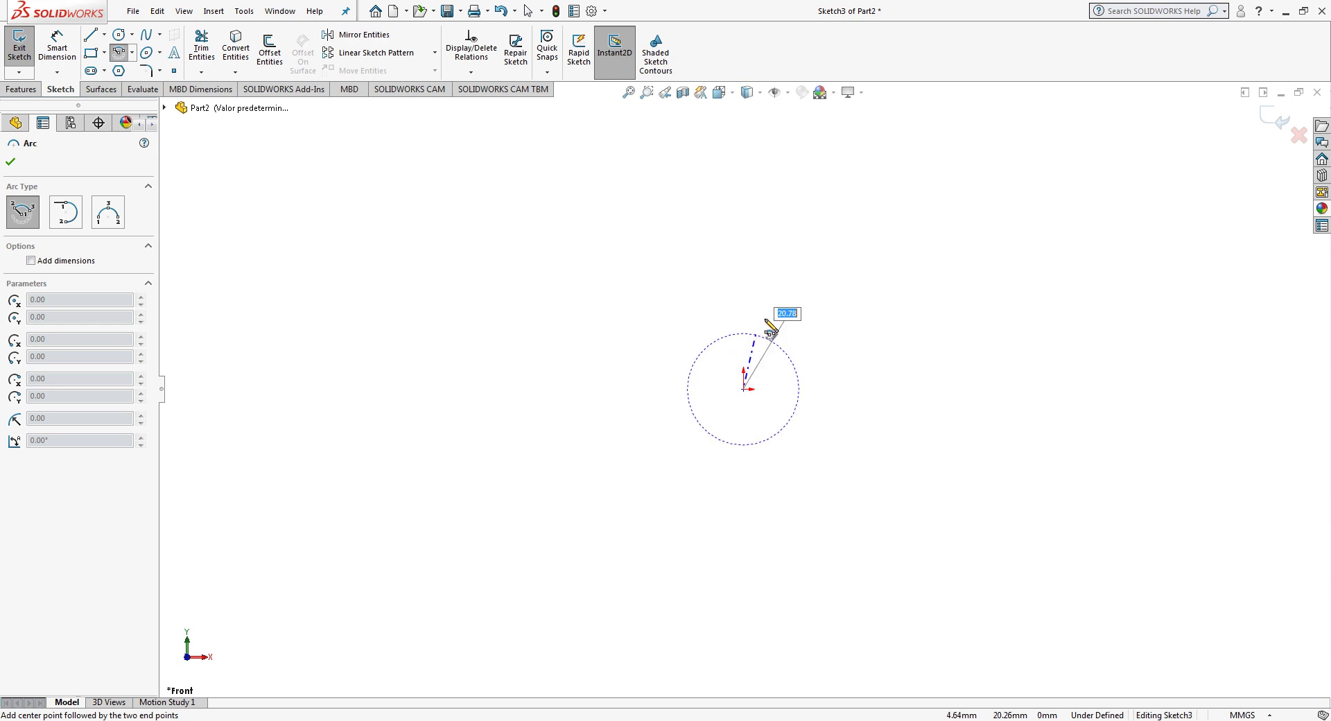
left_click(815, 266)
left_click(855, 298)
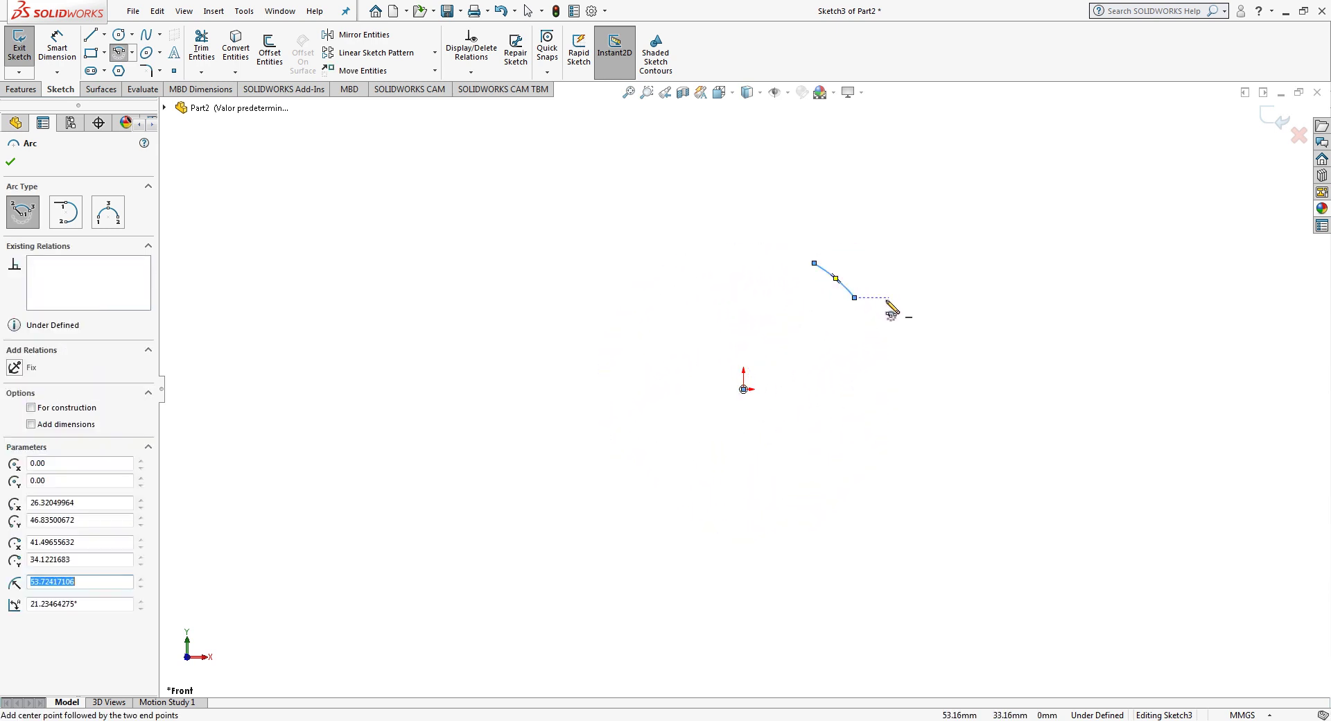
key("Escape")
Step: Close the profile with a top, right and bottom line from the arc's ends
key("l")
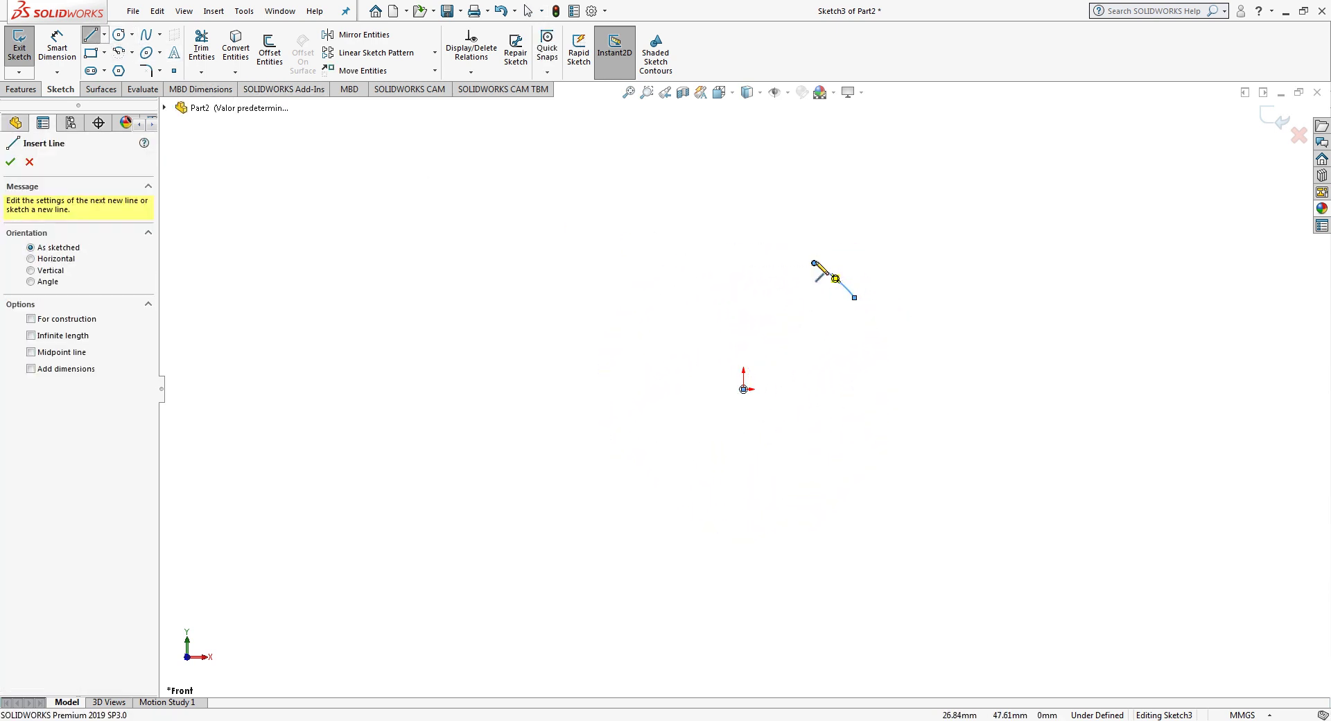
left_click(814, 263)
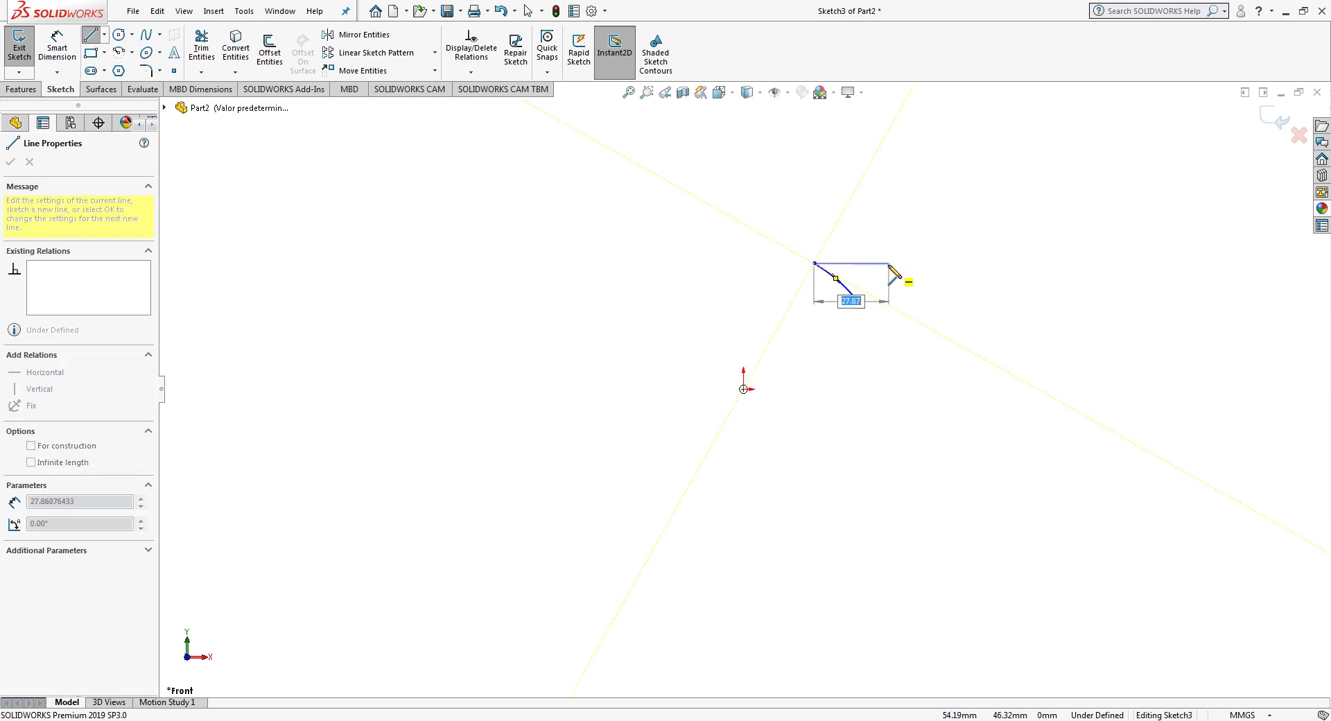
left_click(888, 263)
left_click(887, 298)
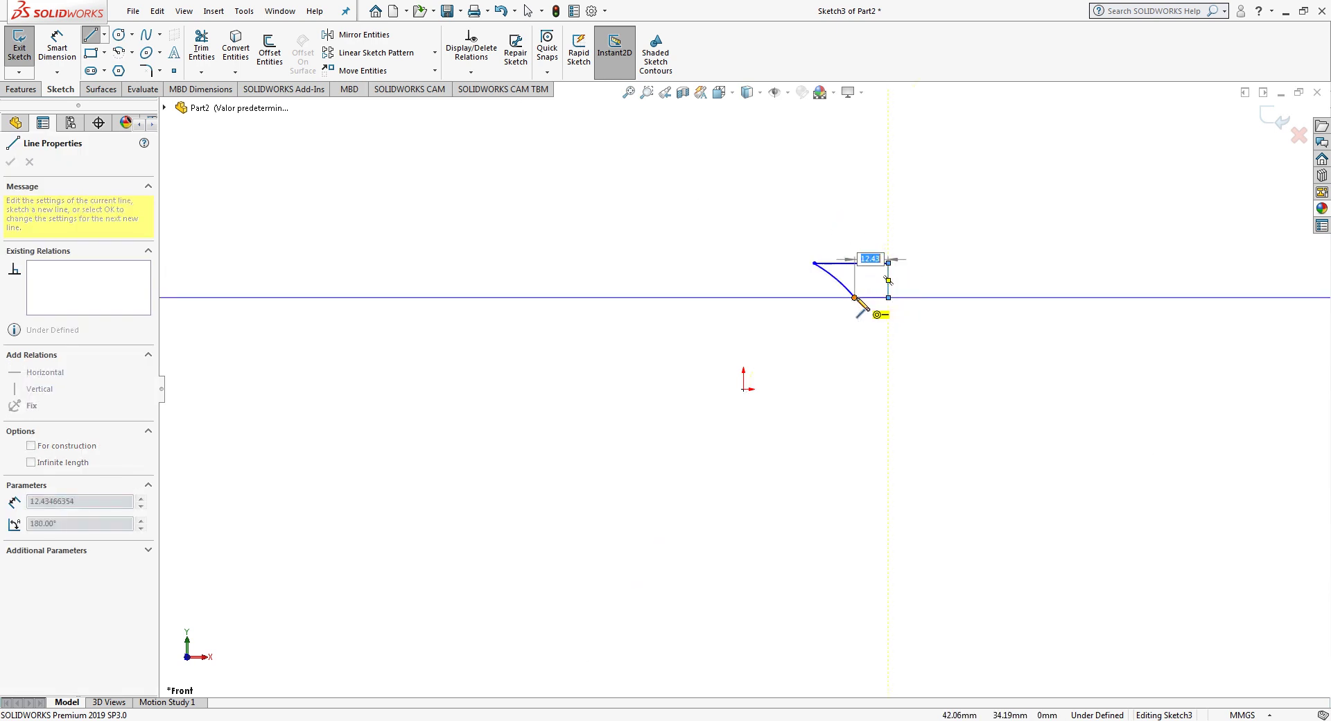
left_click(855, 297)
key("Escape")
scroll(883, 348, "down", 2)
scroll(883, 348, "down", 1)
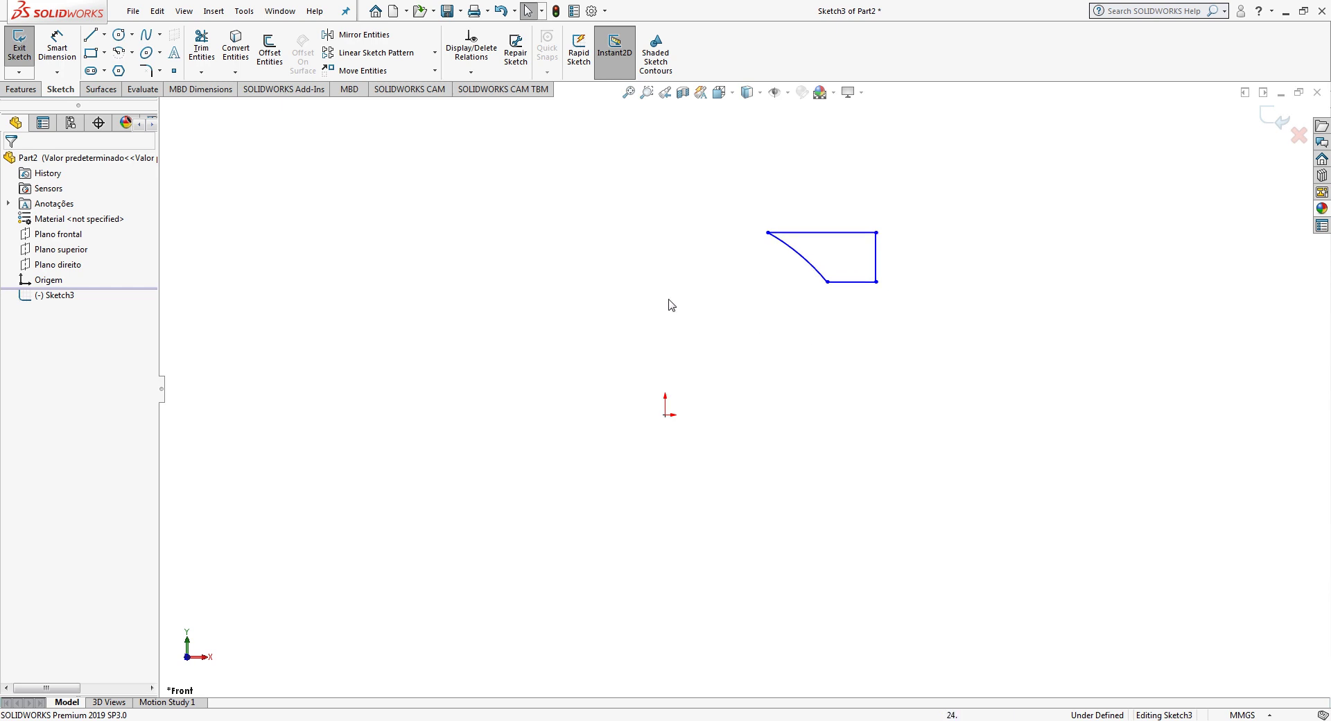
Step: Add a horizontal centerline running right from the origin
left_click(103, 35)
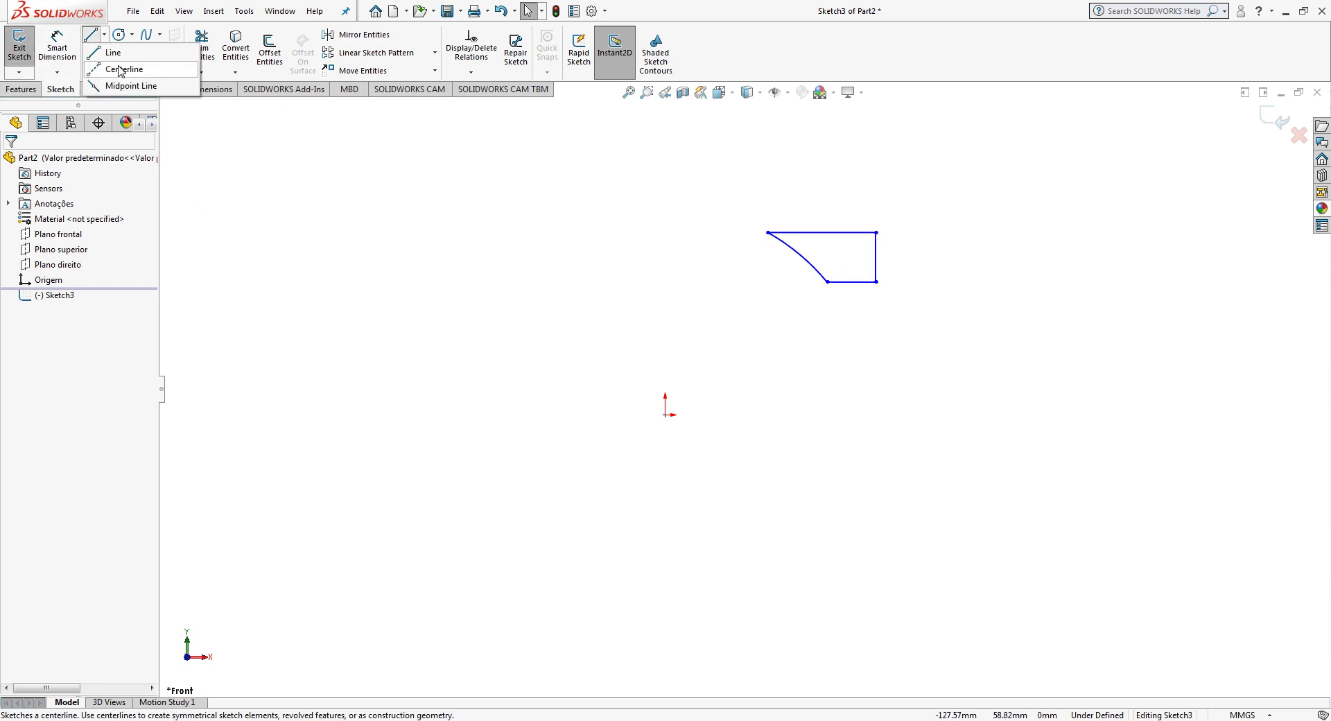
left_click(125, 69)
left_click(667, 414)
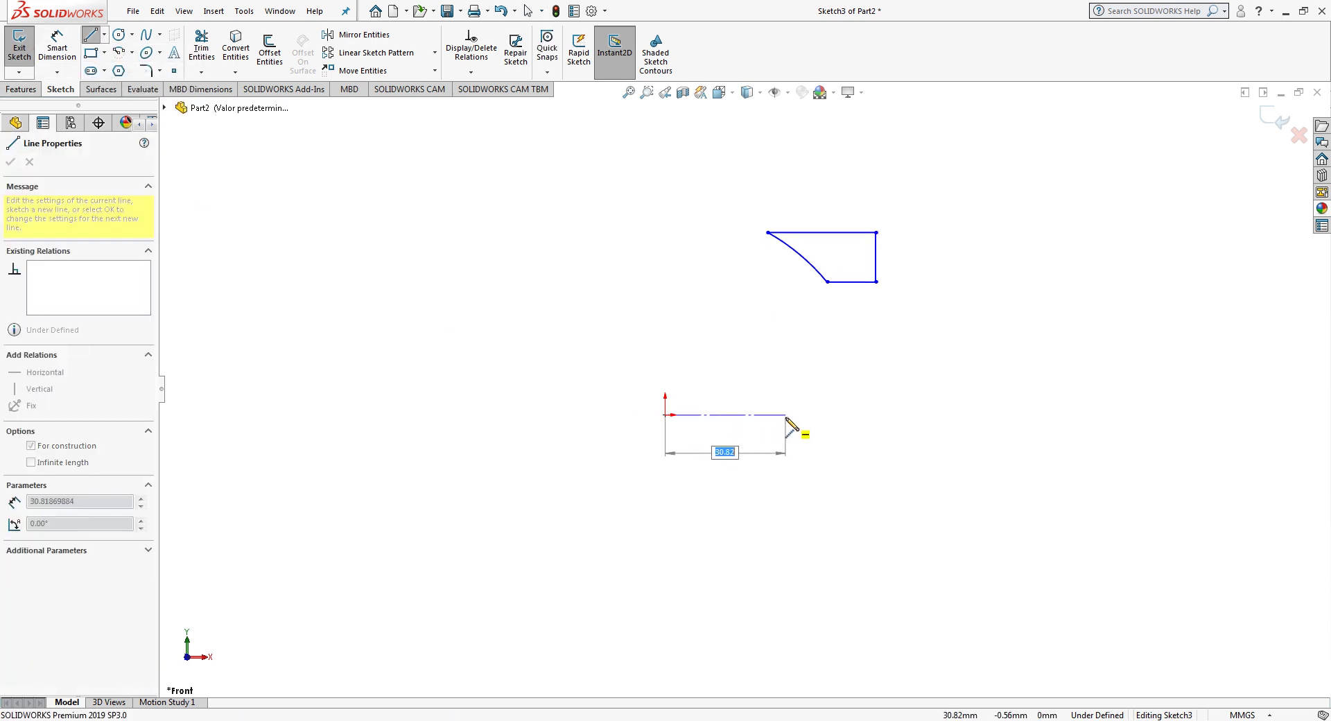
left_click(786, 415)
key("Escape")
Step: Dimension the arc radius 14.50 and the vertical right edge 2.70
left_click(56, 47)
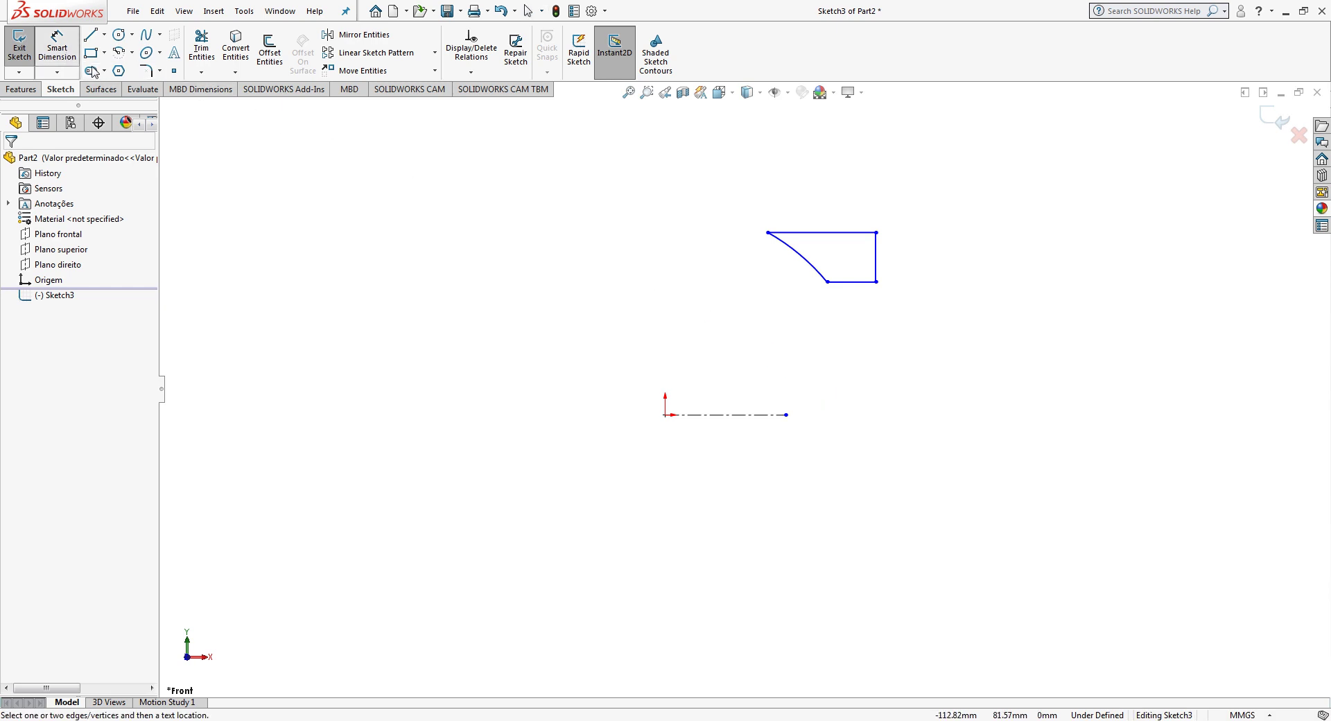
left_click(806, 267)
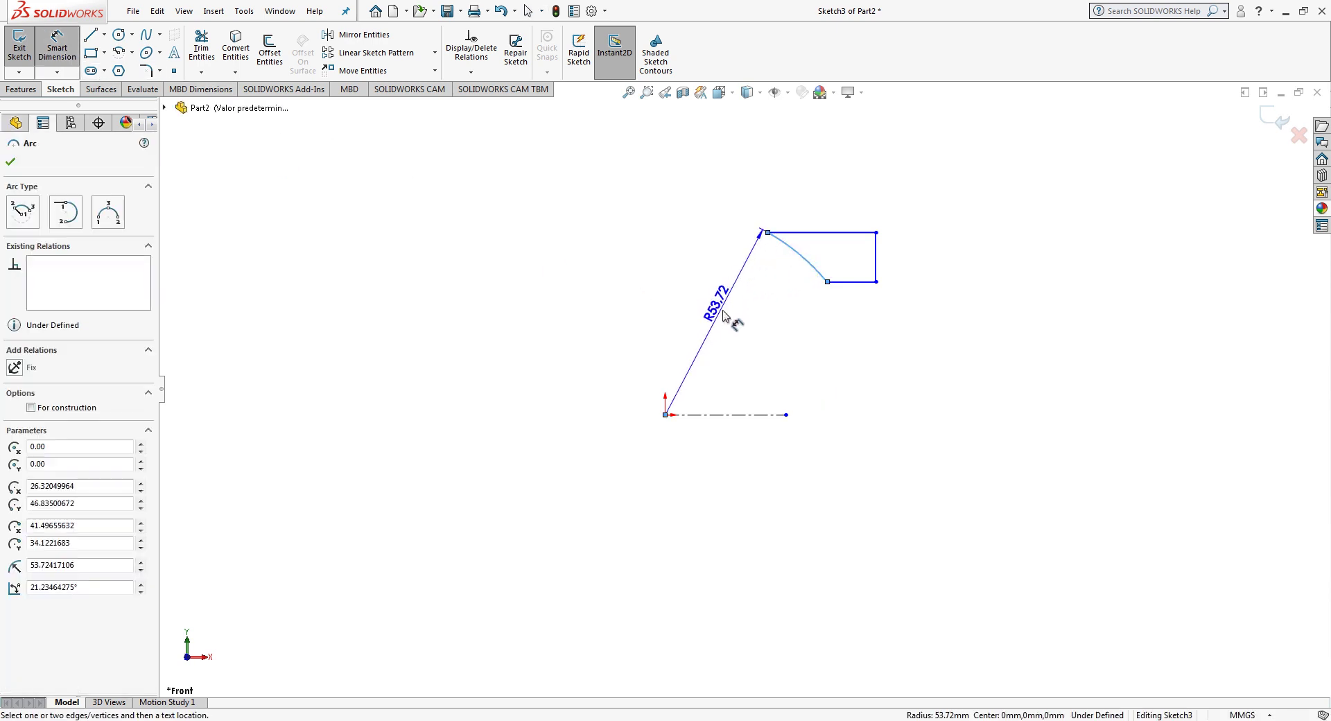
left_click(726, 324)
type("14,5")
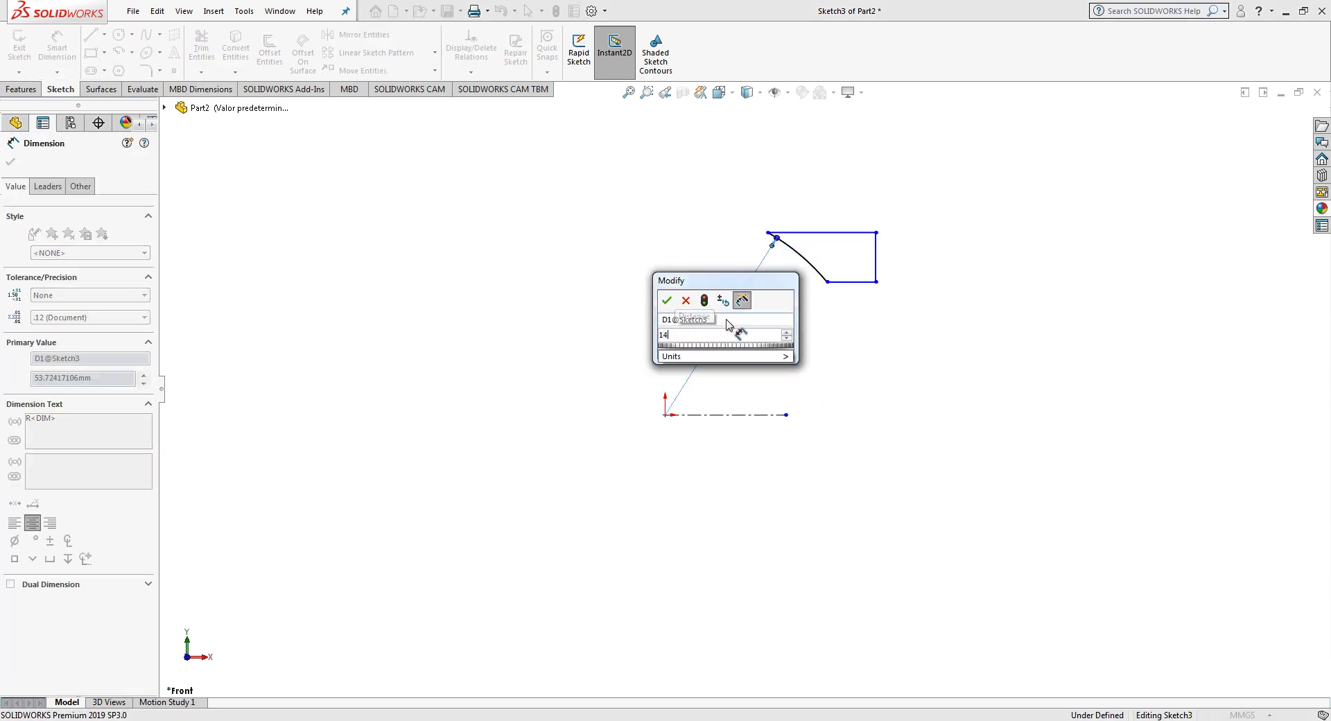
key("Return")
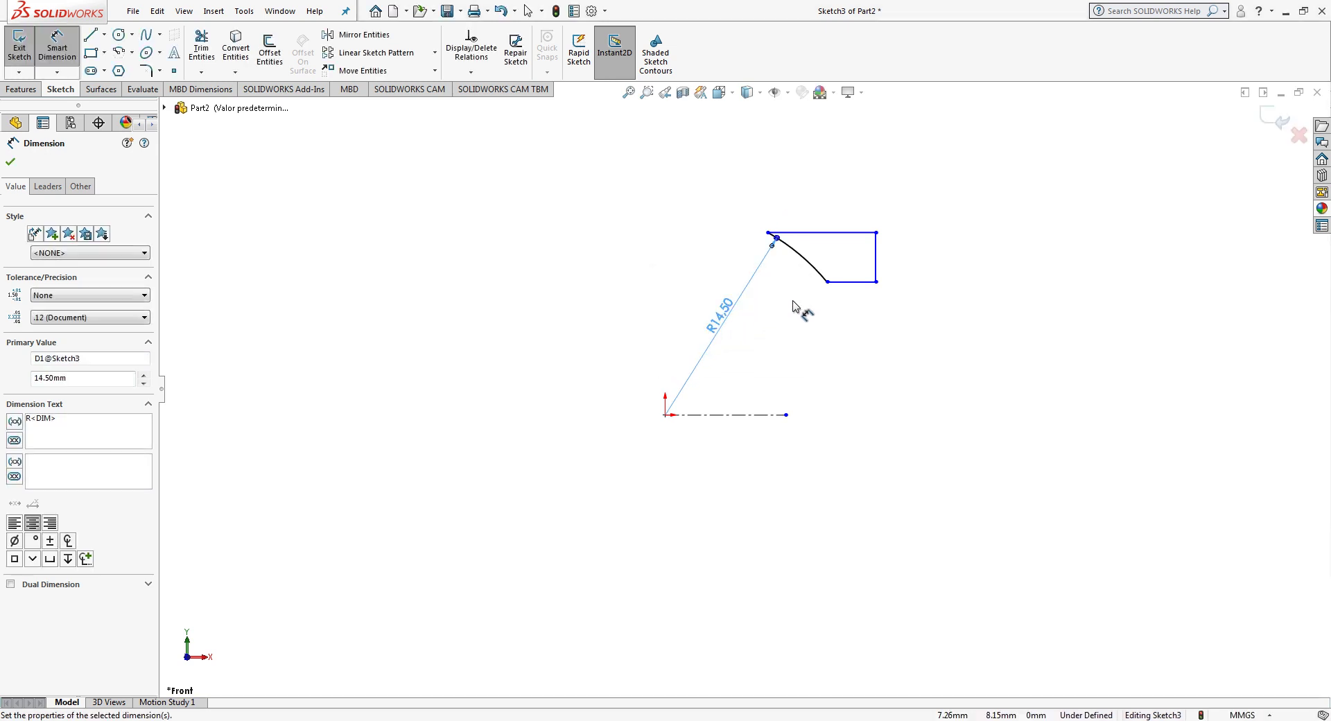
left_click(888, 269)
left_click(903, 268)
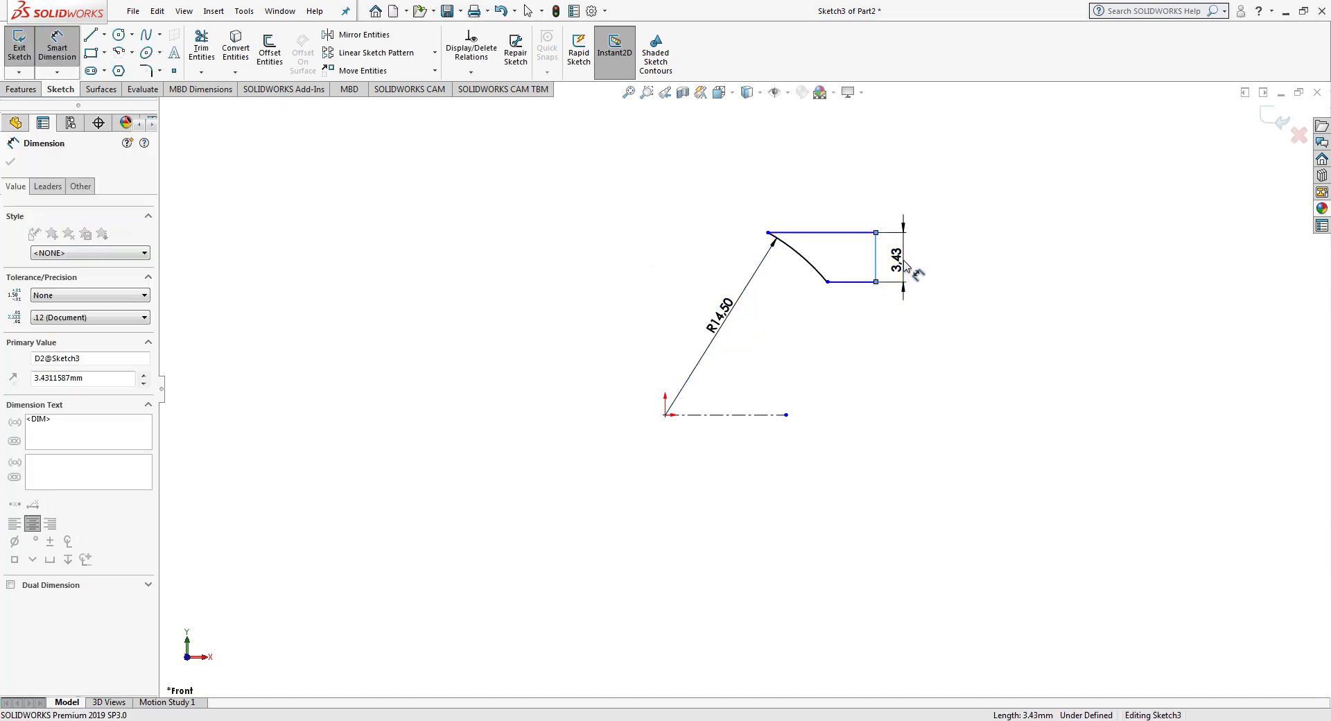
type("2,7")
key("Return")
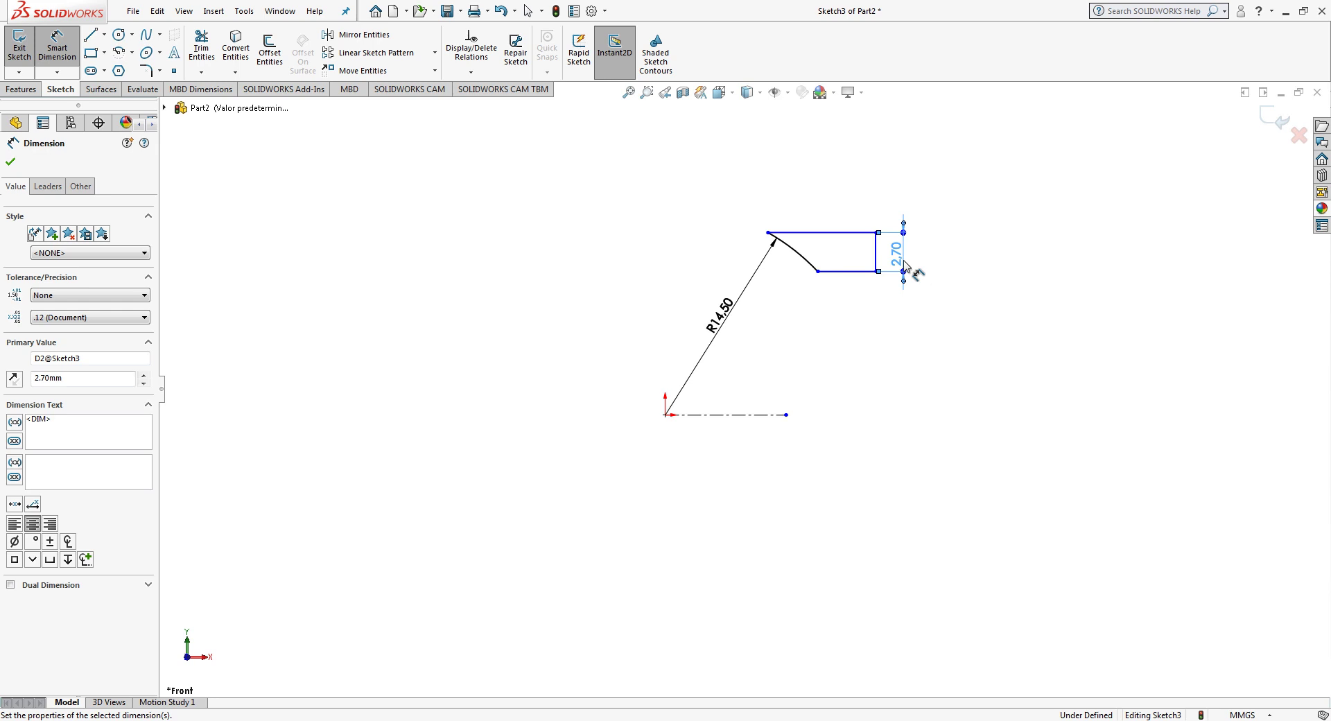
Step: Dimension the bottom edge 1.00 and the 10.00 offset from the centerline, then exit the sketch
left_click(845, 272)
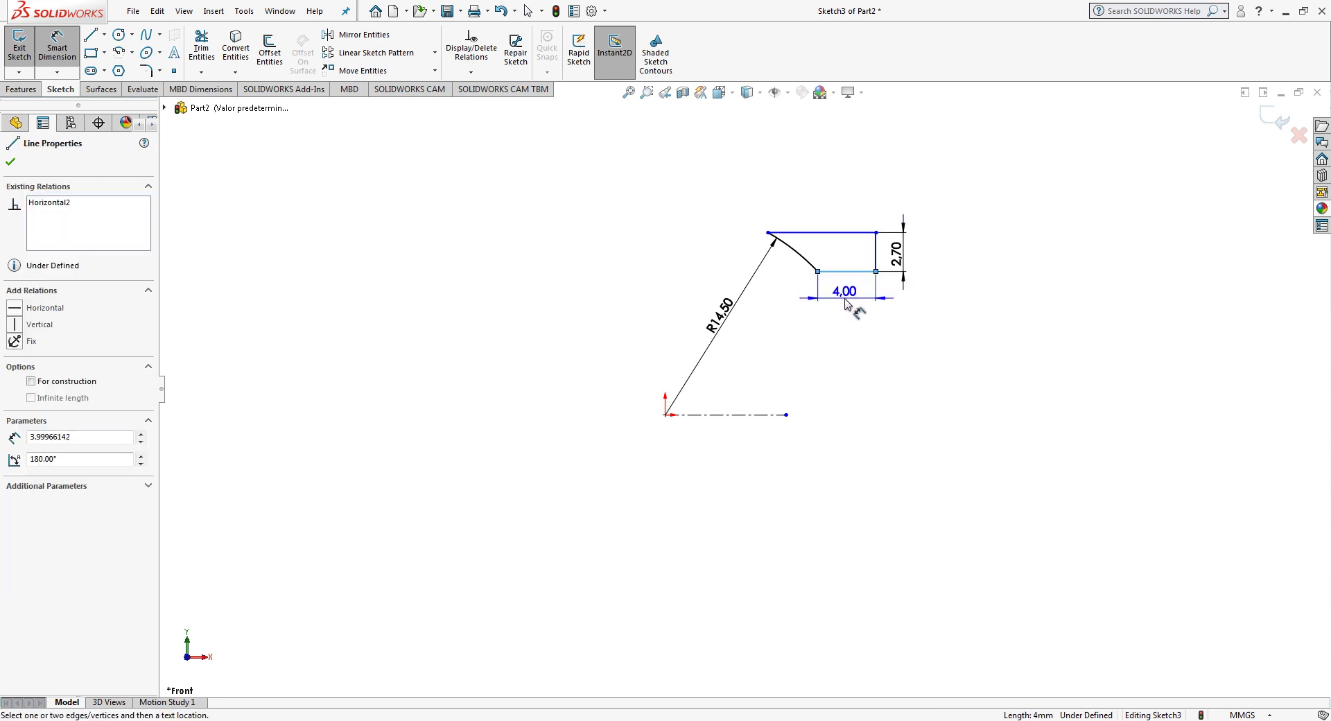
left_click(846, 302)
type("1")
key("Return")
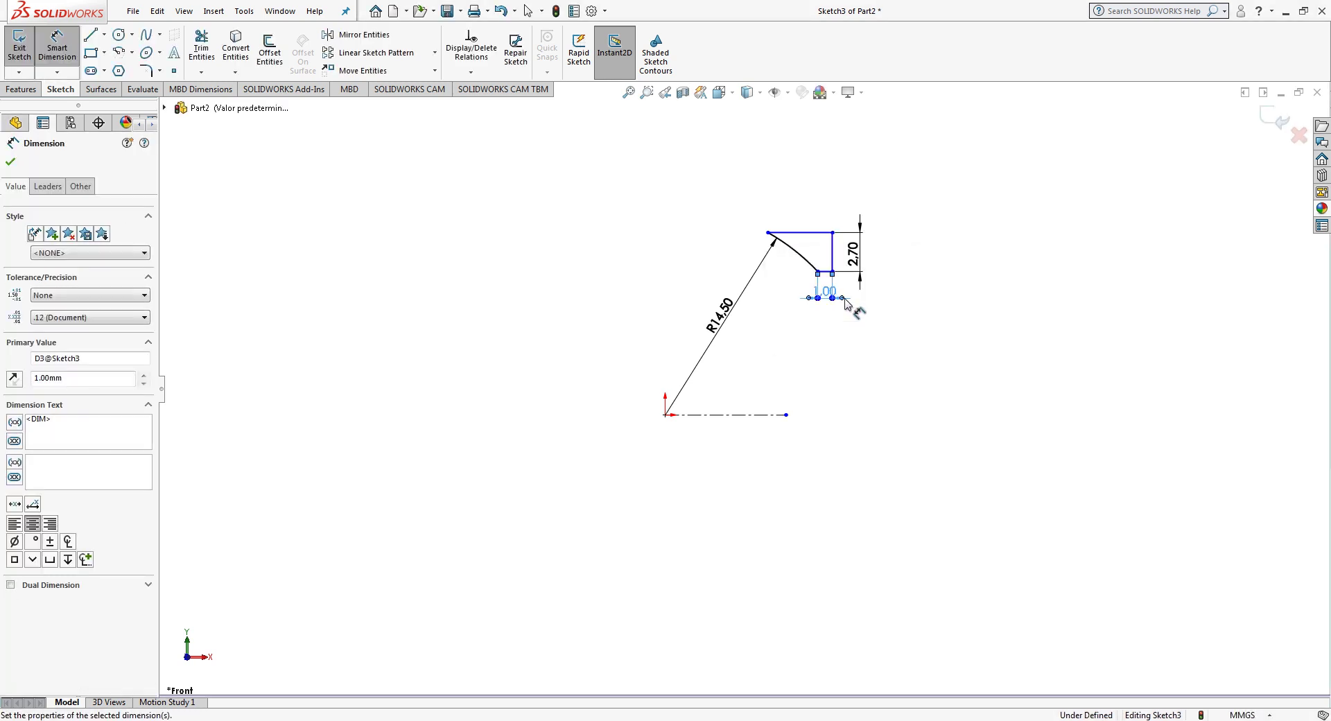
left_click(763, 415)
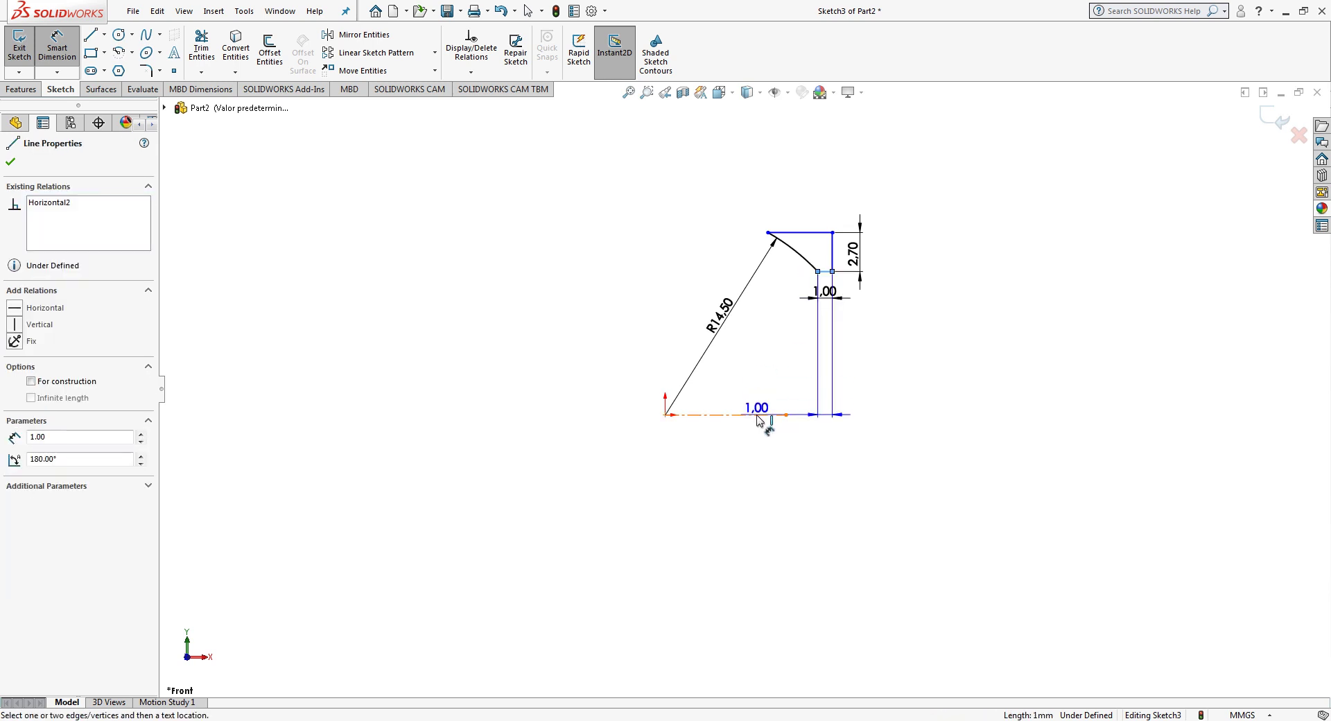
left_click(776, 350)
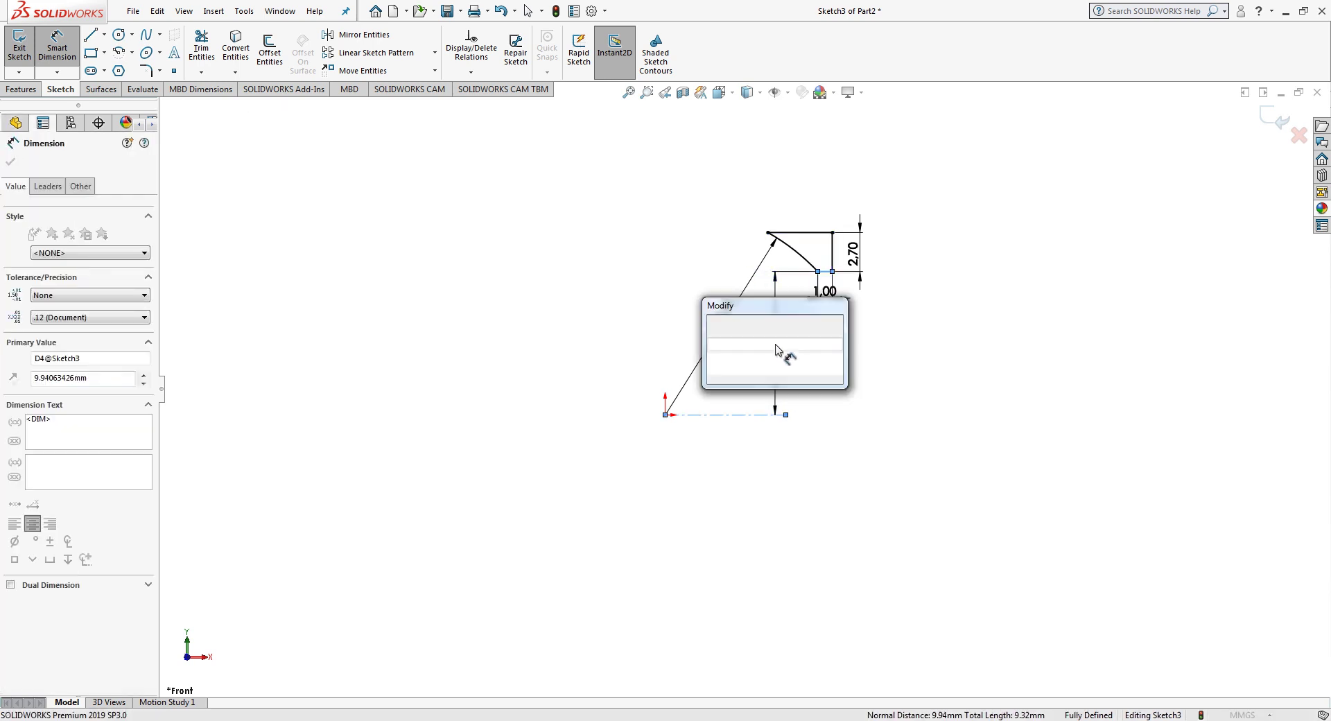
type("10")
key("Return")
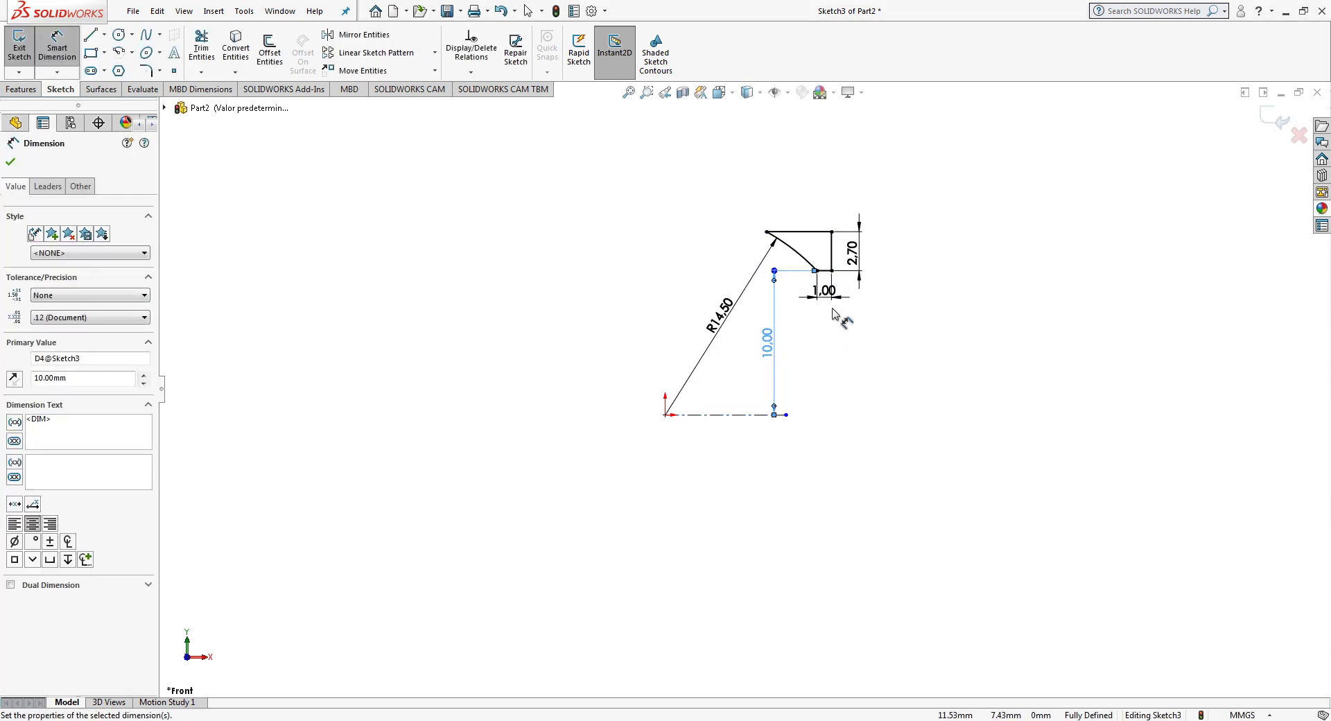
key("Escape")
scroll(832, 319, "down", 2)
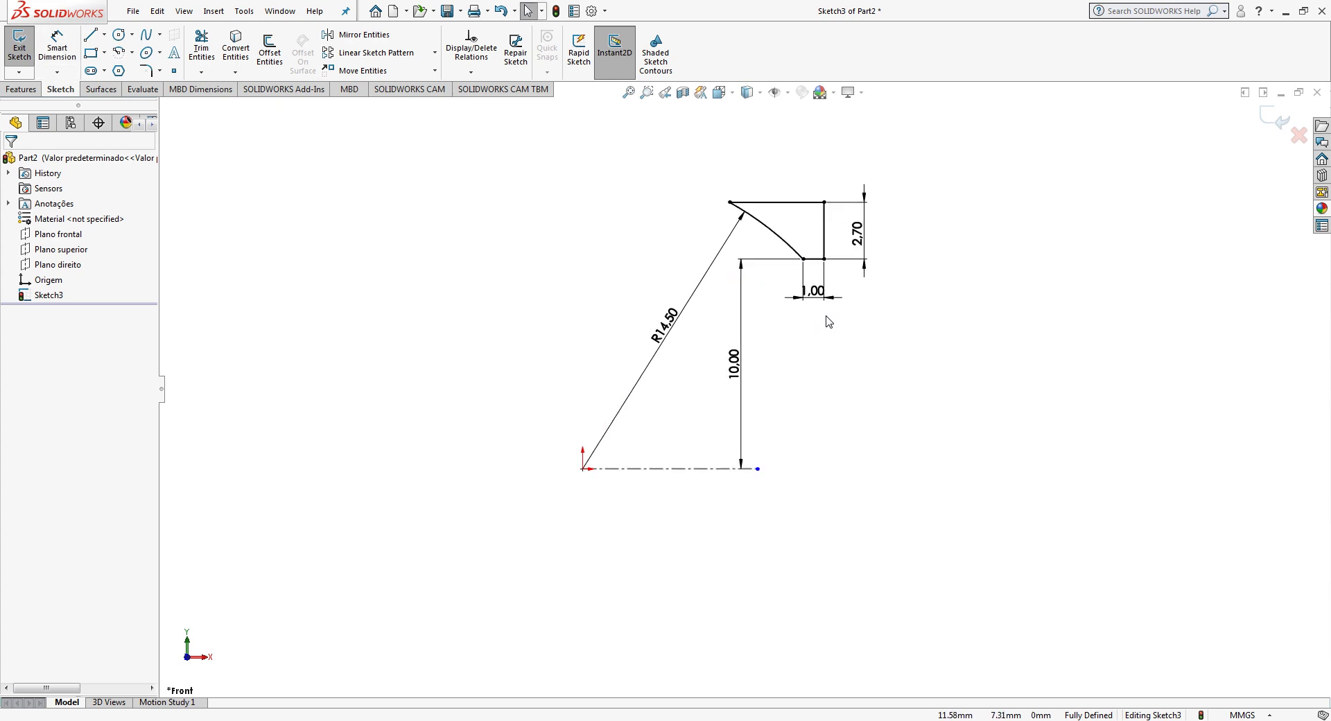
left_click(1274, 129)
Step: Revolve Sketch3 a full 360° about its centerline into a solid ring
left_click(39, 297)
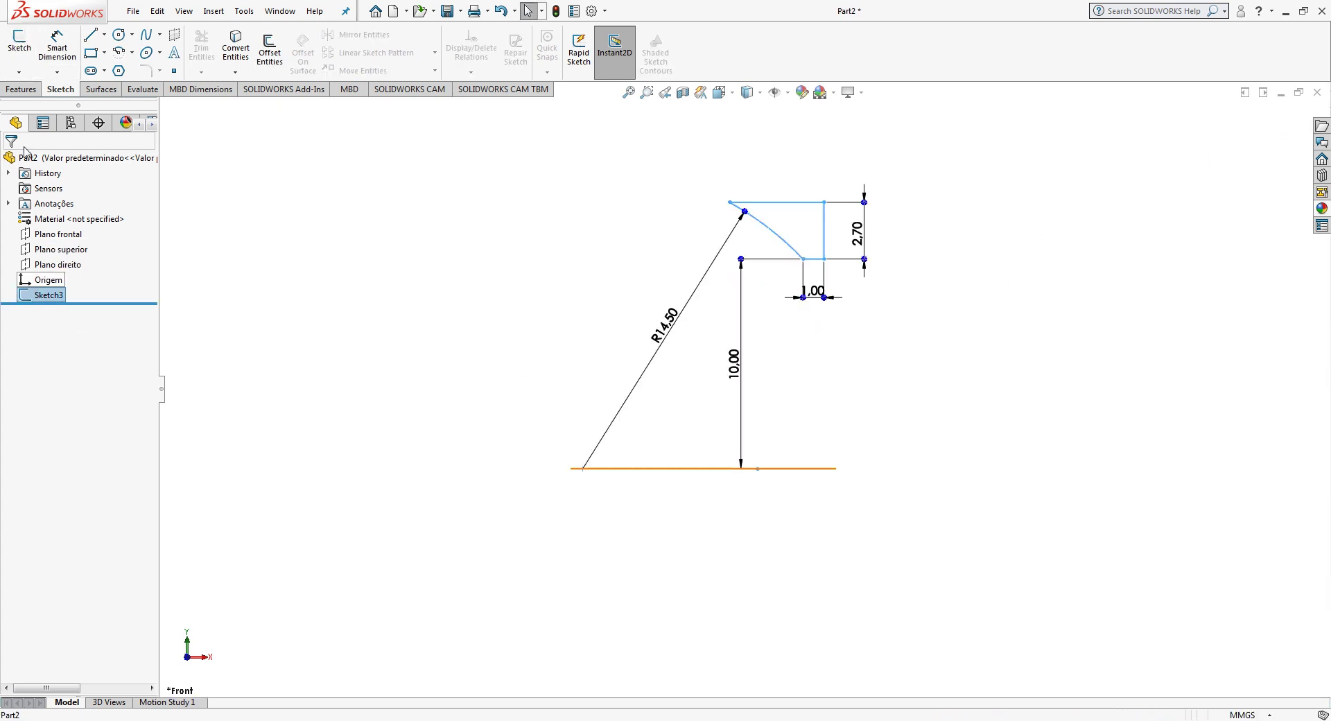
left_click(20, 90)
left_click(75, 61)
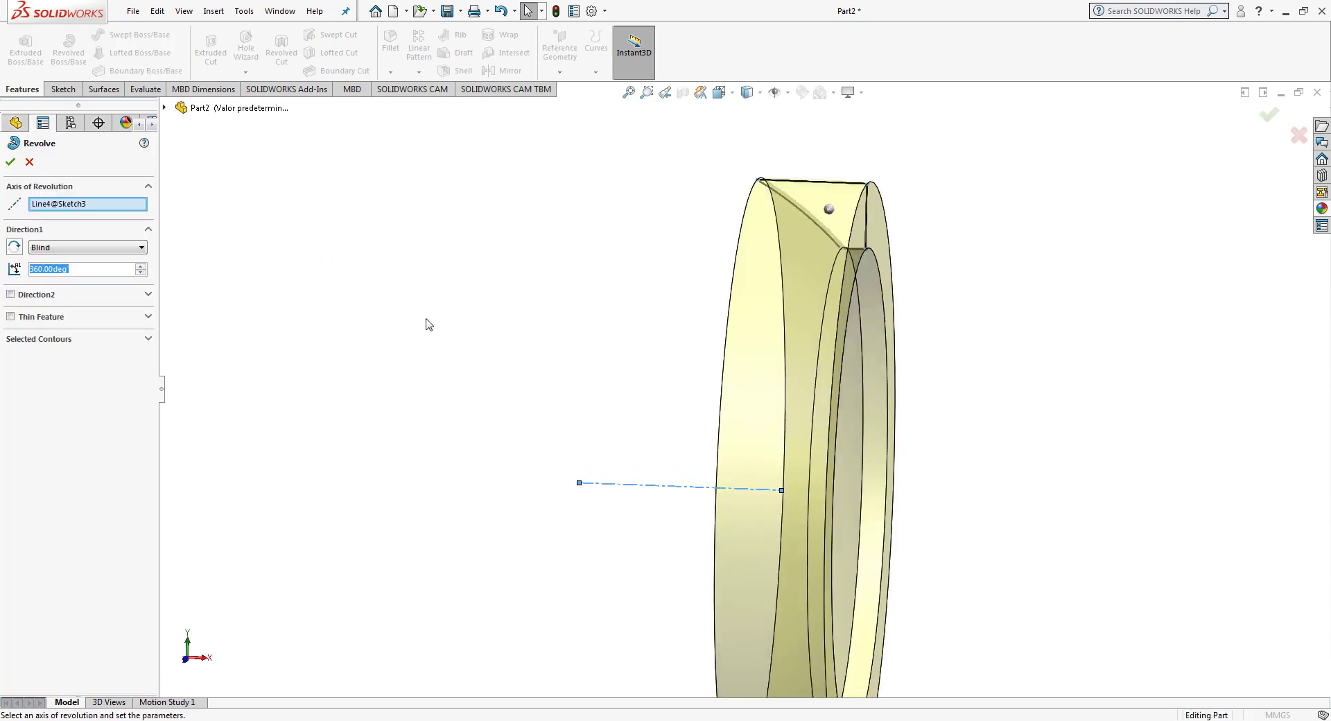
mouse_move(657, 455)
middle_mouse_down()
mouse_move(885, 576)
mouse_move(966, 532)
middle_mouse_up()
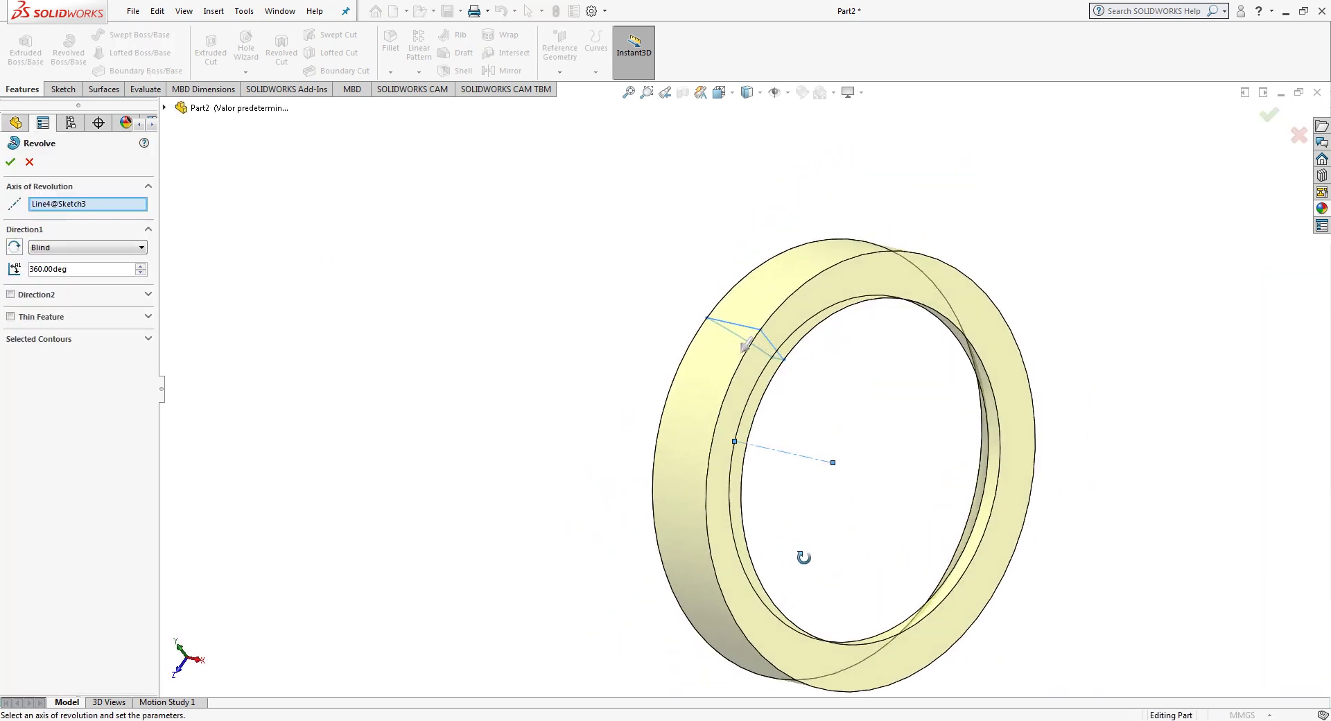
left_click(1270, 117)
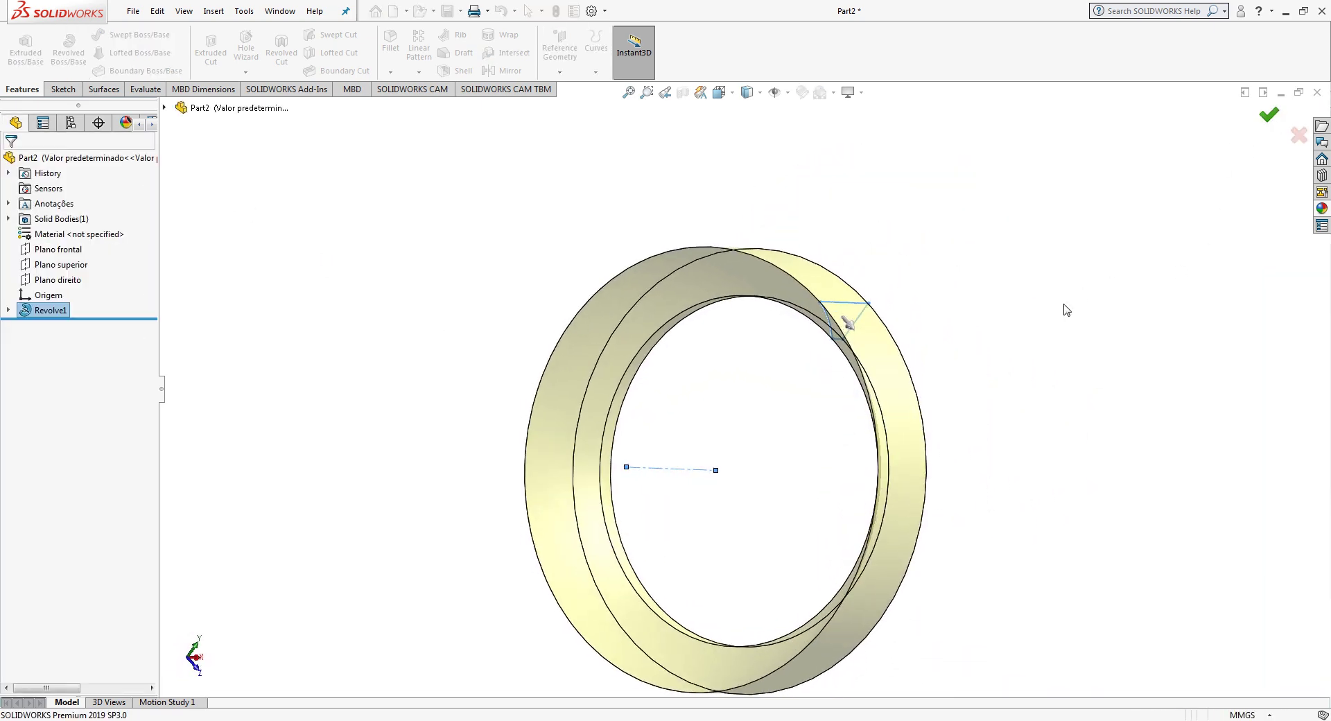
mouse_move(1063, 305)
middle_mouse_down()
mouse_move(946, 516)
mouse_move(873, 547)
middle_mouse_up()
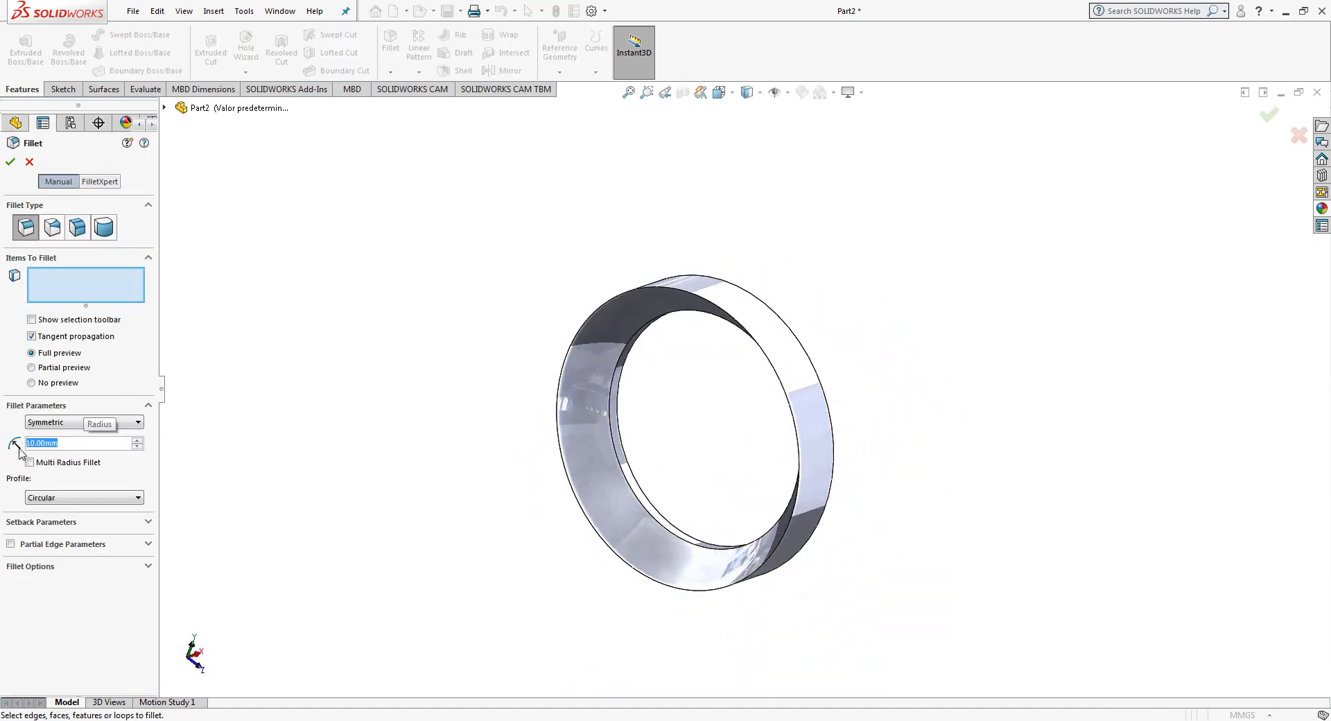
Step: Fillet the ring's inner front edge with a 0.8 mm radius
type("0.8")
key("Return")
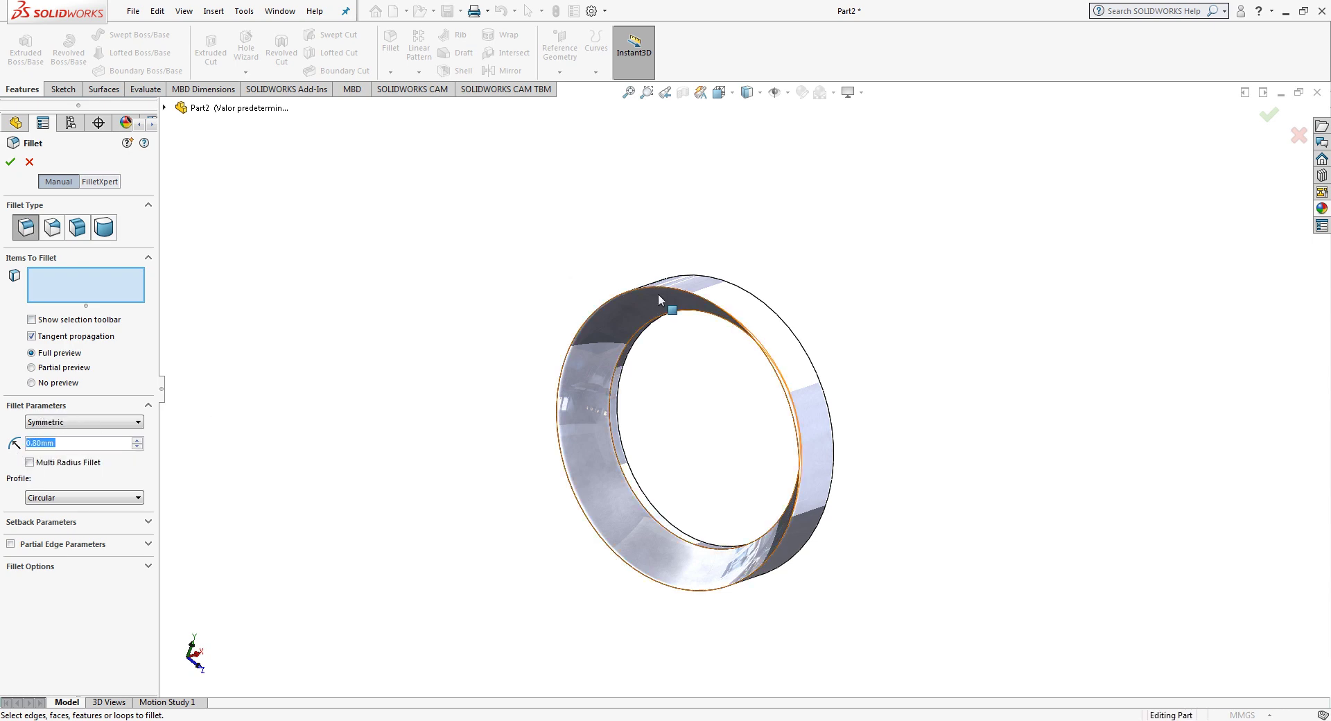
left_click(668, 289)
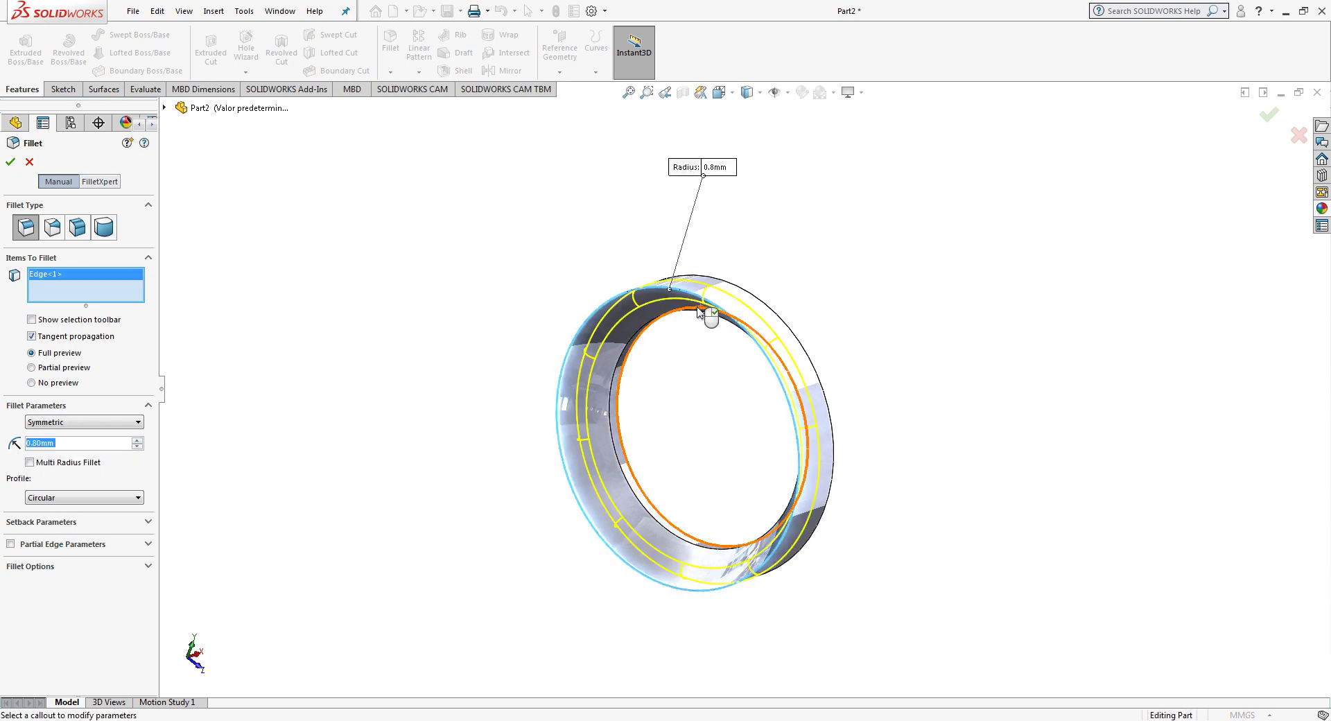
left_click(1269, 115)
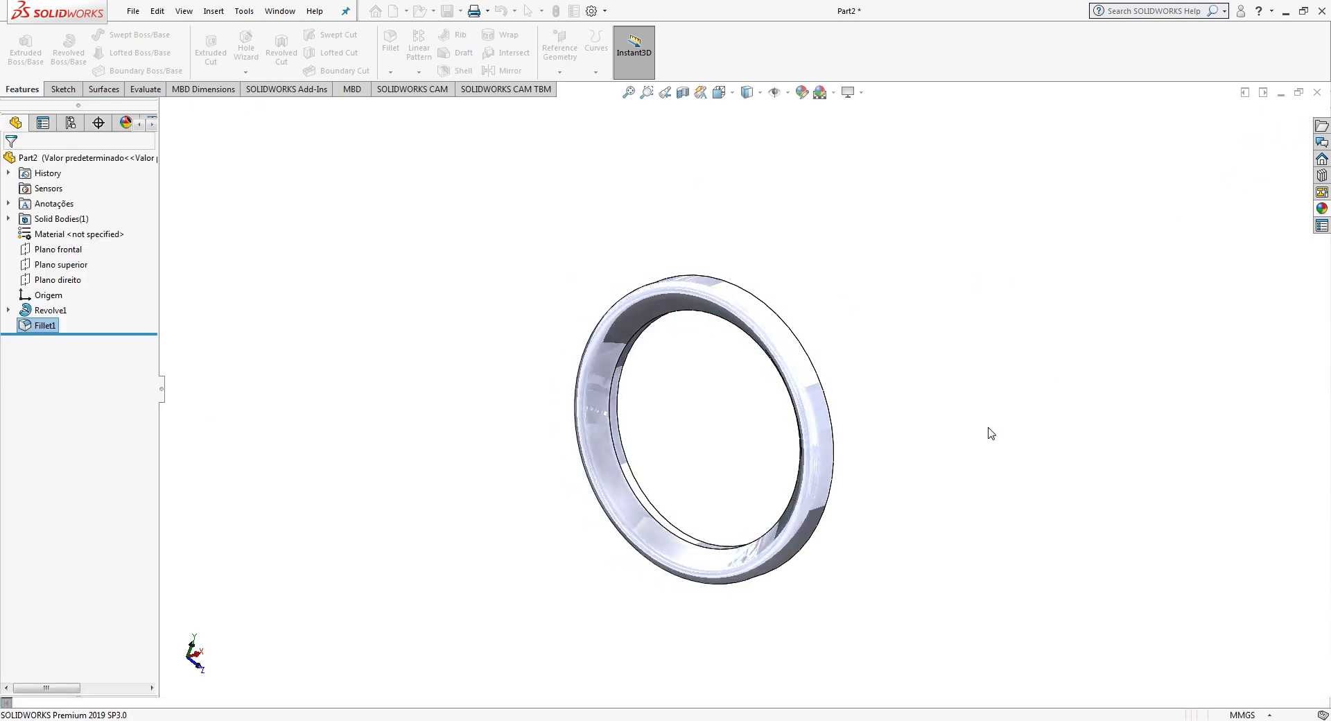
Step: Apply the cream soft touch plastic appearance from Plastic > Soft Touch to the ring
left_click(1319, 211)
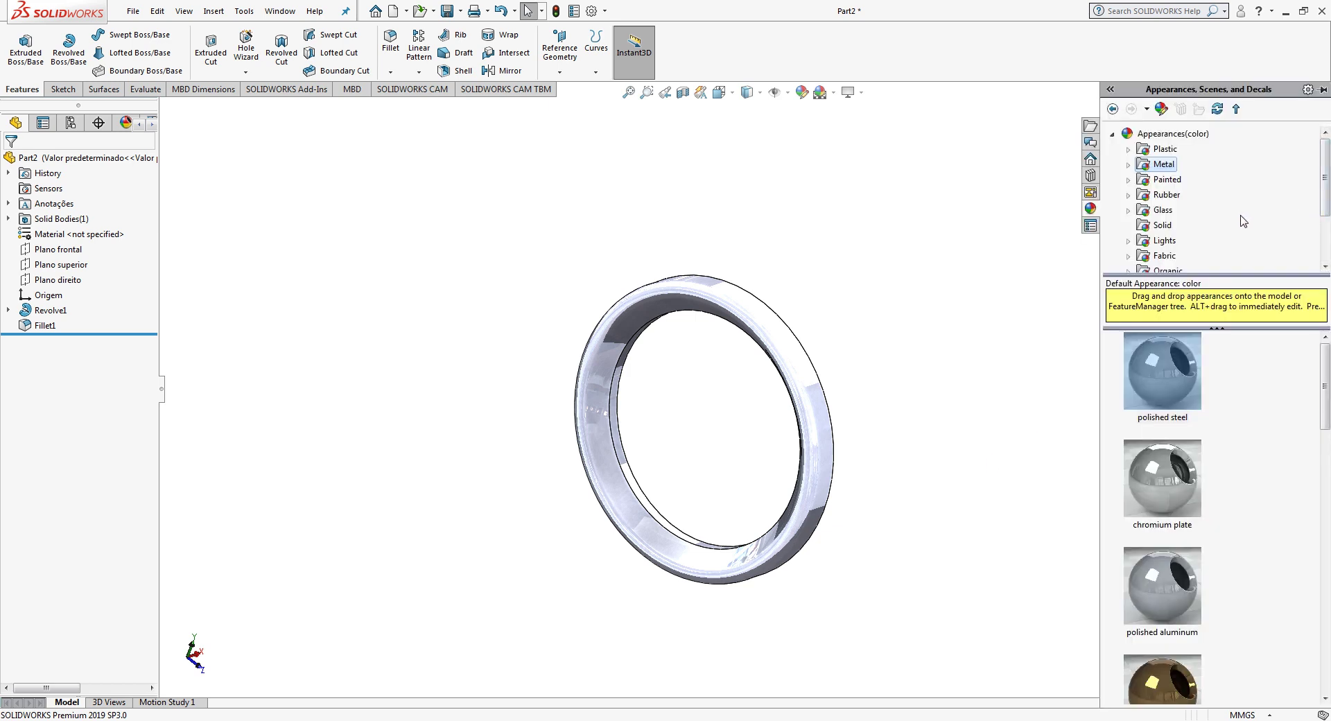
left_click(1163, 153)
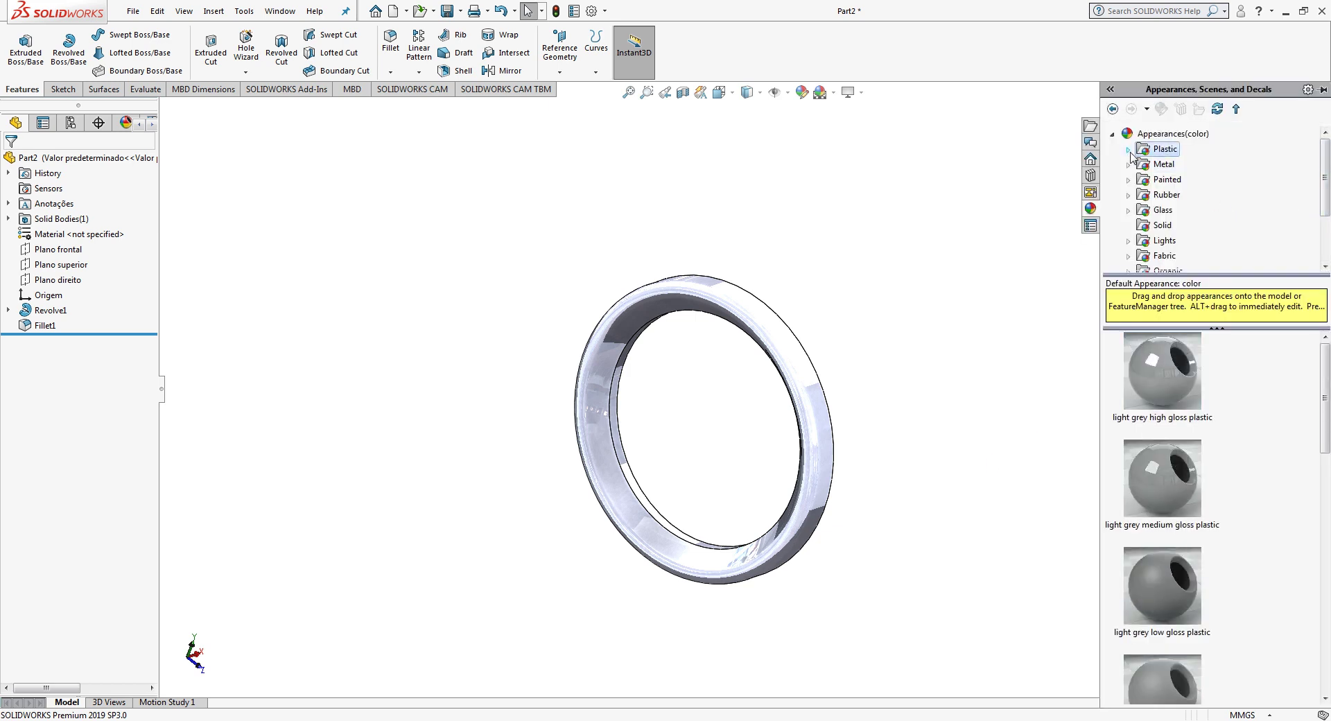
left_click(1129, 151)
left_click(1197, 199)
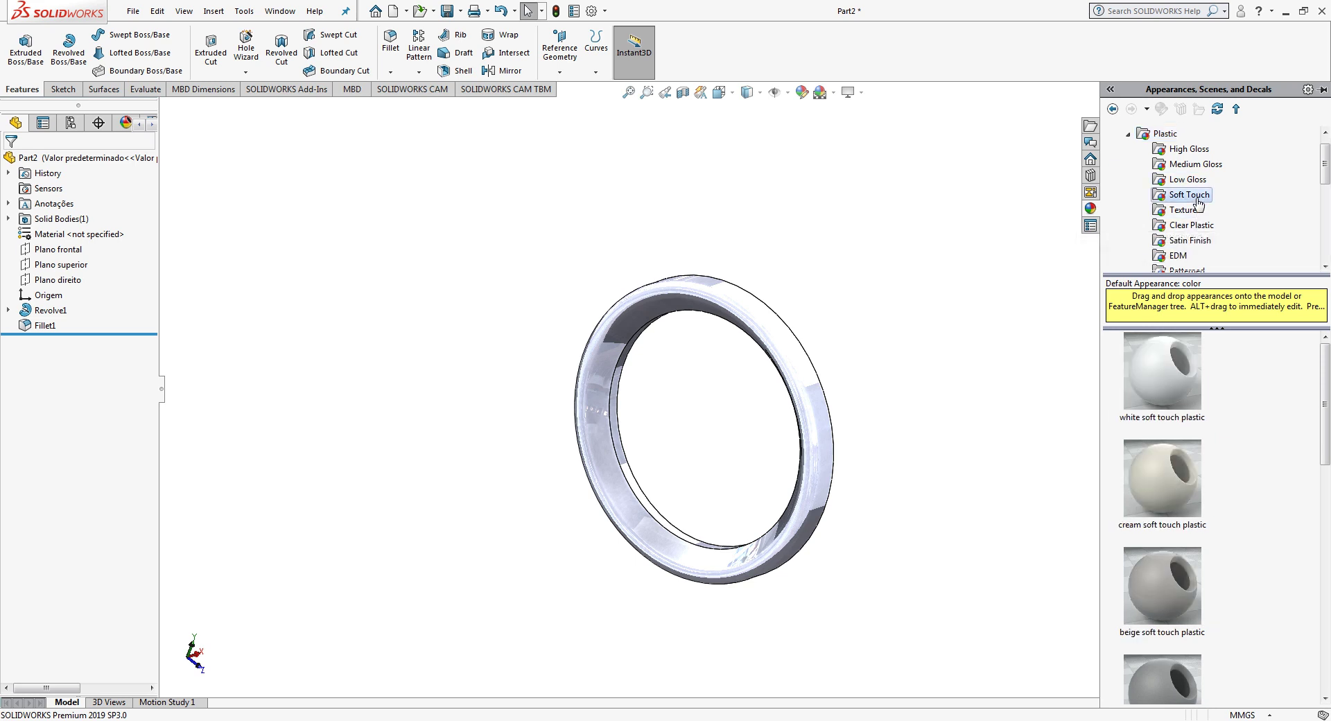
double_click(1176, 459)
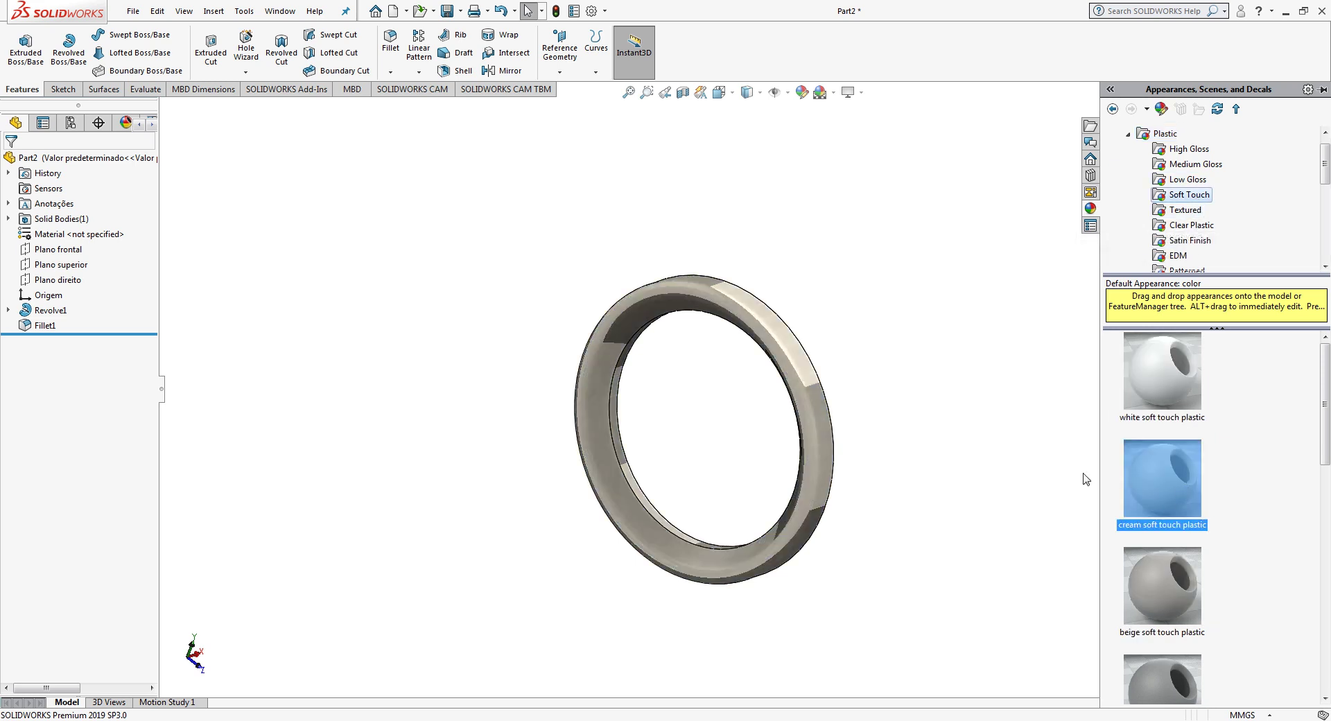
mouse_move(942, 431)
middle_mouse_down()
mouse_move(914, 425)
mouse_move(947, 393)
middle_mouse_up()
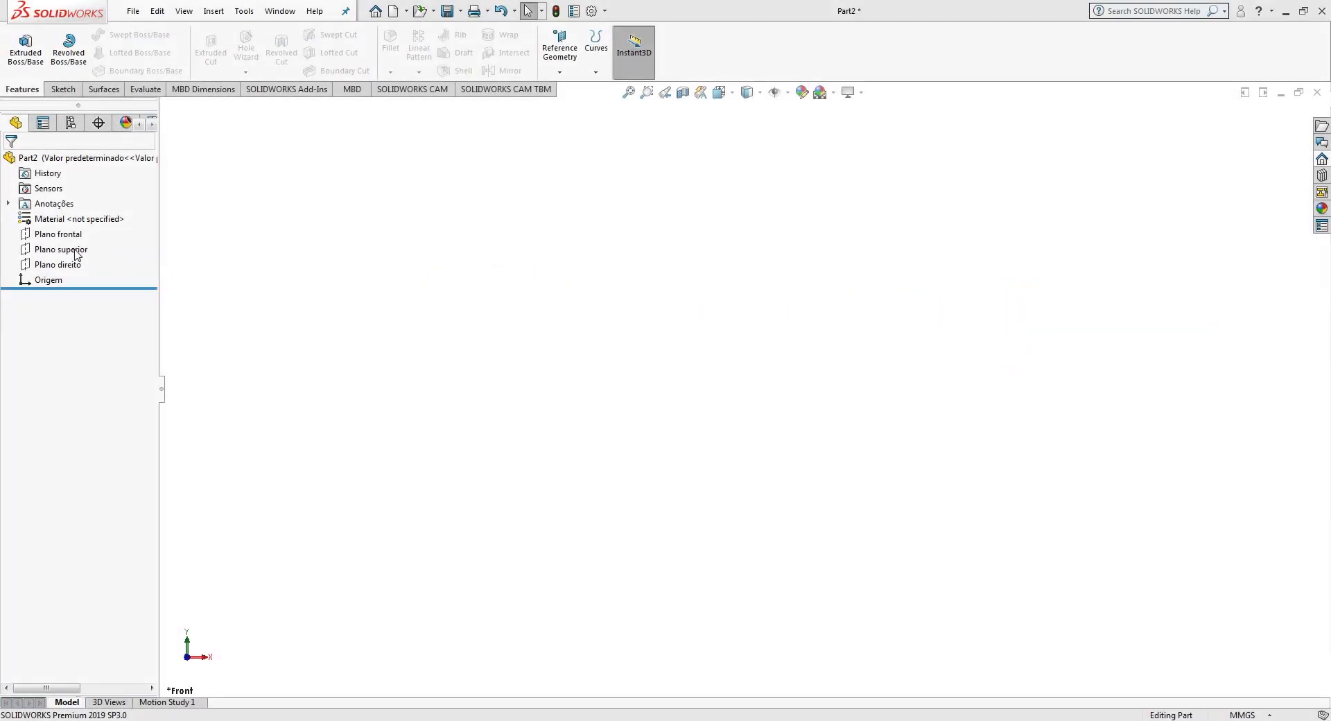
Step: Draw two concentric circles centred on the origin on Plano superior
left_click(63, 251)
left_click(61, 89)
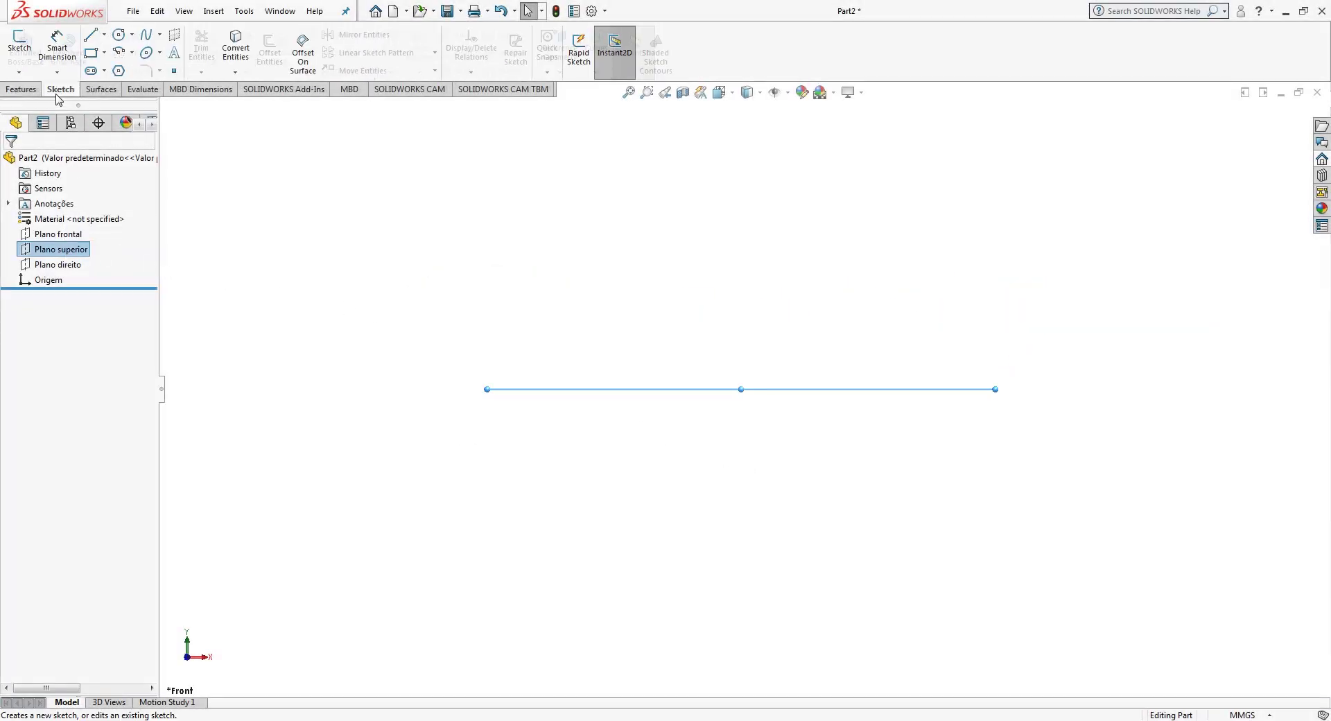
left_click(119, 34)
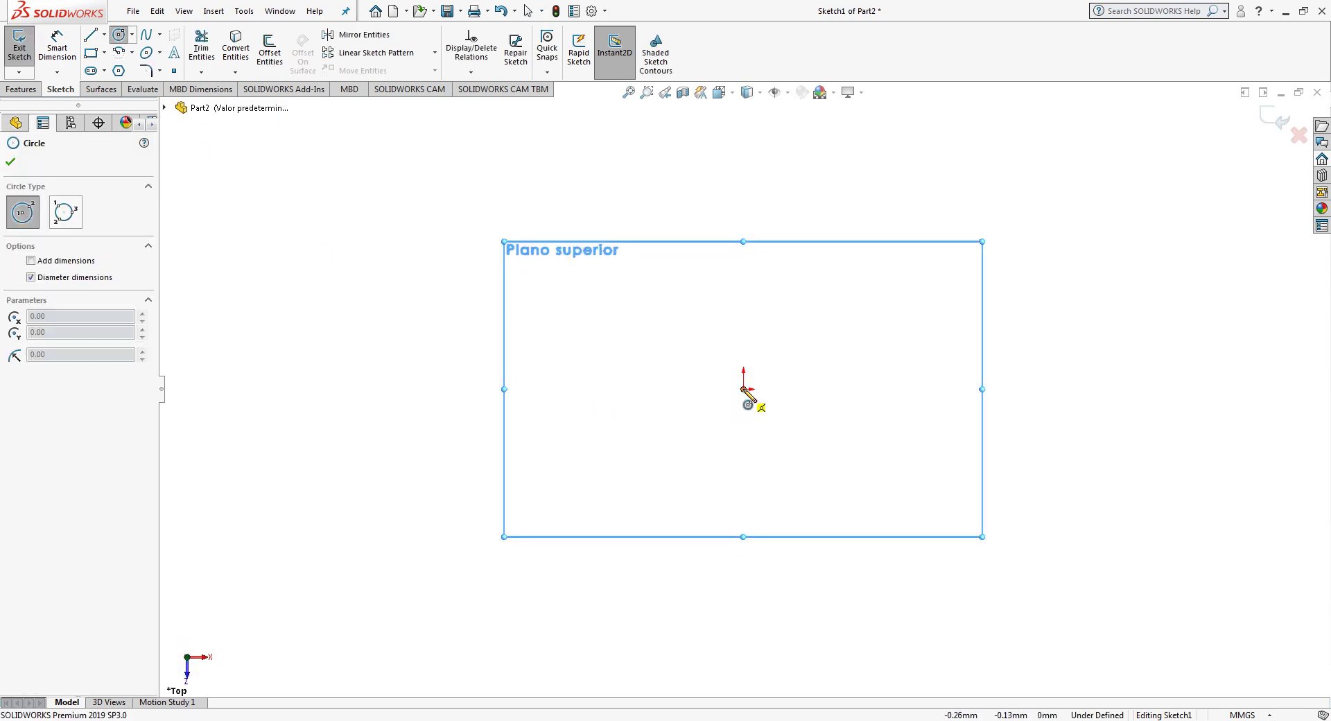
left_click(743, 389)
left_click(824, 382)
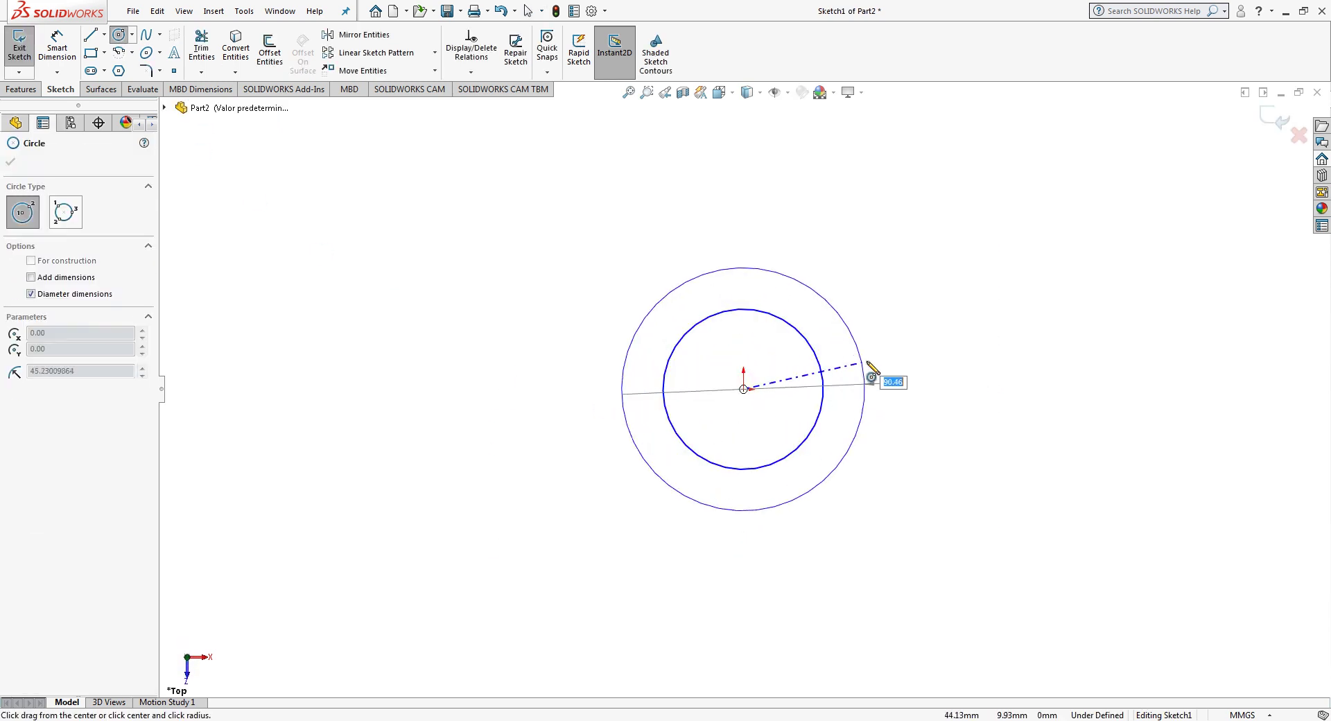
left_click(876, 383)
key("Escape")
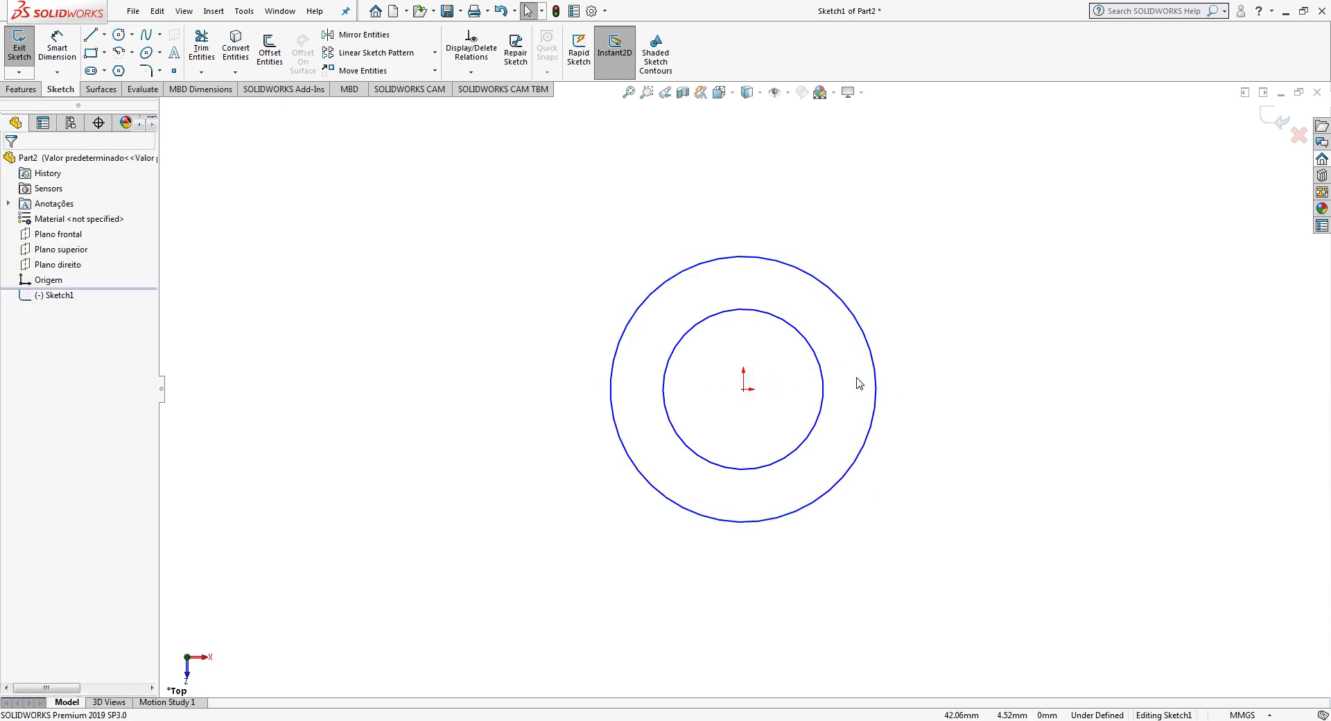
Step: Dimension the inner circle to 6 mm and the outer to 9 mm diameter, then exit the sketch
left_click(75, 53)
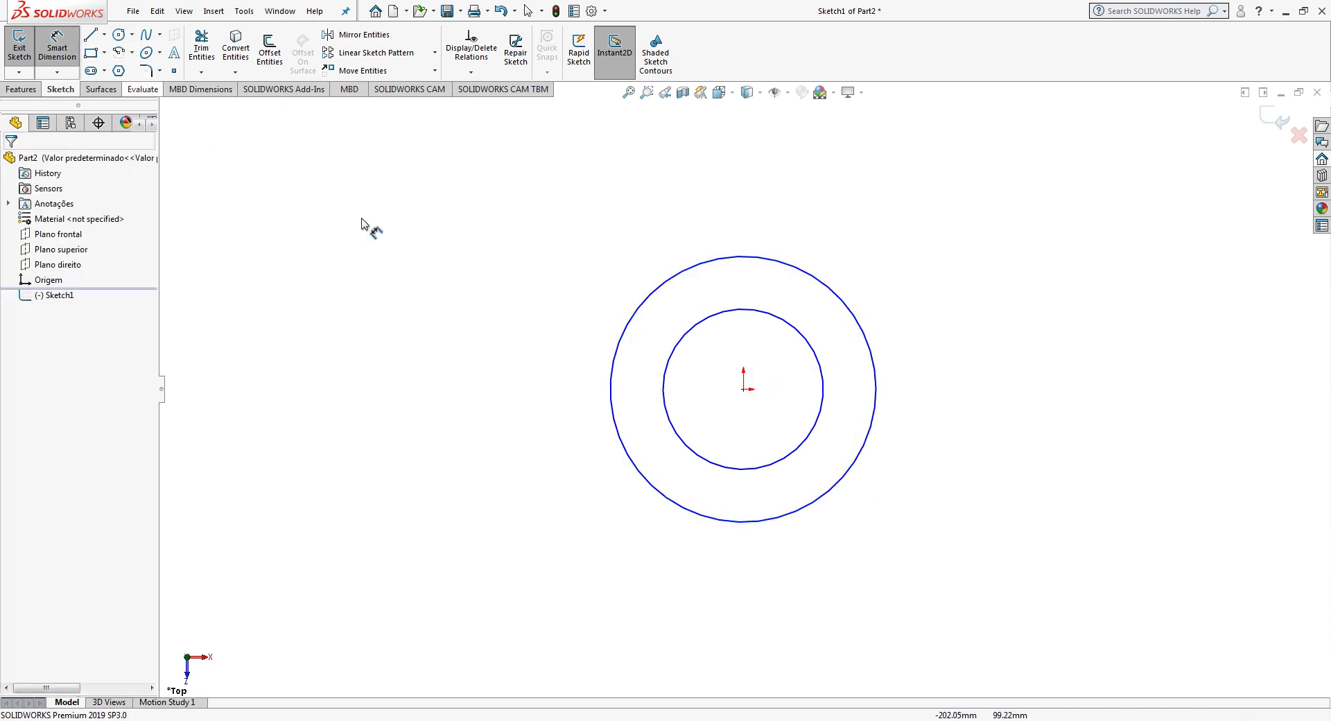
left_click(824, 405)
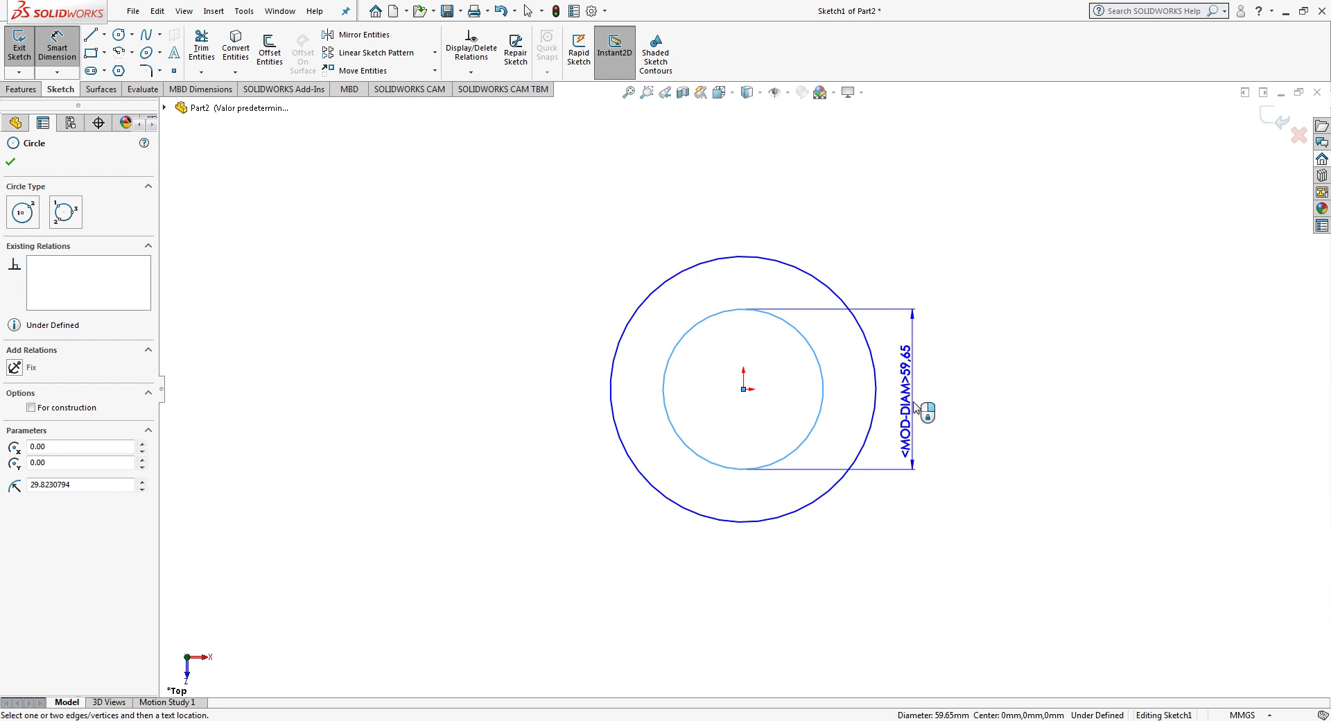
left_click(915, 406)
left_click(914, 406)
type("6")
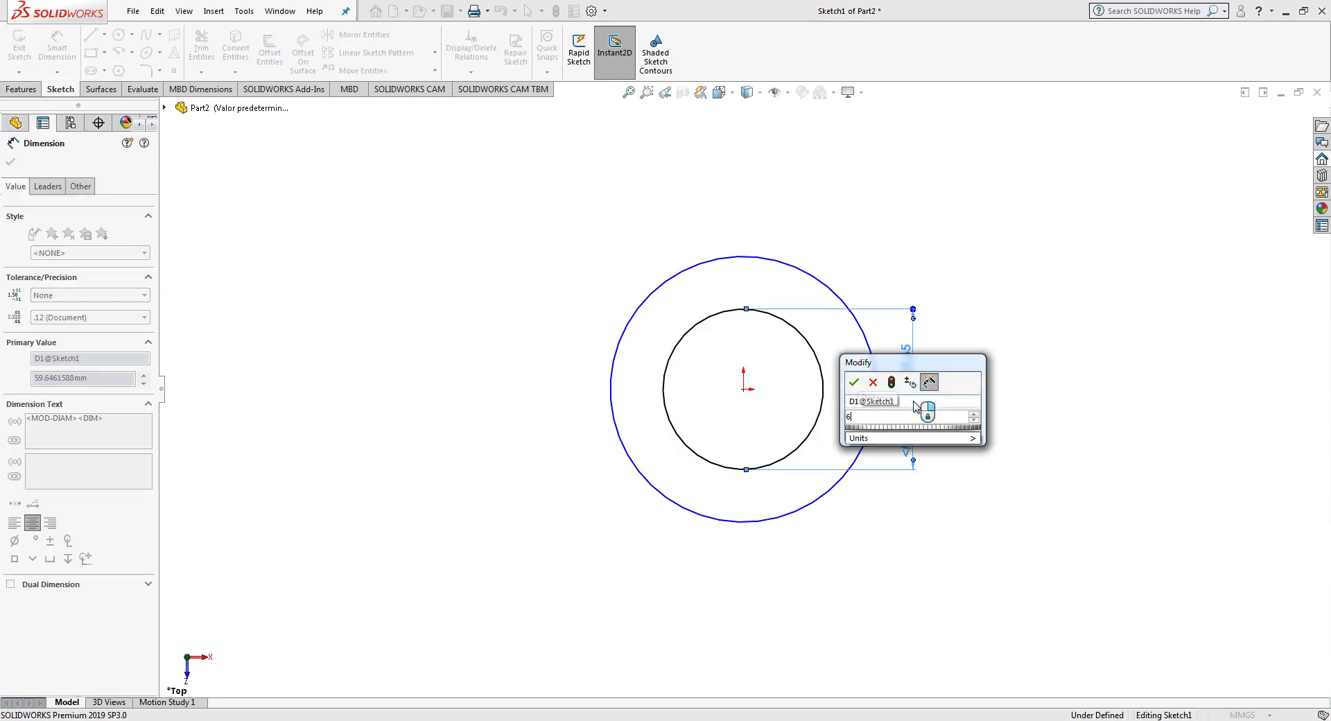
key("Return")
left_click(784, 267)
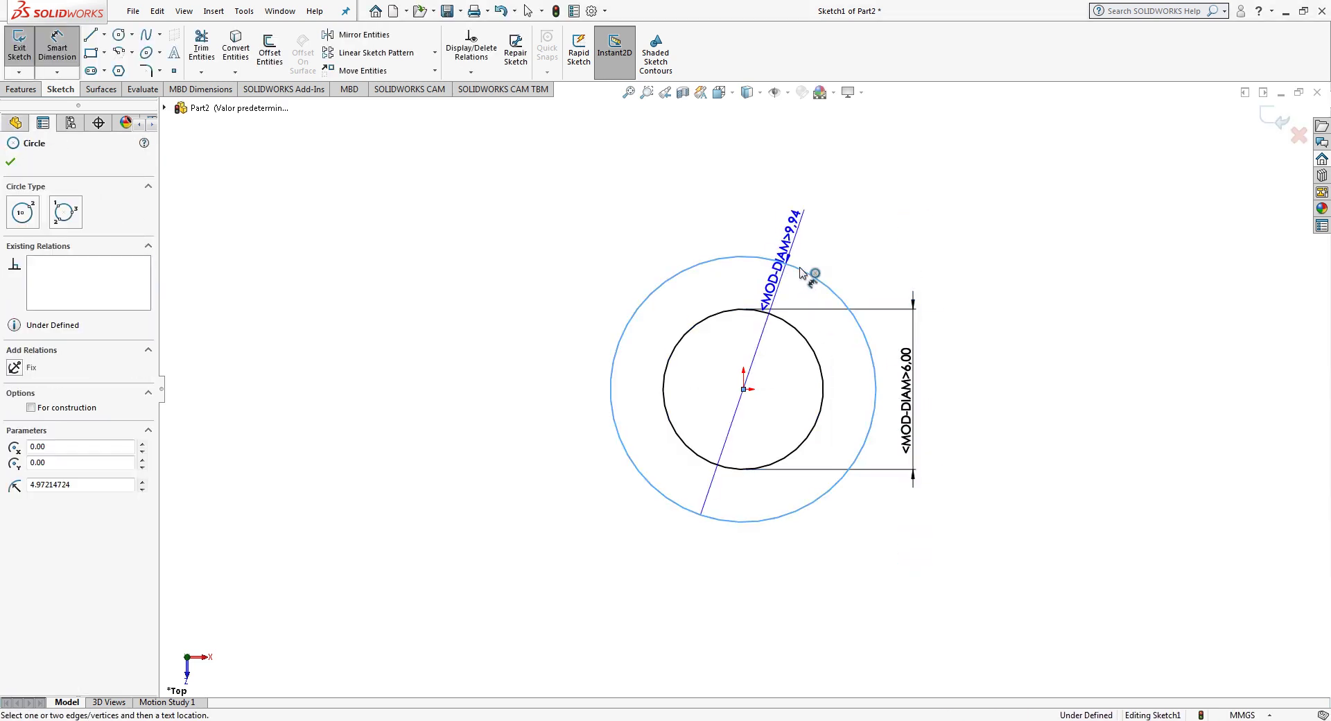
left_click(968, 406)
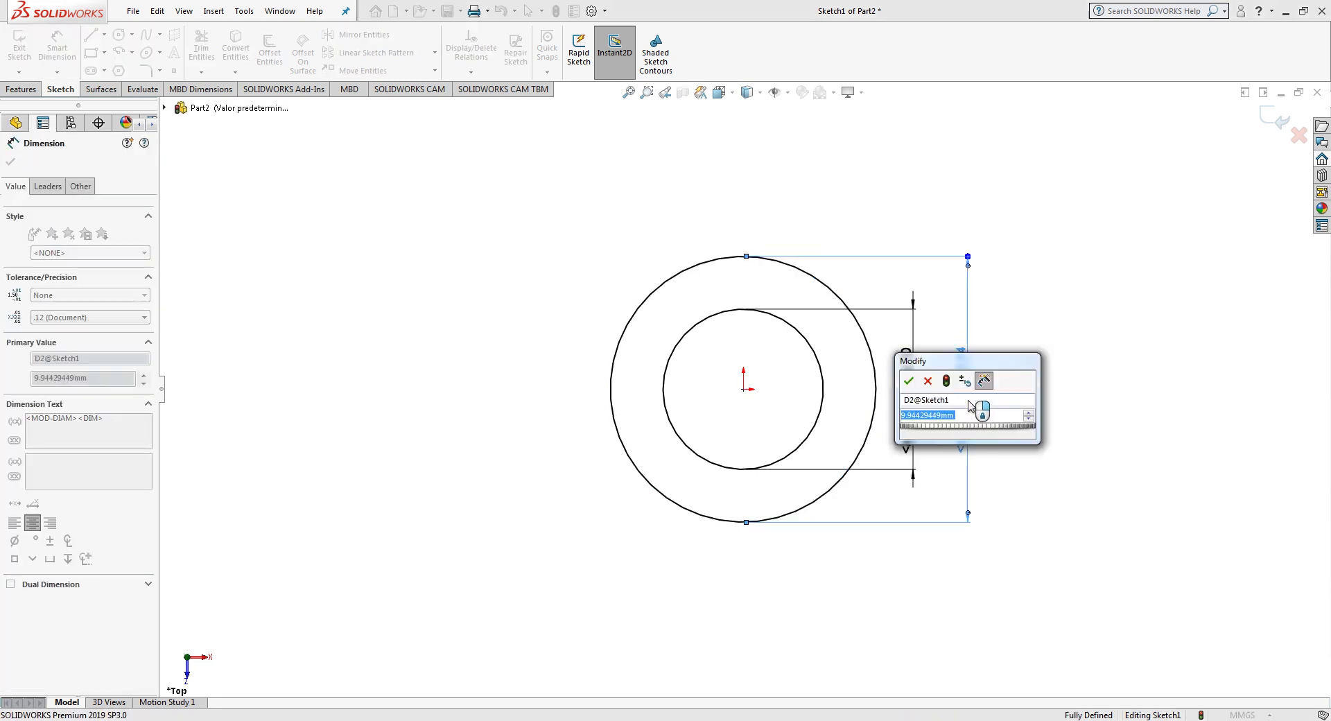
type("9")
key("Return")
key("Escape")
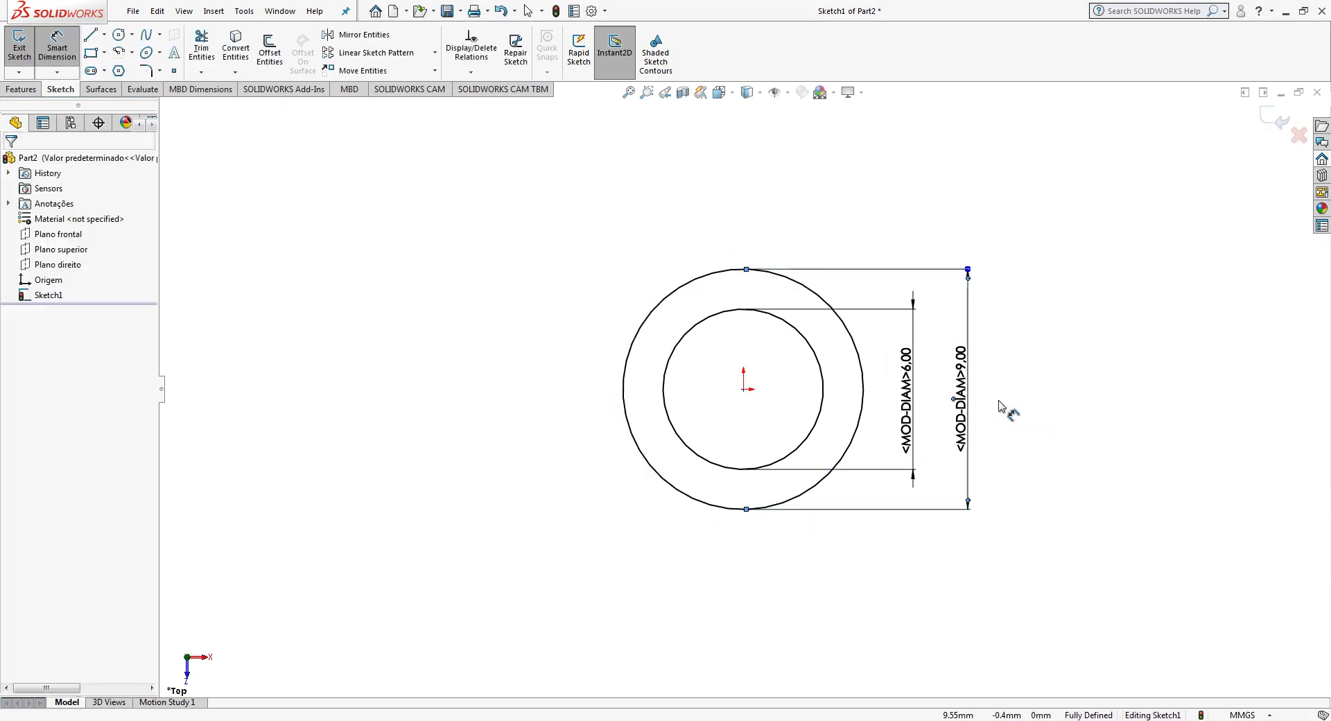
key("ctrl+b")
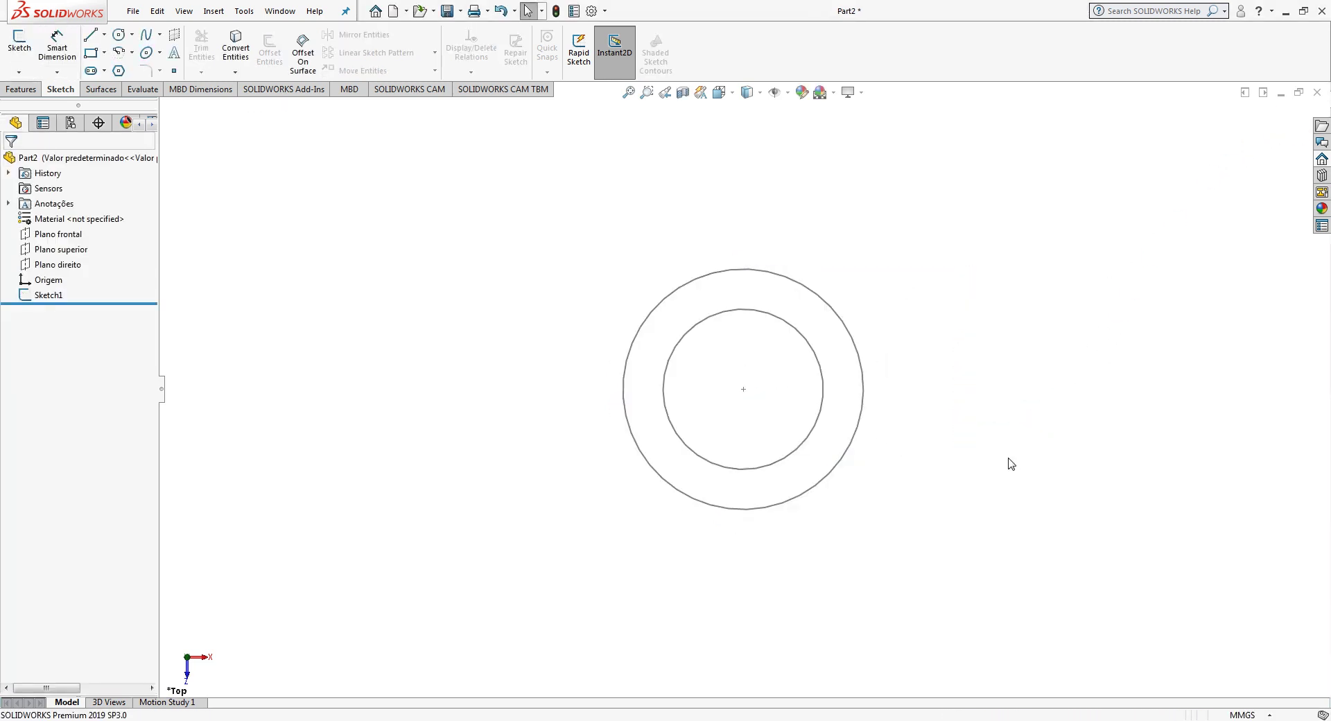
Step: Extrude Sketch1 3 mm into a flat washer
left_click(34, 296)
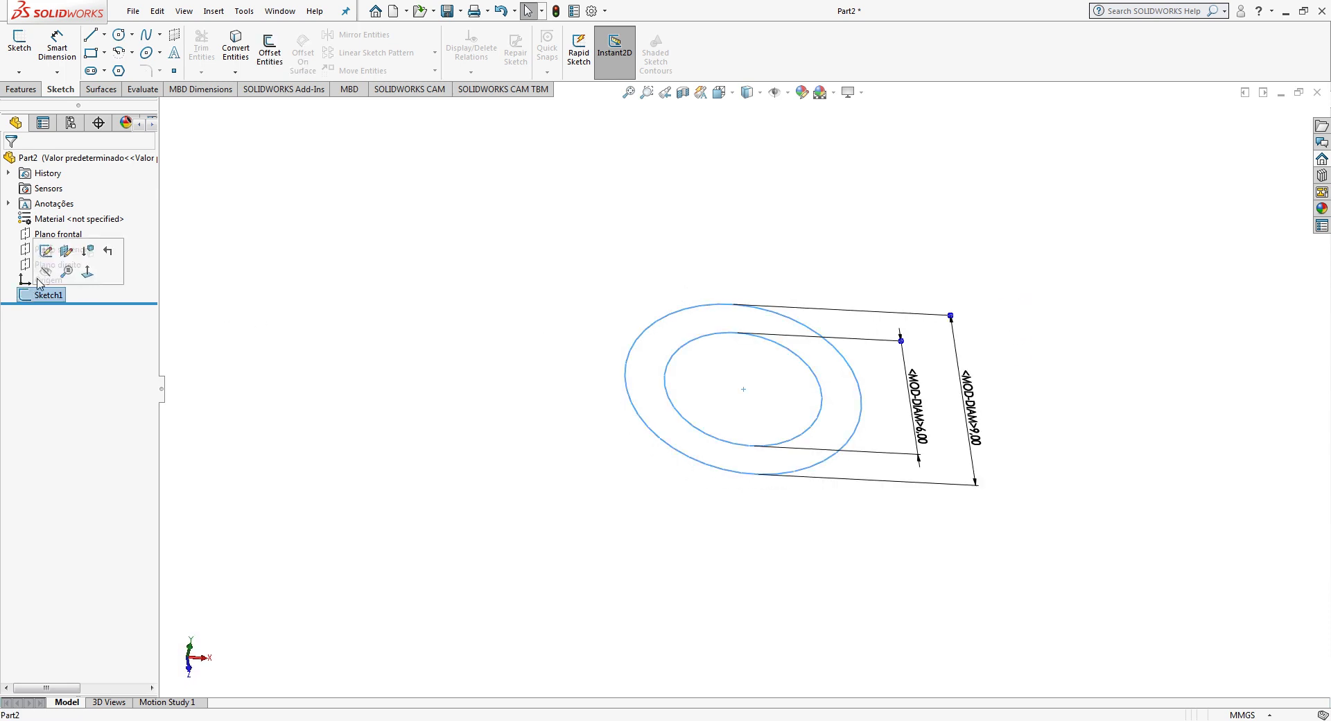
left_click(19, 90)
left_click(28, 61)
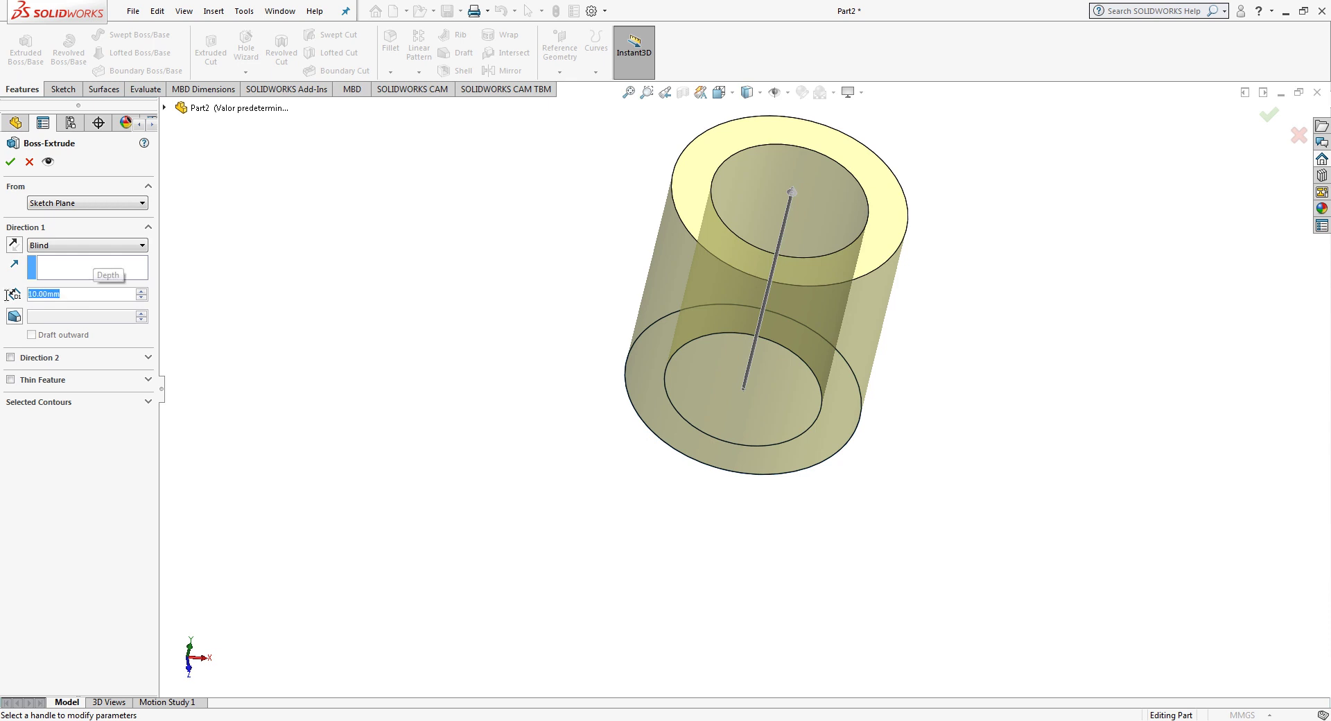
type("3")
key("Return")
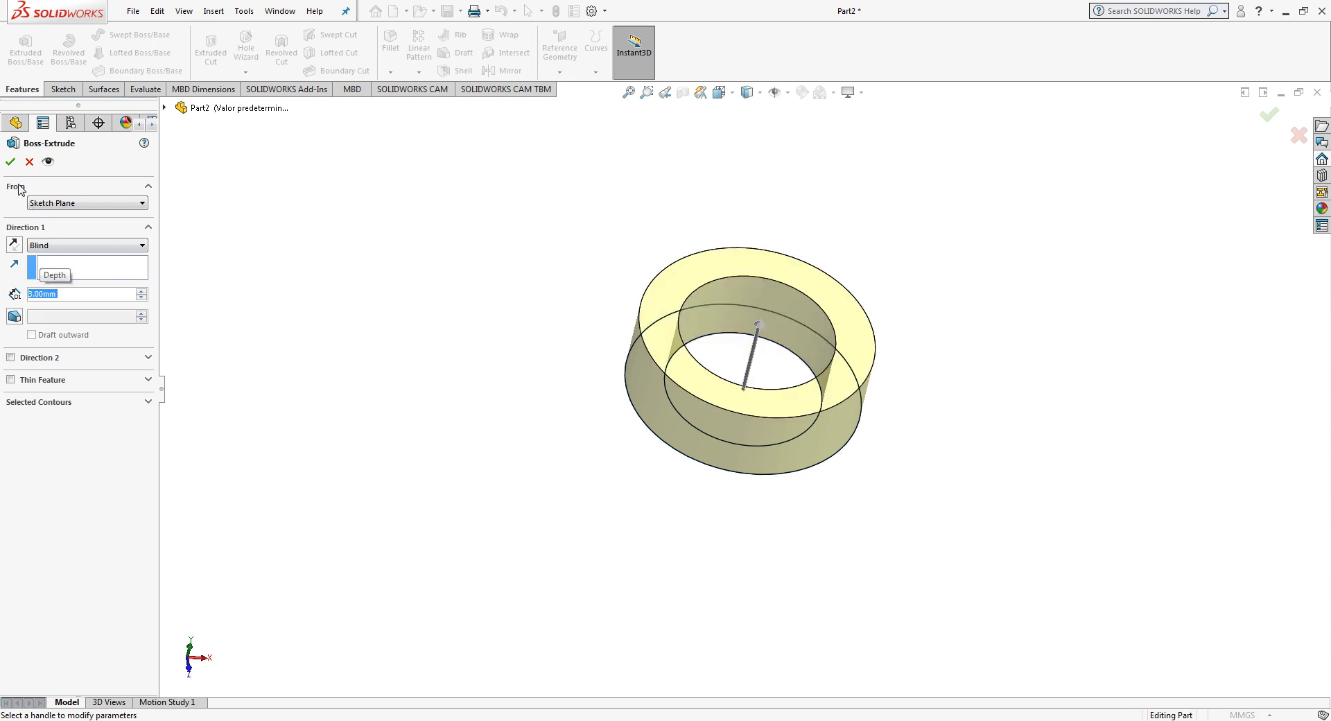
key("Return")
mouse_move(564, 418)
middle_mouse_down()
mouse_move(992, 469)
mouse_move(979, 473)
mouse_move(1023, 451)
middle_mouse_up()
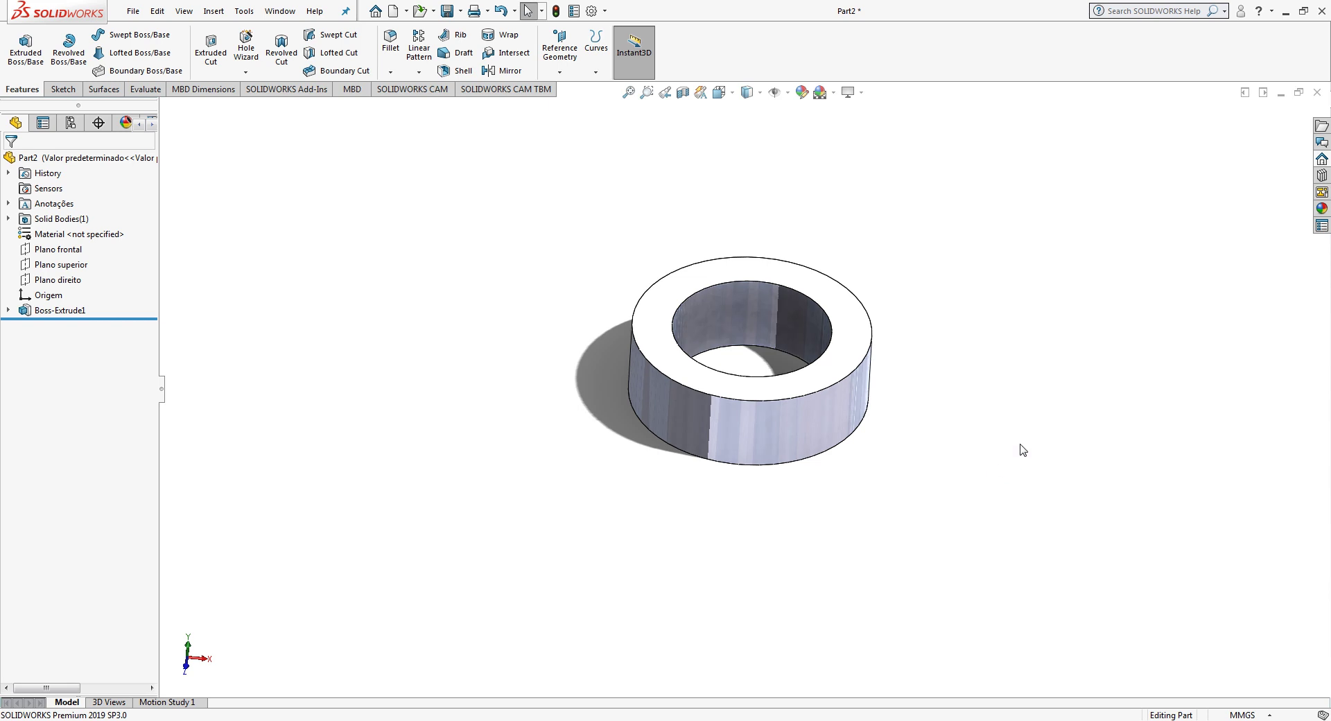
Step: Give the washer the cream soft touch plastic appearance
left_click(1323, 214)
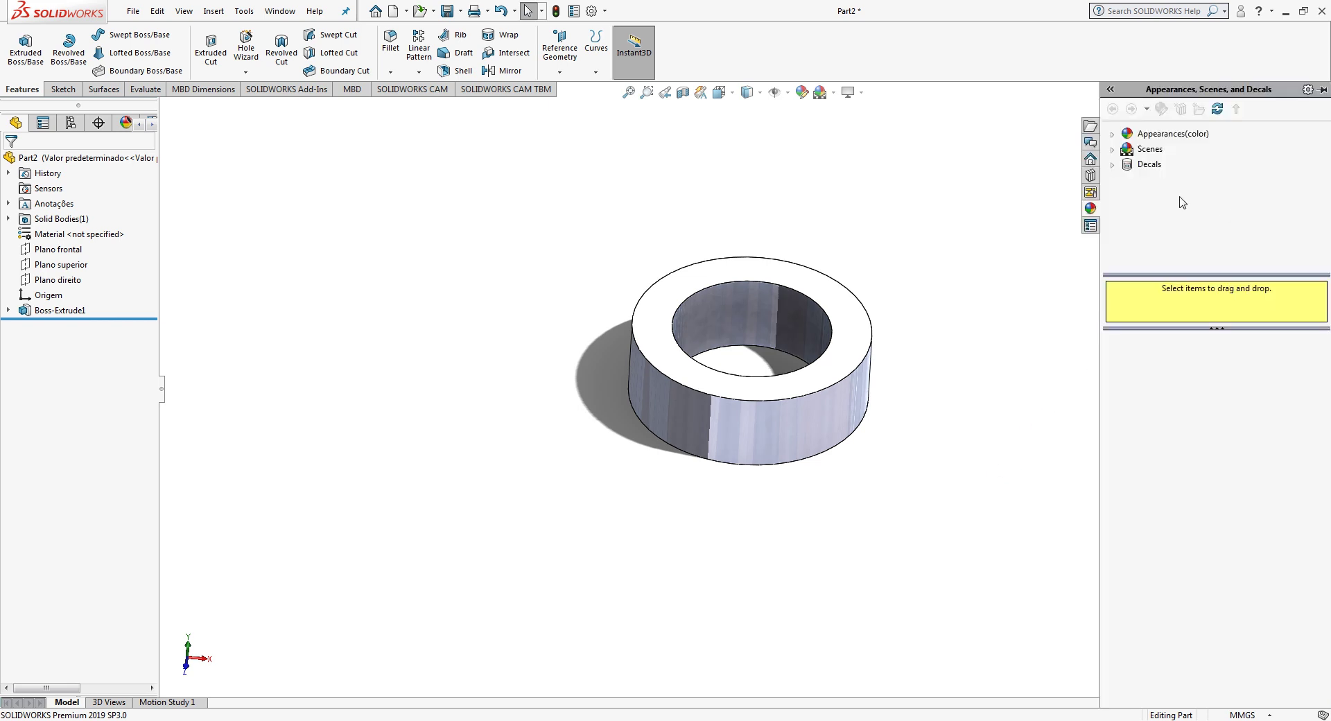
left_click(1113, 135)
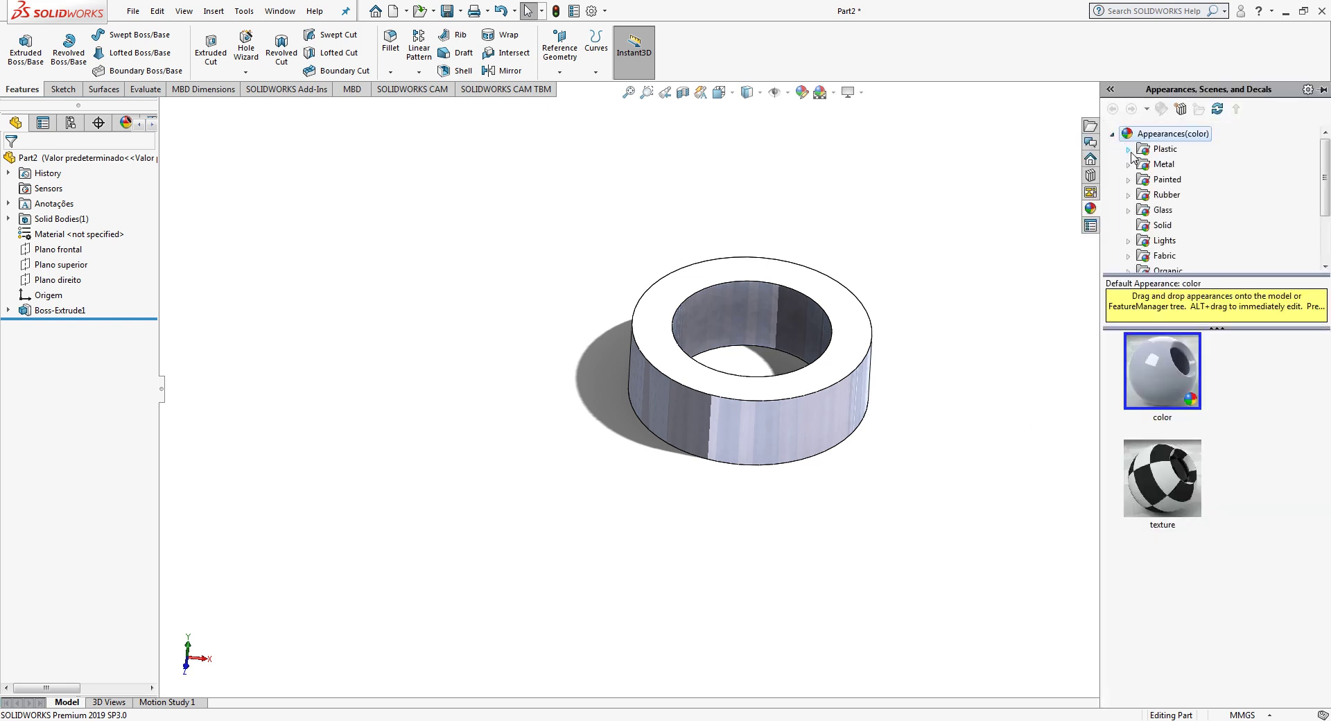
left_click(1129, 151)
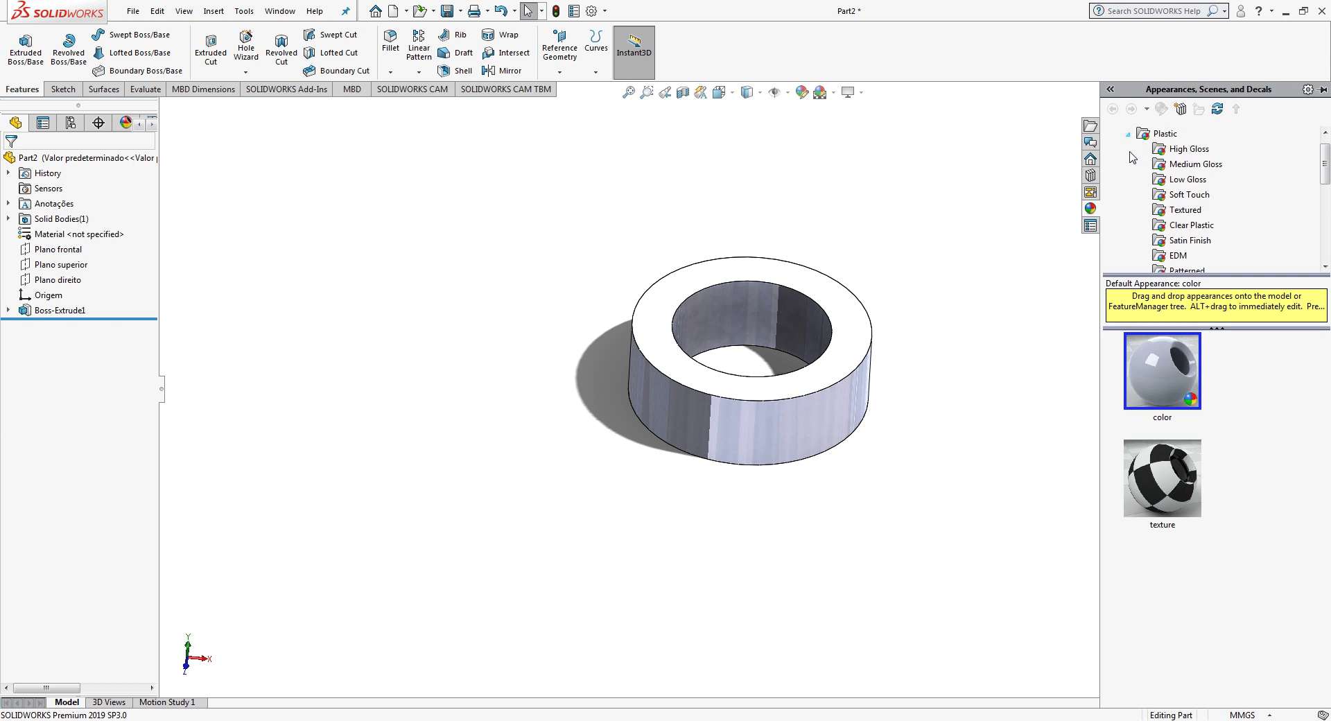
left_click(1192, 201)
double_click(1164, 502)
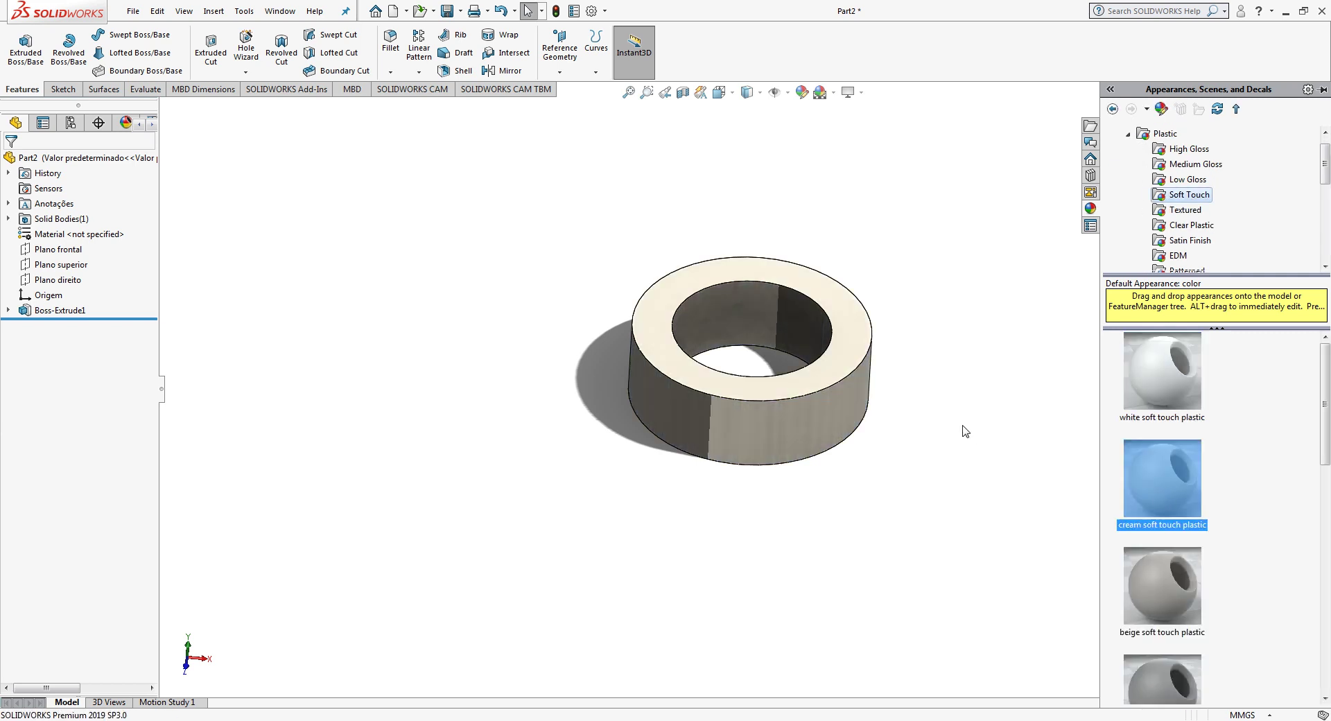
mouse_move(968, 394)
middle_mouse_down()
mouse_move(925, 350)
mouse_move(926, 407)
middle_mouse_up()
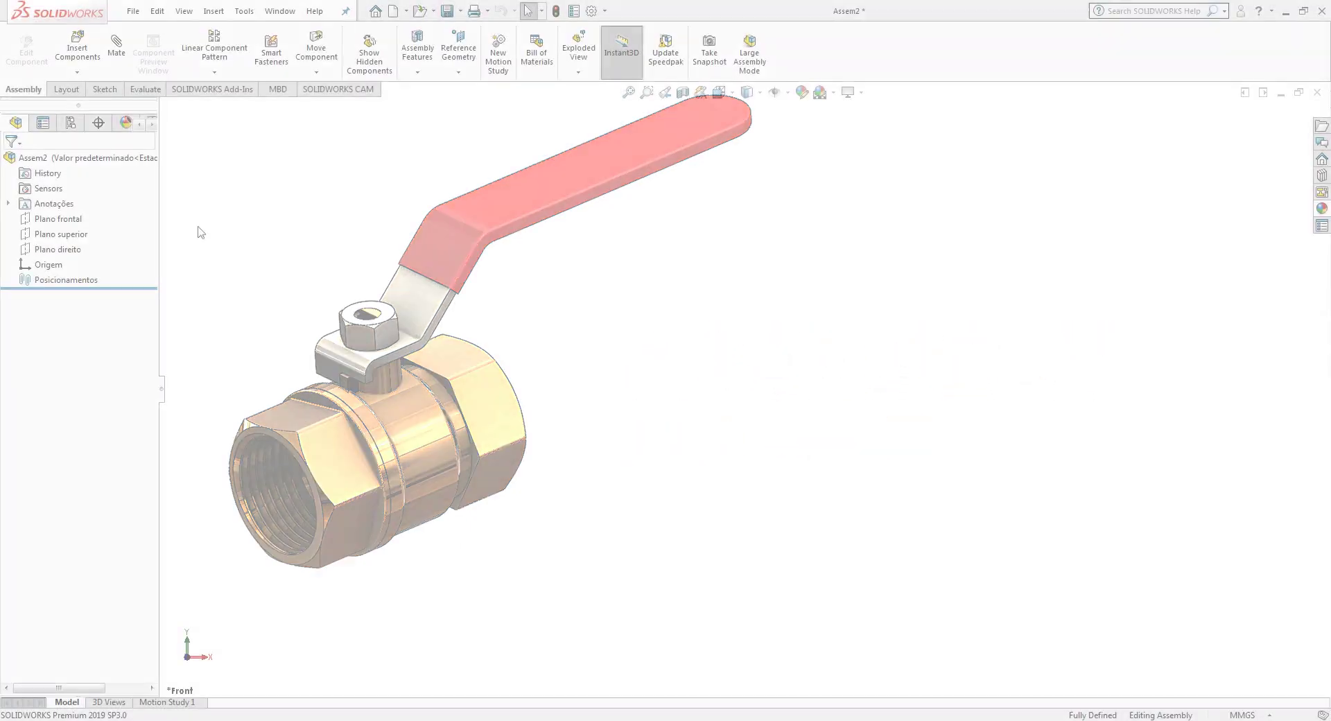
Step: Insert part P2 as the fixed valve body, then place part P1 to its left
left_click(63, 55)
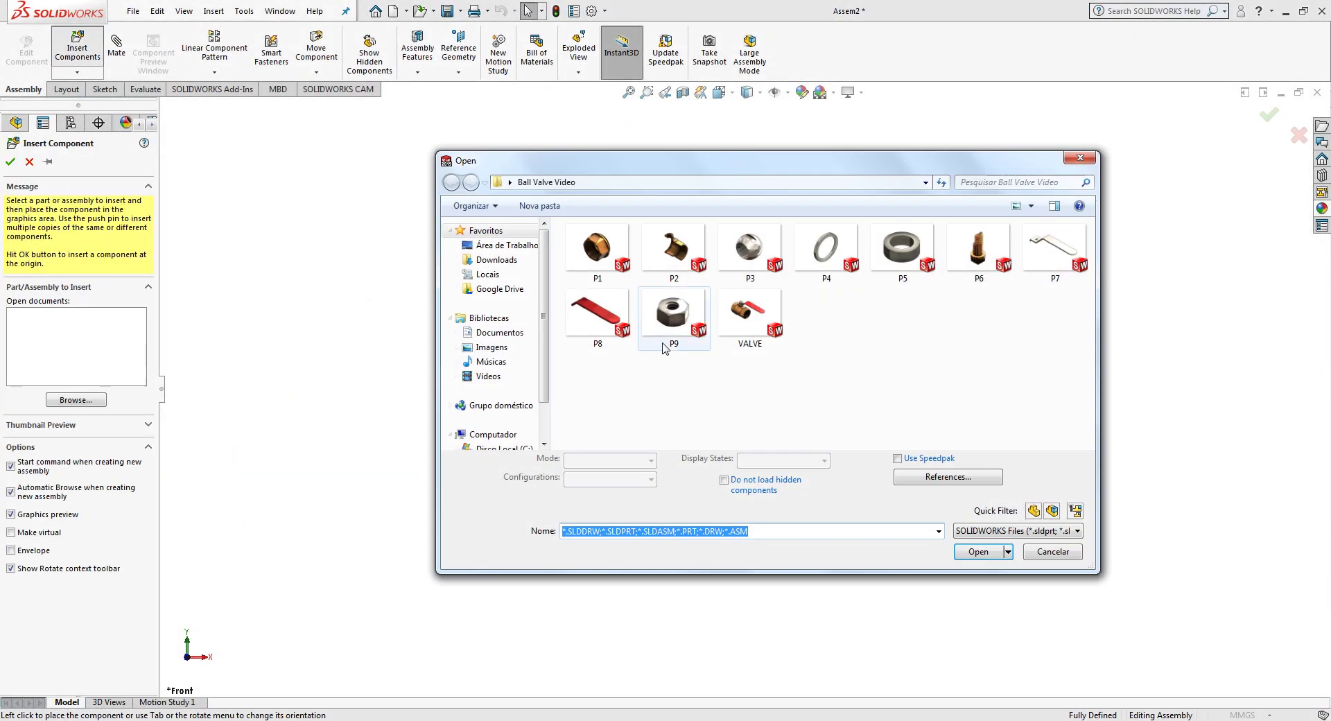
double_click(687, 265)
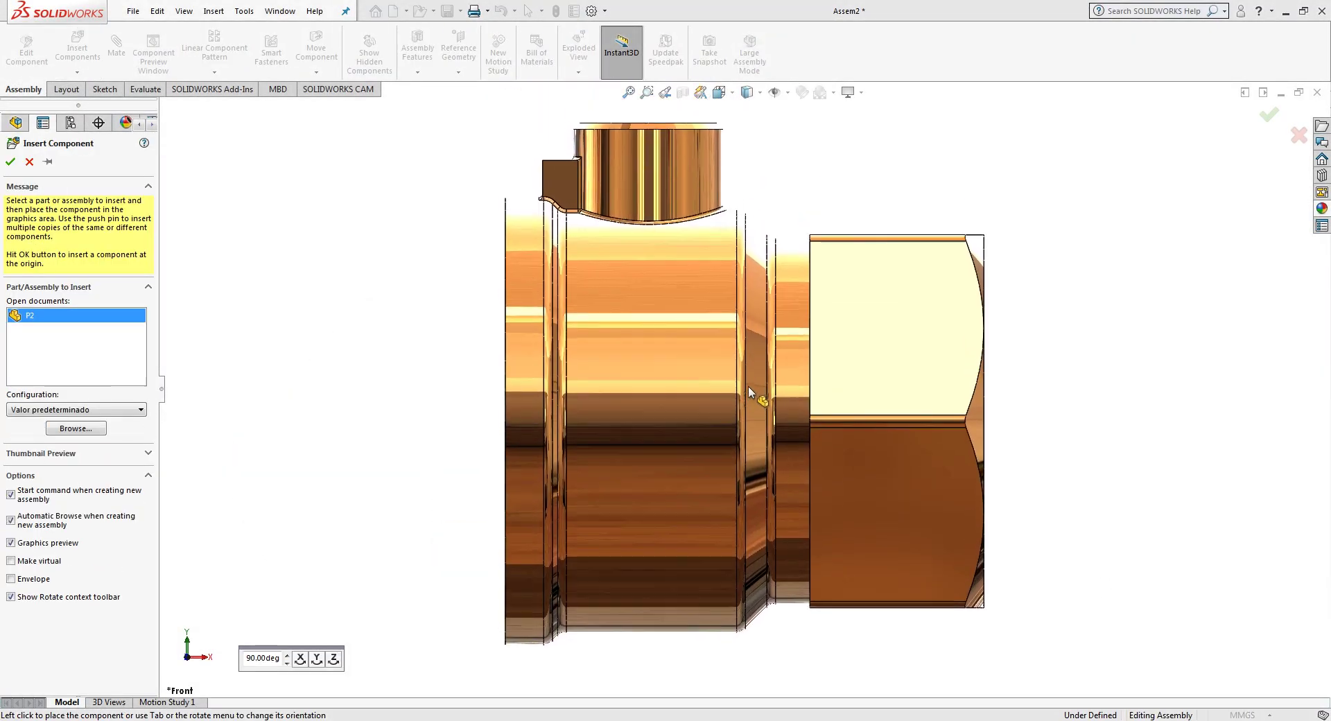
left_click(686, 441)
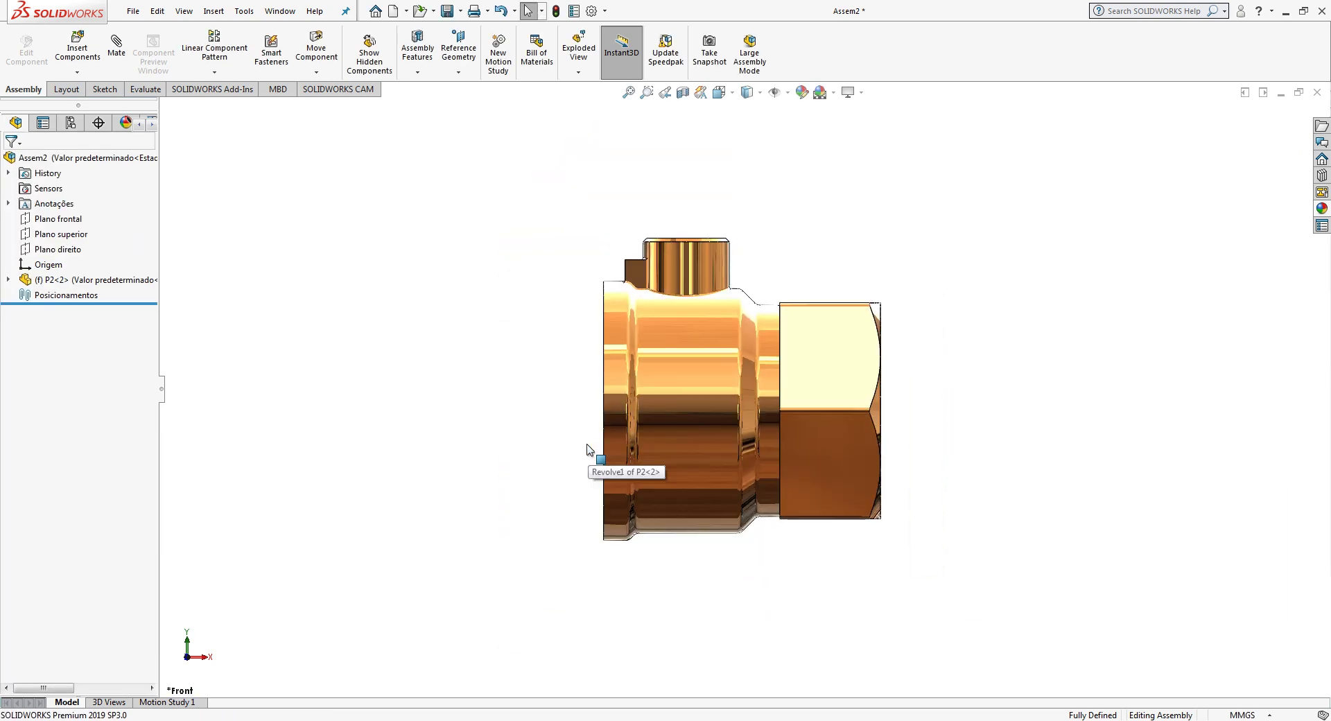
left_click(73, 59)
double_click(610, 251)
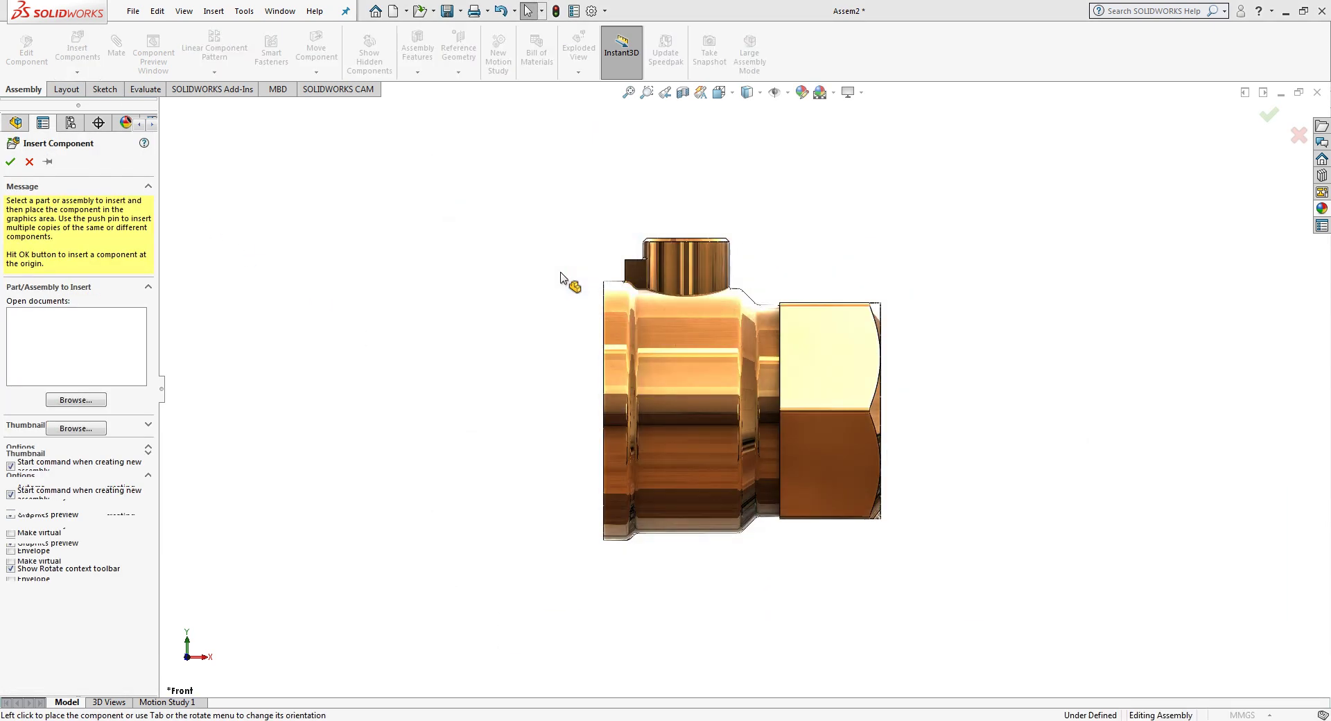
left_click(394, 408)
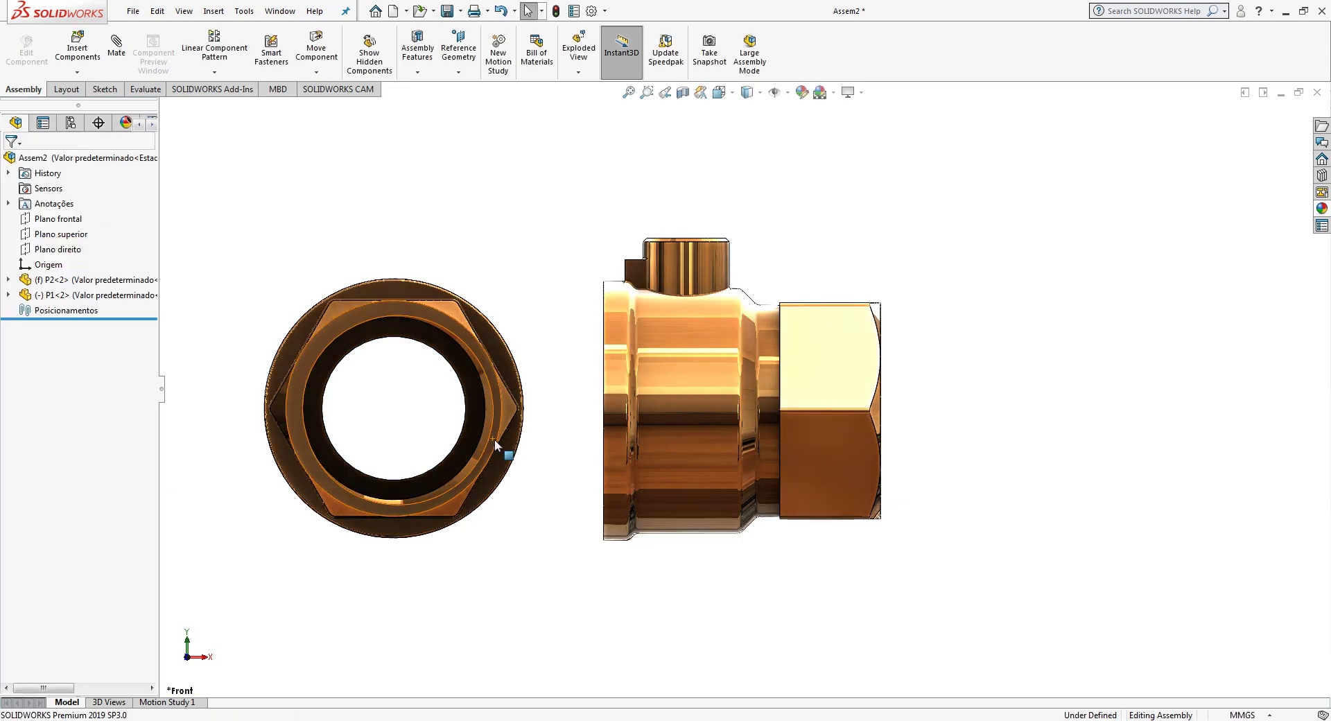
middle_click_drag(548, 445, 523, 543)
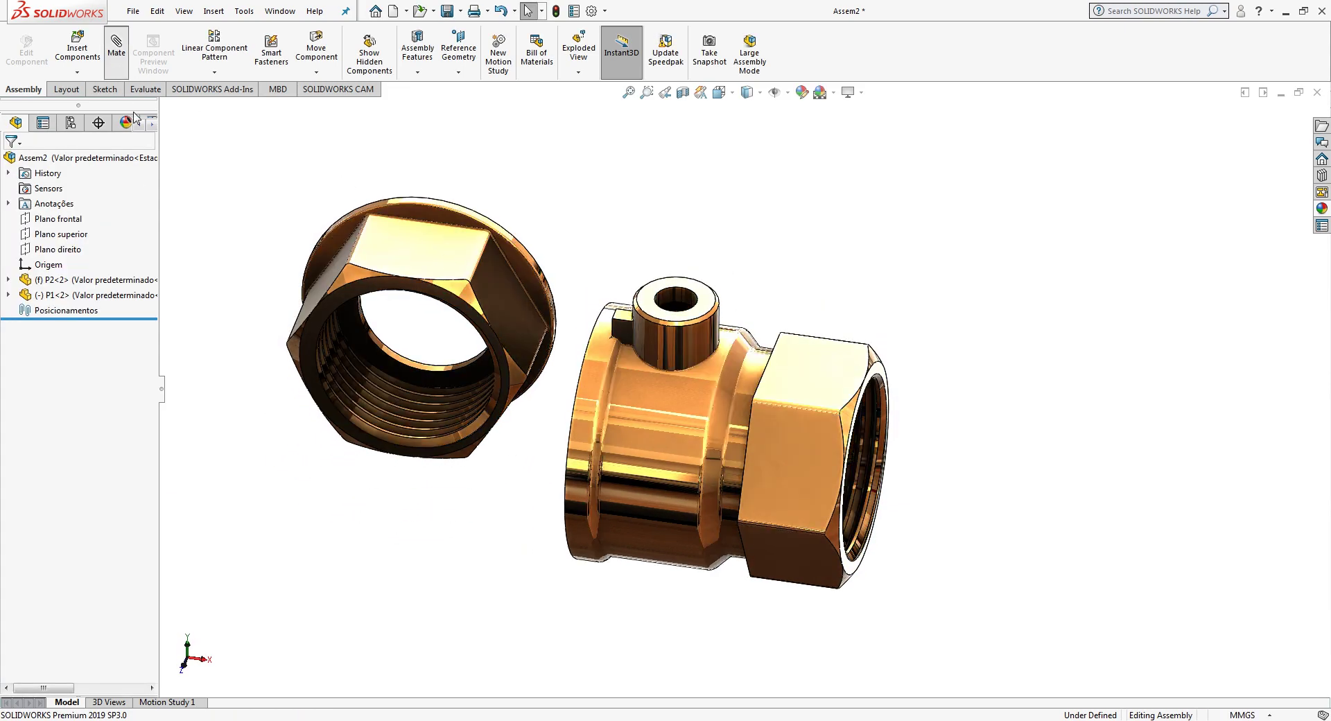
Step: Mate the hex fitting's and body's round faces concentric with flipped alignment
scroll(513, 251, "down", 5)
scroll(553, 311, "down", 5)
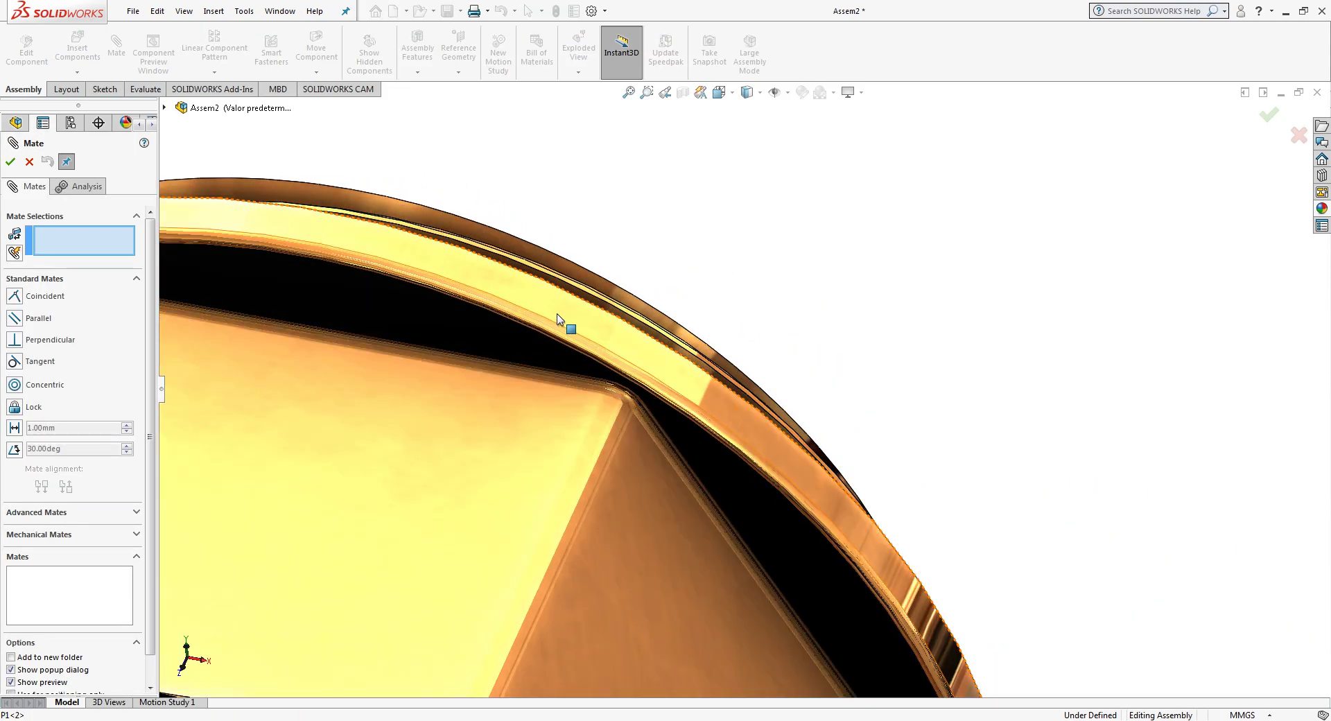
left_click(556, 318)
scroll(578, 346, "up", 5)
scroll(582, 350, "up", 3)
scroll(817, 580, "up", 3)
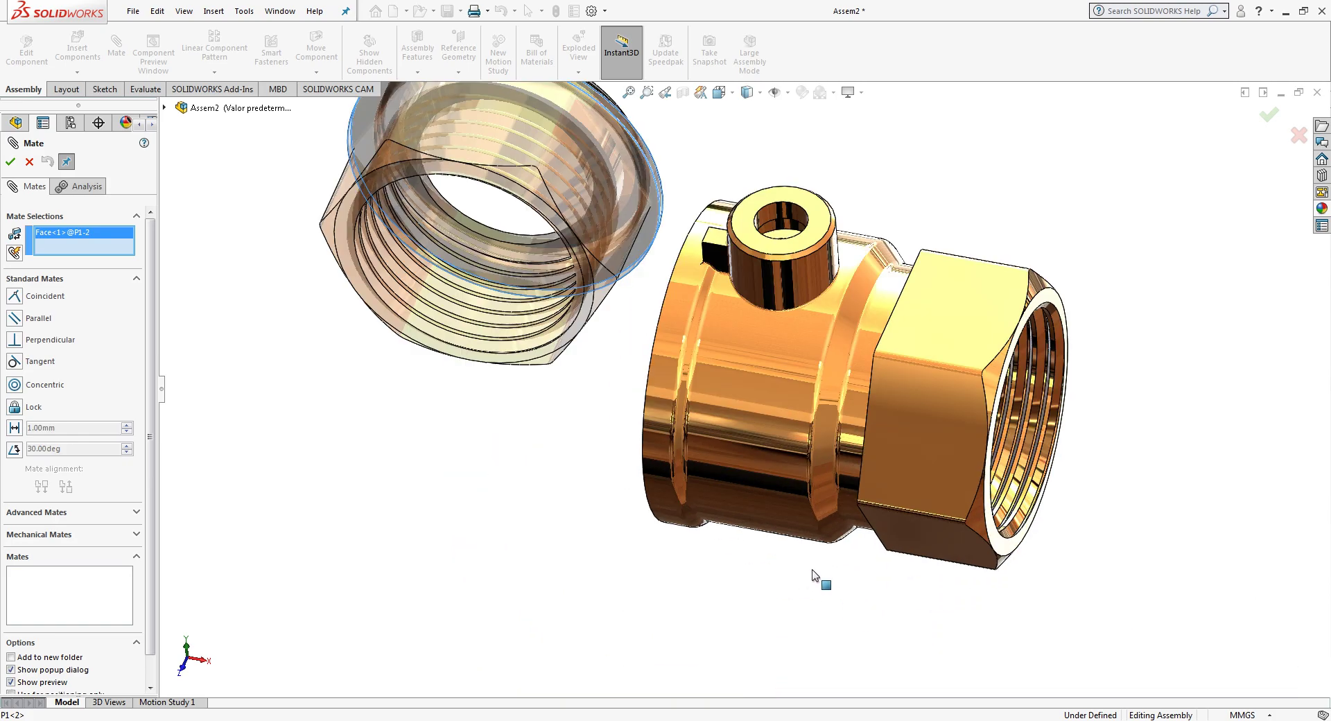
left_click(670, 349)
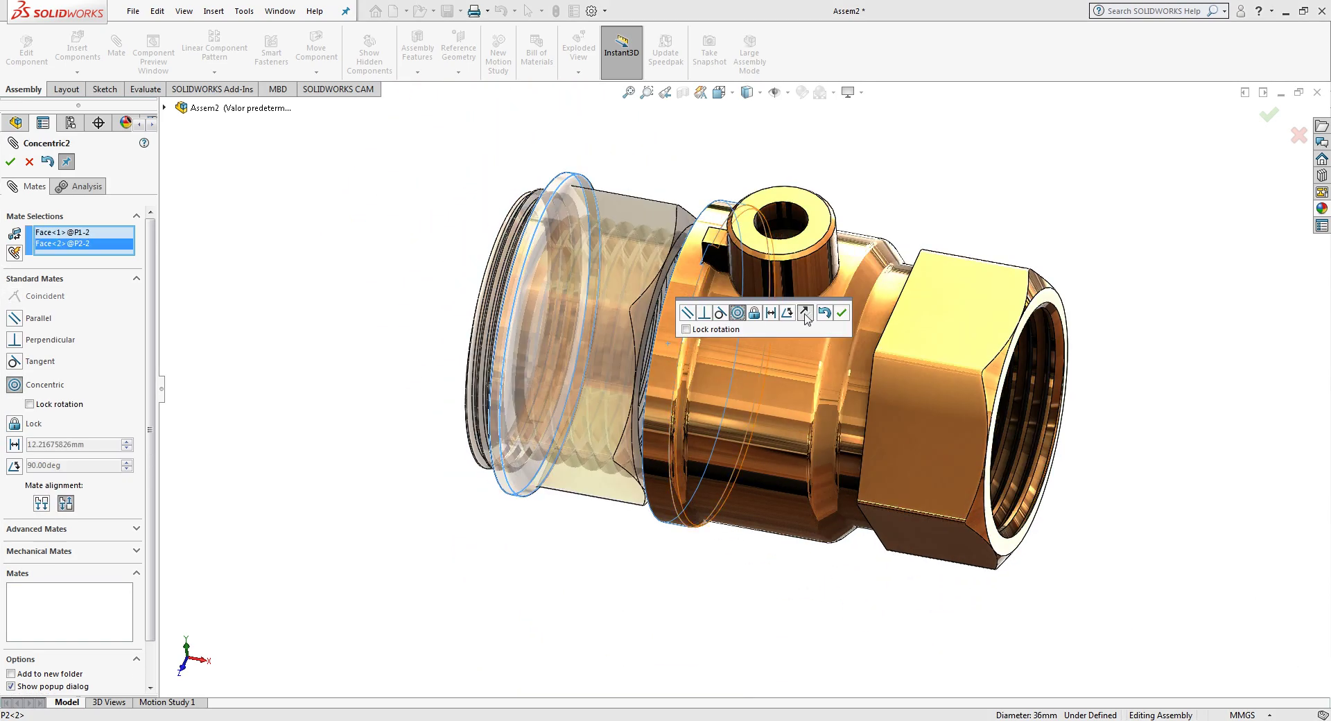
left_click(804, 313)
left_click(841, 313)
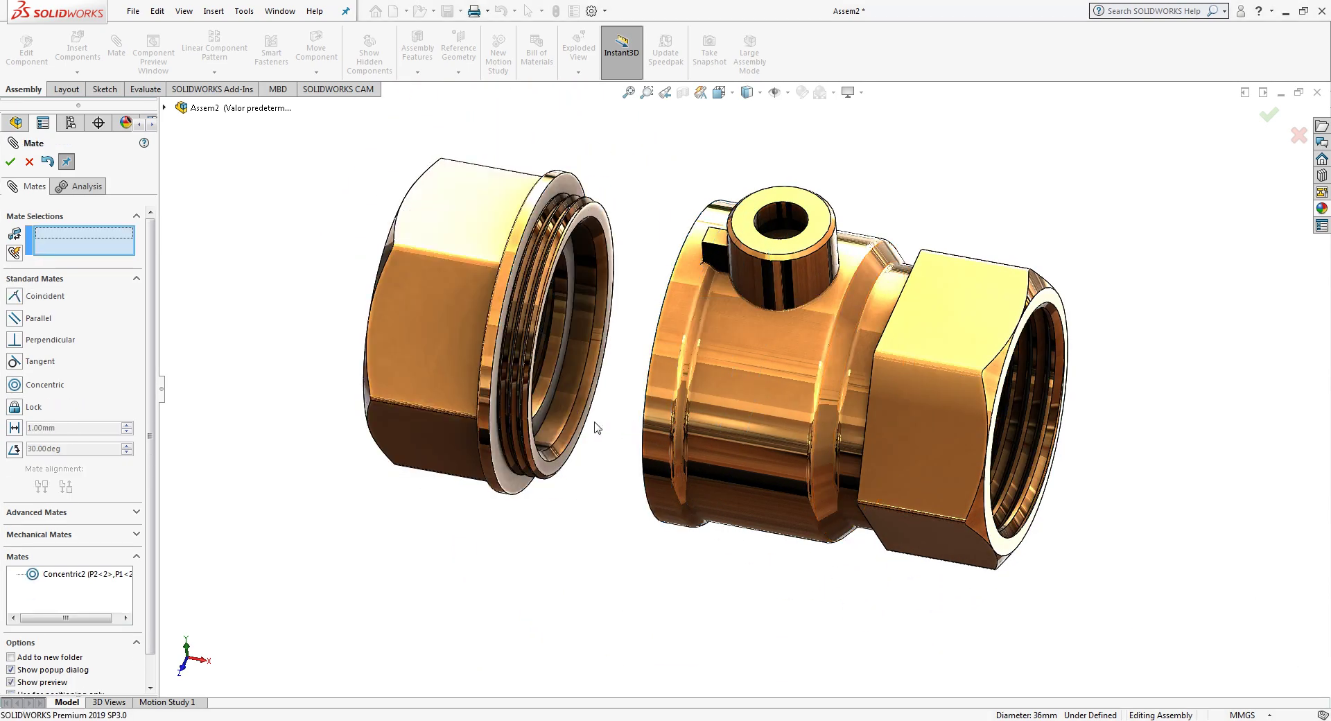
Step: Slide the fitting along its axis against the body and switch to the front view
middle_click_drag(602, 408, 509, 339)
left_click_drag(509, 339, 629, 339)
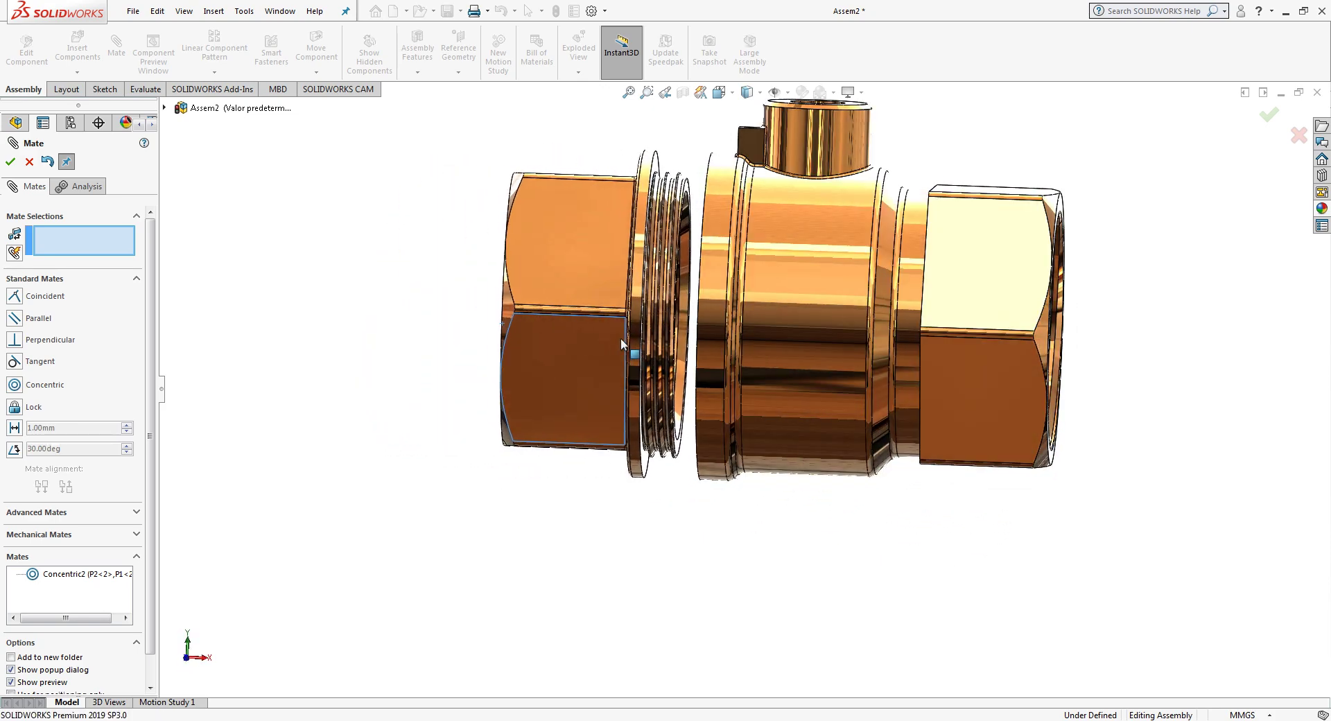
scroll(630, 338, "up", 3)
left_click(719, 91)
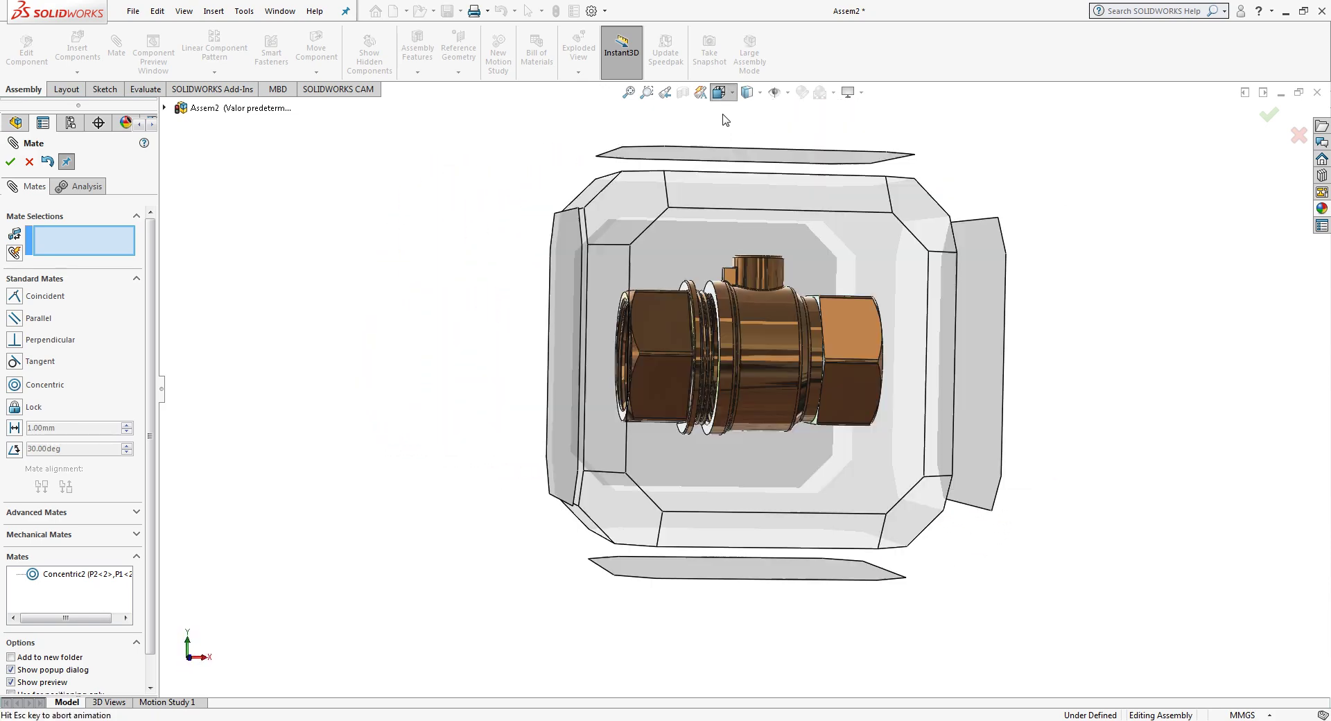
left_click(625, 415)
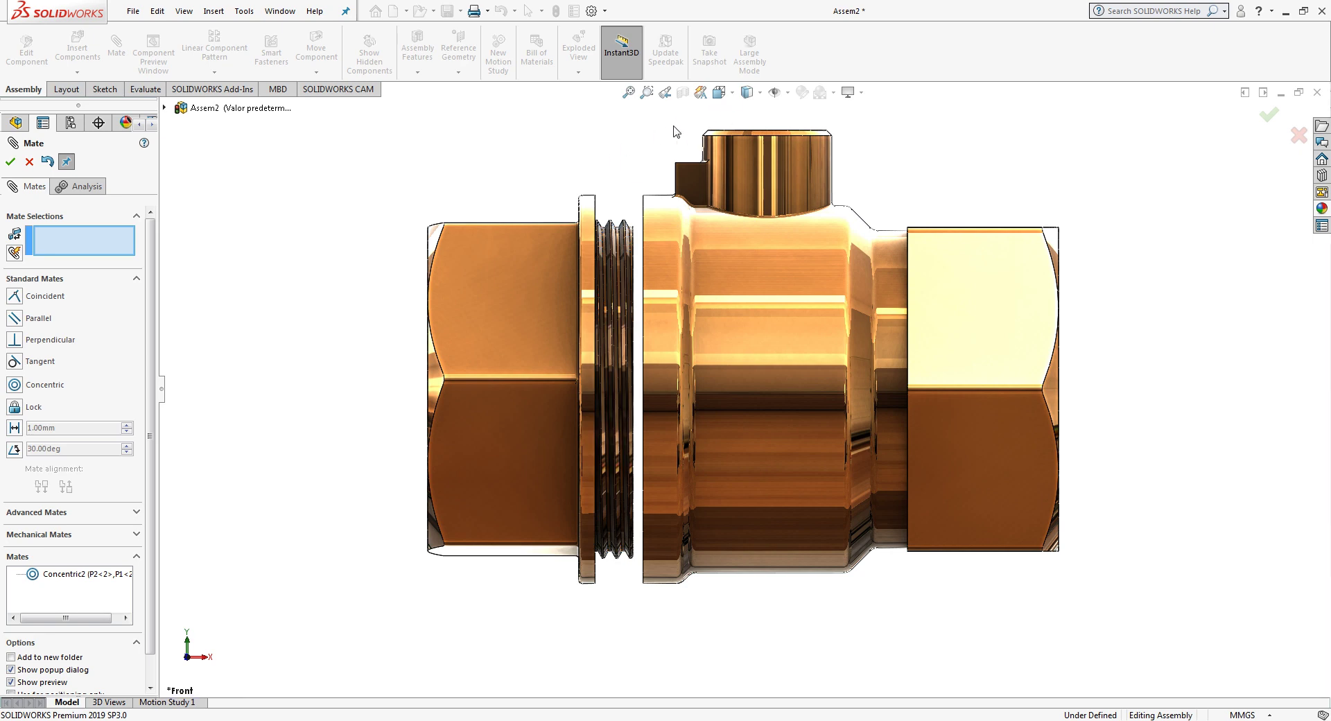
left_click(1266, 120)
Step: Cut the assembly with a front-plane section offset about 40 mm to expose the threads
left_click(682, 92)
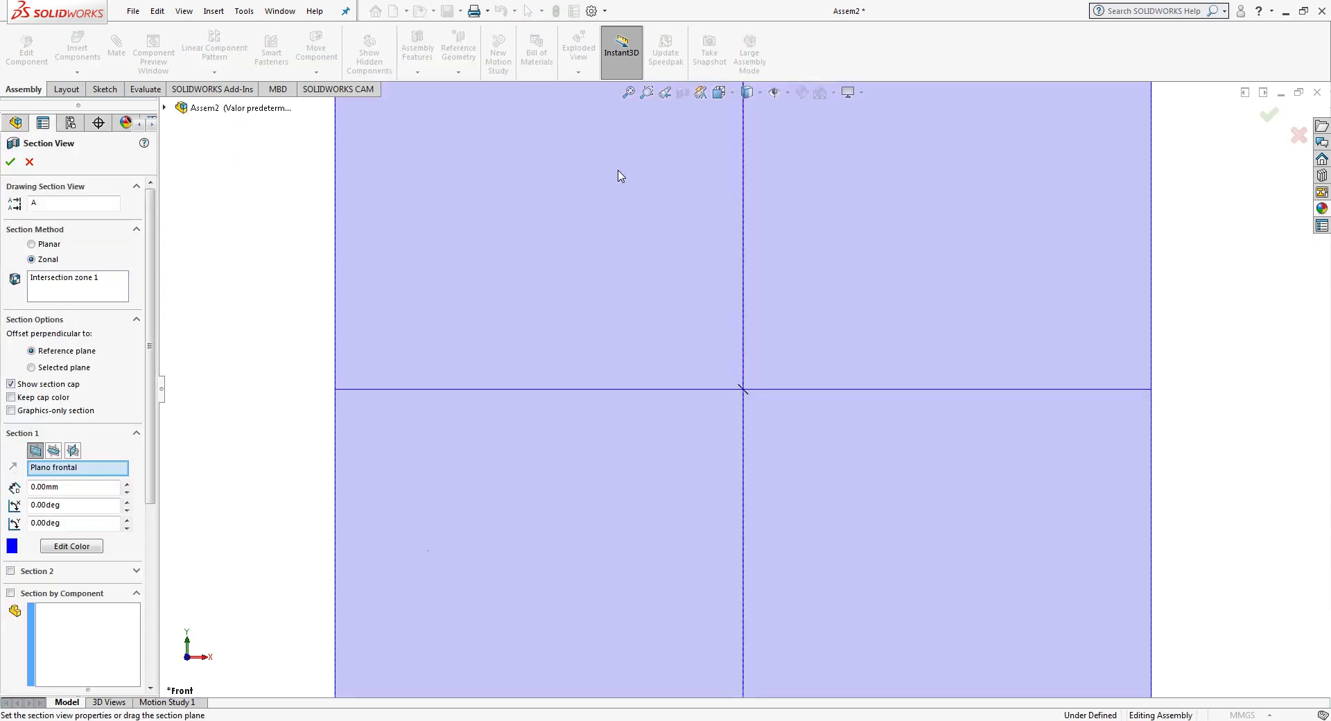
scroll(630, 239, "up", 3)
middle_click_drag(847, 359, 610, 363)
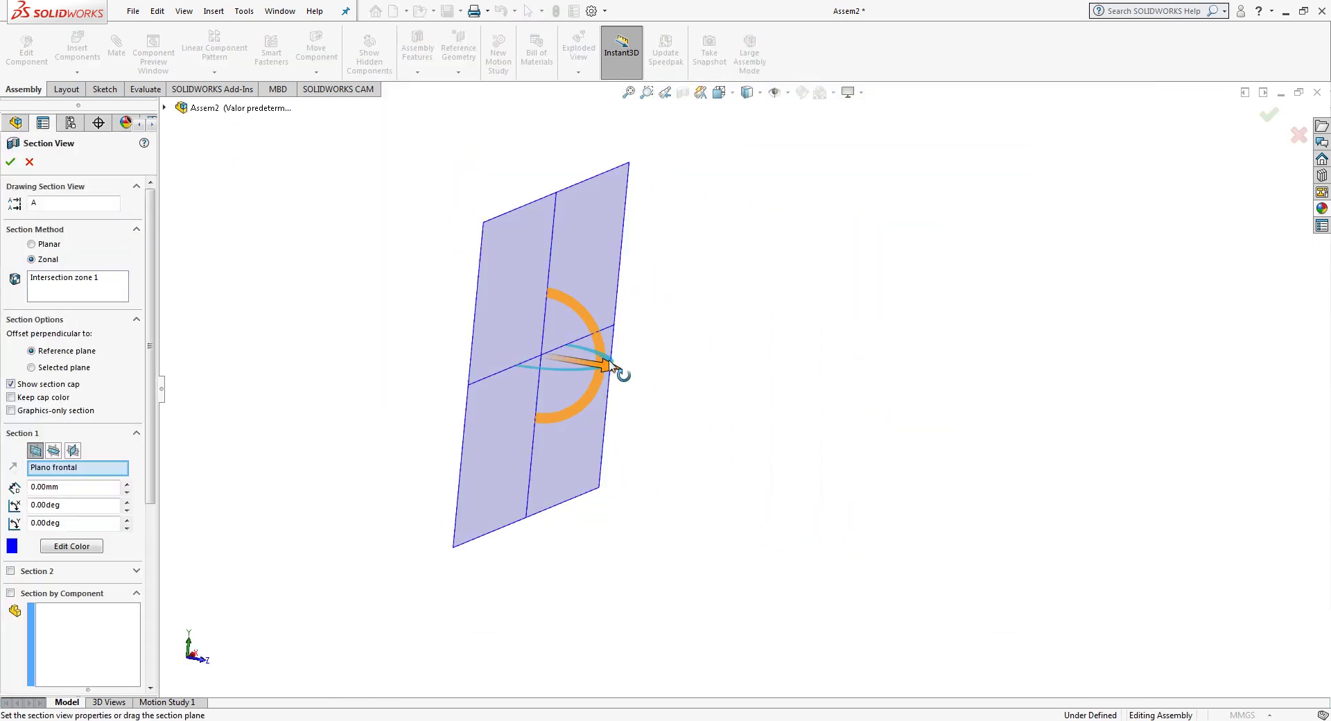
left_click_drag(608, 367, 797, 433)
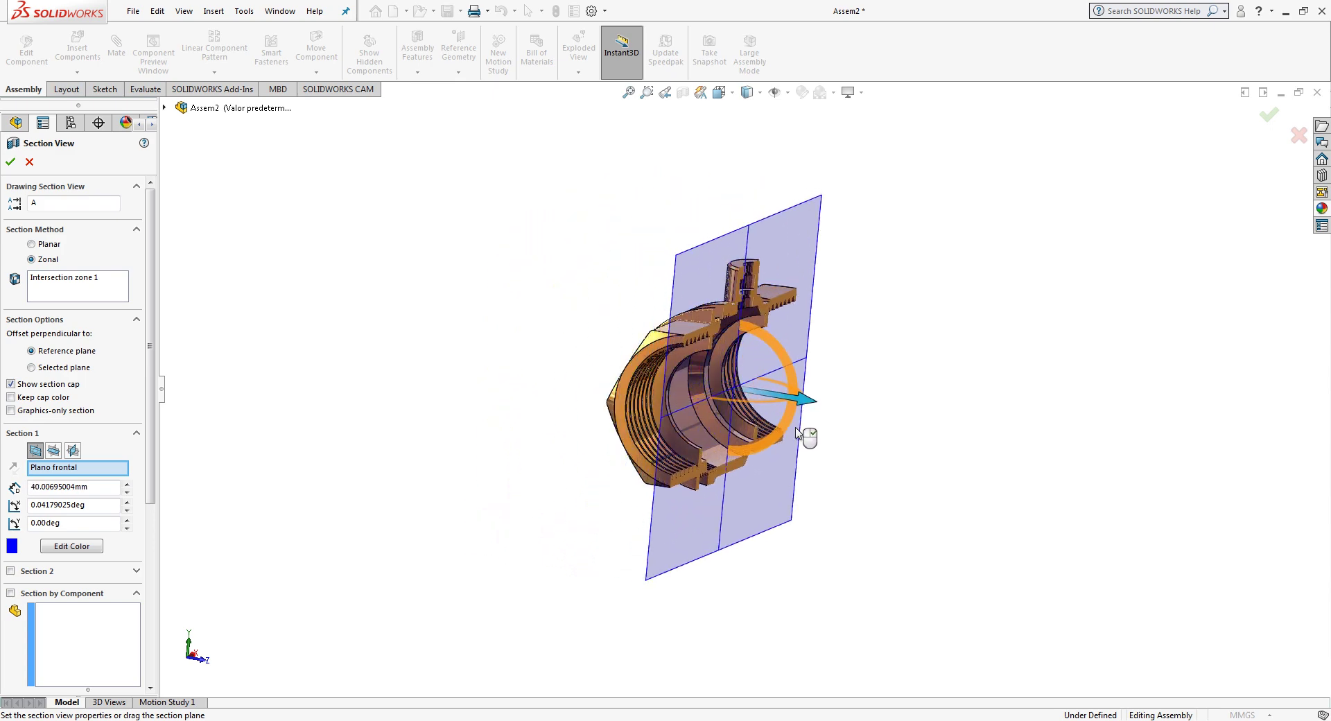
left_click(1258, 119)
Step: In the front view, zoom into the threads and slide the hex fitting right
key("space")
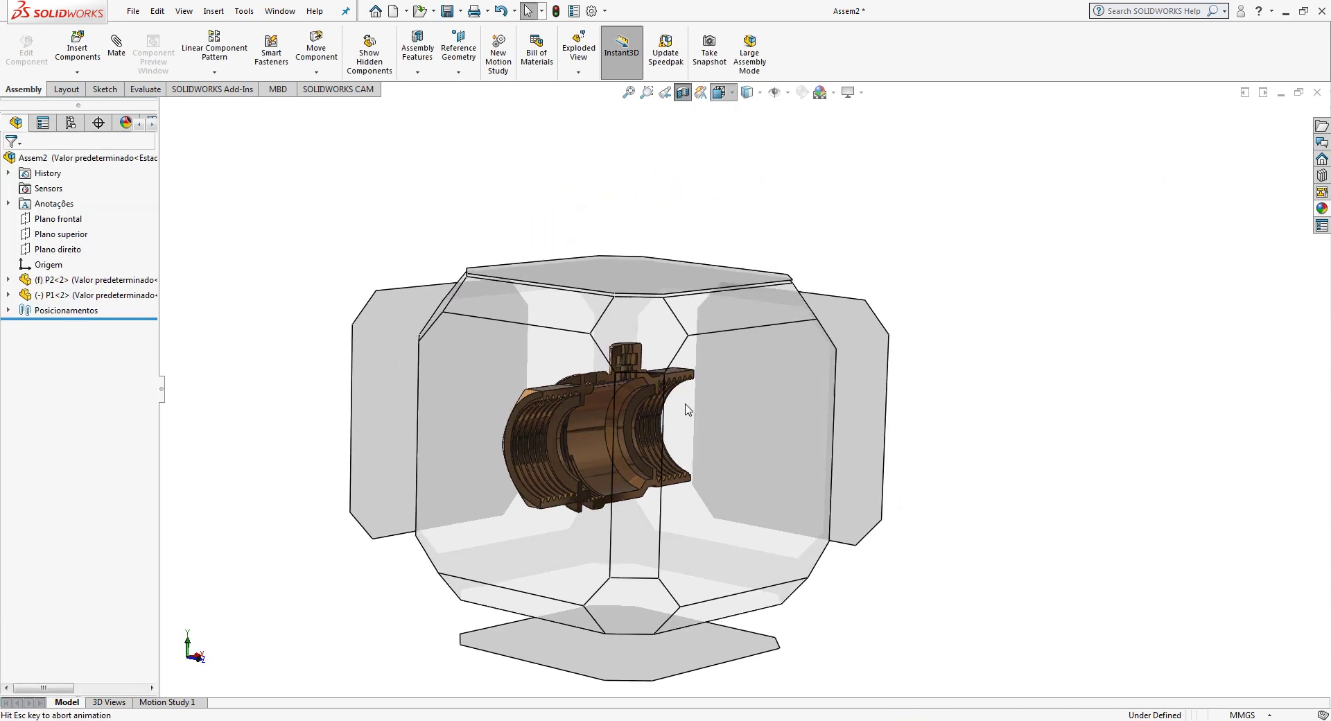
left_click(687, 409)
scroll(671, 271, "down", 5)
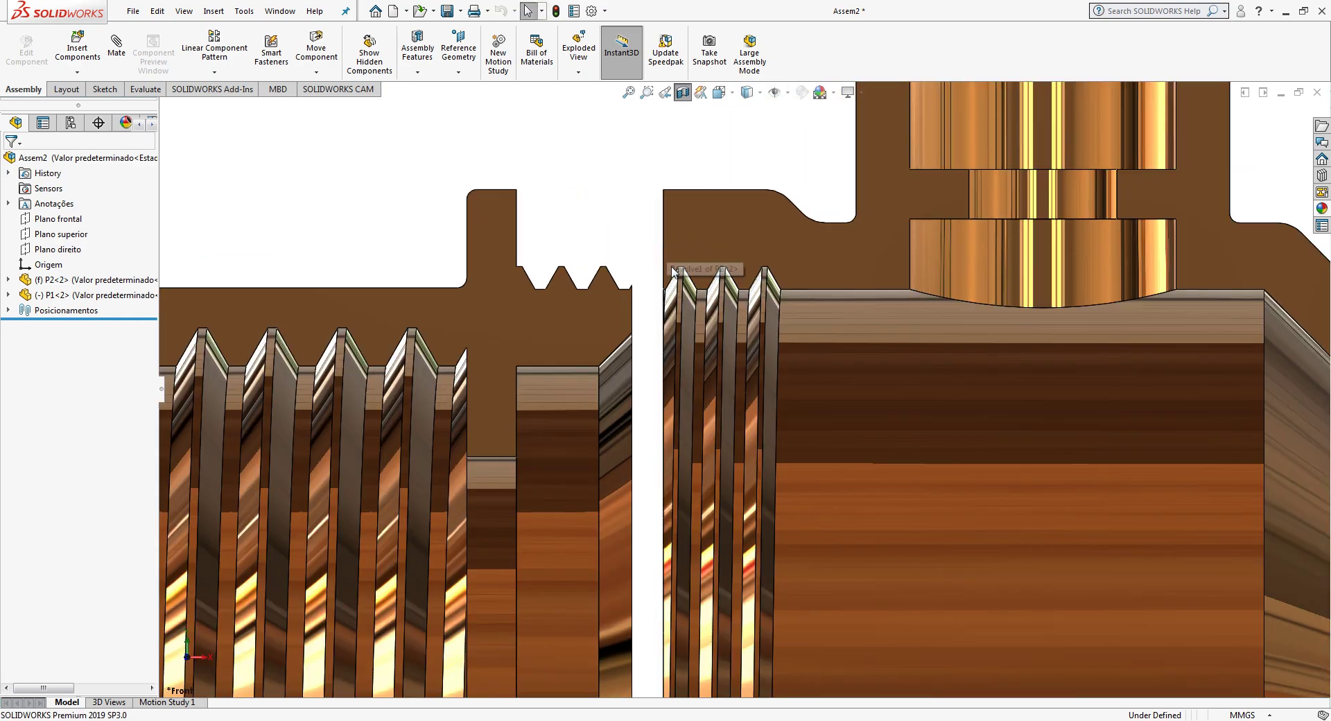
scroll(647, 309, "down", 2)
scroll(600, 340, "down", 3)
left_click(599, 341)
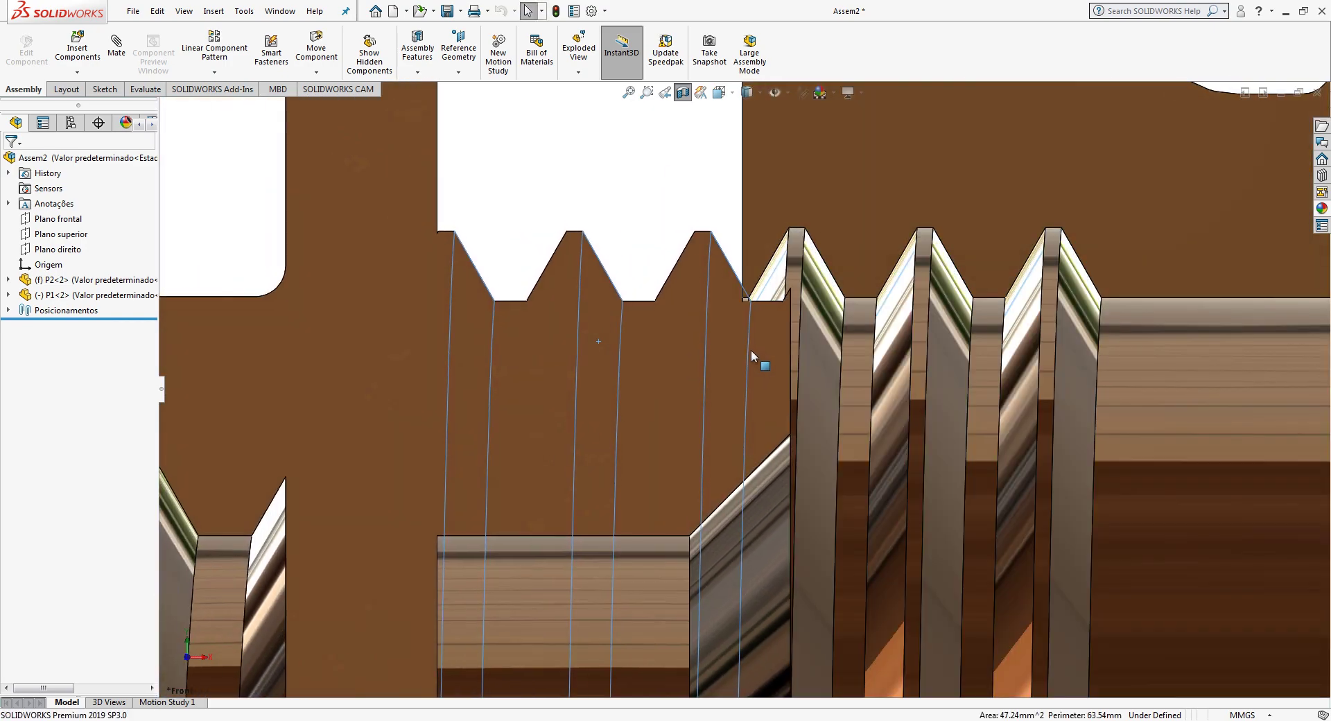
left_click_drag(751, 351, 841, 352)
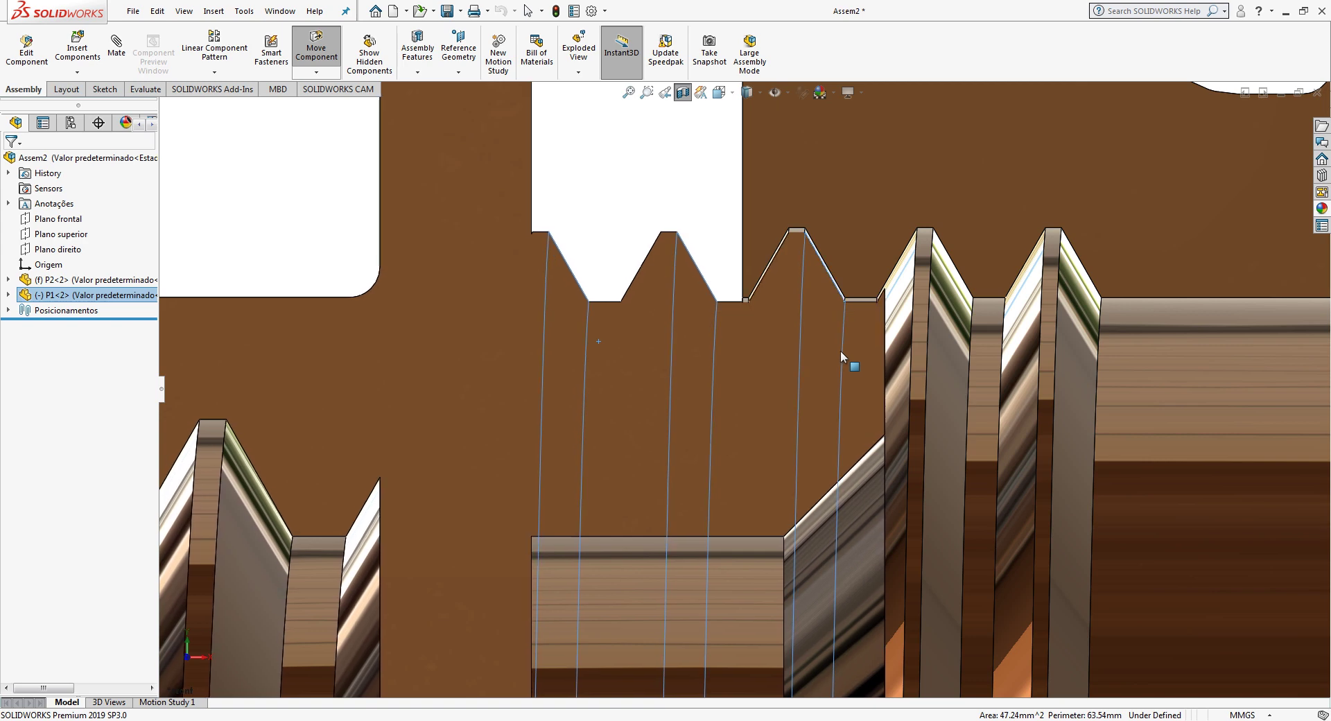
key("Escape")
Step: Nudge the hex fitting until its thread teeth mesh with the body's threads
scroll(821, 333, "down", 3)
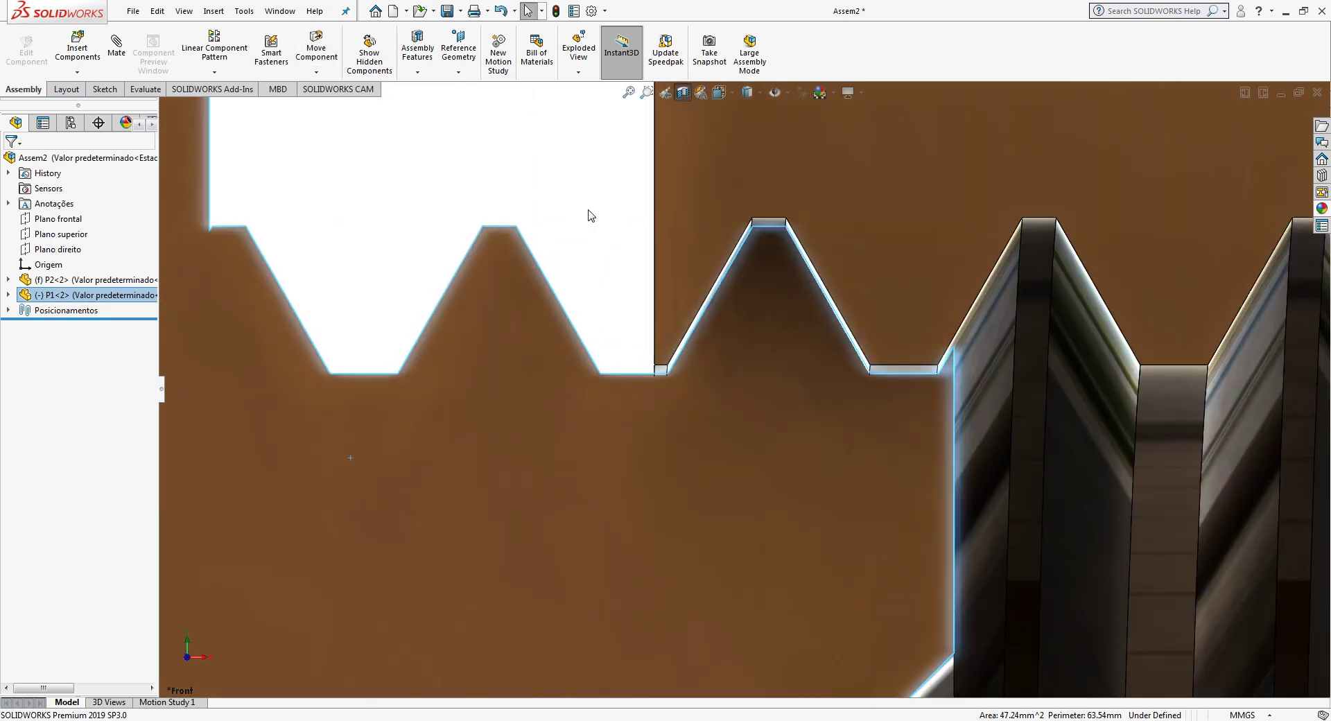
left_click_drag(753, 417, 767, 426)
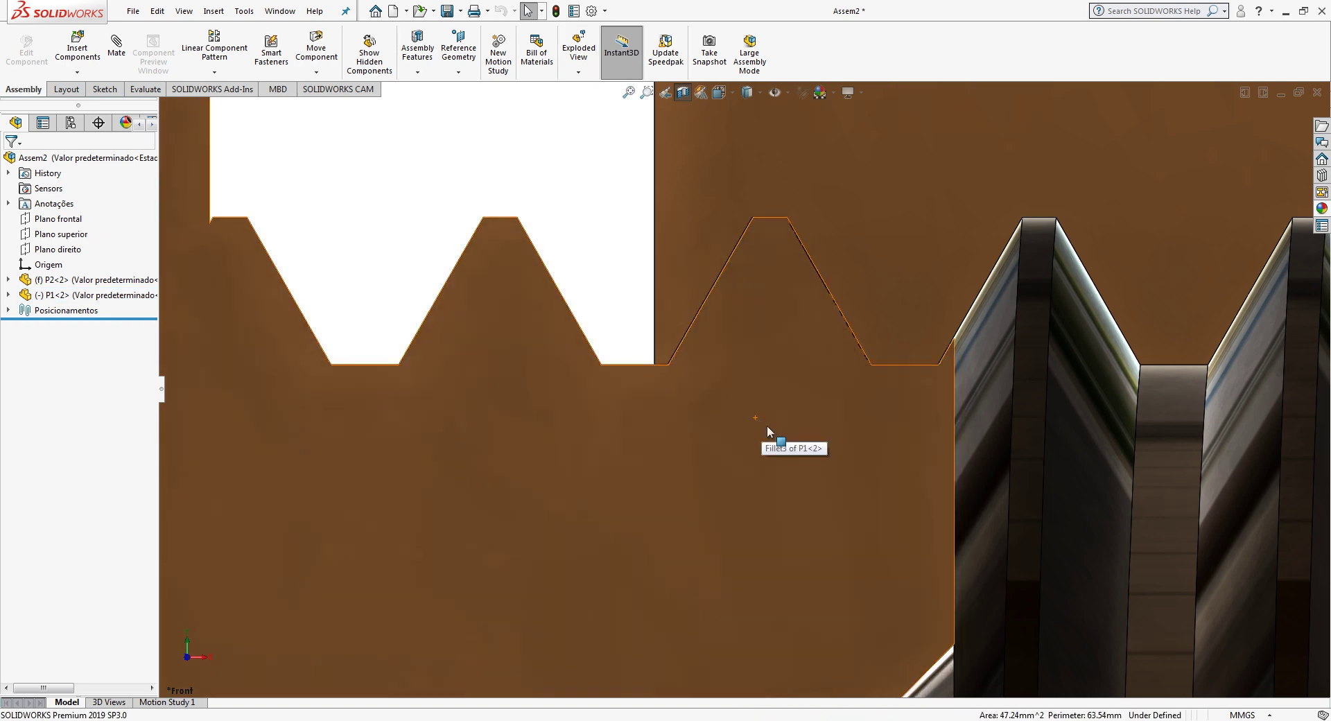
left_click(765, 426)
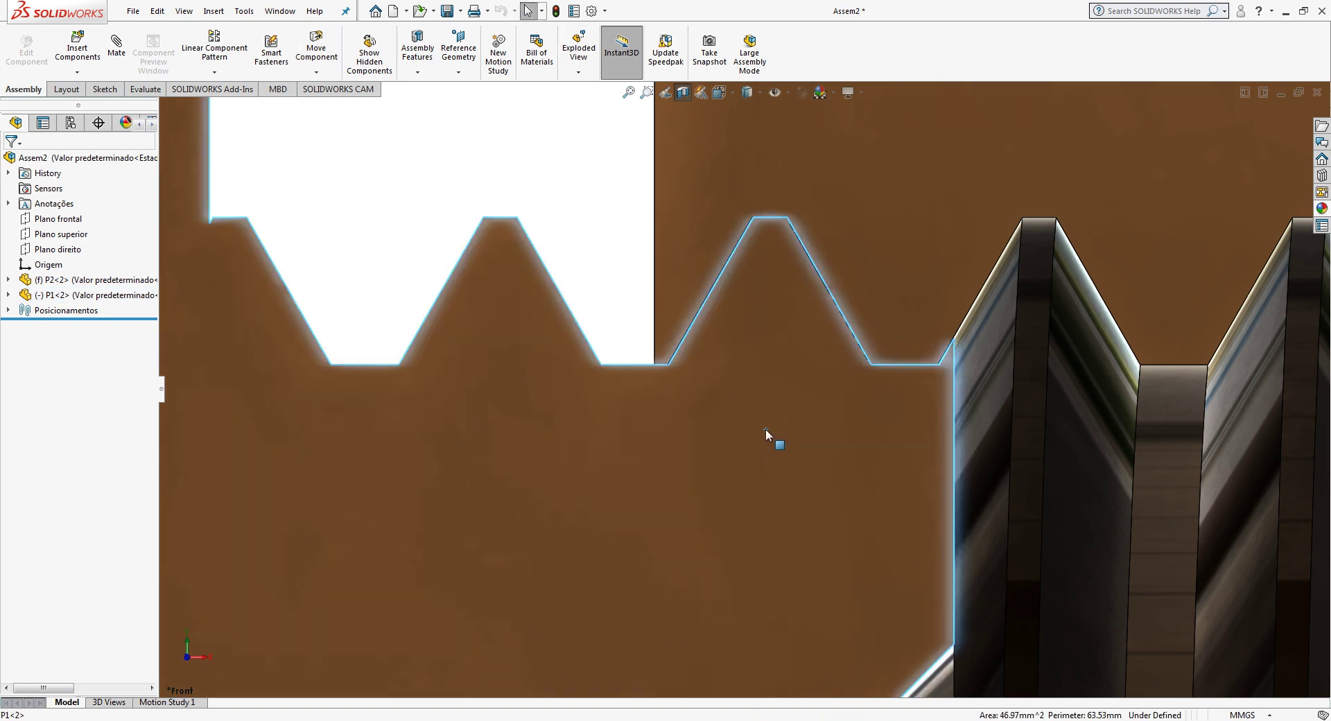
left_click_drag(763, 429, 762, 428)
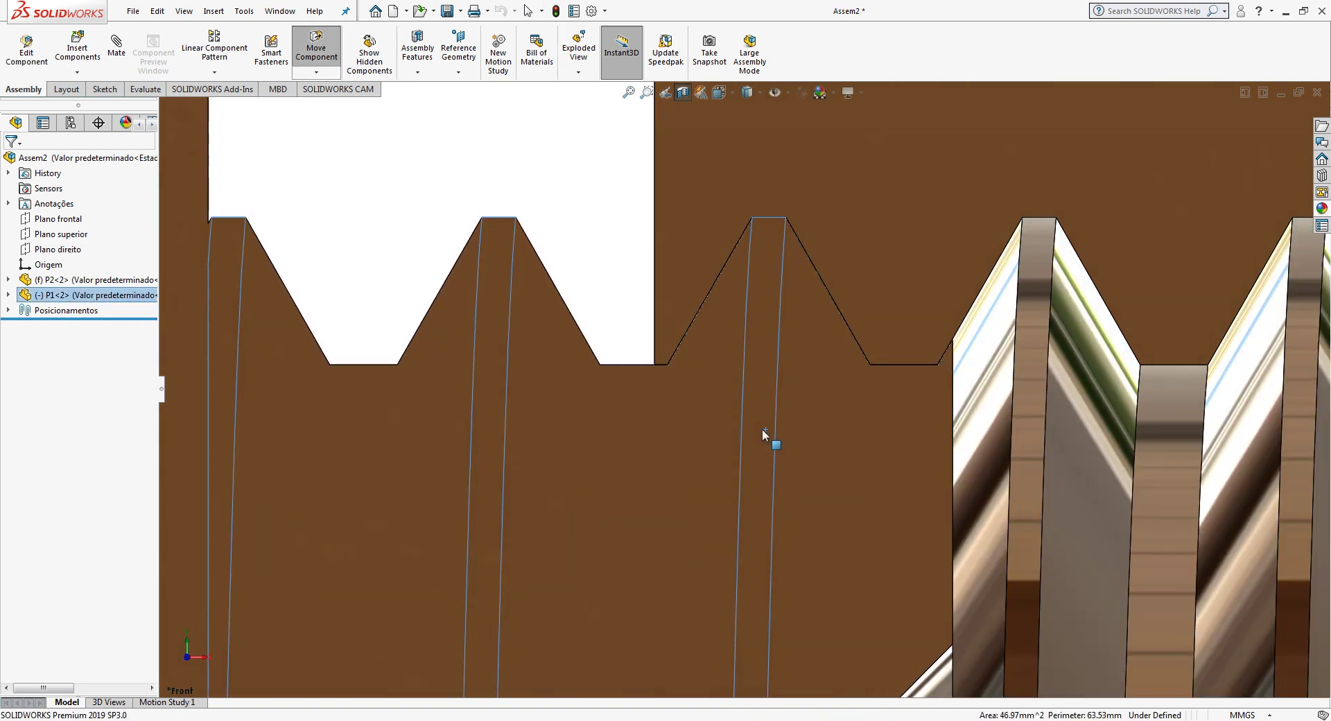
key("Escape")
scroll(762, 428, "up", 5)
mouse_move(762, 428)
middle_mouse_down()
mouse_move(667, 502)
mouse_move(761, 475)
mouse_move(728, 199)
middle_mouse_up()
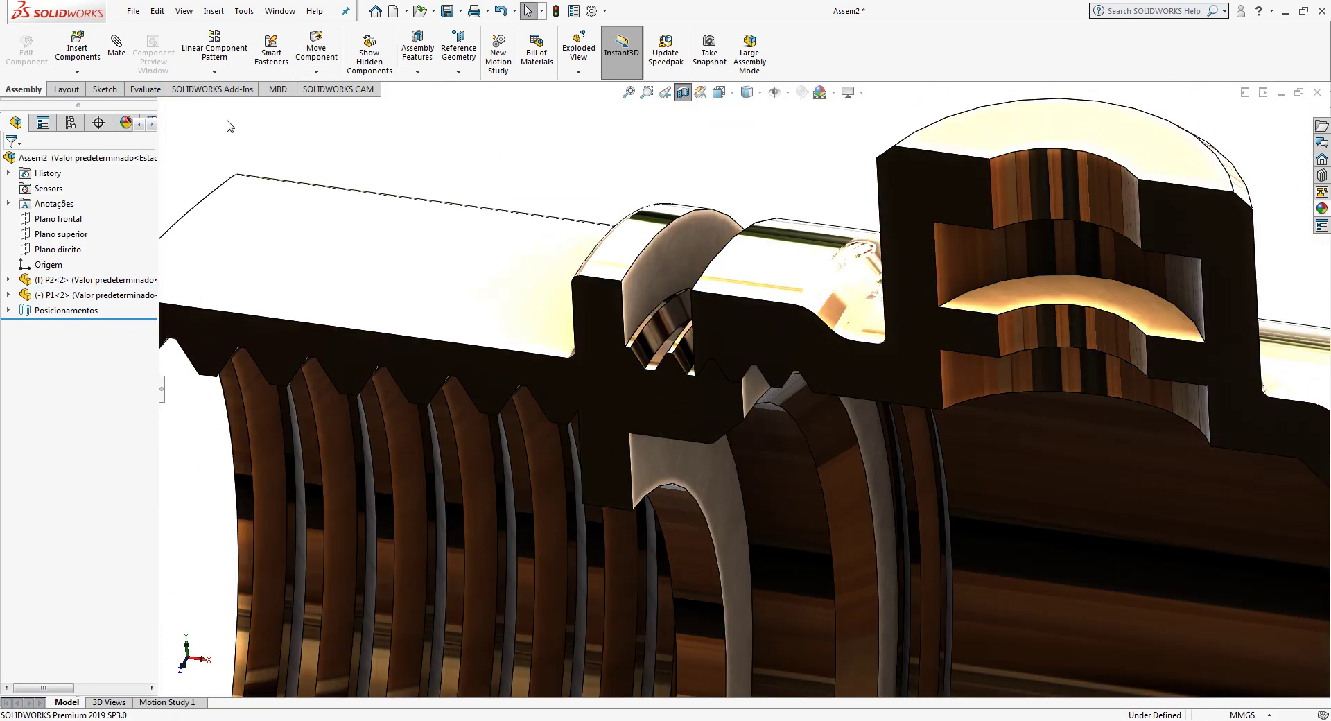
Step: Start a new mate and choose the Screw type under Mechanical Mates
left_click(124, 52)
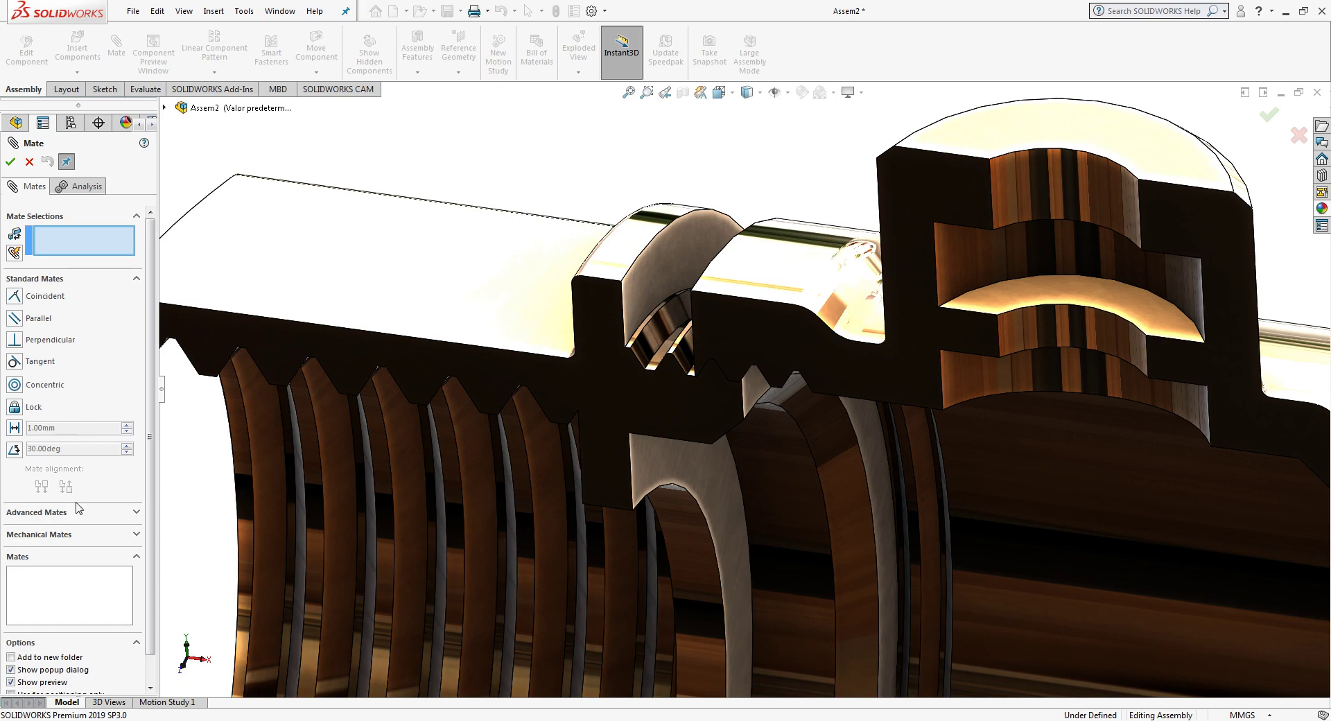
left_click(60, 535)
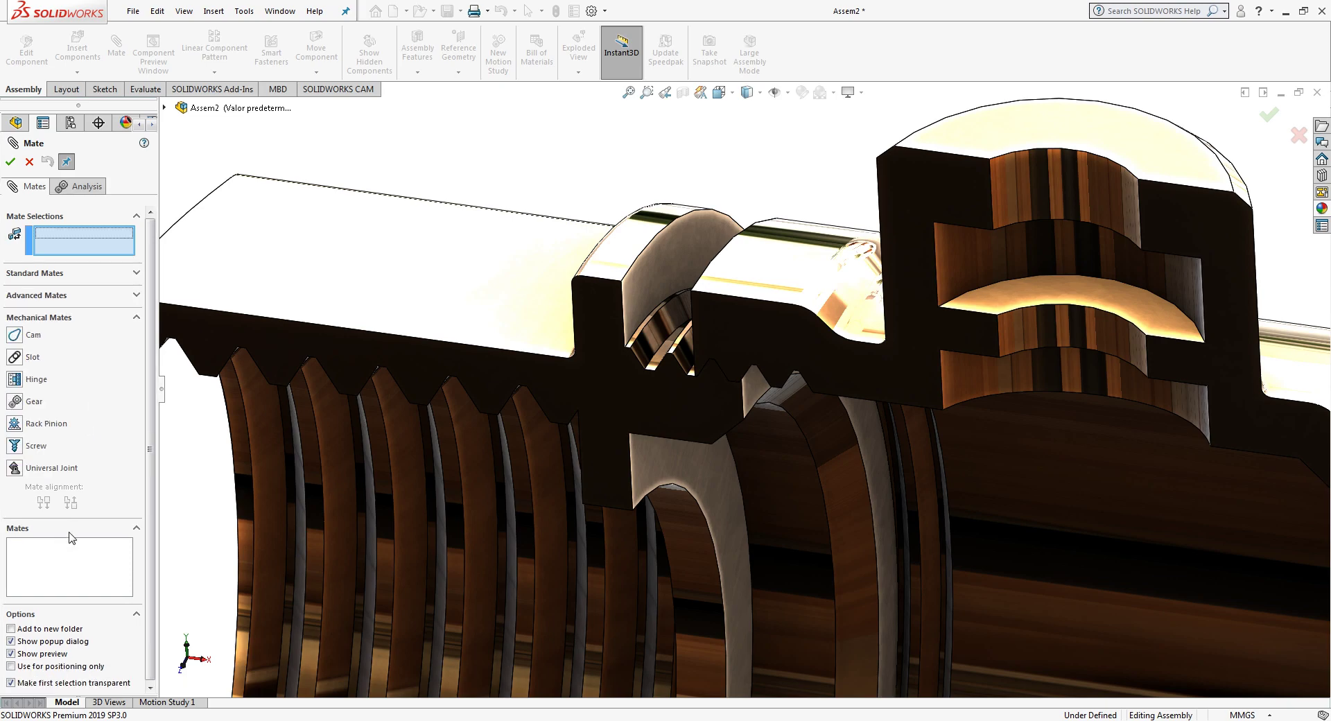
left_click(23, 448)
scroll(748, 470, "up", 2)
scroll(748, 470, "up", 2)
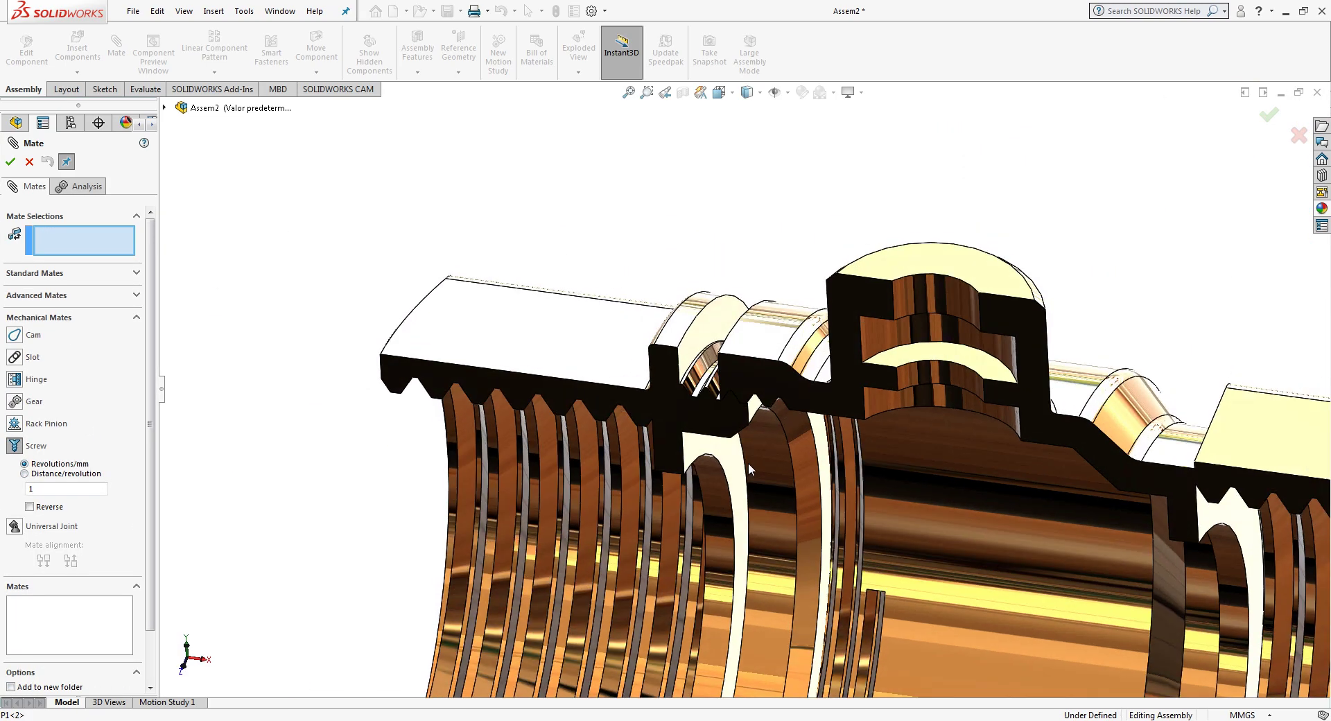
scroll(701, 404, "down", 3)
scroll(689, 381, "down", 2)
scroll(689, 386, "down", 2)
Step: Select both thread faces and confirm the reversed screw mate at 1.27 per revolution
left_click(696, 386)
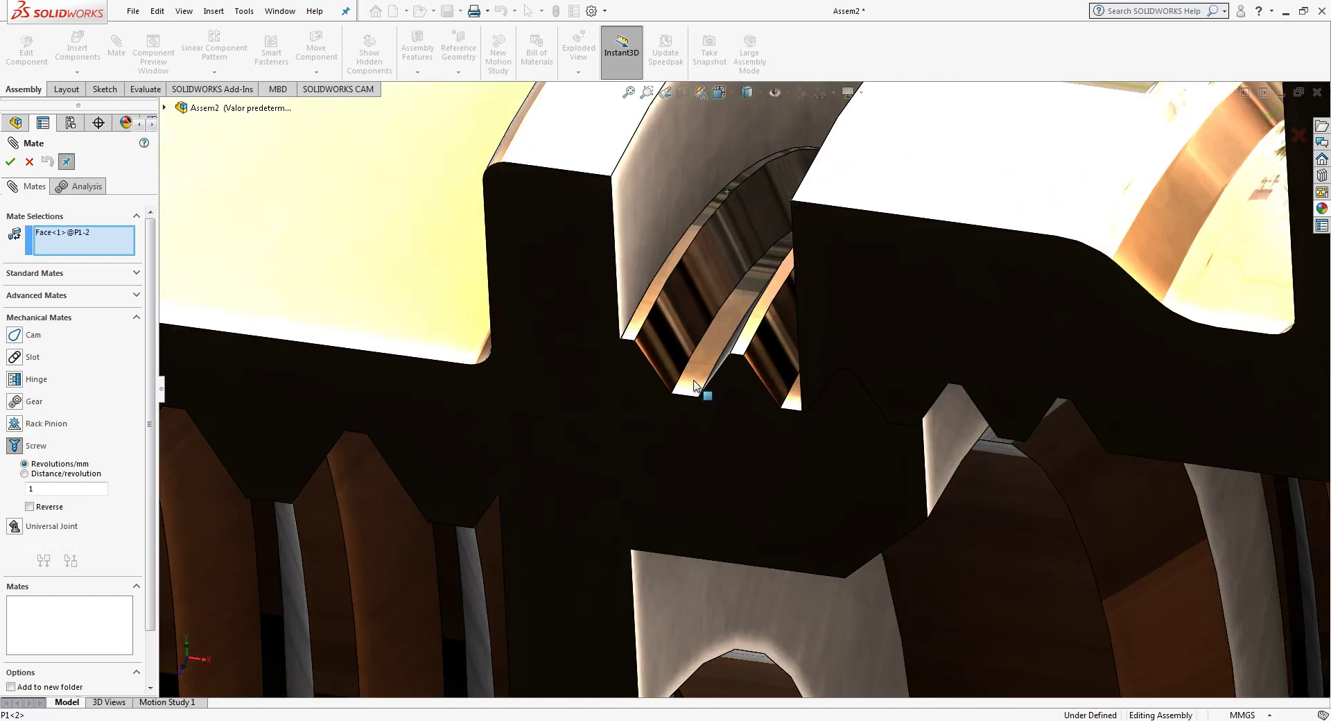
scroll(736, 425, "up", 5)
scroll(798, 311, "down", 2)
scroll(847, 220, "down", 2)
scroll(847, 221, "down", 2)
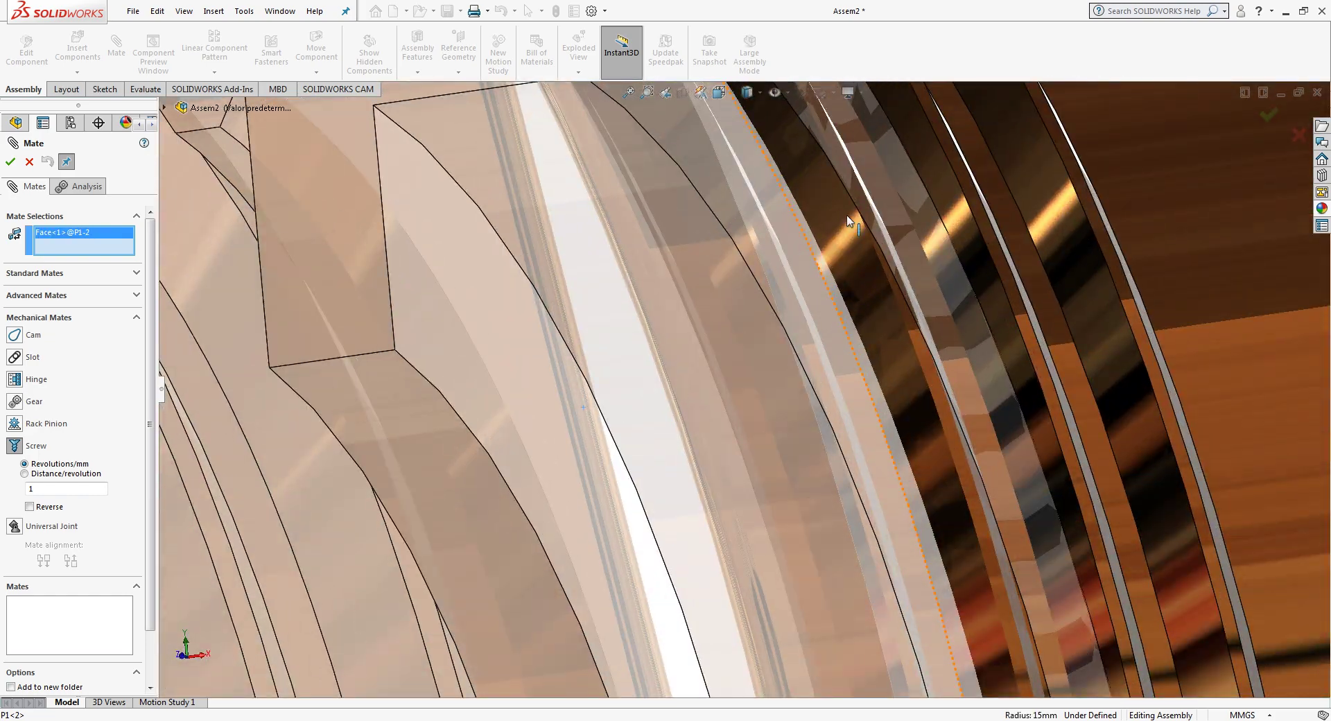
scroll(847, 220, "up", 4)
scroll(832, 228, "down", 2)
scroll(761, 297, "down", 2)
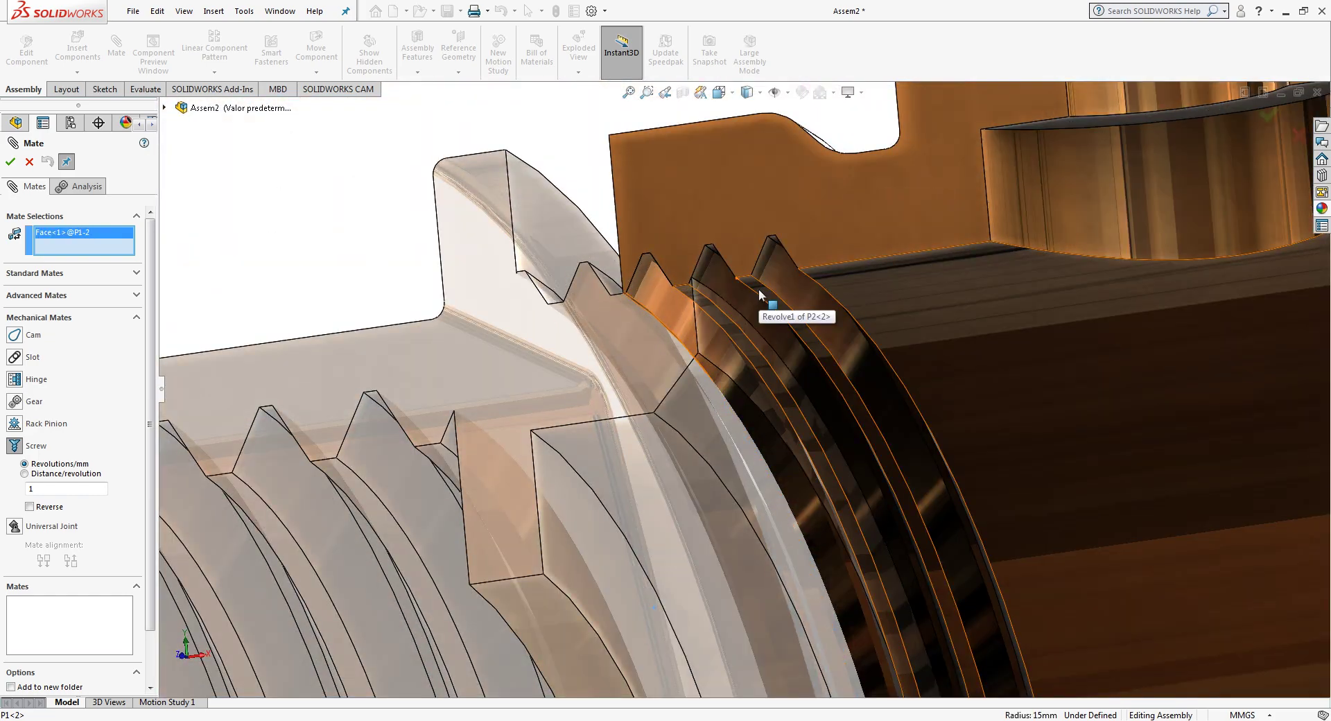
left_click(759, 295)
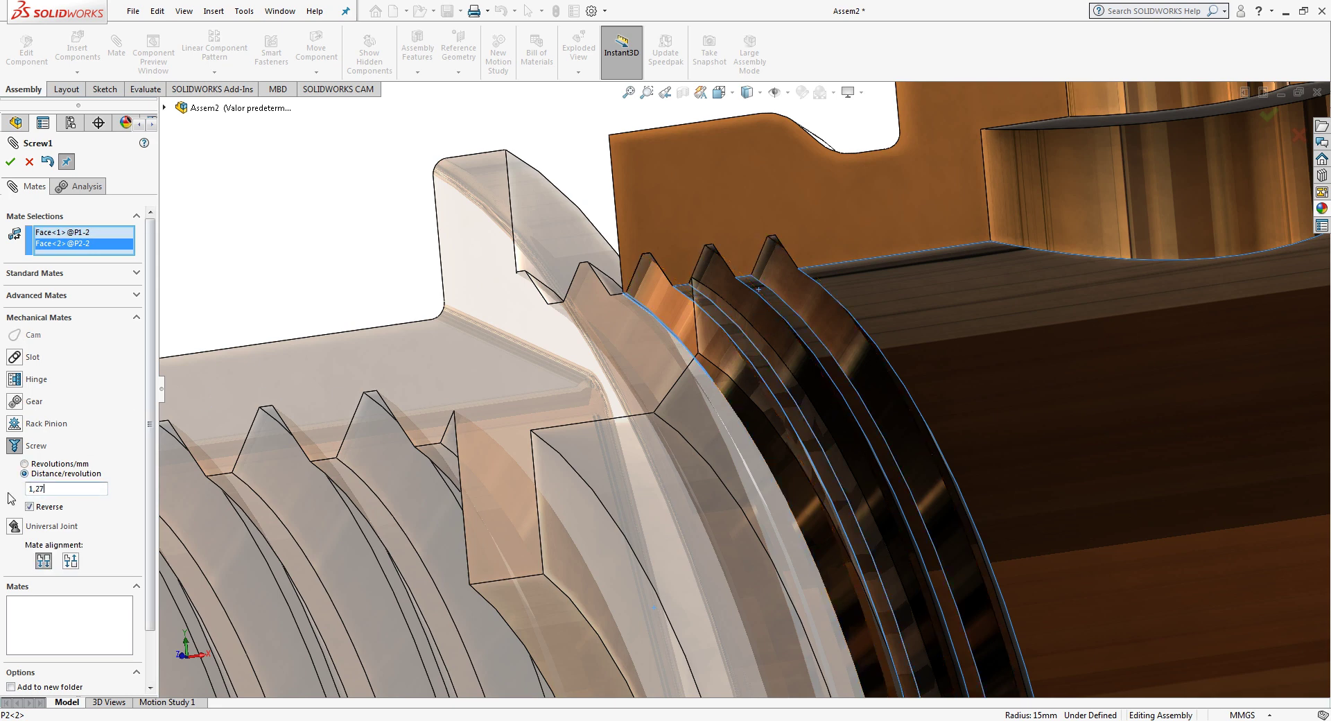
left_click(10, 161)
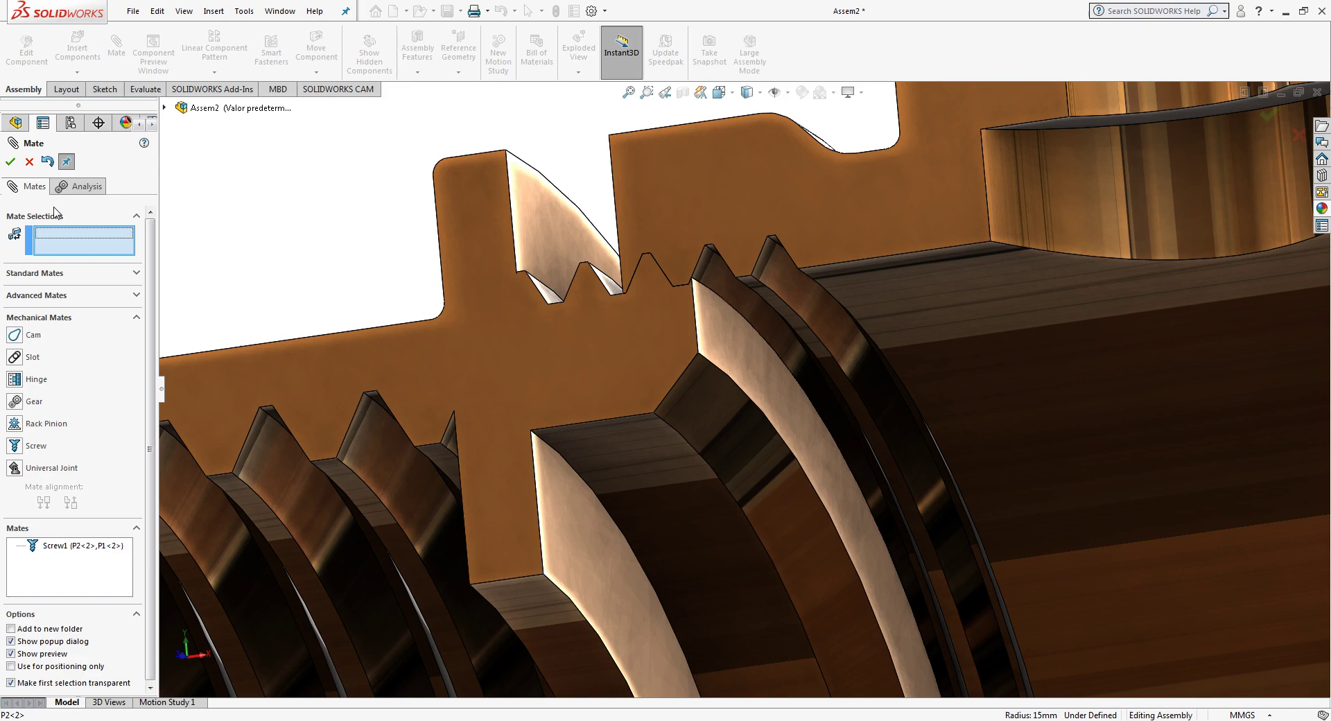
Step: Add a Coincident mate between the hex fitting's face and the body's matching face
left_click(42, 274)
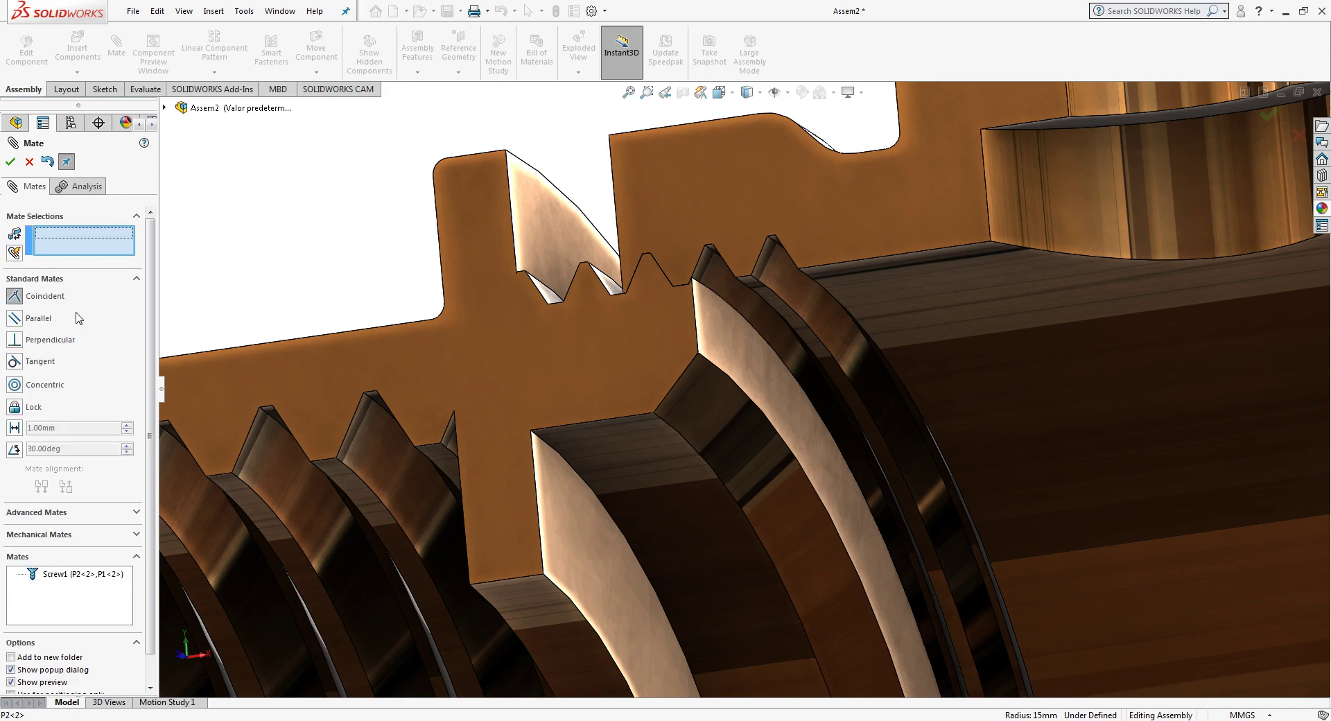
scroll(580, 376, "up", 5)
scroll(611, 358, "down", 2)
left_click(625, 324)
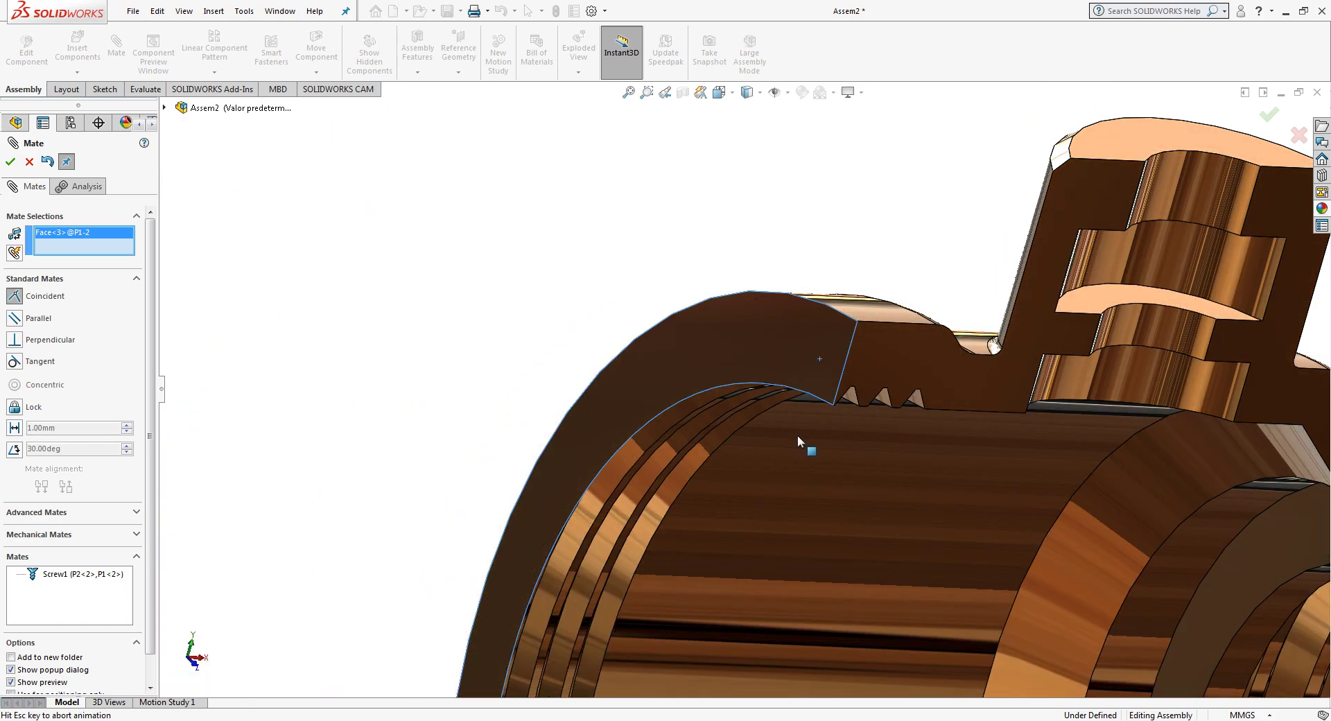
left_click(797, 435)
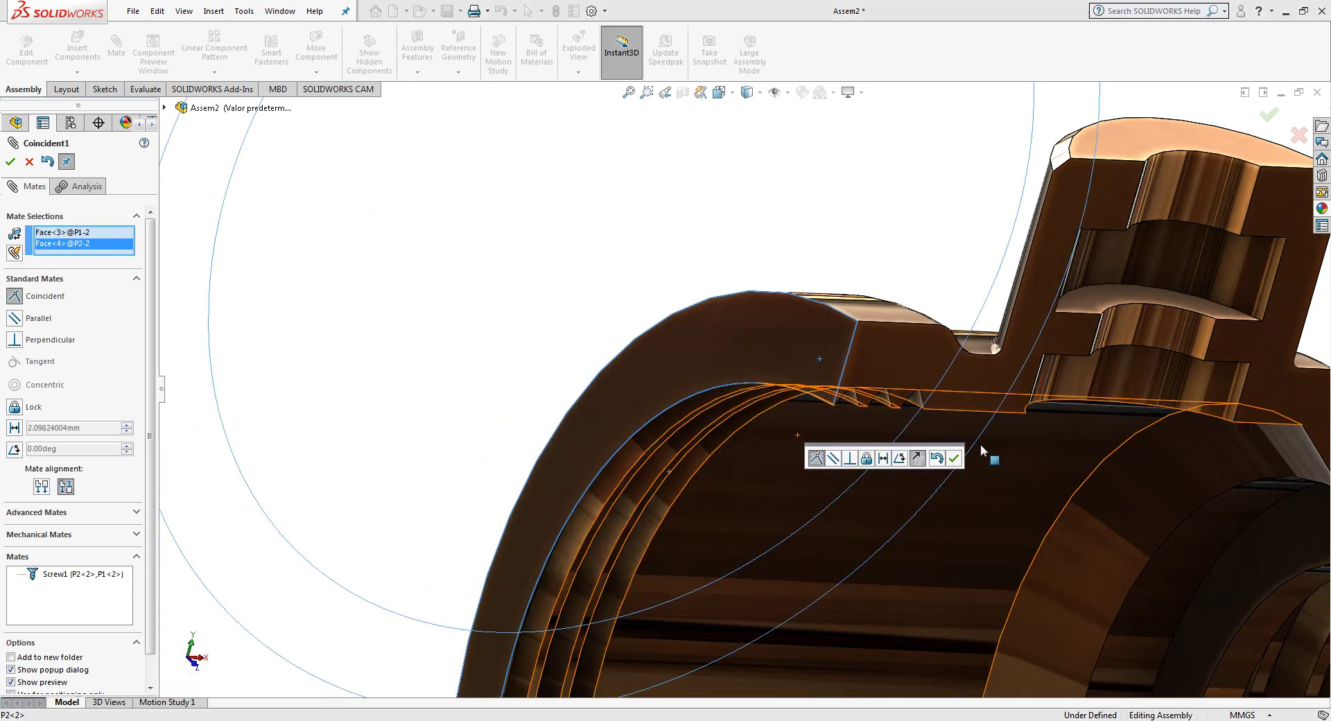
left_click(951, 463)
scroll(838, 481, "up", 5)
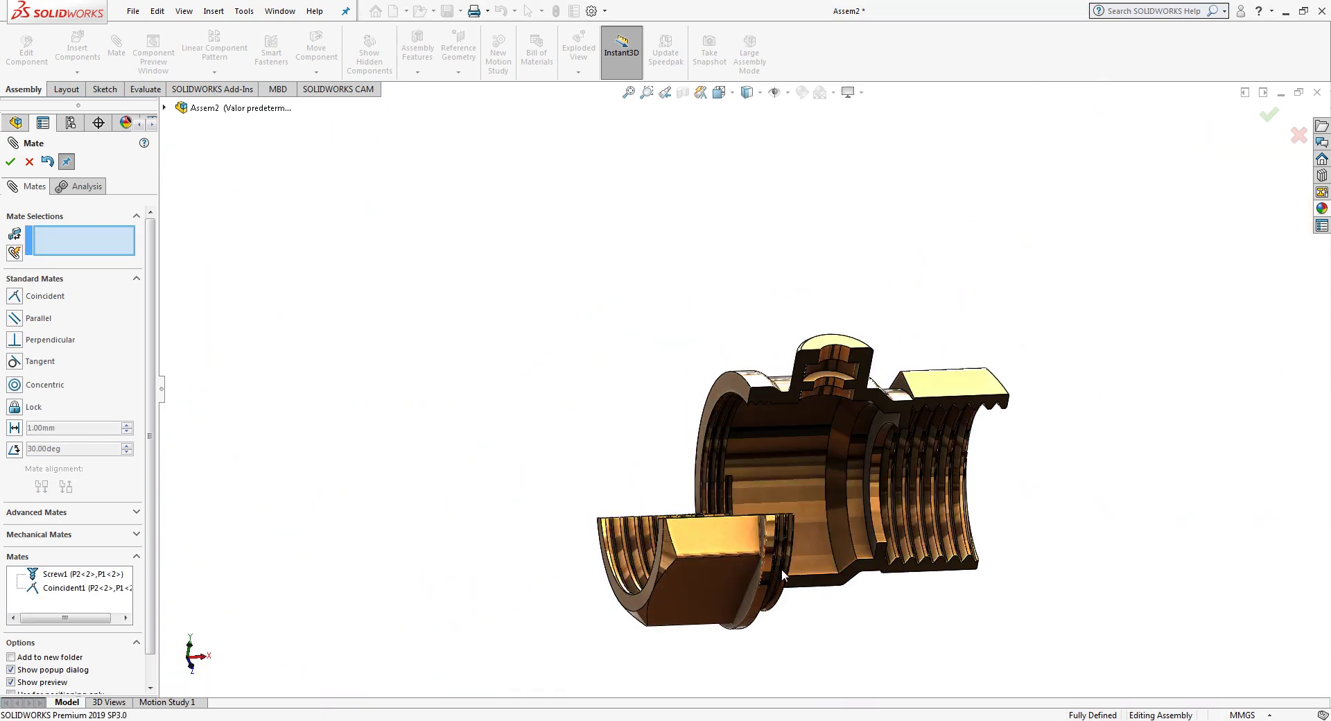
scroll(850, 538, "down", 2)
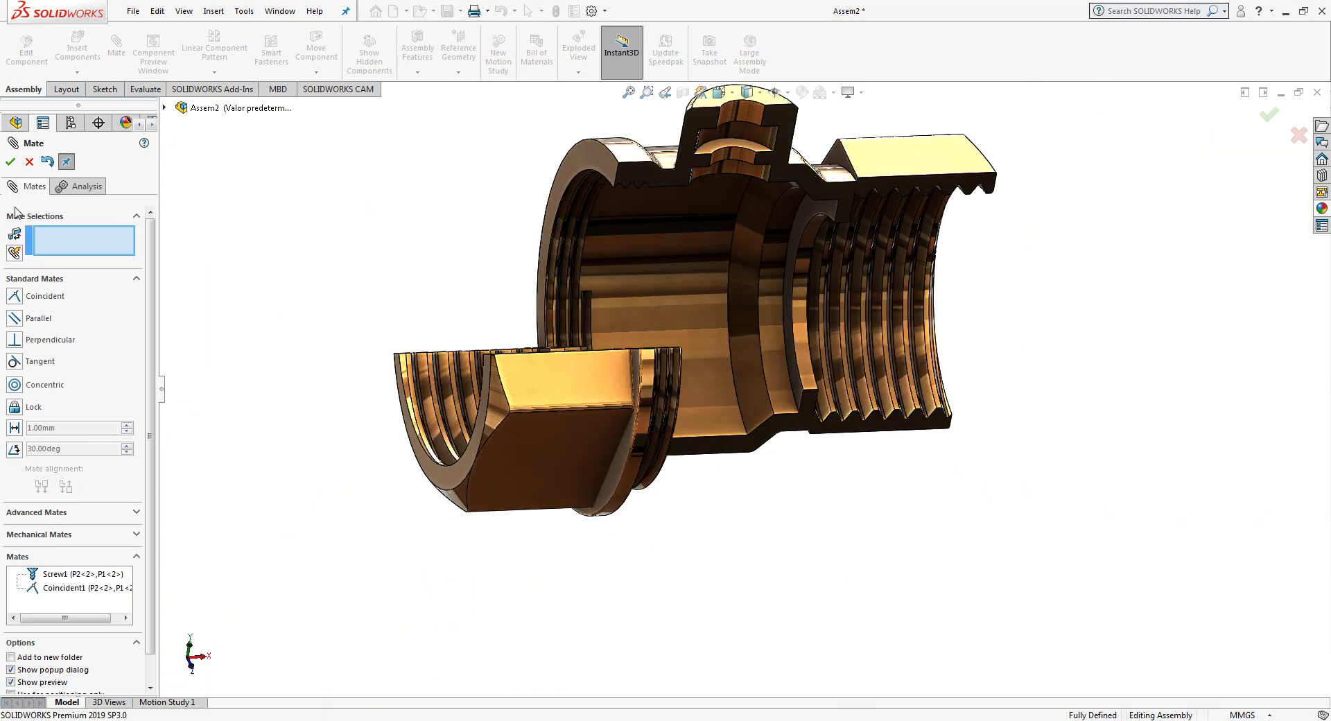
left_click(10, 162)
Step: Rebuild the assembly so the fitting moves into its mated position
left_click(556, 10)
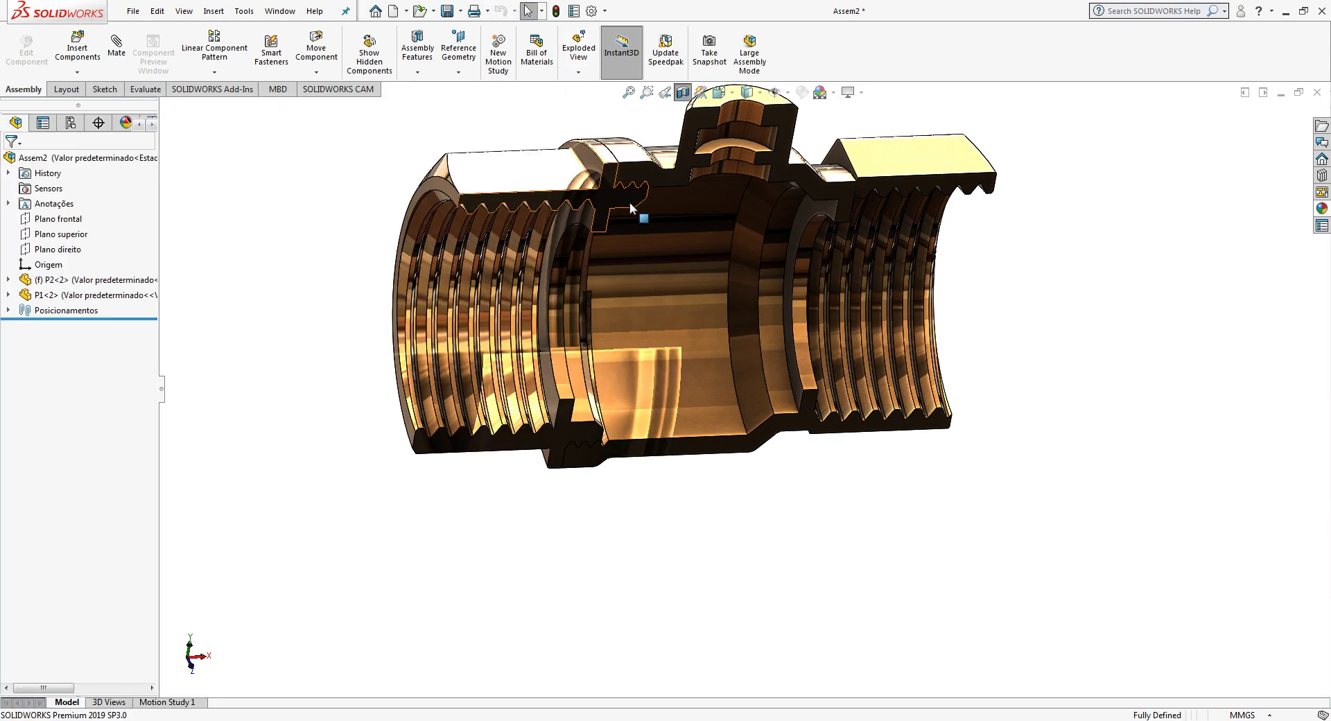
scroll(663, 278, "down", 4)
scroll(721, 339, "down", 3)
scroll(721, 339, "up", 2)
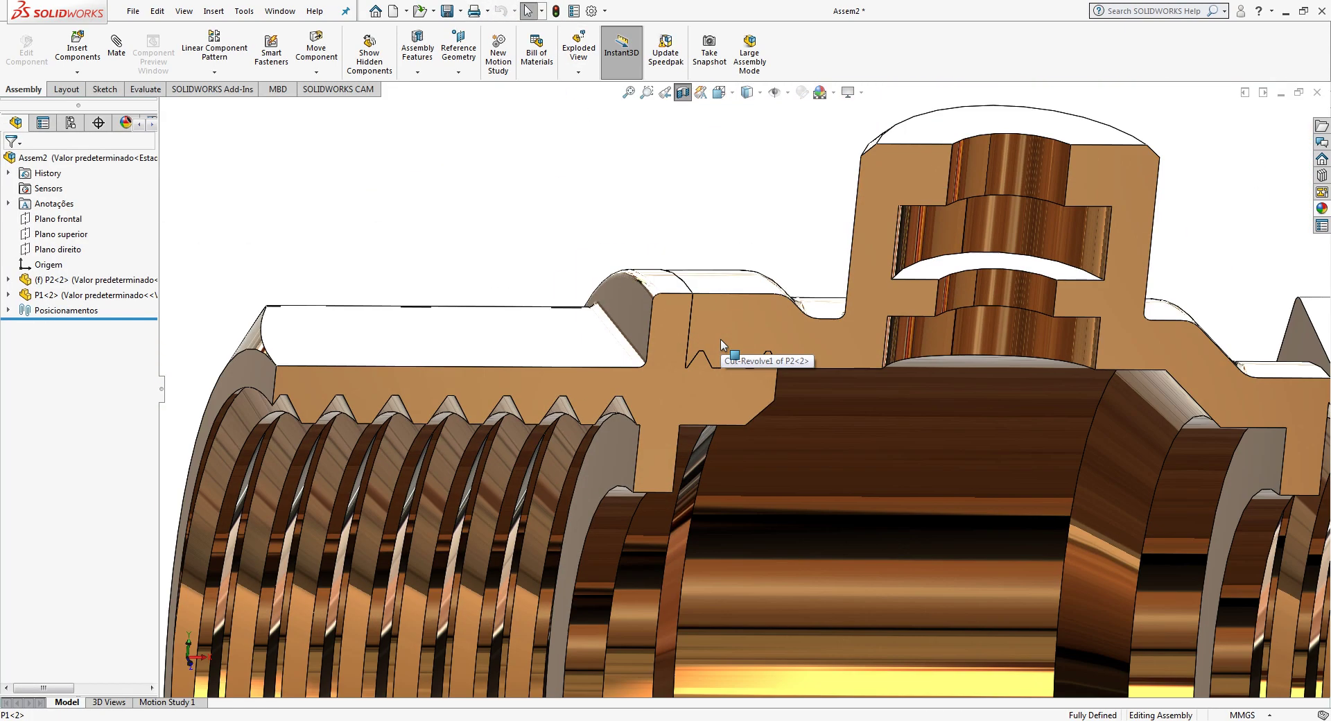
scroll(721, 339, "up", 3)
scroll(721, 339, "up", 2)
scroll(720, 339, "down", 1)
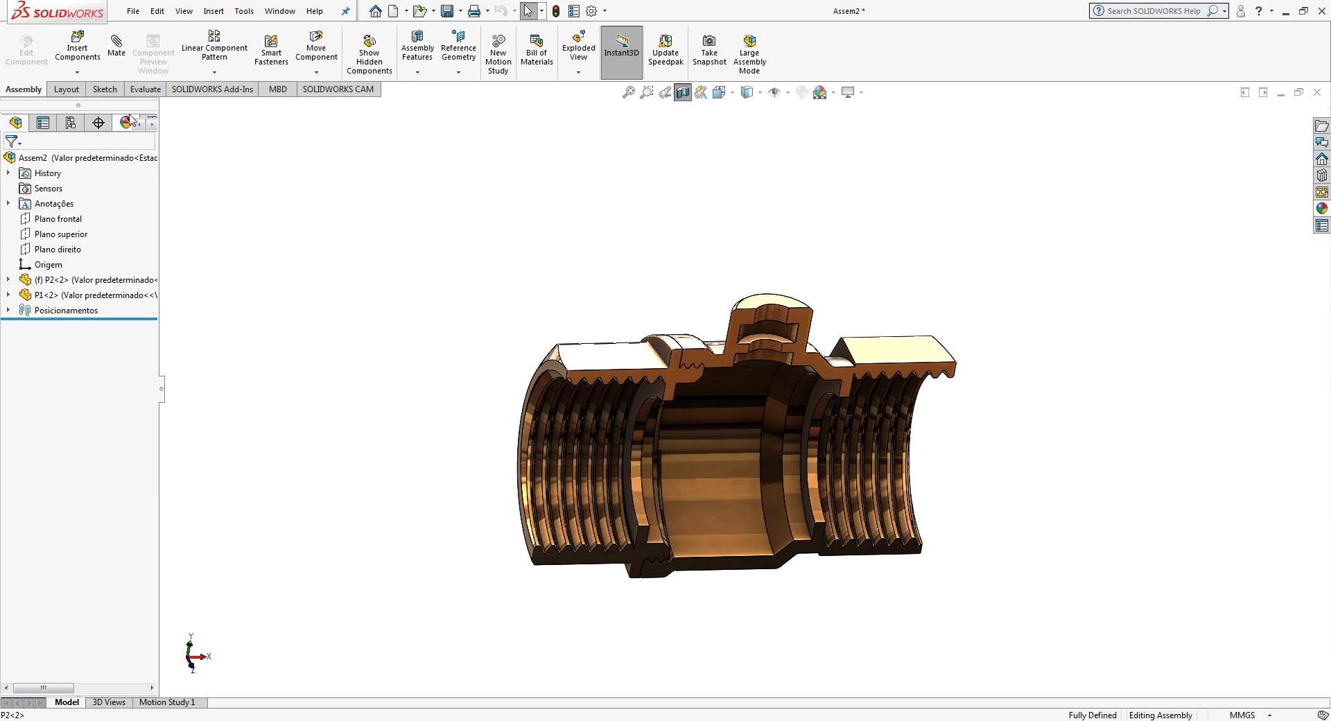
Step: Insert the P4 seal ring left of the valve body and paste a second copy of it
left_click(84, 46)
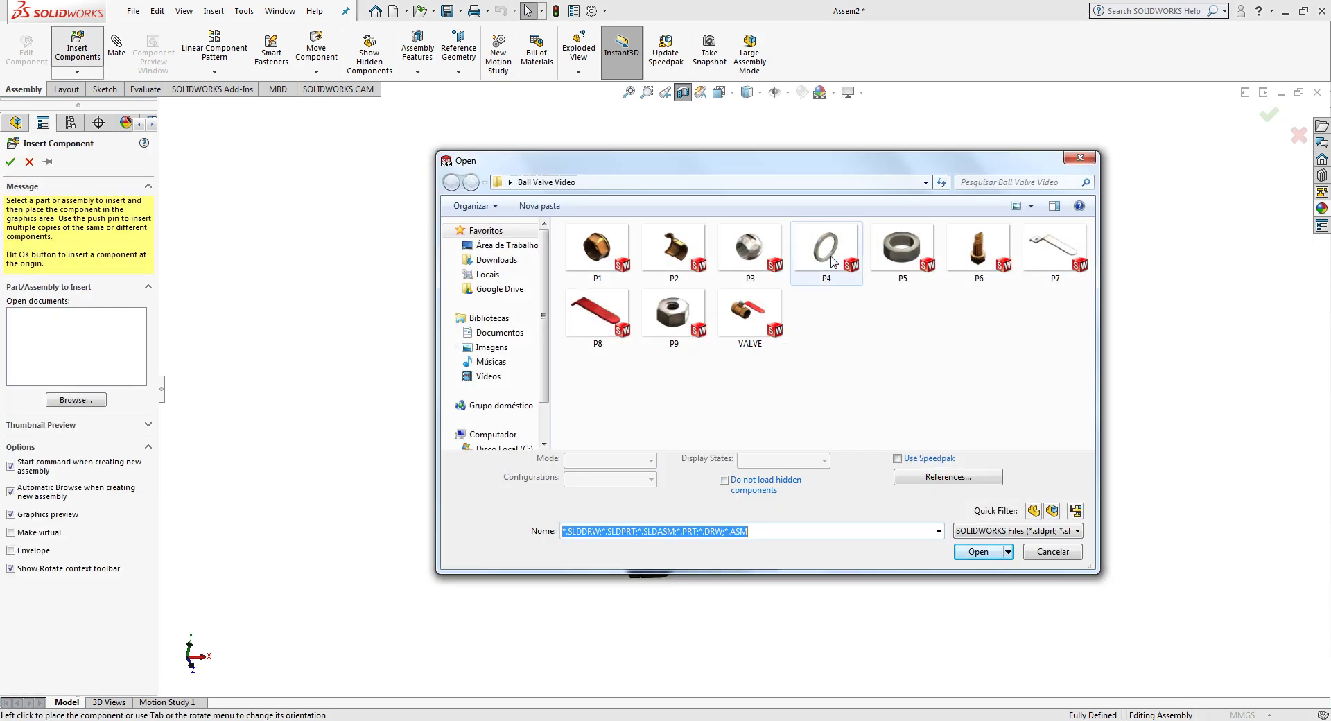
double_click(826, 251)
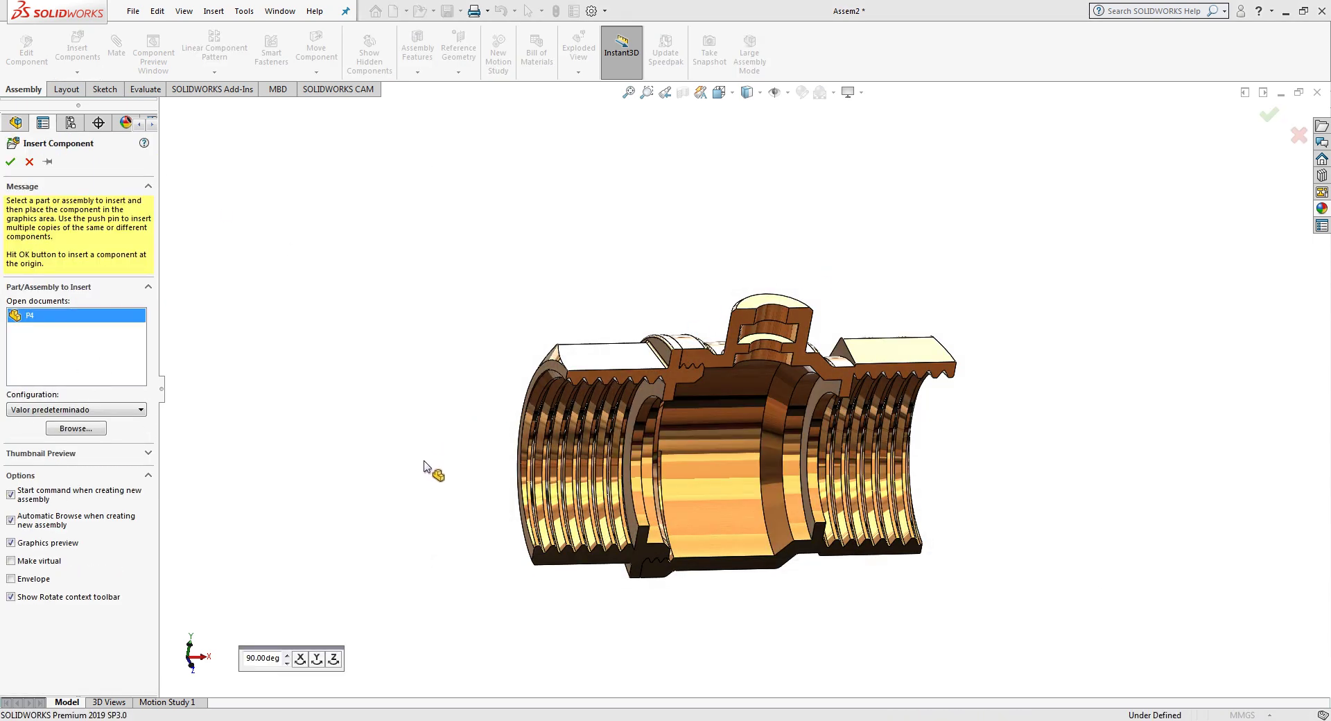
left_click(396, 435)
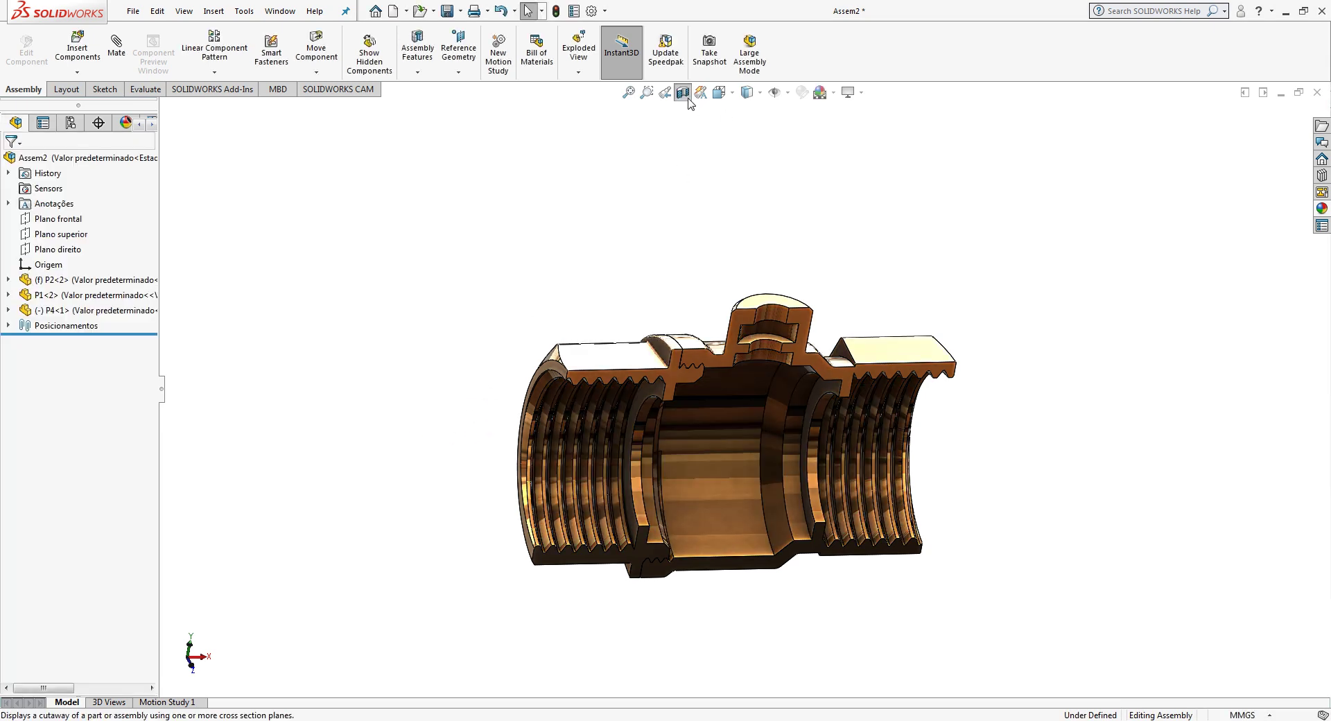
left_click(683, 92)
key("Escape")
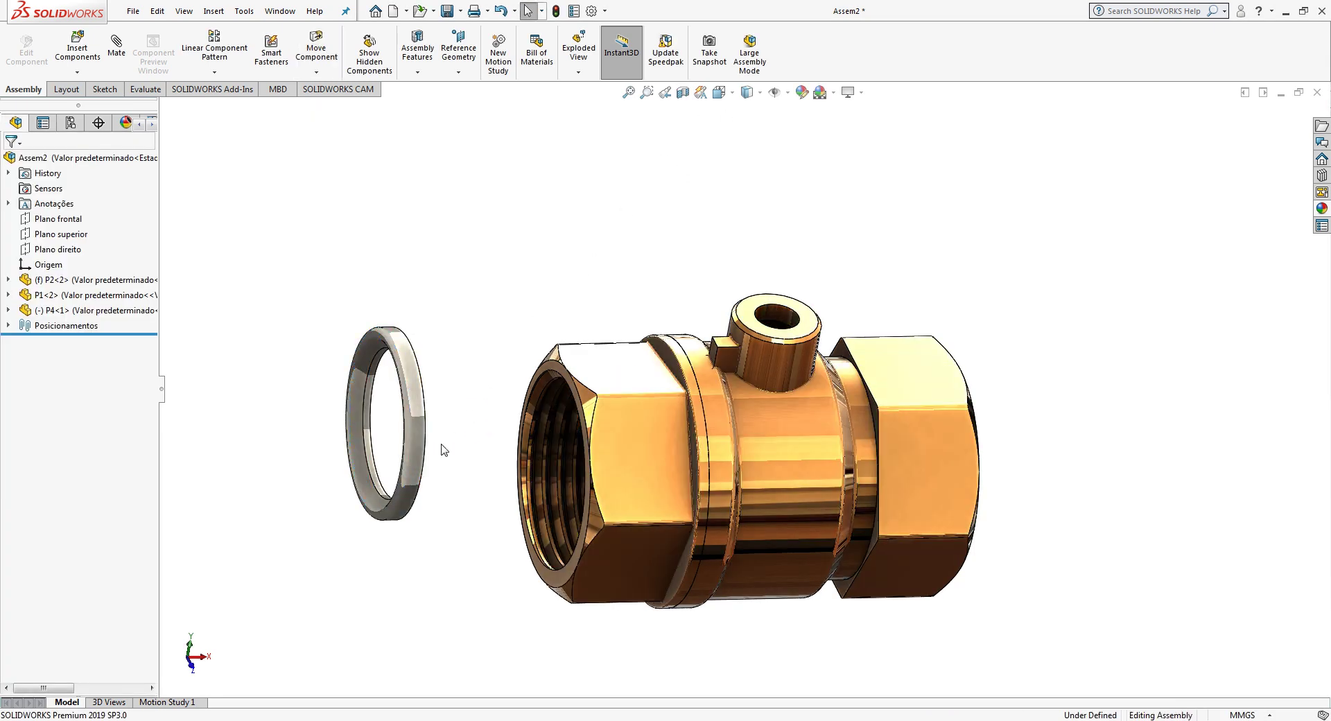
key("ctrl+v")
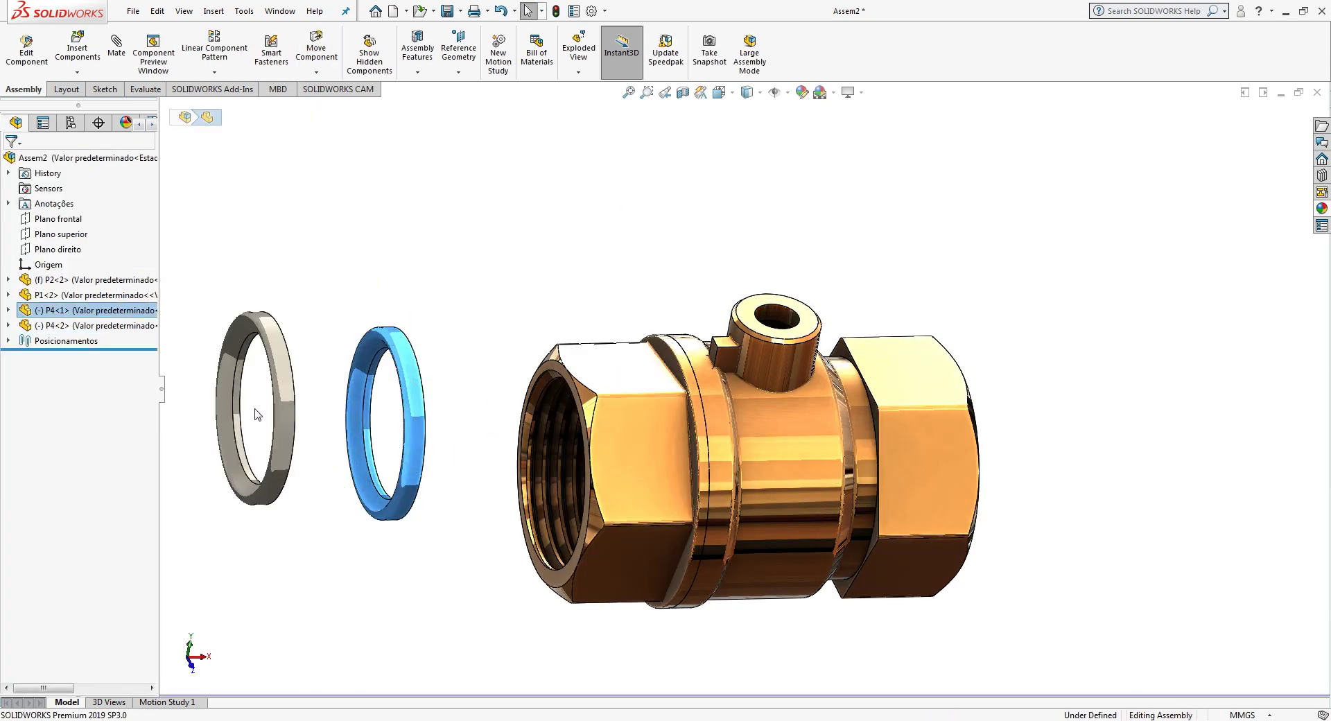
key("ctrl+7")
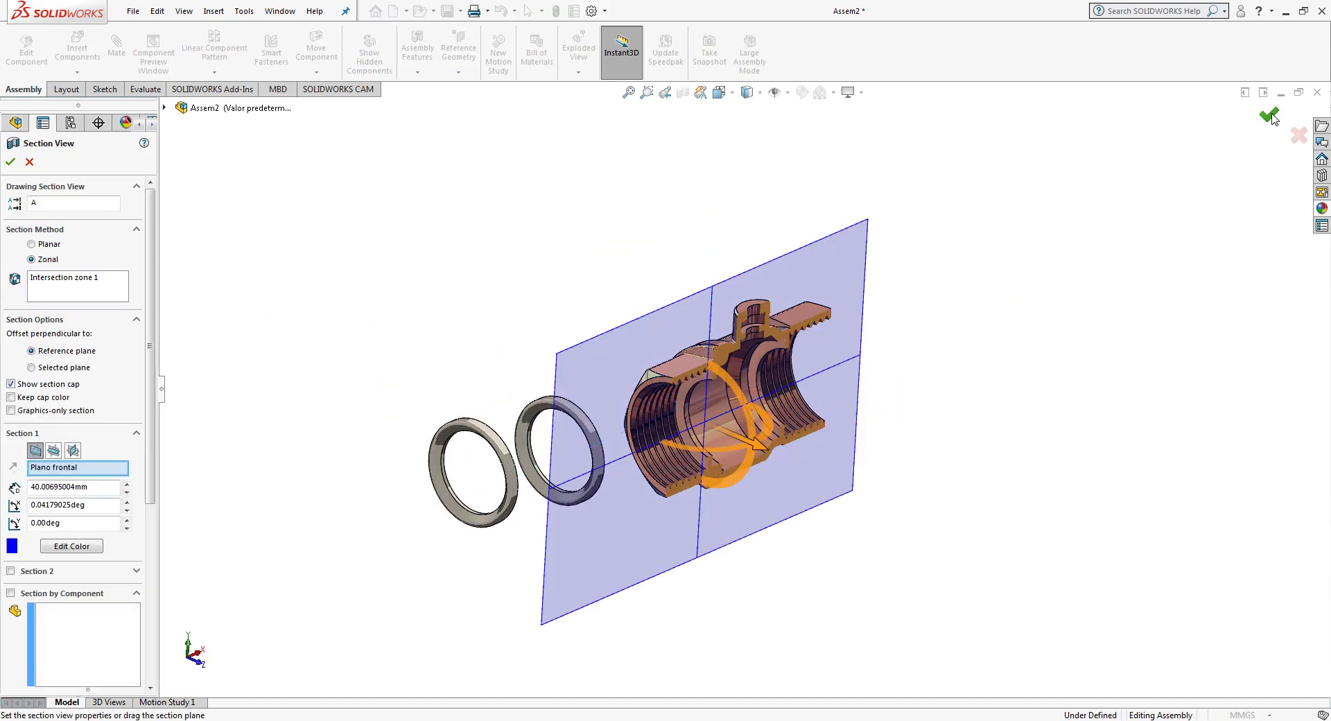
Step: In section view, mate the first P4 ring concentric with its bore and flush against its shoulder
left_click(1270, 116)
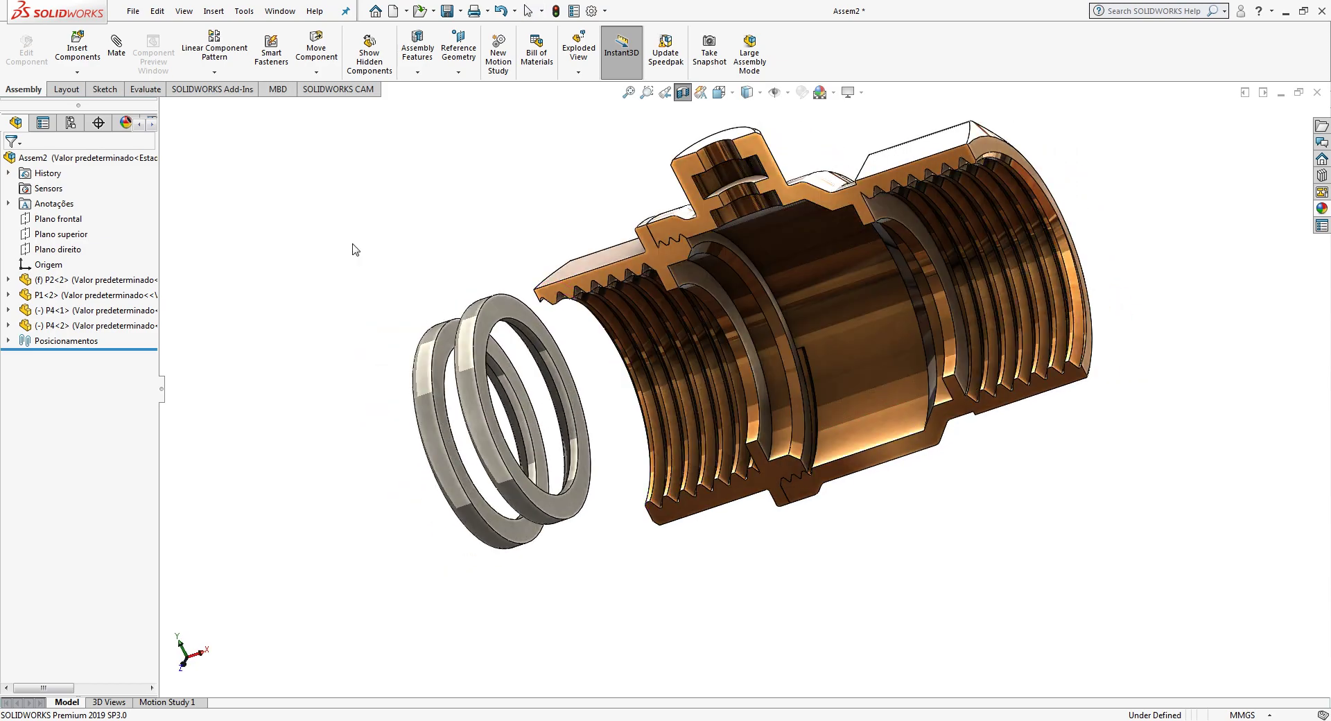
left_click(116, 48)
scroll(459, 331, "down", 3)
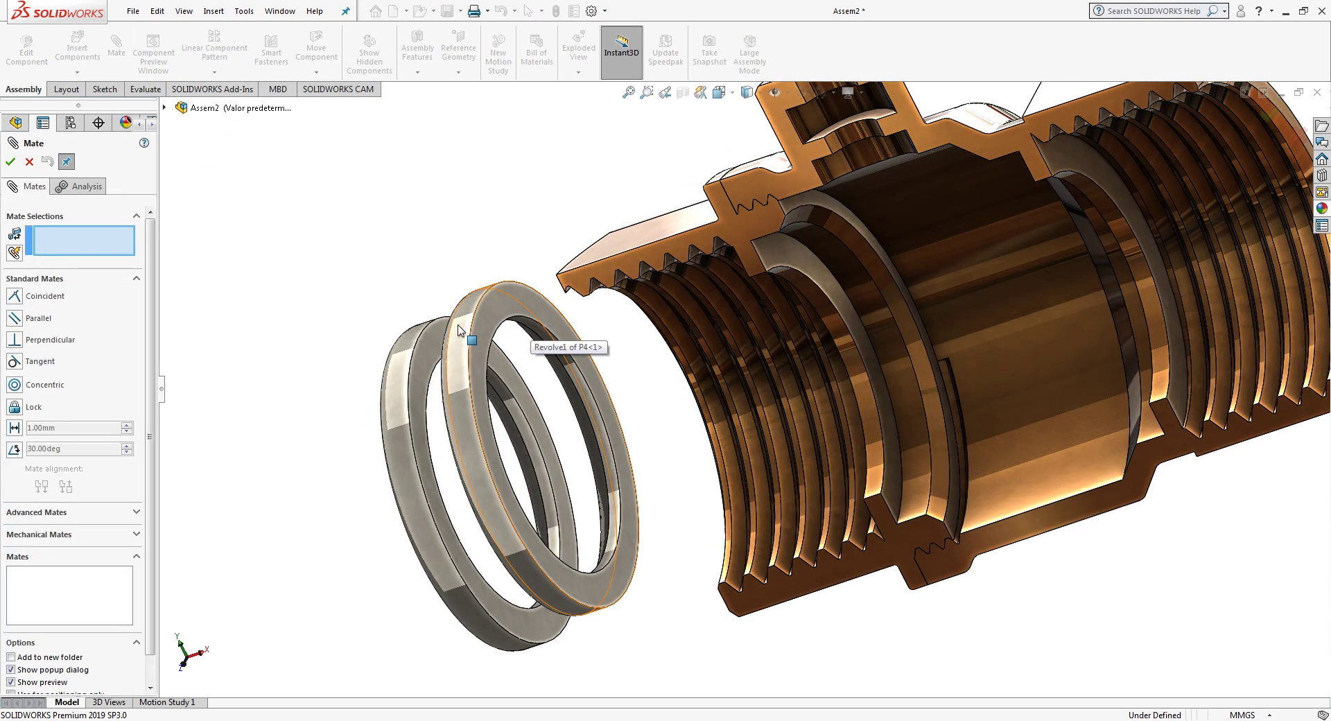
scroll(572, 363, "up", 3)
middle_click_drag(572, 363, 888, 285)
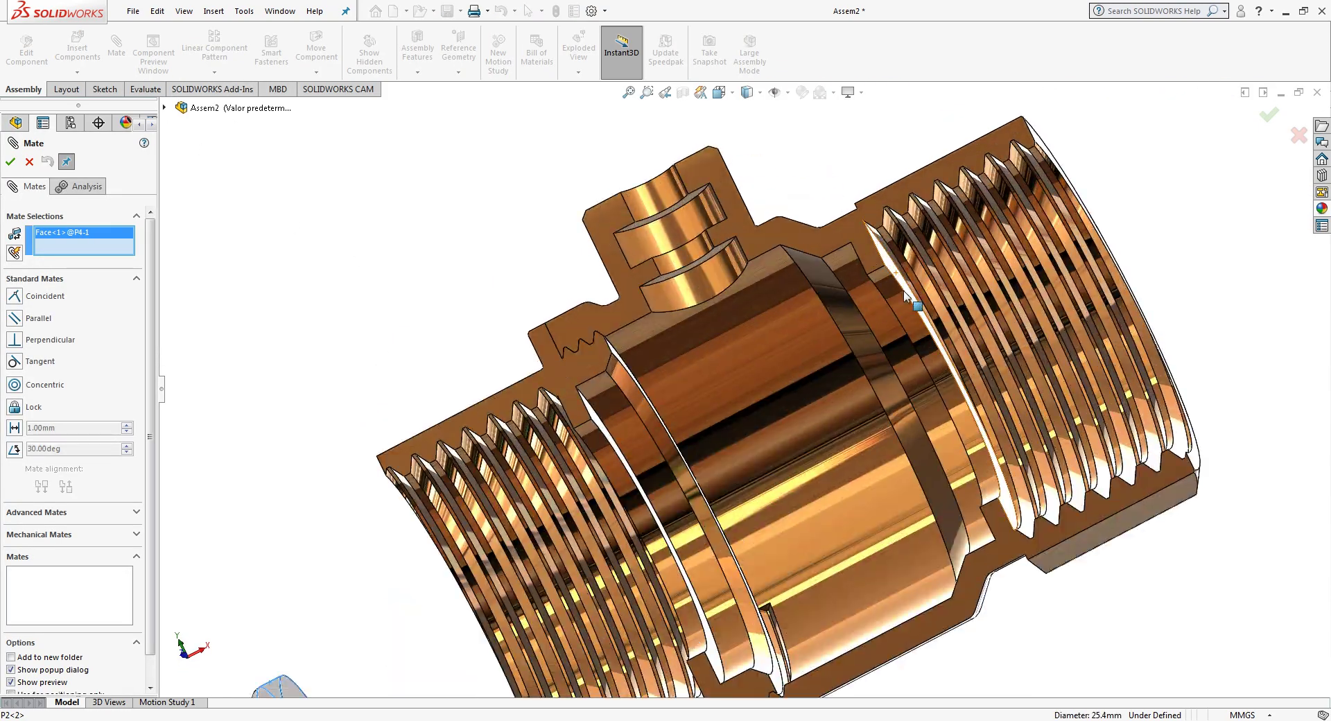
scroll(888, 285, "down", 3)
left_click(888, 285)
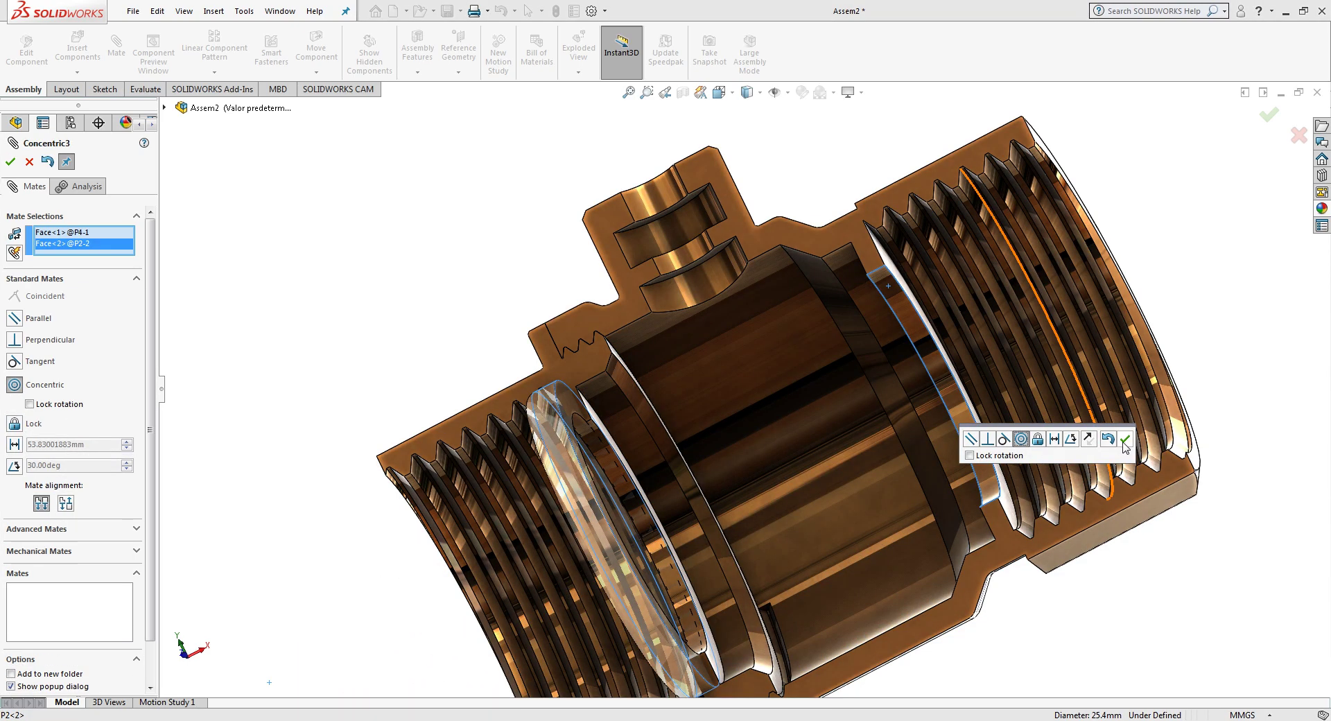
left_click(1125, 437)
middle_click_drag(734, 469, 592, 492)
left_click(513, 423)
middle_click_drag(514, 423, 906, 376)
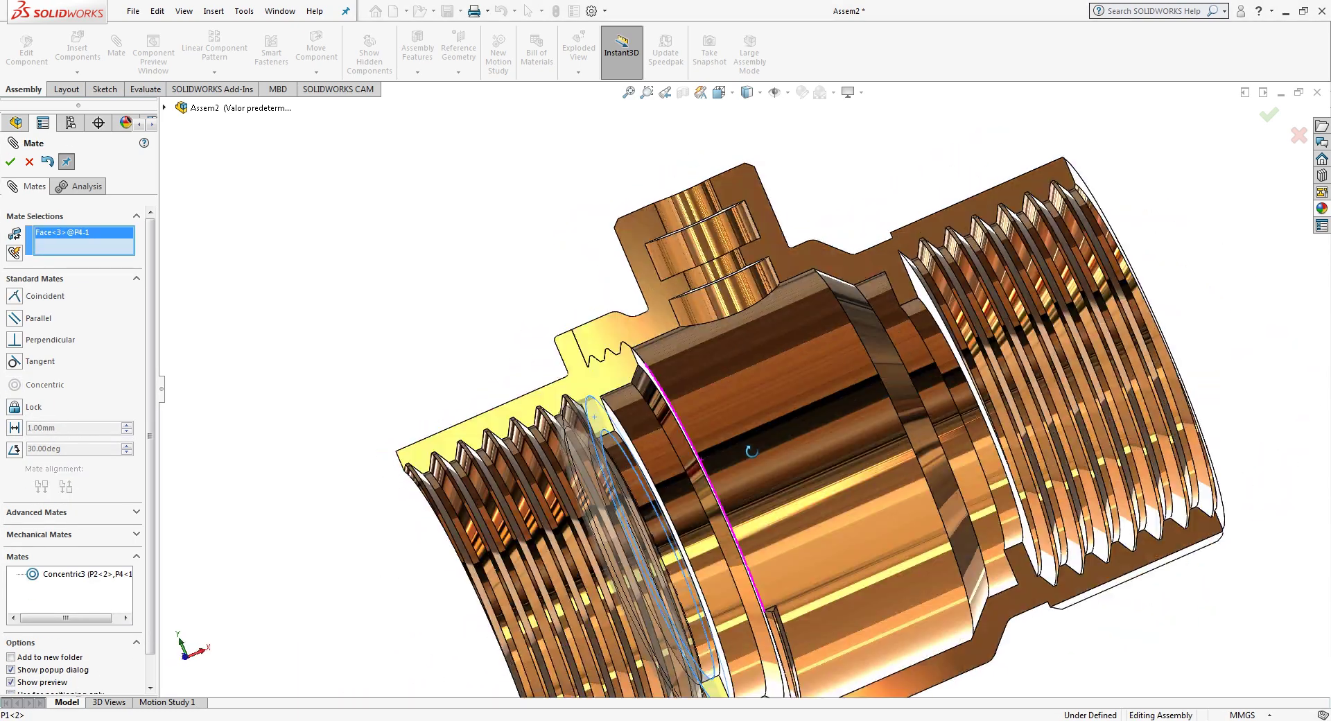
left_click(941, 310)
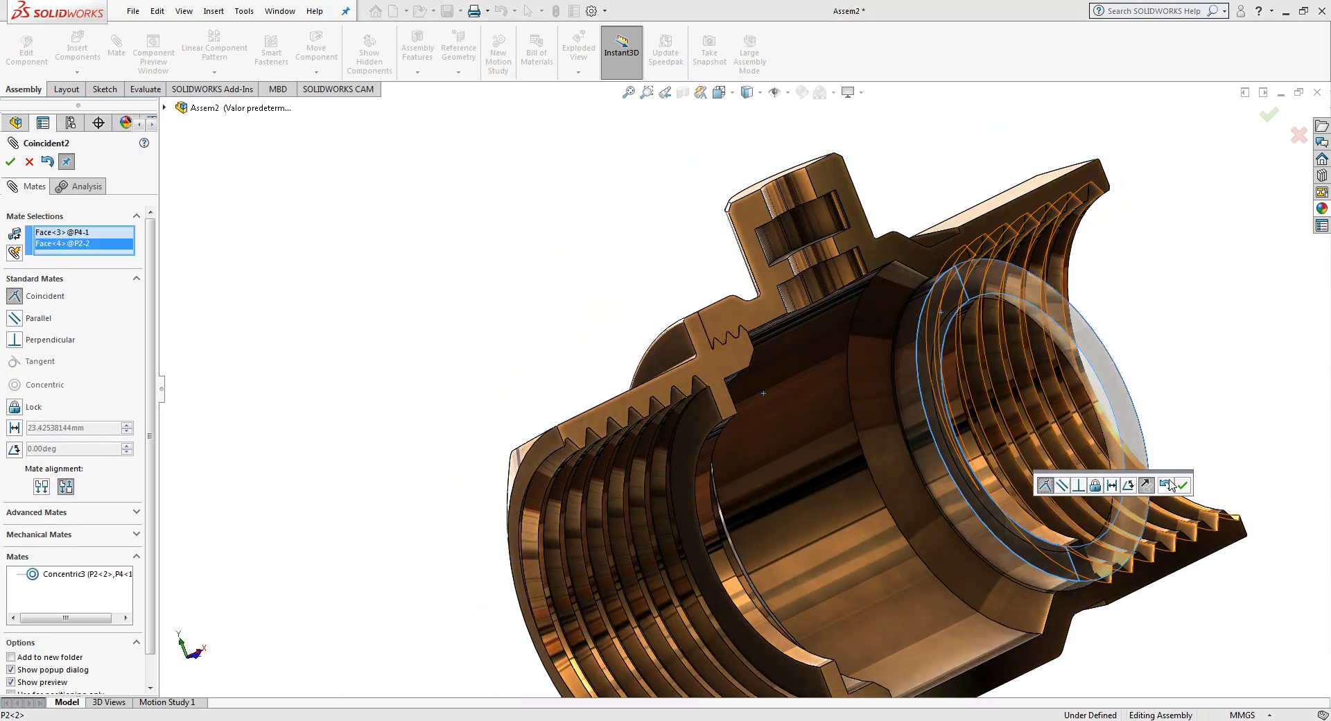
Step: Mate the second P4 ring flipped against the opposite shoulder and concentric with its bore
scroll(996, 505, "up", 5)
mouse_move(894, 576)
middle_mouse_down()
mouse_move(591, 636)
mouse_move(555, 449)
middle_mouse_up()
left_click(555, 449)
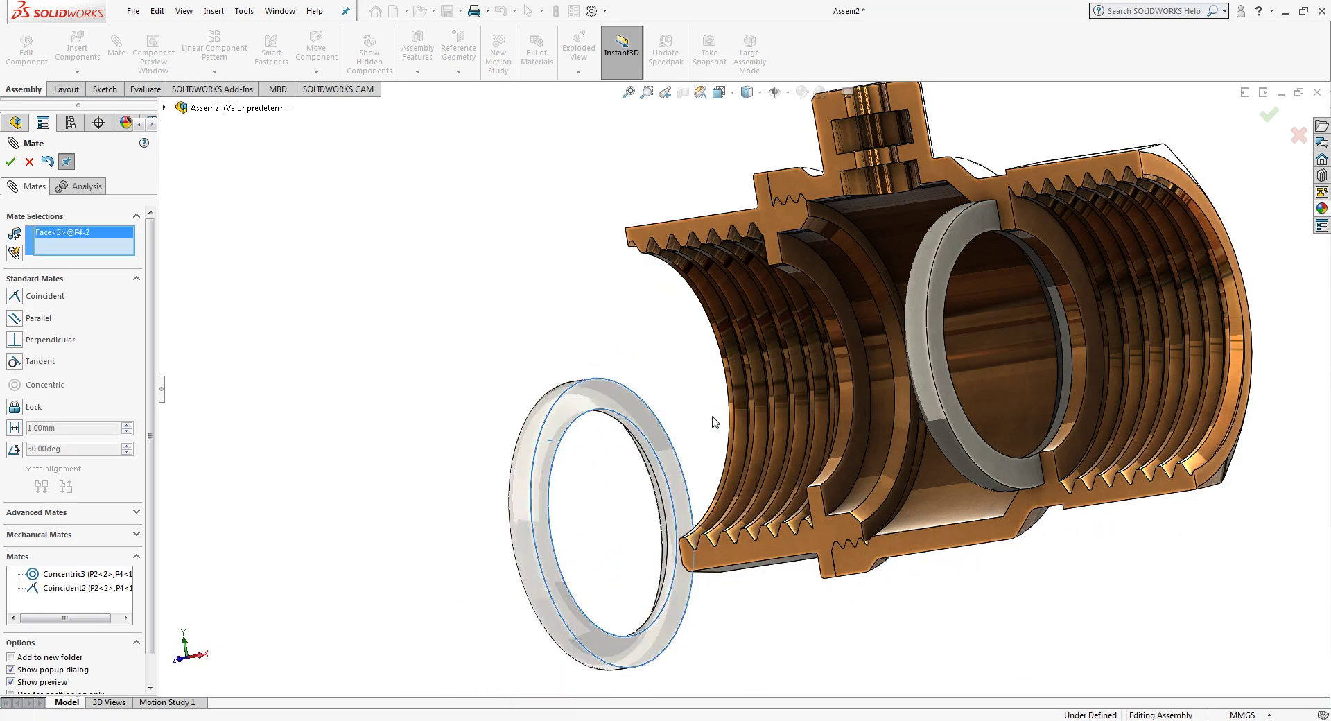
scroll(760, 318, "down", 3)
left_click(763, 279)
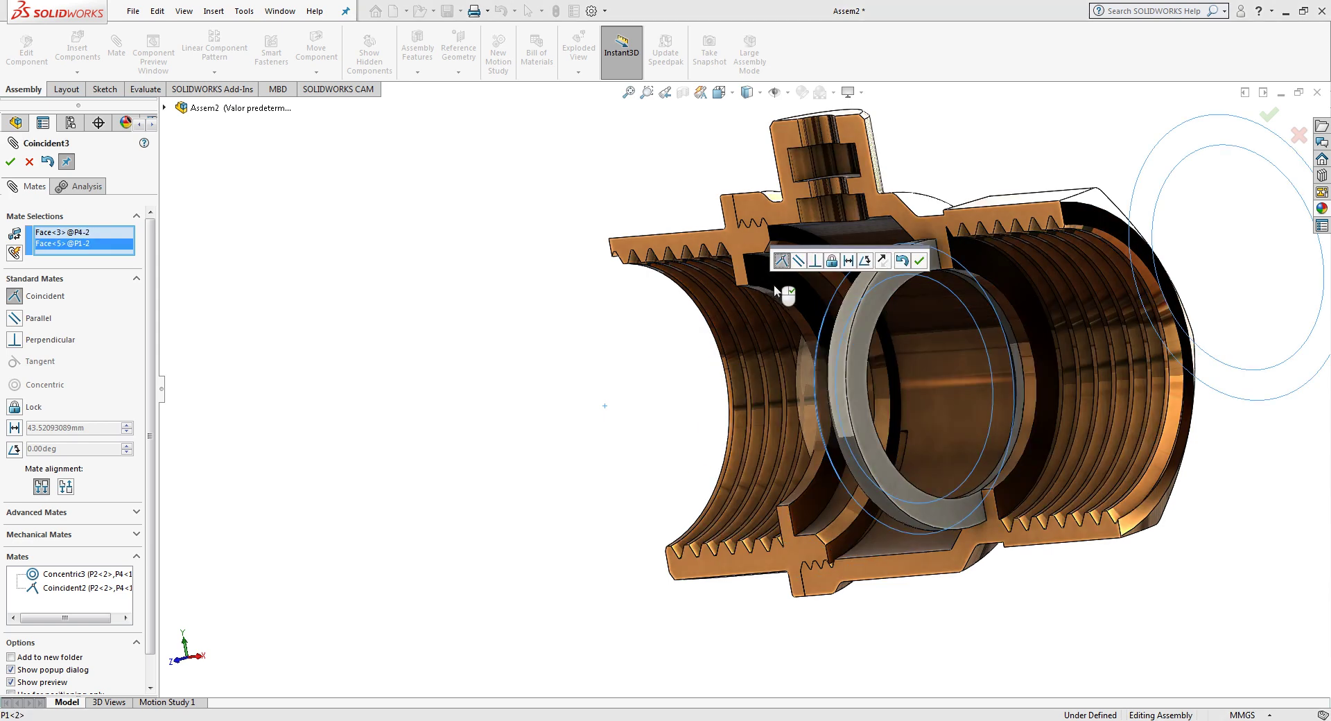
left_click(882, 261)
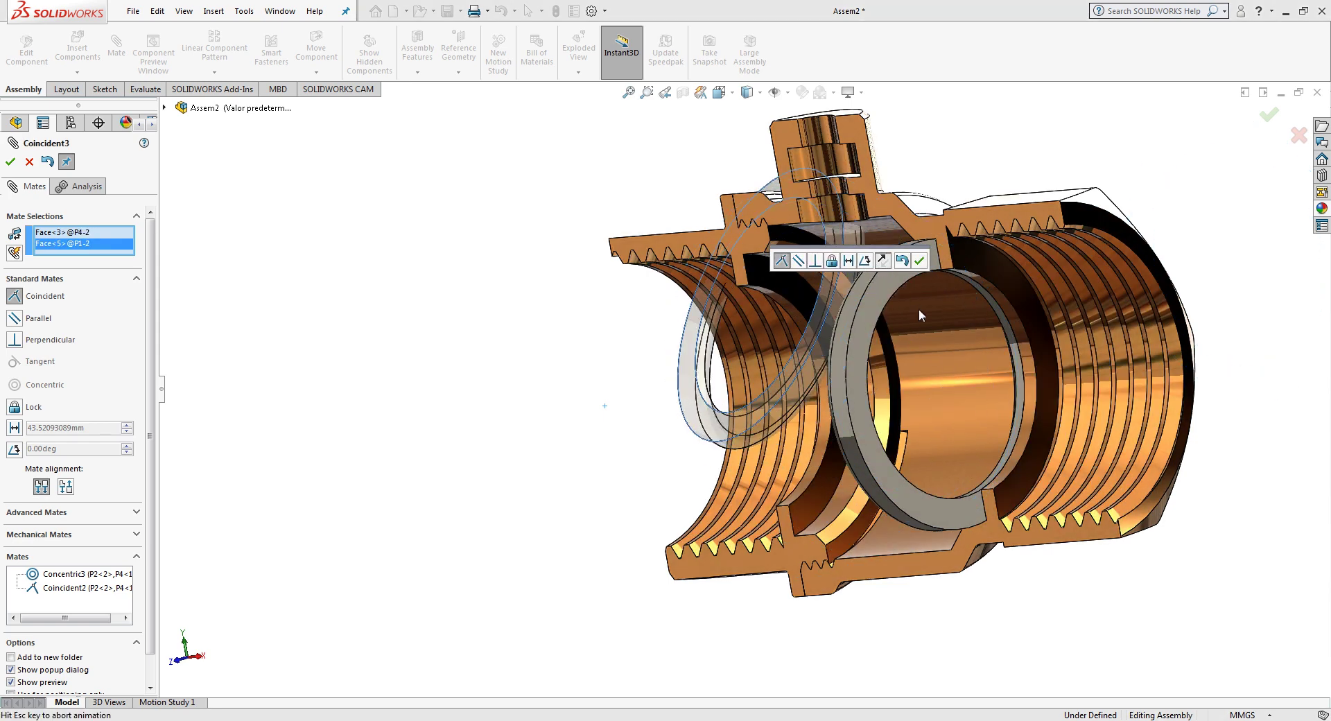
left_click(919, 261)
left_click(753, 347)
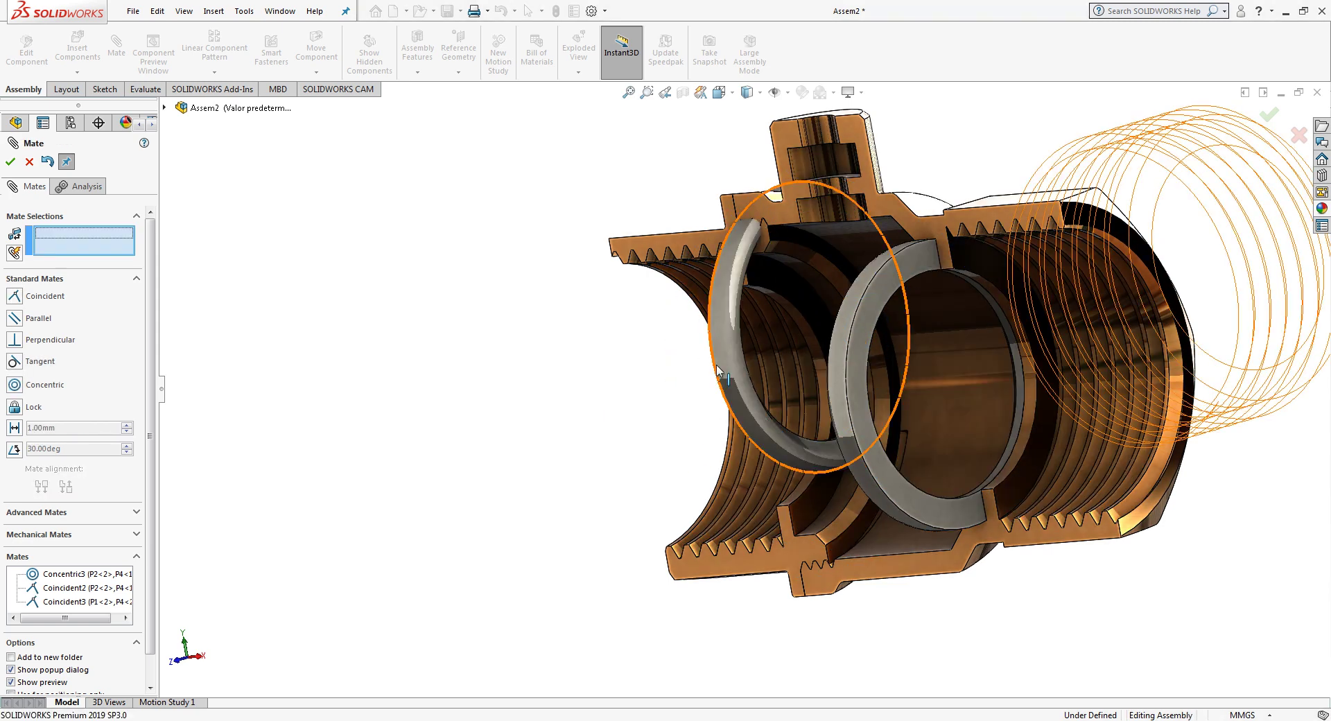
mouse_move(753, 347)
middle_mouse_down()
mouse_move(838, 520)
mouse_move(802, 503)
middle_mouse_up()
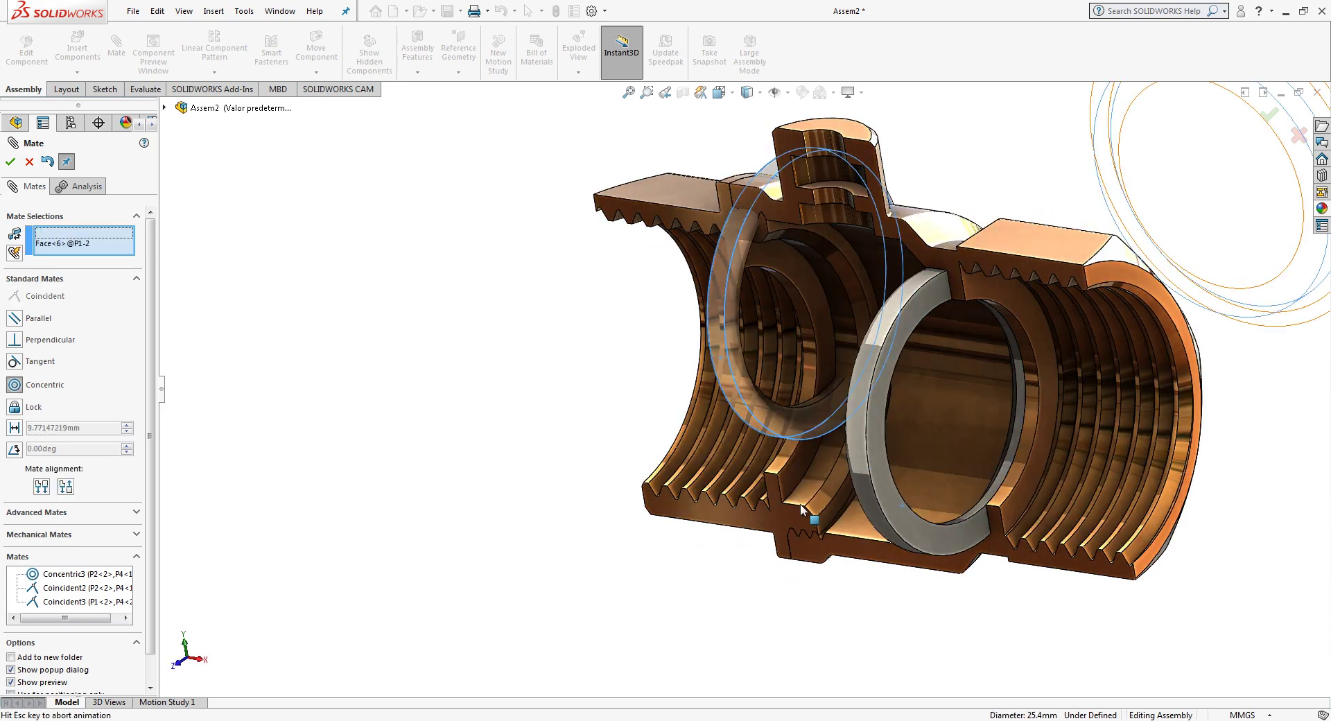
left_click(802, 510)
left_click(841, 571)
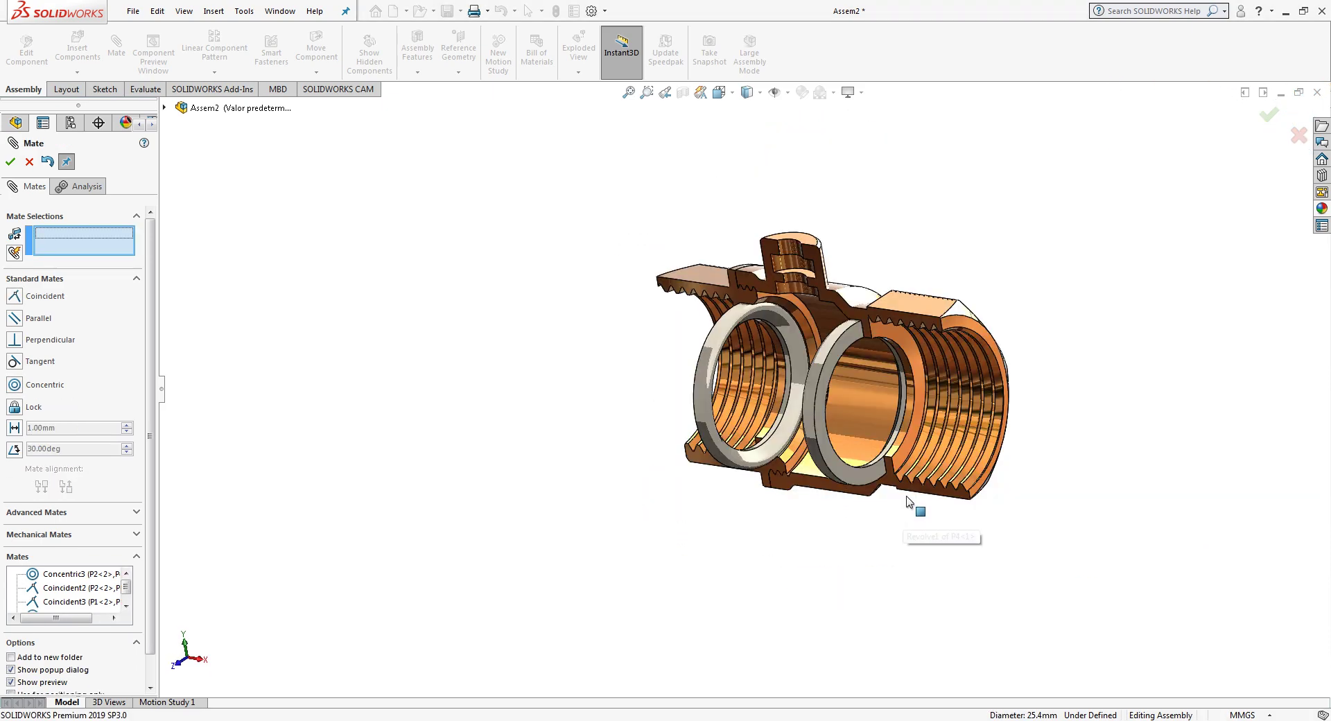
middle_click_drag(908, 502, 1010, 447)
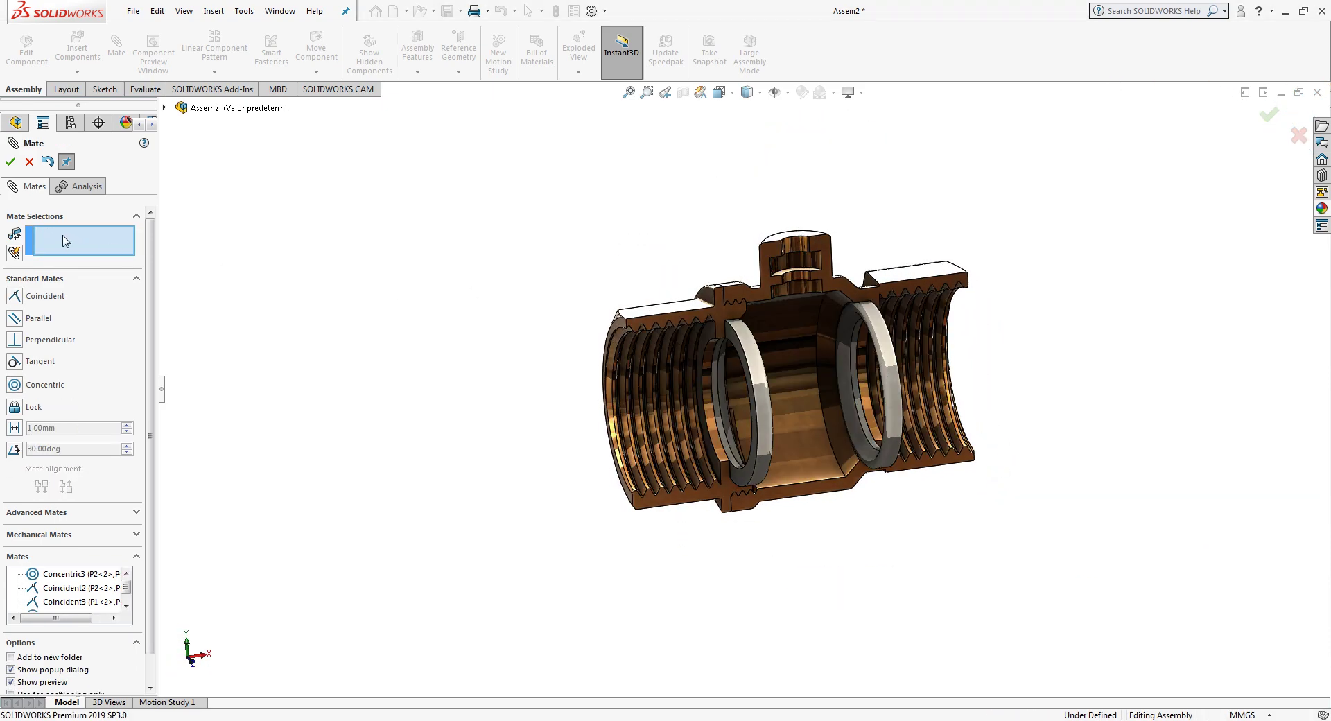
left_click(33, 167)
Step: With the section view off, insert the P5 ring beside the valve body
left_click(659, 98)
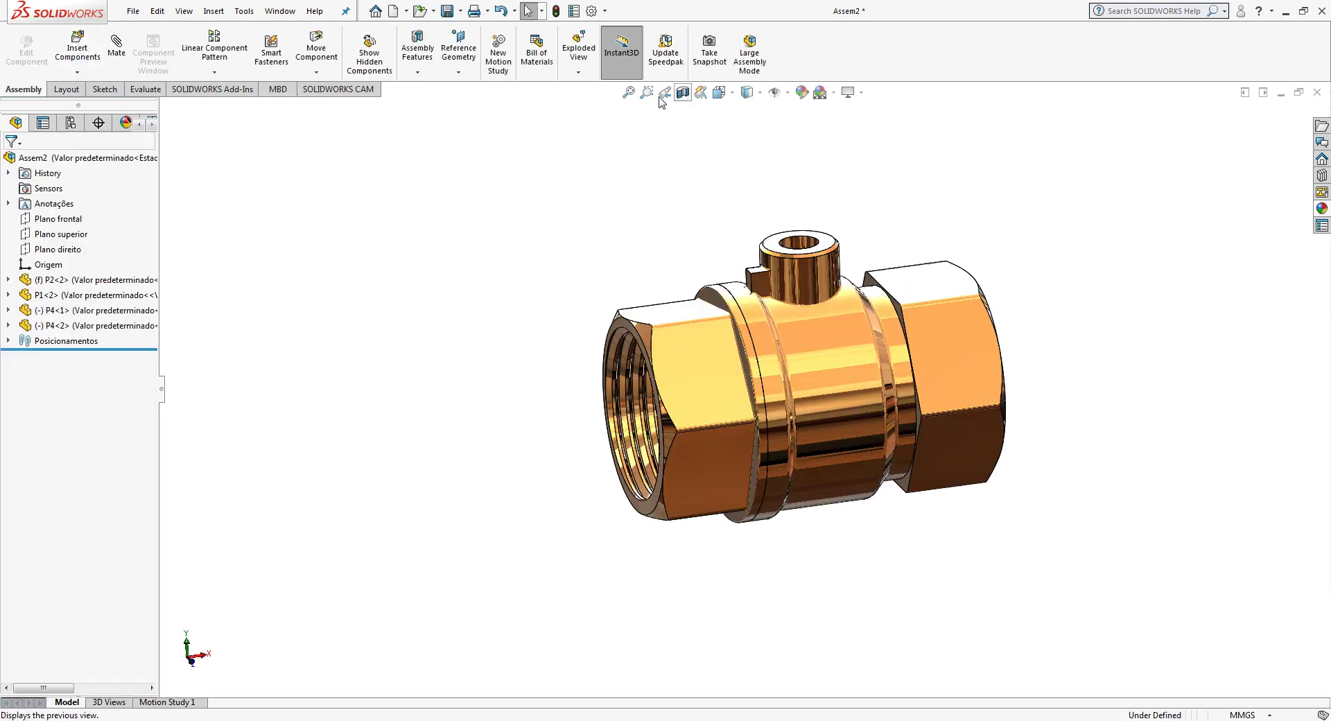
left_click(96, 59)
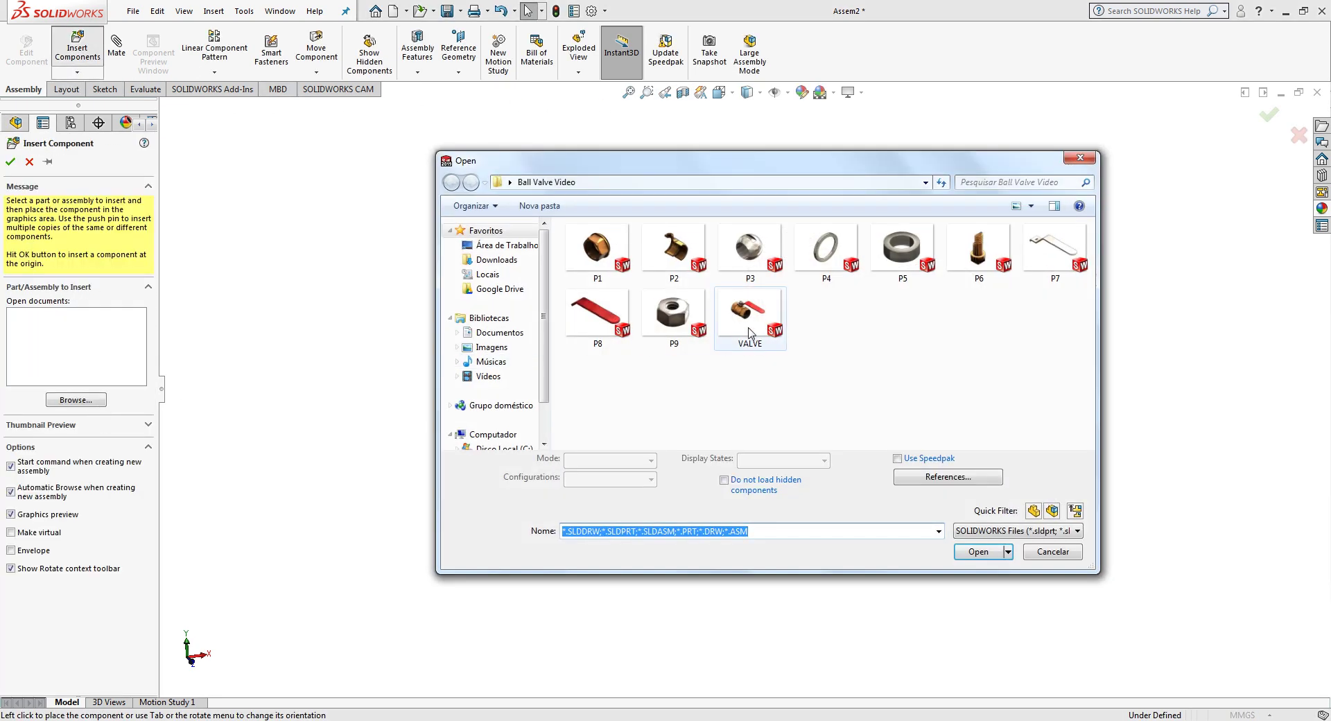
double_click(902, 257)
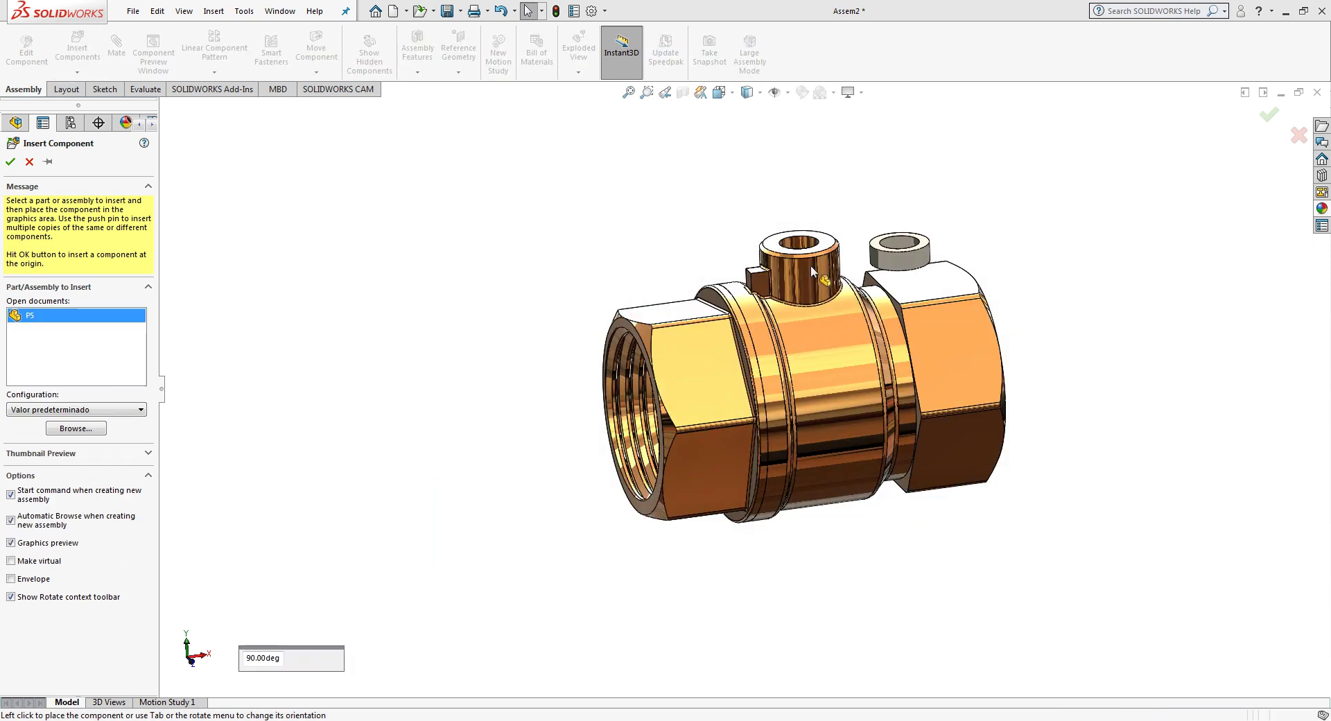
left_click(597, 251)
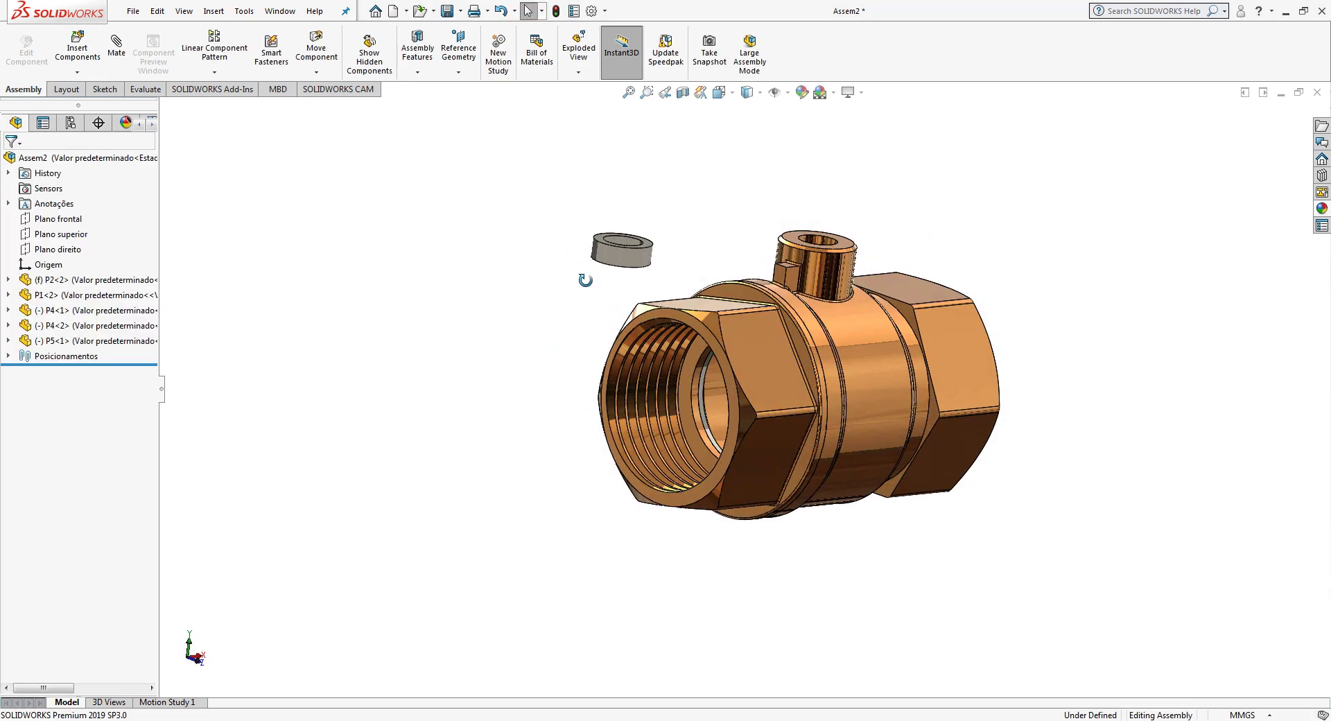
Step: In section view, mate the P5 ring's inner face concentric with the top boss hole
left_click(677, 97)
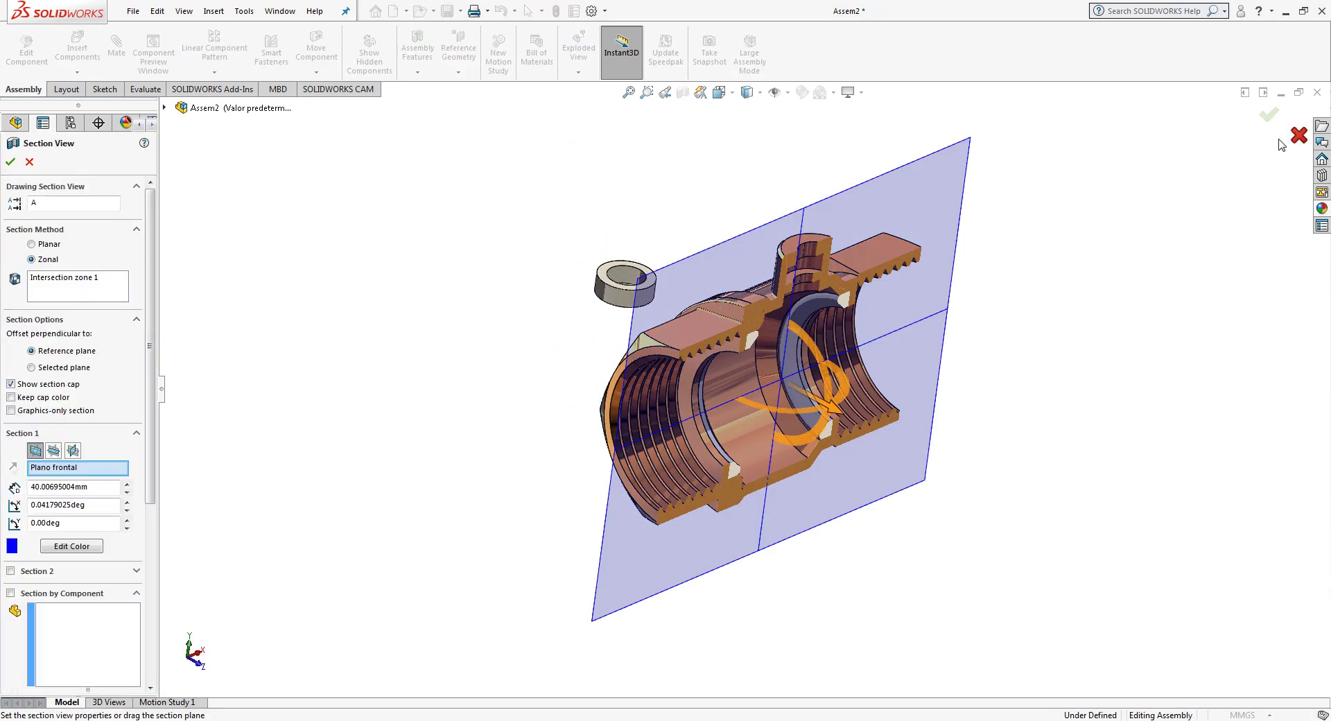
left_click(1267, 115)
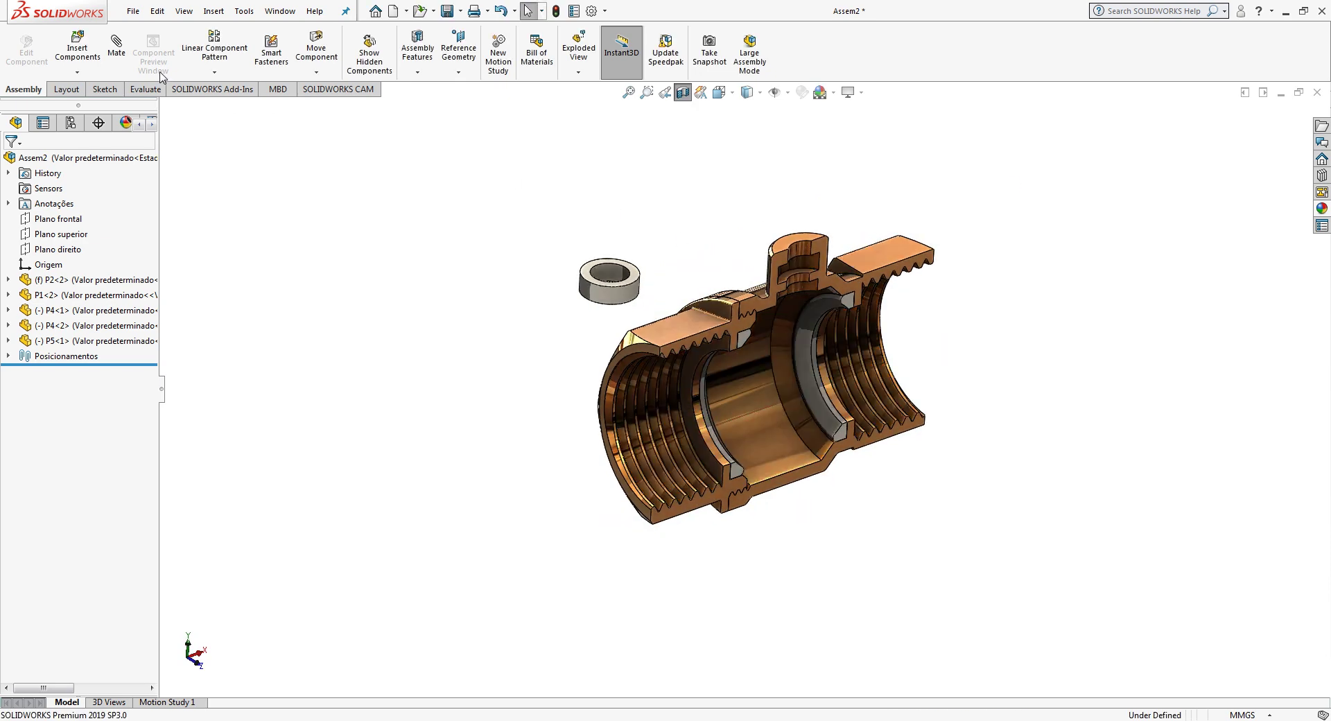
scroll(633, 291, "down", 3)
left_click(563, 285)
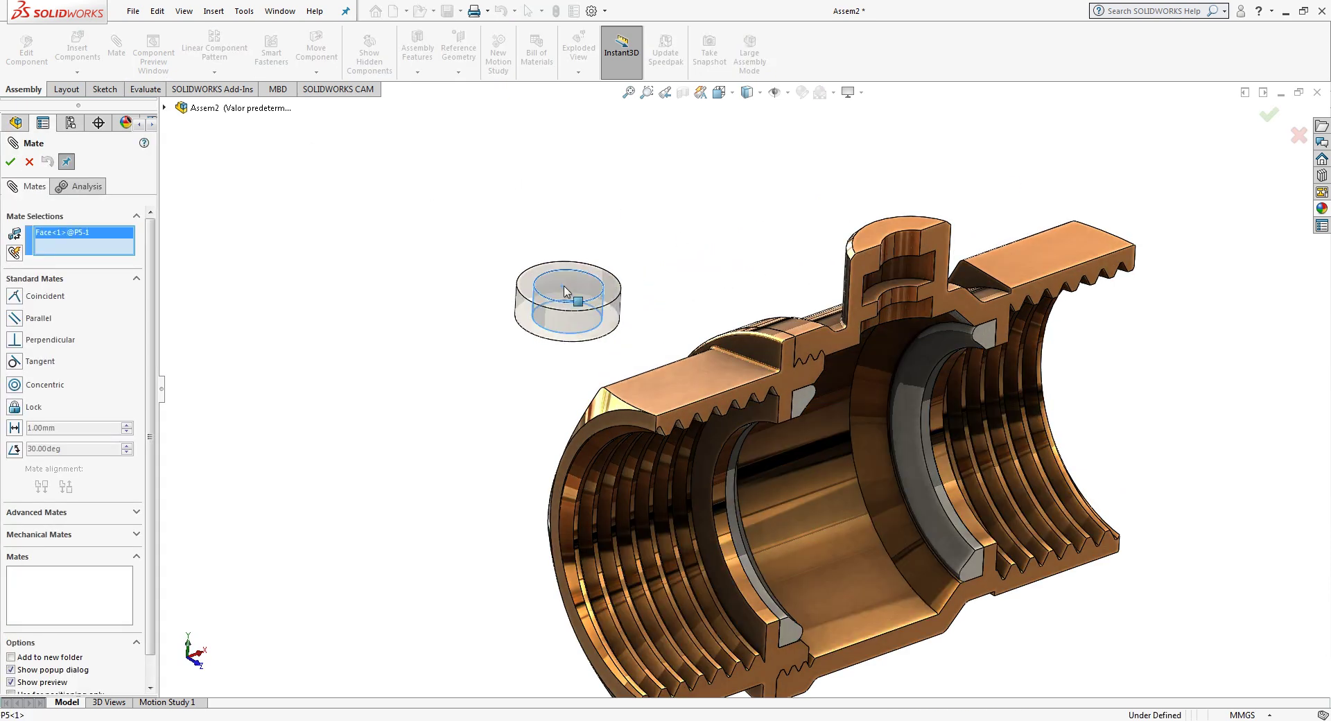
left_click(922, 281)
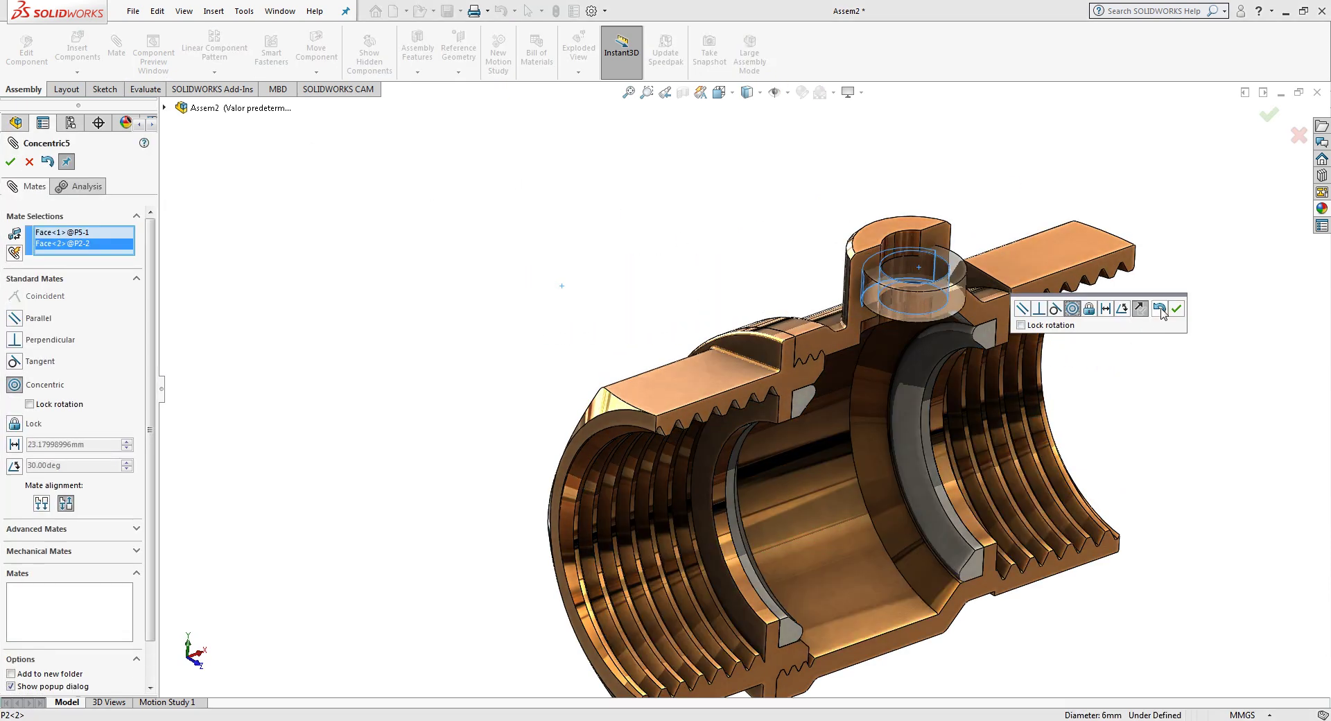
left_click(1176, 309)
Step: Seat the ring's bottom face coincident on the boss ledge, then turn off the section view
middle_click_drag(1011, 164, 906, 178)
scroll(873, 249, "down", 5)
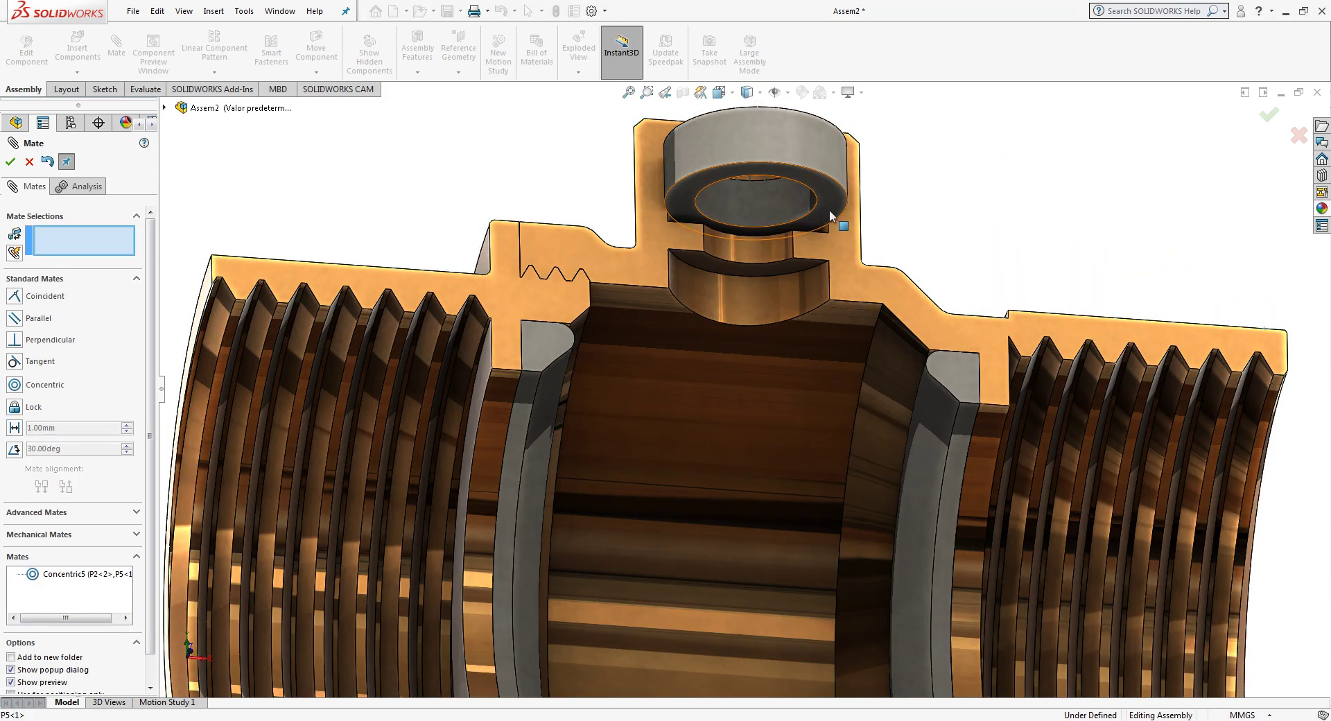
left_click(836, 221)
middle_click_drag(837, 222, 809, 368)
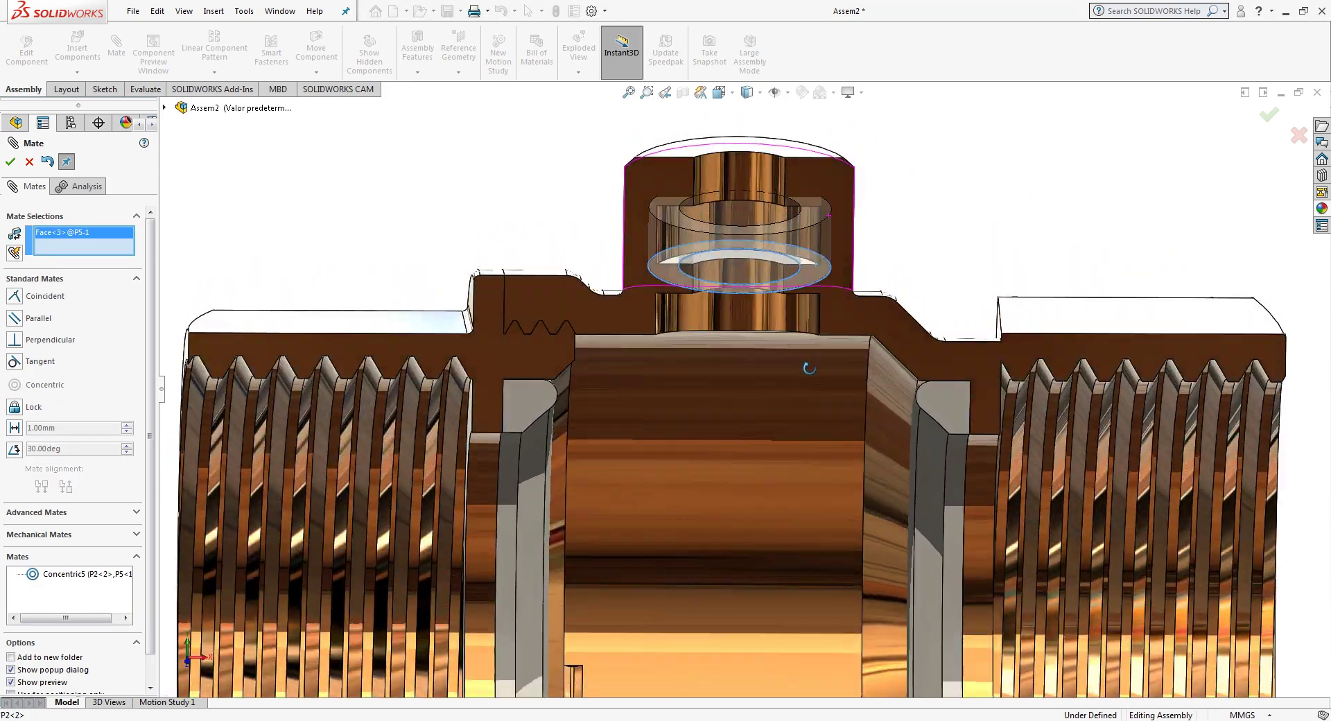
scroll(701, 255, "down", 3)
left_click(721, 294)
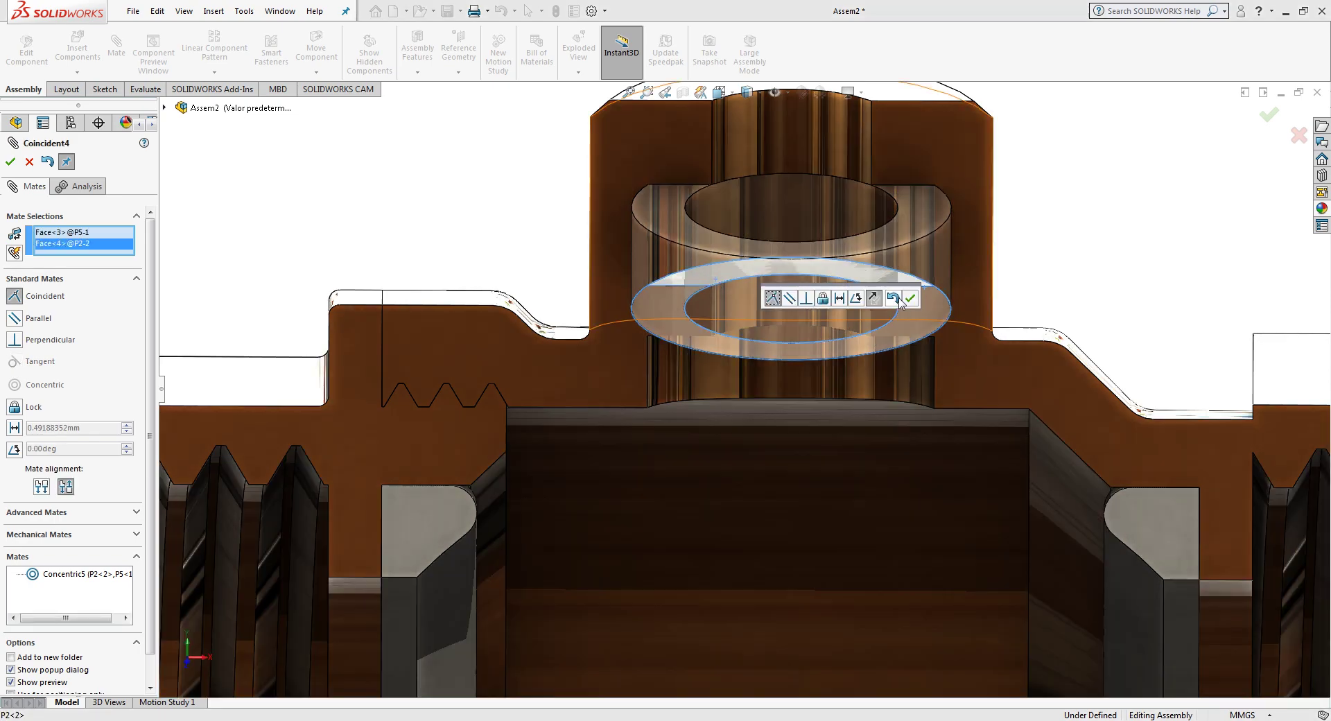
left_click(910, 298)
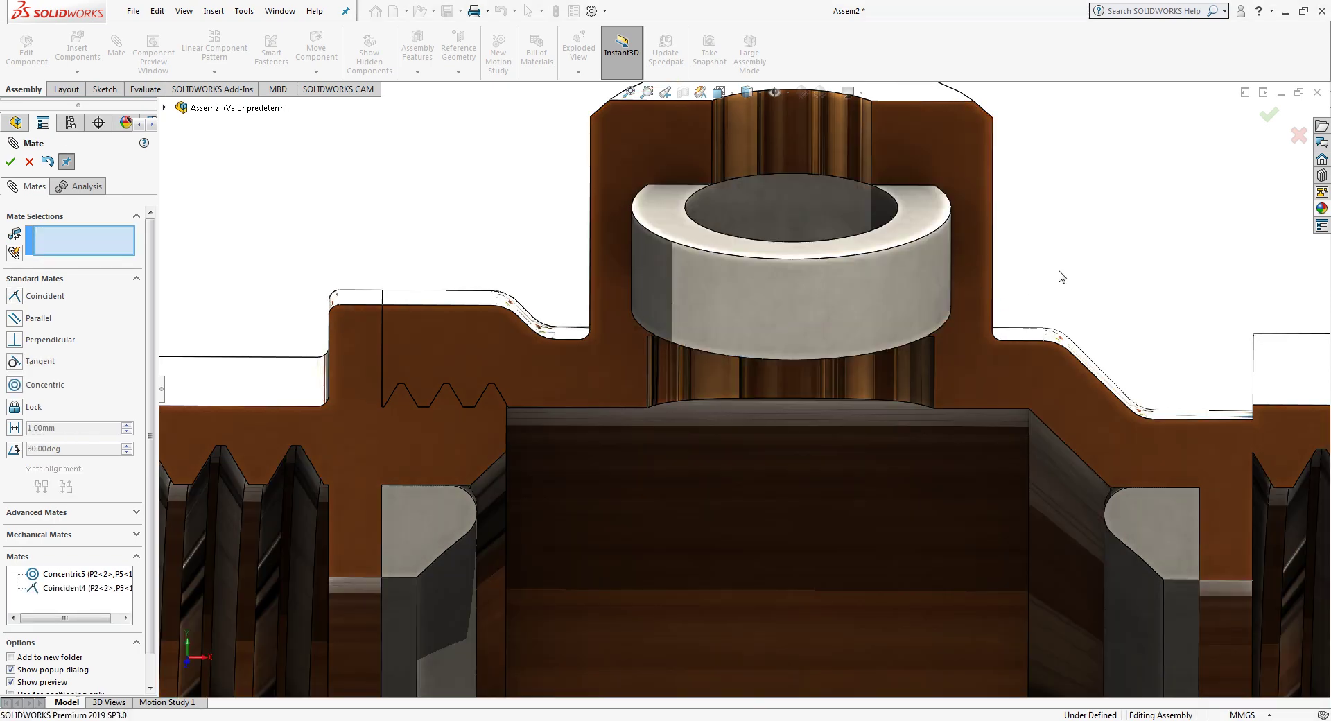
scroll(912, 439, "up", 5)
middle_click_drag(912, 439, 936, 465)
scroll(882, 570, "up", 3)
scroll(847, 555, "down", 3)
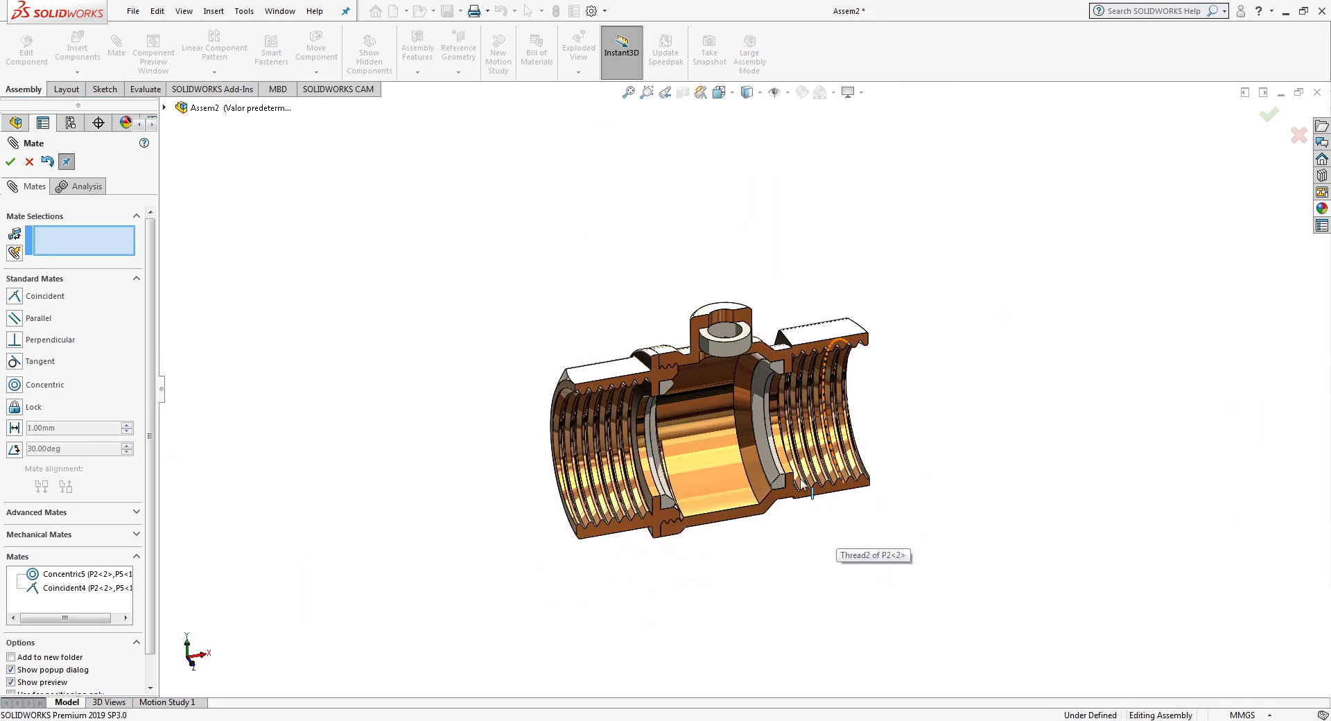
left_click(11, 162)
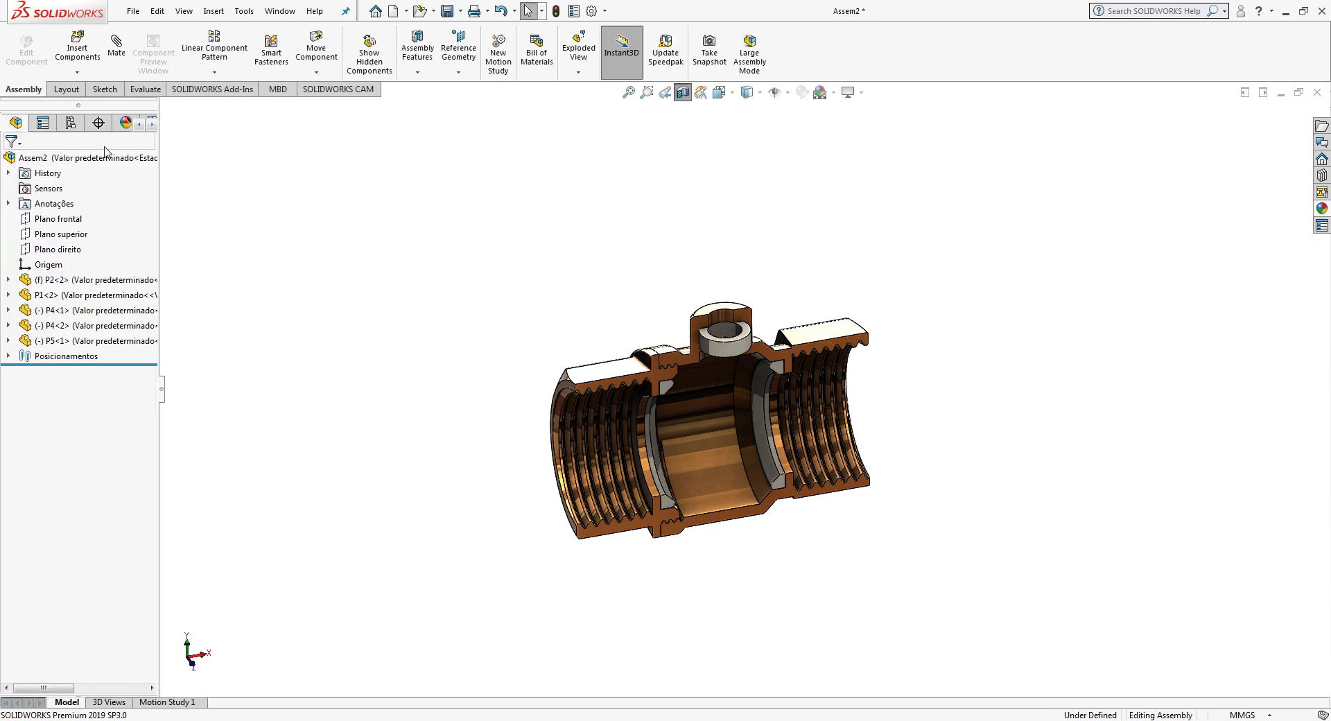
left_click(683, 92)
Step: Insert the P3 ball beside the valve body and turn on the section view
left_click(97, 61)
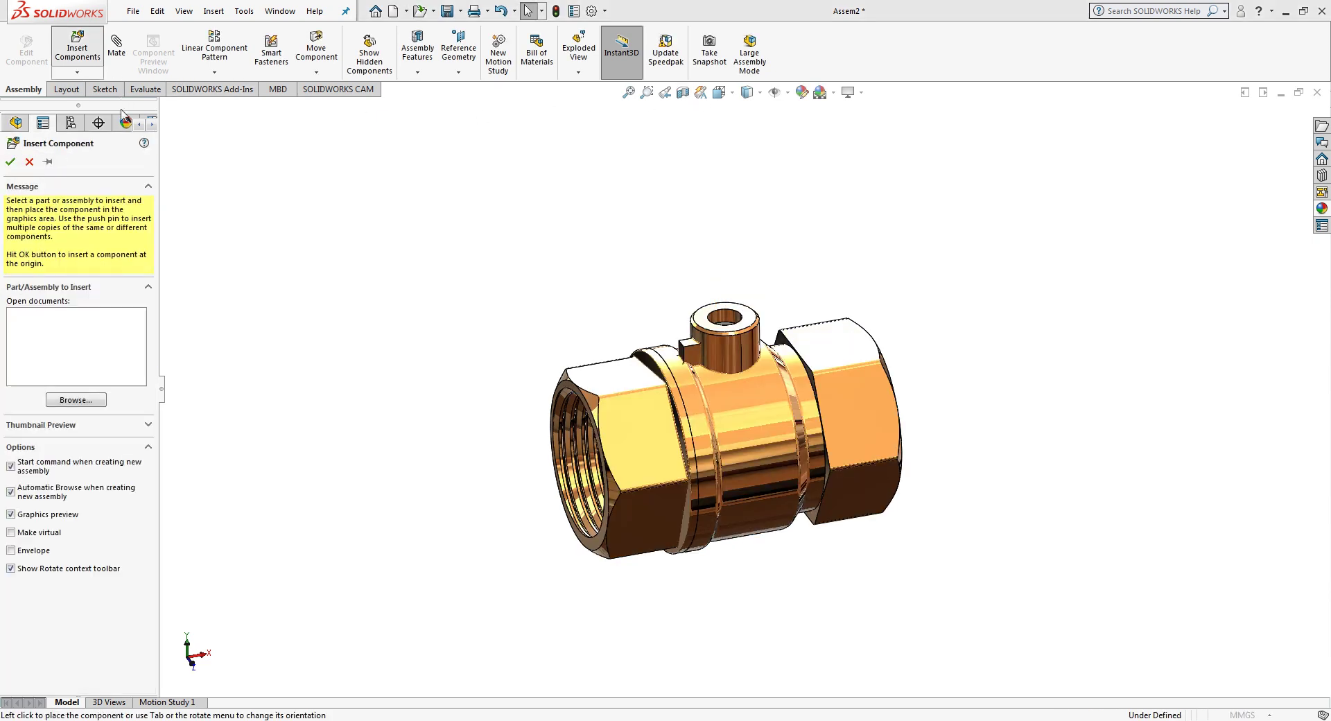
double_click(749, 248)
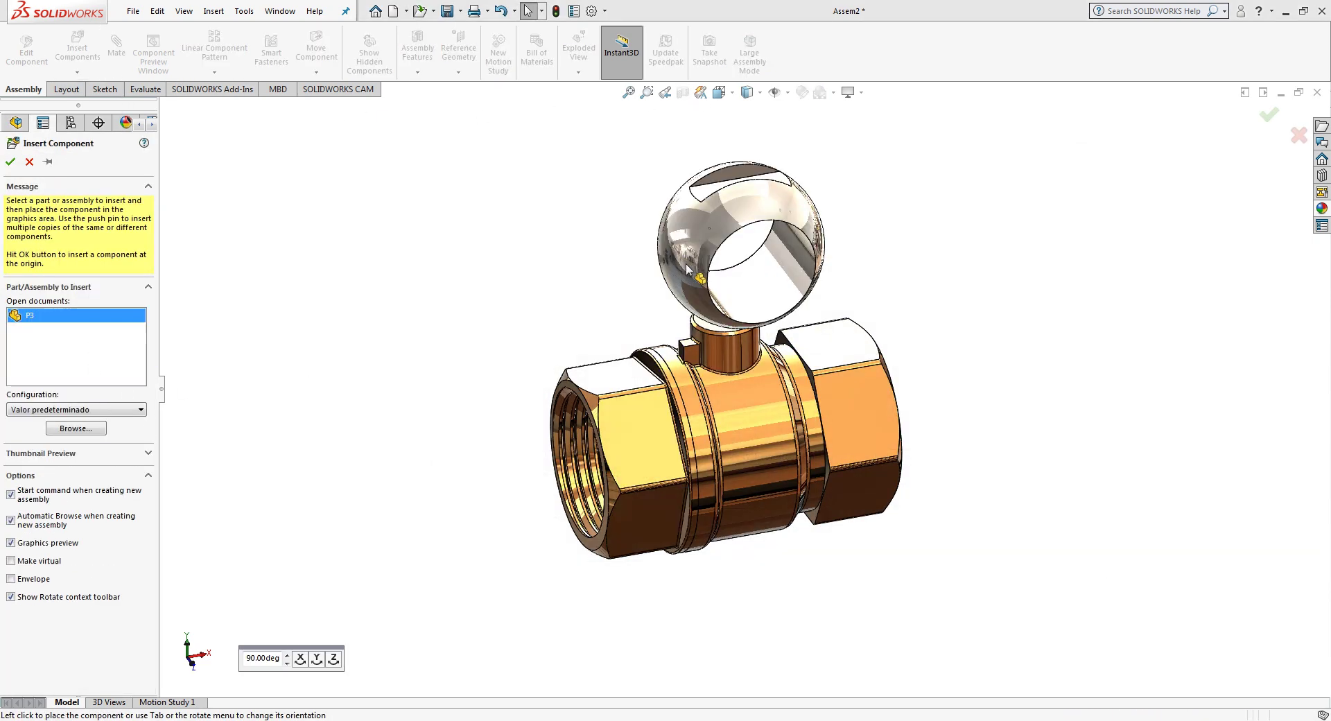
left_click(445, 334)
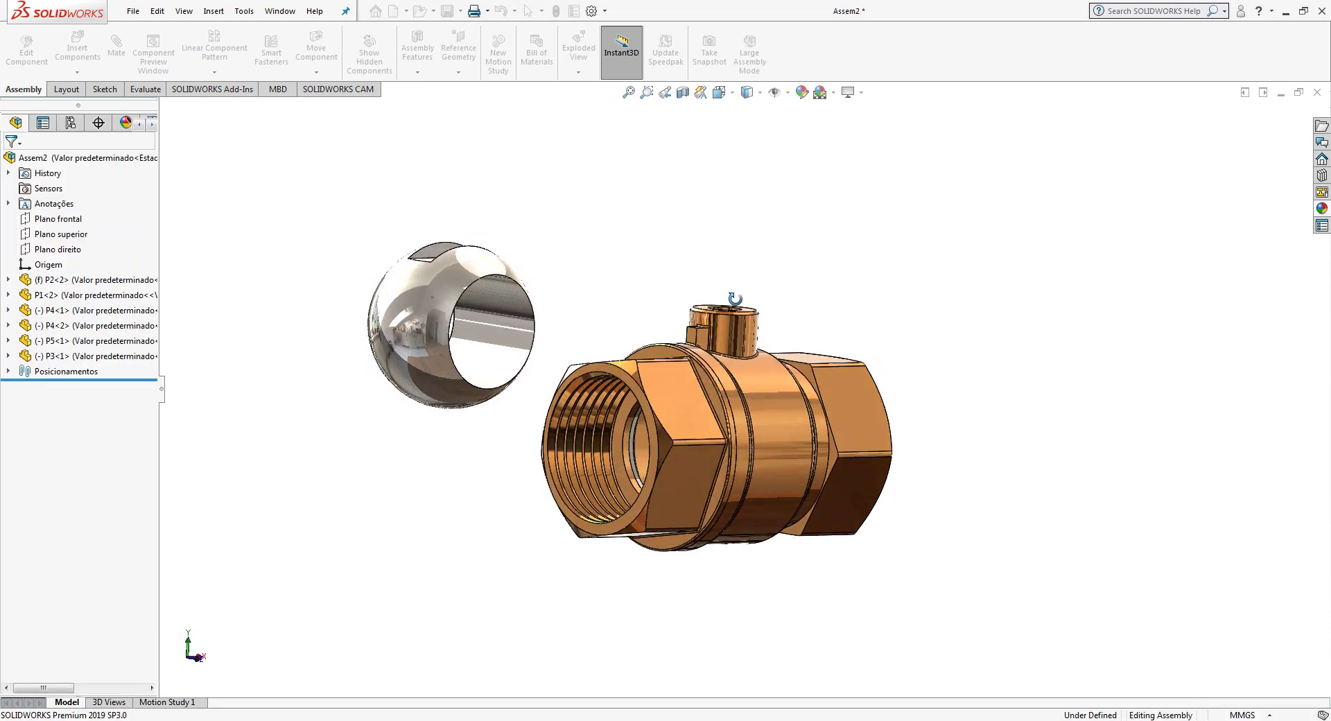
left_click(679, 96)
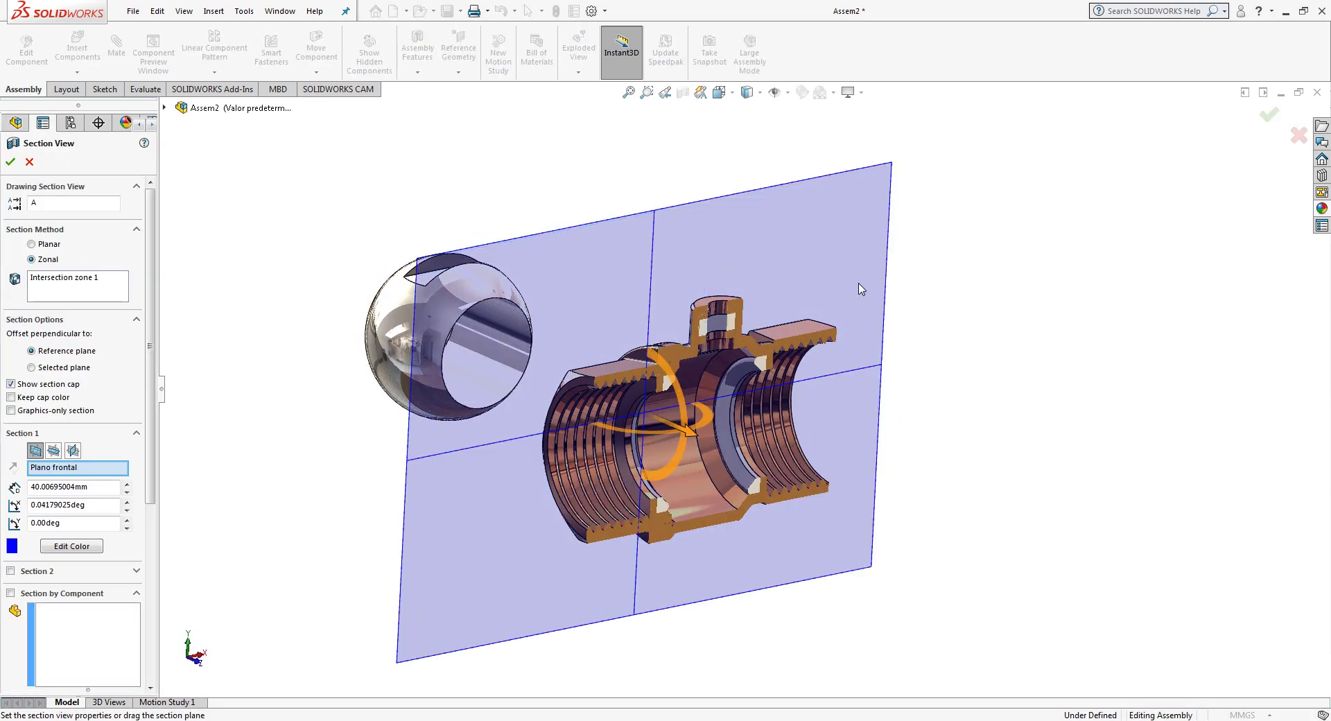
left_click(1262, 115)
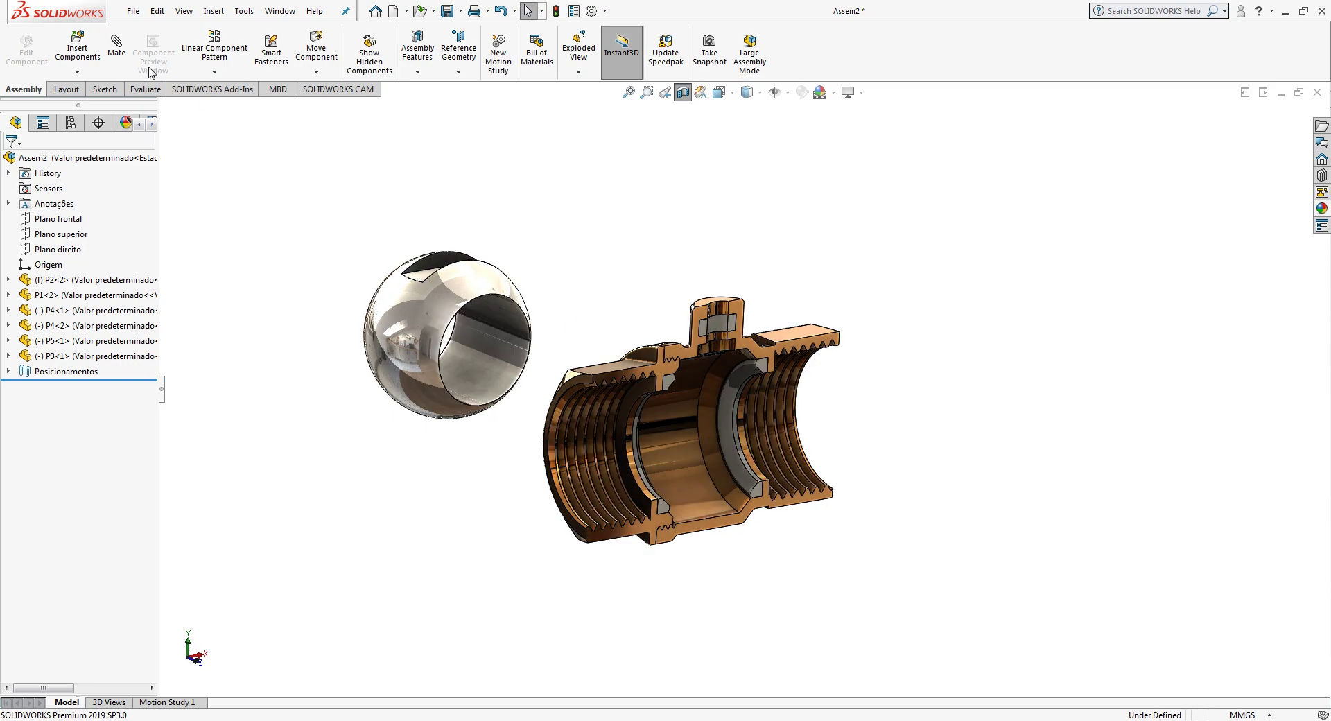
Step: Mate the ball concentric to the valve seat and its slot face parallel to the boss face
left_click(123, 53)
left_click(407, 343)
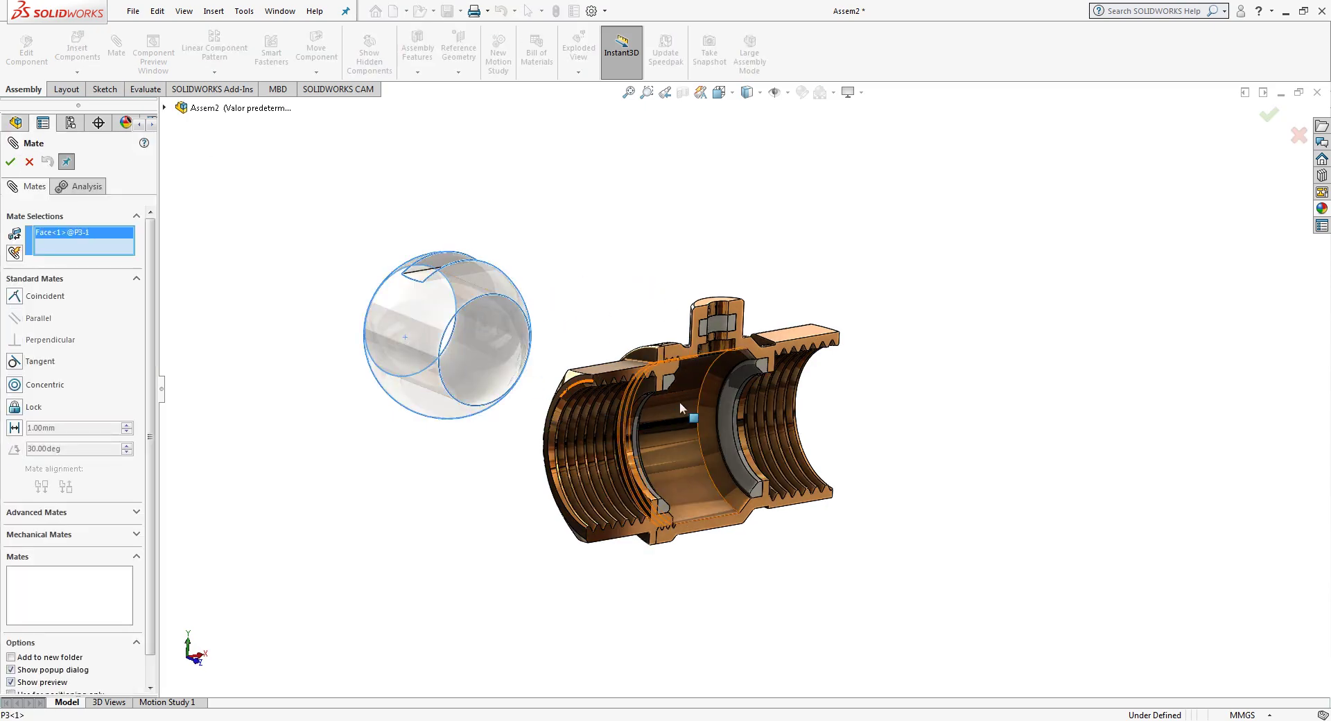
scroll(714, 456, "down", 4)
left_click(788, 501)
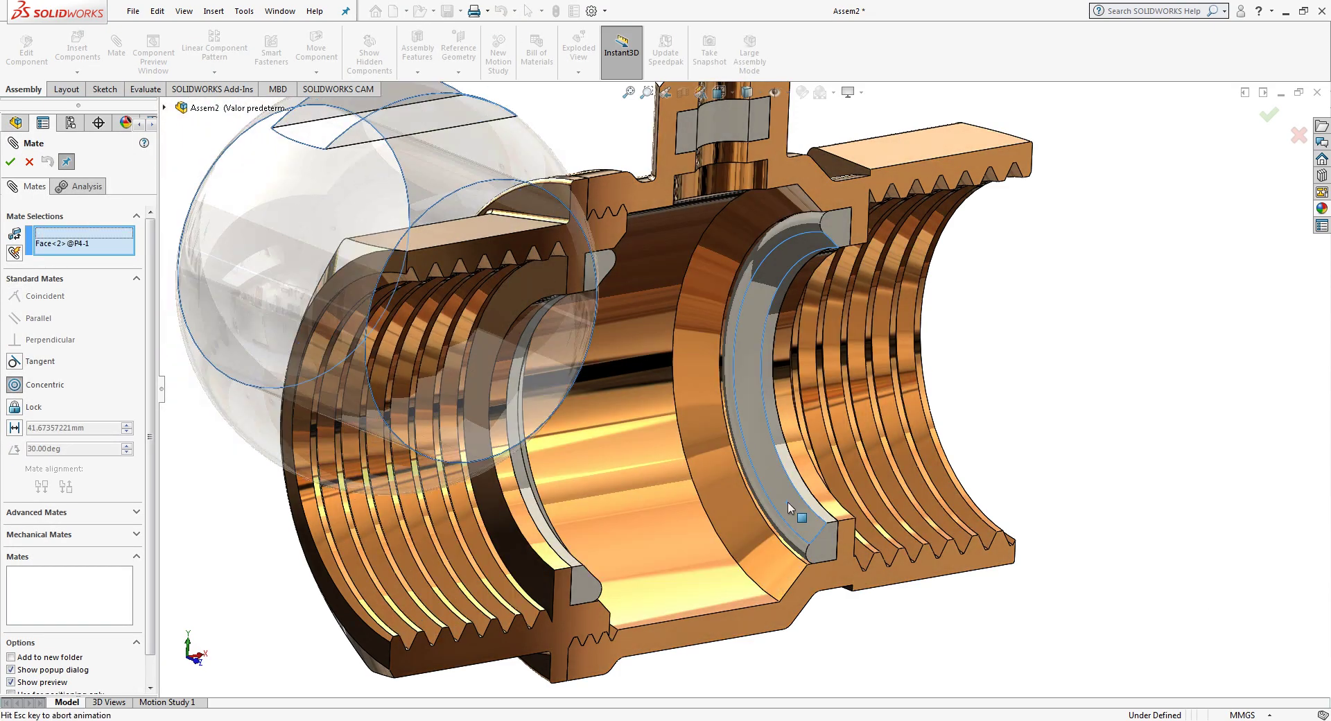
left_click(890, 526)
middle_click_drag(822, 320, 679, 363)
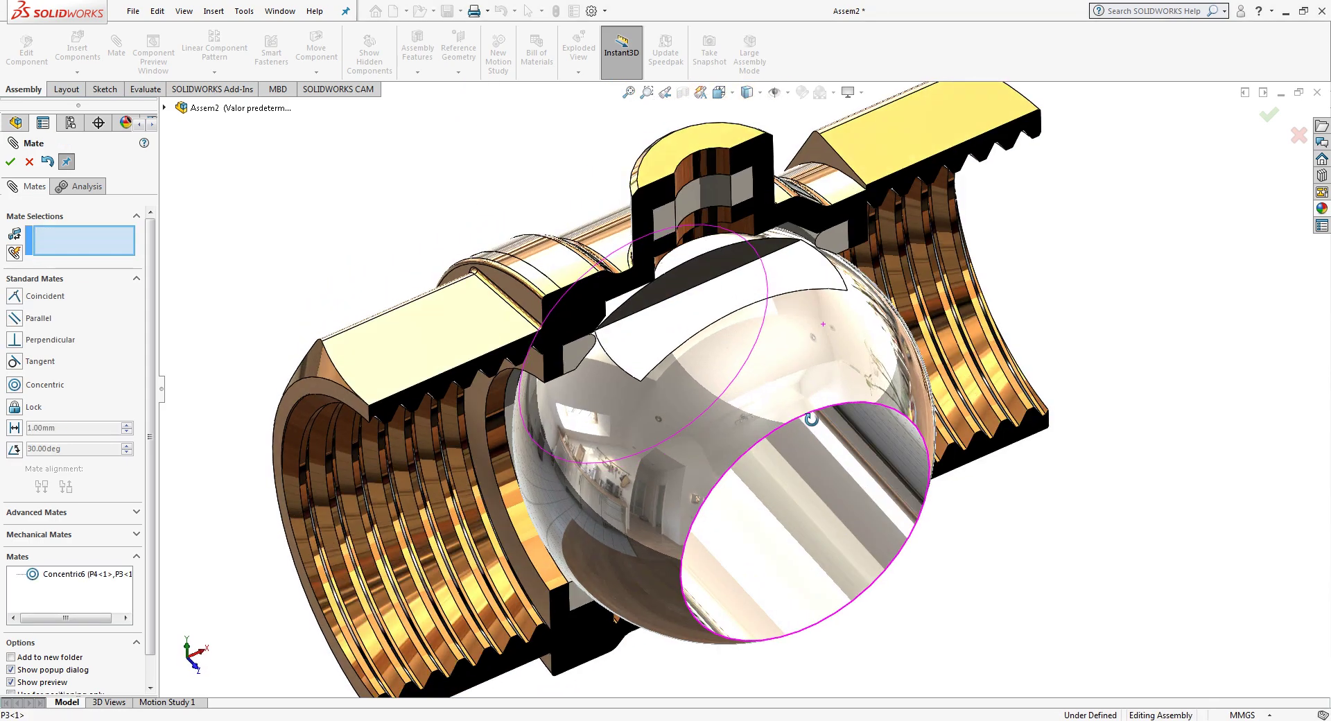
left_click(659, 343)
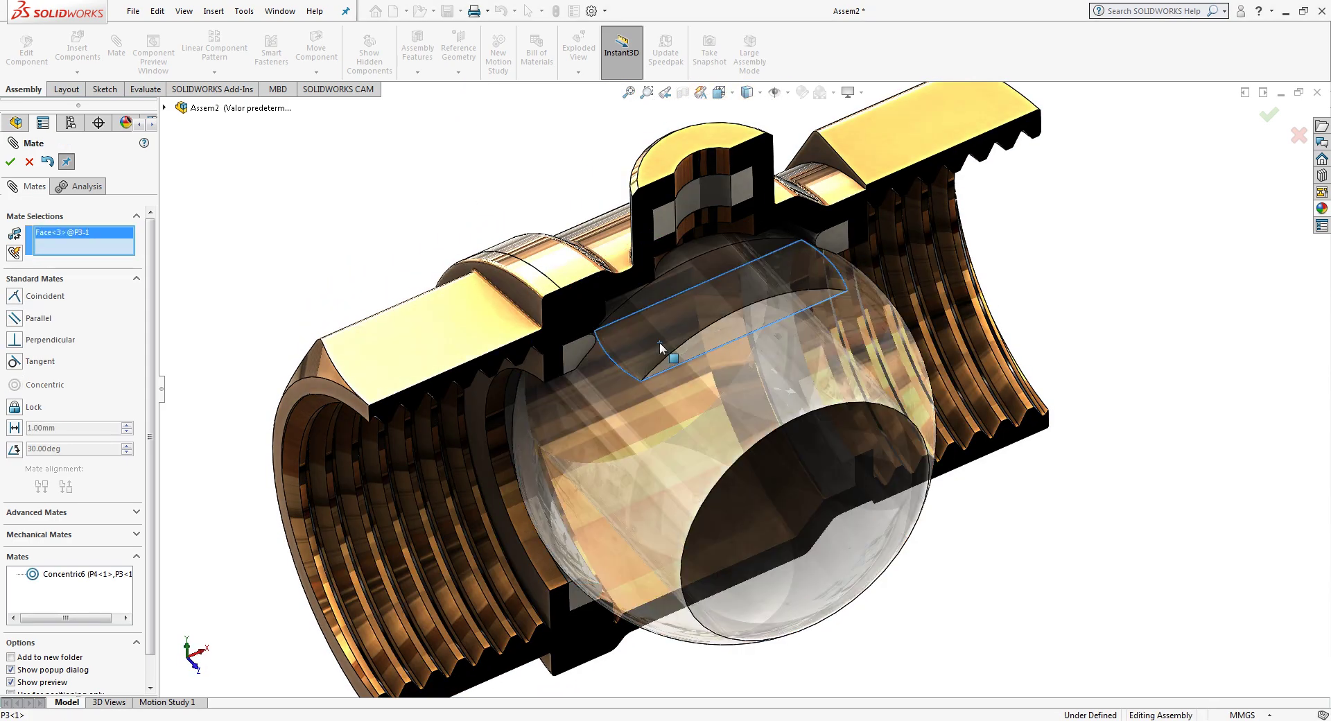
left_click(662, 181)
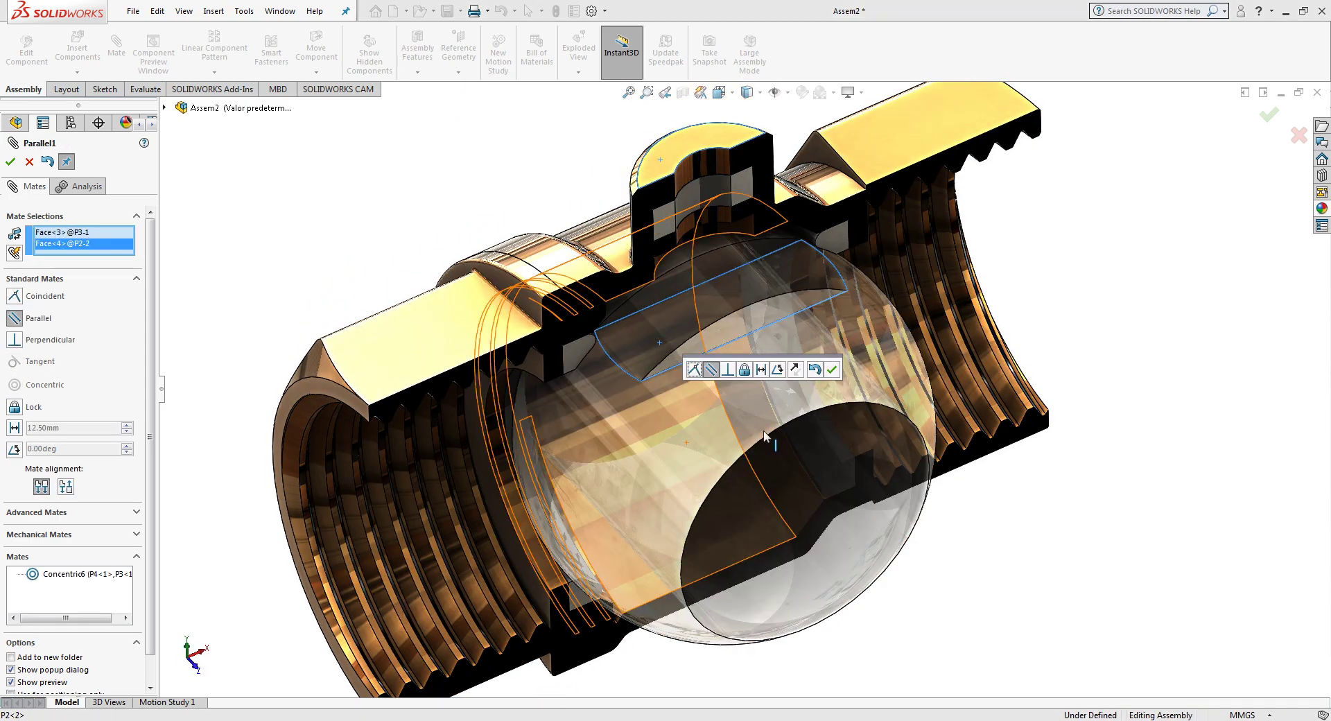
left_click(831, 372)
Step: Spin the ball about its axis in the seat and turn off the section view
scroll(817, 436, "up", 3)
mouse_move(1028, 522)
middle_mouse_down()
mouse_move(980, 457)
mouse_move(808, 476)
middle_mouse_up()
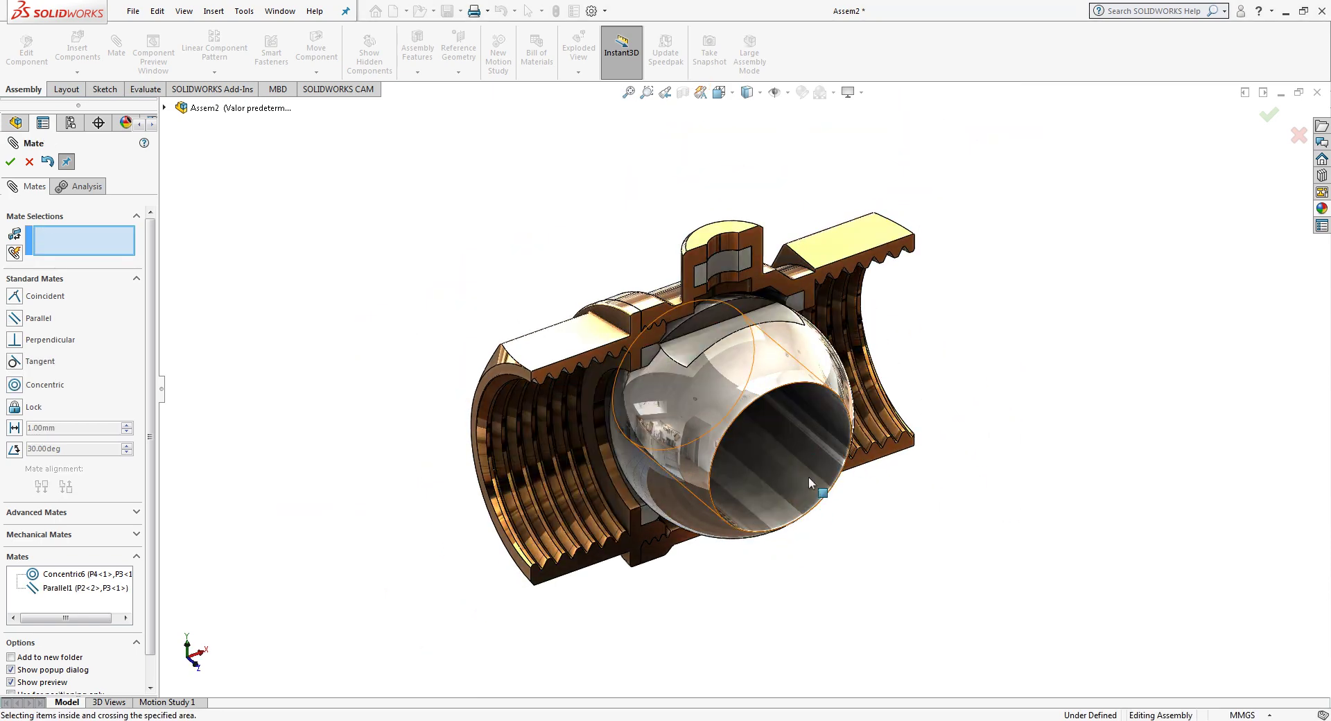
key("Escape")
left_click_drag(811, 516, 709, 541)
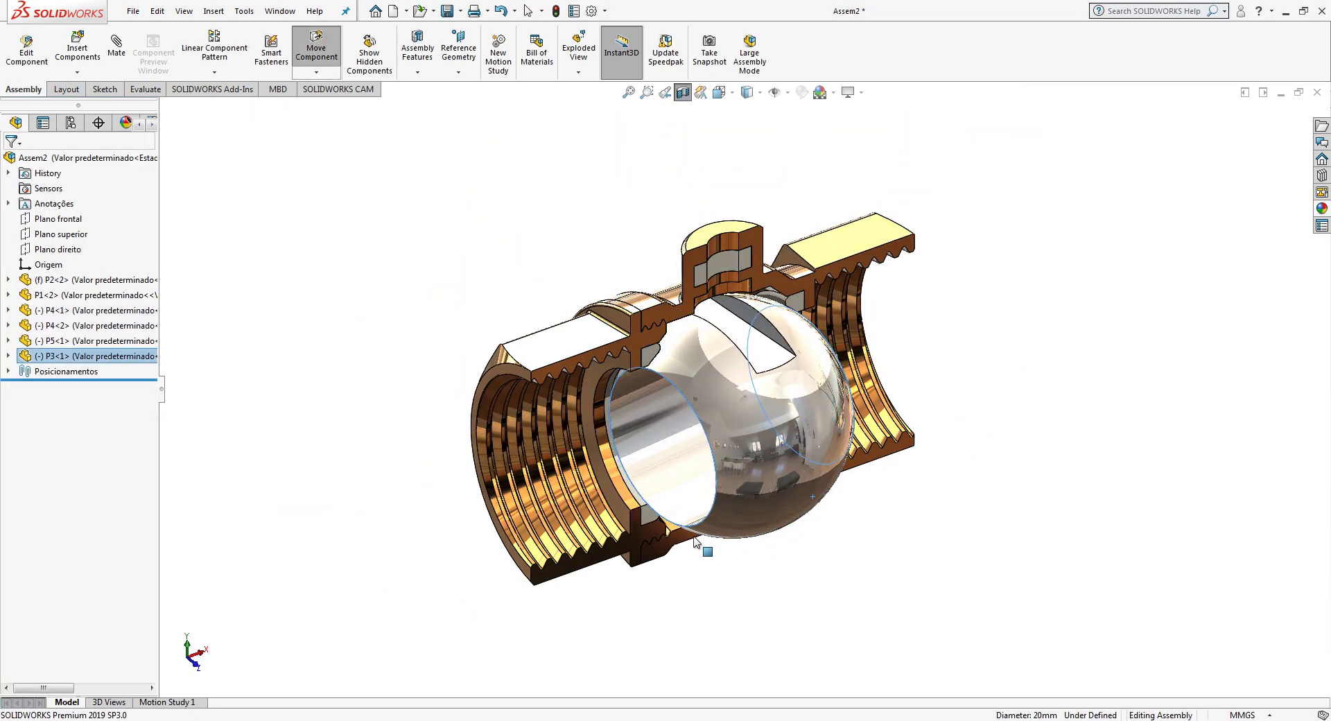
key("Escape")
scroll(824, 534, "up", 3)
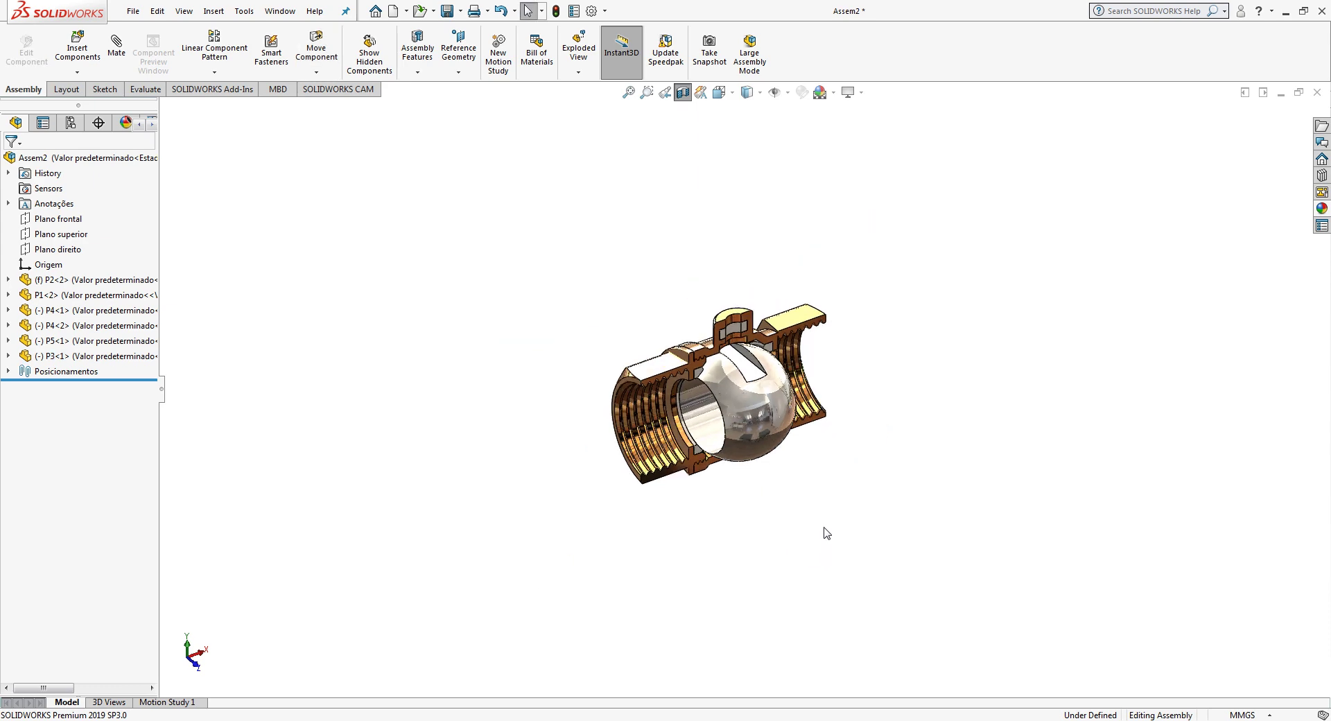
middle_click_drag(824, 533, 693, 416)
scroll(657, 368, "down", 3)
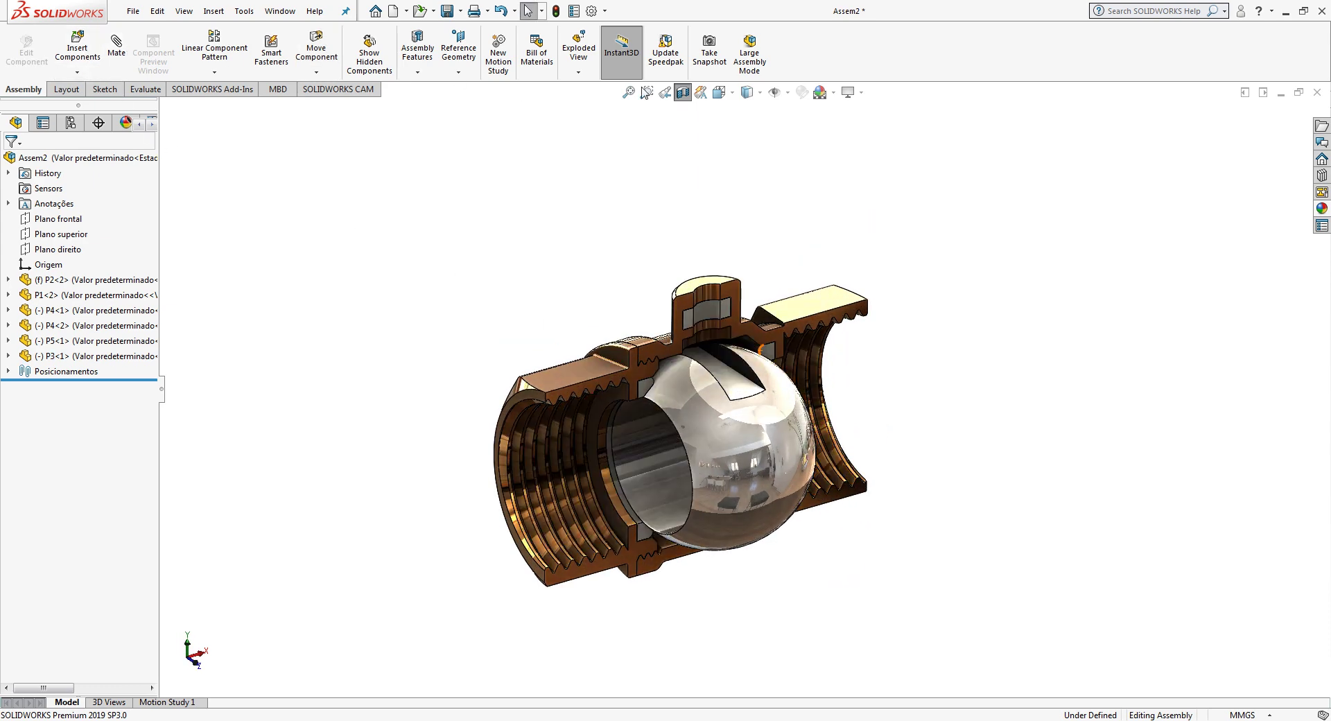
left_click(683, 93)
Step: Insert the P6 valve stem beside the valve and turn on the section view
left_click(77, 49)
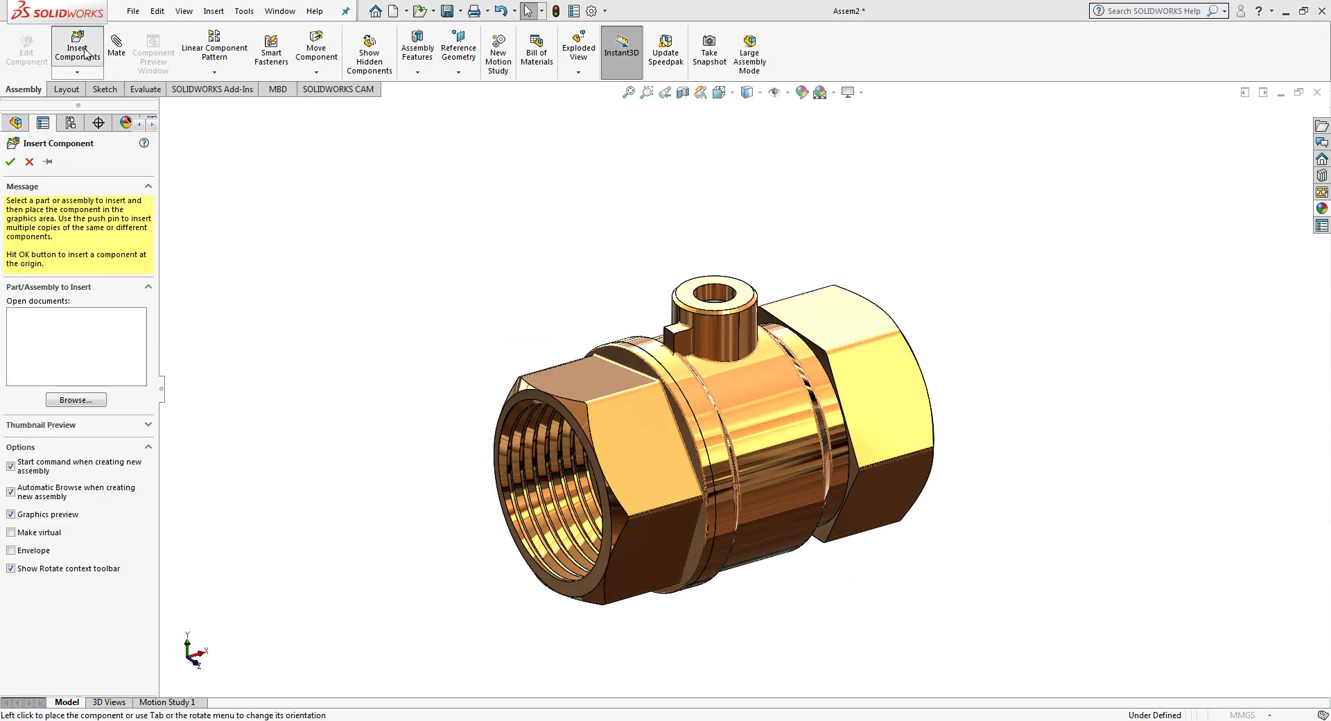
double_click(978, 249)
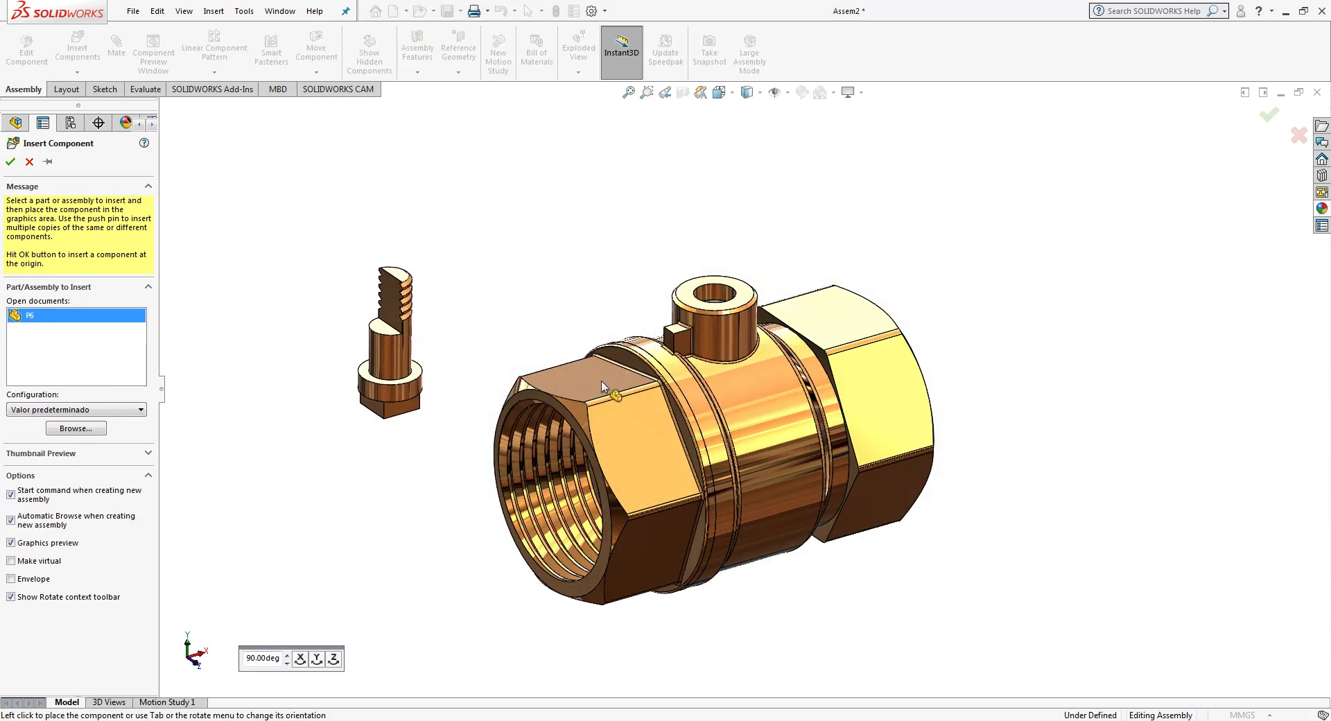
left_click(392, 345)
middle_click_drag(610, 385, 655, 401)
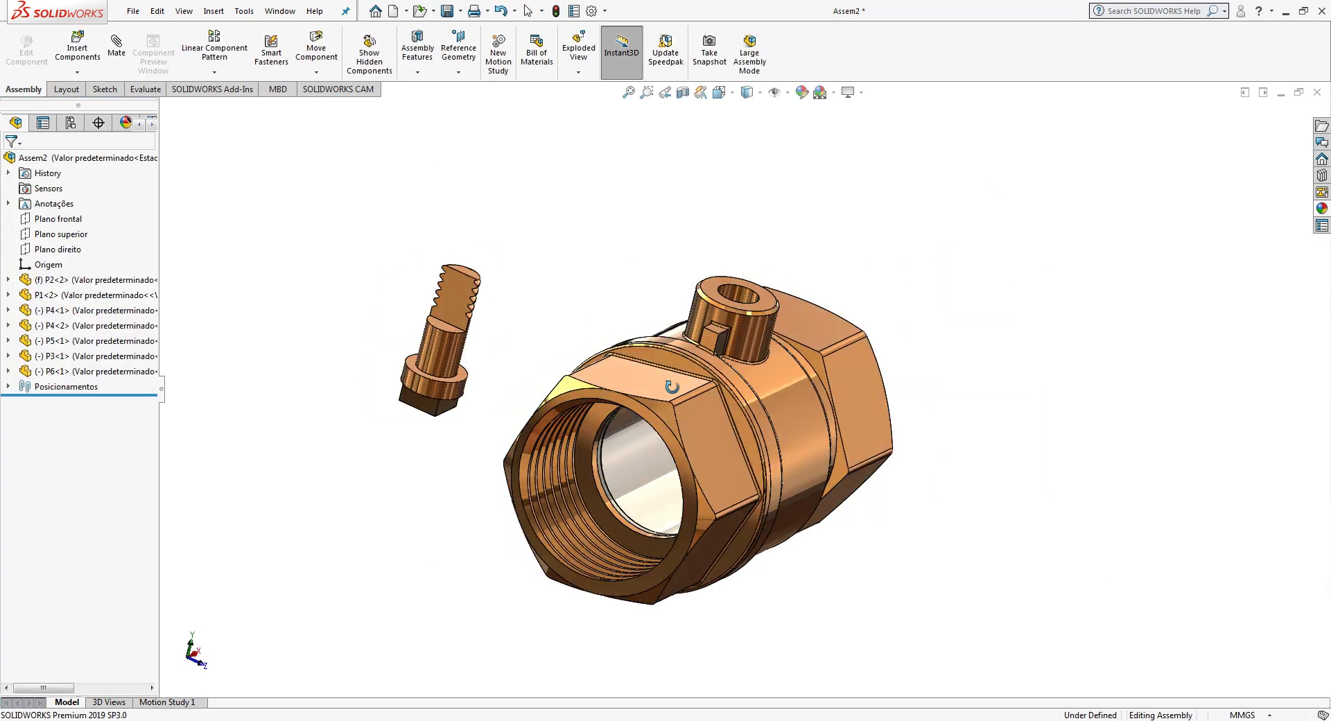
left_click(683, 92)
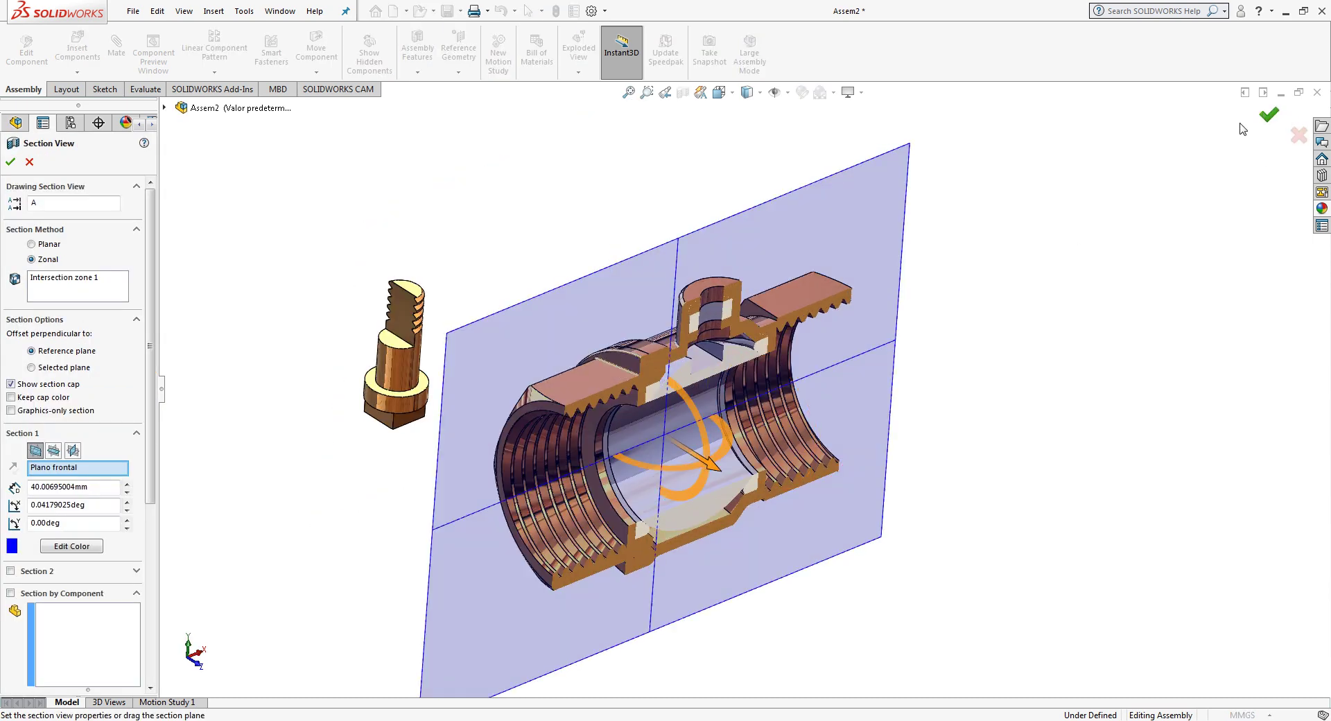
left_click(1263, 118)
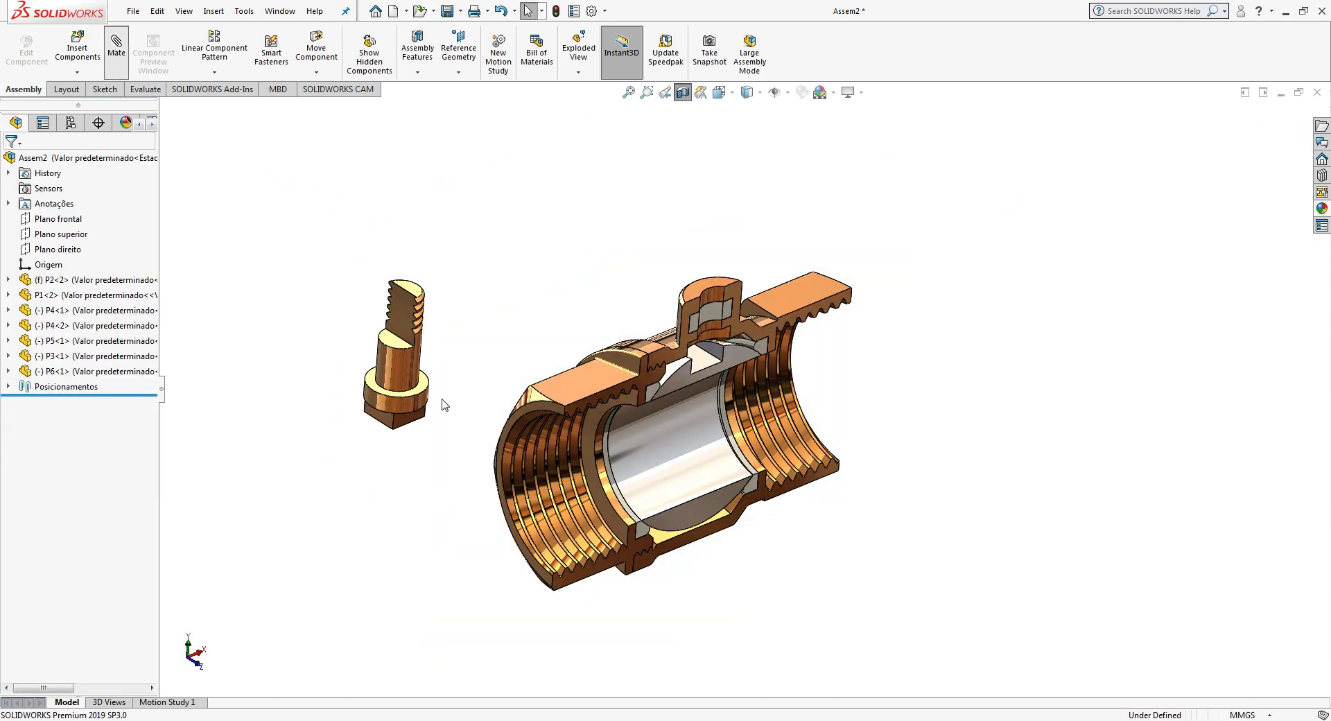
Step: Mate the stem concentric with the top boss bore
scroll(693, 326, "down", 2)
scroll(729, 274, "down", 3)
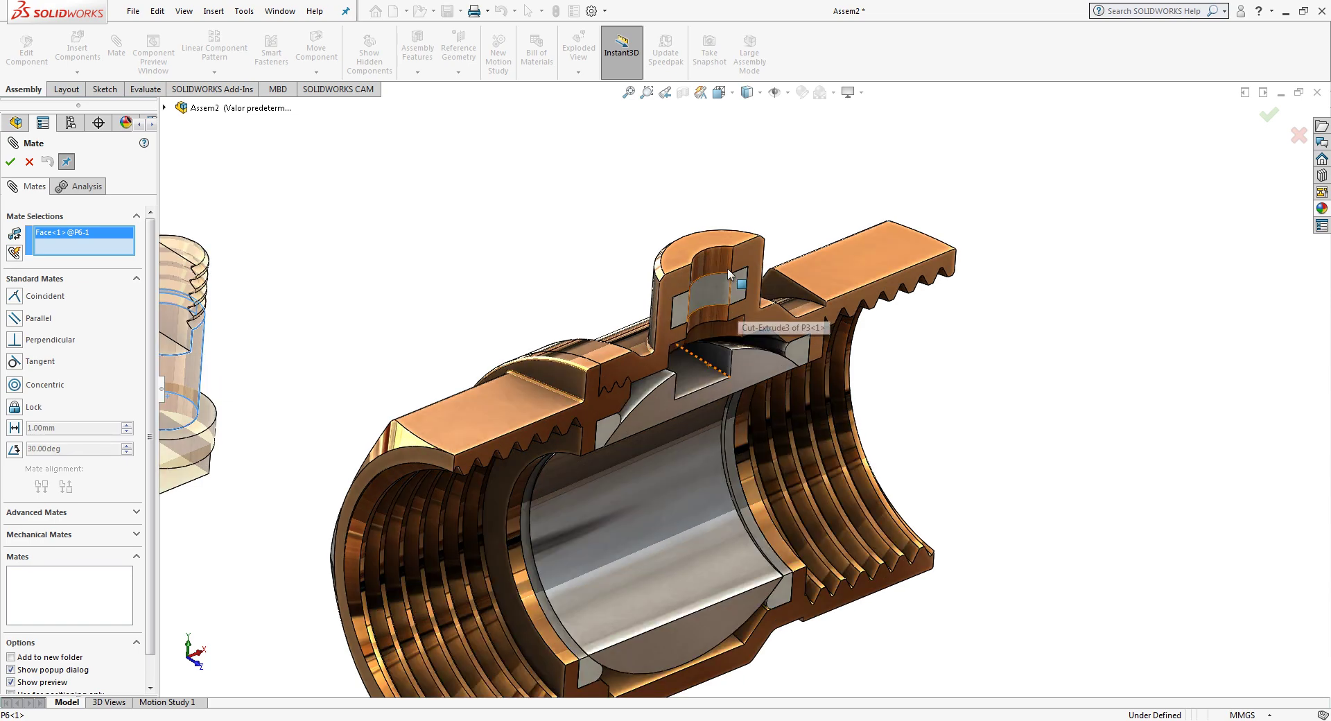
left_click(725, 270)
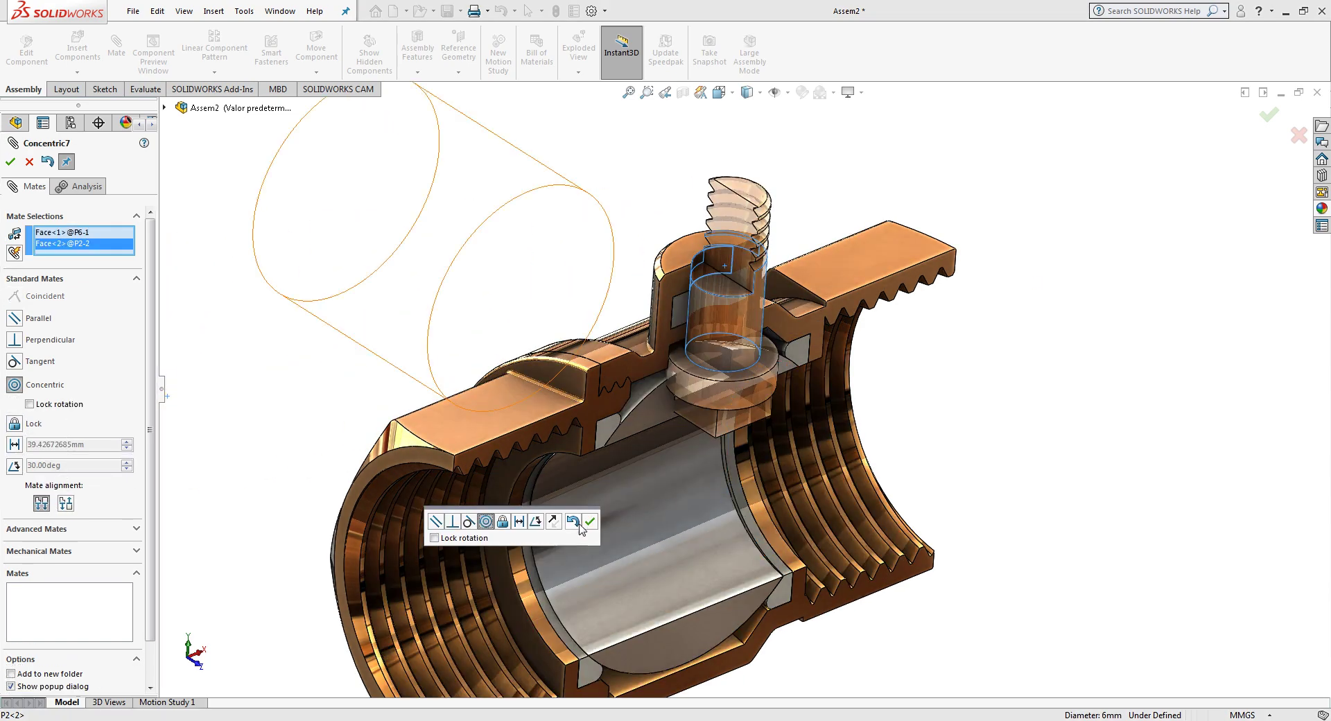
left_click(584, 529)
scroll(639, 502, "up", 3)
key("Escape")
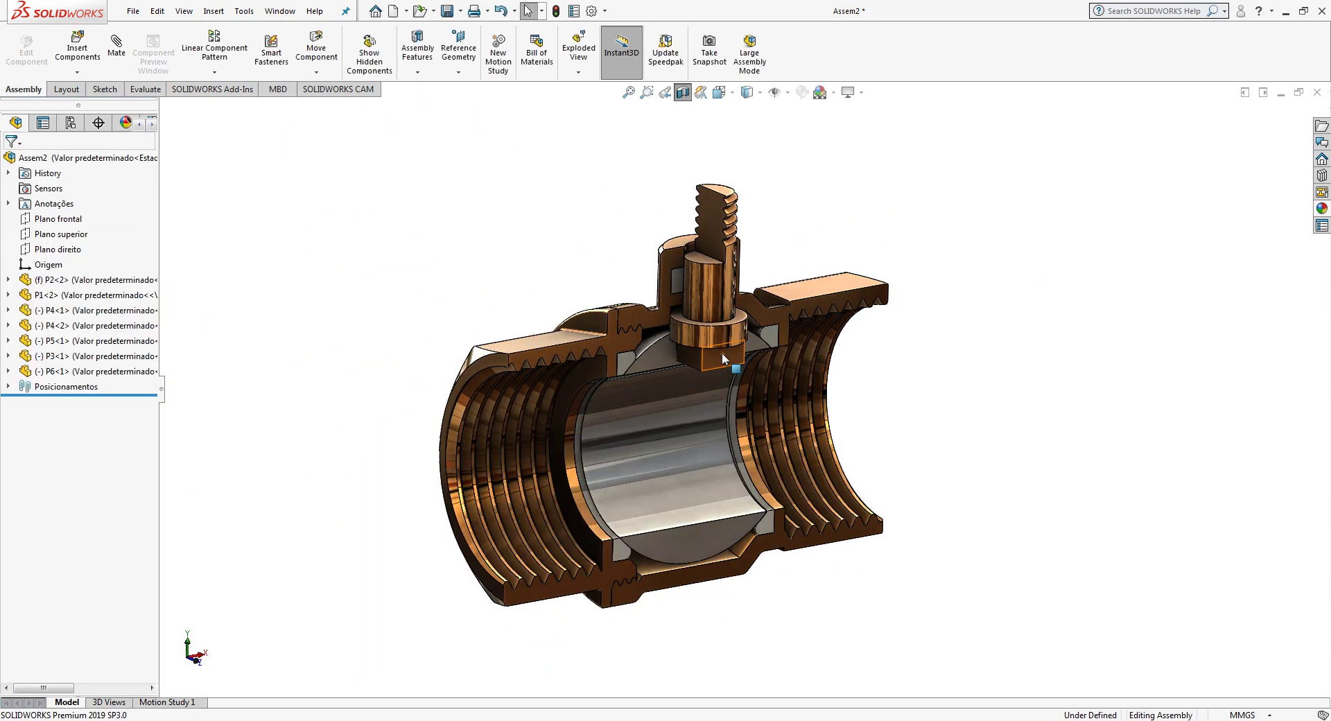
Step: Make a flat side of the stem's tang parallel to the ball's slot face
left_click(718, 347)
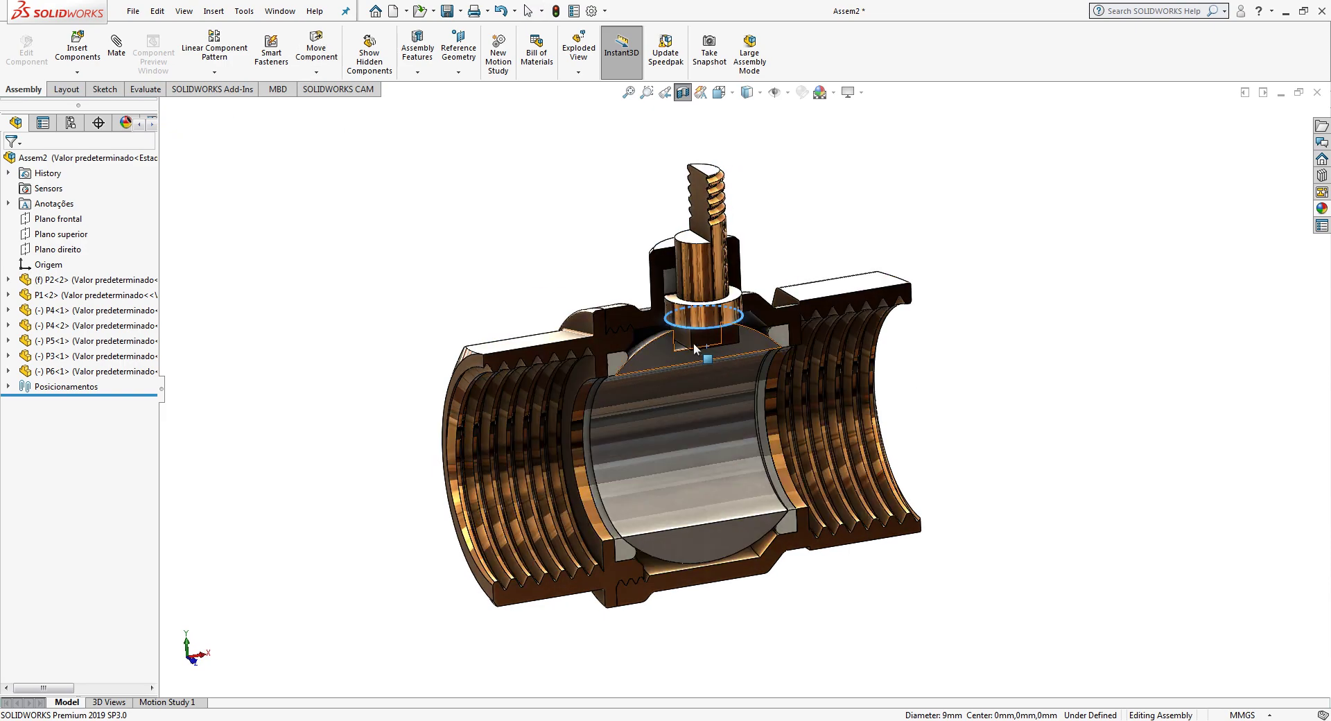
scroll(714, 346, "down", 5)
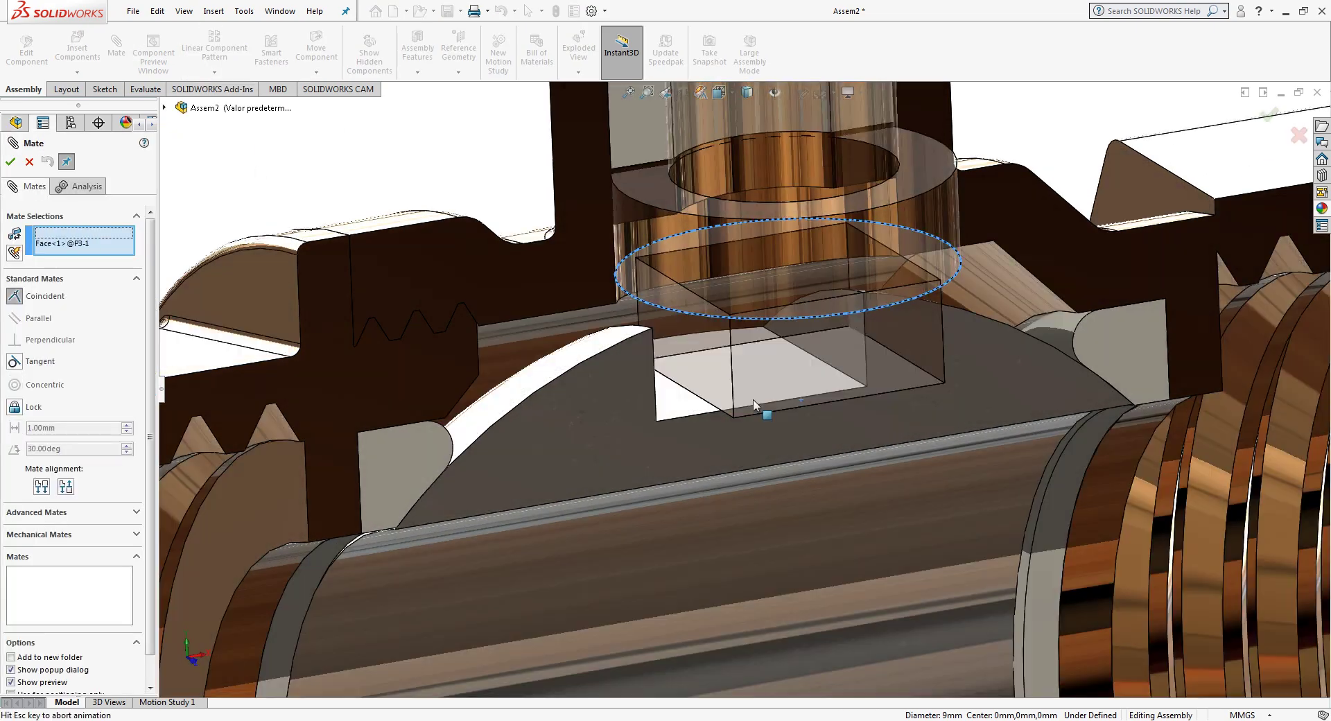
left_click(772, 450)
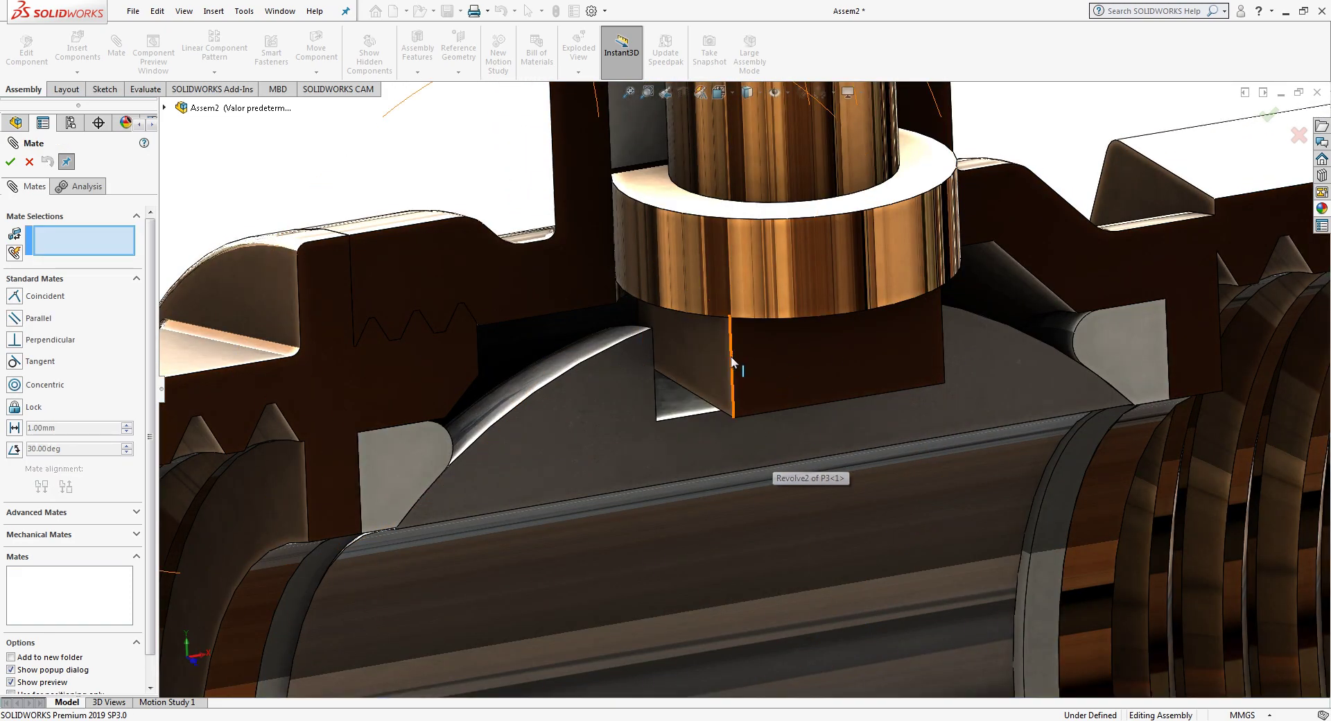
left_click(705, 355)
middle_click_drag(705, 355, 595, 402)
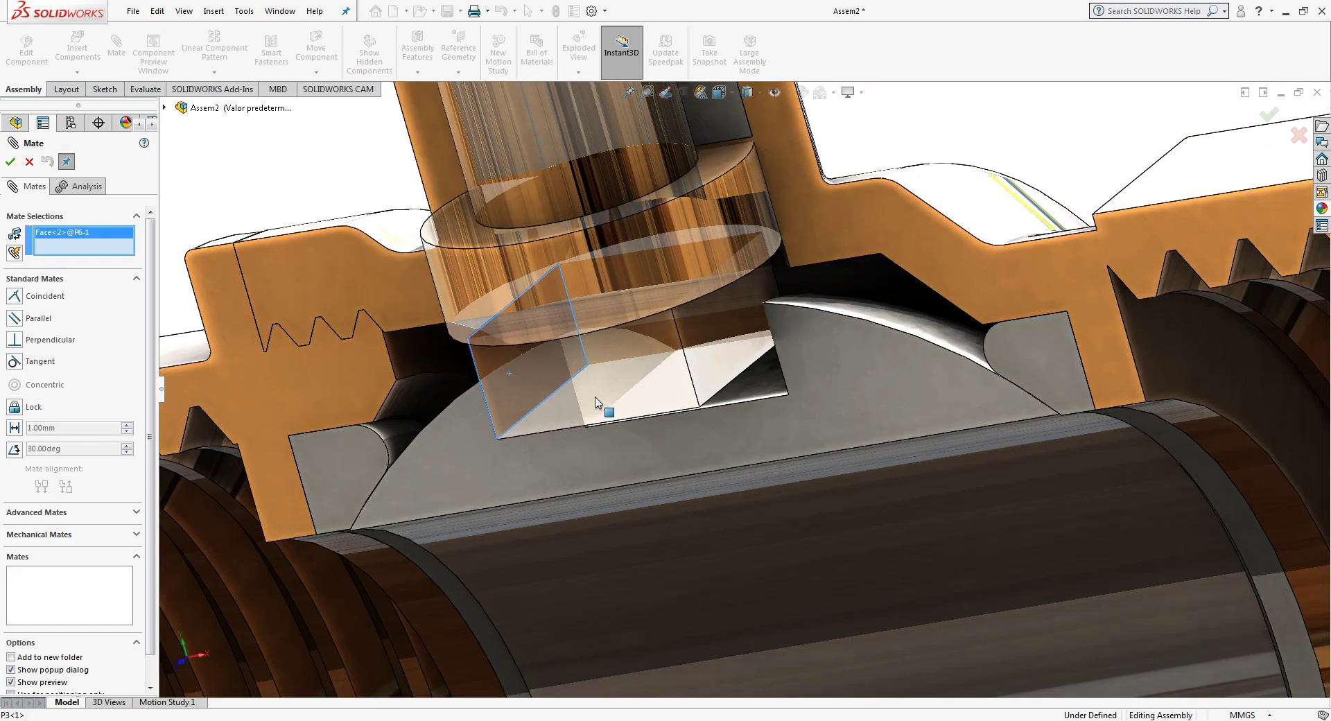
left_click(601, 397)
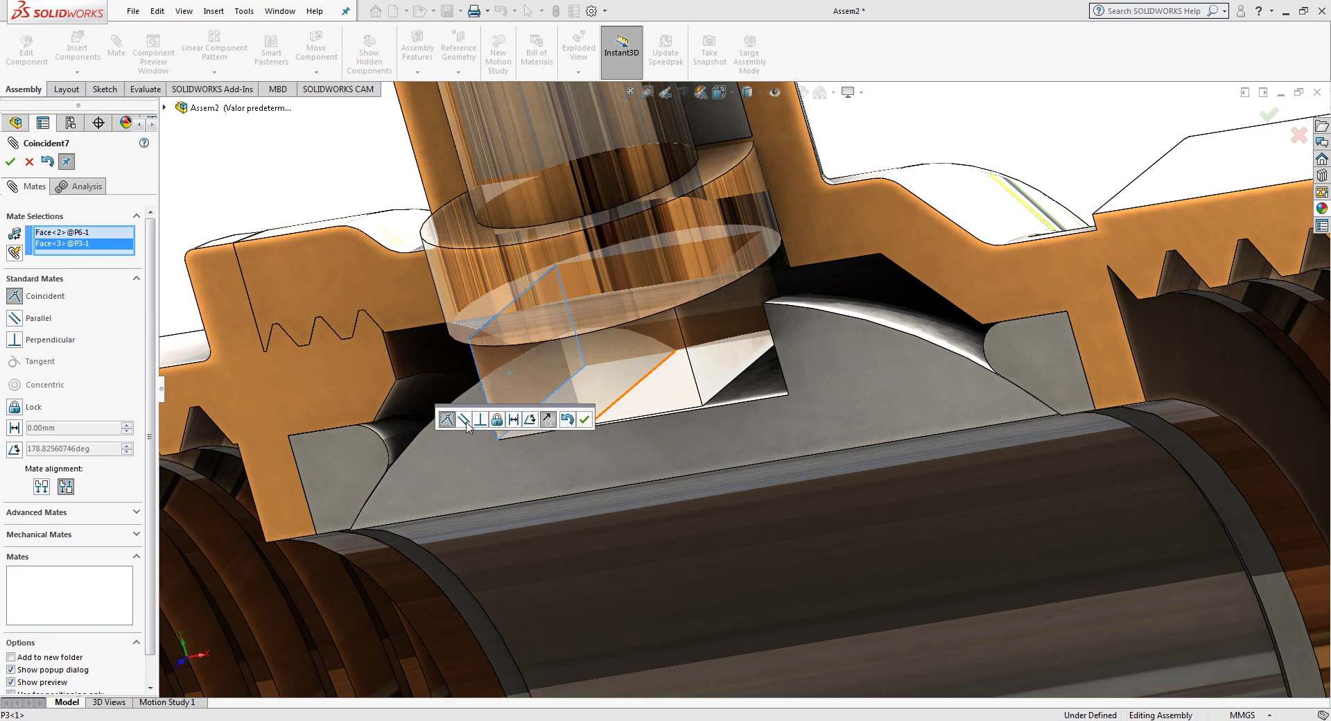
left_click(463, 419)
left_click(587, 426)
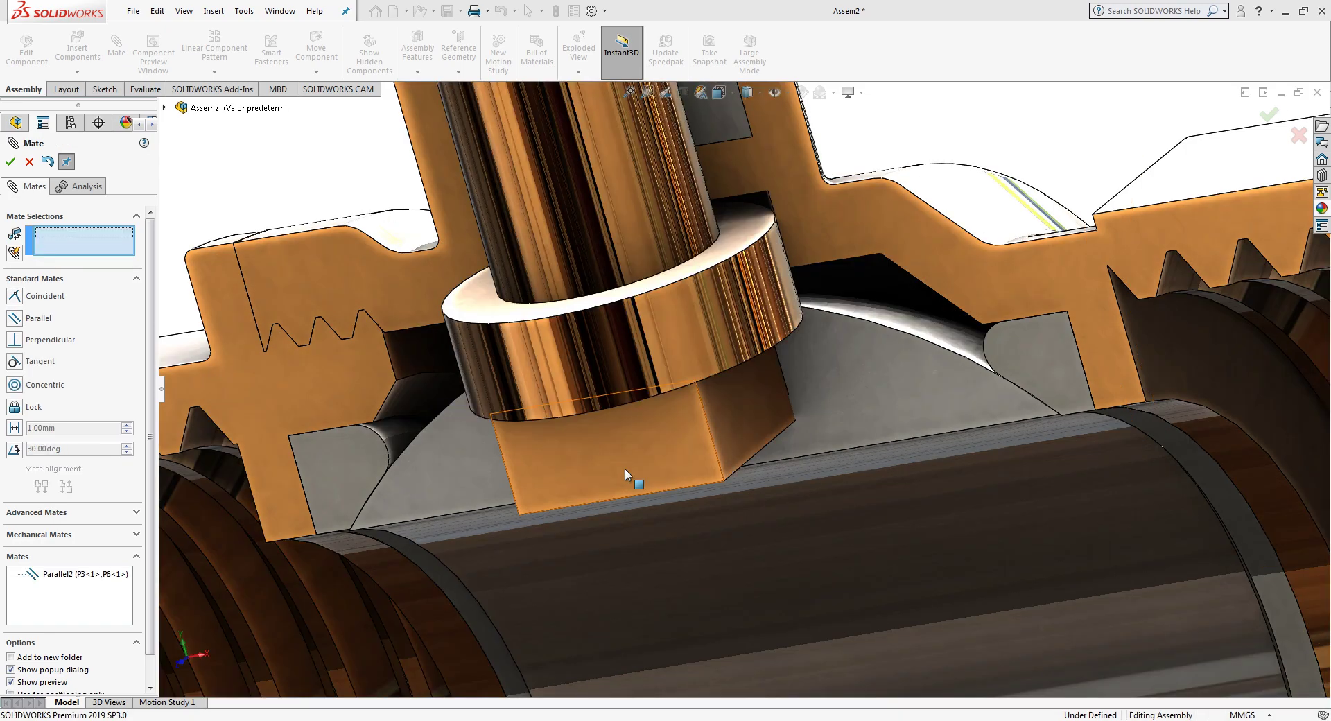
middle_click_drag(625, 468, 585, 426)
key("Return")
Step: Seat the tang coincident on the ball slot's floor and check the ball turns with the stem
mouse_move(542, 383)
middle_mouse_down()
mouse_move(538, 268)
mouse_move(565, 296)
middle_mouse_up()
left_click(409, 249)
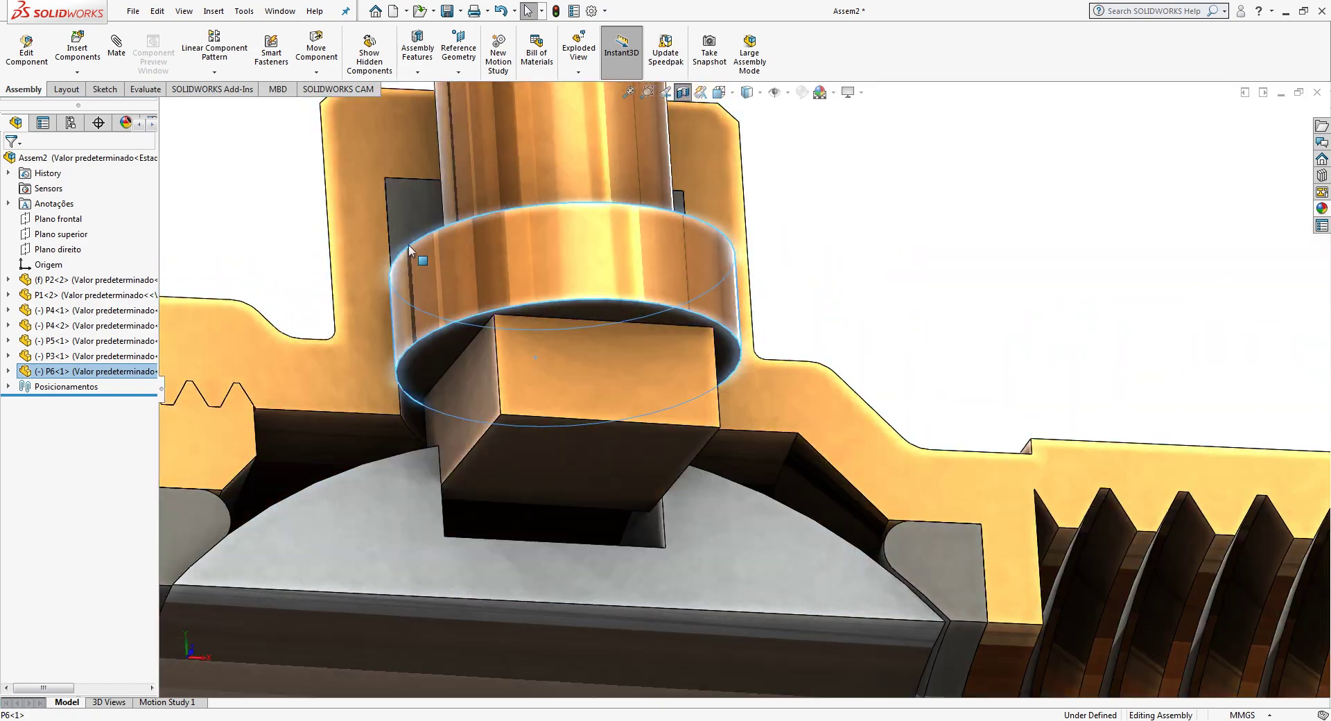
left_click(116, 59)
middle_click_drag(602, 475, 537, 647)
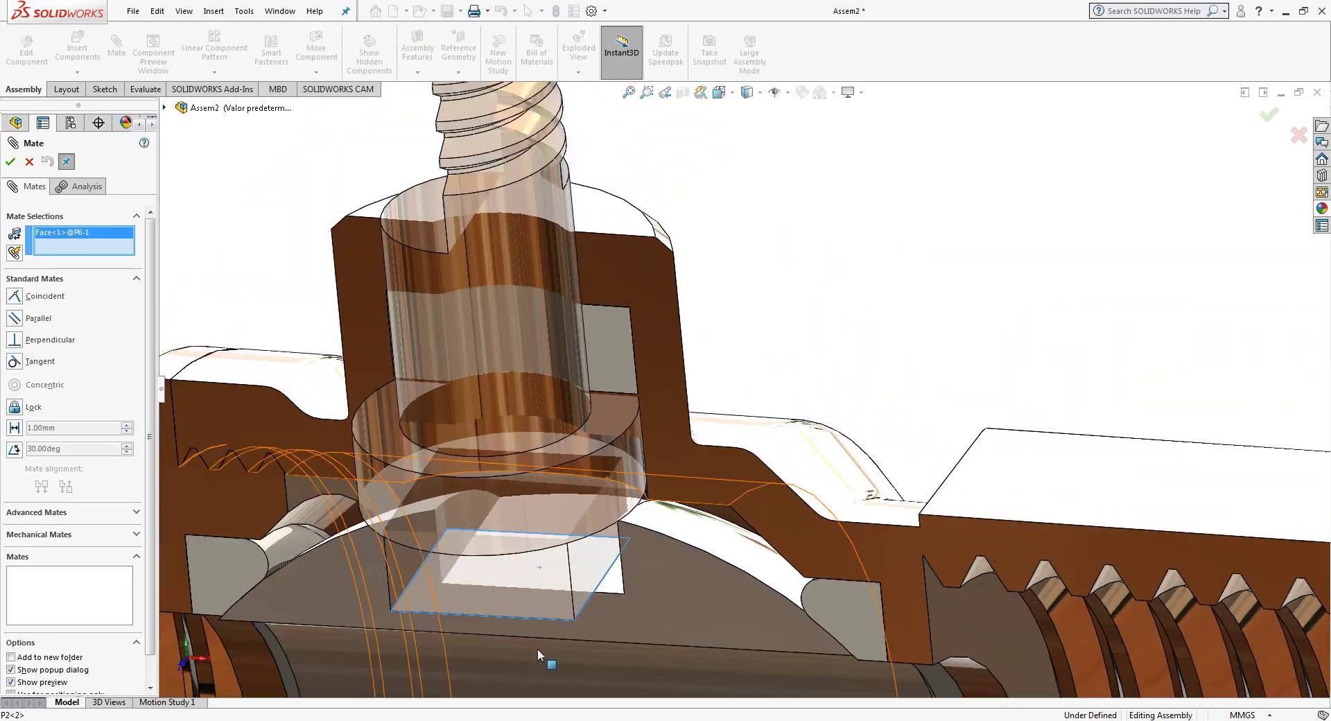
left_click(614, 587)
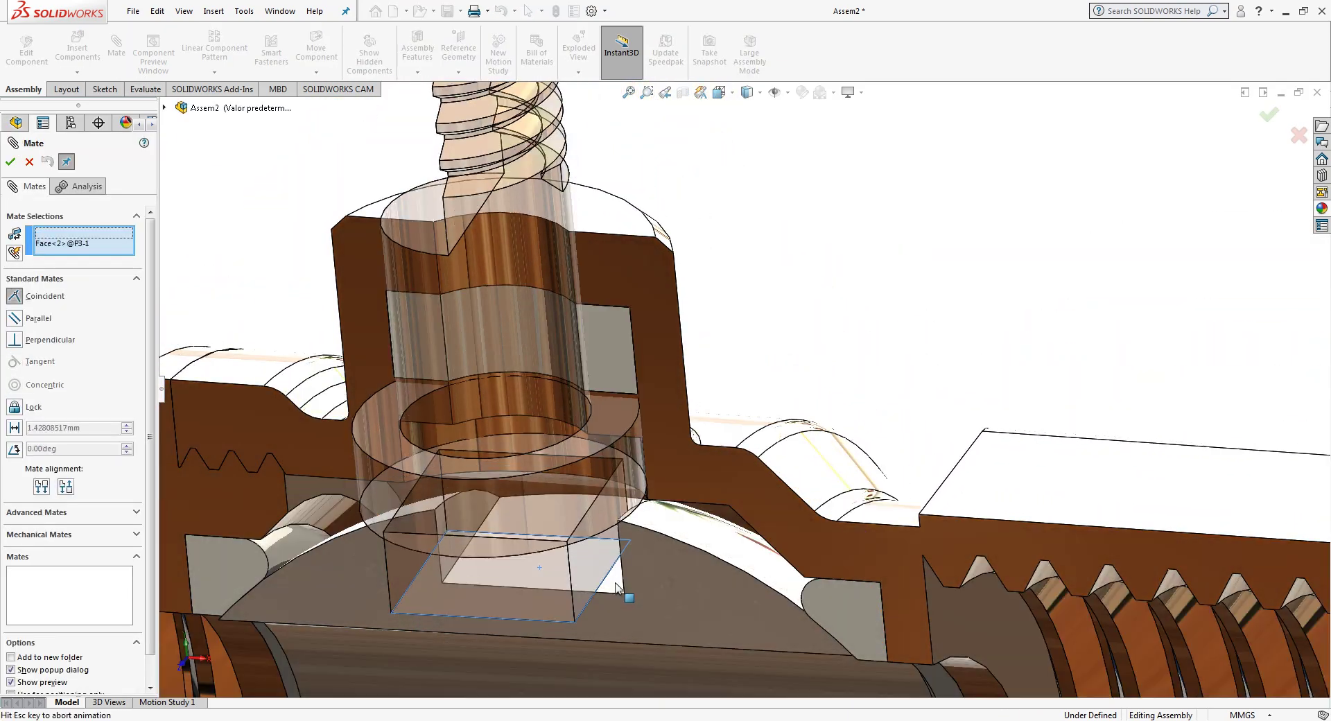
left_click(623, 643)
key("f")
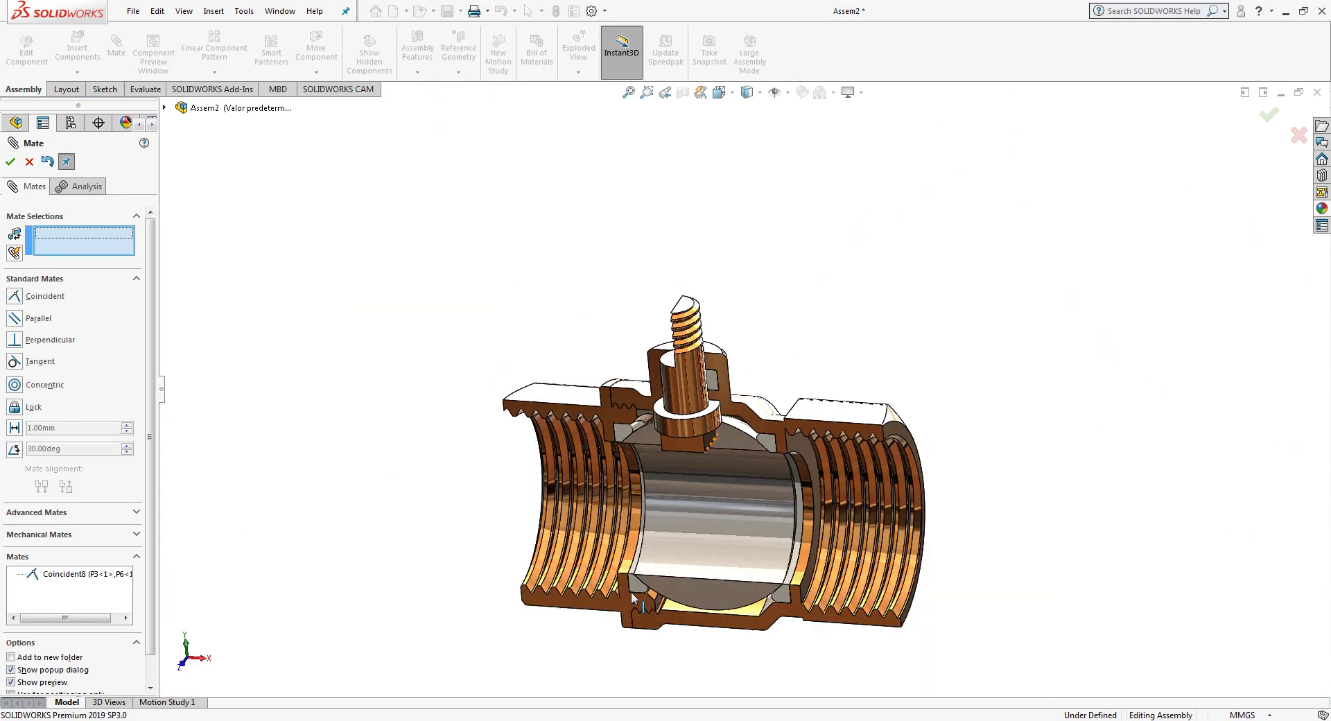
middle_click_drag(979, 490, 852, 499)
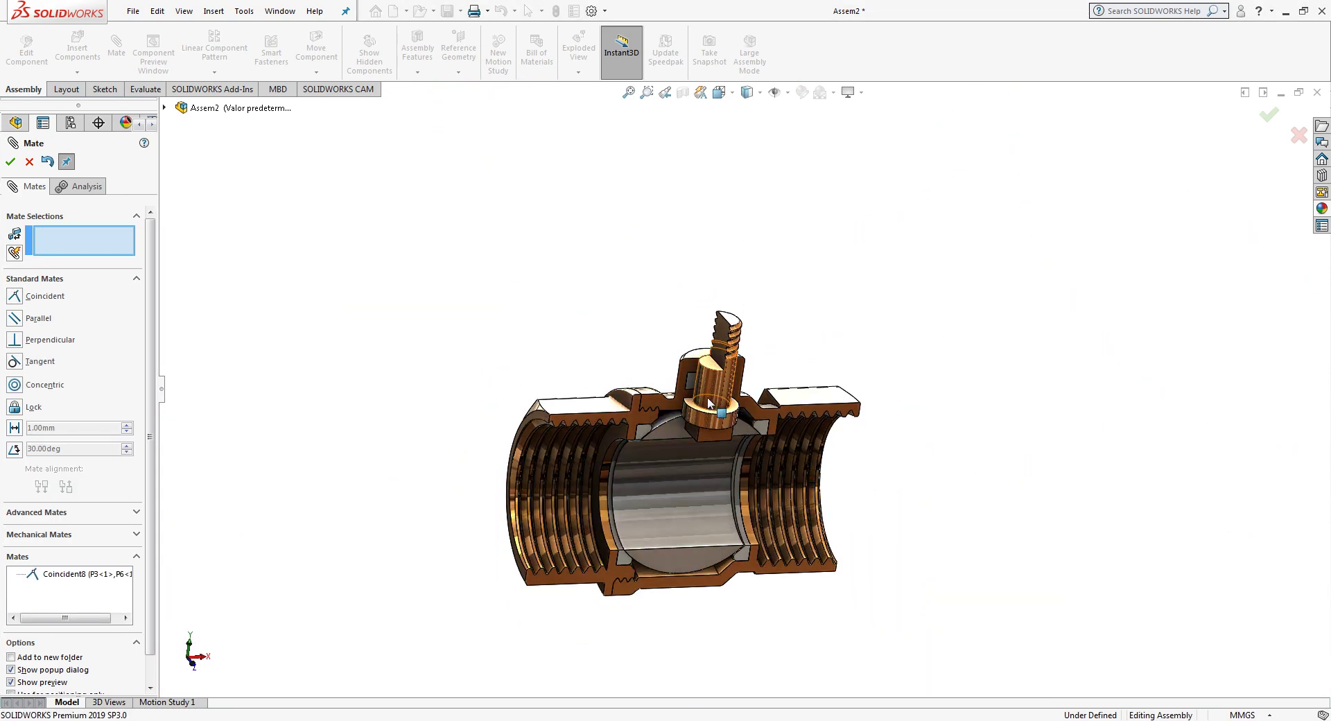
left_click_drag(698, 409, 834, 598)
left_click(10, 161)
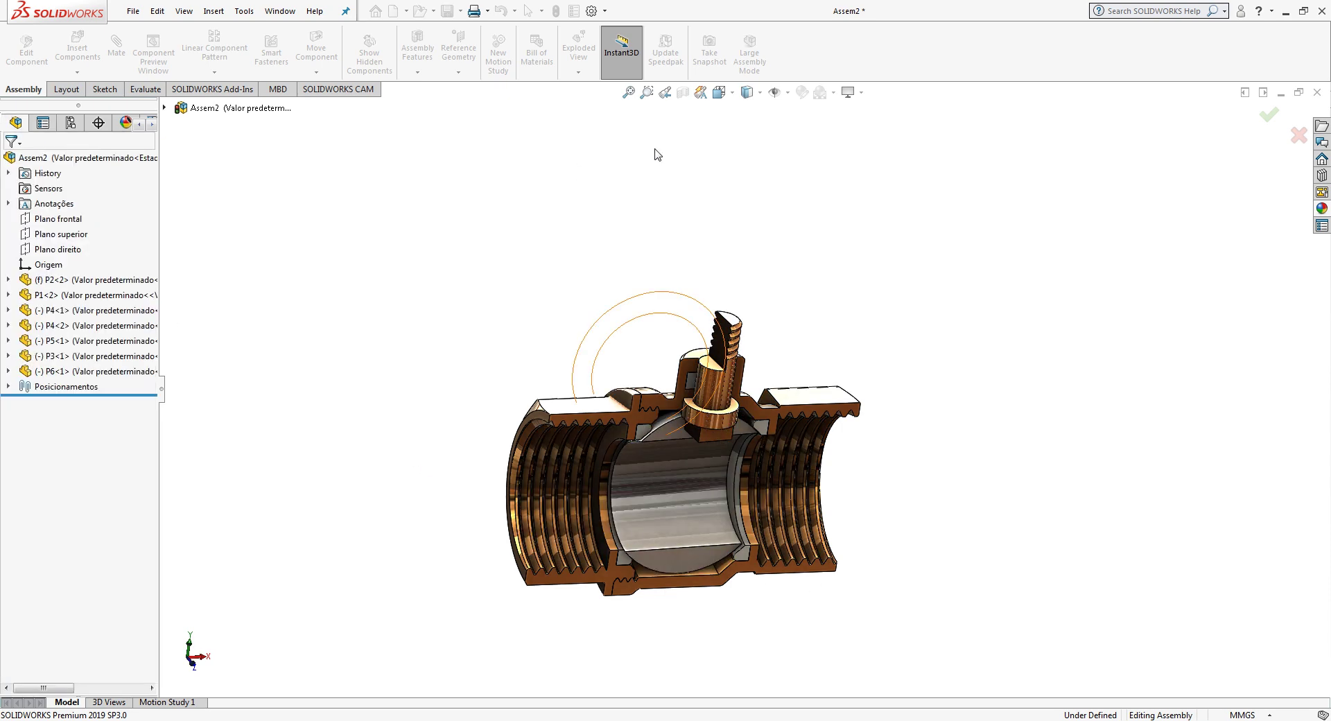
Step: With the section view off, insert the P7 lever handle above the valve
left_click(686, 100)
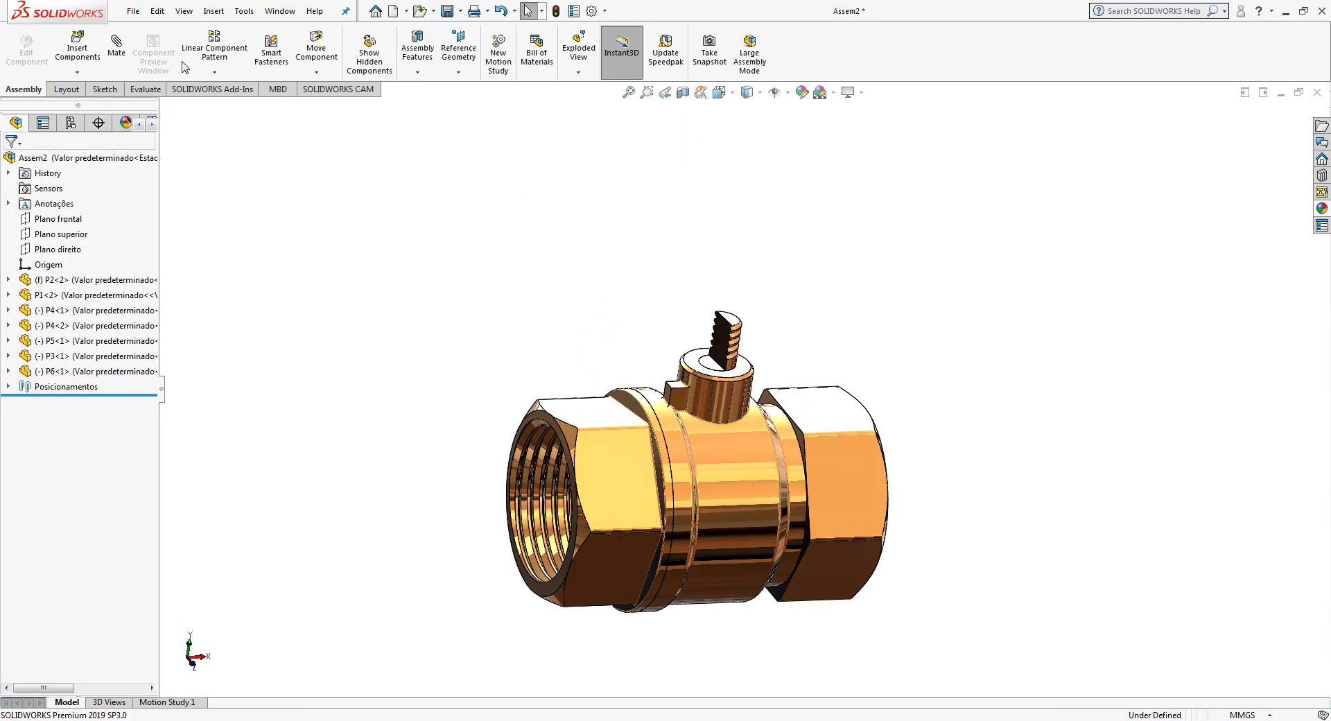
left_click(76, 48)
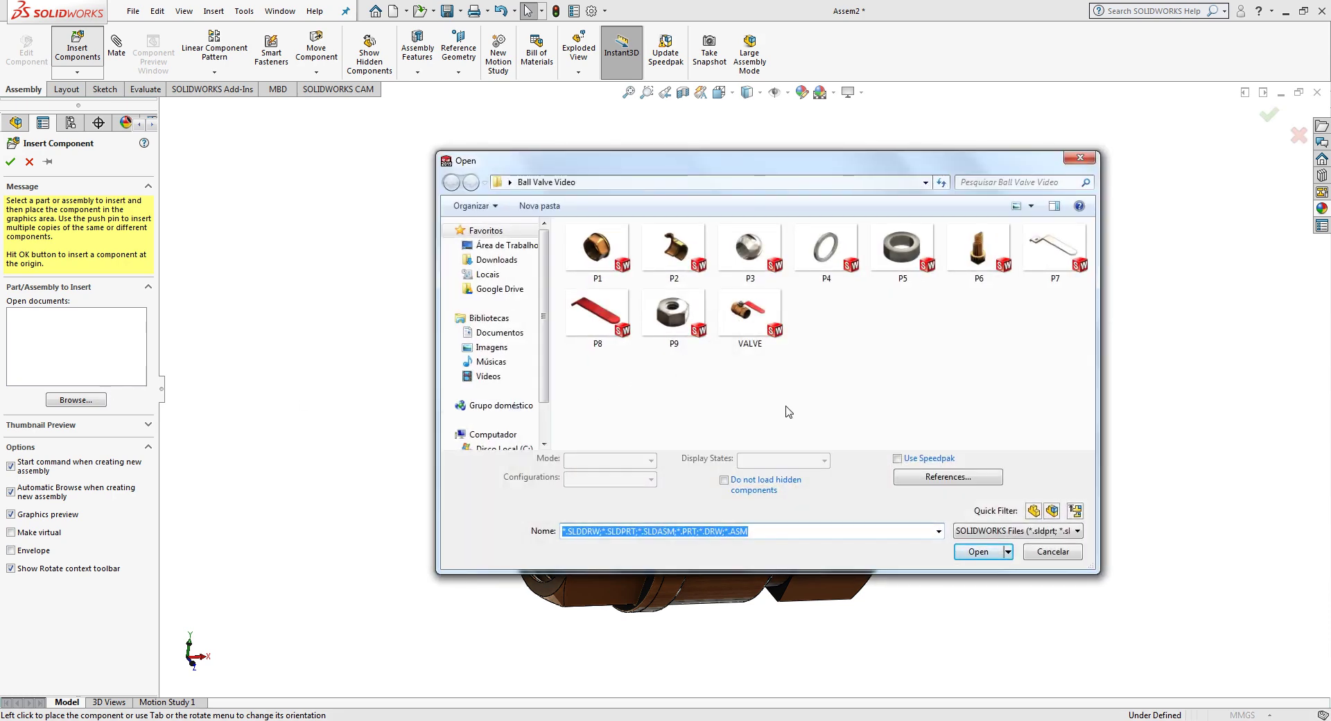
double_click(1051, 251)
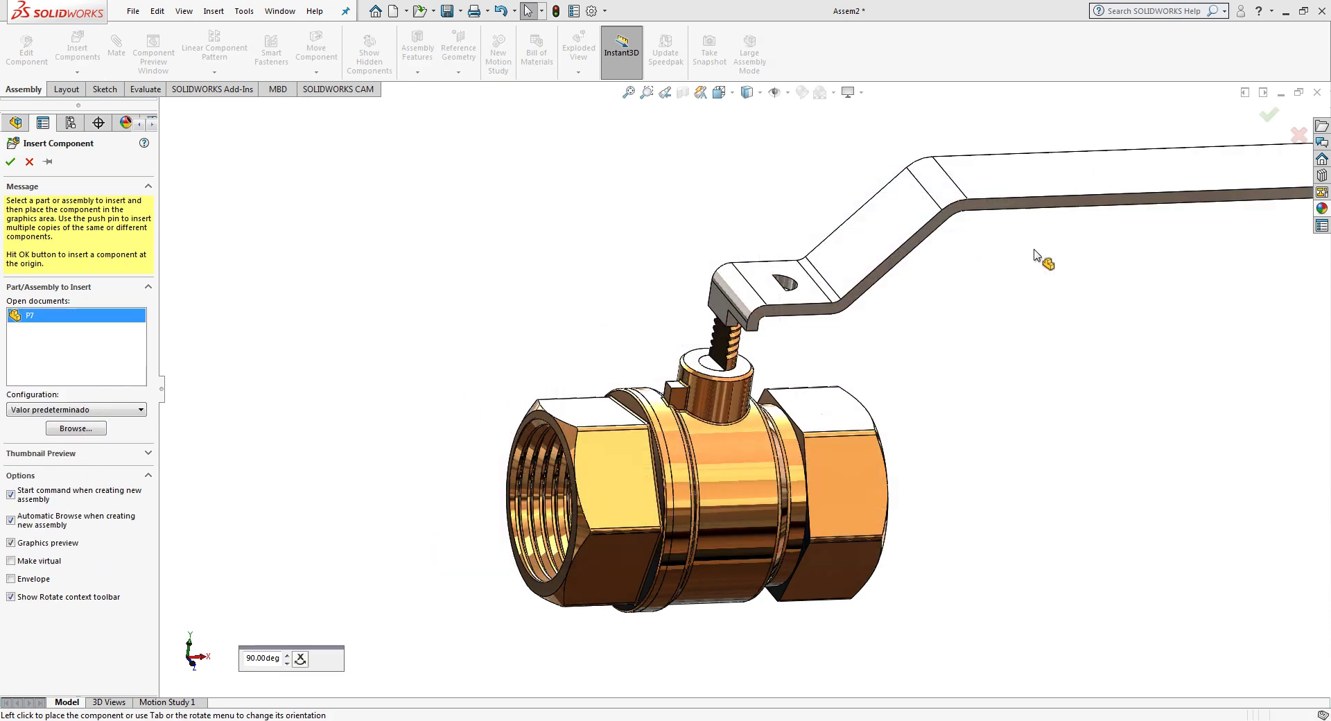
left_click(632, 298)
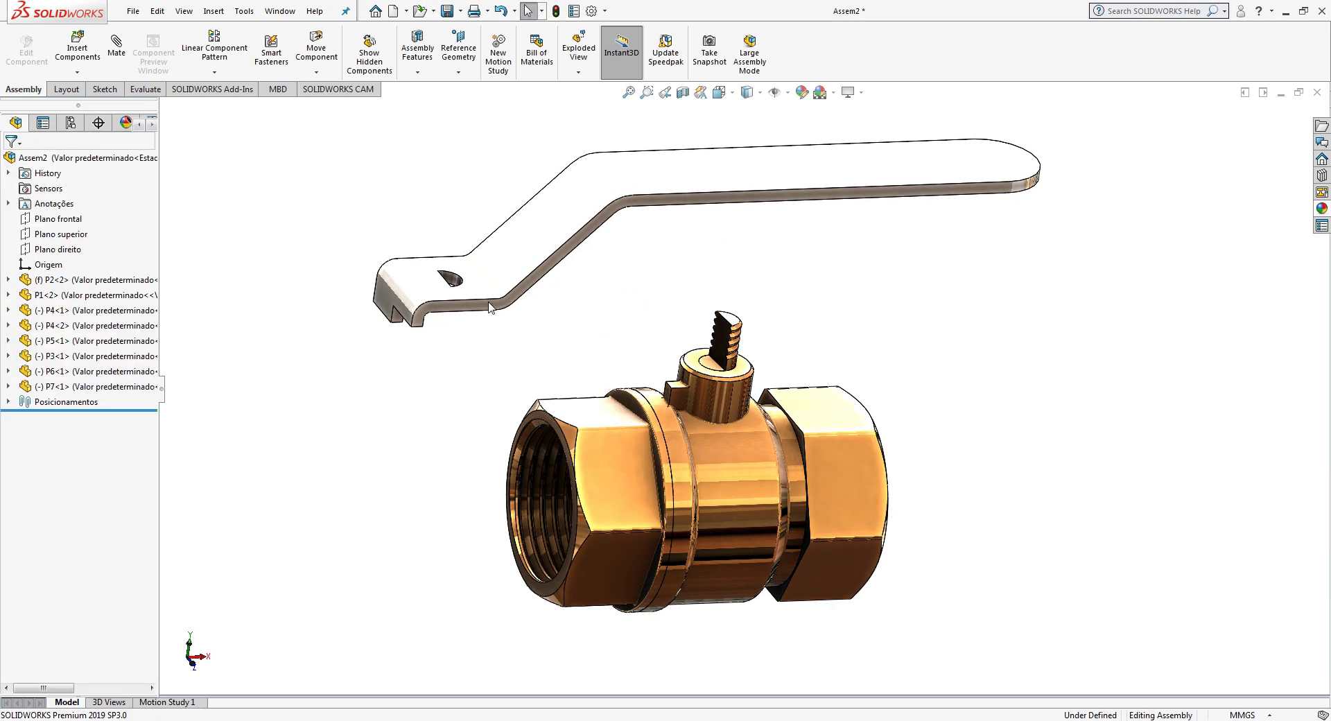
Step: Mate the handle's hole concentric with the stem's round edge
scroll(499, 290, "up", 3)
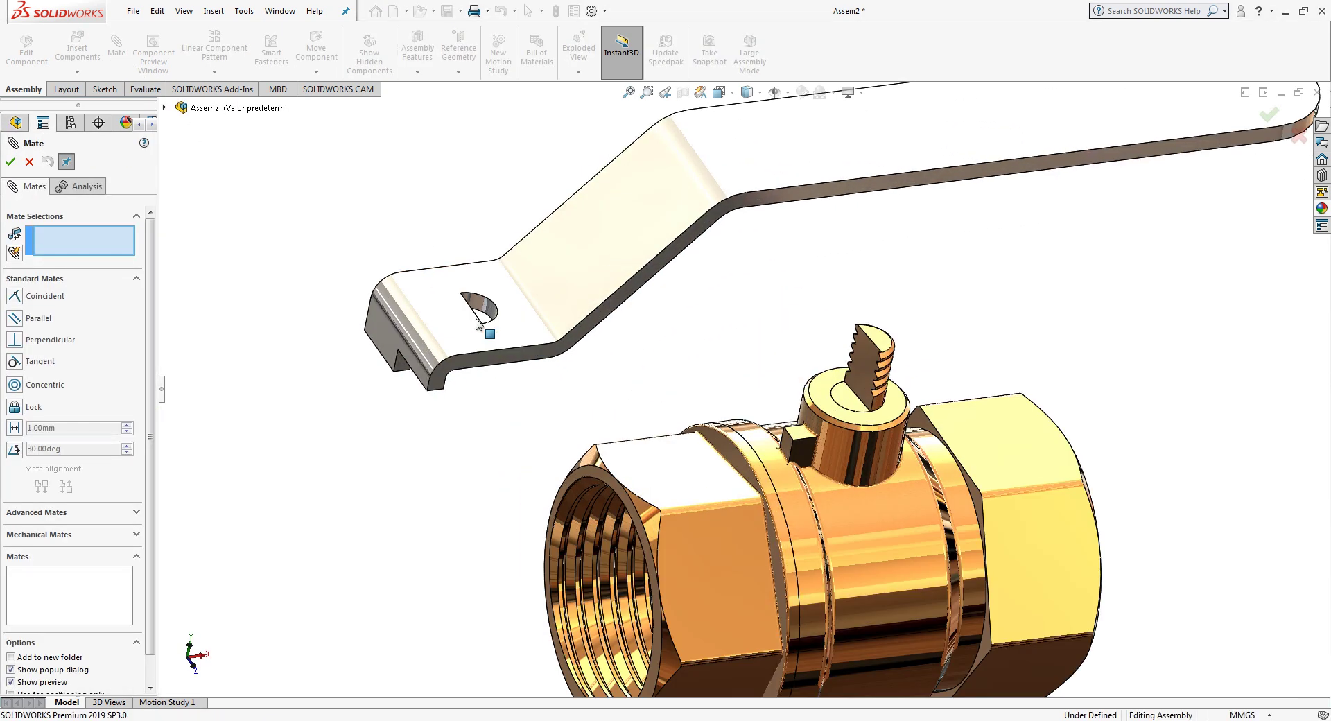
left_click(497, 315)
middle_click_drag(549, 334, 596, 347)
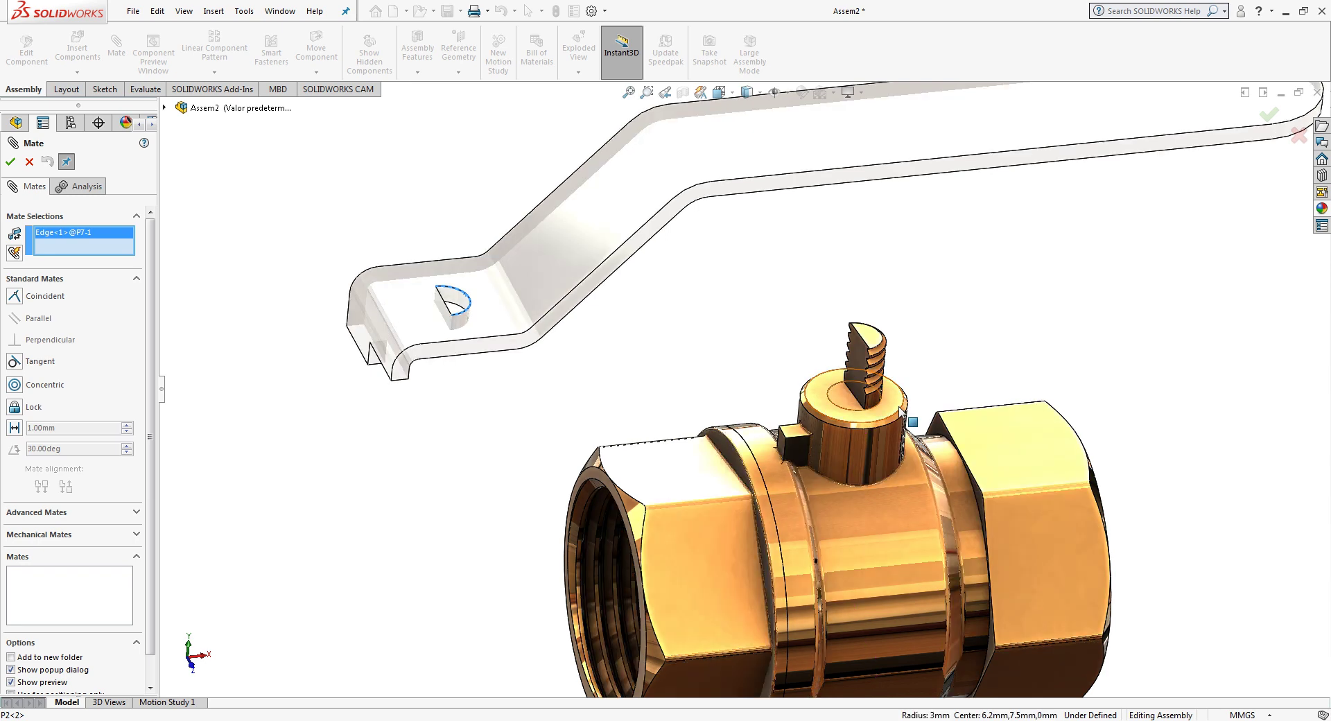
left_click(902, 411)
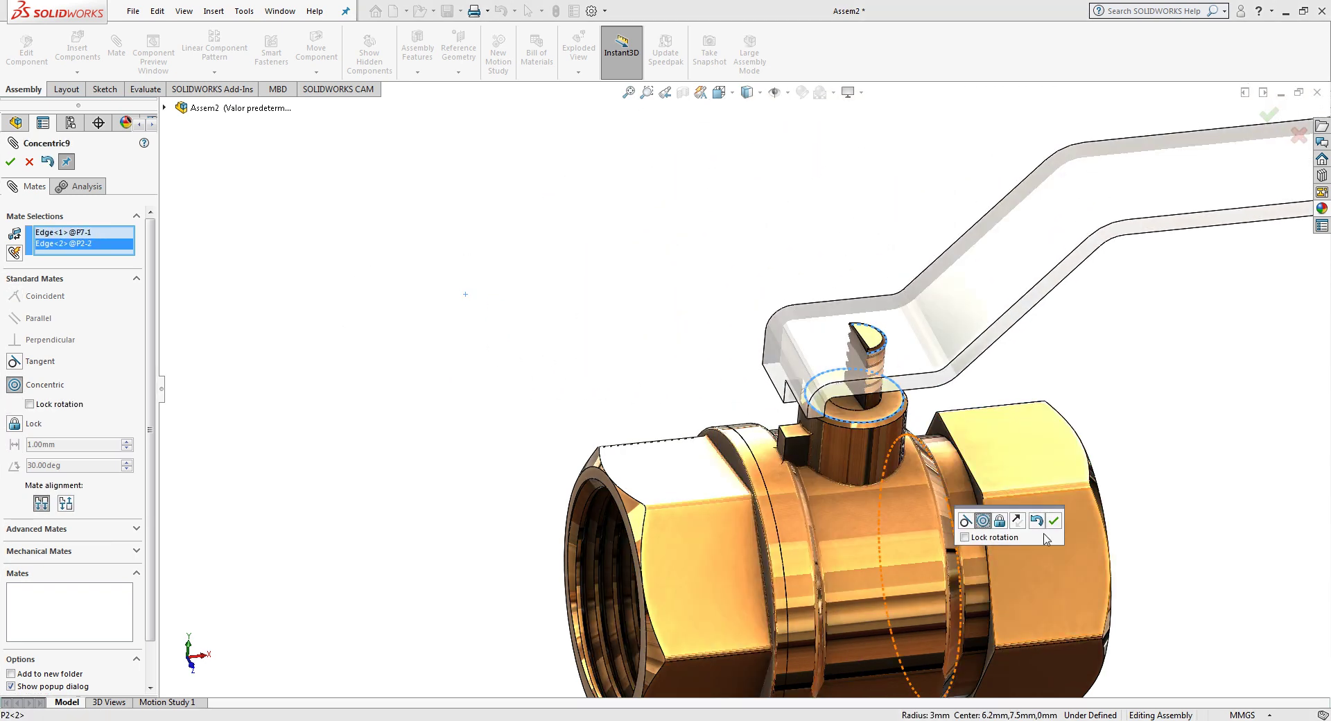
left_click(1010, 514)
key("Escape")
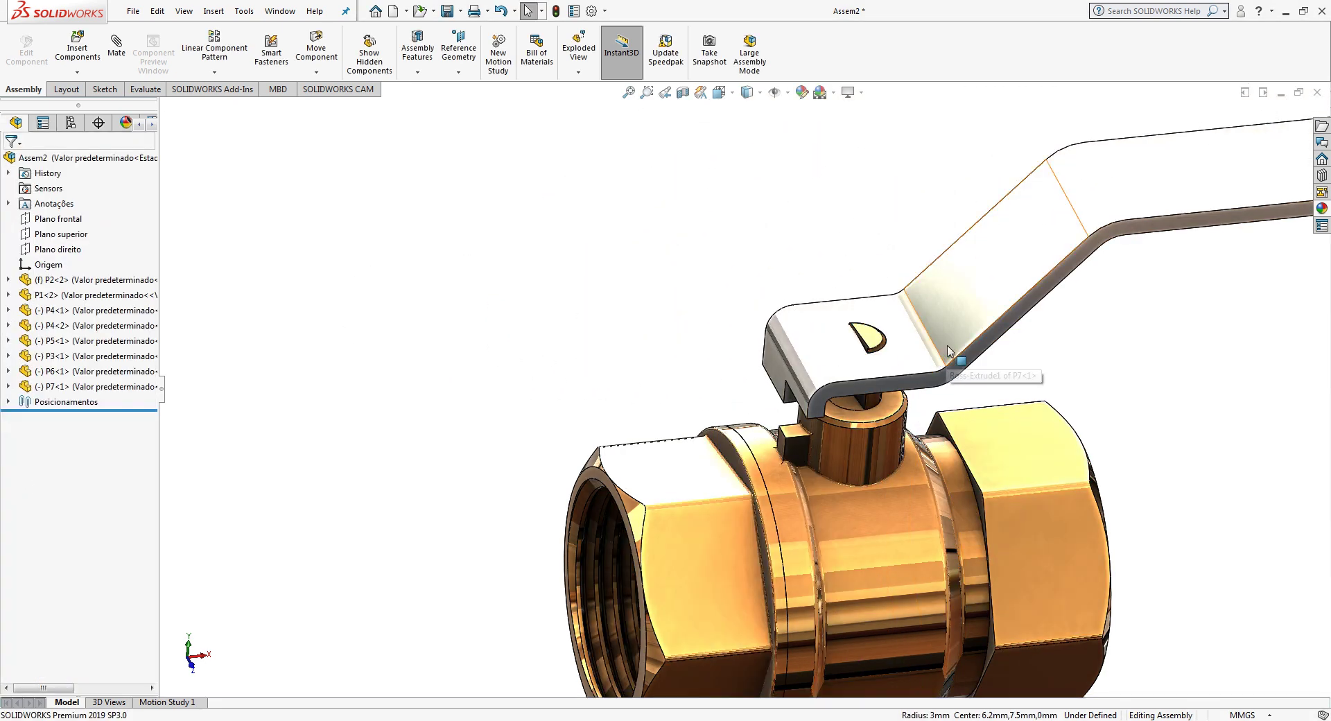
Step: Make the flat inside the handle's hole parallel to the stem's flat face
left_click_drag(928, 378, 989, 291)
mouse_move(990, 291)
middle_mouse_down()
mouse_move(928, 326)
mouse_move(1054, 310)
middle_mouse_up()
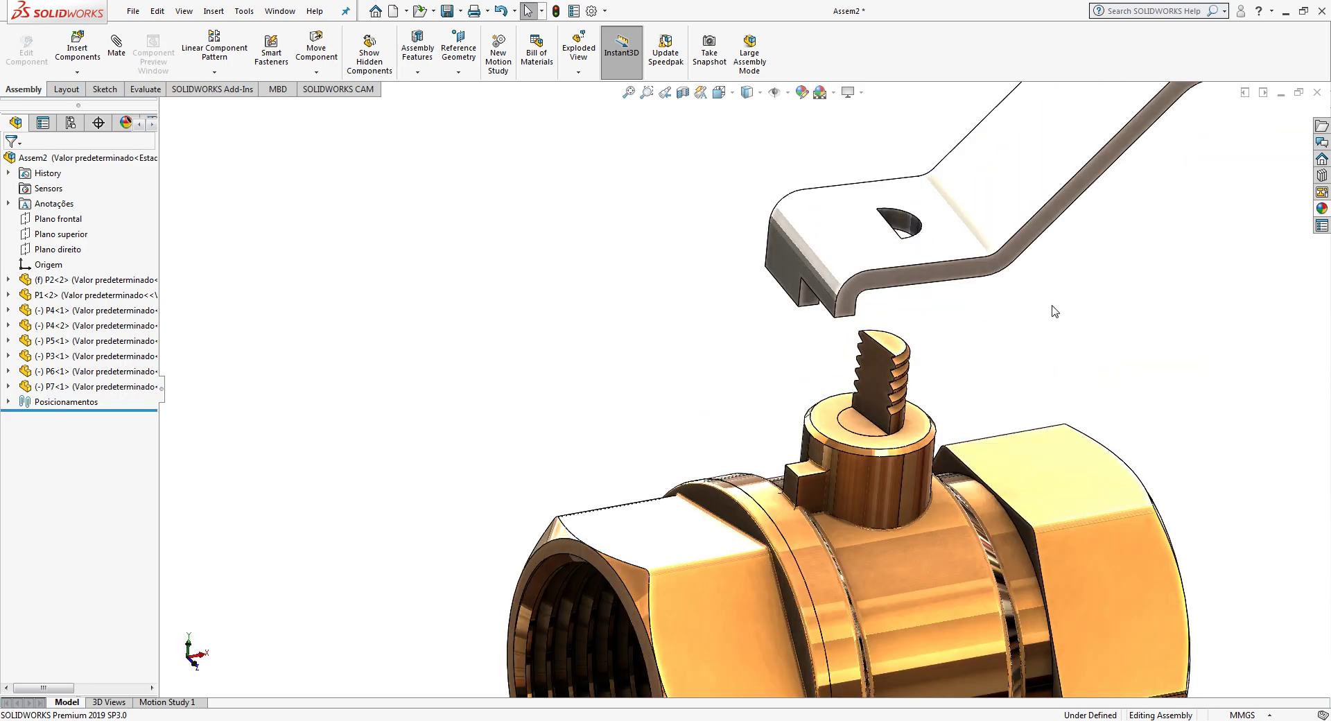
left_click(871, 384)
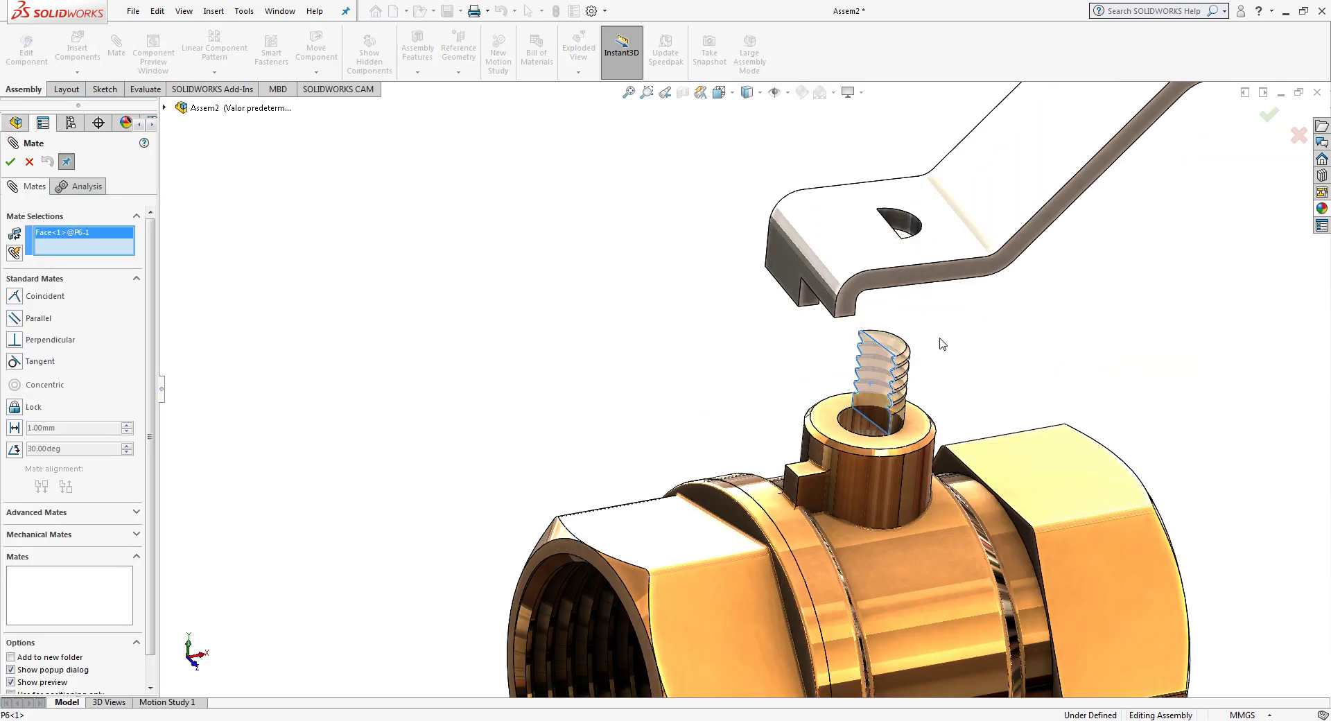
middle_click_drag(942, 342, 844, 258)
left_click(846, 253)
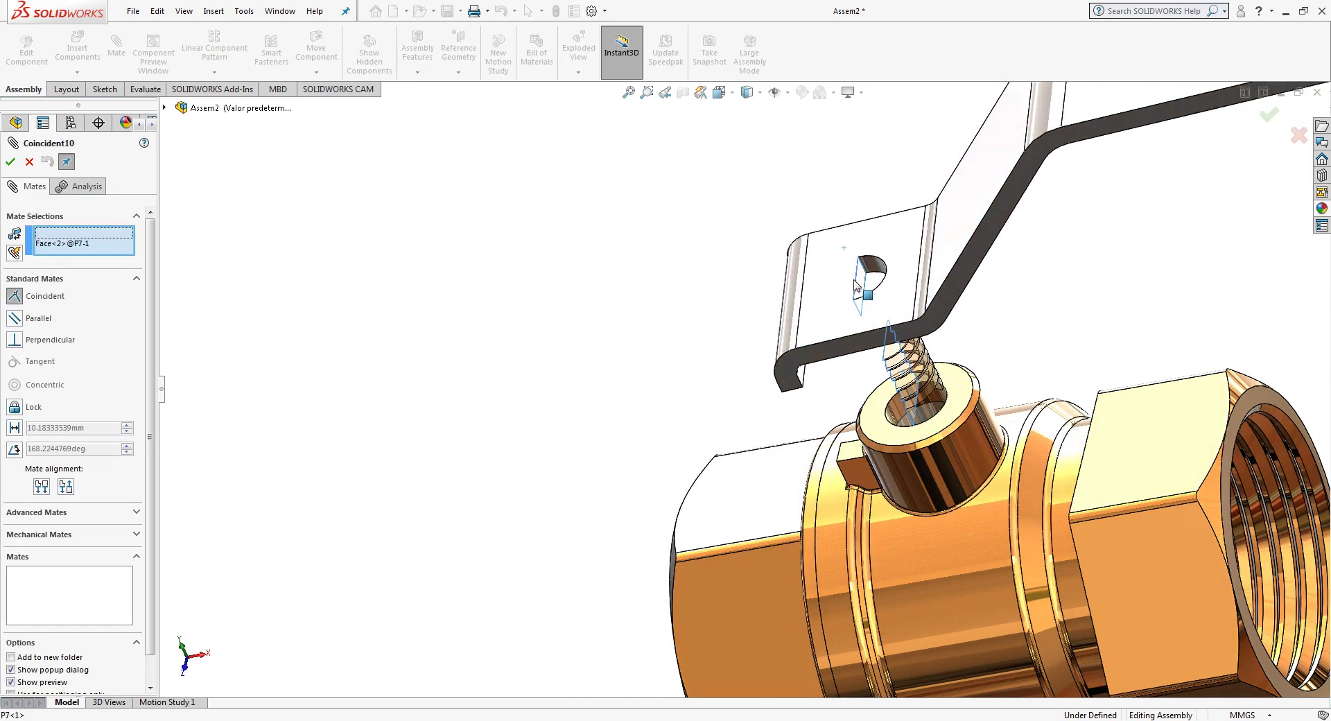
left_click(891, 265)
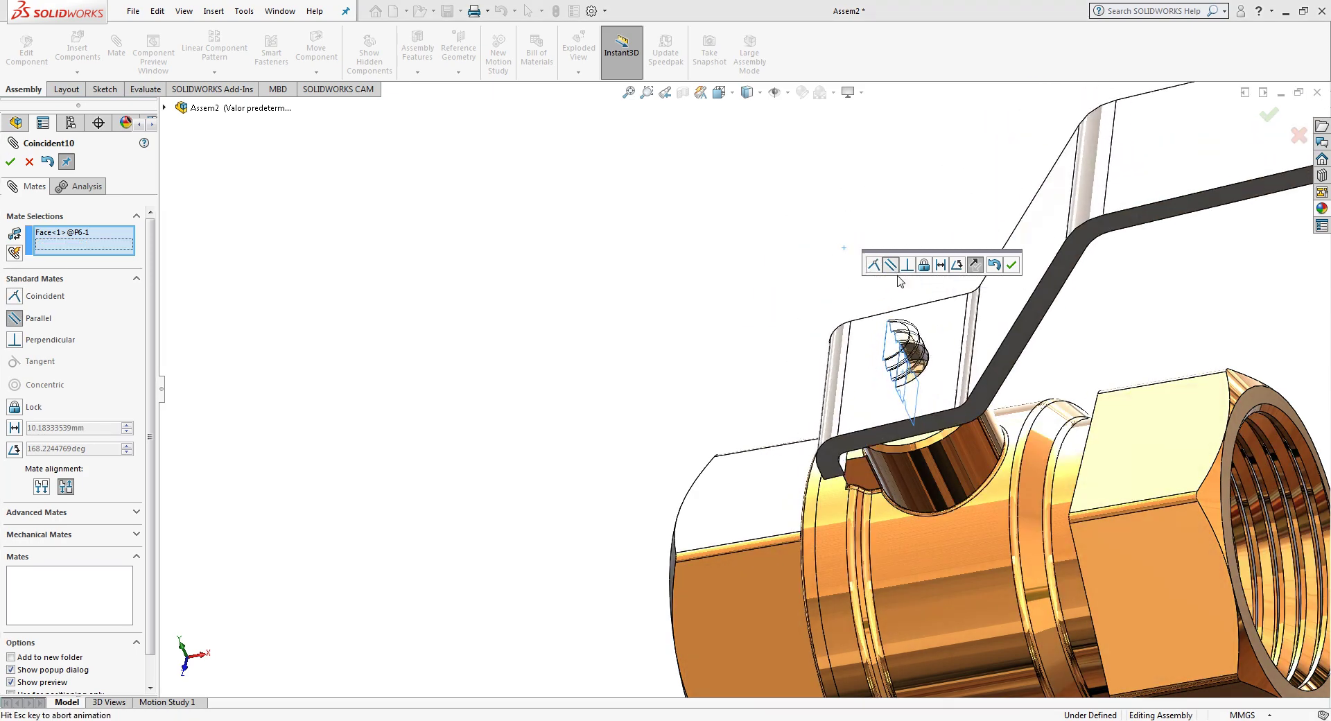
left_click(1012, 265)
Step: Seat the handle's underside coincident on the stem shoulder's top face
mouse_move(1013, 275)
middle_mouse_down()
mouse_move(995, 267)
mouse_move(959, 306)
mouse_move(872, 487)
middle_mouse_up()
left_click(835, 439)
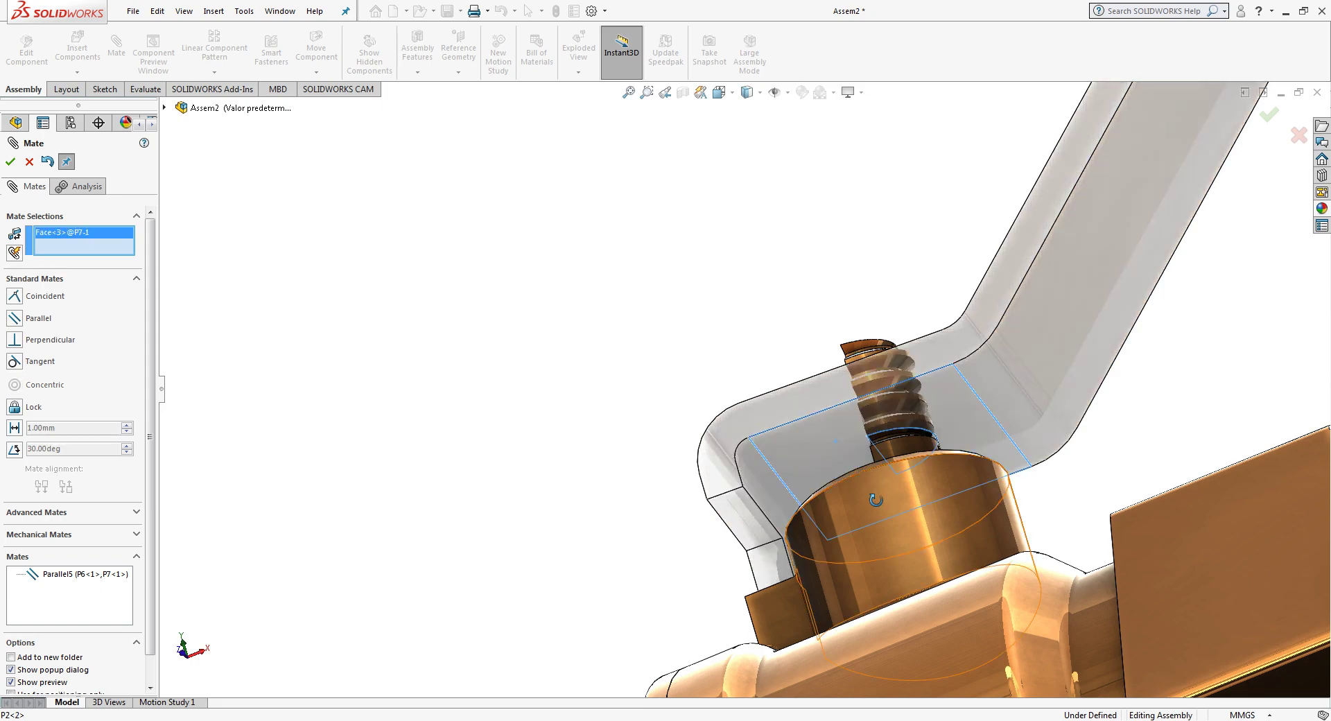
middle_click_drag(835, 439, 813, 464)
left_click(818, 443)
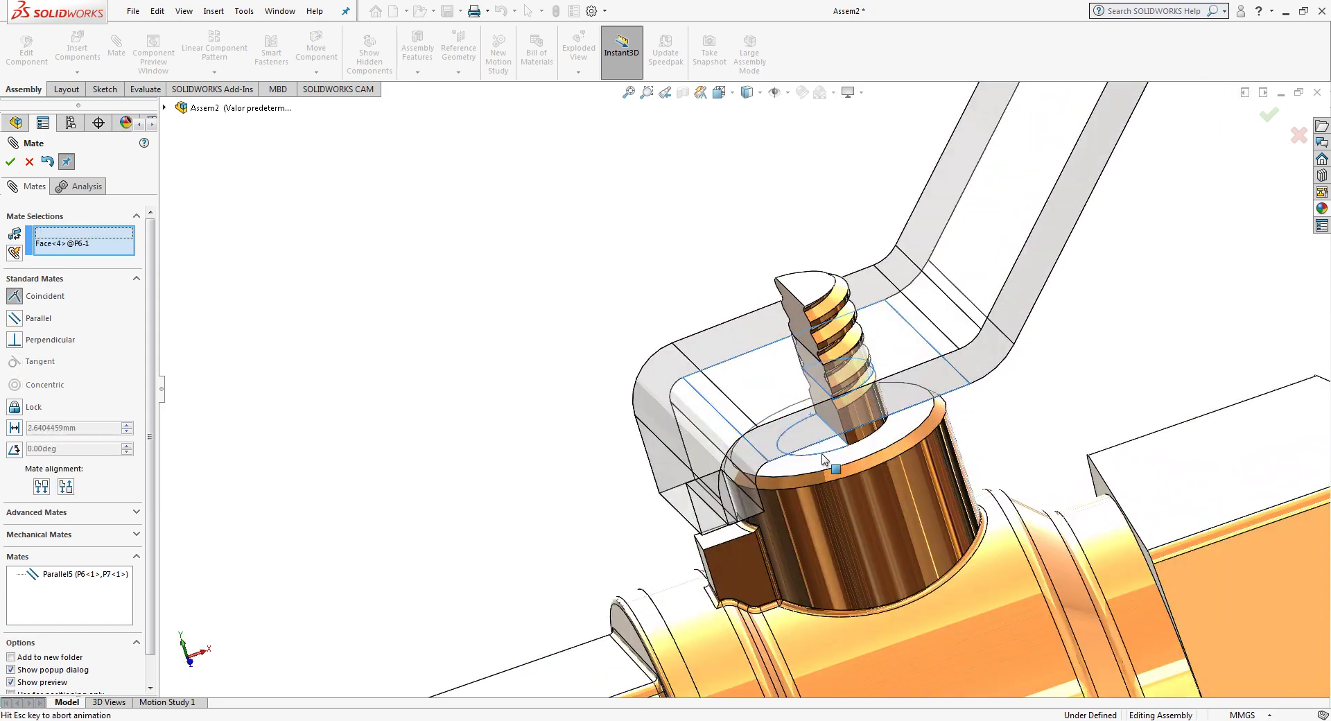
left_click(1000, 543)
scroll(1000, 544, "up", 3)
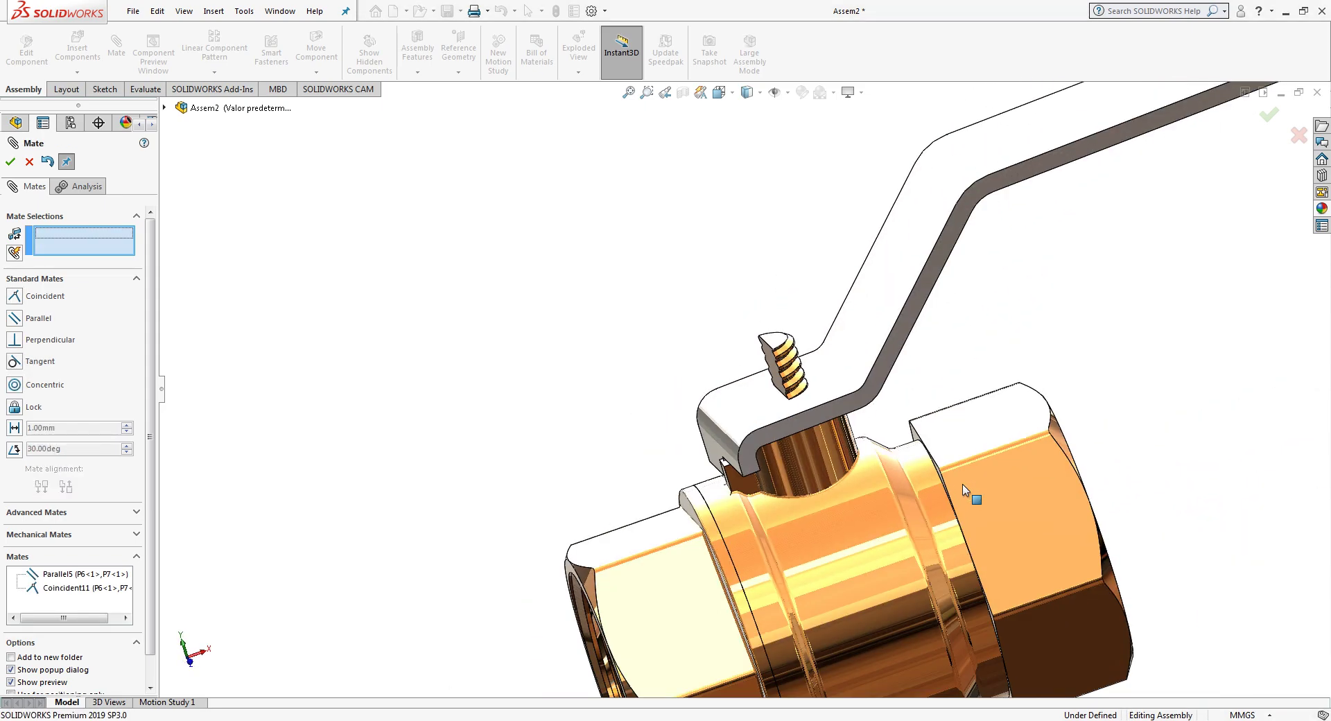
key("Escape")
Step: Swing the lever around the stem to its final angle above the body
scroll(954, 334, "up", 3)
middle_click_drag(949, 340, 967, 273)
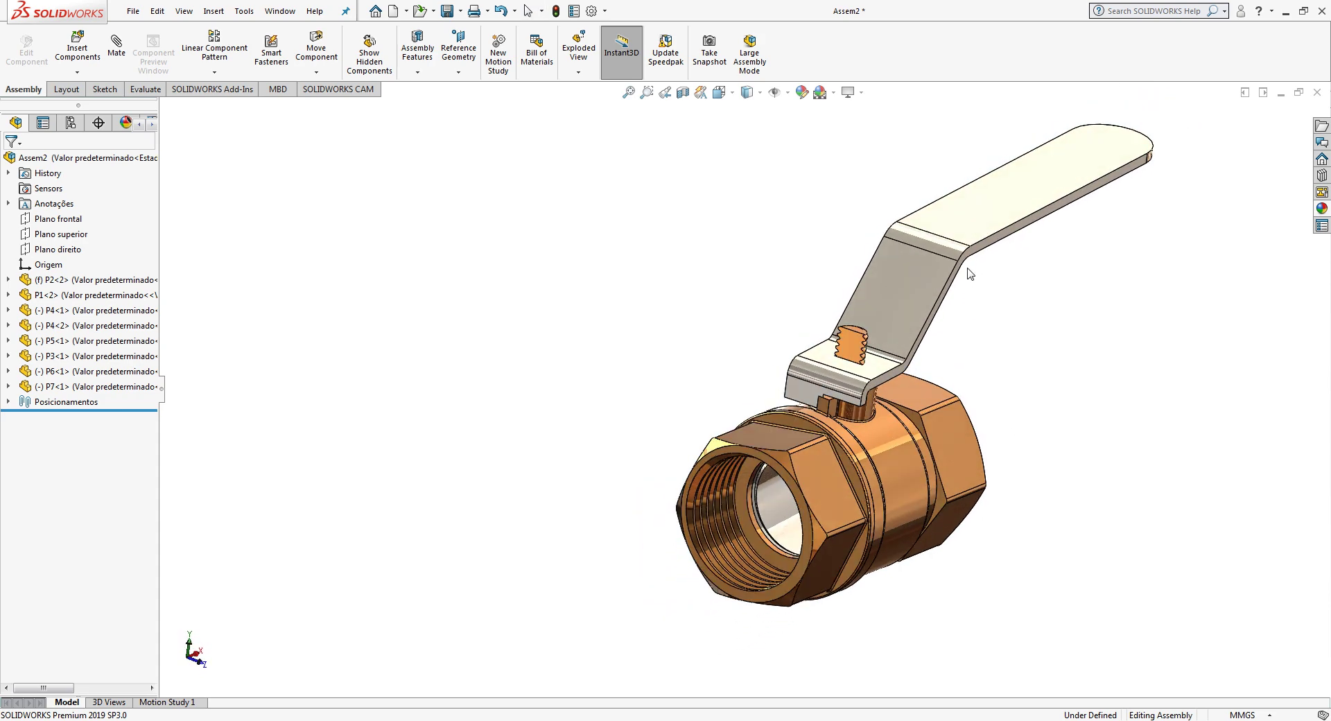
left_click(1001, 214)
left_click(1093, 371)
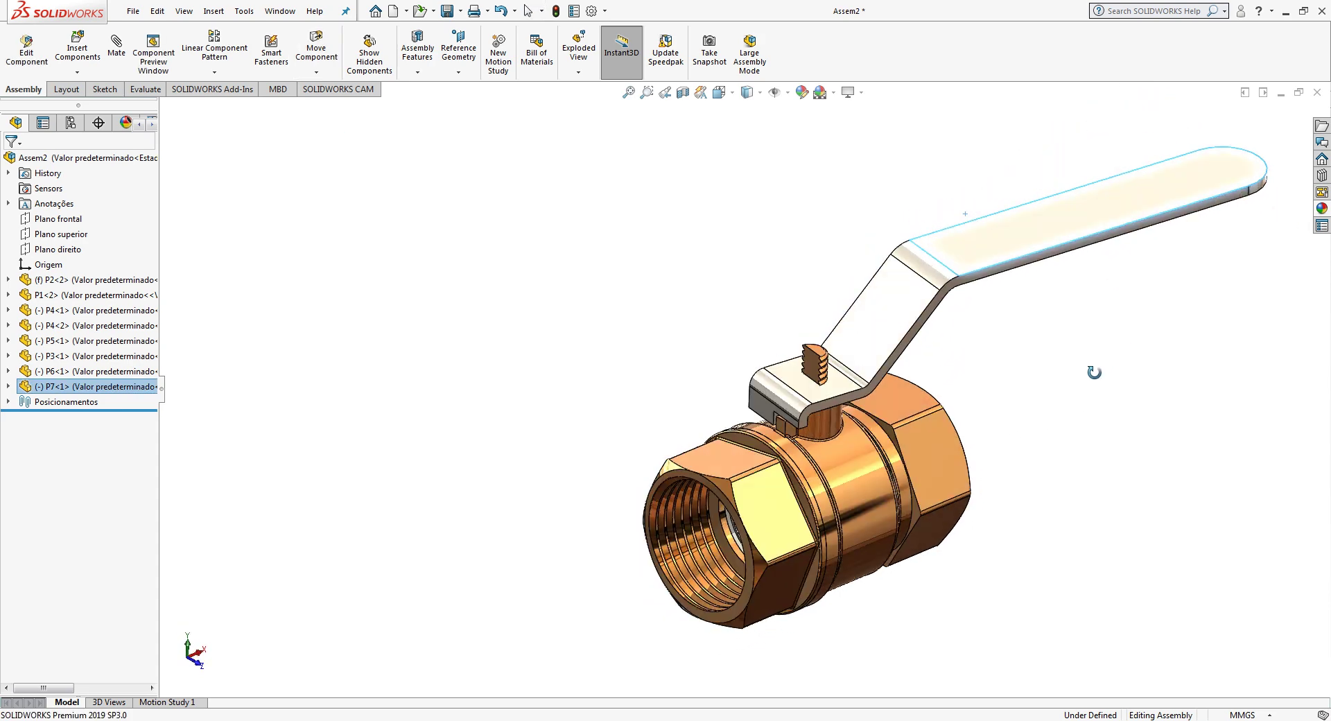
middle_click_drag(1093, 371, 1120, 267)
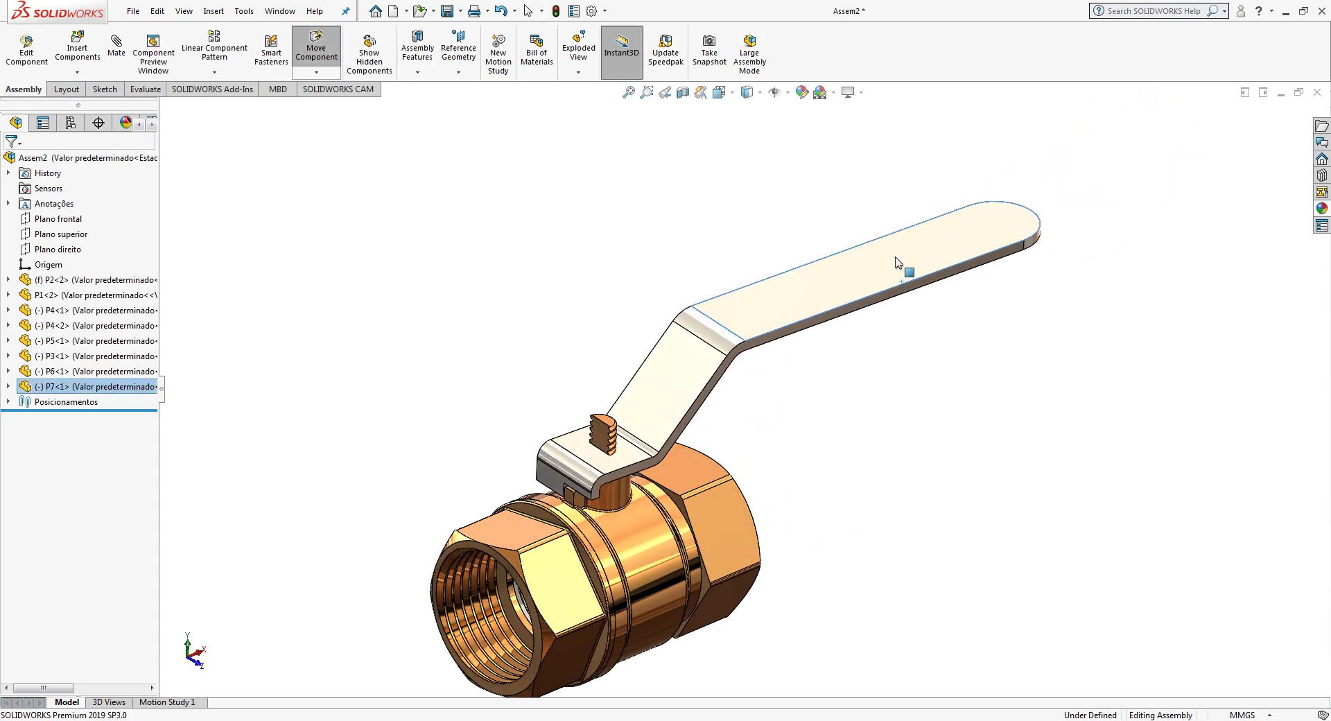
left_click_drag(899, 277, 920, 424)
Step: Insert the red grip part P8 into the assembly
left_click(54, 76)
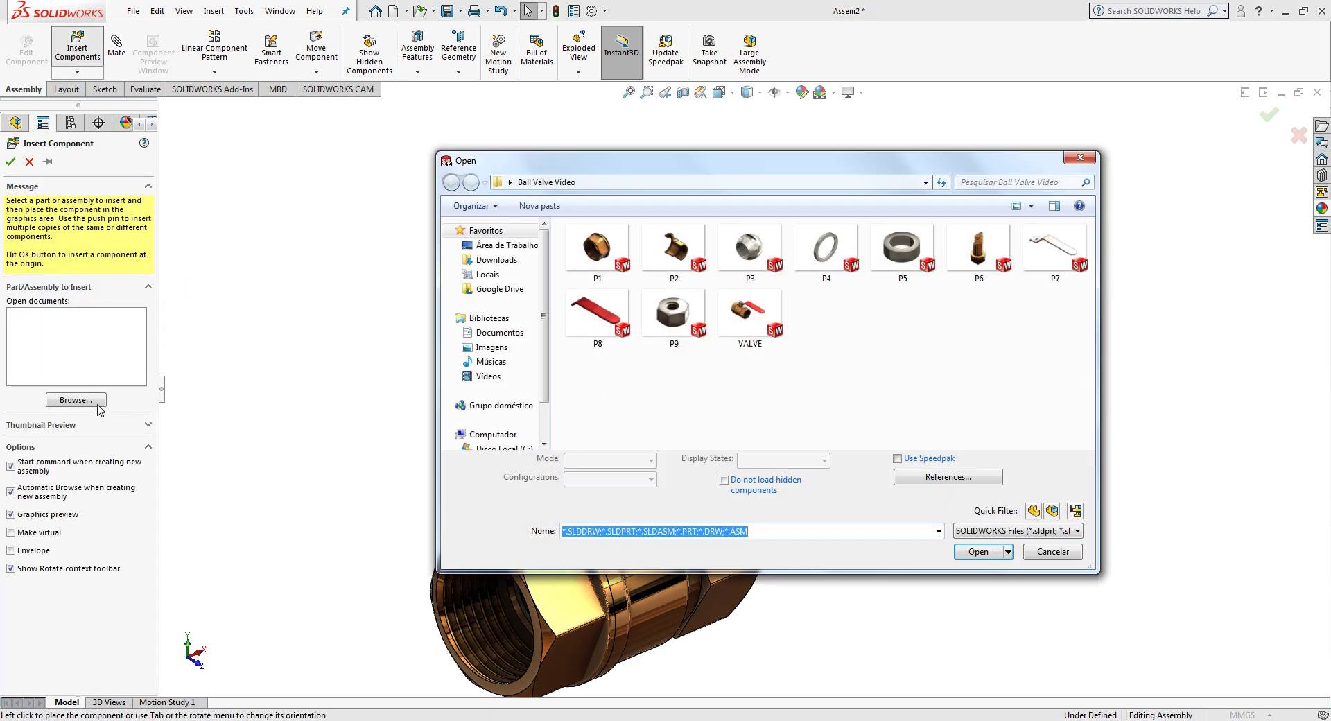
double_click(572, 332)
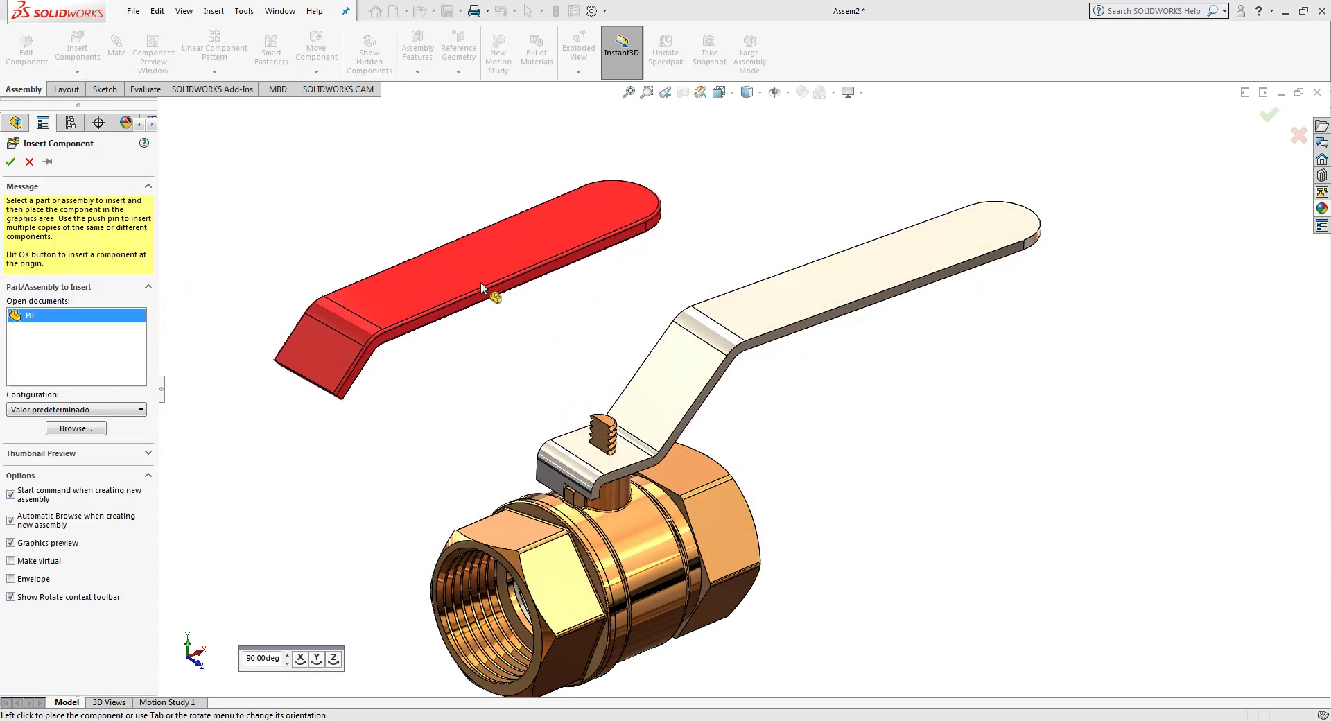
left_click(573, 372)
Step: Mate the grip's inner face coincident with the matching face on the P7 lever
mouse_move(420, 379)
middle_mouse_down()
mouse_move(446, 273)
mouse_move(183, 186)
middle_mouse_up()
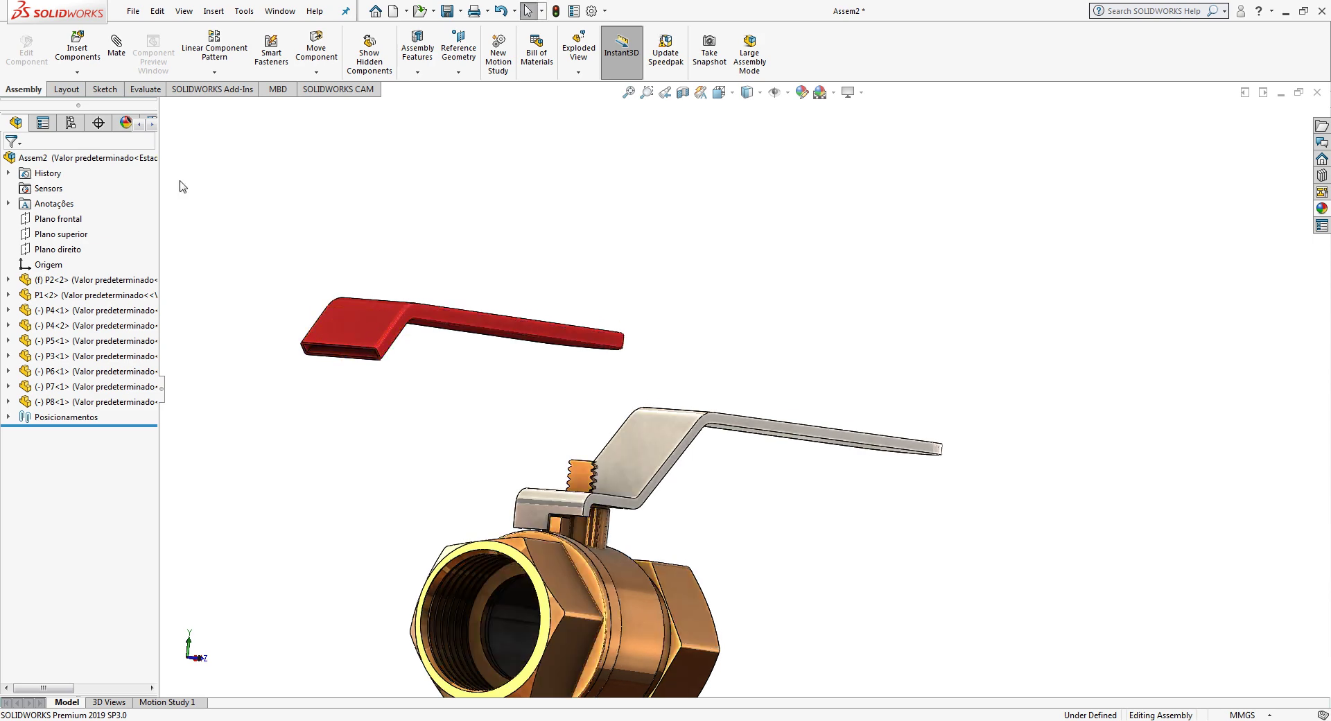
scroll(342, 366, "down", 3)
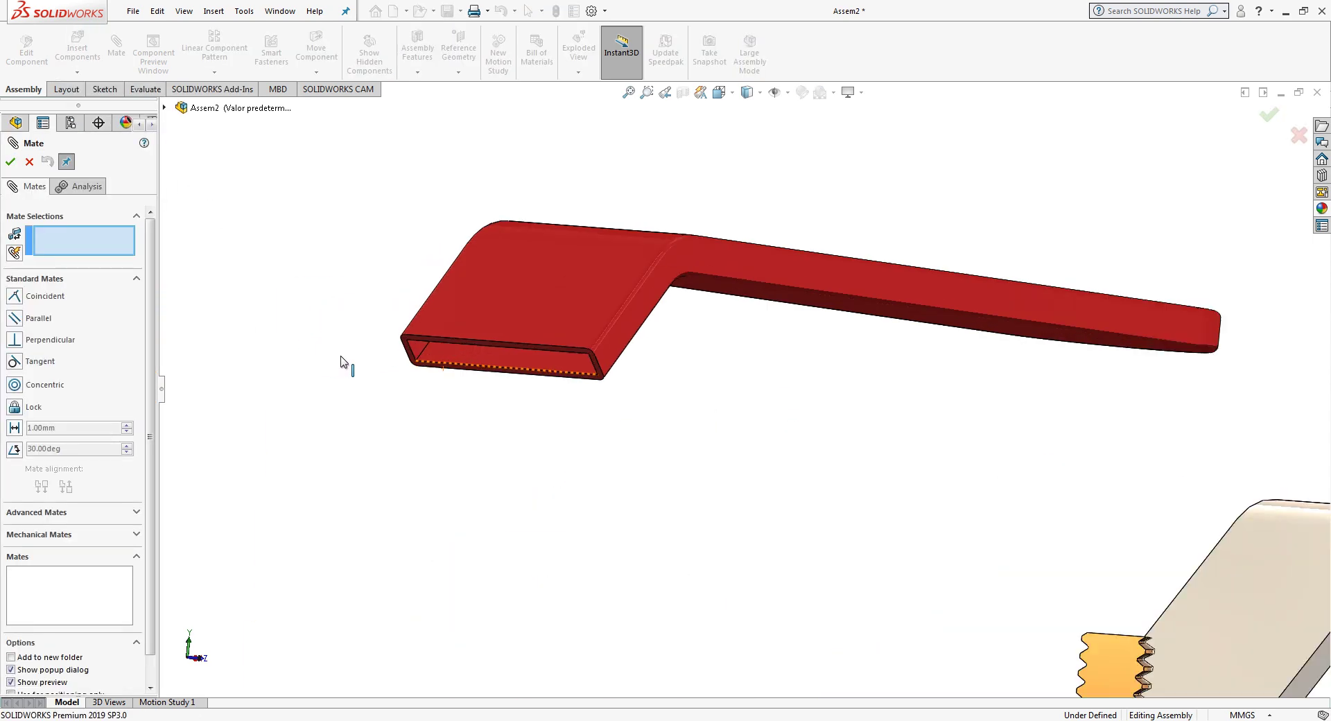
scroll(416, 356, "down", 3)
scroll(484, 347, "down", 3)
scroll(519, 347, "down", 2)
left_click(520, 344)
scroll(594, 401, "up", 5)
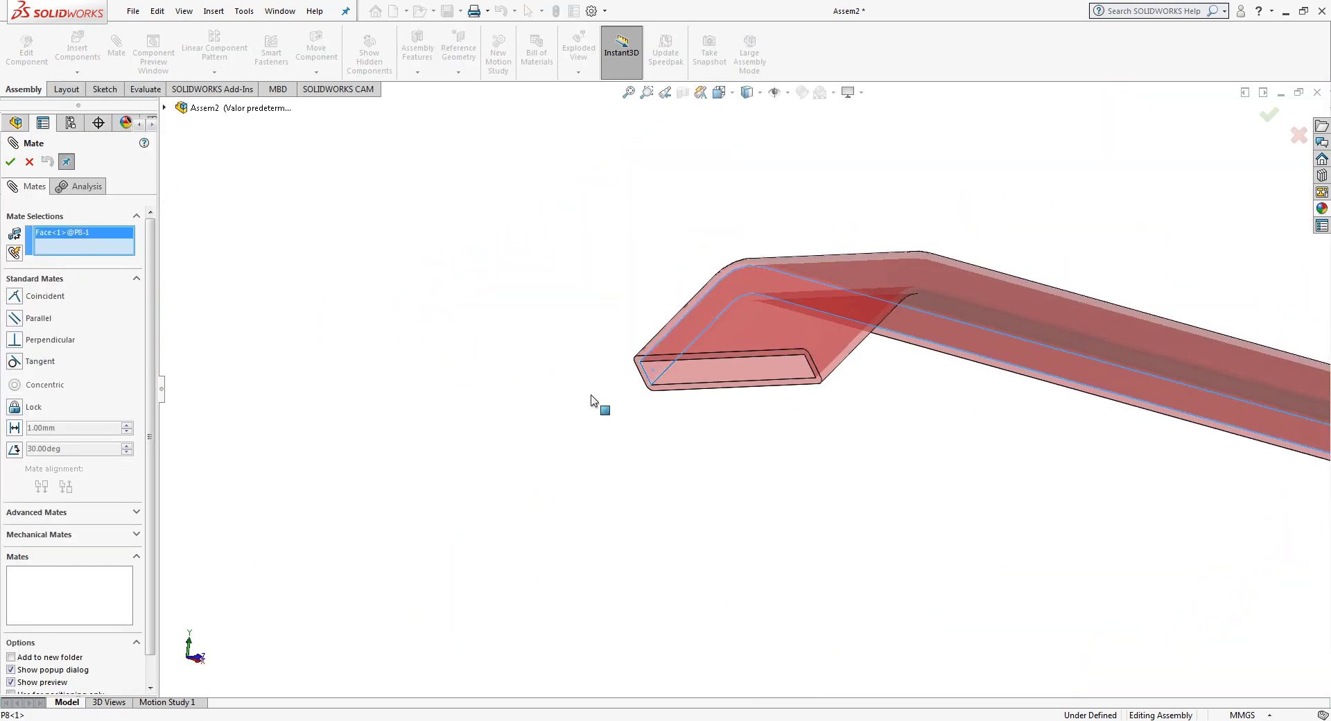
mouse_move(594, 400)
middle_mouse_down()
mouse_move(832, 429)
mouse_move(945, 477)
middle_mouse_up()
scroll(945, 477, "down", 4)
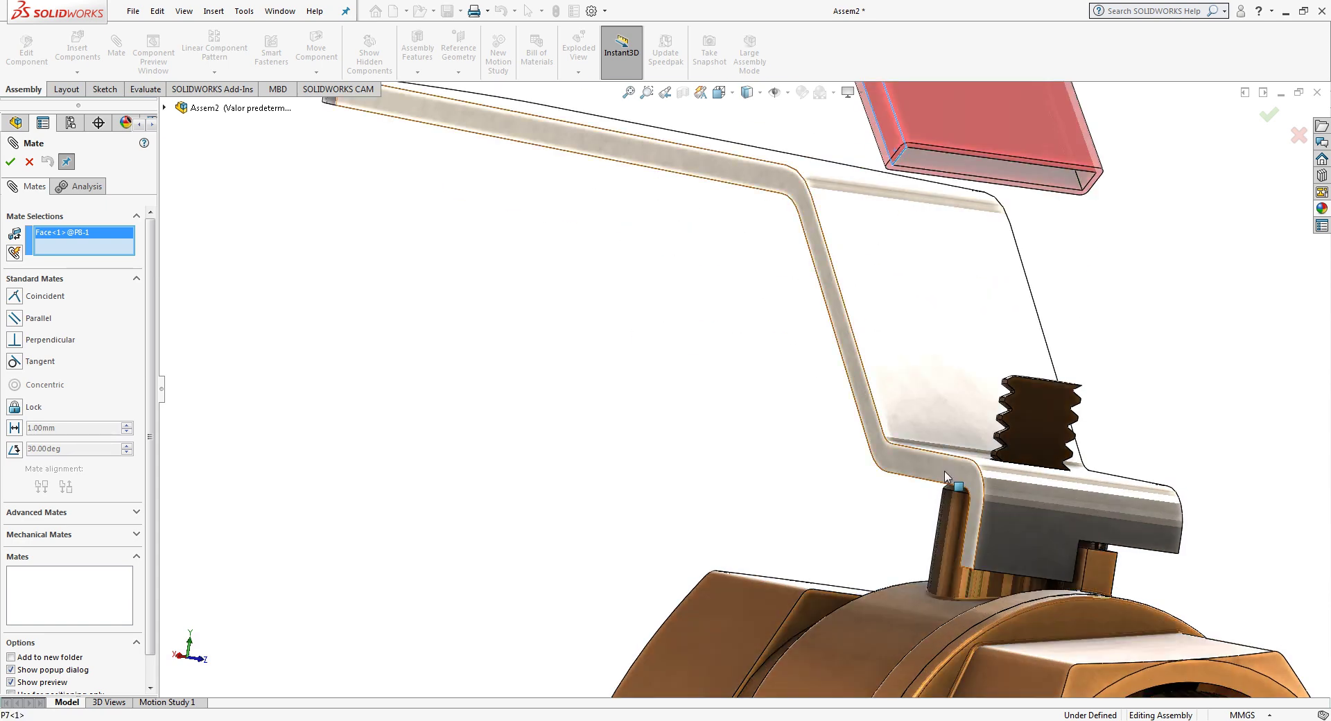
left_click(944, 473)
left_click(1132, 528)
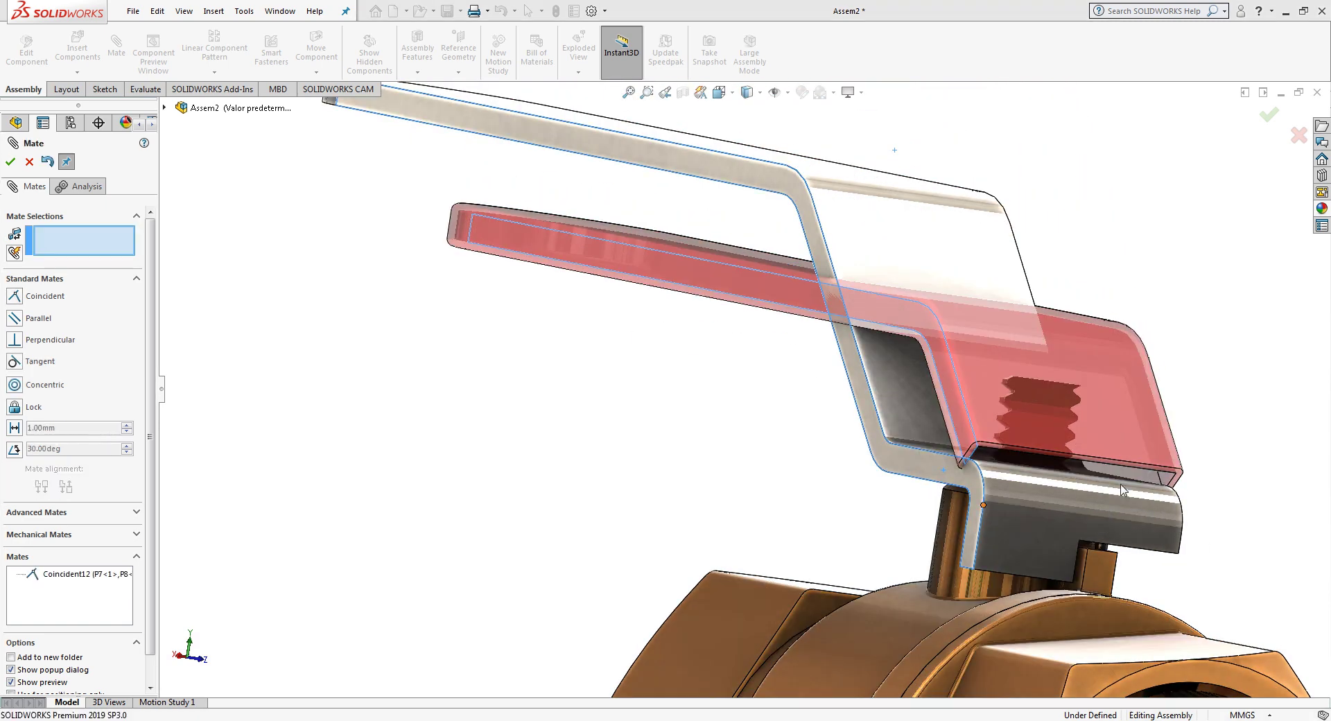
scroll(1143, 444, "up", 5)
scroll(987, 436, "down", 3)
scroll(1064, 377, "up", 3)
scroll(1064, 377, "down", 3)
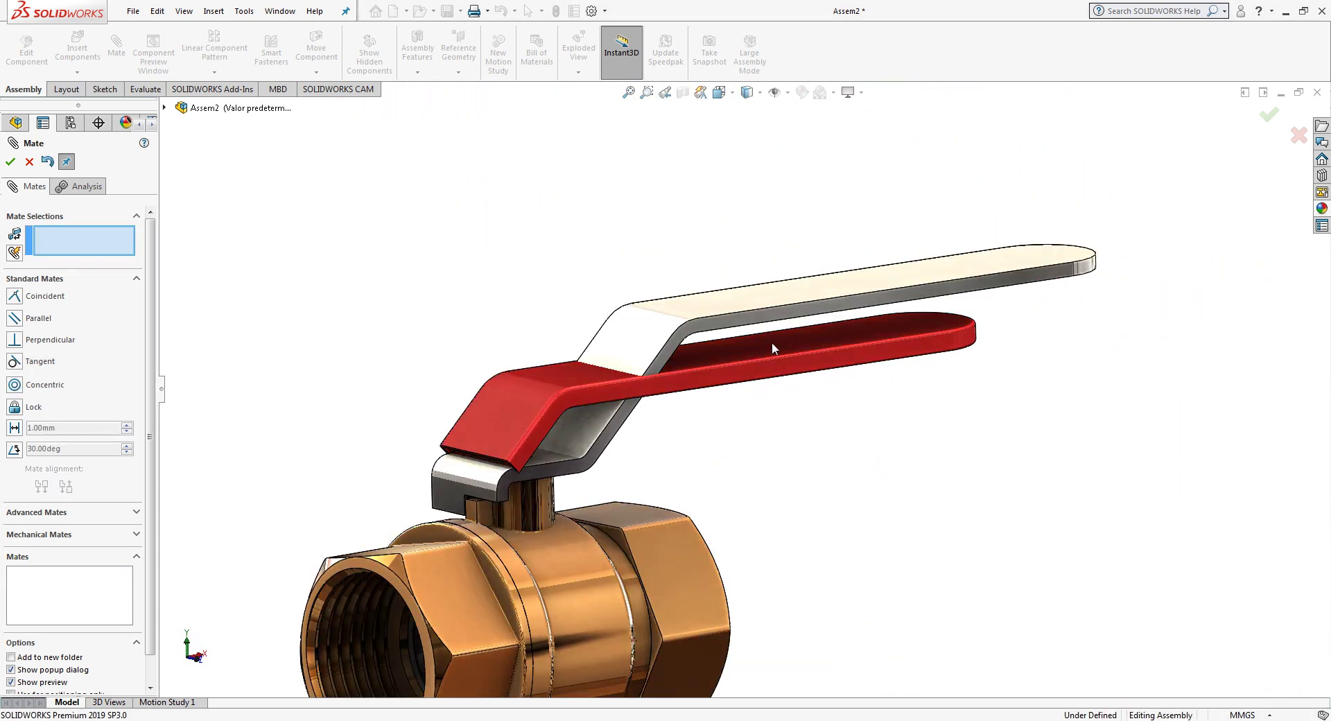
key("Escape")
Step: Cut the valve with a section view and turn it to an isometric orientation
left_click(681, 98)
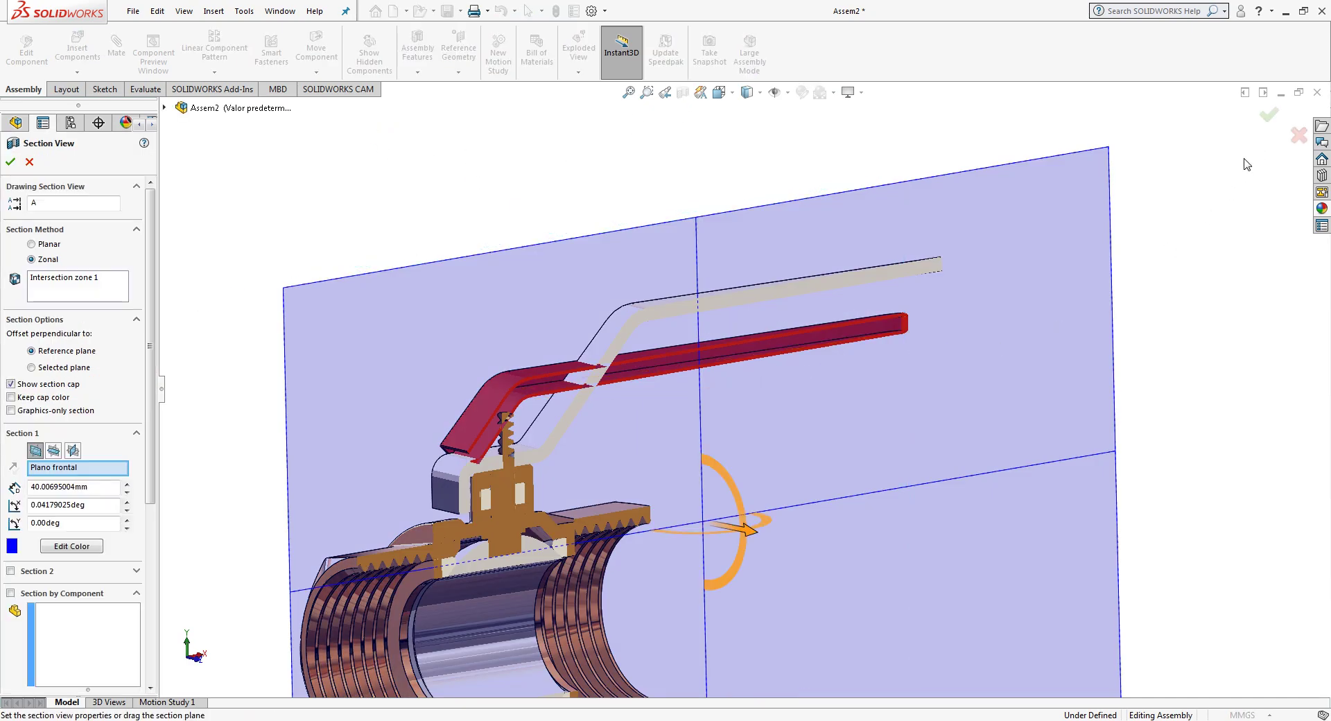
left_click(1265, 116)
key("ctrl+7")
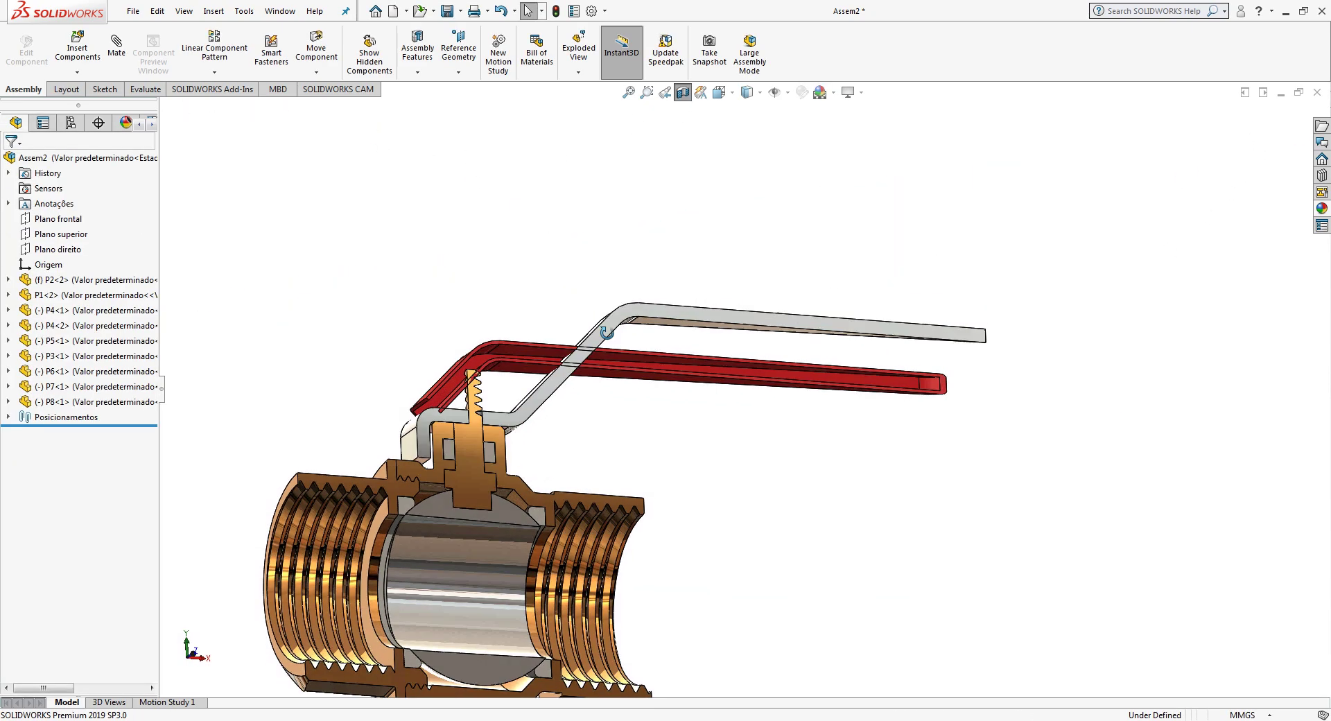
scroll(501, 374, "down", 3)
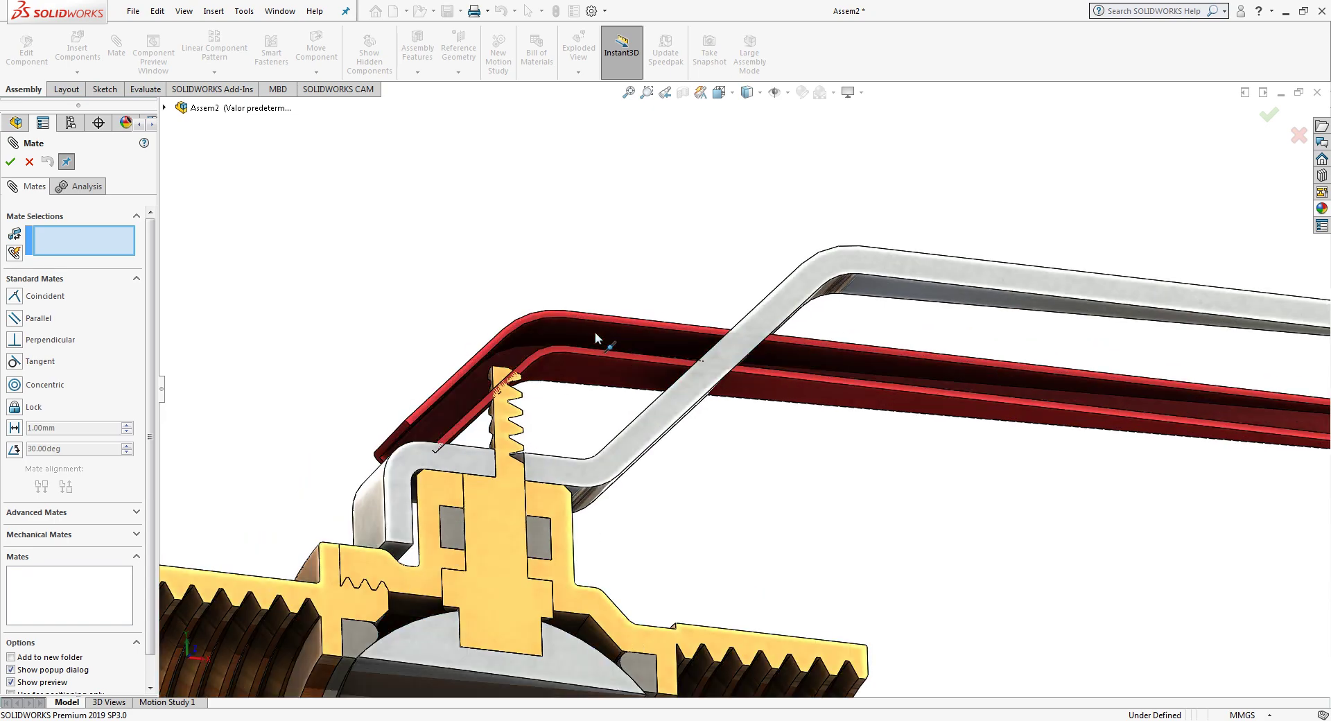
Step: Add a second coincident mate between another grip face and the lever's side face
left_click(610, 334)
middle_click_drag(947, 317, 867, 290)
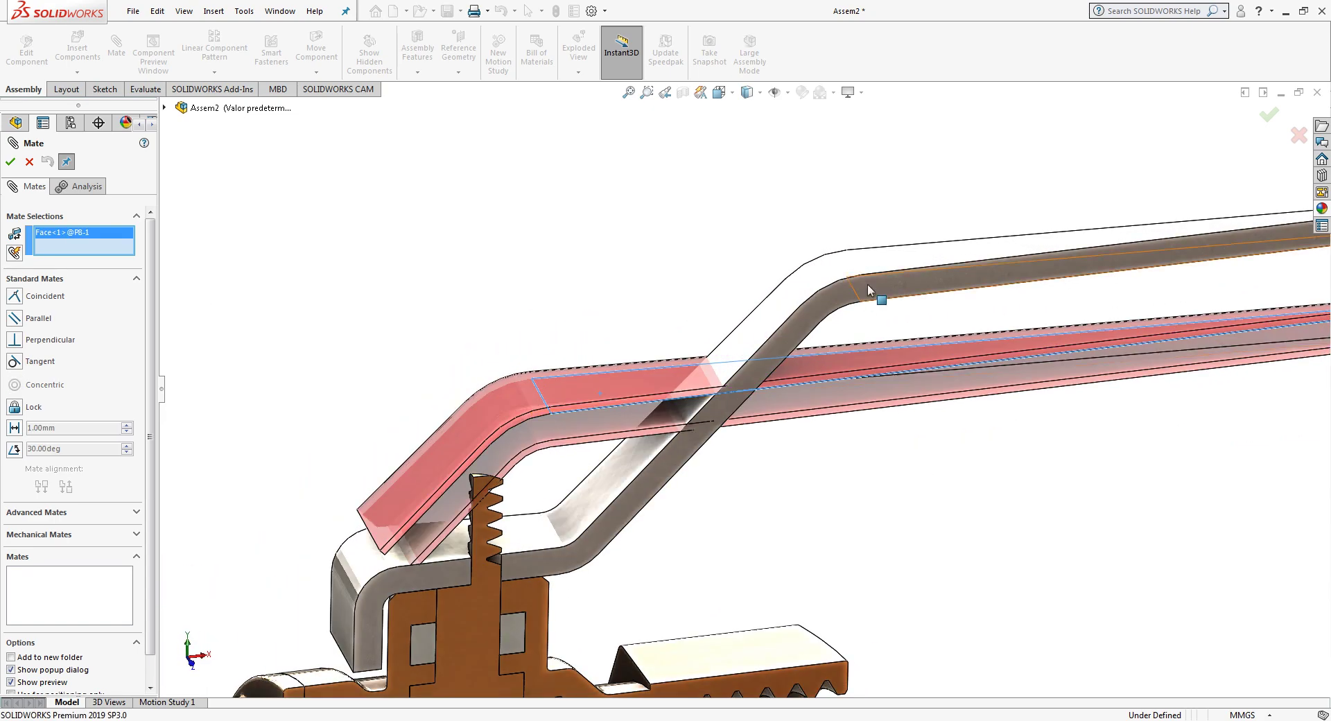
left_click(1085, 414)
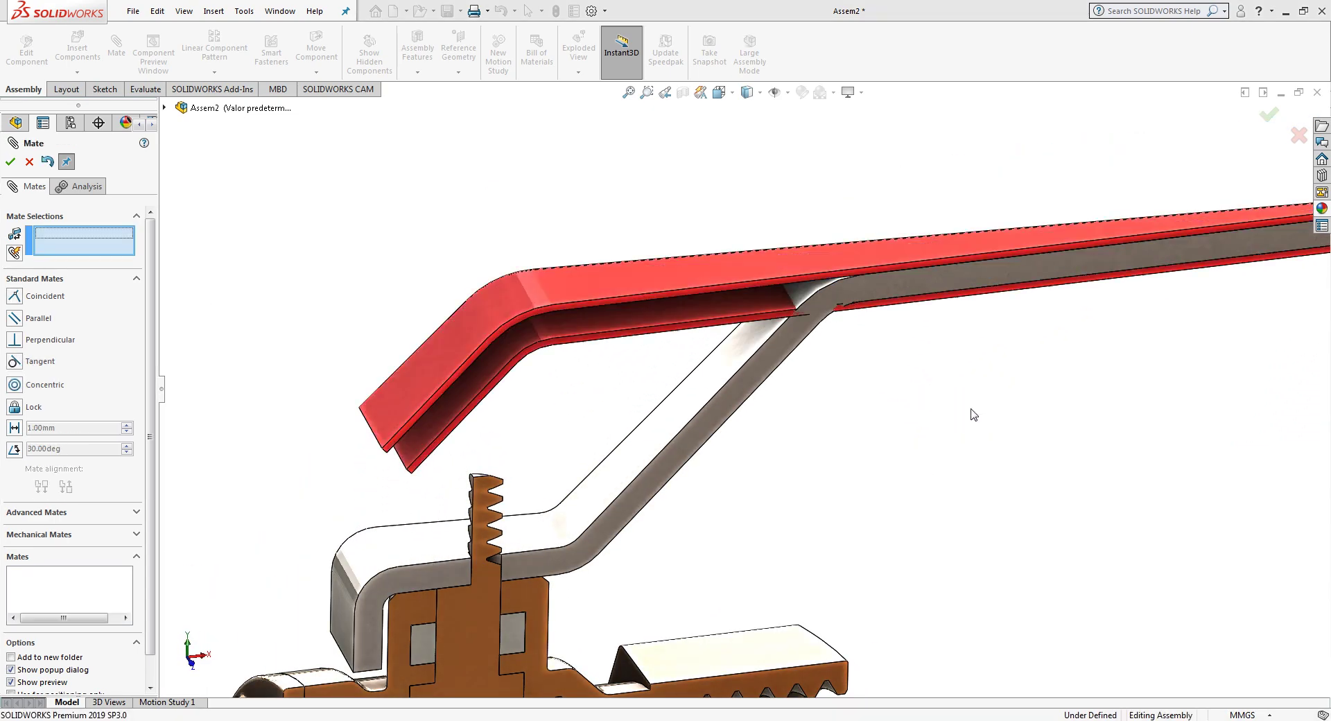
left_click(476, 371)
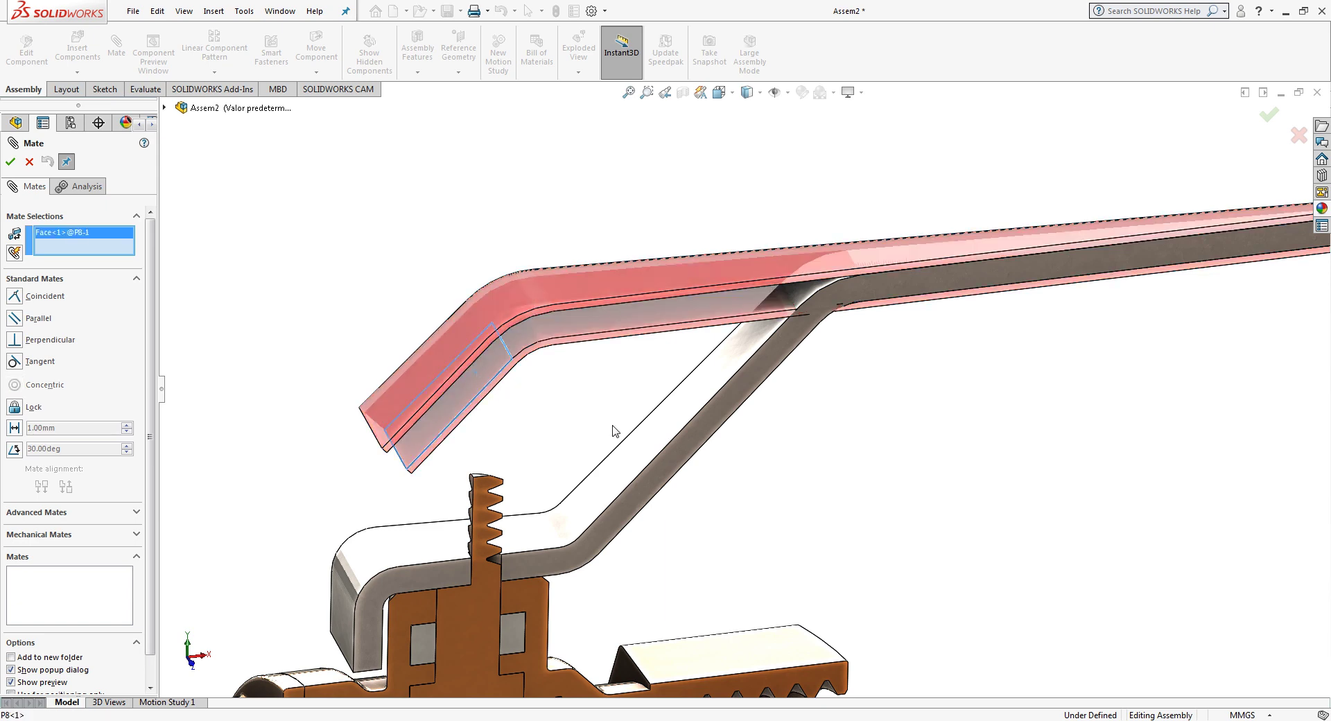
mouse_move(612, 429)
middle_mouse_down()
mouse_move(612, 400)
mouse_move(703, 435)
middle_mouse_up()
left_click(697, 437)
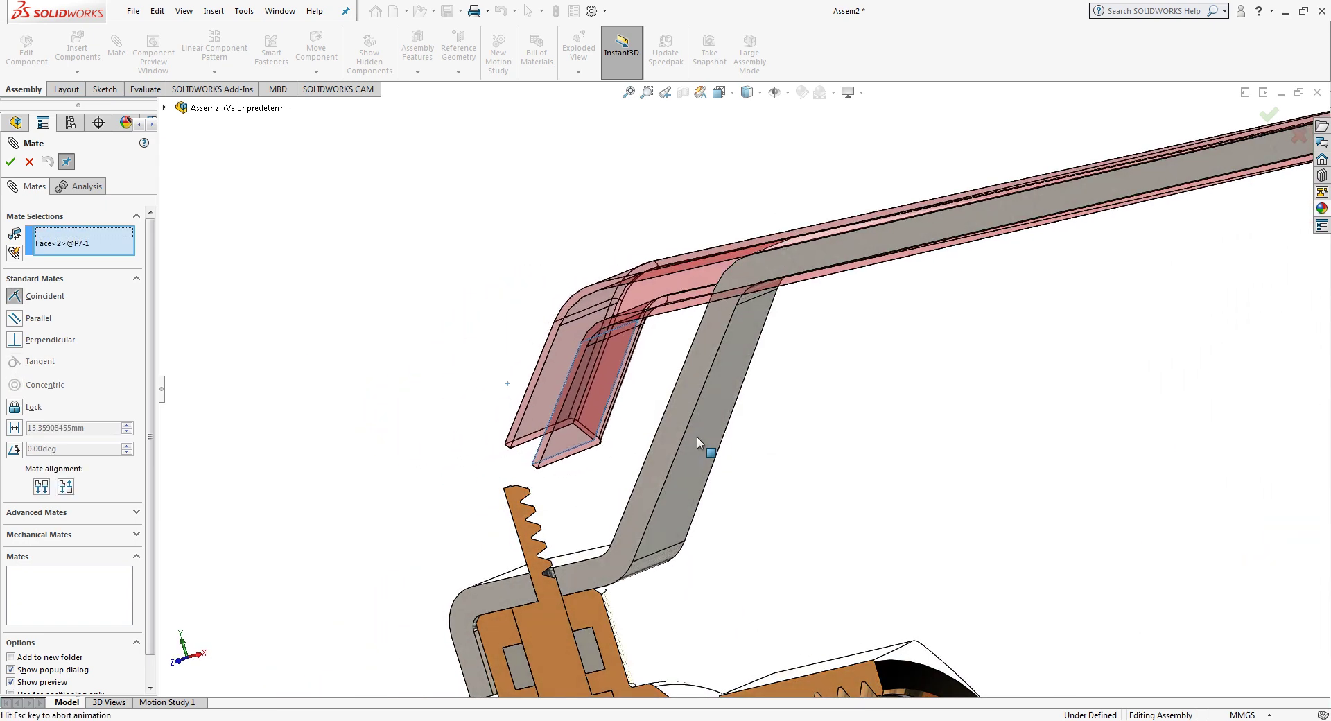
left_click(866, 471)
scroll(865, 465, "up", 5)
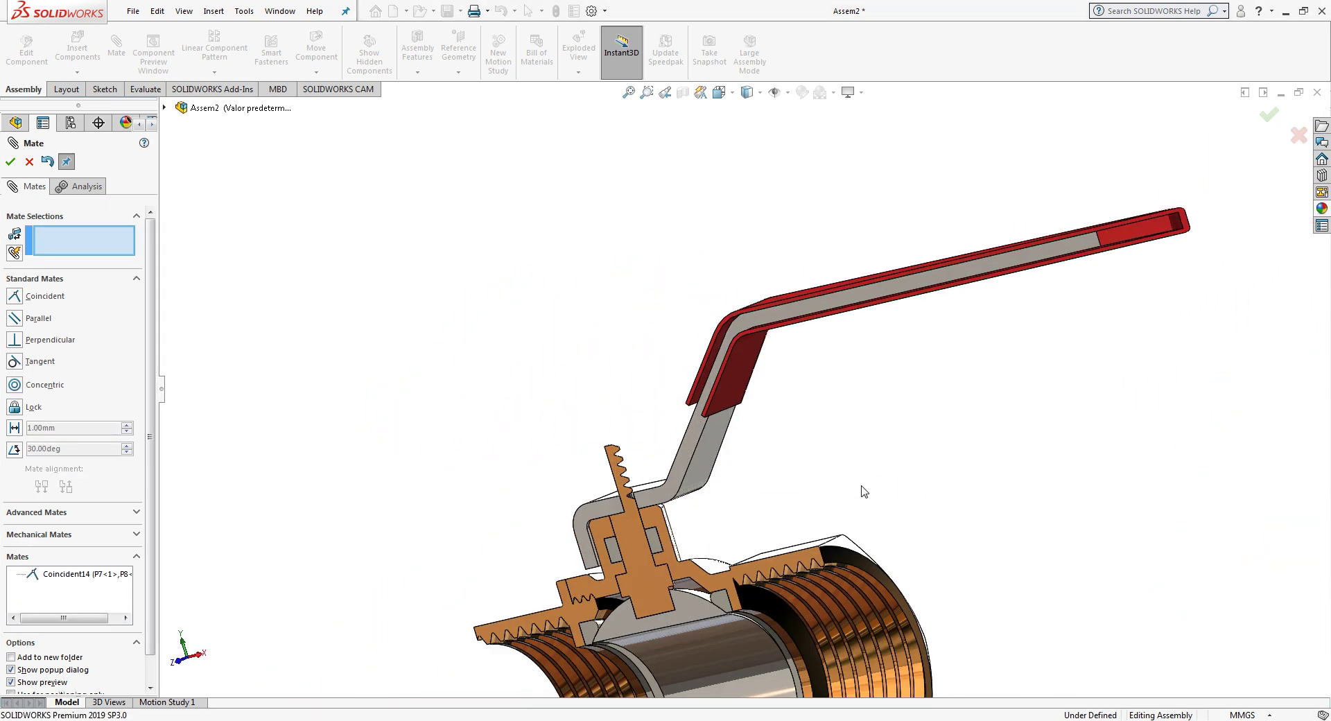
scroll(901, 499, "up", 3)
scroll(956, 471, "down", 3)
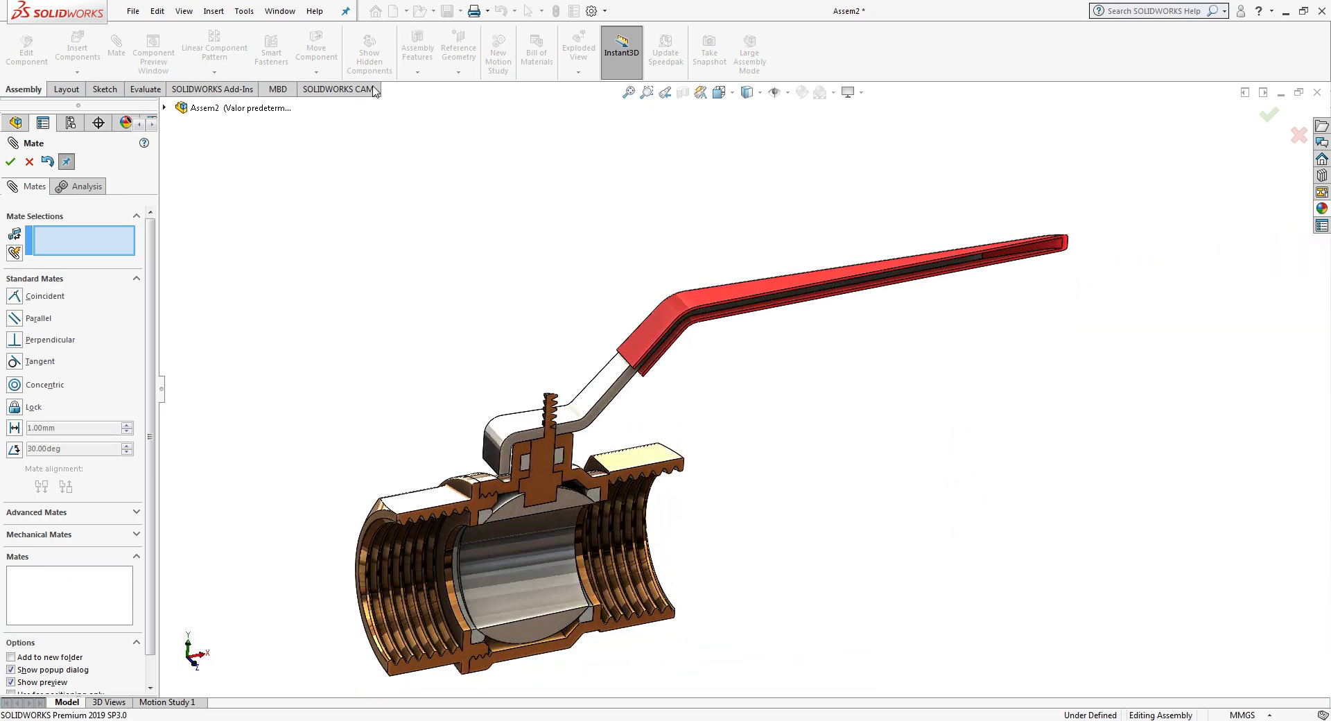
key("Escape")
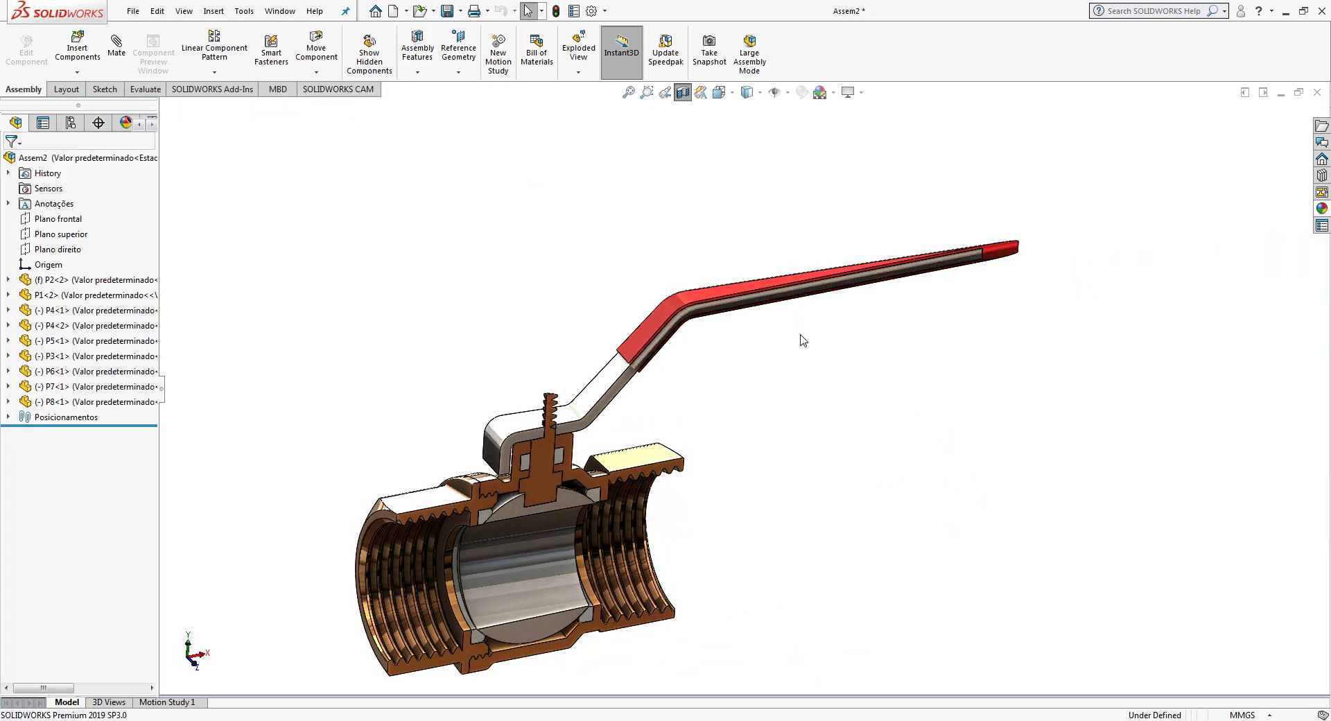
Step: Turn off the section cut, fit the whole valve in view, and open Insert Components
middle_click_drag(797, 338, 717, 222)
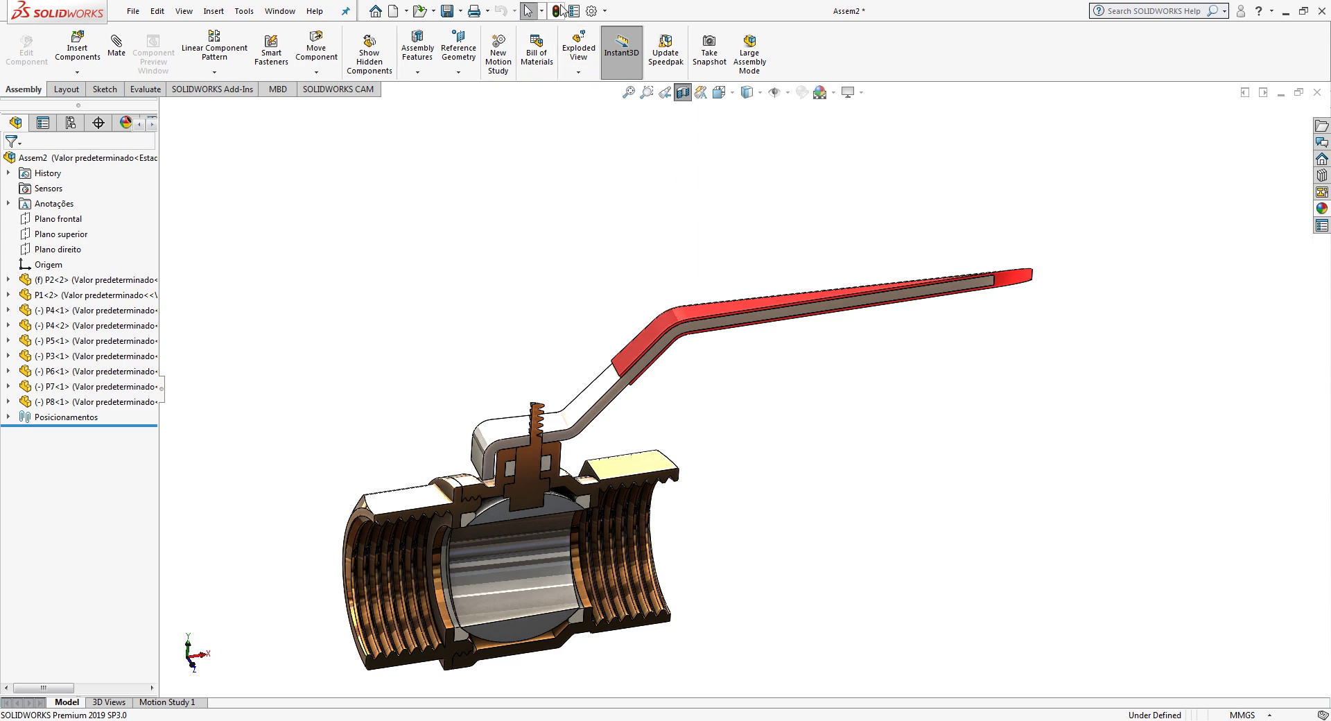
left_click(682, 92)
key("f")
left_click(872, 339)
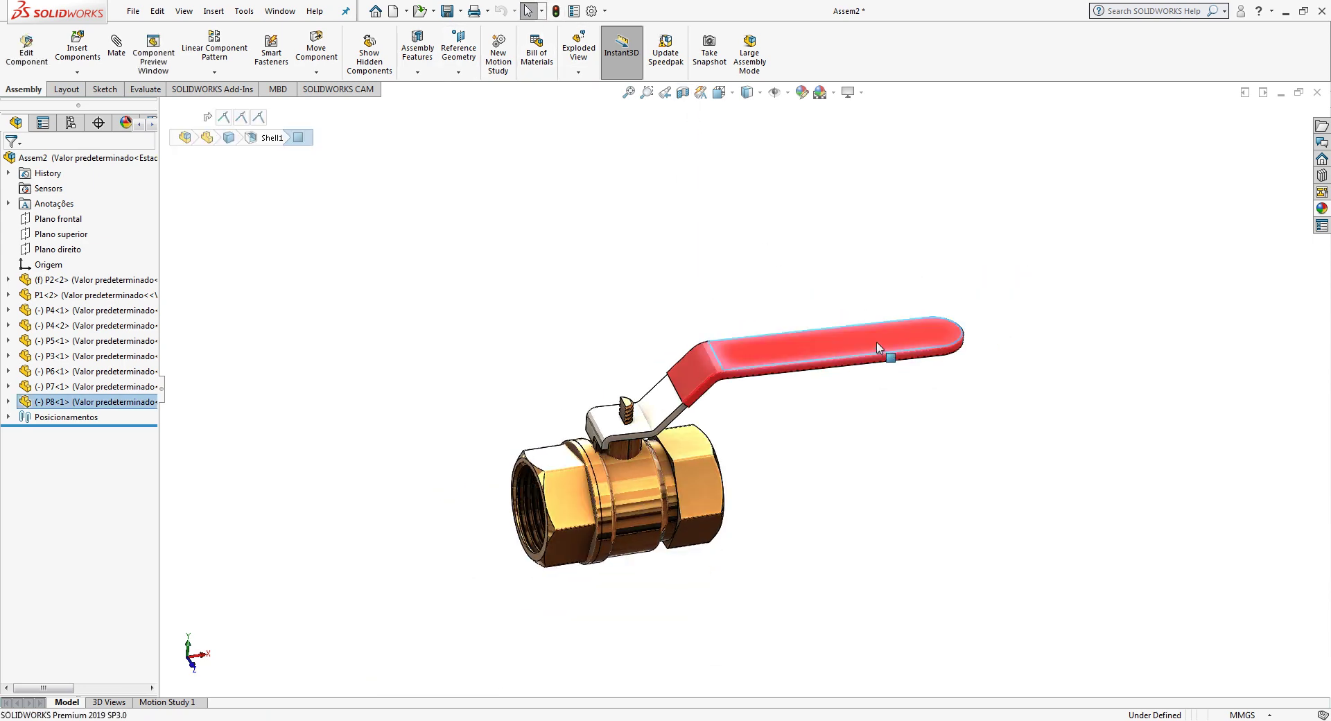
scroll(877, 344, "down", 5)
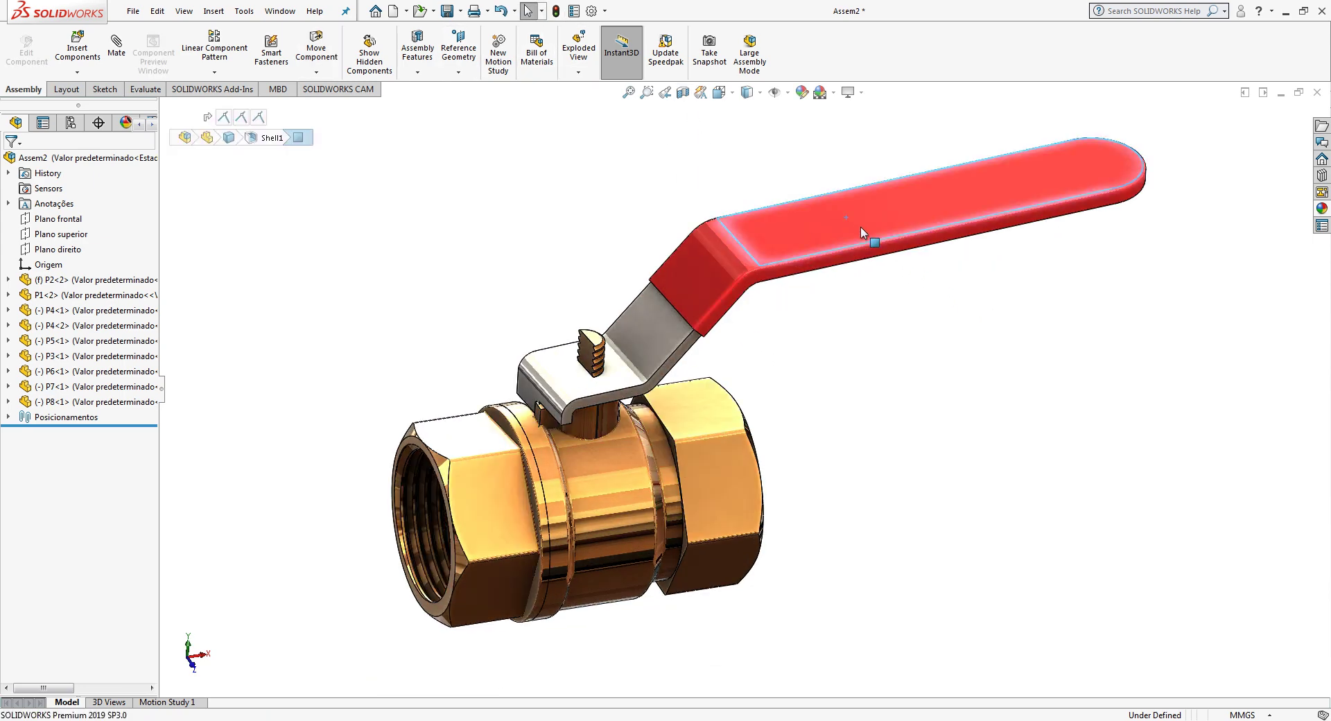
key("ctrl+1")
left_click(77, 49)
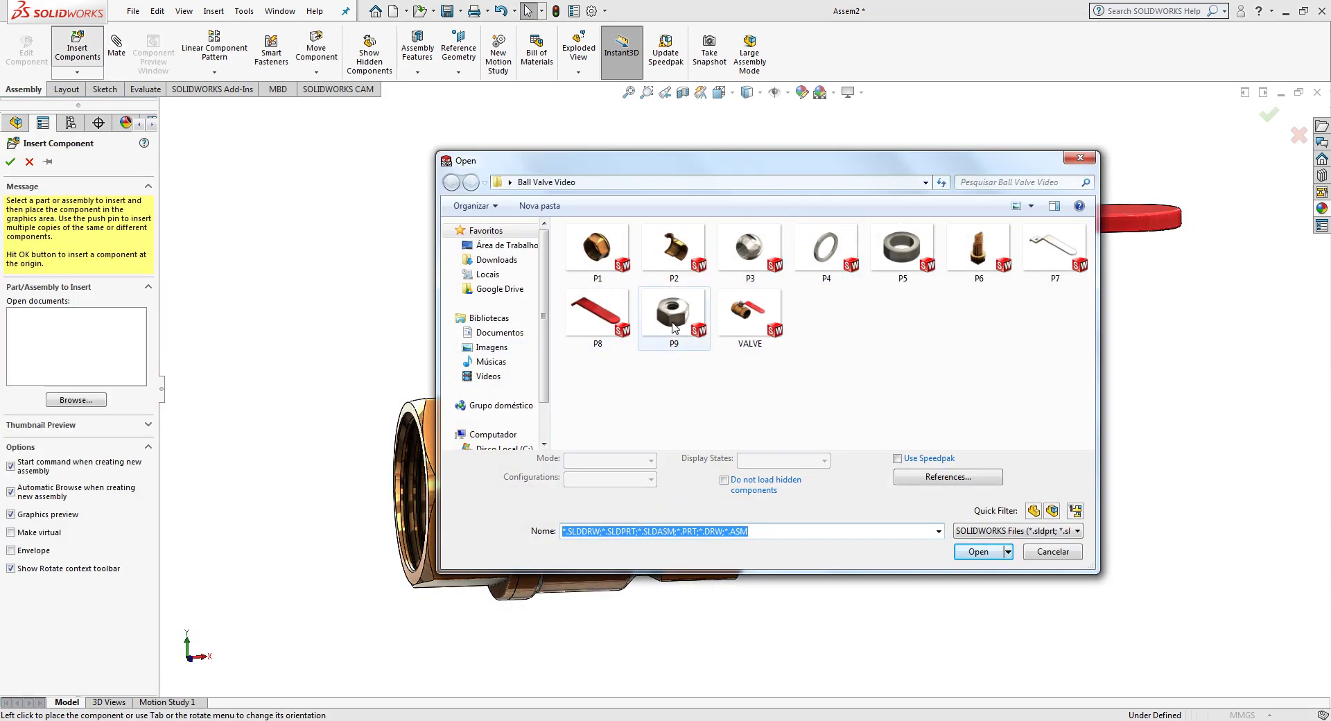
Step: Load the hex nut P9 and drop it into the assembly beside the valve stem
double_click(674, 328)
mouse_move(415, 298)
middle_mouse_down()
mouse_move(503, 348)
mouse_move(301, 326)
middle_mouse_up()
left_click(281, 257)
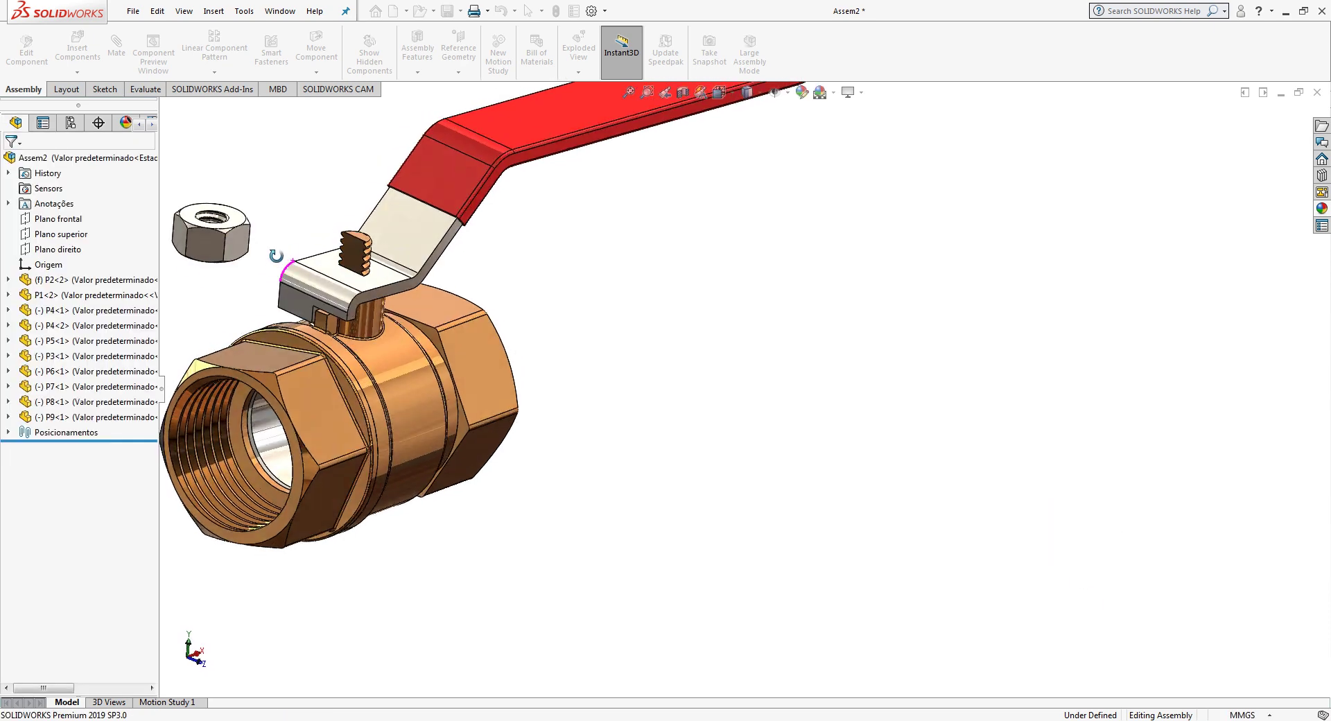
key("f")
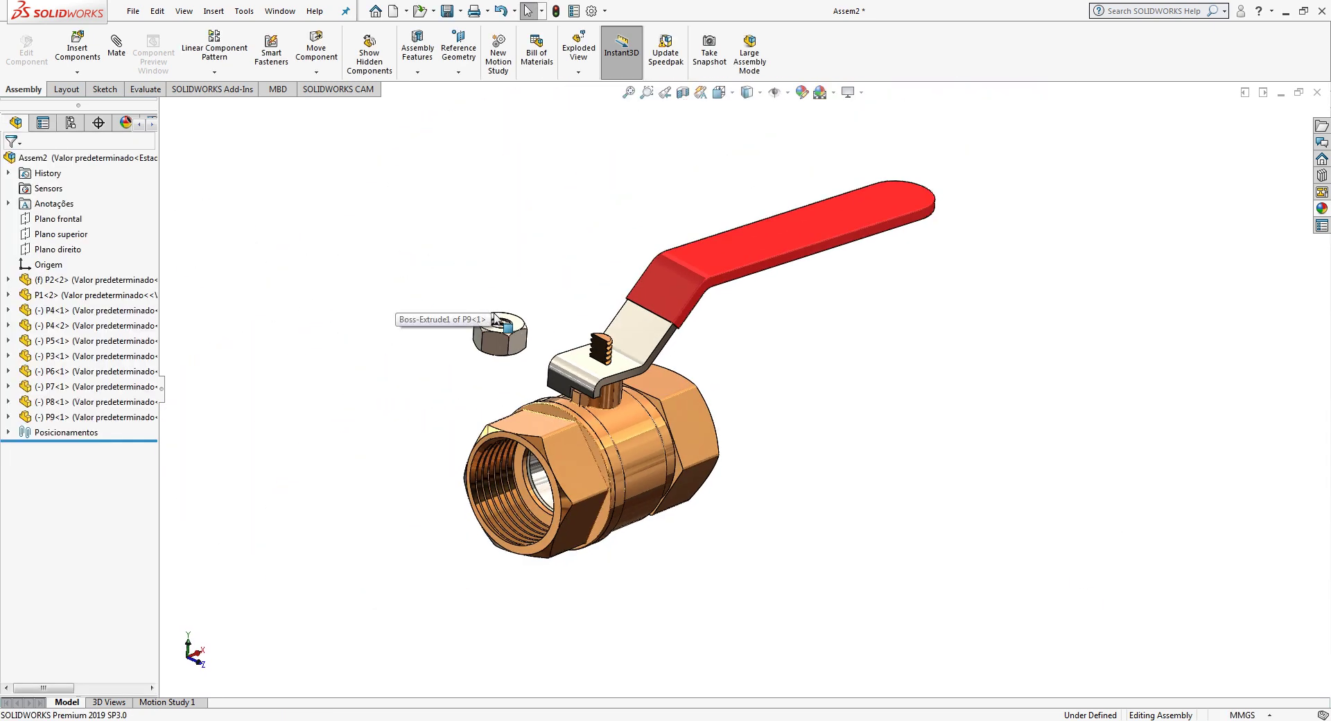
scroll(400, 321, "down", 5)
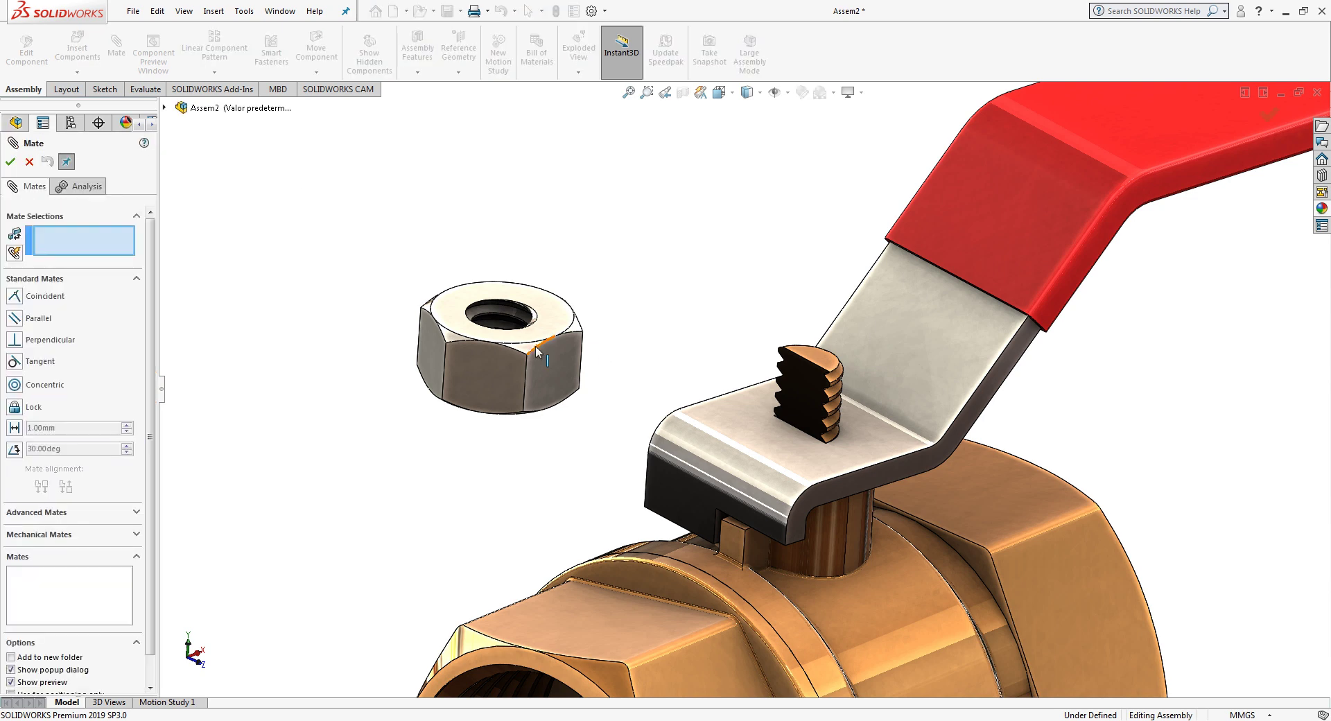
Step: Make the nut's hole concentric with the stem and lift it above the threaded tip
left_click(530, 342)
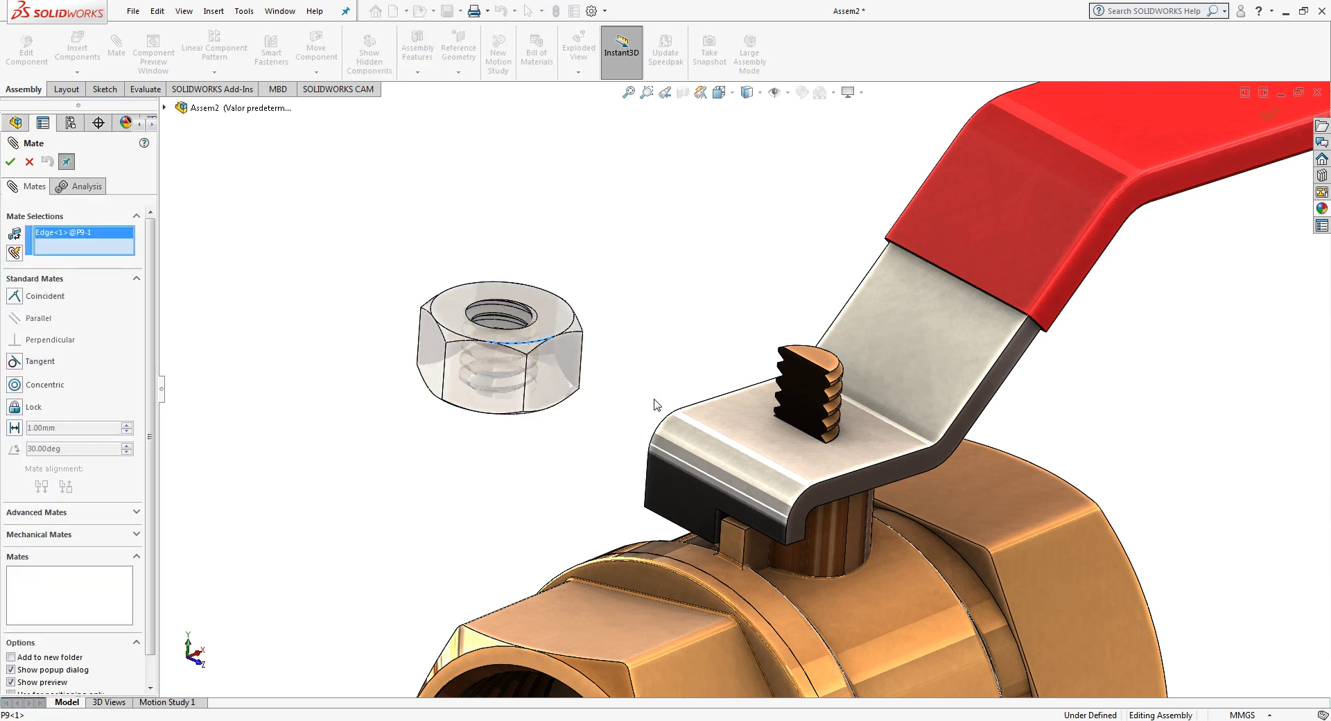
left_click(847, 543)
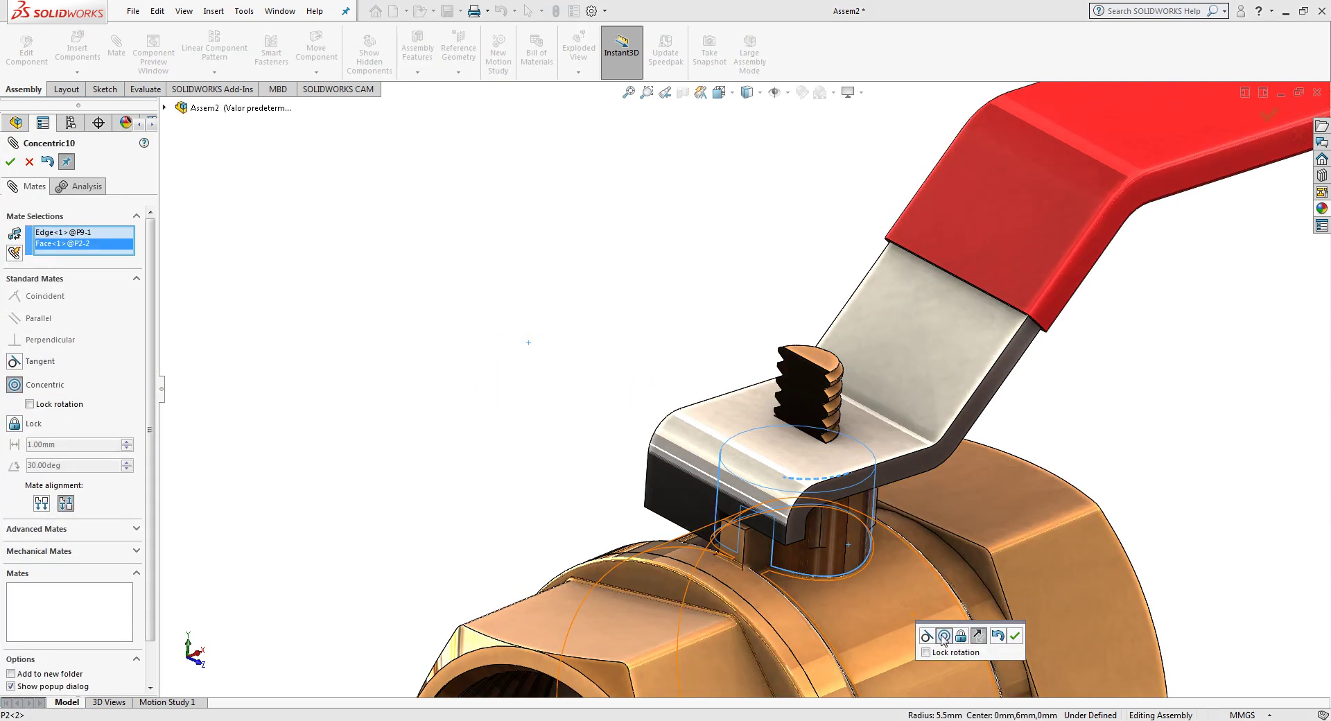
left_click(1013, 637)
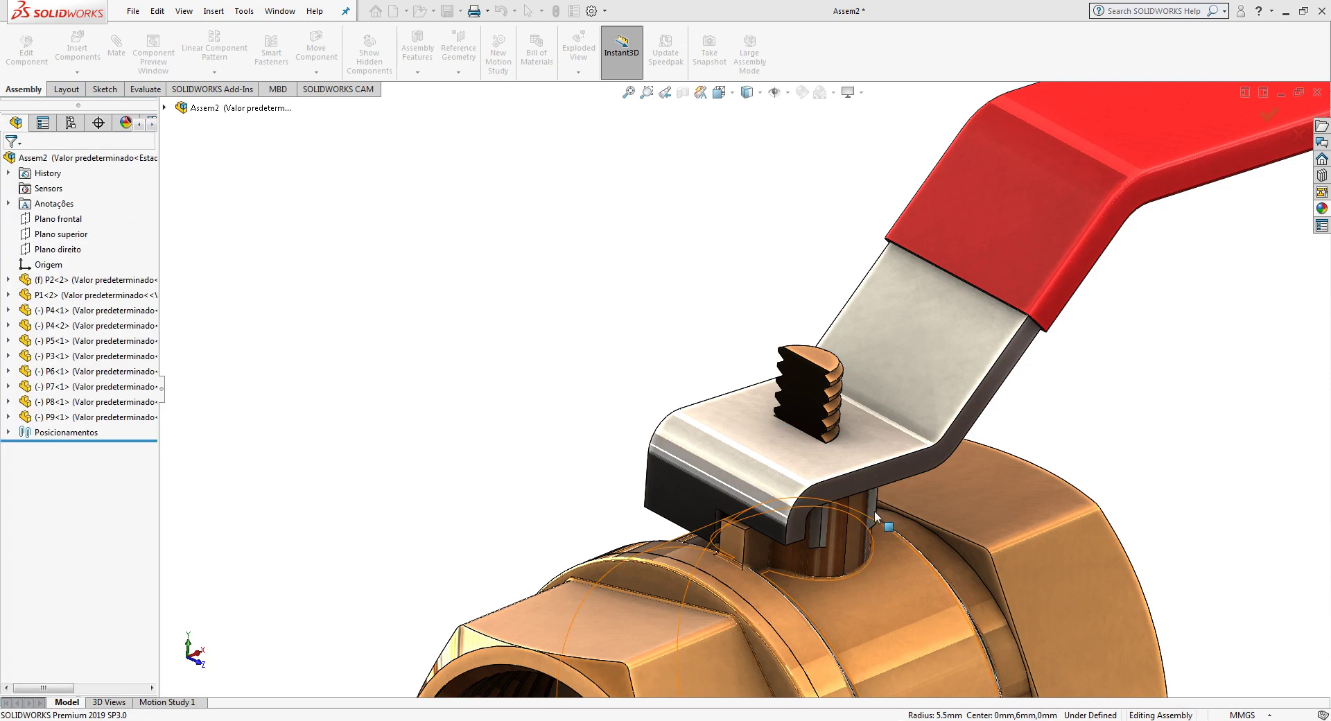
left_click_drag(855, 407, 853, 348)
Step: Switch to the Front view and start a section cut through the nut and stem
middle_click_drag(854, 348, 702, 117)
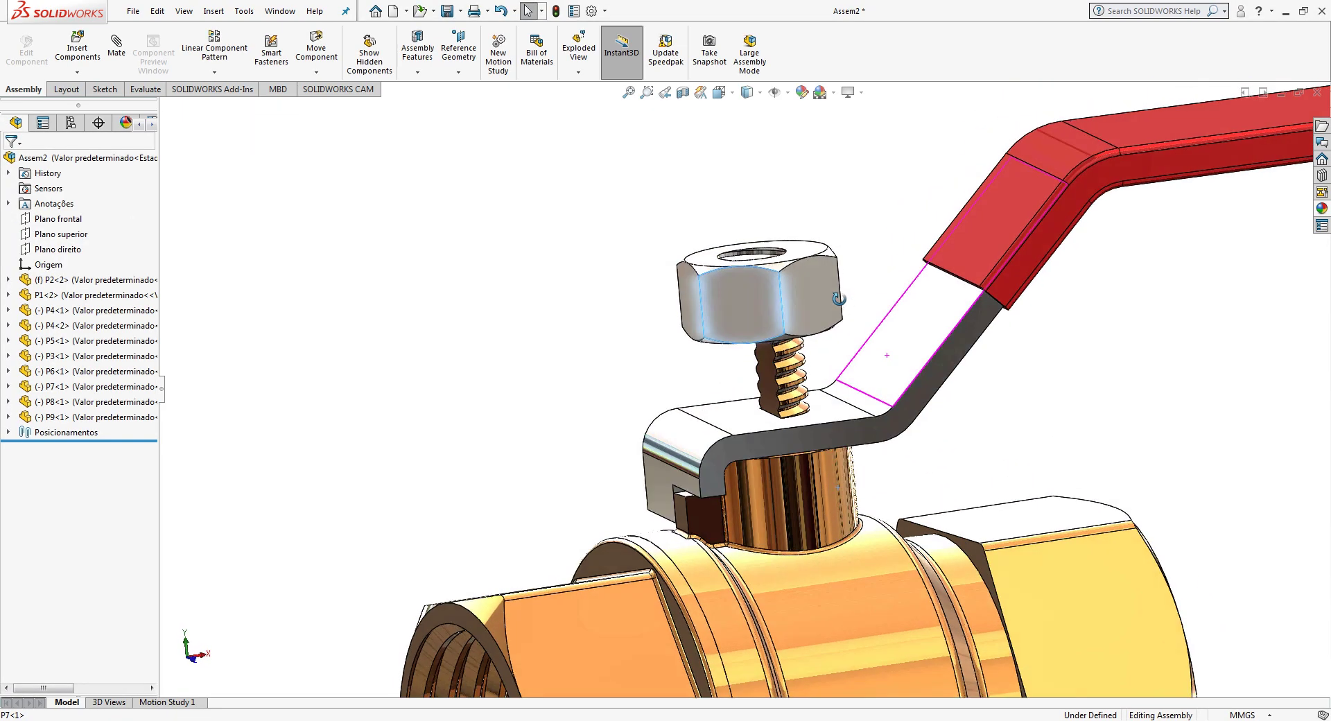
left_click(719, 92)
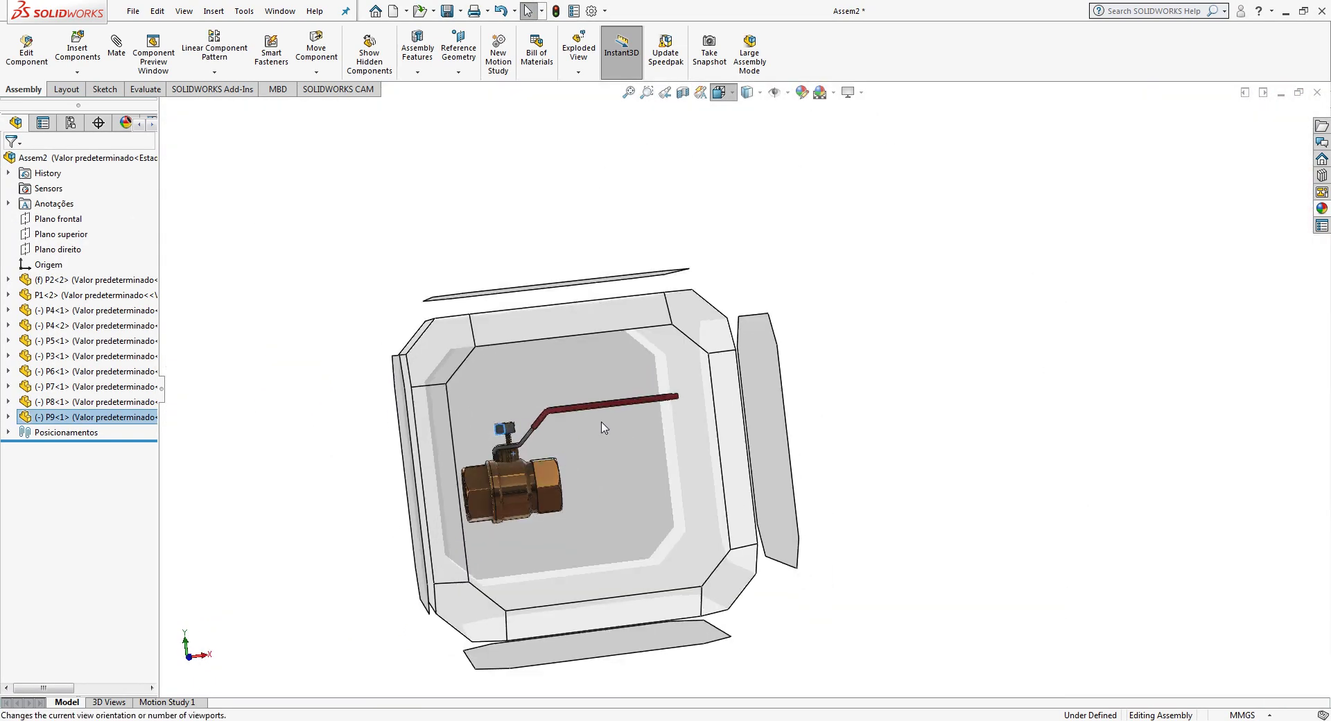
left_click(658, 391)
scroll(594, 201, "down", 5)
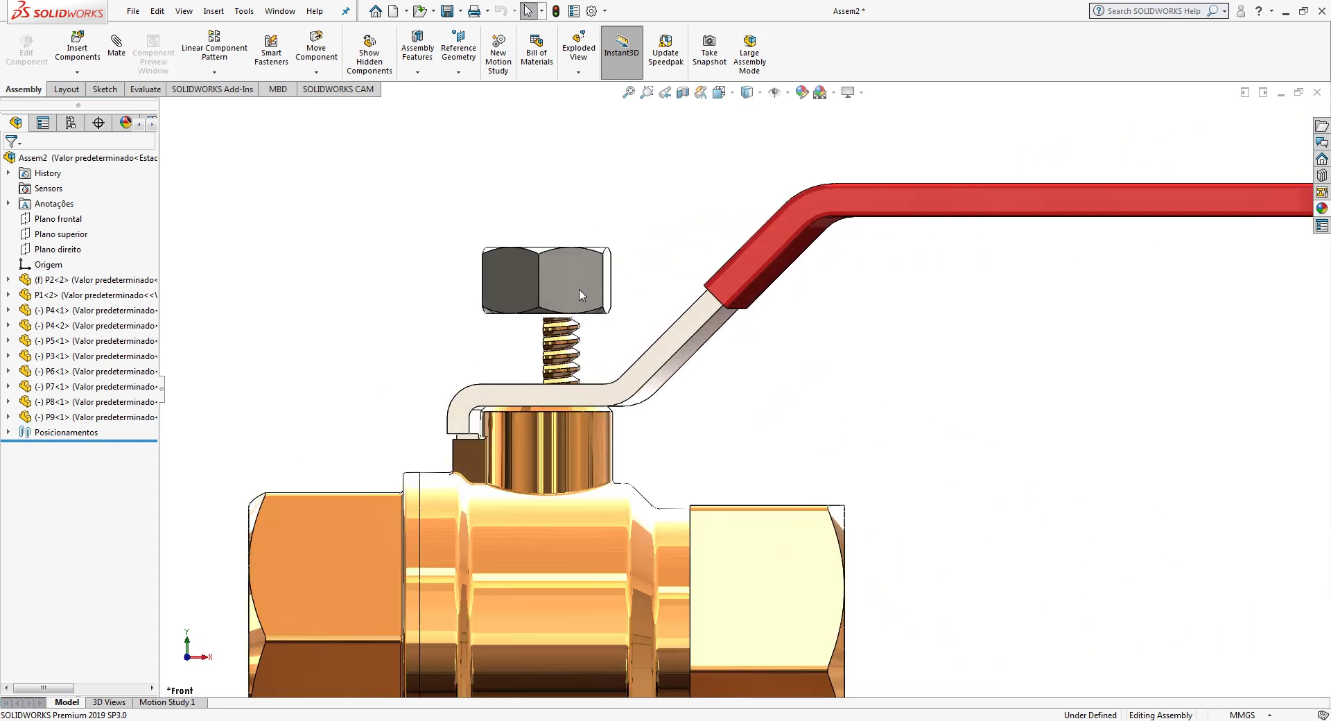
left_click(683, 92)
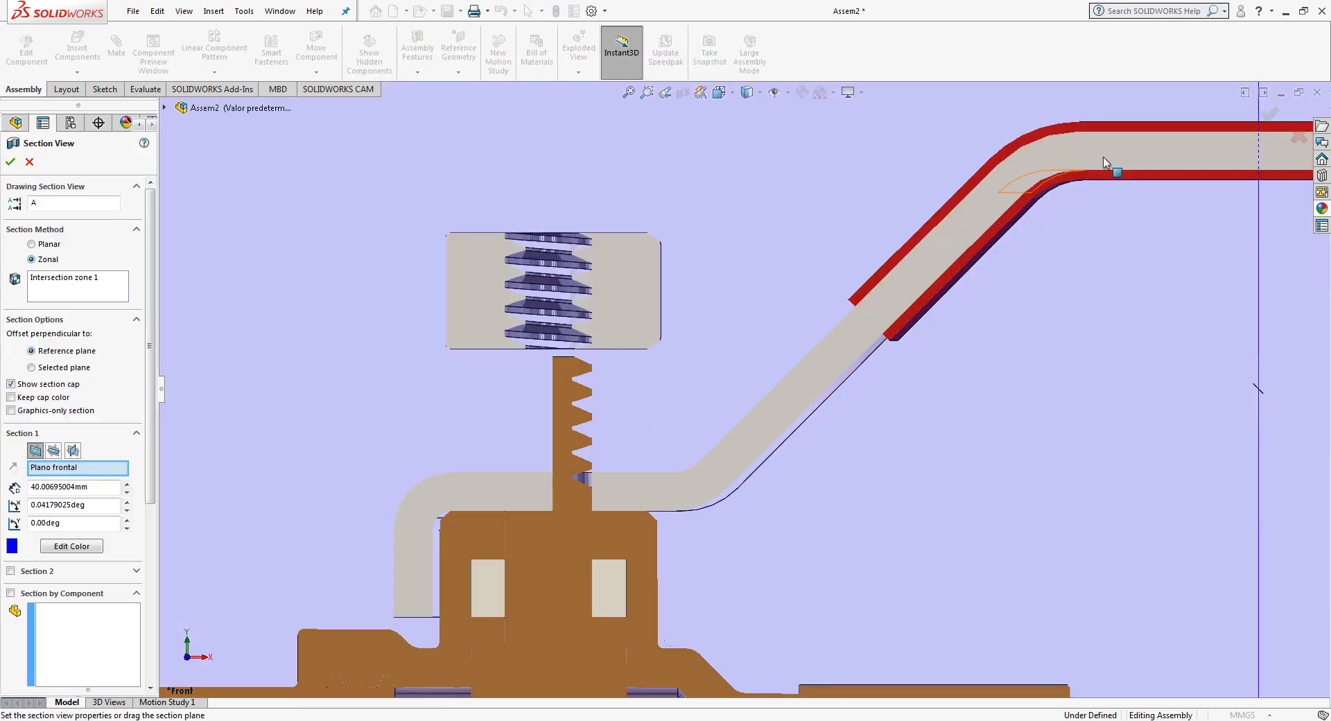
Step: Accept the section cut and slide the P9 nut down onto the stem's threaded tip
left_click(1275, 115)
scroll(594, 345, "down", 3)
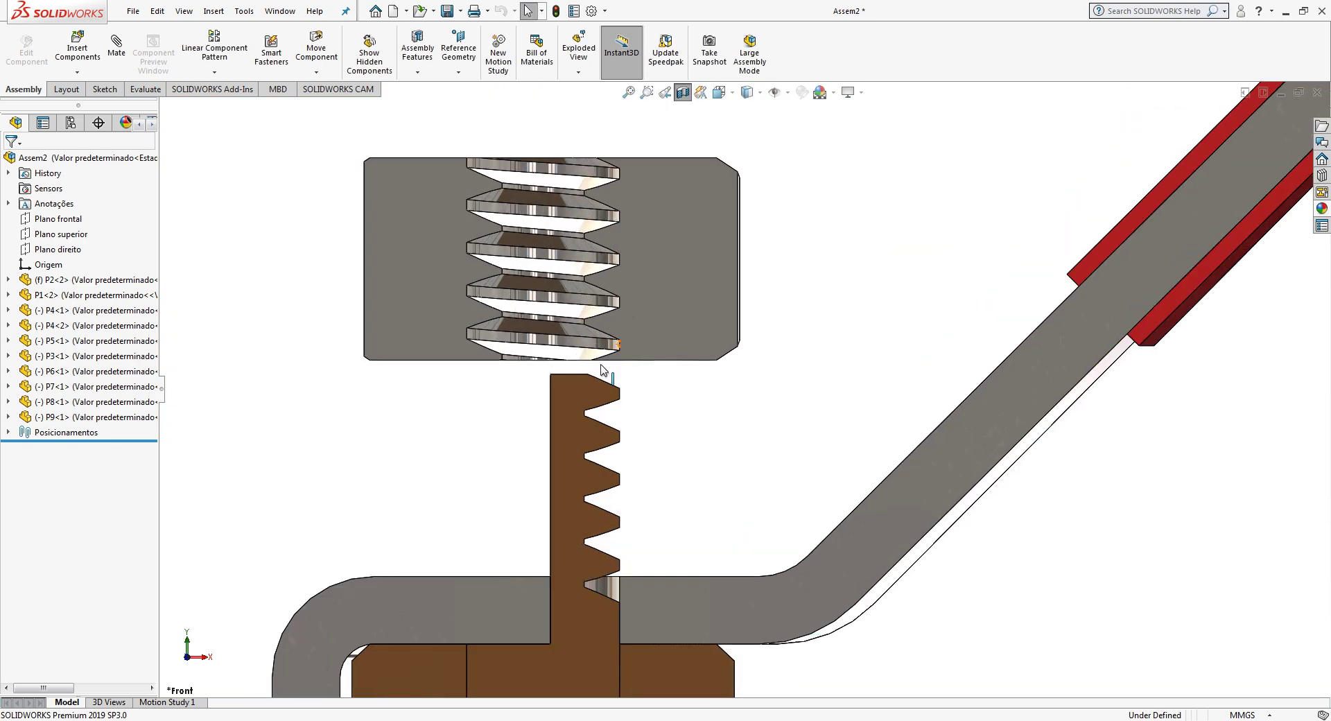
left_click_drag(678, 335, 682, 386)
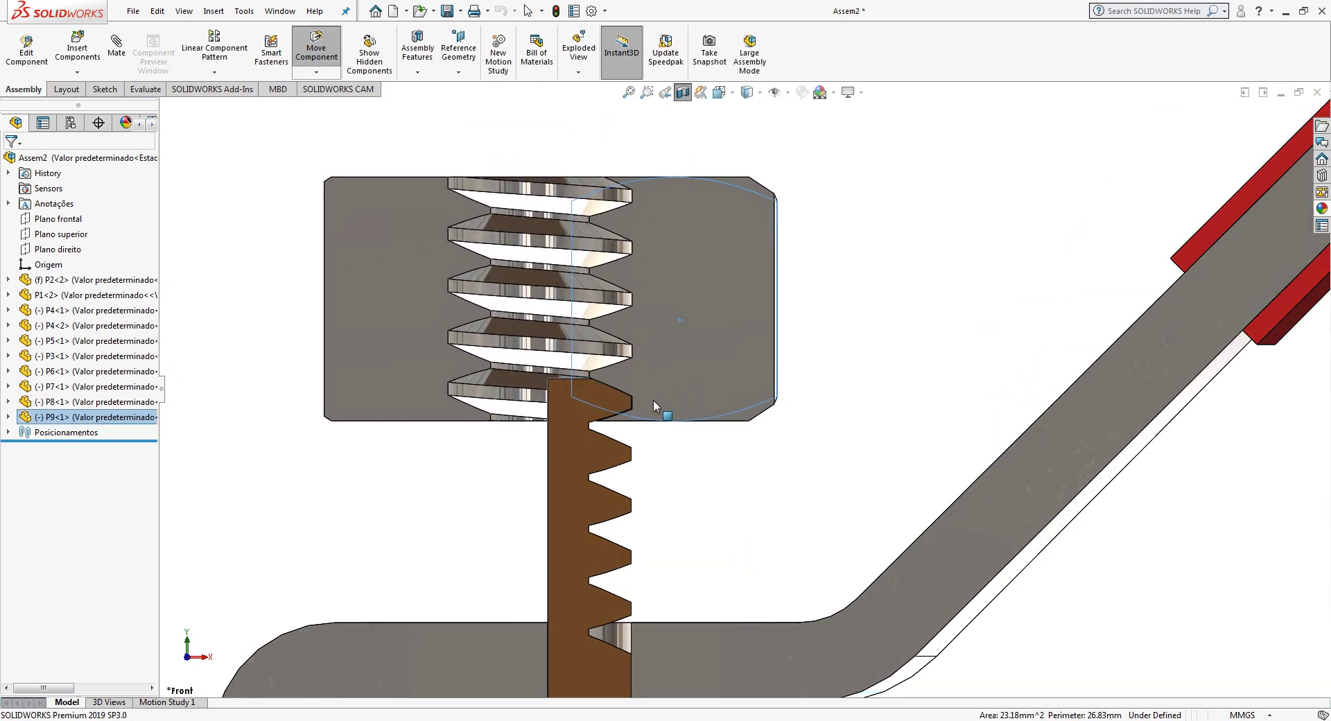
scroll(680, 386, "down", 3)
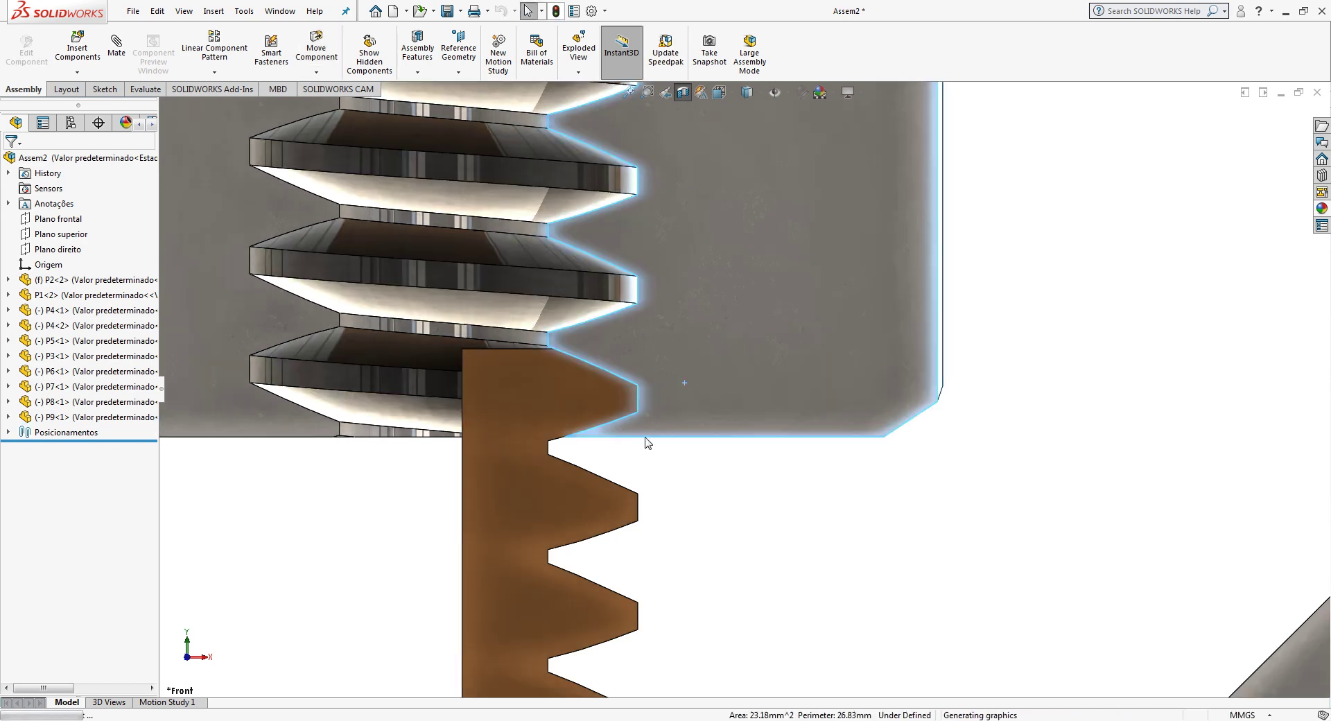
scroll(643, 430, "down", 1)
scroll(641, 417, "down", 3)
scroll(700, 384, "up", 3)
scroll(701, 398, "up", 3)
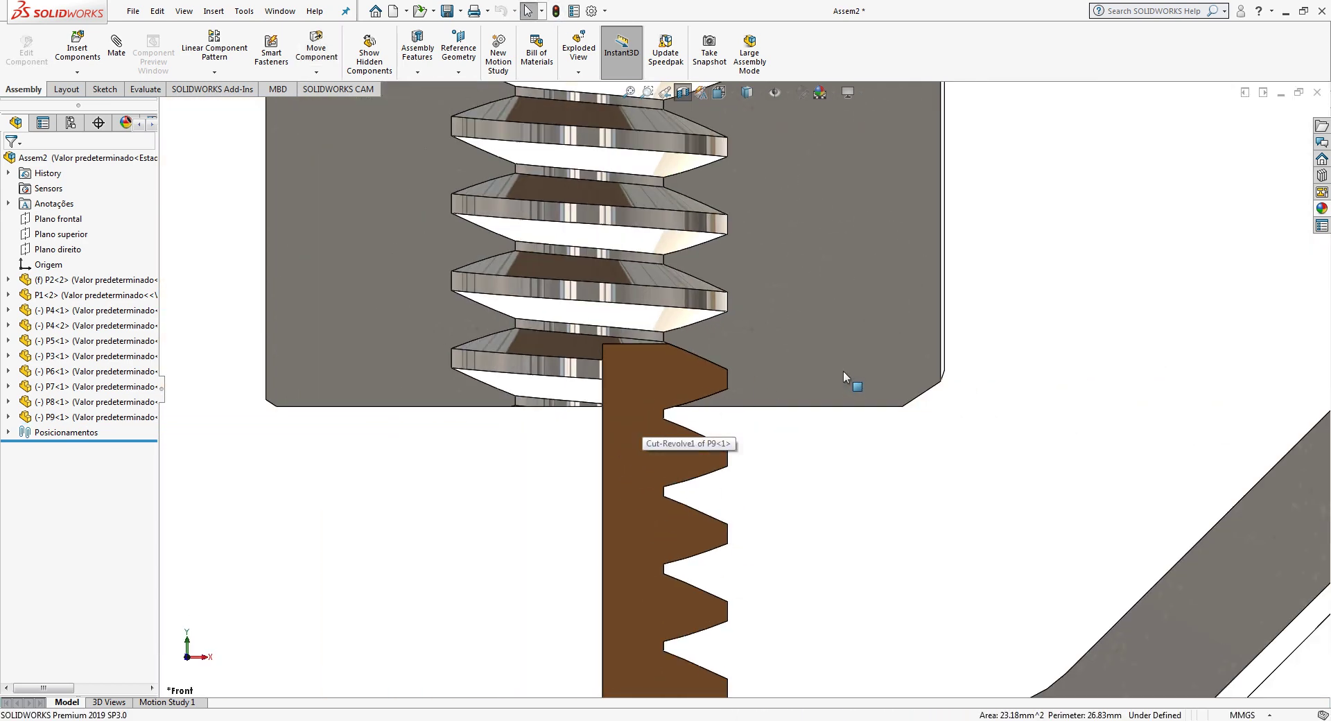
mouse_move(809, 416)
middle_mouse_down()
mouse_move(832, 484)
mouse_move(796, 460)
middle_mouse_up()
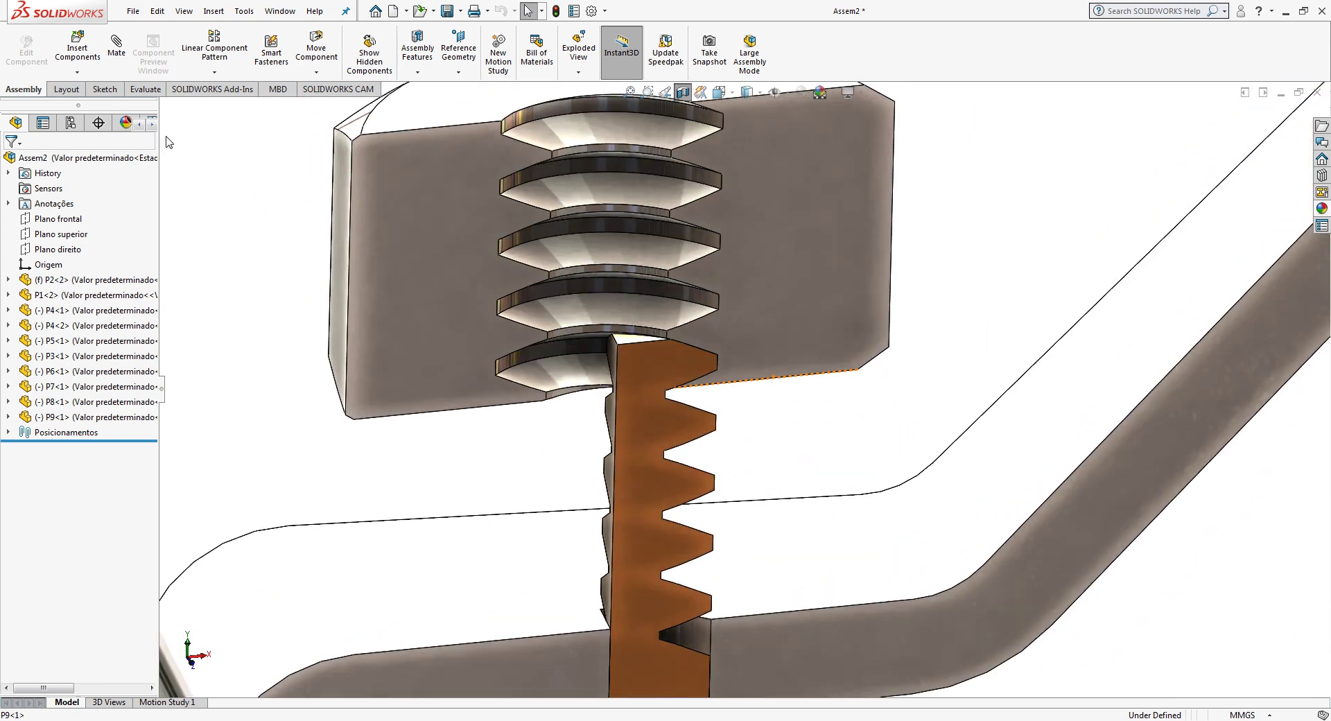
left_click(109, 48)
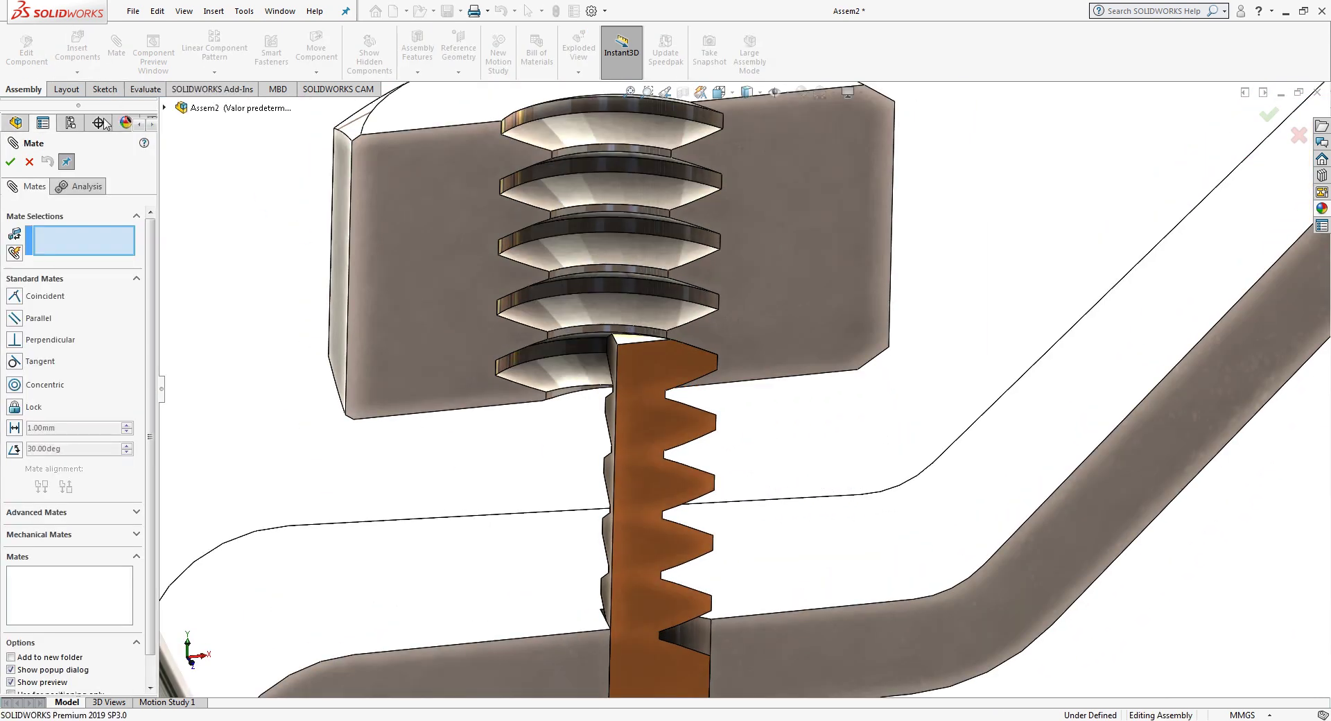
Step: Add a reversed Screw mate between nut and stem threads at 1.2 distance per revolution
left_click(59, 537)
left_click(15, 445)
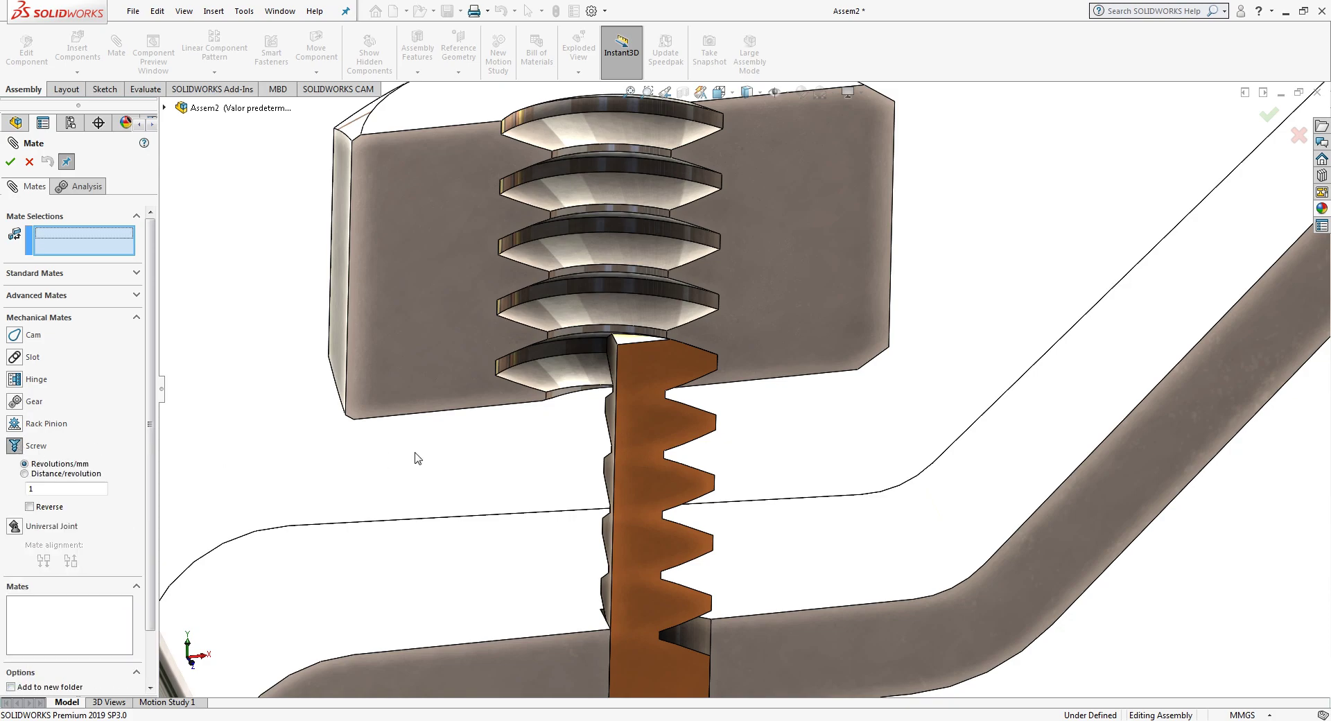
left_click(523, 364)
mouse_move(653, 413)
middle_mouse_down()
mouse_move(462, 446)
mouse_move(563, 514)
middle_mouse_up()
scroll(728, 474, "down", 3)
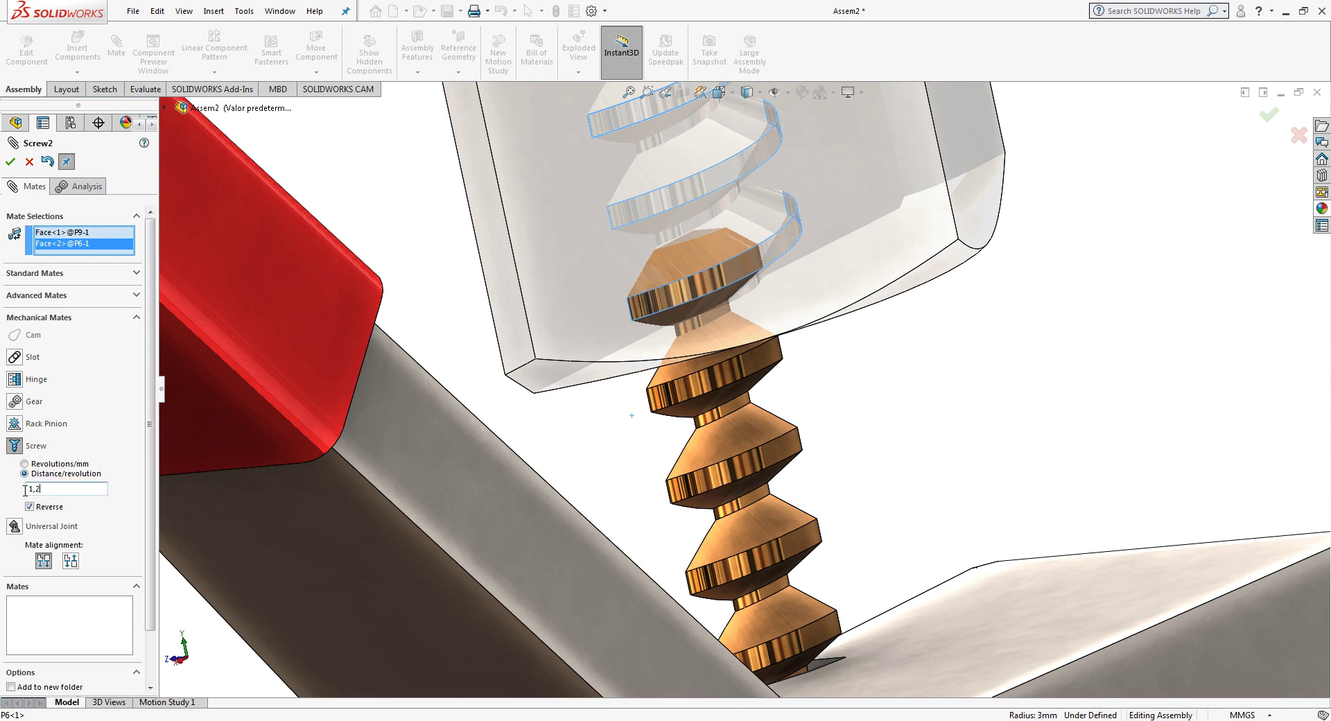
left_click(11, 163)
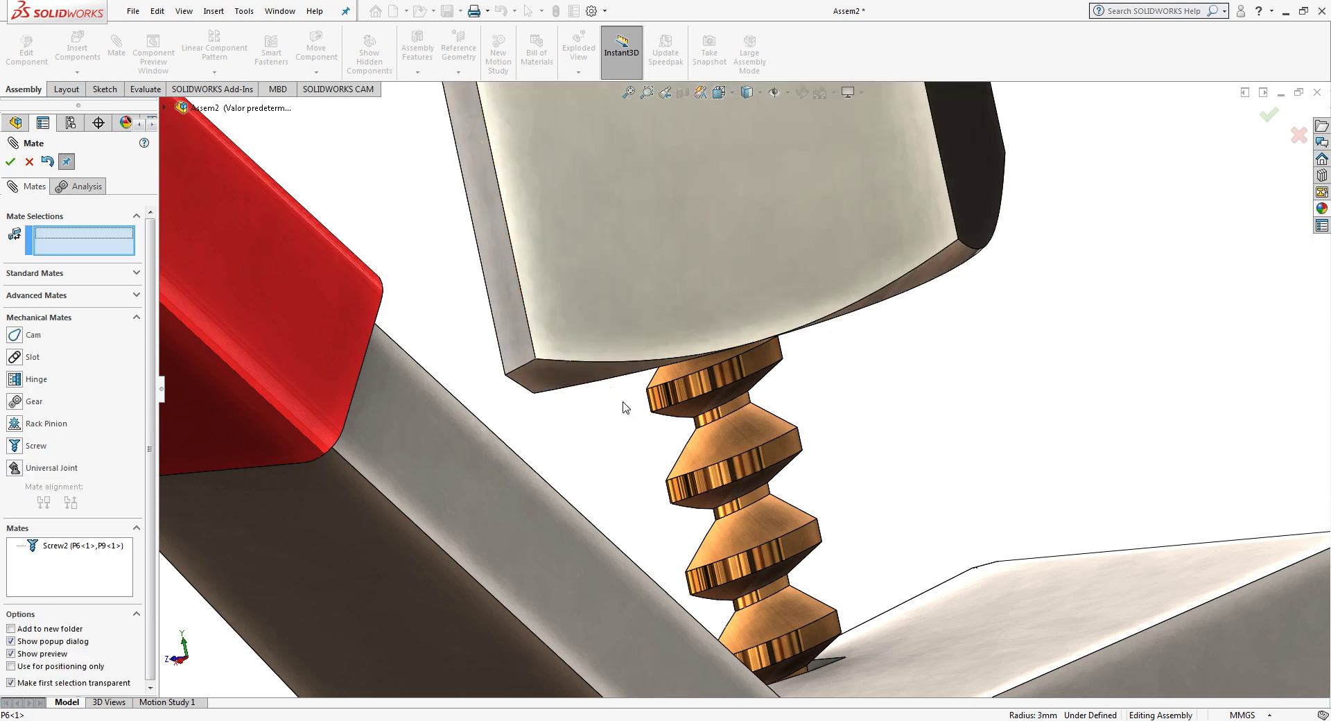
scroll(594, 446, "down", 2)
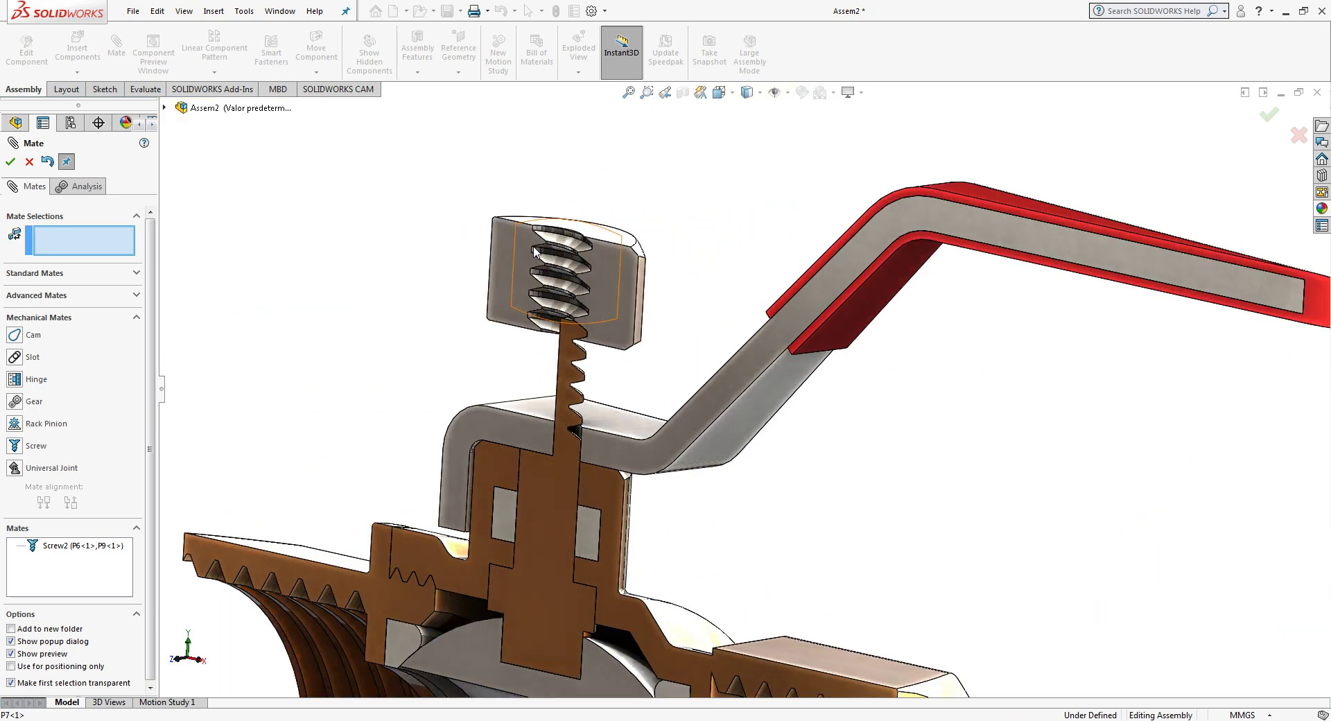
left_click(10, 163)
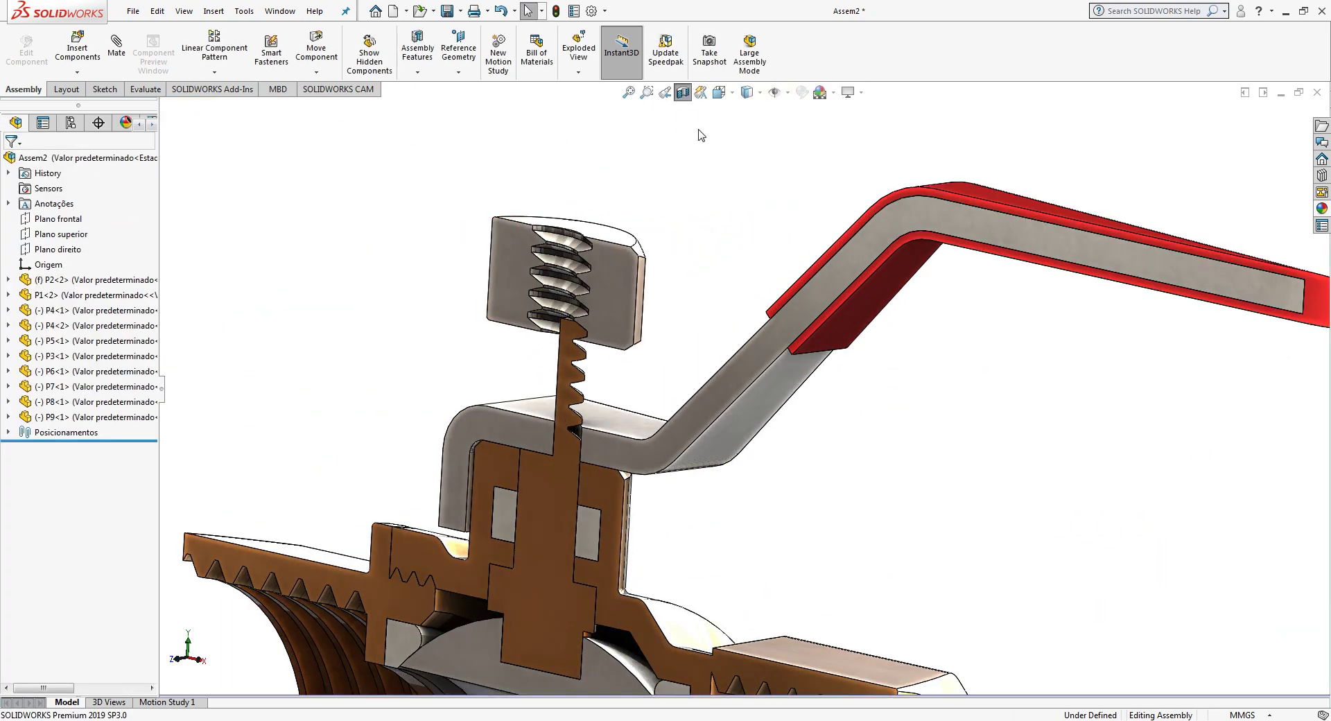
Step: Turn off the section cut to show the whole valve around the nut and handle
left_click(682, 97)
middle_click_drag(609, 258, 678, 180)
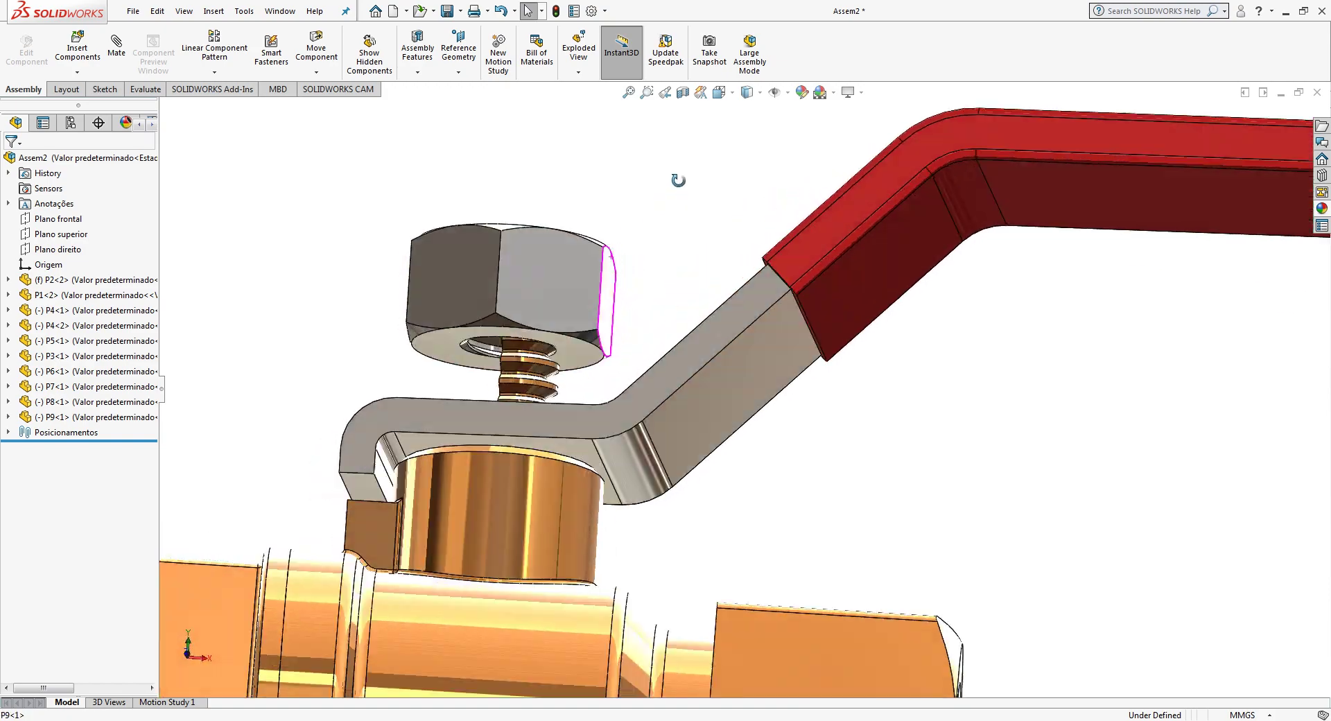
scroll(678, 180, "up", 2)
Step: Mate the nut's underside coincident with the lever's top face and view the finished valve
left_click(117, 53)
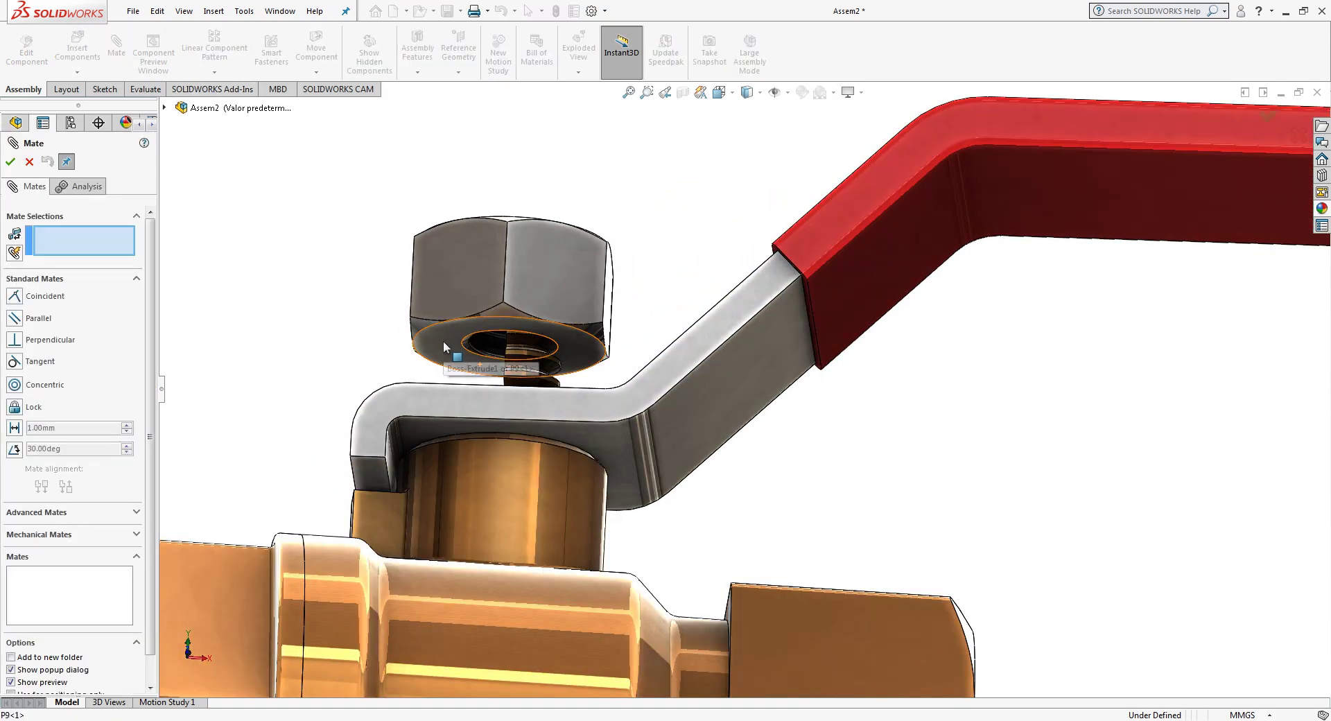
left_click(443, 340)
mouse_move(443, 340)
middle_mouse_down()
mouse_move(487, 521)
mouse_move(556, 544)
middle_mouse_up()
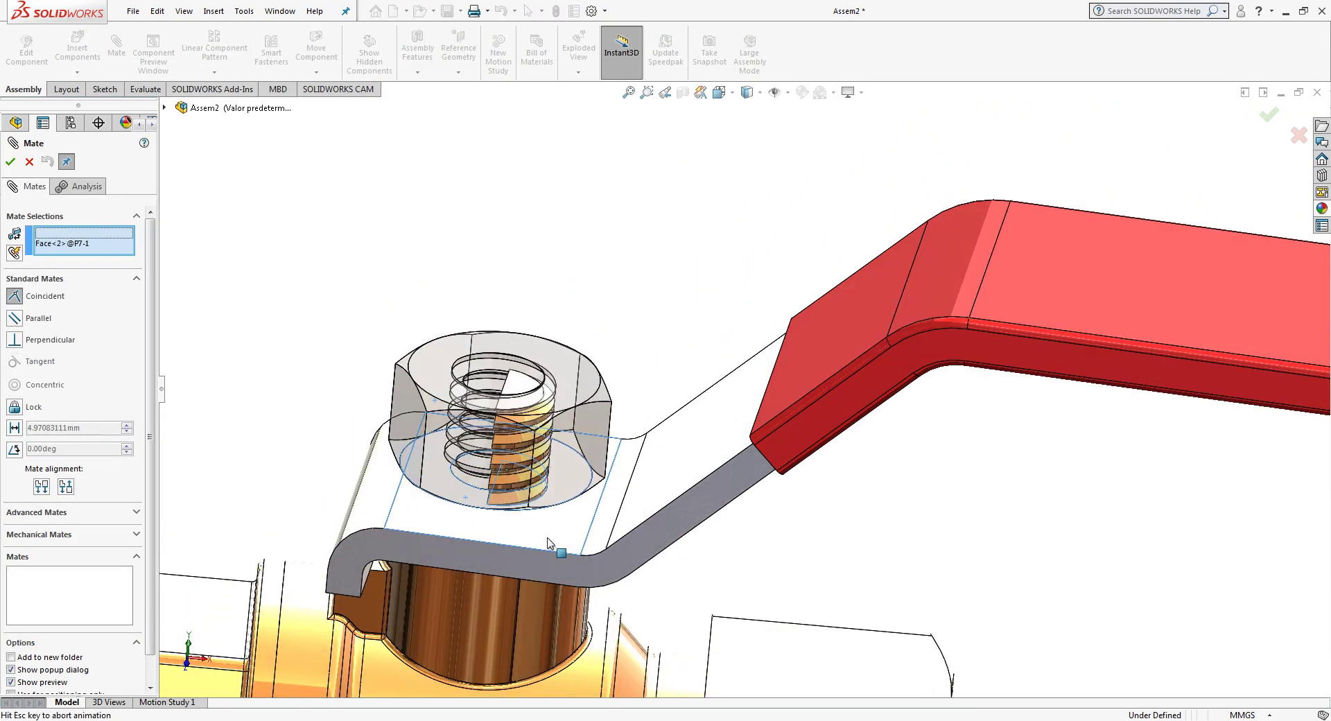
left_click(556, 544)
middle_click_drag(643, 410, 623, 530)
left_click(555, 574)
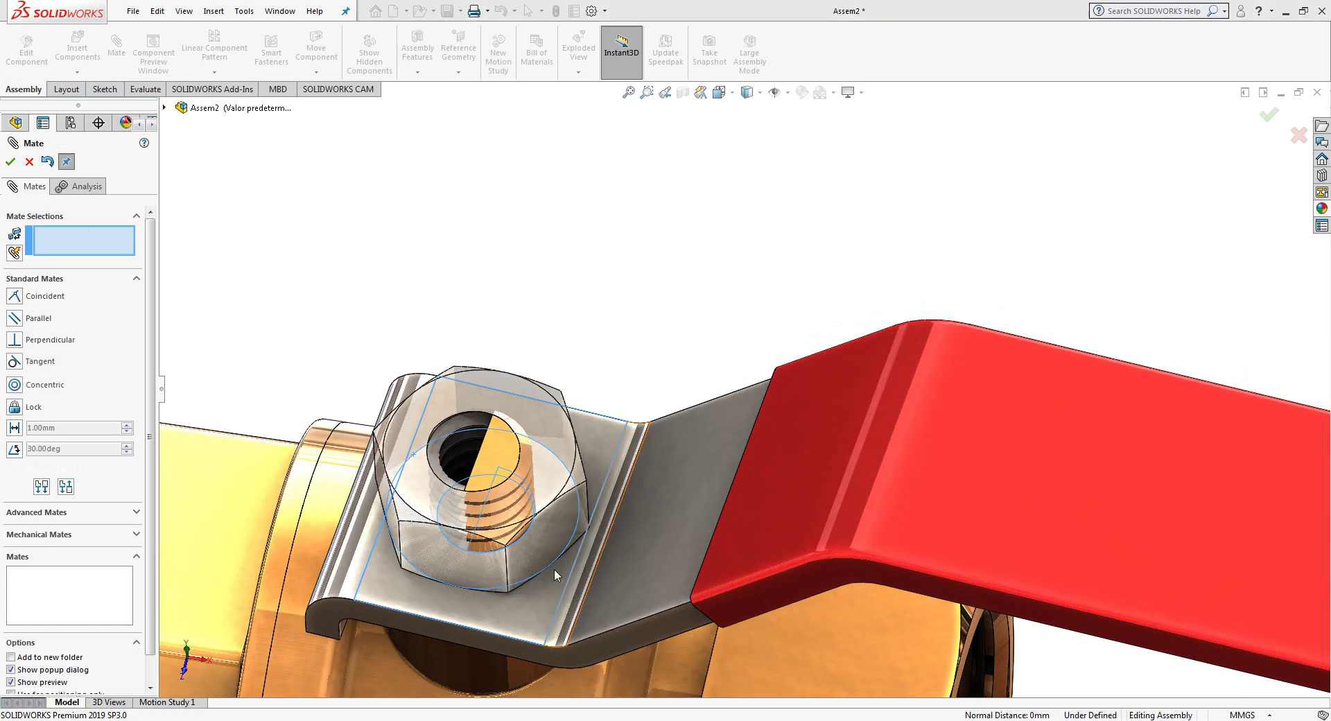
key("f")
key("Escape")
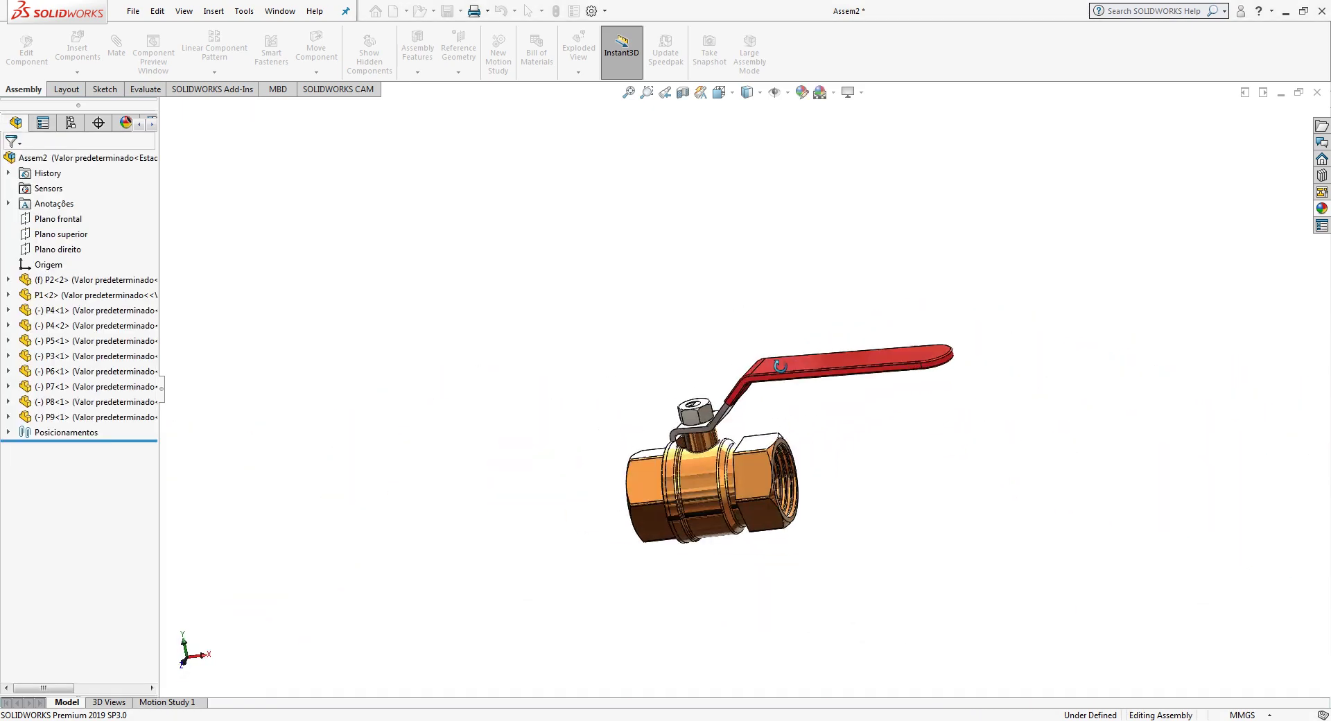
mouse_move(876, 418)
middle_mouse_down()
mouse_move(879, 480)
mouse_move(826, 314)
middle_mouse_up()
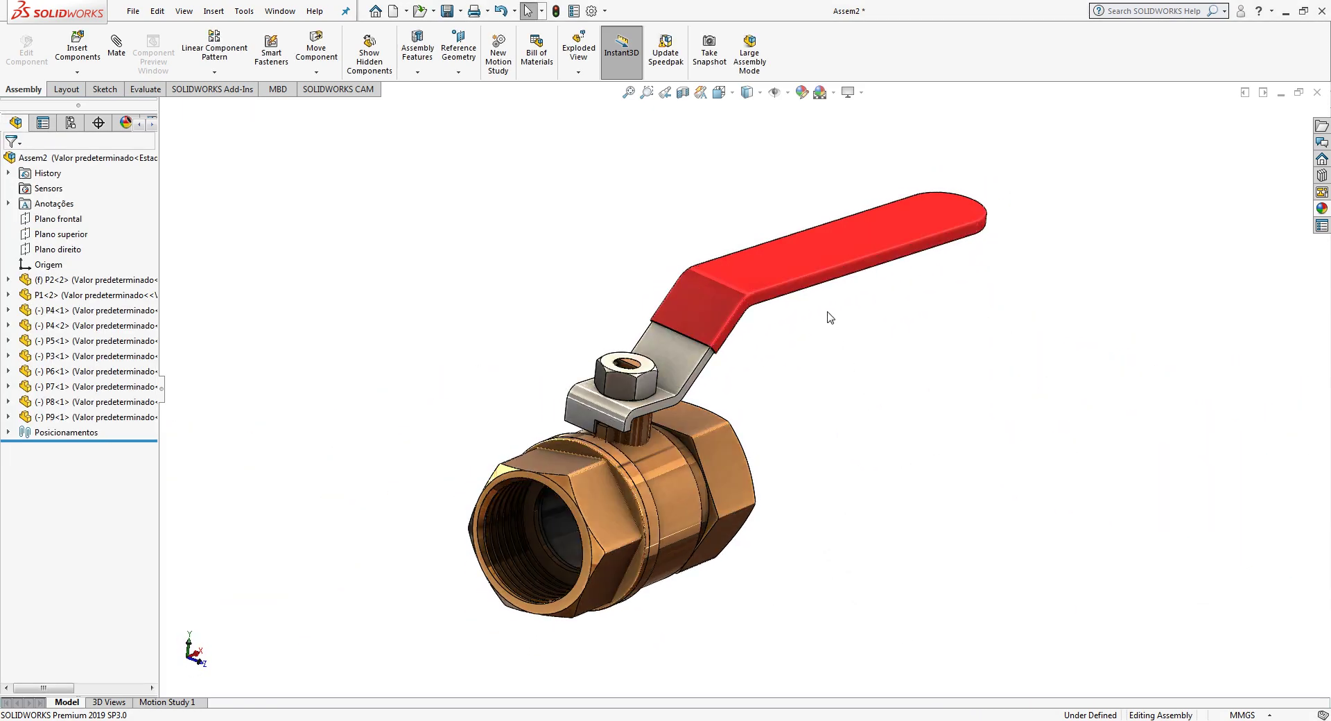
left_click(847, 249)
middle_click_drag(847, 249, 912, 344)
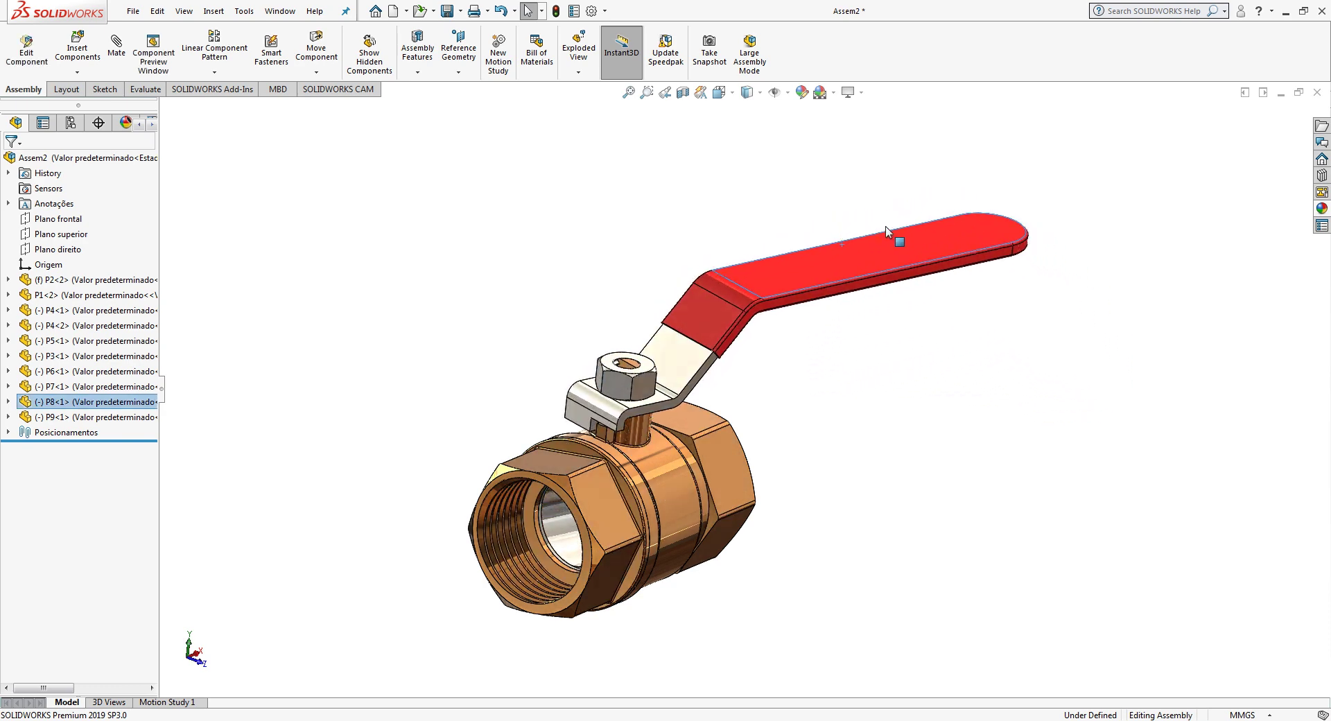